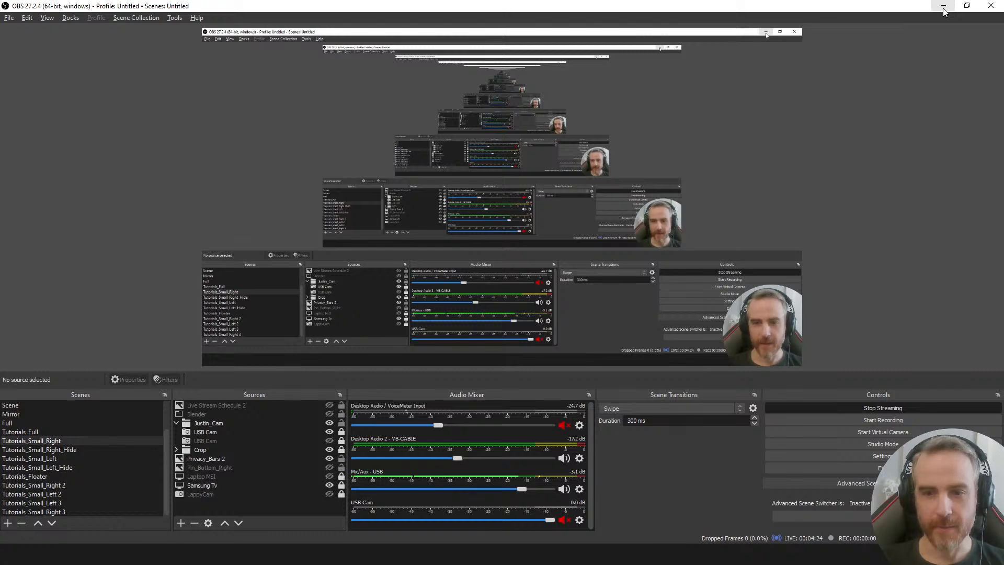
# - Minimize OBS, bring up VideoEditing_Launch_Post_03.txt in Notepad, and enlarge its window upward to show more of the text
pyautogui.click(943, 6)
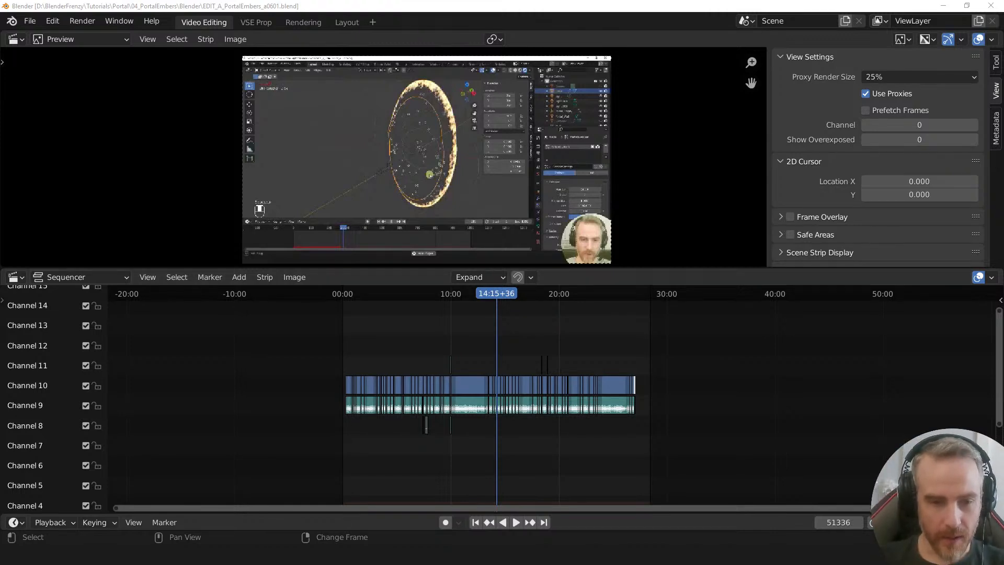
pyautogui.rightClick(376, 554)
pyautogui.click(361, 289)
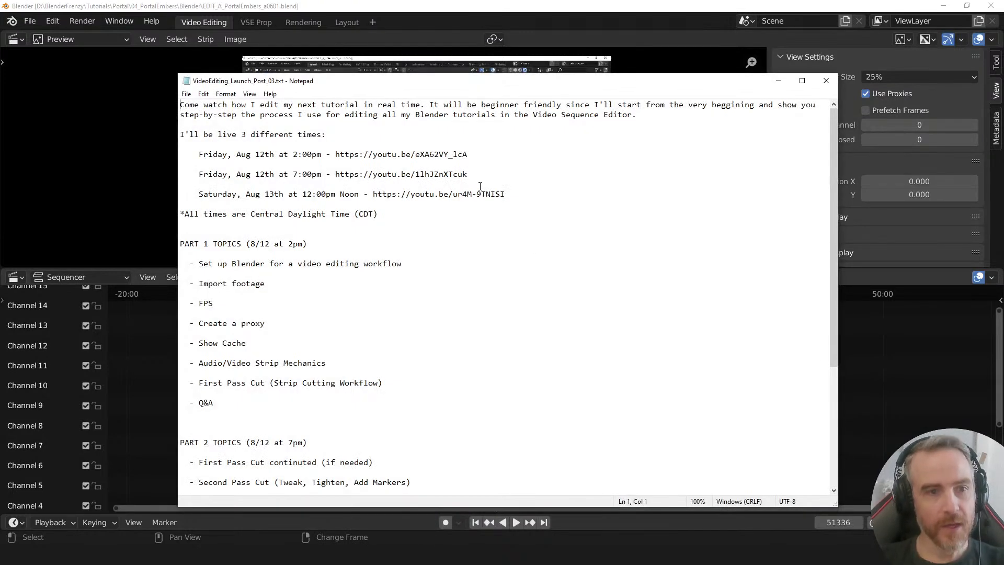
pyautogui.moveTo(482, 80); pyautogui.dragTo(485, 37)
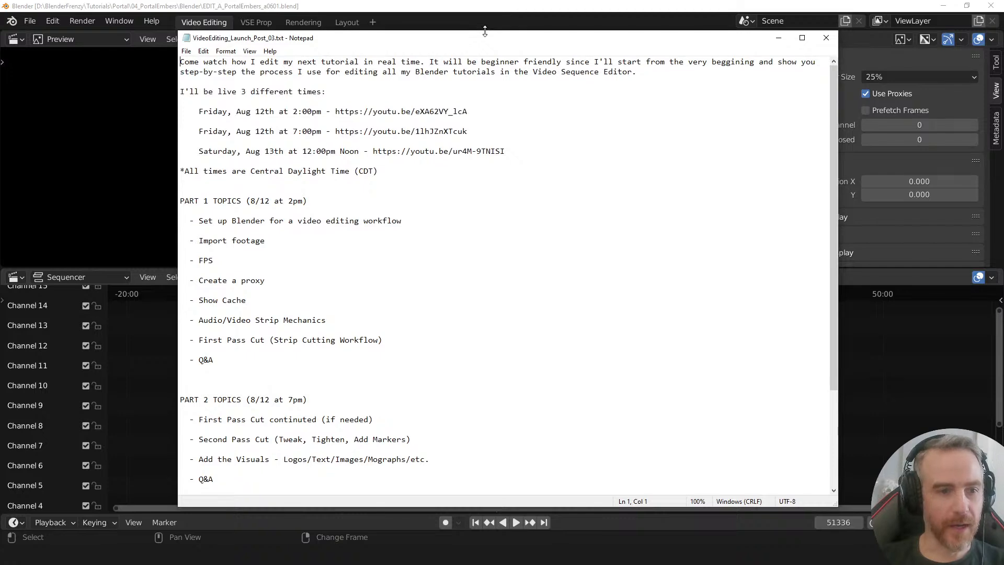
# - Go through the Part 1 topics in the notes, highlighting items from the Blender setup to the First Pass Cut
pyautogui.moveTo(194, 222); pyautogui.dragTo(426, 223)
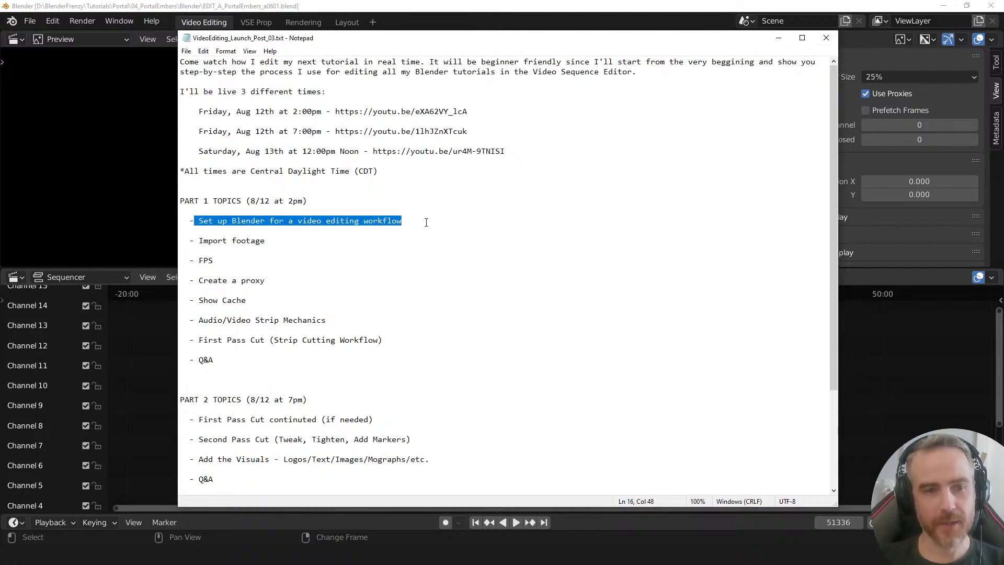
pyautogui.click(295, 240)
pyautogui.moveTo(224, 266); pyautogui.dragTo(190, 260)
pyautogui.moveTo(293, 281); pyautogui.dragTo(189, 283)
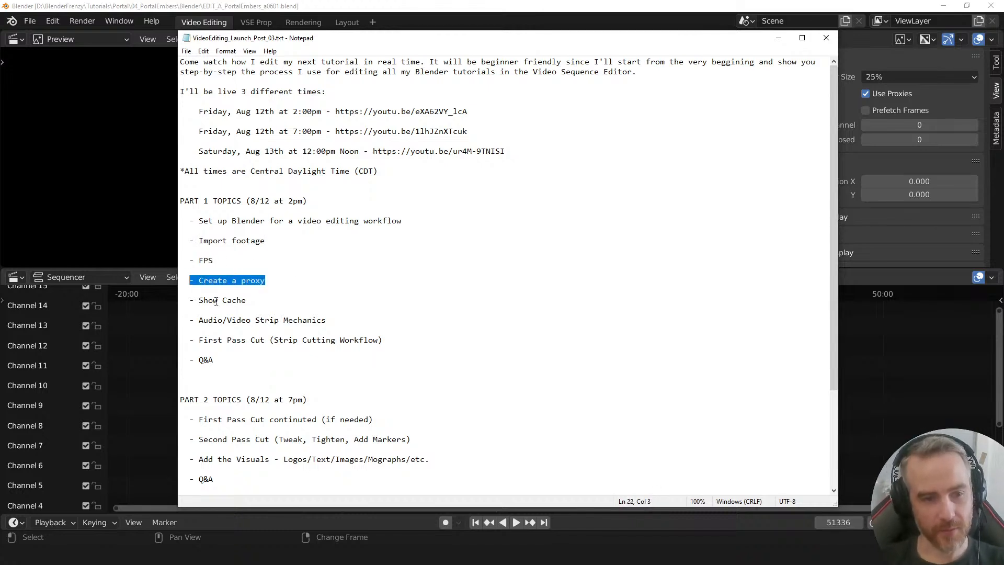
pyautogui.moveTo(256, 302); pyautogui.dragTo(194, 299)
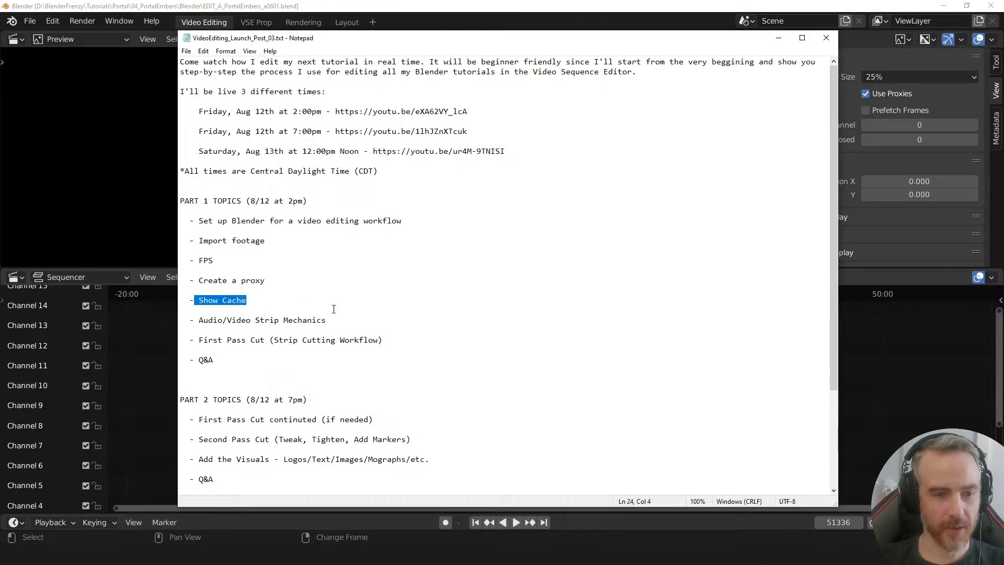
pyautogui.moveTo(337, 320); pyautogui.dragTo(189, 322)
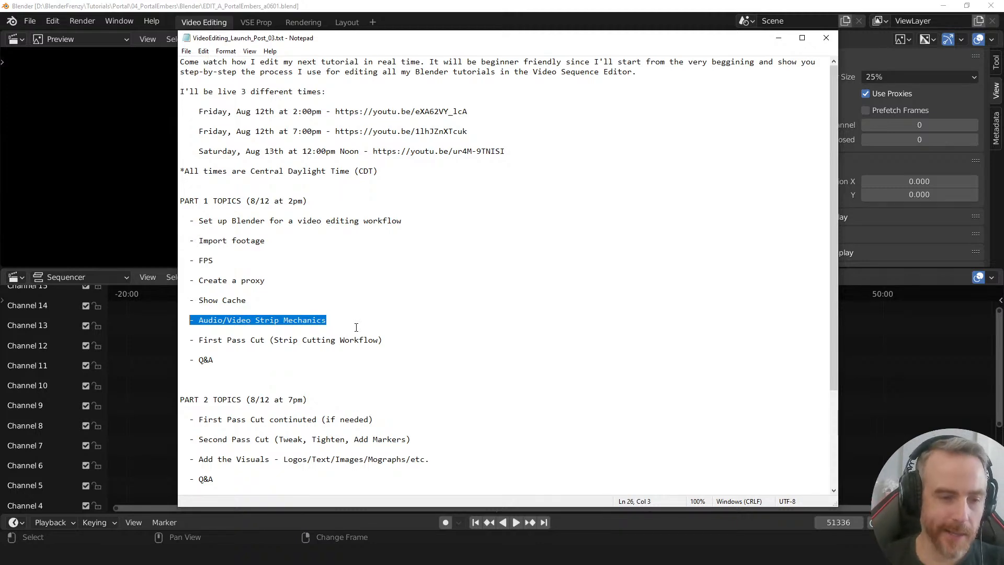
pyautogui.moveTo(403, 340); pyautogui.dragTo(195, 341)
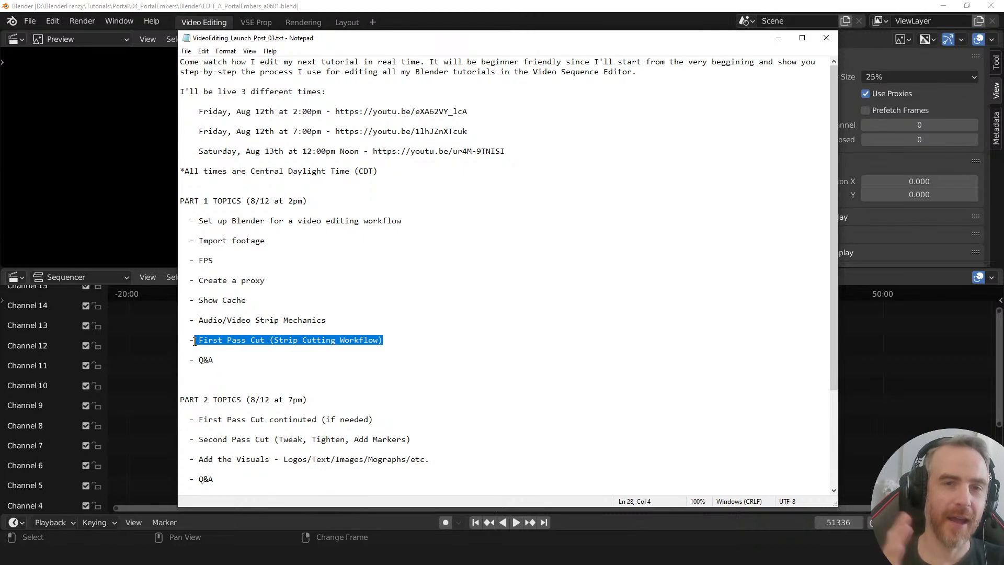
pyautogui.click(302, 359)
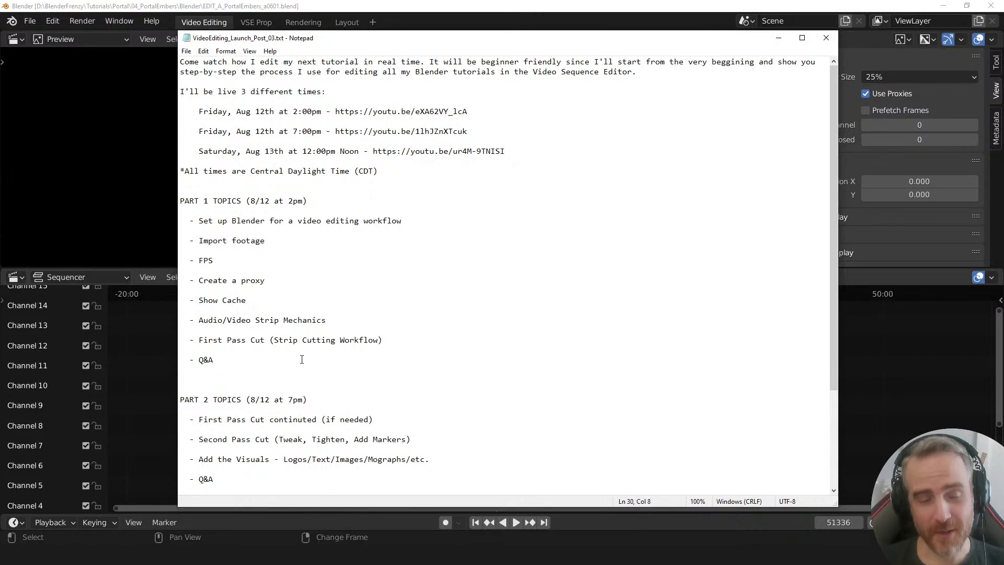
# - Review the Part 2 topics, highlighting First Pass Cut continued, Second Pass Cut and Add the Visuals in turn
pyautogui.scroll(-4, 301, 359)
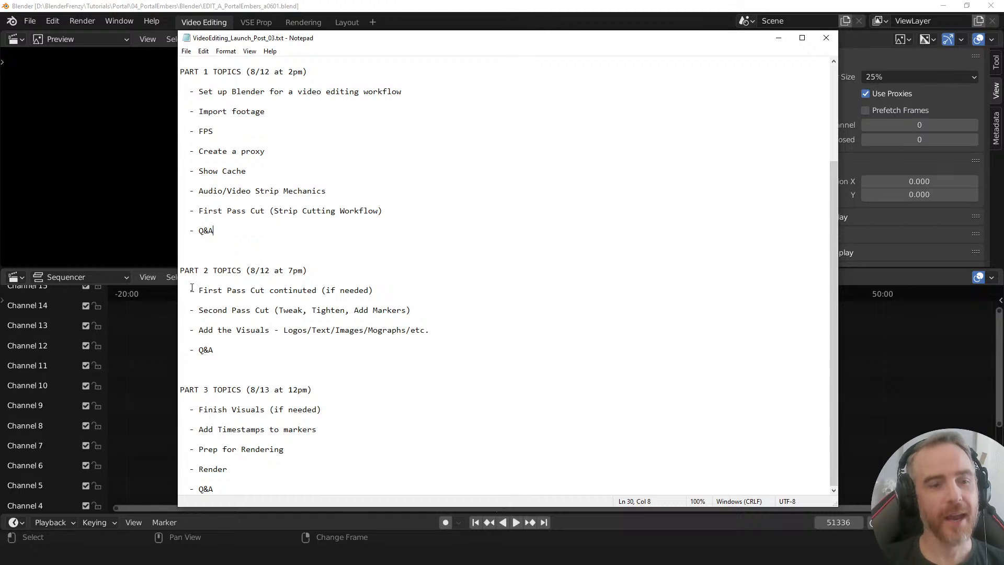
pyautogui.moveTo(192, 287); pyautogui.dragTo(403, 289)
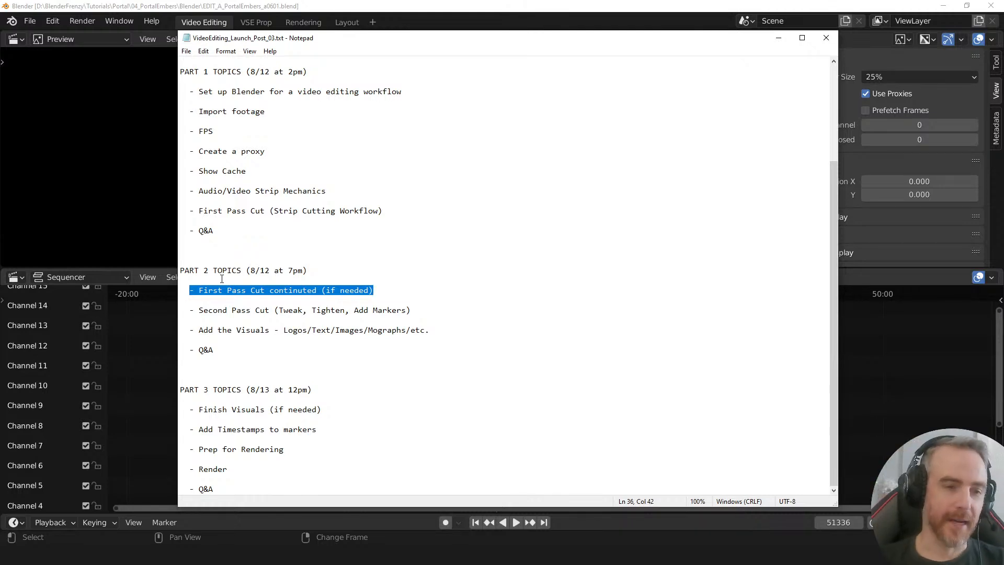
pyautogui.moveTo(426, 310); pyautogui.dragTo(195, 311)
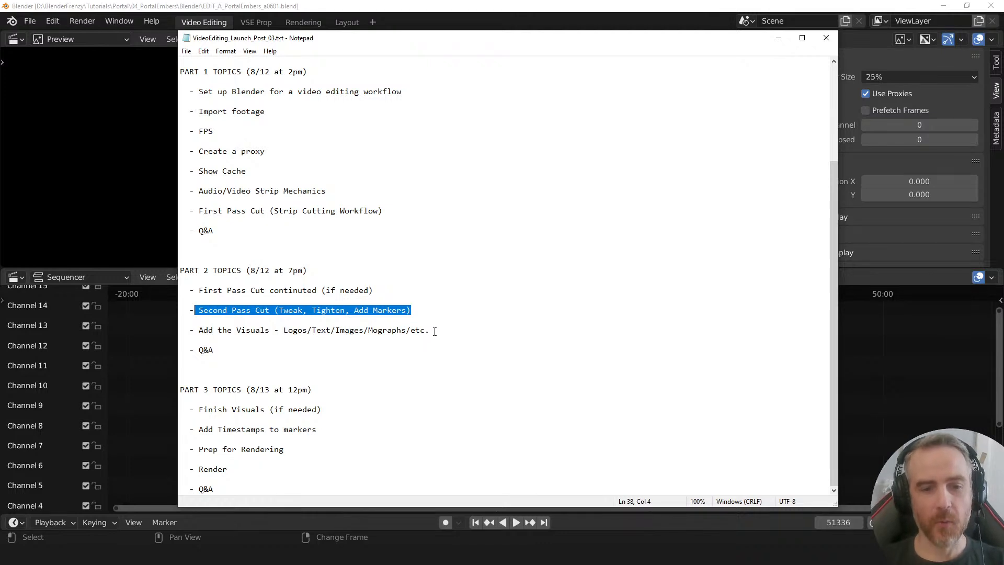
pyautogui.moveTo(431, 330); pyautogui.dragTo(186, 331)
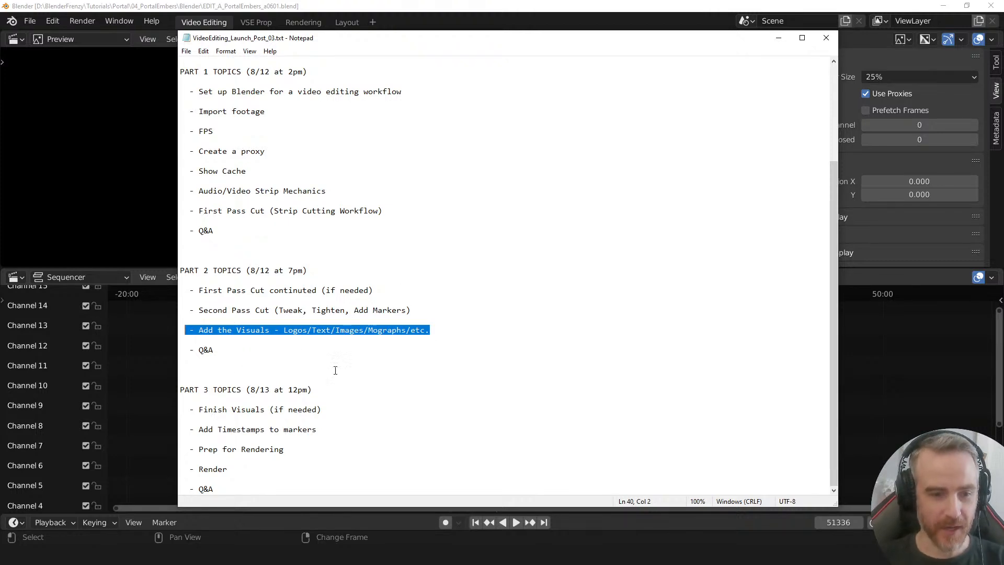
# - Review the Part 3 topics, highlighting Finish Visuals, Add Timestamps to markers and Prep for Rendering in turn
pyautogui.moveTo(321, 411); pyautogui.dragTo(198, 416)
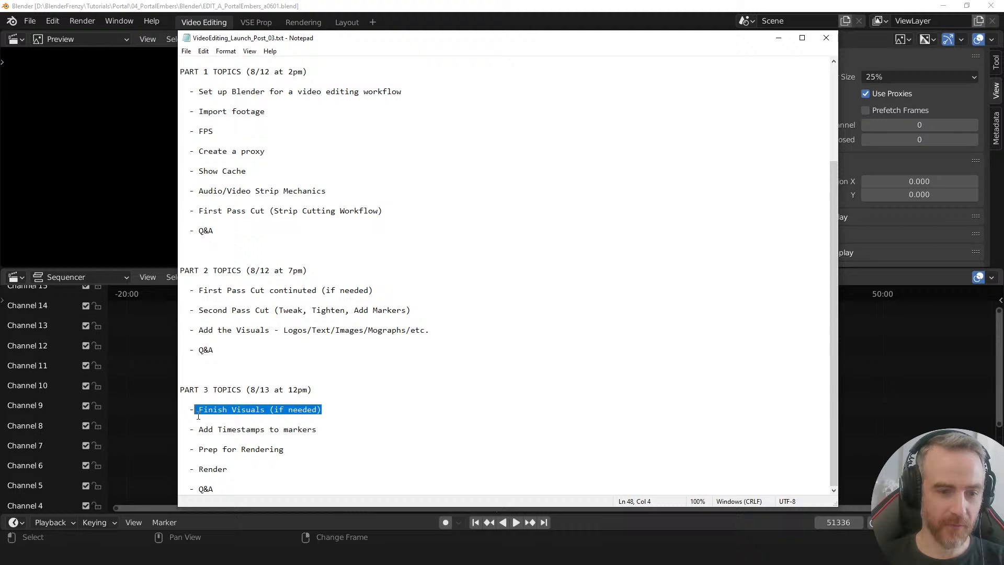
pyautogui.click(336, 414)
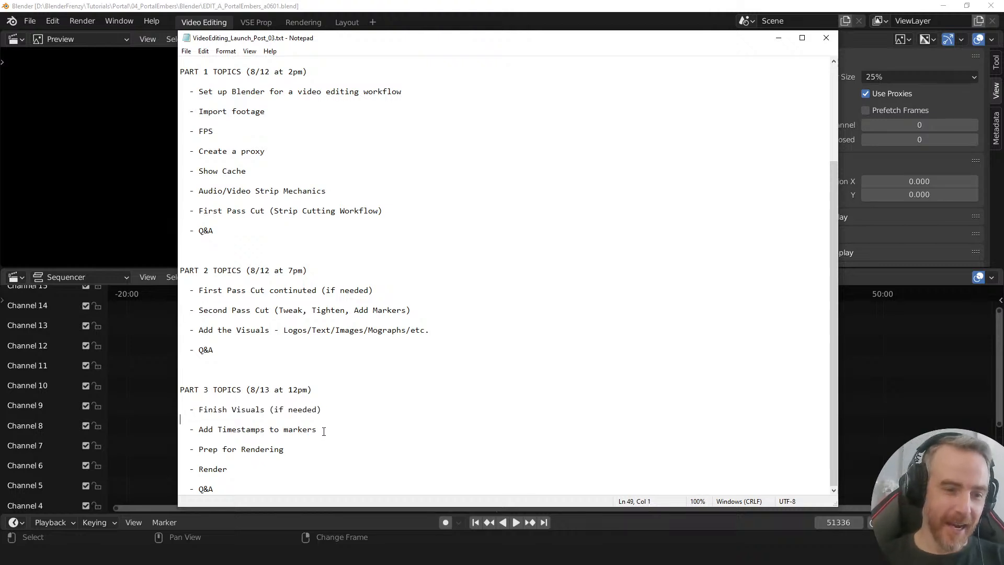
pyautogui.moveTo(325, 431); pyautogui.dragTo(192, 428)
pyautogui.click(295, 431)
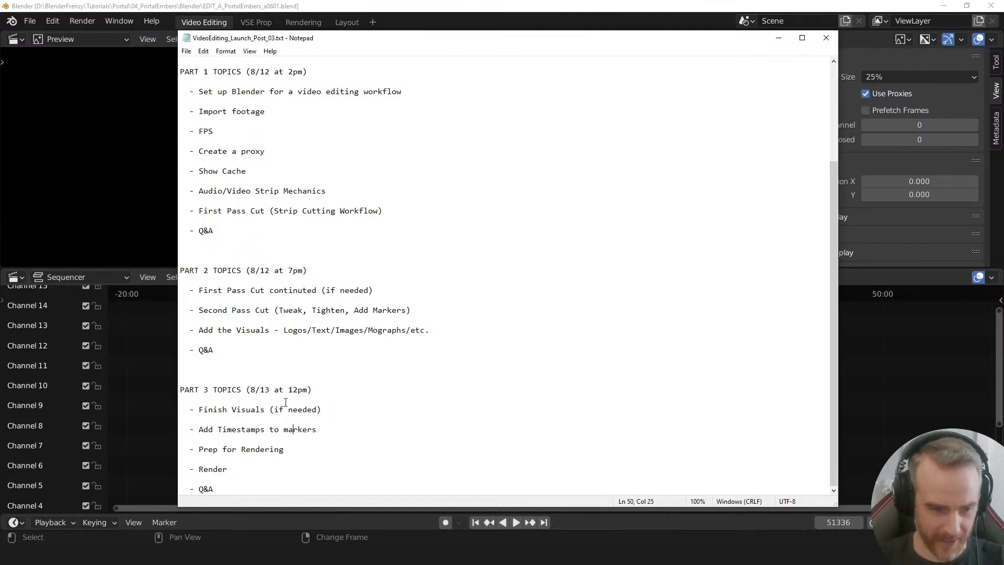
pyautogui.click(255, 431)
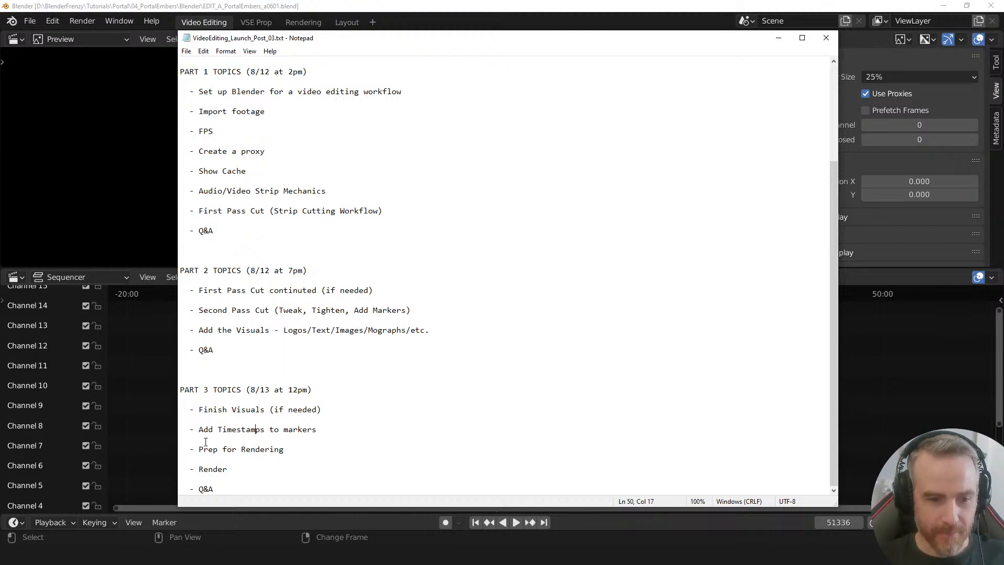
pyautogui.moveTo(327, 448); pyautogui.dragTo(193, 444)
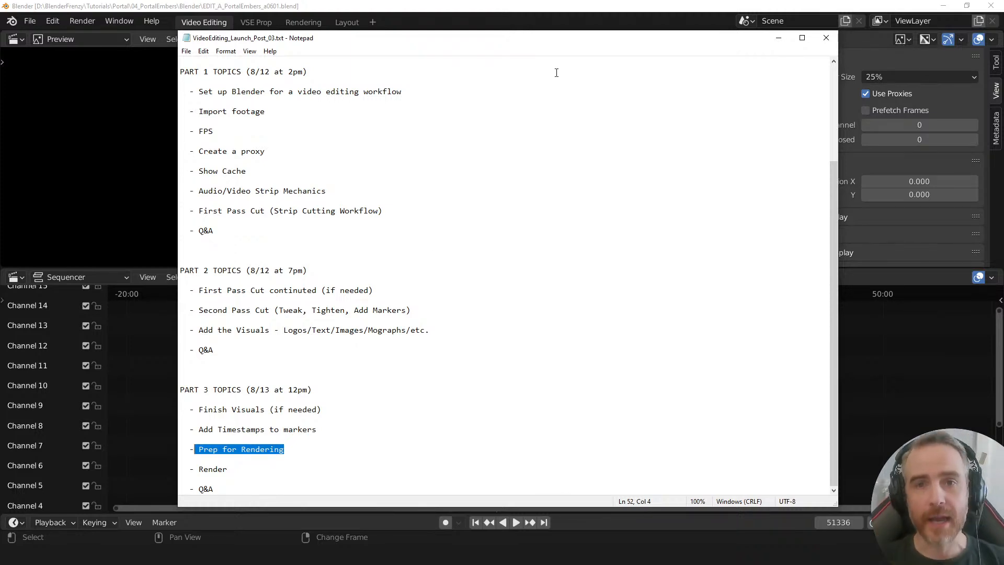
# - Switch to Blender and enlarge the sequencer view so the edited strips fill the timeline
pyautogui.hotkey('alt', 'Tab')
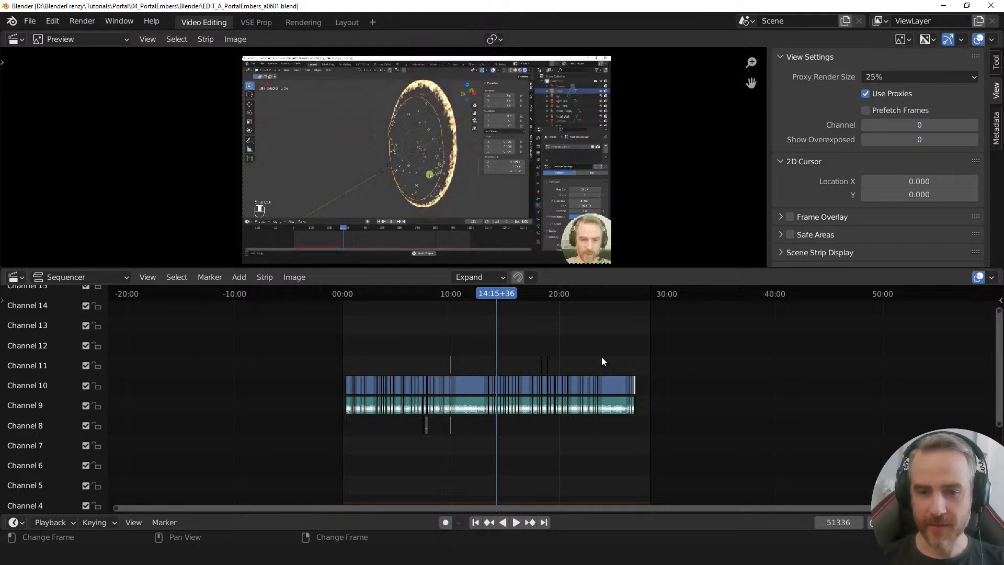
pyautogui.keyDown('ctrl'); pyautogui.moveTo(363, 350); pyautogui.dragTo(403, 336, button='middle'); pyautogui.keyUp('ctrl')
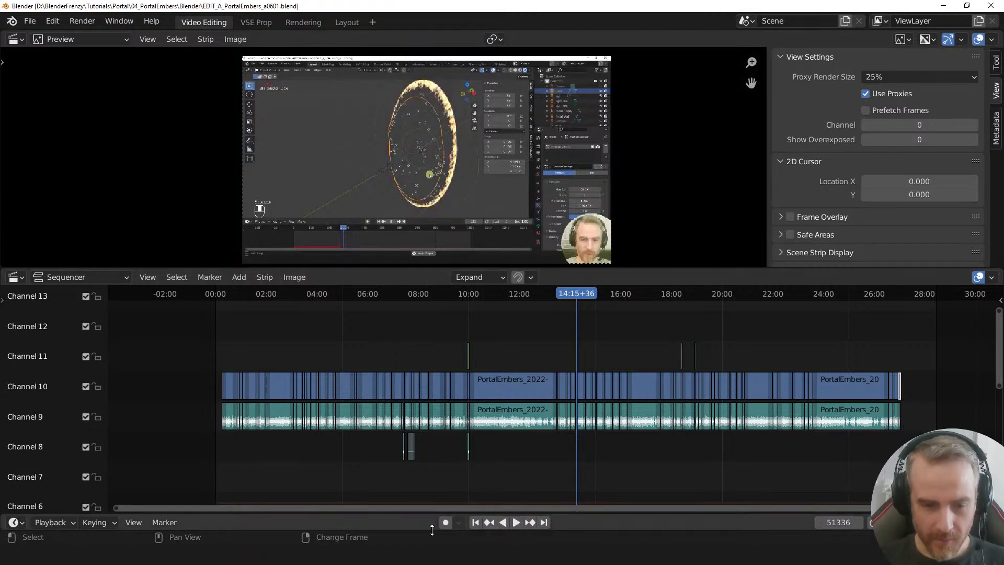
# - Switch to the browser showing blenderfrenzy.com and look through the home page's tutorial posts, including the Portal, Masking 101 and VSE Workflow entries
pyautogui.moveTo(421, 553)
pyautogui.click(404, 529)
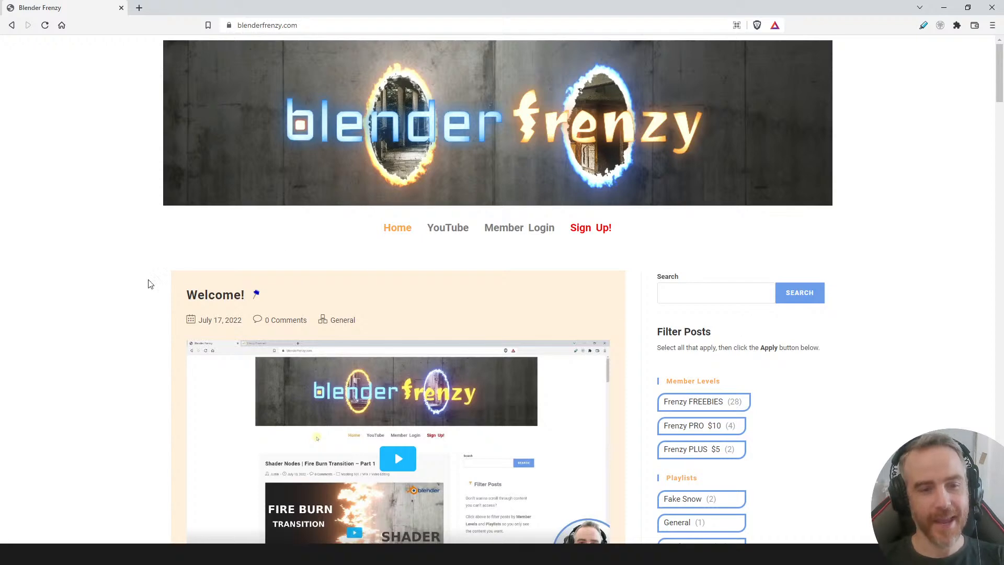
pyautogui.scroll(-1, 147, 287)
pyautogui.scroll(-8, 148, 289)
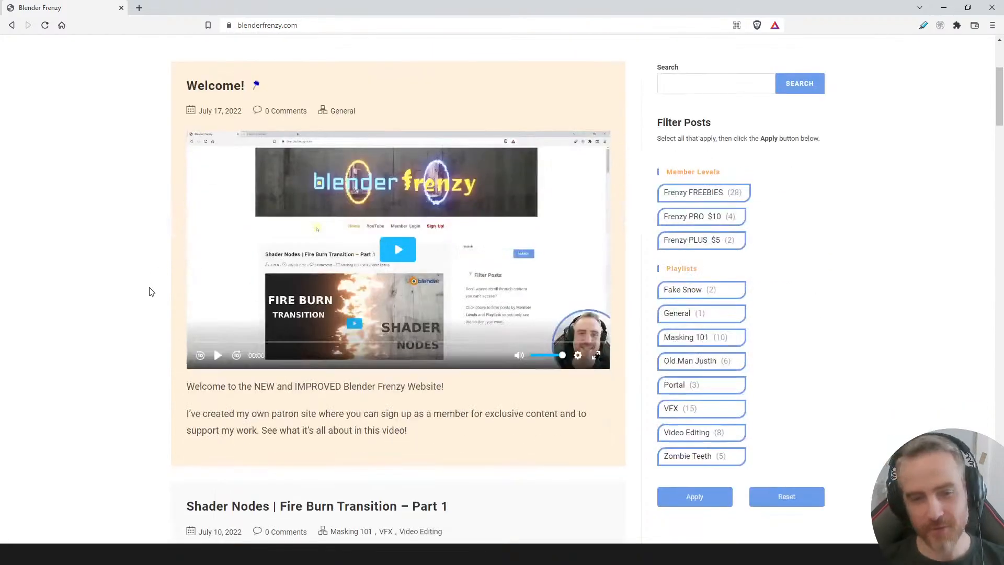
pyautogui.scroll(-6, 151, 291)
pyautogui.scroll(-8, 153, 292)
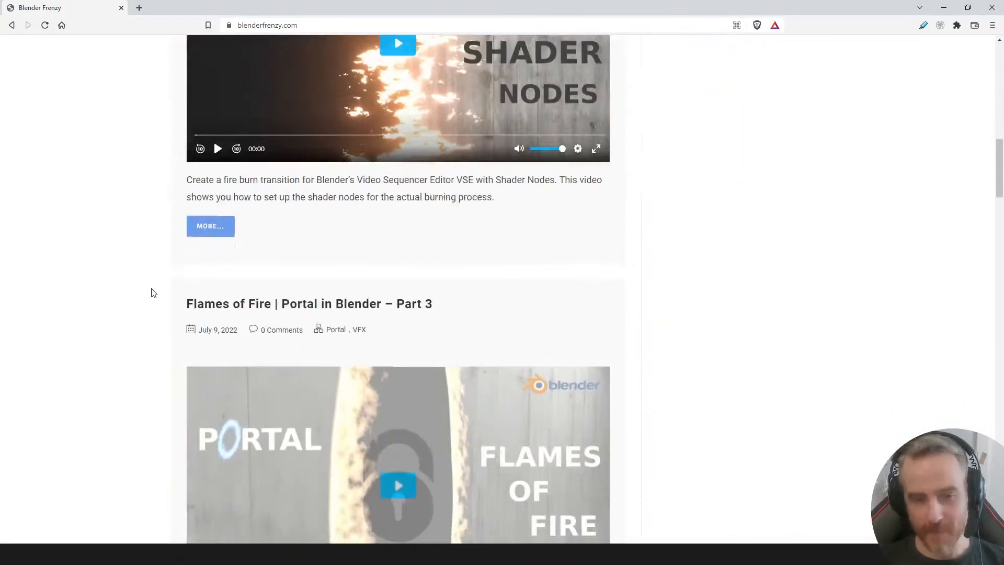
pyautogui.scroll(1, 155, 290)
pyautogui.scroll(10, 155, 291)
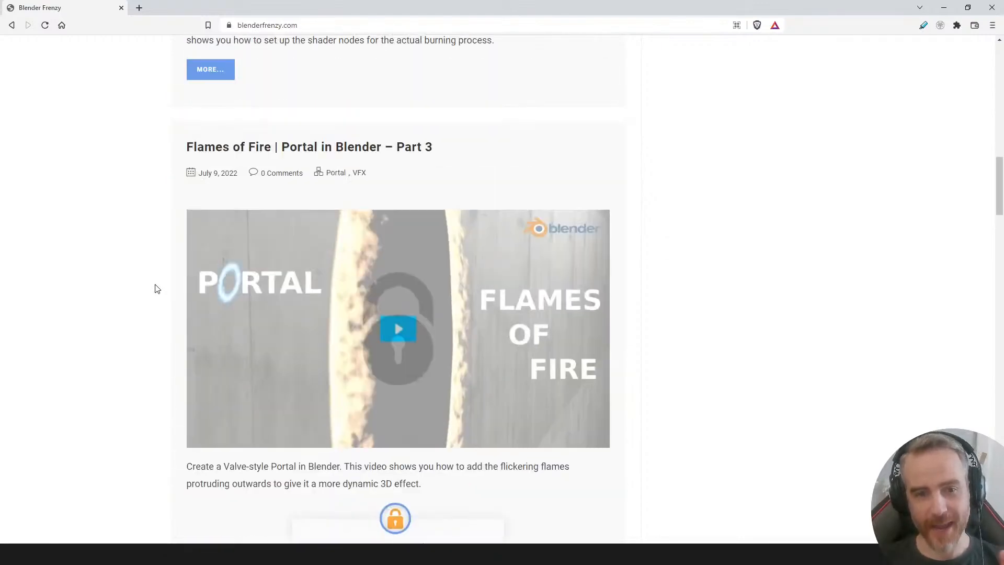
pyautogui.scroll(-10, 158, 287)
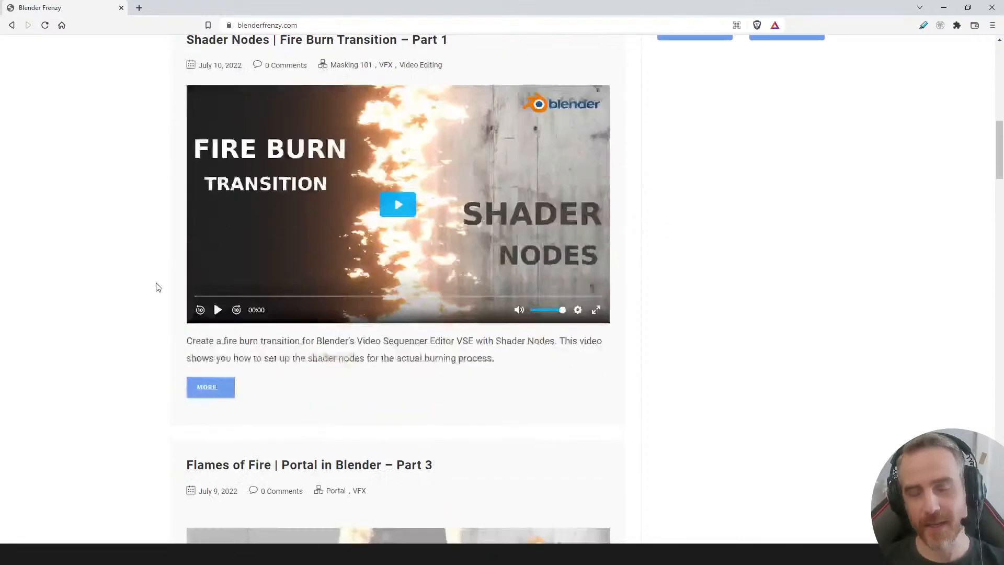
pyautogui.scroll(-10, 163, 289)
pyautogui.scroll(-20, 163, 290)
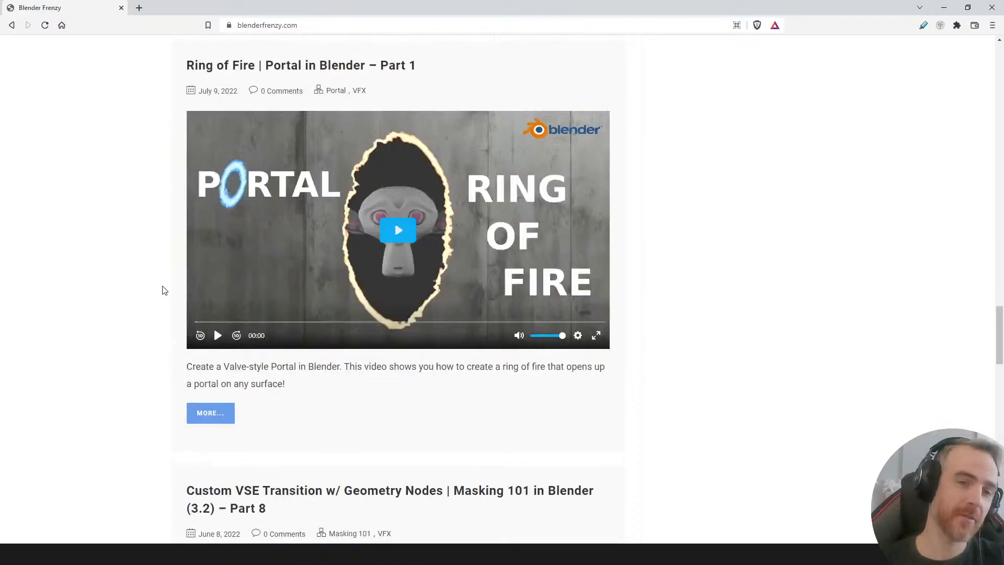
pyautogui.scroll(-4, 164, 295)
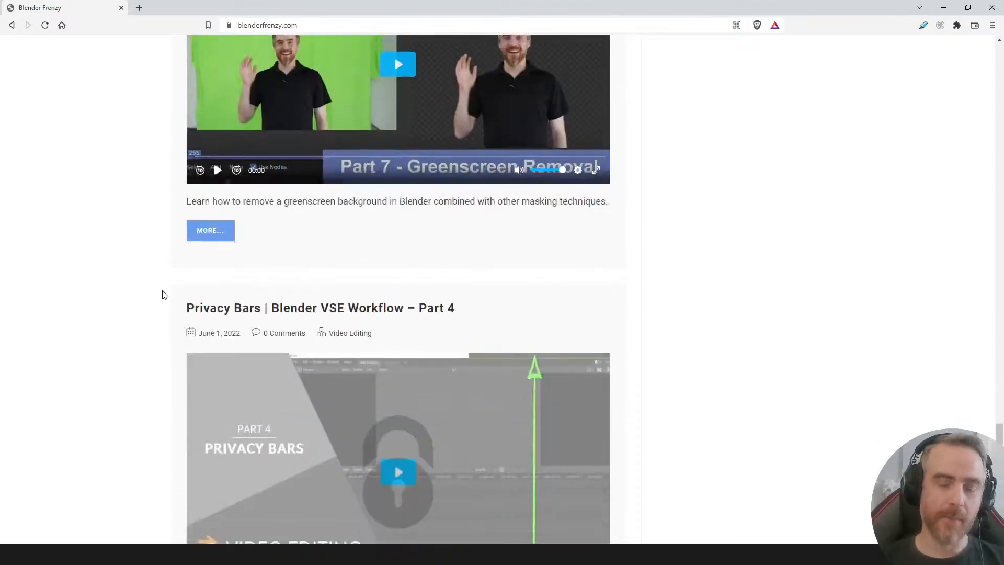
pyautogui.scroll(15, 163, 293)
pyautogui.scroll(-3, 163, 294)
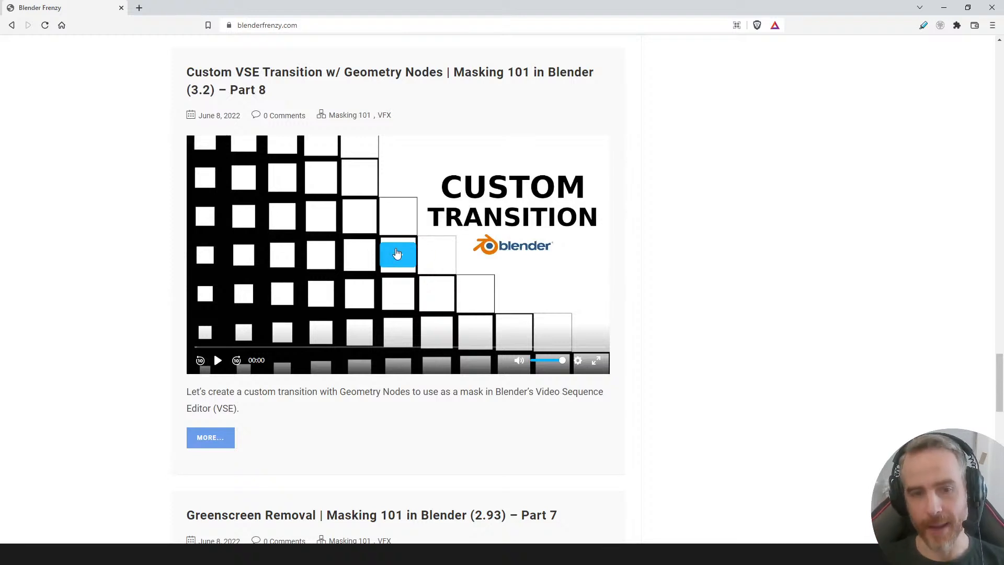
pyautogui.scroll(7, 389, 266)
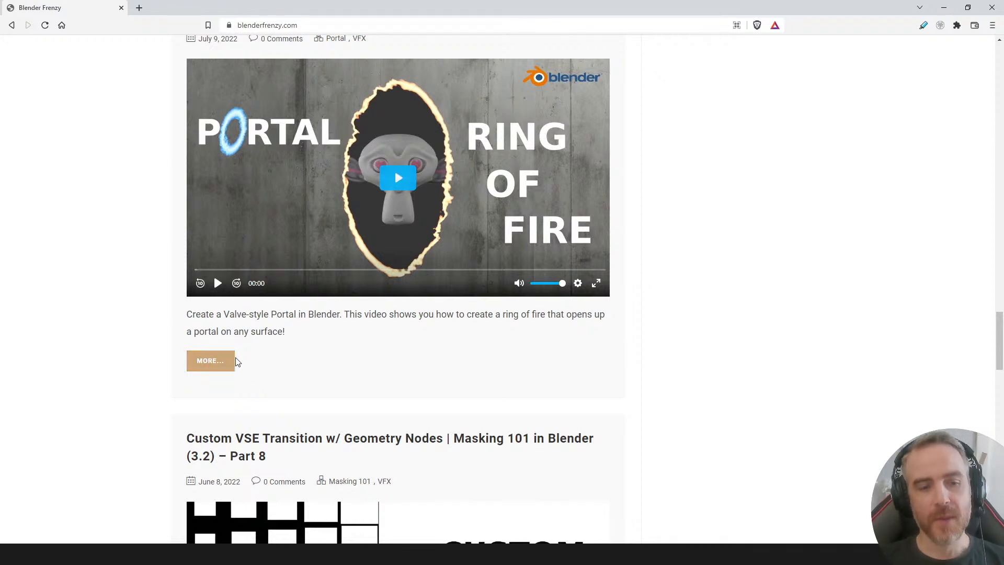
# - Expand the Ring of Fire | Portal in Blender – Part 1 post and examine its freebie download section and the neighbouring Portal post
pyautogui.click(211, 361)
pyautogui.scroll(-3, 327, 356)
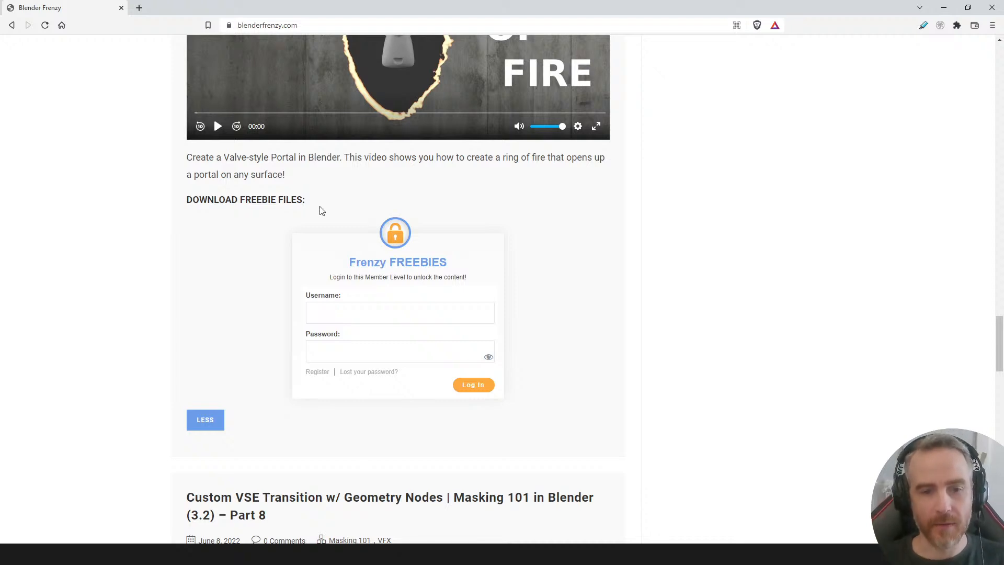
pyautogui.scroll(2, 321, 211)
pyautogui.scroll(1, 321, 211)
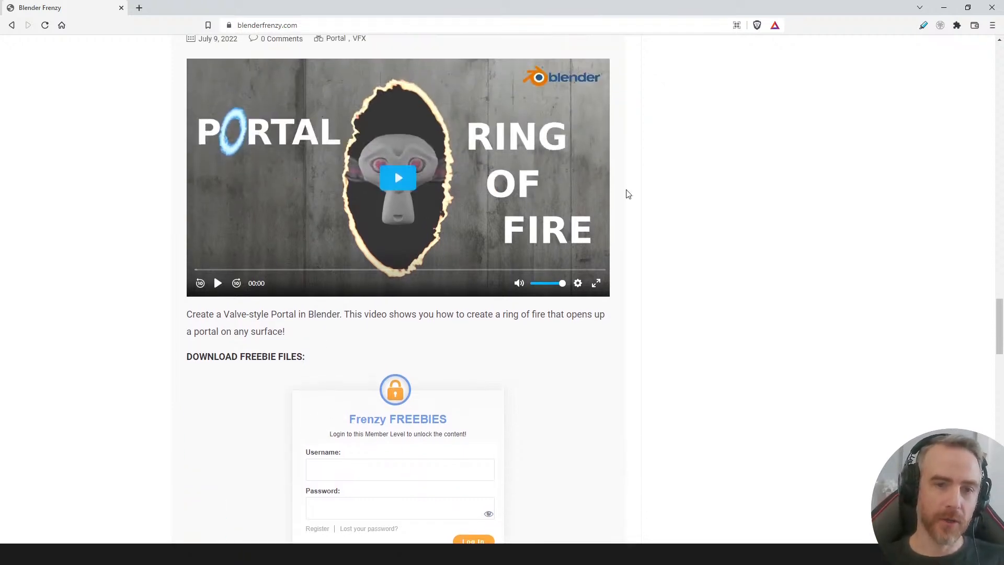
pyautogui.scroll(1, 640, 184)
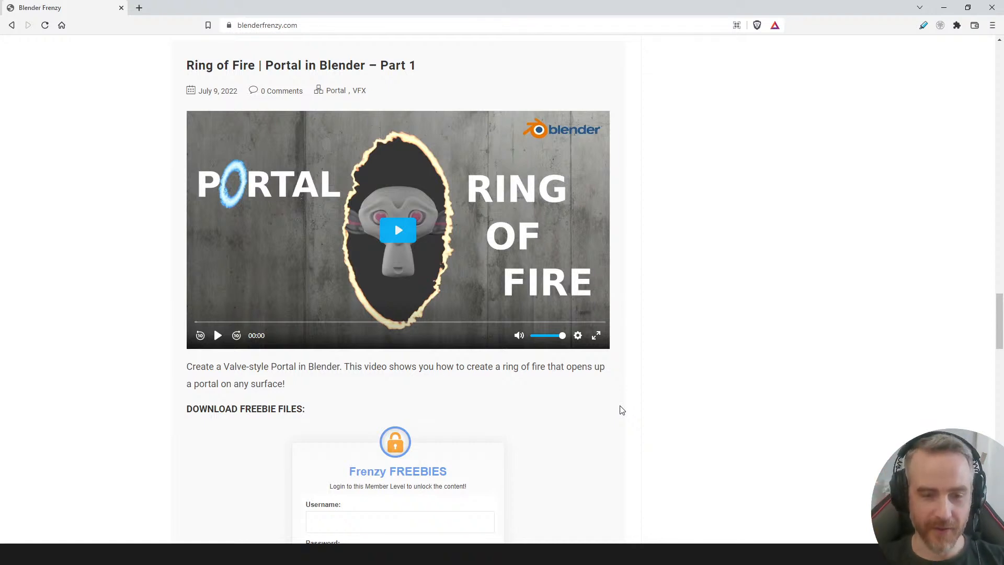
pyautogui.scroll(-3, 563, 473)
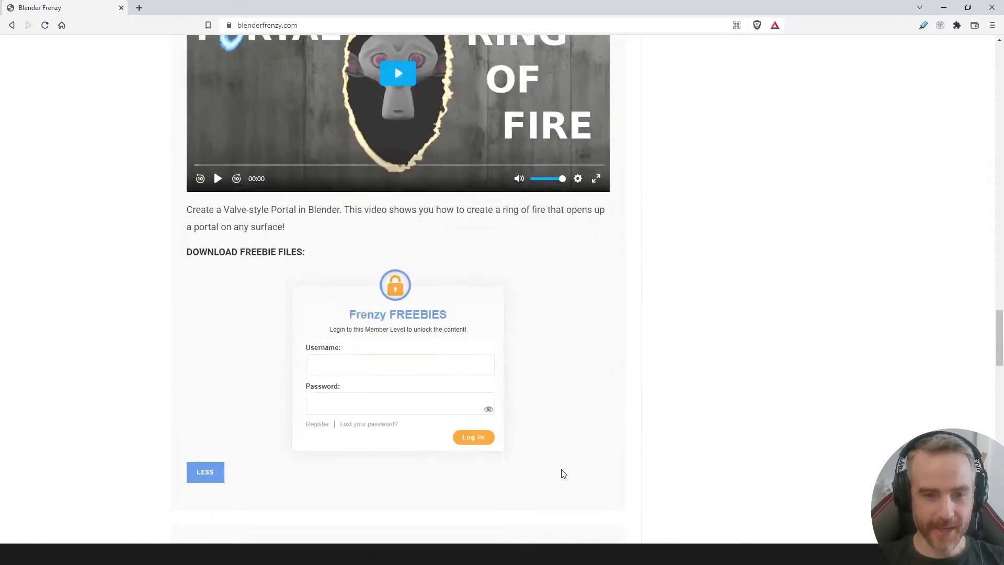
pyautogui.scroll(1, 563, 473)
pyautogui.scroll(11, 563, 473)
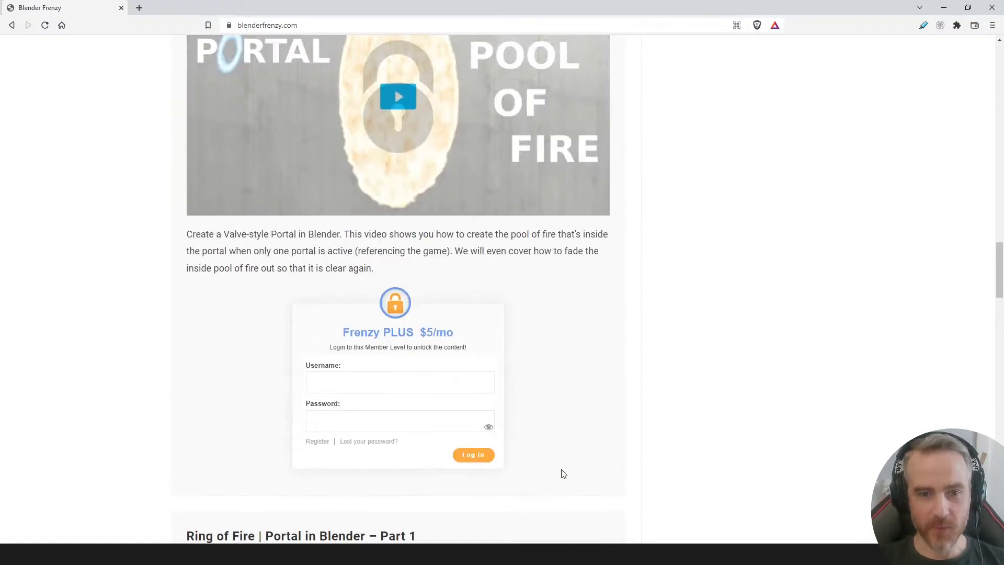
pyautogui.scroll(-10, 561, 473)
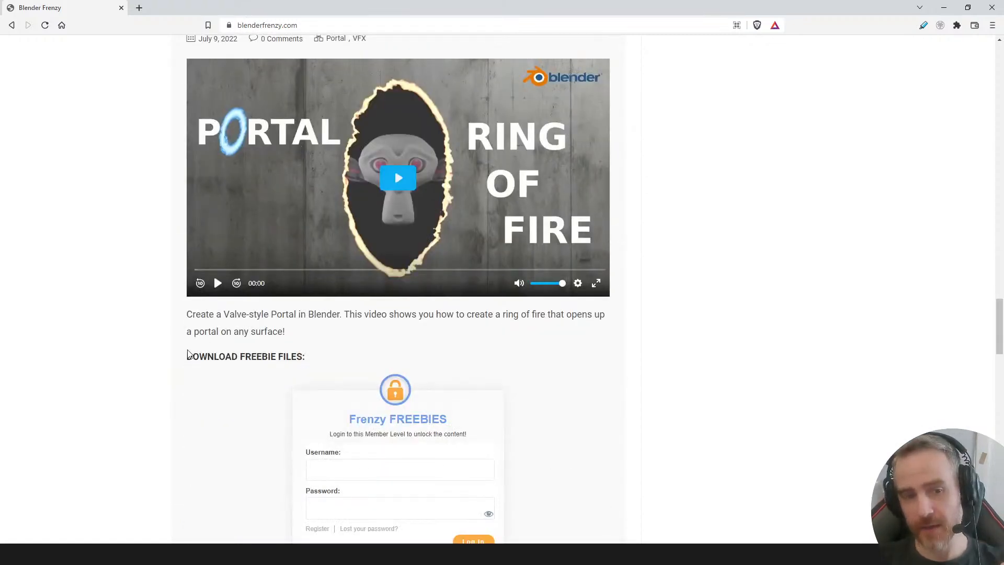
# - Examine the Pool of Fire | Portal in Blender – Part 2 post, highlighting the Frenzy PLUS $5/mo heading of its locked content
pyautogui.scroll(12, 380, 350)
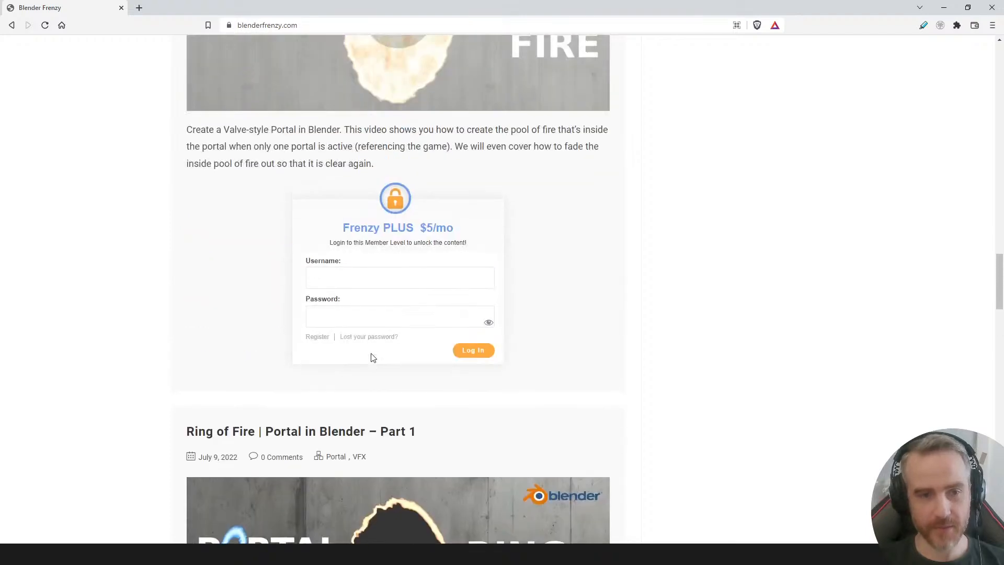
pyautogui.scroll(-2, 407, 289)
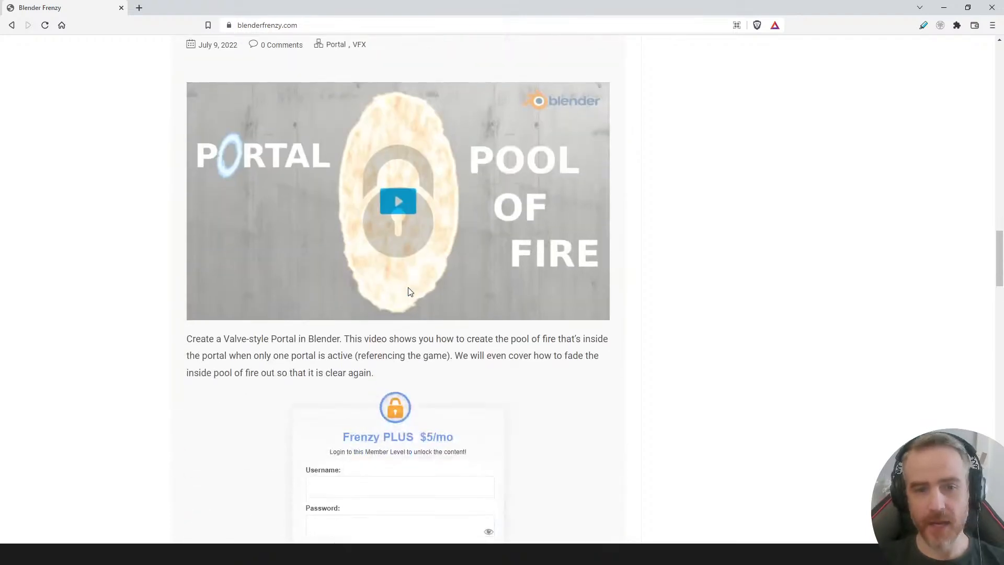
pyautogui.scroll(1, 410, 291)
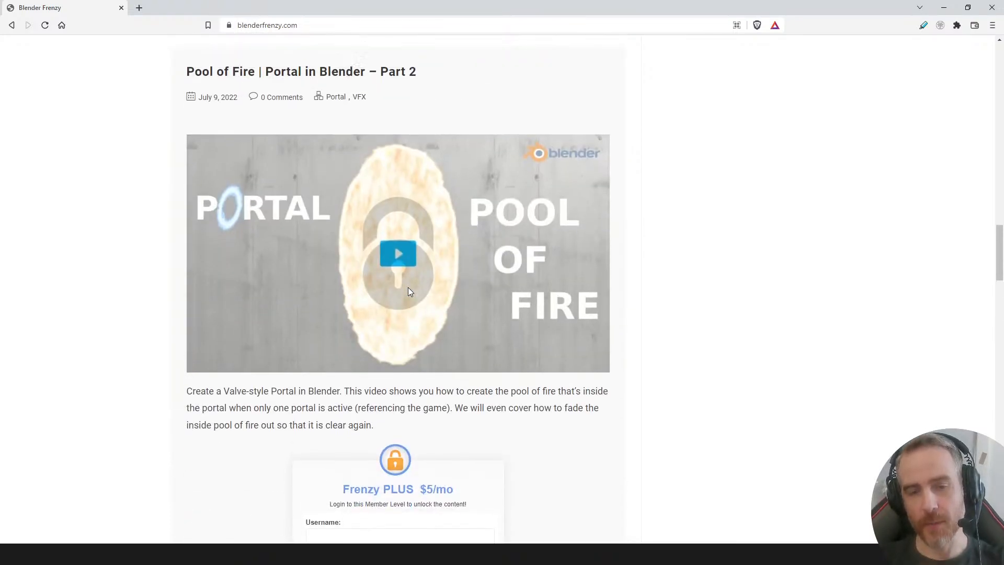
pyautogui.scroll(3, 408, 290)
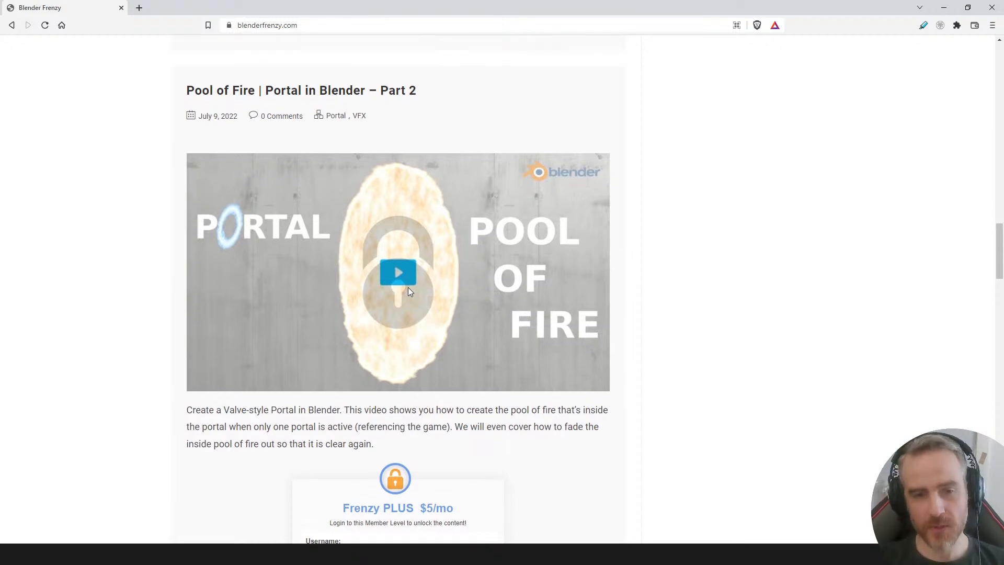
pyautogui.scroll(-1, 410, 288)
pyautogui.scroll(-6, 411, 287)
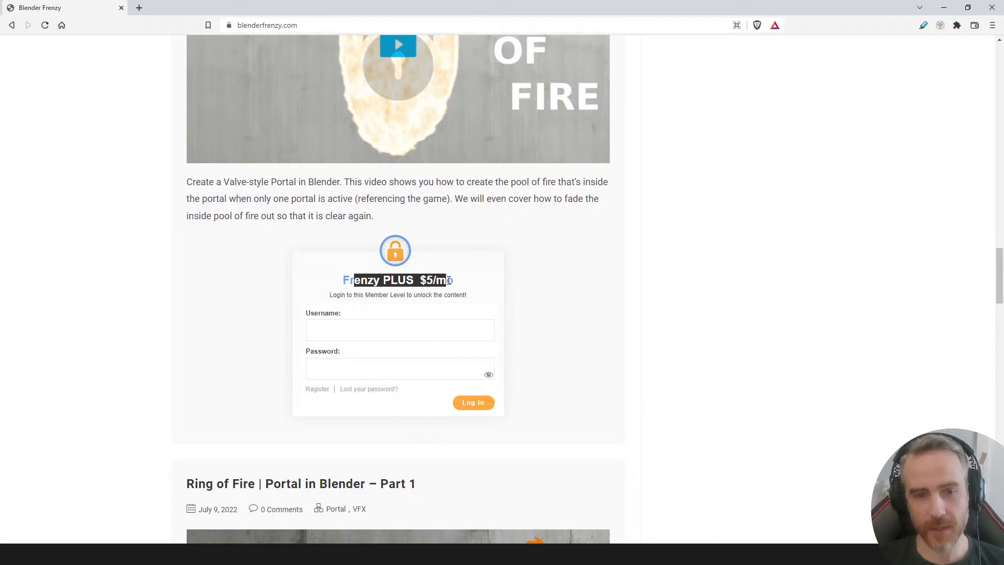
pyautogui.scroll(5, 421, 271)
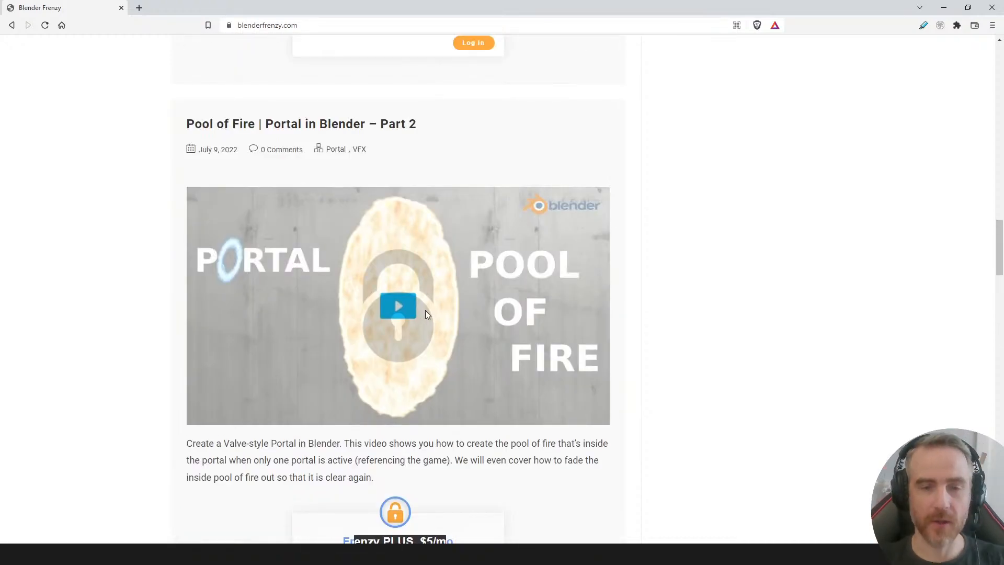
# - Examine the Flames of Fire | Portal in Blender – Part 3 post and its Frenzy PLUS member login section
pyautogui.scroll(12, 425, 314)
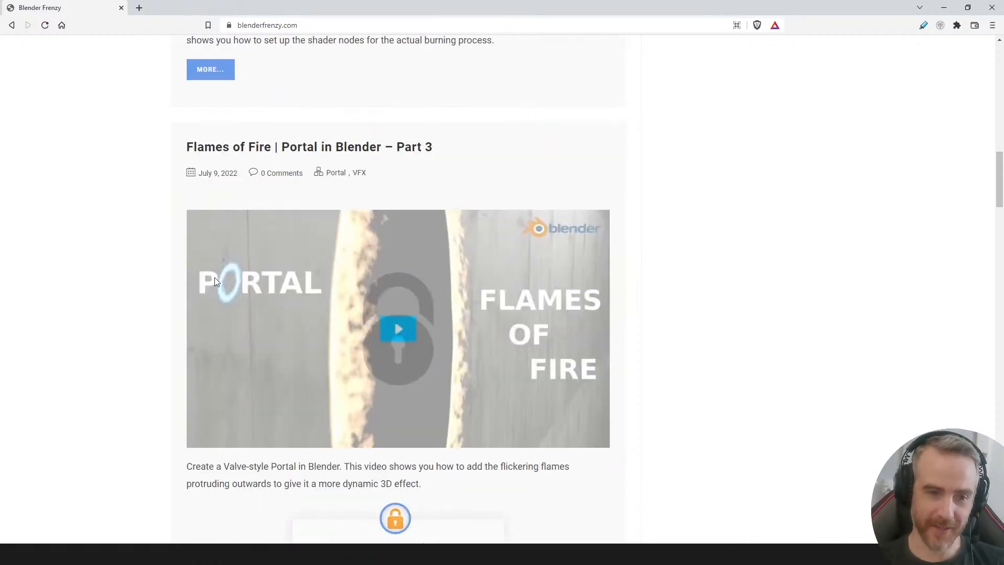
pyautogui.scroll(-3, 473, 280)
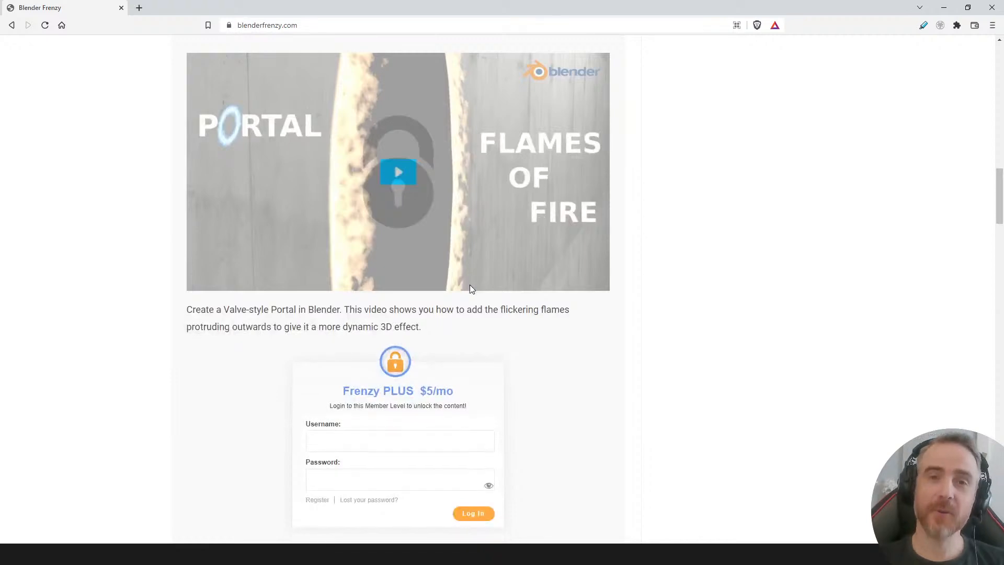
pyautogui.scroll(-4, 469, 288)
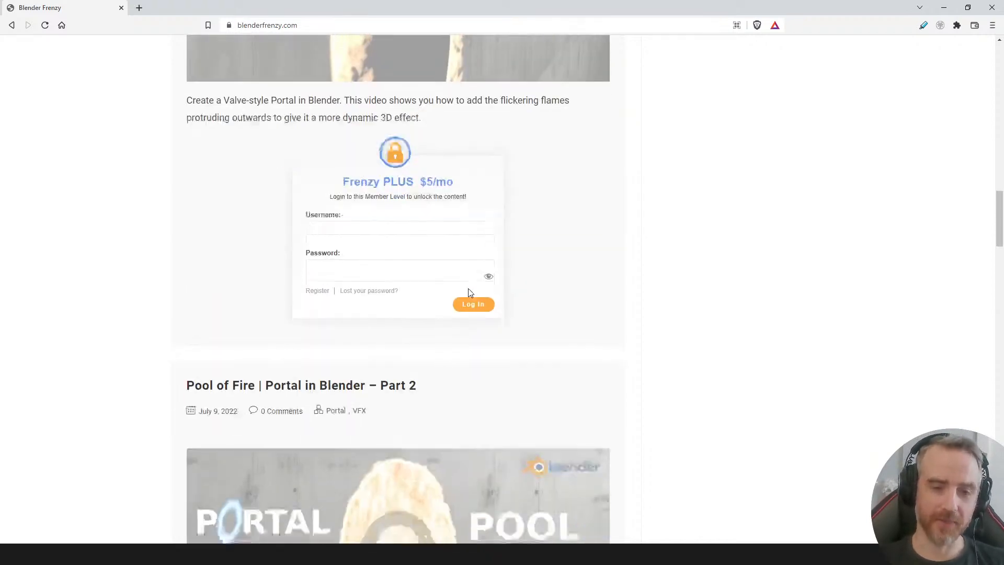
pyautogui.scroll(8, 468, 288)
pyautogui.scroll(3, 469, 293)
pyautogui.scroll(-3, 468, 293)
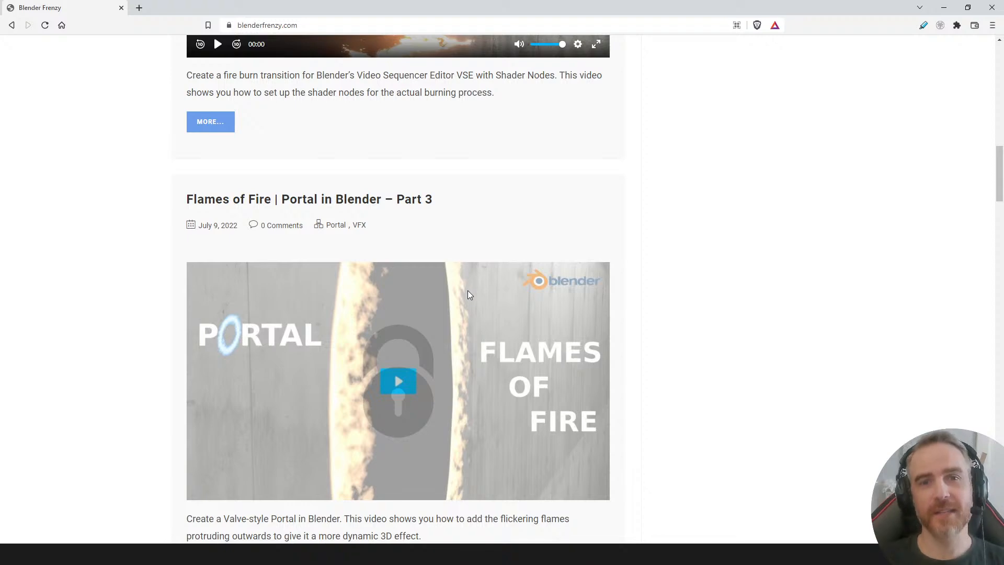
pyautogui.scroll(-4, 469, 295)
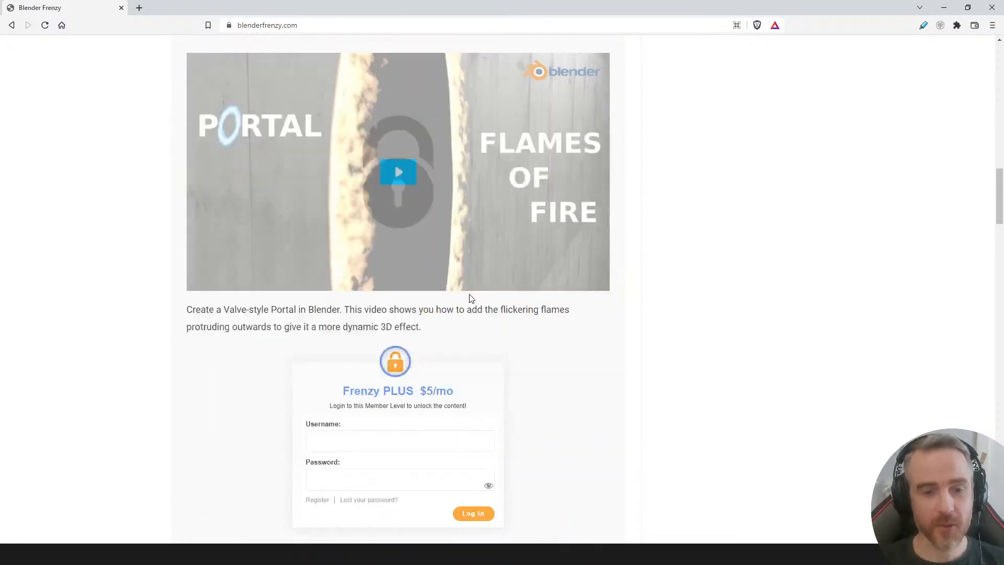
# - Open the site's subscription plans and review Frenzy FREEBIES and Frenzy PLUS, highlighting the free downloads, early access and Members-Only Tutorials benefits
pyautogui.scroll(20, 462, 295)
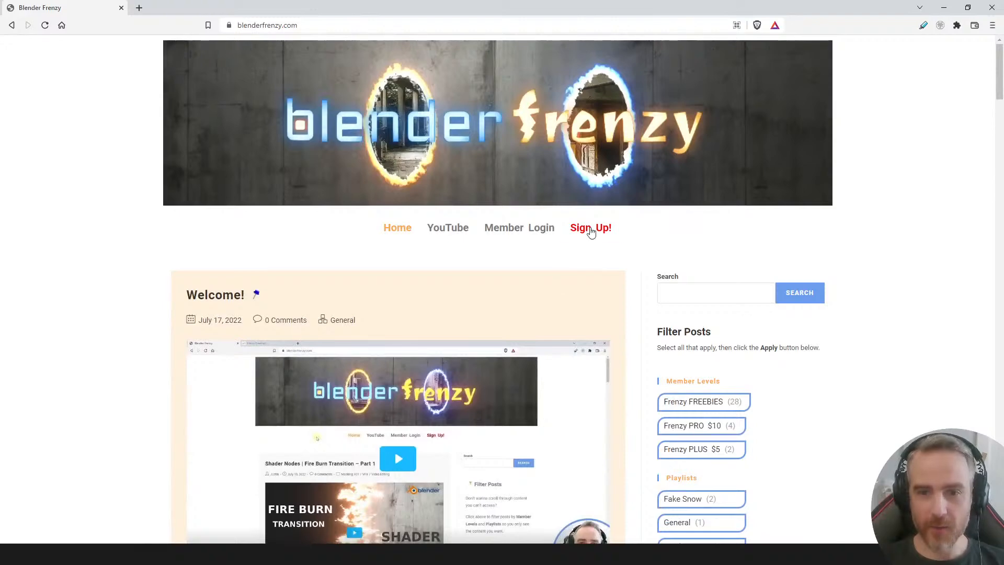
pyautogui.click(590, 230)
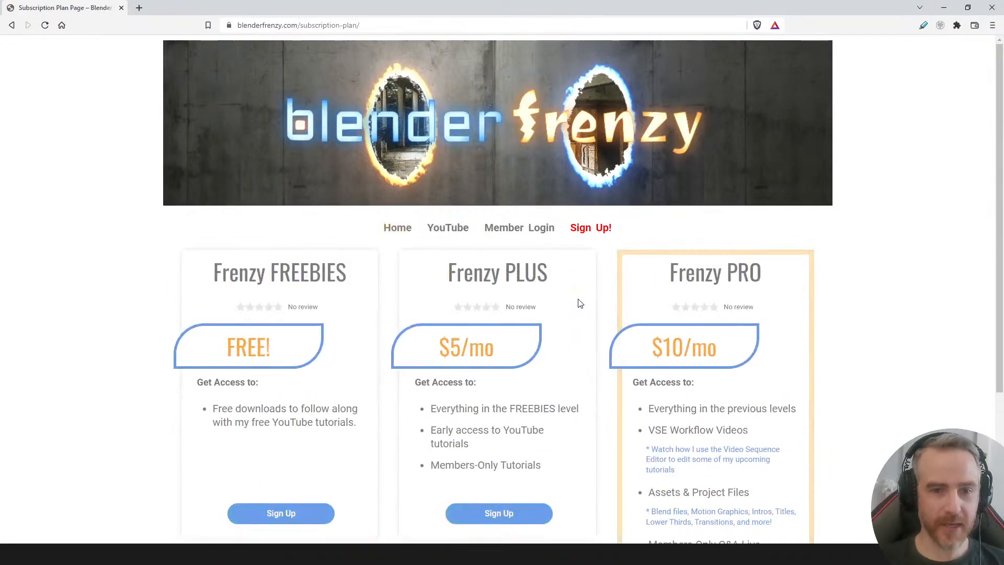
pyautogui.scroll(-2, 578, 302)
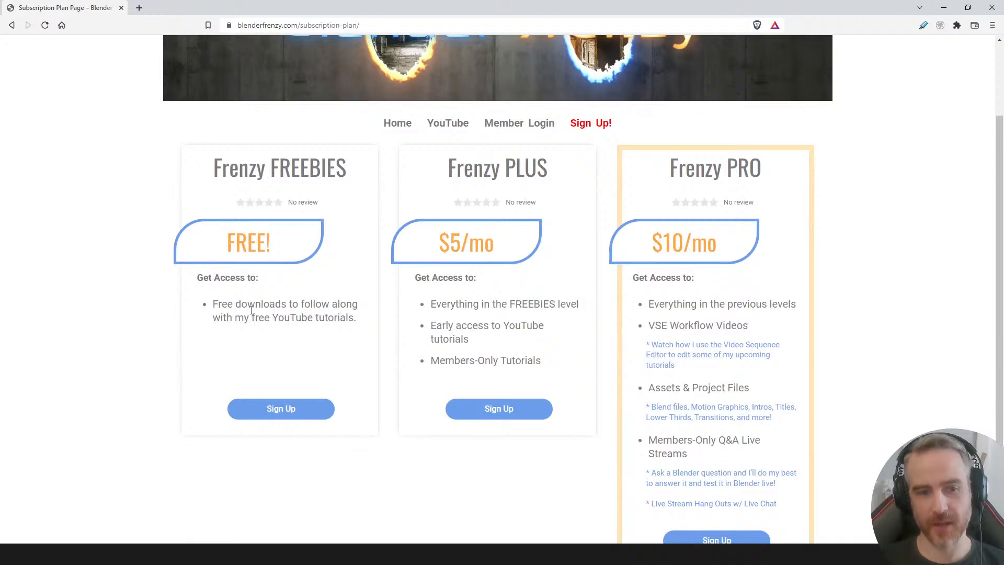
pyautogui.moveTo(236, 310); pyautogui.dragTo(365, 316)
pyautogui.click(358, 334)
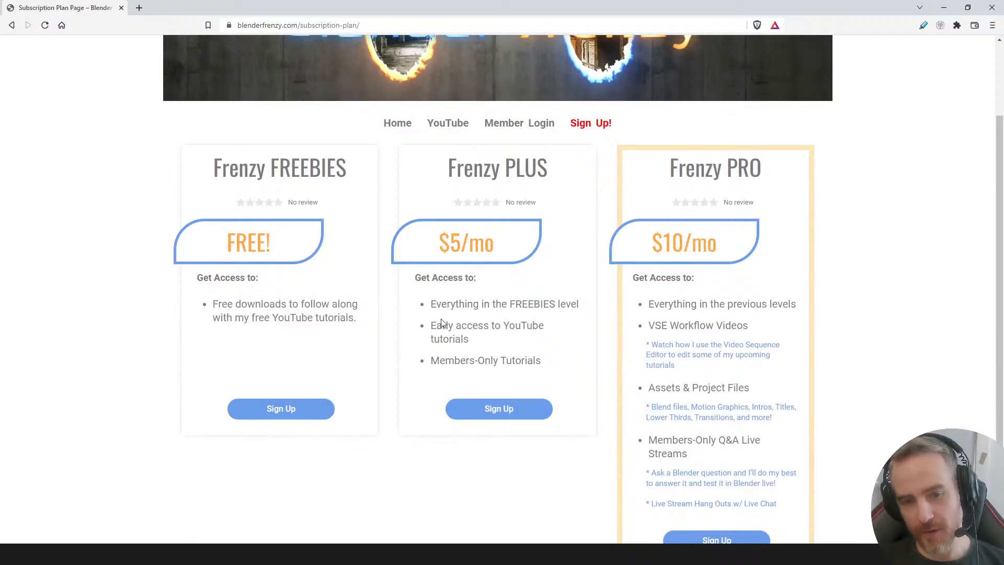
pyautogui.moveTo(442, 322); pyautogui.dragTo(531, 347)
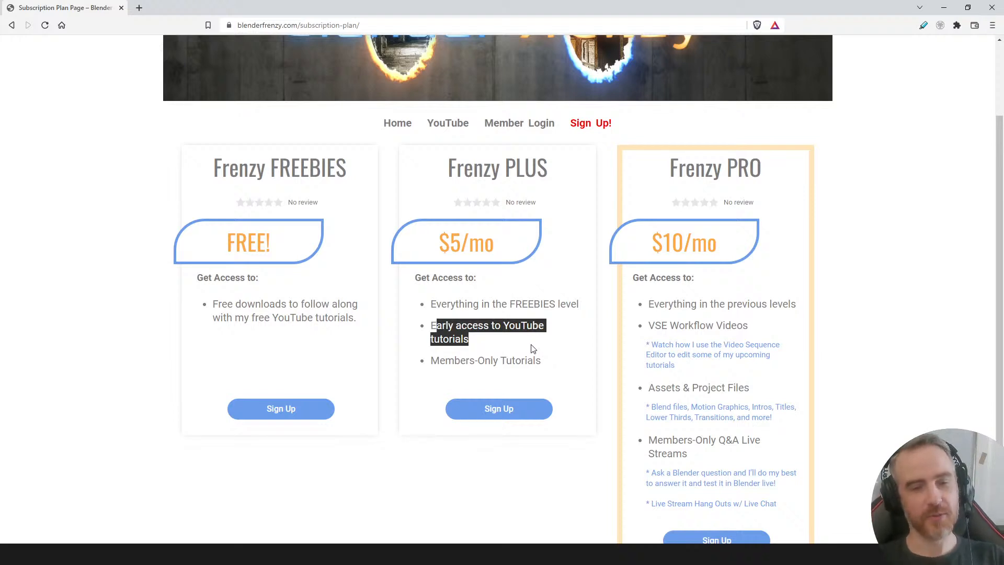
pyautogui.moveTo(431, 359); pyautogui.dragTo(555, 367)
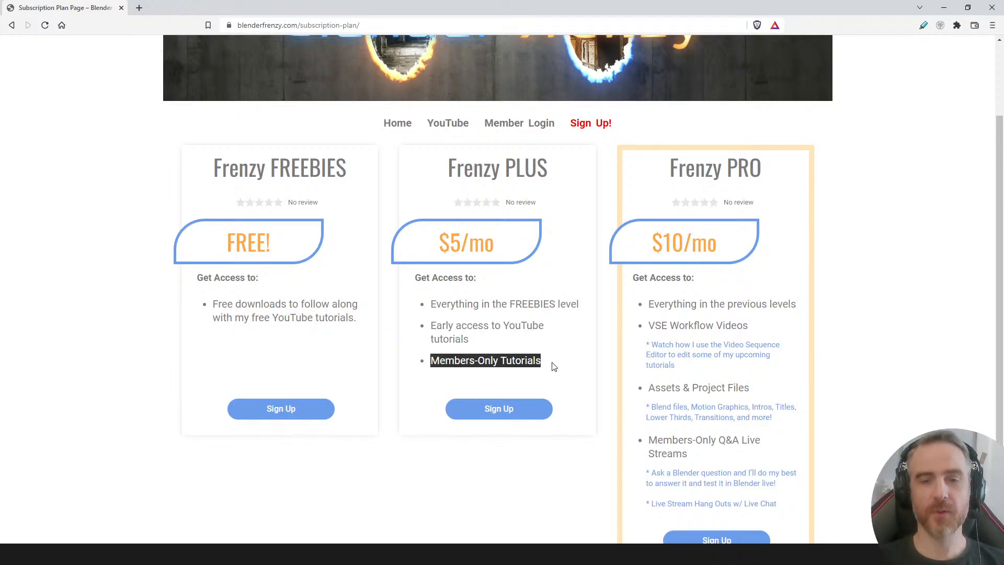
# - Review the Frenzy PRO plan, highlighting VSE Workflow Videos, Assets & Project Files, Members-Only Q&A Live Streams and Live Stream Hang Outs in turn
pyautogui.scroll(-2, 739, 183)
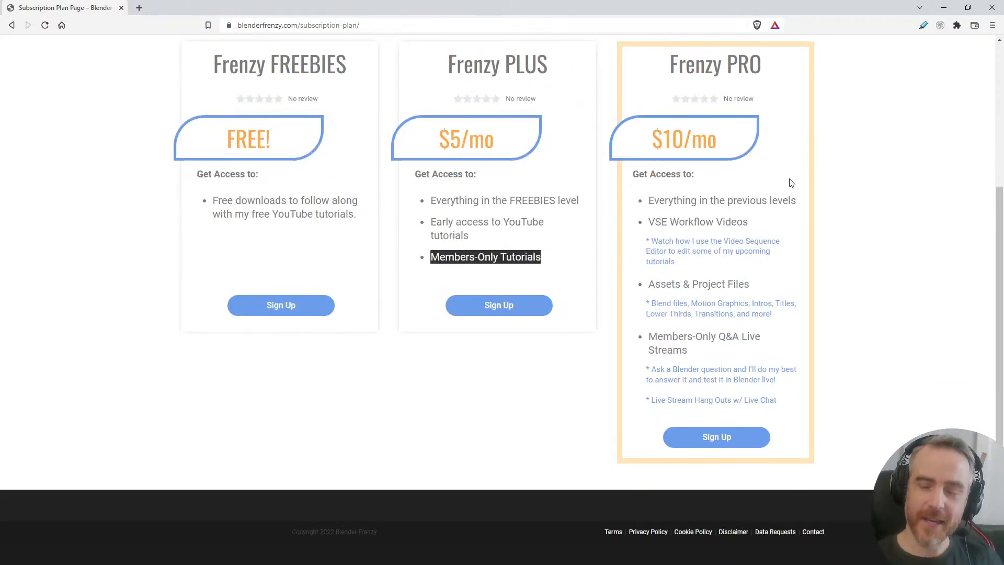
pyautogui.moveTo(654, 222); pyautogui.dragTo(704, 226)
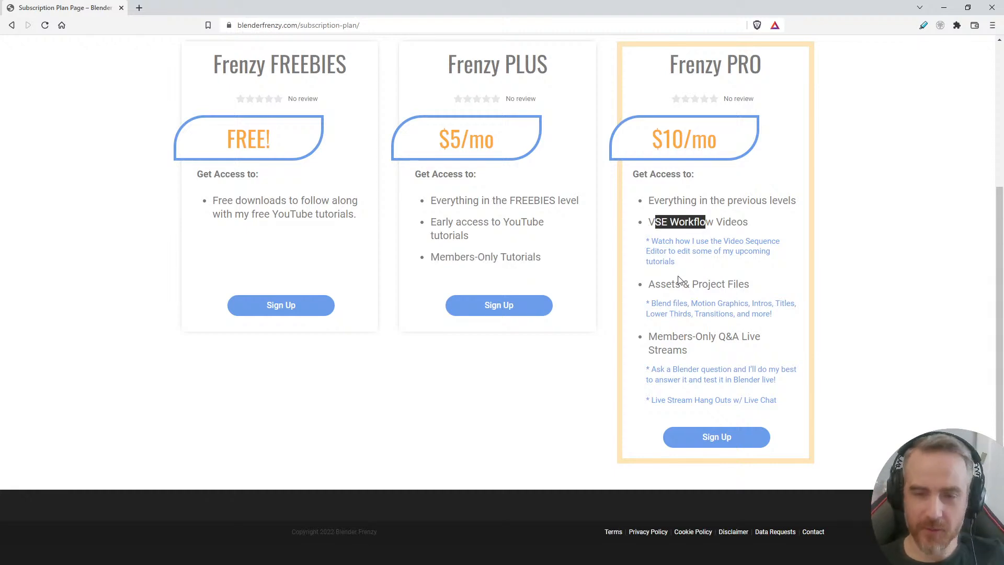
pyautogui.moveTo(647, 285); pyautogui.dragTo(753, 303)
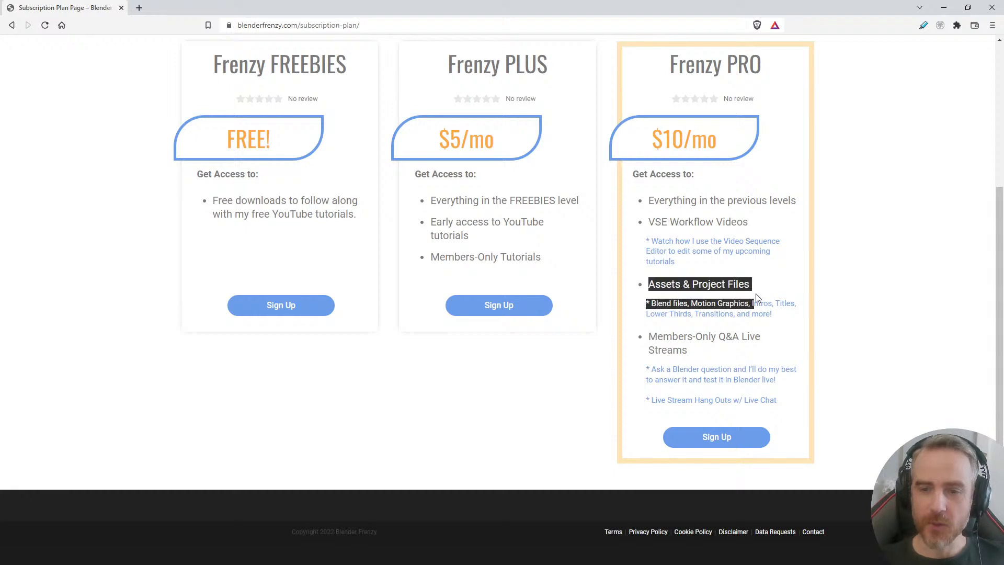
pyautogui.click(834, 299)
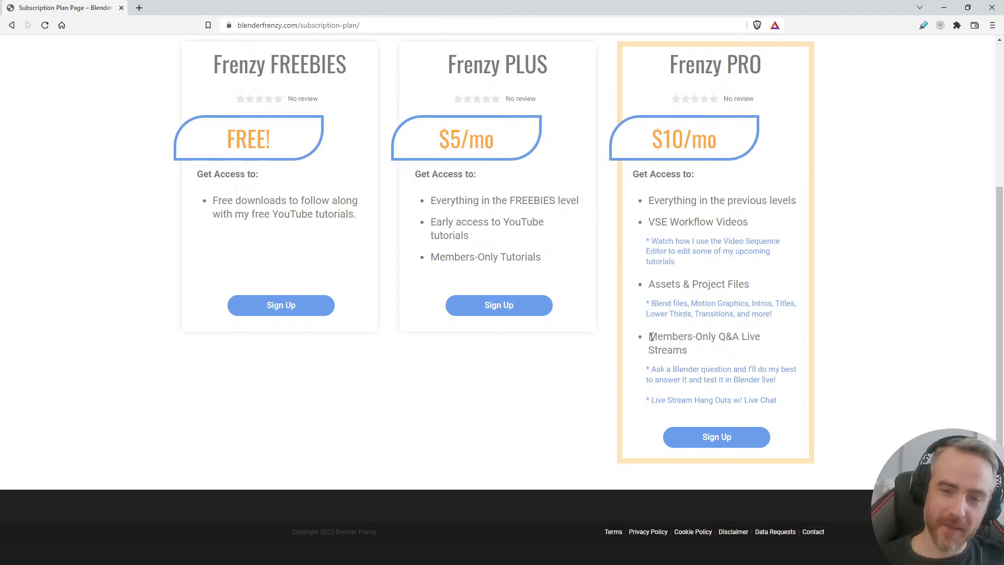
pyautogui.moveTo(650, 336); pyautogui.dragTo(700, 355)
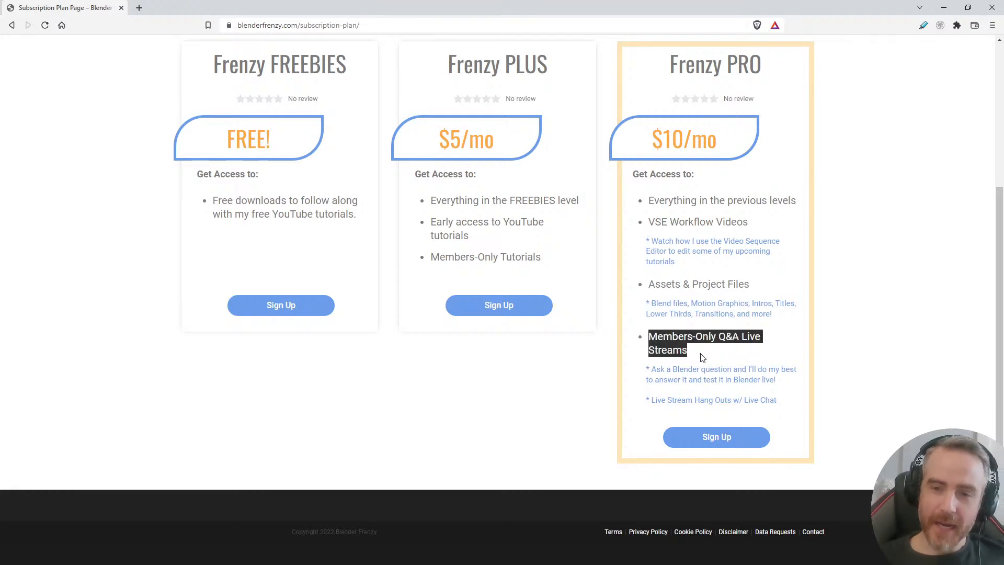
pyautogui.click(806, 349)
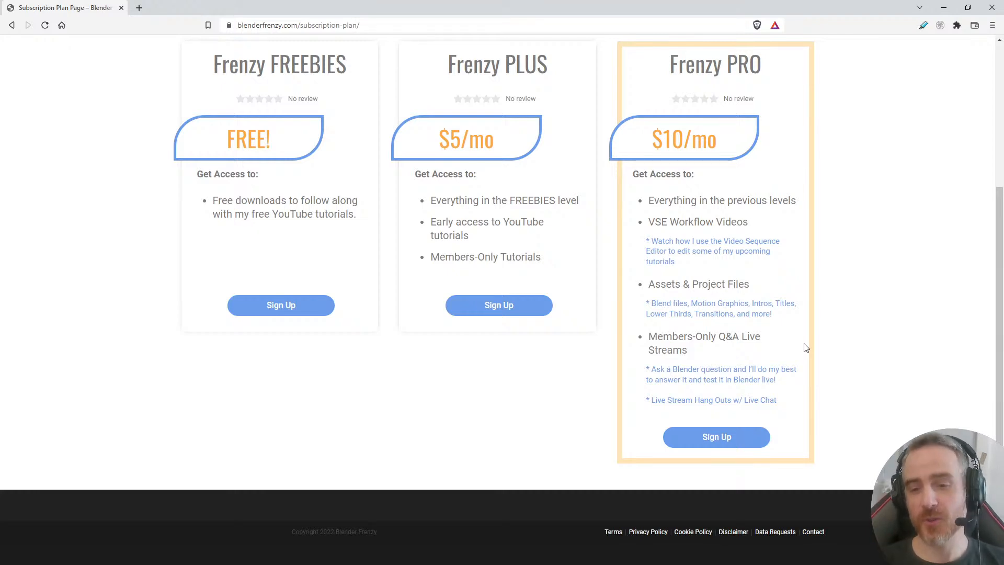
pyautogui.moveTo(779, 401); pyautogui.dragTo(663, 400)
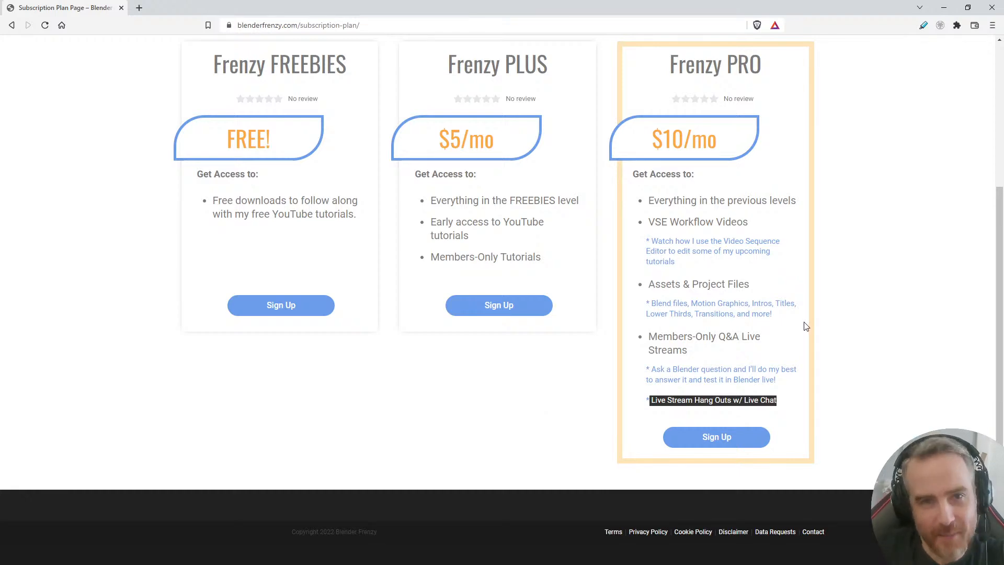
pyautogui.scroll(3, 778, 320)
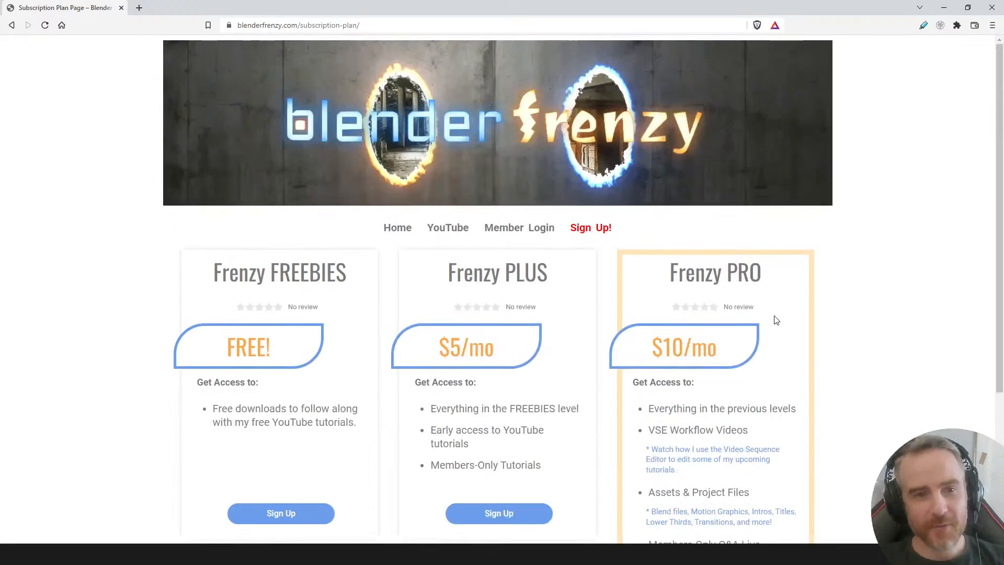
pyautogui.scroll(-3, 669, 314)
pyautogui.scroll(3, 719, 438)
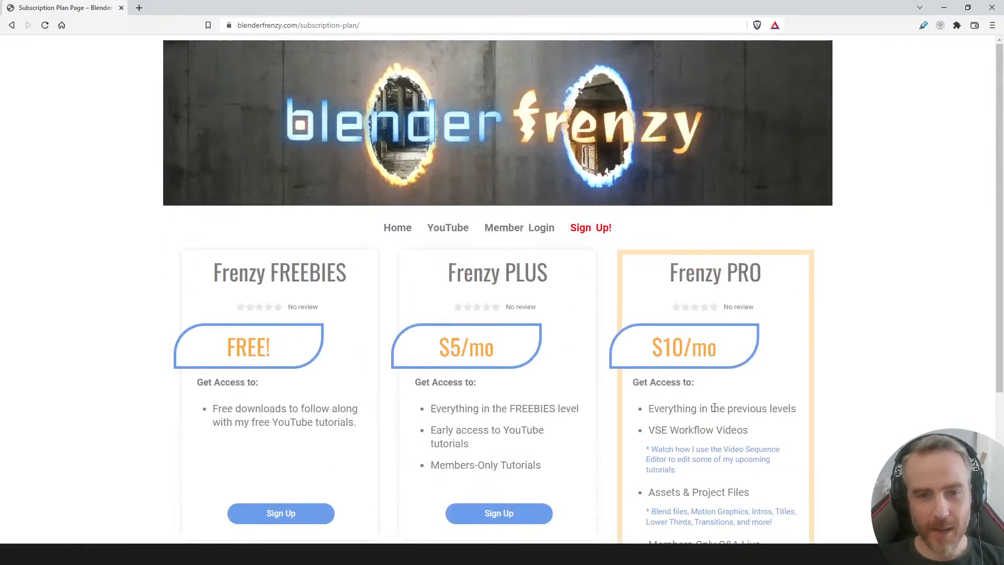
# - Filter the home page posts by the Frenzy FREEBIES member level and look through the filtered tutorials
pyautogui.click(387, 233)
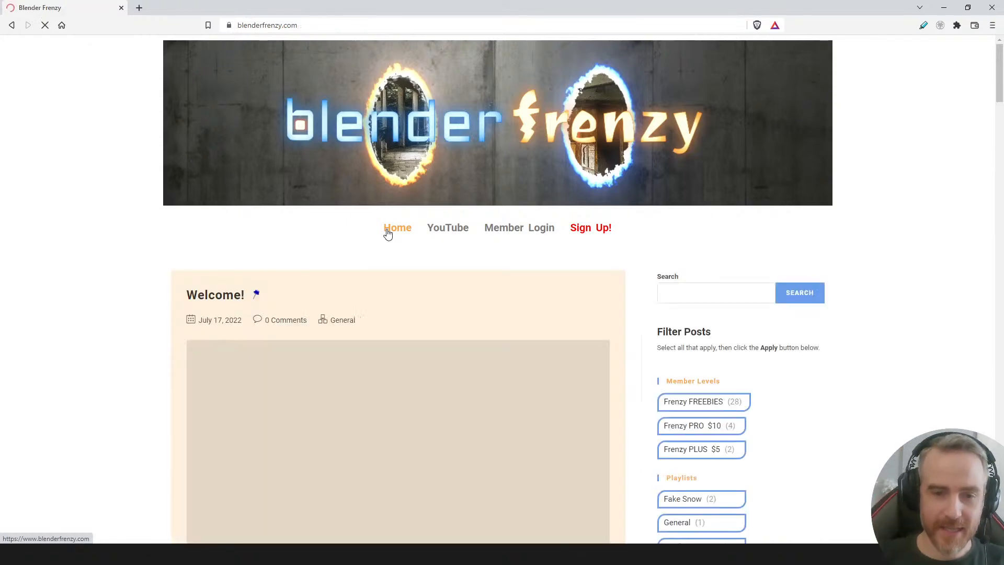
pyautogui.scroll(-2, 745, 295)
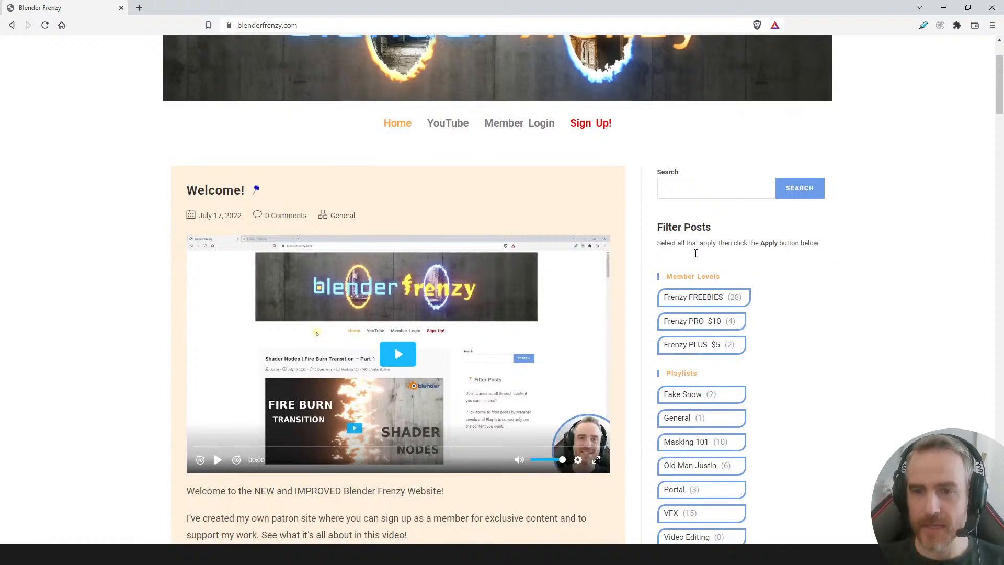
pyautogui.scroll(-1, 787, 342)
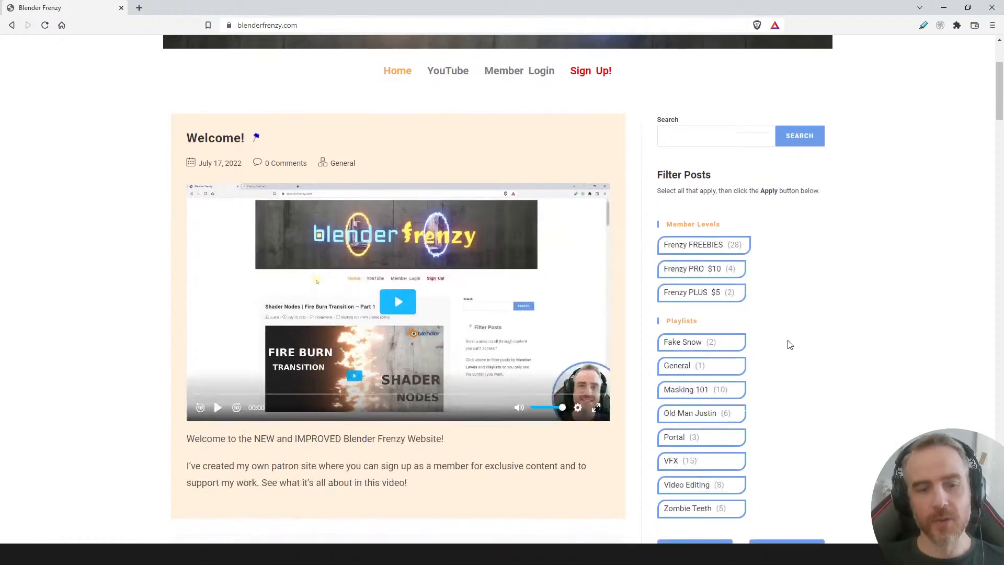
pyautogui.click(705, 250)
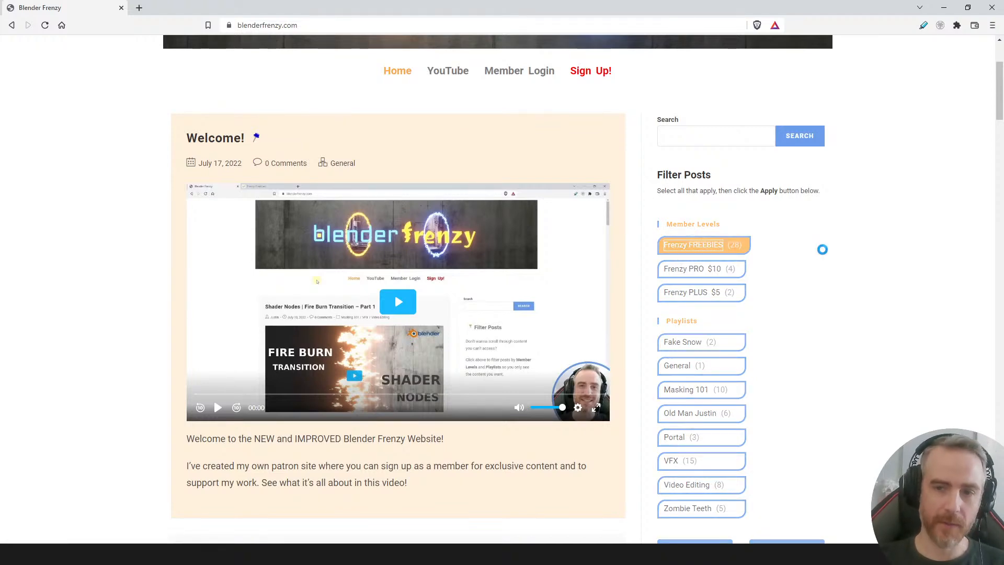
pyautogui.scroll(-3, 701, 241)
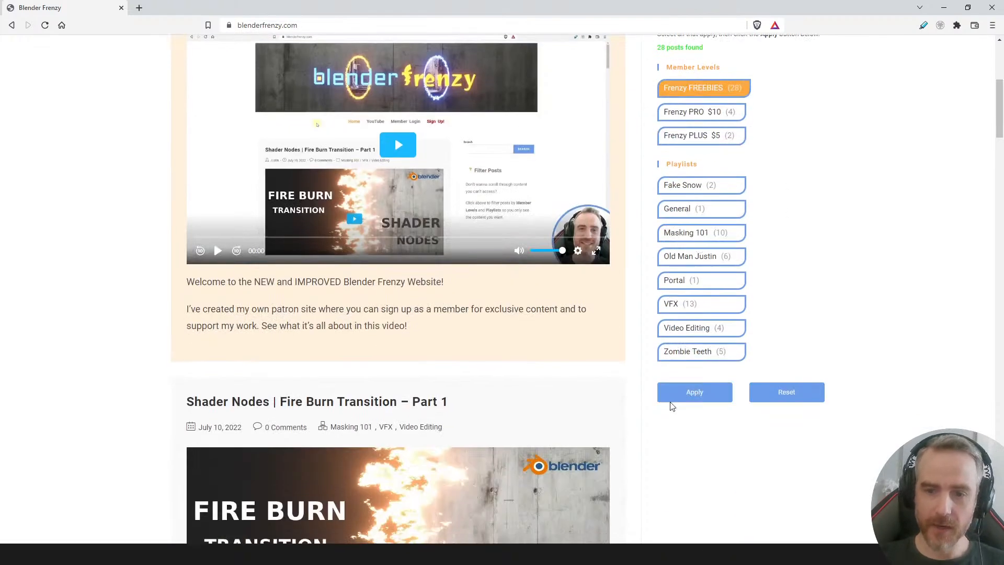
pyautogui.click(682, 396)
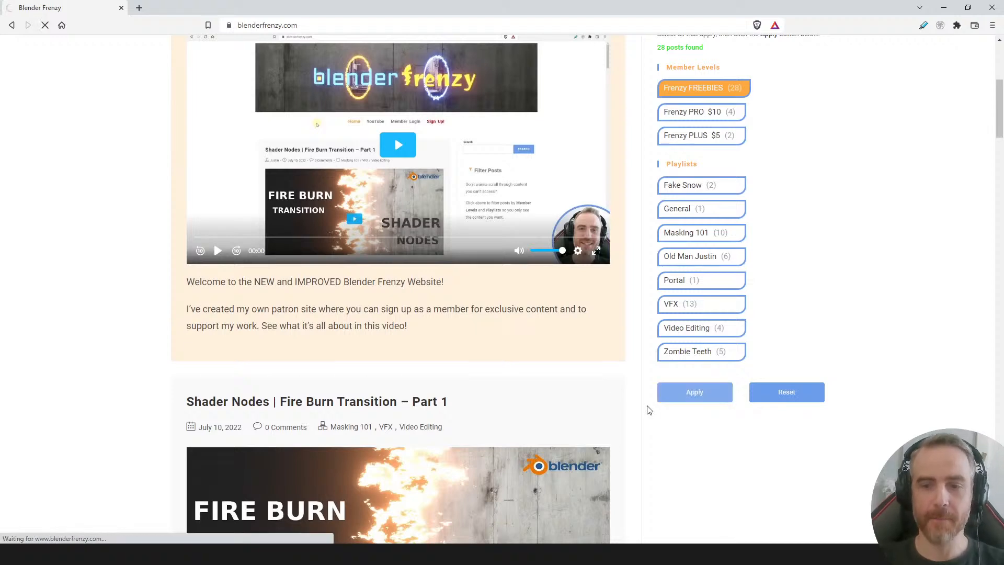
pyautogui.scroll(-10, 565, 340)
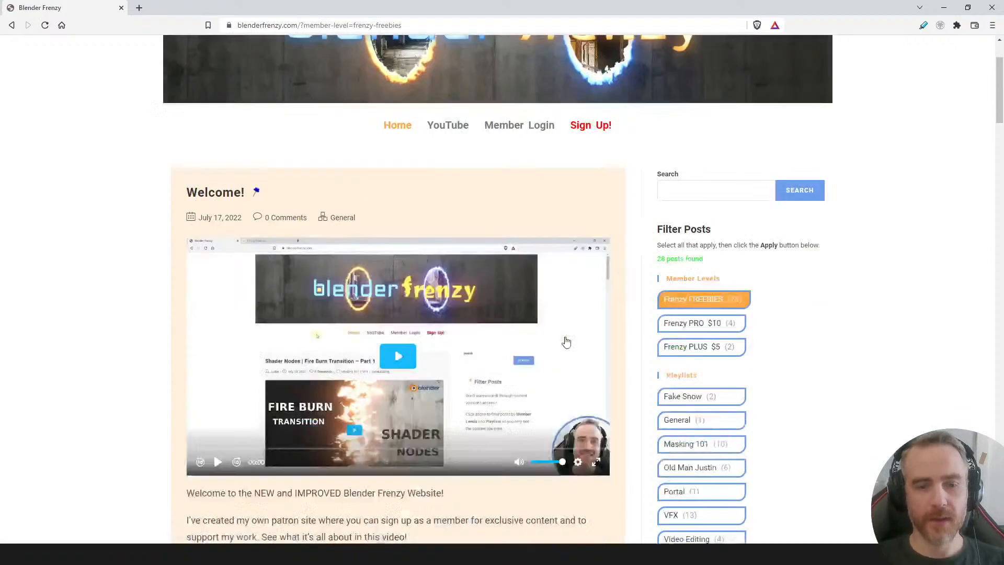
pyautogui.scroll(-20, 564, 341)
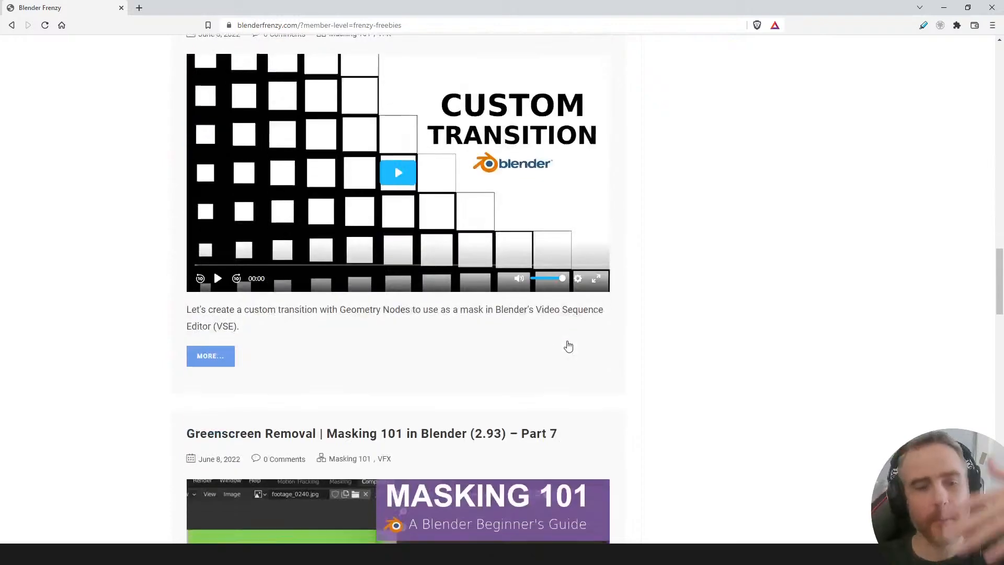
pyautogui.scroll(-3, 572, 351)
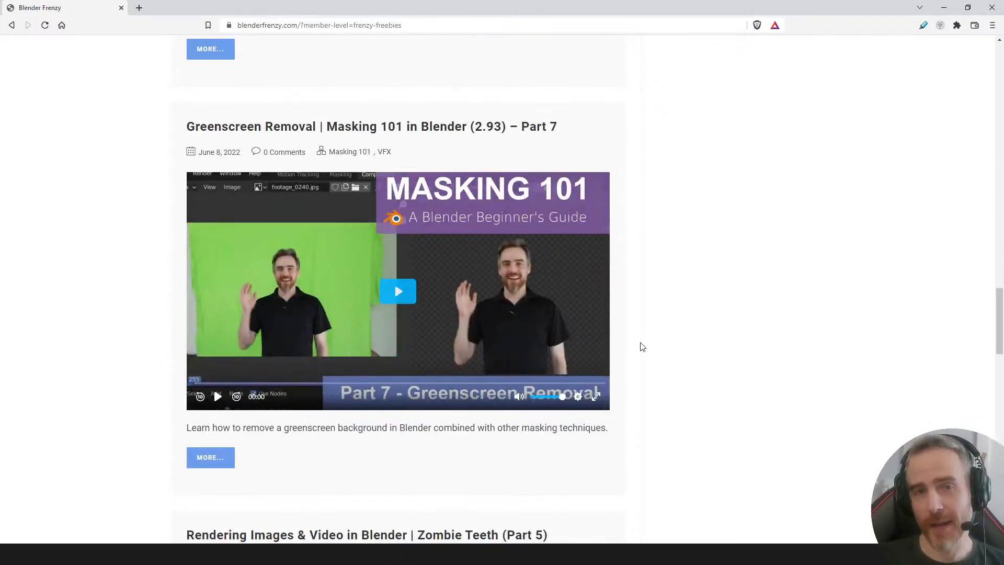
# - Look through the Frenzy FREEBIES posts down to the Zombie Teeth tutorials and review the Filter Posts options
pyautogui.scroll(-4, 643, 345)
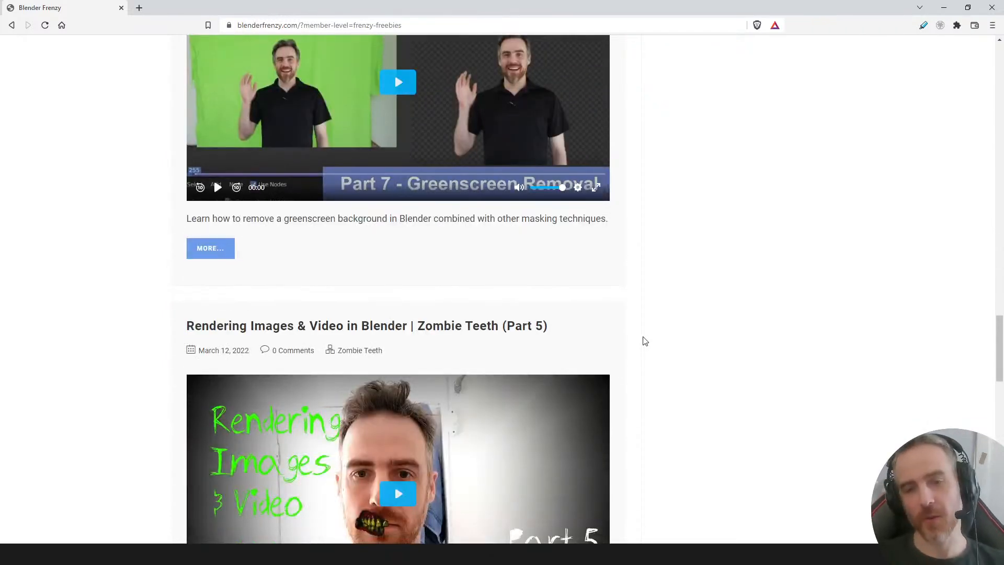
pyautogui.scroll(20, 644, 340)
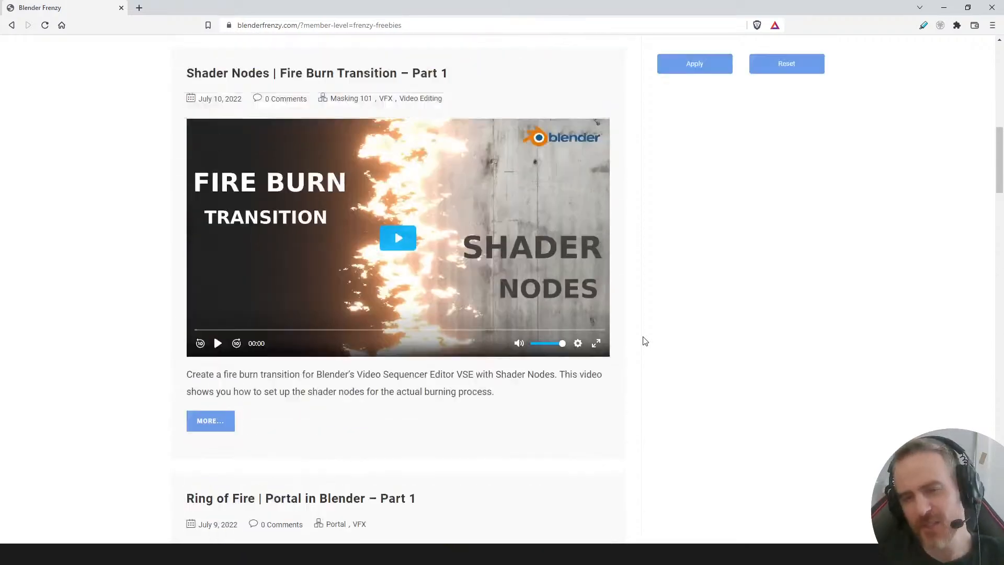
pyautogui.scroll(12, 645, 341)
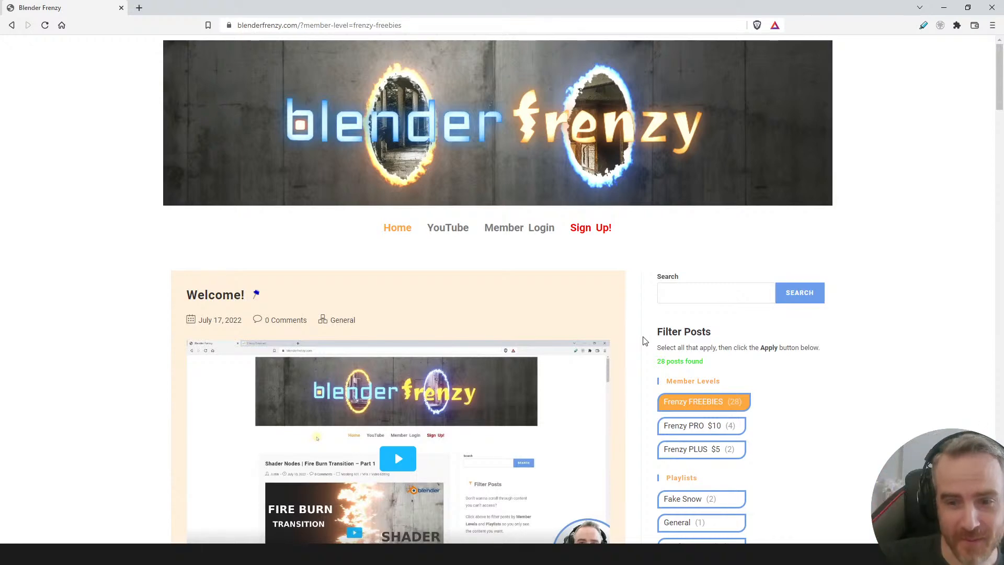
pyautogui.scroll(-20, 644, 341)
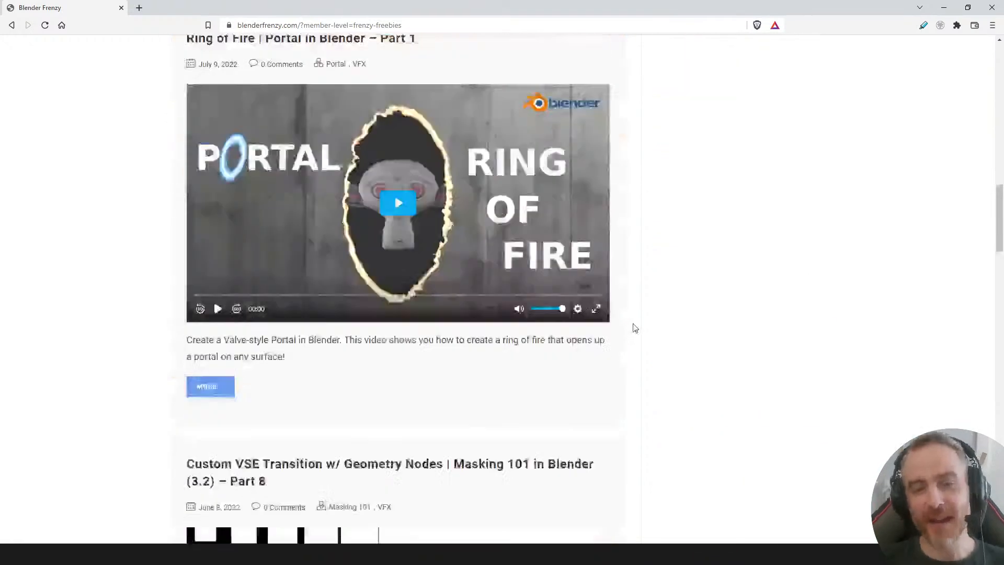
pyautogui.scroll(-20, 631, 333)
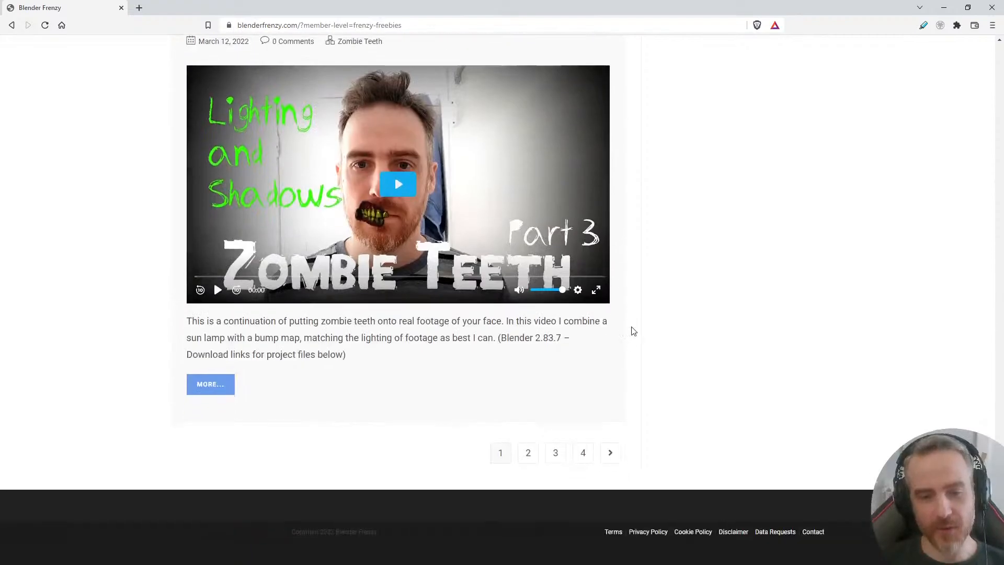
pyautogui.scroll(8, 632, 331)
pyautogui.scroll(20, 633, 330)
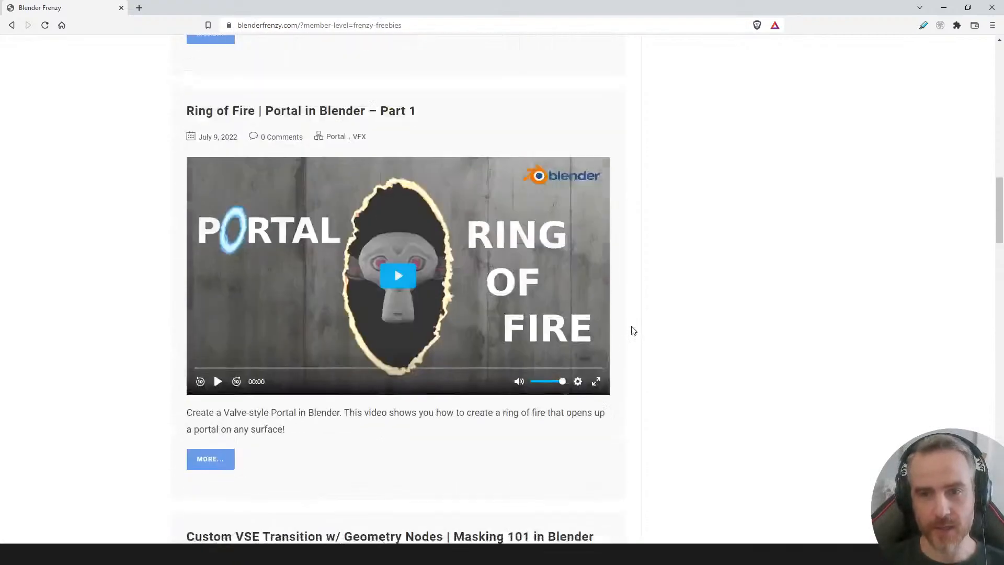
pyautogui.scroll(8, 638, 326)
pyautogui.scroll(-1, 698, 329)
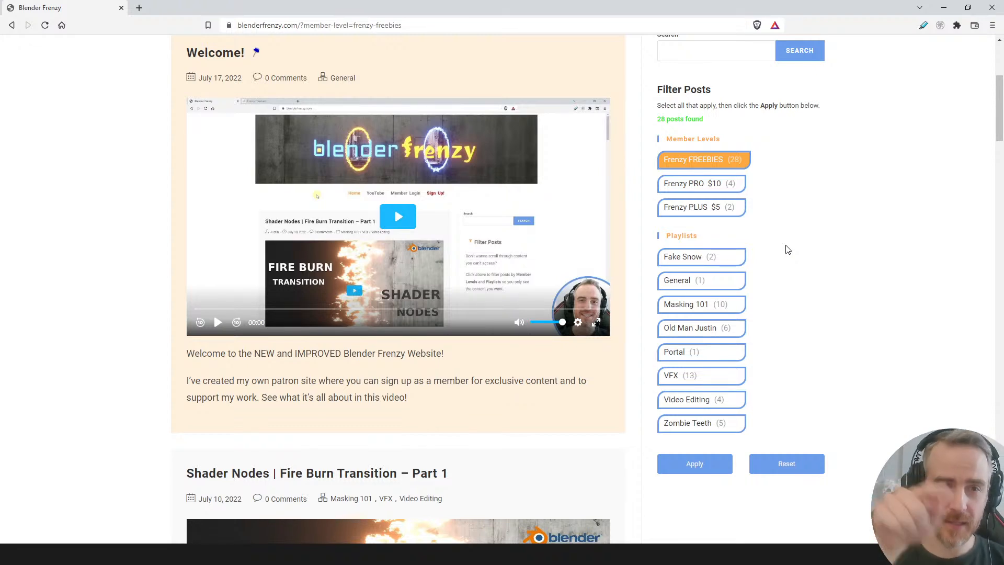
pyautogui.scroll(5, 782, 172)
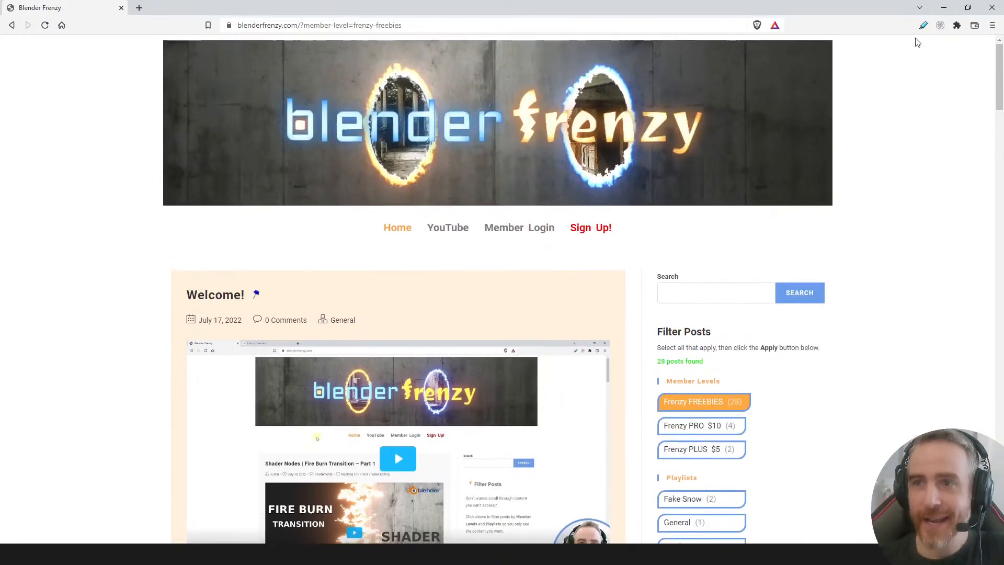
# - Switch to Blender, select the long PortalEmbers sound and video pair, and show its Strip properties in the sequencer sidebar
pyautogui.click(940, 8)
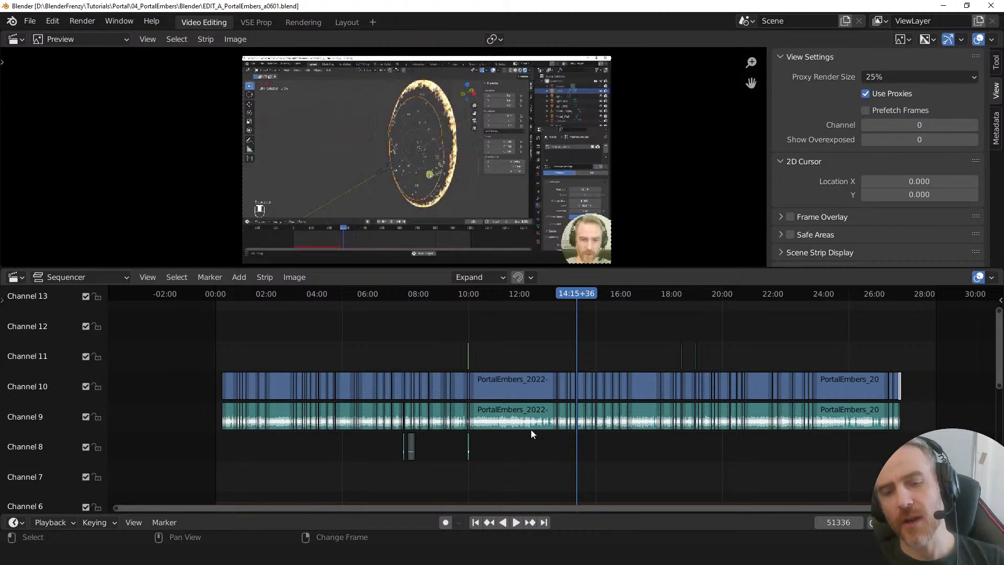
pyautogui.click(510, 418)
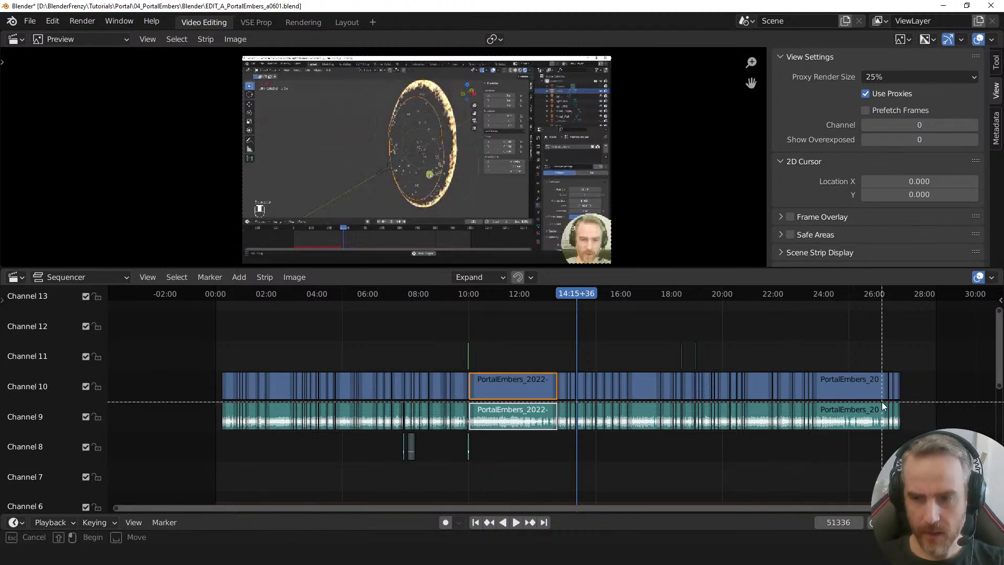
pyautogui.press('n')
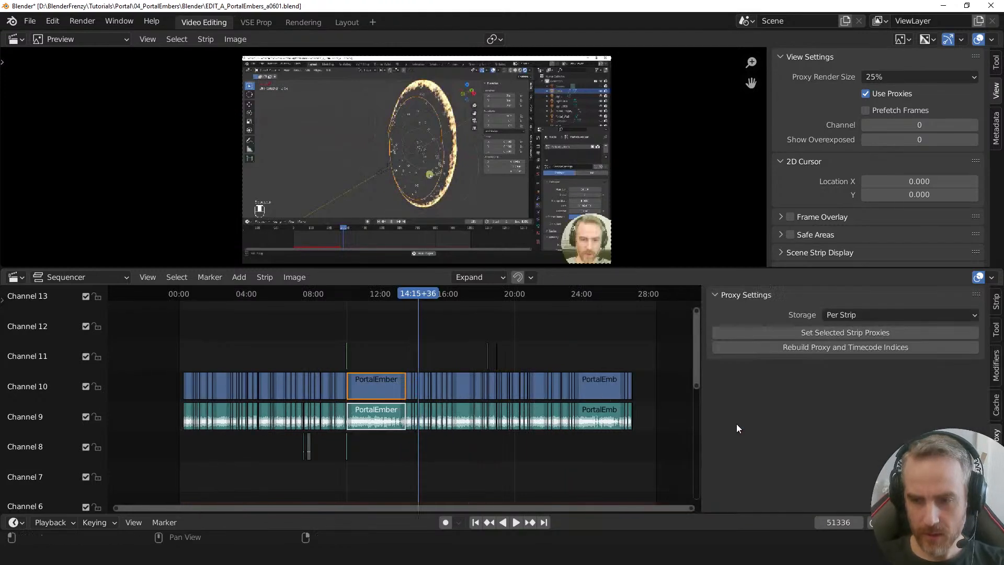
pyautogui.click(995, 301)
pyautogui.scroll(-5, 932, 403)
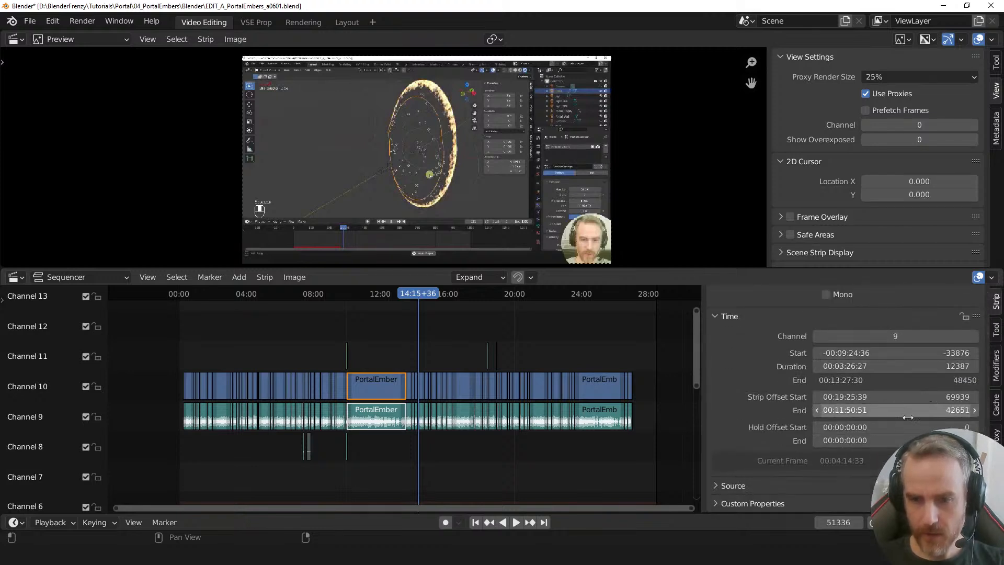
# - Select only the long sound strip in Channel 9 and review its Sound, Time and Source settings
pyautogui.click(390, 418)
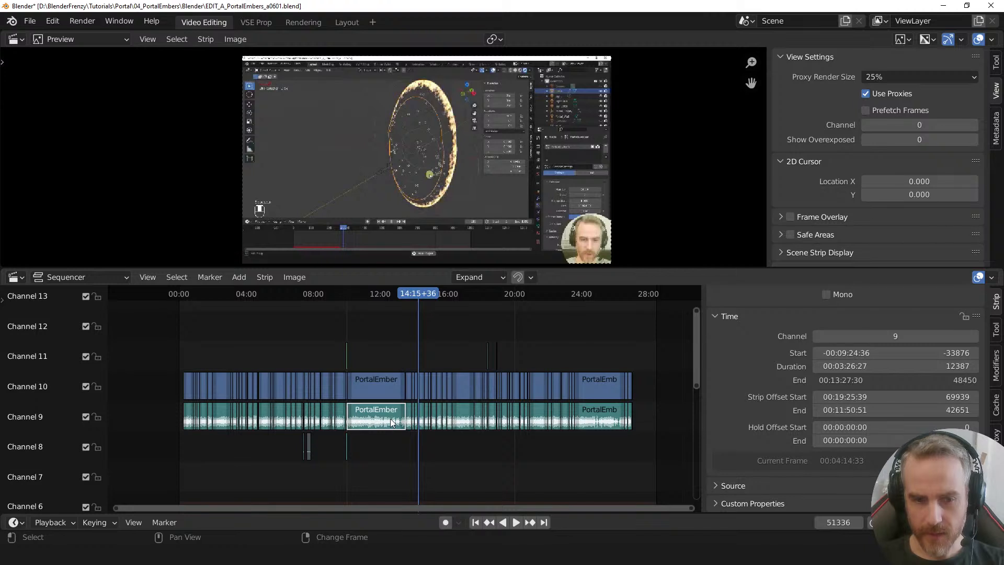
pyautogui.click(742, 488)
pyautogui.click(742, 487)
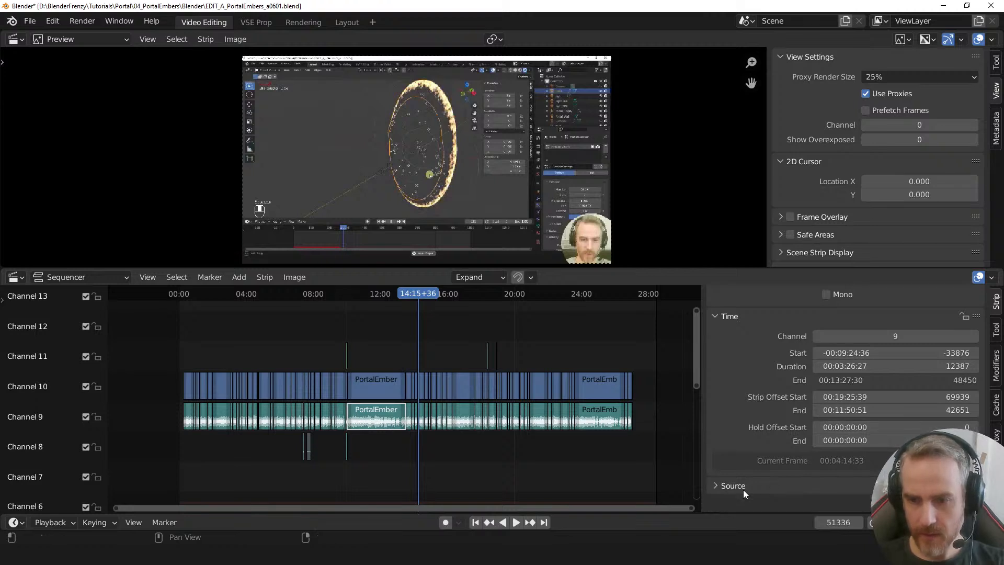
pyautogui.scroll(5, 792, 429)
pyautogui.scroll(-4, 818, 410)
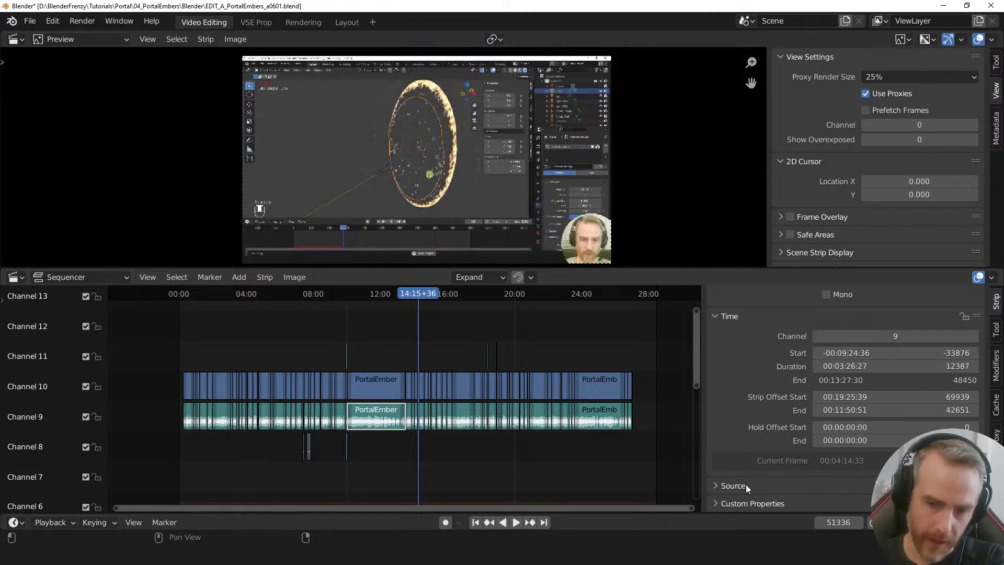
pyautogui.scroll(3, 748, 480)
pyautogui.scroll(2, 748, 479)
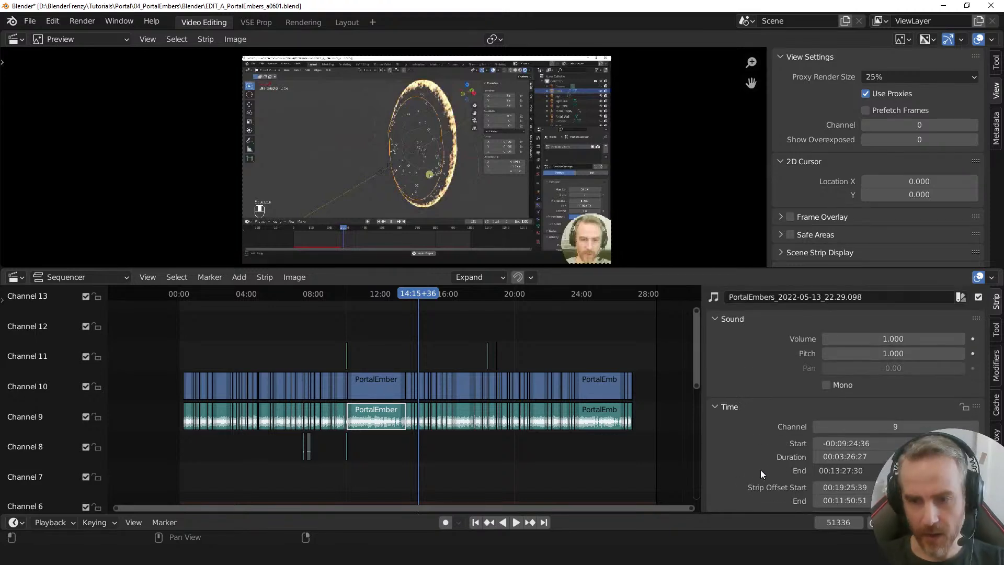
# - Select the matching long video strip in Channel 10, expand its Video settings, and toggle Reverse Frames on and back off
pyautogui.click(376, 384)
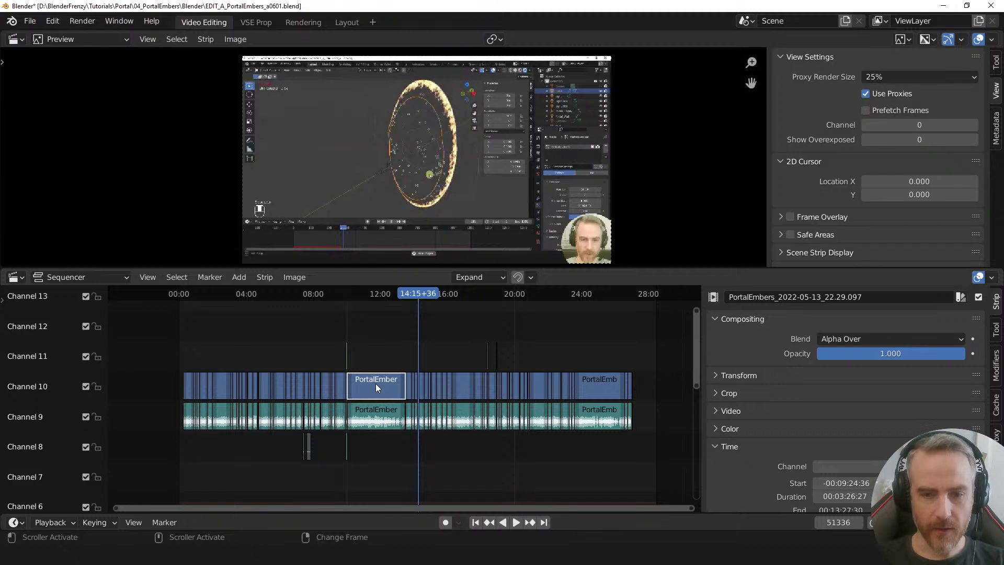
pyautogui.click(739, 411)
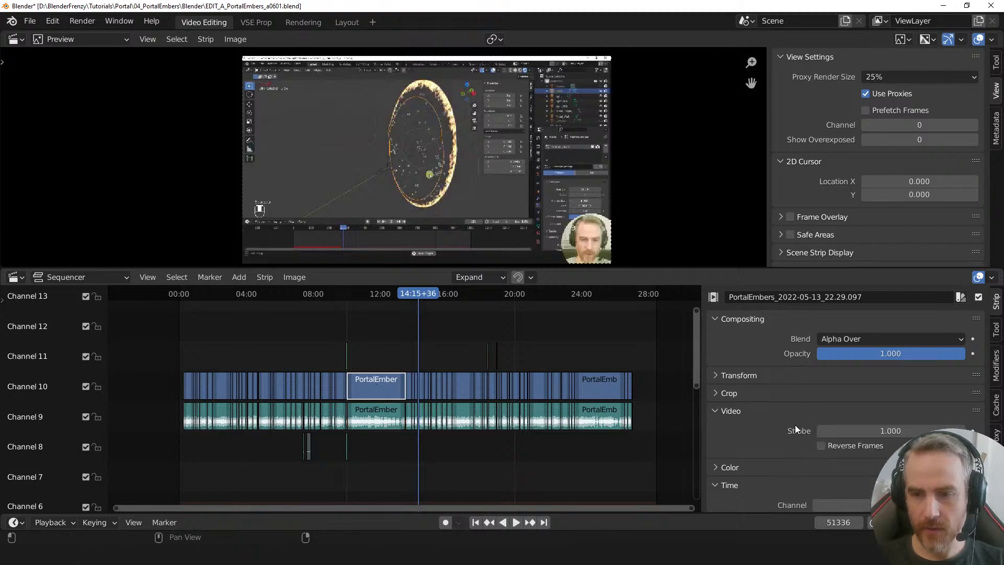
pyautogui.click(821, 446)
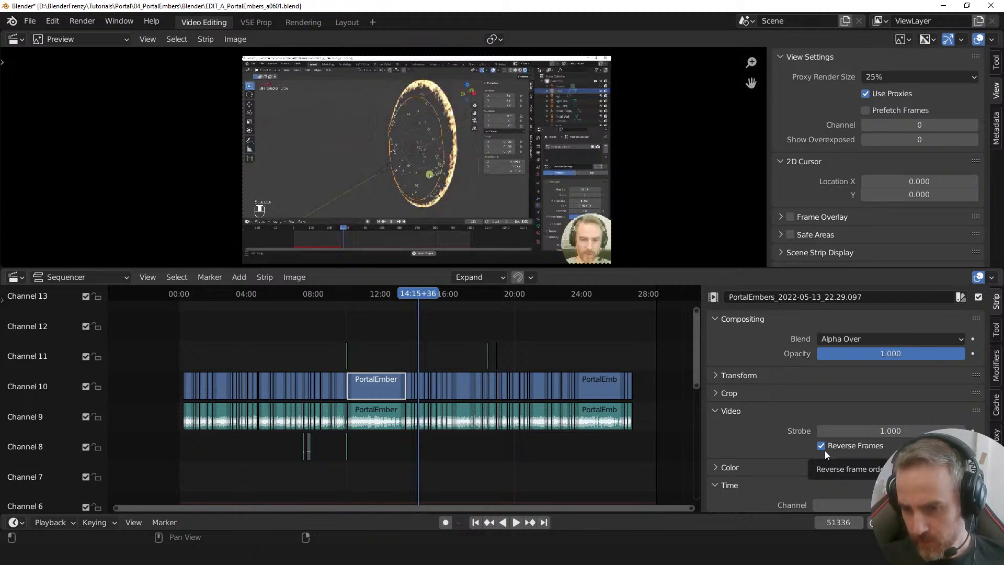
pyautogui.click(823, 447)
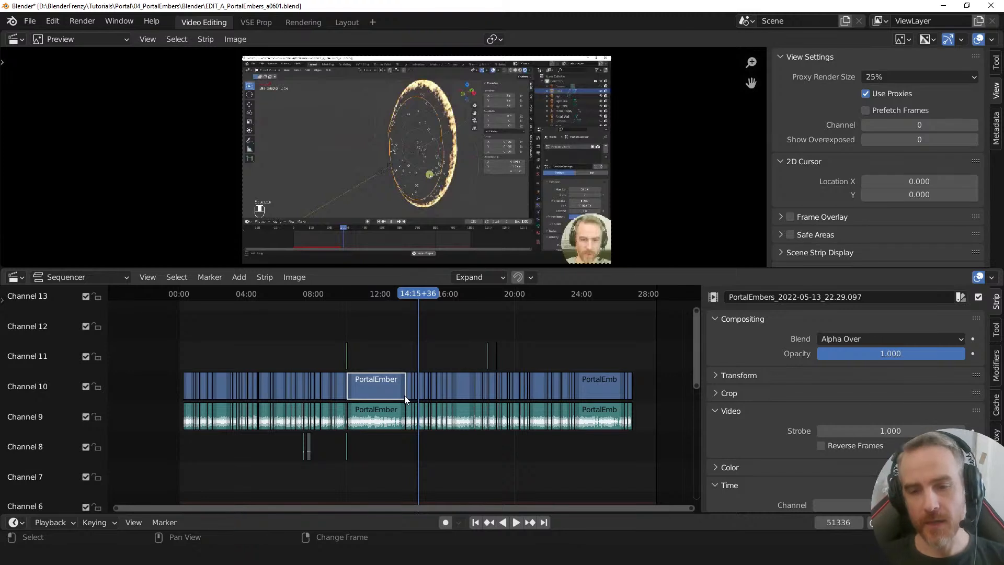
# - Try Limit View to Contents in the sequencer by panning with it enabled, and turn it back off
pyautogui.keyDown('ctrl'); pyautogui.hscroll(5, 404, 395); pyautogui.keyUp('ctrl')
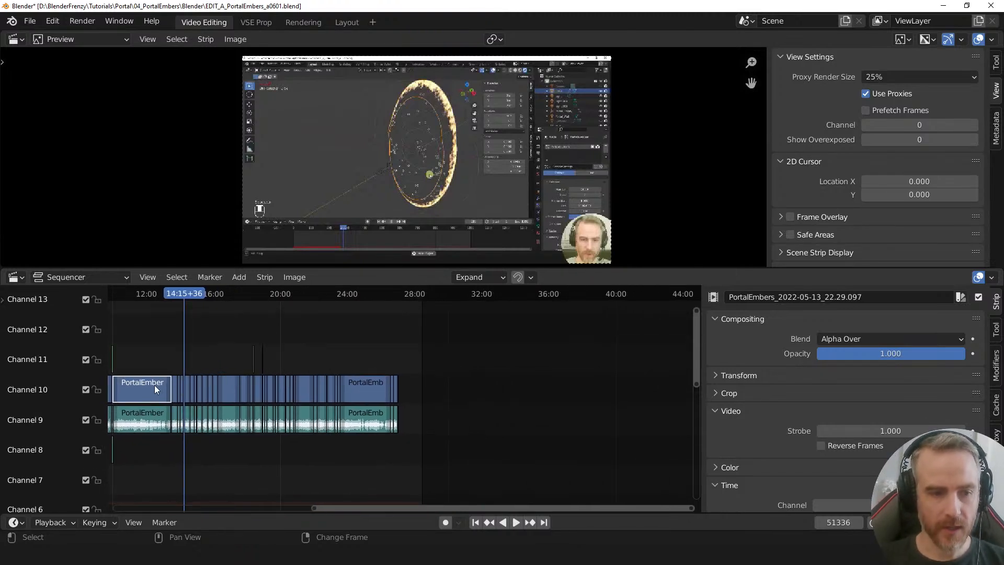
pyautogui.moveTo(155, 385); pyautogui.dragTo(388, 372, button='middle')
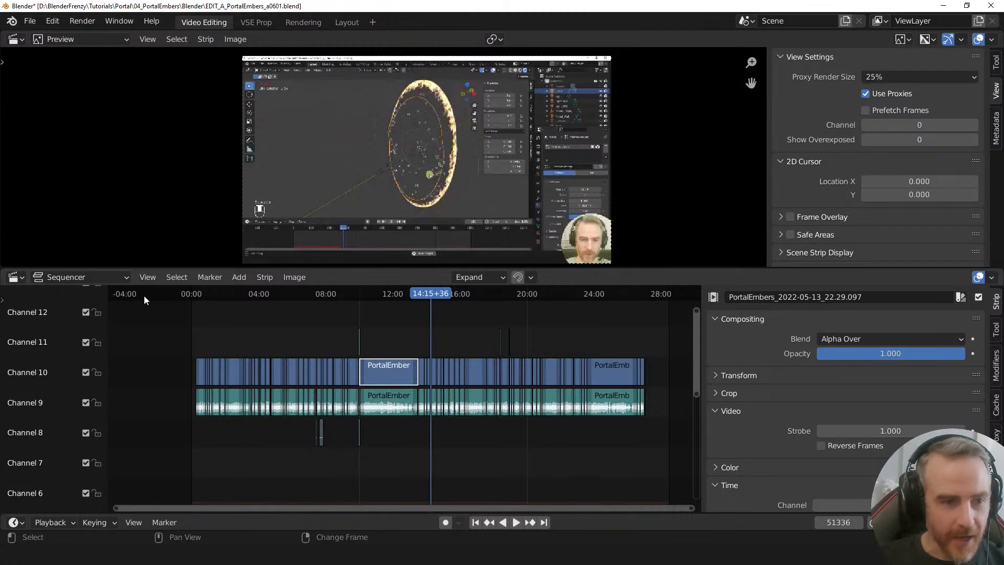
pyautogui.click(146, 277)
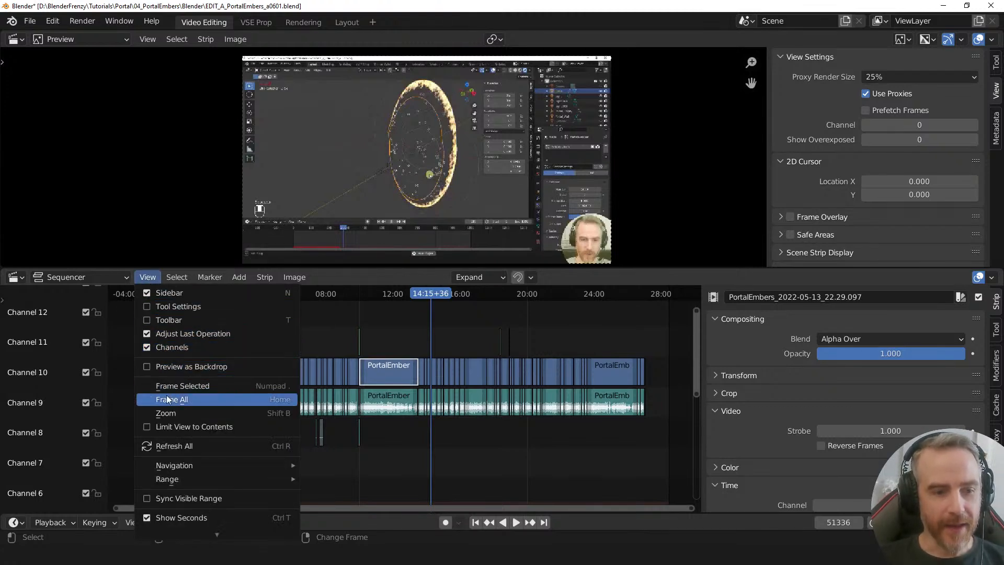
pyautogui.click(183, 428)
pyautogui.moveTo(445, 429); pyautogui.dragTo(430, 482, button='middle')
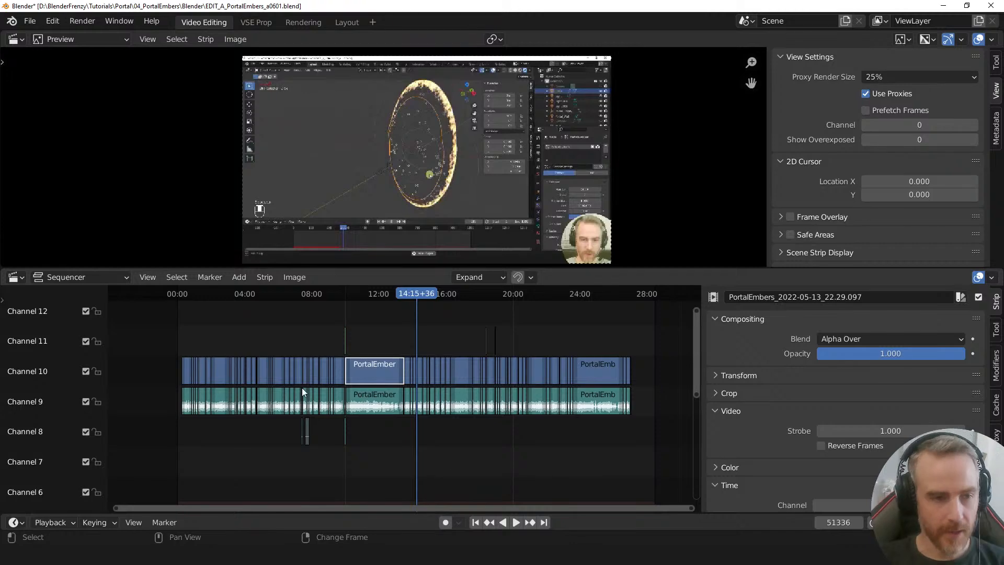
pyautogui.click(147, 278)
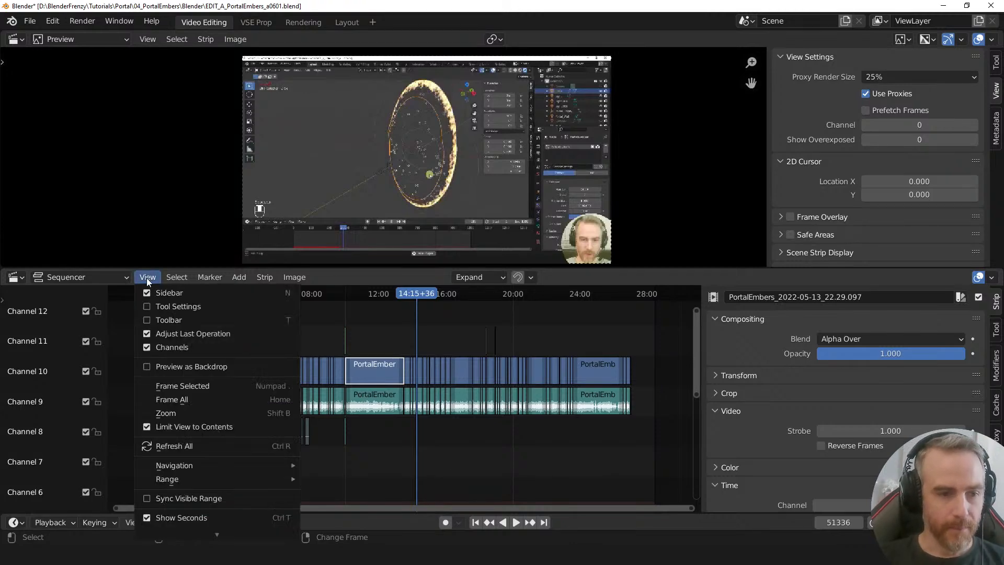
pyautogui.click(165, 426)
pyautogui.moveTo(410, 338); pyautogui.dragTo(403, 384, button='middle')
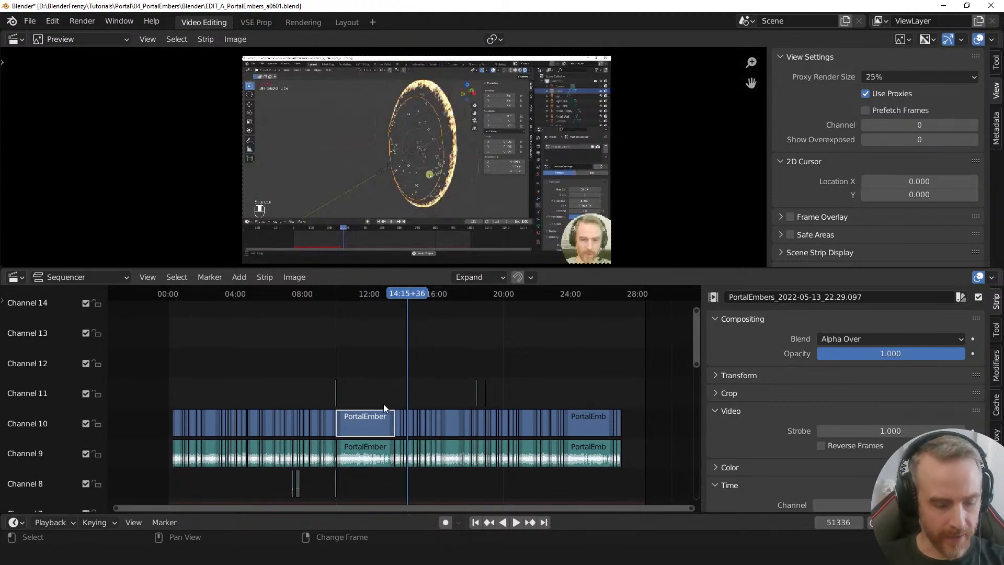
# - Duplicate the long Channel 10 video strip into Channel 13 and move the copy up to Channel 14
pyautogui.hotkey('shift', 'd')
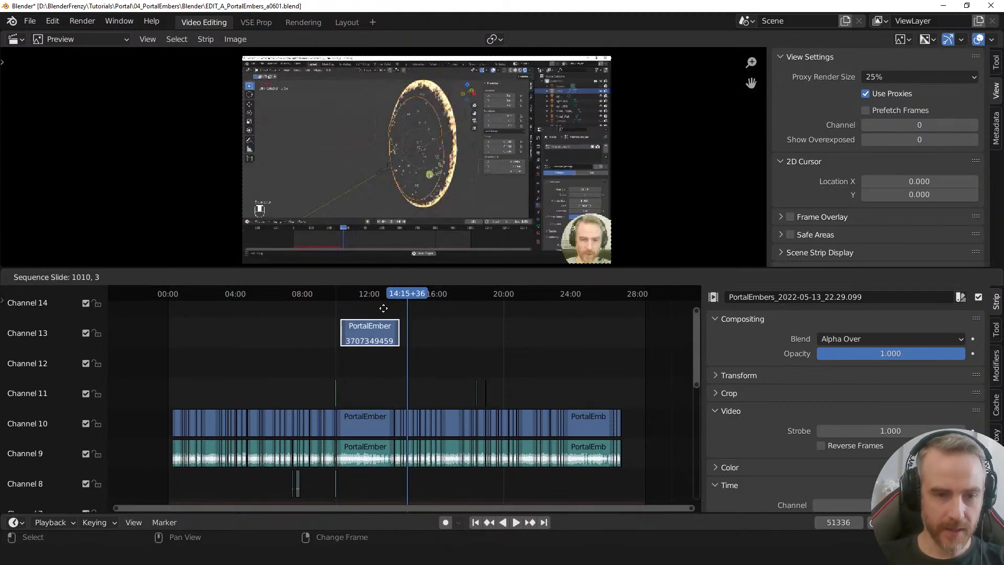
pyautogui.click(382, 309)
pyautogui.moveTo(382, 308); pyautogui.dragTo(388, 377, button='middle')
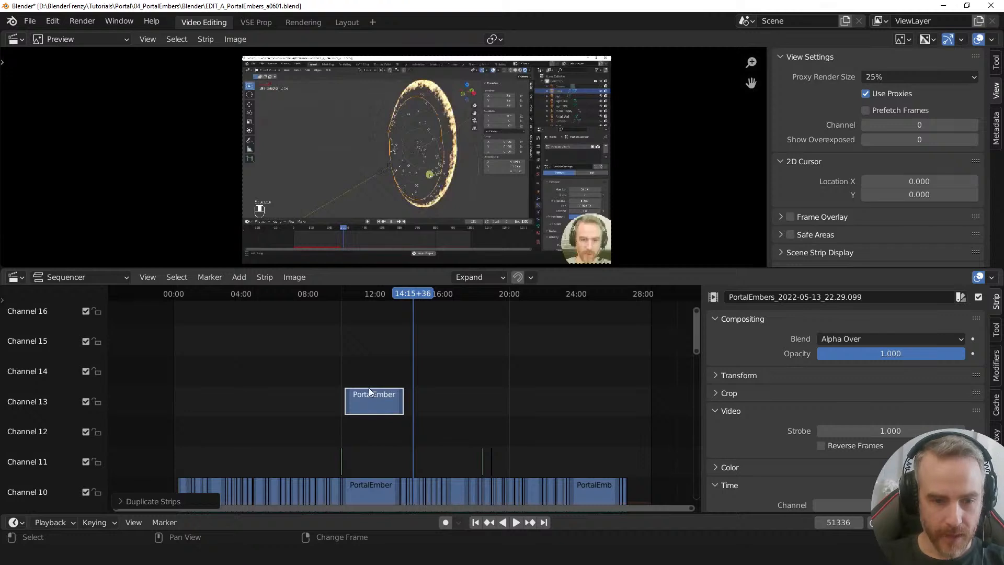
pyautogui.moveTo(369, 388); pyautogui.dragTo(370, 369)
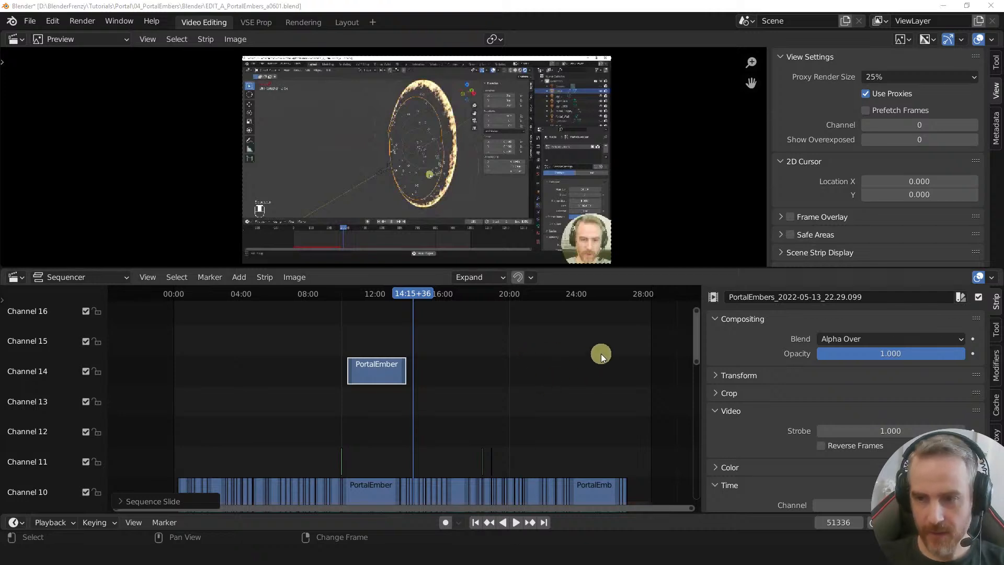
# - Enable the Offsets sequencer overlay and frame the duplicated strip in Channel 14
pyautogui.click(991, 280)
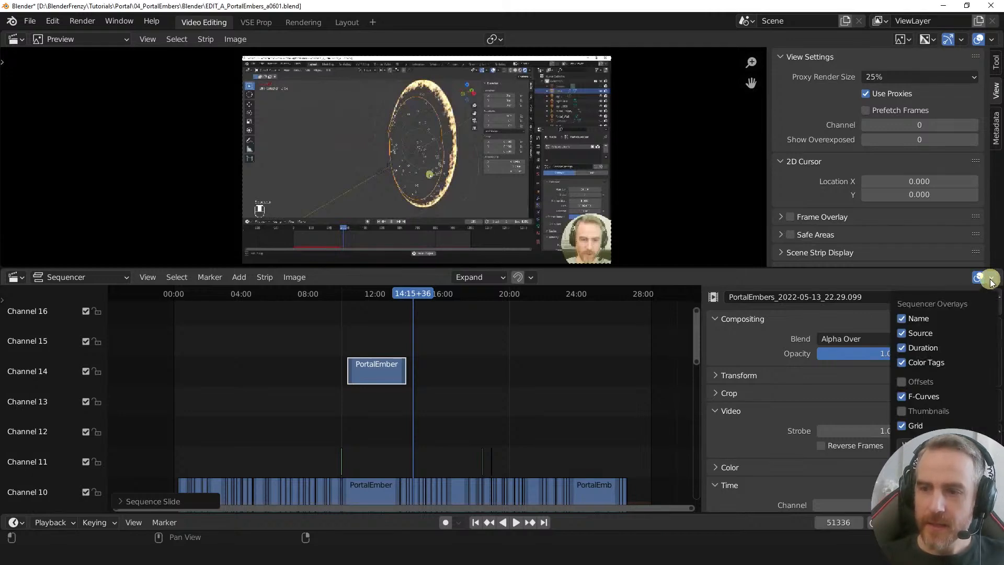
pyautogui.click(906, 381)
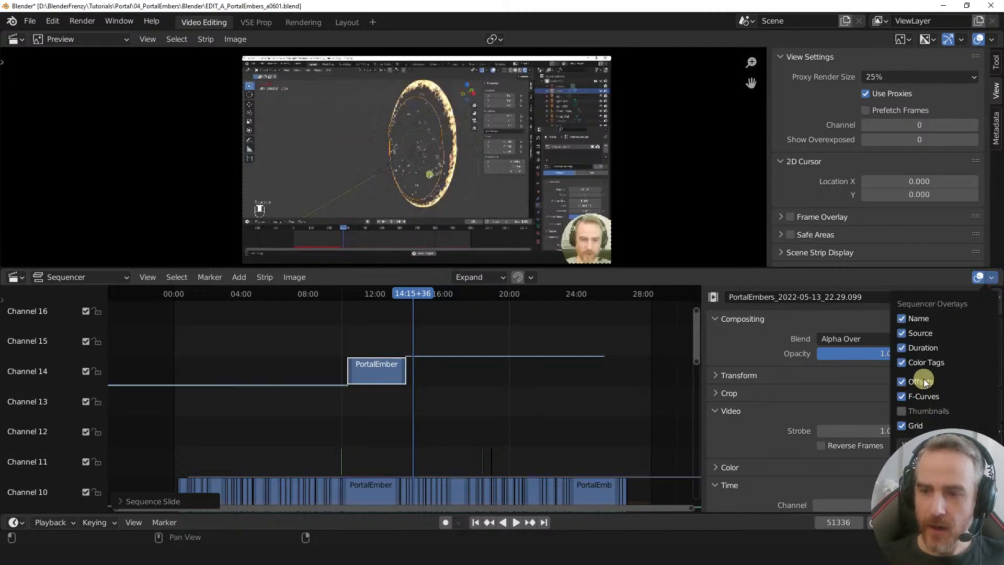
pyautogui.press('KP_Decimal')
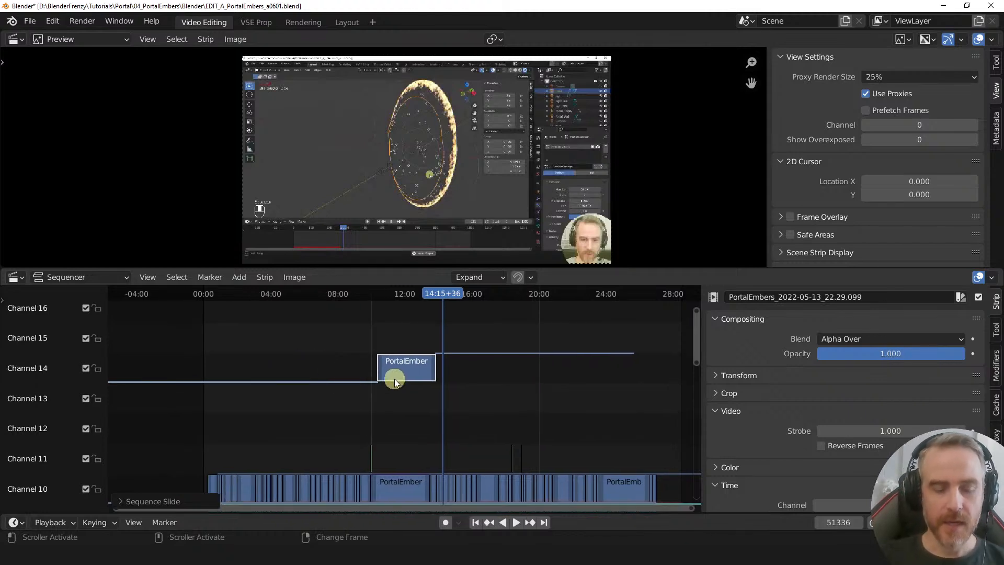
# - Duplicate the short Channel 10 video strip near 07:00 and place the copy in Channel 12
pyautogui.moveTo(388, 468); pyautogui.dragTo(396, 404, button='middle')
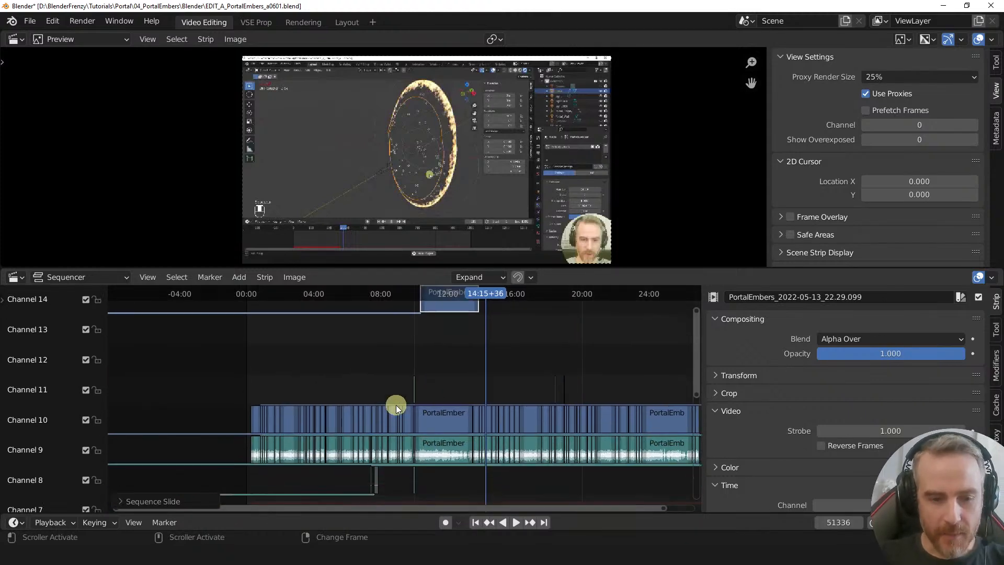
pyautogui.click(366, 415)
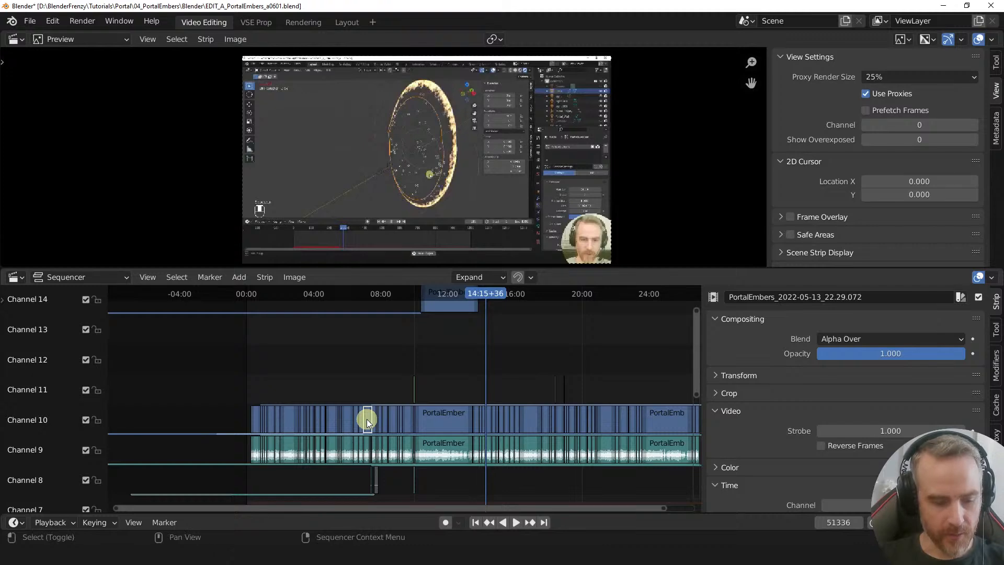
pyautogui.press('g')
pyautogui.click(370, 347)
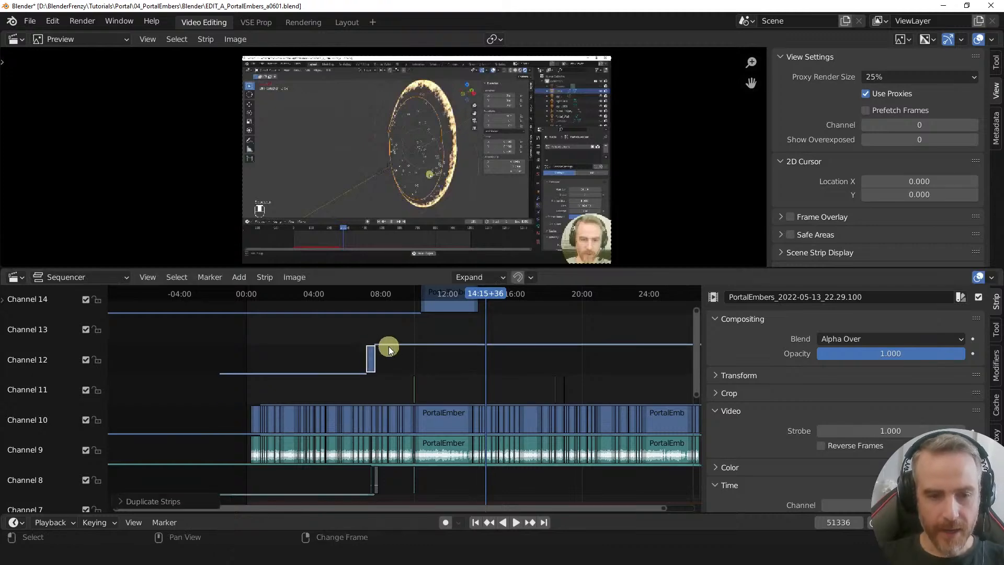
# - Extend the end of the Channel 14 video strip to about frame 61801
pyautogui.keyDown('ctrl'); pyautogui.moveTo(388, 347); pyautogui.dragTo(416, 410, button='middle'); pyautogui.keyUp('ctrl')
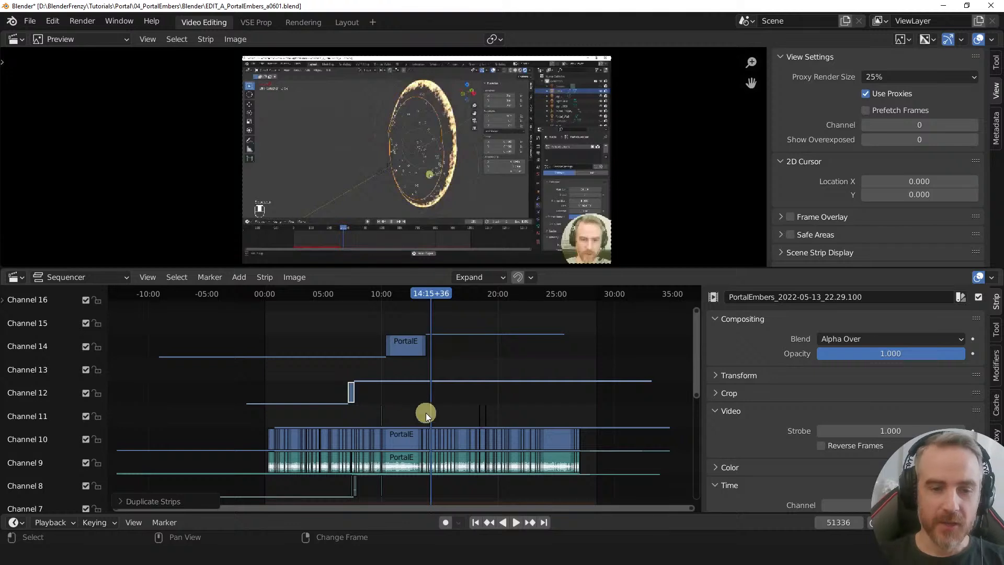
pyautogui.moveTo(425, 346); pyautogui.dragTo(481, 342)
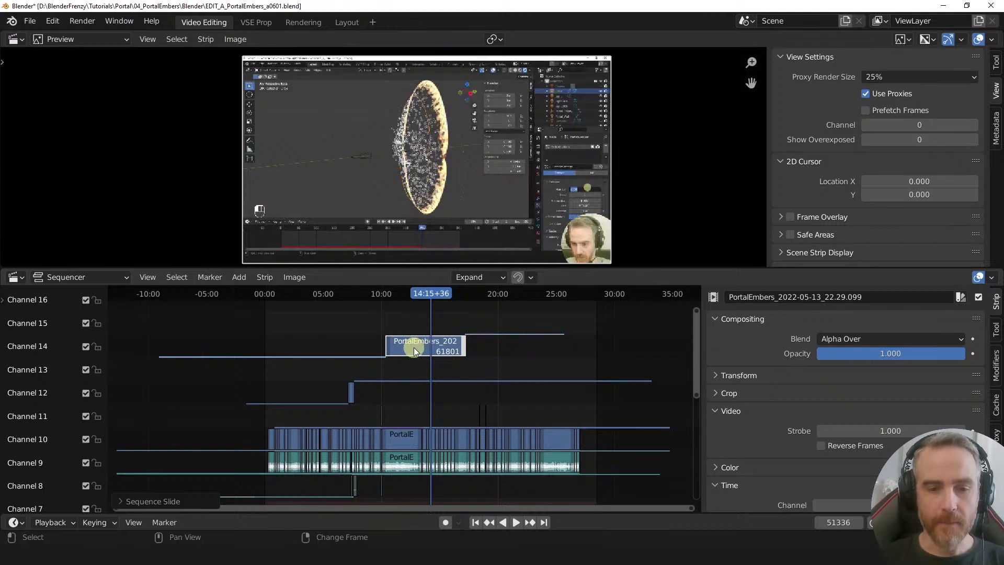
pyautogui.scroll(2, 413, 347)
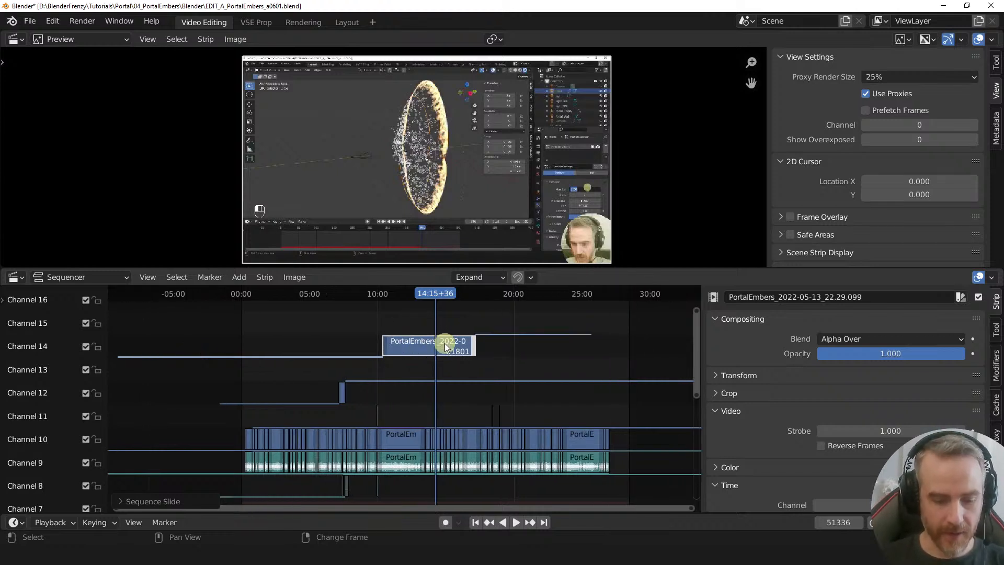
# - Split the Channel 14 strip at 14:15+36 and move the second piece up to Channel 15
pyautogui.press('k')
pyautogui.scroll(1, 449, 358)
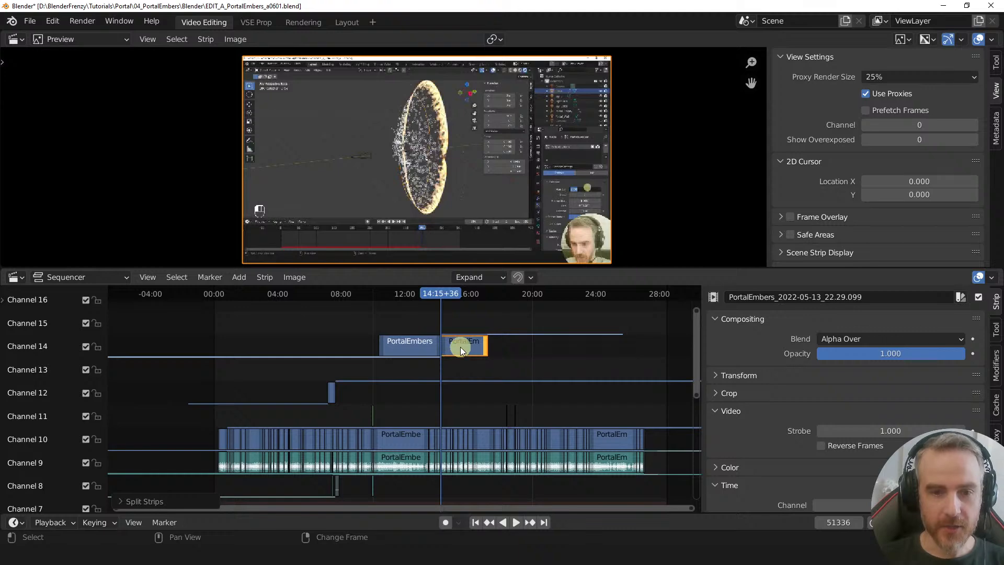
pyautogui.moveTo(460, 346); pyautogui.dragTo(463, 319)
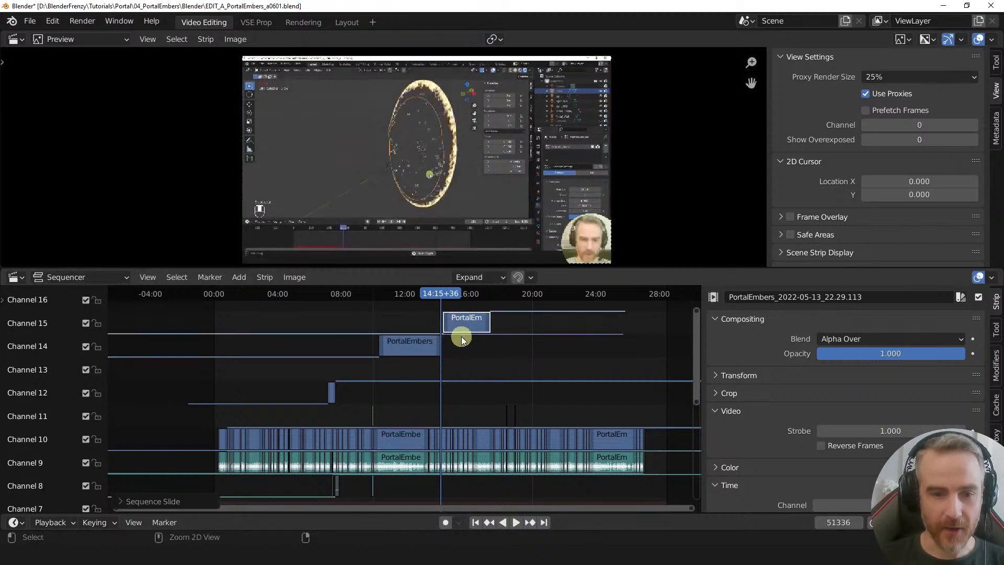
pyautogui.keyDown('ctrl'); pyautogui.moveTo(461, 339); pyautogui.dragTo(320, 347, button='middle'); pyautogui.keyUp('ctrl')
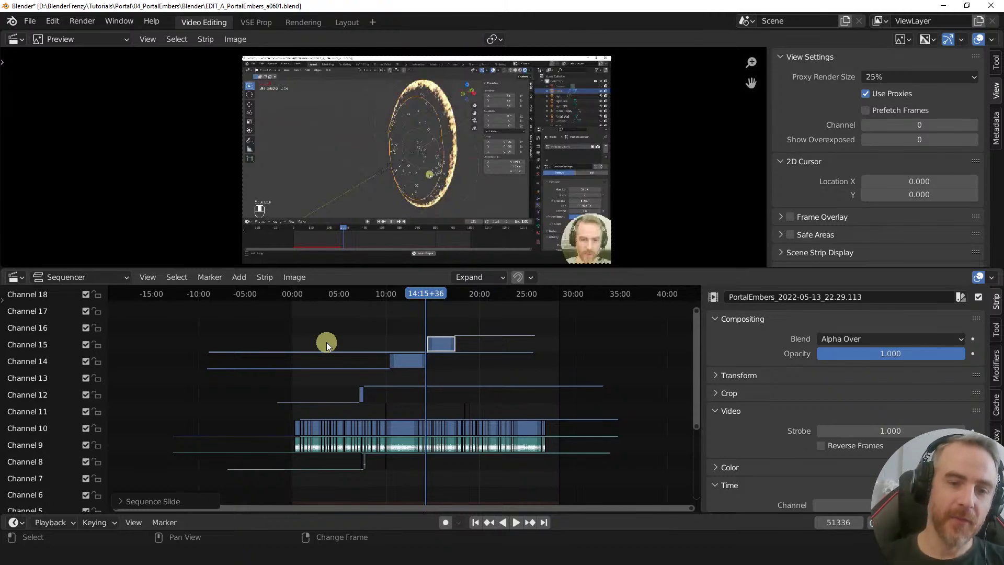
pyautogui.keyDown('ctrl'); pyautogui.moveTo(410, 348); pyautogui.dragTo(444, 368, button='middle'); pyautogui.keyUp('ctrl')
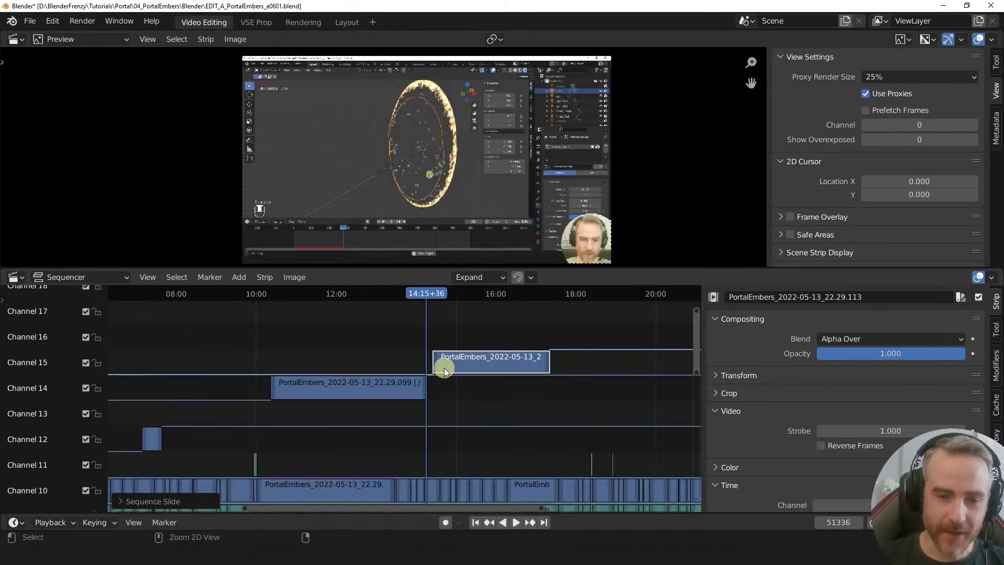
# - Trim the start of the Channel 15 strip to about frame 55600 and enable Reverse Frames on it
pyautogui.moveTo(438, 361); pyautogui.dragTo(481, 368)
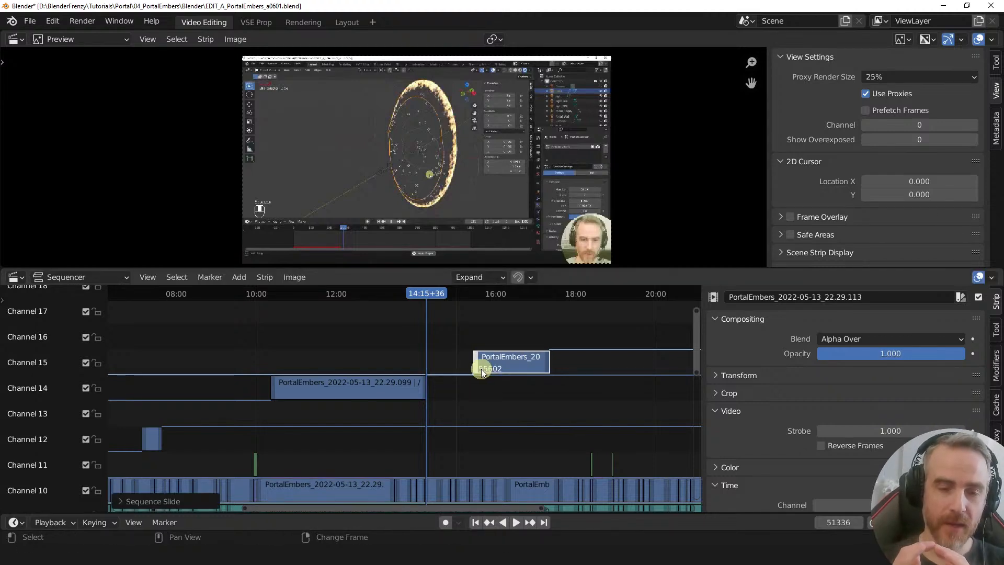
pyautogui.click(517, 367)
pyautogui.click(821, 446)
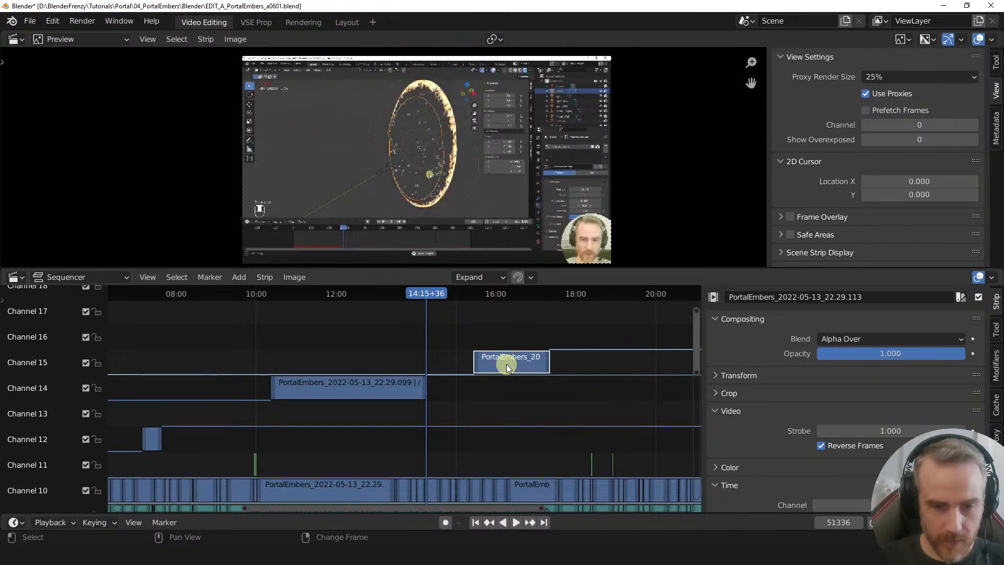
# - Delete the Channel 15 strip and split the Channel 14 strip into four pieces, with cuts from 11:20+30 to 13:22+13
pyautogui.press('Delete')
pyautogui.click(365, 389)
pyautogui.moveTo(365, 389); pyautogui.dragTo(504, 380, button='middle')
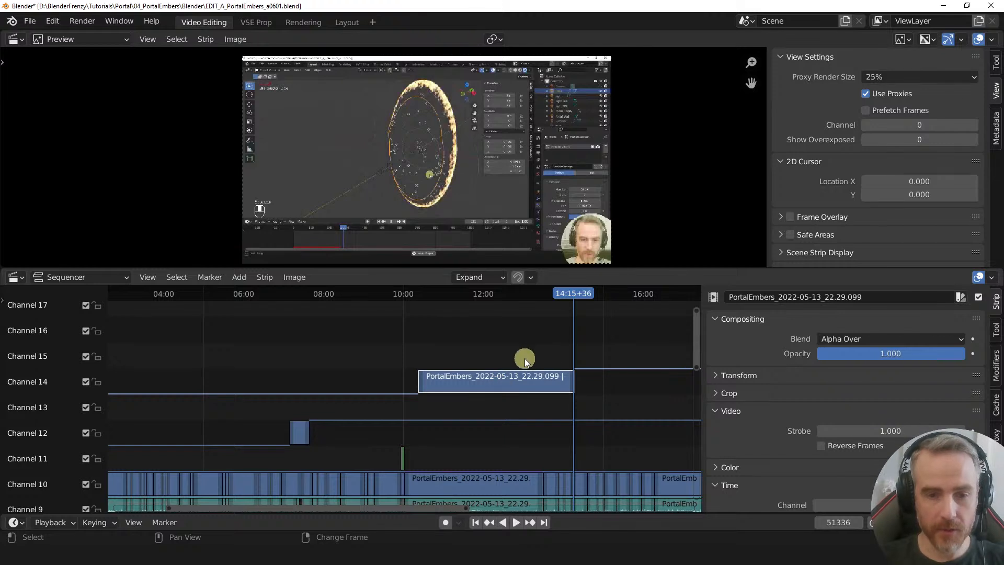
pyautogui.rightClick(457, 343)
pyautogui.press('k')
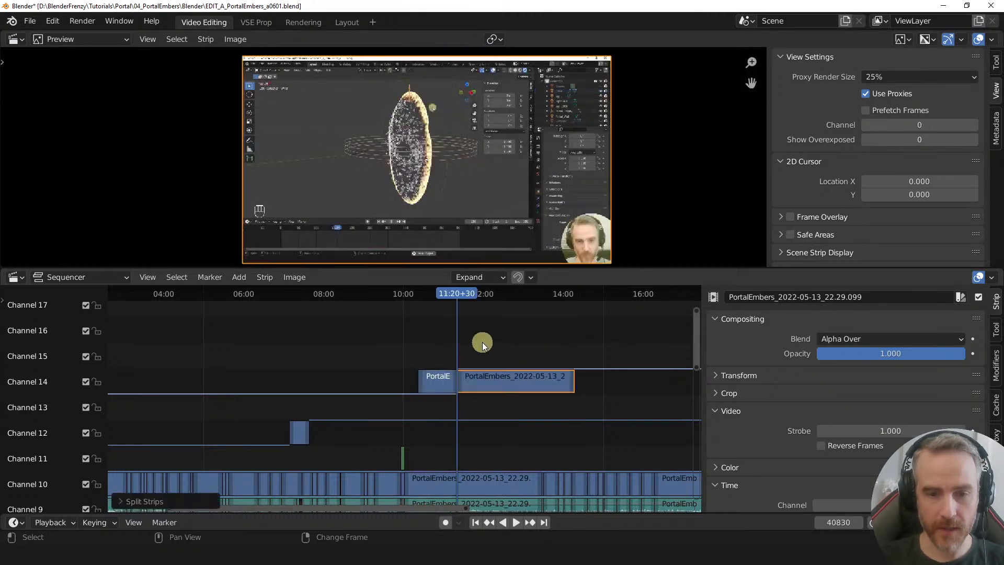
pyautogui.rightClick(501, 341)
pyautogui.press('space')
pyautogui.press('space')
pyautogui.press('k')
pyautogui.rightClick(538, 341)
pyautogui.press('k')
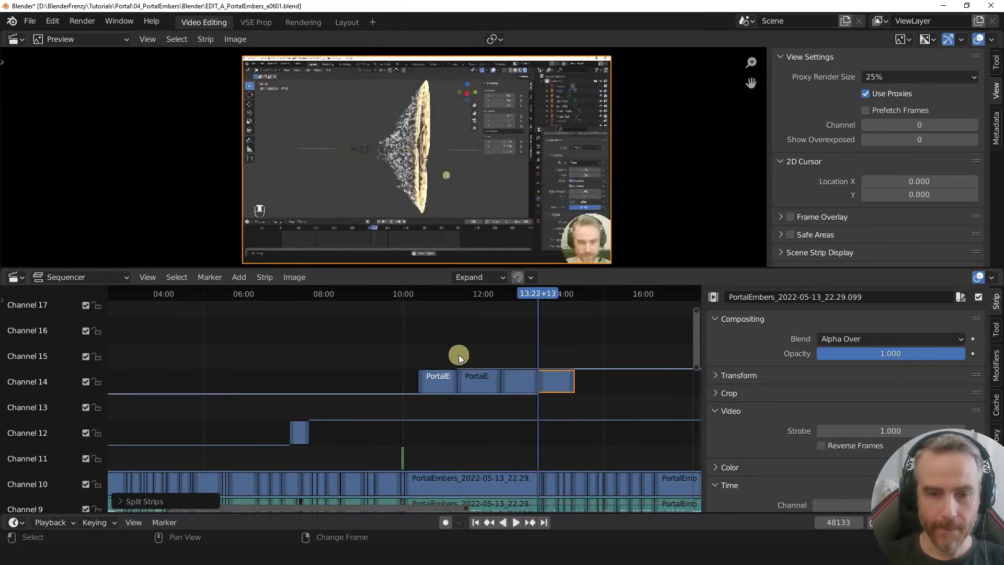
# - Group the four Channel 14 strip pieces into one meta strip
pyautogui.moveTo(376, 332); pyautogui.dragTo(626, 403)
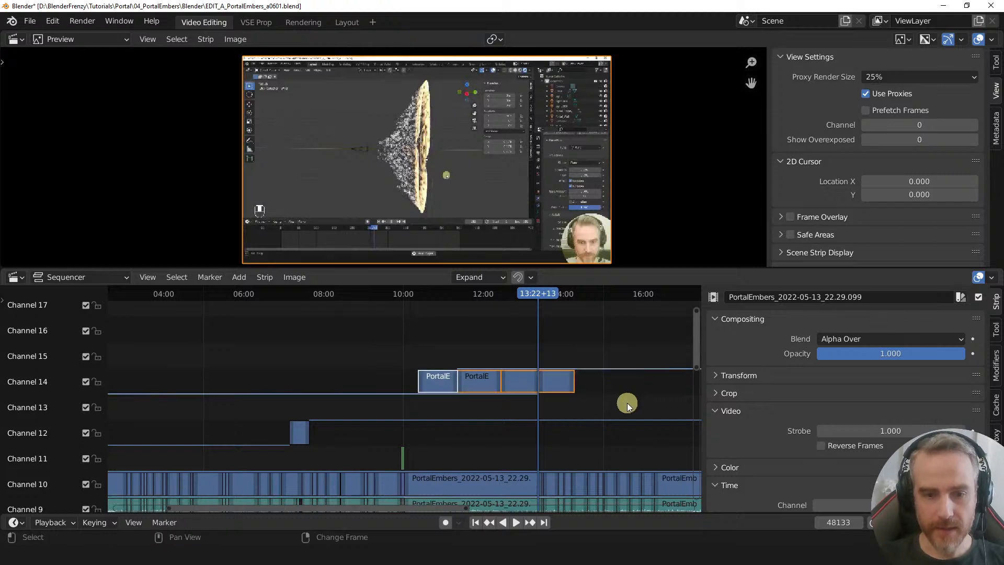
pyautogui.moveTo(612, 403); pyautogui.dragTo(558, 396, button='middle')
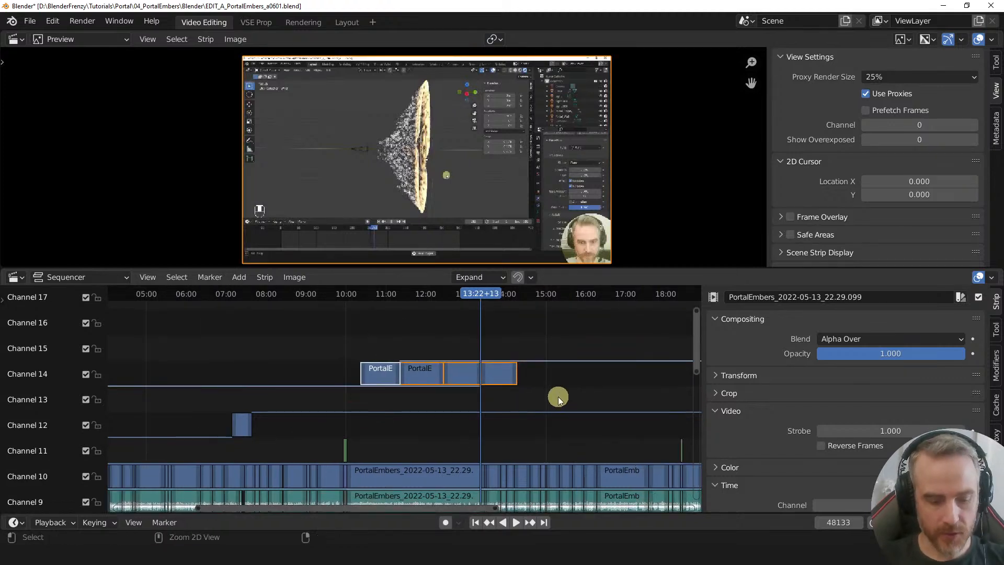
pyautogui.hotkey('ctrl', 'g')
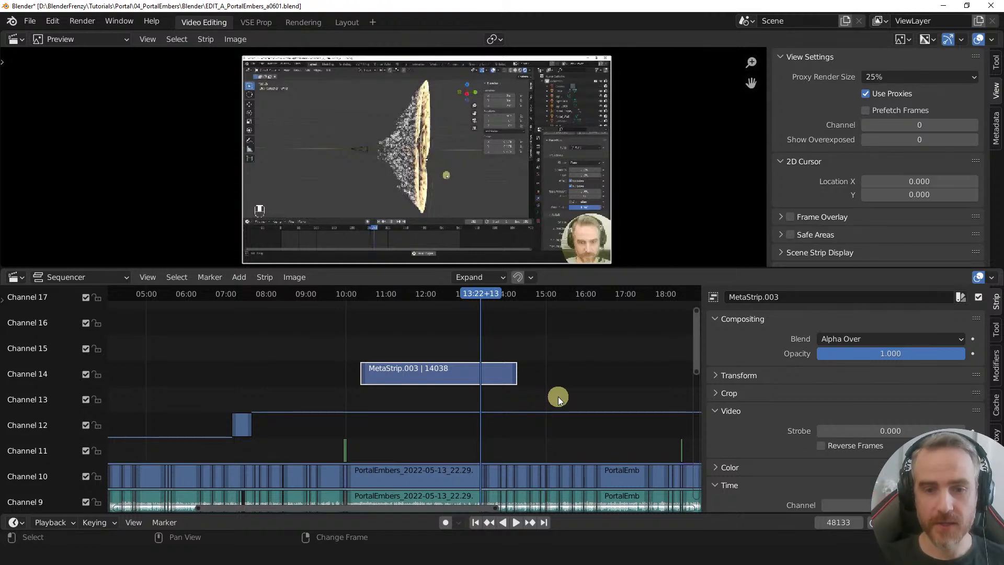
# - Try stretching the meta strip's end to about 16:00 and its start to about frame 27309, and clear its strip offsets
pyautogui.click(512, 375)
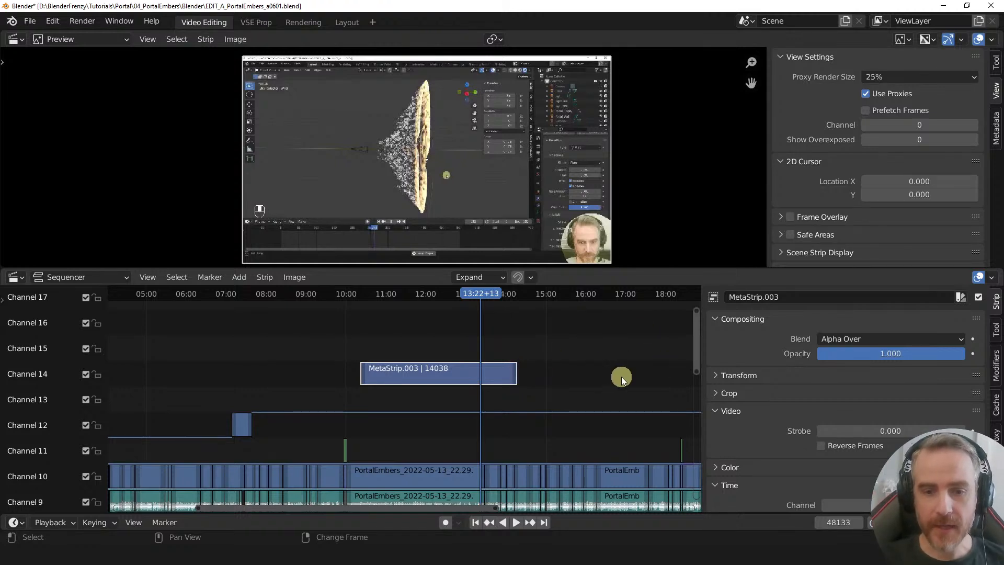
pyautogui.press('g')
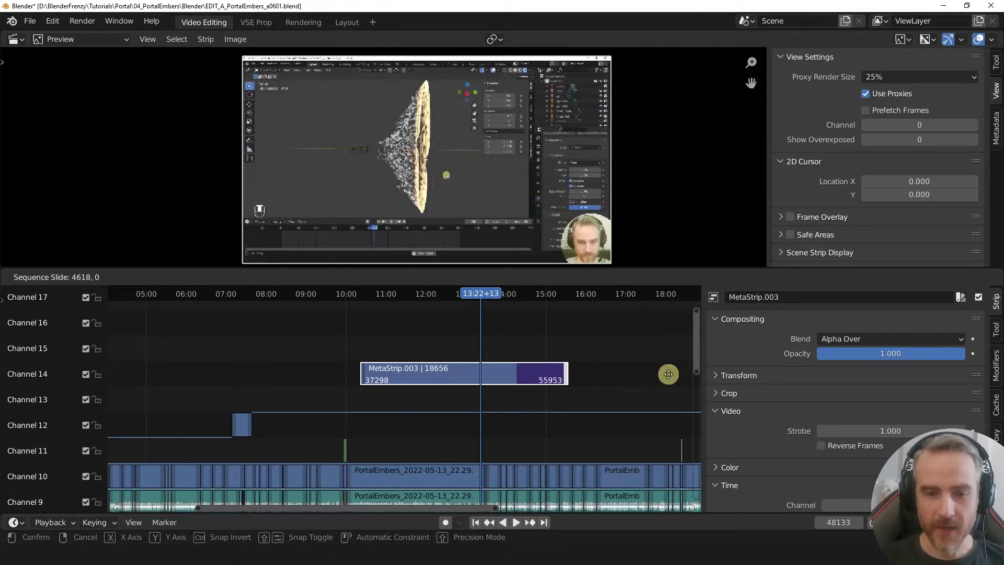
pyautogui.click(521, 383)
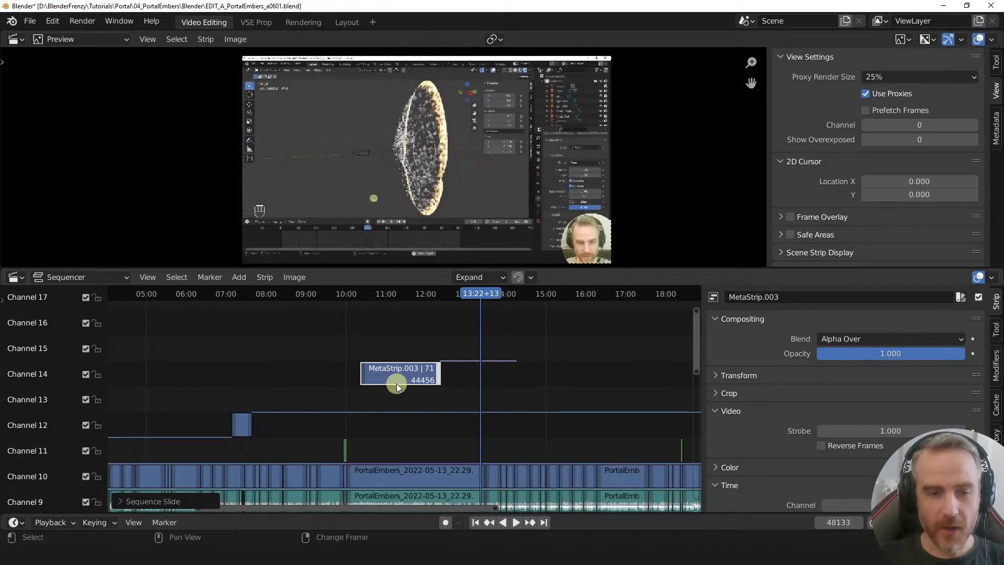
pyautogui.moveTo(438, 372); pyautogui.dragTo(584, 369)
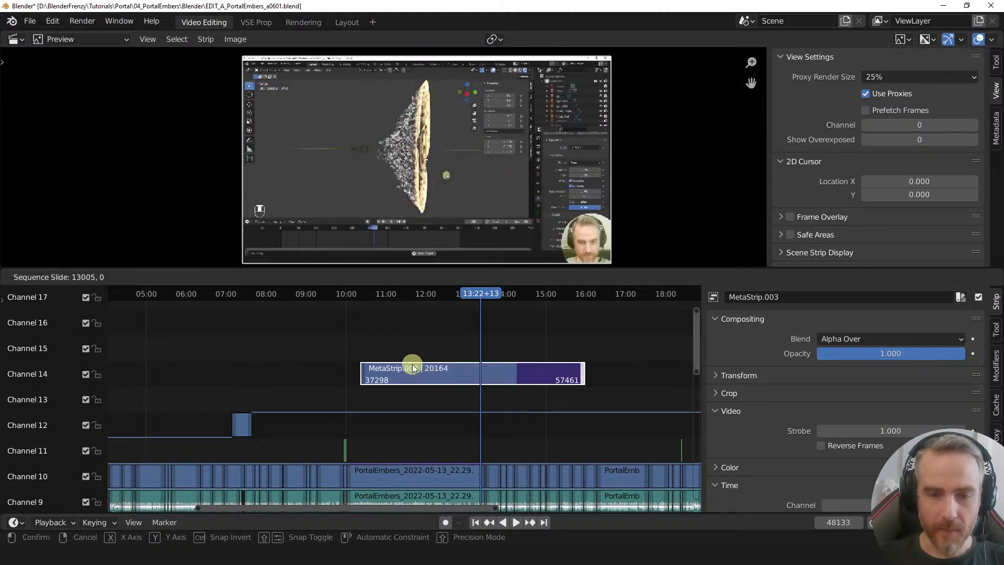
pyautogui.moveTo(364, 371); pyautogui.dragTo(292, 375)
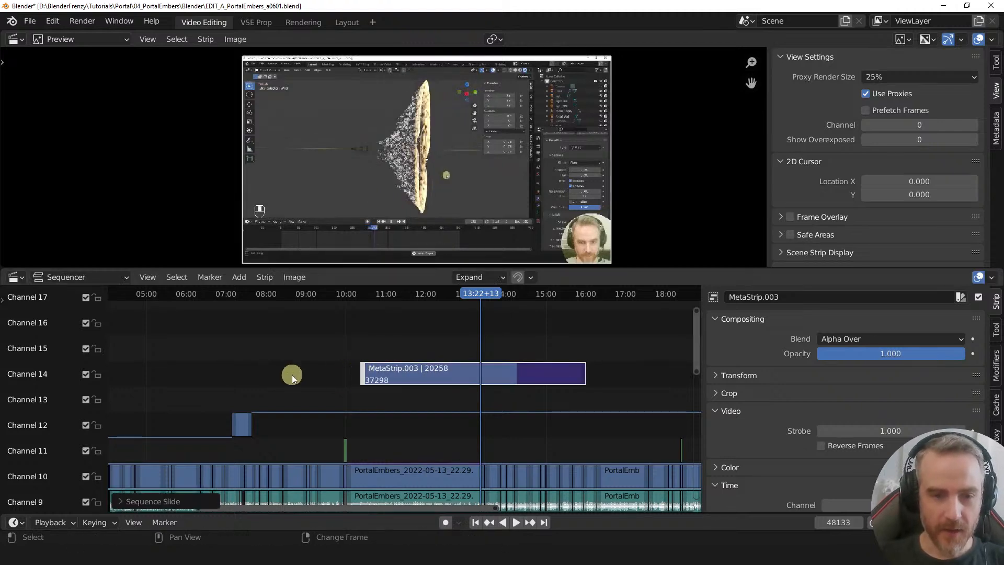
pyautogui.moveTo(364, 373); pyautogui.dragTo(250, 370)
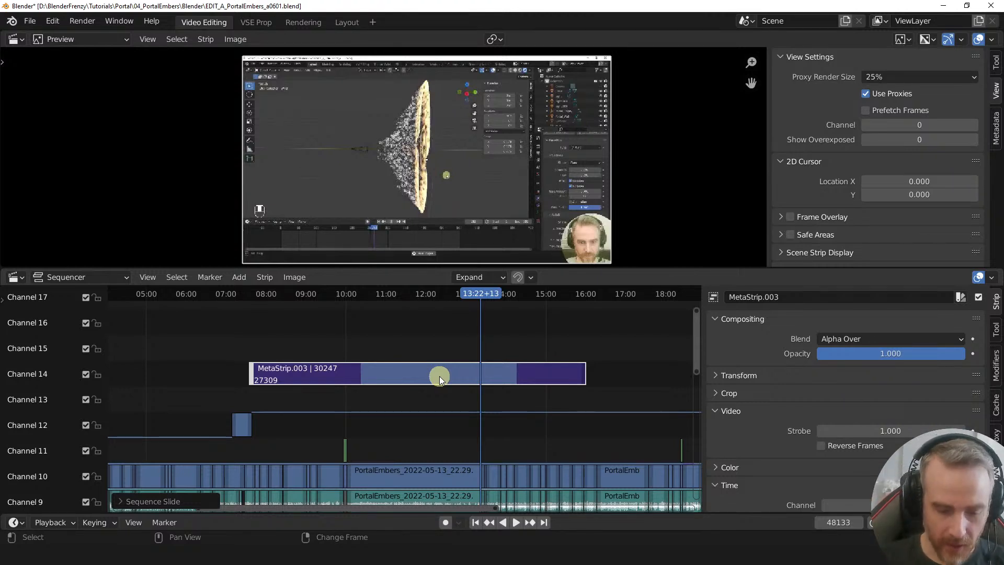
pyautogui.hotkey('alt', 'o')
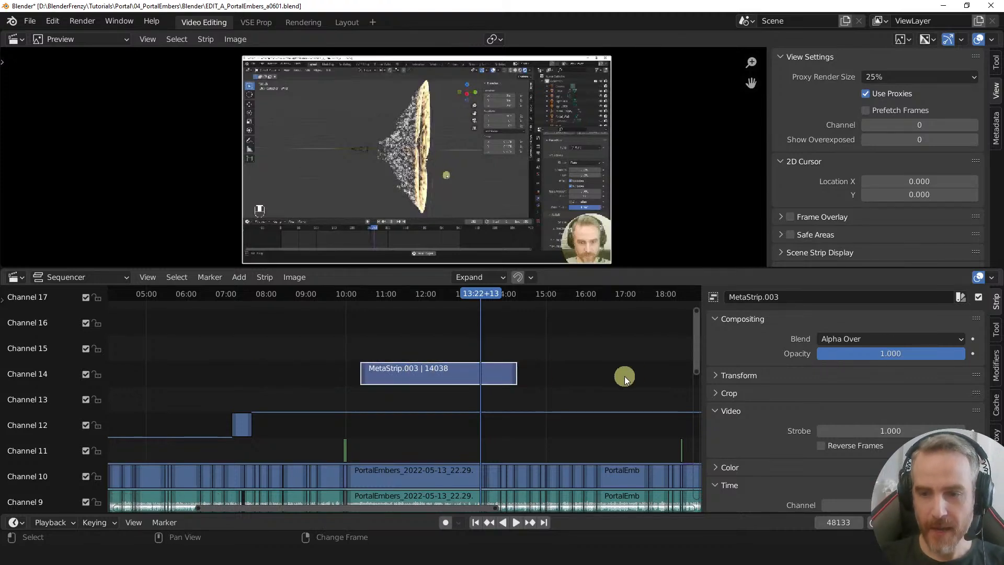
# - Enable Reverse Frames on the Channel 14 meta strip, and delete it together with the Channel 12 strip
pyautogui.click(823, 448)
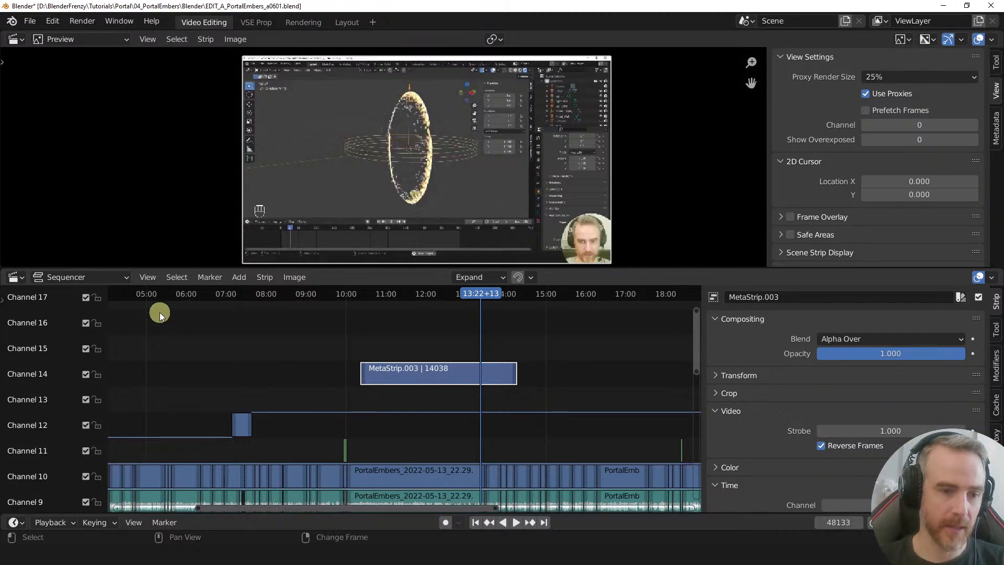
pyautogui.moveTo(159, 312); pyautogui.dragTo(433, 424)
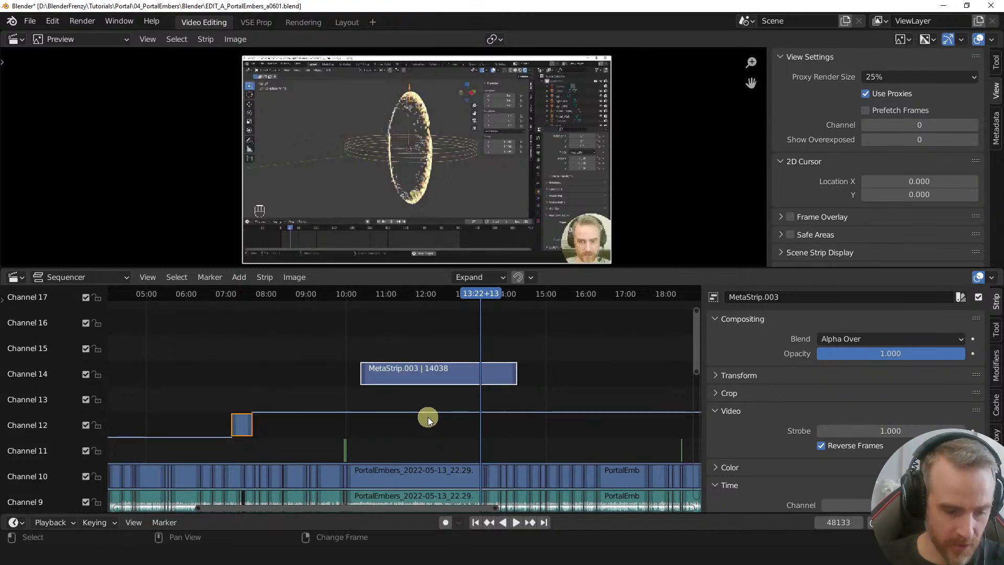
pyautogui.press('Delete')
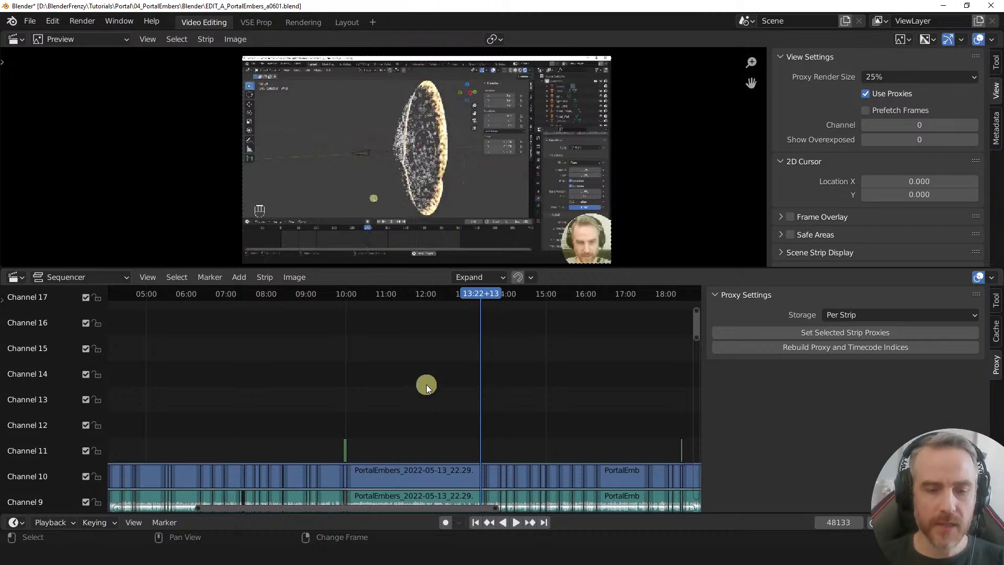
# - Add a Text strip, move it to Channel 13, and place the playhead over it at 13:21+36
pyautogui.hotkey('shift', 'a')
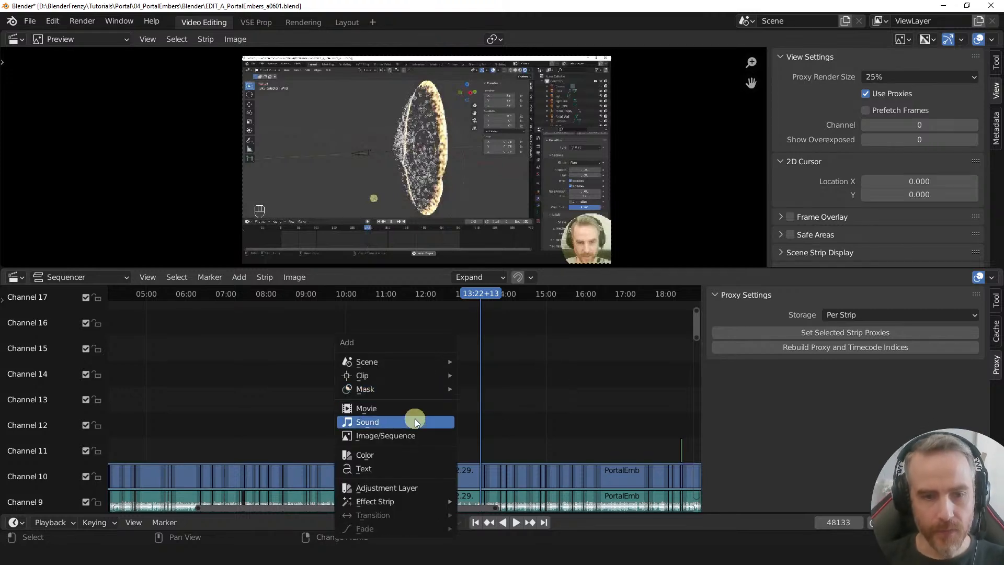
pyautogui.click(375, 468)
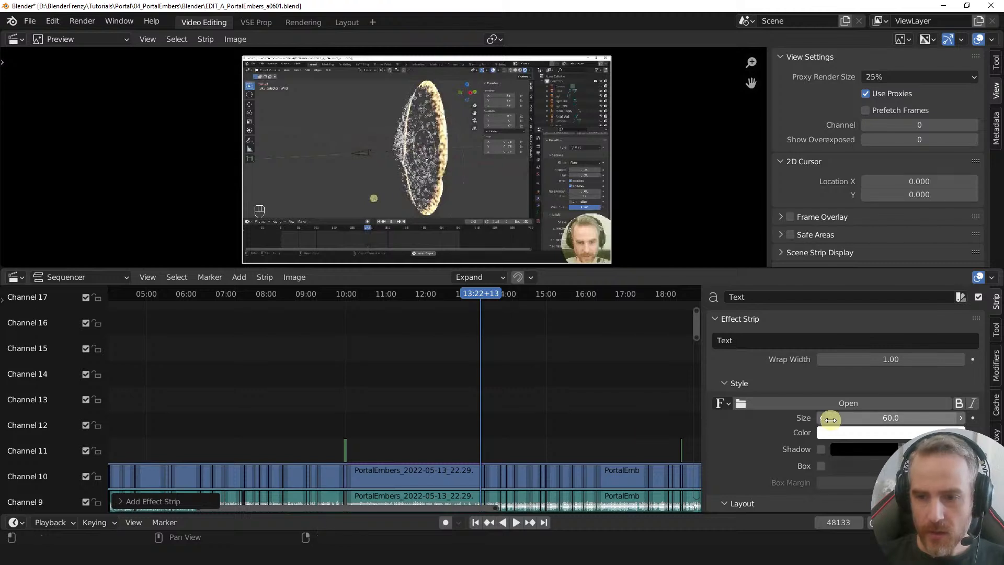
pyautogui.press('g')
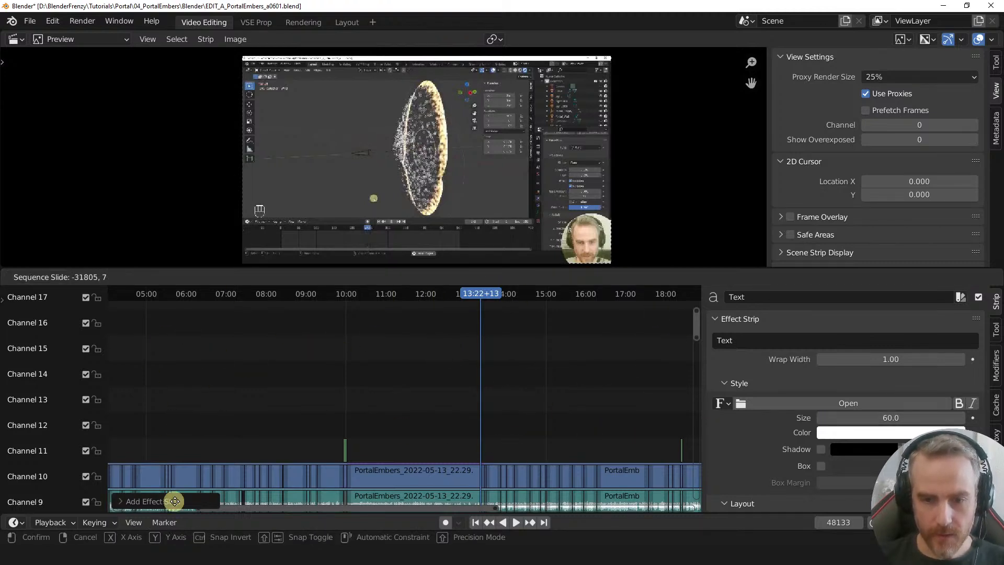
pyautogui.click(531, 391)
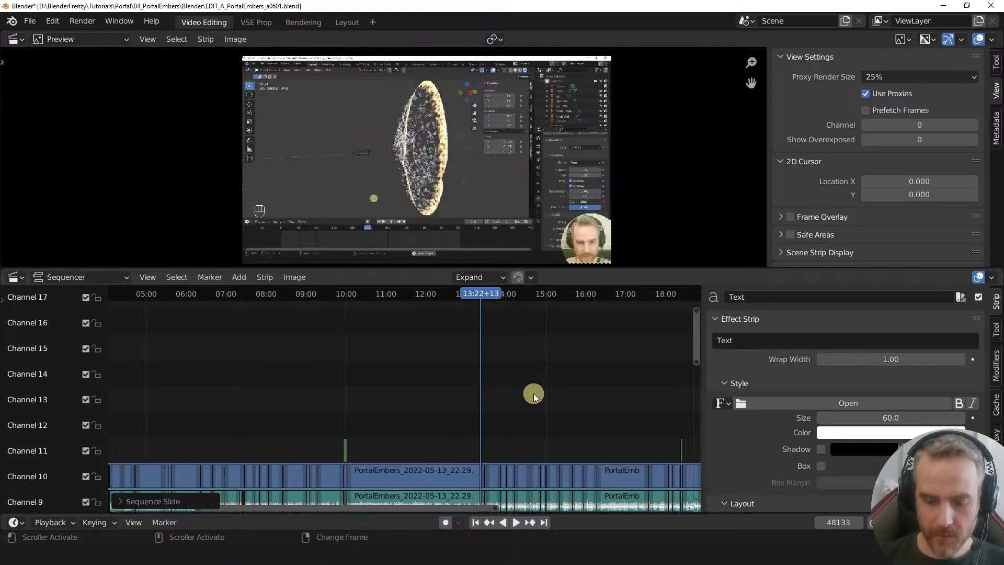
pyautogui.press('KP_Decimal')
pyautogui.rightClick(394, 347)
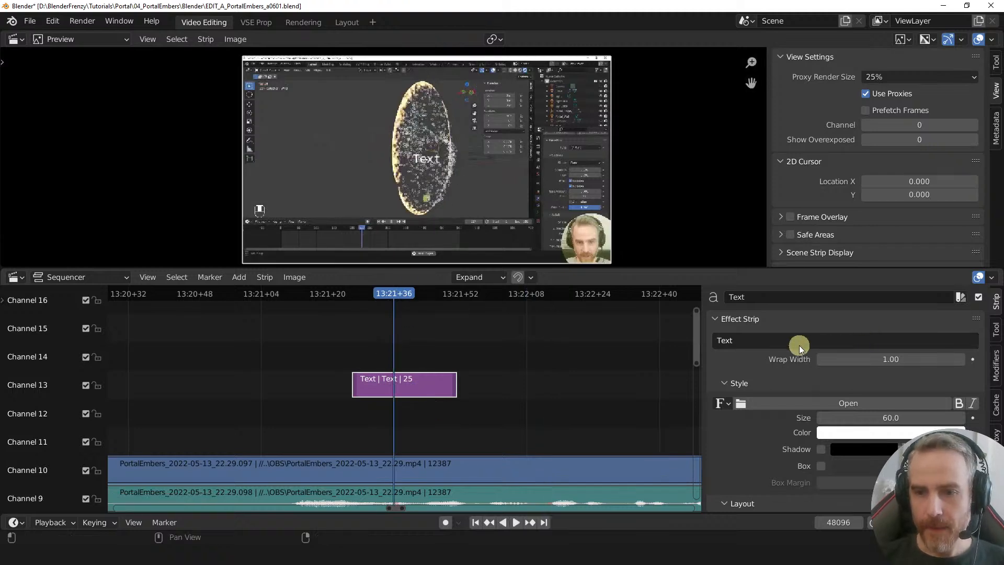
# - Enable the text strip's Box and set the box color to blue with hue 0.614, saturation 1.000 and value 1.000
pyautogui.click(822, 466)
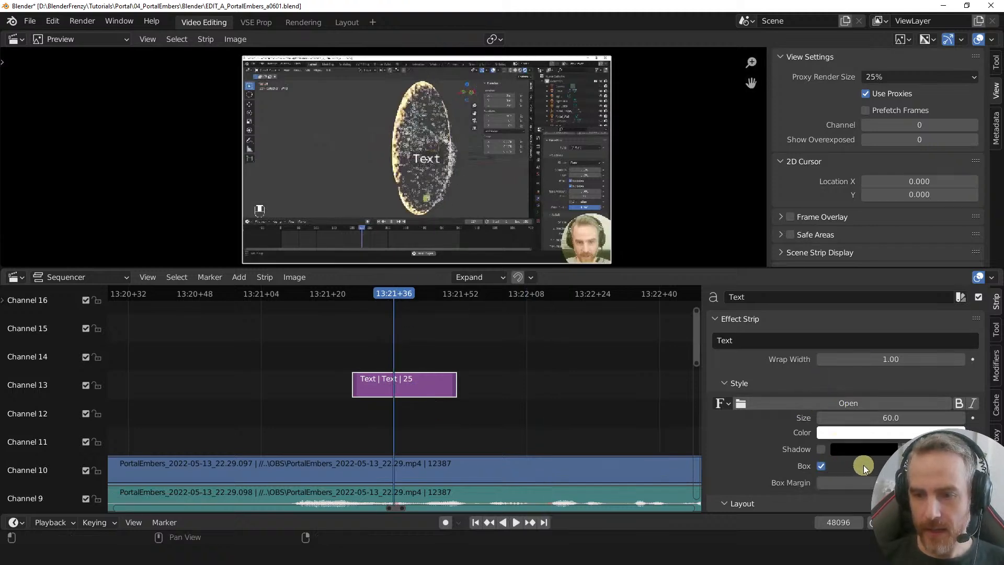
pyautogui.click(864, 466)
pyautogui.moveTo(896, 325); pyautogui.dragTo(880, 338)
pyautogui.moveTo(948, 328); pyautogui.dragTo(954, 267)
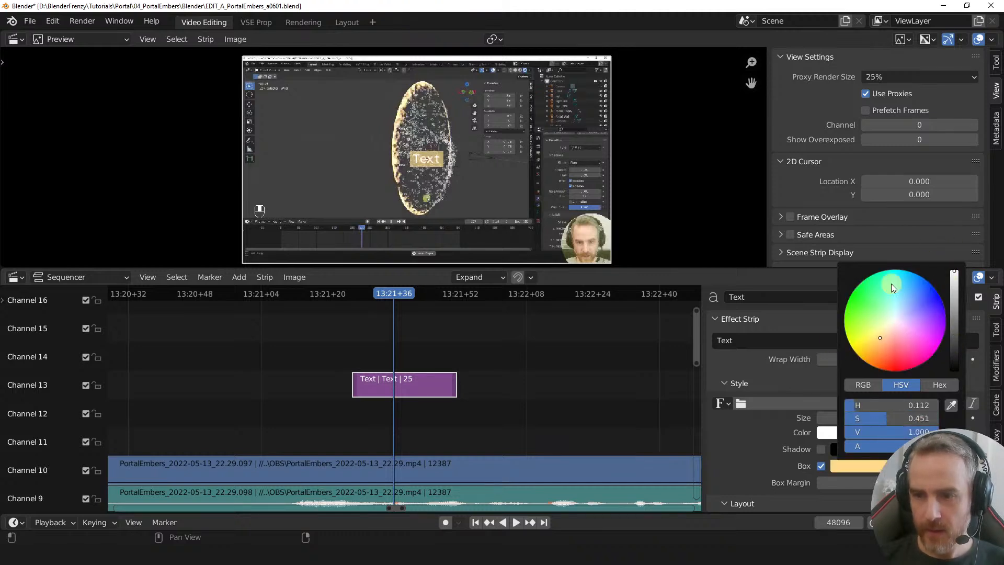
pyautogui.moveTo(875, 342); pyautogui.dragTo(933, 276)
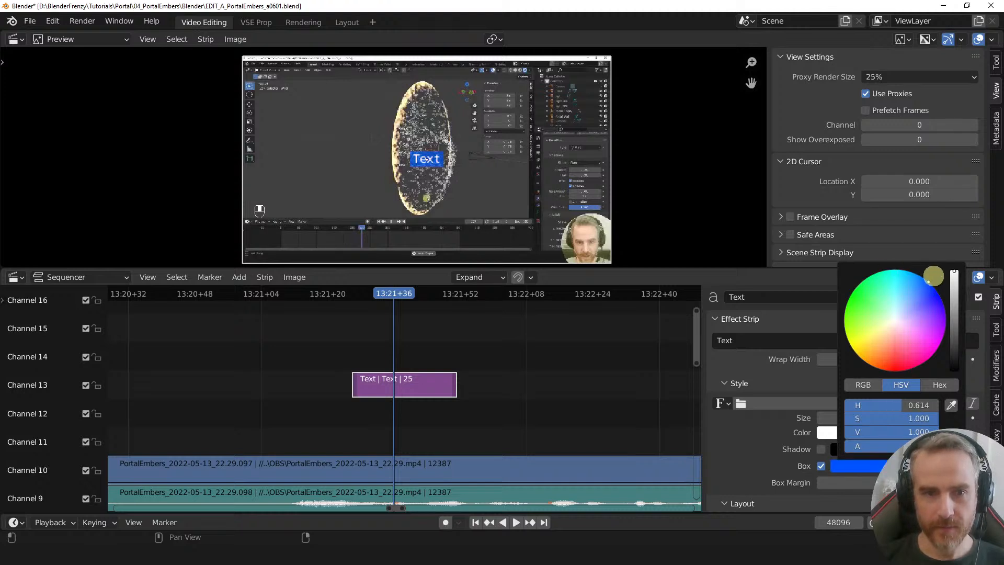
# - Set the preview's Proxy Render Size to 100%
pyautogui.click(883, 77)
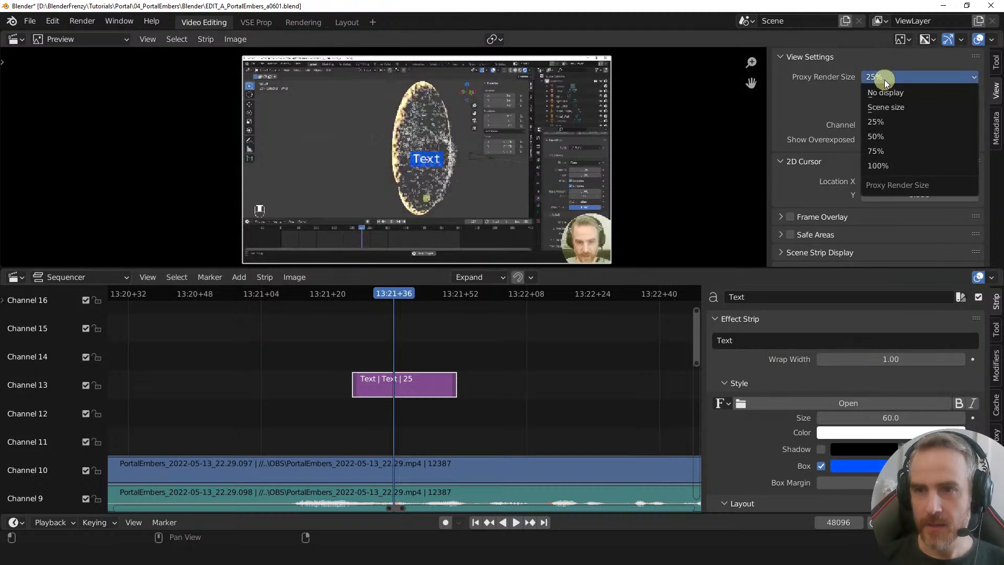
pyautogui.click(878, 166)
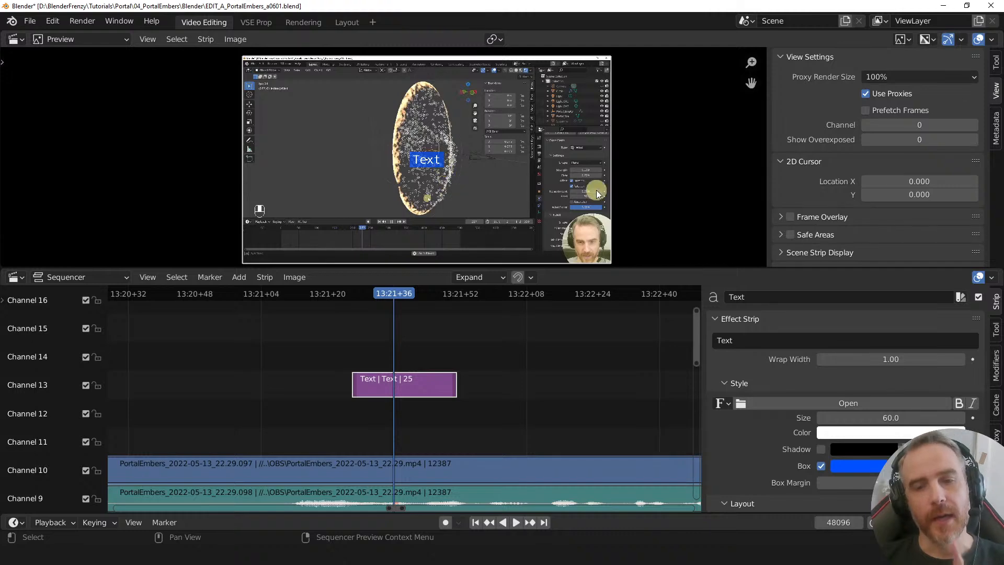
# - Load the Arial Black font from the Windows fonts folder for the text strip
pyautogui.click(731, 404)
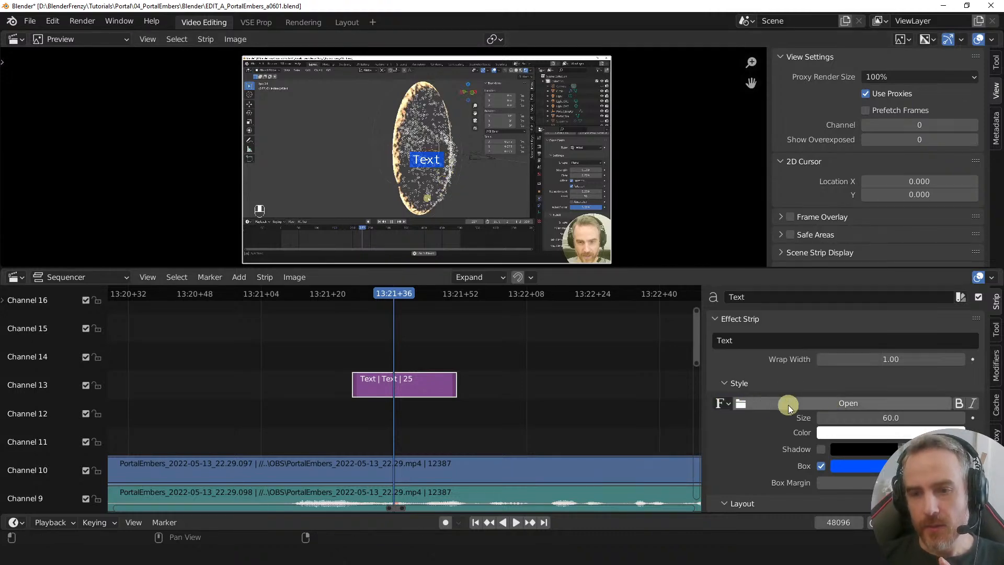
pyautogui.click(800, 405)
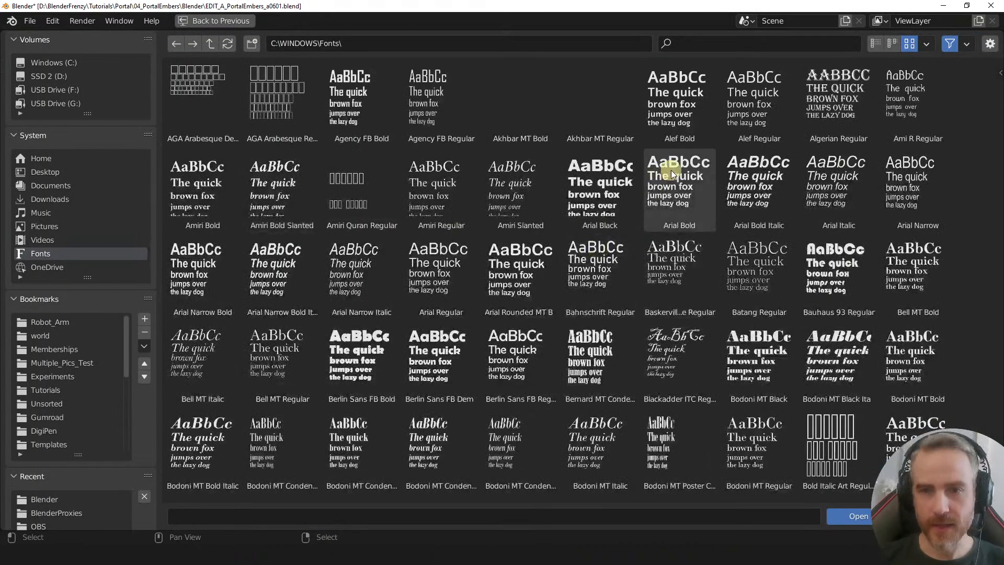
pyautogui.click(596, 181)
pyautogui.doubleClick(595, 176)
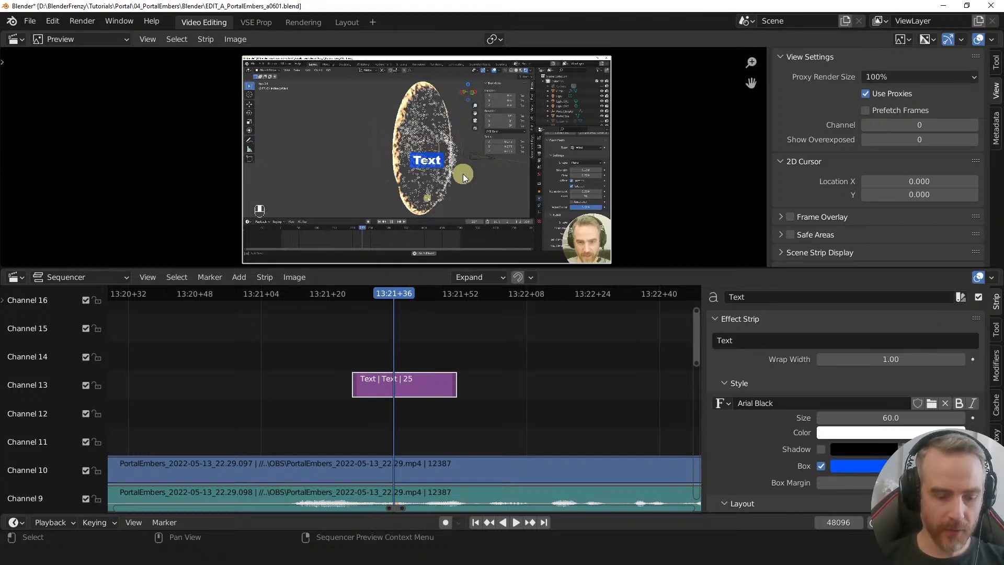
# - Move the text to the left edge of the portal in the preview, and try rotating it
pyautogui.press('g')
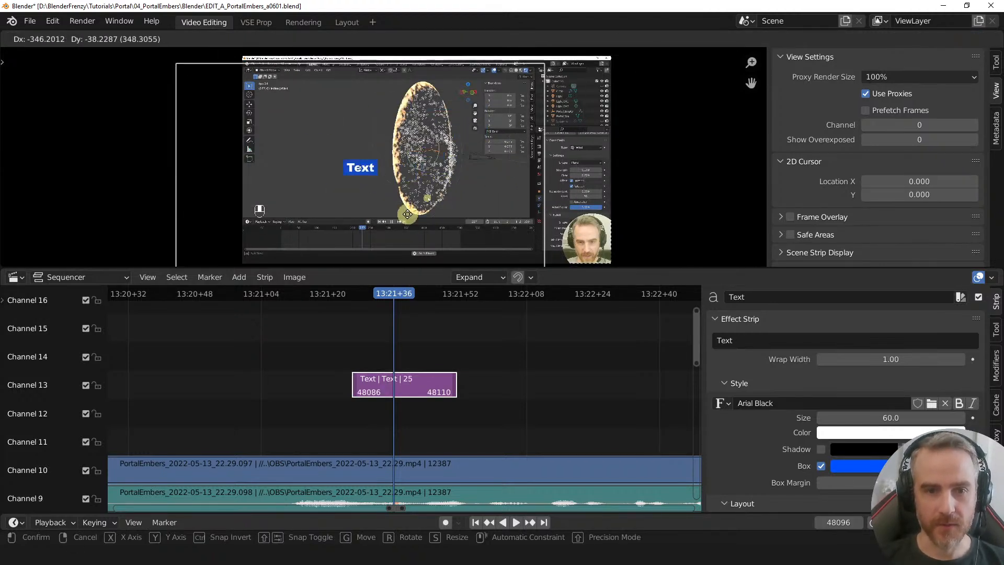
pyautogui.click(413, 164)
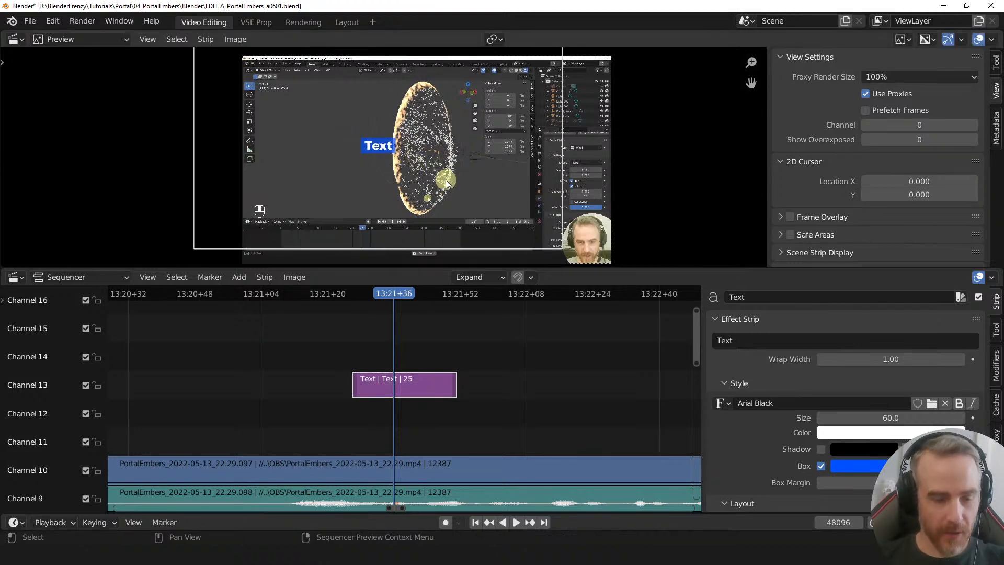
pyautogui.press('r')
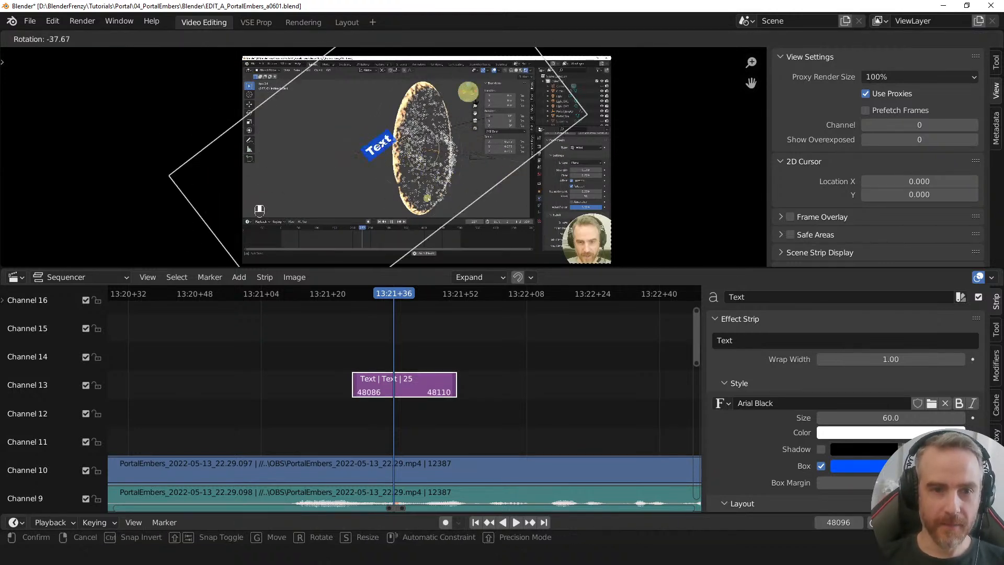
pyautogui.rightClick(472, 184)
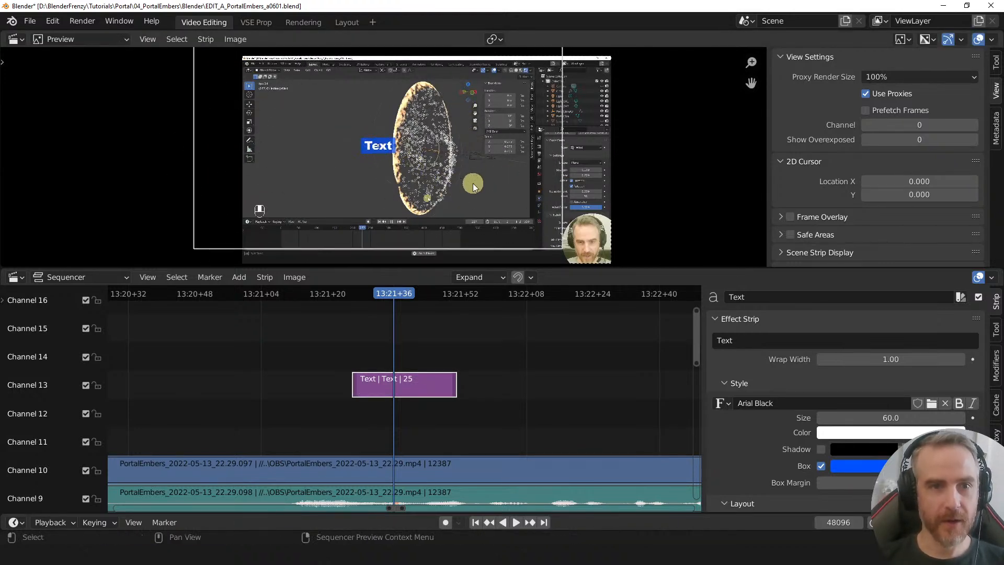
# - Toggle Screencast Keys in the Layout workspace and check its display in the Rendering and VSE Prop workspaces
pyautogui.click(349, 22)
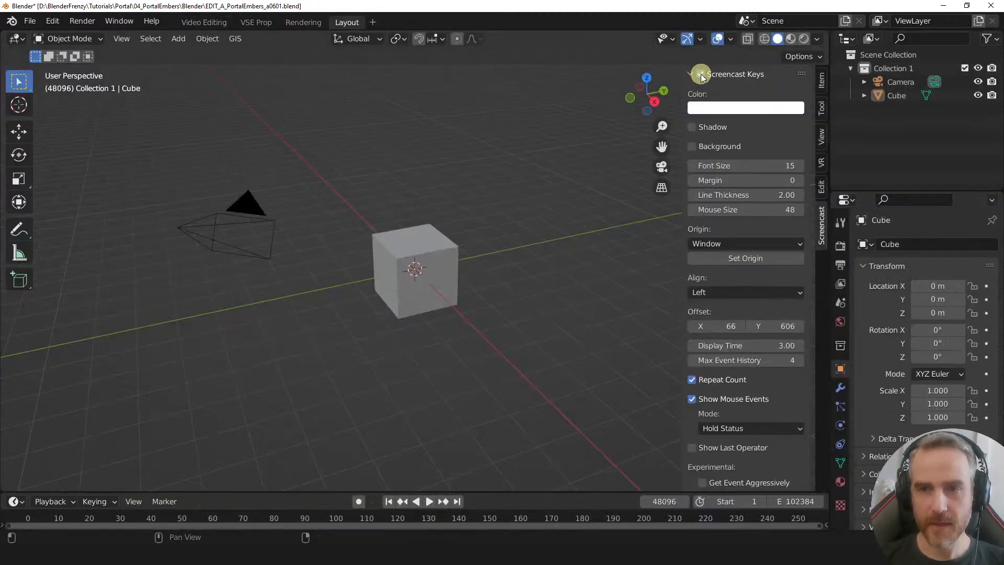
pyautogui.click(699, 74)
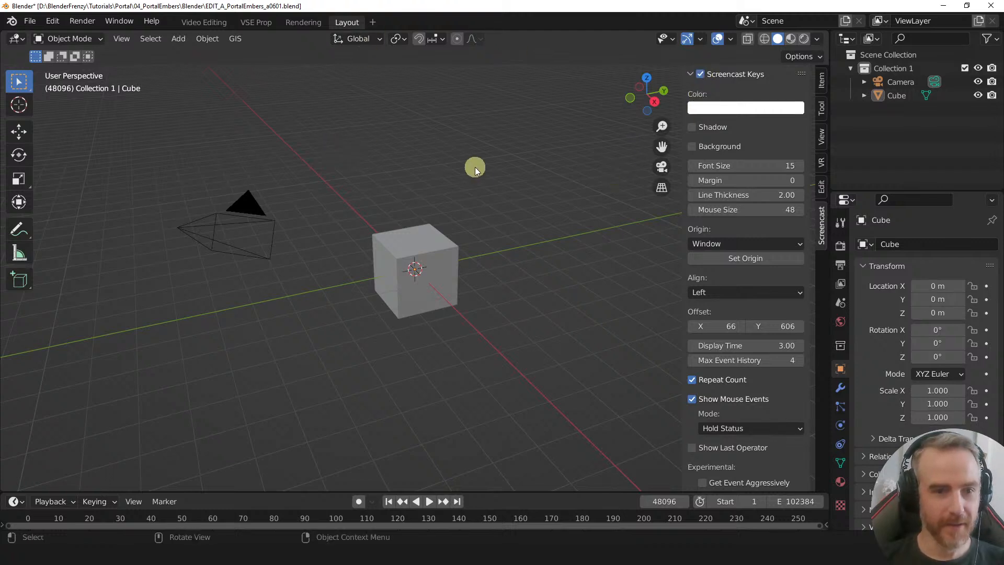
pyautogui.moveTo(680, 251)
pyautogui.mouseDown()
pyautogui.moveTo(800, 246)
pyautogui.moveTo(695, 247)
pyautogui.mouseUp()
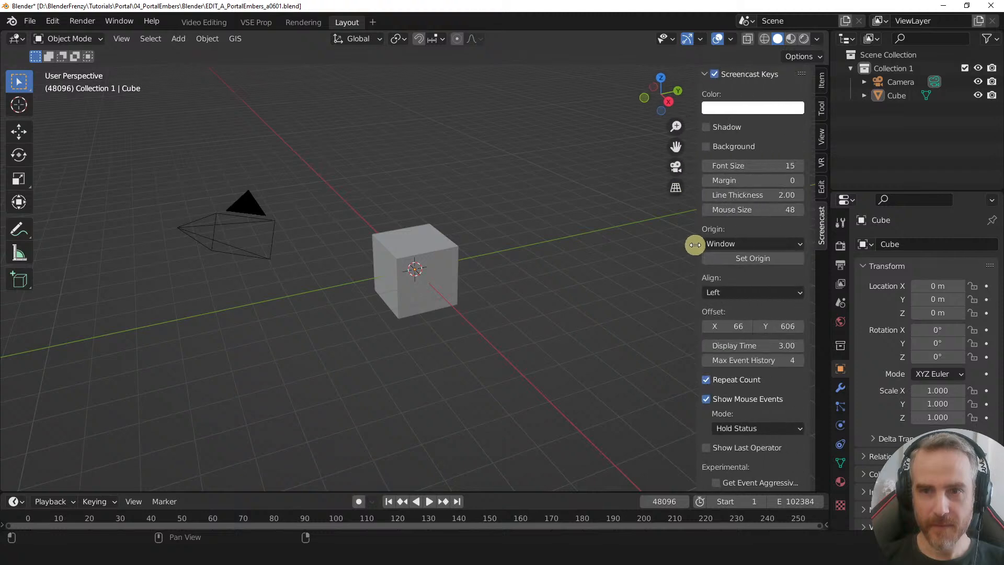
pyautogui.click(714, 75)
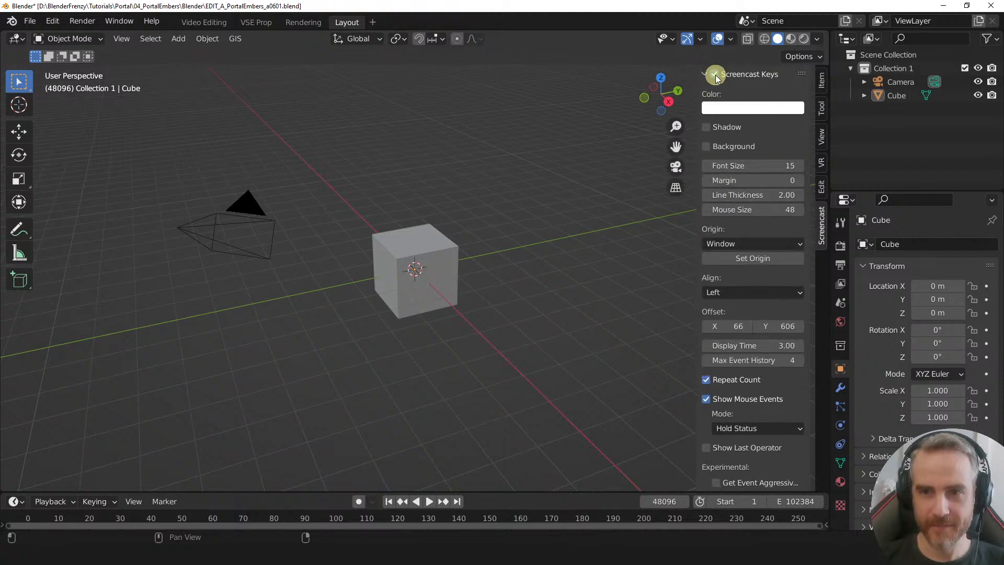
pyautogui.click(309, 22)
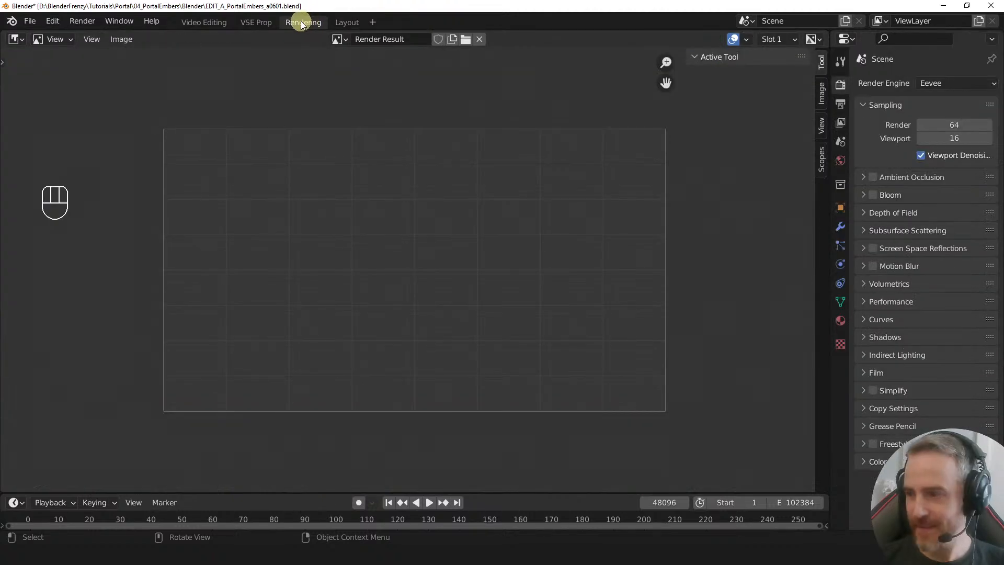
pyautogui.click(257, 23)
pyautogui.click(347, 22)
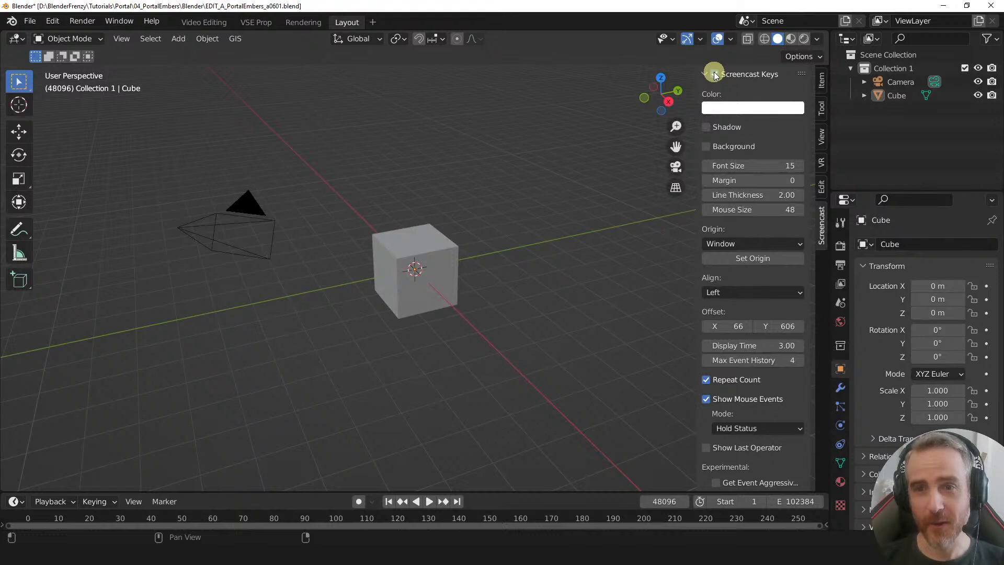
# - Search the add-on preferences for "scre", and disable and re-enable the Screencast Keys add-on
pyautogui.click(820, 186)
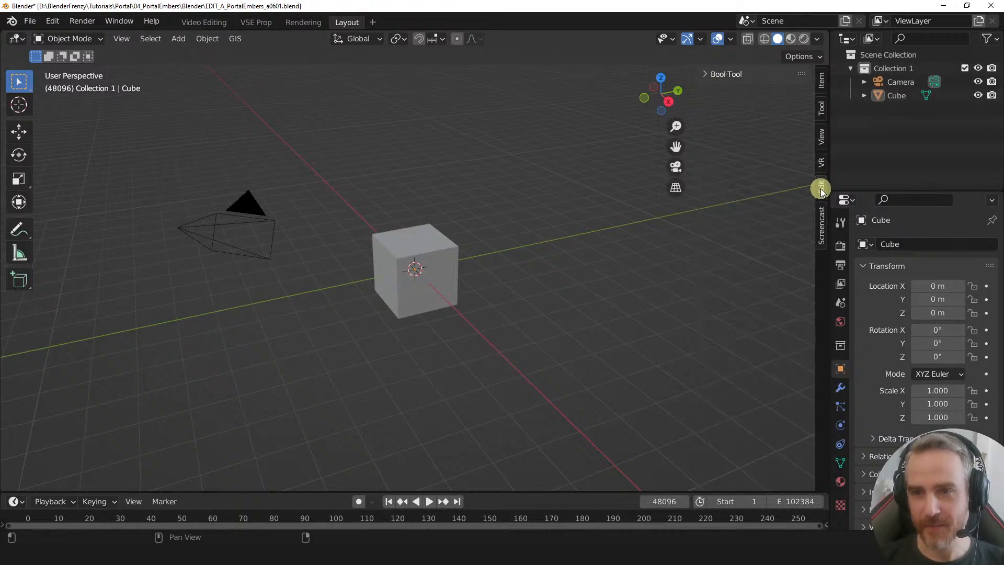
pyautogui.click(821, 218)
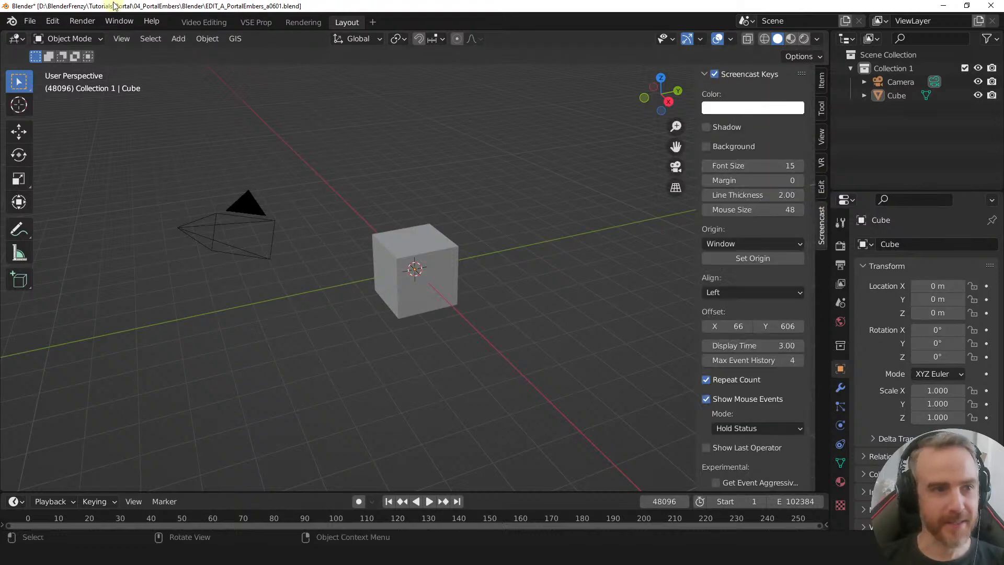
pyautogui.click(53, 21)
pyautogui.click(85, 225)
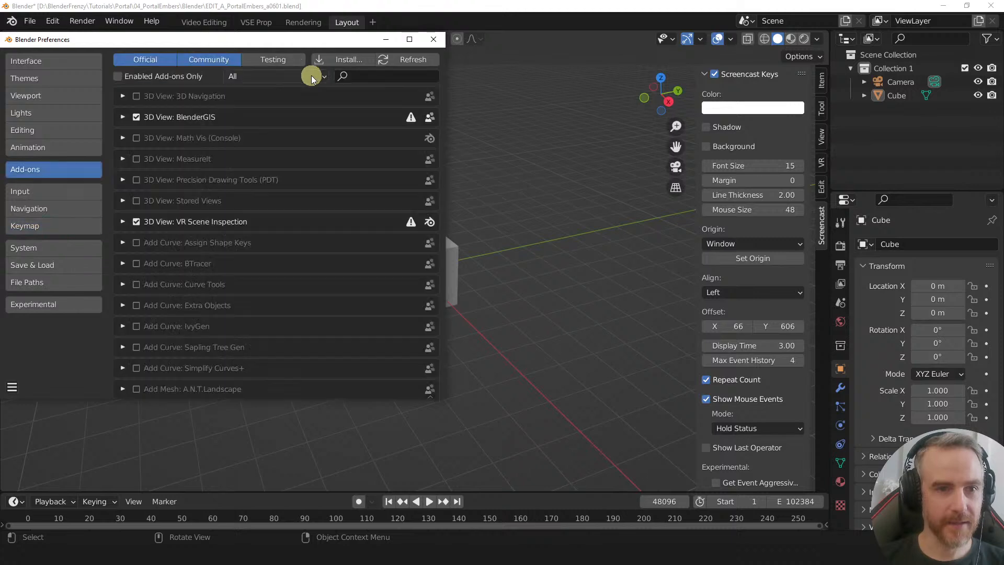
pyautogui.click(365, 76)
pyautogui.write('scre')
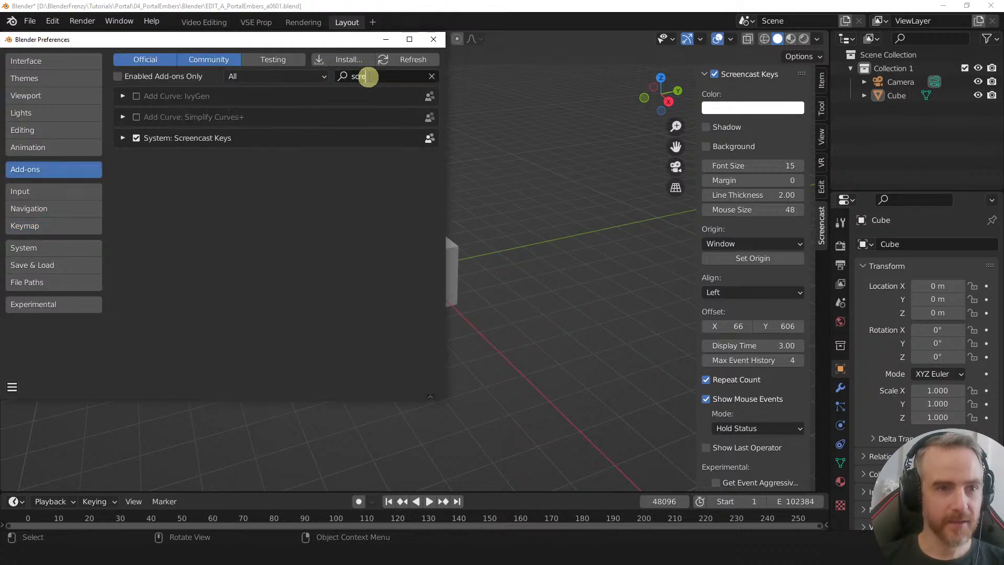
pyautogui.click(136, 139)
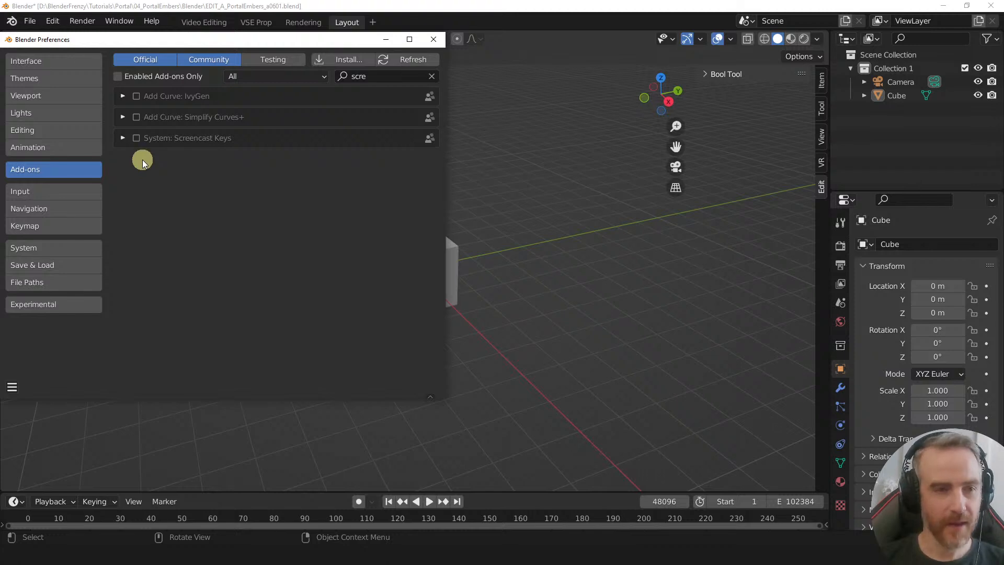
pyautogui.click(136, 137)
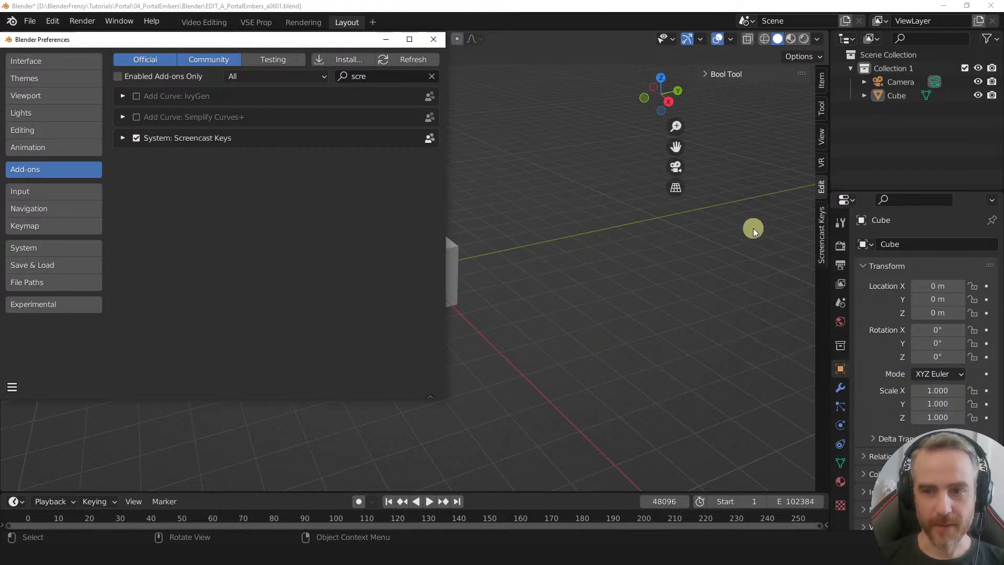
# - Turn on Screencast Keys in the 3D viewport's add-on settings and close the Preferences window
pyautogui.click(820, 221)
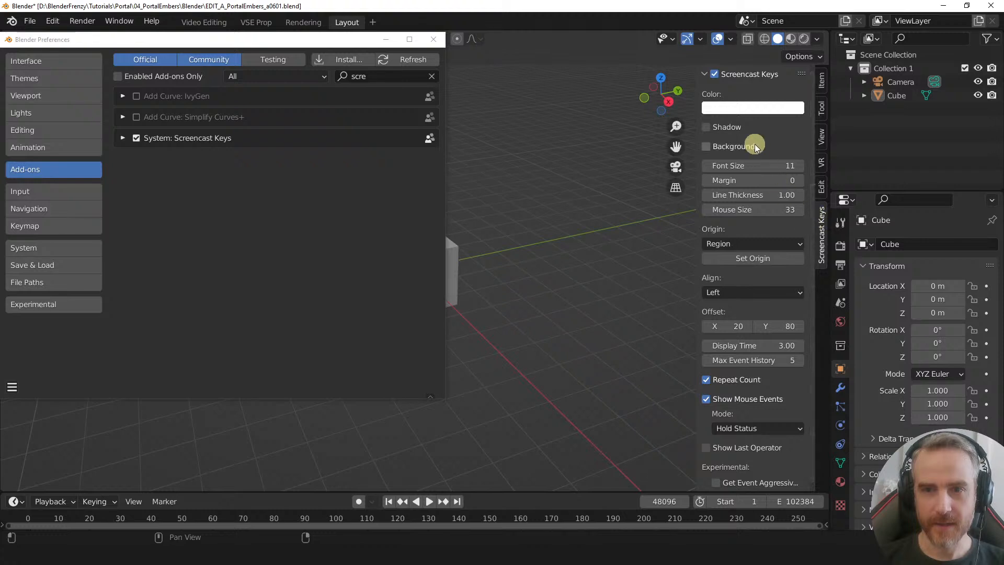
pyautogui.click(716, 75)
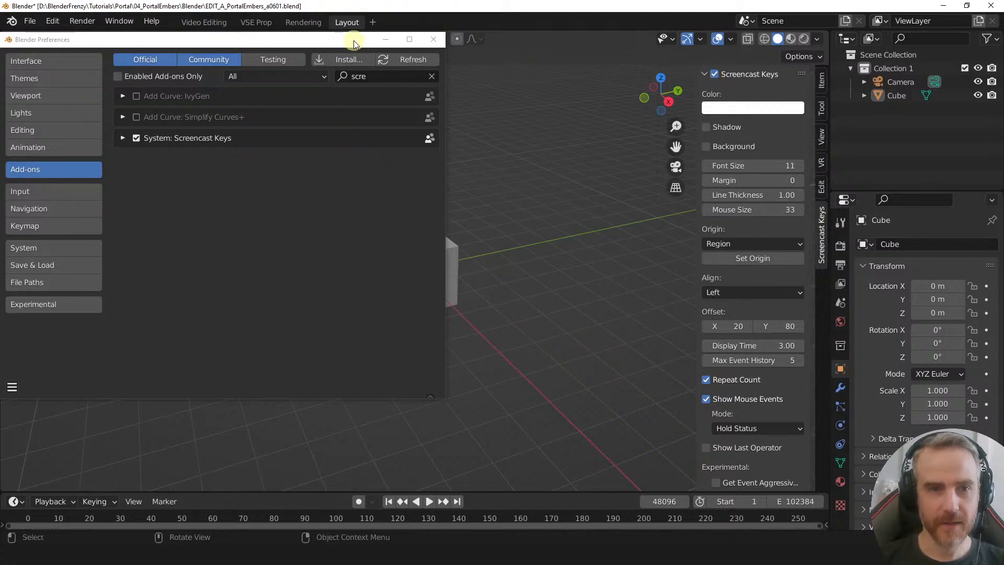
pyautogui.moveTo(363, 42); pyautogui.dragTo(458, 42)
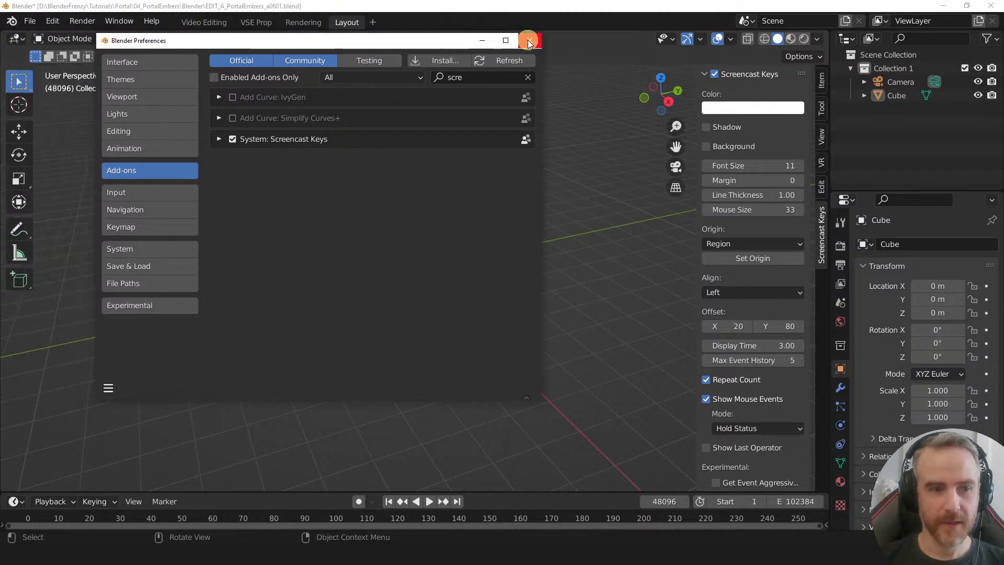
pyautogui.click(529, 42)
pyautogui.moveTo(743, 326); pyautogui.dragTo(727, 323)
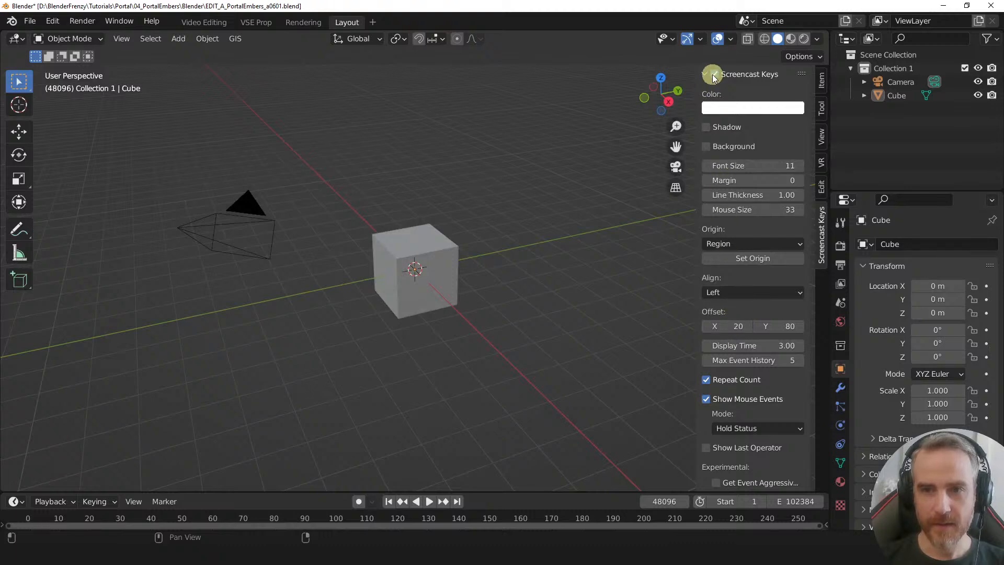
pyautogui.rightClick(712, 74)
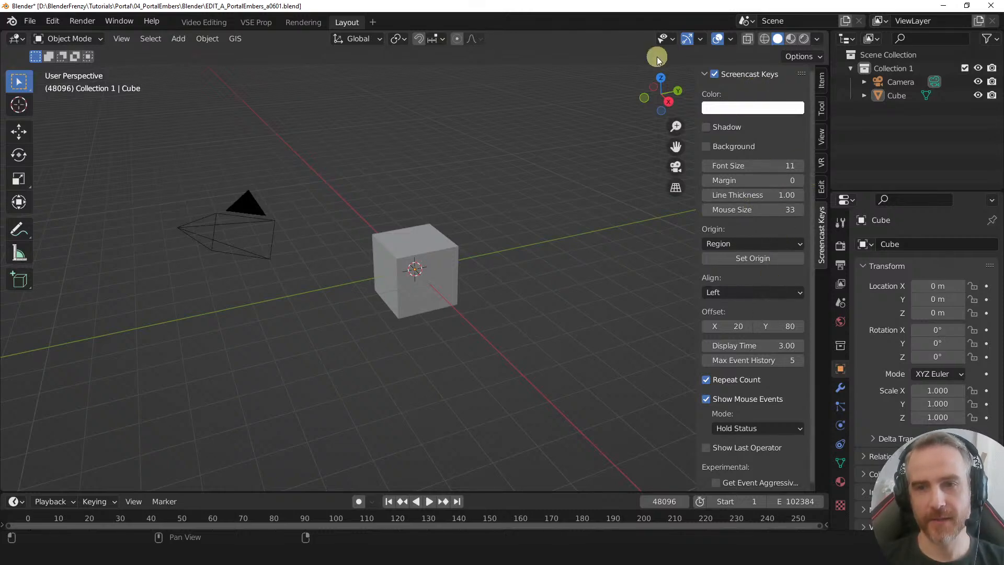
# - In the VSE Prop workspace, move the text overlay farther left so it clears the portal
pyautogui.click(256, 22)
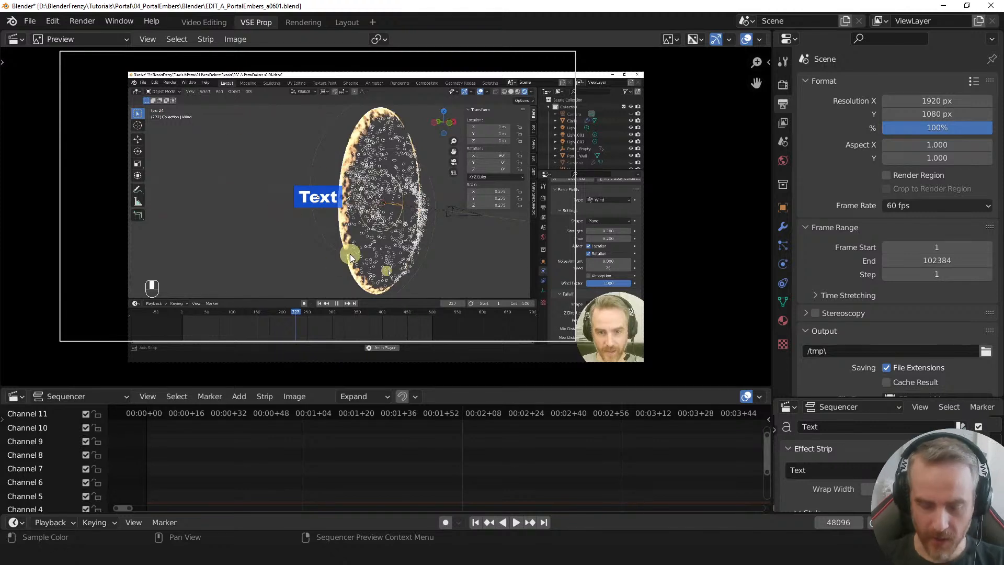
pyautogui.press('g')
pyautogui.click(344, 212)
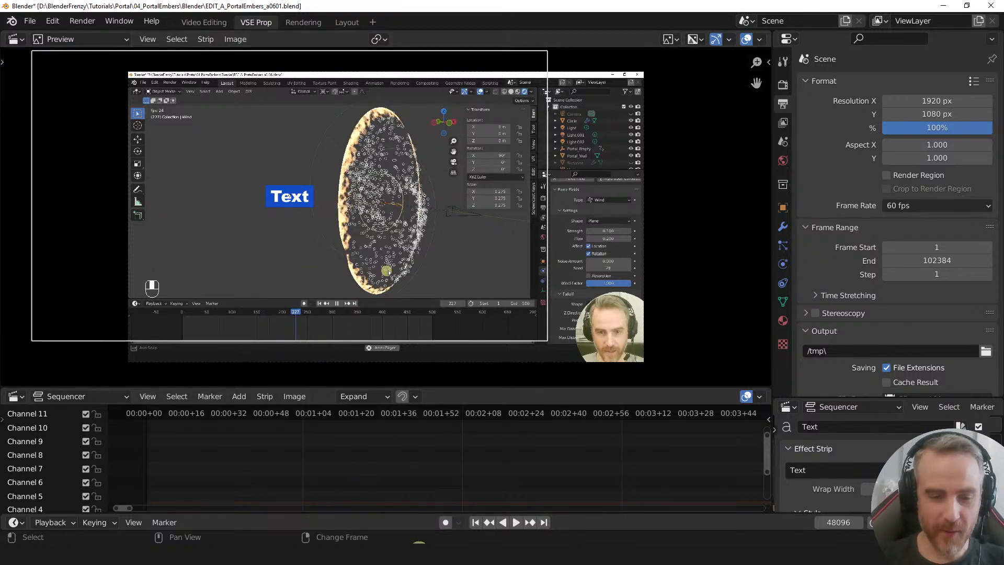
# - Switch to the Blender Frenzy website in the browser and filter the Frenzy FREEBIES posts by the Video Editing playlist
pyautogui.click(376, 518)
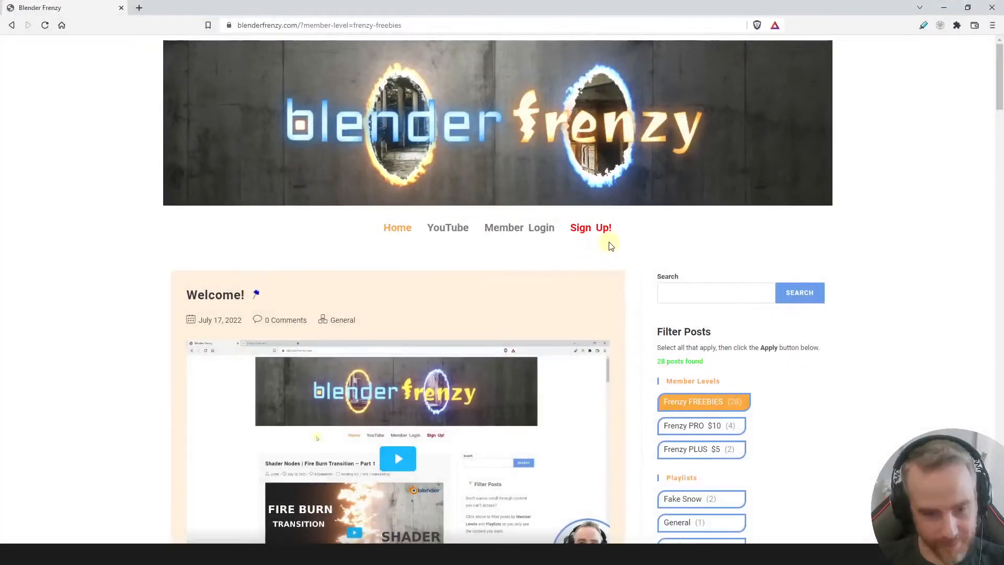
pyautogui.scroll(-7, 804, 396)
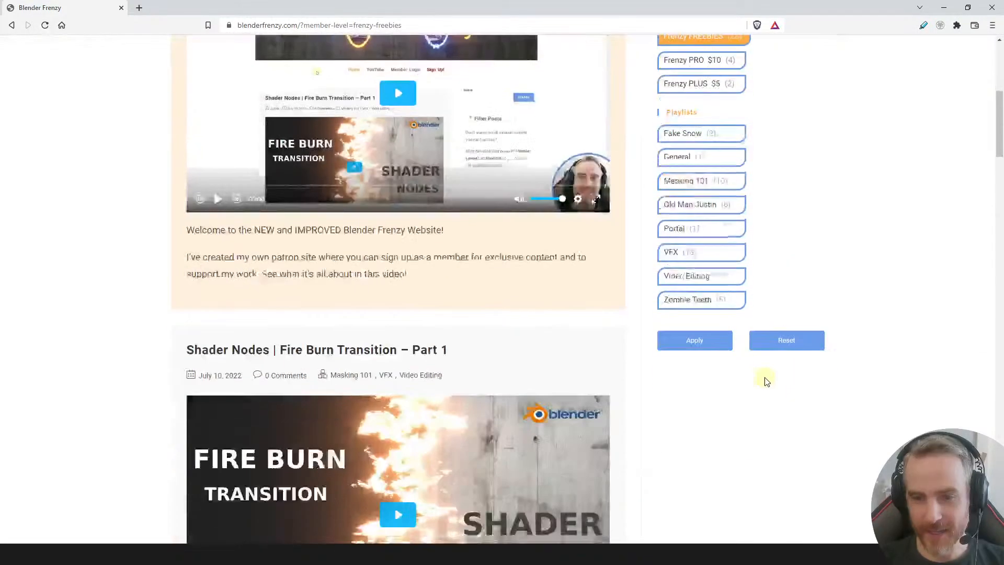
pyautogui.scroll(3, 765, 381)
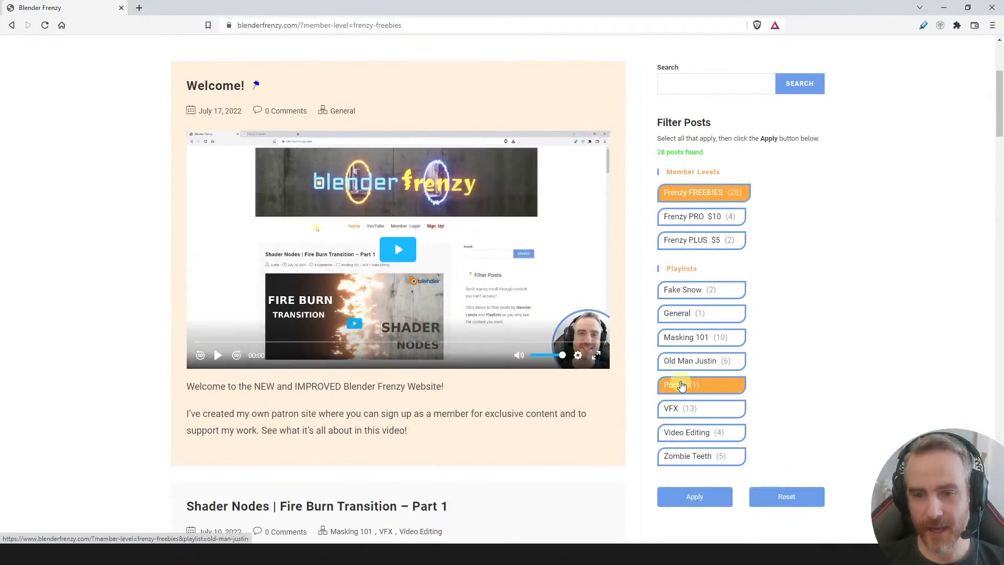
pyautogui.click(686, 432)
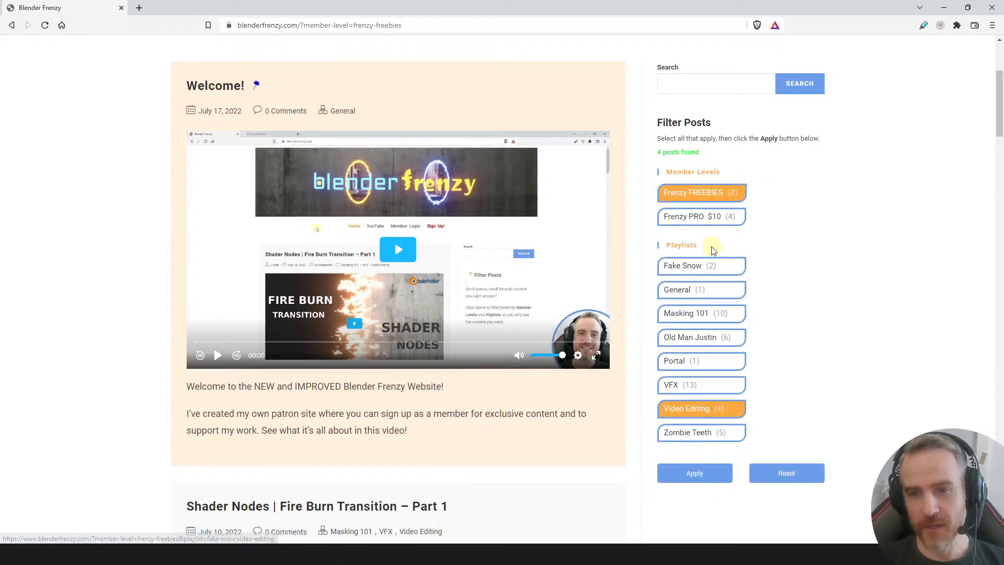
pyautogui.click(691, 478)
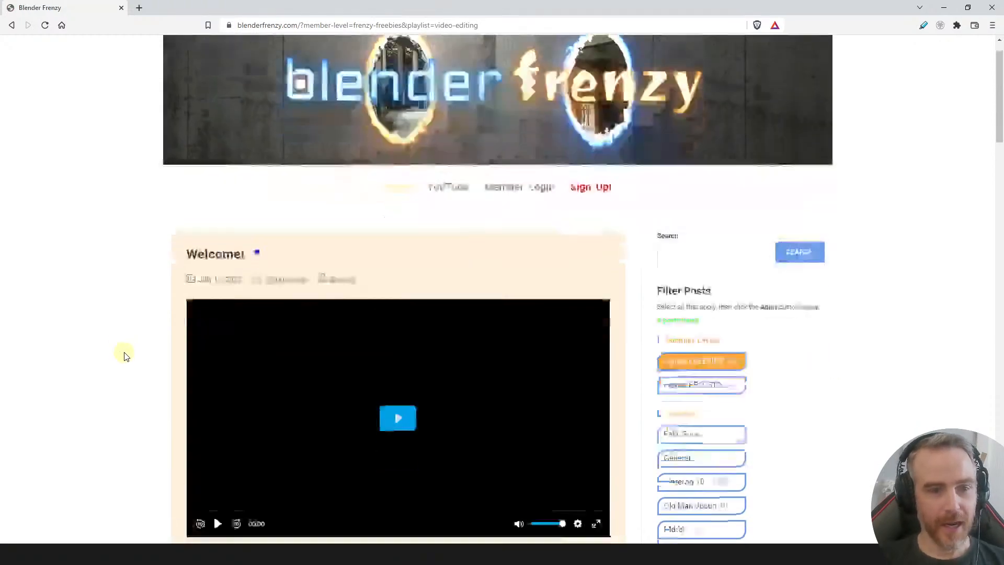
# - Browse the filtered posts for the VSE Fastcut keymap cheatsheet and the fast video editing shortcut tutorials
pyautogui.scroll(-15, 135, 365)
pyautogui.scroll(-12, 136, 369)
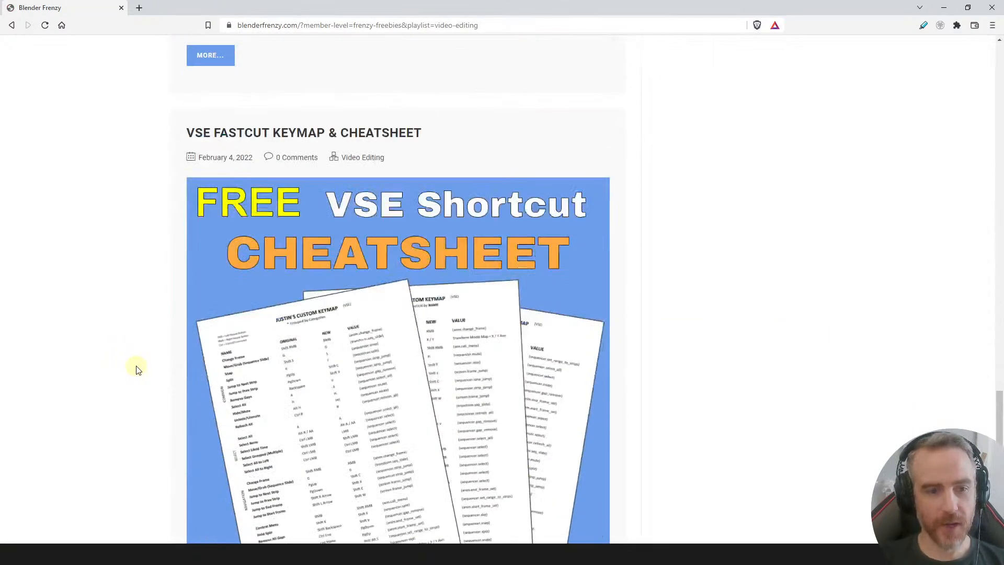
pyautogui.scroll(1, 136, 370)
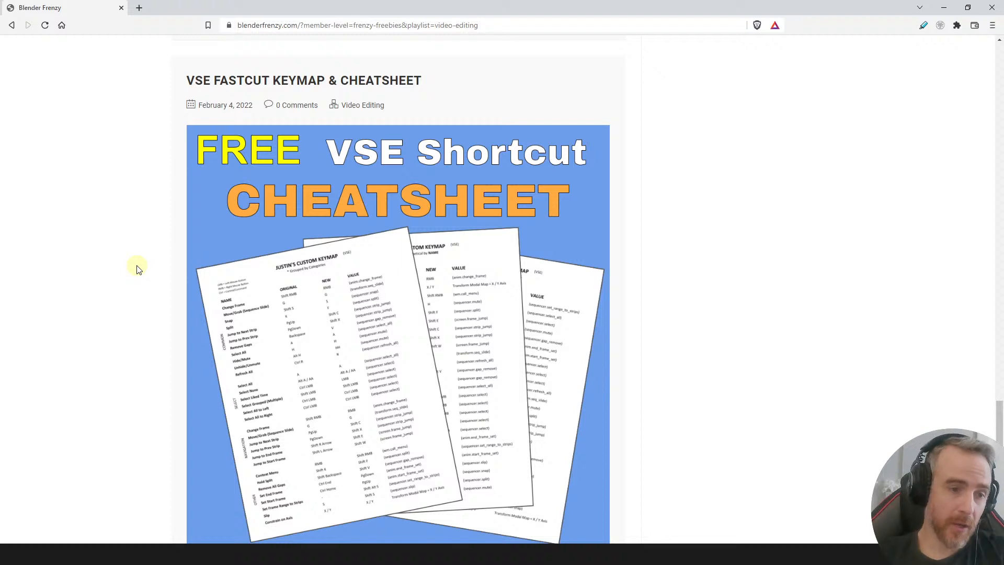
pyautogui.scroll(9, 138, 268)
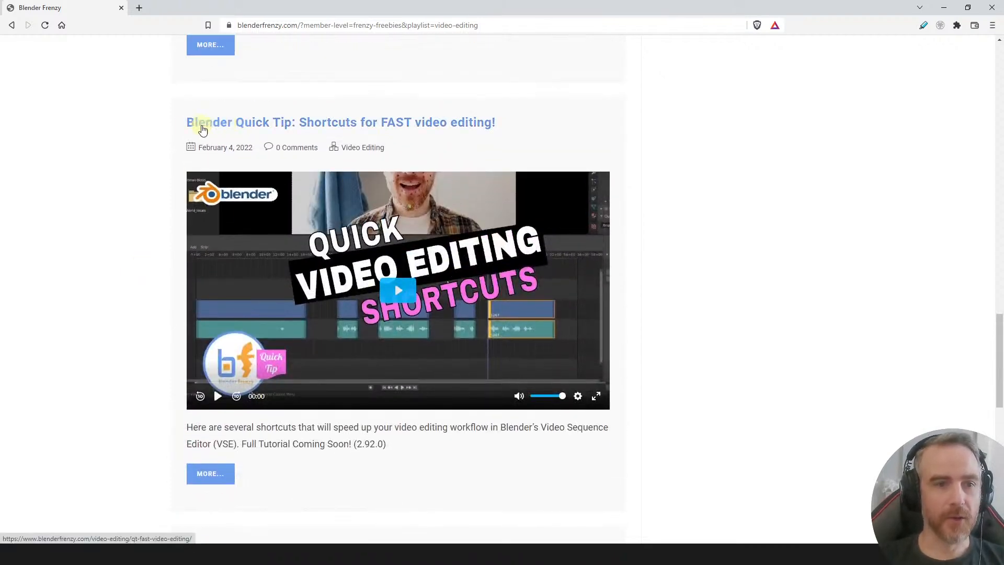
pyautogui.scroll(7, 397, 287)
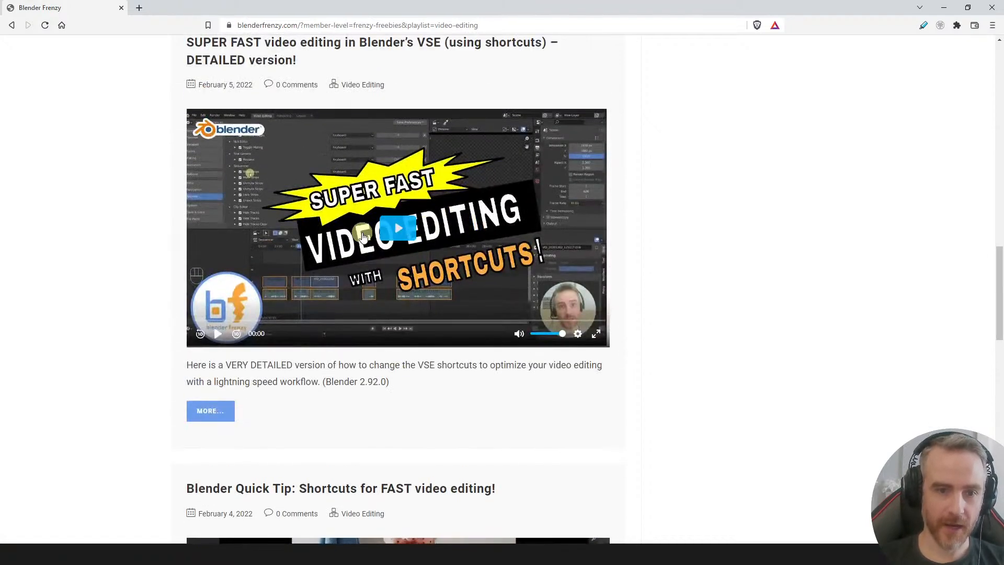
# - Look over the "SUPER FAST video editing in Blender's VSE" post on the website, and switch back to Blender
pyautogui.scroll(5, 451, 296)
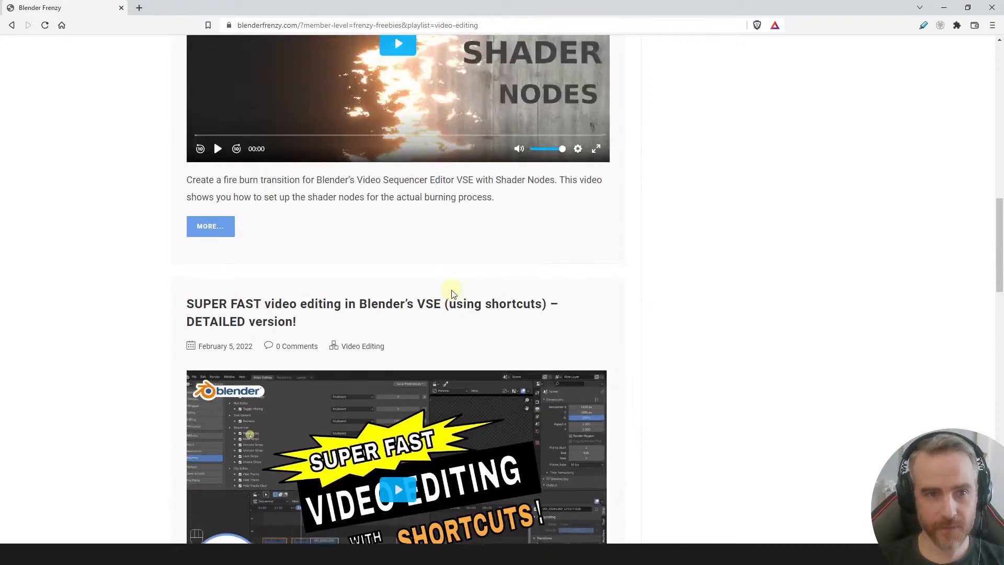
pyautogui.scroll(-5, 452, 299)
pyautogui.scroll(3, 456, 296)
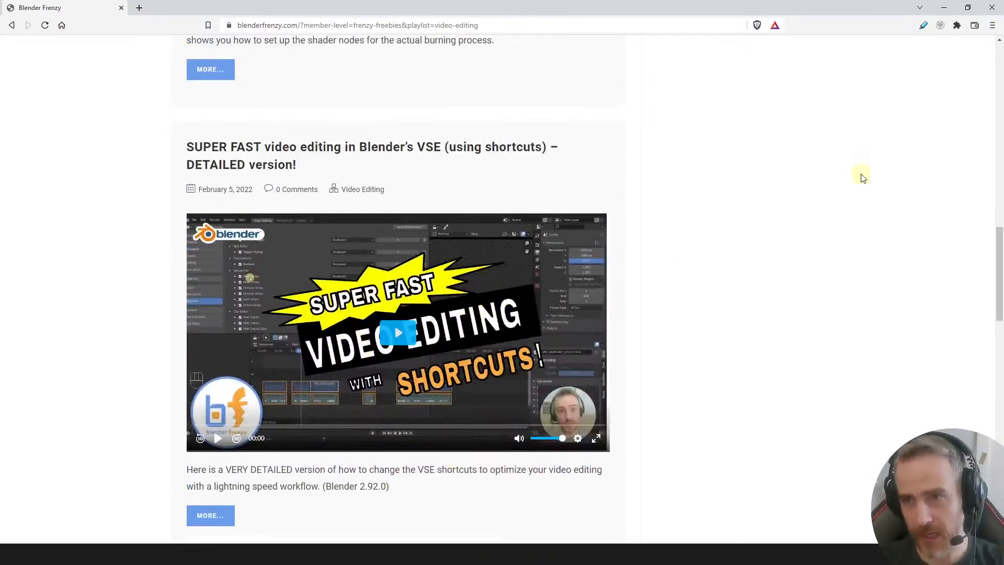
pyautogui.click(944, 8)
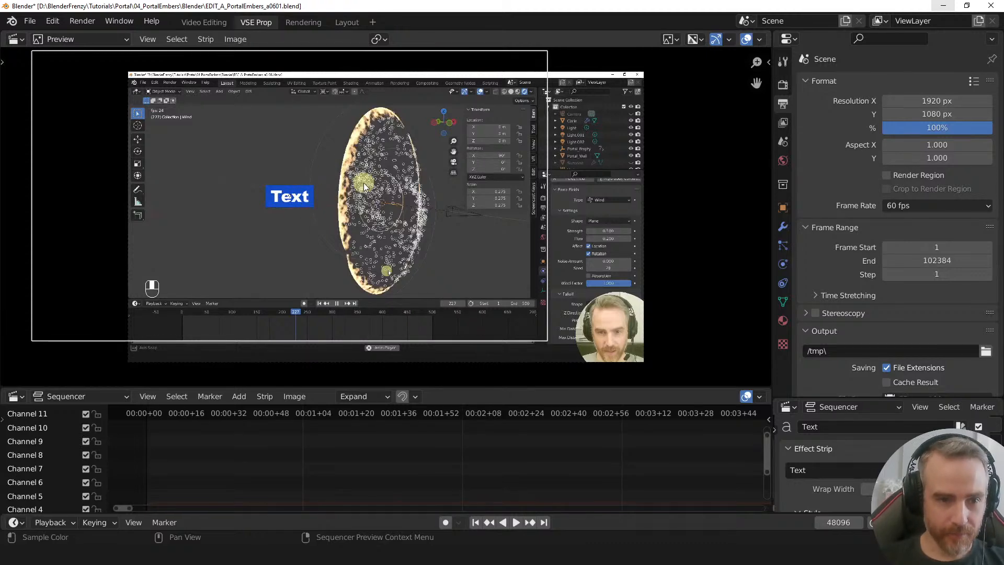
# - Move the text overlay toward the portal and scale it up about seven times in the preview
pyautogui.press('g')
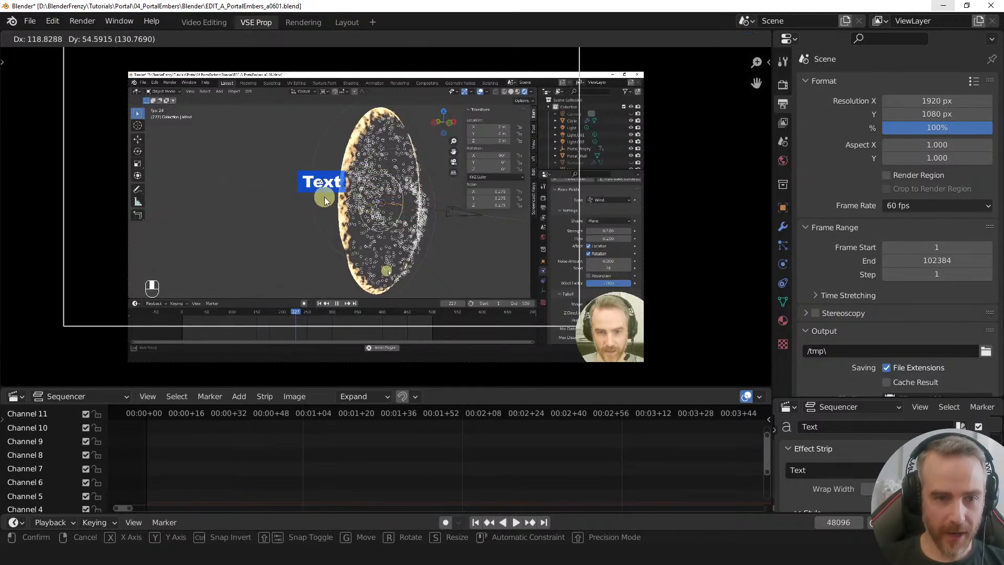
pyautogui.click(325, 199)
pyautogui.press('s')
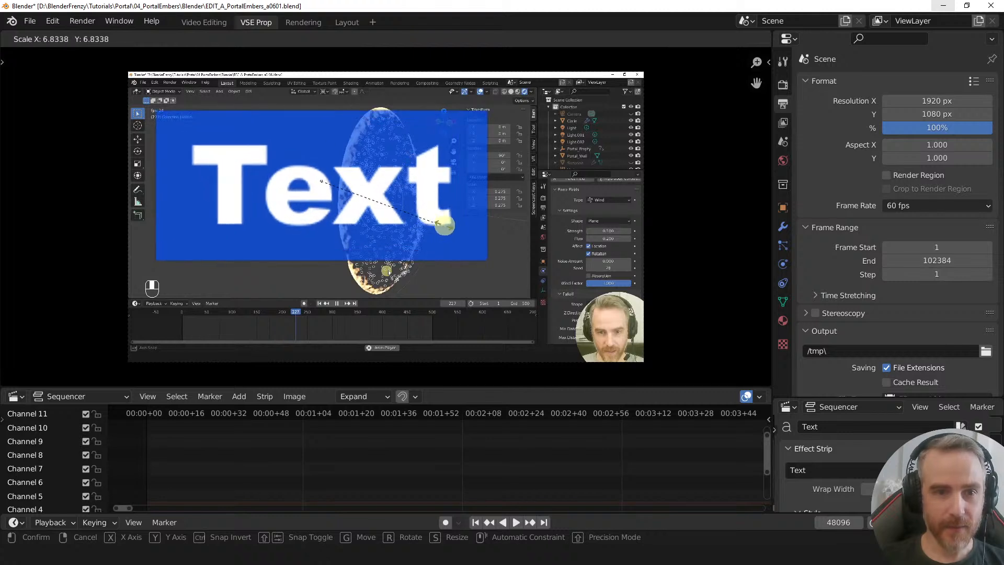
pyautogui.click(456, 230)
pyautogui.press('g')
pyautogui.click(367, 208)
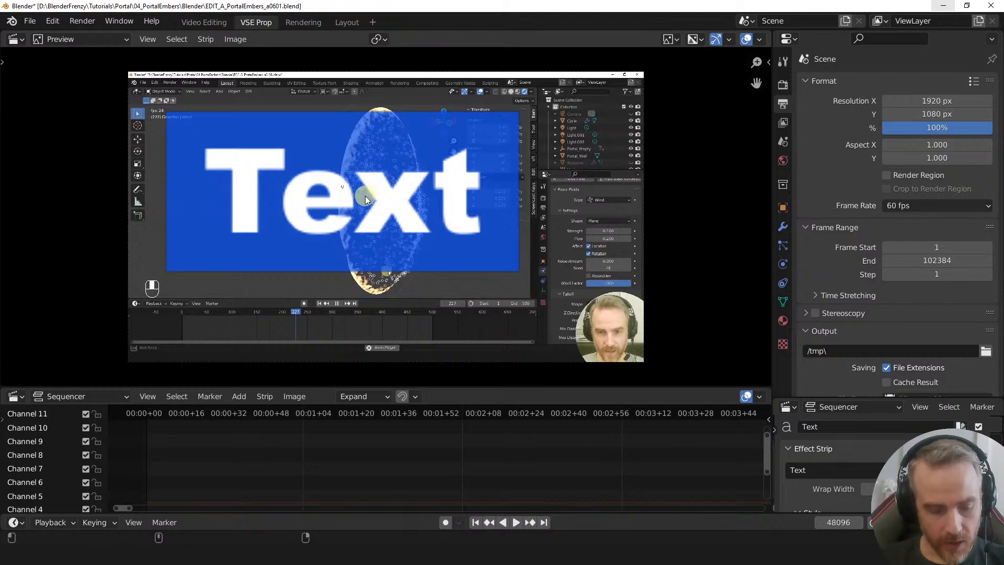
# - Reset the text overlay's scale and position to their defaults, and switch to the Video Editing workspace
pyautogui.rightClick(366, 202)
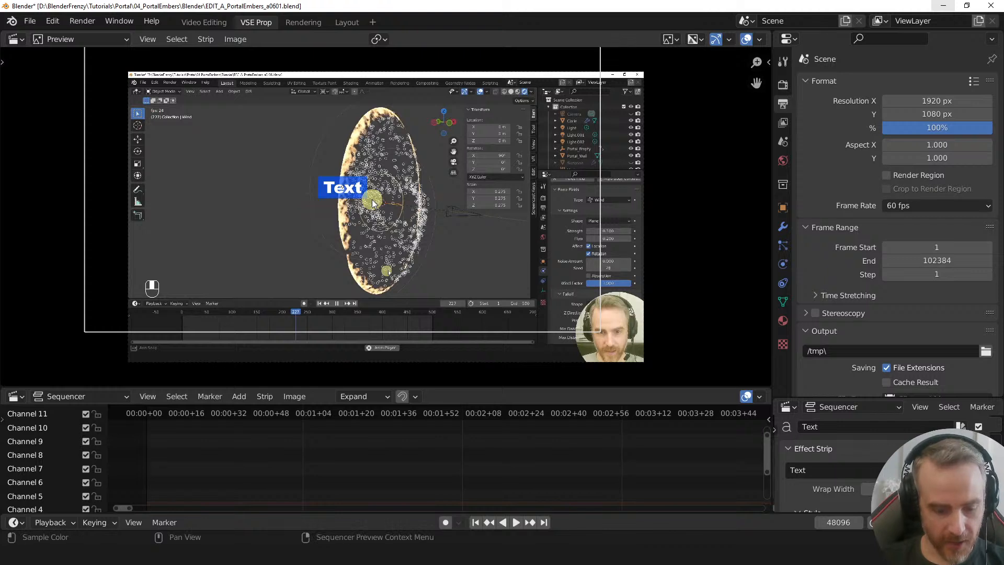
pyautogui.hotkey('alt', 'g')
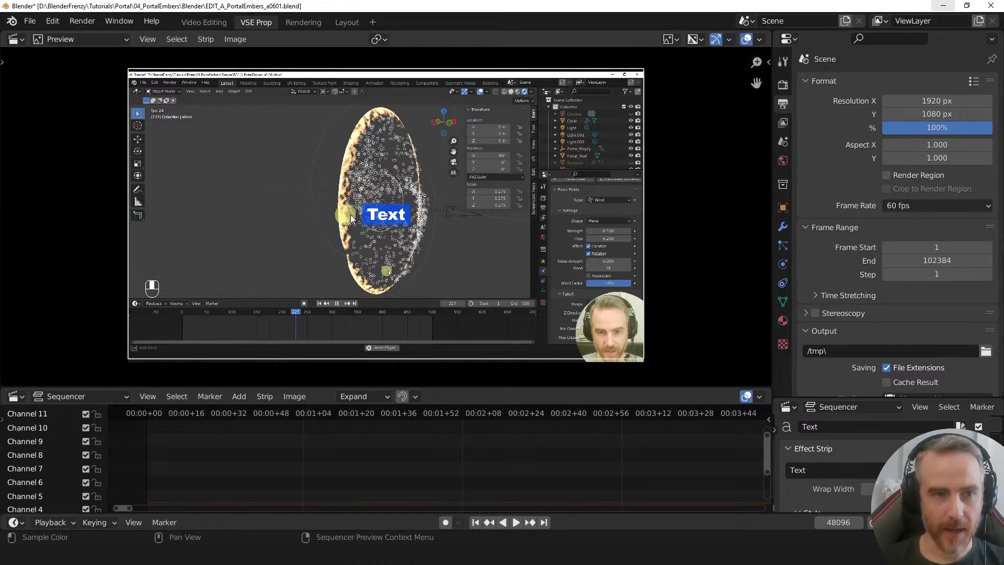
pyautogui.click(213, 23)
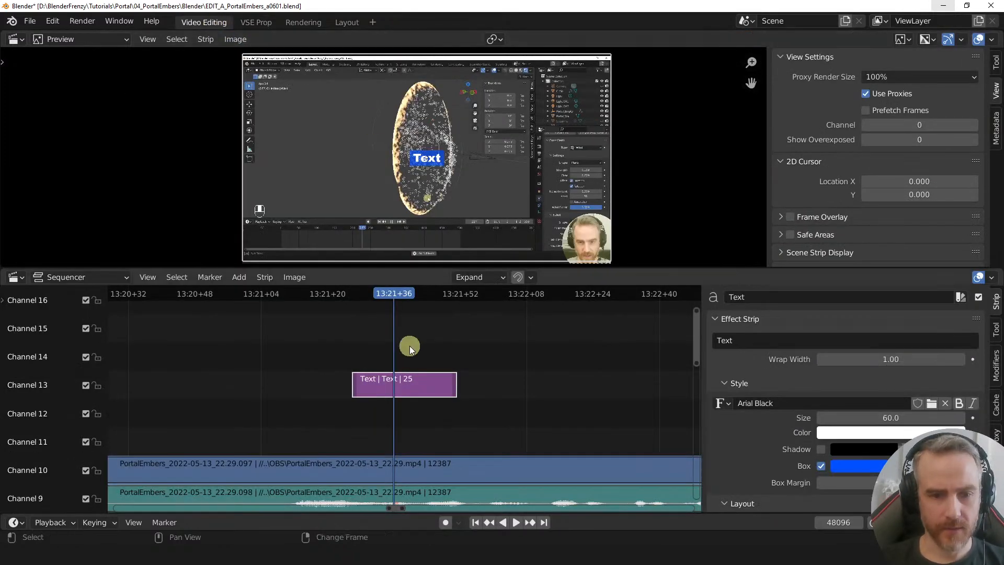
# - Try moving the text overlay in the preview to the dark area left of the portal, and undo the move
pyautogui.scroll(2, 439, 168)
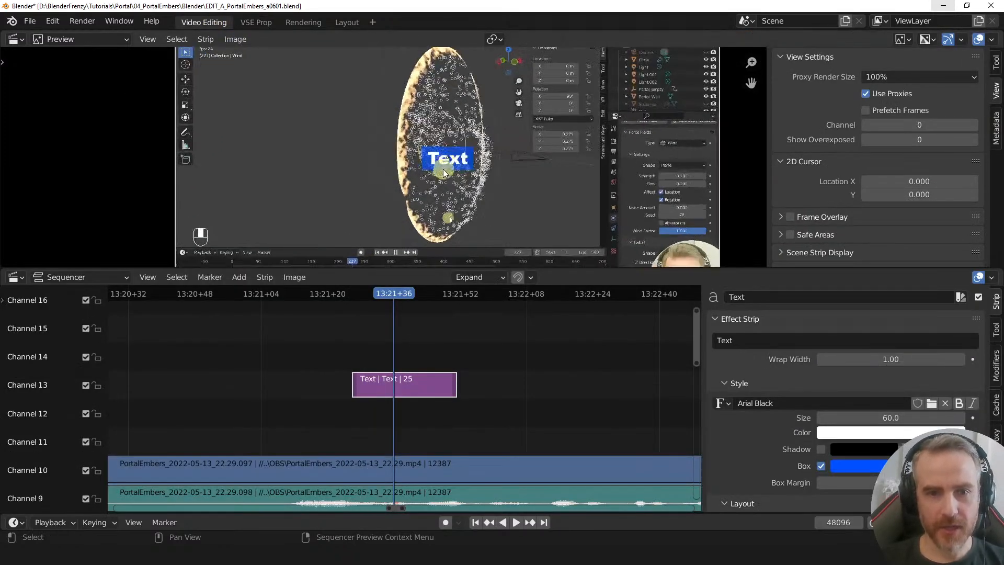
pyautogui.press('g')
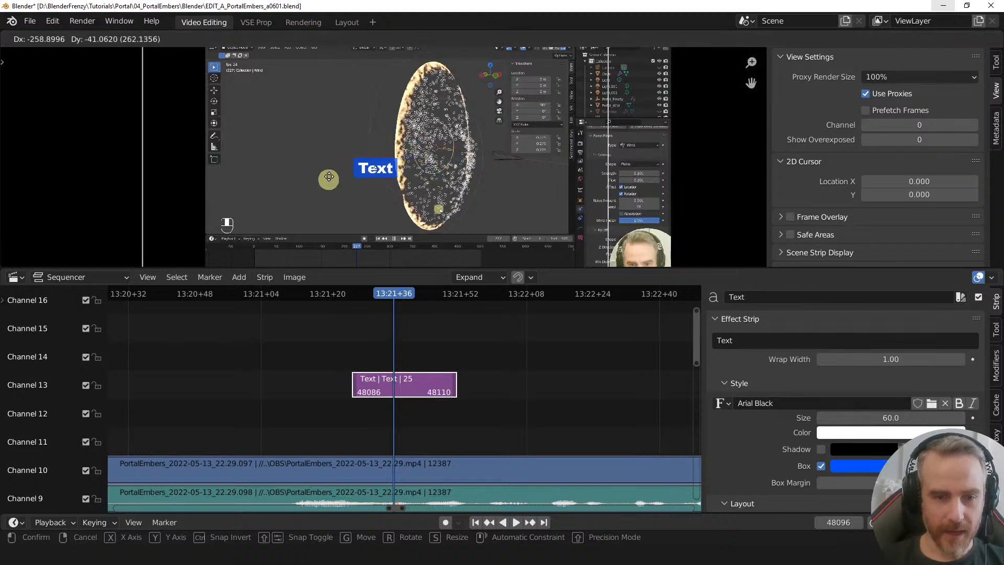
pyautogui.click(341, 189)
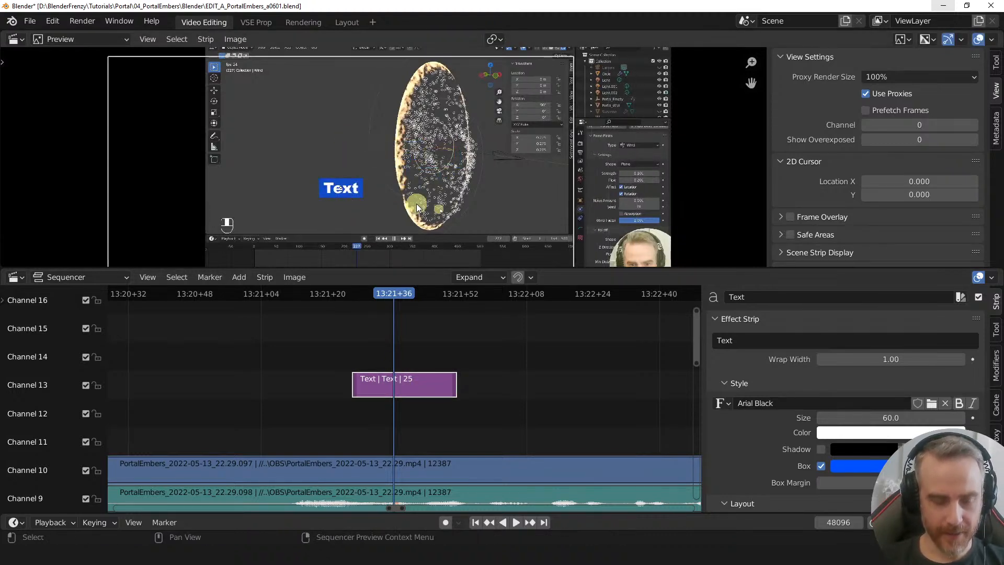
pyautogui.hotkey('ctrl', 'z')
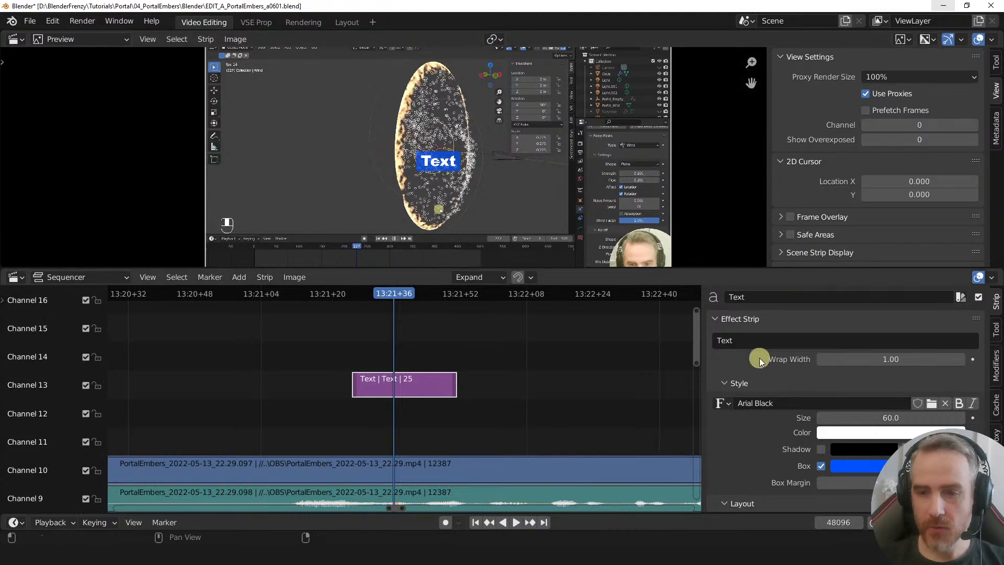
# - Set the text strip's font size to 713.6 and scale the overlay up slightly in the preview so it spans the frame
pyautogui.press('n')
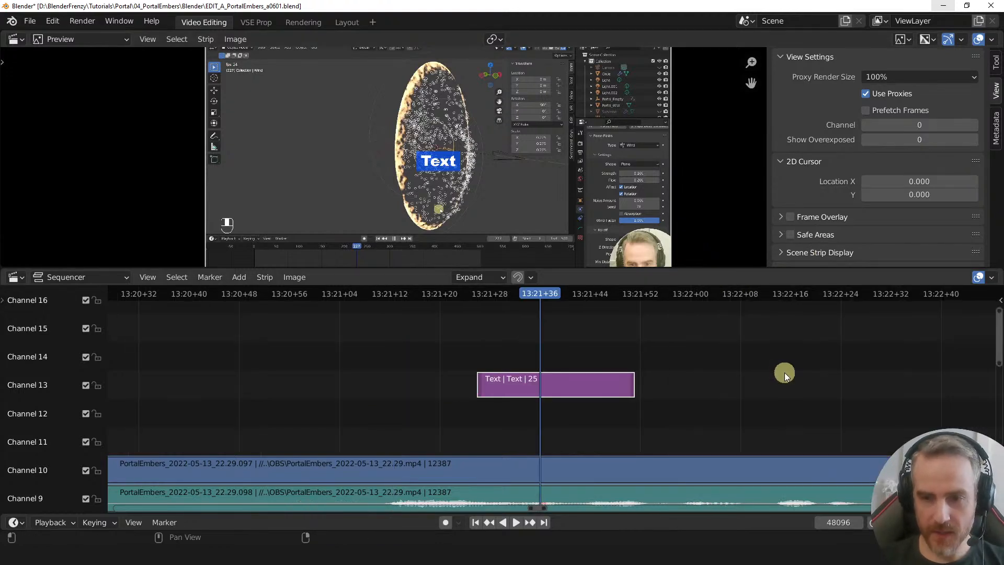
pyautogui.press('n')
pyautogui.press('n')
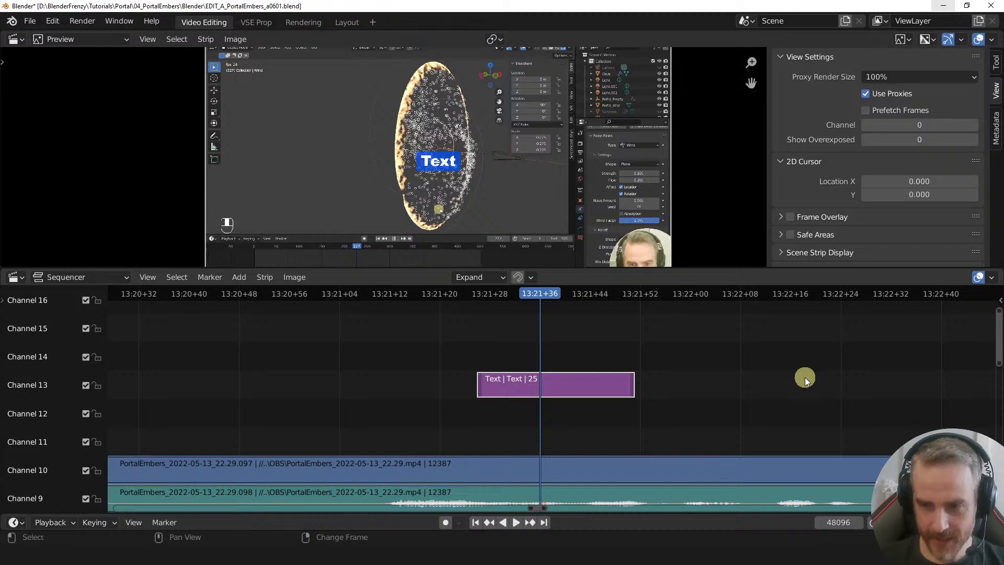
pyautogui.press('n')
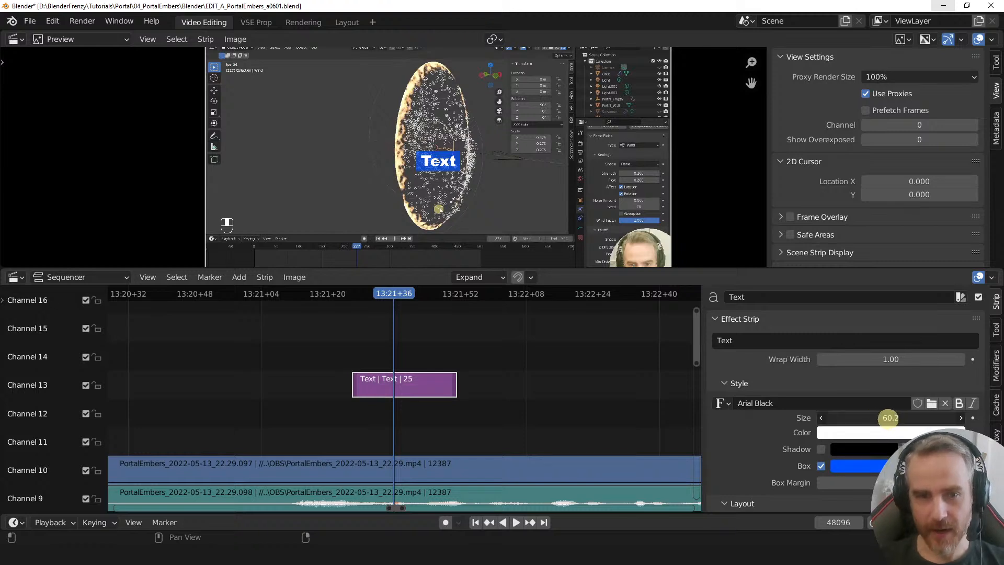
pyautogui.moveTo(886, 418); pyautogui.dragTo(992, 421)
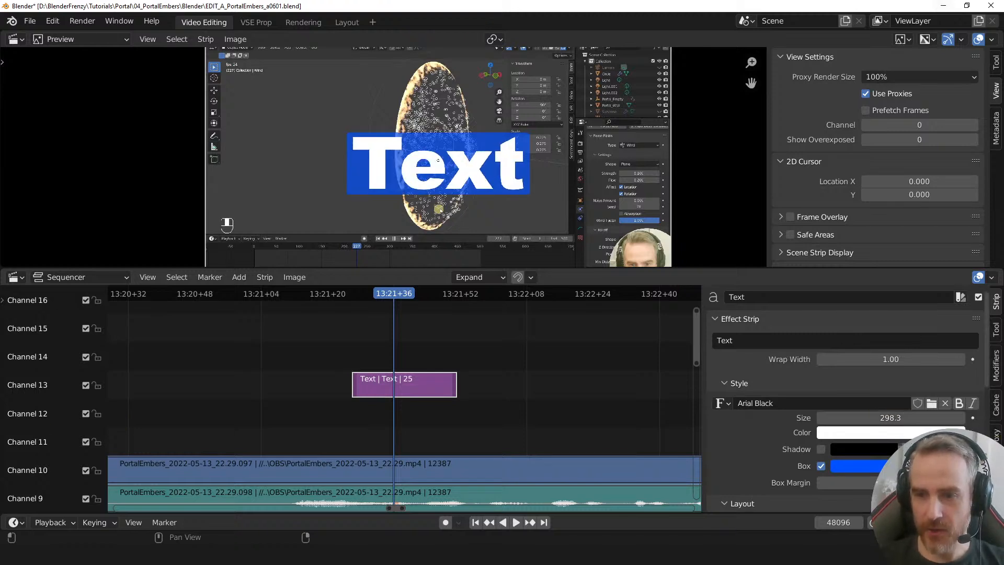
pyautogui.moveTo(874, 425); pyautogui.dragTo(613, 375)
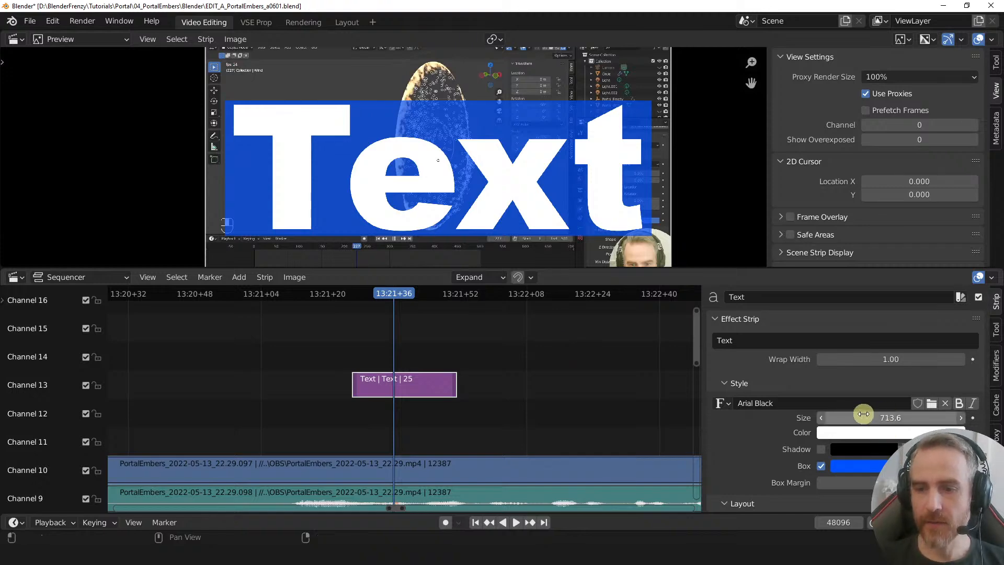
pyautogui.press('s')
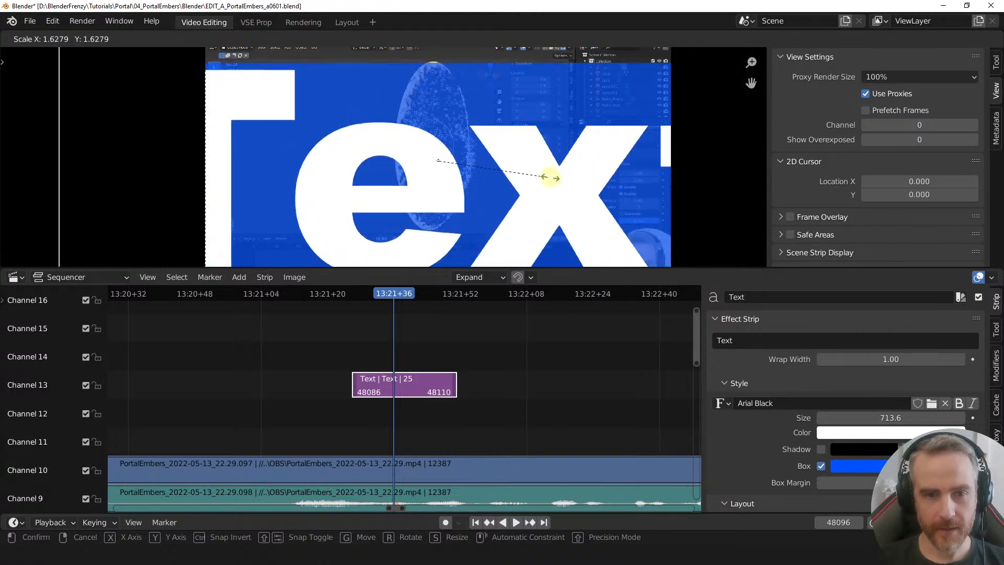
pyautogui.click(516, 175)
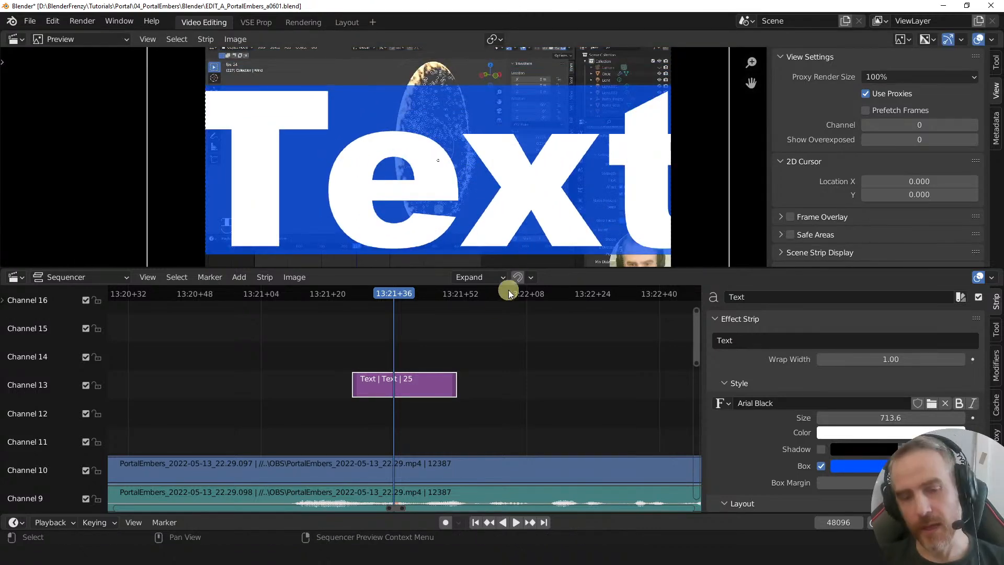
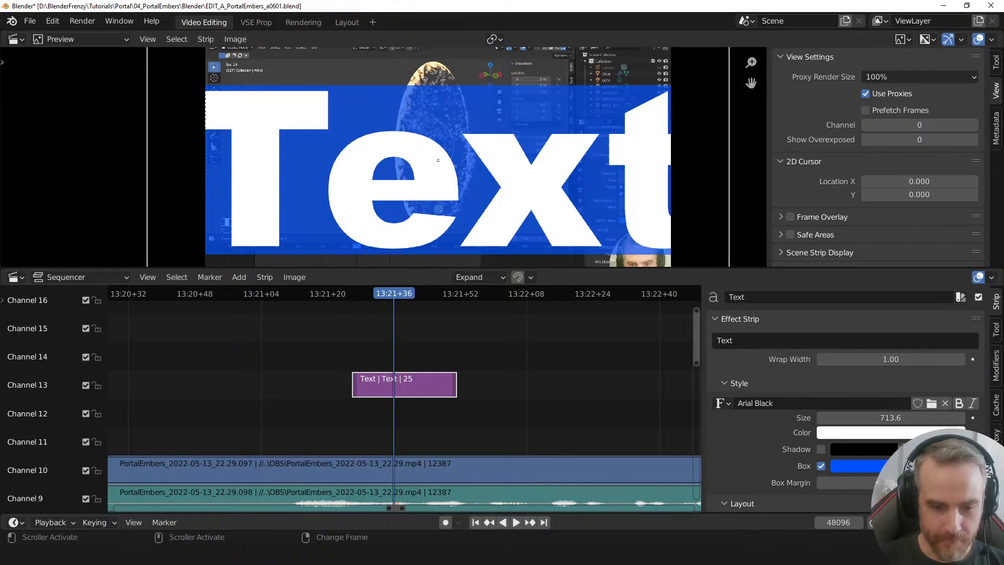
# - View the thumbnail image Promo_Part1_Thumb_YT_01.jpg in Photos and close it to return to Blender
pyautogui.moveTo(342, 554)
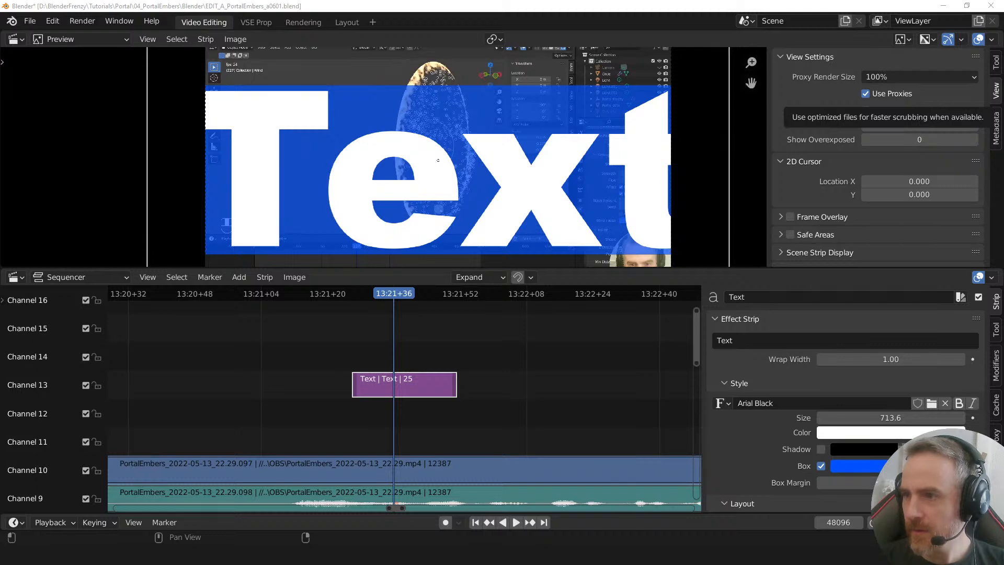
pyautogui.press('F12')
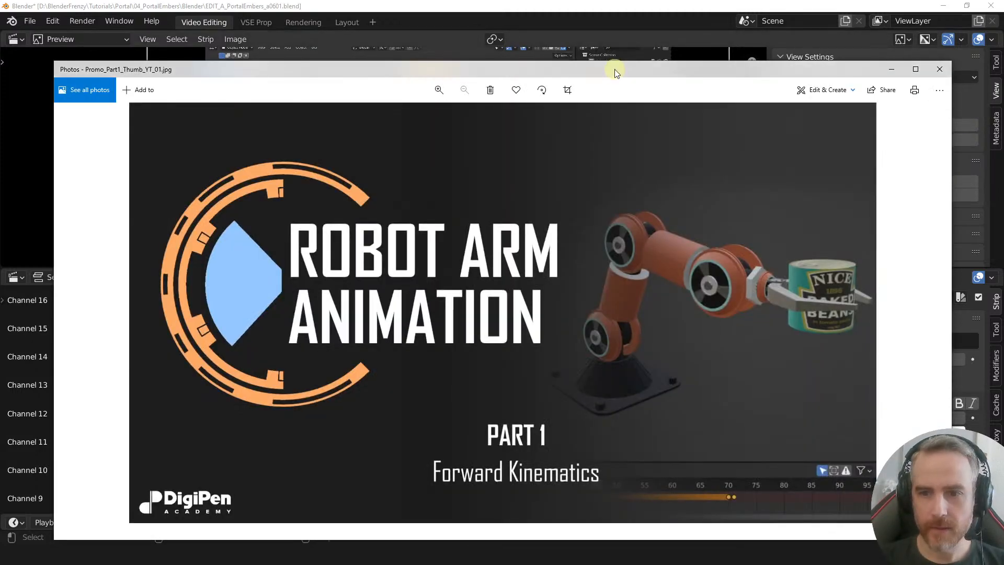
pyautogui.moveTo(614, 69); pyautogui.dragTo(574, 49)
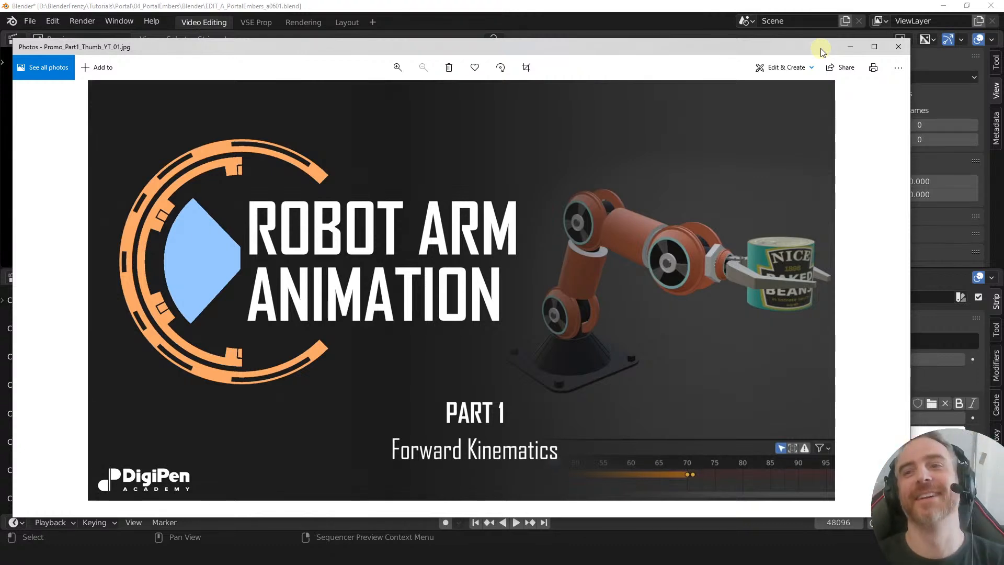
pyautogui.click(894, 46)
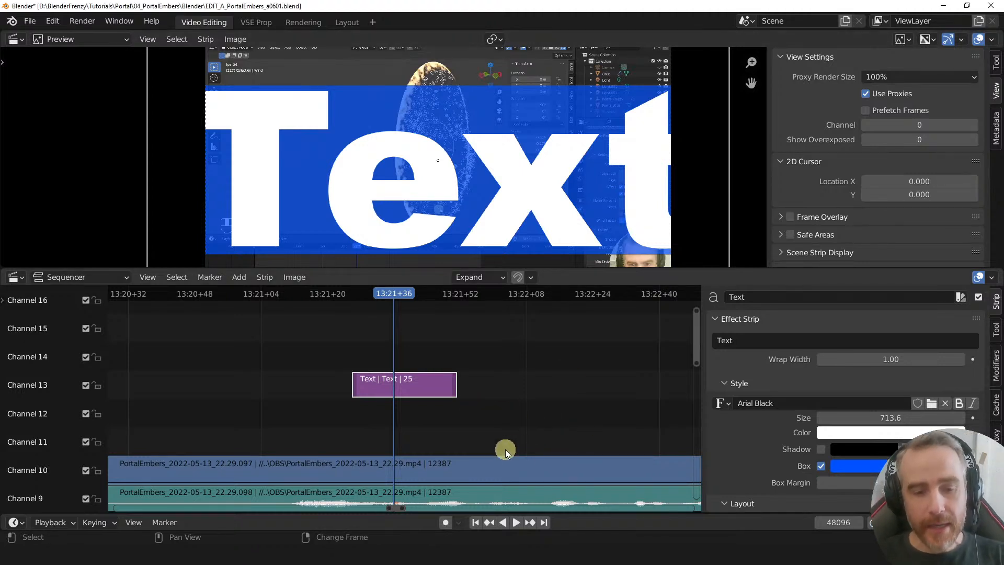
# - Duplicate the long PortalEmbers video strip before the playhead on Channel 10, placing the copy on Channel 17
pyautogui.keyDown('ctrl'); pyautogui.moveTo(505, 450); pyautogui.dragTo(337, 427, button='middle'); pyautogui.keyUp('ctrl')
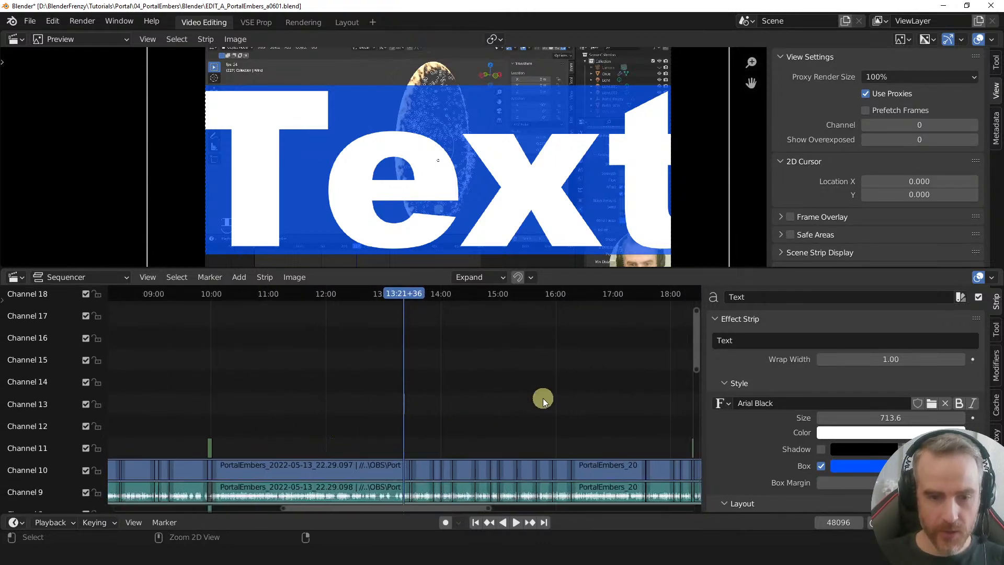
pyautogui.press('Home')
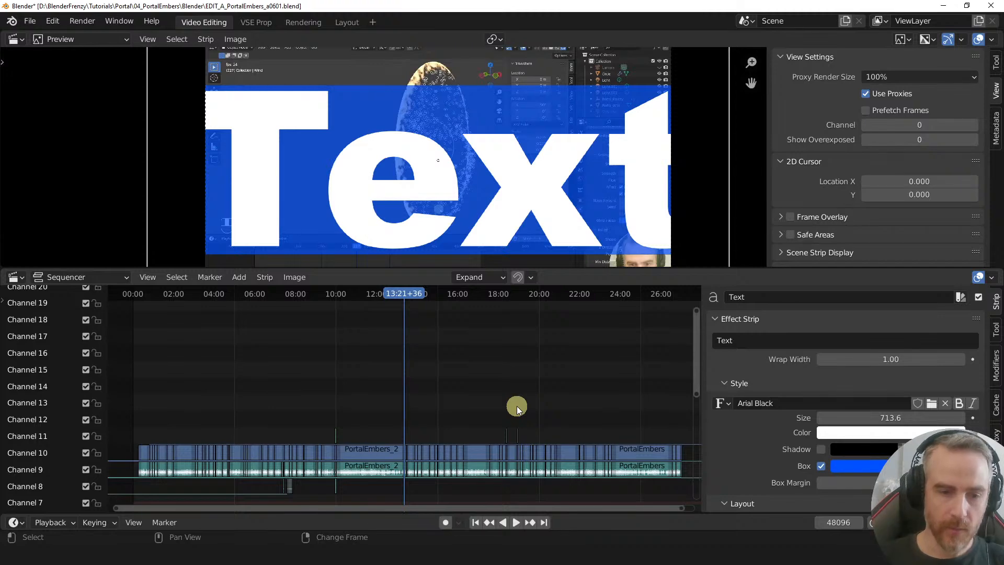
pyautogui.click(370, 456)
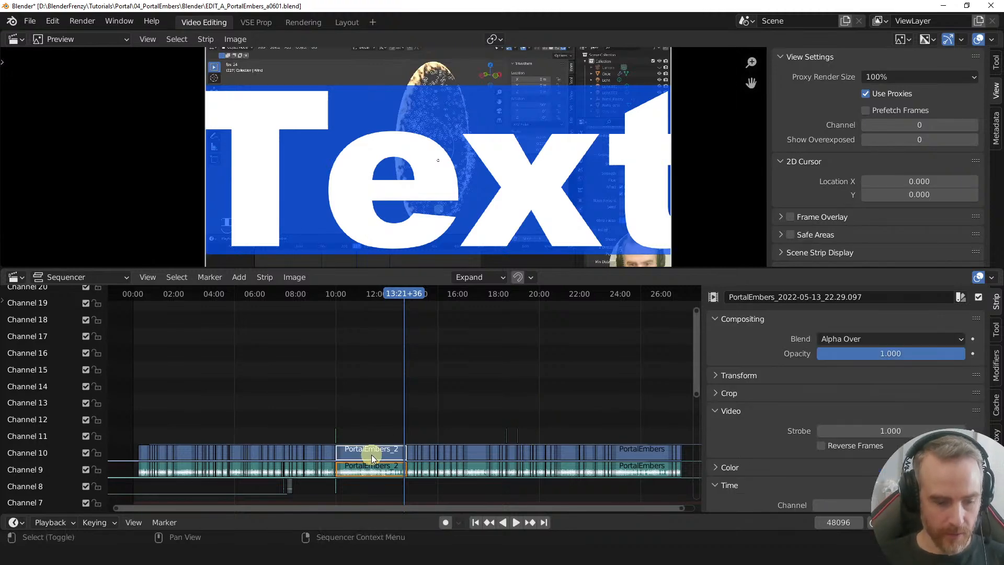
pyautogui.hotkey('shift', 'd')
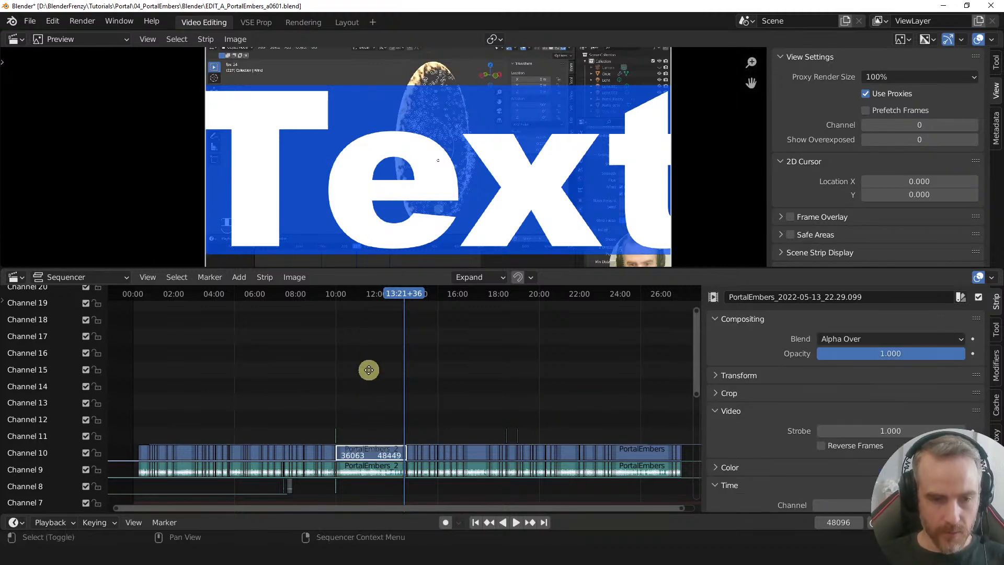
pyautogui.click(375, 333)
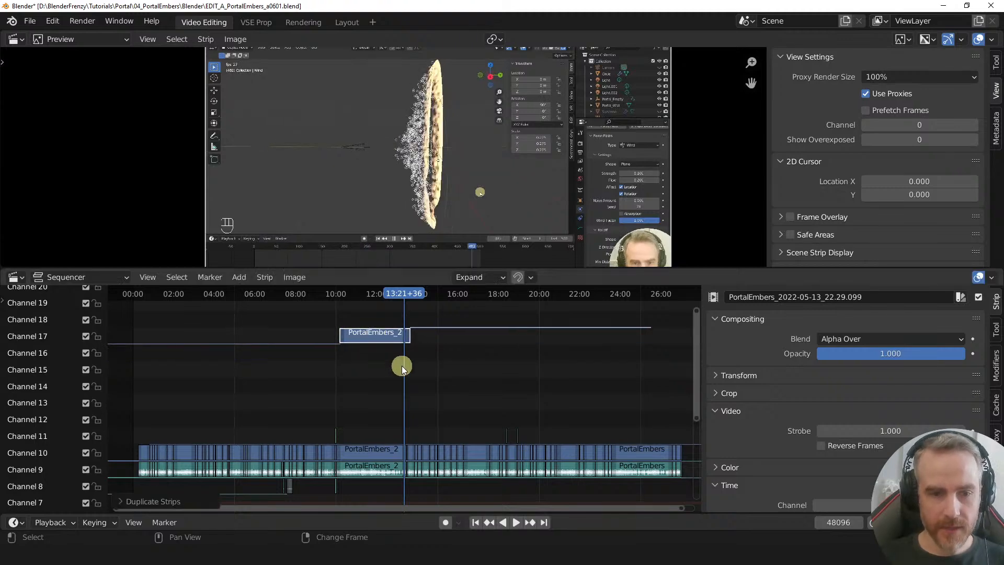
# - Split the duplicated PortalEmbers strip at 11:58+25 and slide its second part about one minute forward on Channel 17
pyautogui.scroll(3, 471, 408)
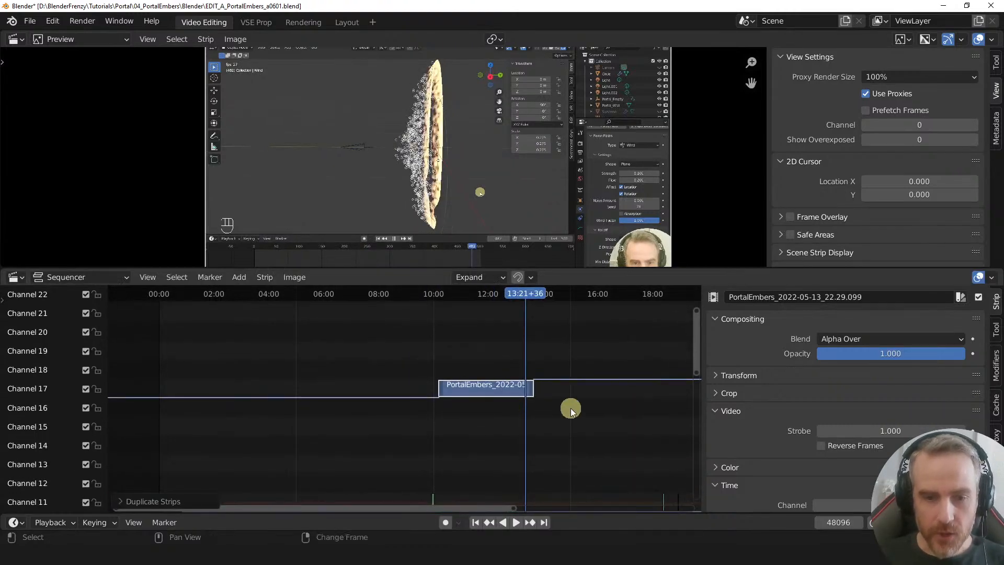
pyautogui.rightClick(487, 356)
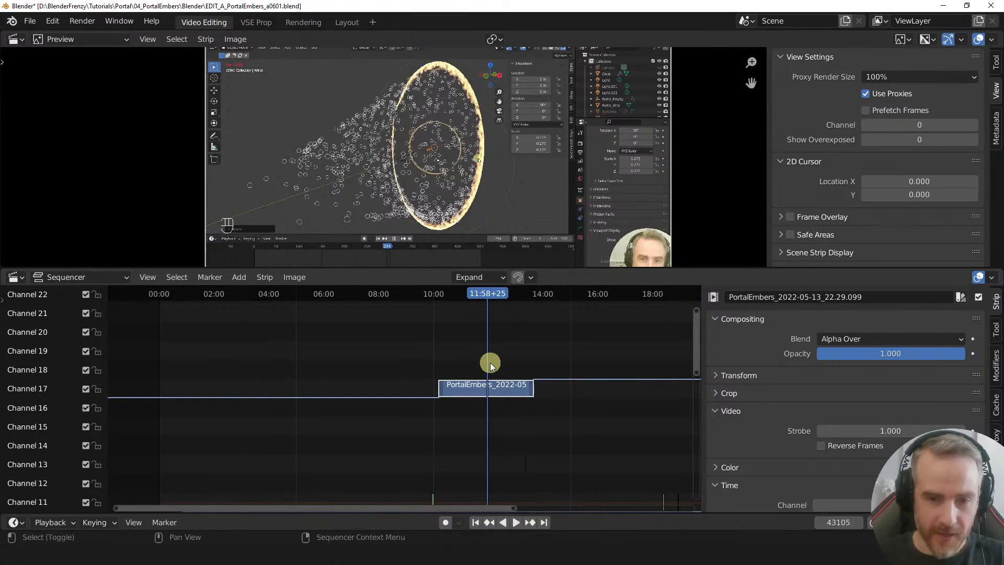
pyautogui.press('k')
pyautogui.scroll(9, 484, 362)
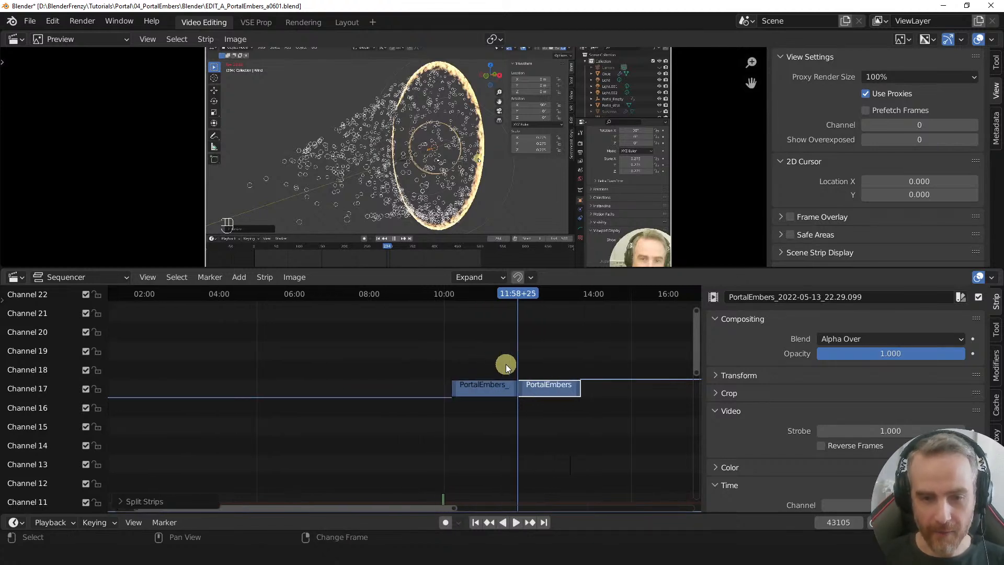
pyautogui.keyDown('shift'); pyautogui.moveTo(551, 355); pyautogui.dragTo(384, 340, button='middle'); pyautogui.keyUp('shift')
pyautogui.scroll(4, 399, 351)
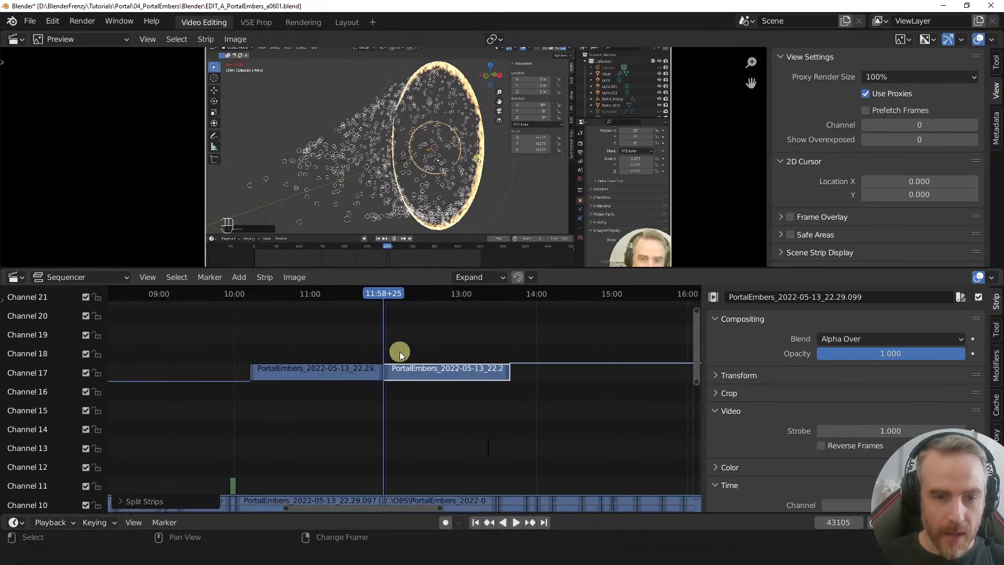
pyautogui.moveTo(417, 371); pyautogui.dragTo(502, 371)
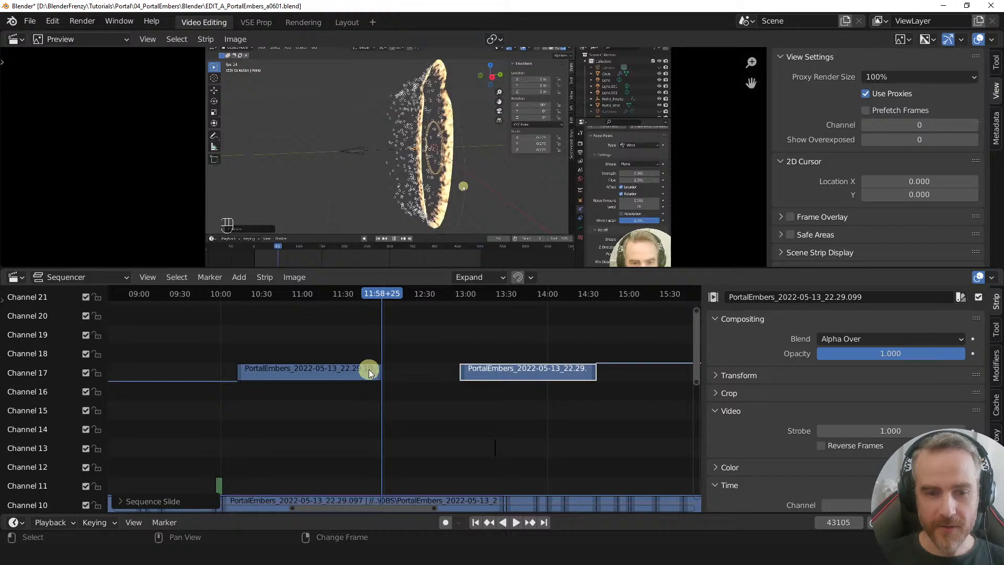
# - Extend the end of the first PortalEmbers part on Channel 17 past the playhead to about 12:31
pyautogui.scroll(3, 379, 371)
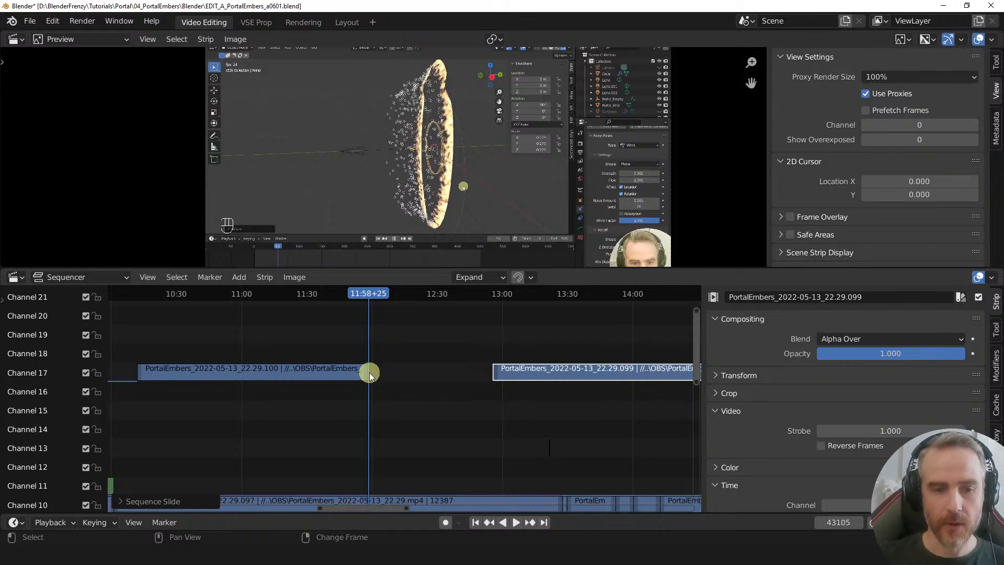
pyautogui.moveTo(366, 372); pyautogui.dragTo(467, 373)
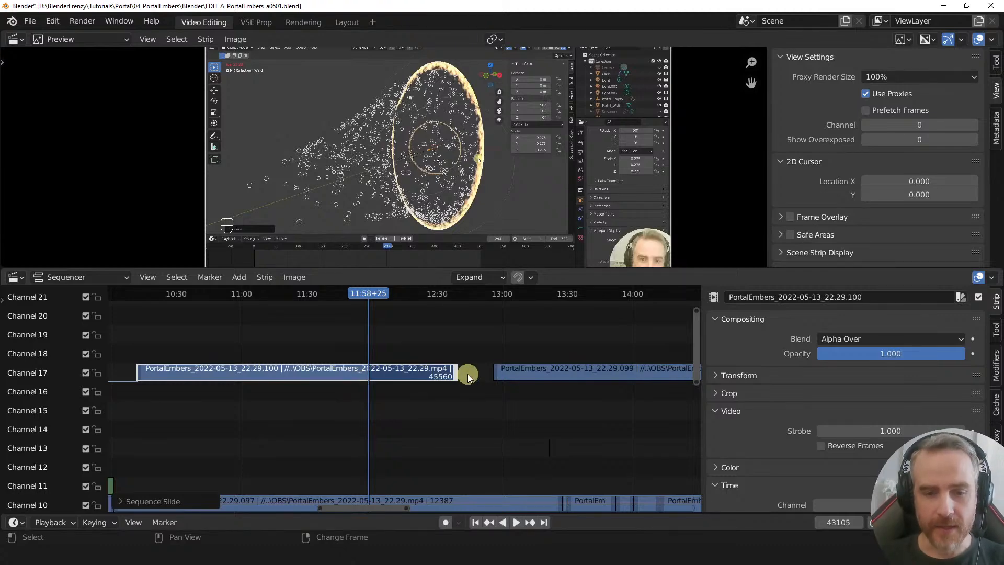
pyautogui.press('g')
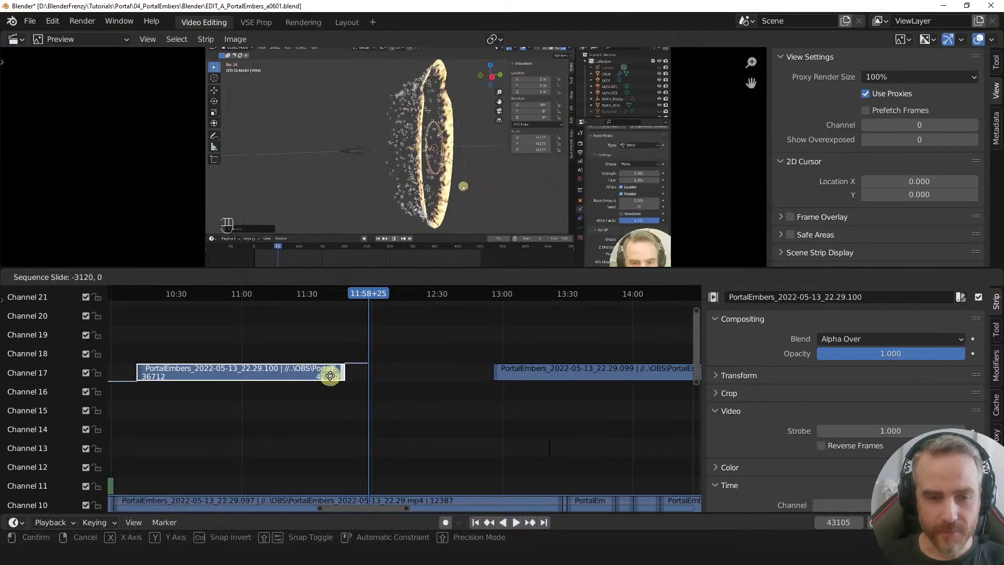
pyautogui.click(413, 377)
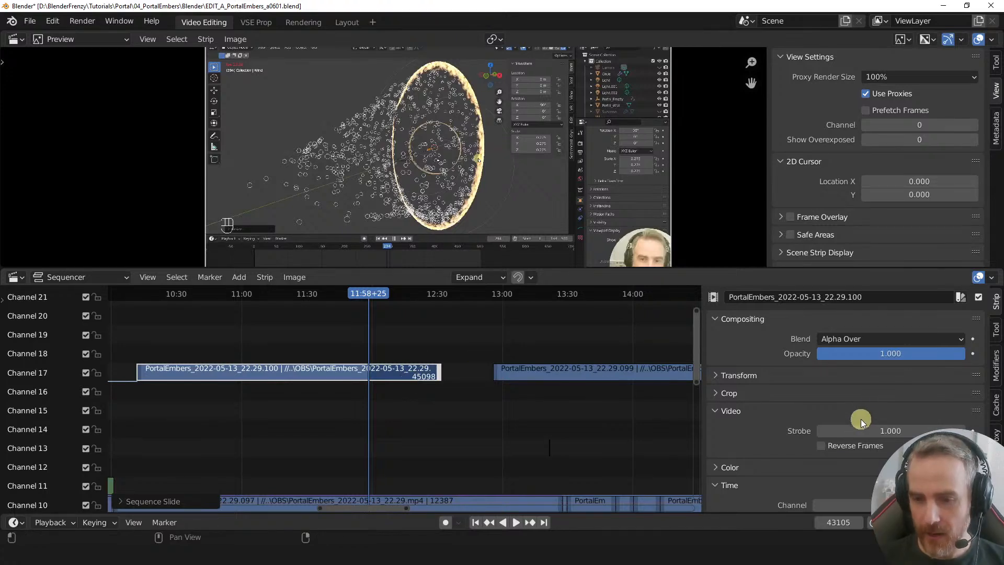
# - Set the extended strip's Hold Offset End to 00:13:28:40 and stretch its end to about 12:46
pyautogui.scroll(-6, 841, 427)
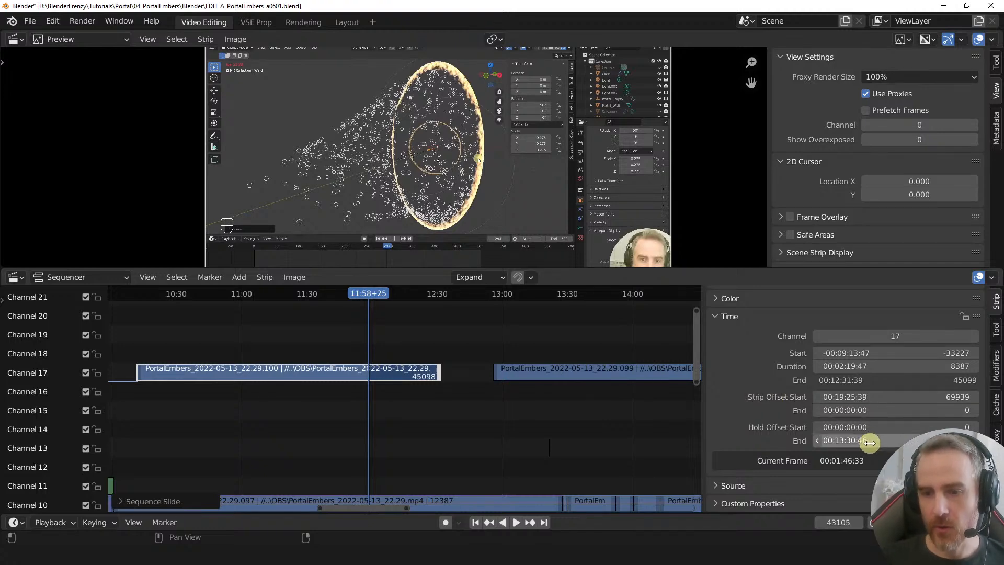
pyautogui.moveTo(918, 437); pyautogui.dragTo(886, 430)
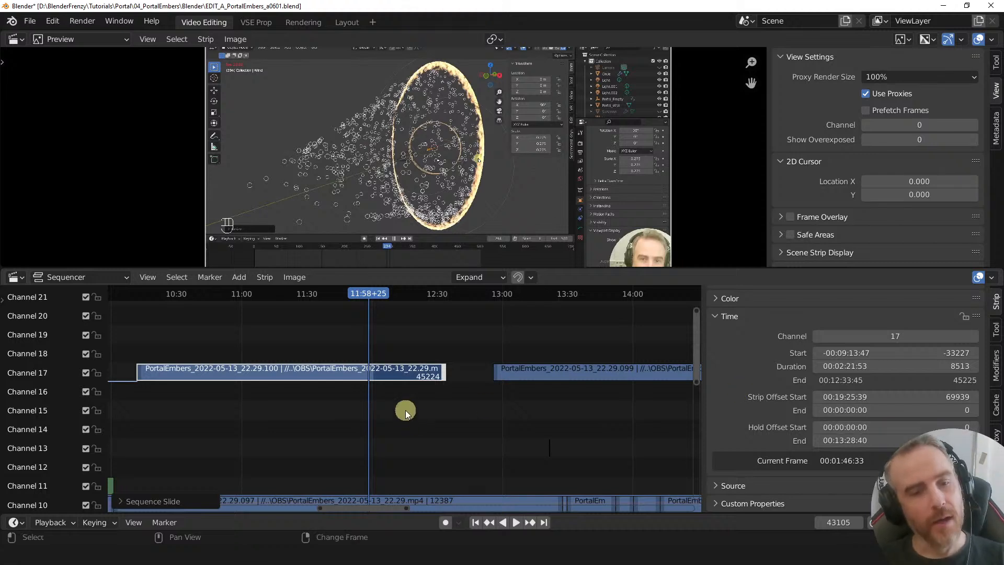
pyautogui.moveTo(444, 370); pyautogui.dragTo(402, 374)
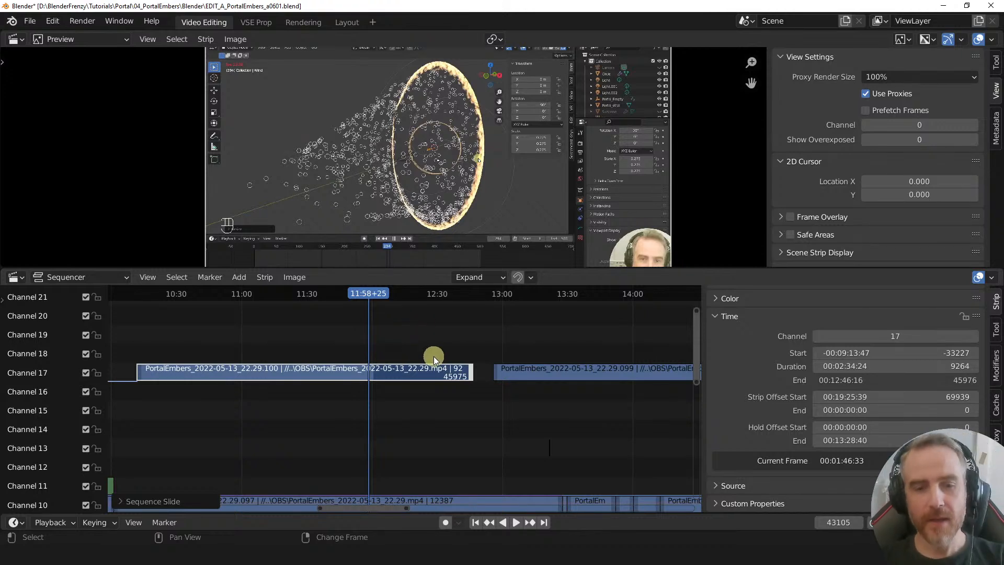
# - Delete both PortalEmbers strip parts from Channel 17
pyautogui.click(565, 412)
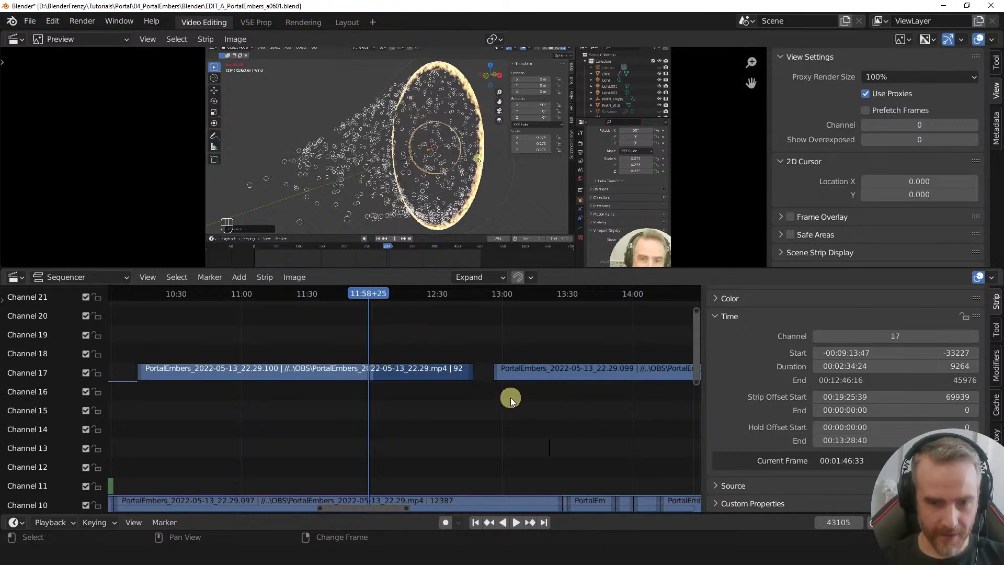
pyautogui.moveTo(557, 403); pyautogui.dragTo(558, 402)
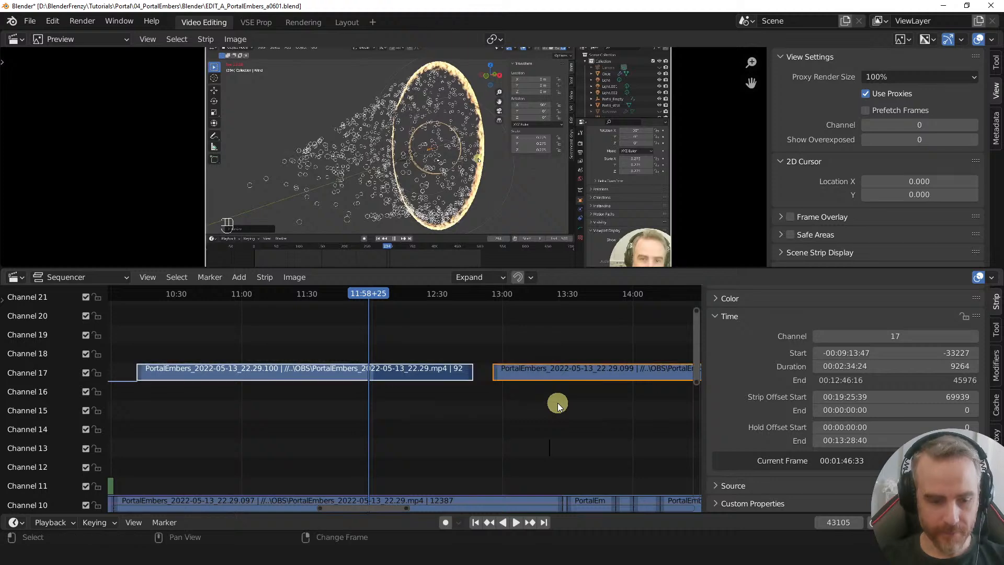
pyautogui.press('Delete')
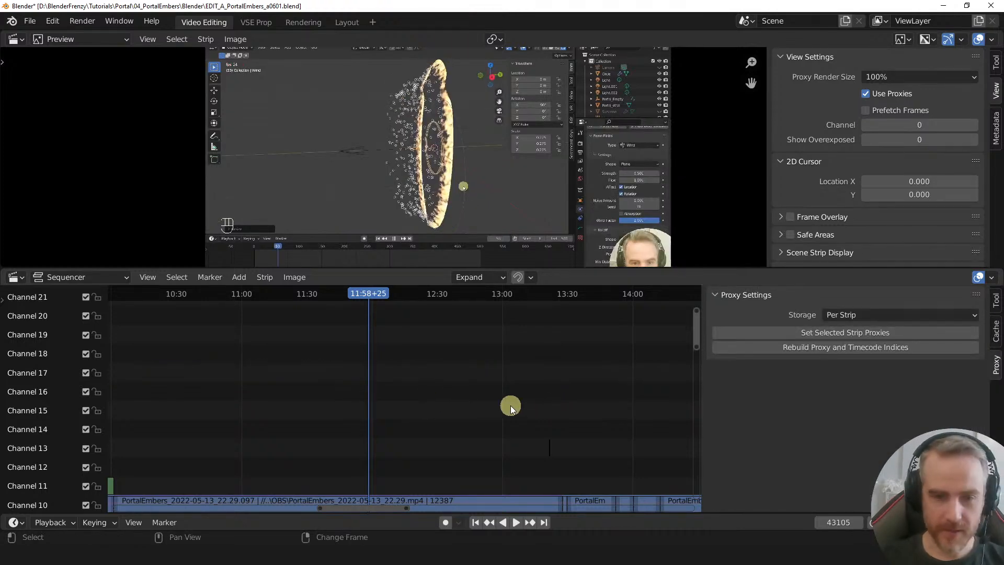
pyautogui.keyDown('ctrl'); pyautogui.moveTo(515, 403); pyautogui.dragTo(434, 387, button='middle'); pyautogui.keyUp('ctrl')
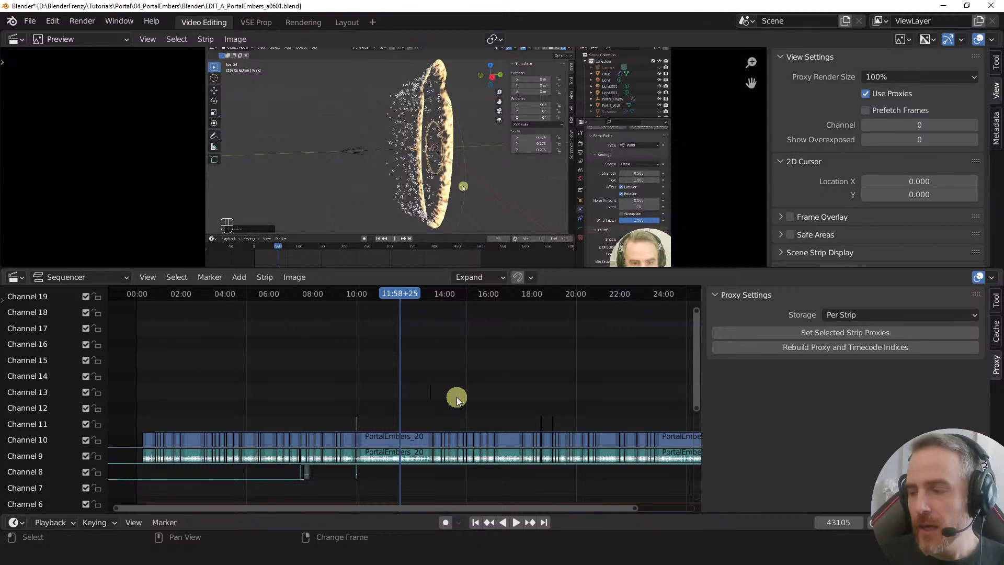
# - Search the add-ons in Preferences for "power", view the Power Sequencer add-on's details, and close Preferences
pyautogui.click(50, 22)
pyautogui.click(92, 225)
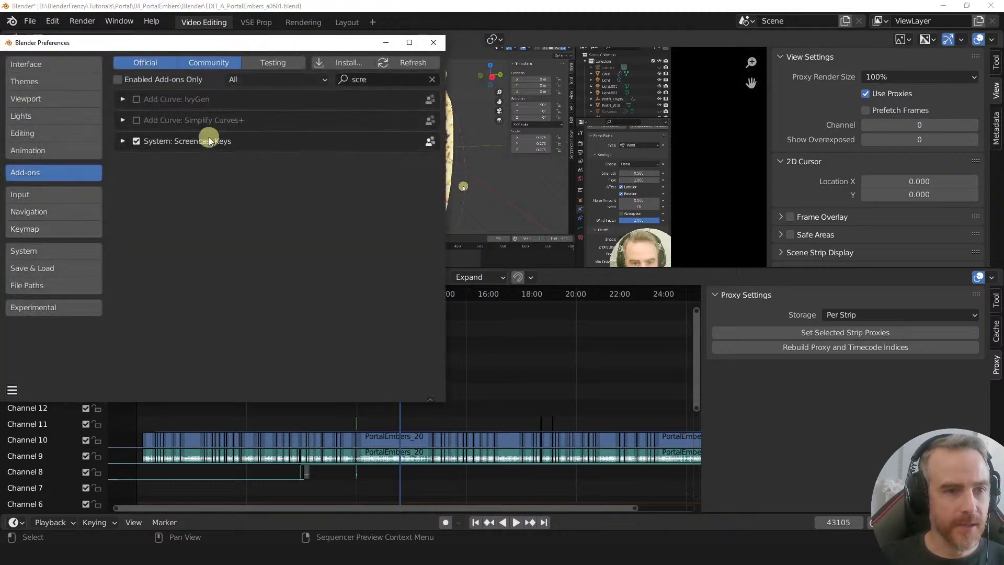
pyautogui.click(347, 80)
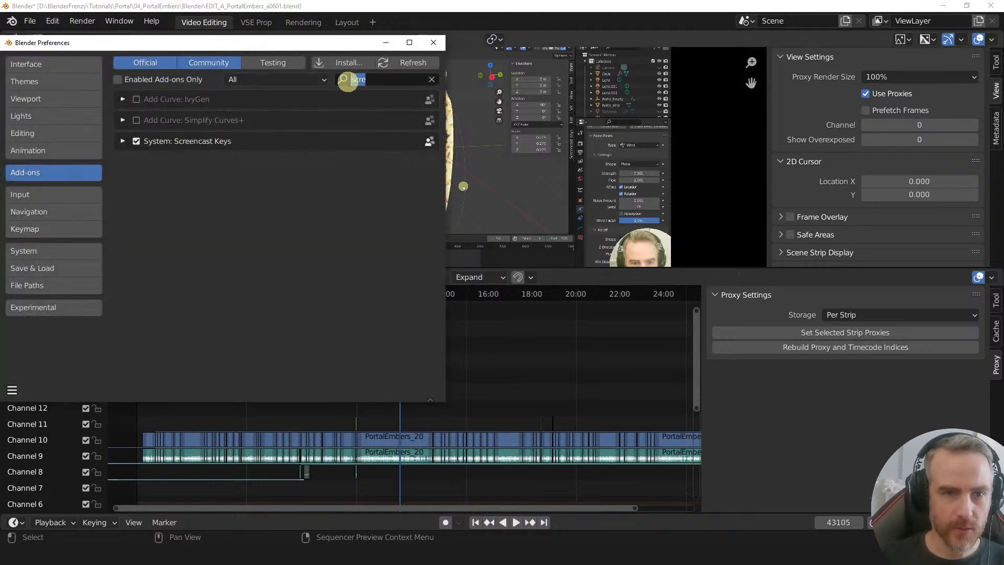
pyautogui.write('power')
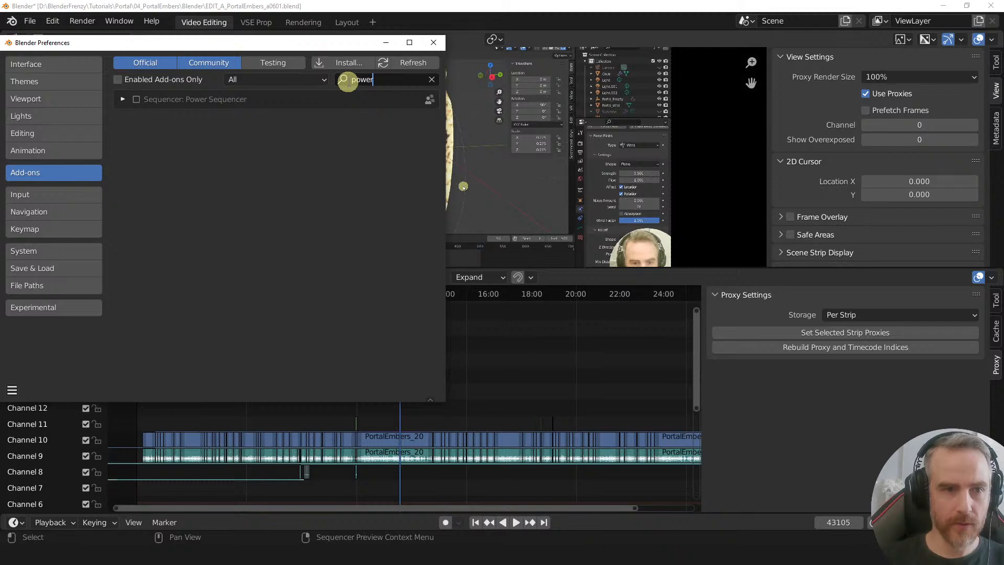
pyautogui.press('Return')
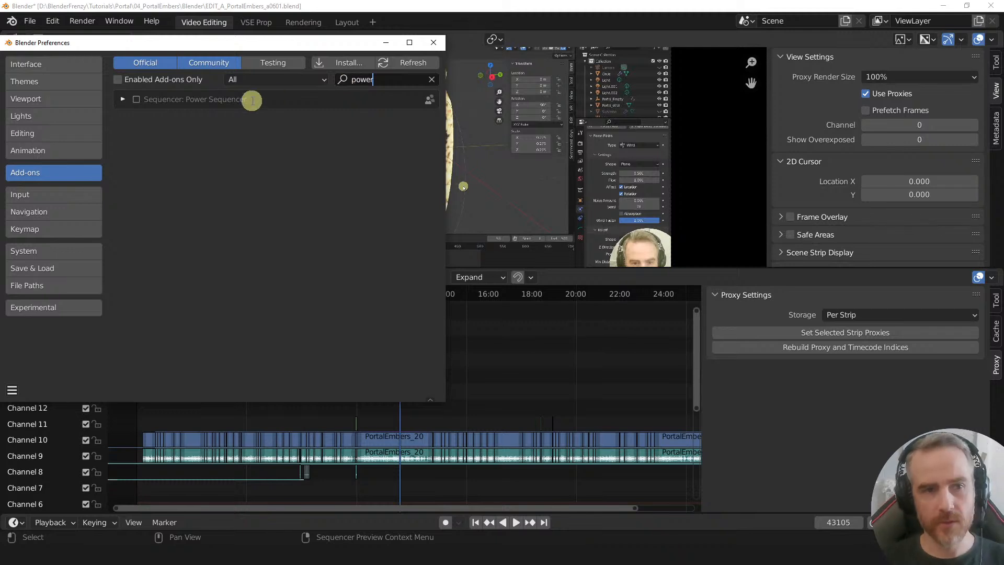
pyautogui.click(121, 99)
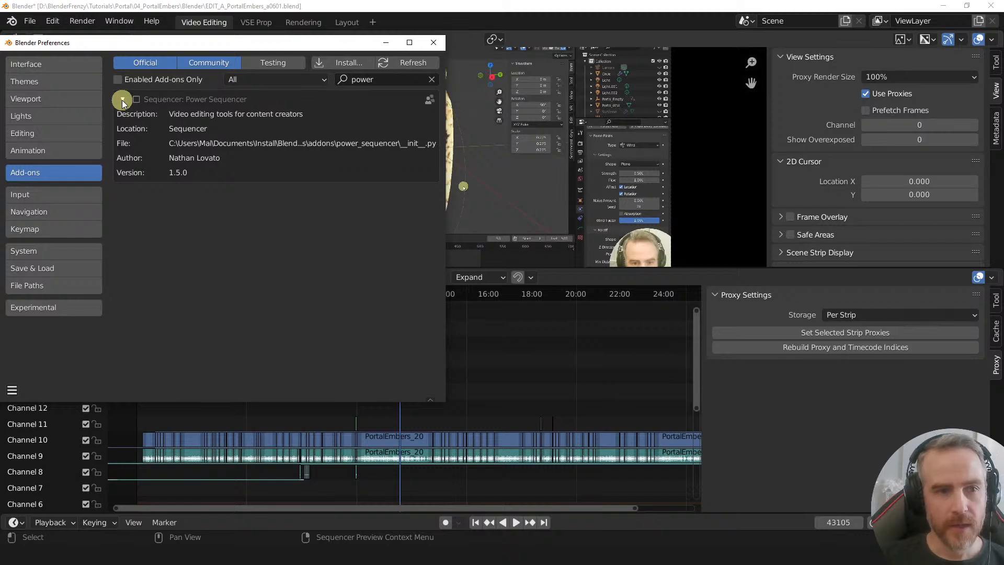
pyautogui.click(121, 100)
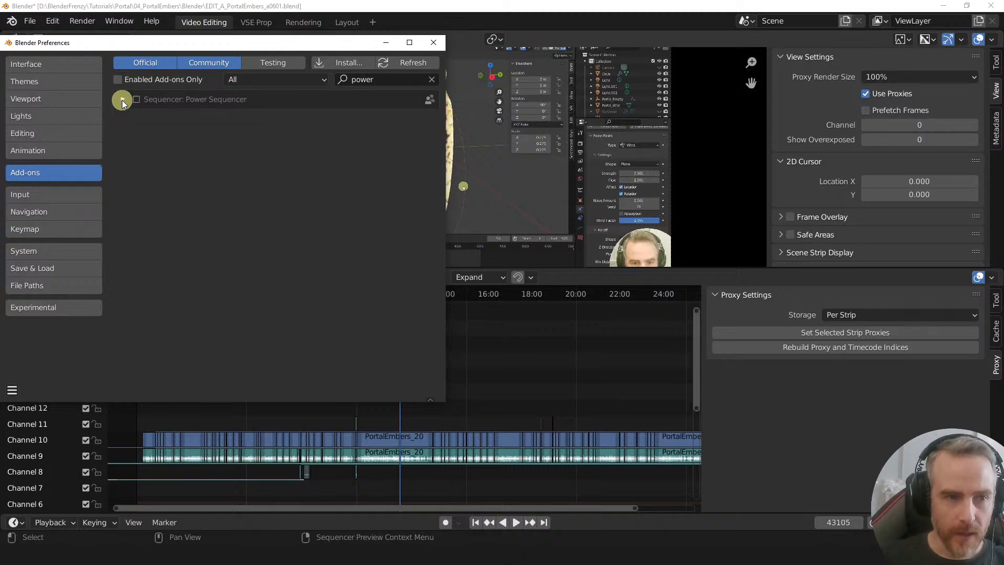
pyautogui.click(427, 42)
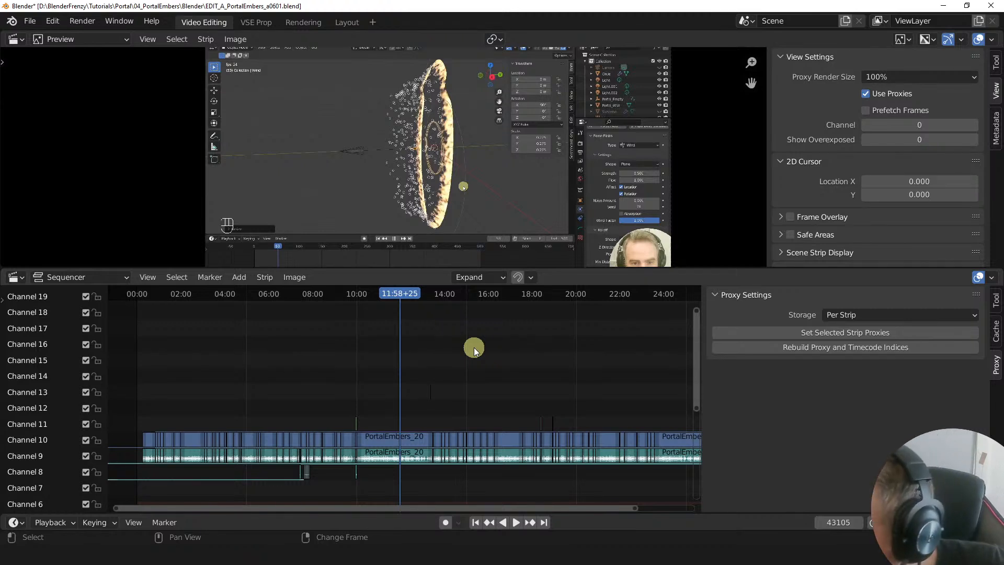
# - Hide the sequencer's sidebar and turn off the Offsets overlay for the timeline strips
pyautogui.scroll(-1, 453, 422)
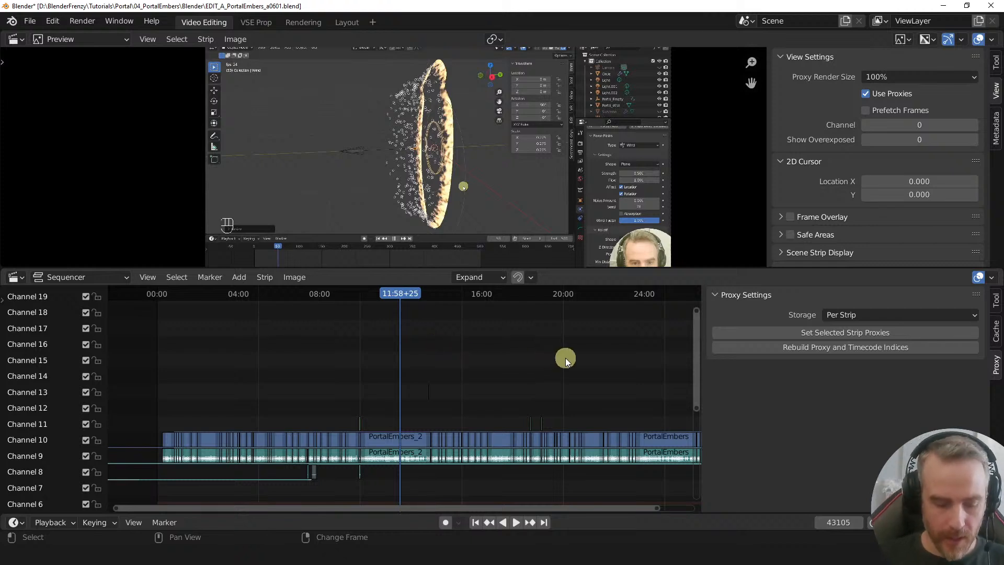
pyautogui.hotkey('ctrl', ']')
pyautogui.scroll(3, 673, 371)
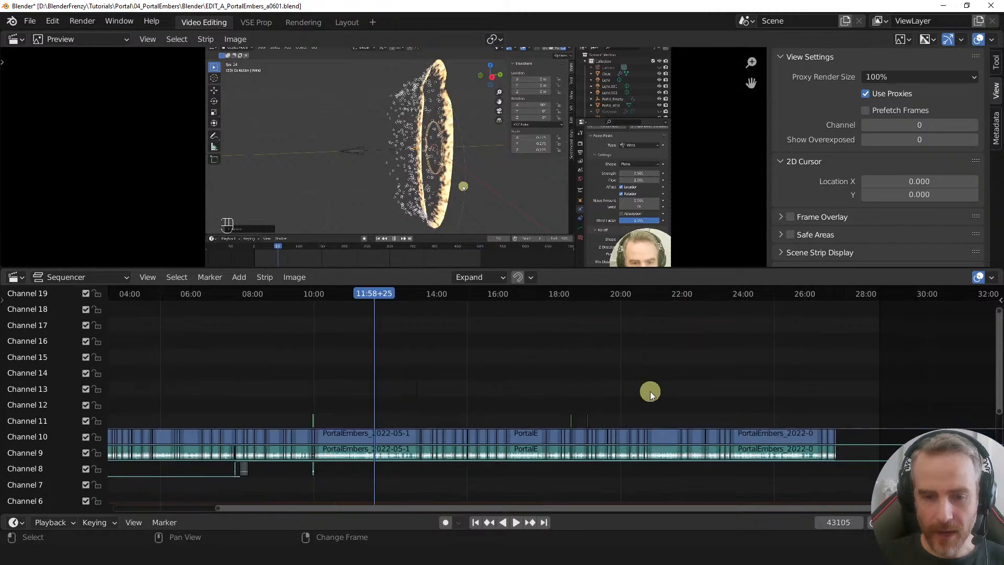
pyautogui.press('Home')
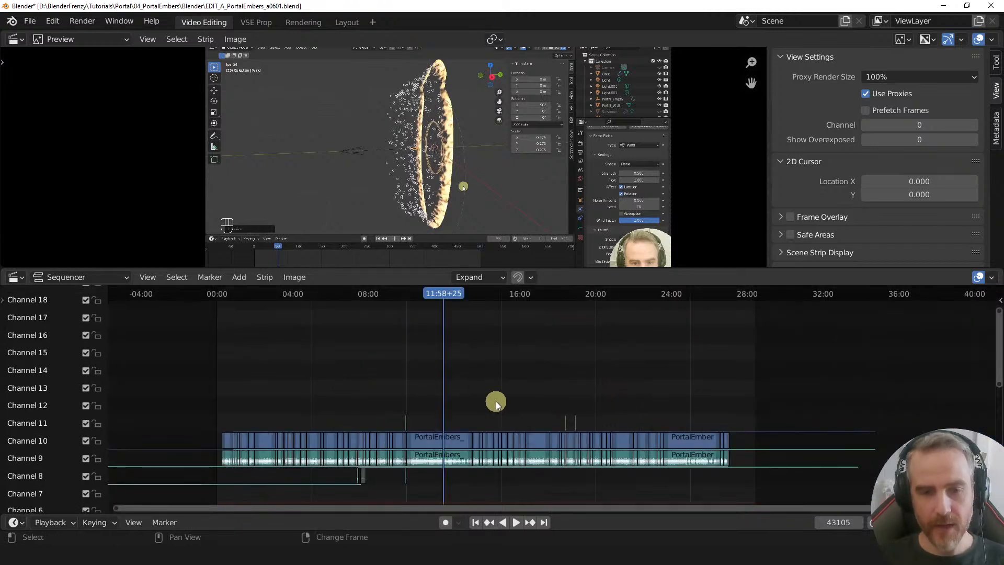
pyautogui.moveTo(465, 391); pyautogui.dragTo(470, 361, button='middle')
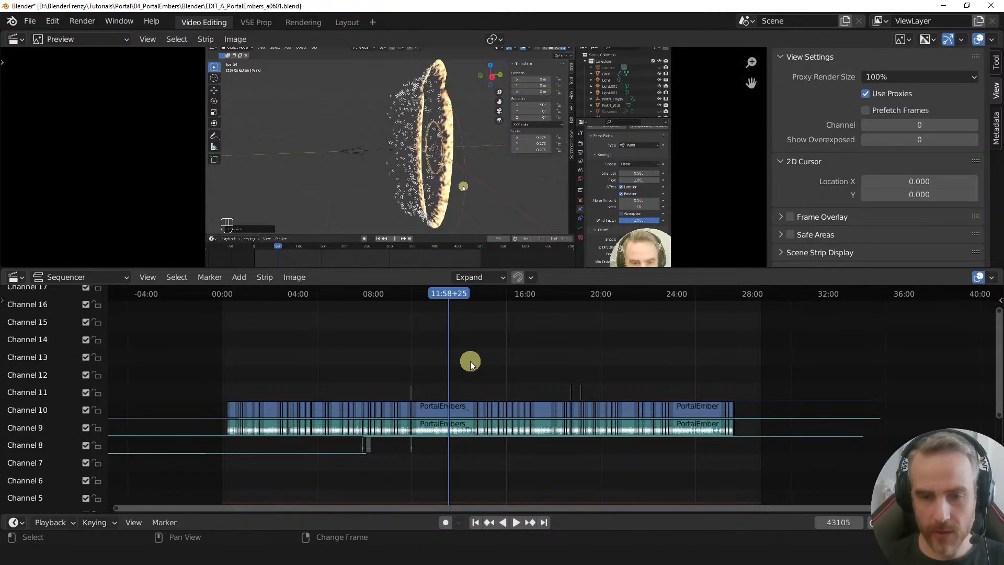
pyautogui.click(991, 278)
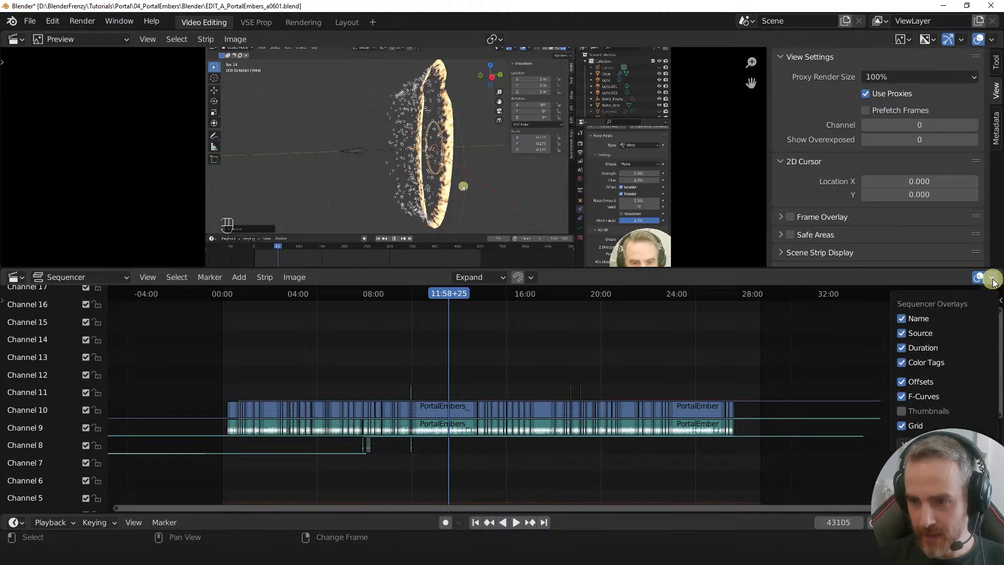
pyautogui.click(903, 382)
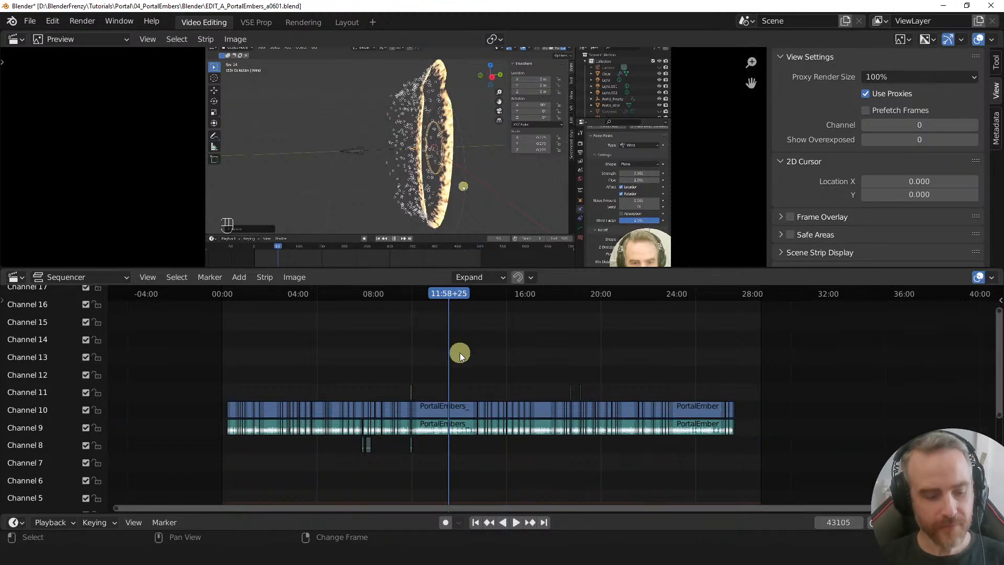
# - Save the project and save an incremented version as EDIT_A_PortalEmbers_a0602.blend
pyautogui.hotkey('ctrl', 's')
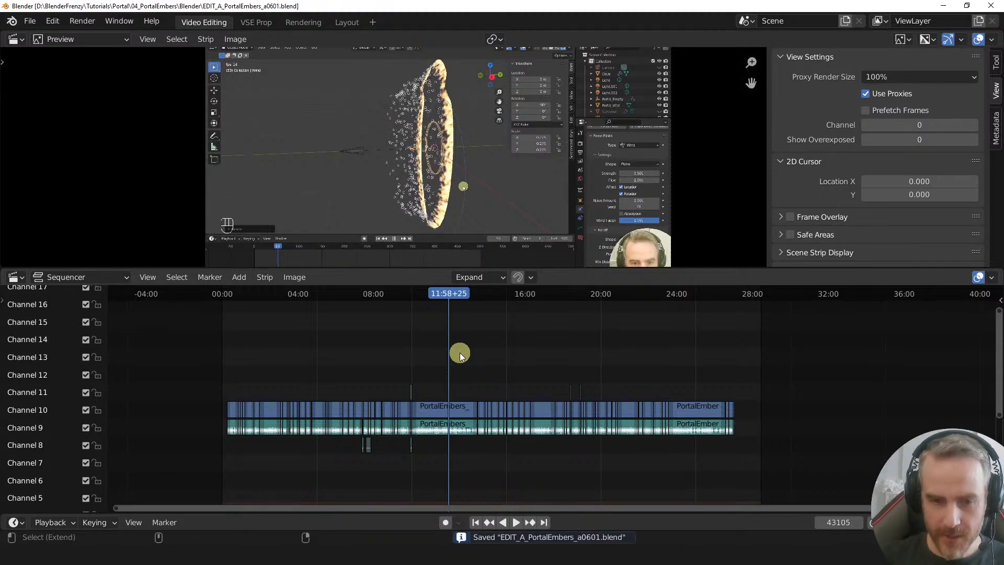
pyautogui.hotkey('ctrl', 'shift', 's')
pyautogui.press('KP_Add')
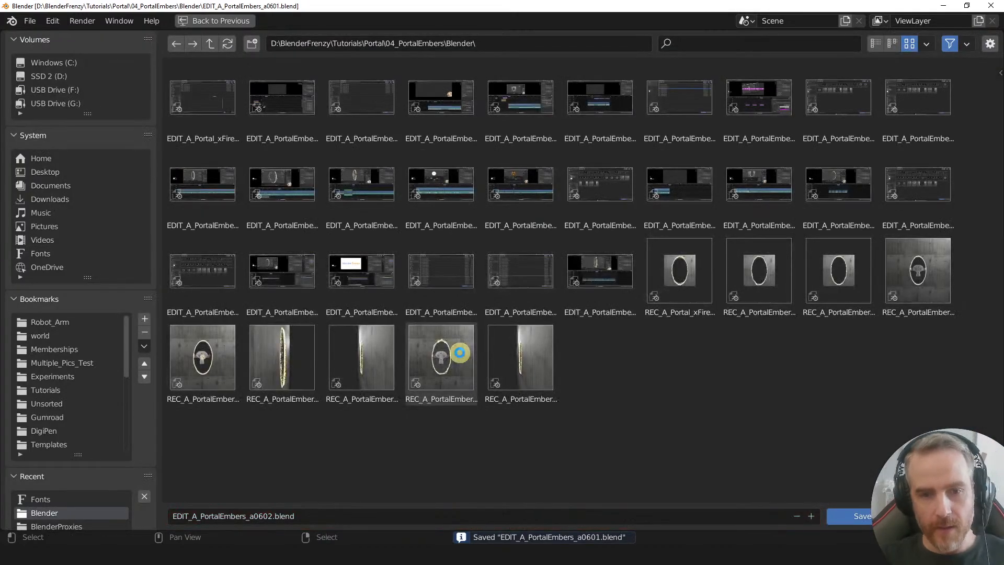
pyautogui.press('Return')
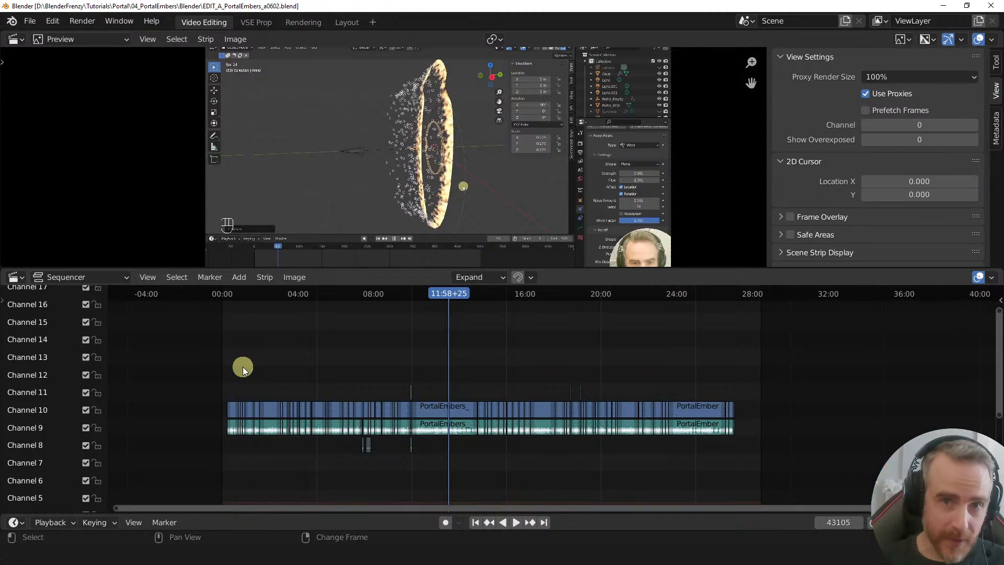
# - Open the Append file browser, compare the horizontal list and thumbnail displays, and show the blend files as a vertical list
pyautogui.click(27, 21)
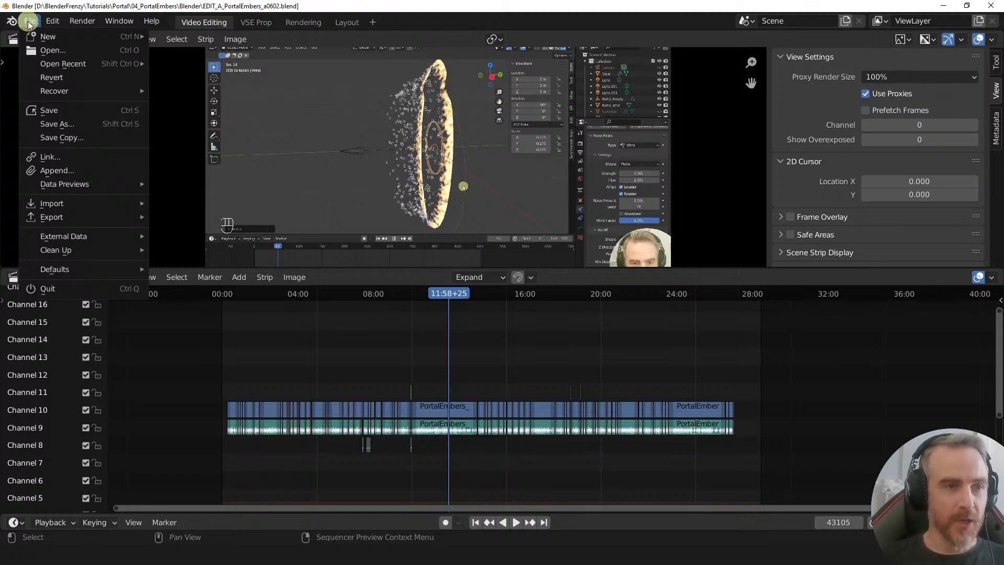
pyautogui.click(78, 169)
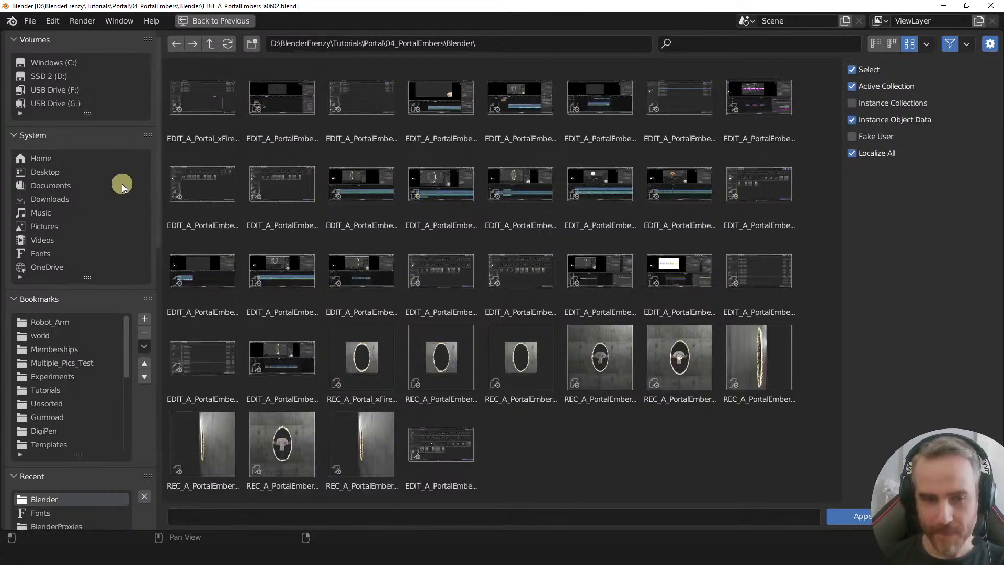
pyautogui.click(875, 44)
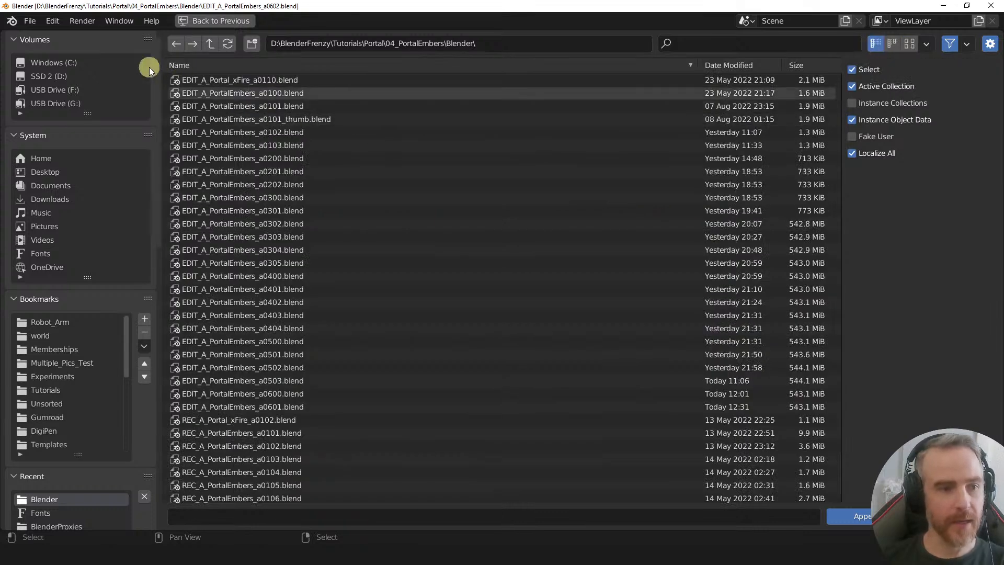
pyautogui.click(892, 44)
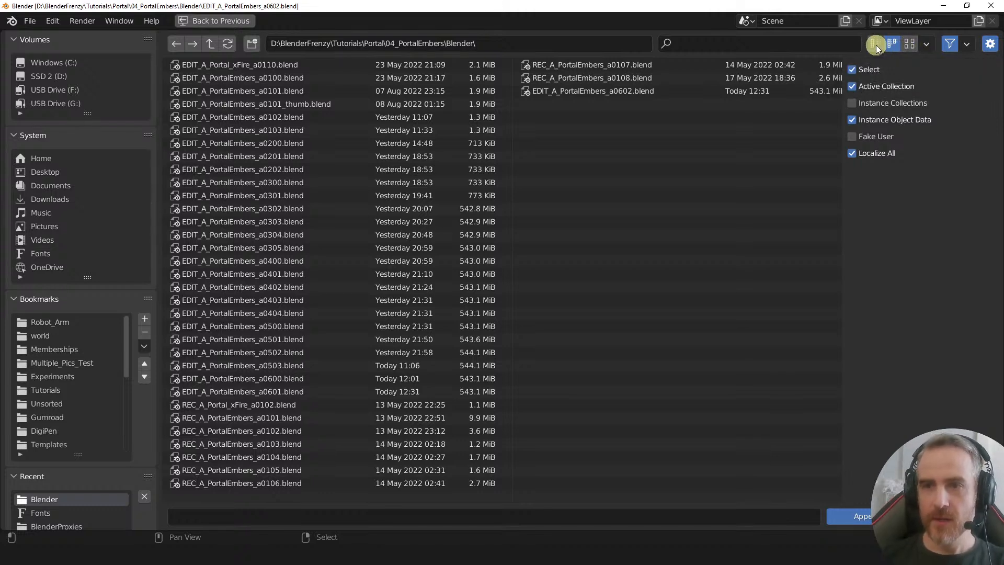
pyautogui.click(925, 45)
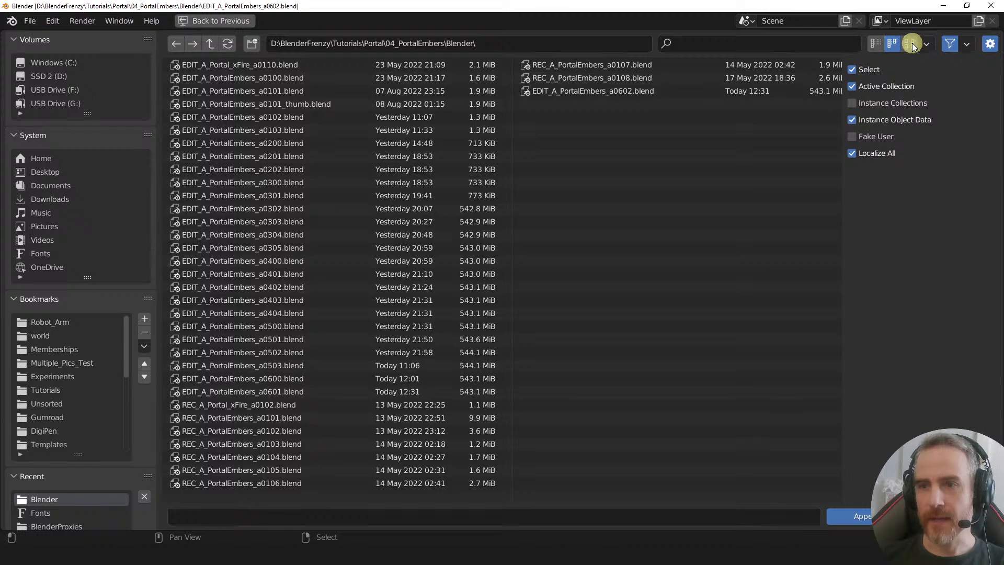
pyautogui.click(909, 43)
pyautogui.click(925, 44)
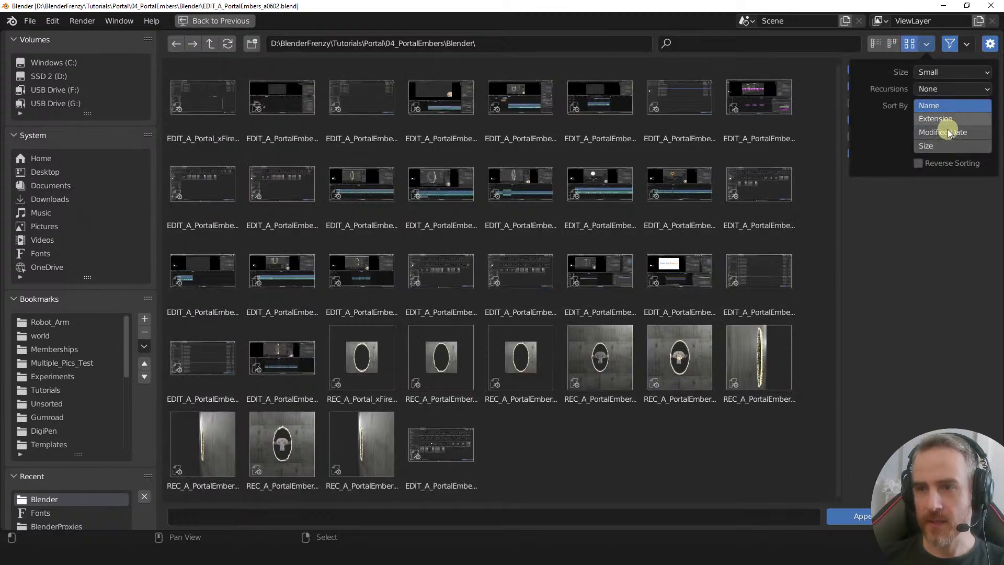
pyautogui.click(877, 44)
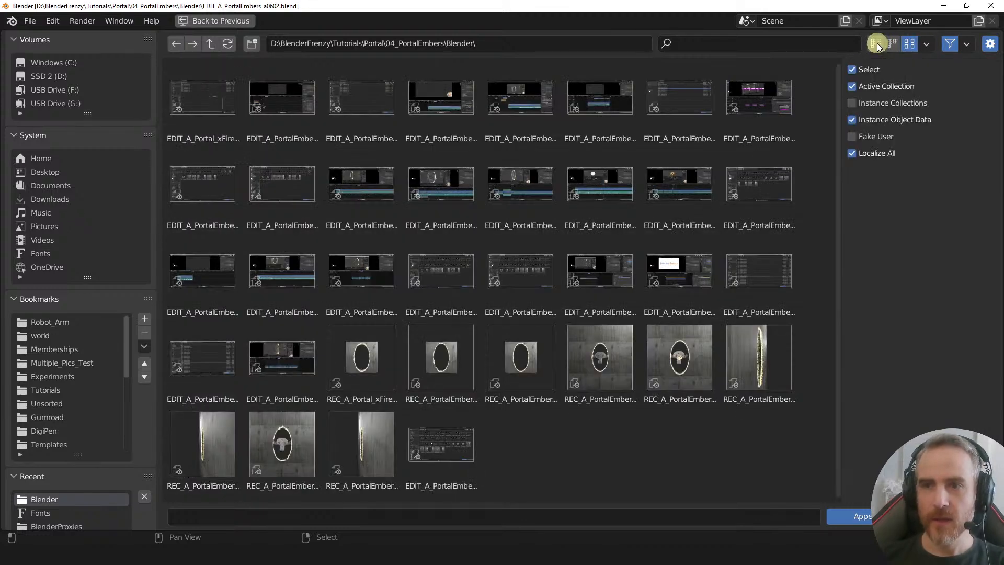
pyautogui.click(876, 43)
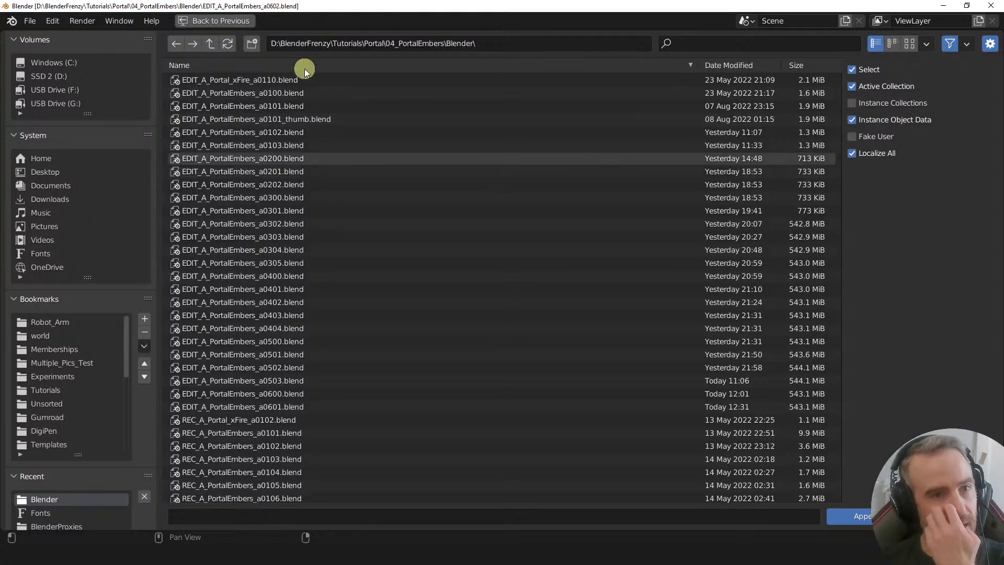
# - Browse from the current folder up to the Portal folder and into 03_Portal_xFire\Blender in the Append file browser
pyautogui.click(211, 42)
pyautogui.click(211, 42)
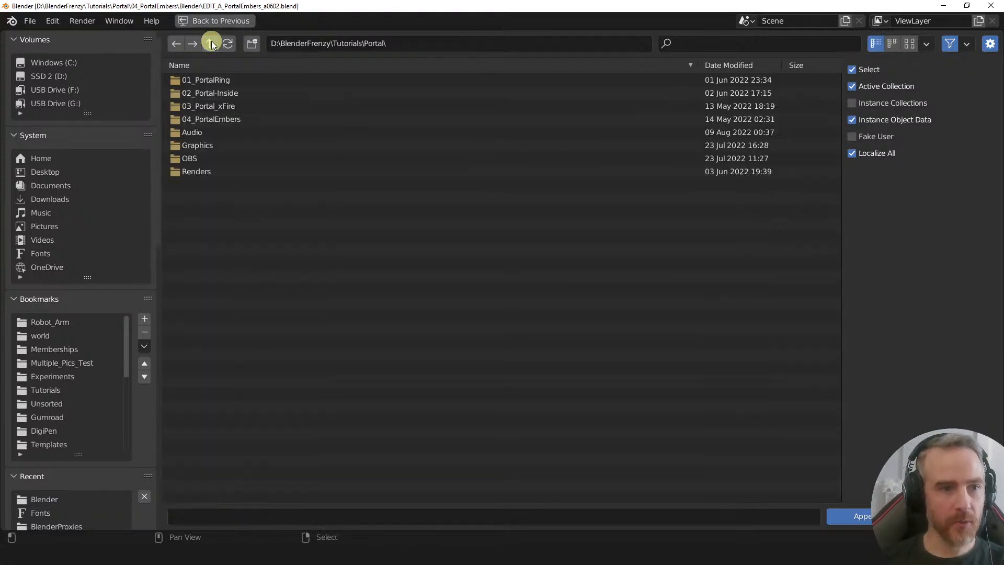
pyautogui.doubleClick(217, 106)
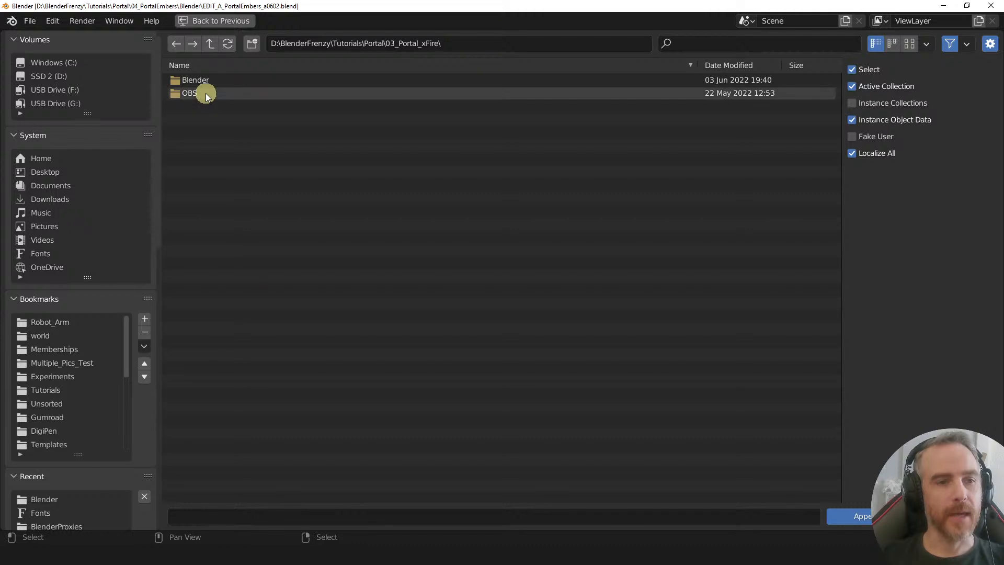
pyautogui.doubleClick(208, 79)
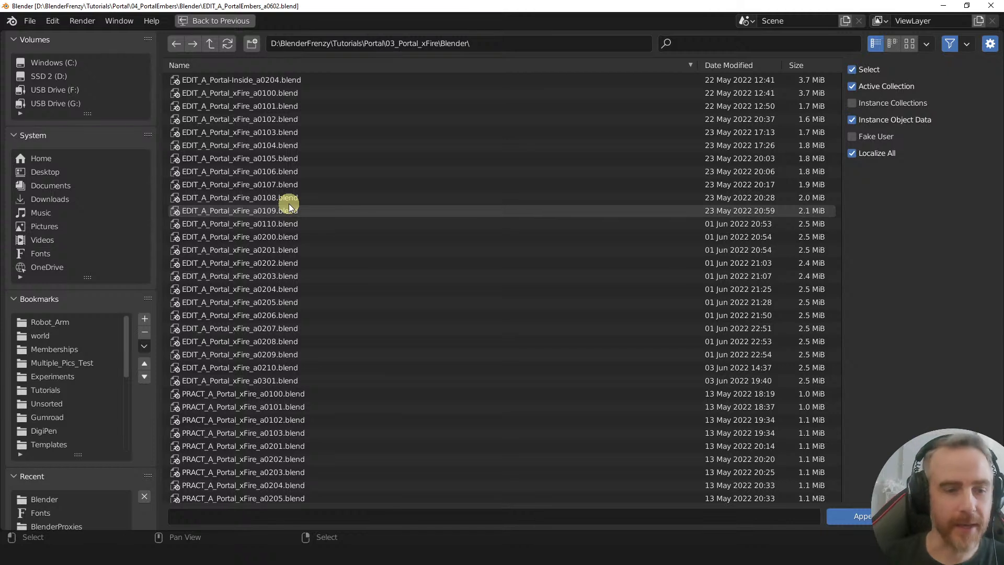
# - Append the 03_Portal_xFire scene from the Scene category of EDIT_A_Portal_xFire_a0301.blend
pyautogui.click(277, 381)
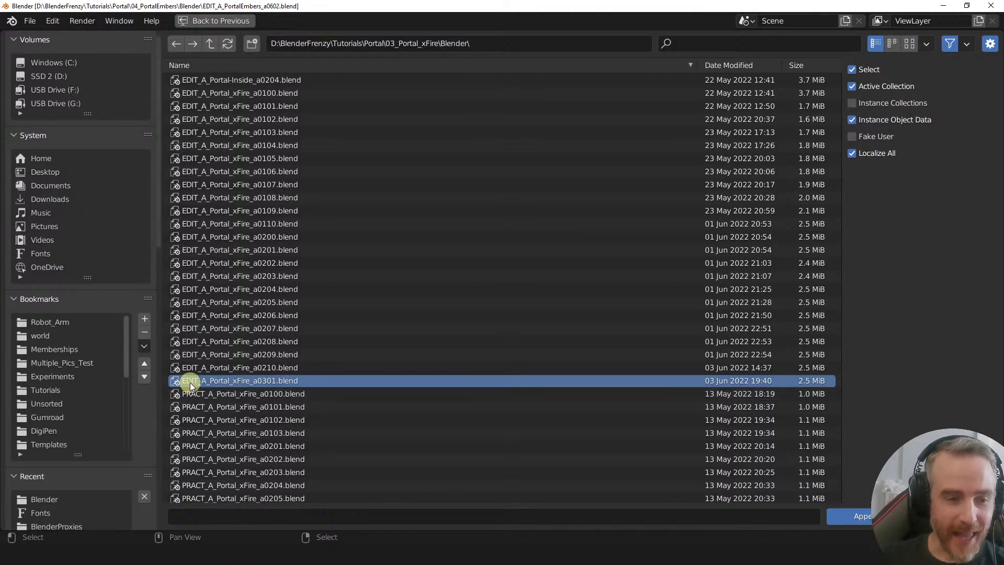
pyautogui.doubleClick(275, 382)
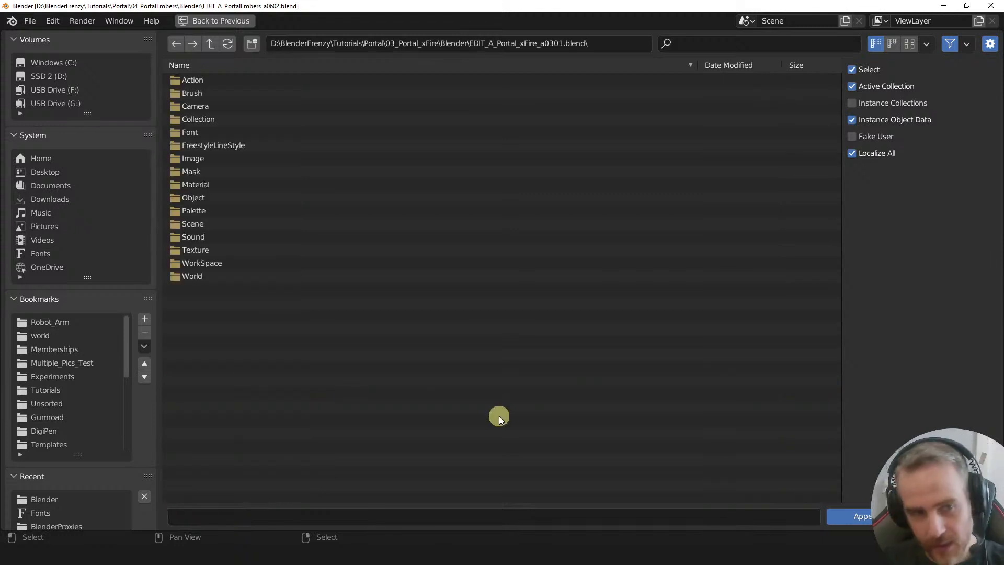
pyautogui.doubleClick(214, 226)
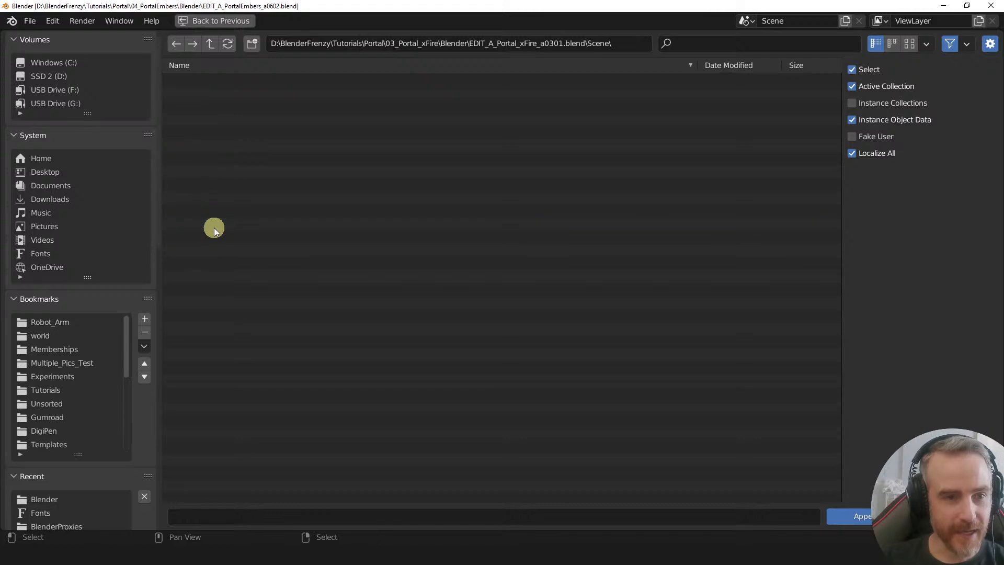
pyautogui.click(229, 81)
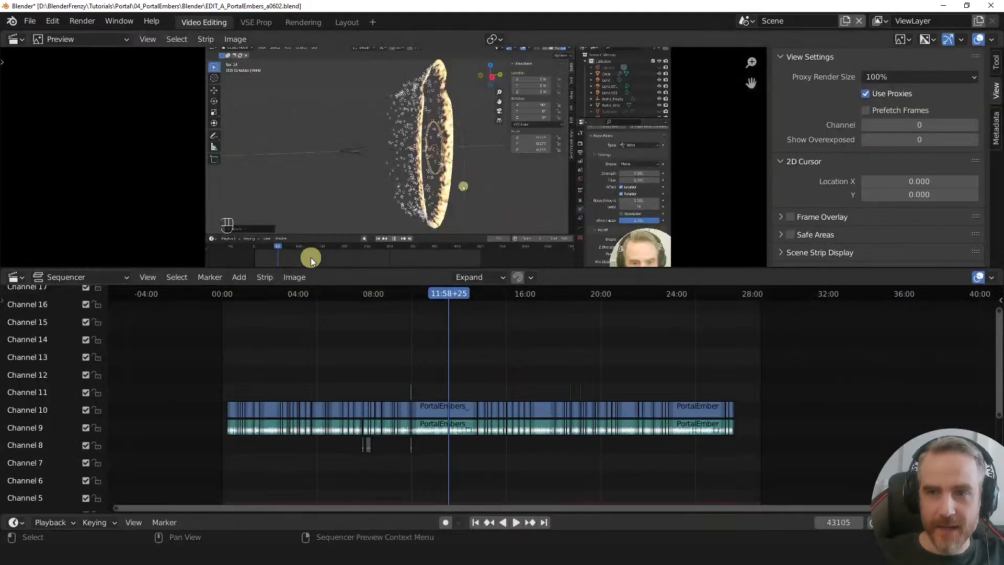
# - Switch to the 03_Portal_xFire scene and inspect its strips and timeline markers in the sequencer
pyautogui.click(749, 21)
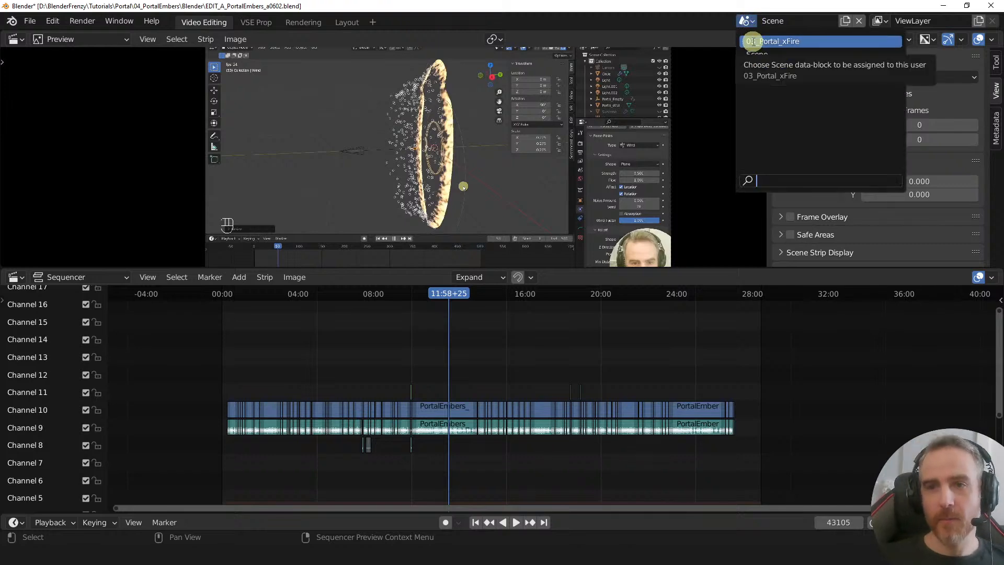
pyautogui.click(752, 42)
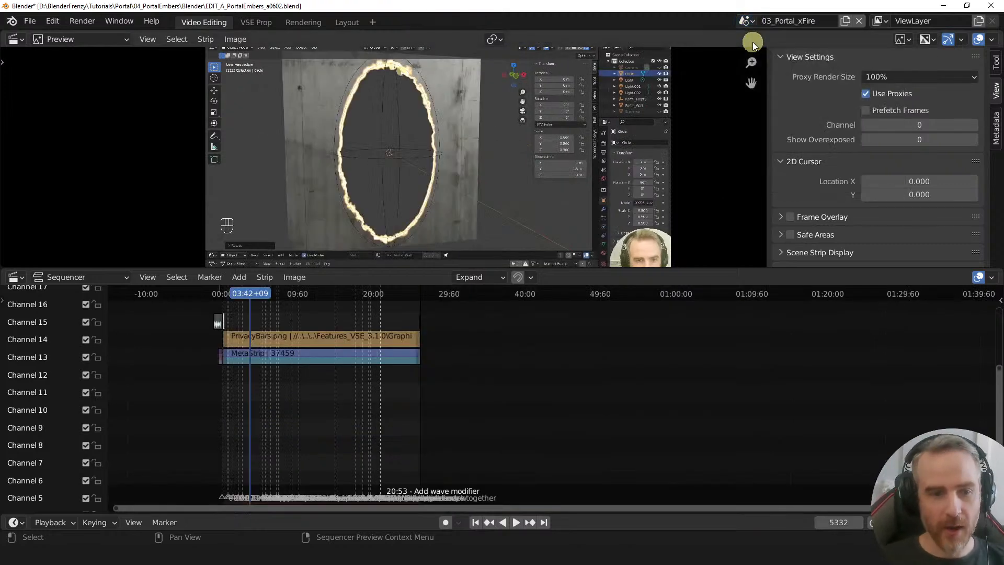
pyautogui.moveTo(332, 336); pyautogui.dragTo(482, 430, button='middle')
pyautogui.moveTo(333, 410); pyautogui.dragTo(593, 412, button='middle')
pyautogui.keyDown('ctrl'); pyautogui.moveTo(524, 425); pyautogui.dragTo(539, 426, button='middle'); pyautogui.keyUp('ctrl')
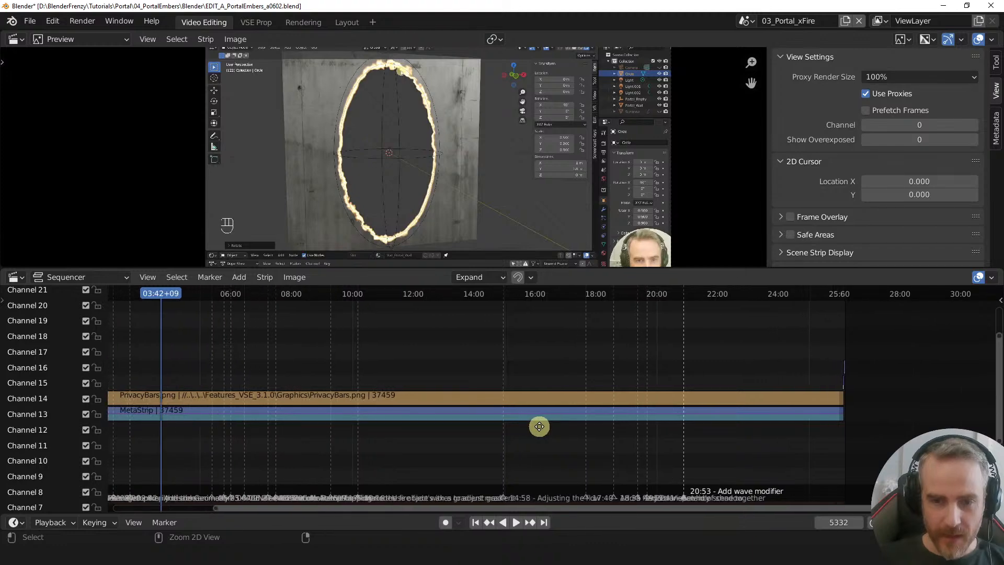
pyautogui.moveTo(364, 410); pyautogui.dragTo(587, 387, button='middle')
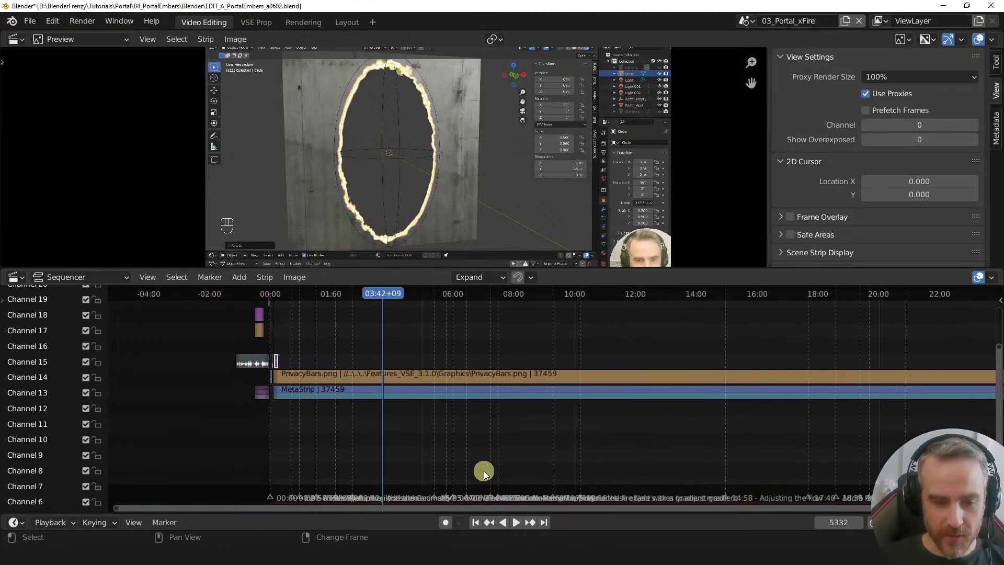
pyautogui.moveTo(484, 474)
pyautogui.keyDown('ctrl'); pyautogui.mouseDown(button='middle')
pyautogui.moveTo(533, 456)
pyautogui.moveTo(513, 468)
pyautogui.moveTo(473, 467)
pyautogui.mouseUp(button='middle'); pyautogui.keyUp('ctrl')
pyautogui.moveTo(476, 392); pyautogui.dragTo(480, 420, button='middle')
pyautogui.moveTo(497, 458); pyautogui.dragTo(558, 378, button='middle')
pyautogui.moveTo(478, 402)
pyautogui.keyDown('ctrl'); pyautogui.mouseDown(button='middle')
pyautogui.moveTo(386, 410)
pyautogui.moveTo(397, 409)
pyautogui.mouseUp(button='middle'); pyautogui.keyUp('ctrl')
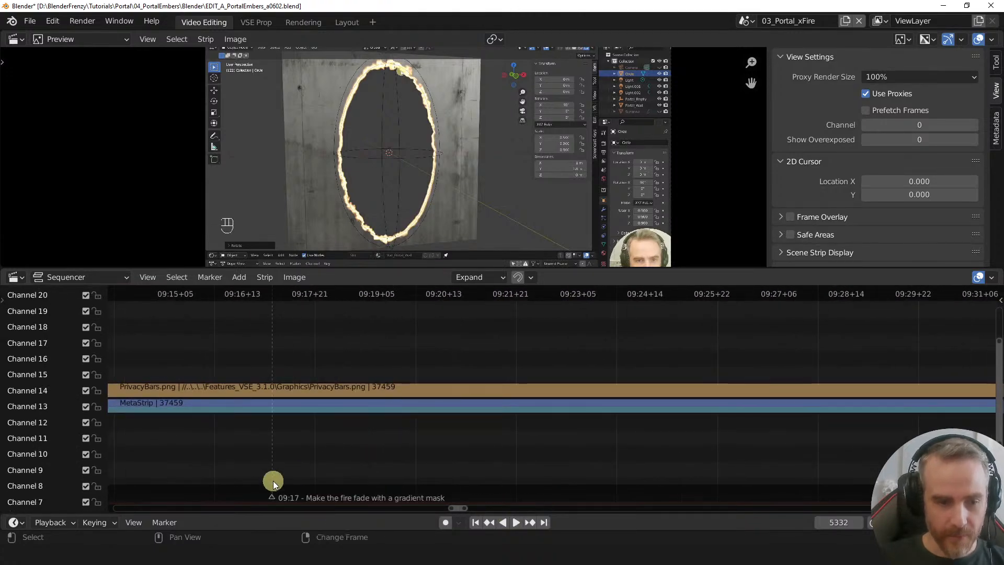
pyautogui.moveTo(273, 484)
pyautogui.mouseDown(button='middle')
pyautogui.moveTo(538, 412)
pyautogui.moveTo(599, 410)
pyautogui.mouseUp(button='middle')
pyautogui.keyDown('ctrl'); pyautogui.moveTo(519, 425); pyautogui.dragTo(448, 432, button='middle'); pyautogui.keyUp('ctrl')
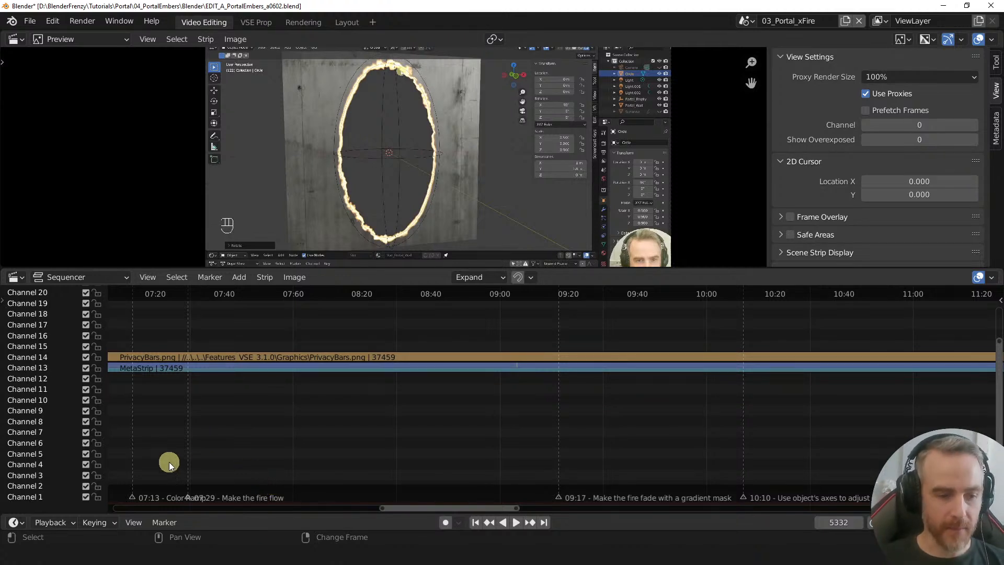
# - Select the "09:17 - Make the fire fade with a gradient mask" marker and look over the neighbouring chapter markers
pyautogui.click(560, 497)
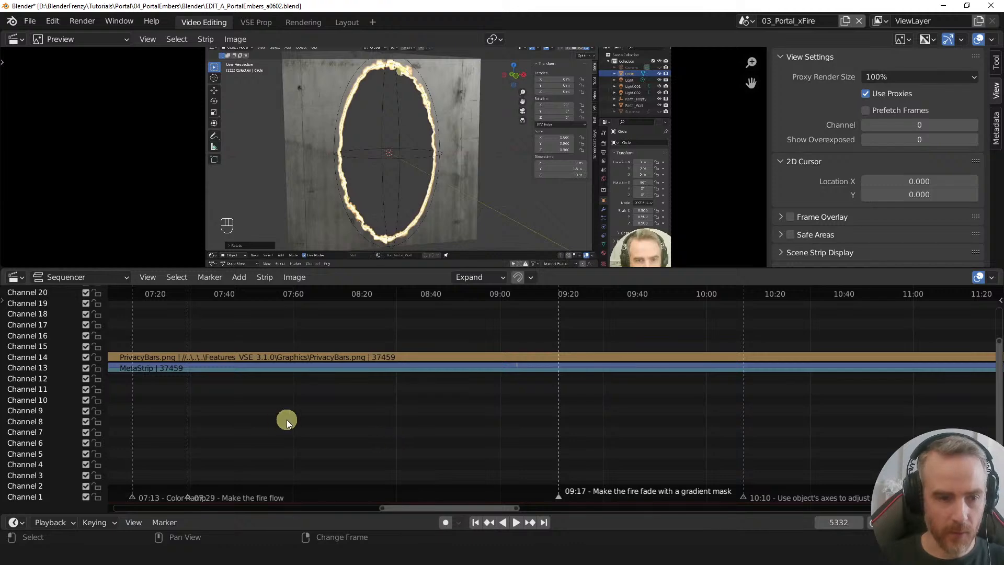
pyautogui.moveTo(287, 418); pyautogui.dragTo(594, 426, button='middle')
pyautogui.moveTo(460, 421)
pyautogui.keyDown('ctrl'); pyautogui.mouseDown(button='middle')
pyautogui.moveTo(394, 437)
pyautogui.moveTo(393, 411)
pyautogui.mouseUp(button='middle'); pyautogui.keyUp('ctrl')
pyautogui.click(165, 522)
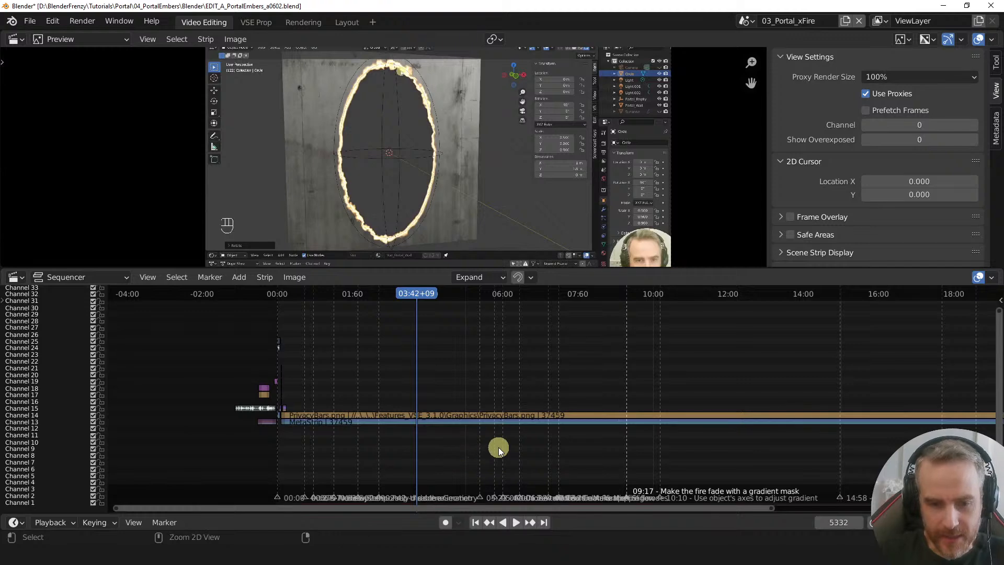
pyautogui.moveTo(497, 448)
pyautogui.keyDown('ctrl'); pyautogui.mouseDown(button='middle')
pyautogui.moveTo(511, 442)
pyautogui.moveTo(541, 349)
pyautogui.mouseUp(button='middle'); pyautogui.keyUp('ctrl')
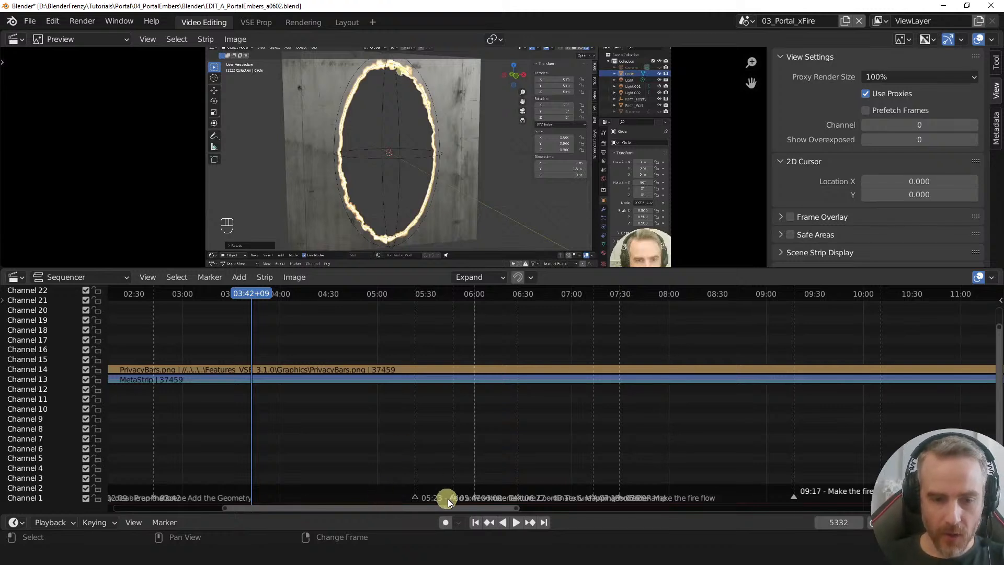
pyautogui.moveTo(383, 478); pyautogui.dragTo(393, 433, button='middle')
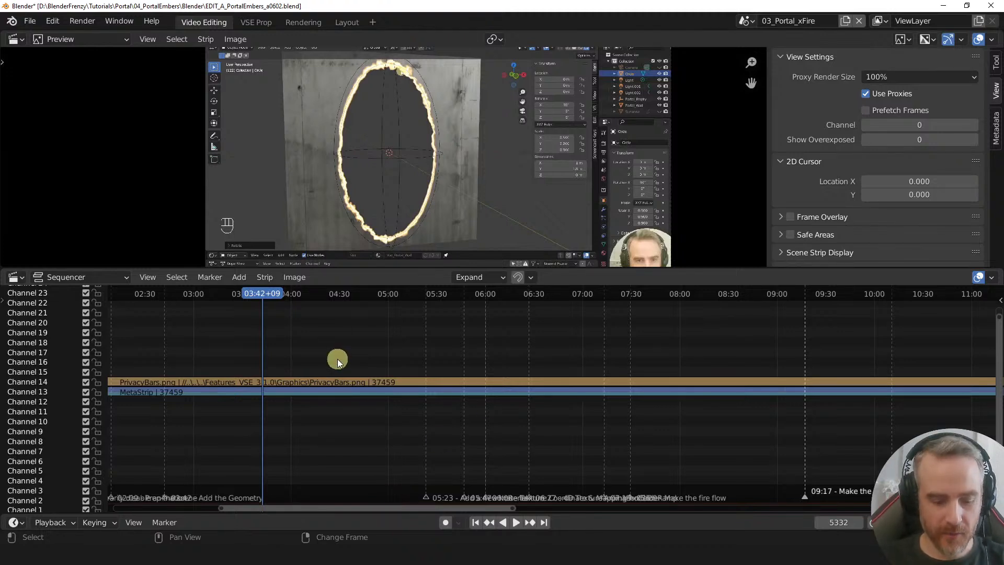
# - Select all timeline markers in the 03_Portal_xFire scene and delete them
pyautogui.press('a')
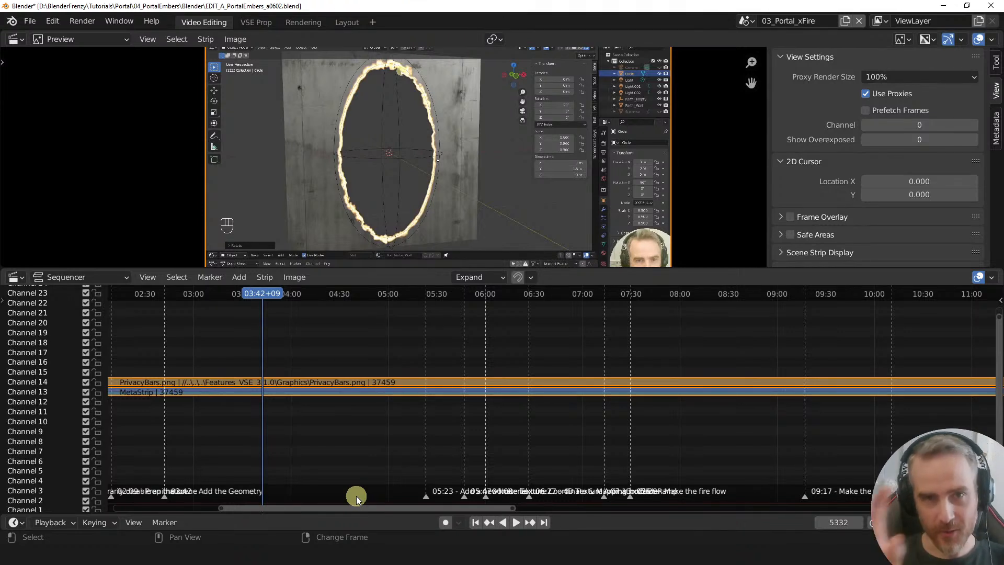
pyautogui.press('g')
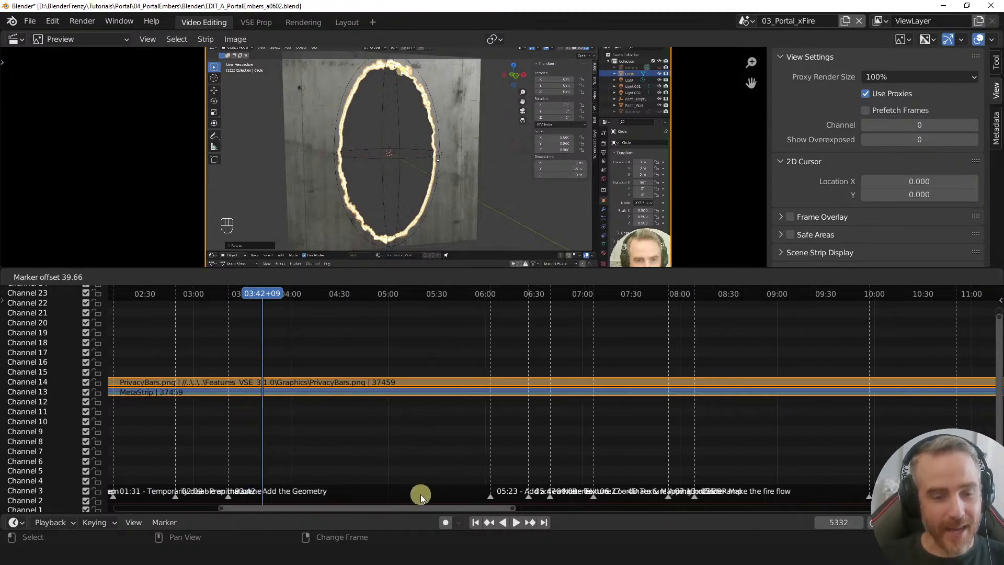
pyautogui.click(421, 494)
pyautogui.press('x')
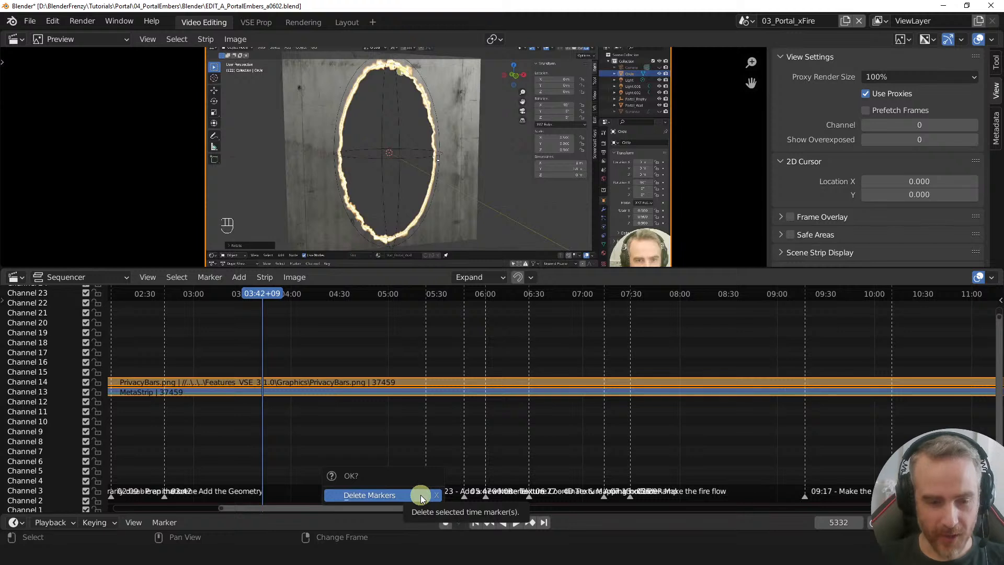
pyautogui.click(421, 494)
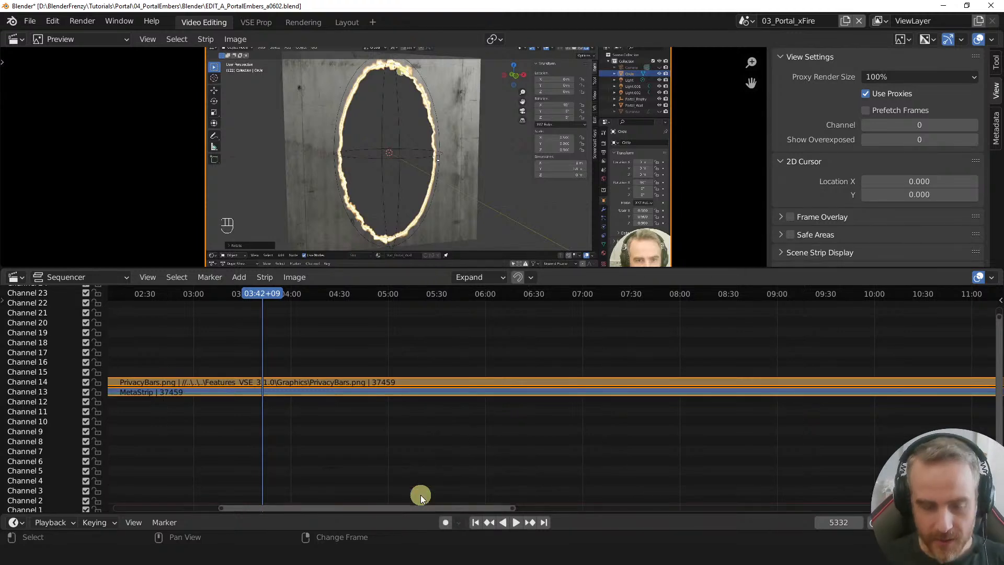
# - Check the whole 03_Portal_xFire strip layout, switch to the original Scene to compare its timeline, and return to 03_Portal_xFire
pyautogui.keyDown('ctrl'); pyautogui.moveTo(336, 439); pyautogui.dragTo(284, 416, button='middle'); pyautogui.keyUp('ctrl')
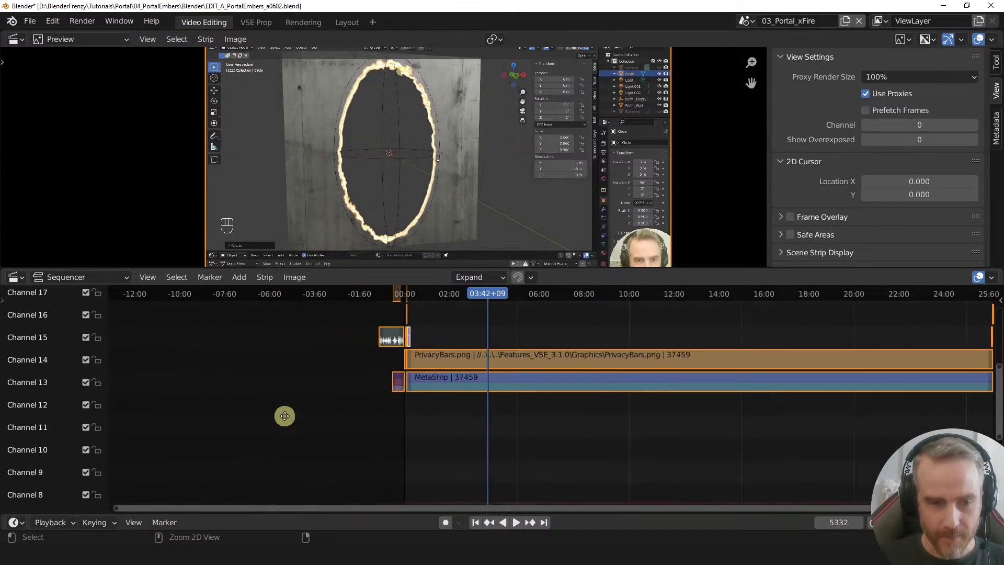
pyautogui.moveTo(470, 425); pyautogui.dragTo(442, 473, button='middle')
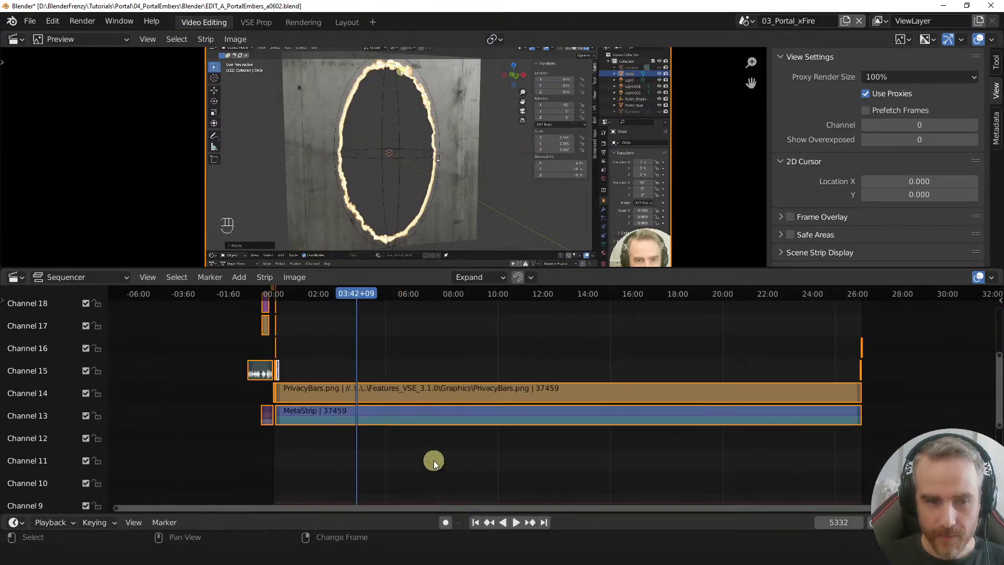
pyautogui.press('Home')
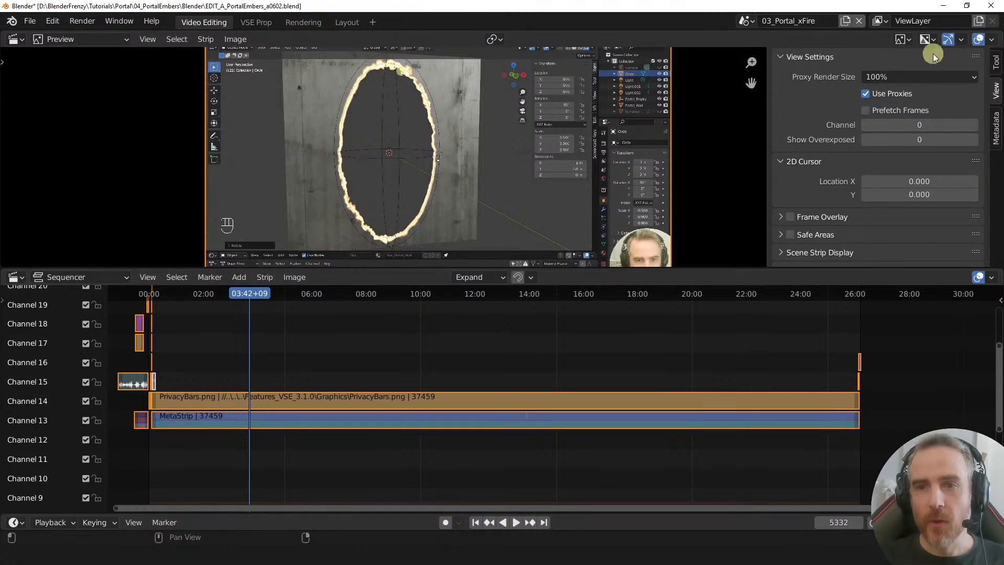
pyautogui.click(746, 21)
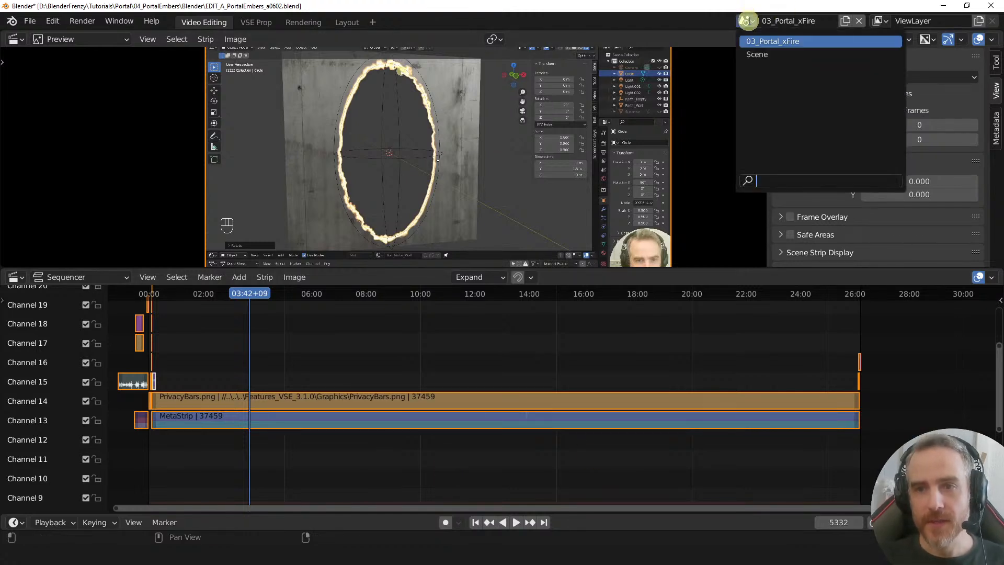
pyautogui.click(746, 52)
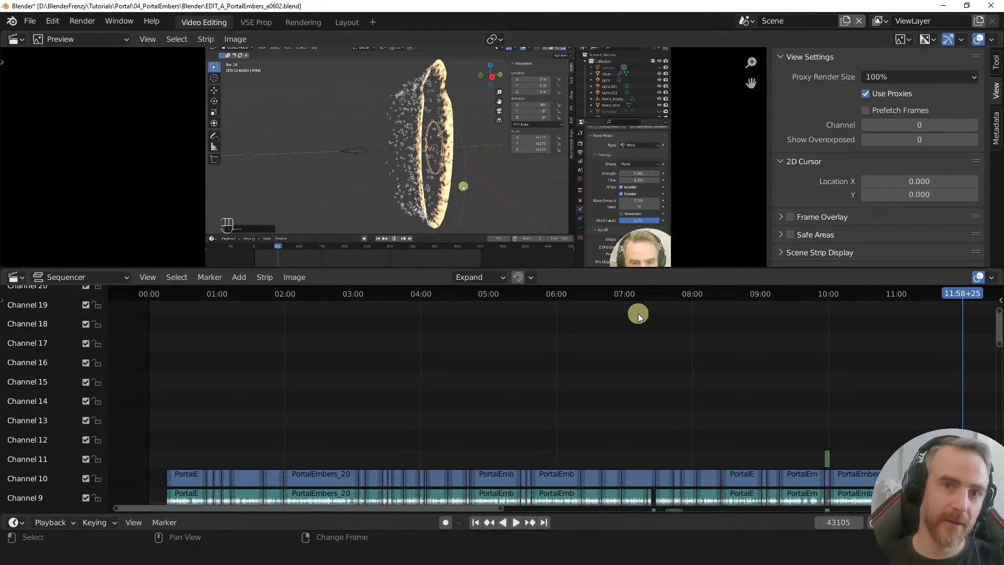
pyautogui.click(748, 20)
pyautogui.click(750, 41)
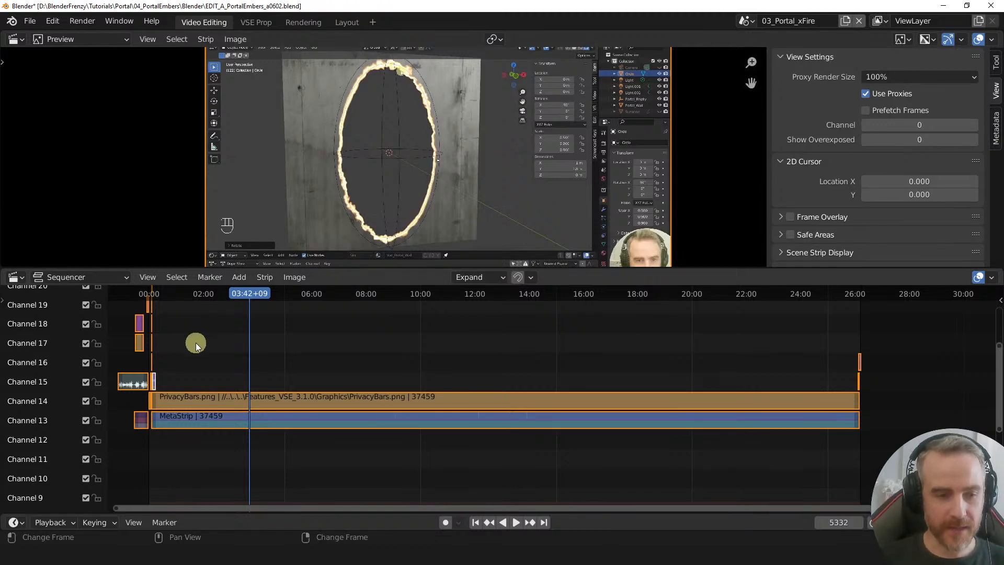
# - Examine the intro strips at the start of the 03_Portal_xFire timeline and play the edit from 00:00
pyautogui.moveTo(197, 341); pyautogui.dragTo(469, 363, button='middle')
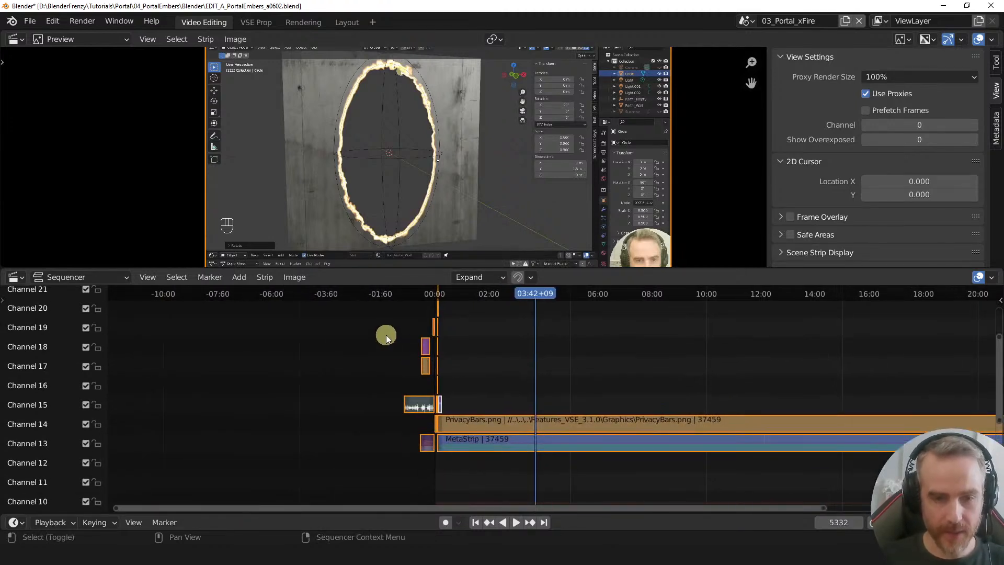
pyautogui.keyDown('ctrl'); pyautogui.moveTo(501, 472); pyautogui.dragTo(376, 380, button='middle'); pyautogui.keyUp('ctrl')
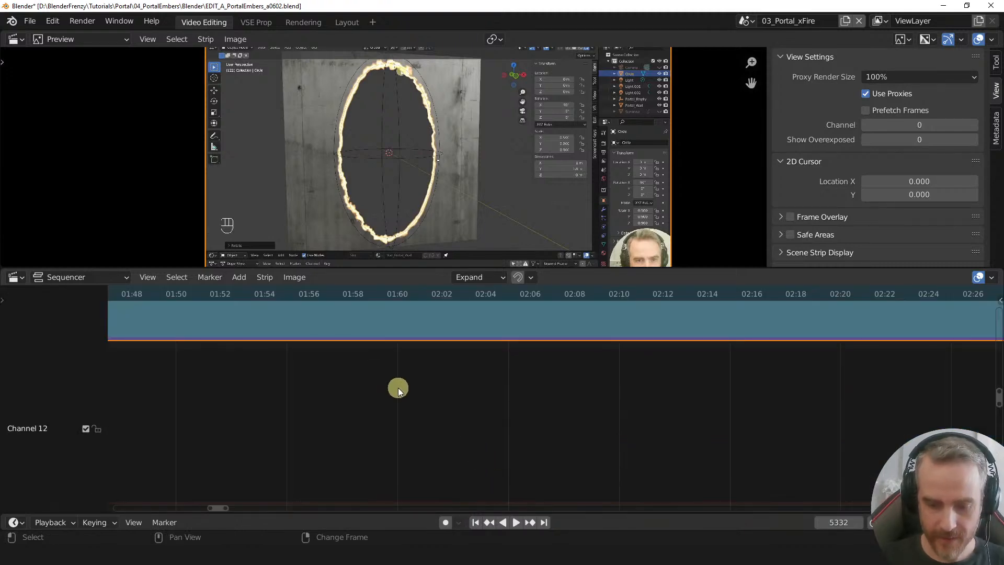
pyautogui.press('Home')
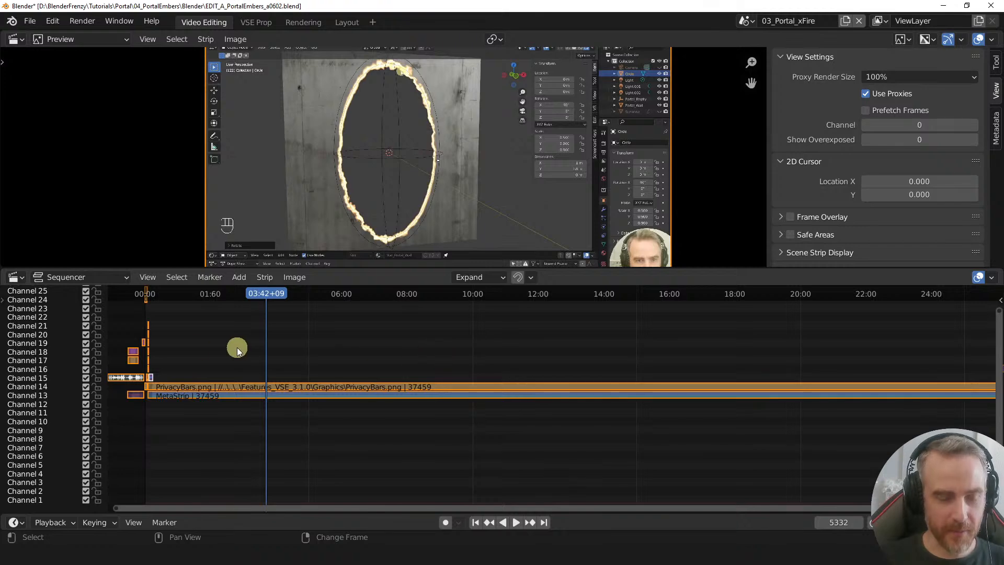
pyautogui.moveTo(318, 363); pyautogui.dragTo(589, 398, button='middle')
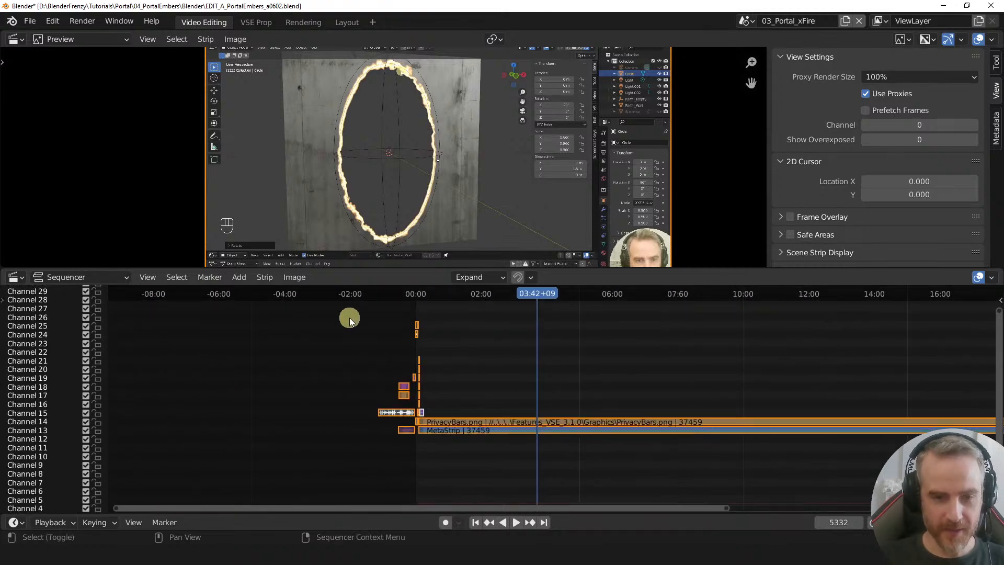
pyautogui.hotkey('shift', 'b')
pyautogui.moveTo(350, 319); pyautogui.dragTo(468, 466)
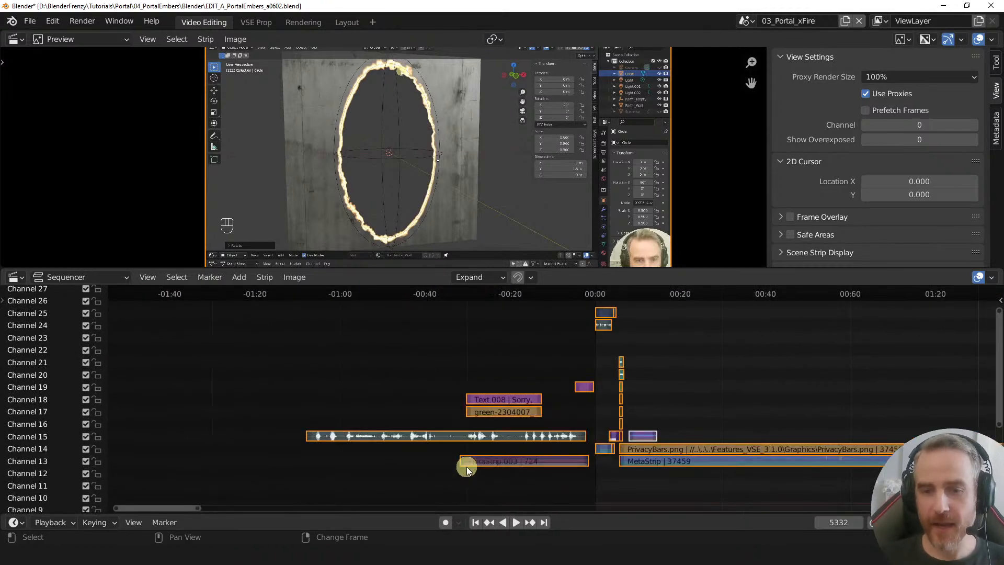
pyautogui.moveTo(755, 354); pyautogui.dragTo(509, 376, button='middle')
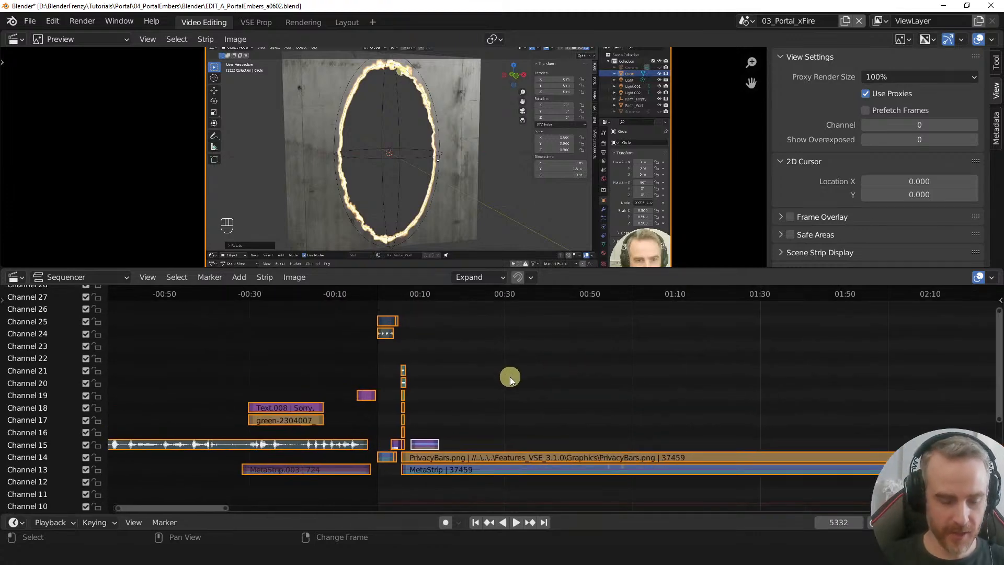
pyautogui.hotkey('shift', 'b')
pyautogui.moveTo(305, 309); pyautogui.dragTo(472, 504)
pyautogui.moveTo(646, 402); pyautogui.dragTo(453, 377, button='middle')
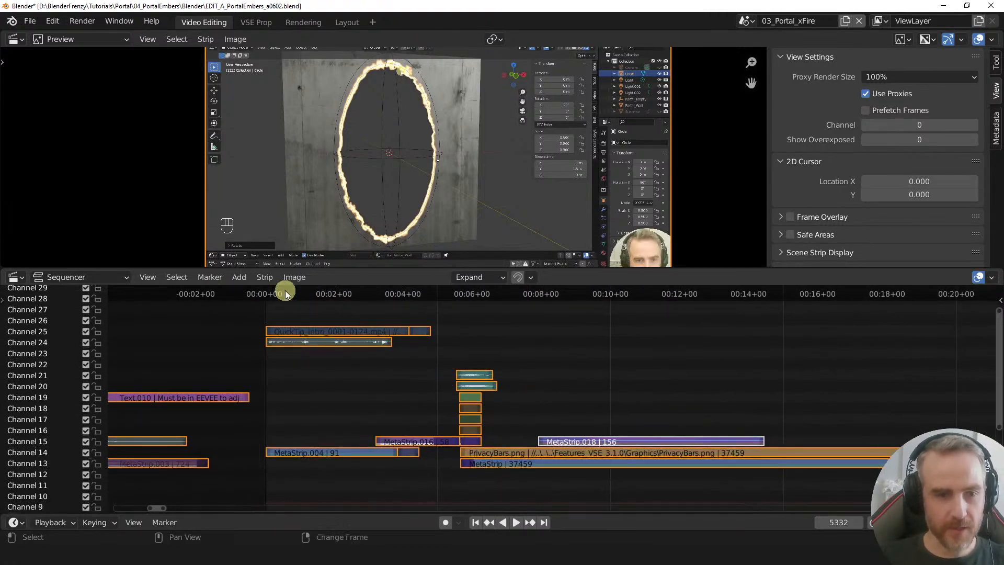
pyautogui.click(265, 292)
pyautogui.press('space')
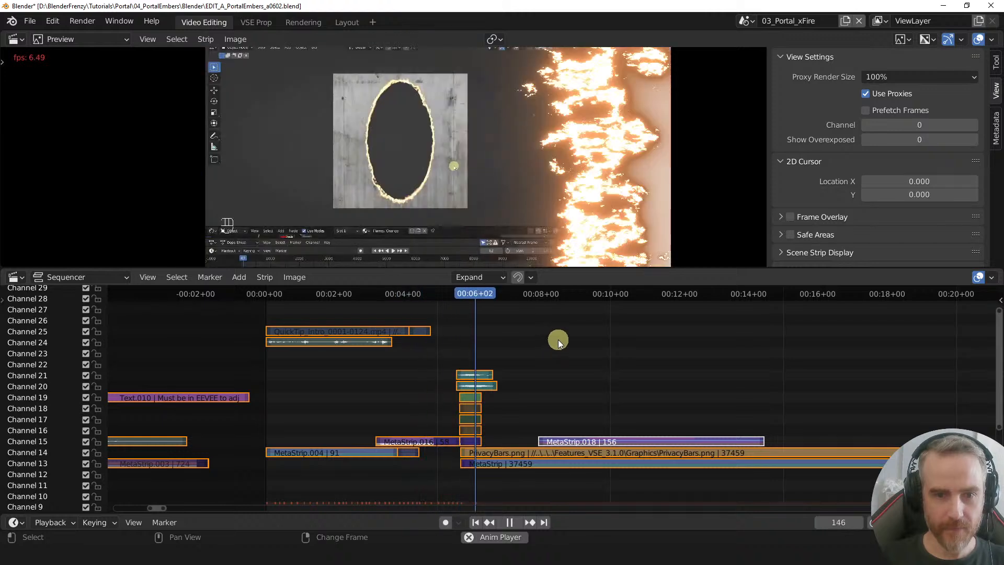
# - Stop playback, set the preview's proxy render size to 25%, and enlarge the preview area around the fitted frame
pyautogui.press('space')
pyautogui.click(879, 76)
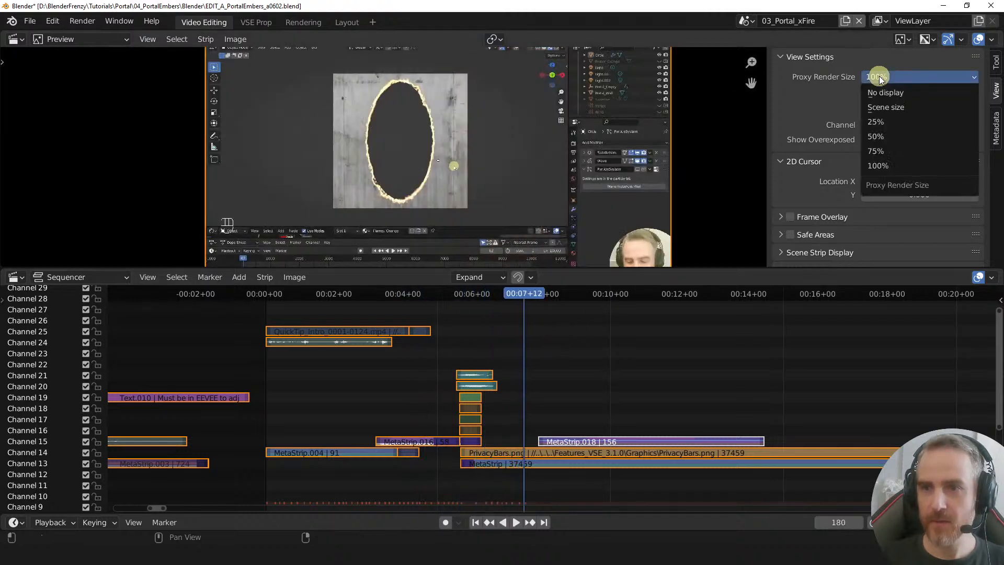
pyautogui.click(871, 122)
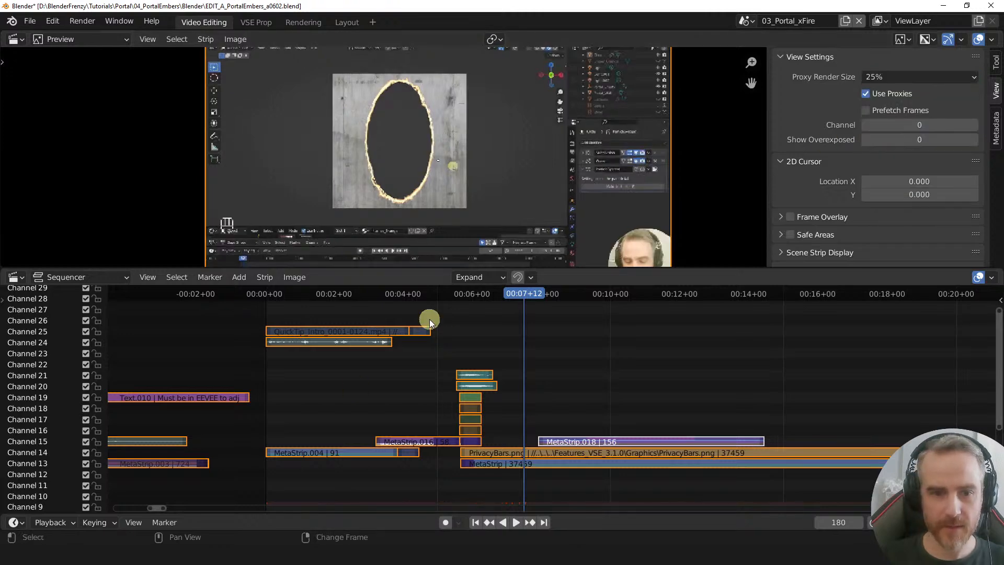
pyautogui.scroll(-3, 487, 230)
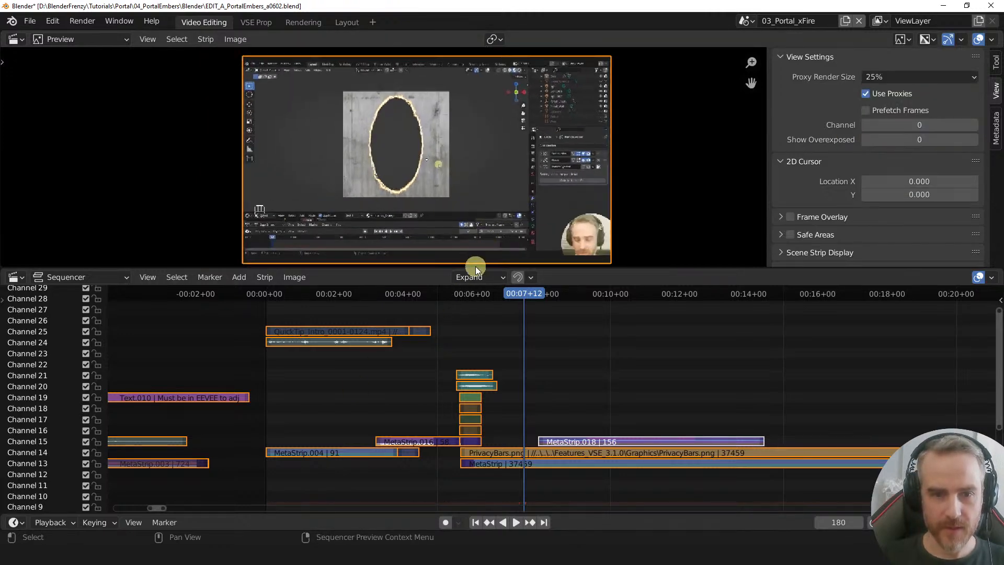
pyautogui.moveTo(472, 268); pyautogui.dragTo(473, 338)
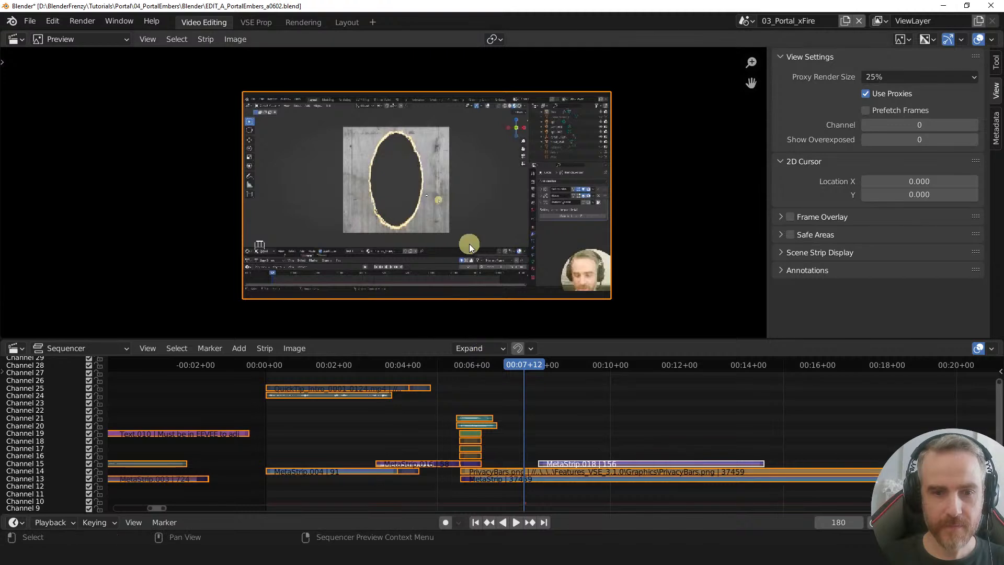
pyautogui.scroll(2, 469, 244)
pyautogui.moveTo(469, 243); pyautogui.dragTo(455, 243, button='middle')
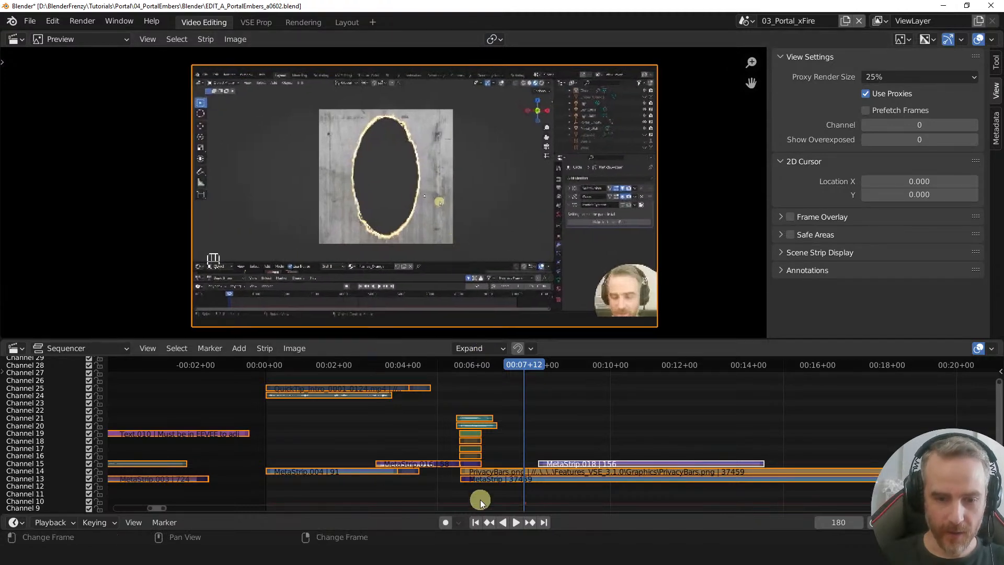
# - Replay the 03_Portal_xFire intro from the timeline start and examine the title strip around 00:10
pyautogui.click(475, 521)
pyautogui.press('space')
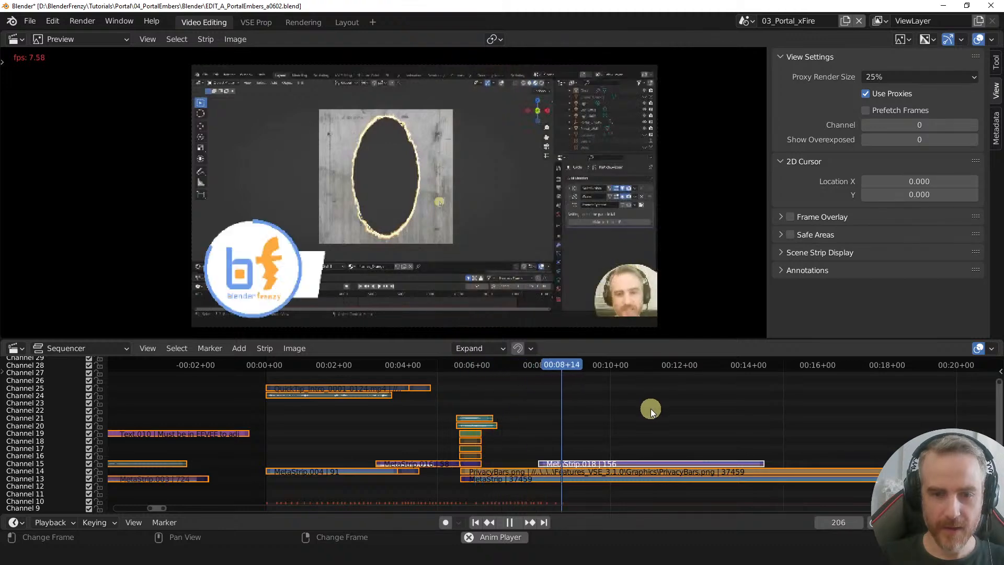
pyautogui.press('space')
pyautogui.scroll(-5, 697, 433)
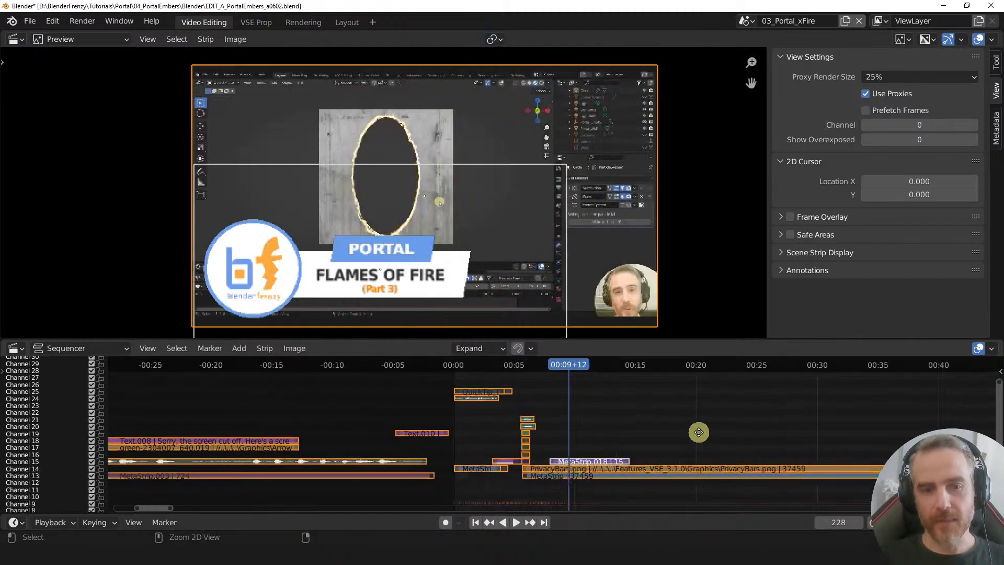
pyautogui.moveTo(580, 430); pyautogui.dragTo(506, 422, button='middle')
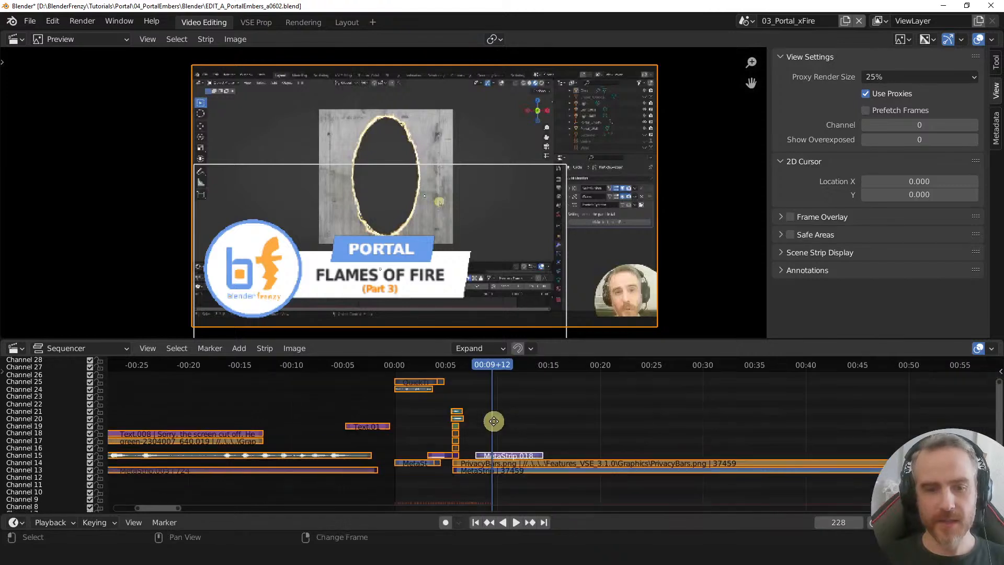
pyautogui.click(502, 366)
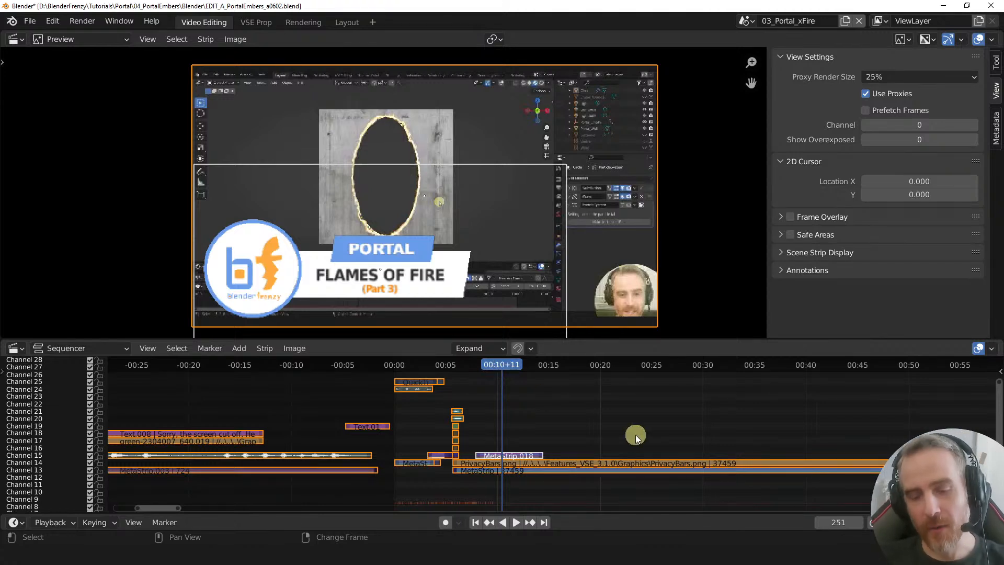
pyautogui.keyDown('ctrl'); pyautogui.hscroll(5, 465, 419); pyautogui.keyUp('ctrl')
pyautogui.keyDown('ctrl'); pyautogui.moveTo(605, 402); pyautogui.dragTo(593, 396, button='middle'); pyautogui.keyUp('ctrl')
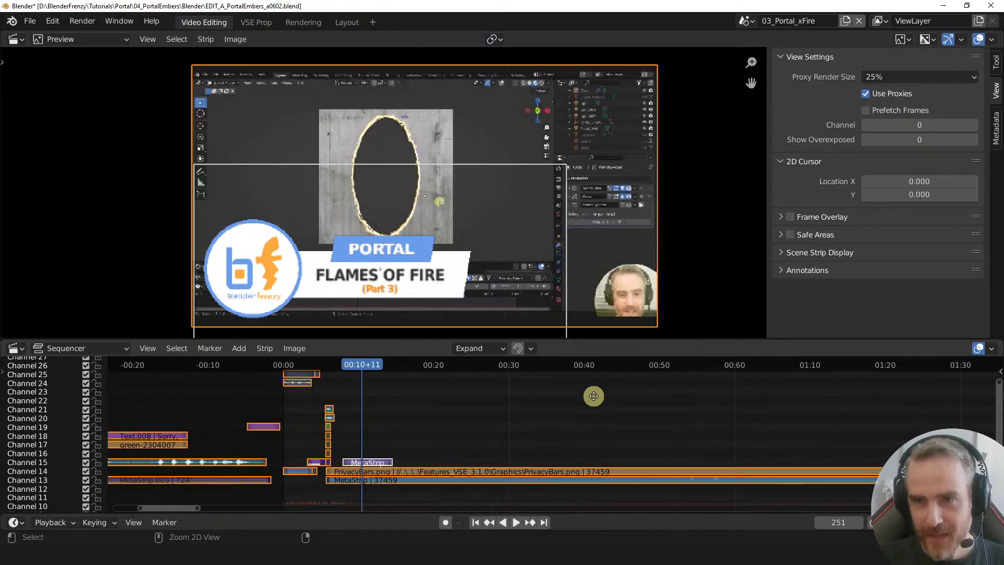
# - Open the original Scene in the VSE Prop workspace and enlarge its sequencer to show the whole strip layout
pyautogui.click(256, 22)
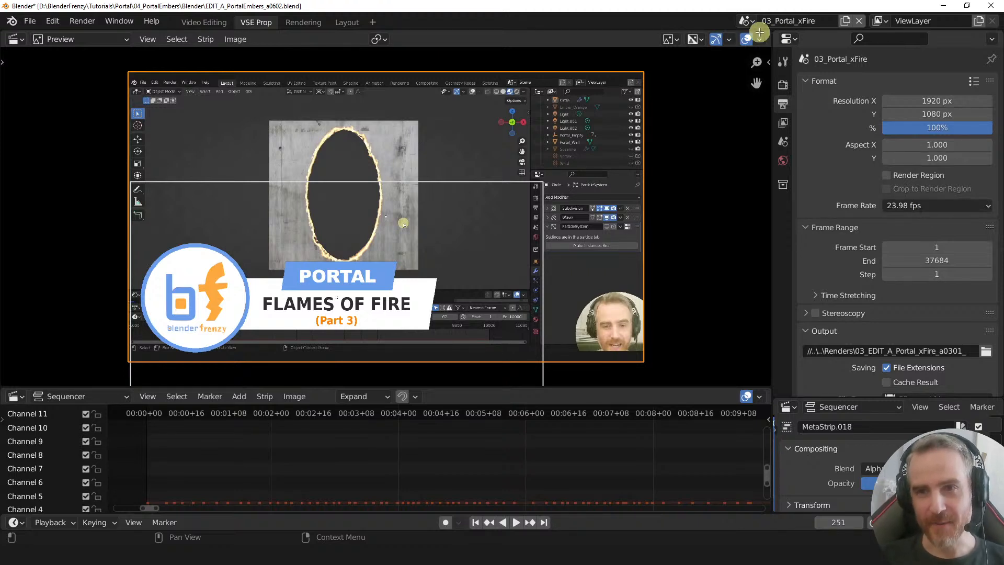
pyautogui.click(747, 22)
pyautogui.click(757, 54)
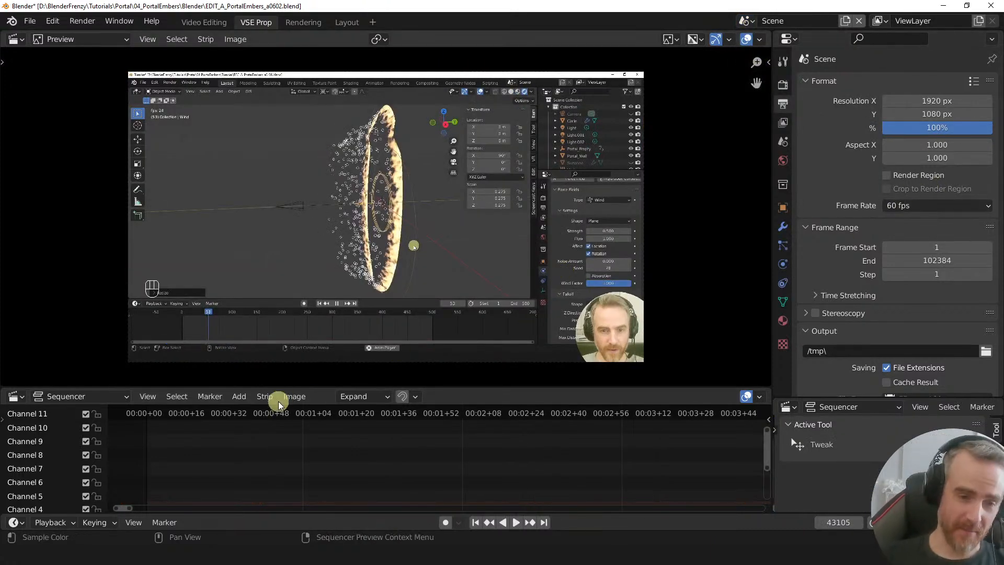
pyautogui.moveTo(526, 387); pyautogui.dragTo(529, 331)
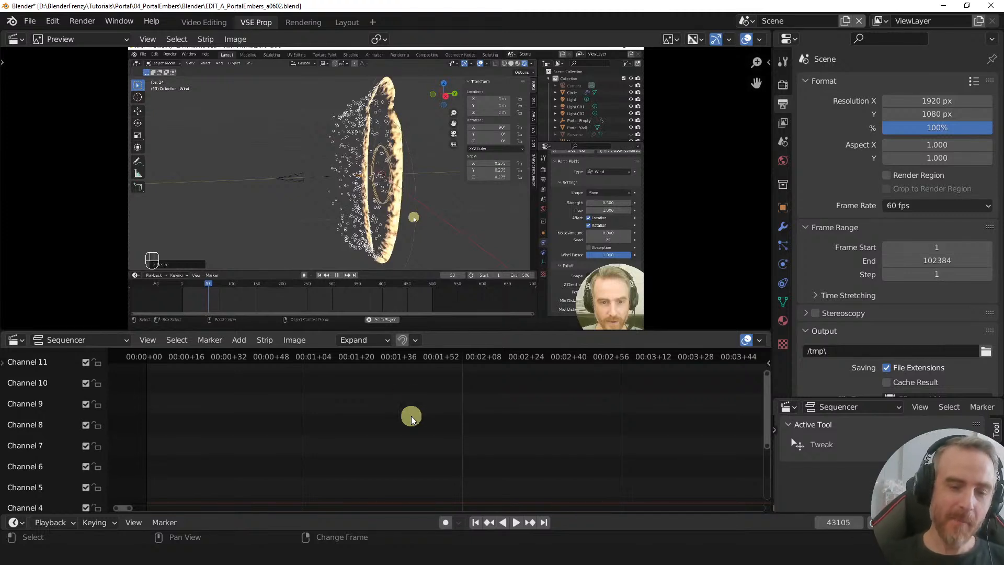
pyautogui.press('Home')
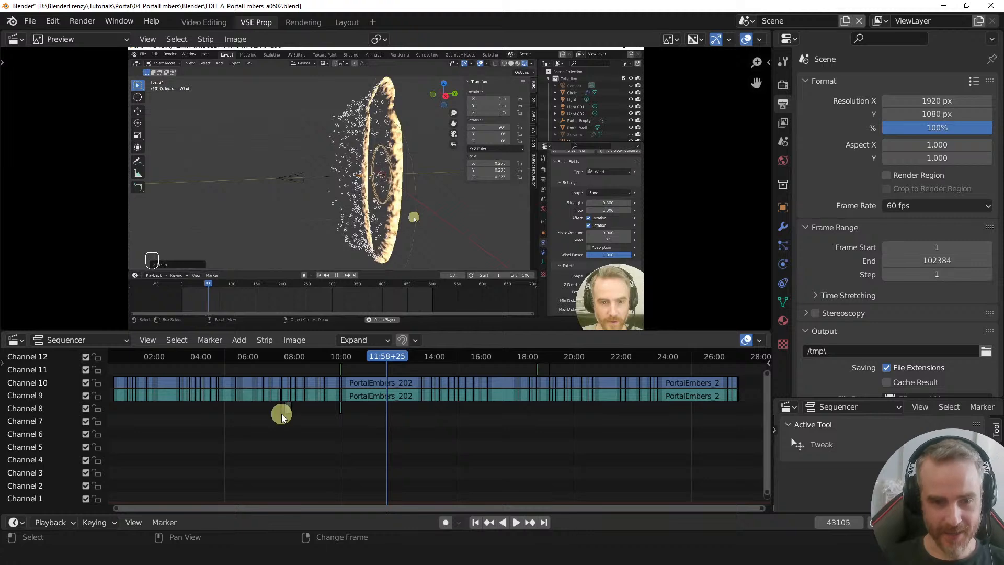
pyautogui.moveTo(280, 414); pyautogui.dragTo(329, 453, button='middle')
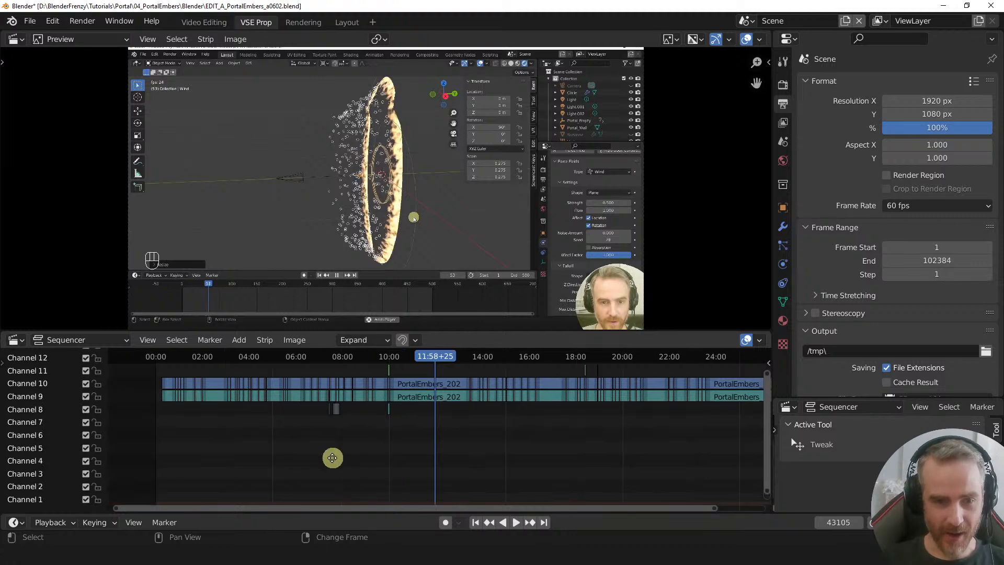
# - Turn off limiting the sequencer view to its contents
pyautogui.click(142, 341)
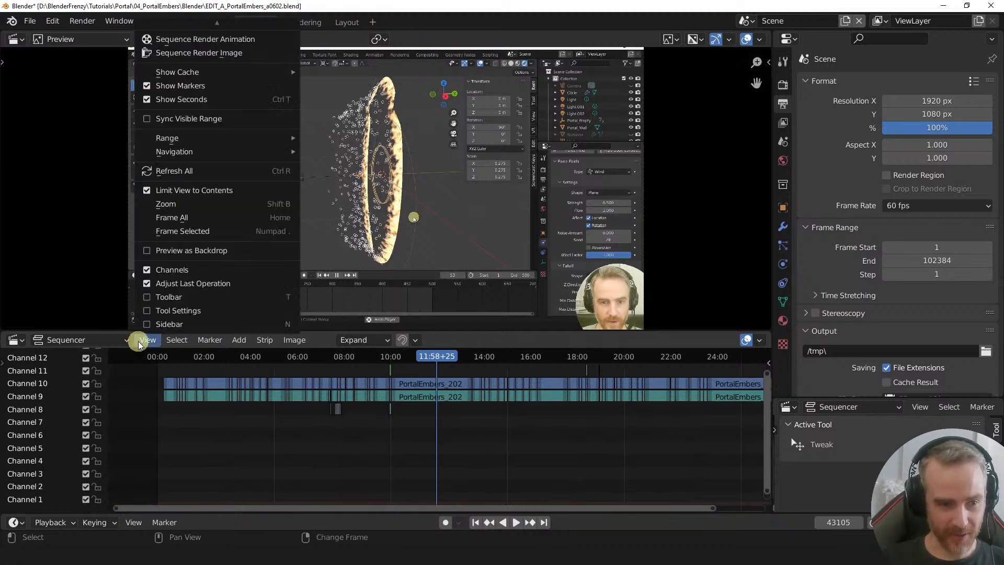
pyautogui.click(173, 190)
pyautogui.moveTo(336, 426); pyautogui.dragTo(369, 467, button='middle')
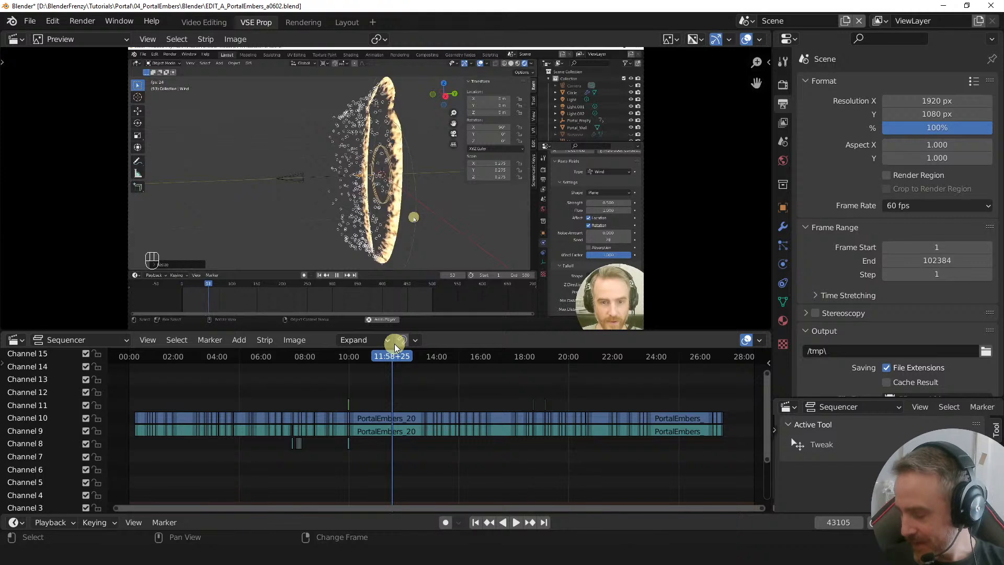
# - Set the original Scene's frame rate to 23.98 fps and inspect the sound strip beneath the long PortalEmbers movie strip
pyautogui.click(148, 417)
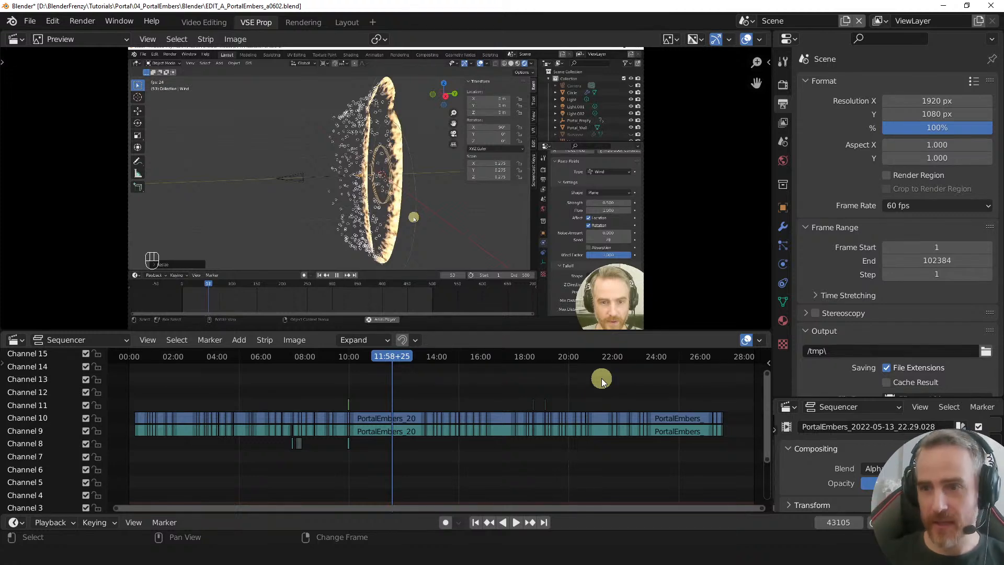
pyautogui.click(907, 205)
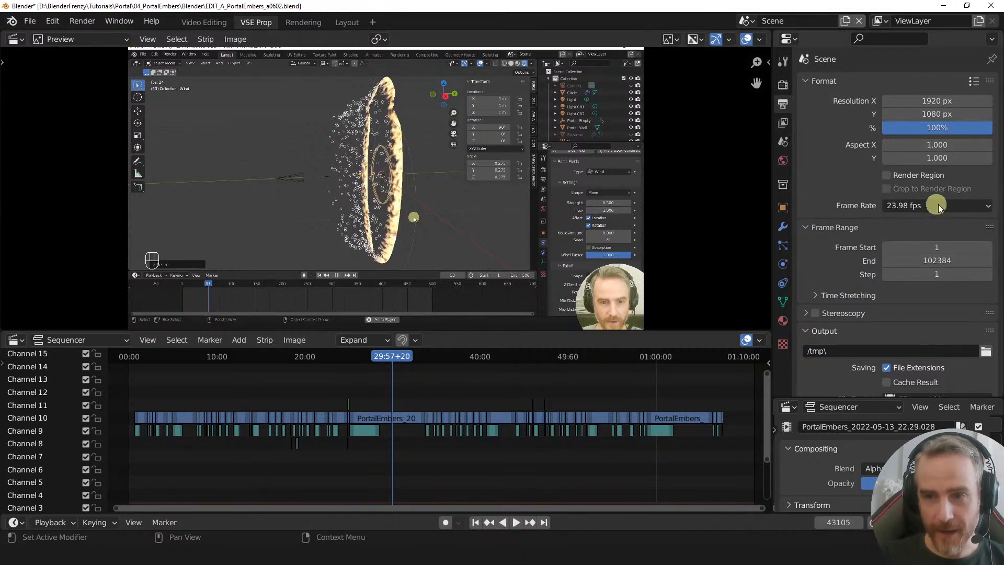
pyautogui.keyDown('ctrl'); pyautogui.moveTo(227, 422); pyautogui.dragTo(450, 423, button='middle'); pyautogui.keyUp('ctrl')
pyautogui.click(448, 407)
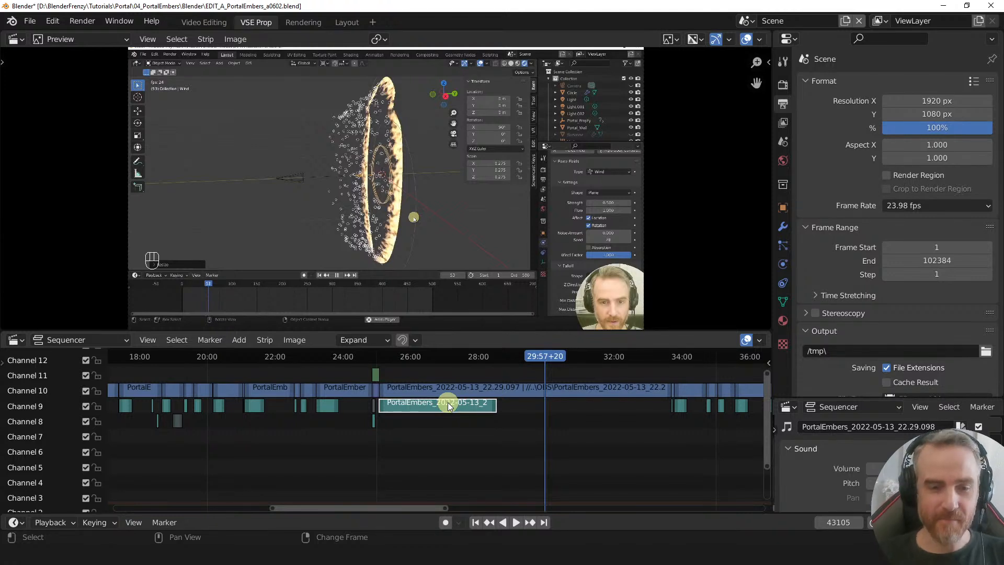
# - Group the long PortalEmbers movie strip on channel 10 into a meta strip and add a Speed Control effect to it
pyautogui.click(470, 388)
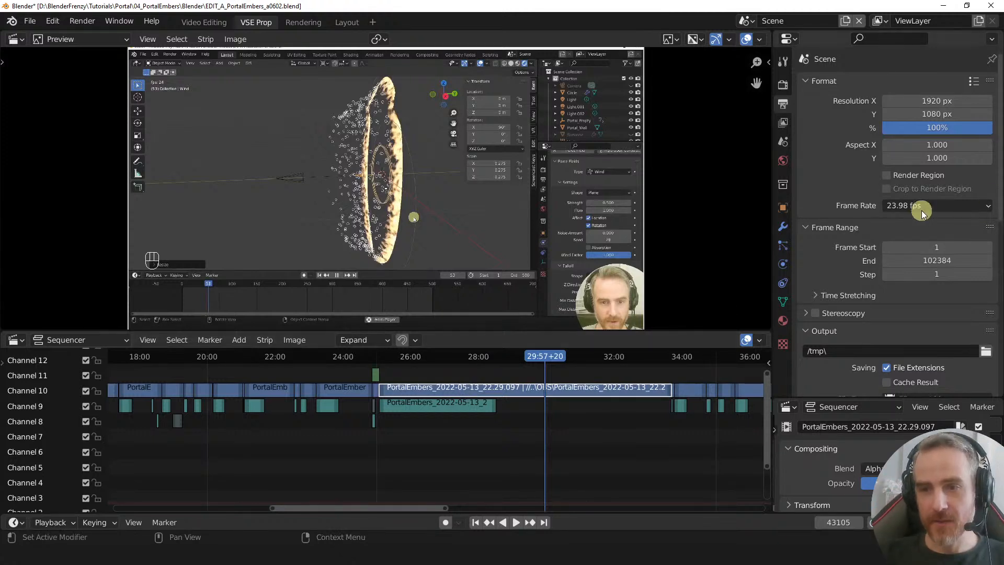
pyautogui.keyDown('shift'); pyautogui.scroll(1, 525, 439); pyautogui.keyUp('shift')
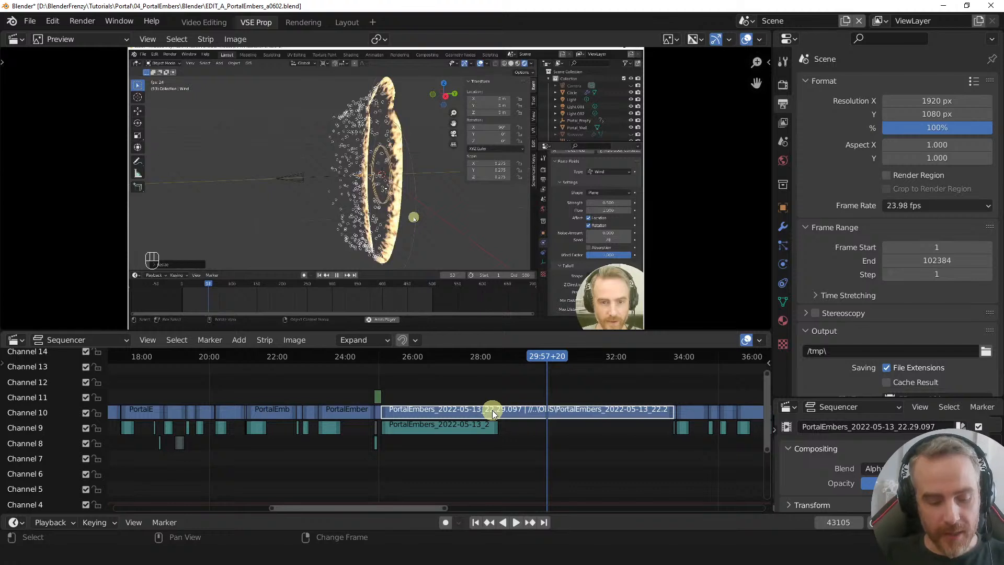
pyautogui.hotkey('ctrl', 'g')
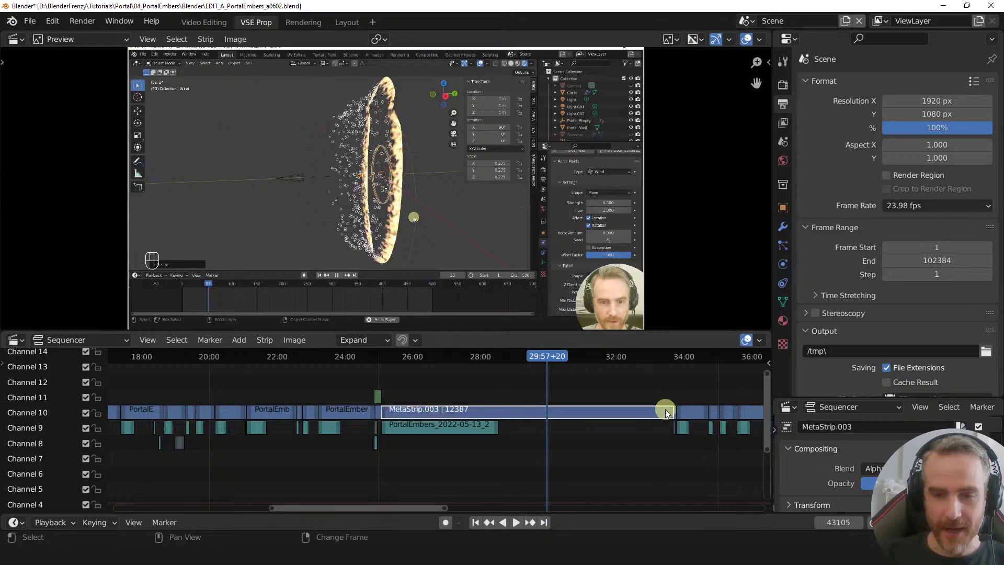
pyautogui.hotkey('shift', 'a')
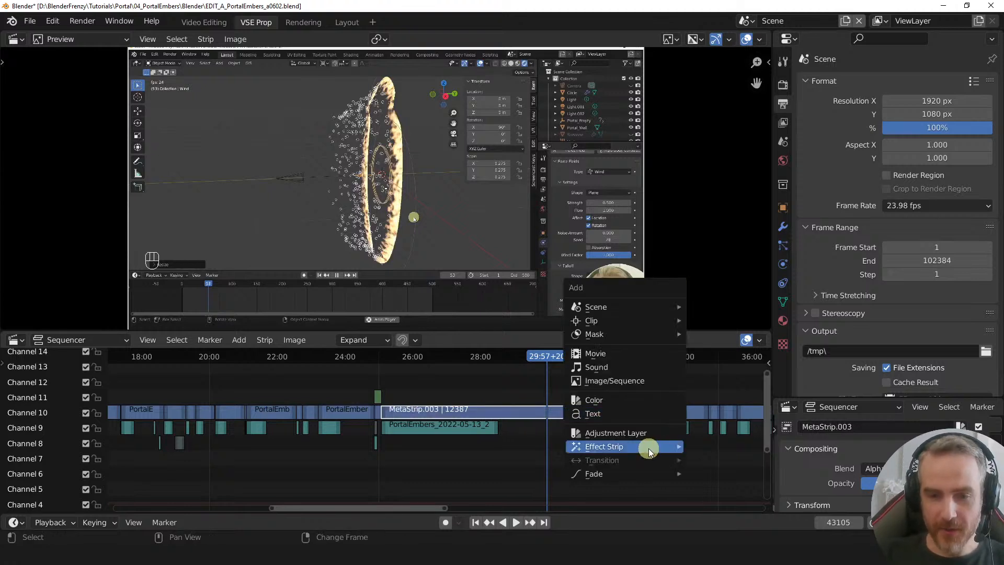
pyautogui.moveTo(653, 447)
pyautogui.click(718, 413)
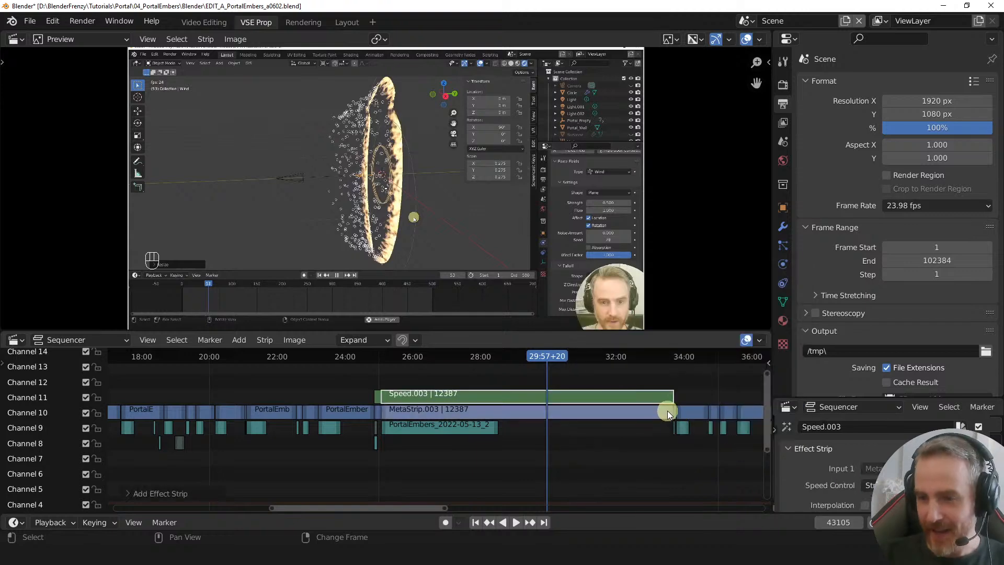
# - Shorten the new meta strip to end with the sound strip below it, and play it from about 26:22 to check sync
pyautogui.moveTo(670, 410); pyautogui.dragTo(498, 415)
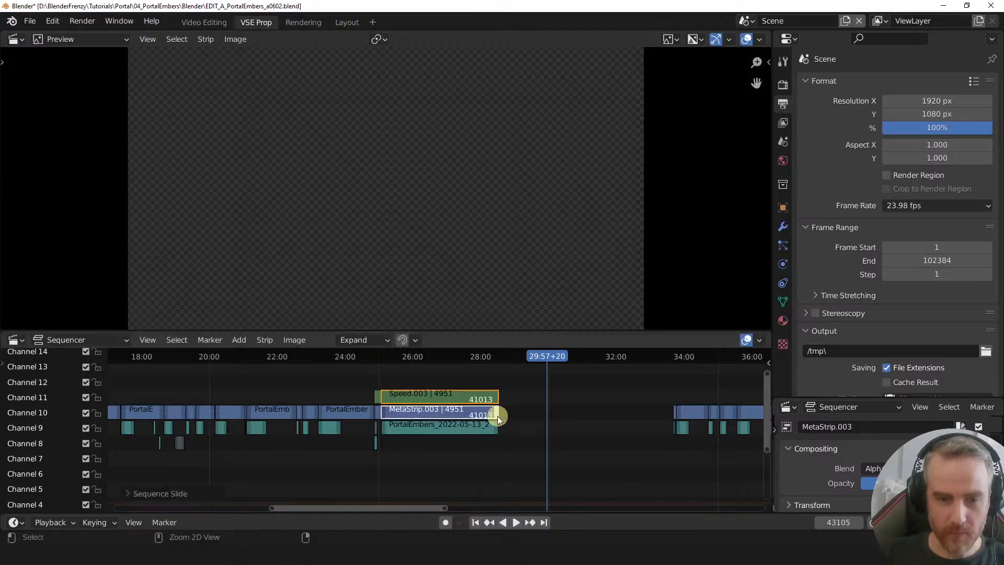
pyautogui.click(460, 358)
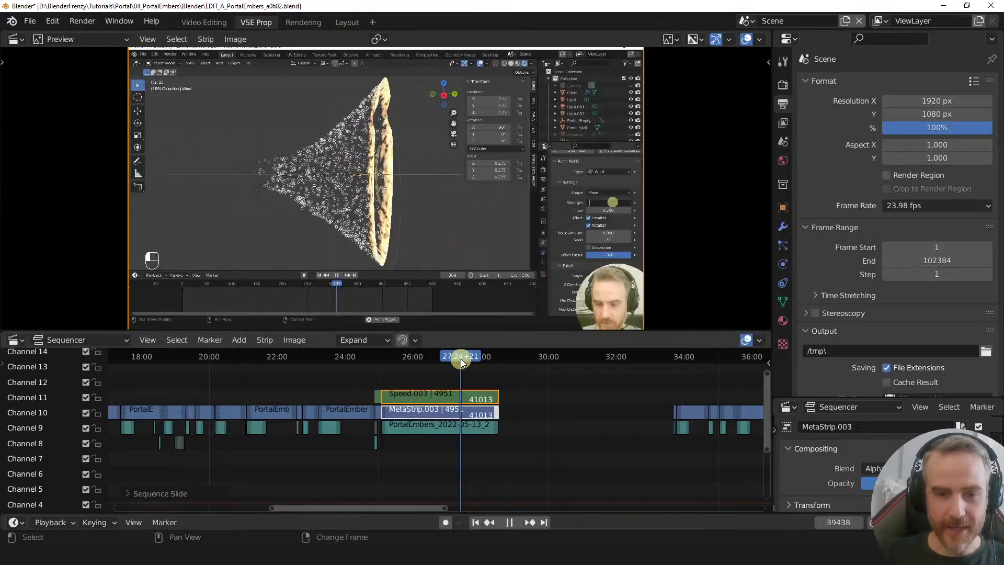
pyautogui.click(425, 359)
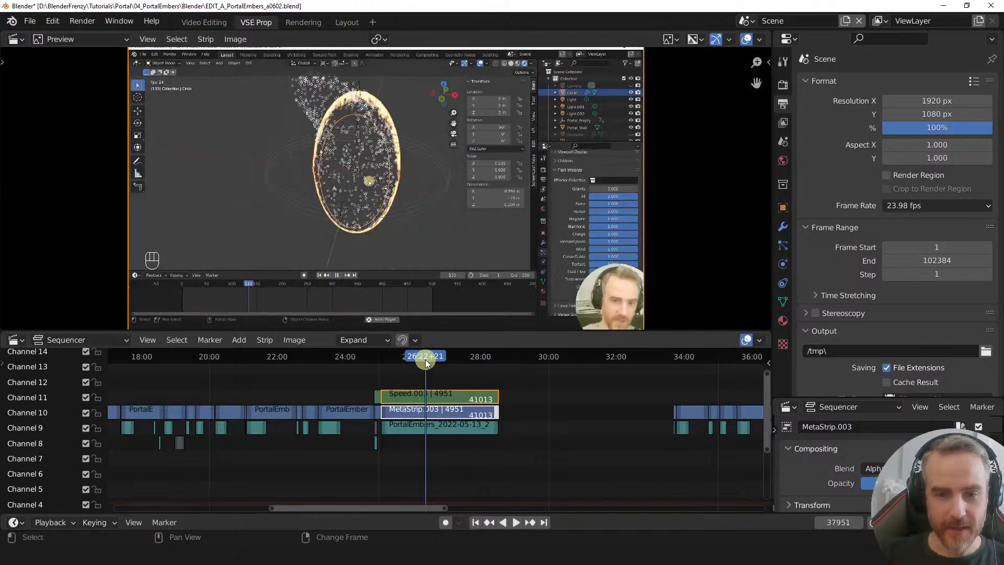
pyautogui.press('space')
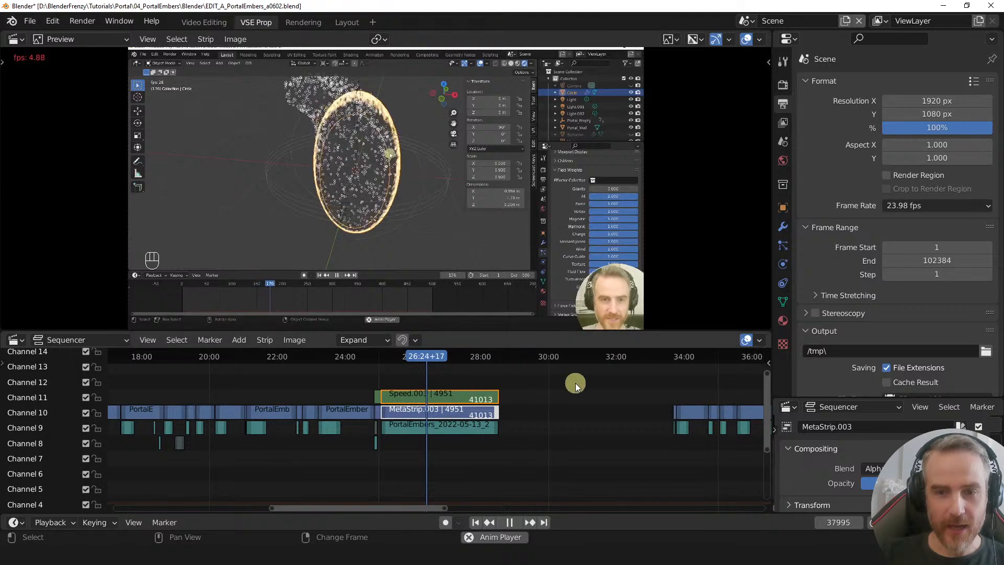
pyautogui.press('space')
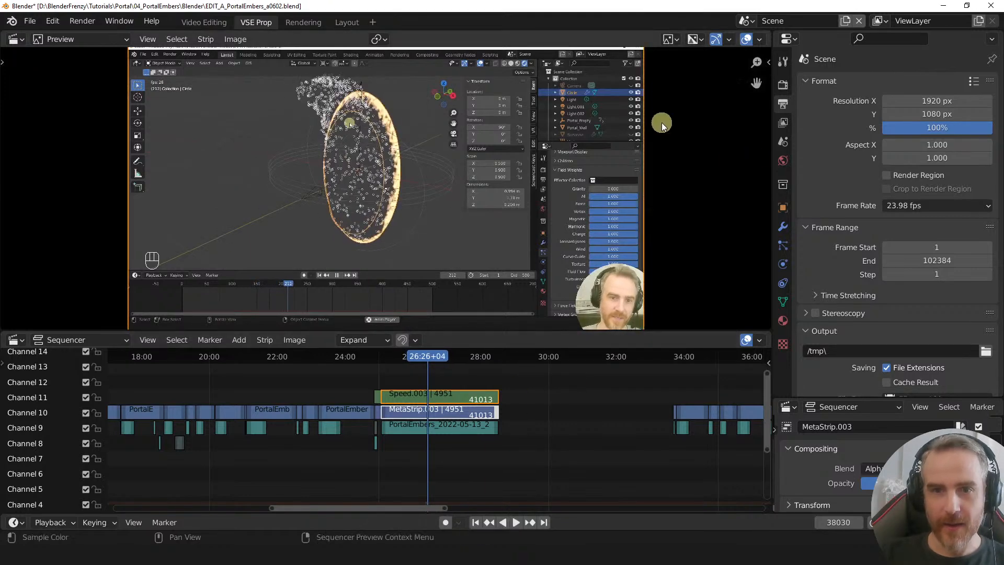
# - Return to the Video Editing workspace, bring the speed-adjusted meta strip into view, and play it at the 25% proxy size
pyautogui.click(212, 23)
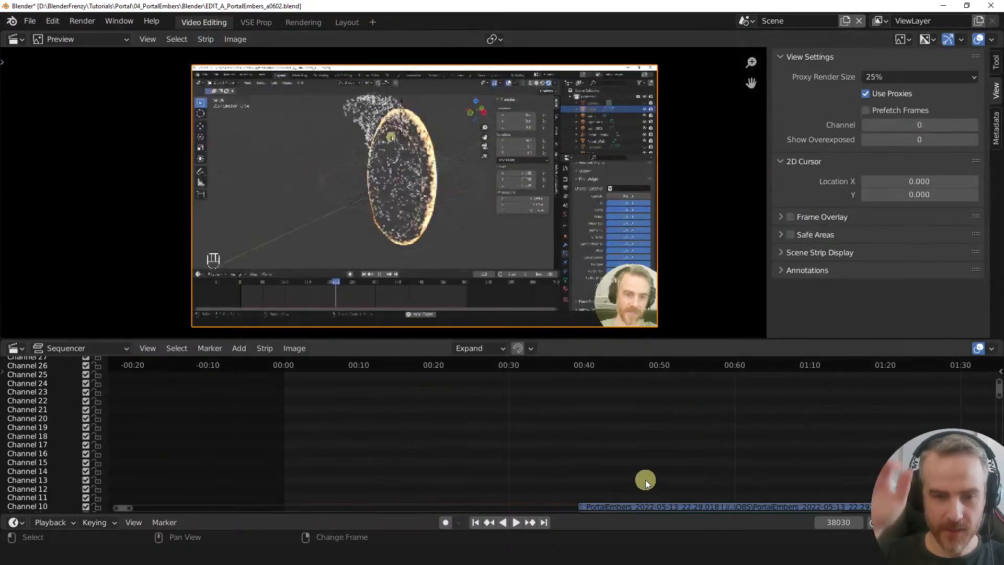
pyautogui.press('KP_Decimal')
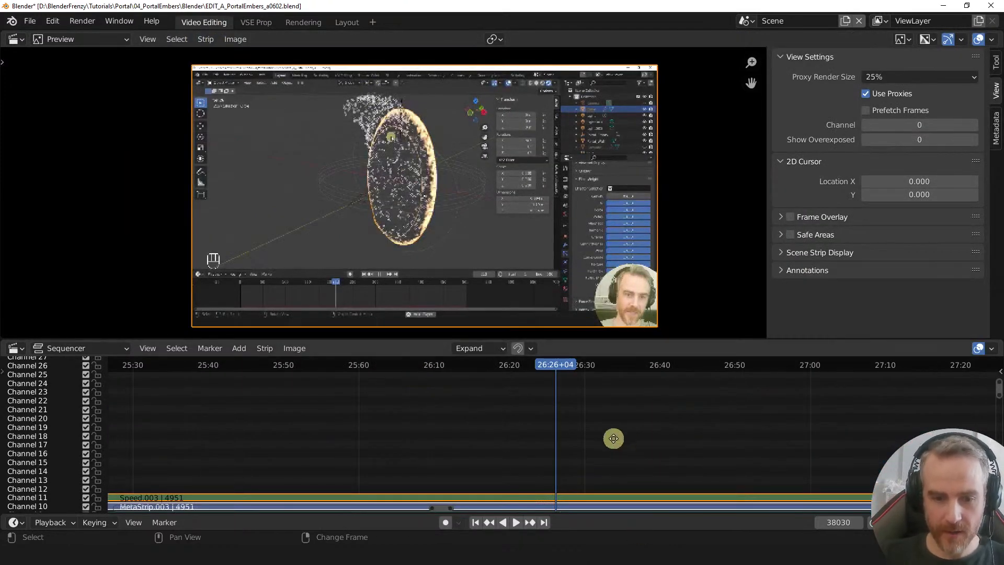
pyautogui.moveTo(614, 439); pyautogui.dragTo(514, 421, button='middle')
pyautogui.scroll(-5, 668, 421)
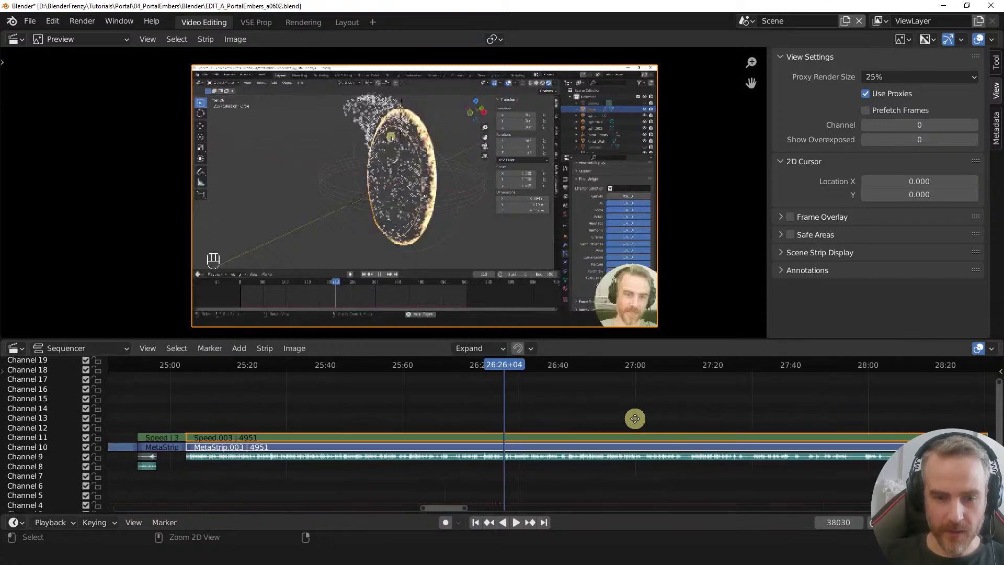
pyautogui.keyDown('ctrl'); pyautogui.moveTo(648, 414); pyautogui.dragTo(571, 409, button='middle'); pyautogui.keyUp('ctrl')
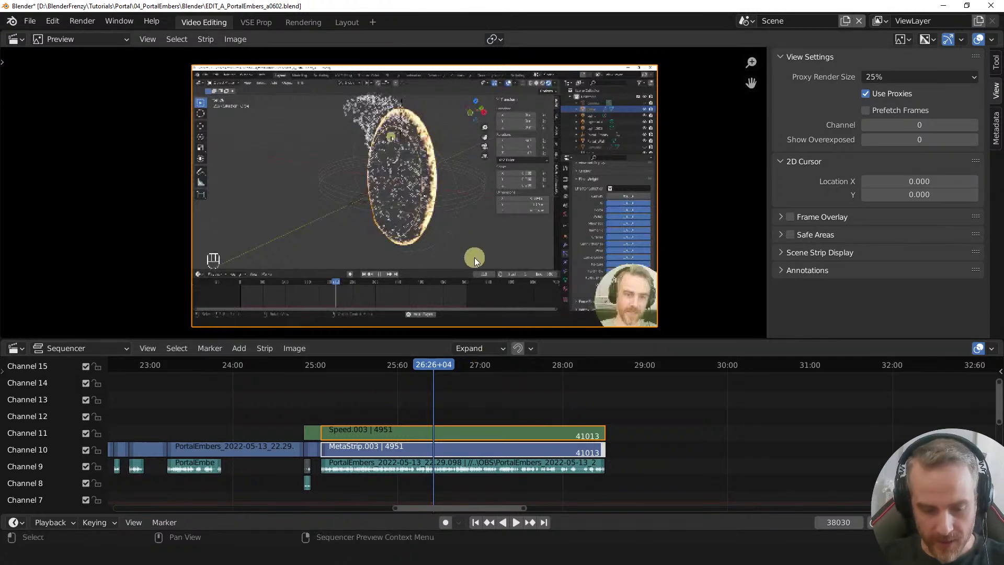
pyautogui.press('space')
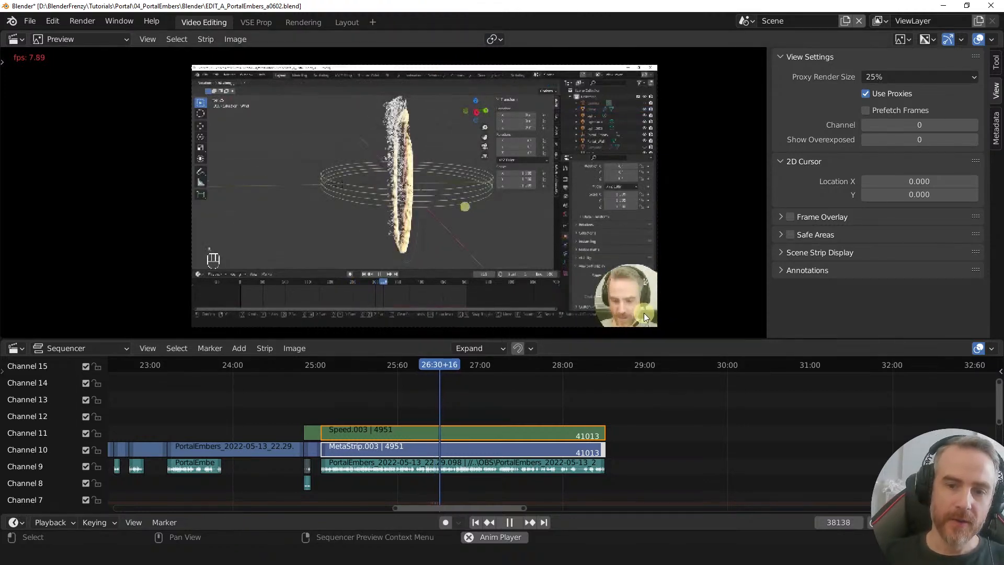
# - Stop playback, and play short stretches of the earlier strips from about 21:13 and shortly after 23:00 to check their sync
pyautogui.press('space')
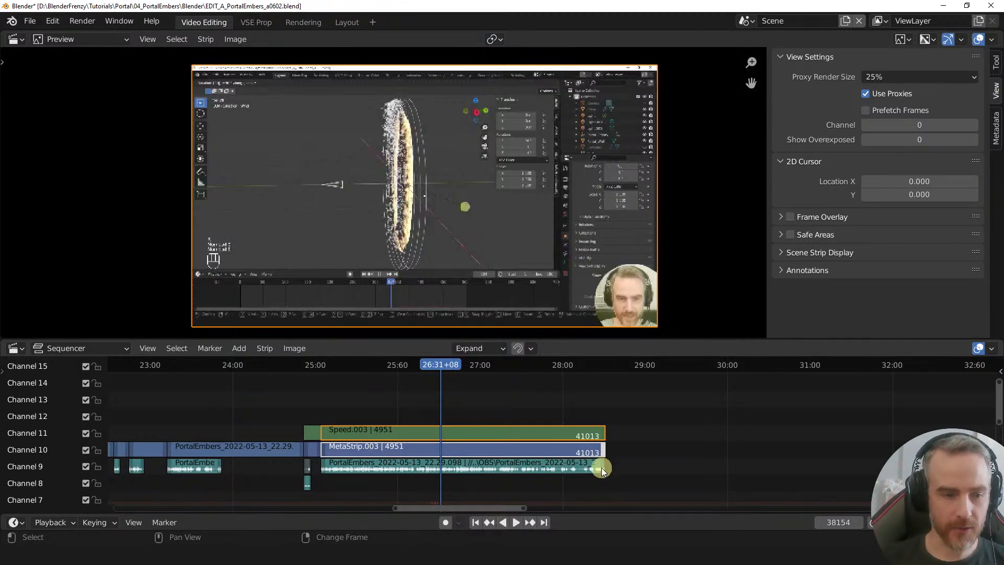
pyautogui.moveTo(375, 414); pyautogui.dragTo(593, 412, button='middle')
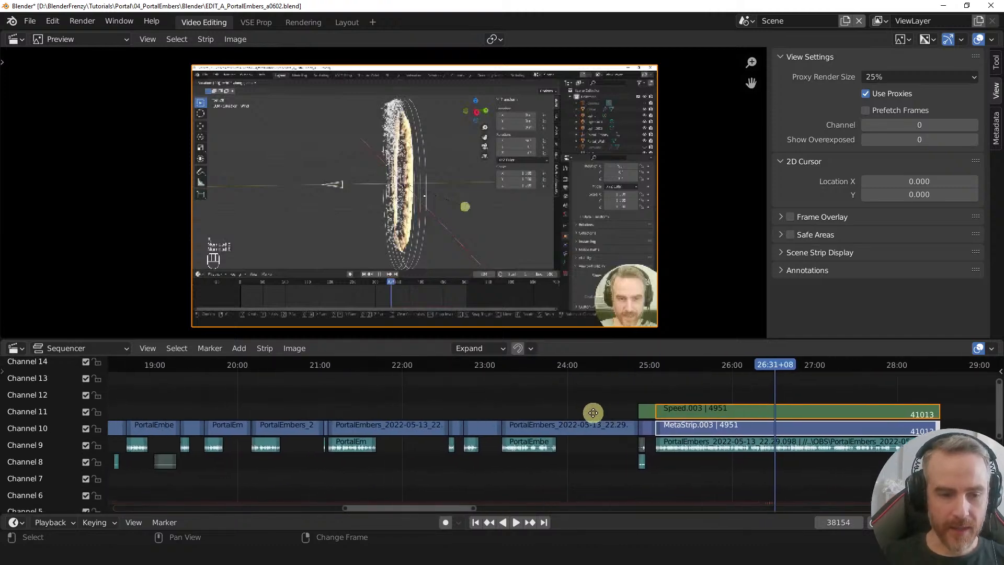
pyautogui.click(337, 367)
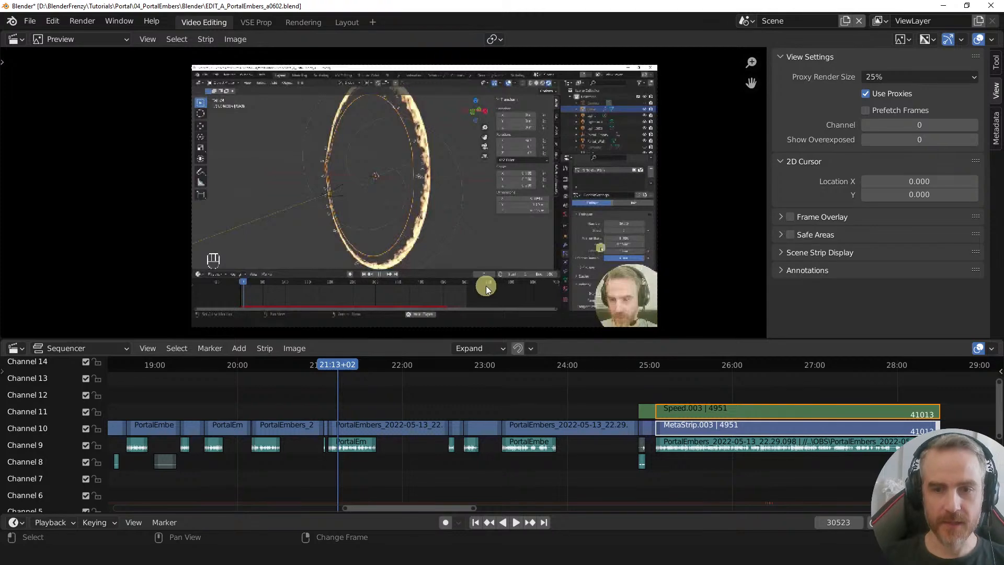
pyautogui.press('space')
pyautogui.press('space')
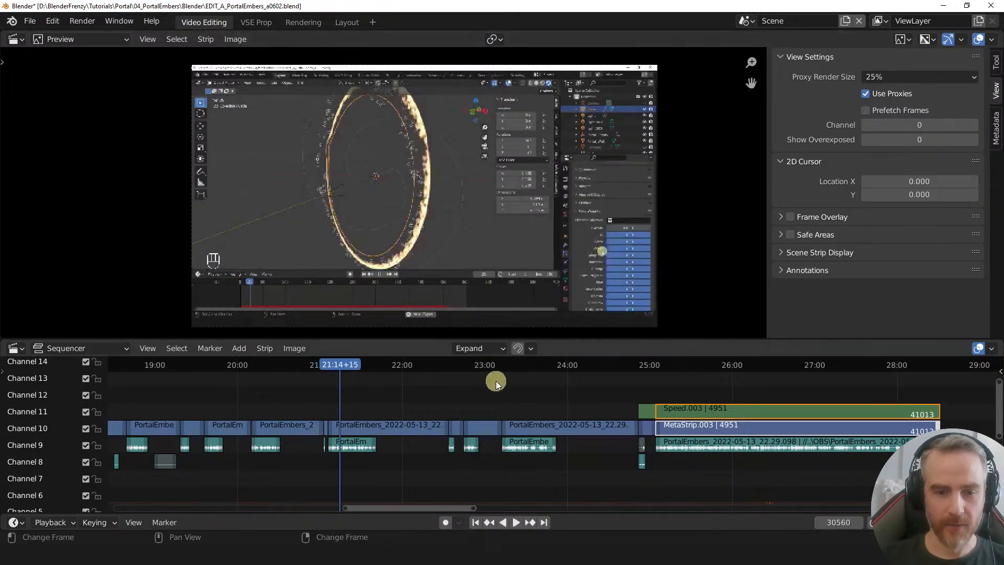
pyautogui.click(519, 363)
pyautogui.press('space')
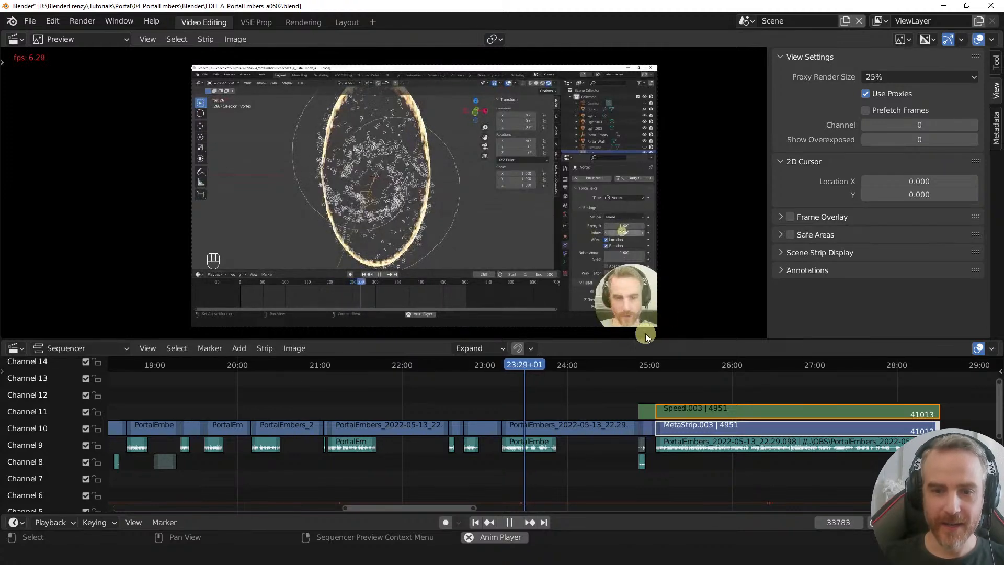
pyautogui.press('space')
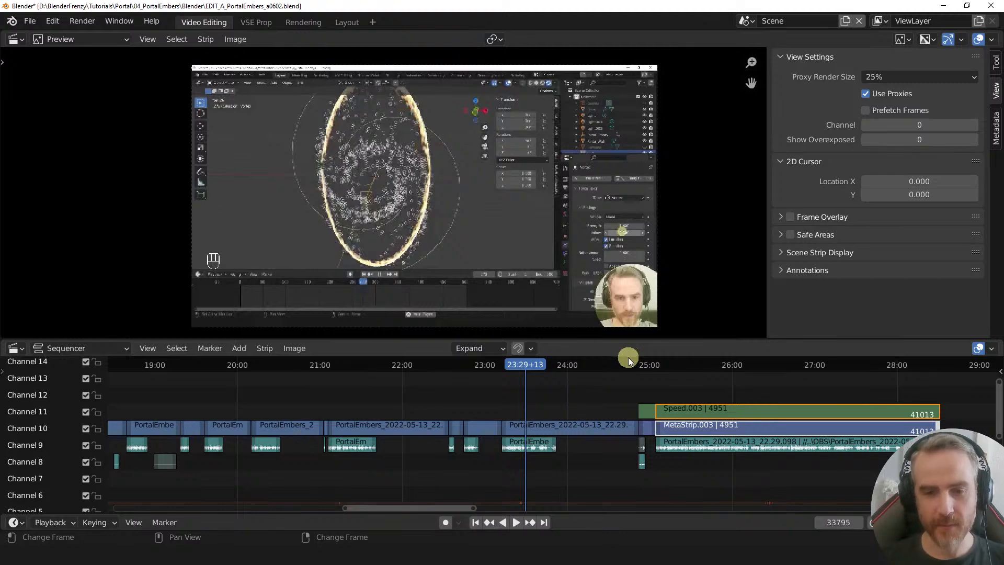
# - Delete the Speed Control effect above the long PortalEmbers meta strip and ungroup the meta strip on channel 10
pyautogui.scroll(-8, 653, 423)
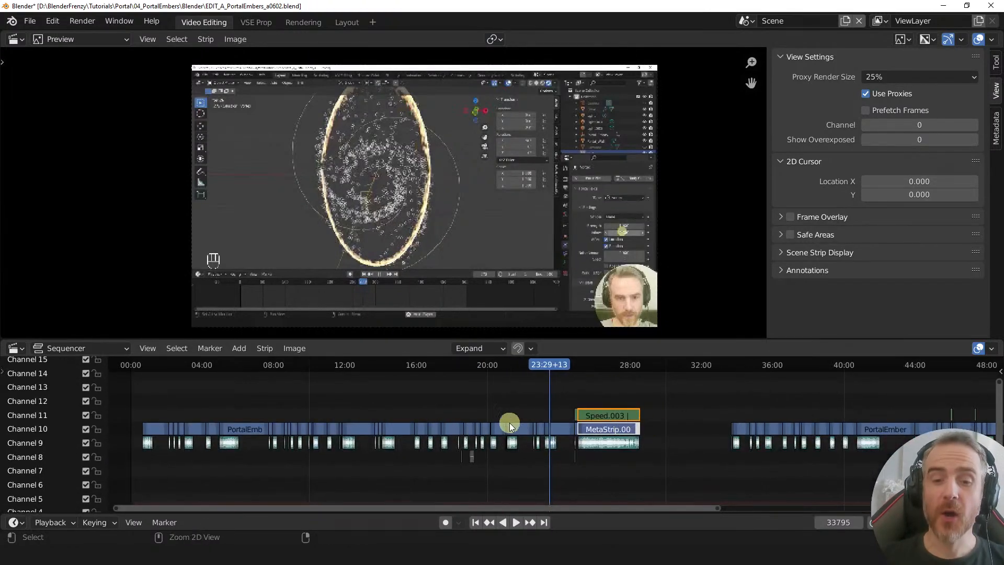
pyautogui.moveTo(637, 433); pyautogui.dragTo(486, 425, button='middle')
pyautogui.click(468, 407)
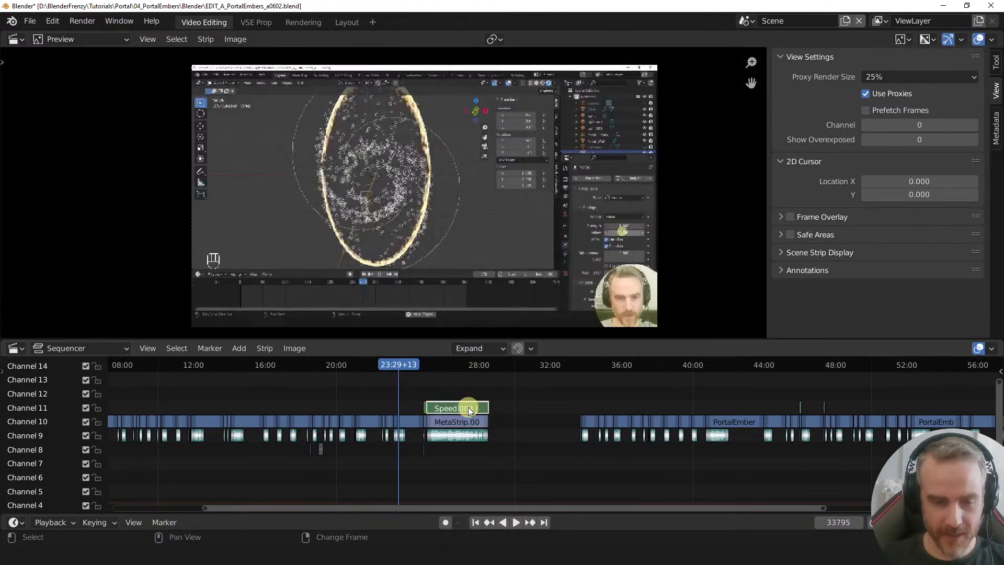
pyautogui.press('Delete')
pyautogui.click(467, 422)
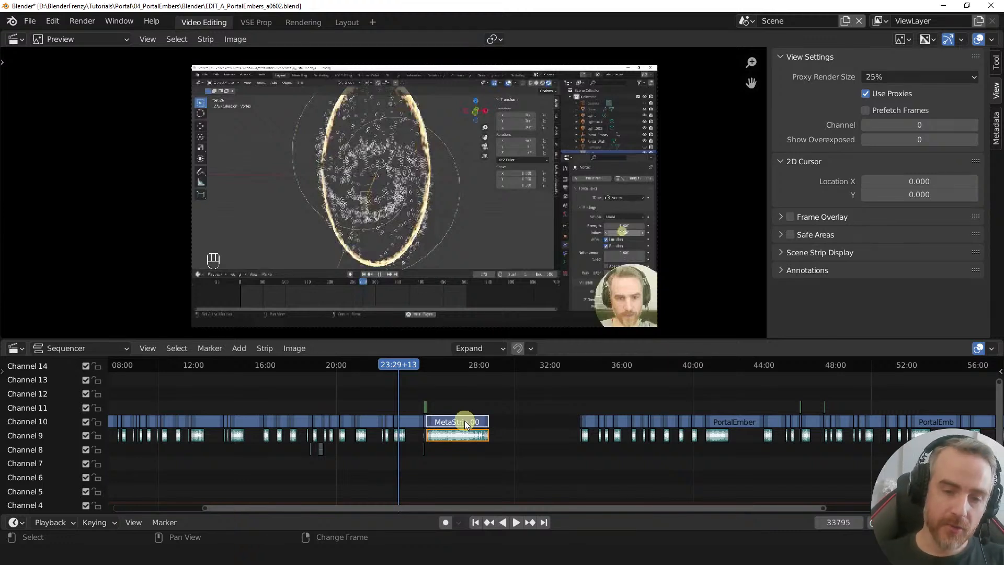
pyautogui.click(465, 421)
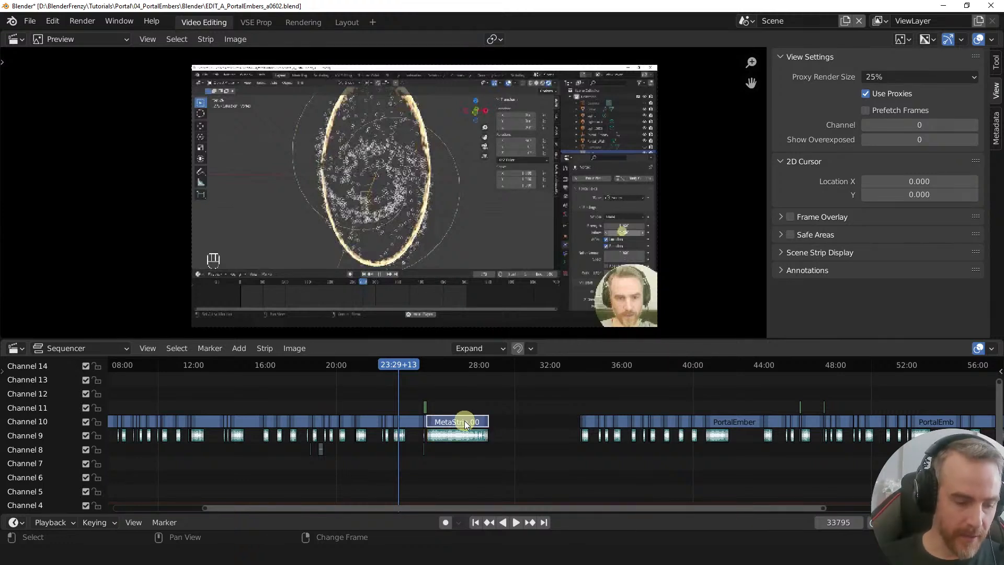
pyautogui.hotkey('alt', 'g')
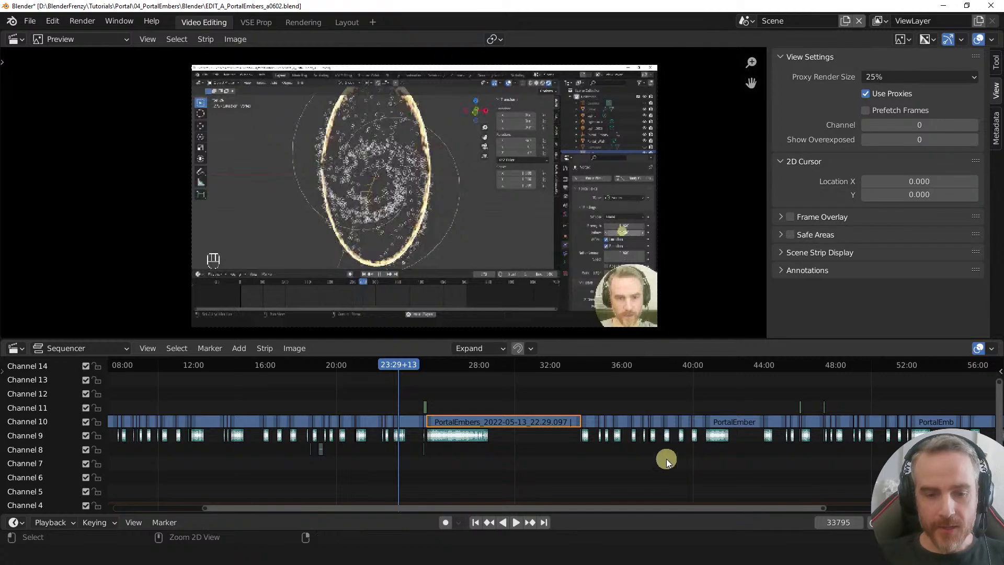
# - Enlarge the sequencer area and group all video and effect strips on channels 10 and 11 into one meta strip
pyautogui.keyDown('ctrl'); pyautogui.moveTo(666, 459); pyautogui.dragTo(438, 430, button='middle'); pyautogui.keyUp('ctrl')
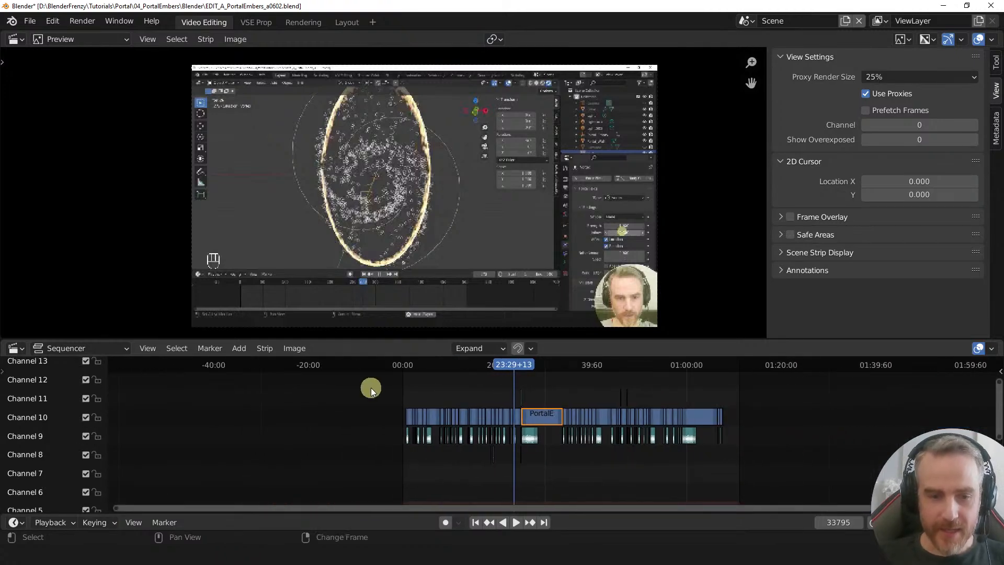
pyautogui.moveTo(630, 443); pyautogui.dragTo(539, 451, button='middle')
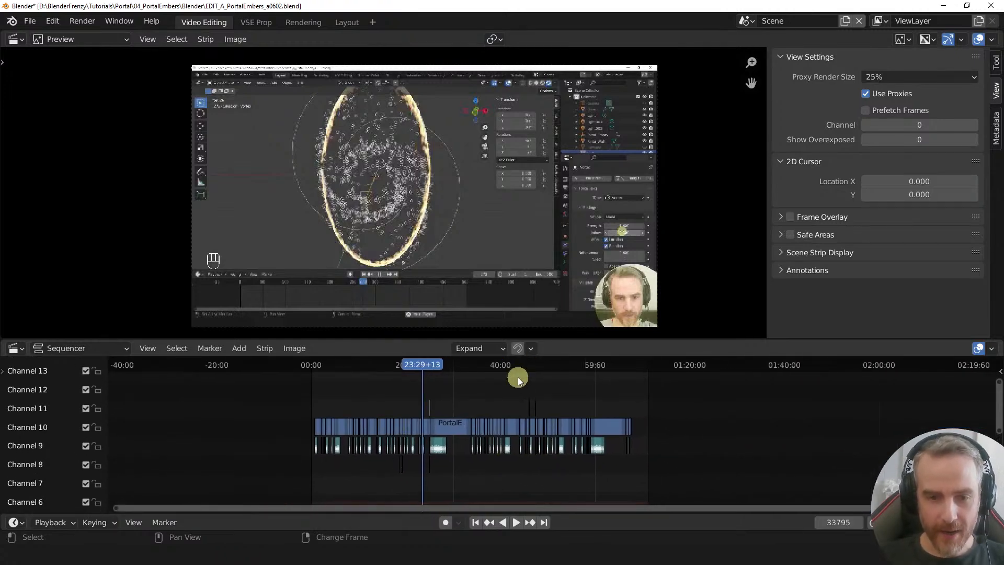
pyautogui.moveTo(551, 340); pyautogui.dragTo(577, 240)
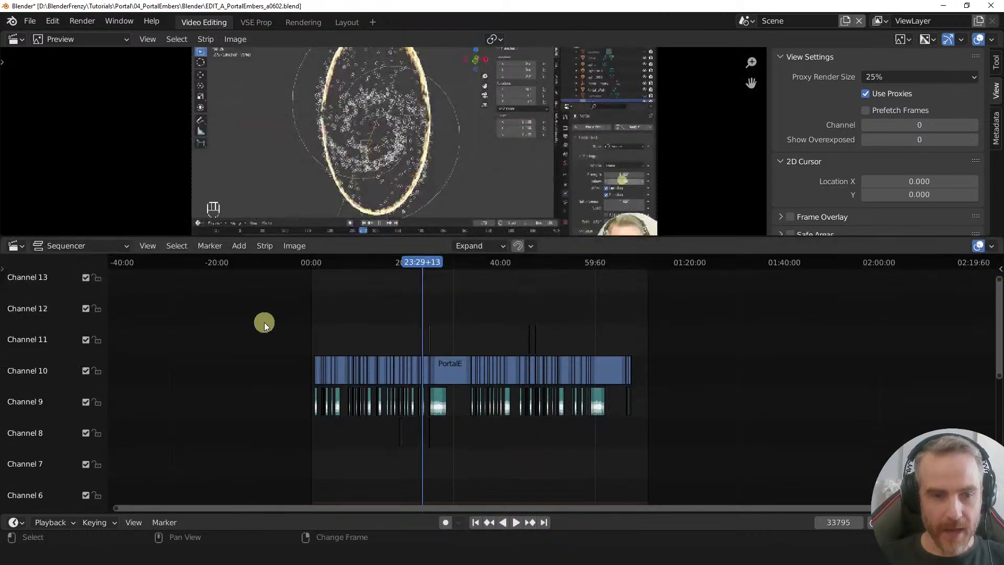
pyautogui.moveTo(261, 300); pyautogui.dragTo(669, 369)
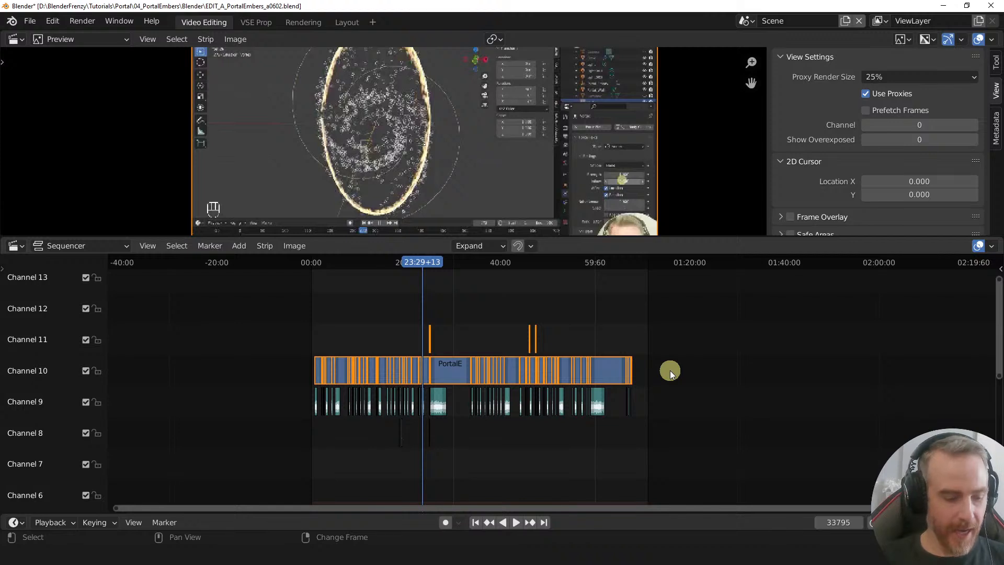
pyautogui.hotkey('ctrl', 'g')
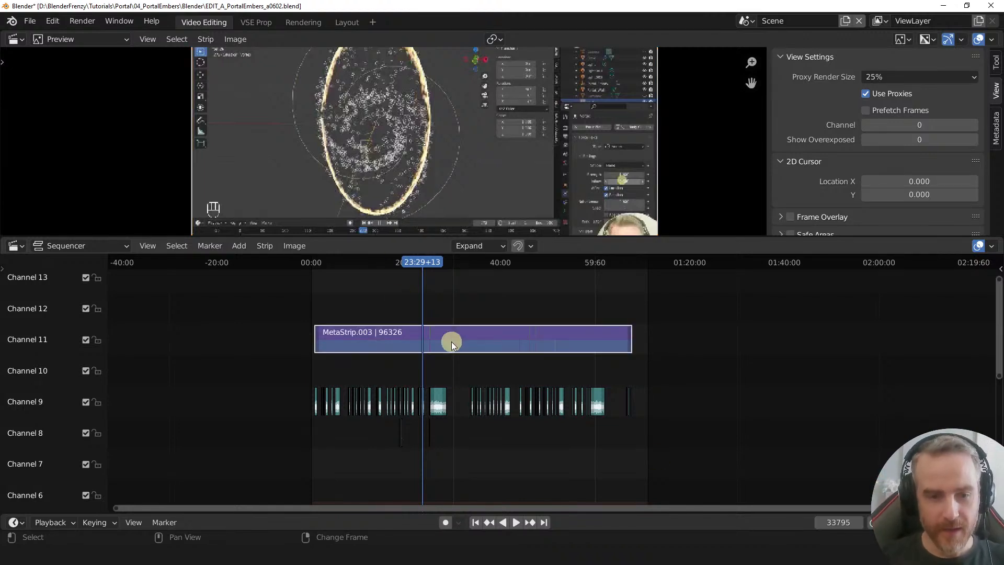
# - Move the new meta strip on channel 10 past the end of the sound strips, and remove all timeline gaps from frame 1
pyautogui.press('g')
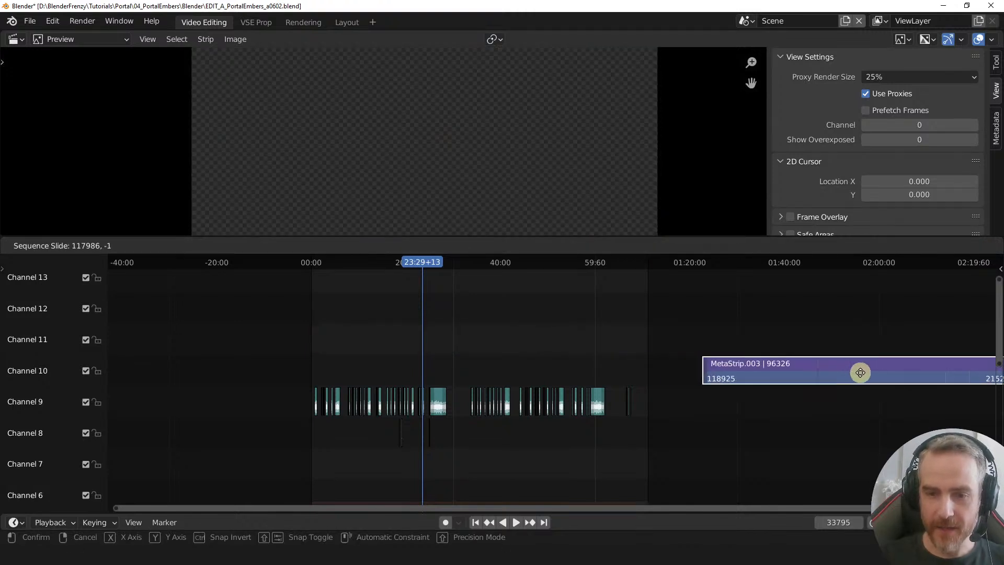
pyautogui.click(848, 374)
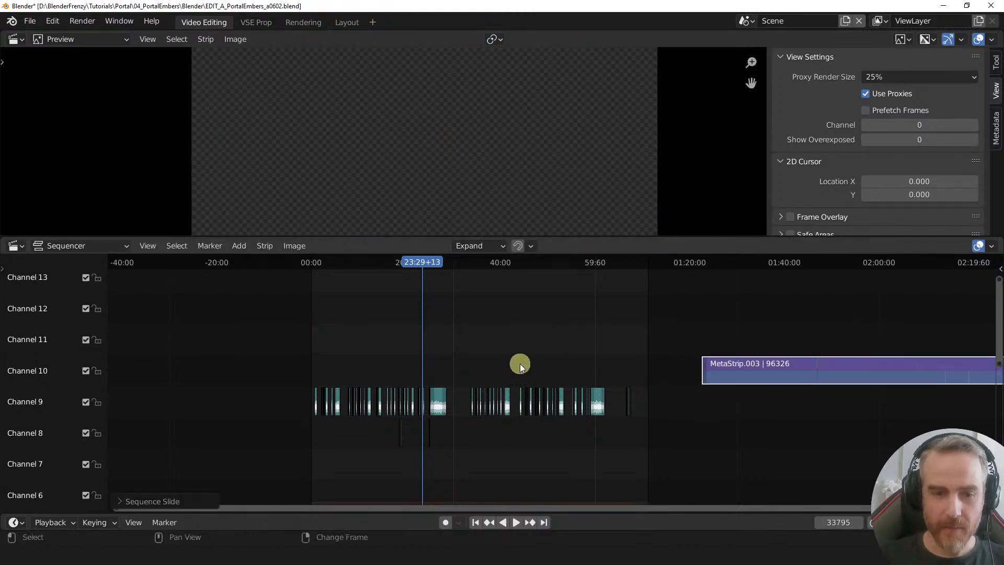
pyautogui.click(477, 521)
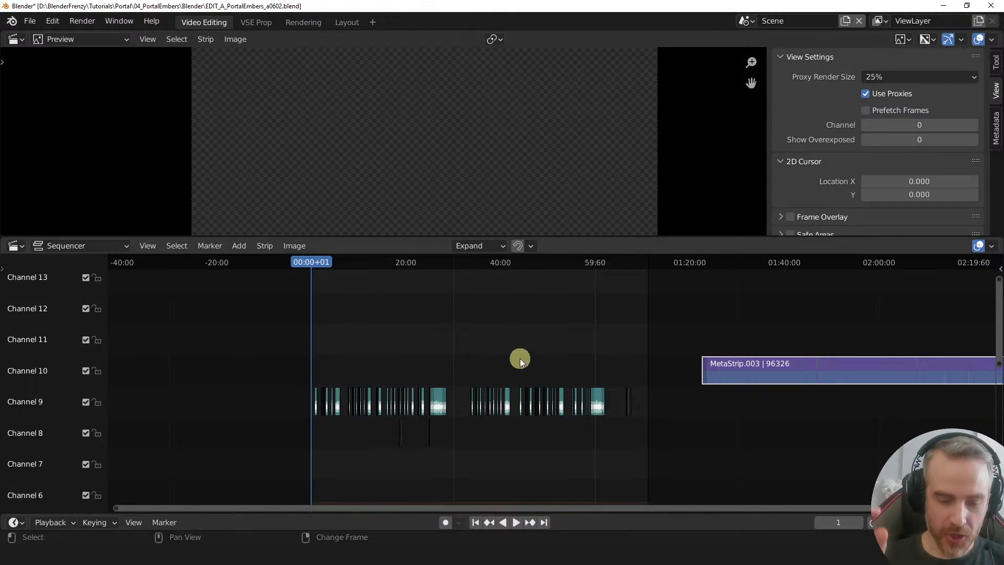
pyautogui.press('shift')
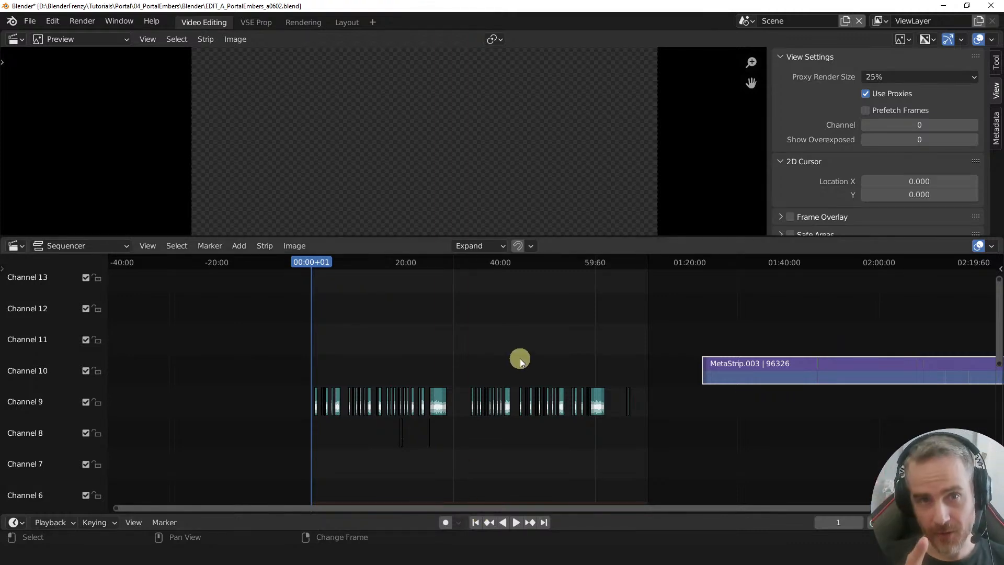
pyautogui.press('shift')
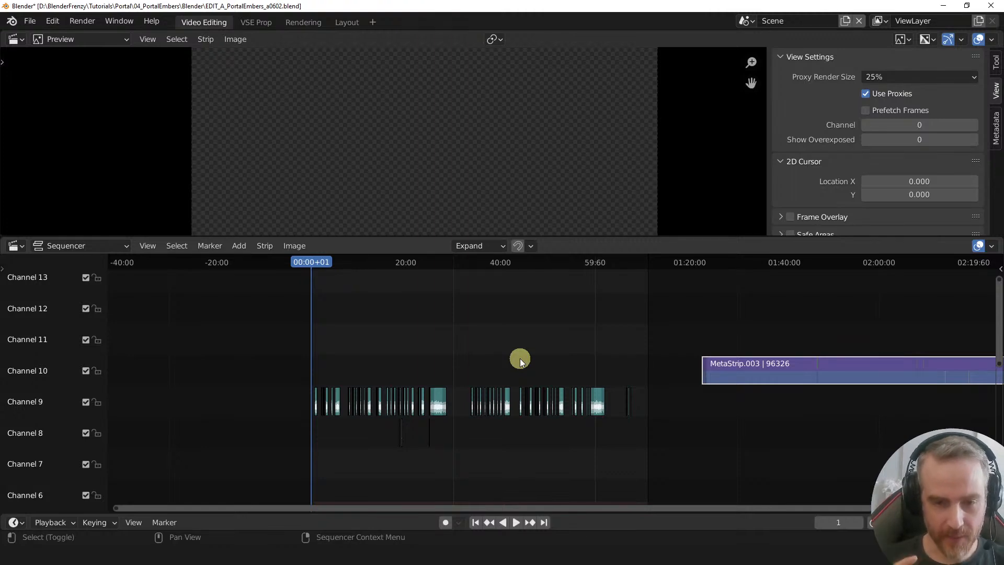
pyautogui.press('shift')
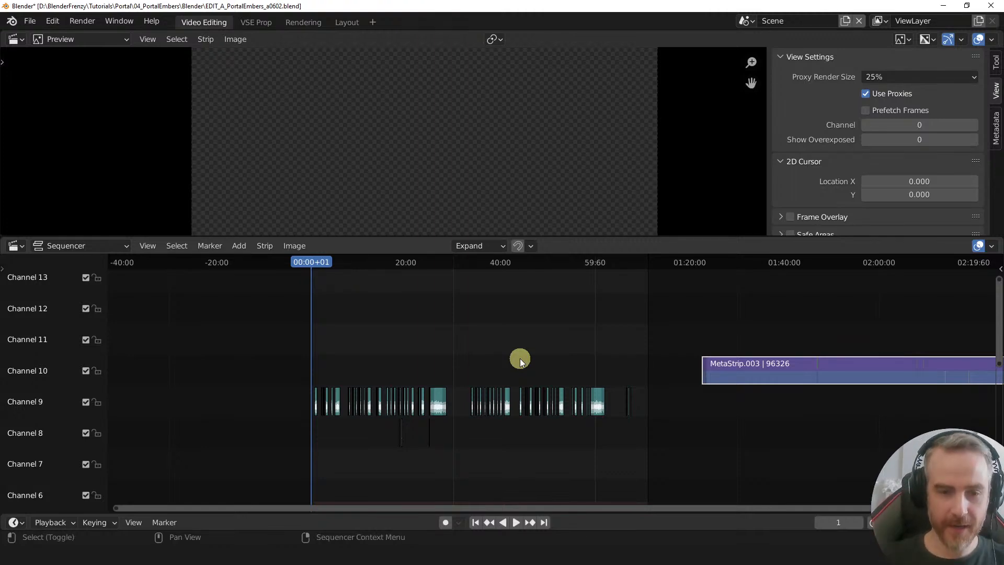
pyautogui.hotkey('shift', 'BackSpace')
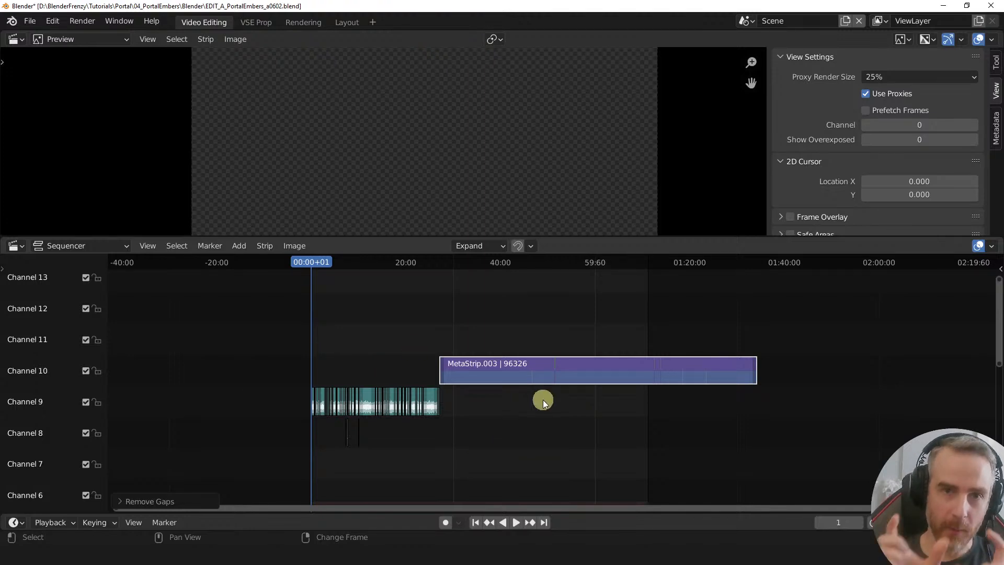
# - Snap the meta strip to the current frame at the timeline start and add a Speed Control effect to it
pyautogui.click(529, 367)
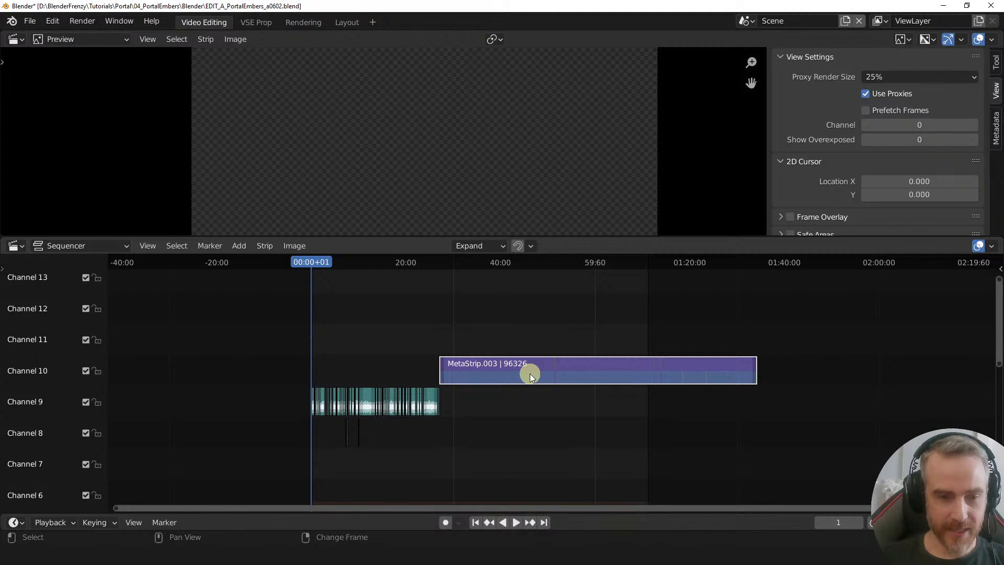
pyautogui.hotkey('shift', 's')
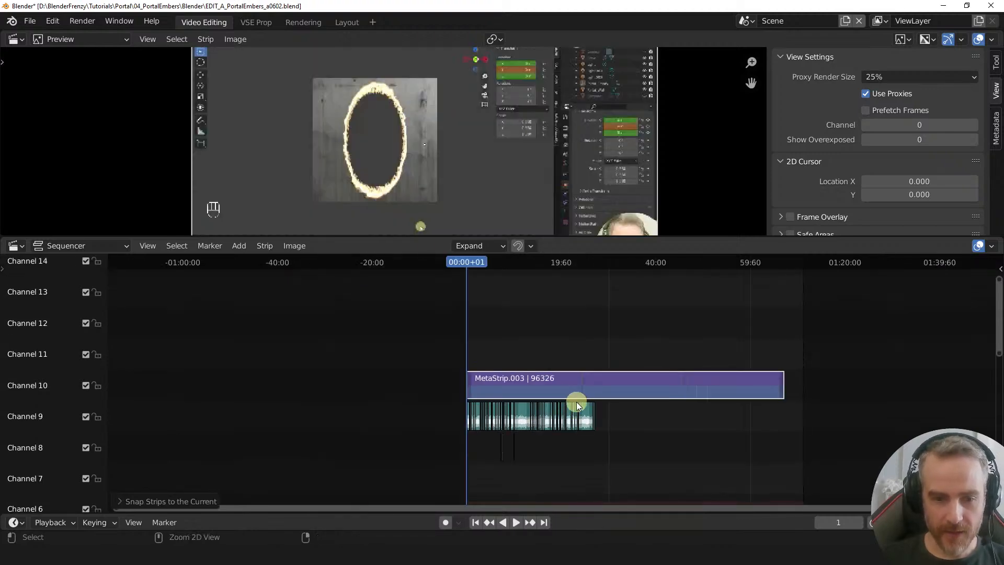
pyautogui.keyDown('ctrl'); pyautogui.moveTo(576, 403); pyautogui.dragTo(425, 365, button='middle'); pyautogui.keyUp('ctrl')
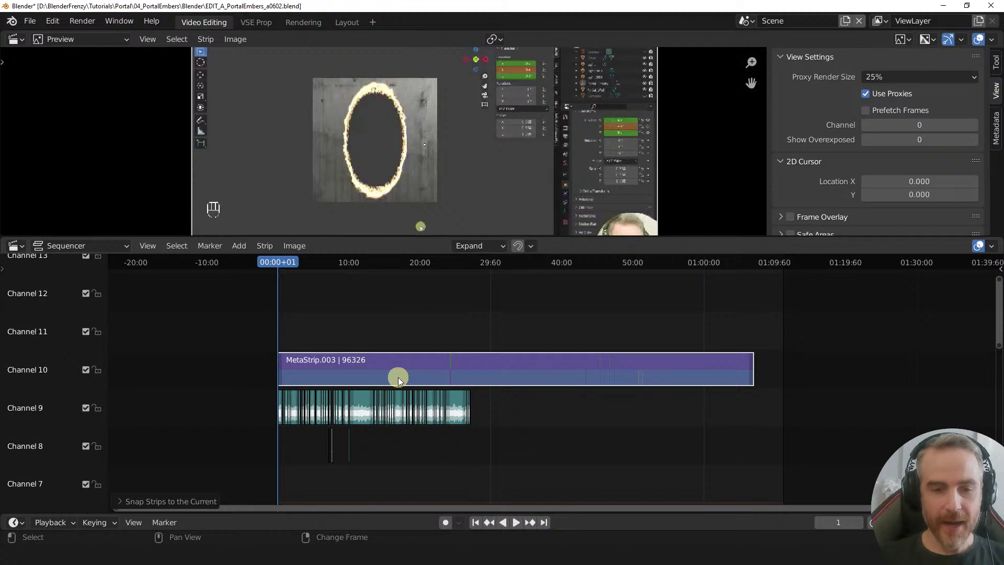
pyautogui.hotkey('shift', 'a')
pyautogui.moveTo(400, 371)
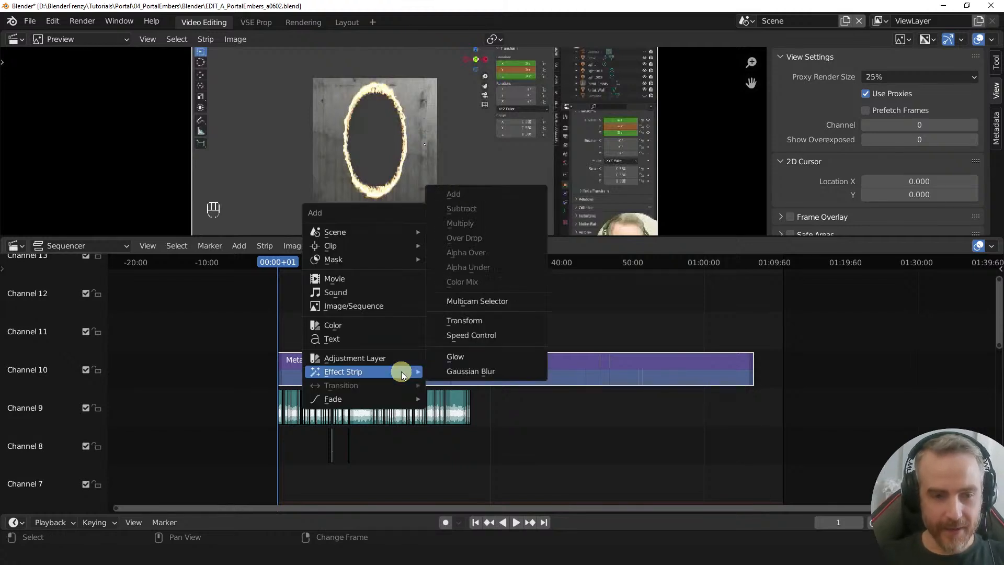
pyautogui.click(482, 335)
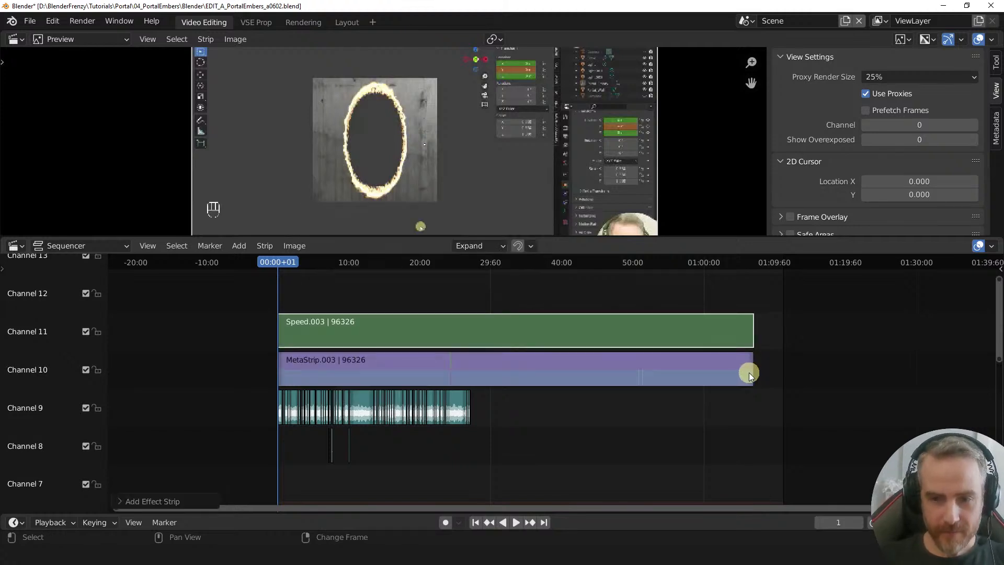
# - Shorten the meta strip to 38976 frames so it ends with the last sound strip on channel 9
pyautogui.moveTo(749, 372); pyautogui.dragTo(467, 386)
pyautogui.moveTo(457, 457); pyautogui.dragTo(441, 422, button='middle')
pyautogui.moveTo(685, 433); pyautogui.dragTo(740, 433, button='middle')
pyautogui.moveTo(544, 426); pyautogui.dragTo(789, 427, button='middle')
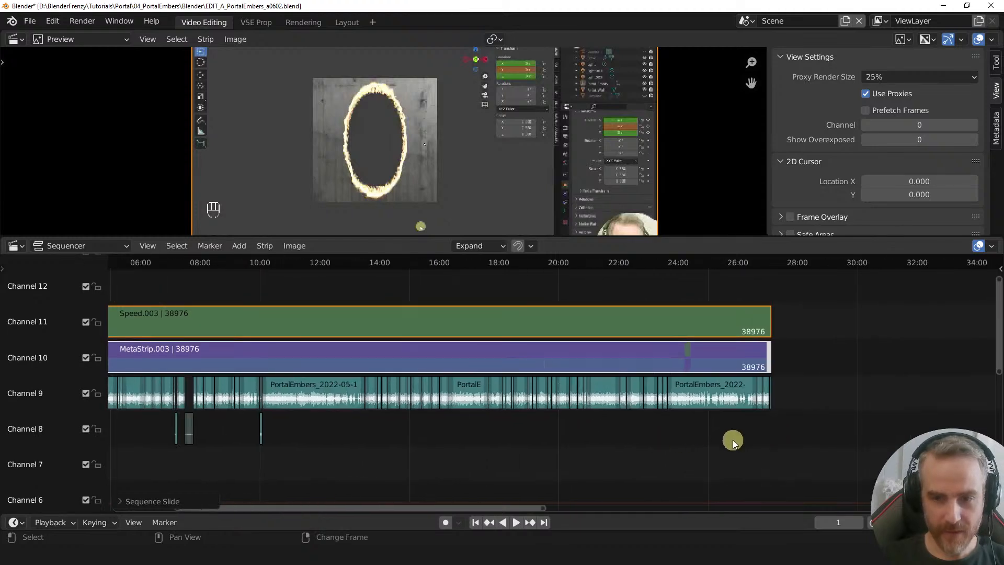
pyautogui.moveTo(658, 438)
pyautogui.mouseDown(button='middle')
pyautogui.moveTo(788, 435)
pyautogui.moveTo(721, 444)
pyautogui.moveTo(536, 409)
pyautogui.moveTo(601, 426)
pyautogui.mouseUp(button='middle')
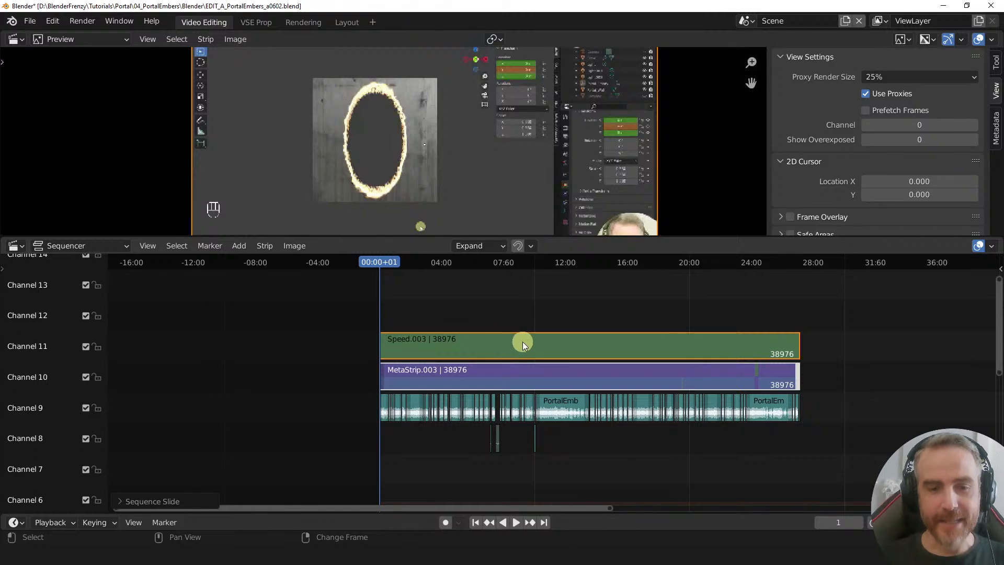
# - Play the combined edit from about 1:55 and enlarge the webcam area in the preview to check lip sync
pyautogui.keyDown('ctrl'); pyautogui.moveTo(522, 340); pyautogui.dragTo(555, 333, button='middle'); pyautogui.keyUp('ctrl')
pyautogui.moveTo(544, 376); pyautogui.dragTo(762, 374, button='middle')
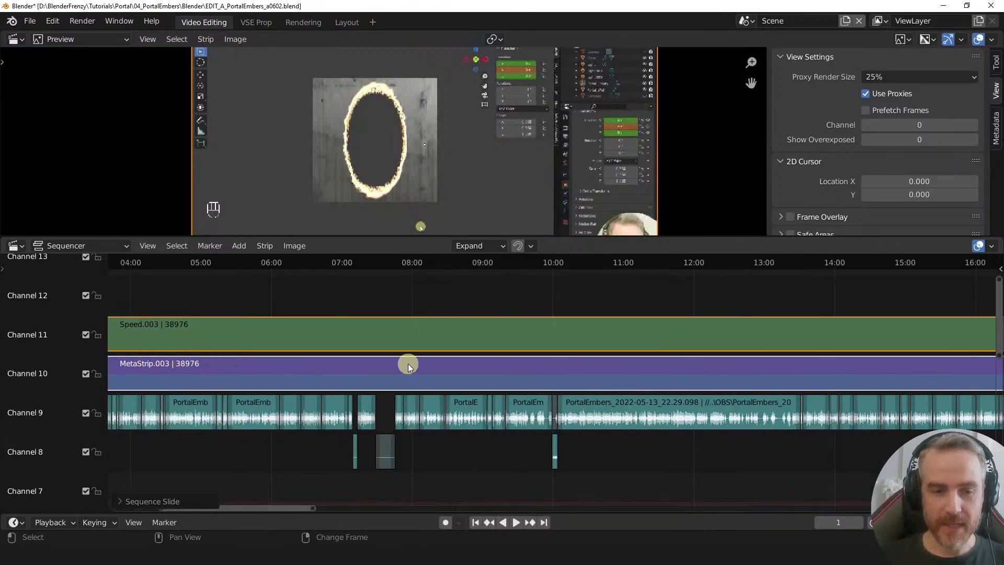
pyautogui.moveTo(407, 363); pyautogui.dragTo(784, 370, button='middle')
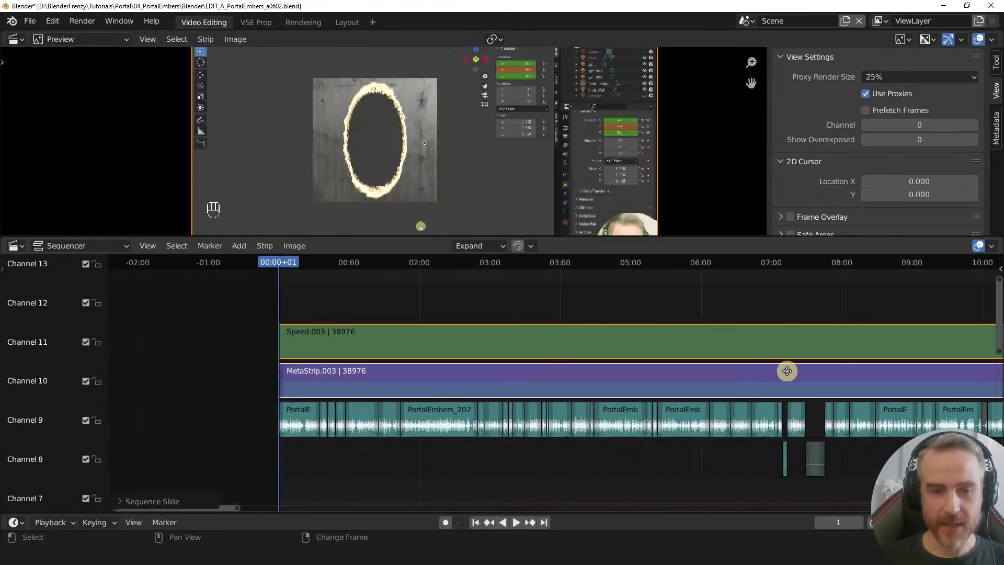
pyautogui.click(413, 290)
pyautogui.press('space')
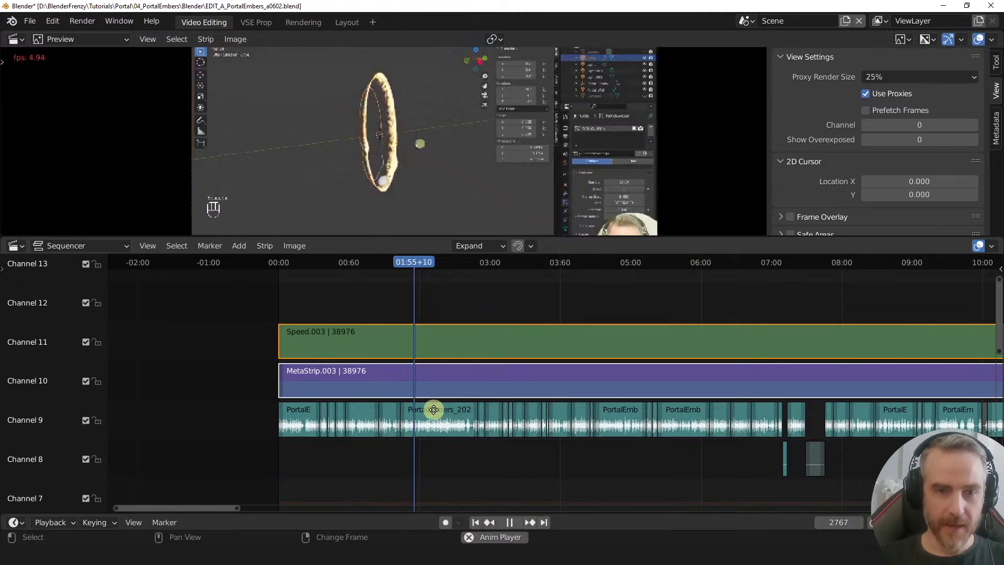
pyautogui.moveTo(432, 410); pyautogui.dragTo(378, 413, button='middle')
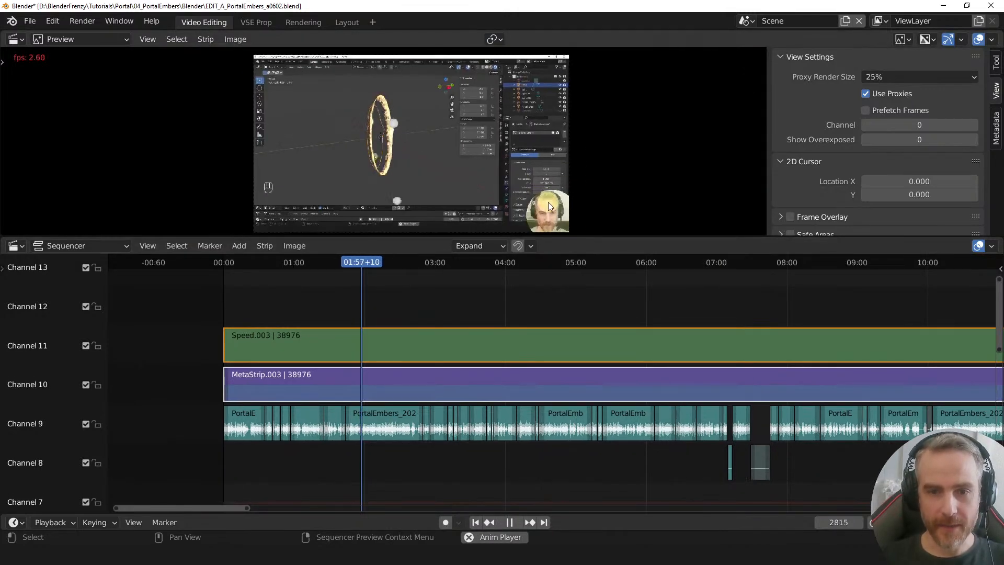
pyautogui.moveTo(511, 143); pyautogui.dragTo(453, 136, button='middle')
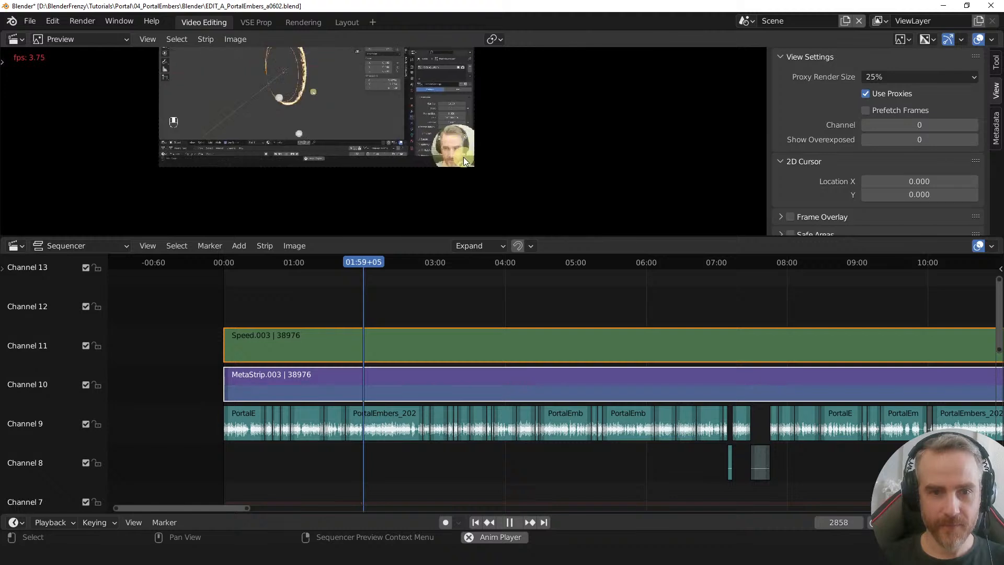
pyautogui.scroll(4, 509, 174)
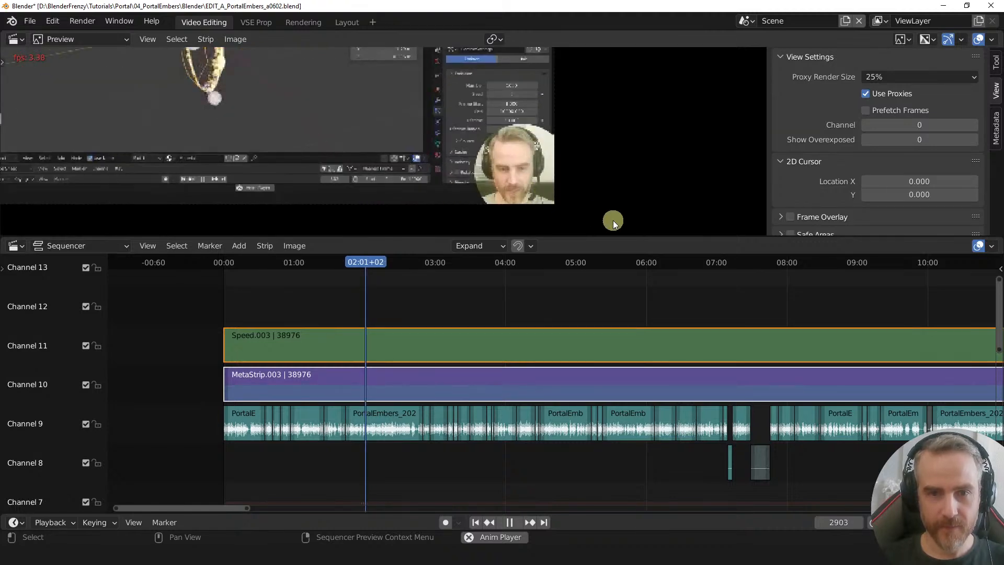
pyautogui.scroll(1, 612, 220)
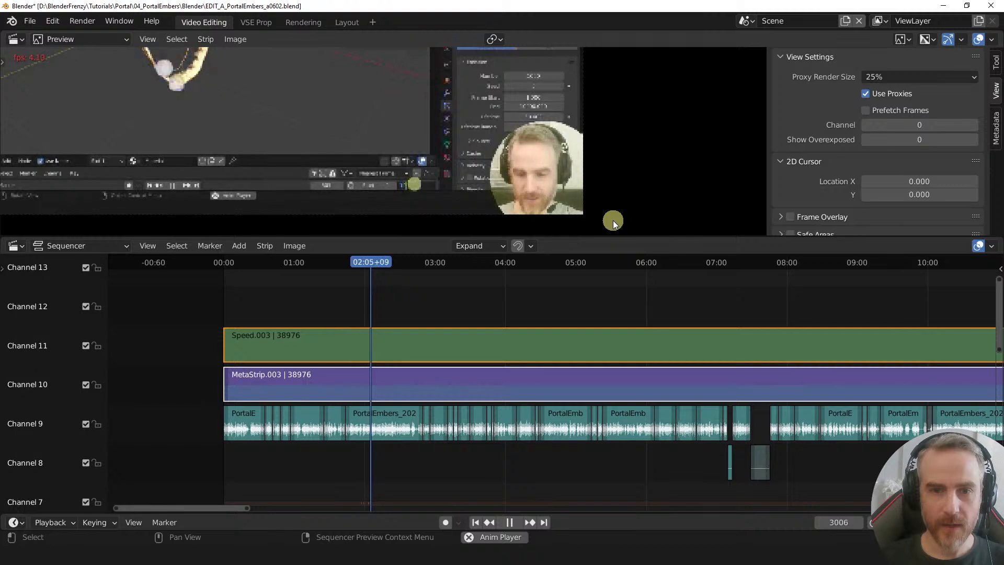
# - Stop playback, save the project, and save an incremented version as EDIT_A_PortalEmbers_a0603.blend
pyautogui.press('space')
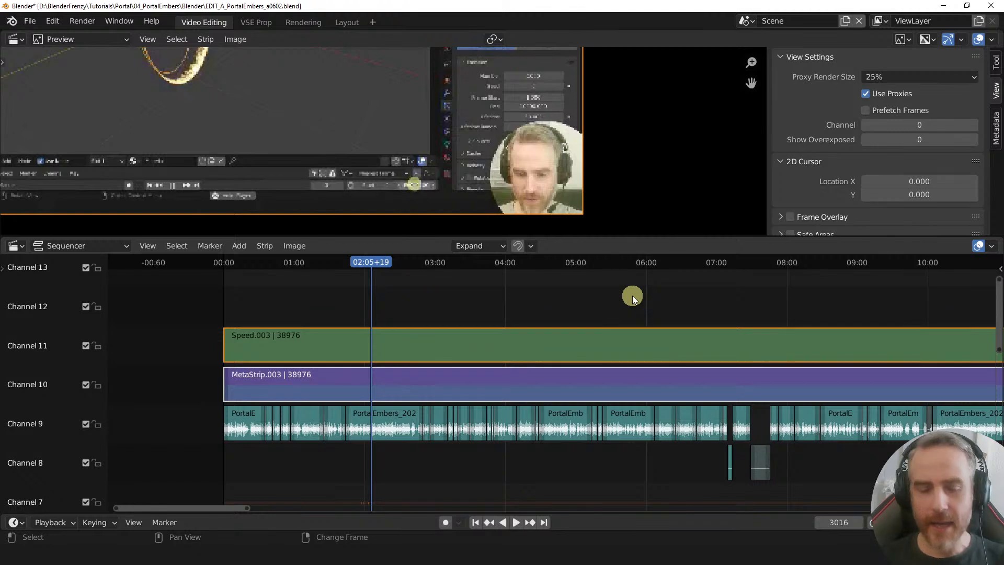
pyautogui.press('ctrl')
pyautogui.hotkey('ctrl', 's')
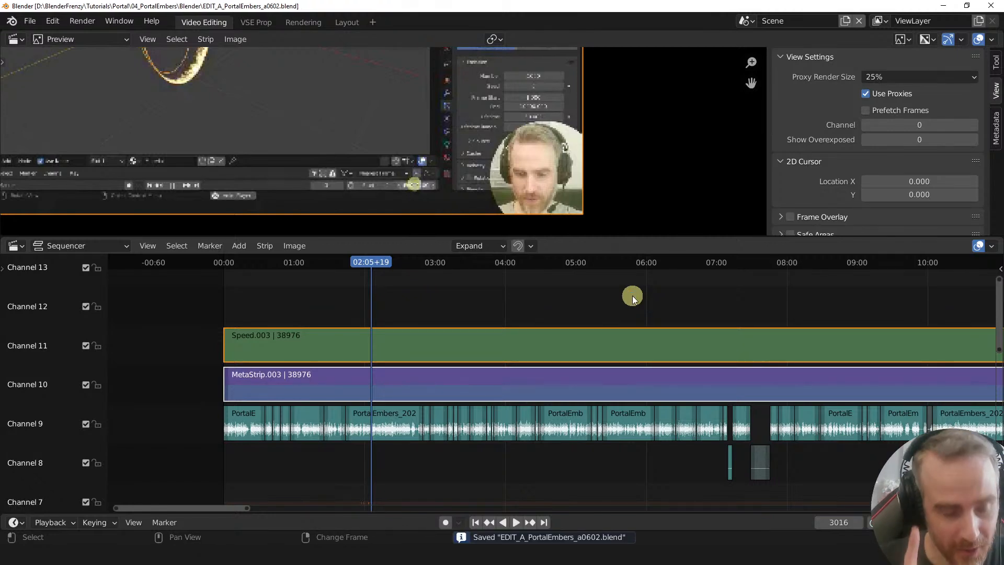
pyautogui.hotkey('ctrl', 'shift', 's')
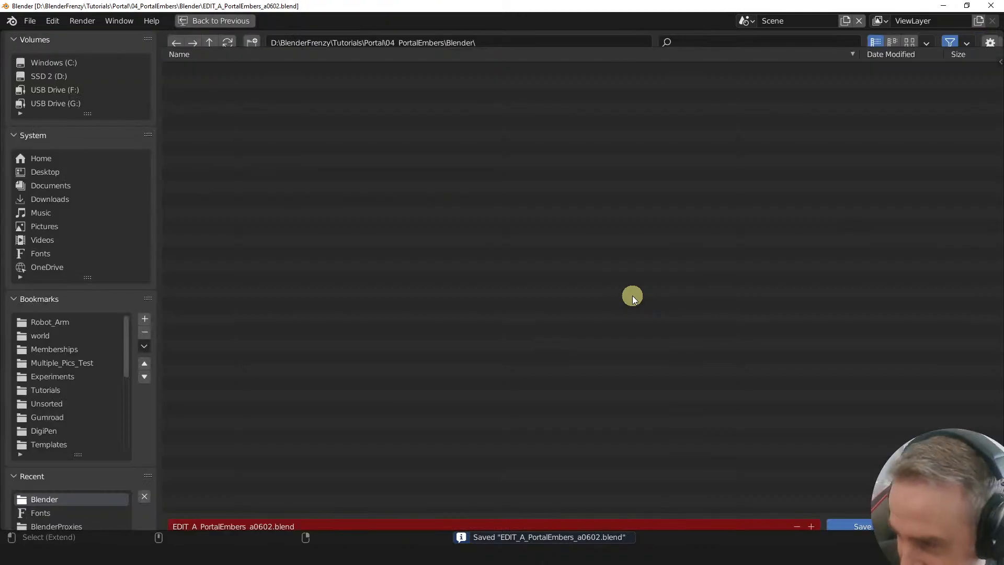
pyautogui.press('KP_Add')
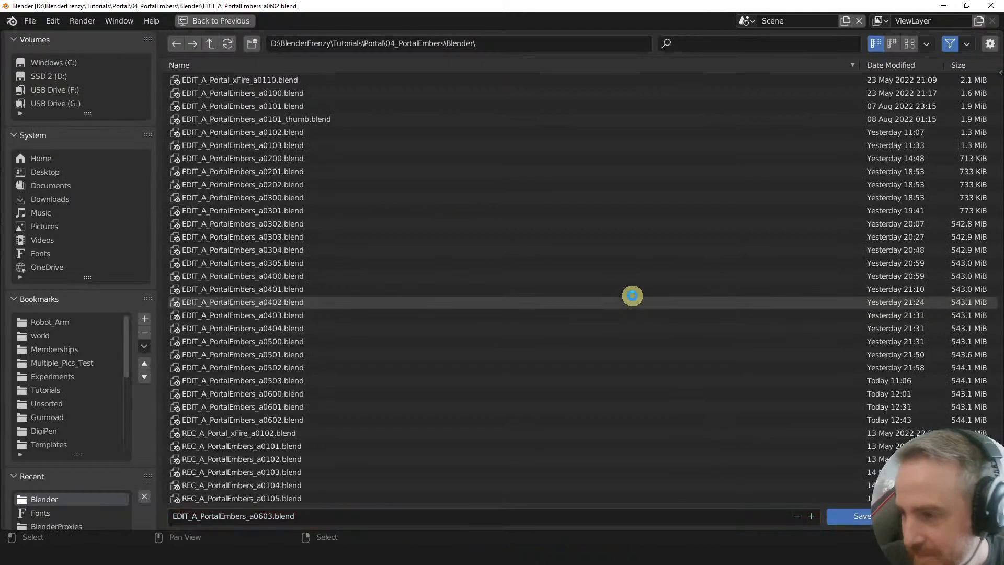
pyautogui.press('Return')
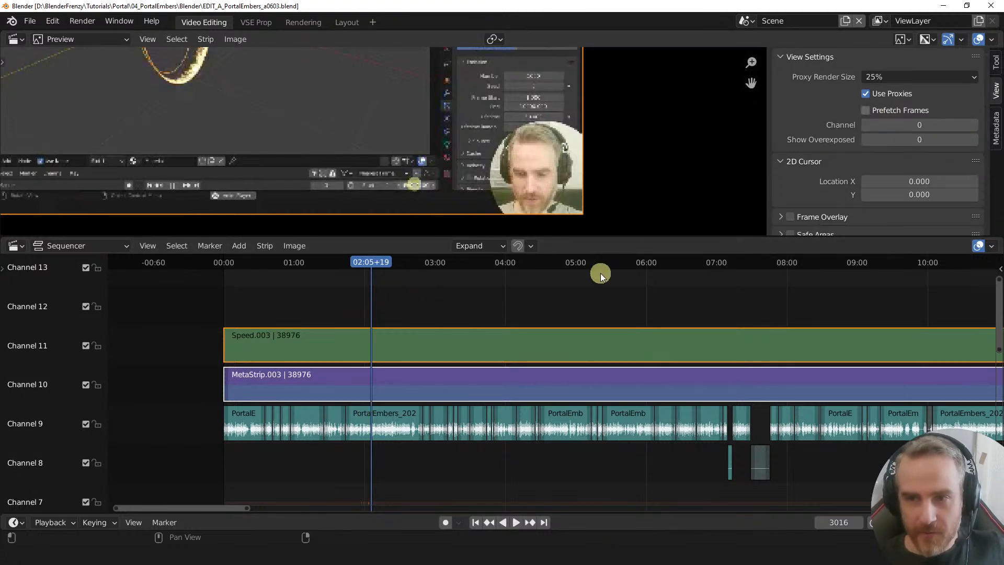
# - Enable Prefetch Frames for the preview and move the current frame to 02:03+24
pyautogui.click(865, 110)
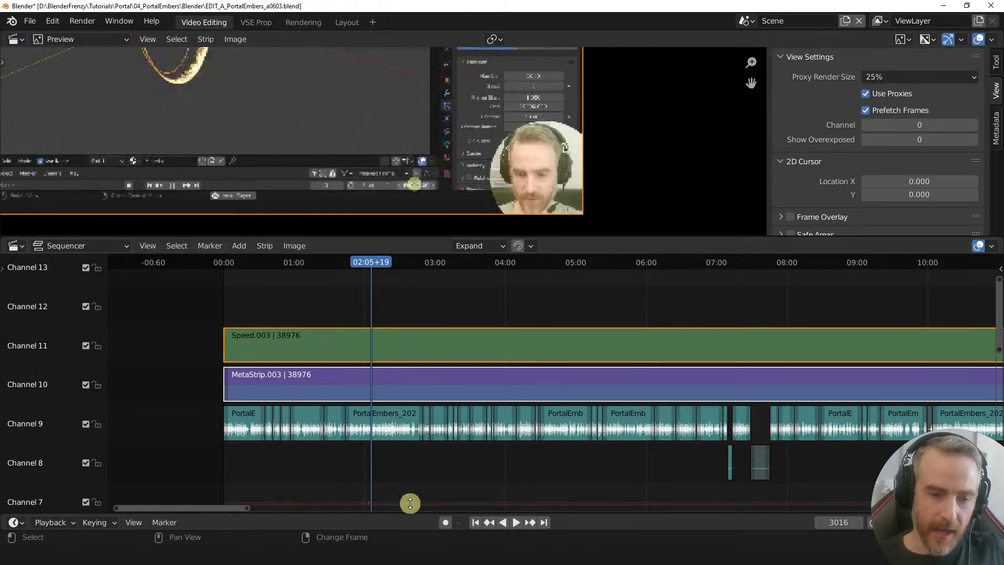
pyautogui.press('Down')
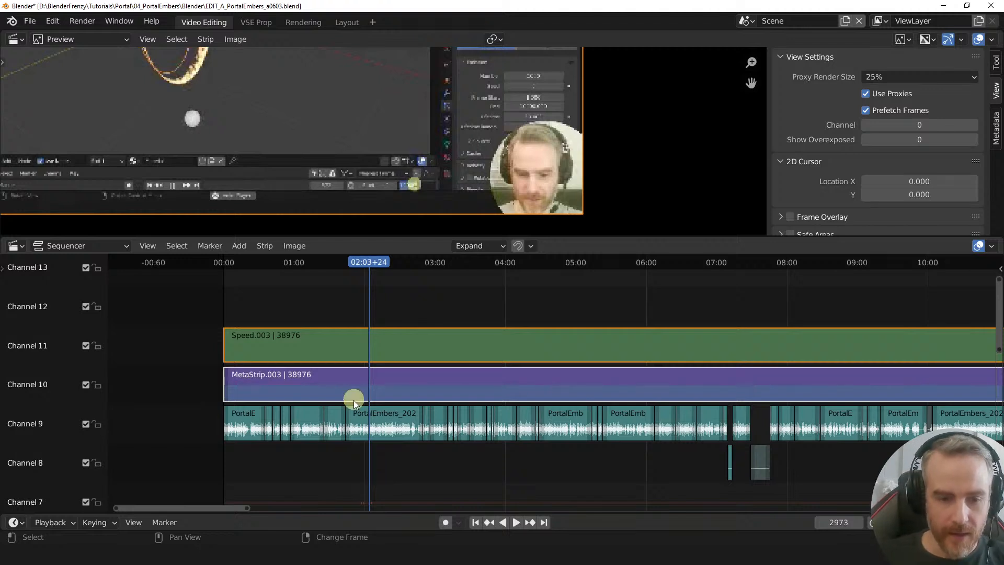
pyautogui.moveTo(385, 380); pyautogui.dragTo(330, 448)
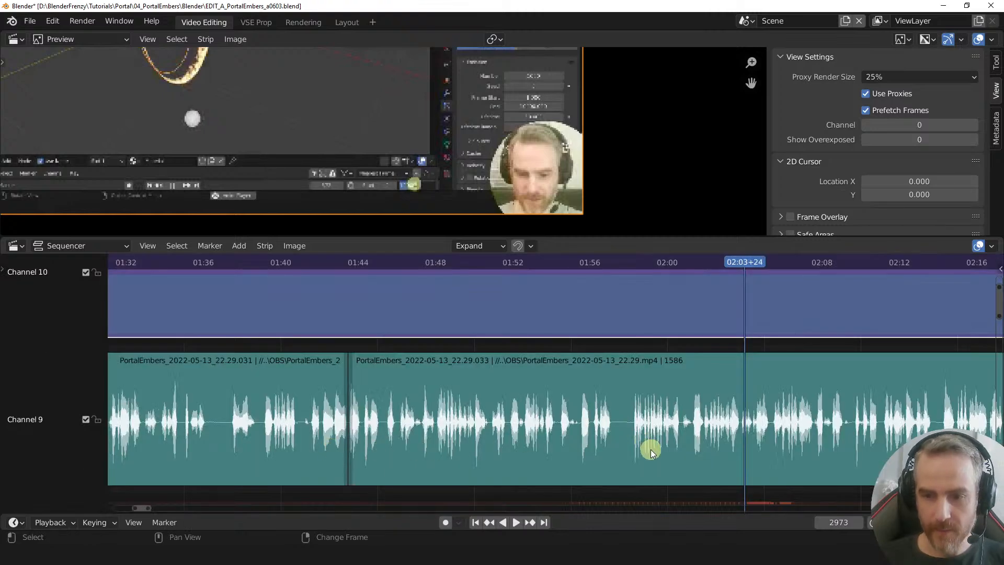
pyautogui.keyDown('ctrl'); pyautogui.moveTo(654, 460); pyautogui.dragTo(689, 462, button='middle'); pyautogui.keyUp('ctrl')
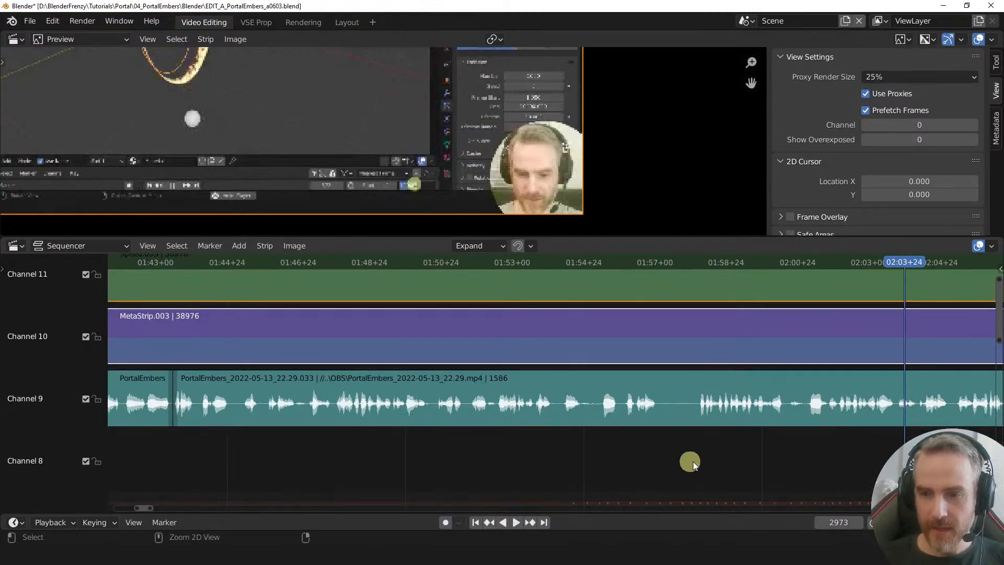
pyautogui.moveTo(495, 470); pyautogui.dragTo(306, 453, button='middle')
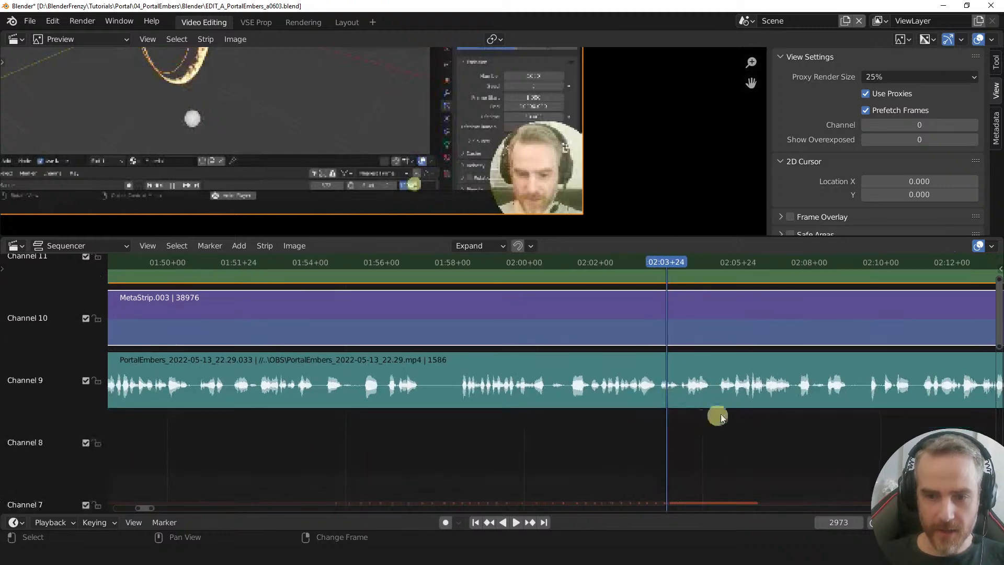
pyautogui.moveTo(418, 457); pyautogui.dragTo(309, 461, button='middle')
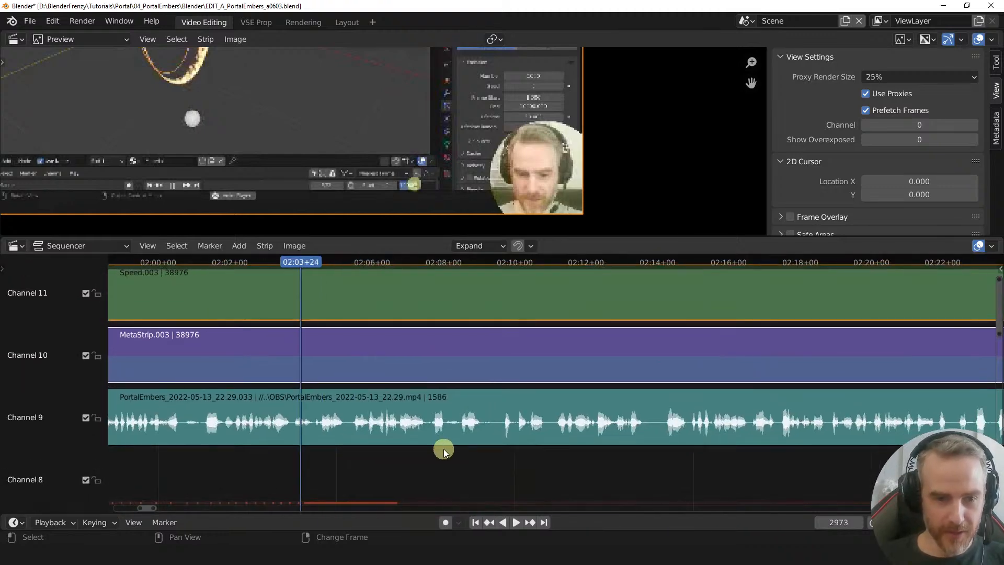
pyautogui.moveTo(443, 448); pyautogui.dragTo(460, 450, button='middle')
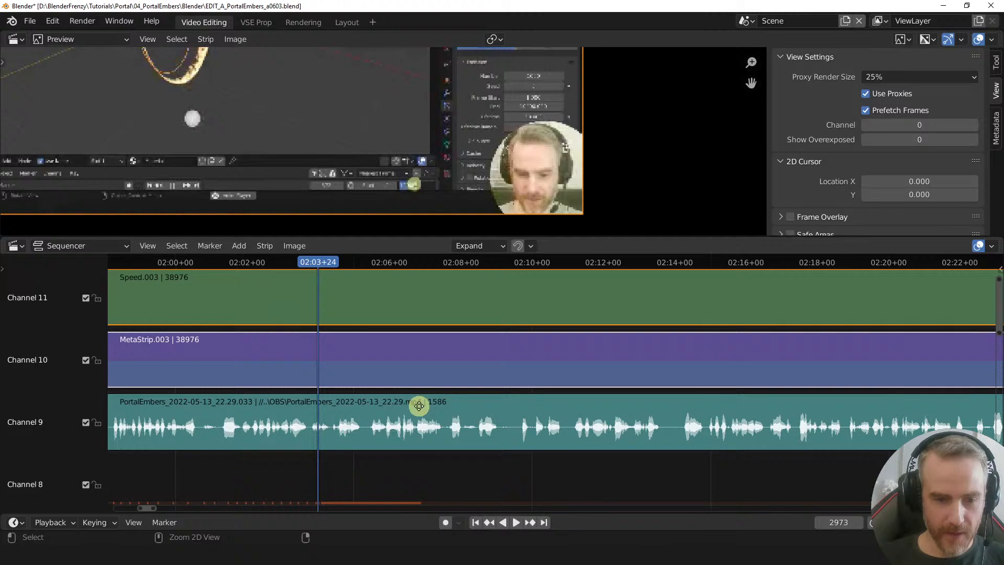
pyautogui.keyDown('ctrl'); pyautogui.moveTo(419, 403); pyautogui.dragTo(376, 507, button='middle'); pyautogui.keyUp('ctrl')
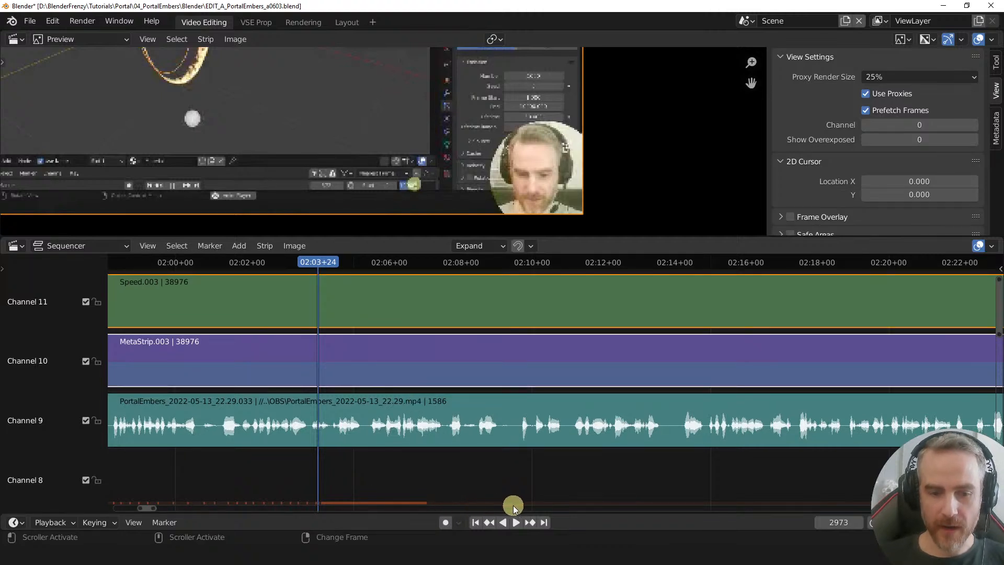
pyautogui.keyDown('ctrl'); pyautogui.moveTo(479, 397); pyautogui.dragTo(480, 398, button='middle'); pyautogui.keyUp('ctrl')
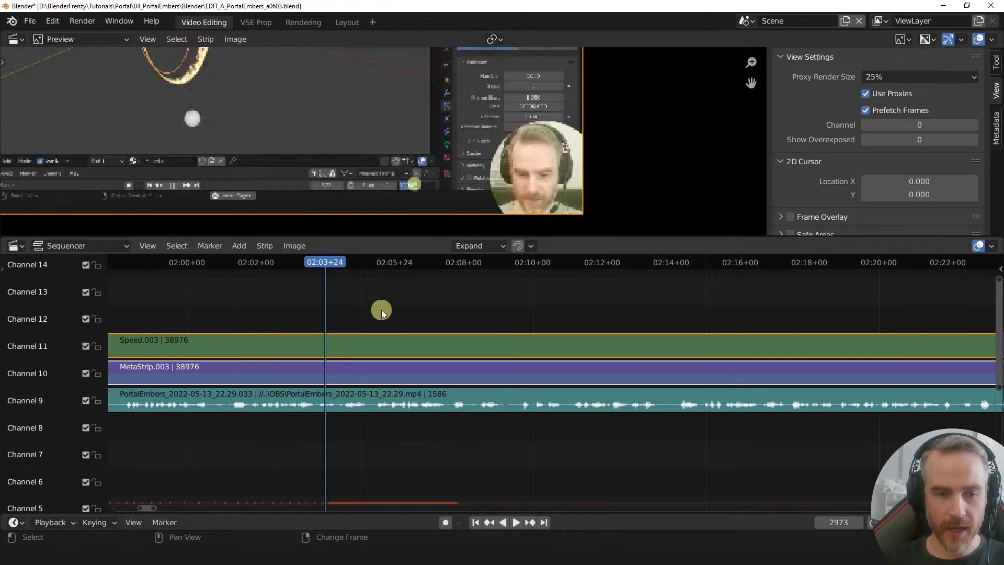
# - Play the sequence from 02:03+24 and again from 02:03+20 to check playback with prefetched frames
pyautogui.press('space')
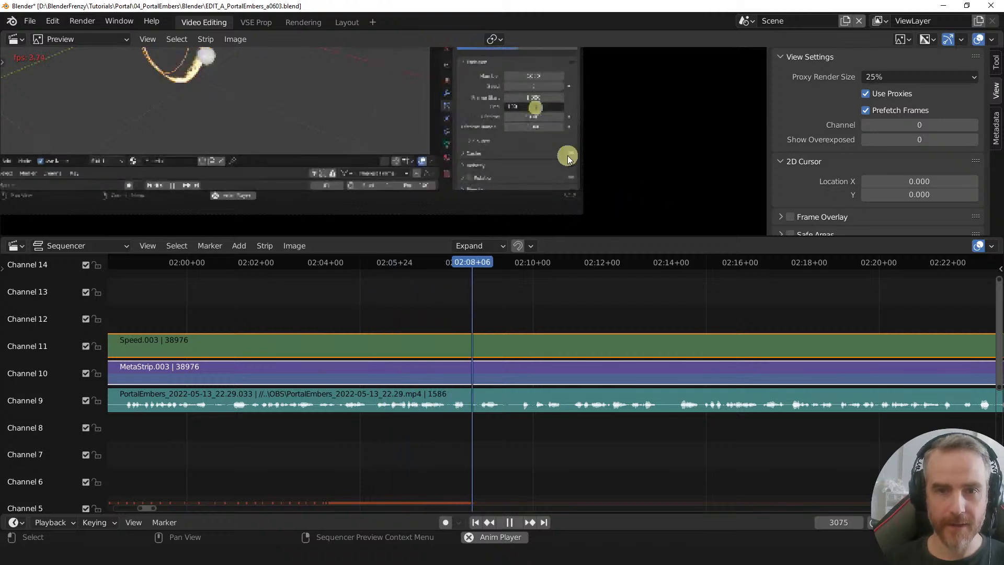
pyautogui.press('space')
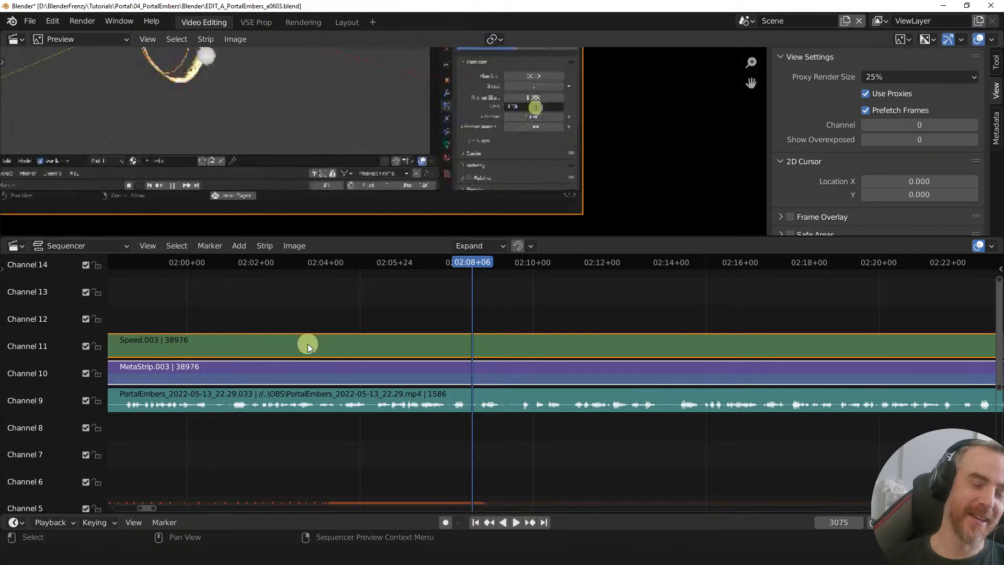
pyautogui.rightClick(320, 299)
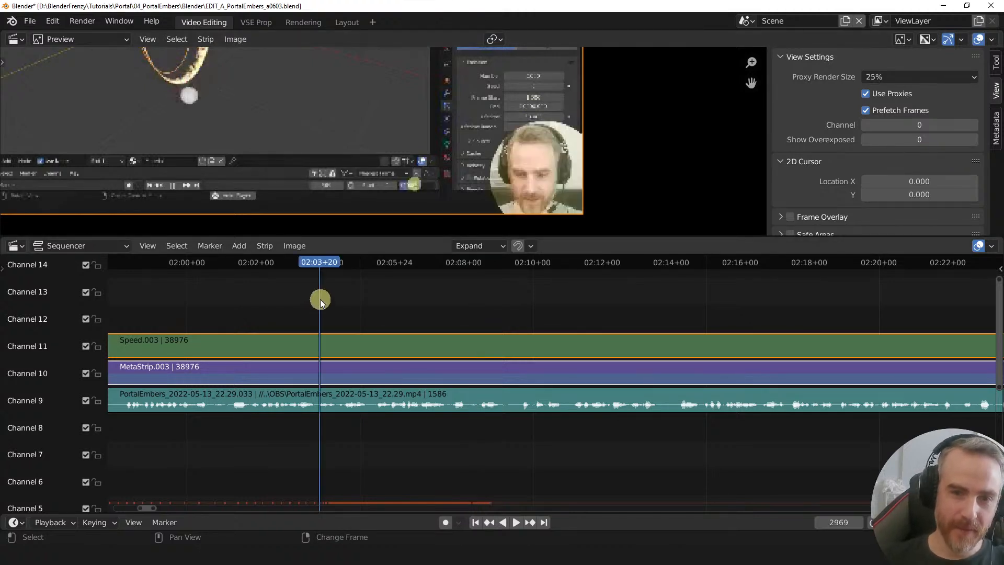
pyautogui.press('space')
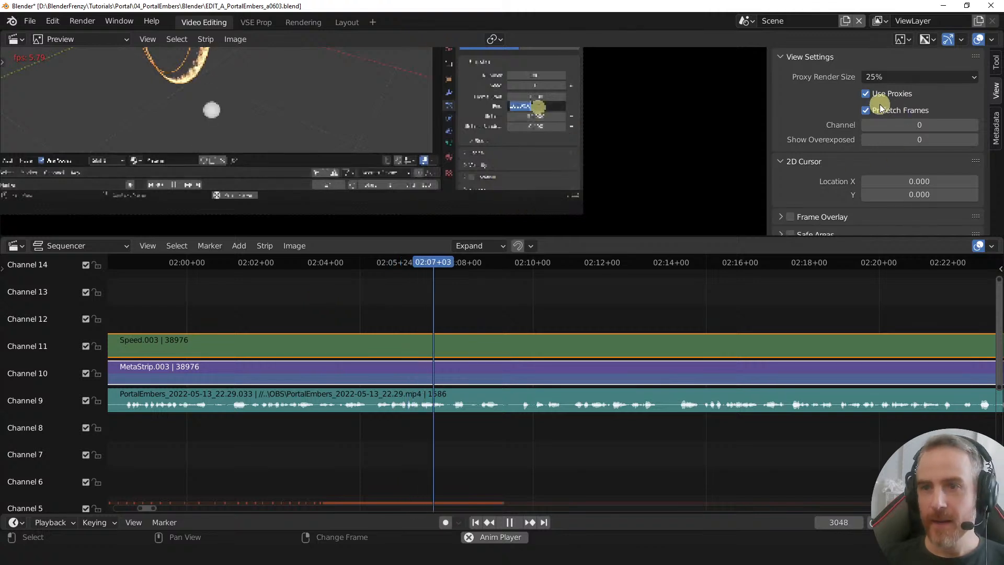
pyautogui.press('space')
# - Set the preview's proxy render size to 100% and play the sequence from 02:04+21
pyautogui.click(886, 76)
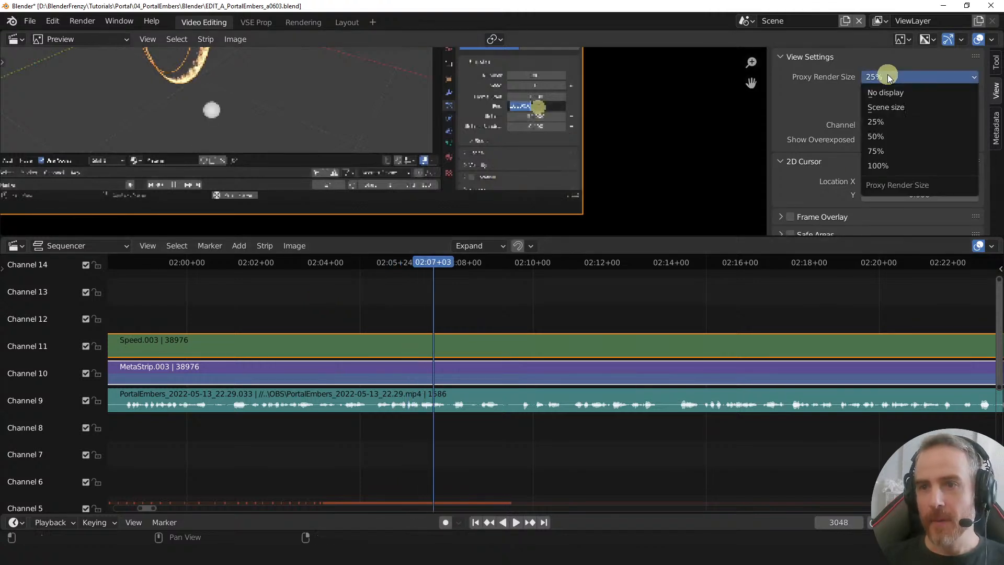
pyautogui.click(876, 166)
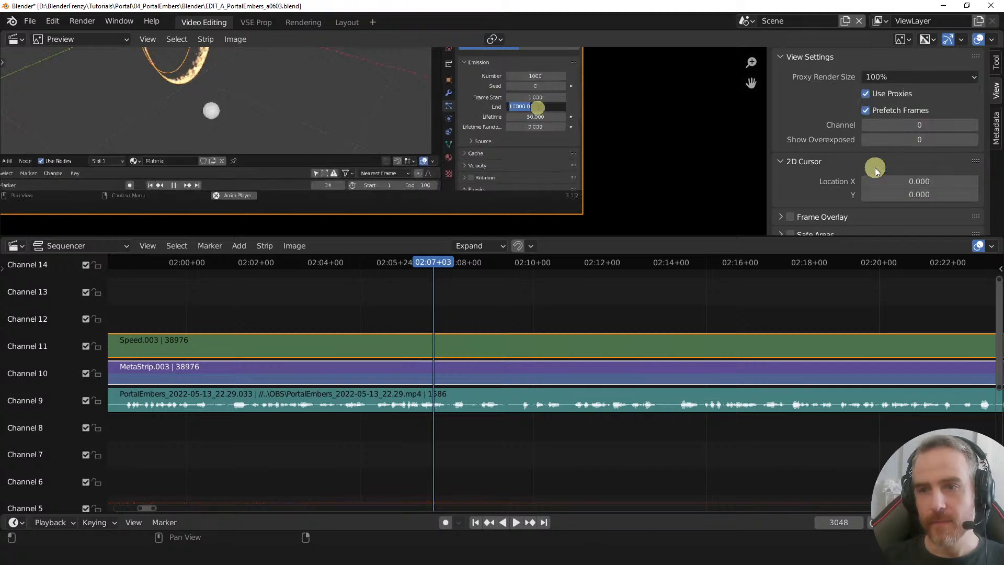
pyautogui.rightClick(356, 300)
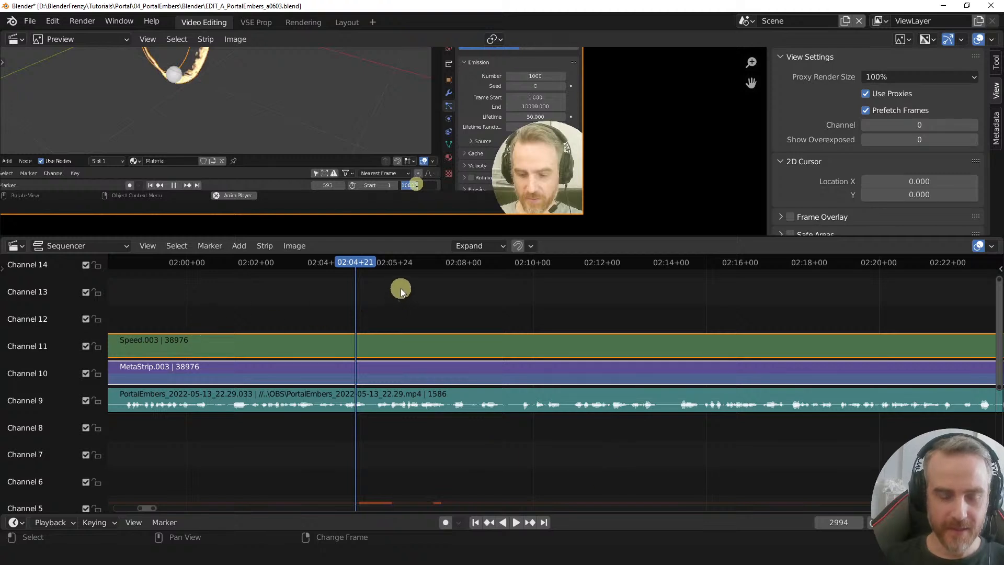
pyautogui.press('space')
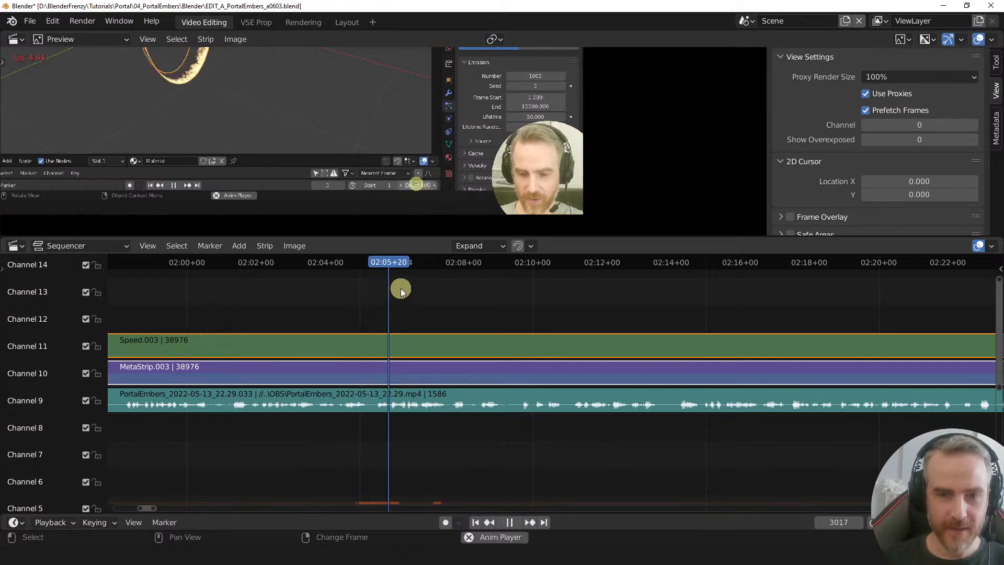
pyautogui.press('space')
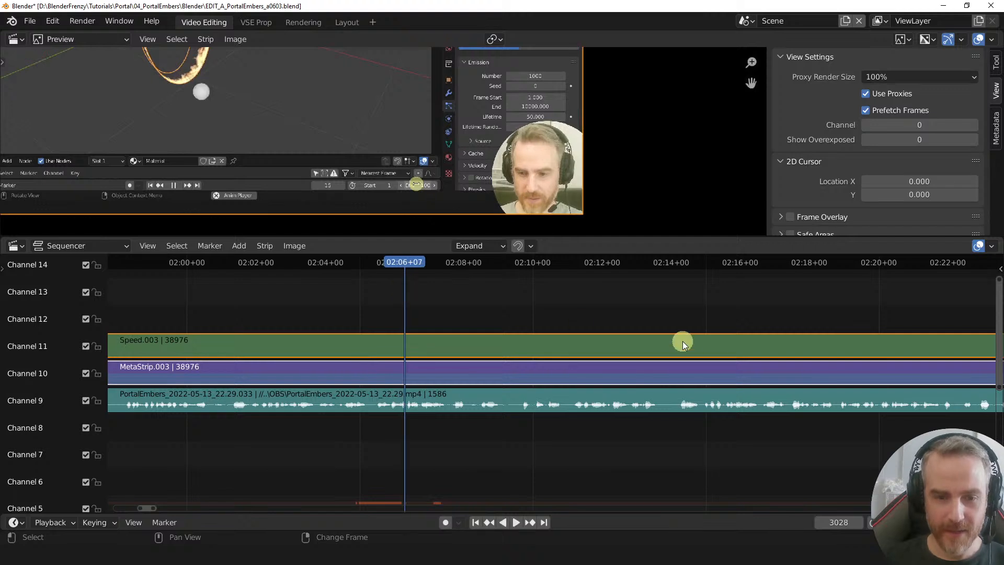
# - Move the Speed.003 and MetaStrip.003 strips 87662 frames forward along the timeline, keeping them in channels 11 and 10
pyautogui.keyDown('ctrl'); pyautogui.moveTo(554, 401); pyautogui.dragTo(459, 407, button='middle'); pyautogui.keyUp('ctrl')
pyautogui.moveTo(577, 380); pyautogui.dragTo(95, 362, button='middle')
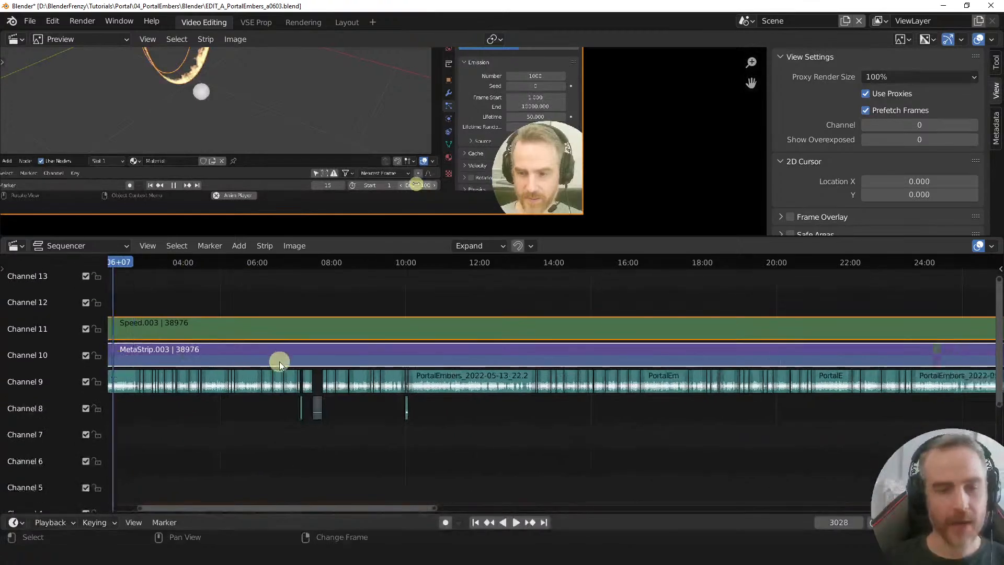
pyautogui.moveTo(286, 362); pyautogui.dragTo(495, 354, button='middle')
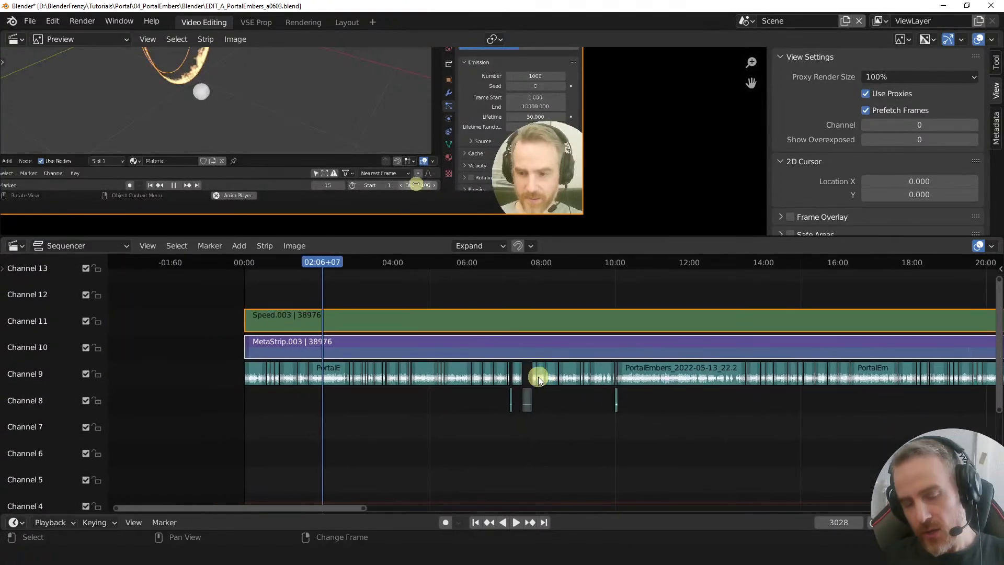
pyautogui.moveTo(411, 362); pyautogui.dragTo(334, 368, button='middle')
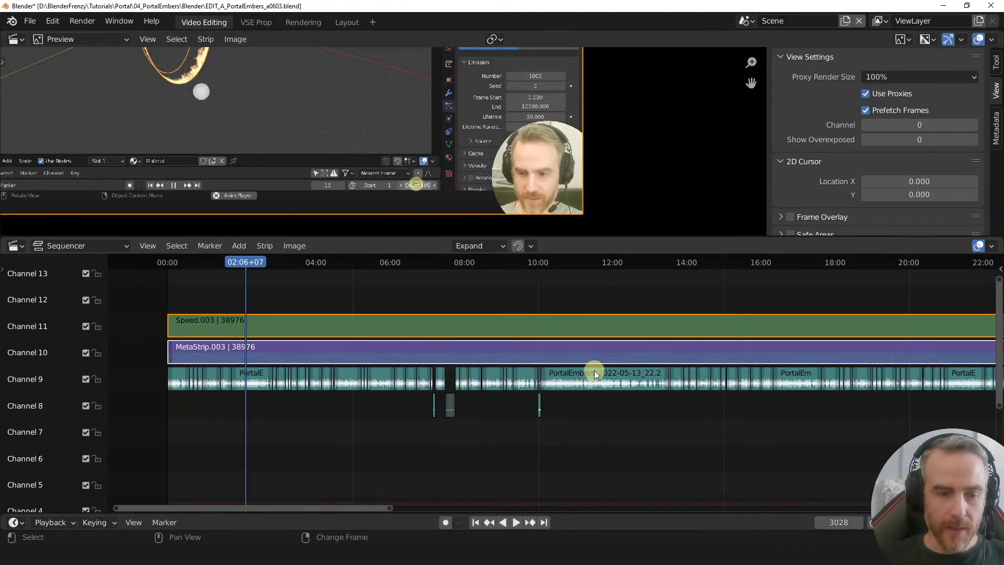
pyautogui.scroll(-10, 520, 377)
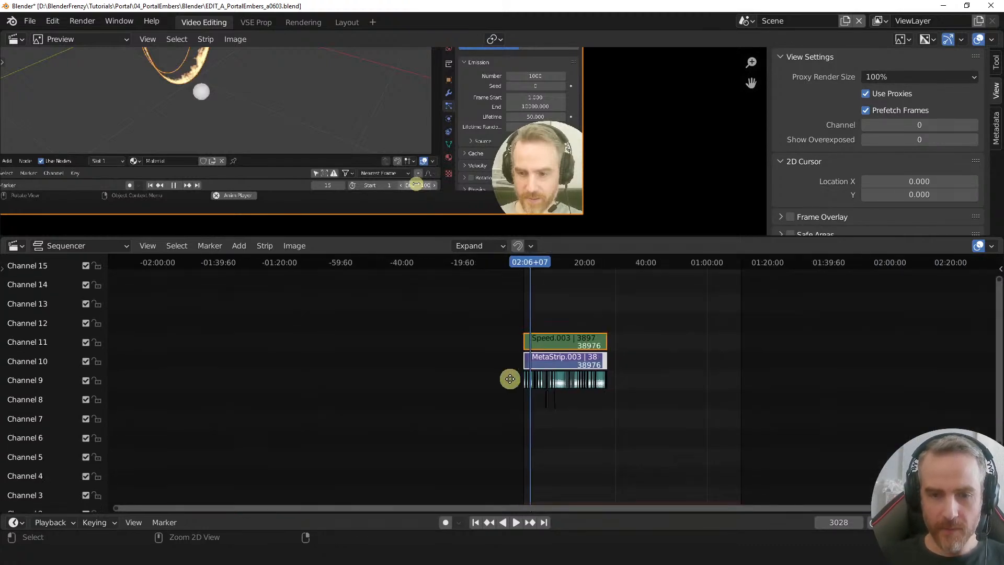
pyautogui.click(632, 358)
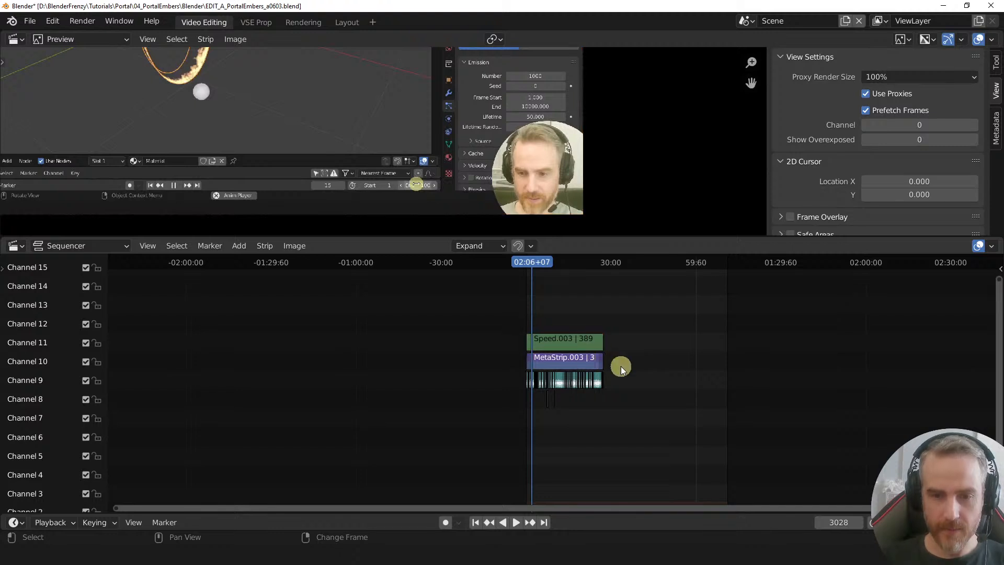
pyautogui.hotkey('ctrl', 'z')
pyautogui.press('g')
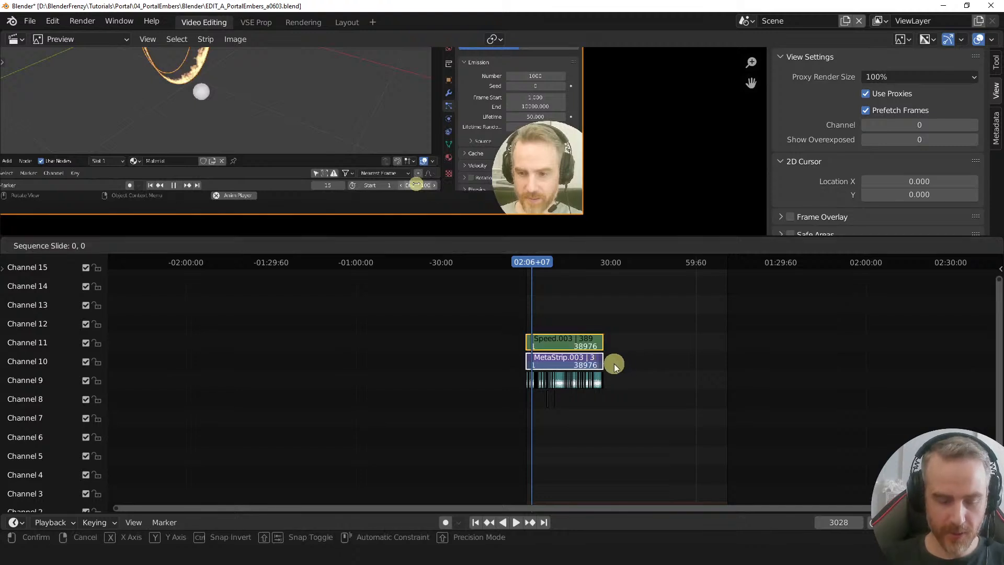
pyautogui.click(614, 363)
pyautogui.press('g')
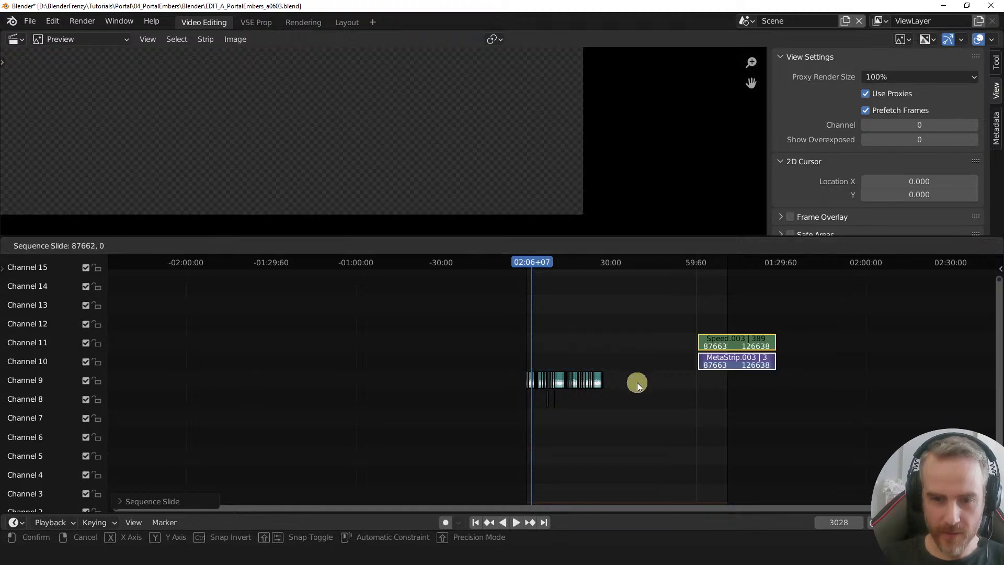
pyautogui.click(637, 383)
# - Delete the muted PortalEmbers audio strip in channel 8 below the gap at about 07:30
pyautogui.keyDown('ctrl'); pyautogui.moveTo(556, 382); pyautogui.dragTo(566, 373, button='middle'); pyautogui.keyUp('ctrl')
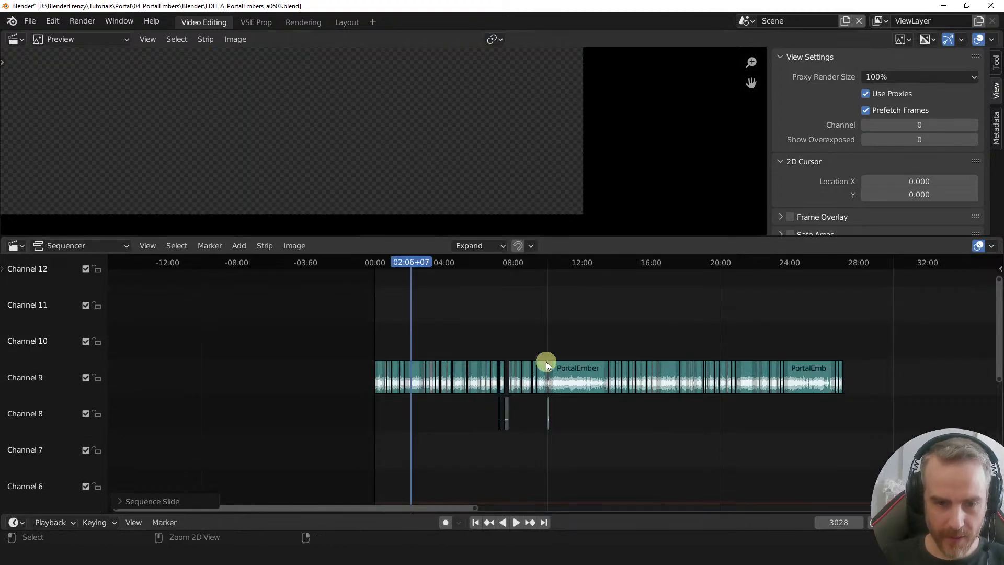
pyautogui.moveTo(455, 386); pyautogui.dragTo(517, 366, button='middle')
pyautogui.keyDown('ctrl'); pyautogui.moveTo(599, 376); pyautogui.dragTo(329, 365, button='middle'); pyautogui.keyUp('ctrl')
pyautogui.moveTo(801, 369); pyautogui.dragTo(437, 394, button='middle')
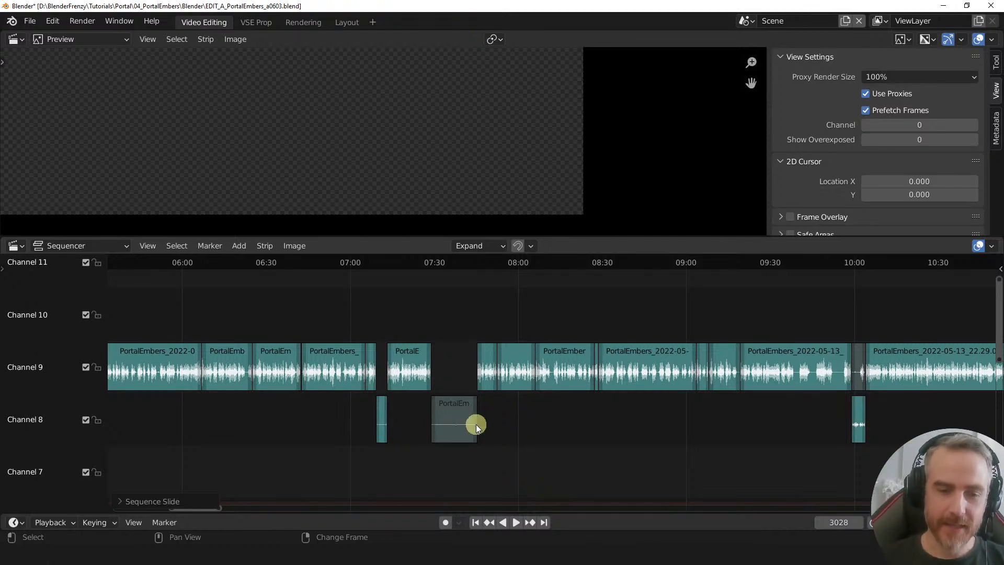
pyautogui.keyDown('ctrl'); pyautogui.moveTo(497, 419); pyautogui.dragTo(447, 417, button='middle'); pyautogui.keyUp('ctrl')
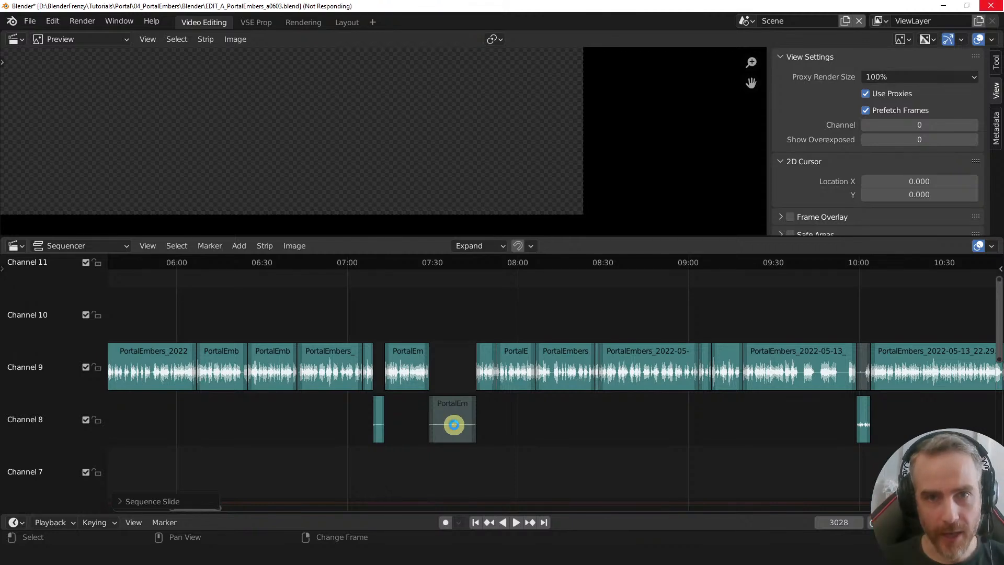
pyautogui.click(458, 407)
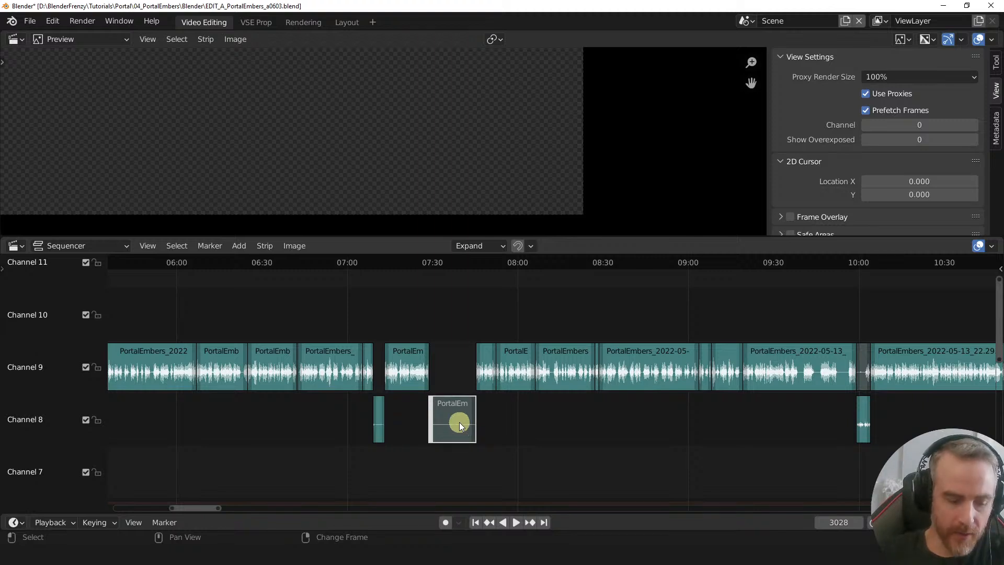
pyautogui.press('Delete')
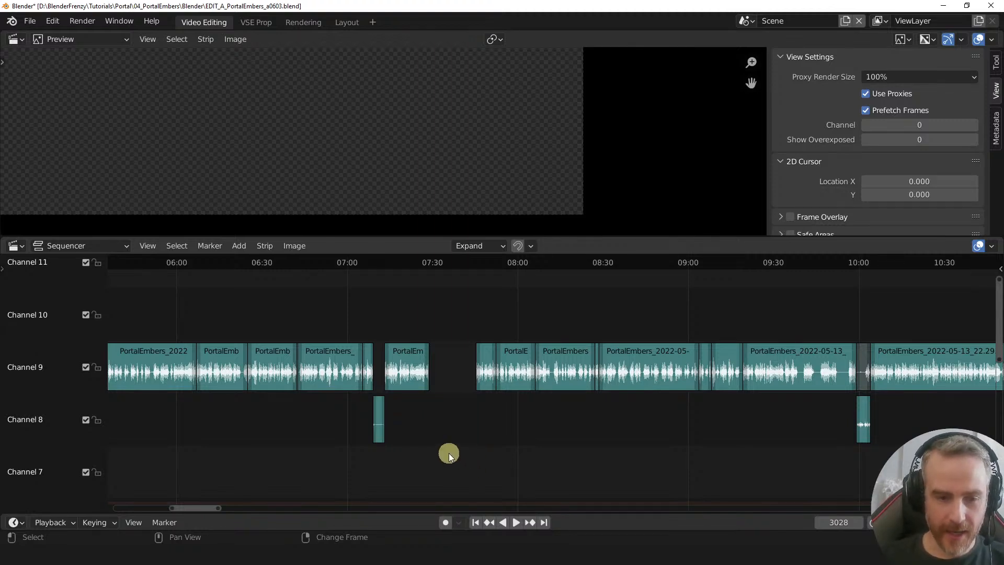
# - Nudge the short channel 8 strip near 07:10 and the channel 9 strip following it slightly earlier
pyautogui.keyDown('ctrl'); pyautogui.moveTo(492, 416); pyautogui.dragTo(566, 411, button='middle'); pyautogui.keyUp('ctrl')
pyautogui.moveTo(476, 414); pyautogui.dragTo(693, 393, button='middle')
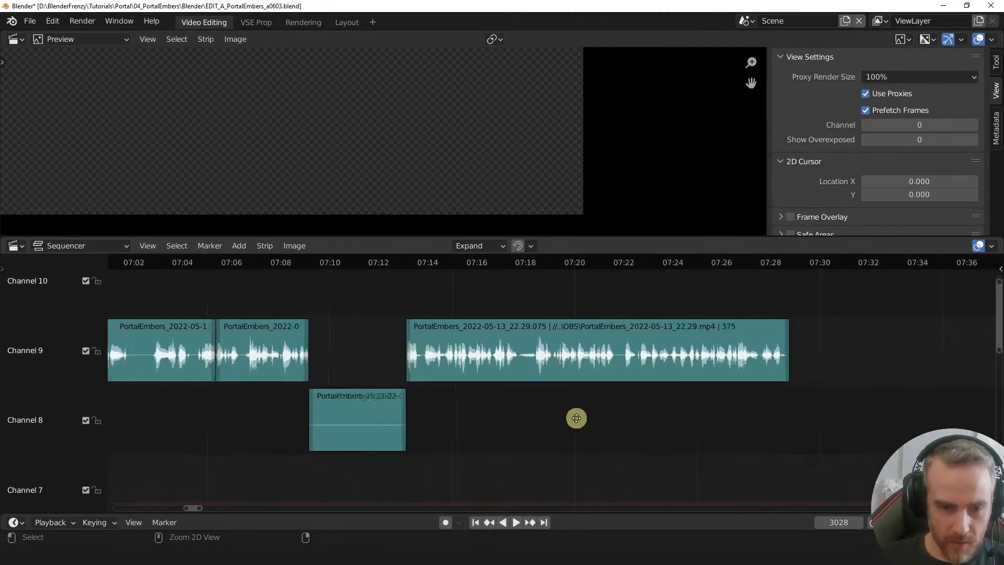
pyautogui.moveTo(559, 418); pyautogui.dragTo(576, 417, button='middle')
pyautogui.keyDown('ctrl'); pyautogui.moveTo(575, 417); pyautogui.dragTo(586, 414, button='middle'); pyautogui.keyUp('ctrl')
pyautogui.moveTo(484, 419); pyautogui.dragTo(600, 423, button='middle')
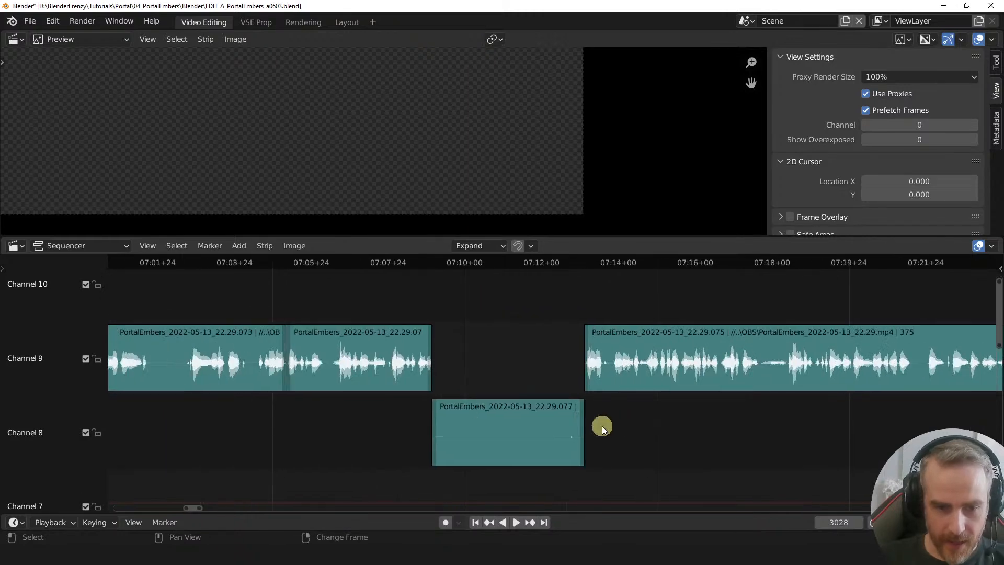
pyautogui.click(513, 435)
pyautogui.moveTo(513, 435); pyautogui.dragTo(502, 437)
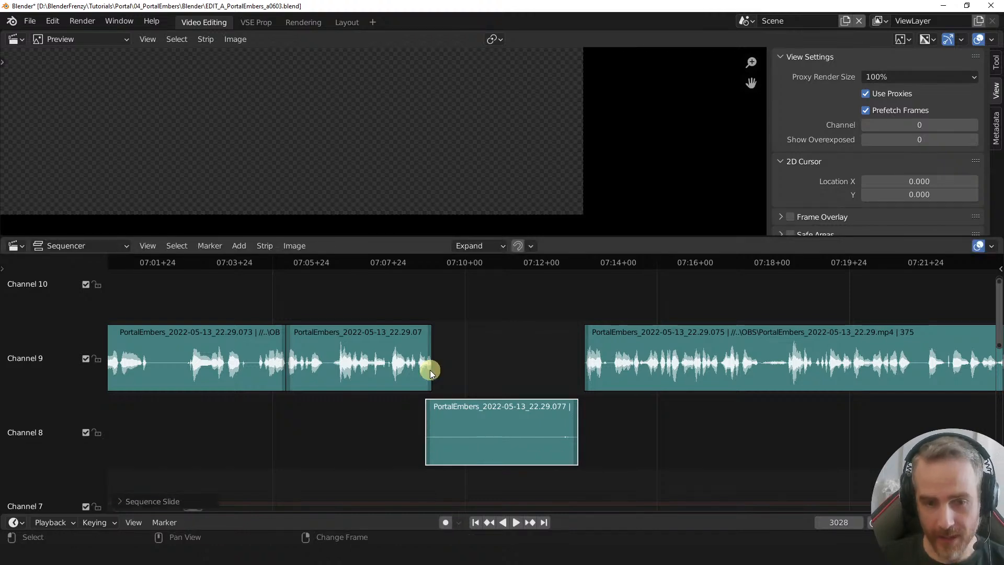
pyautogui.moveTo(652, 363); pyautogui.dragTo(628, 364)
# - Place the playhead at 07:02+23 and remove the channel 9 gap starting at about 07:30
pyautogui.scroll(-5, 699, 472)
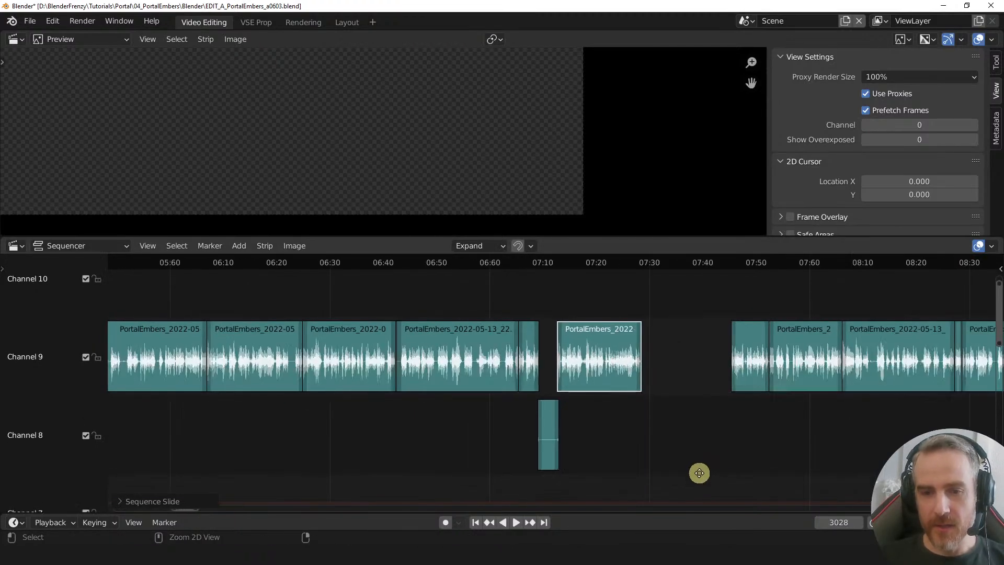
pyautogui.moveTo(604, 459); pyautogui.dragTo(499, 486, button='middle')
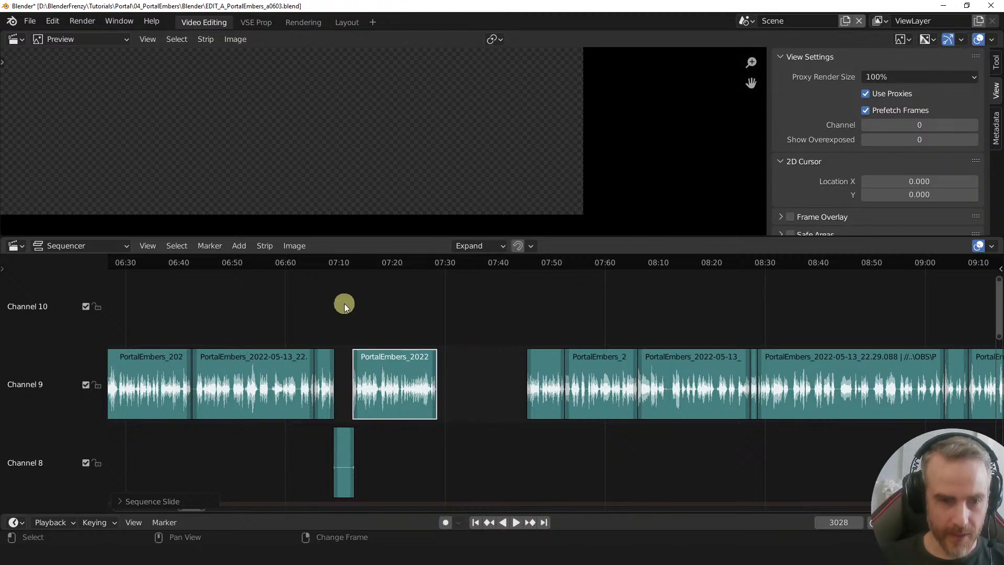
pyautogui.rightClick(301, 302)
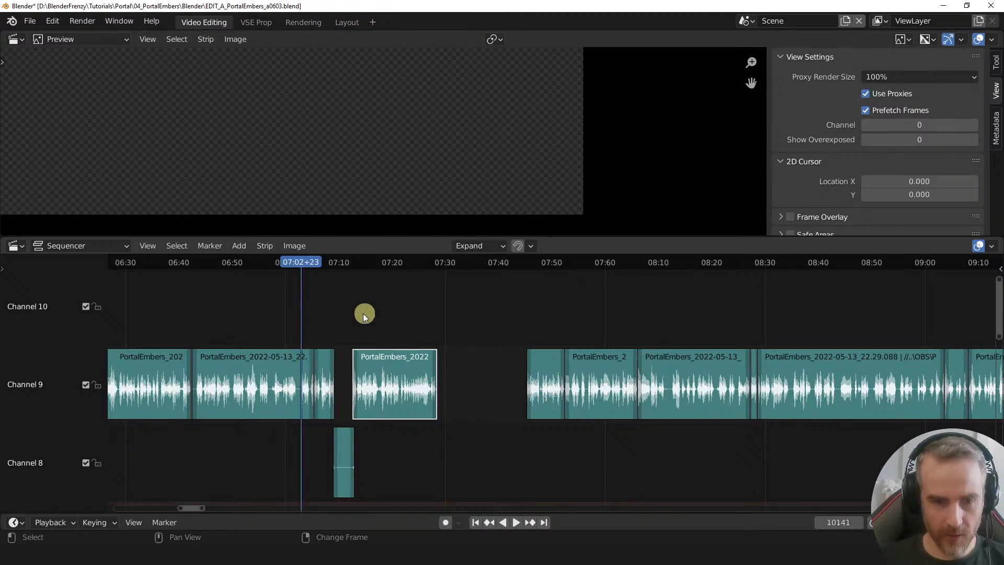
pyautogui.press('BackSpace')
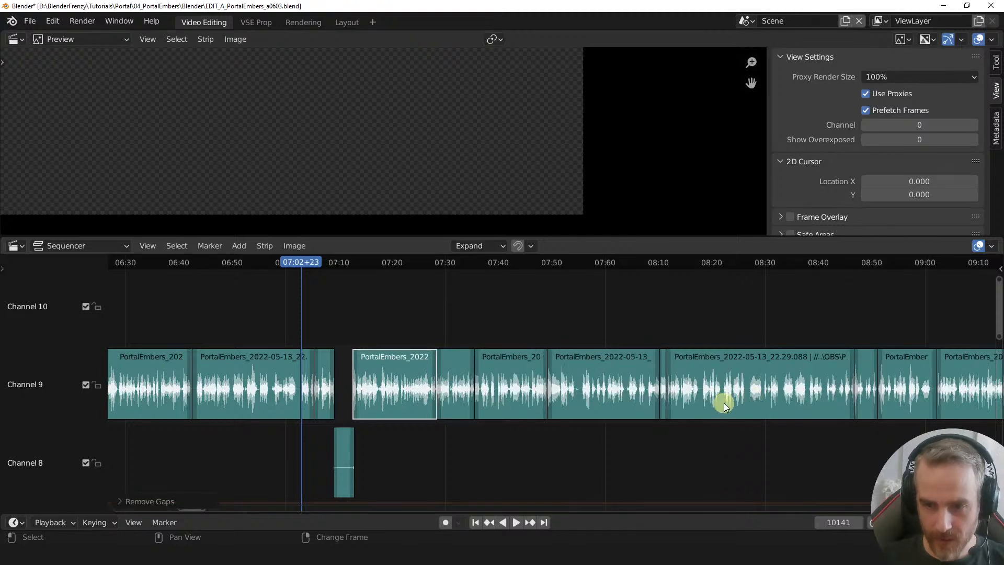
# - Snap the Speed.003 and MetaStrip.003 strips to frame 1, the start of the timeline
pyautogui.keyDown('ctrl'); pyautogui.moveTo(723, 399); pyautogui.dragTo(557, 425, button='middle'); pyautogui.keyUp('ctrl')
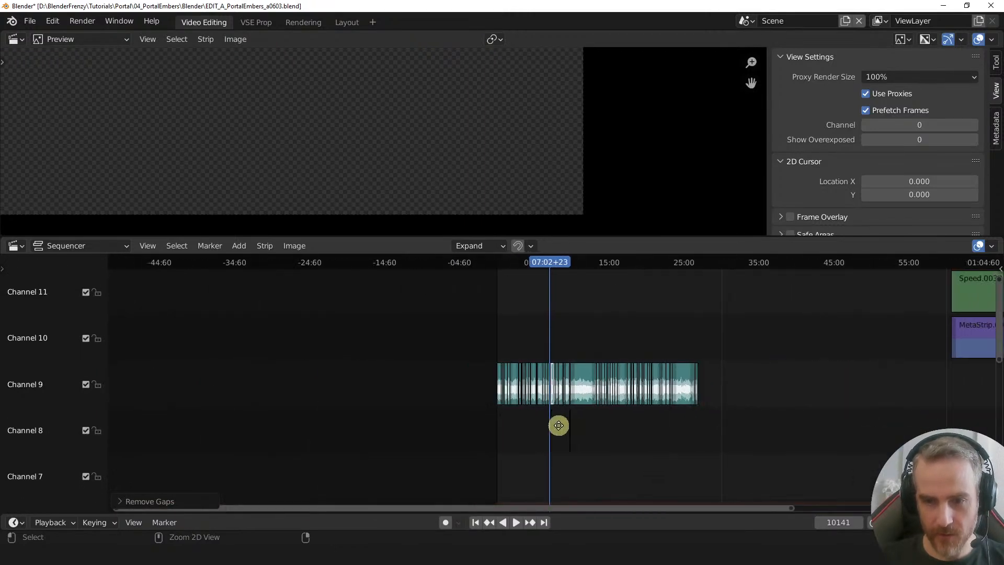
pyautogui.moveTo(710, 398); pyautogui.dragTo(495, 440, button='middle')
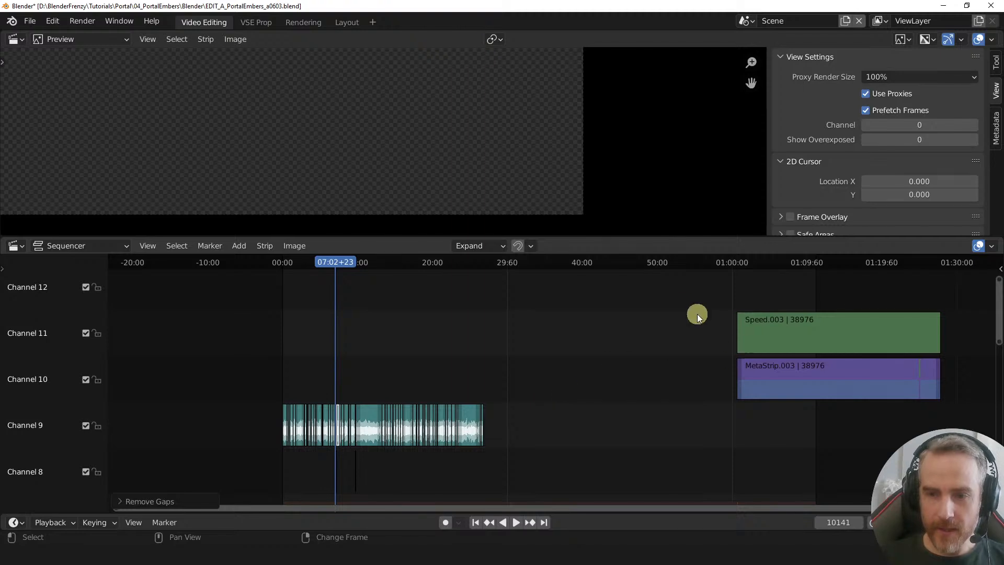
pyautogui.click(730, 335)
pyautogui.click(770, 326)
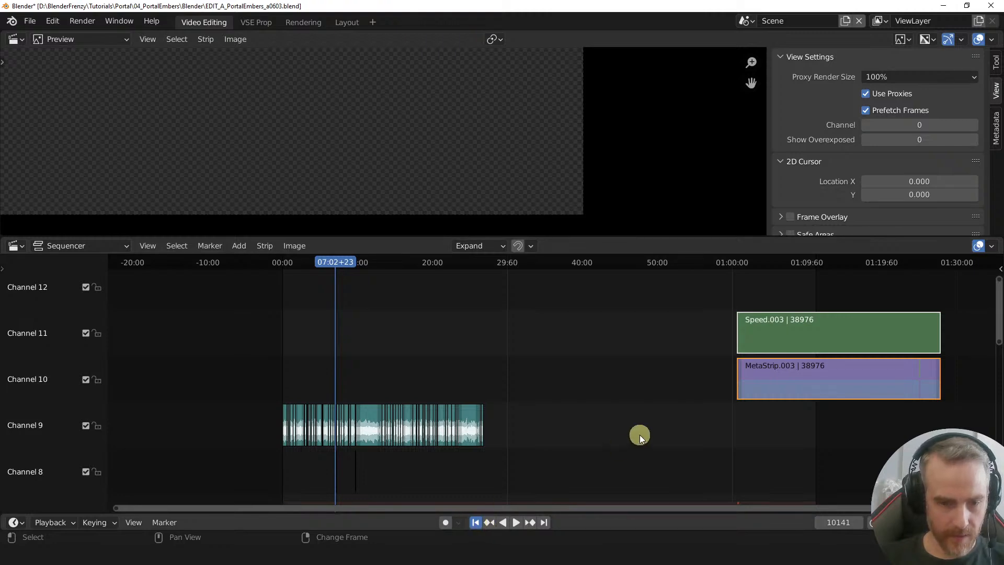
pyautogui.hotkey('shift', 'Left')
pyautogui.hotkey('shift', 's')
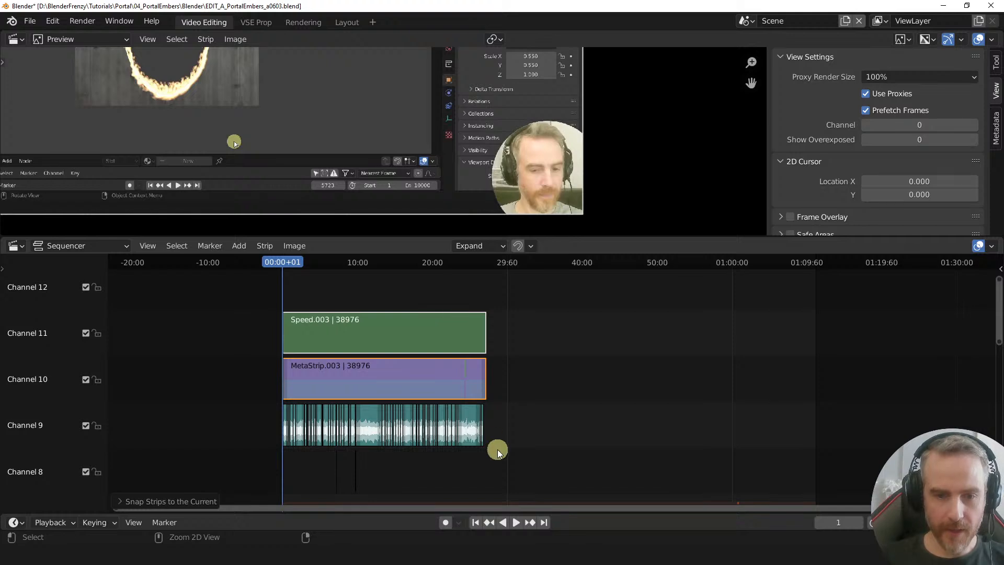
# - Trim the end of MetaStrip.003 back by 406 frames to align with the end of the channel 9 audio
pyautogui.keyDown('ctrl'); pyautogui.moveTo(505, 450); pyautogui.dragTo(495, 433, button='middle'); pyautogui.keyUp('ctrl')
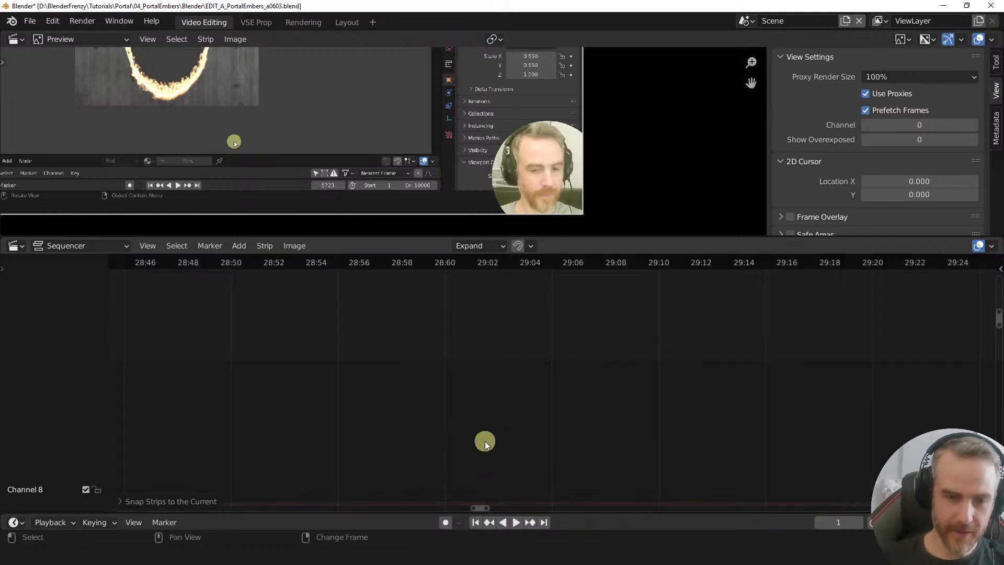
pyautogui.press('Home')
pyautogui.keyDown('shift'); pyautogui.scroll(3, 487, 430); pyautogui.keyUp('shift')
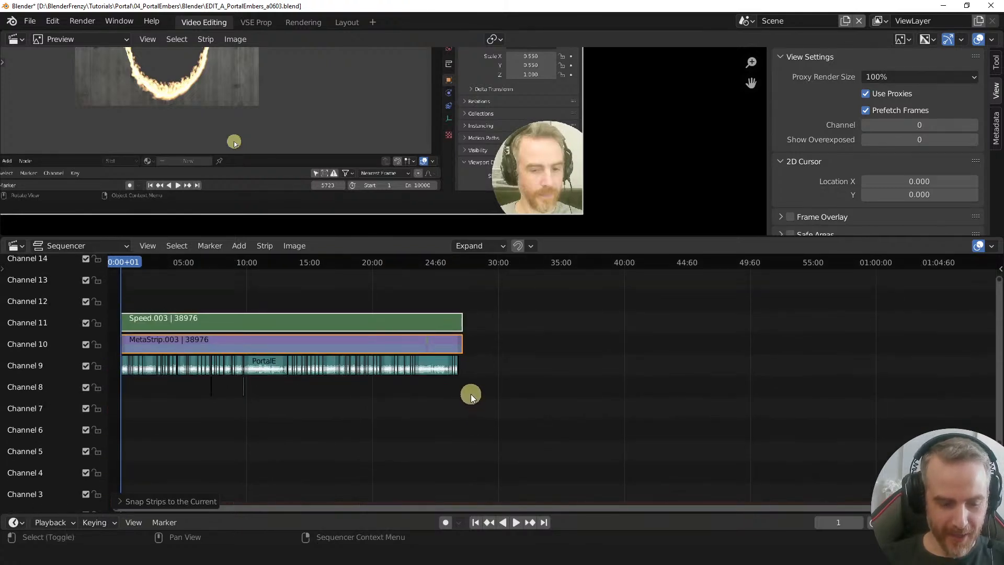
pyautogui.press('b')
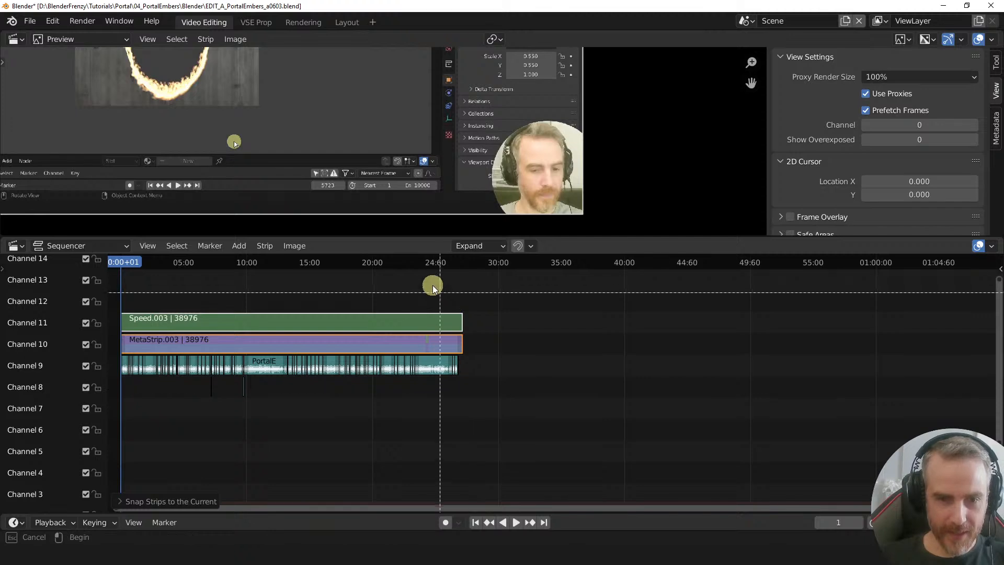
pyautogui.moveTo(409, 283); pyautogui.dragTo(488, 382)
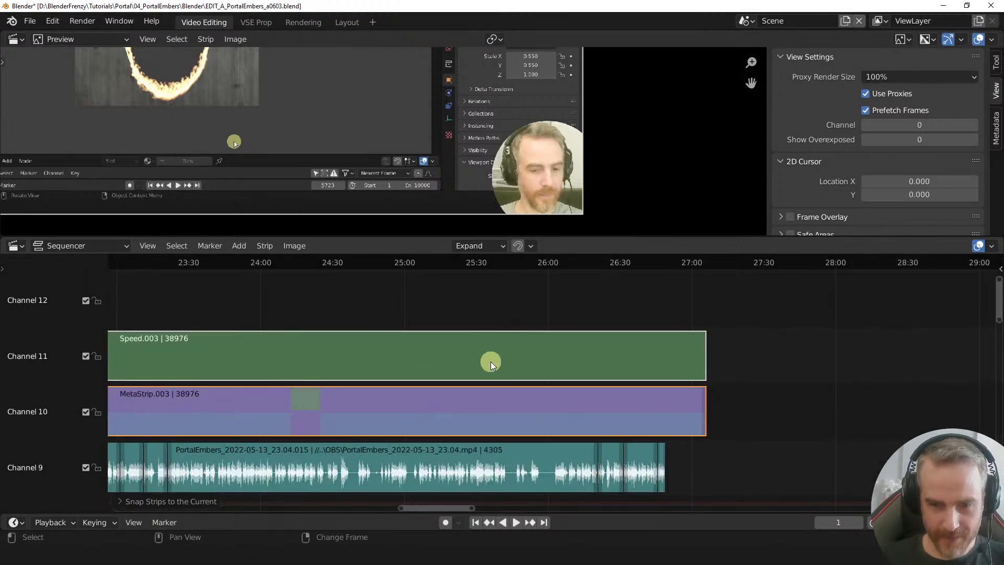
pyautogui.moveTo(477, 354); pyautogui.dragTo(460, 352, button='middle')
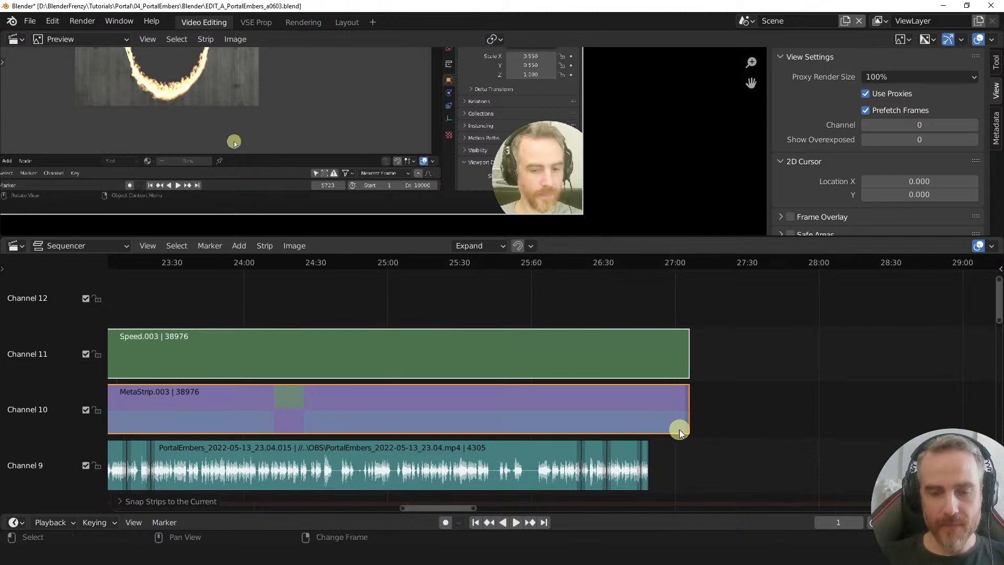
pyautogui.moveTo(680, 432); pyautogui.dragTo(506, 414, button='middle')
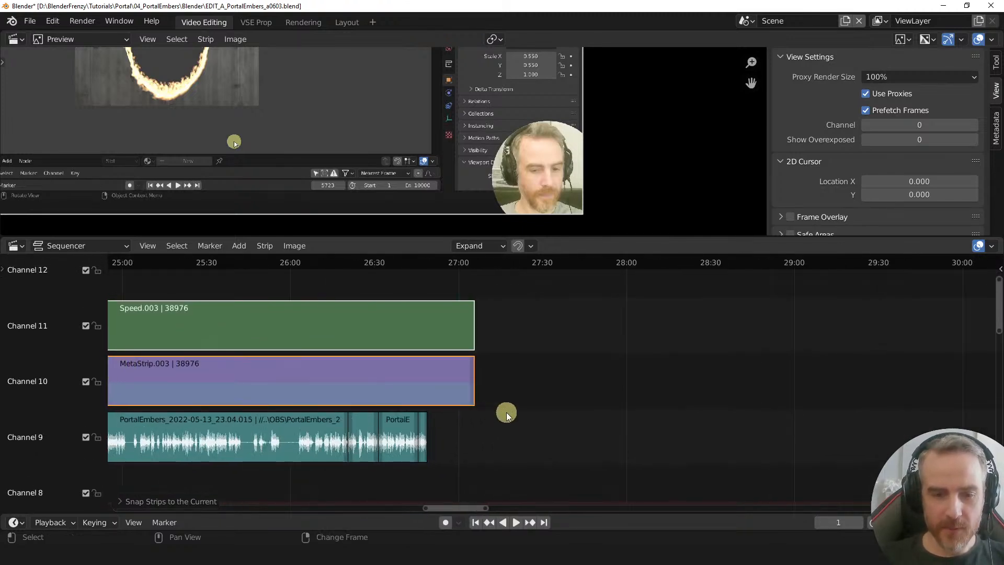
pyautogui.scroll(1, 506, 413)
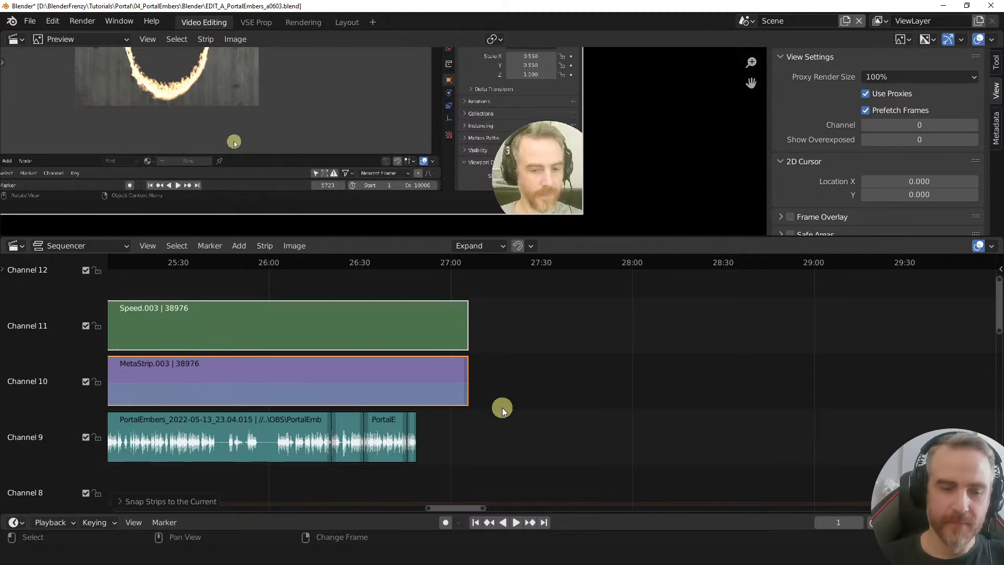
pyautogui.click(465, 382)
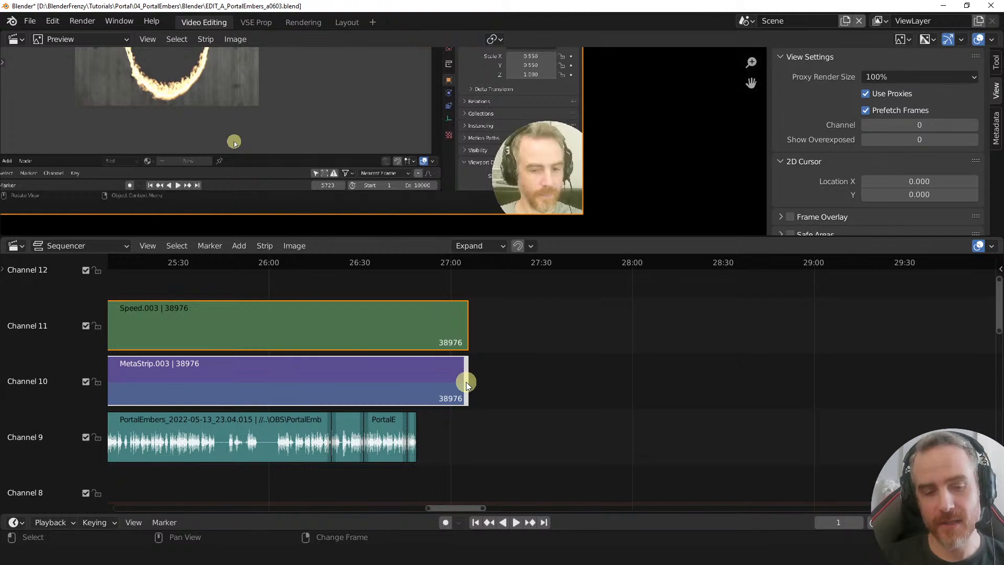
pyautogui.press('g')
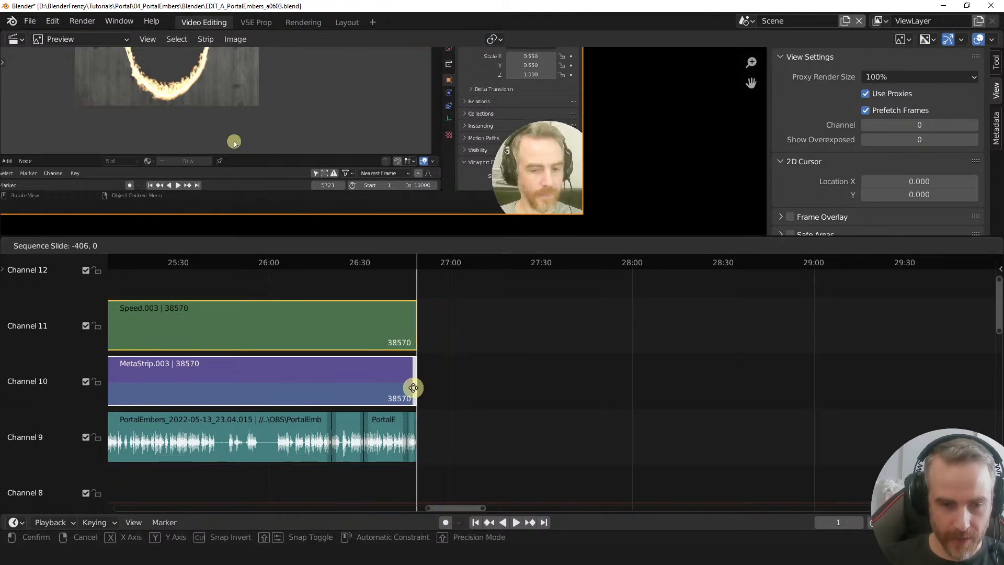
pyautogui.click(397, 377)
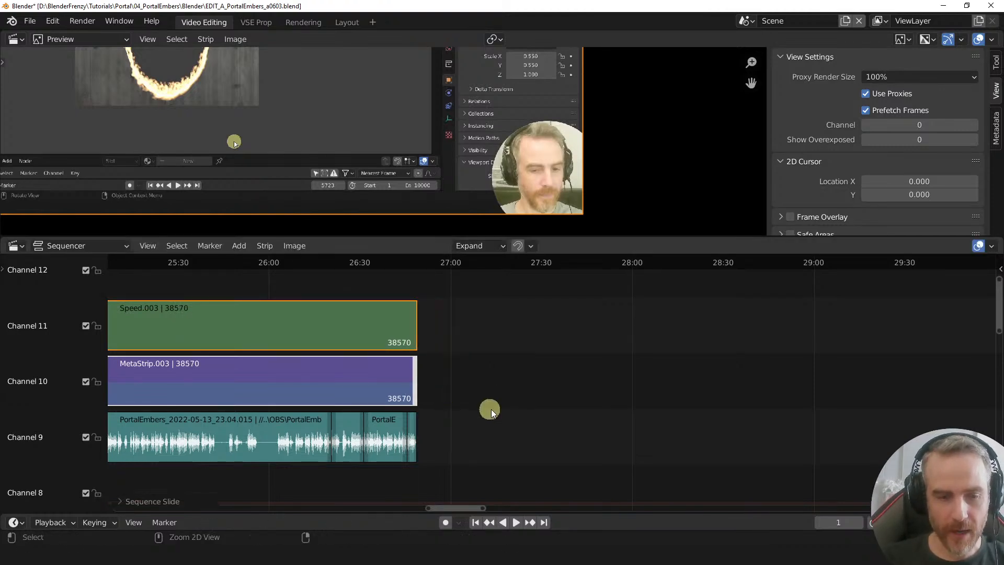
# - Move the playhead to 25:53+05 and turn off frame prefetching for the preview
pyautogui.click(249, 261)
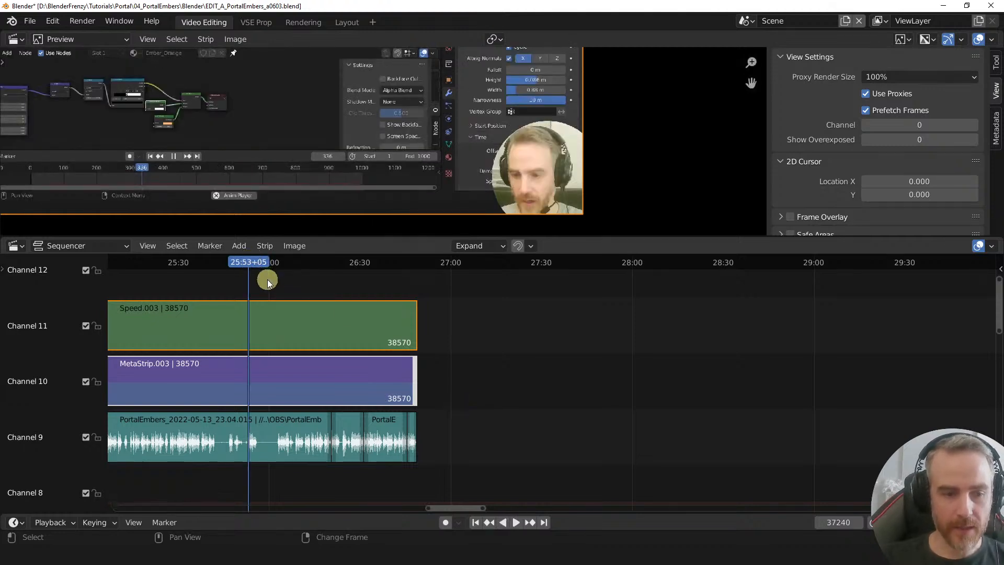
pyautogui.click(169, 270)
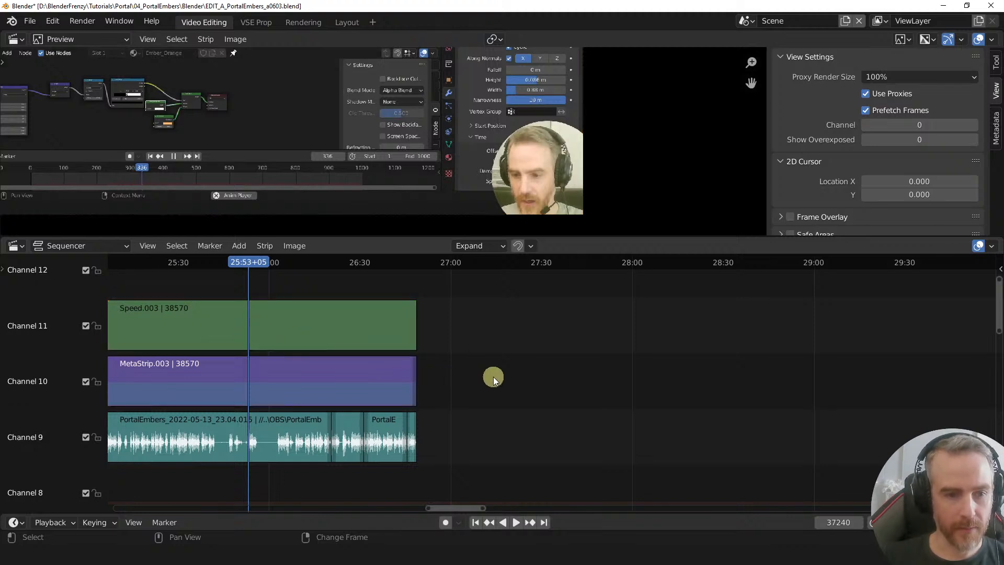
pyautogui.hotkey('ctrl', 'z')
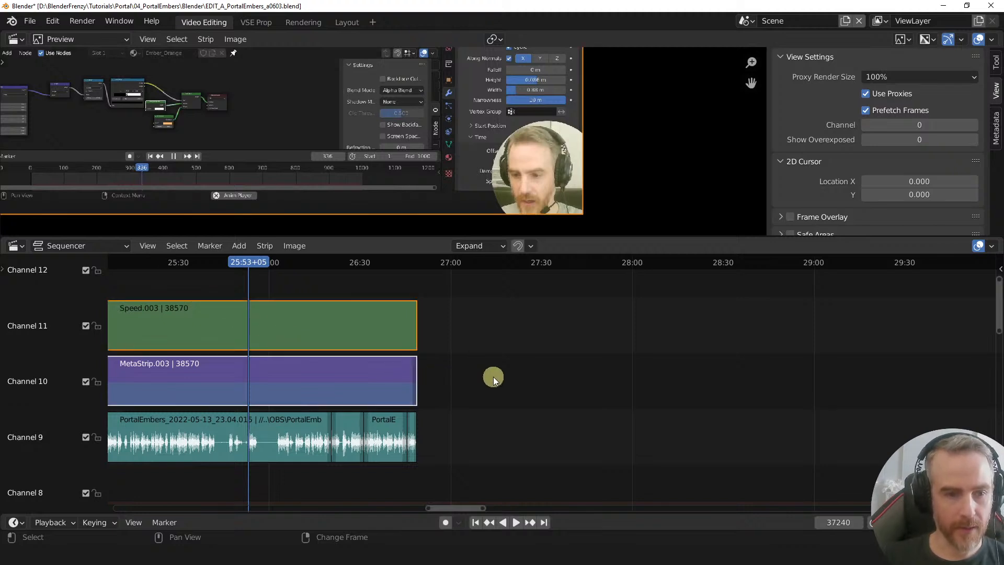
pyautogui.click(865, 110)
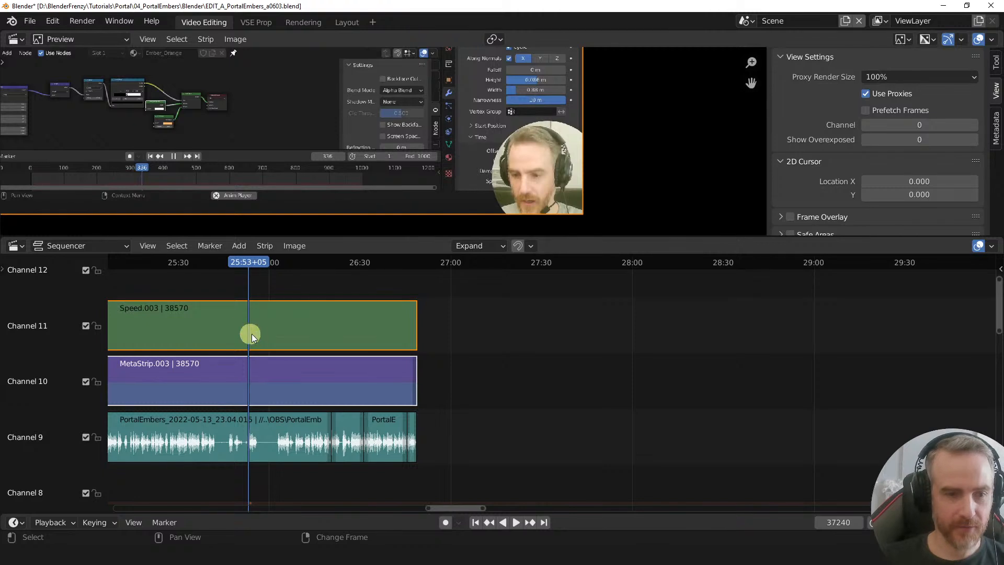
# - Play the sequence from about 25:31 to check full-size playback without prefetched frames
pyautogui.moveTo(251, 331); pyautogui.dragTo(437, 325, button='middle')
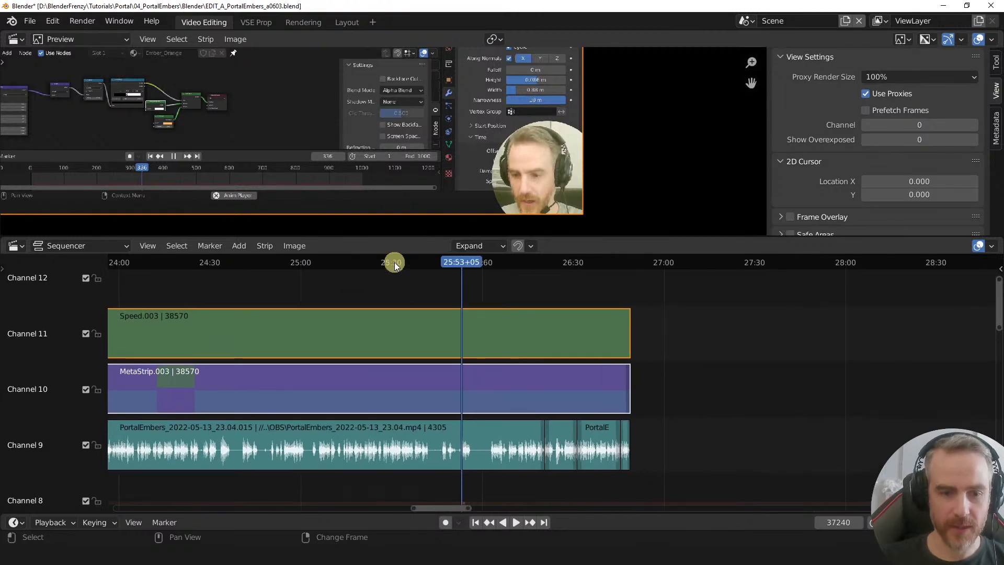
pyautogui.click(395, 262)
pyautogui.press('space')
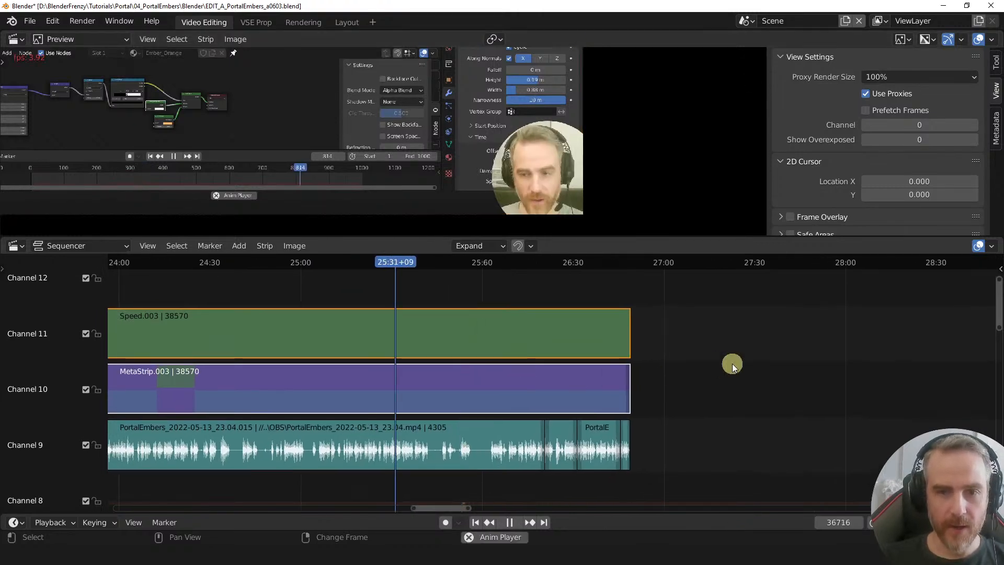
pyautogui.press('space')
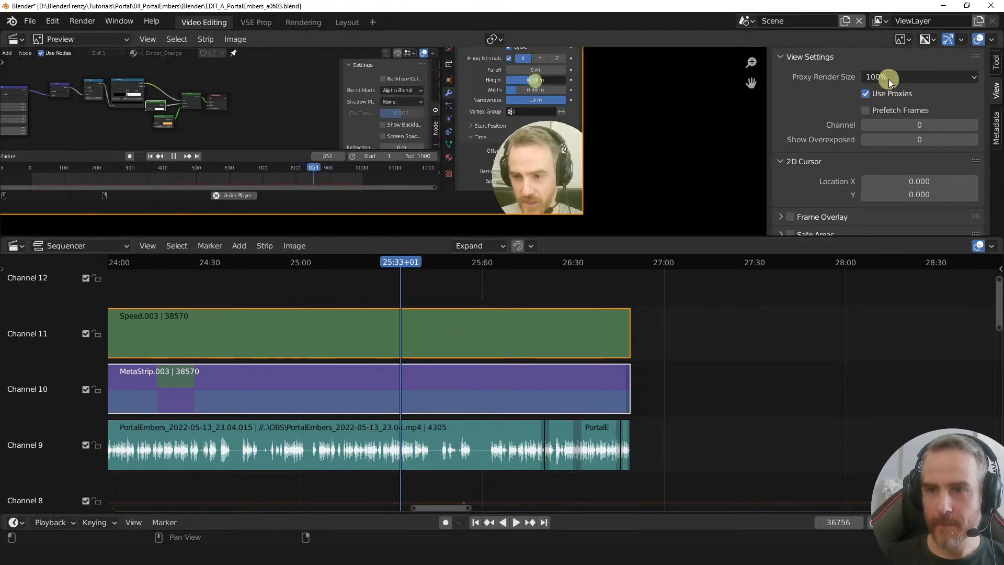
# - Set the preview's proxy render size to 25% and play the sequence from about 25:24
pyautogui.click(888, 79)
pyautogui.click(885, 122)
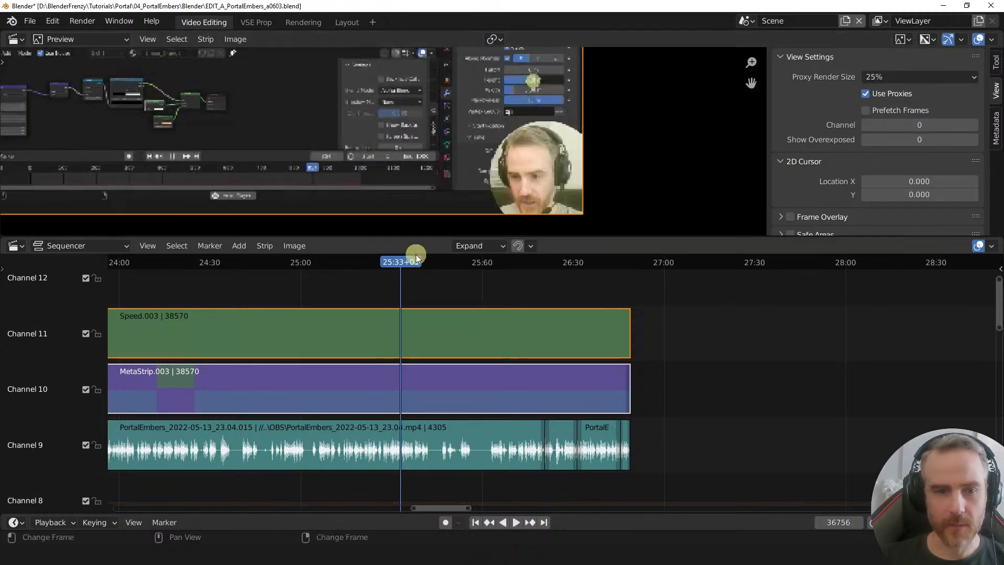
pyautogui.click(374, 262)
pyautogui.press('space')
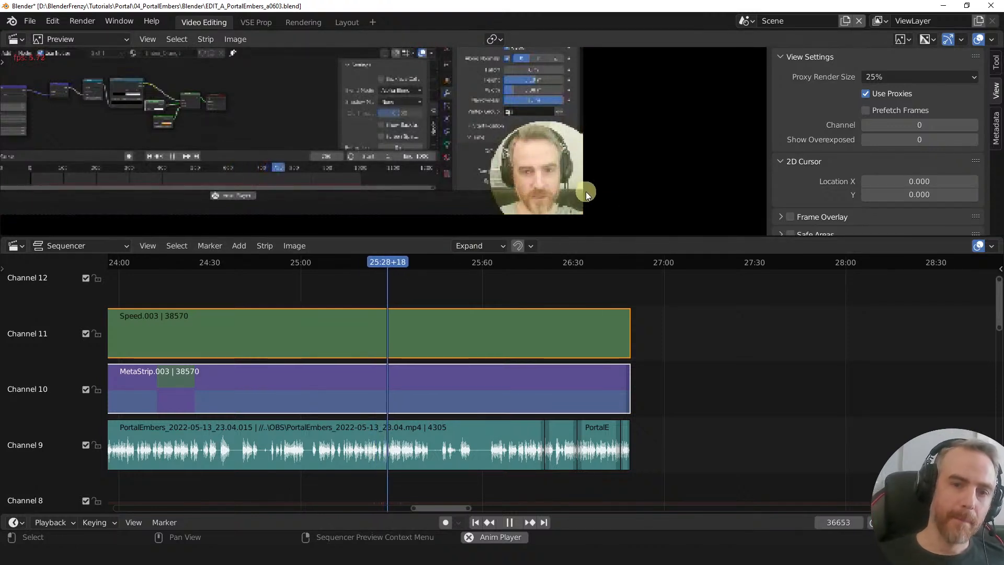
pyautogui.press('space')
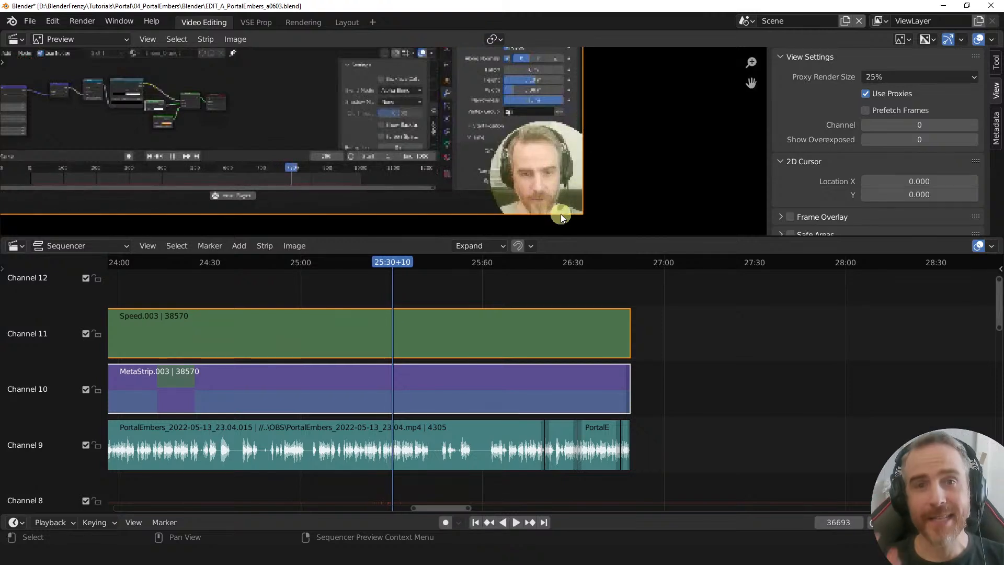
# - Deselect the strips and play the sequence from 26:40+22 to check the end of the edit
pyautogui.click(592, 291)
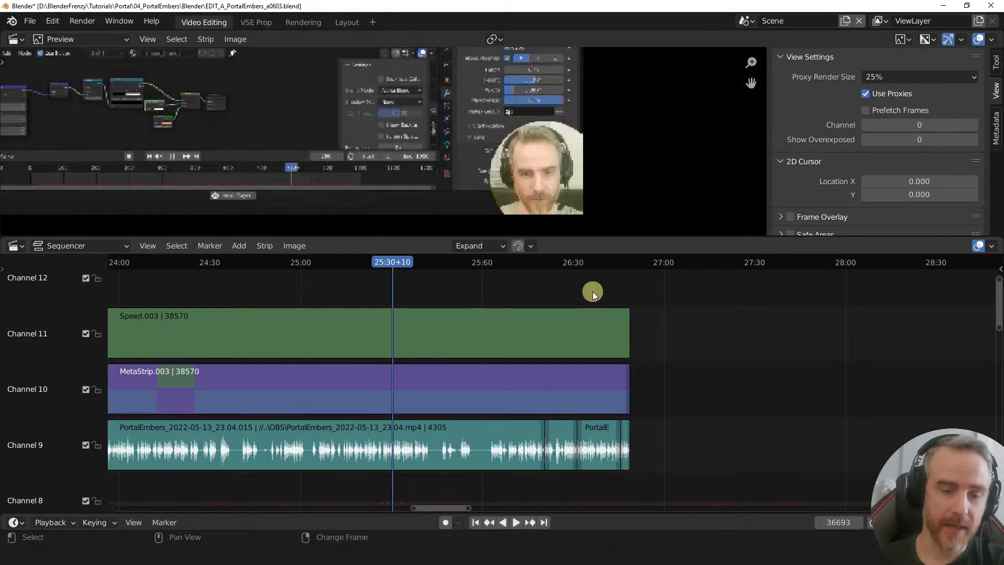
pyautogui.click(607, 261)
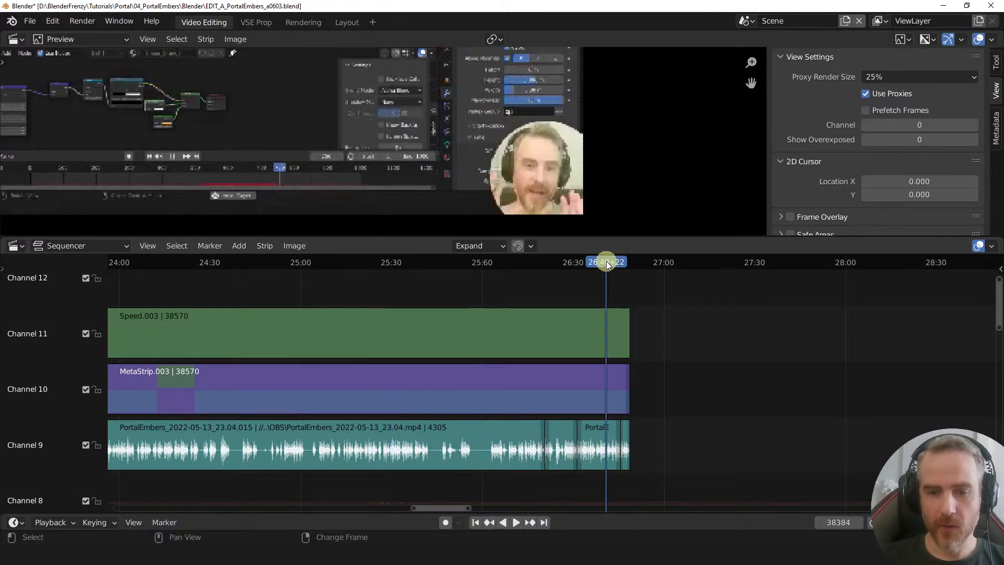
pyautogui.press('space')
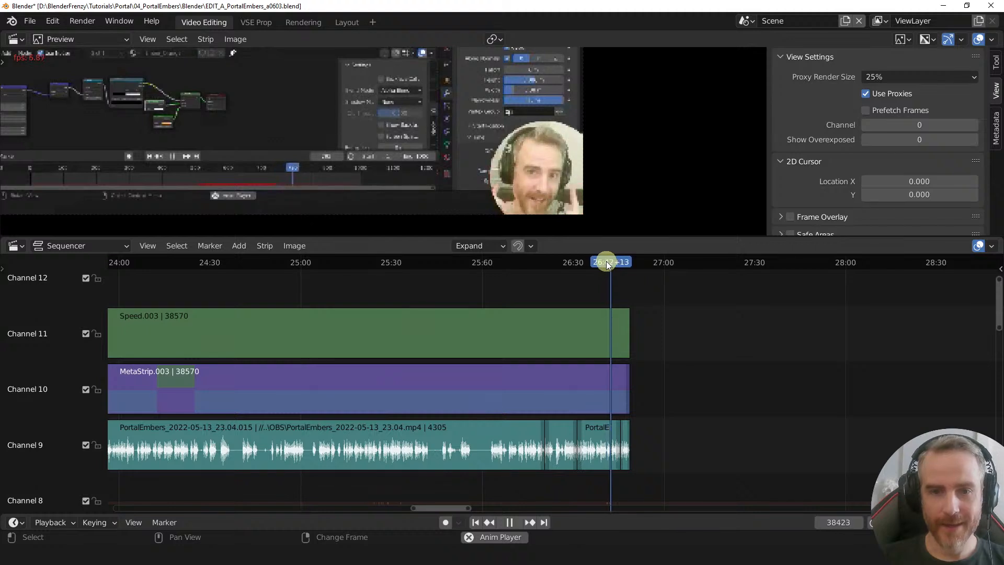
pyautogui.press('space')
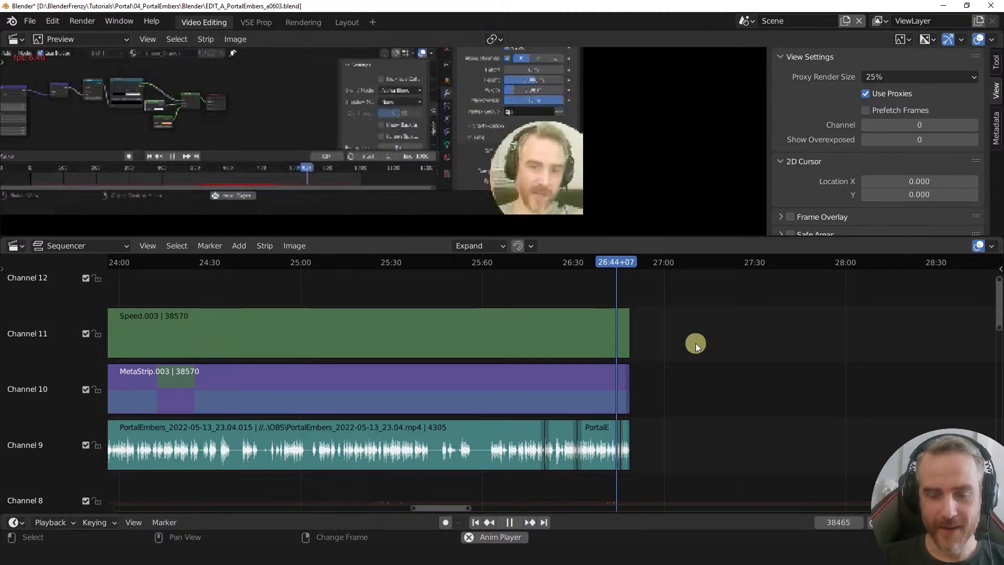
# - Play the sequence from about 00:08 to check the video and audio near the start of the edit
pyautogui.keyDown('ctrl'); pyautogui.moveTo(610, 353); pyautogui.dragTo(482, 379, button='middle'); pyautogui.keyUp('ctrl')
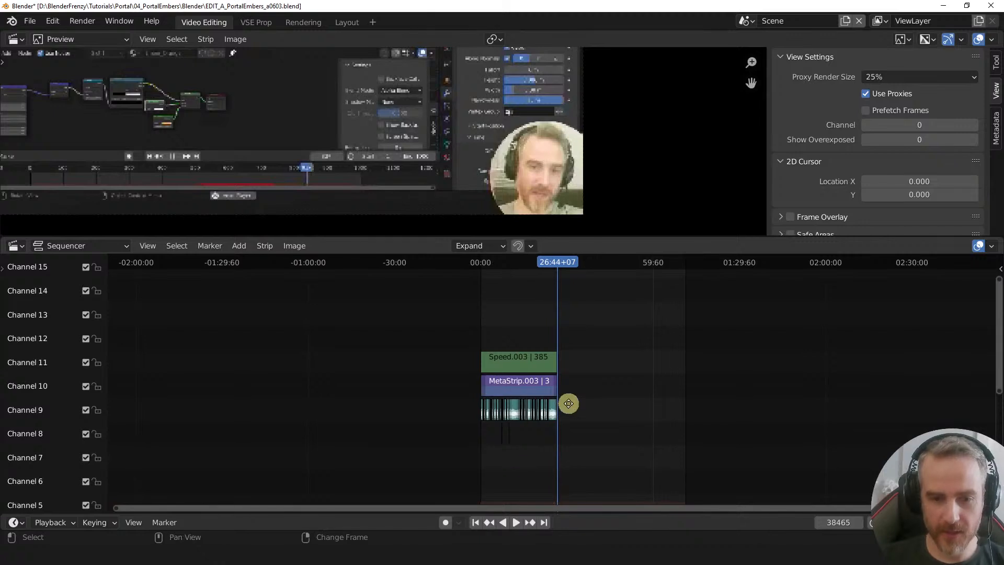
pyautogui.rightClick(485, 322)
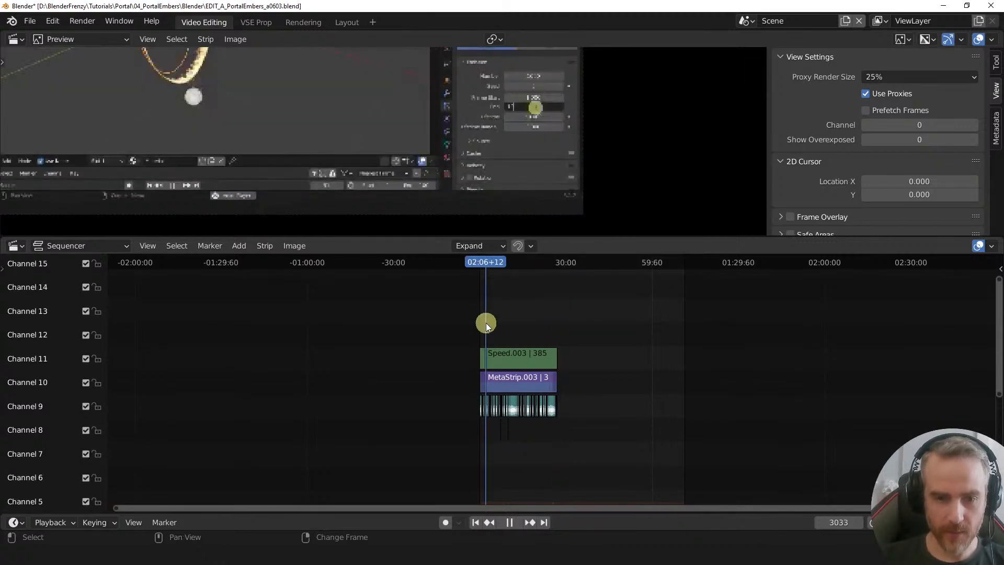
pyautogui.scroll(15, 500, 428)
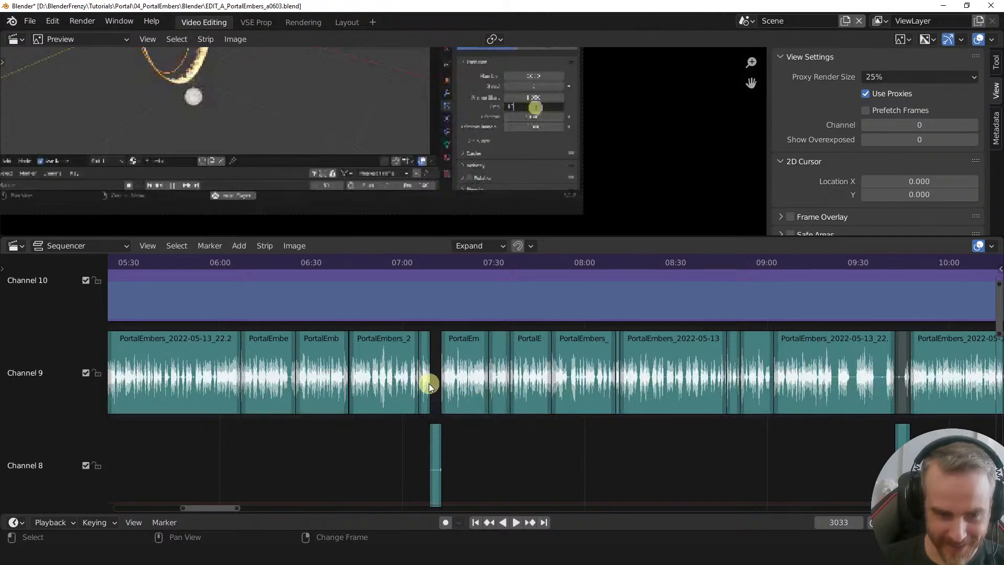
pyautogui.press('KP_Decimal')
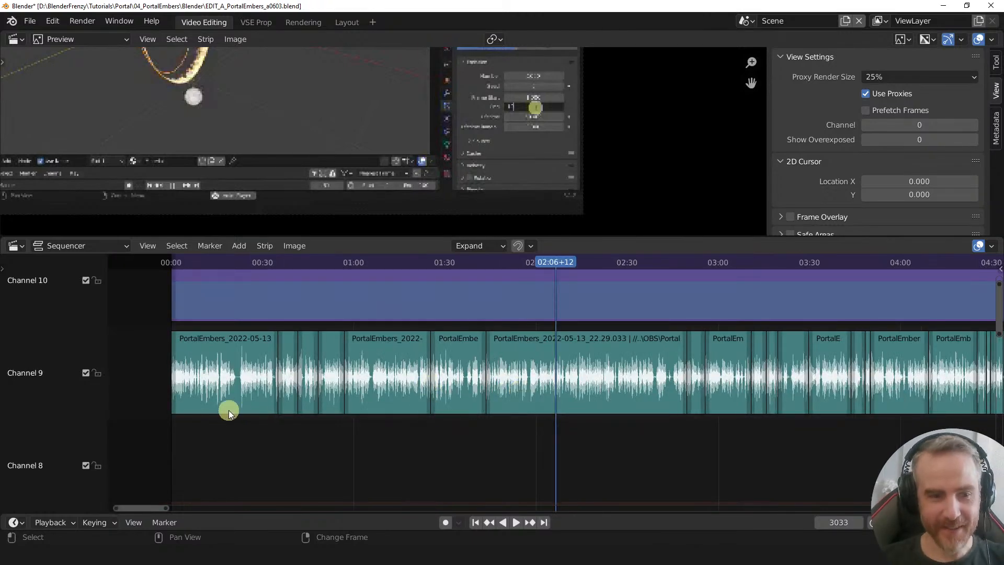
pyautogui.rightClick(196, 405)
pyautogui.press('space')
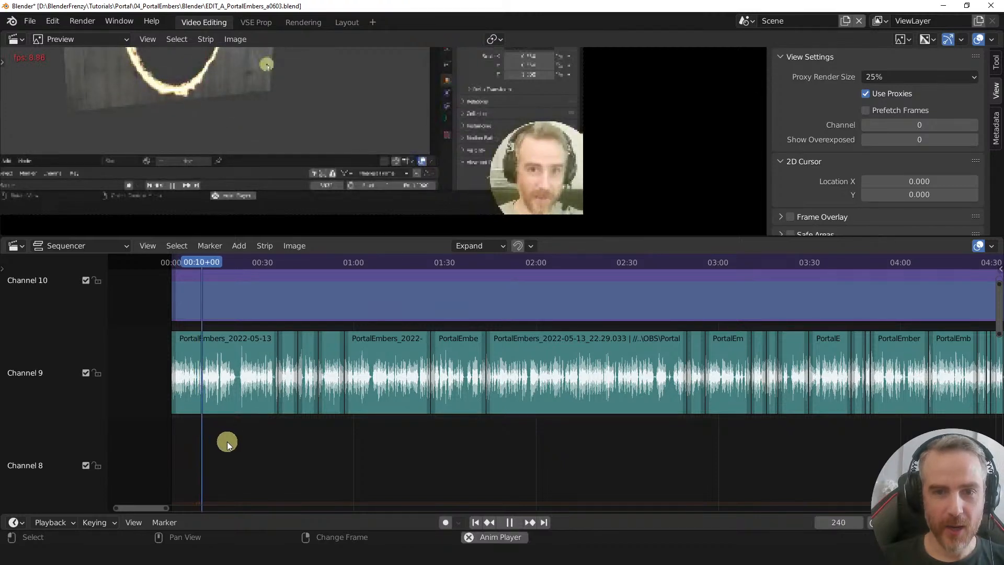
pyautogui.press('space')
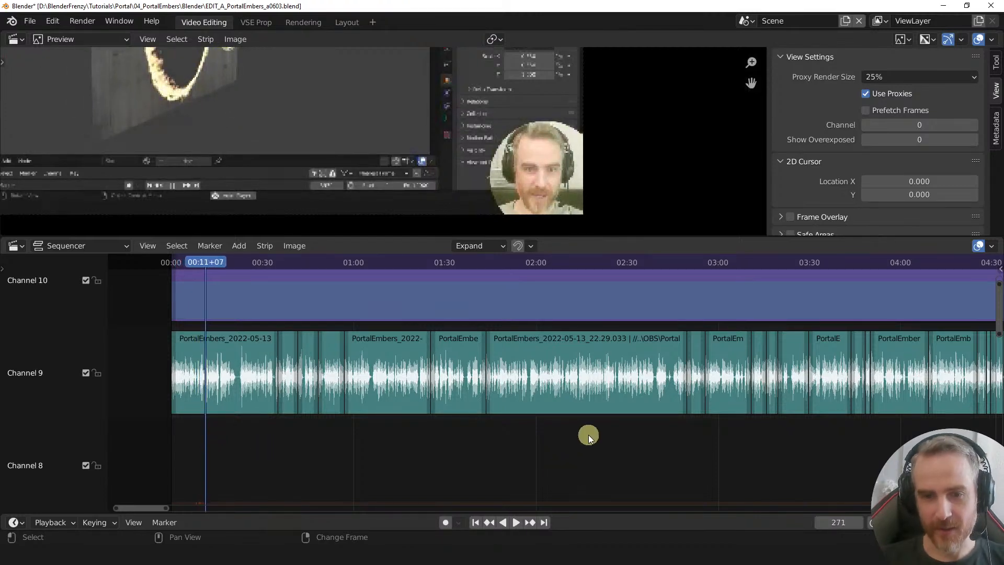
# - Play the sequence from 12:09+06 to check the video and audio sync in the middle of the edit
pyautogui.rightClick(588, 434)
pyautogui.scroll(-5, 784, 449)
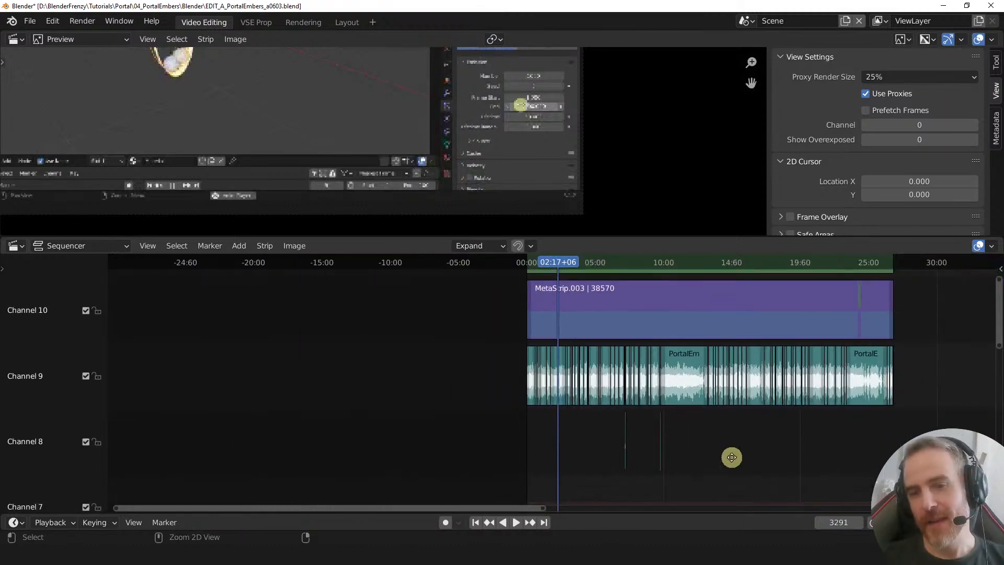
pyautogui.moveTo(663, 468); pyautogui.dragTo(546, 474, button='middle')
pyautogui.scroll(1, 583, 461)
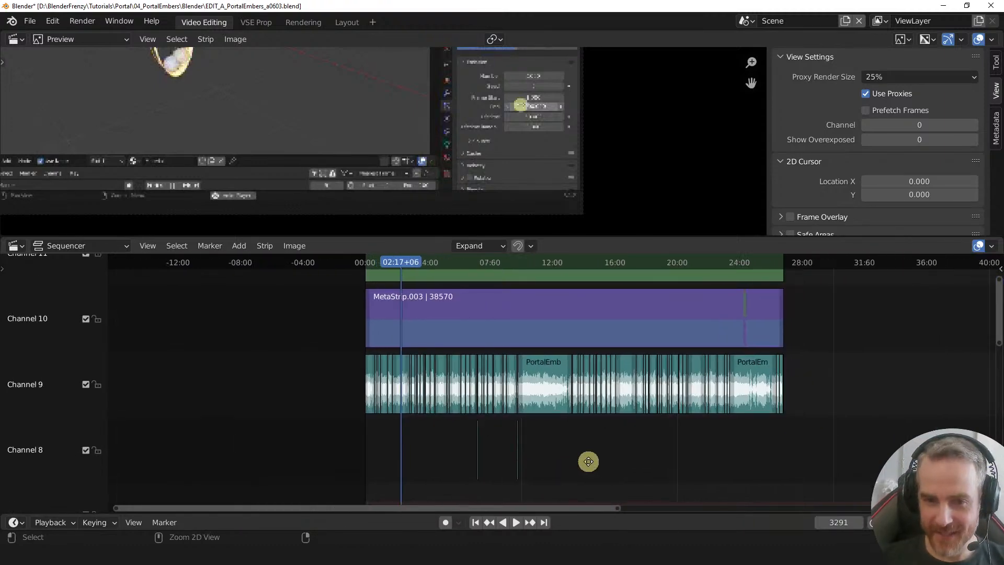
pyautogui.rightClick(554, 441)
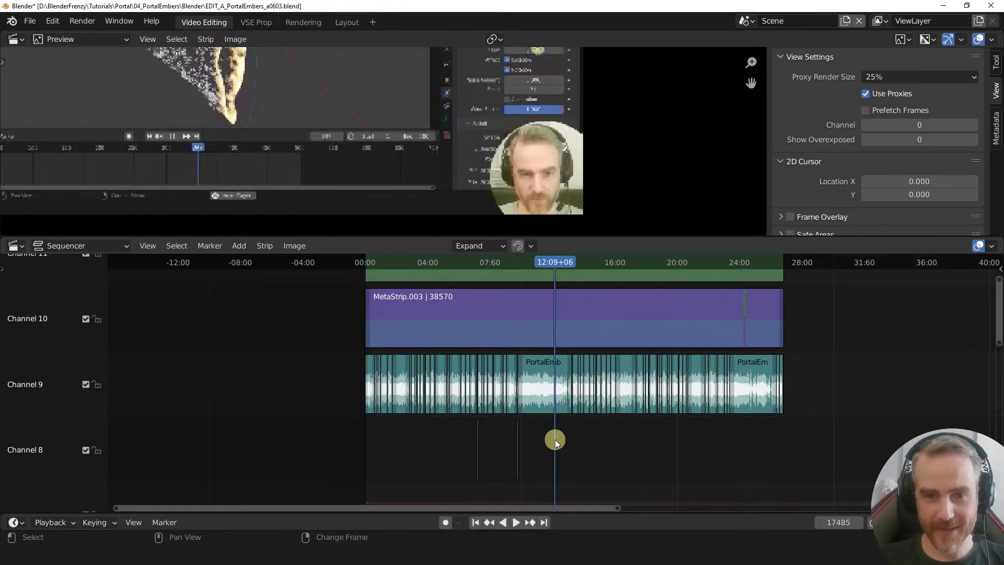
pyautogui.press('space')
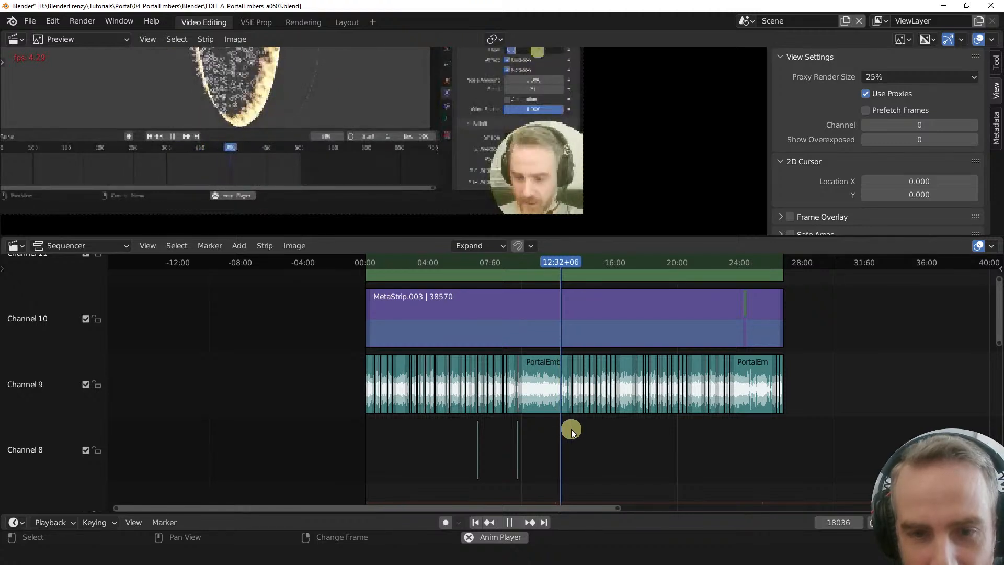
pyautogui.press('space')
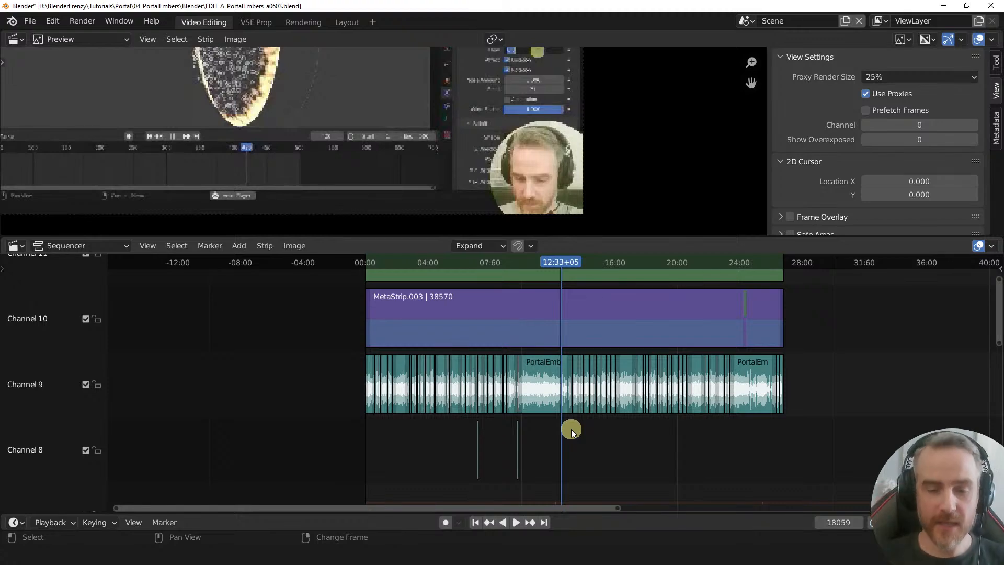
# - Group the speed, meta and audio strips on channels 8 to 11 into one meta strip and save the file
pyautogui.keyDown('ctrl'); pyautogui.moveTo(617, 460); pyautogui.dragTo(363, 385, button='middle'); pyautogui.keyUp('ctrl')
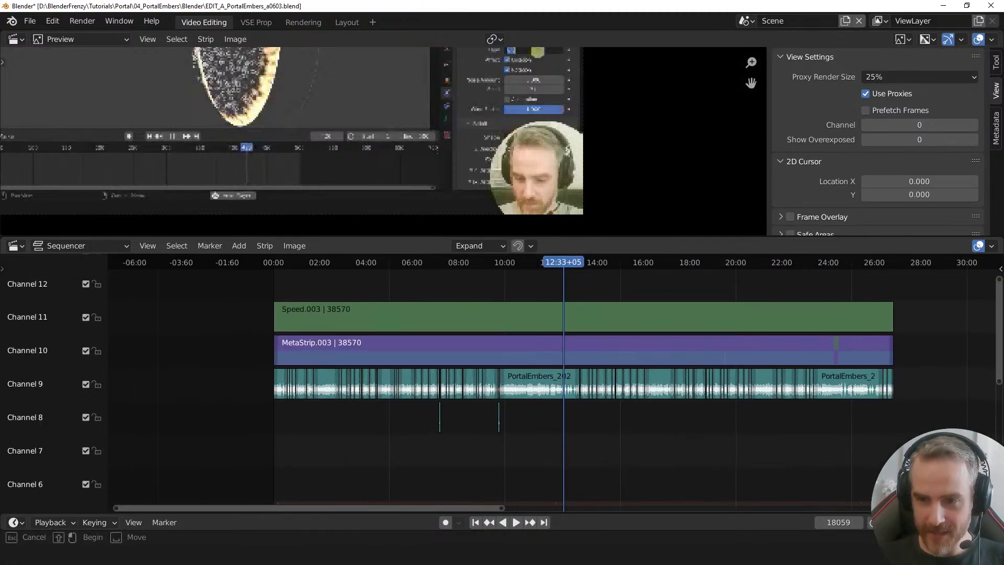
pyautogui.moveTo(229, 280); pyautogui.dragTo(931, 456)
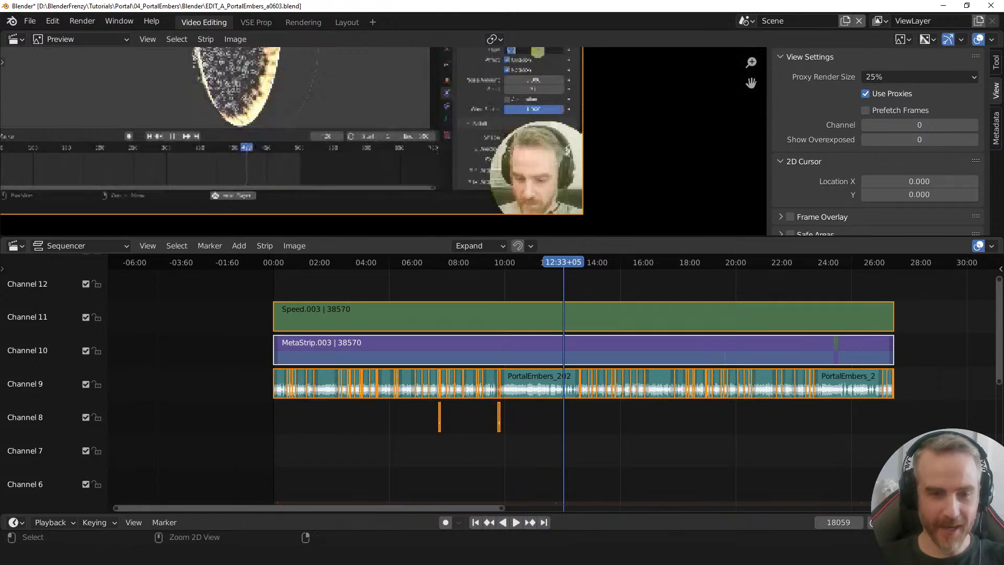
pyautogui.hotkey('ctrl', 'g')
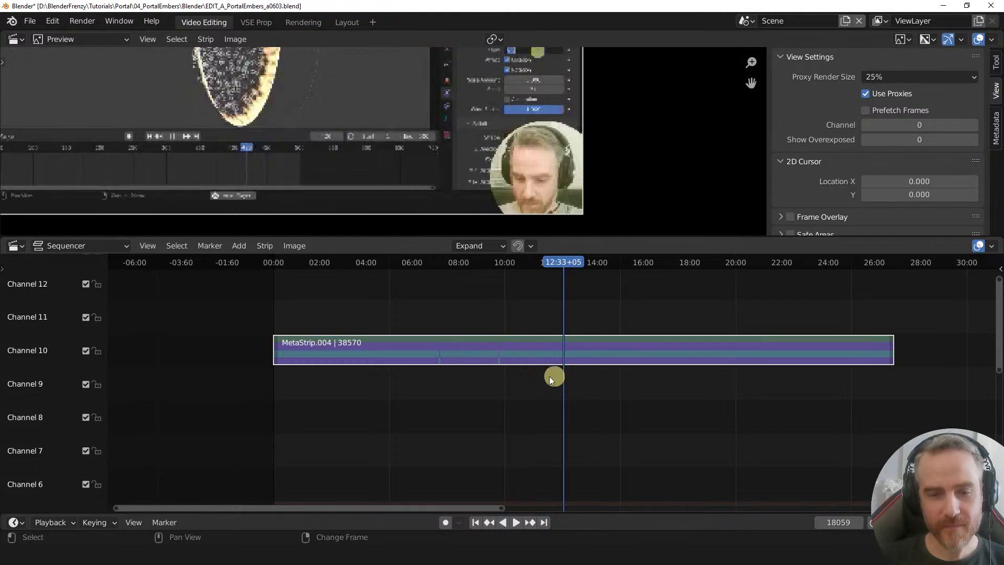
pyautogui.hotkey('ctrl', 's')
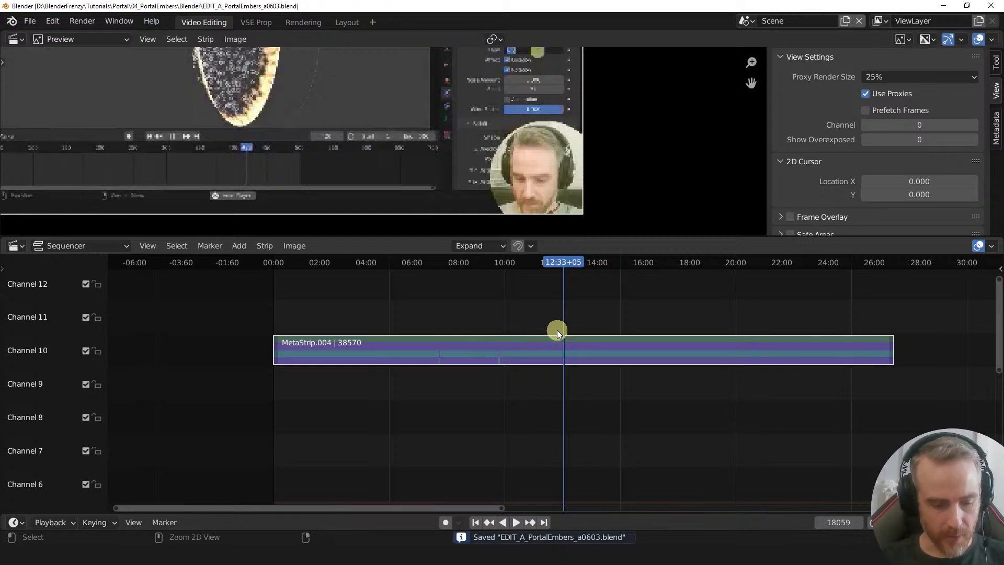
# - Switch to the 03_Portal_xFire scene and inspect the strips inside the long MetaStrip on channel 13
pyautogui.click(747, 21)
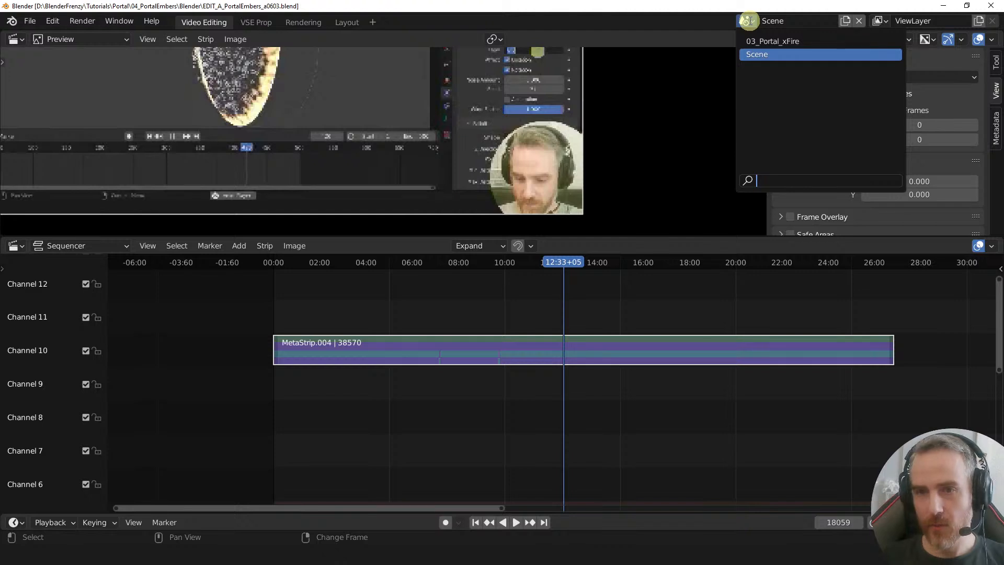
pyautogui.click(753, 41)
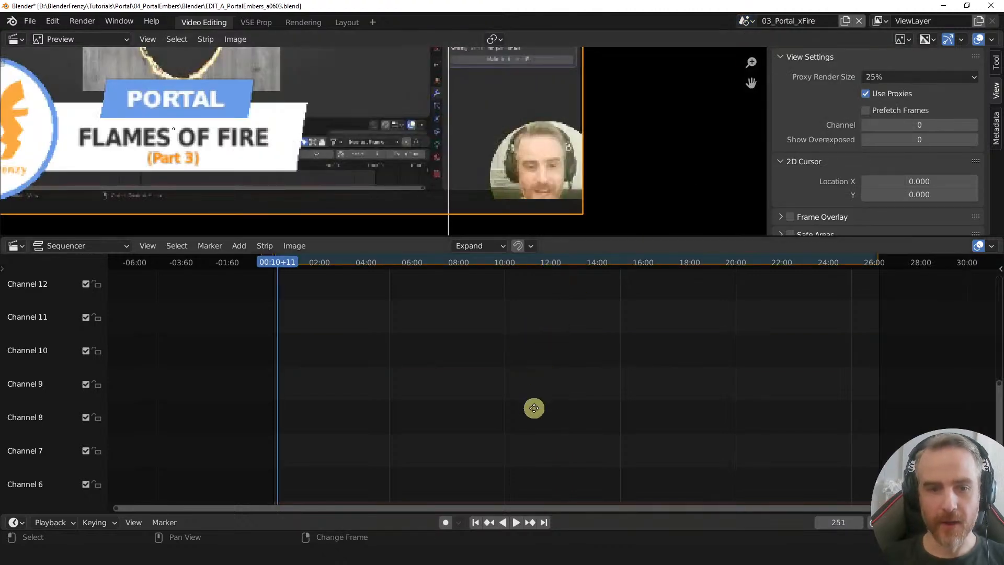
pyautogui.press('Home')
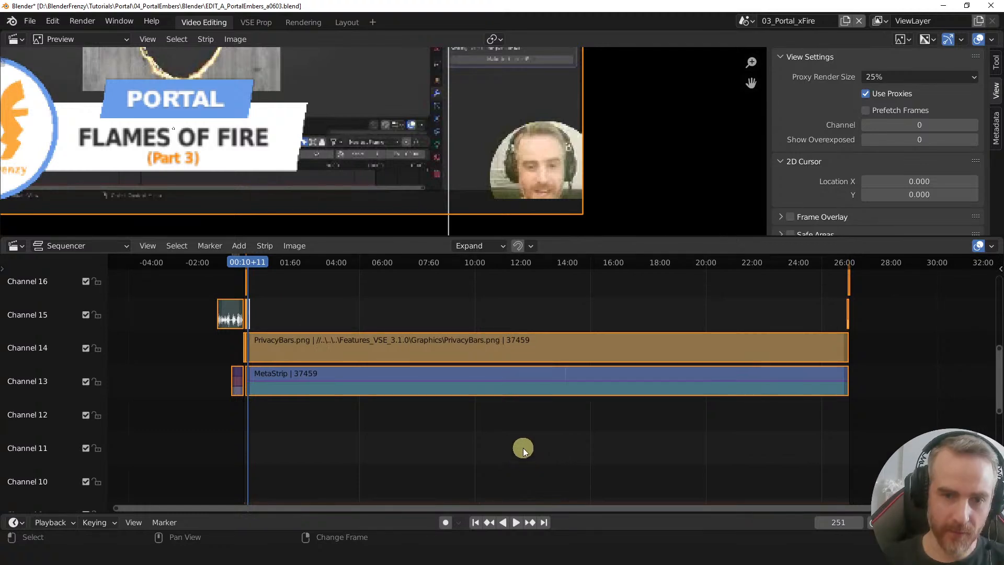
pyautogui.click(433, 385)
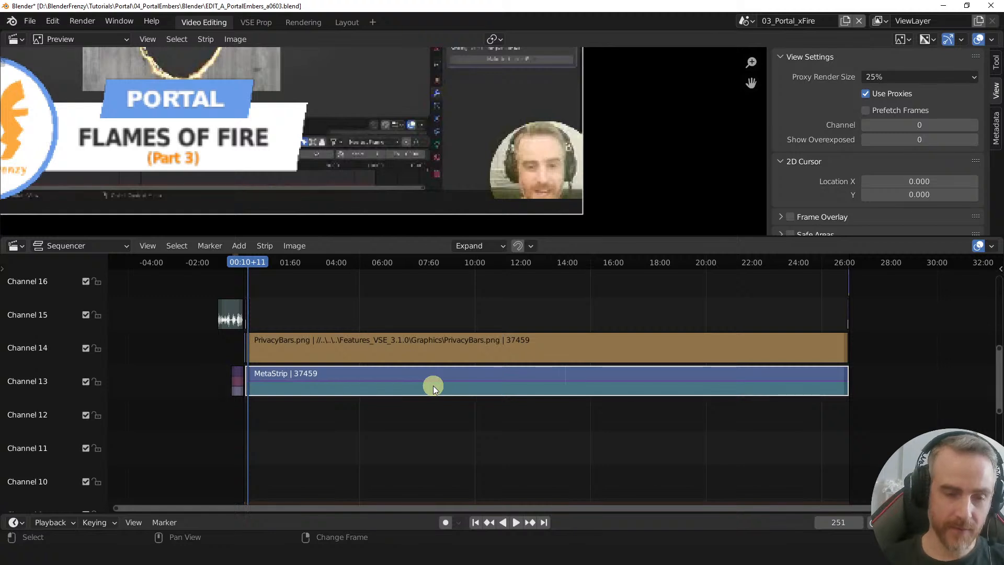
pyautogui.press('Tab')
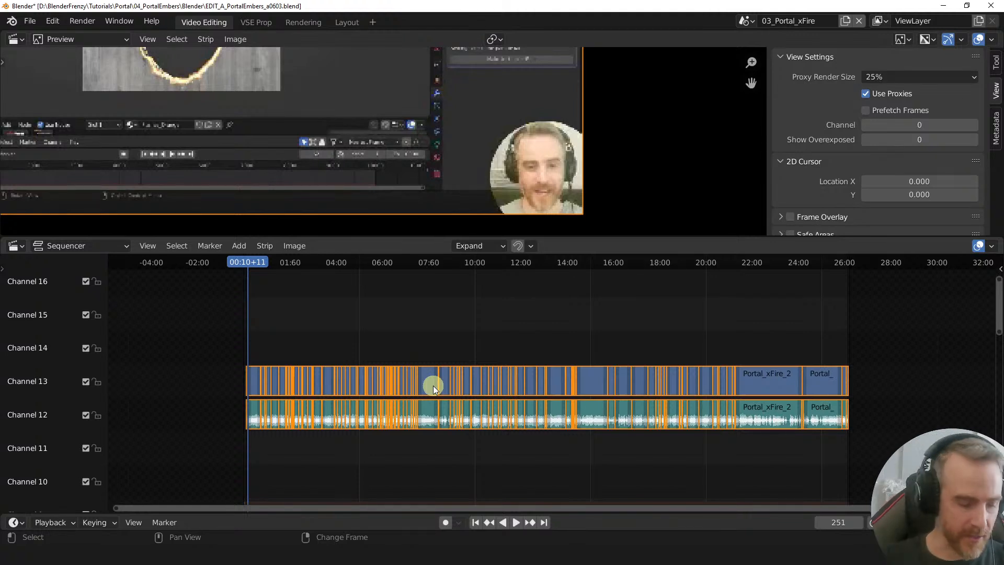
pyautogui.press('Tab')
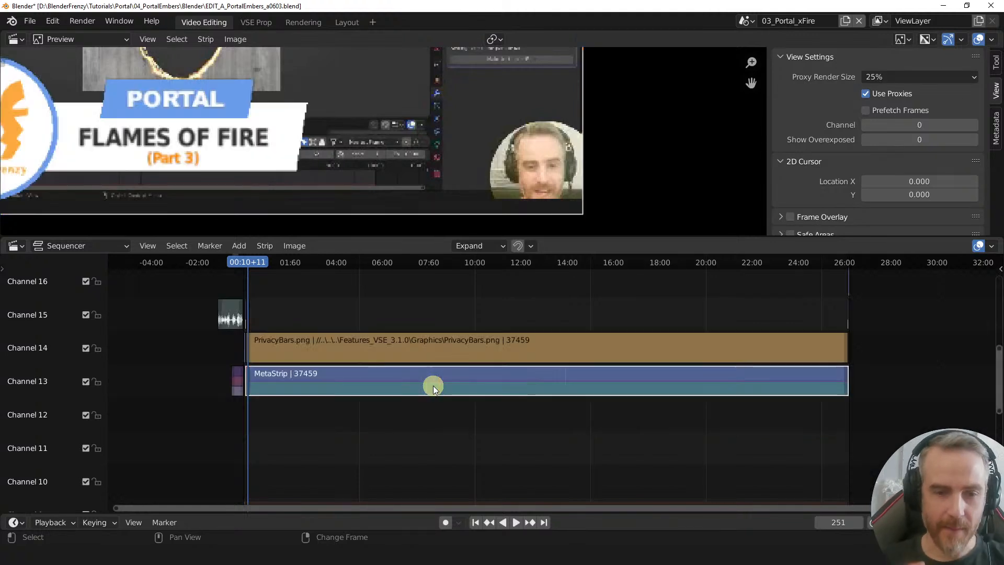
pyautogui.press('Delete')
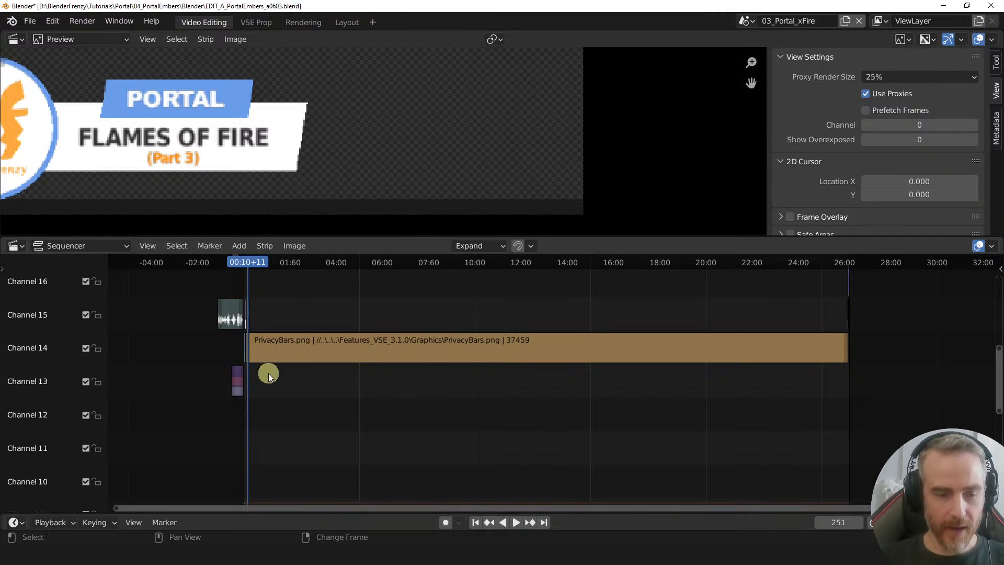
pyautogui.moveTo(268, 373); pyautogui.dragTo(343, 372, button='middle')
pyautogui.hotkey('ctrl', 'z')
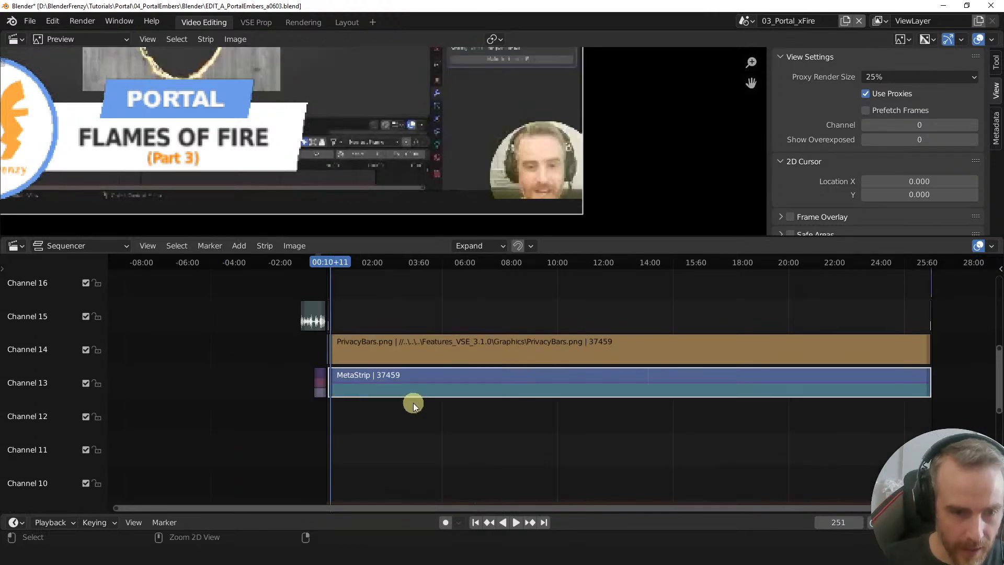
# - Place the playhead at 00:06+01, where the footage inside the channel 13 MetaStrip begins
pyautogui.keyDown('ctrl'); pyautogui.moveTo(390, 397); pyautogui.dragTo(542, 404, button='middle'); pyautogui.keyUp('ctrl')
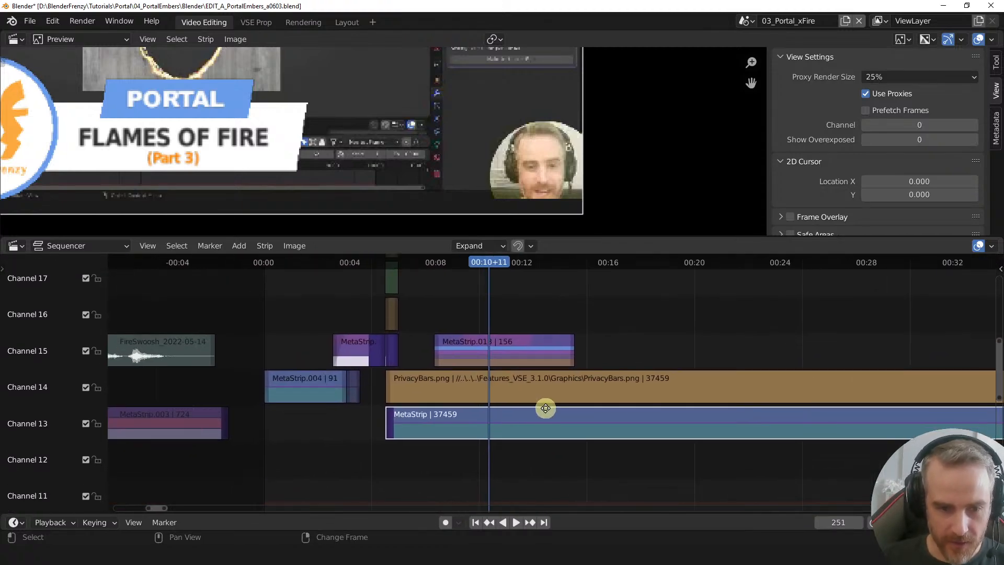
pyautogui.rightClick(397, 465)
pyautogui.moveTo(408, 465); pyautogui.dragTo(427, 437, button='middle')
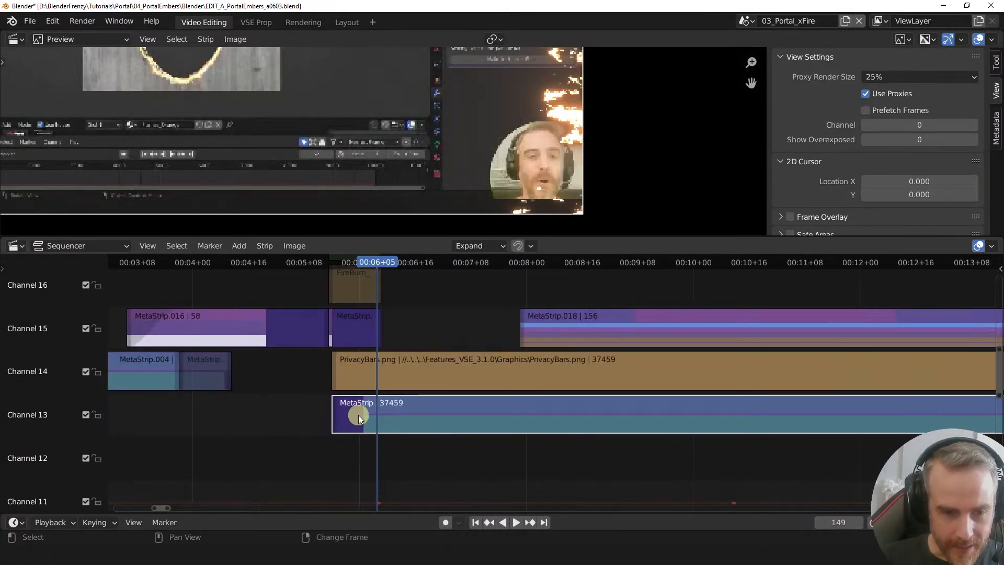
pyautogui.rightClick(364, 445)
pyautogui.press('space')
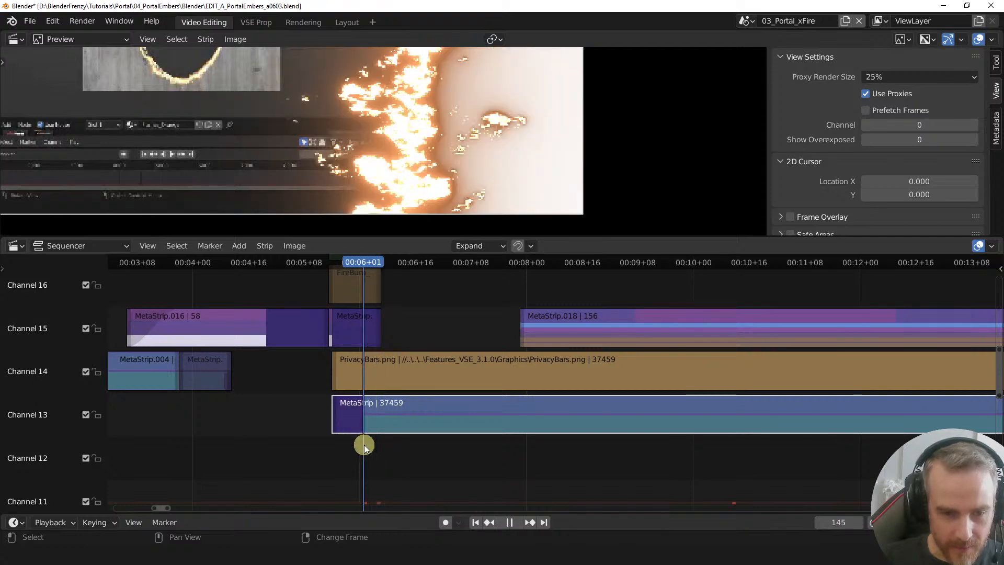
pyautogui.press('space')
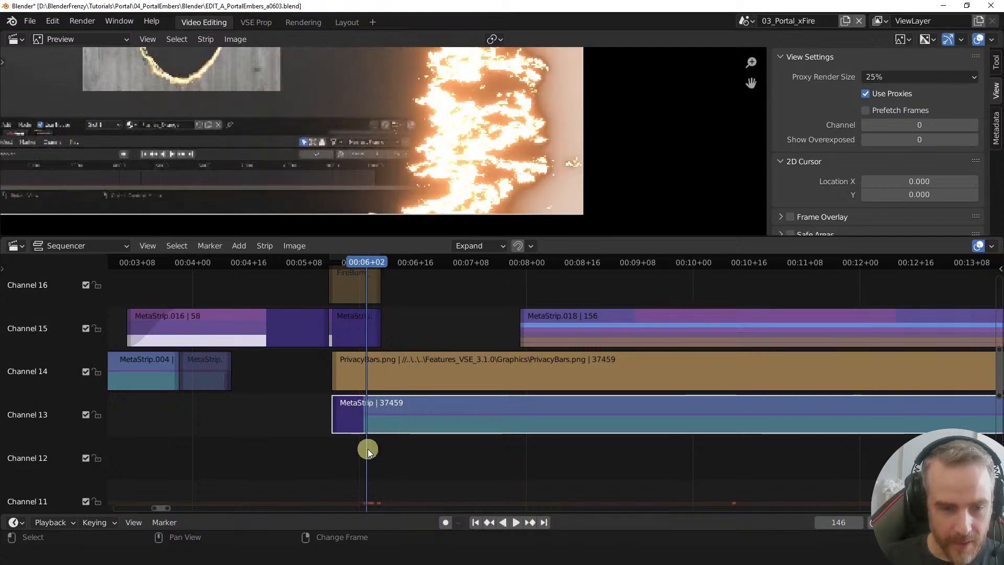
pyautogui.press('Tab')
pyautogui.keyDown('alt'); pyautogui.scroll(1, 379, 442); pyautogui.keyUp('alt')
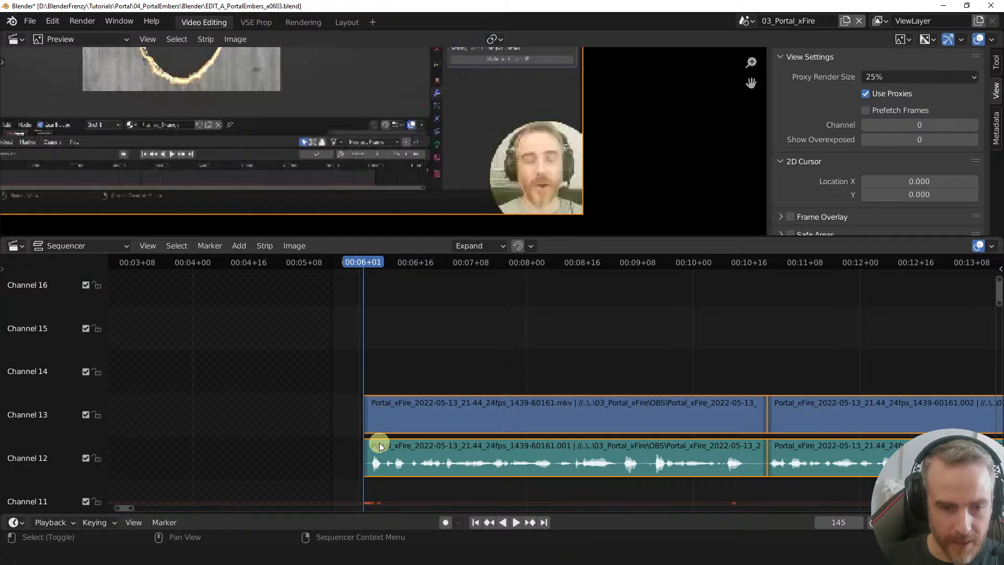
pyautogui.press('Tab')
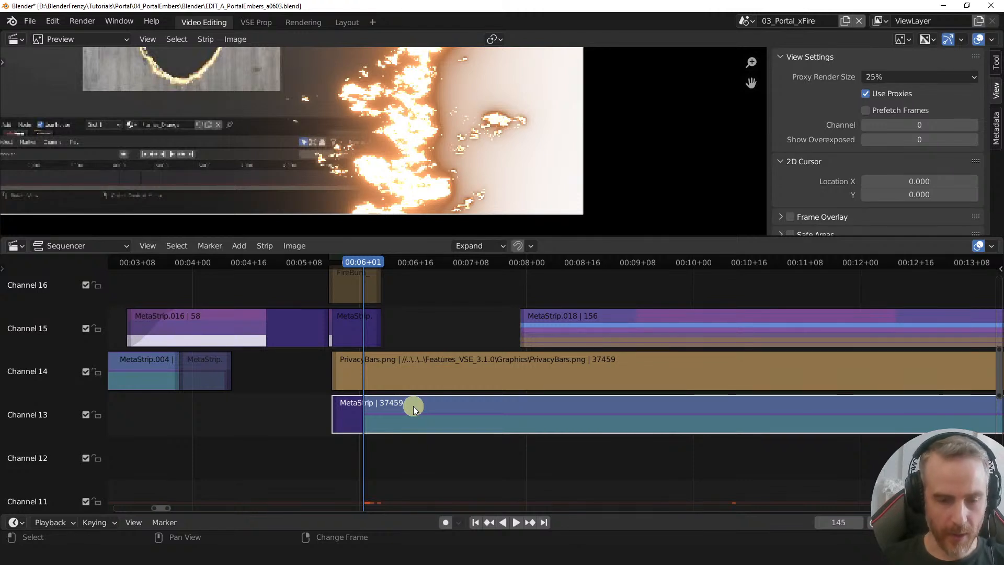
# - Delete the MetaStrip on channel 13 and paste the copied PortalEmbers meta strip at the playhead
pyautogui.press('Delete')
pyautogui.hotkey('shift', 'a')
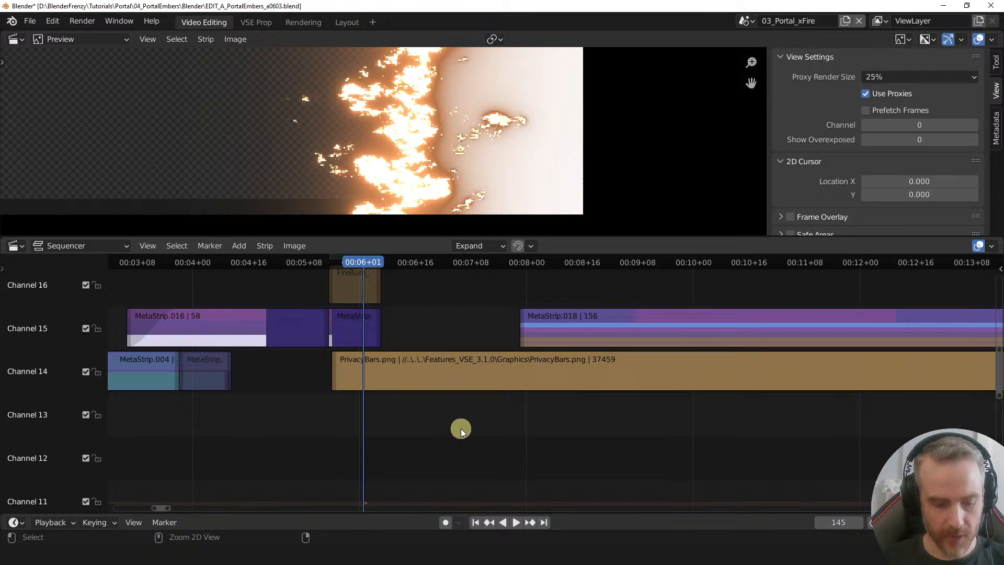
pyautogui.hotkey('ctrl', 'v')
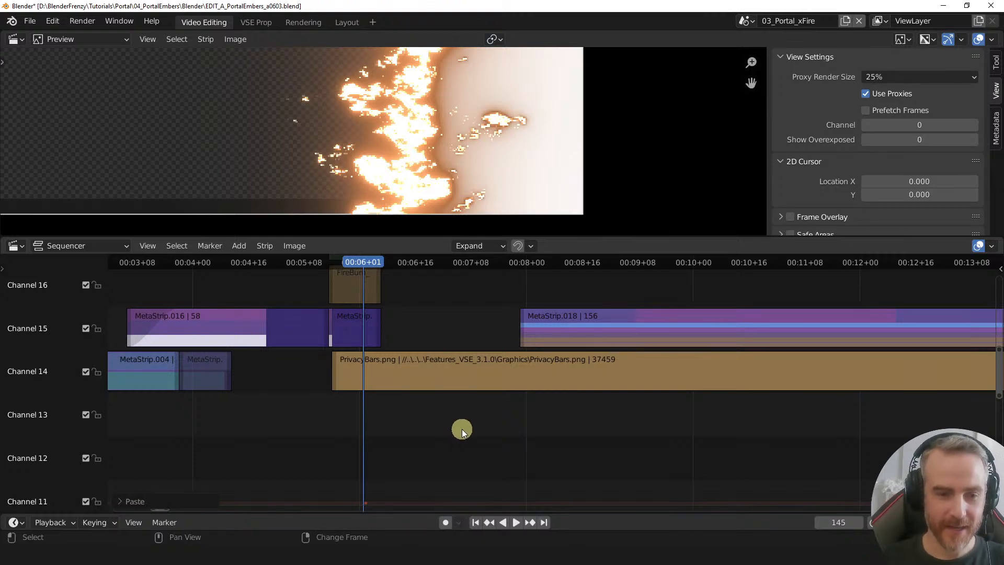
# - Move the pasted meta strip vertically to channel 13 and extend its start to frame 136, in line with the PrivacyBars.png strip
pyautogui.moveTo(462, 428); pyautogui.dragTo(449, 368, button='middle')
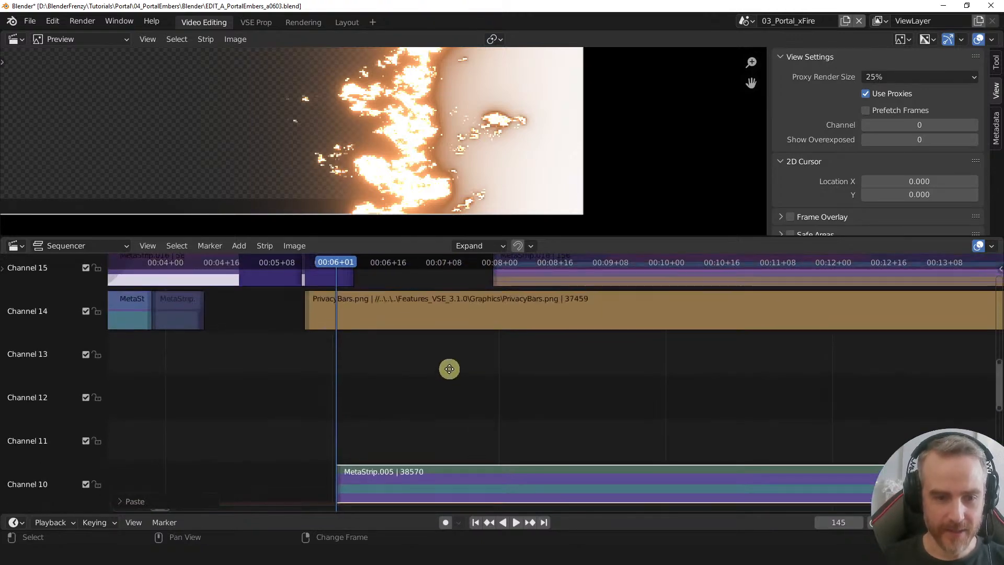
pyautogui.press('g')
pyautogui.press('y')
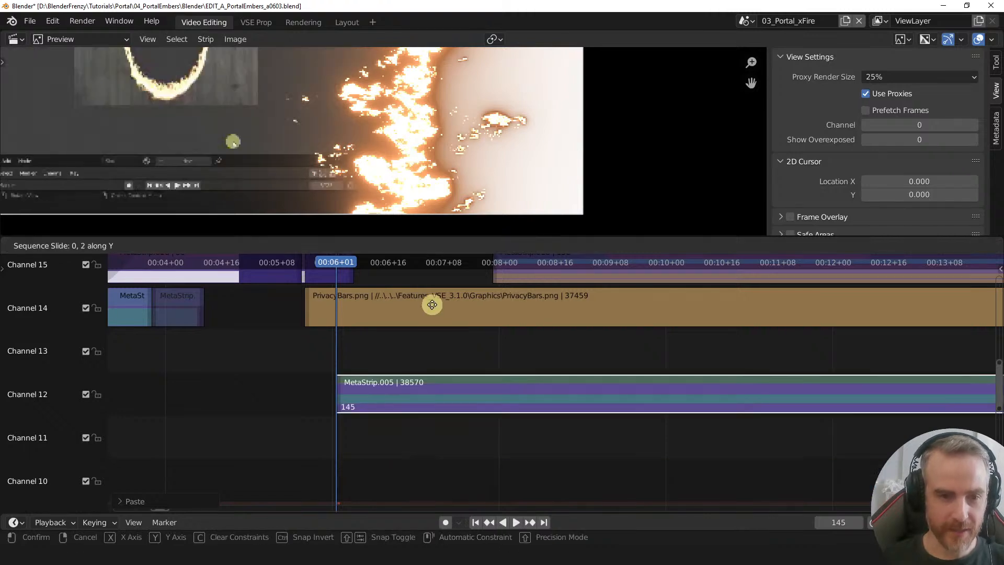
pyautogui.click(432, 271)
pyautogui.moveTo(405, 428); pyautogui.dragTo(407, 463, button='middle')
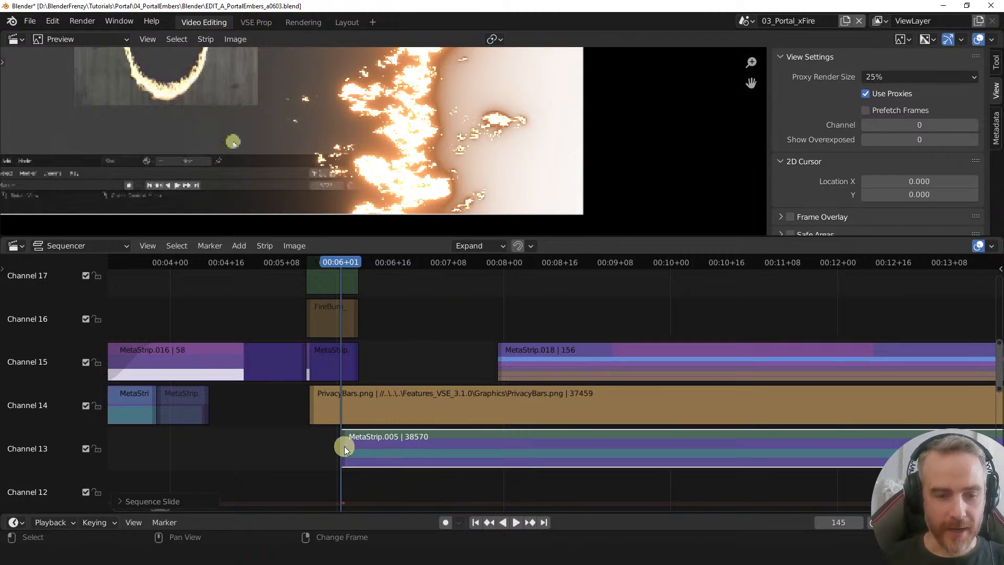
pyautogui.moveTo(343, 446); pyautogui.dragTo(318, 447)
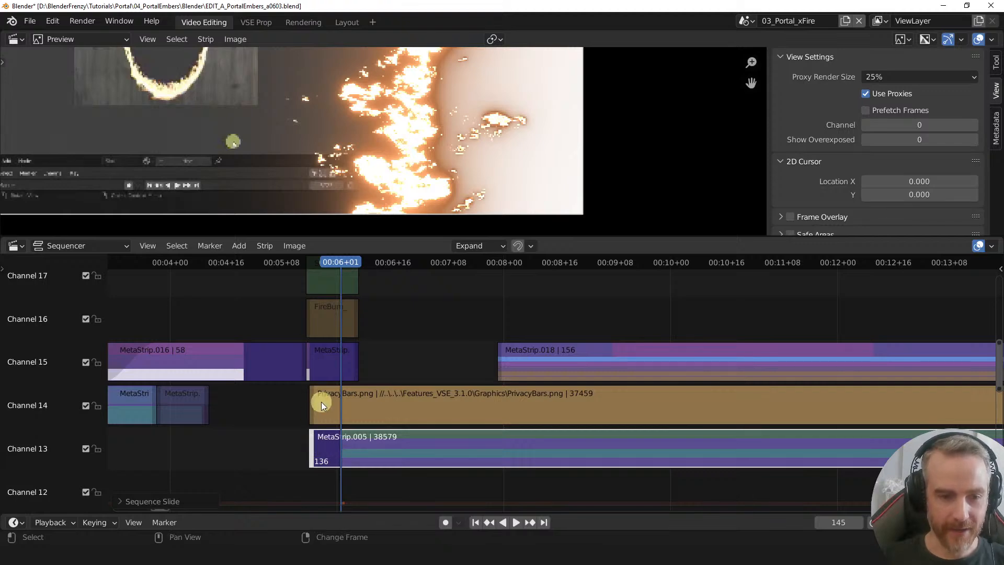
# - Select all strips in the sequencer and examine how the MetaStrip on channel 13 lines up with the intro strips
pyautogui.moveTo(320, 440); pyautogui.dragTo(421, 473, button='middle')
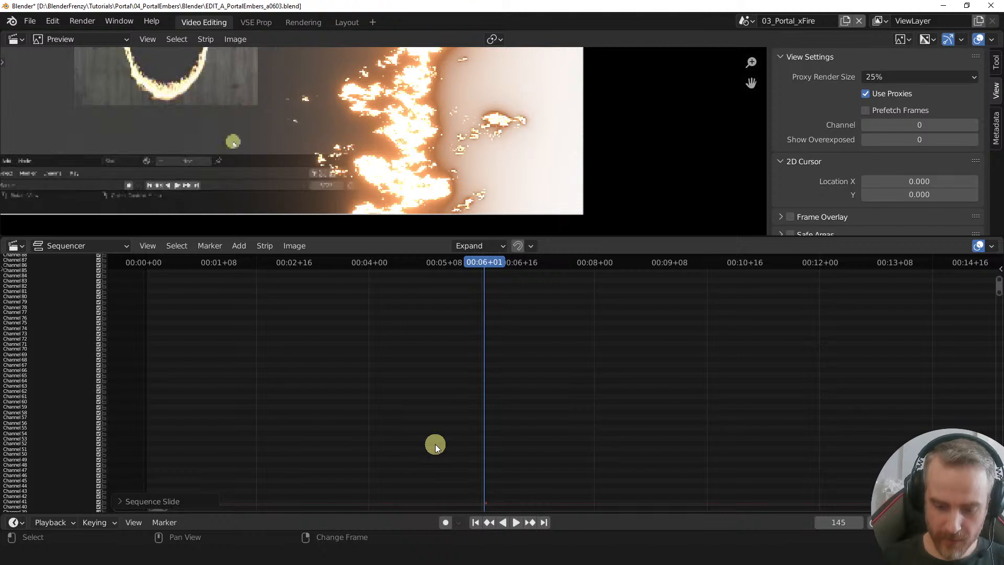
pyautogui.keyDown('ctrl'); pyautogui.scroll(3, 435, 443); pyautogui.keyUp('ctrl')
pyautogui.press('Home')
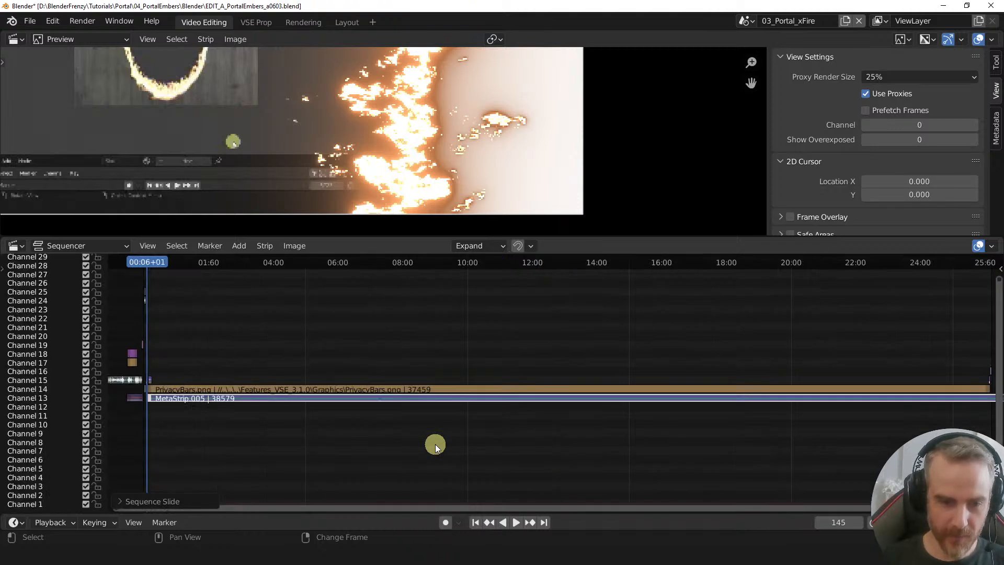
pyautogui.press('a')
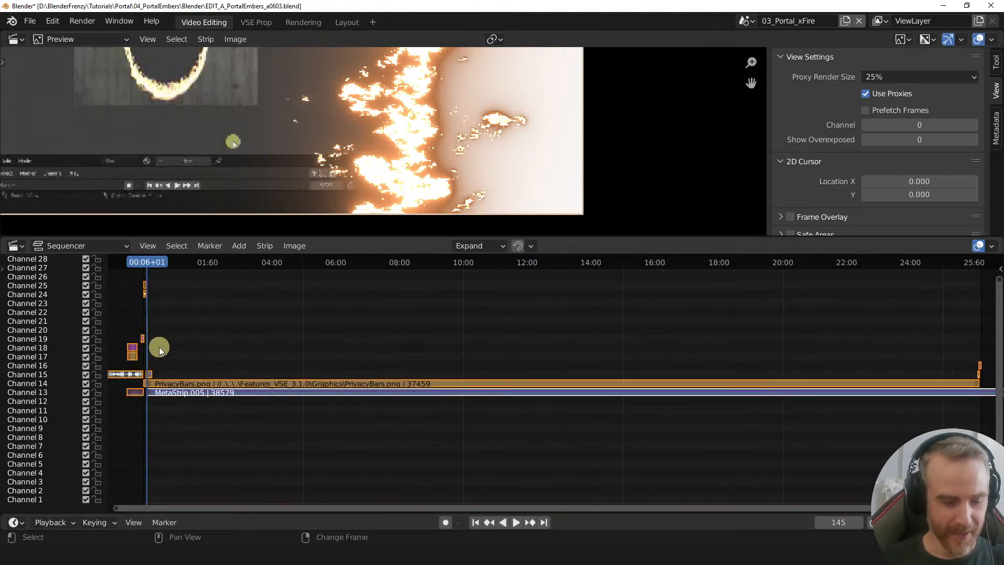
pyautogui.moveTo(135, 318); pyautogui.dragTo(169, 401)
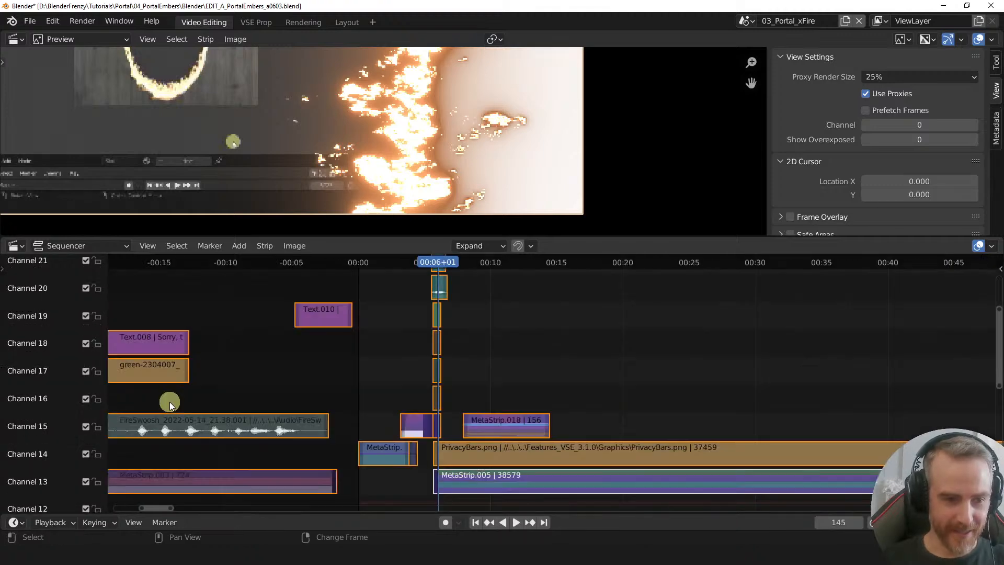
pyautogui.moveTo(399, 418); pyautogui.dragTo(396, 371, button='middle')
pyautogui.keyDown('ctrl'); pyautogui.moveTo(422, 406); pyautogui.dragTo(473, 423, button='middle'); pyautogui.keyUp('ctrl')
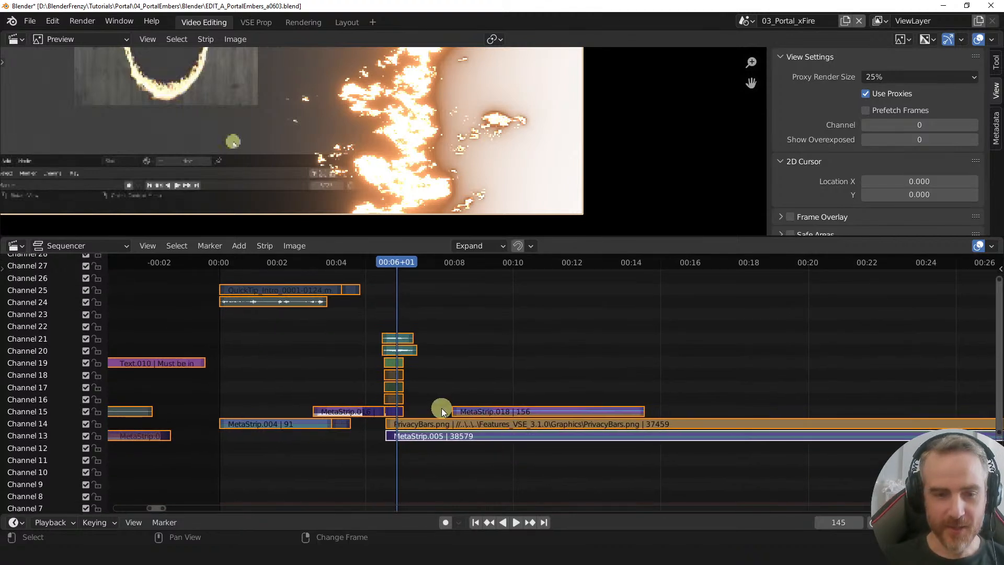
pyautogui.moveTo(442, 411); pyautogui.dragTo(425, 455, button='middle')
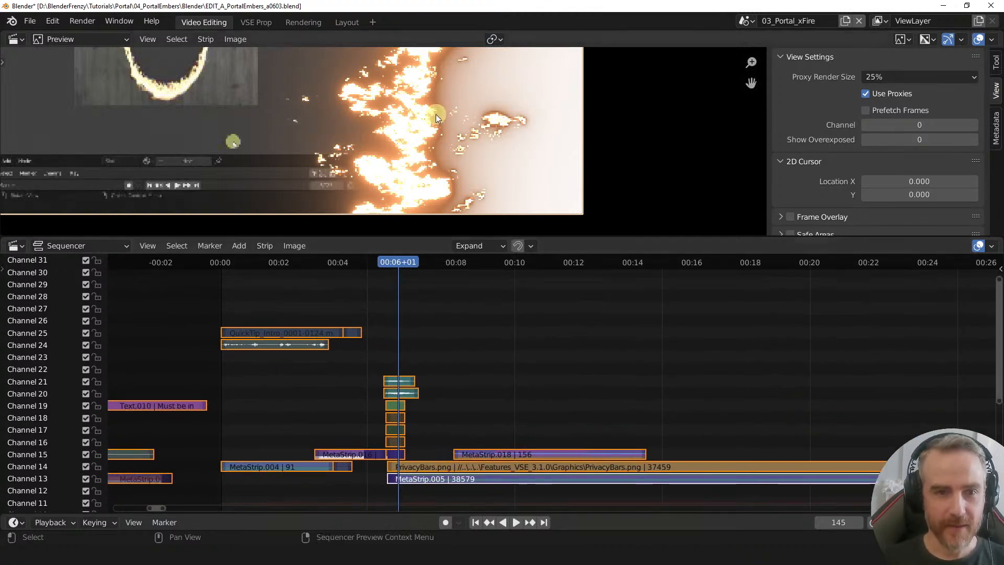
# - Show the whole frame in the preview, play the intro from 00:01+03, and return the playhead to the Part 3 title at 00:04+07
pyautogui.scroll(-8, 435, 116)
pyautogui.moveTo(438, 146); pyautogui.dragTo(480, 184, button='middle')
pyautogui.scroll(-1, 462, 181)
pyautogui.scroll(-1, 460, 180)
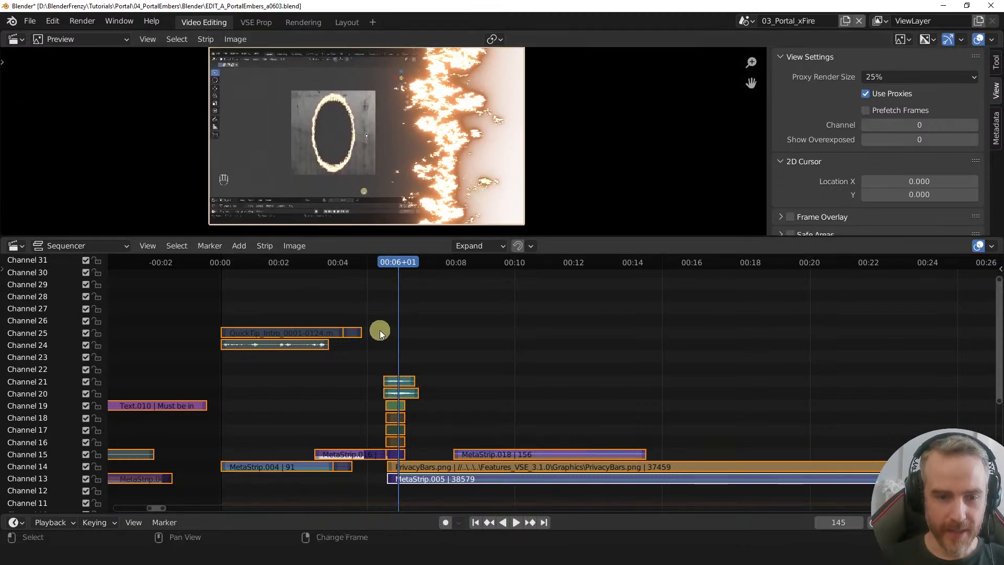
pyautogui.moveTo(380, 330); pyautogui.dragTo(256, 330, button='right')
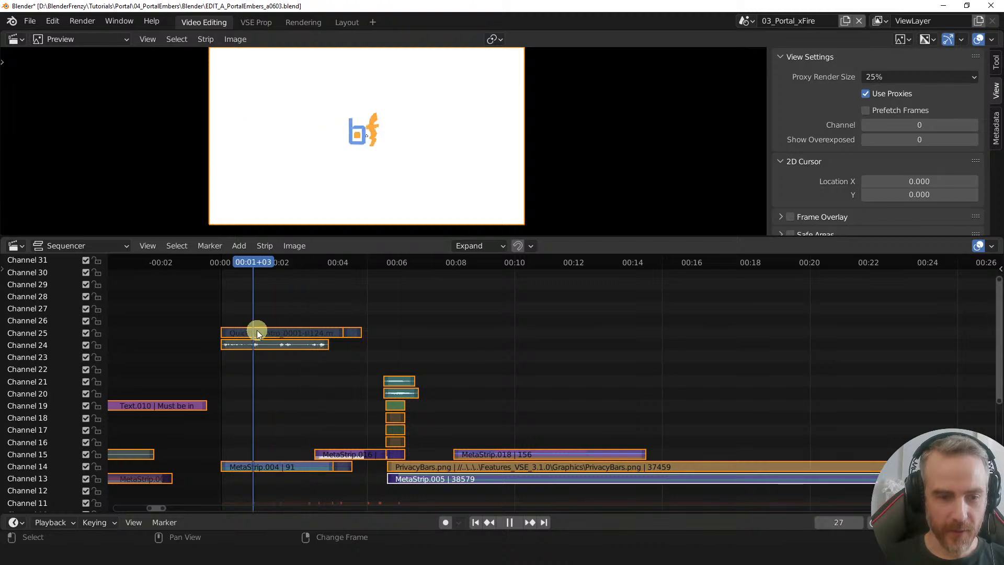
pyautogui.press('space')
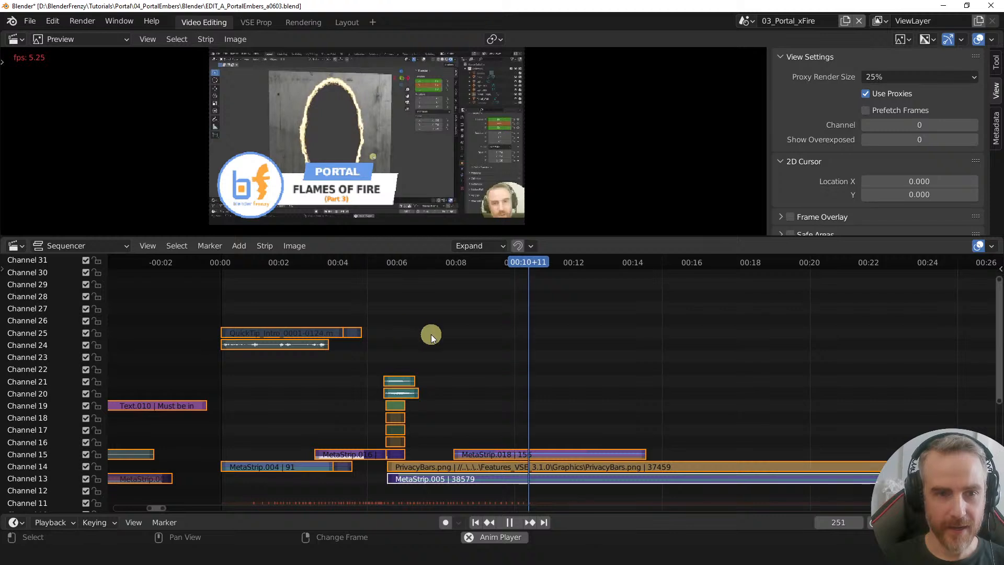
pyautogui.press('space')
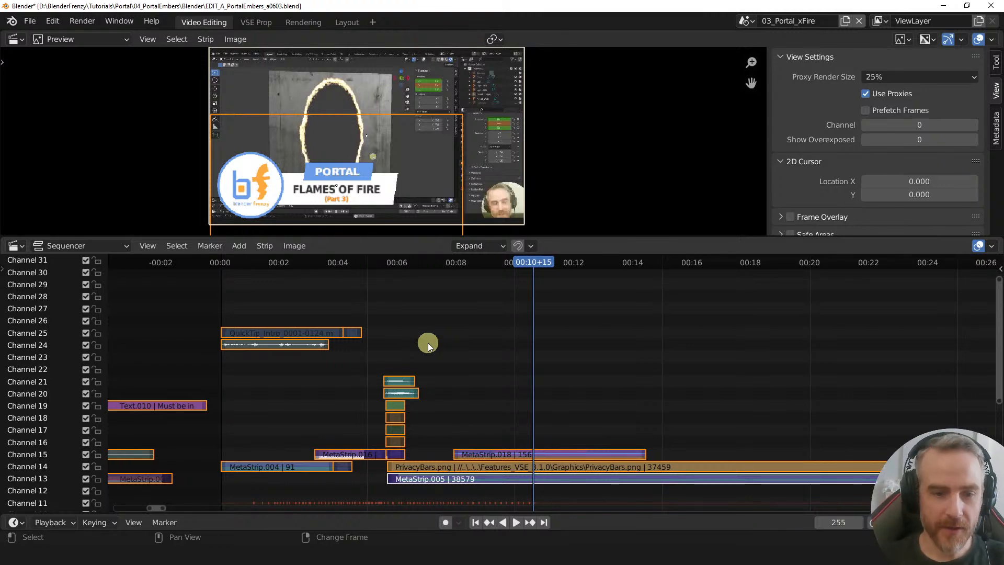
pyautogui.moveTo(482, 384); pyautogui.dragTo(412, 346, button='middle')
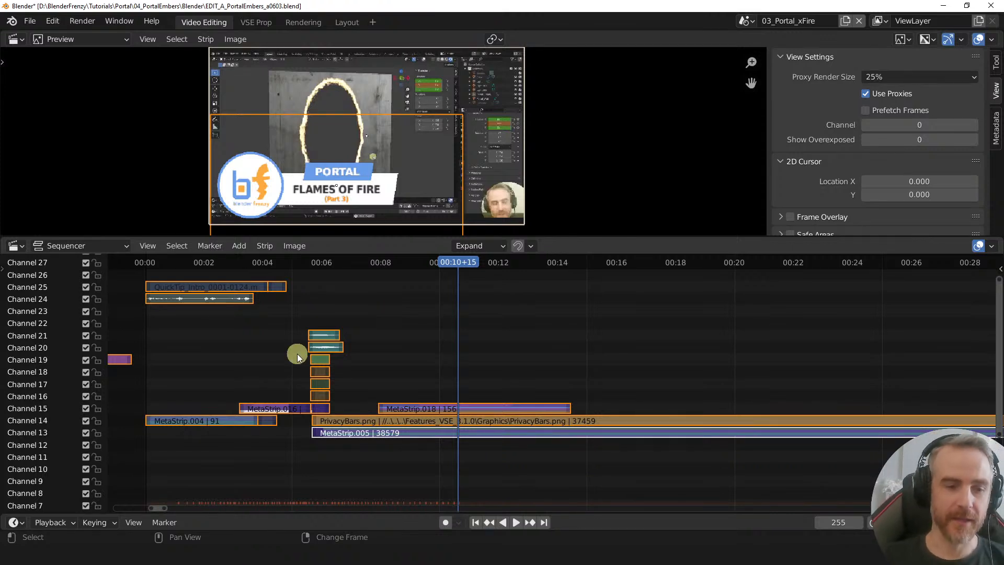
pyautogui.moveTo(258, 345); pyautogui.dragTo(272, 341, button='right')
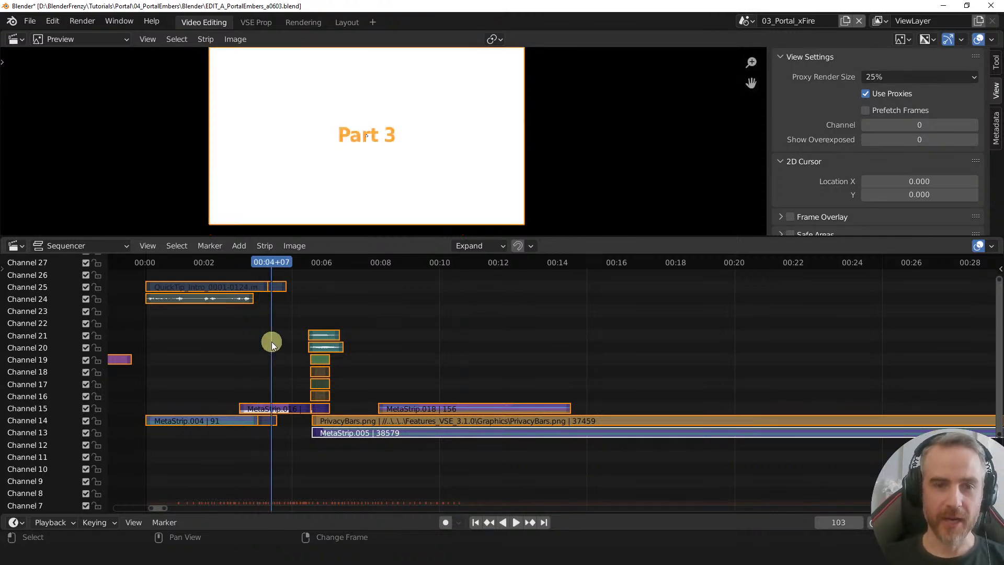
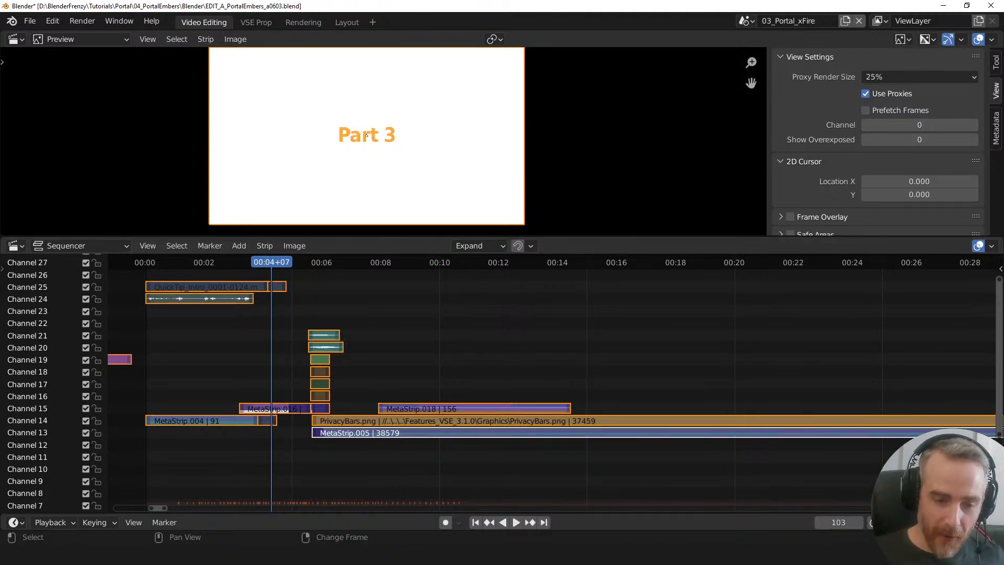
# - Switch to the web browser, open the Blender Frenzy sign-up page and review the FREEBIES, PLUS and PRO membership plans
pyautogui.click(374, 524)
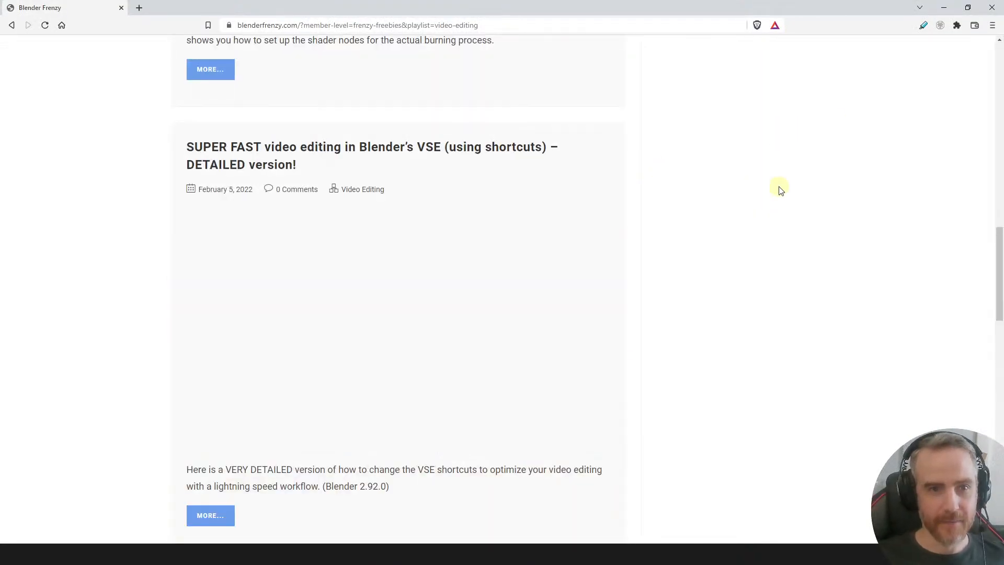
pyautogui.scroll(12, 779, 188)
pyautogui.scroll(5, 772, 190)
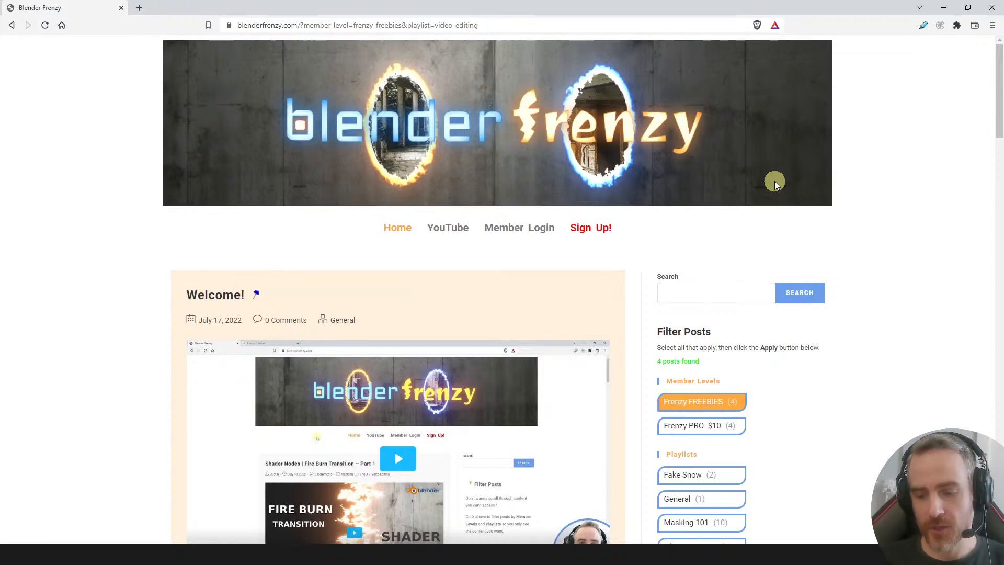
pyautogui.click(588, 228)
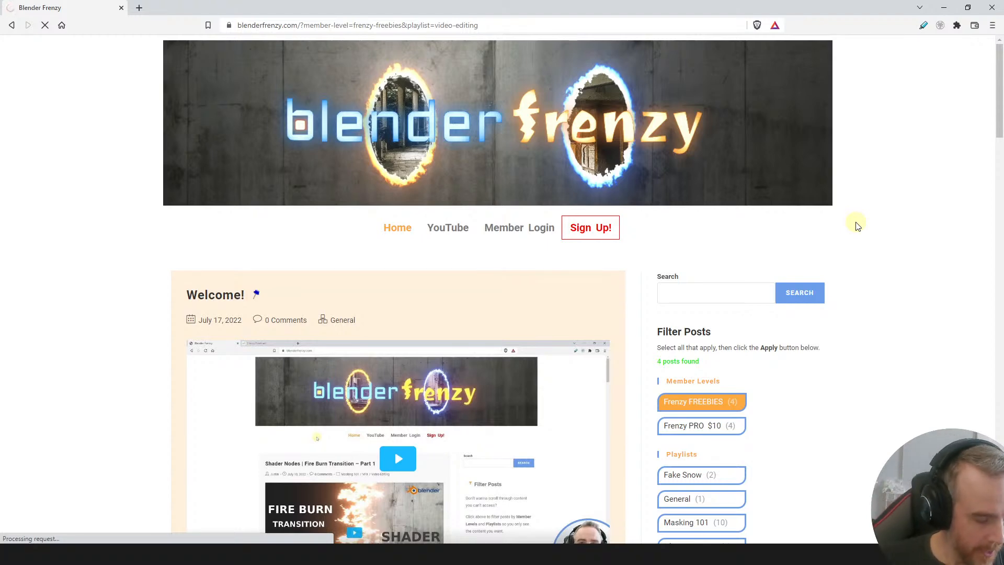
pyautogui.scroll(-2, 870, 222)
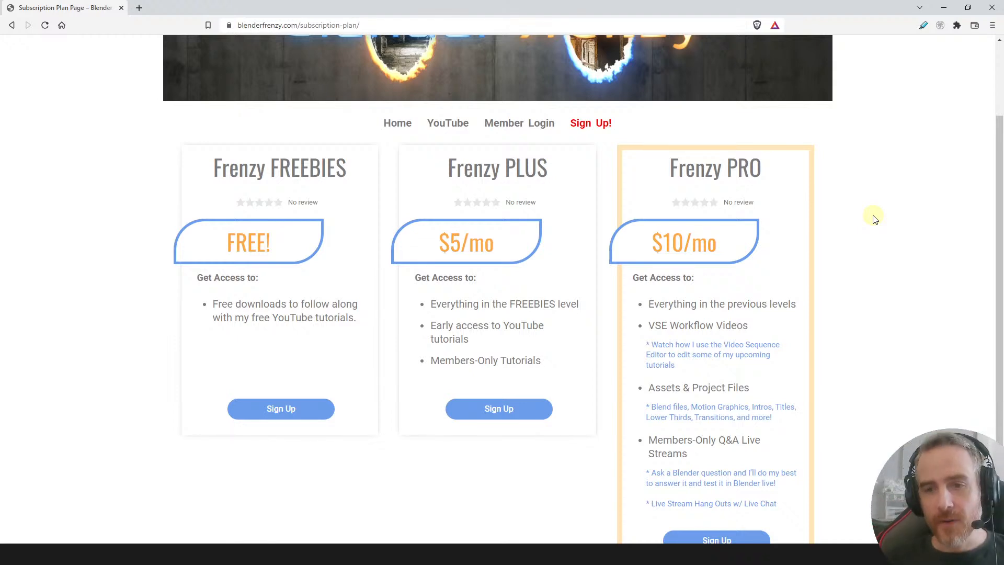
pyautogui.scroll(-2, 872, 218)
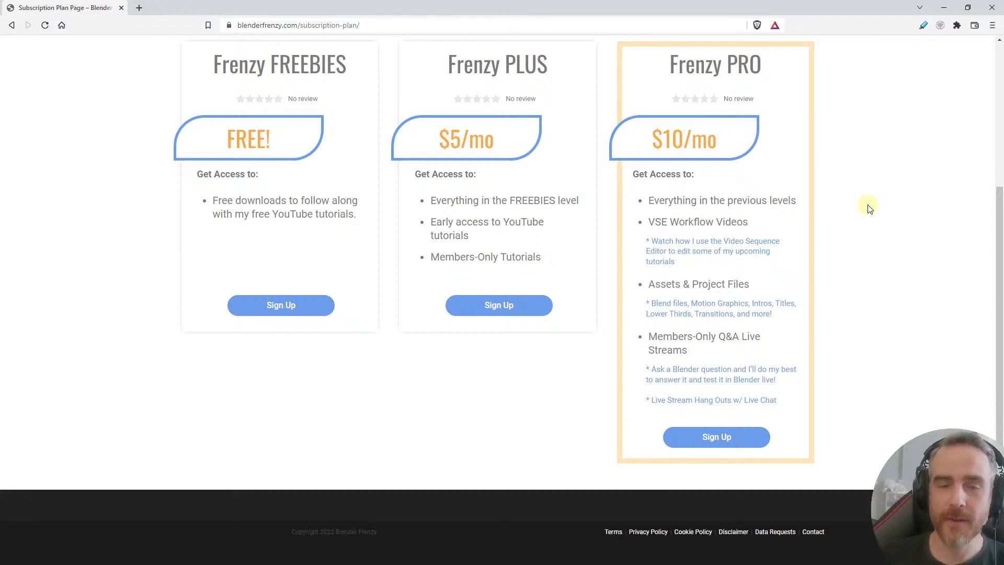
pyautogui.scroll(4, 865, 206)
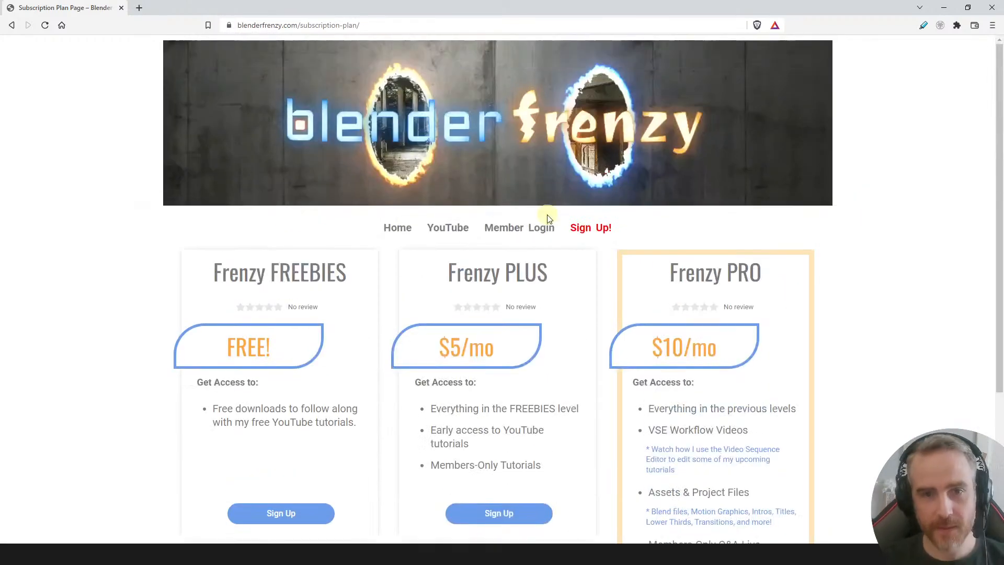
# - Open the member login page and log in with the account username and password
pyautogui.click(509, 227)
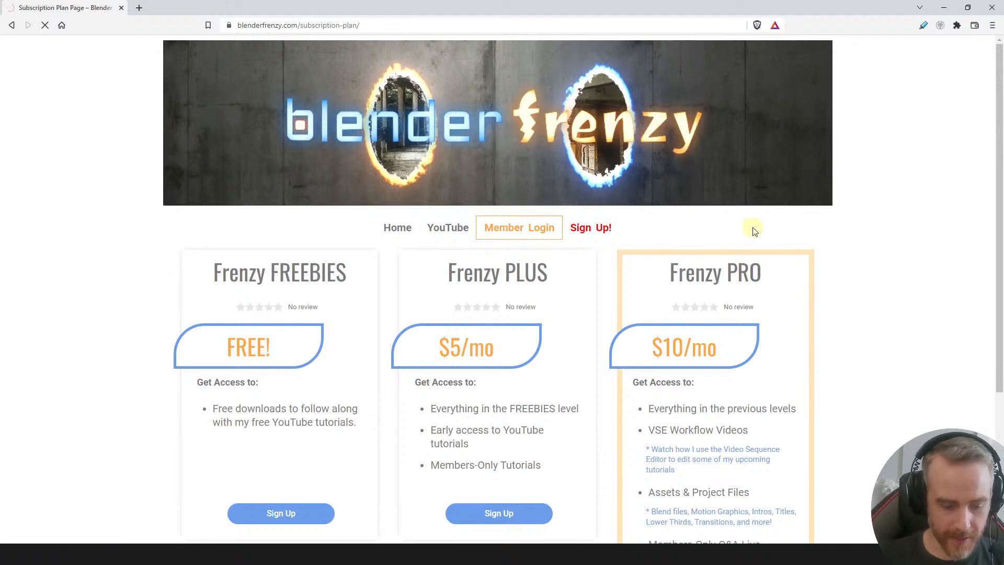
pyautogui.click(467, 277)
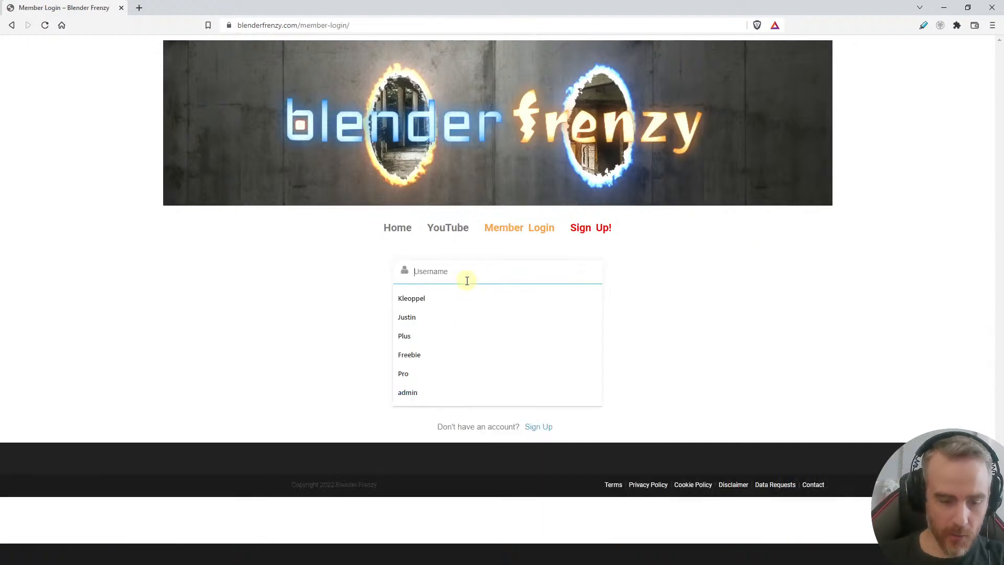
pyautogui.write('Justin')
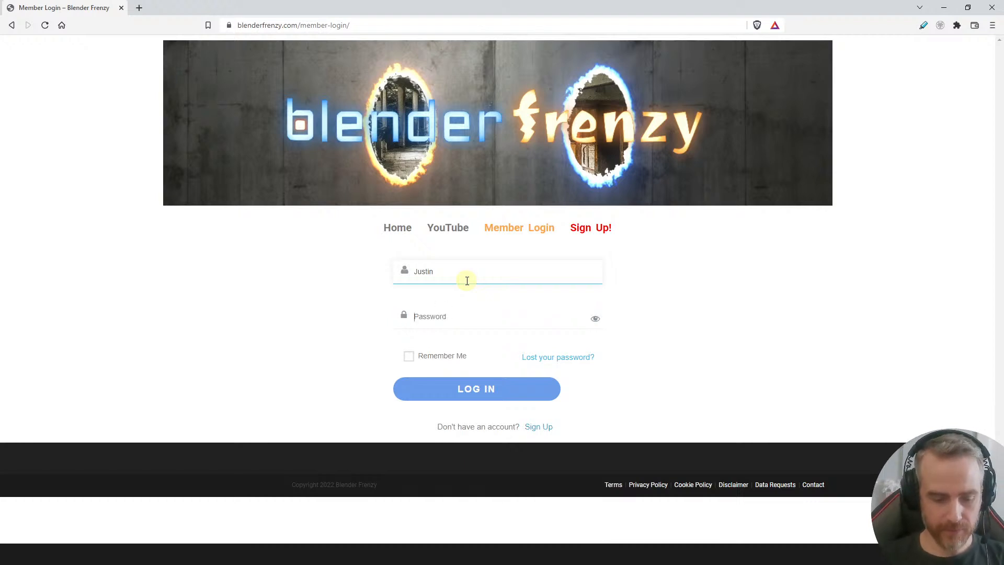
pyautogui.write('********')
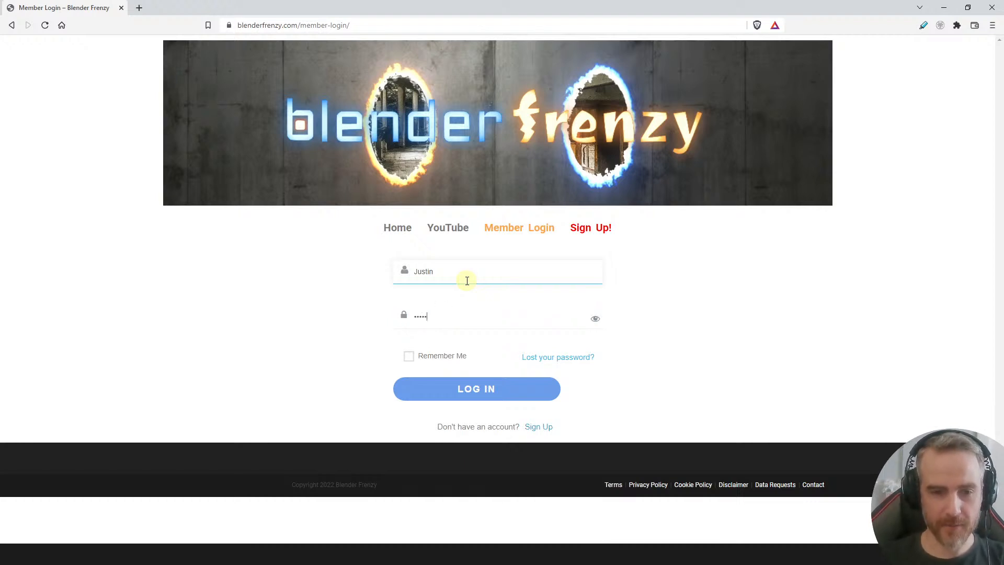
pyautogui.press('Return')
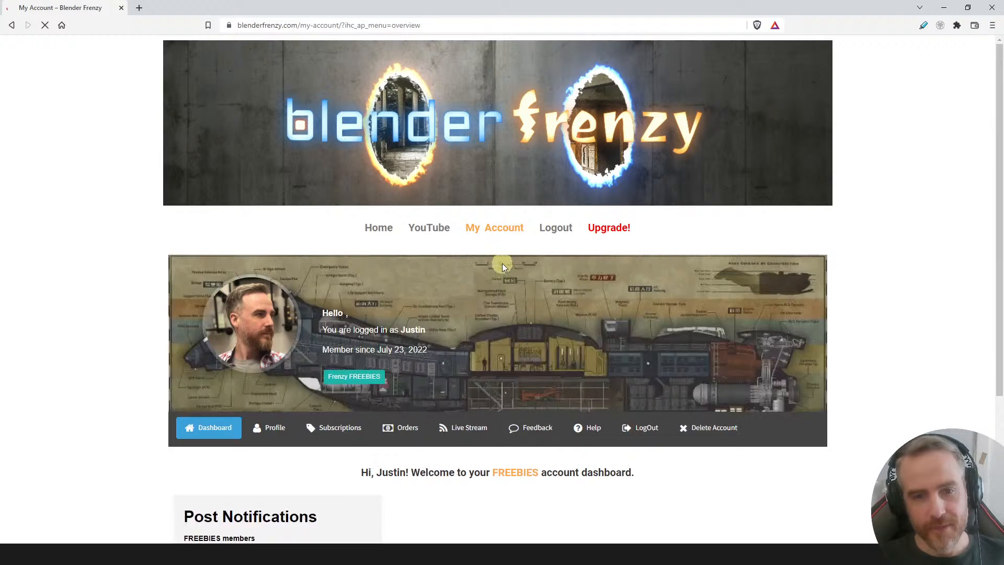
# - Open the account's Live Stream page and read through the Frenzy PRO upgrade offer
pyautogui.scroll(-3, 501, 252)
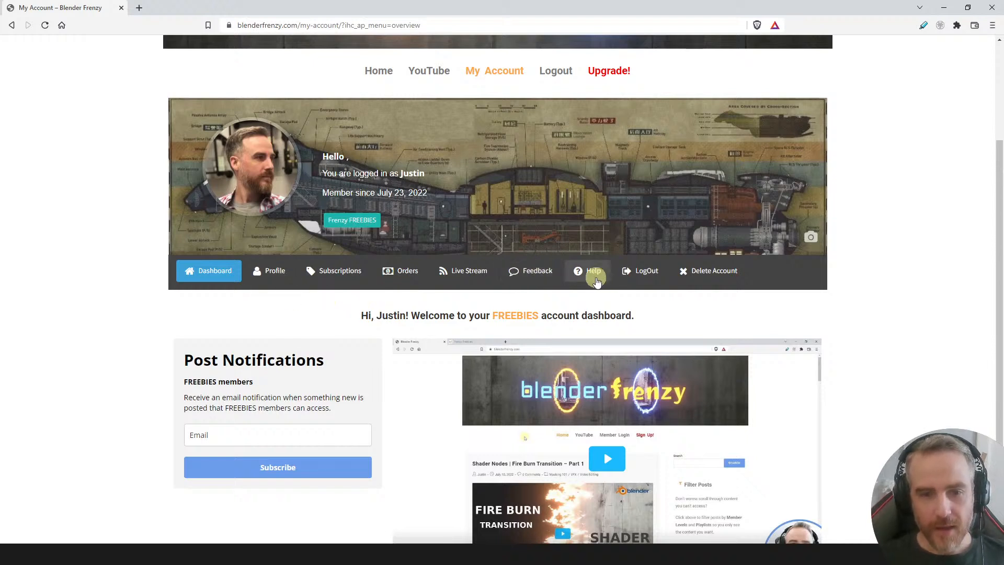
pyautogui.click(459, 270)
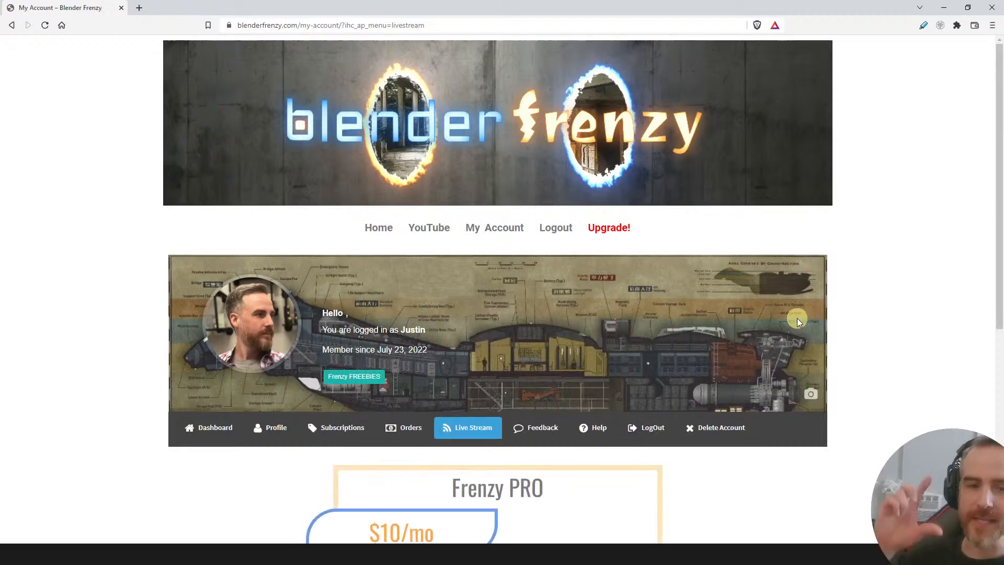
pyautogui.scroll(-5, 661, 371)
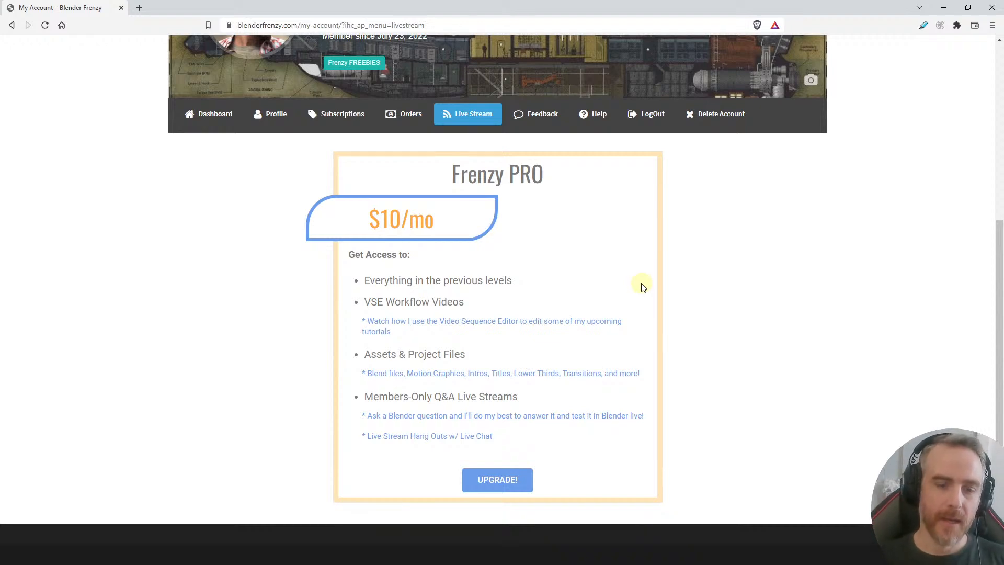
pyautogui.scroll(-1, 643, 287)
pyautogui.scroll(2, 643, 287)
pyautogui.scroll(-1, 643, 287)
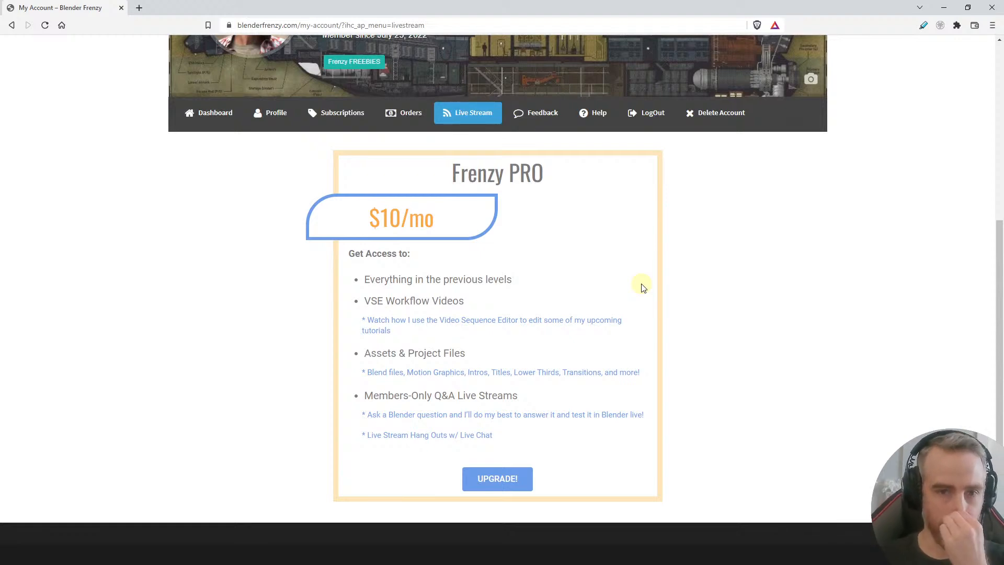
pyautogui.scroll(6, 643, 287)
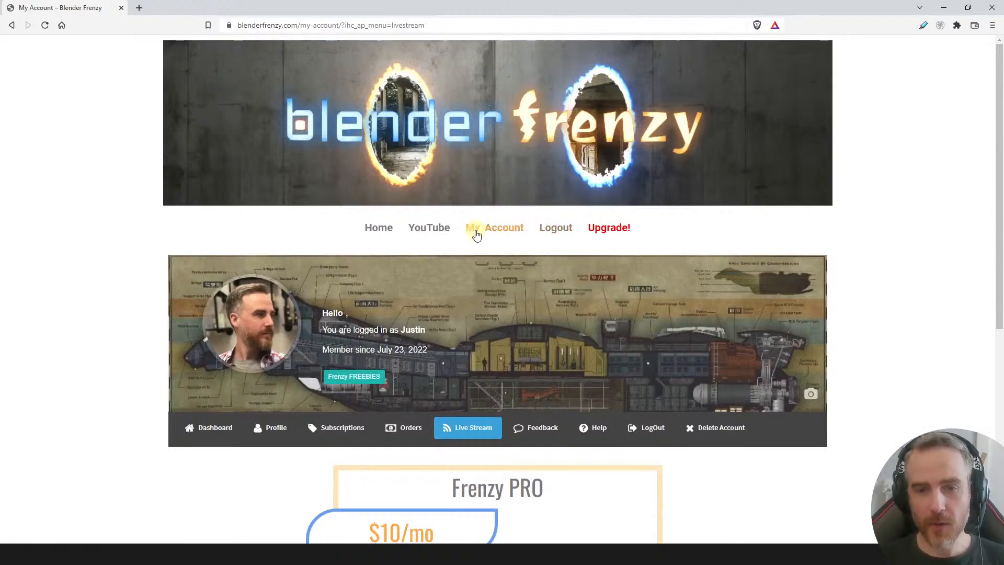
# - Return to the account dashboard and view the post notifications form and welcome video
pyautogui.click(215, 428)
pyautogui.scroll(-1, 334, 408)
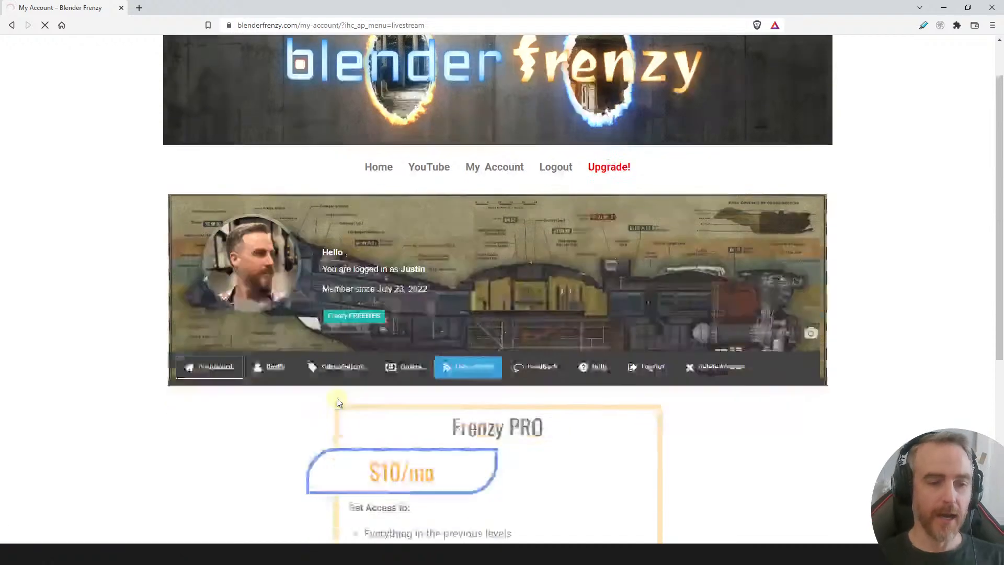
pyautogui.scroll(-5, 337, 396)
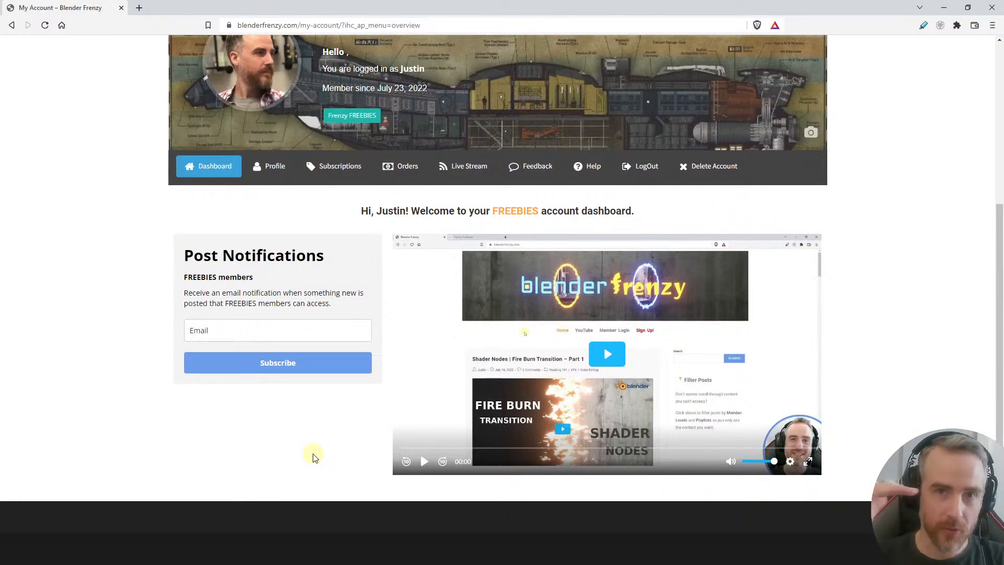
pyautogui.scroll(-1, 387, 469)
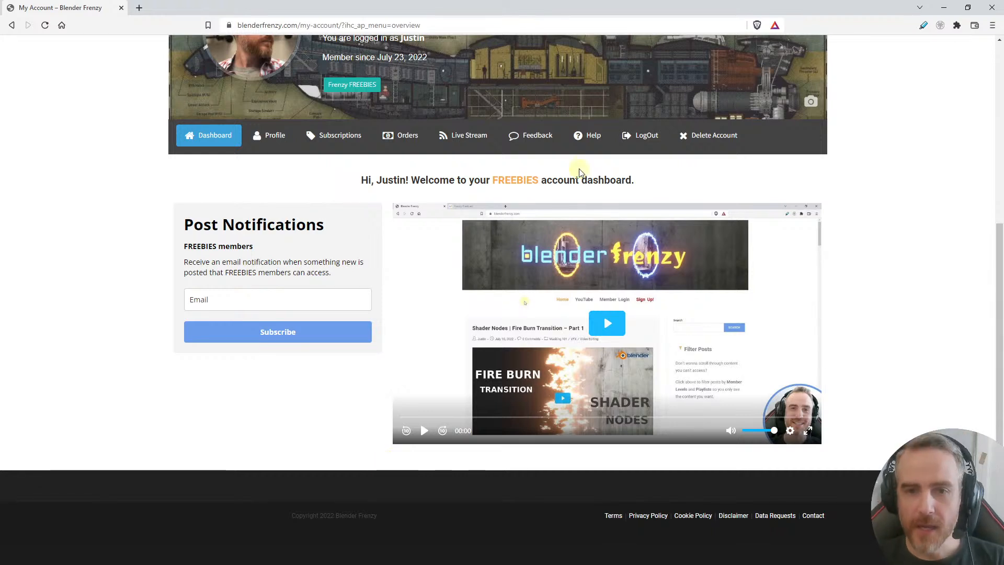
# - Open the account's Feedback page and review the membership star rating and the contact form
pyautogui.click(517, 136)
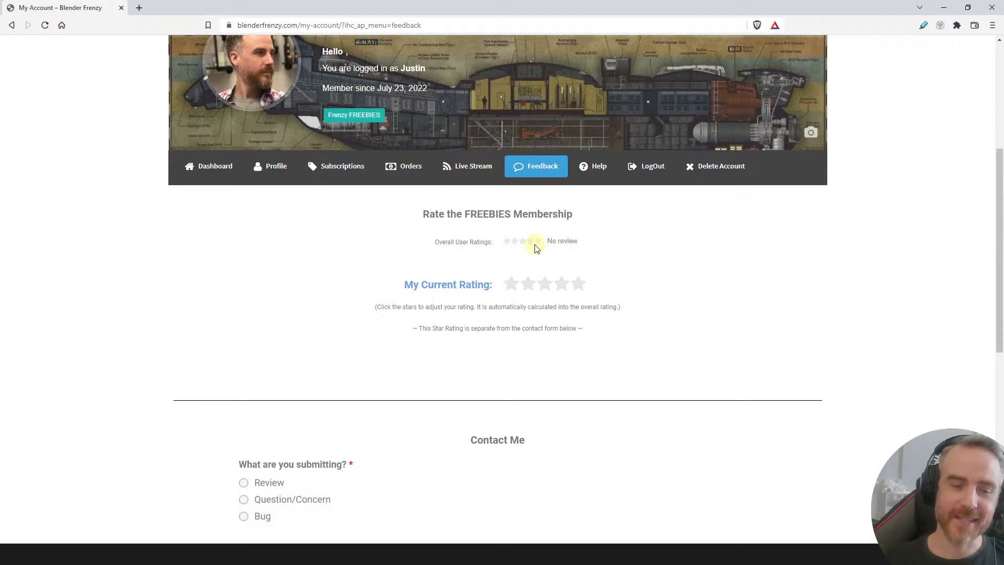
pyautogui.scroll(-6, 351, 363)
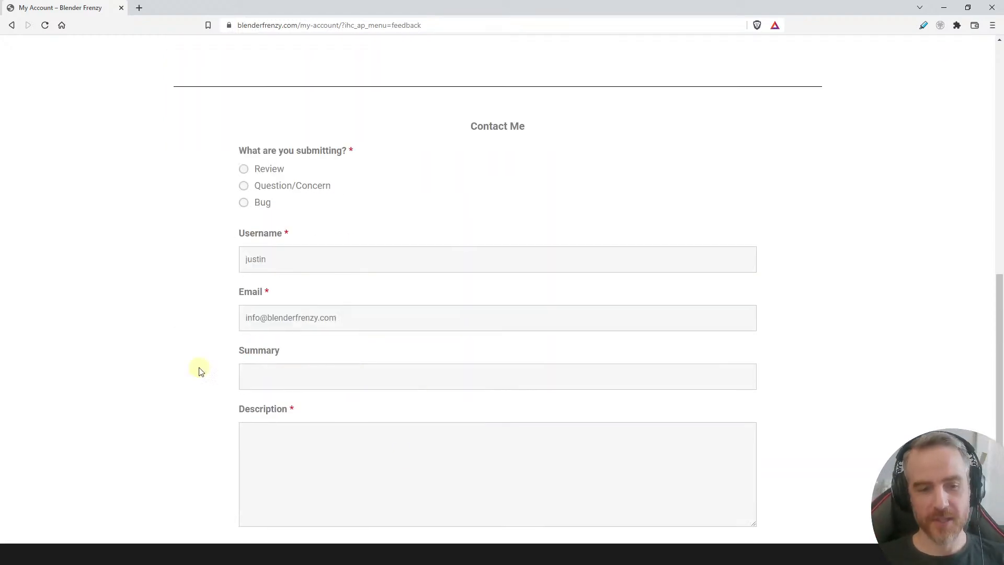
pyautogui.scroll(11, 347, 328)
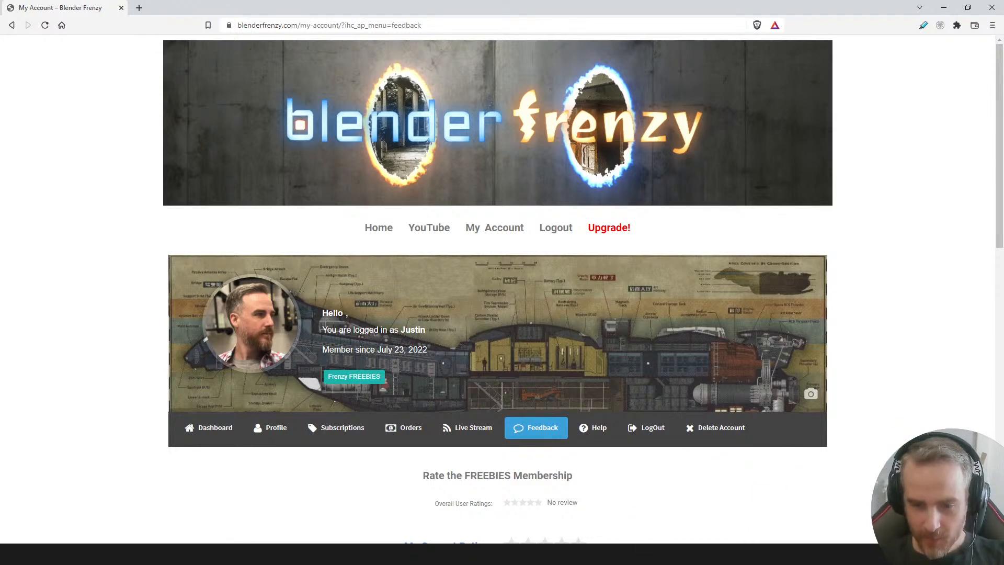
# - Switch back to Blender and minimise the VoiceMeeter and Settings windows covering it
pyautogui.hotkey('alt', 'Tab')
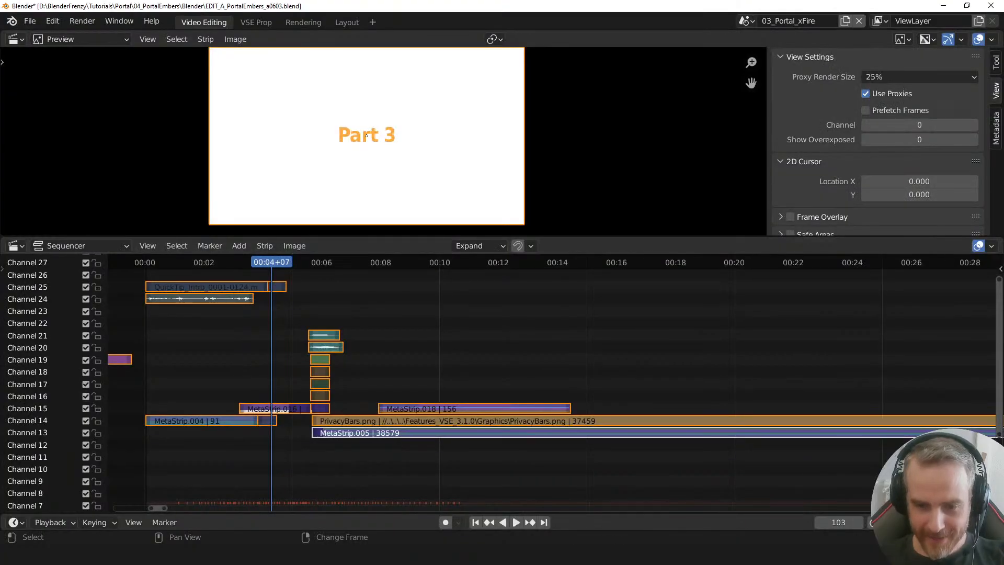
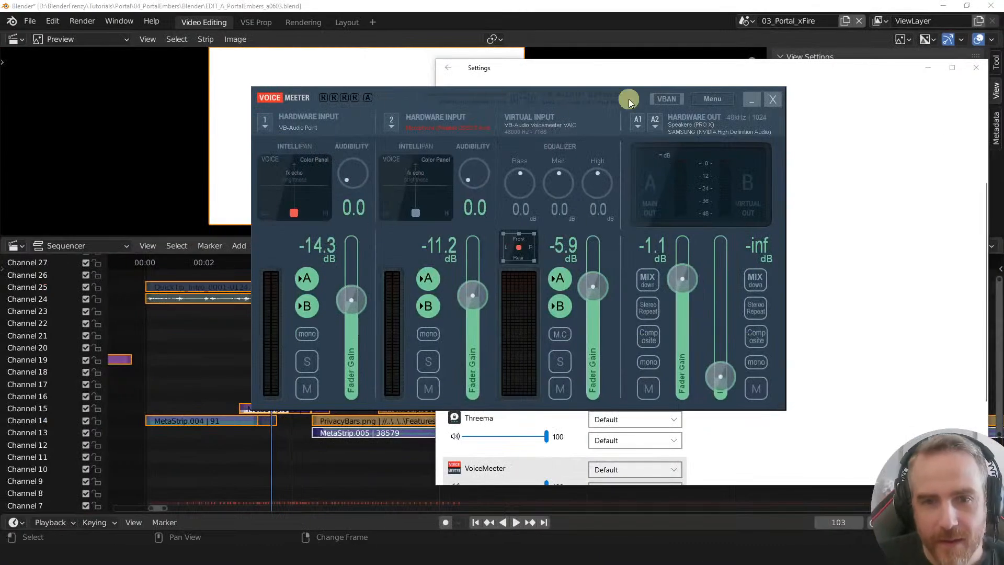
pyautogui.click(752, 103)
pyautogui.click(929, 70)
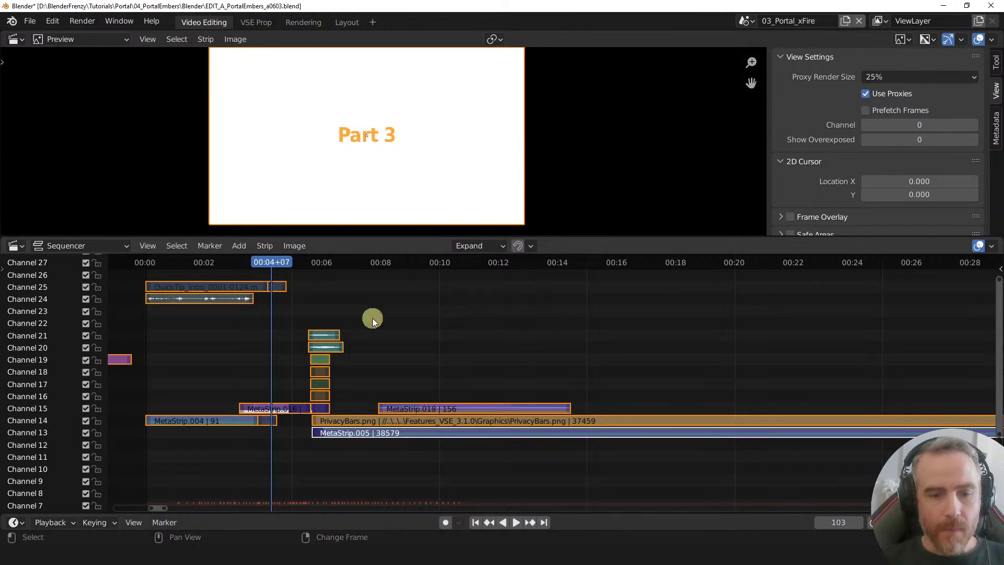
# - Select the PrivacyBars.png strip on channel 14 and move the playhead to 05:29+20
pyautogui.keyDown('ctrl'); pyautogui.moveTo(629, 383); pyautogui.dragTo(477, 416, button='middle'); pyautogui.keyUp('ctrl')
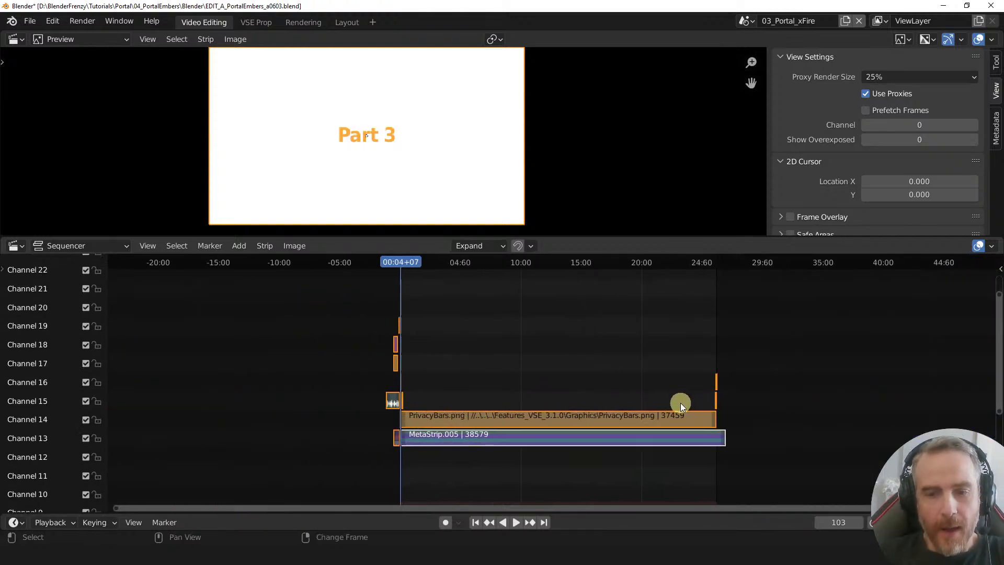
pyautogui.moveTo(645, 408); pyautogui.dragTo(568, 390, button='middle')
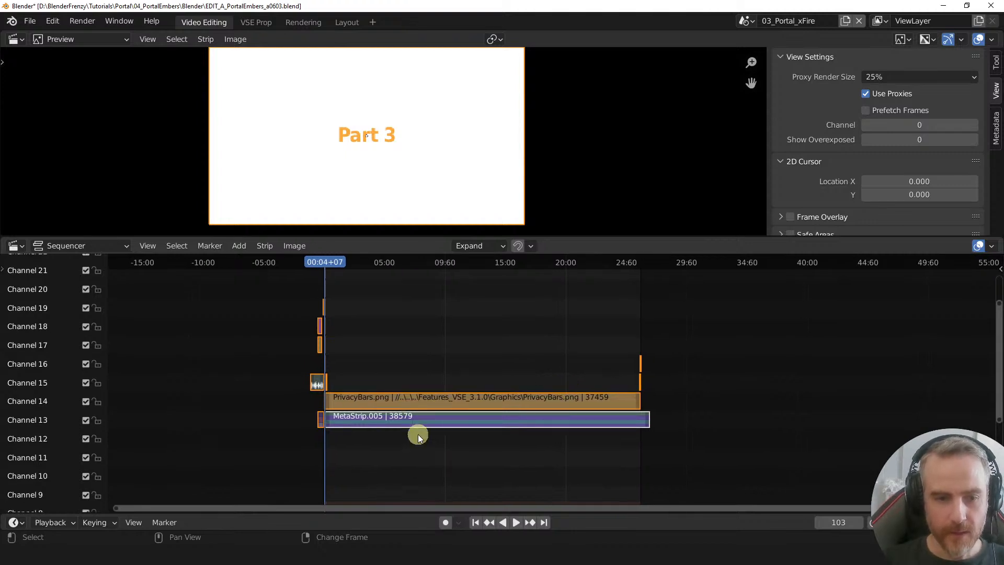
pyautogui.scroll(1, 418, 405)
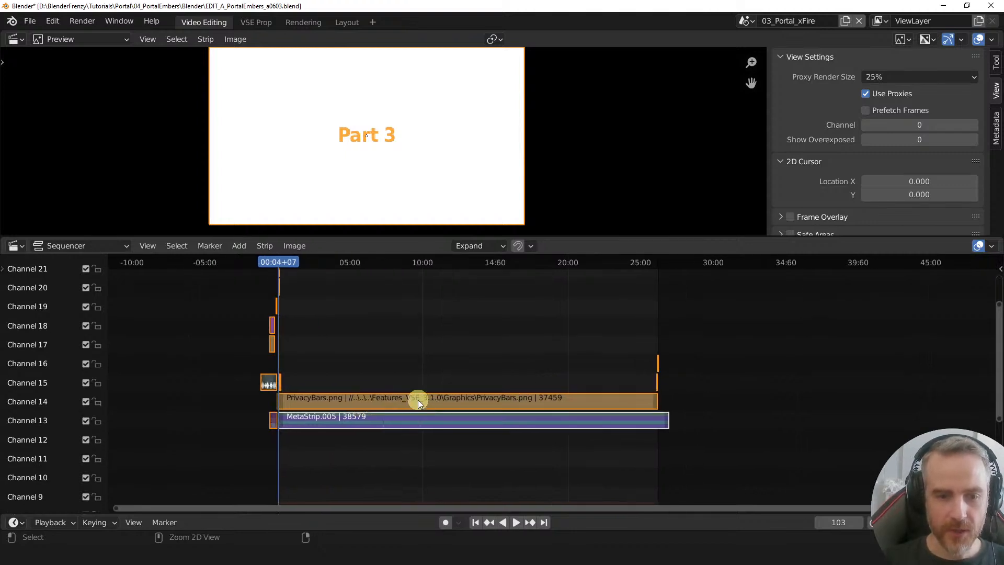
pyautogui.click(371, 399)
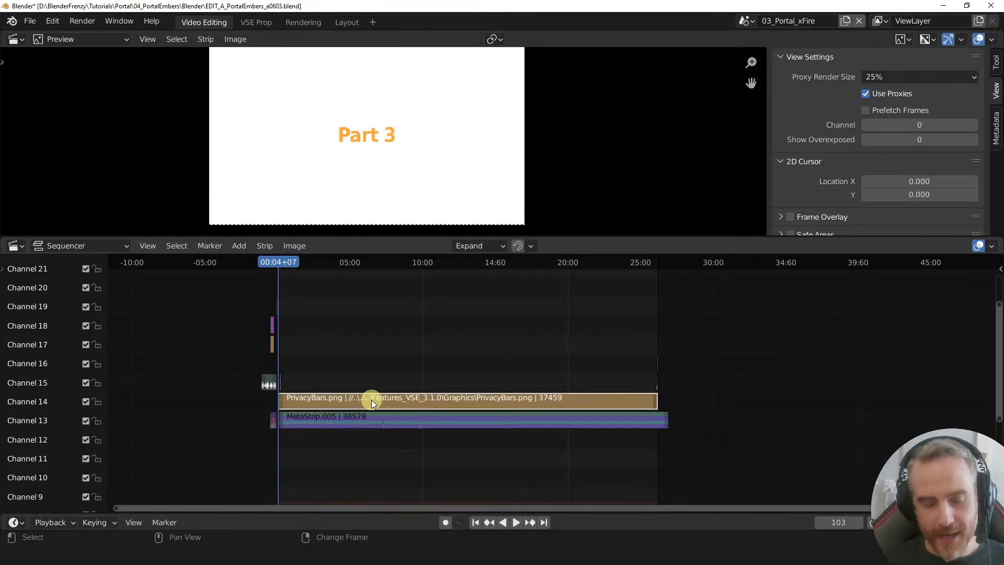
pyautogui.click(356, 261)
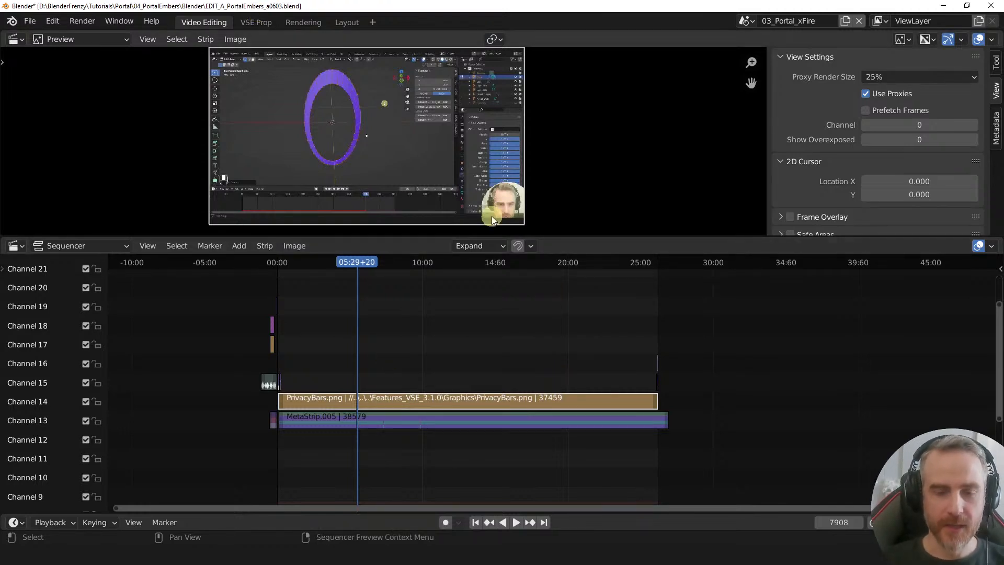
# - Set the preview's Proxy Render Size to 100% and mute the PrivacyBars.png strip to inspect the webcam corner
pyautogui.scroll(8, 517, 219)
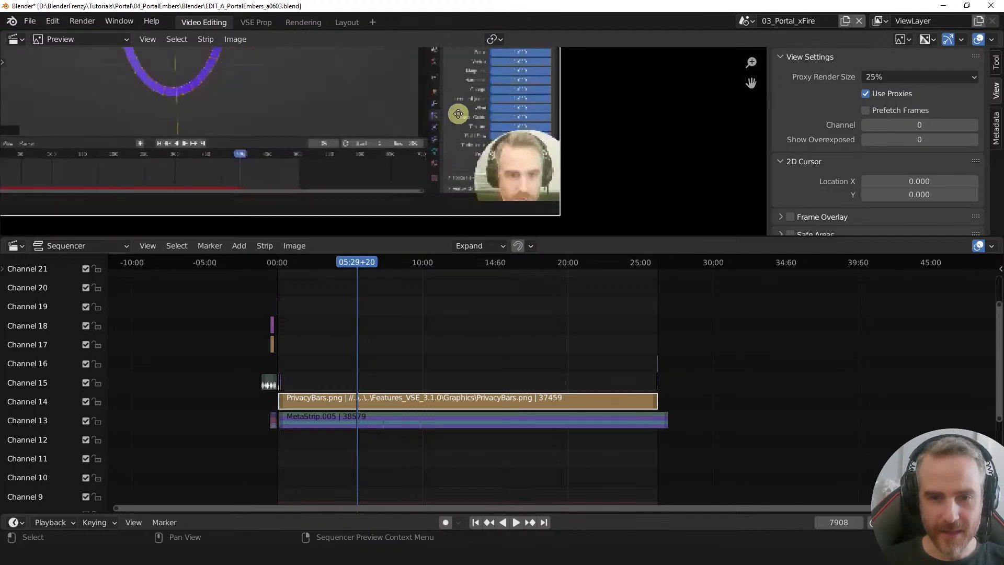
pyautogui.scroll(2, 533, 159)
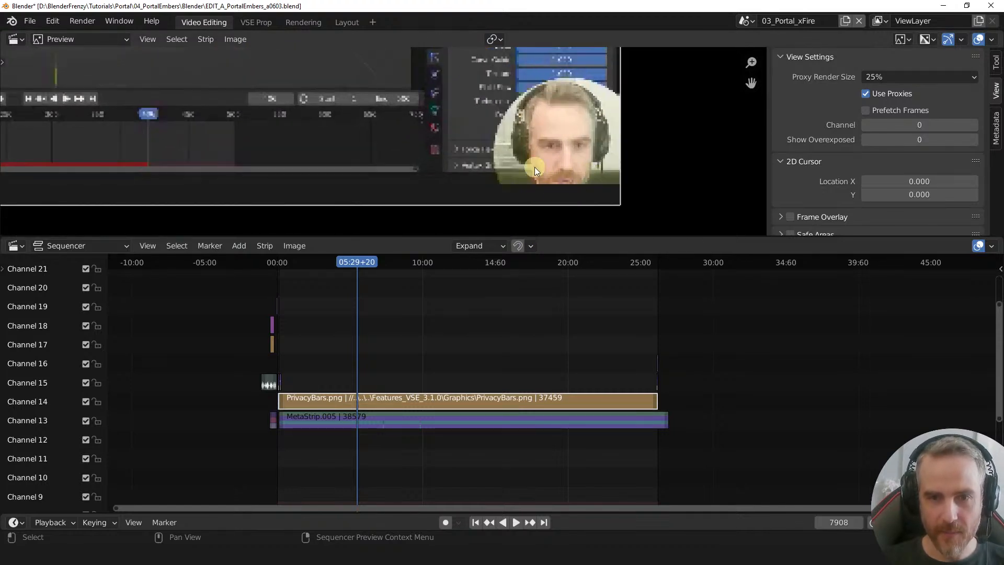
pyautogui.click(877, 77)
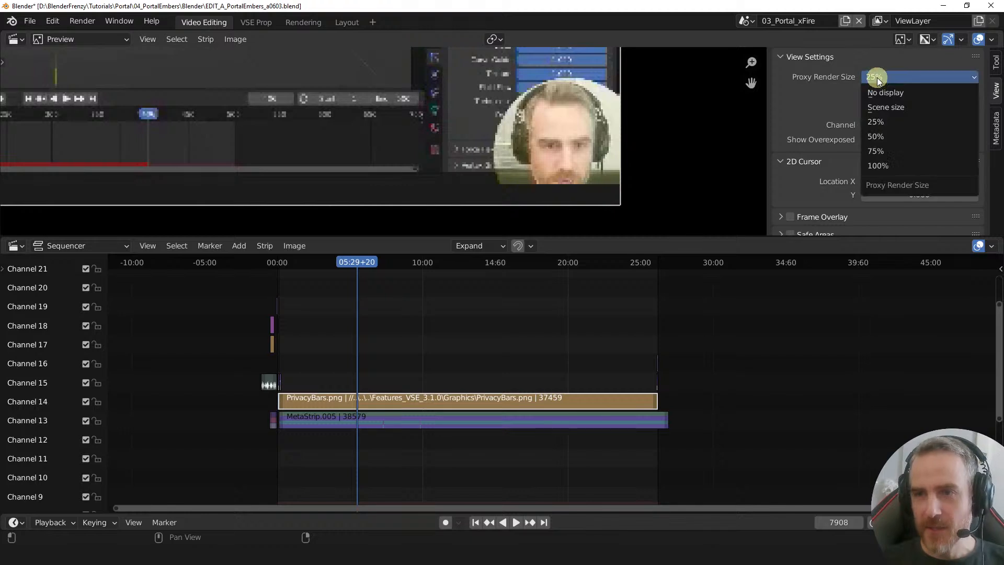
pyautogui.click(873, 167)
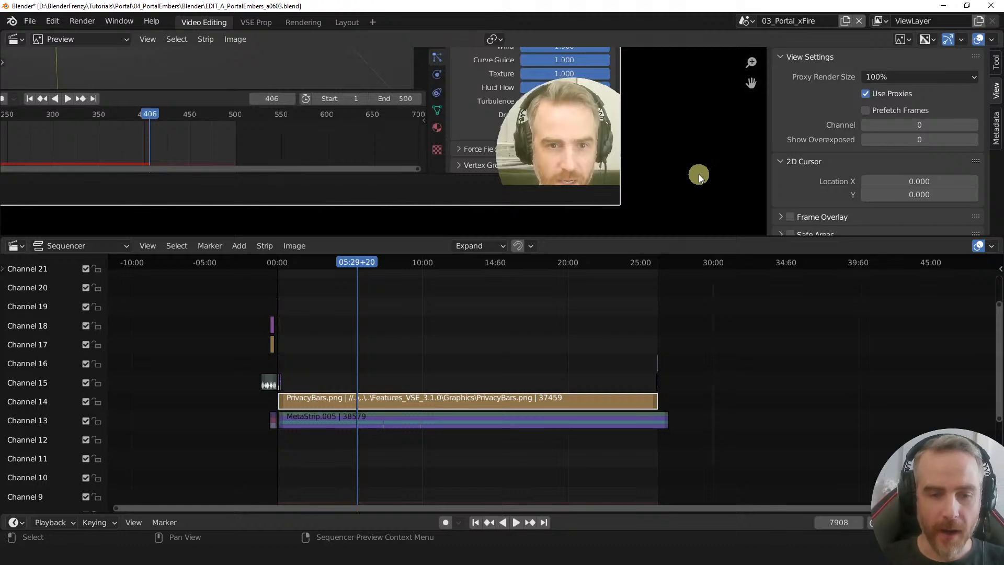
pyautogui.press('h')
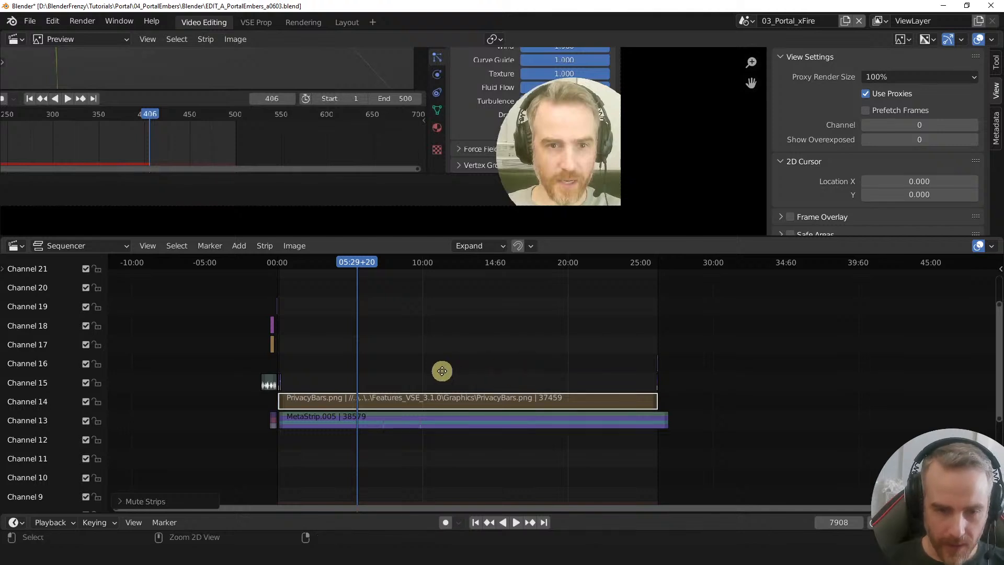
# - Extend the end of the PrivacyBars.png strip to frame 60313 and set the scene's end frame at 48:31+11
pyautogui.scroll(-3, 439, 372)
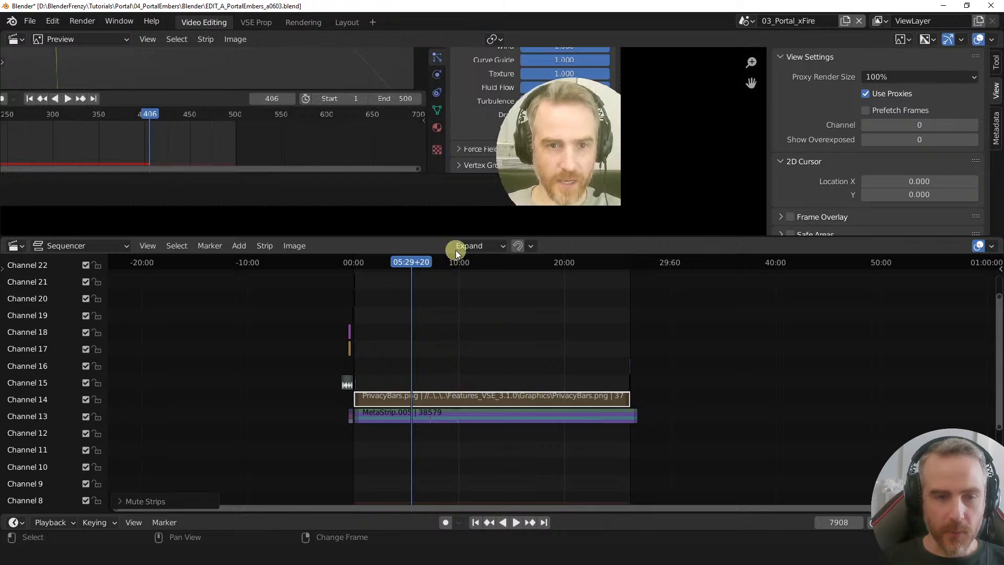
pyautogui.click(466, 398)
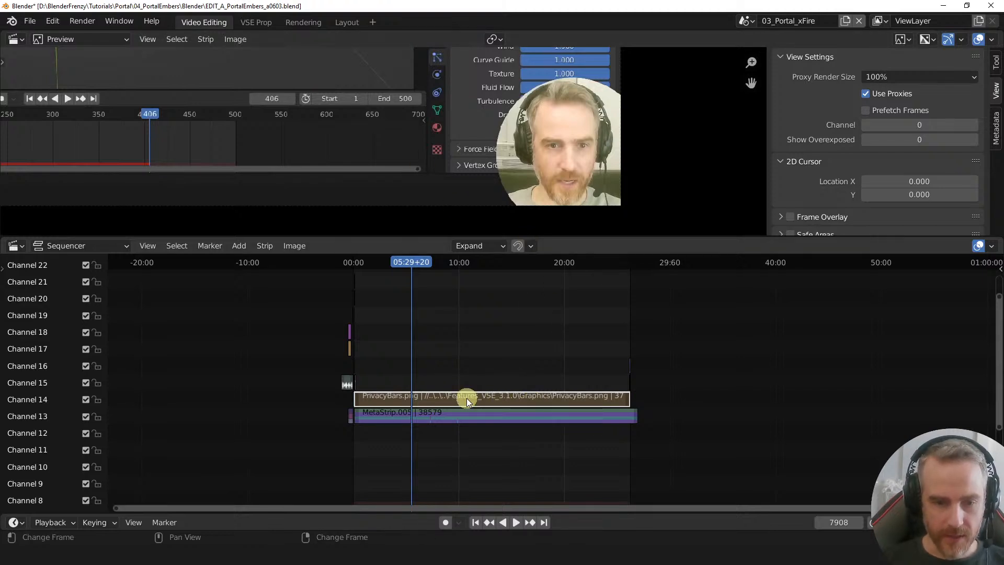
pyautogui.moveTo(442, 417); pyautogui.dragTo(121, 417, button='middle')
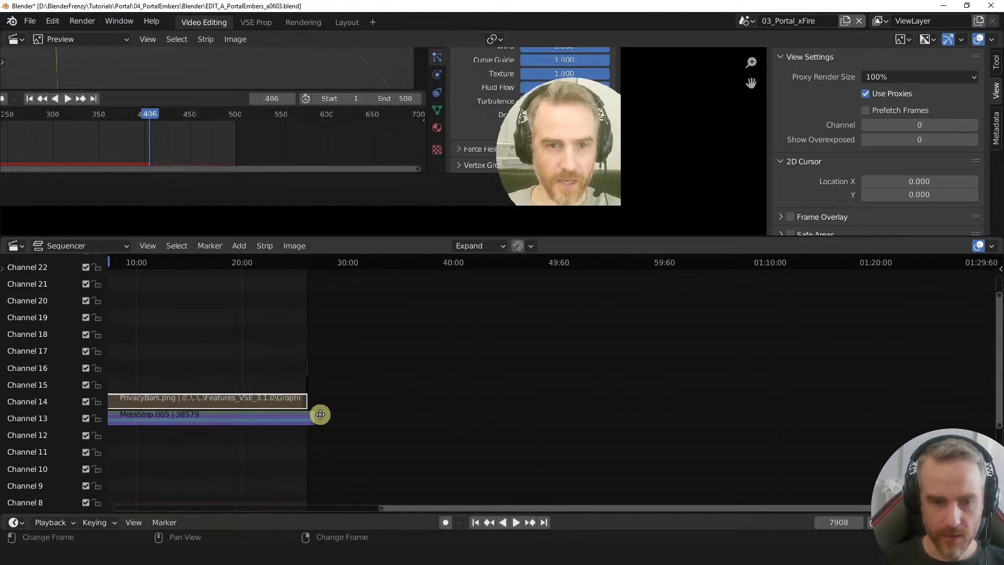
pyautogui.moveTo(310, 399); pyautogui.dragTo(571, 349)
pyautogui.click(544, 264)
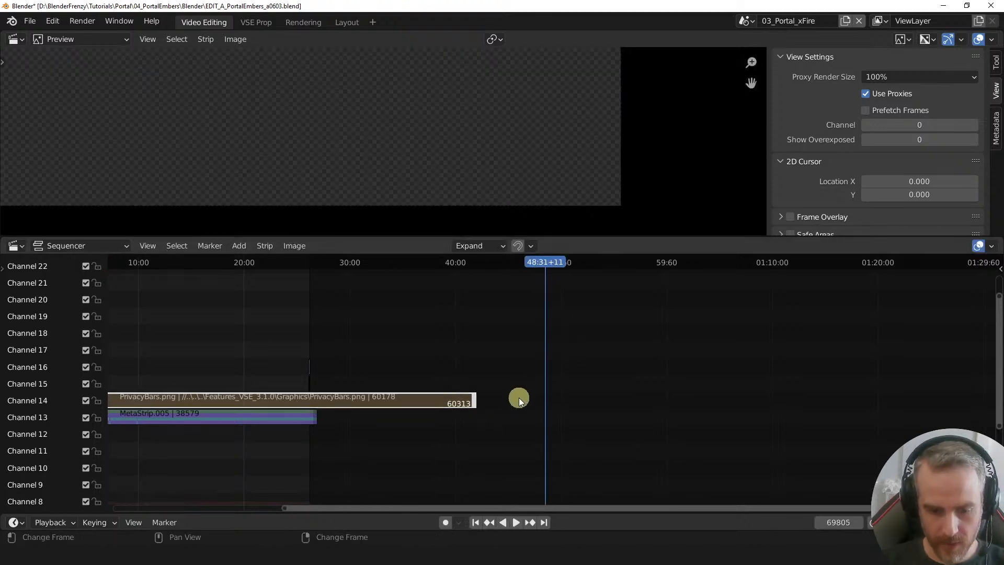
pyautogui.hotkey('ctrl', 'End')
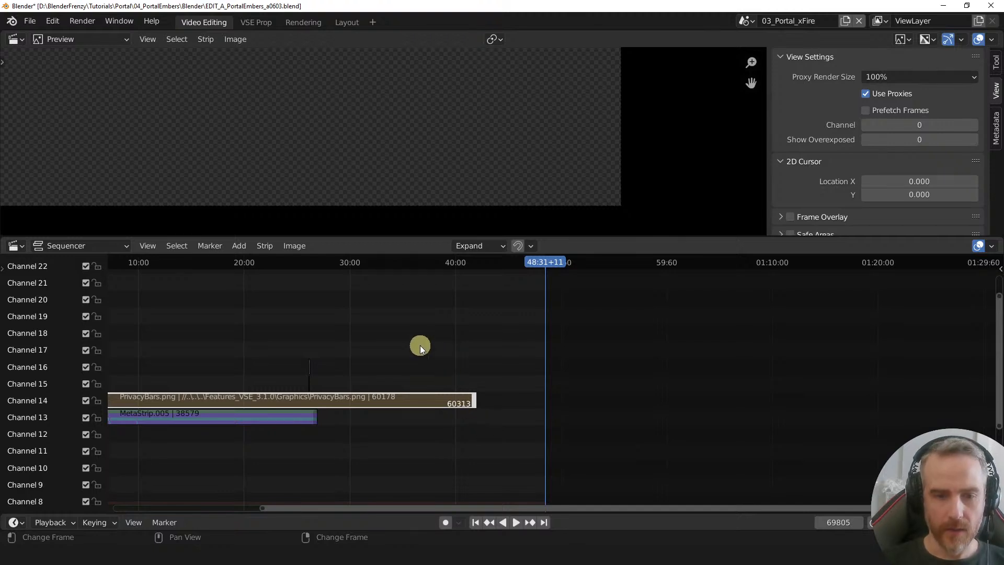
# - Unmute the PrivacyBars.png strip and enlarge the preview area to show the whole frame at 34:48+16
pyautogui.moveTo(420, 346); pyautogui.dragTo(429, 361, button='middle')
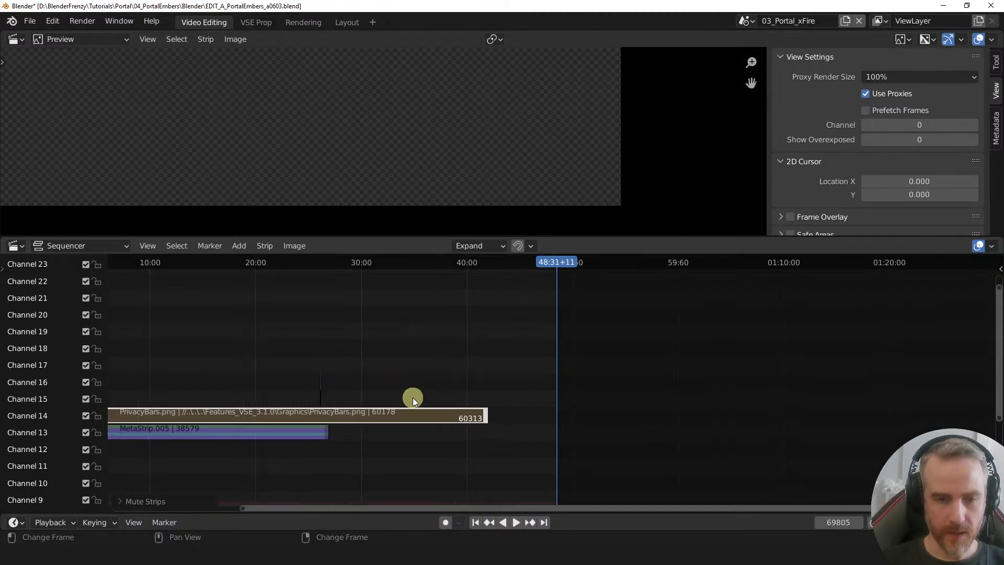
pyautogui.hotkey('alt', 'h')
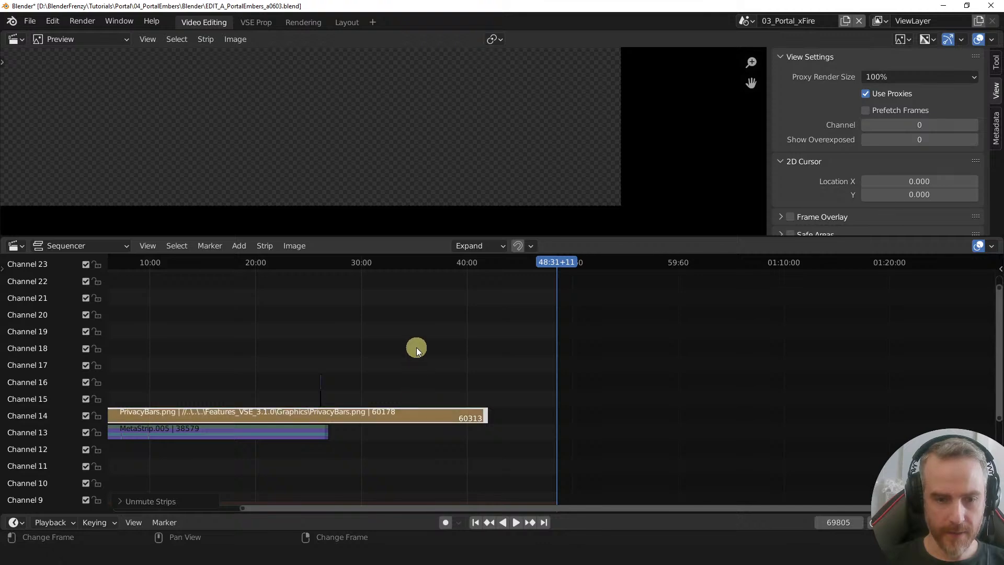
pyautogui.click(412, 262)
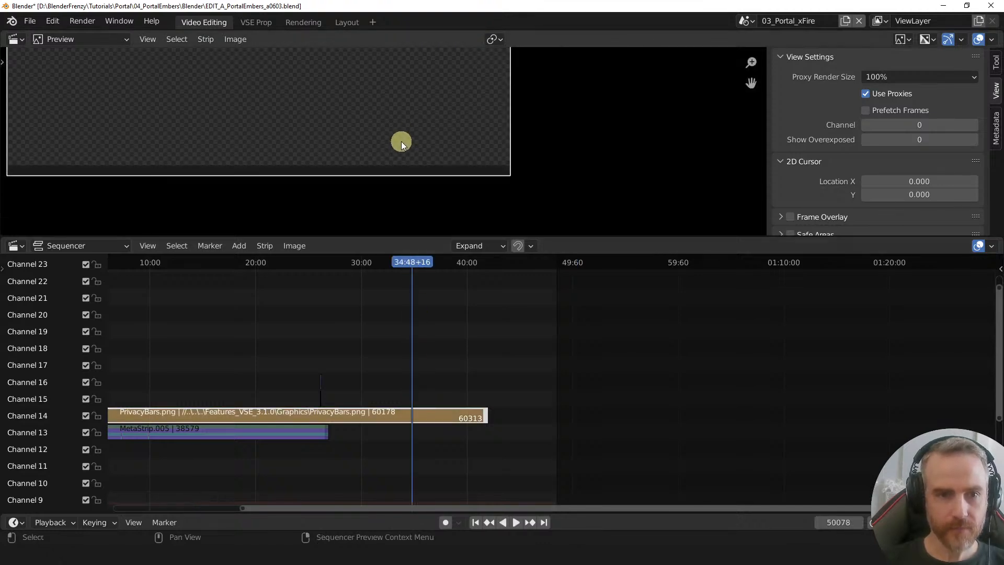
pyautogui.press('Home')
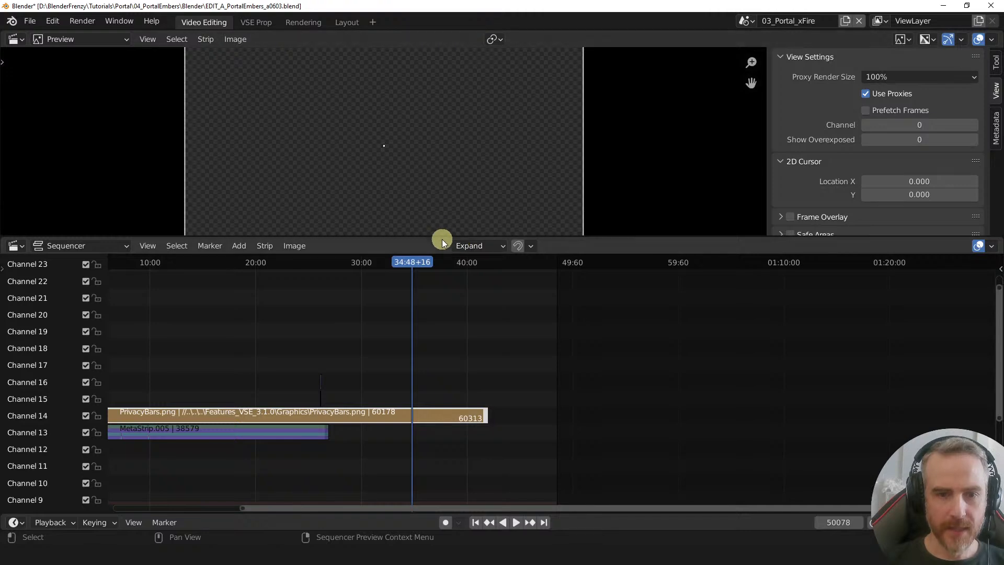
pyautogui.moveTo(442, 236); pyautogui.dragTo(431, 351)
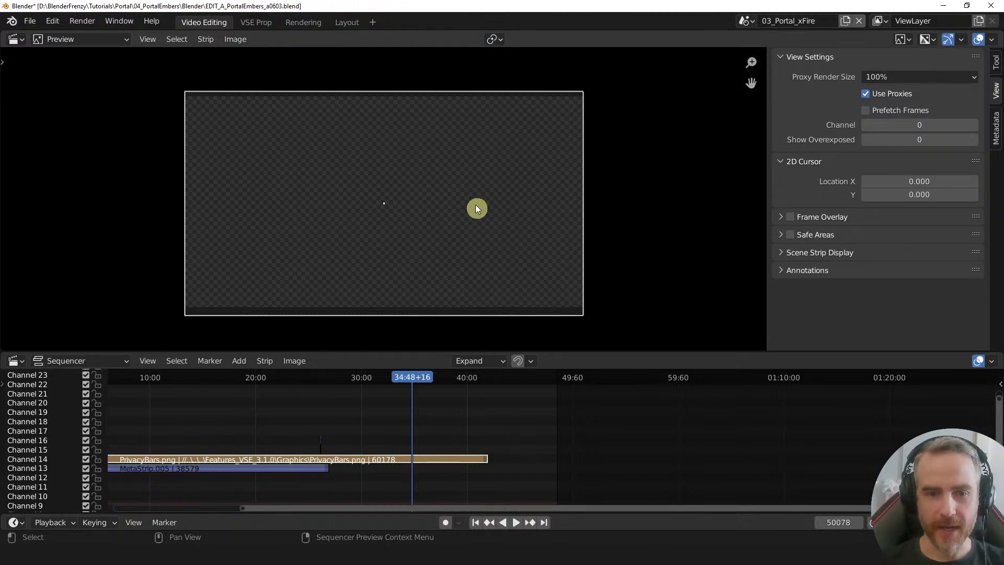
# - Compare the preview at frames 30361 and 45745, inside and beyond MetaStrip.005, and reselect the PrivacyBars.png strip
pyautogui.moveTo(275, 437); pyautogui.dragTo(419, 417, button='middle')
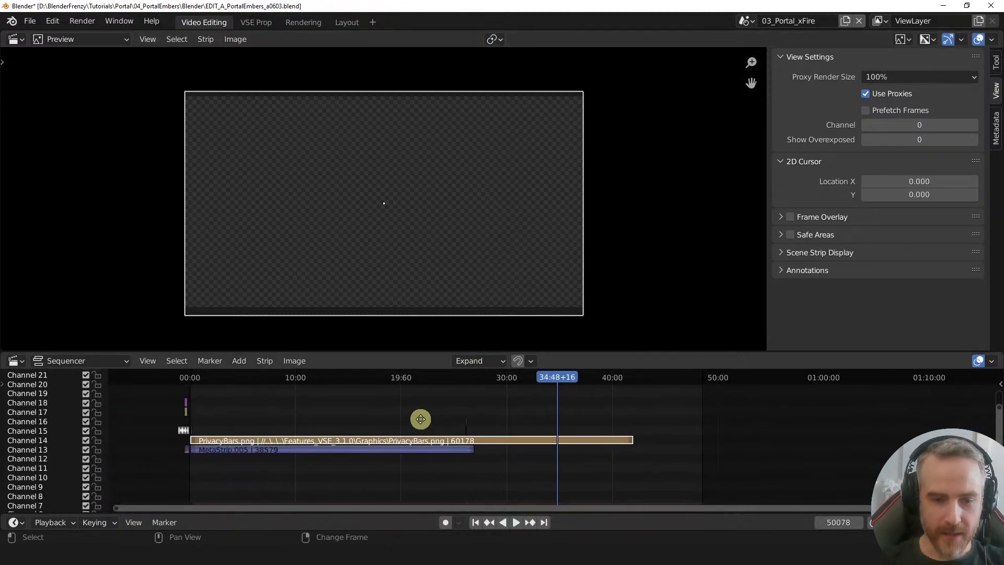
pyautogui.click(411, 377)
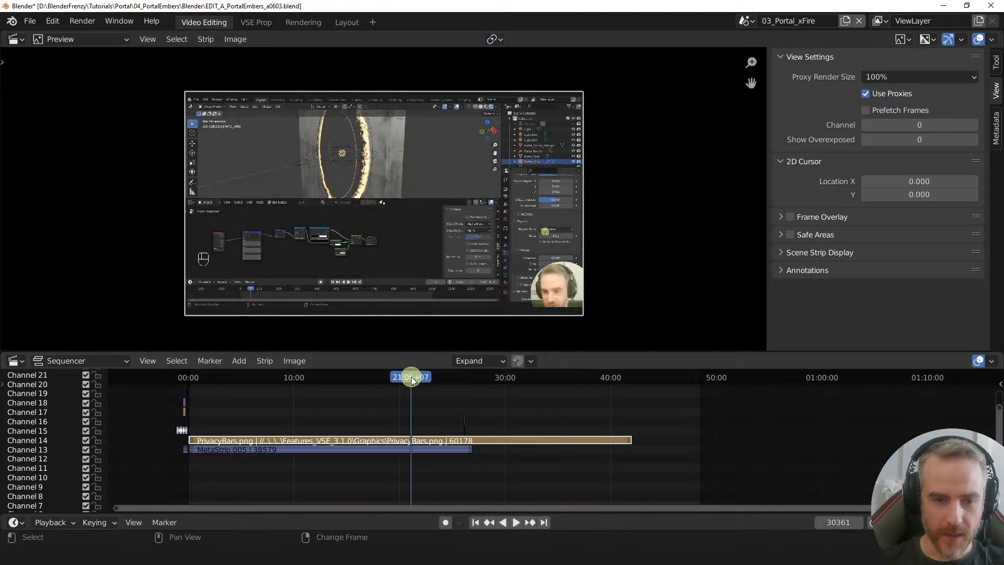
pyautogui.click(524, 380)
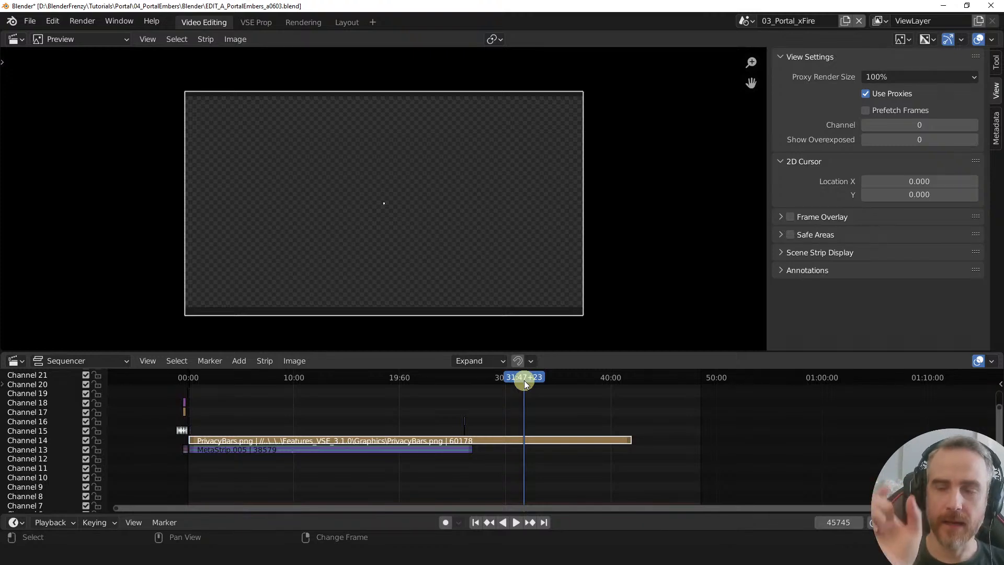
pyautogui.click(406, 449)
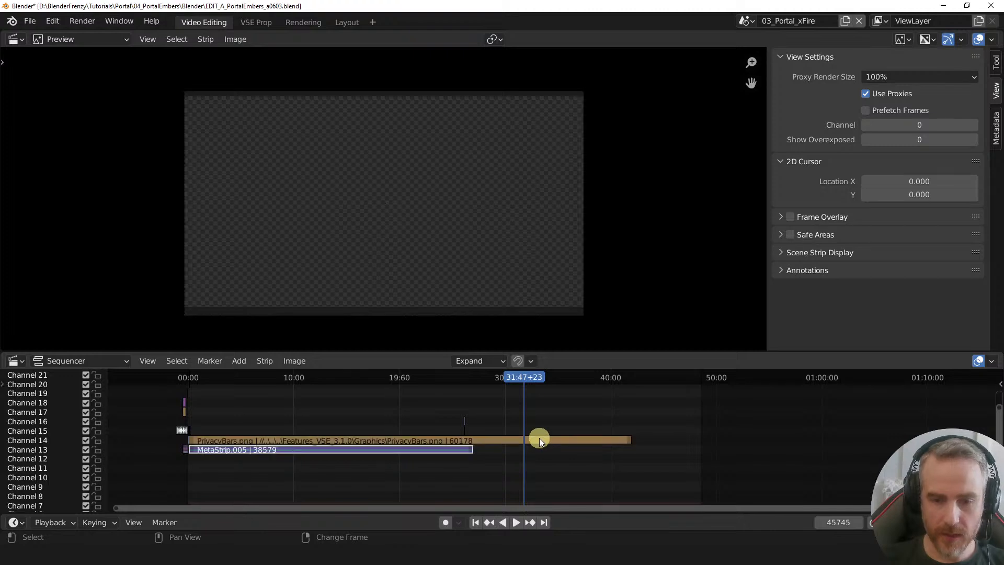
pyautogui.click(538, 438)
# - Add a Color strip at 42:55+16, just past the end of the PrivacyBars.png strip
pyautogui.moveTo(608, 444); pyautogui.dragTo(395, 444, button='middle')
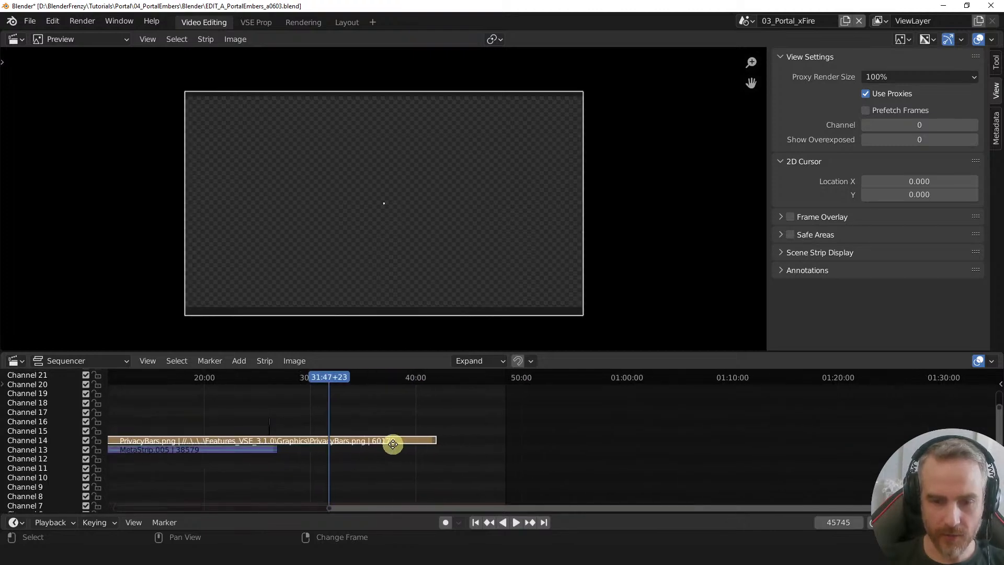
pyautogui.rightClick(445, 416)
pyautogui.hotkey('shift', 'a')
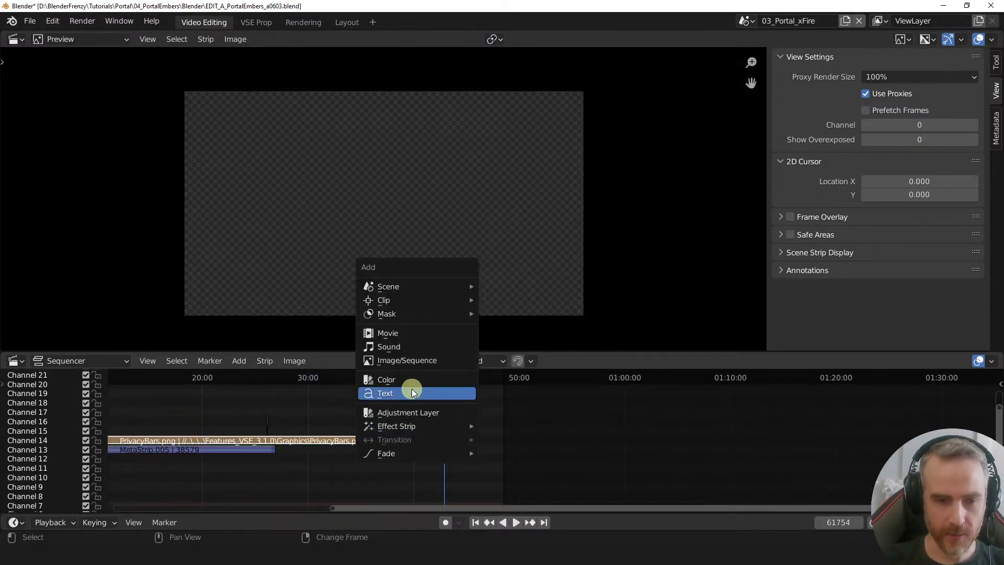
pyautogui.click(406, 381)
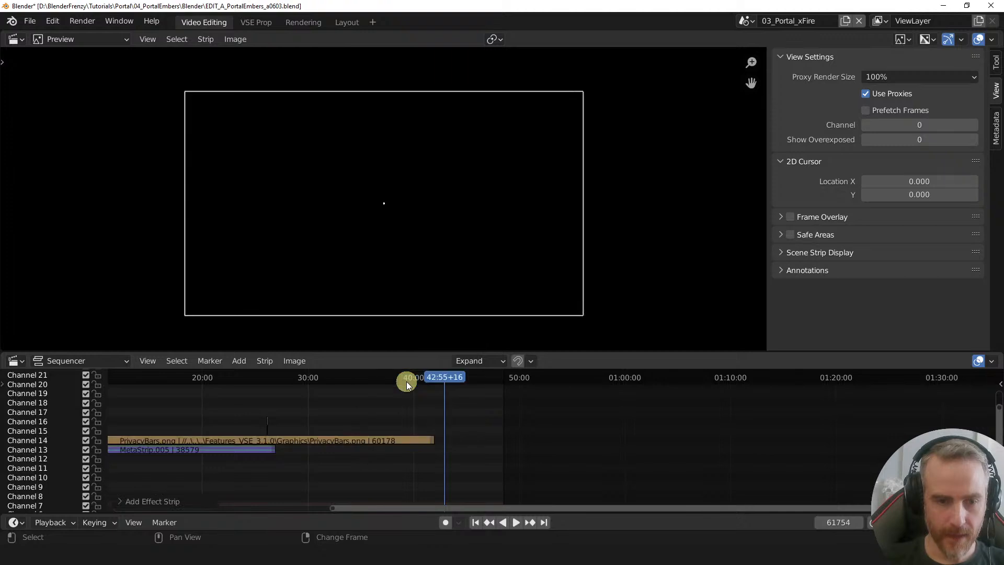
pyautogui.click(236, 361)
pyautogui.moveTo(265, 361)
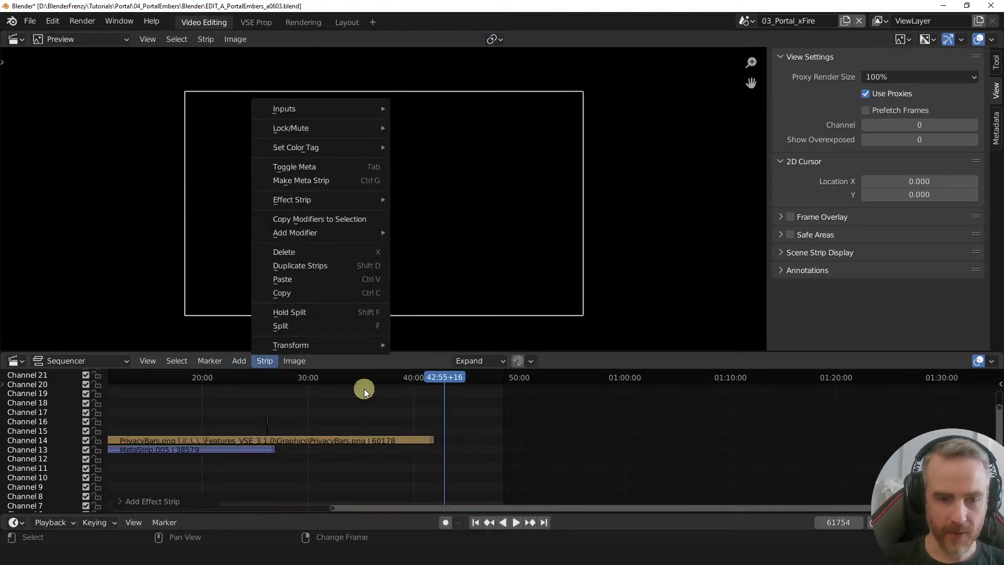
pyautogui.scroll(-1, 469, 459)
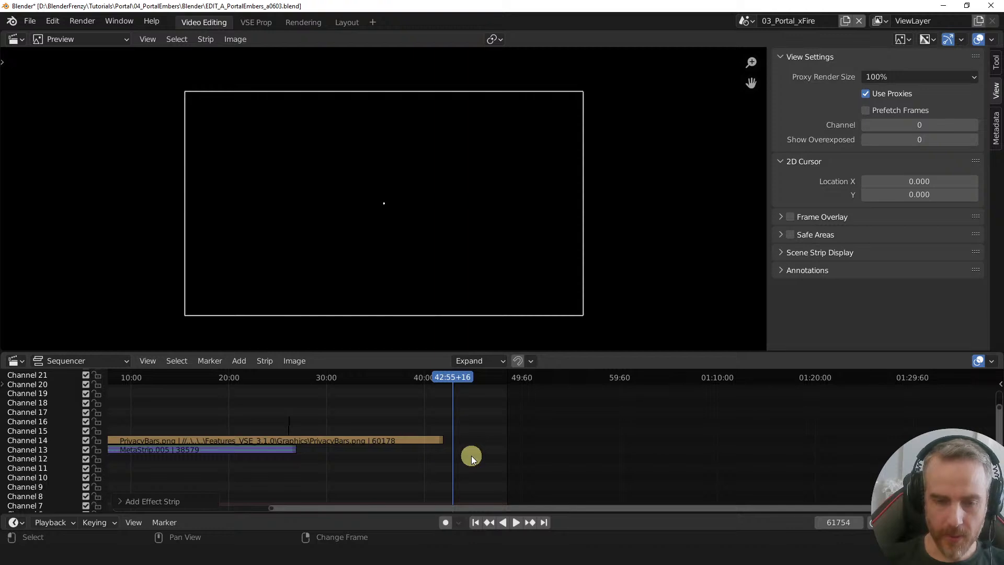
# - Frame the new Color strip and move it up to channel 8, keeping its start at 42:55+16
pyautogui.press('KP_Decimal')
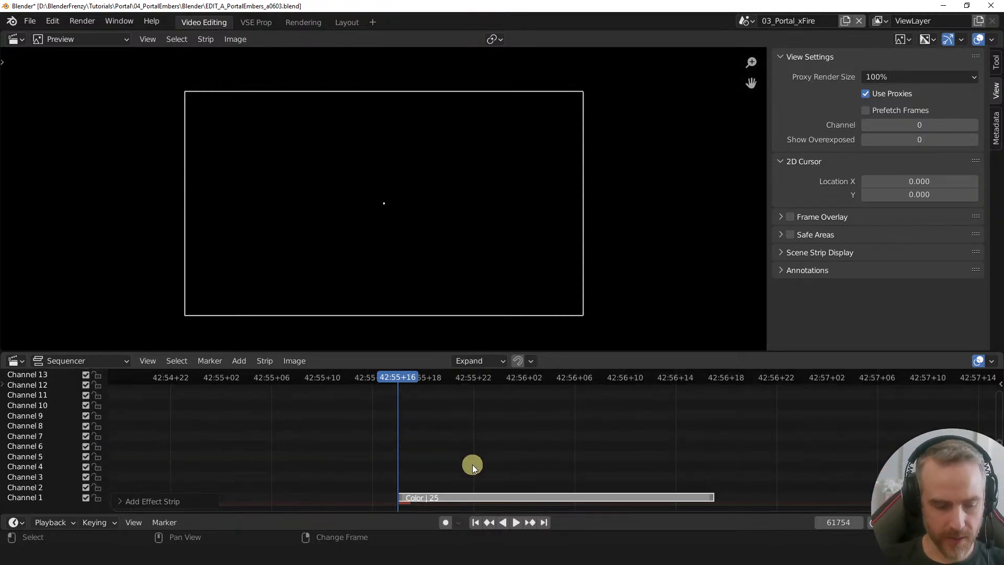
pyautogui.press('g')
pyautogui.click(393, 441)
pyautogui.press('KP_Decimal')
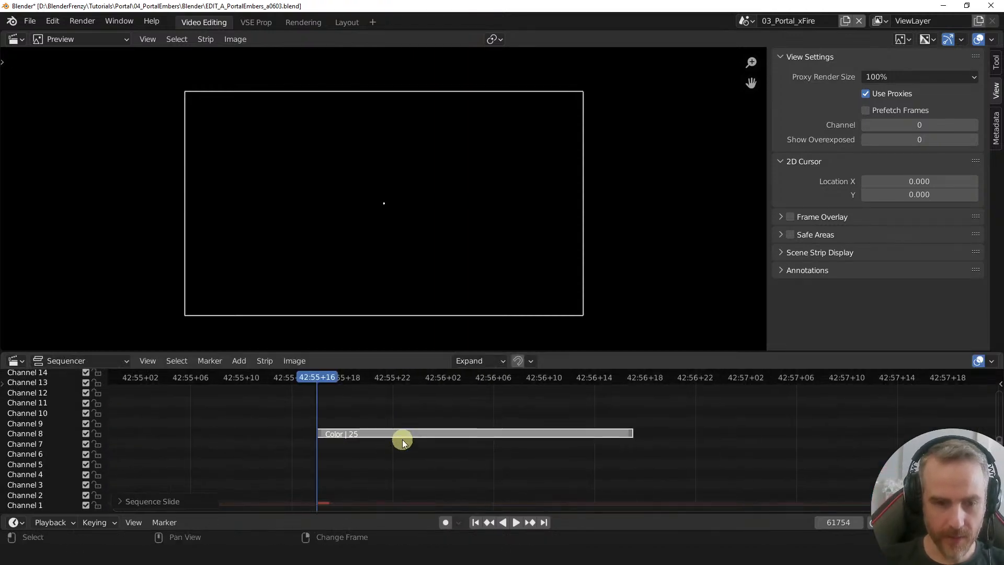
pyautogui.keyDown('ctrl'); pyautogui.moveTo(453, 410); pyautogui.dragTo(469, 486, button='middle'); pyautogui.keyUp('ctrl')
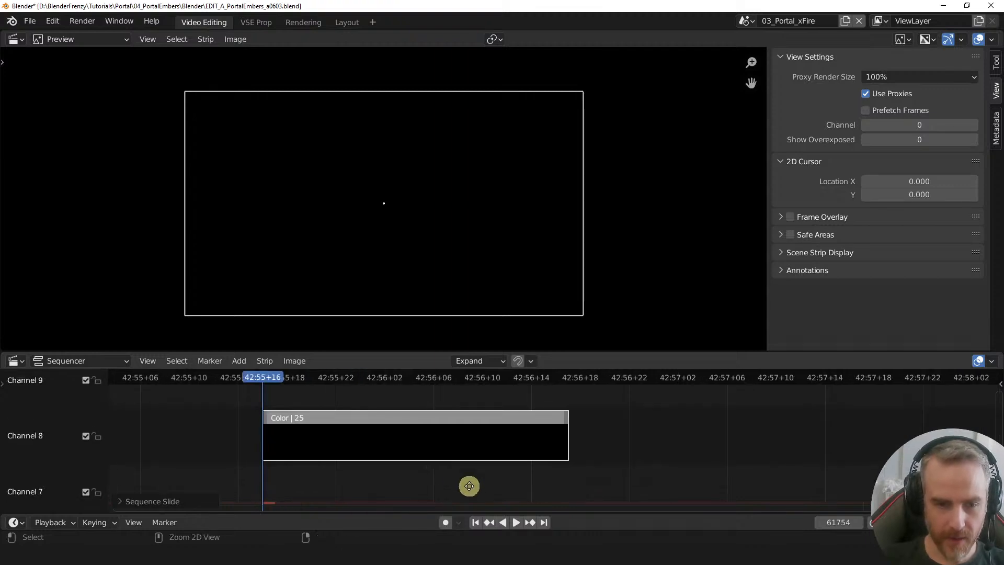
# - Show the Color strip's properties, enlarge the sequencer area, and change the strip's color to white and finally light pink
pyautogui.press('n')
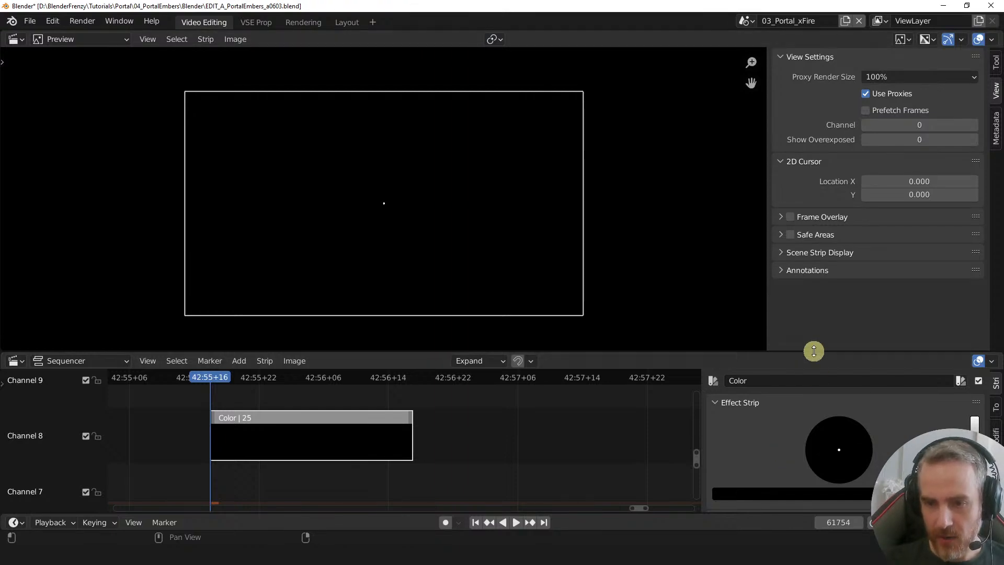
pyautogui.moveTo(813, 351); pyautogui.dragTo(813, 264)
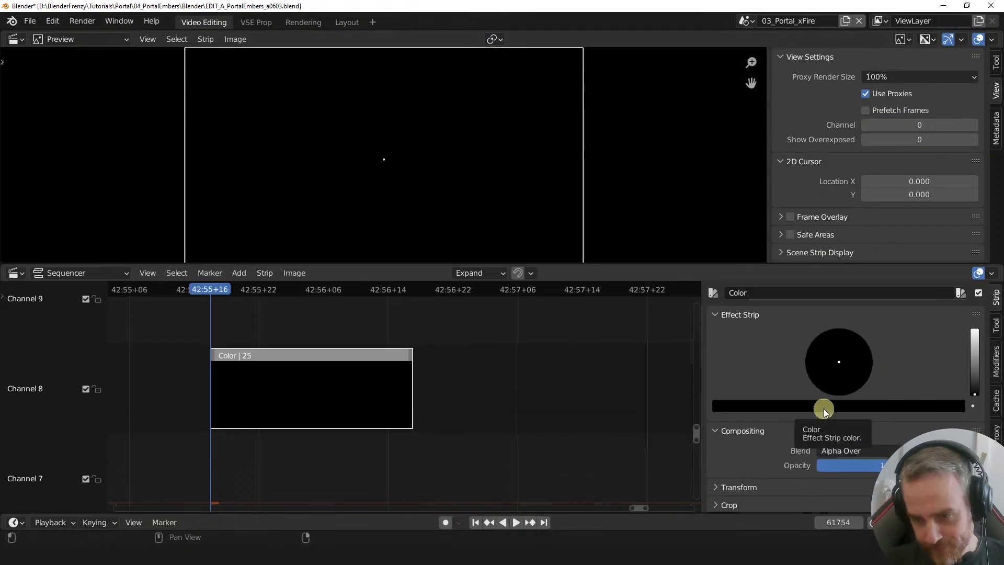
pyautogui.moveTo(975, 387); pyautogui.dragTo(983, 283)
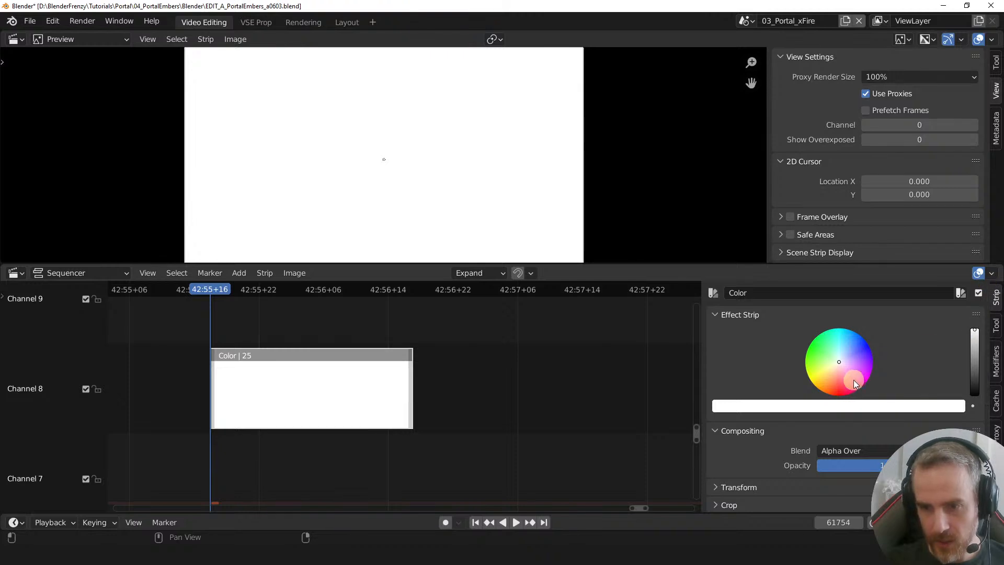
pyautogui.moveTo(855, 384)
pyautogui.mouseDown()
pyautogui.moveTo(823, 349)
pyautogui.moveTo(788, 356)
pyautogui.moveTo(795, 385)
pyautogui.moveTo(844, 376)
pyautogui.mouseUp()
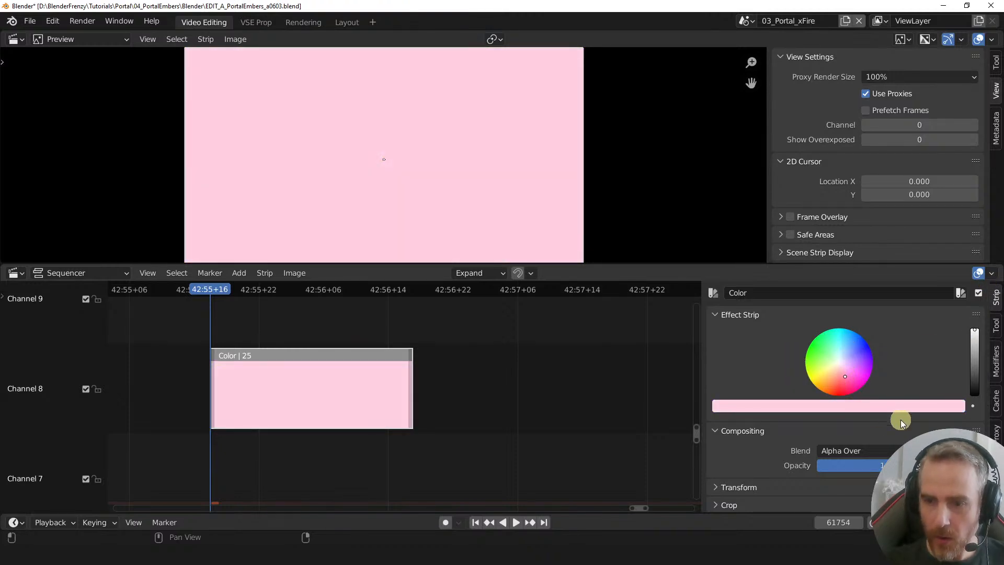
pyautogui.click(887, 407)
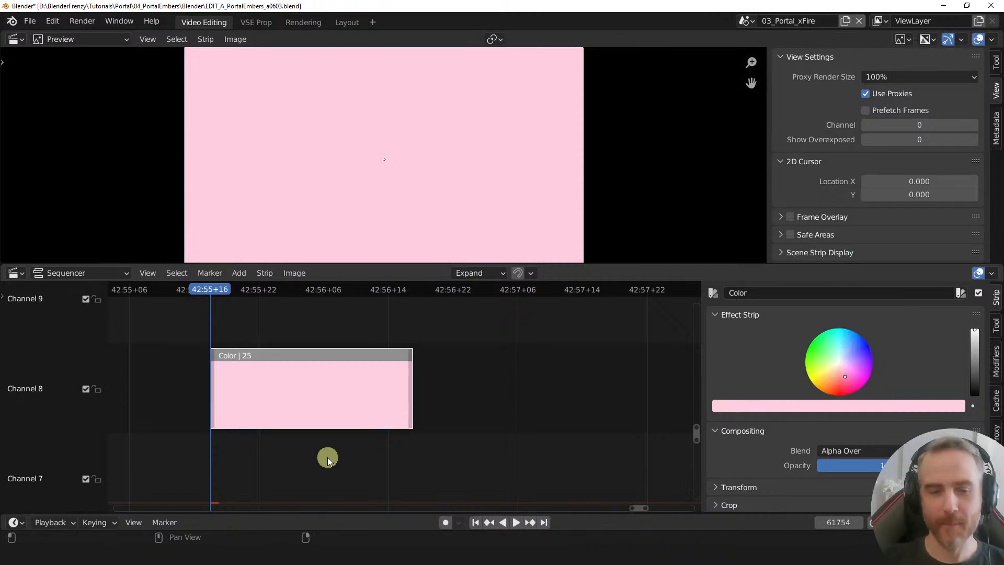
# - Set the playhead to 24:53+24 over MetaStrip.005 and sample a dark grey from the footage's properties area as the Color strip's color
pyautogui.keyDown('ctrl'); pyautogui.moveTo(477, 419); pyautogui.dragTo(347, 432, button='middle'); pyautogui.keyUp('ctrl')
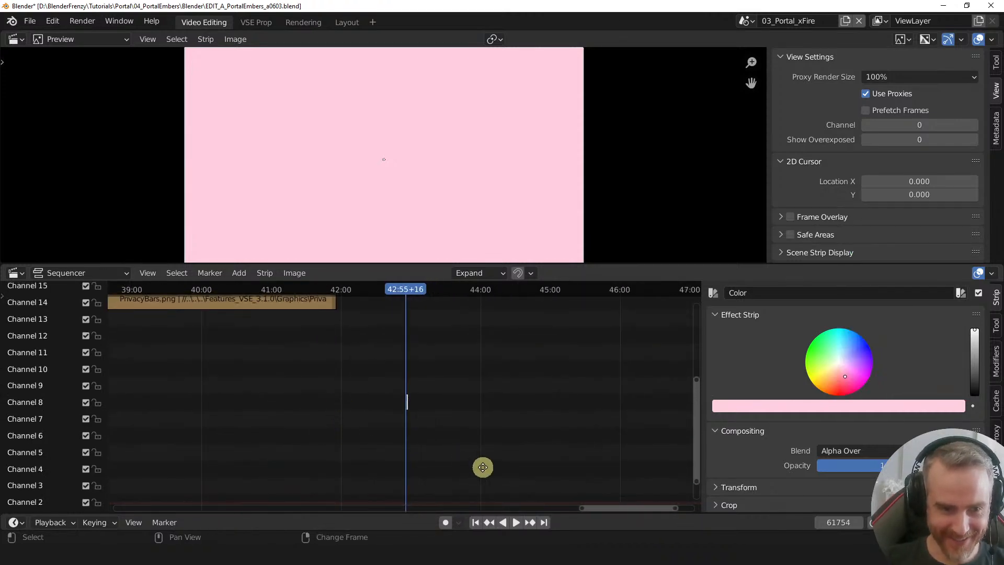
pyautogui.moveTo(482, 466); pyautogui.dragTo(618, 501, button='middle')
pyautogui.moveTo(246, 408); pyautogui.dragTo(614, 428, button='middle')
pyautogui.moveTo(397, 410); pyautogui.dragTo(618, 408, button='middle')
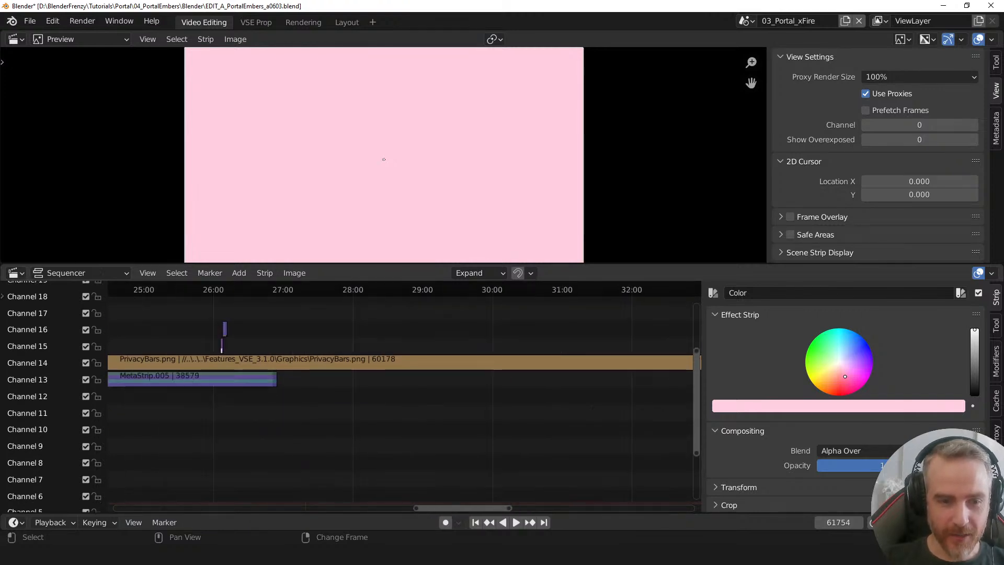
pyautogui.moveTo(139, 450); pyautogui.dragTo(520, 443, button='middle')
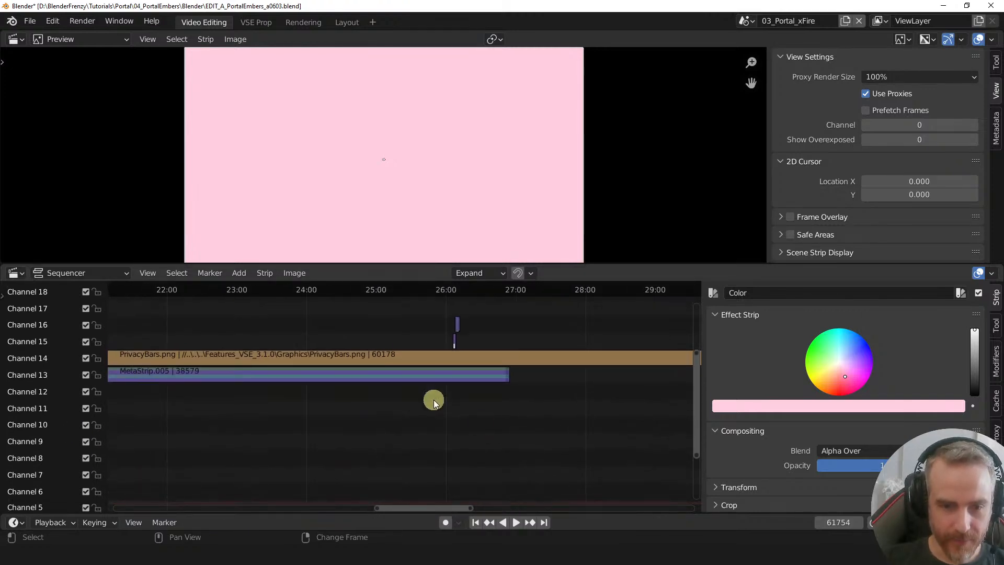
pyautogui.click(369, 290)
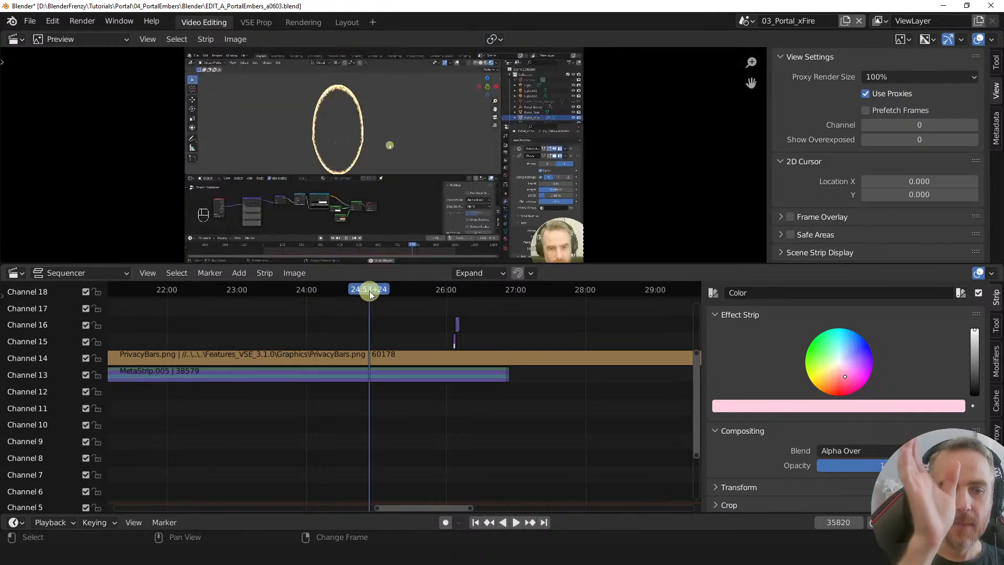
pyautogui.scroll(5, 331, 128)
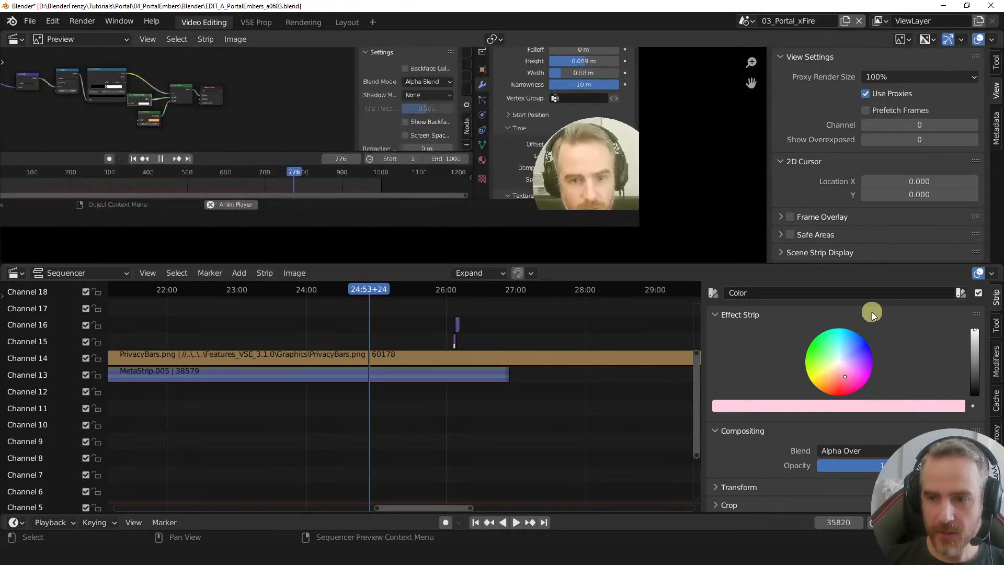
pyautogui.click(886, 406)
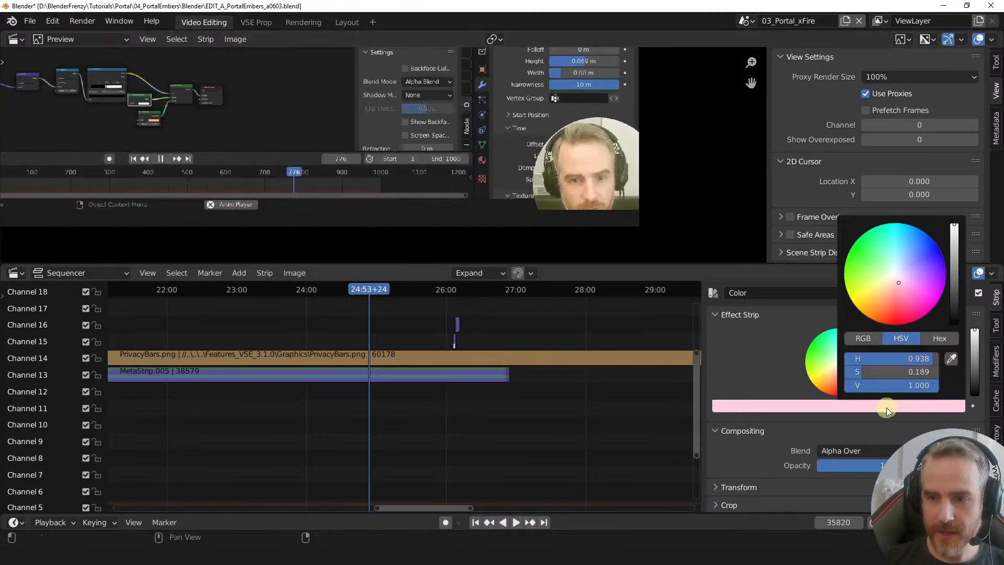
pyautogui.click(952, 360)
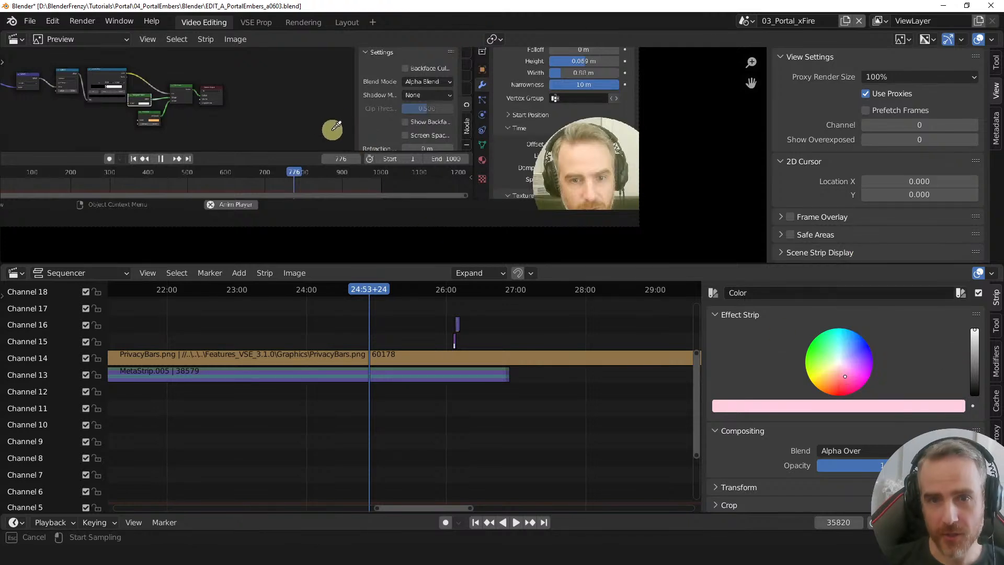
pyautogui.click(577, 107)
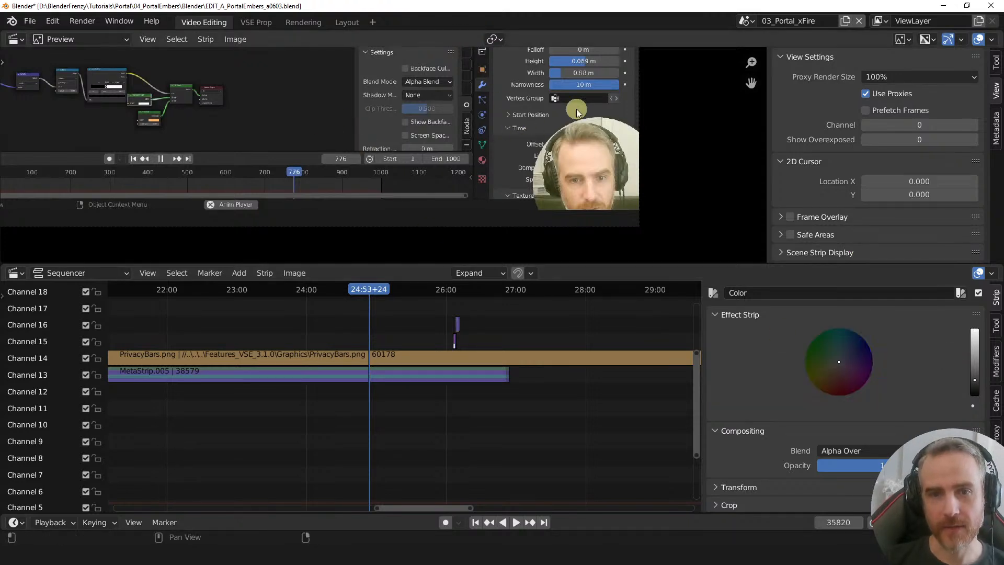
# - Move the Color strip to channel 15, above PrivacyBars.png, starting at about 24:09+13, and frame it
pyautogui.moveTo(587, 405); pyautogui.dragTo(117, 393, button='middle')
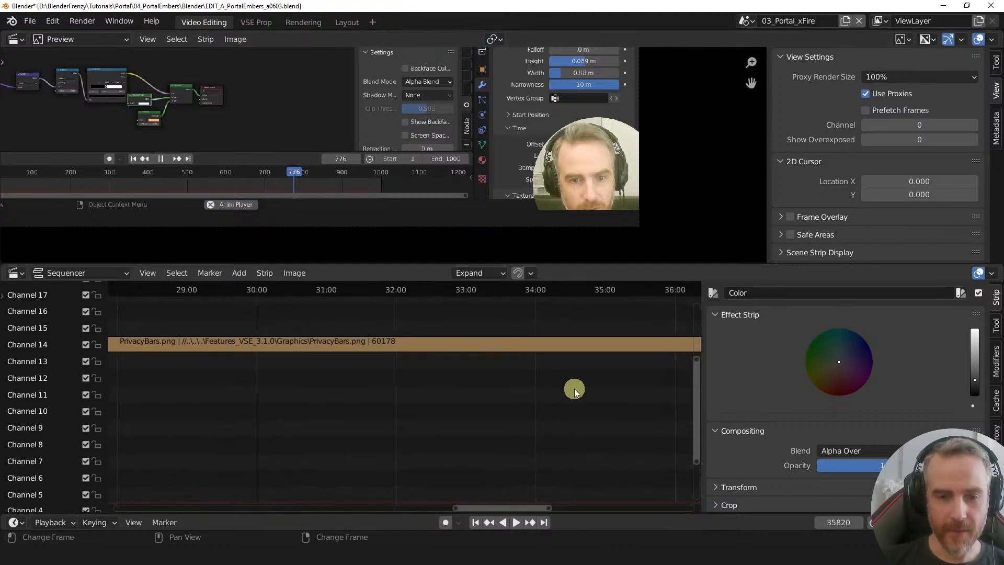
pyautogui.press('Home')
pyautogui.press('g')
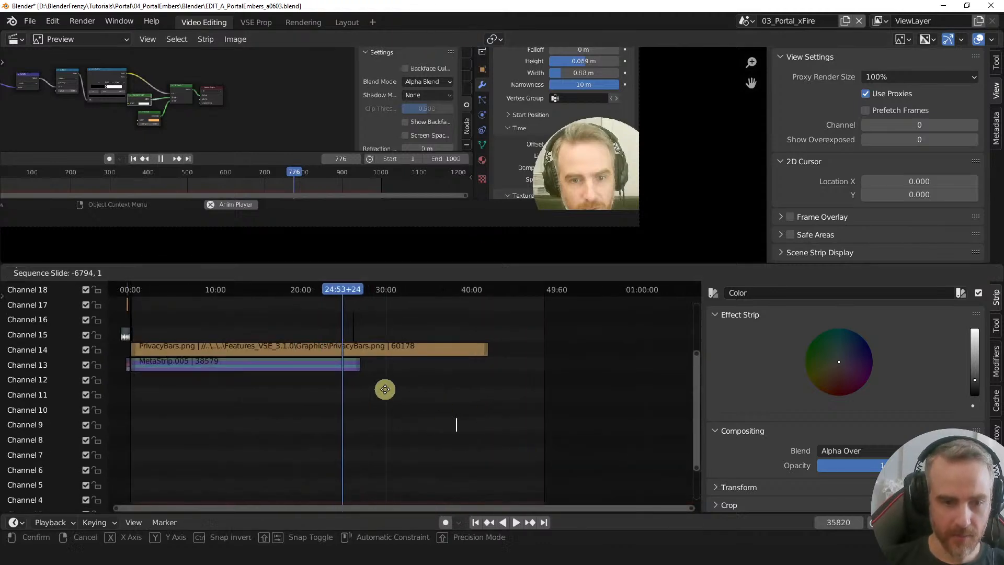
pyautogui.click(354, 343)
pyautogui.keyDown('ctrl'); pyautogui.moveTo(354, 344); pyautogui.dragTo(578, 375, button='middle'); pyautogui.keyUp('ctrl')
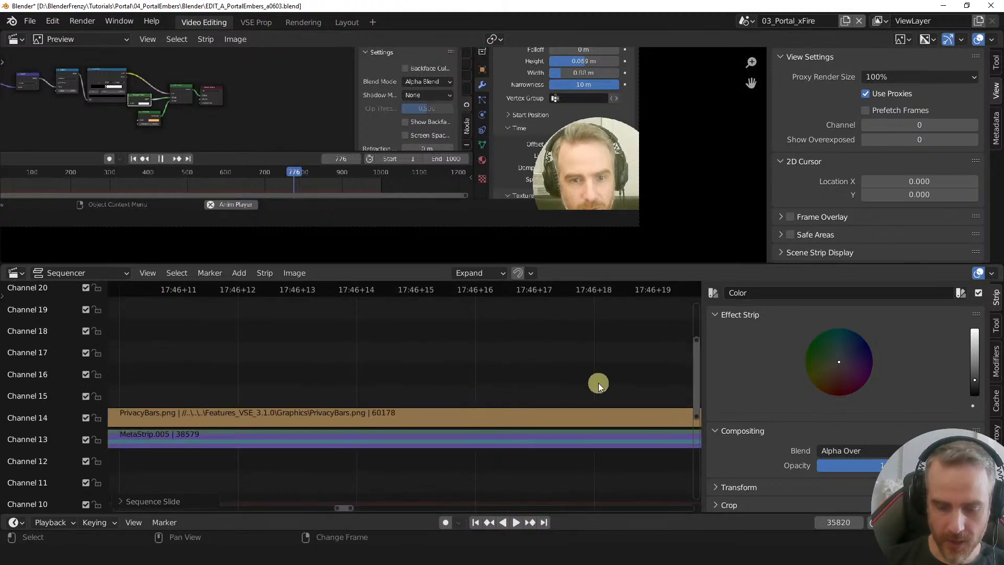
pyautogui.press('KP_Decimal')
pyautogui.keyDown('ctrl'); pyautogui.moveTo(520, 392); pyautogui.dragTo(514, 366, button='middle'); pyautogui.keyUp('ctrl')
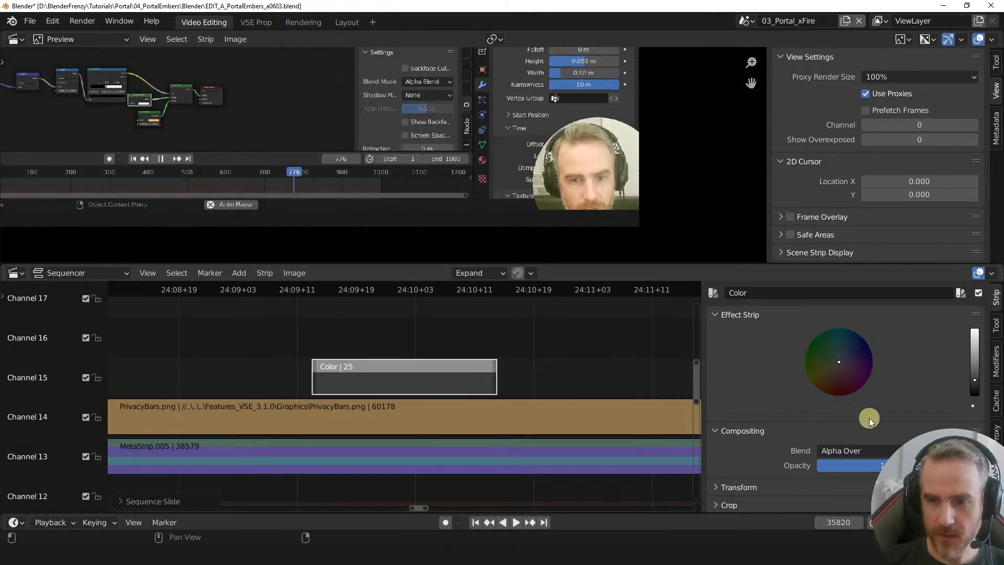
# - Resample the Color strip's color from the previewed footage, first from the red material icon and finally from the dark timeline area
pyautogui.click(823, 404)
pyautogui.click(951, 360)
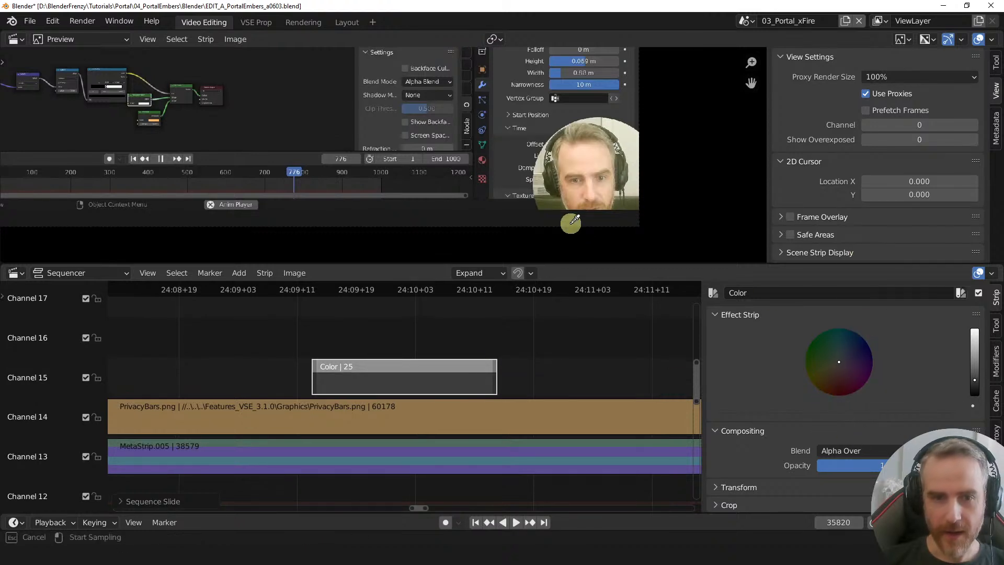
pyautogui.click(481, 160)
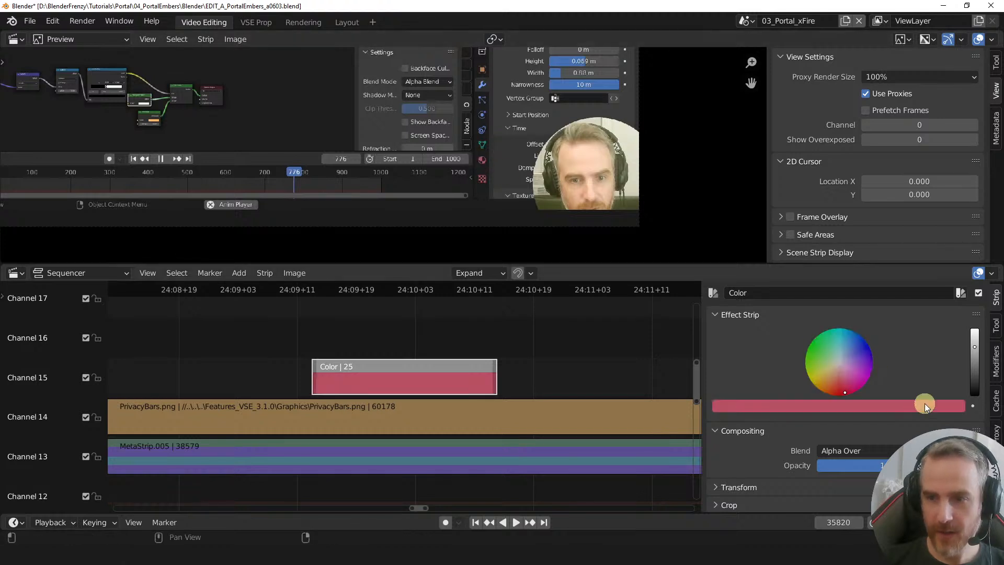
pyautogui.click(957, 406)
pyautogui.click(951, 357)
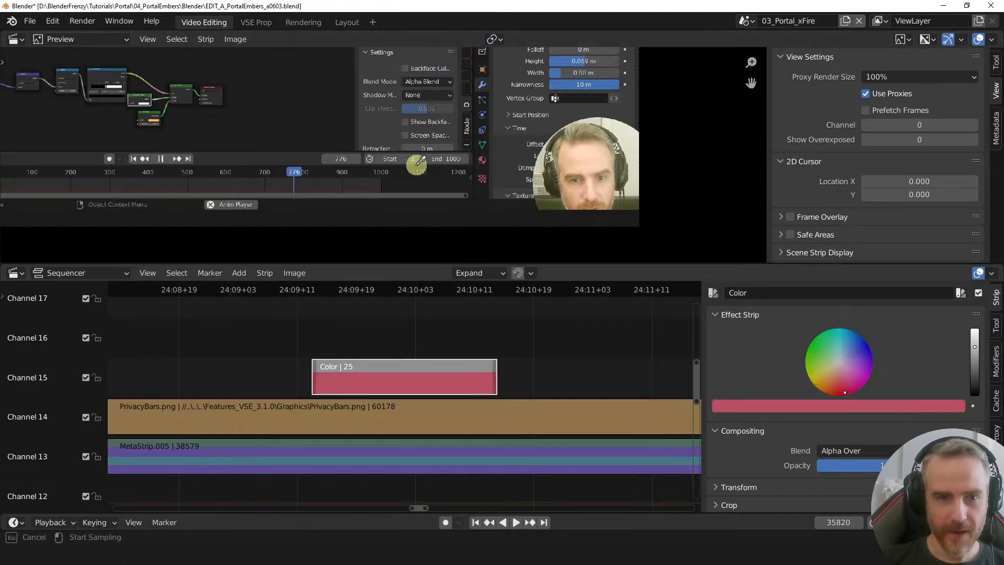
pyautogui.click(417, 190)
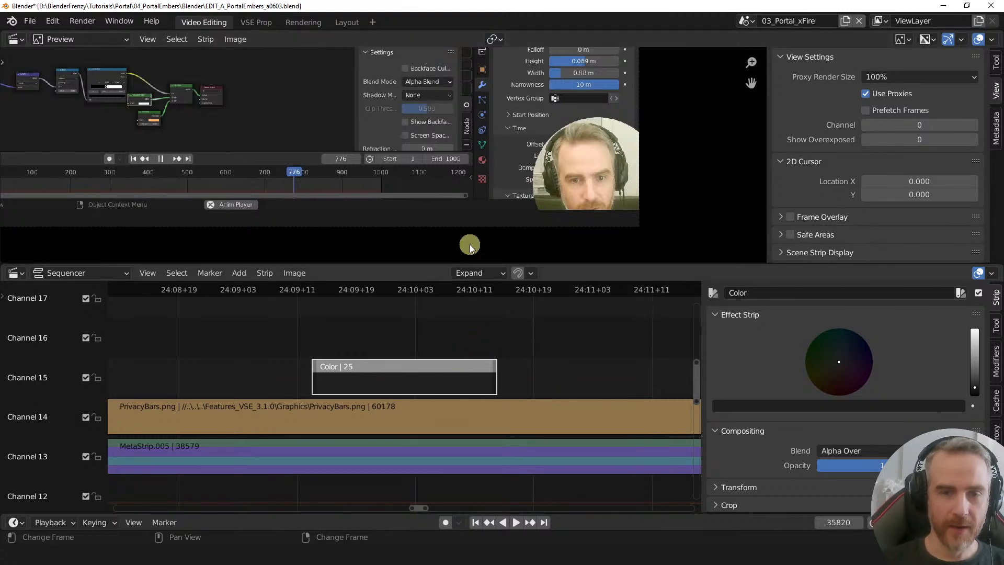
# - Check the Color strip against the whole frame at 24:09+24 and 24:10+04, and delete the strip
pyautogui.moveTo(479, 142); pyautogui.dragTo(493, 240, button='middle')
pyautogui.scroll(-16, 494, 198)
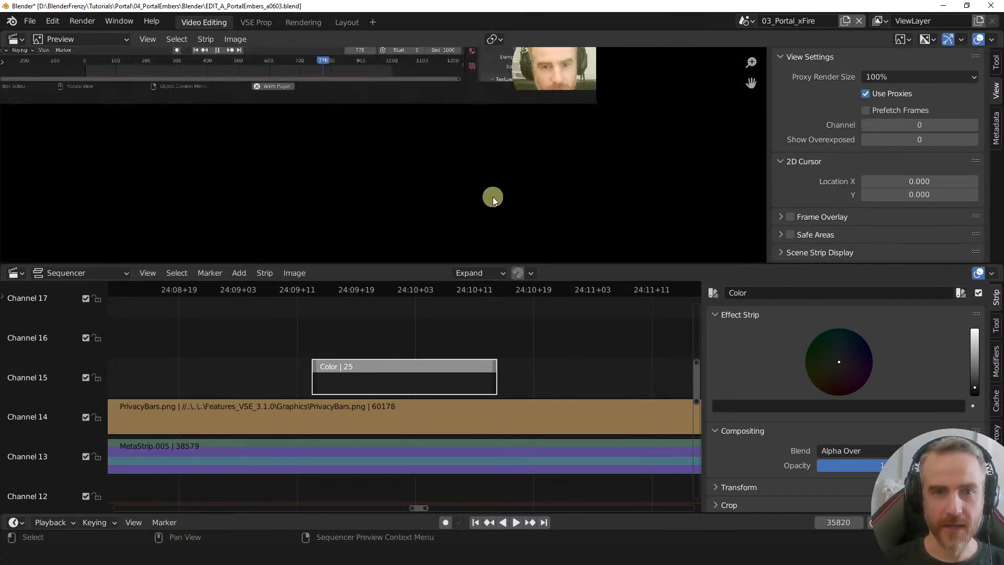
pyautogui.moveTo(430, 160); pyautogui.dragTo(478, 244, button='middle')
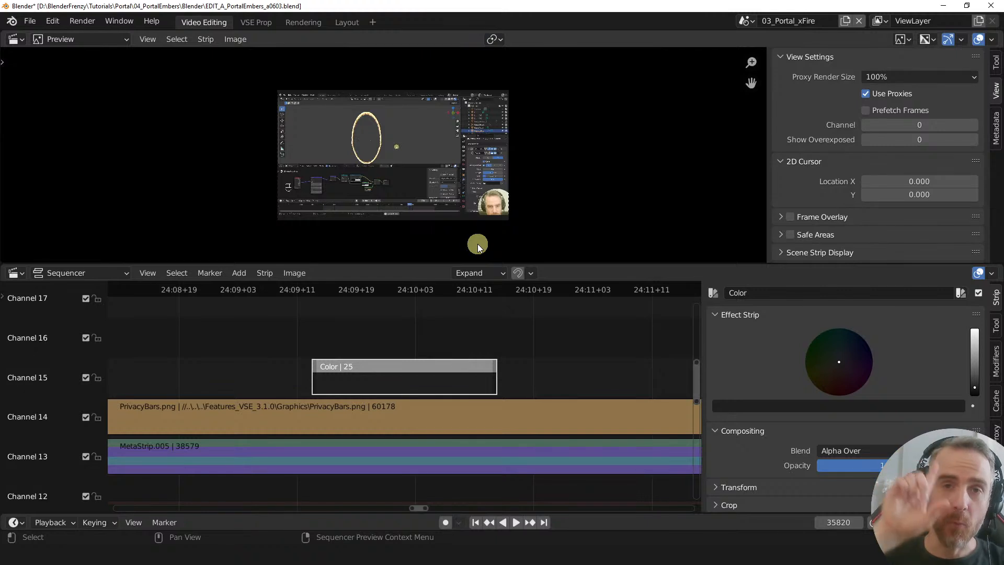
pyautogui.keyDown('shift'); pyautogui.rightClick(392, 419); pyautogui.keyUp('shift')
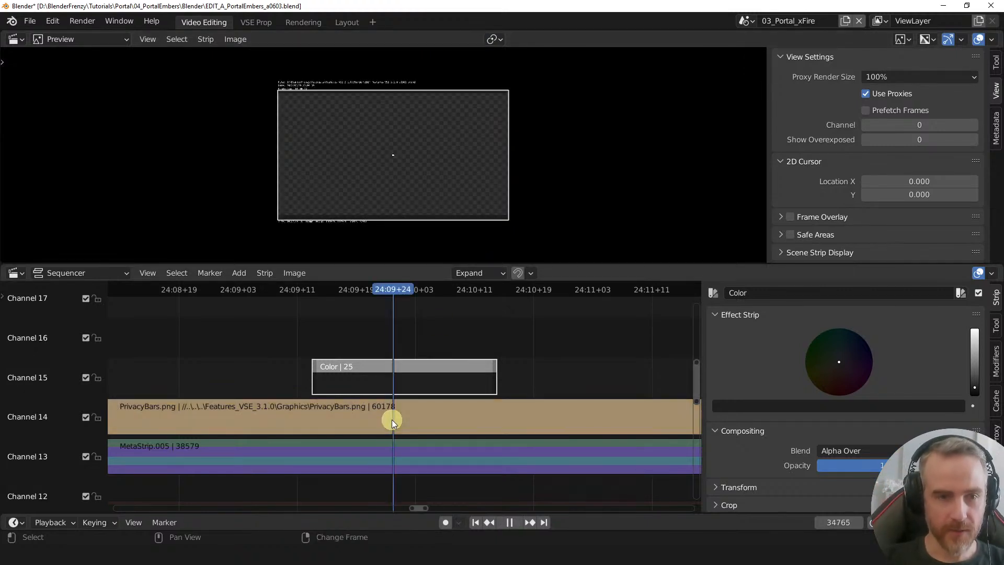
pyautogui.moveTo(393, 419); pyautogui.dragTo(423, 381, button='right')
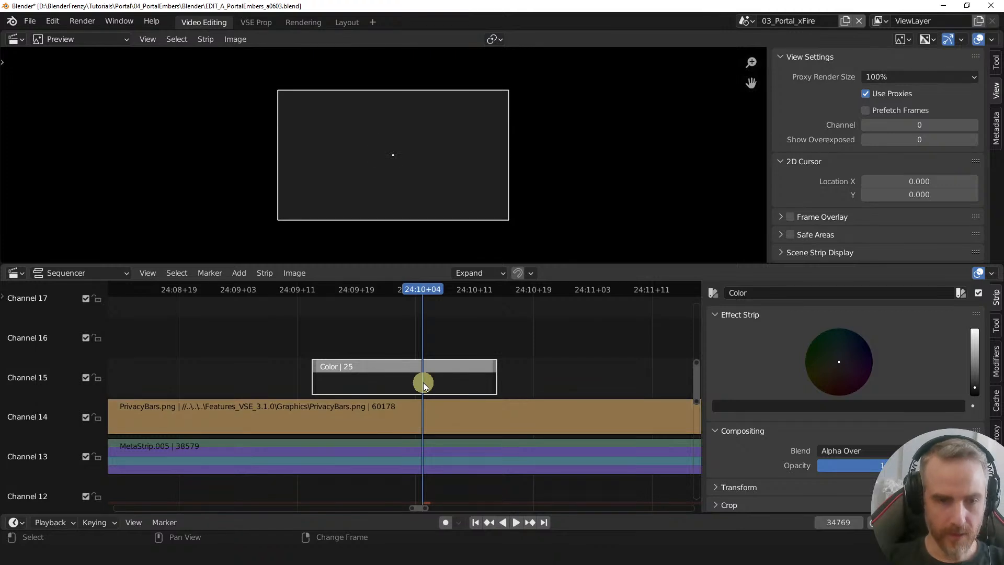
pyautogui.press('Delete')
# - Mute the PrivacyBars.png strip and examine the footage's exposed title bar close up in the preview
pyautogui.keyDown('ctrl'); pyautogui.moveTo(415, 377); pyautogui.dragTo(202, 377, button='middle'); pyautogui.keyUp('ctrl')
pyautogui.moveTo(503, 423); pyautogui.dragTo(578, 413, button='middle')
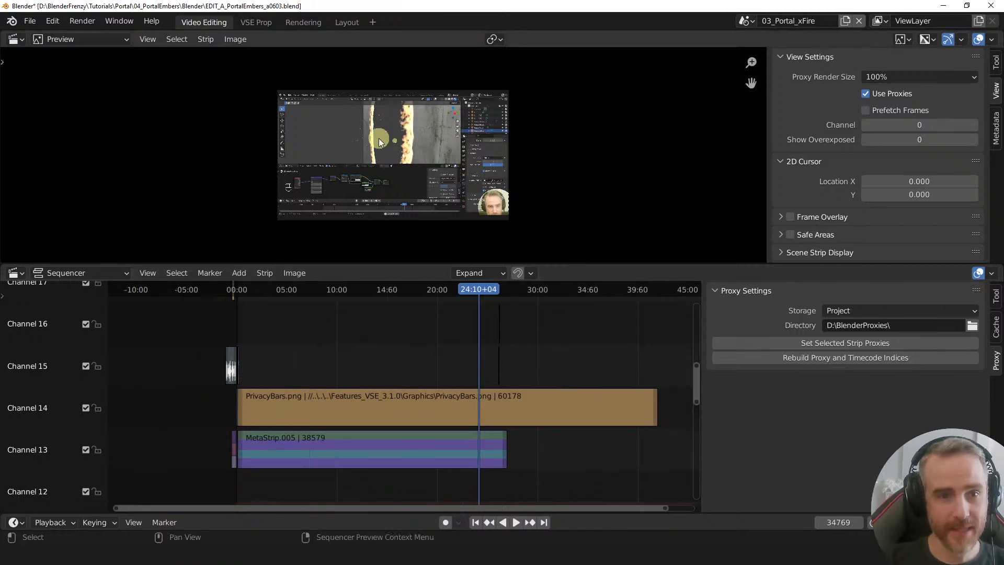
pyautogui.click(458, 403)
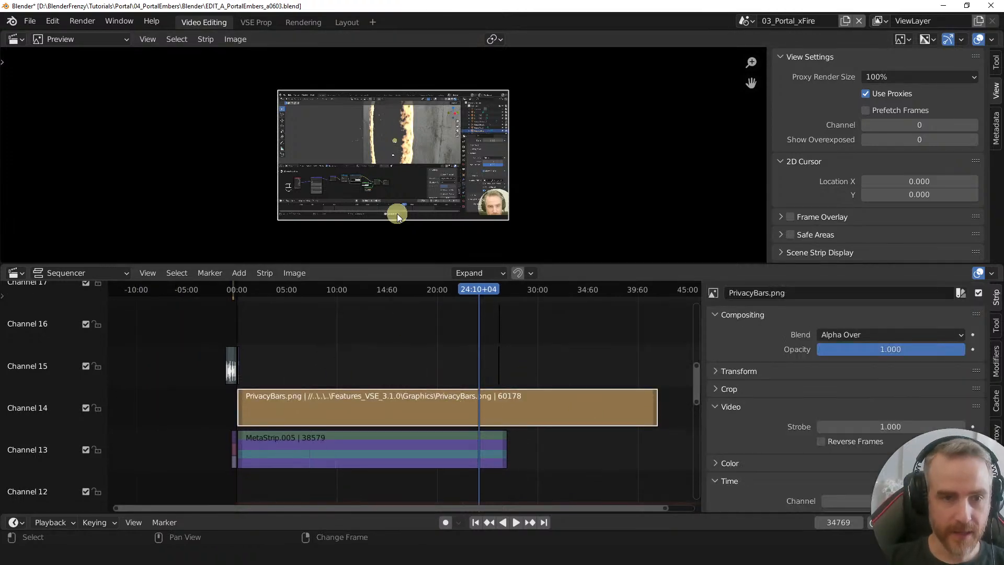
pyautogui.press('h')
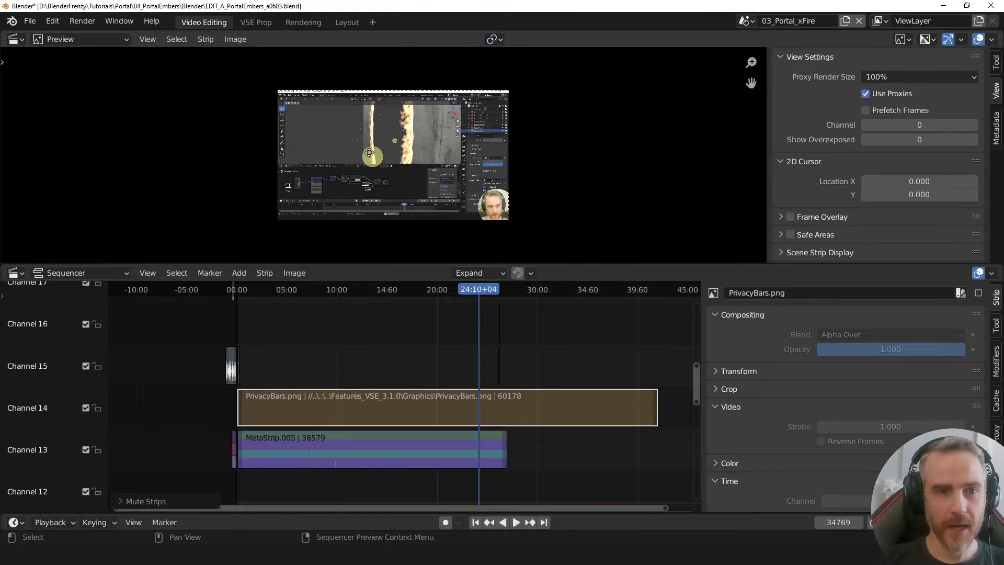
pyautogui.moveTo(373, 158); pyautogui.dragTo(462, 123, button='middle')
pyautogui.scroll(6, 338, 156)
pyautogui.scroll(3, 428, 140)
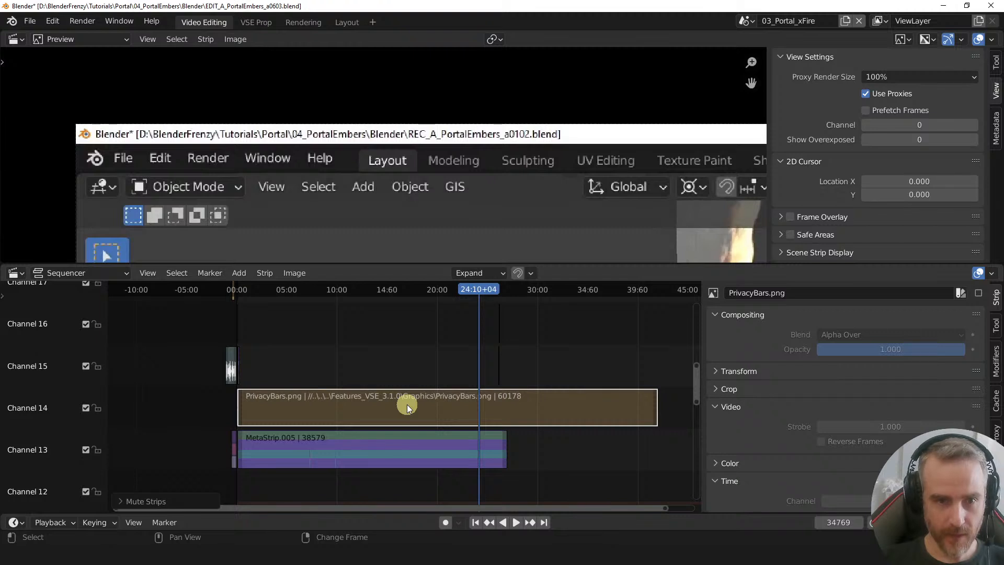
# - Unmute the PrivacyBars.png strip and examine how it covers the top and bottom edges of the footage
pyautogui.hotkey('alt', 'h')
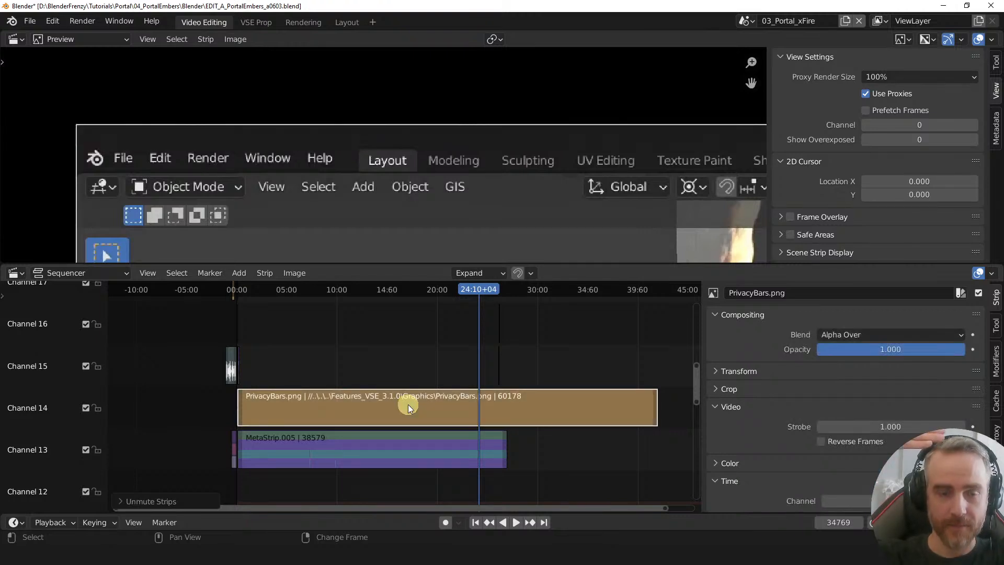
pyautogui.moveTo(528, 225); pyautogui.dragTo(358, 161, button='middle')
pyautogui.moveTo(632, 235); pyautogui.dragTo(332, 62, button='middle')
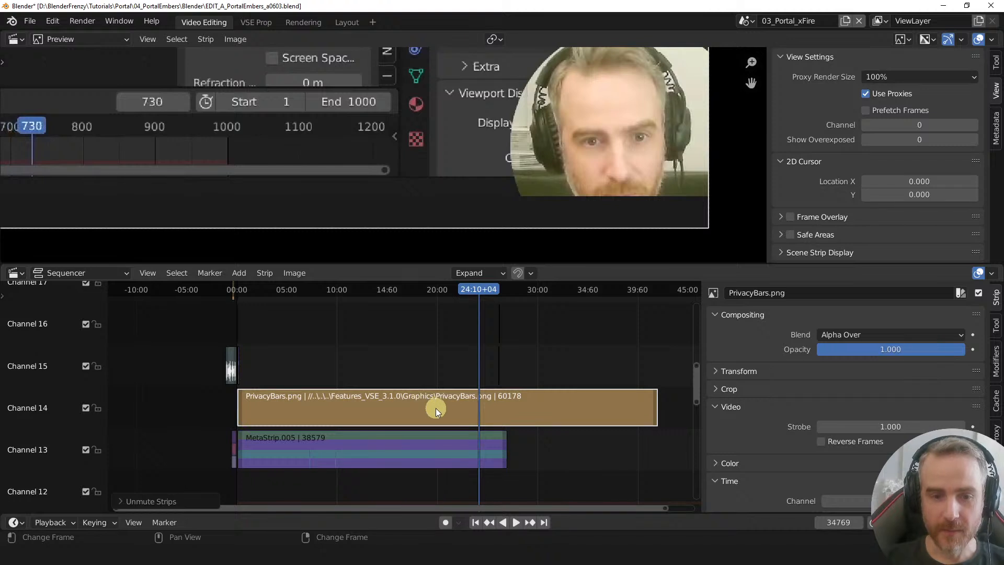
# - Reveal the Crop settings in the PrivacyBars.png strip's properties
pyautogui.click(462, 411)
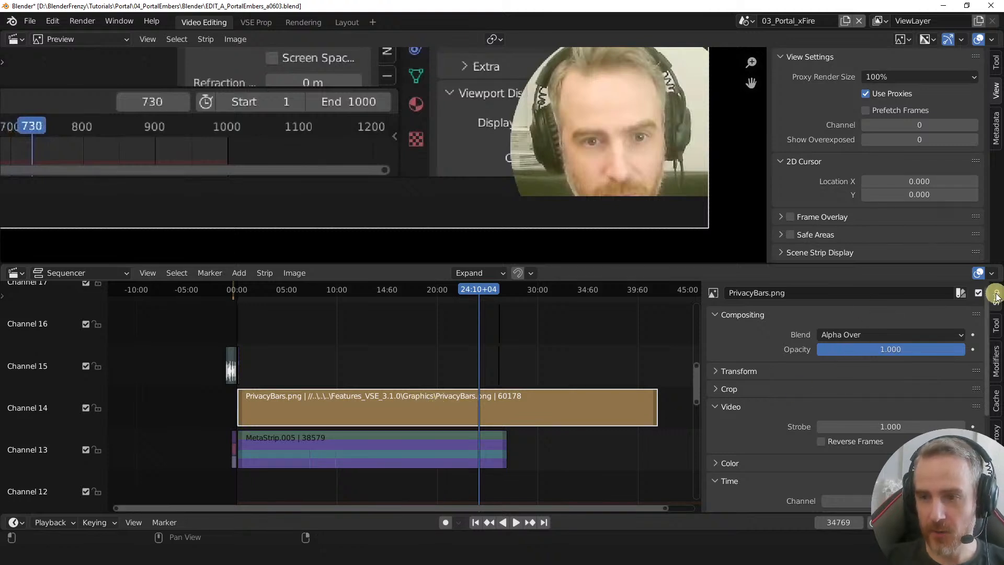
pyautogui.press('n')
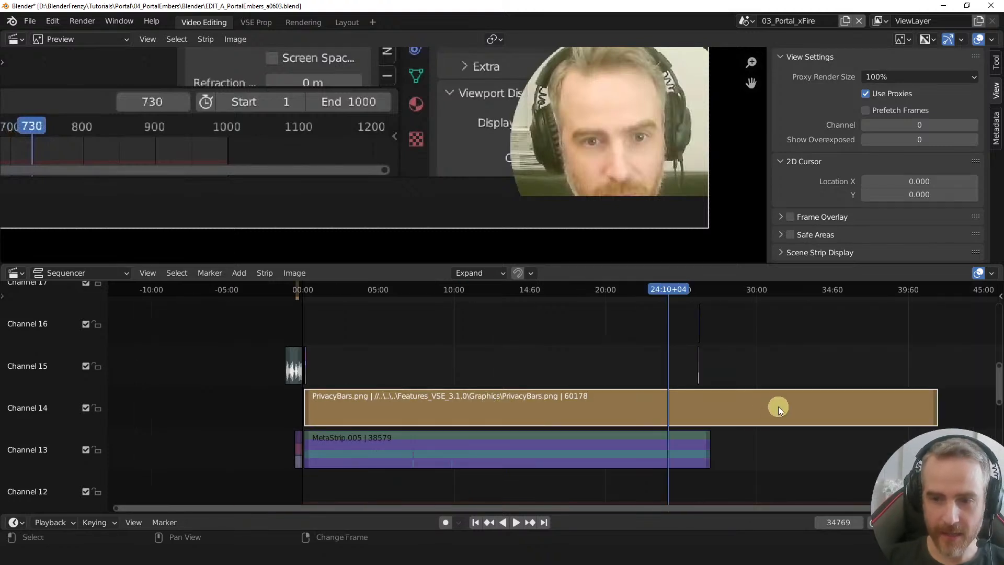
pyautogui.press('n')
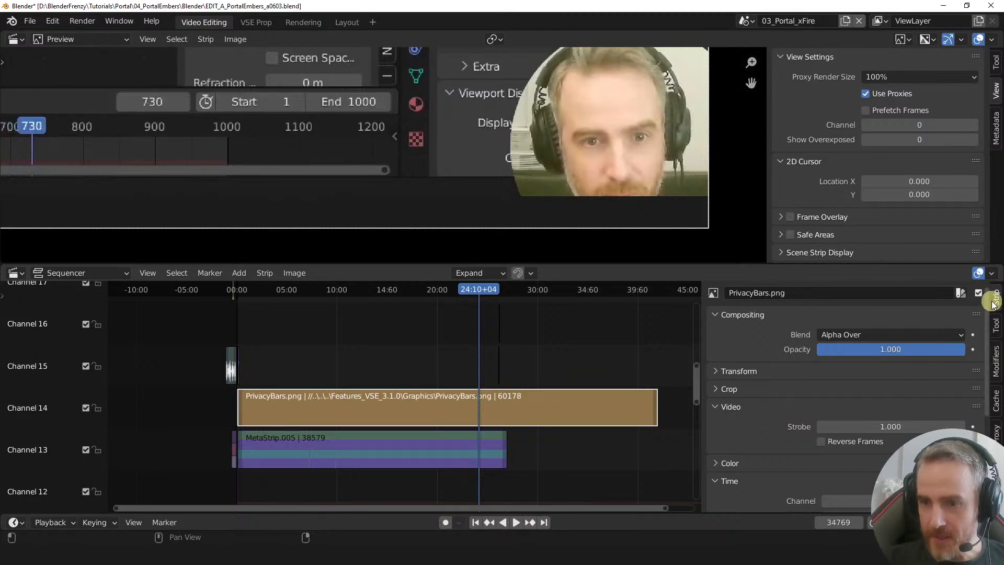
pyautogui.click(736, 390)
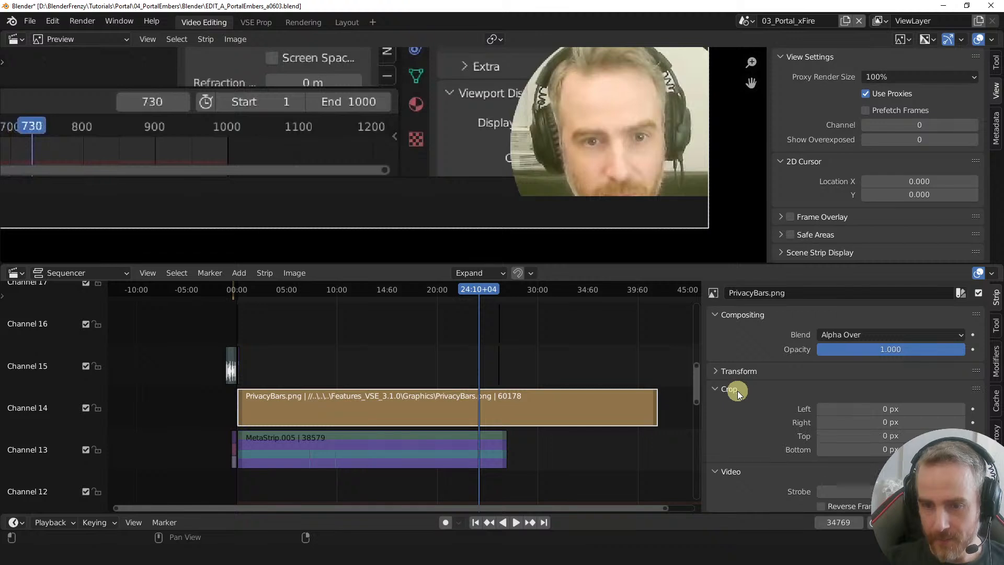
# - Crop 61 px off the bottom of the PrivacyBars.png strip and inspect the footage's bottom edge in the preview
pyautogui.scroll(-2, 794, 381)
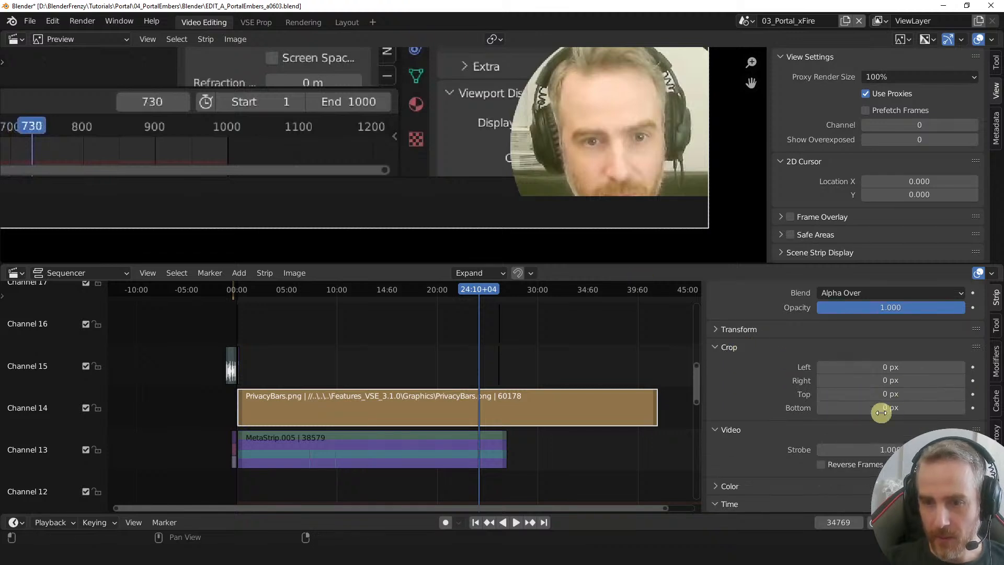
pyautogui.moveTo(864, 409); pyautogui.dragTo(897, 408)
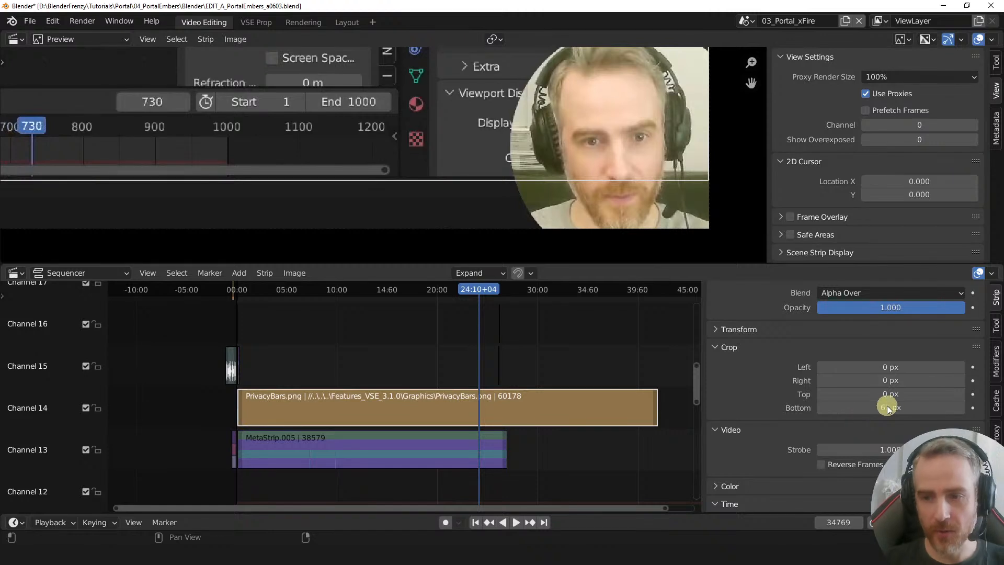
pyautogui.click(438, 332)
pyautogui.scroll(-5, 377, 150)
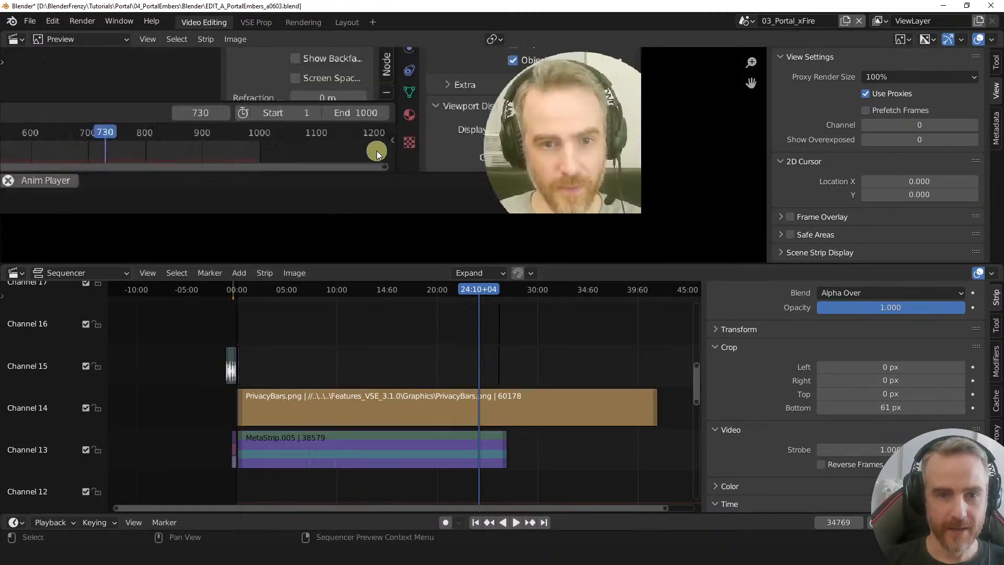
pyautogui.moveTo(503, 251); pyautogui.dragTo(328, 61, button='middle')
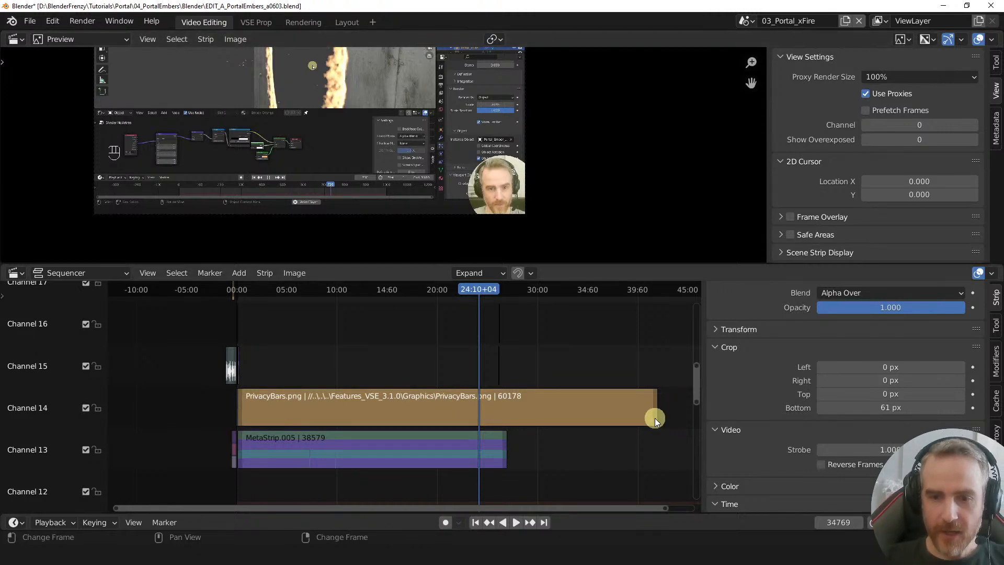
# - Shorten the PrivacyBars.png strip so it ends at frame 38714, level with the end of MetaStrip.005
pyautogui.moveTo(655, 412); pyautogui.dragTo(505, 427)
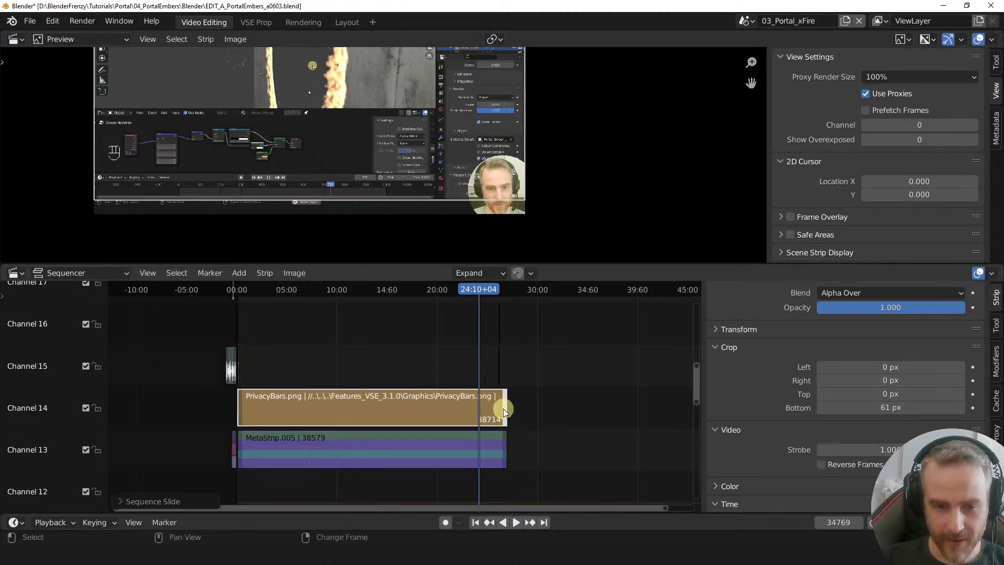
pyautogui.keyDown('ctrl'); pyautogui.moveTo(511, 415); pyautogui.dragTo(534, 426, button='middle'); pyautogui.keyUp('ctrl')
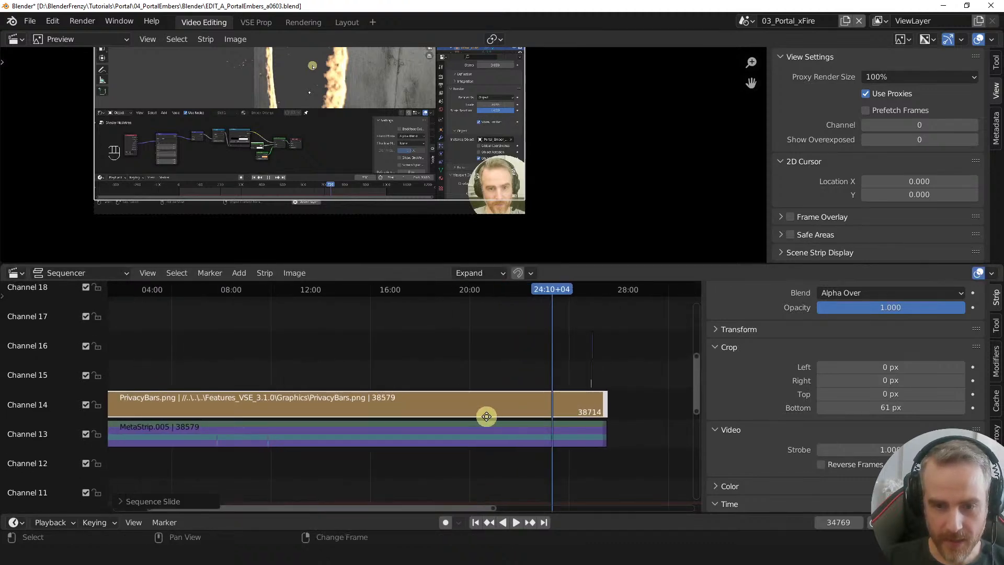
pyautogui.keyDown('ctrl'); pyautogui.moveTo(275, 411); pyautogui.dragTo(666, 403, button='middle'); pyautogui.keyUp('ctrl')
pyautogui.moveTo(343, 376); pyautogui.dragTo(571, 393, button='middle')
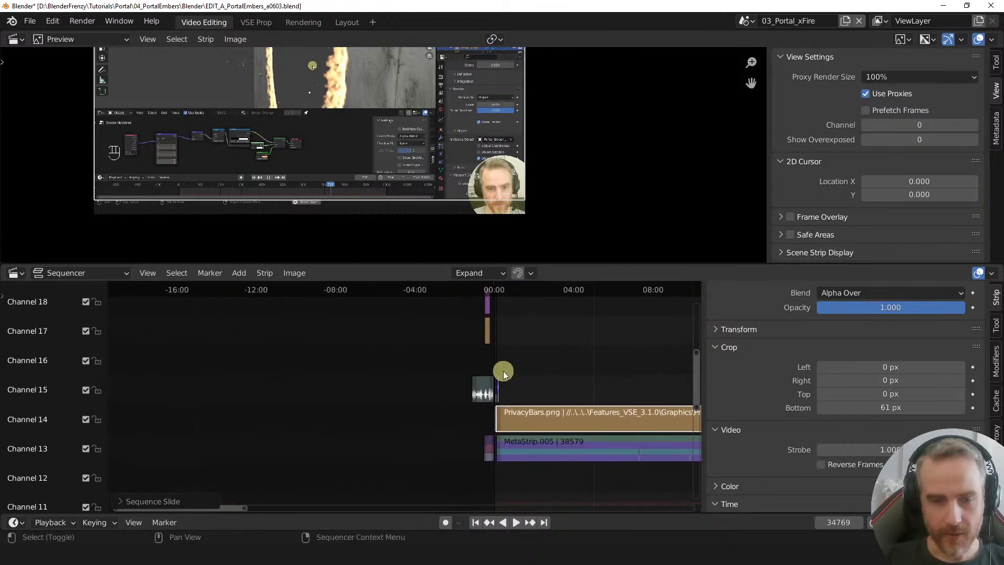
# - Move the playhead to 00:00+11 and open MetaStrip.004 to show the logo movie and sound strips inside it
pyautogui.press('b')
pyautogui.moveTo(473, 358); pyautogui.dragTo(533, 478)
pyautogui.press('KP_Decimal')
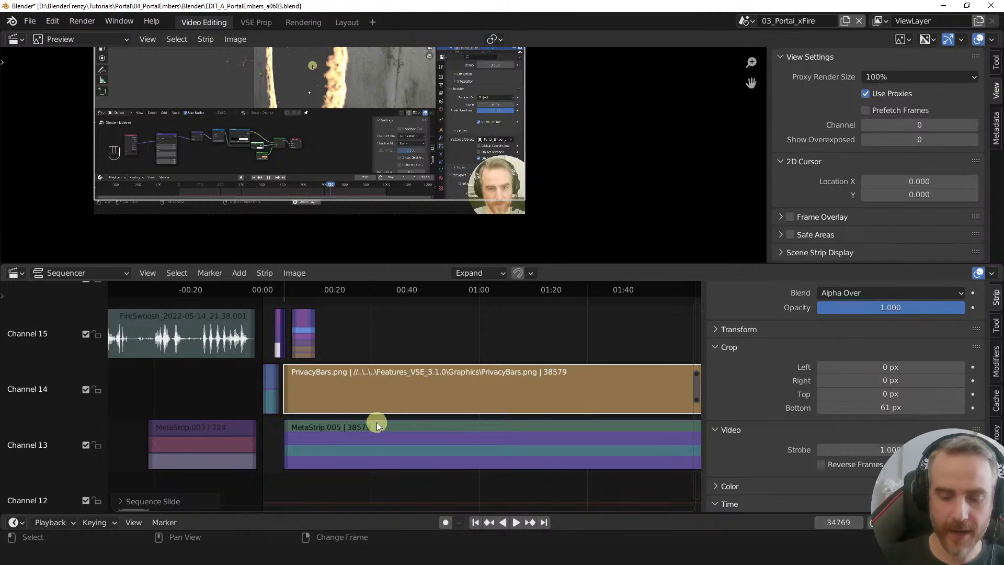
pyautogui.moveTo(323, 371); pyautogui.dragTo(493, 457, button='middle')
pyautogui.keyDown('ctrl'); pyautogui.moveTo(281, 403); pyautogui.dragTo(351, 366, button='middle'); pyautogui.keyUp('ctrl')
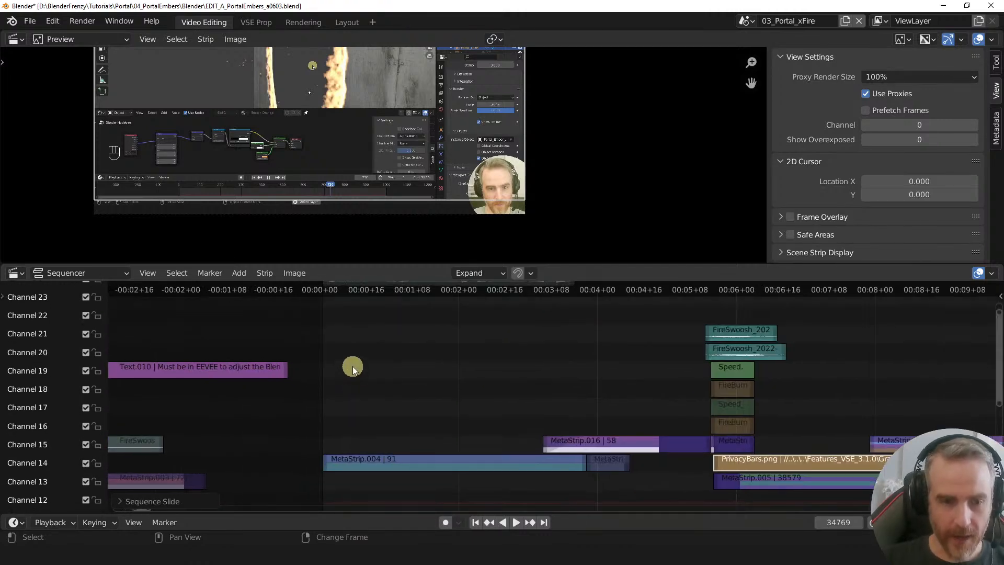
pyautogui.rightClick(352, 365)
pyautogui.moveTo(443, 412); pyautogui.dragTo(388, 432, button='middle')
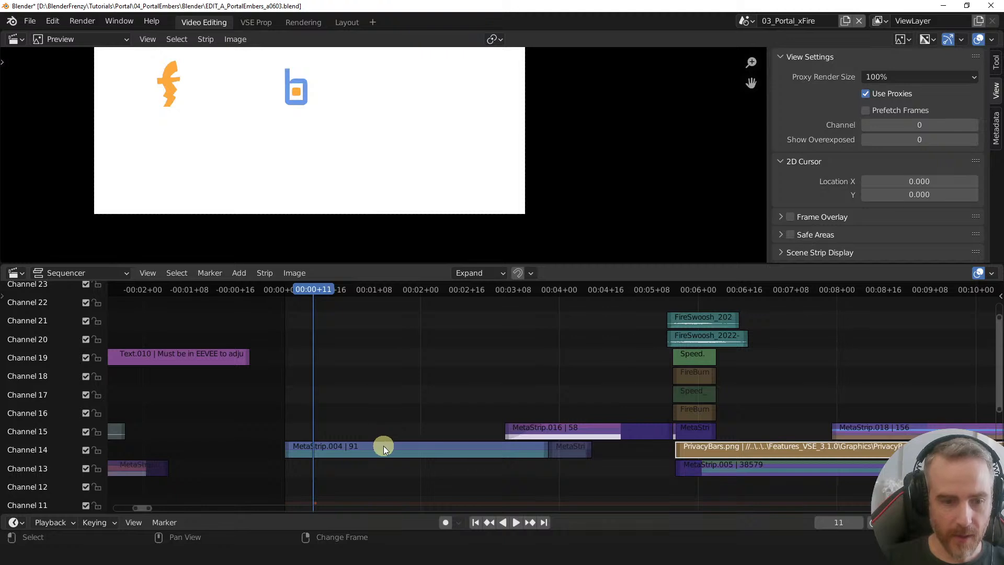
pyautogui.click(383, 447)
pyautogui.press('Tab')
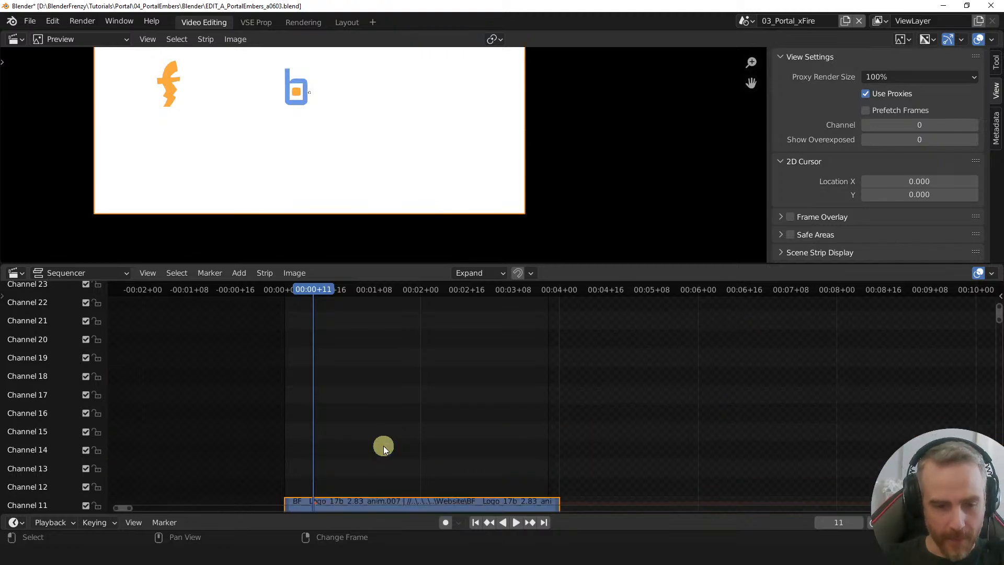
pyautogui.moveTo(390, 303); pyautogui.dragTo(394, 488, button='middle')
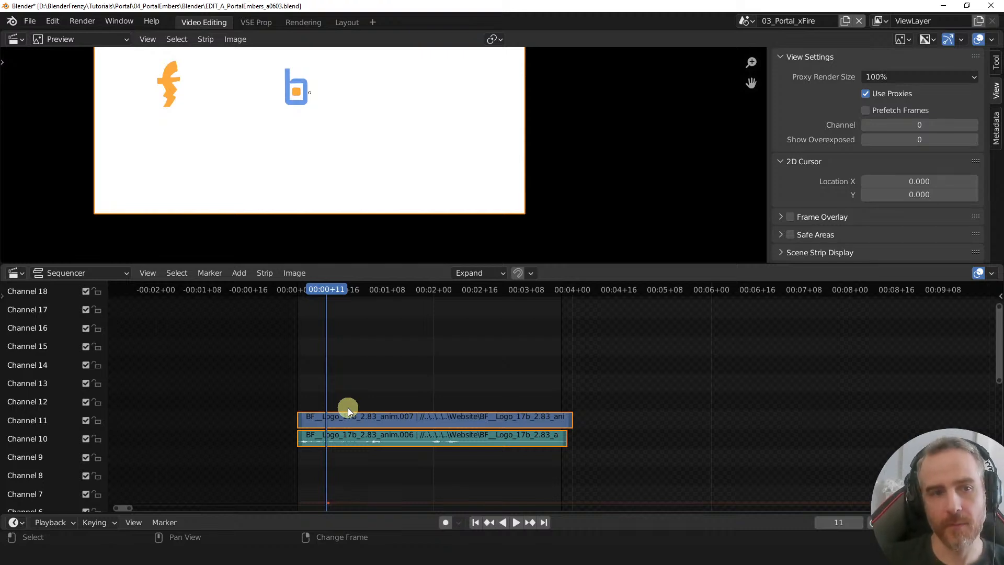
# - Play the logo animation from 00:00+11 to 00:03+03 with the logo centred in the preview
pyautogui.moveTo(392, 112); pyautogui.dragTo(464, 168, button='middle')
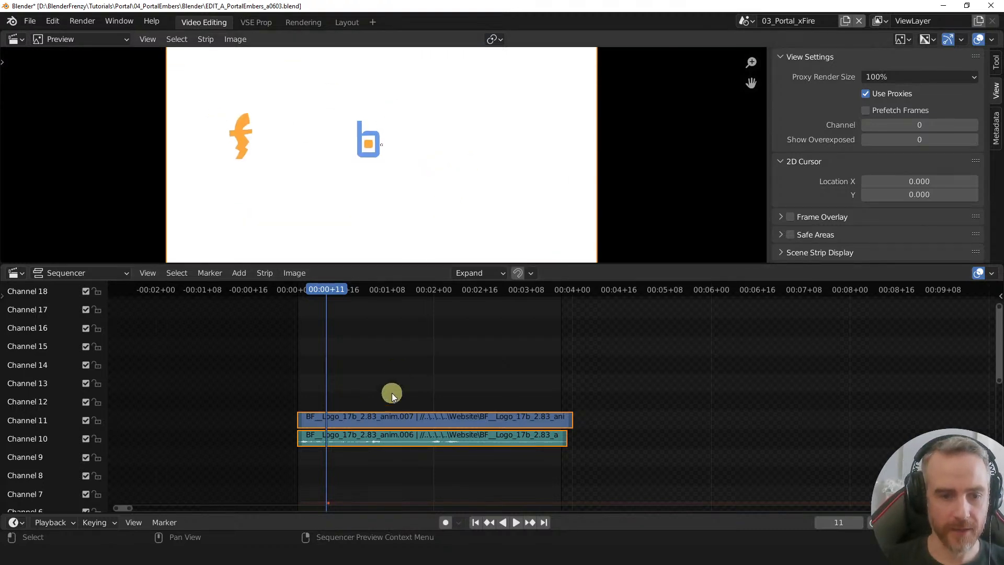
pyautogui.press('space')
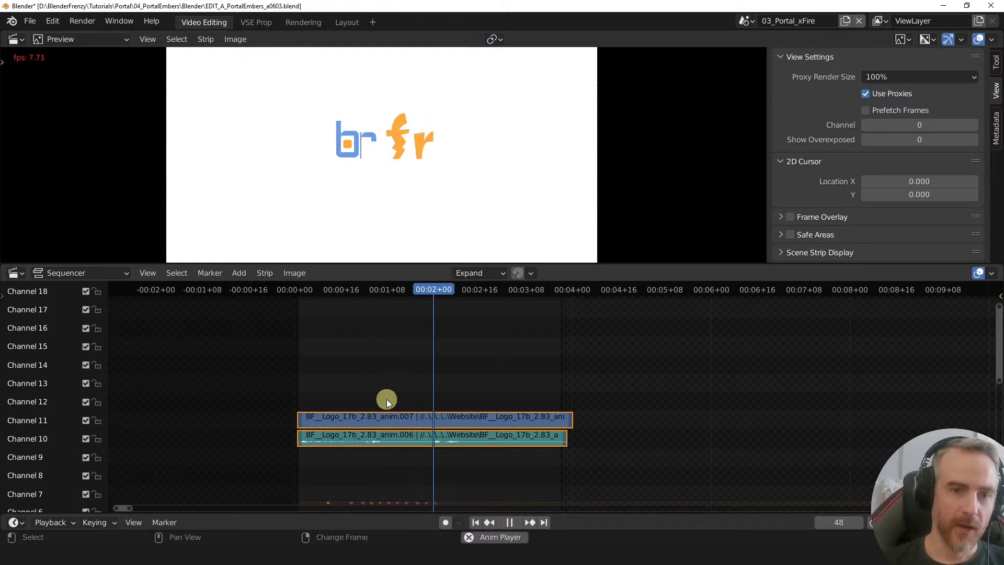
pyautogui.press('space')
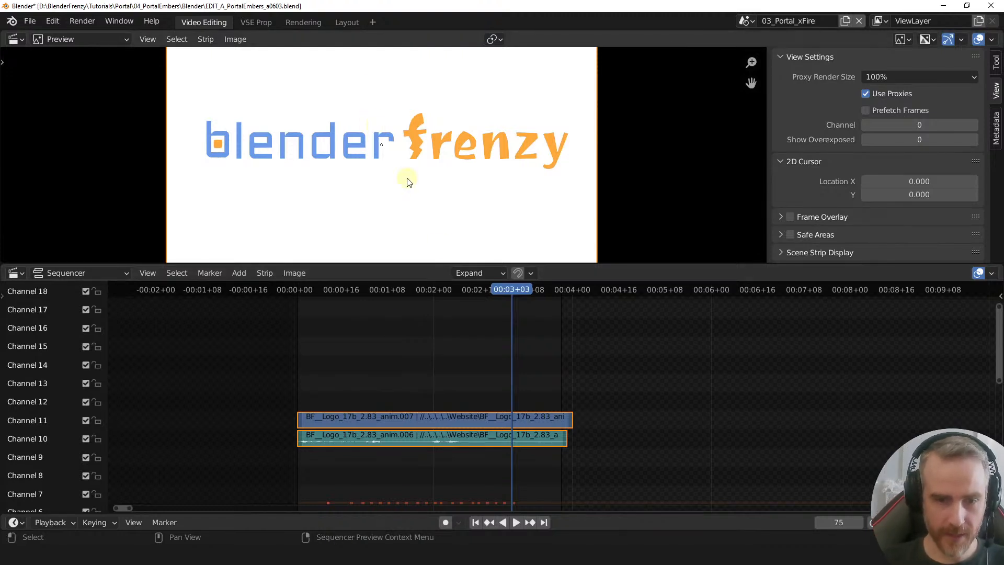
# - Scrub back and forth through the logo animation and stop at 00:02+22
pyautogui.moveTo(506, 292); pyautogui.dragTo(474, 289)
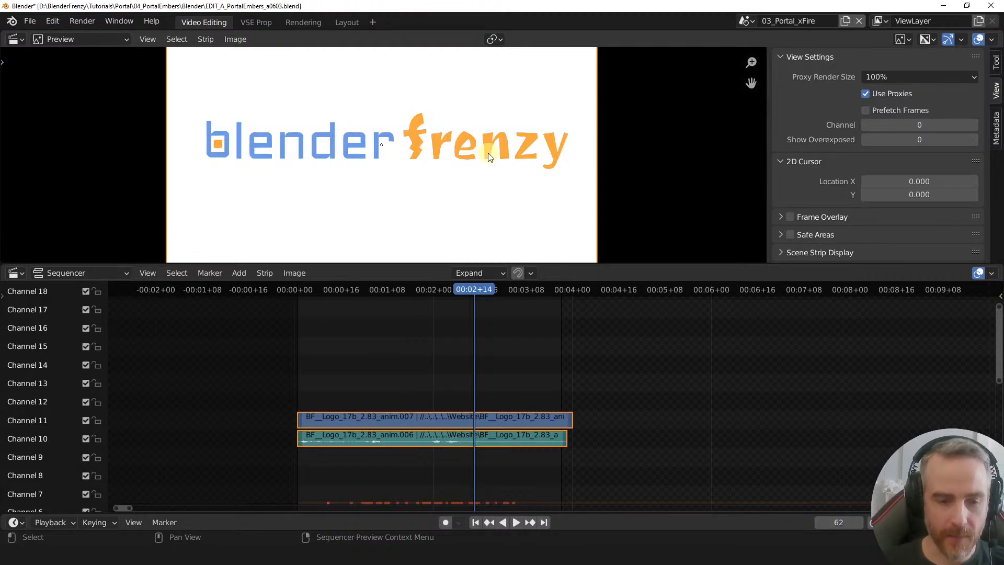
pyautogui.moveTo(359, 285)
pyautogui.mouseDown()
pyautogui.moveTo(314, 281)
pyautogui.moveTo(349, 277)
pyautogui.mouseUp()
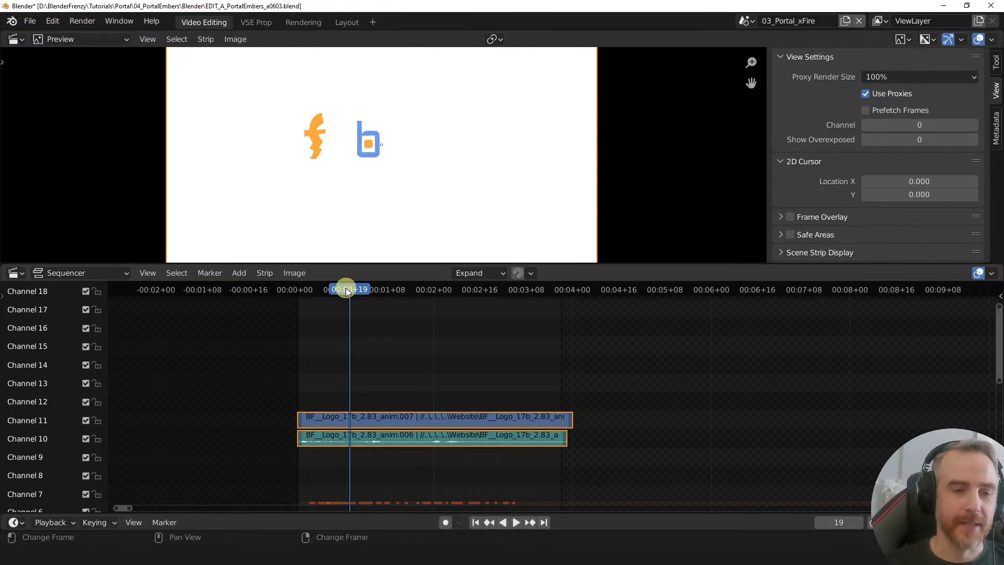
pyautogui.moveTo(346, 289); pyautogui.dragTo(398, 293)
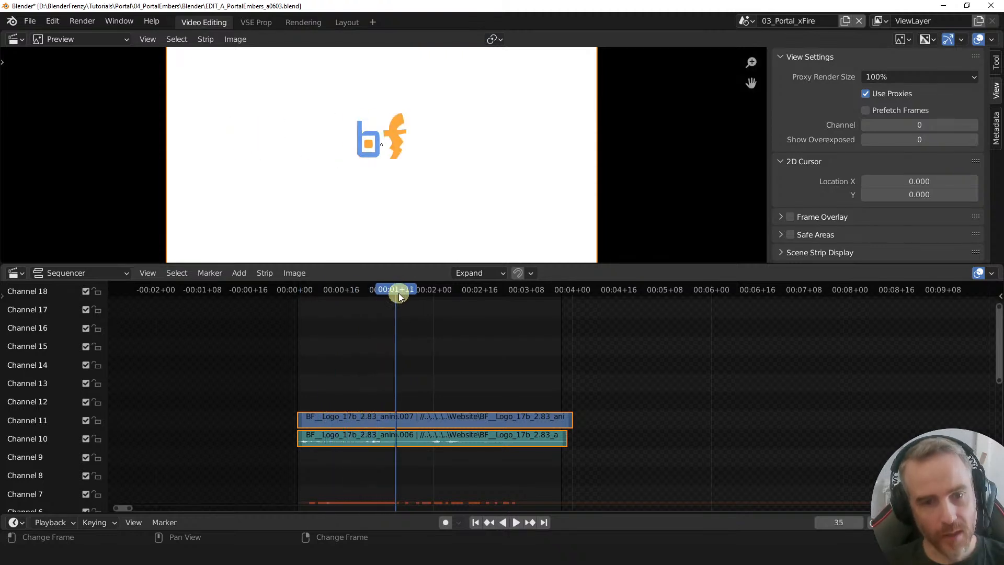
pyautogui.press('space')
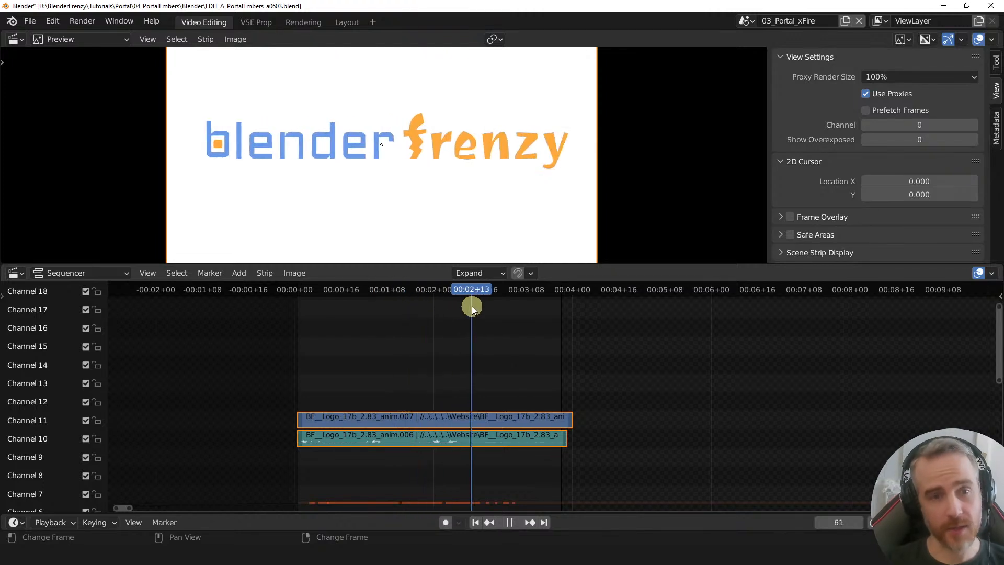
pyautogui.moveTo(472, 306); pyautogui.dragTo(497, 297)
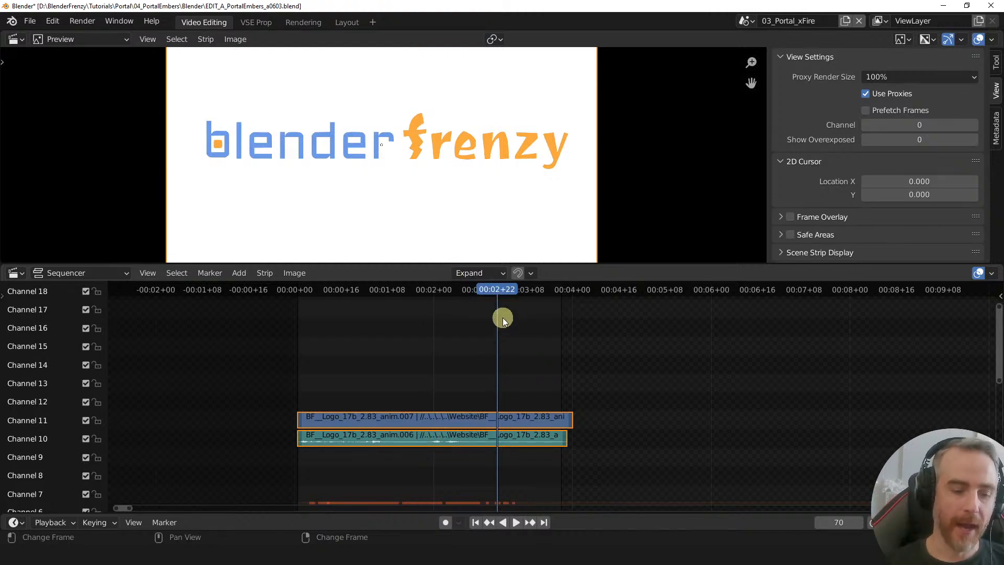
# - Leave MetaStrip.004 and play on to the Part 3 title, placing the playhead at 00:03+23
pyautogui.press('Tab')
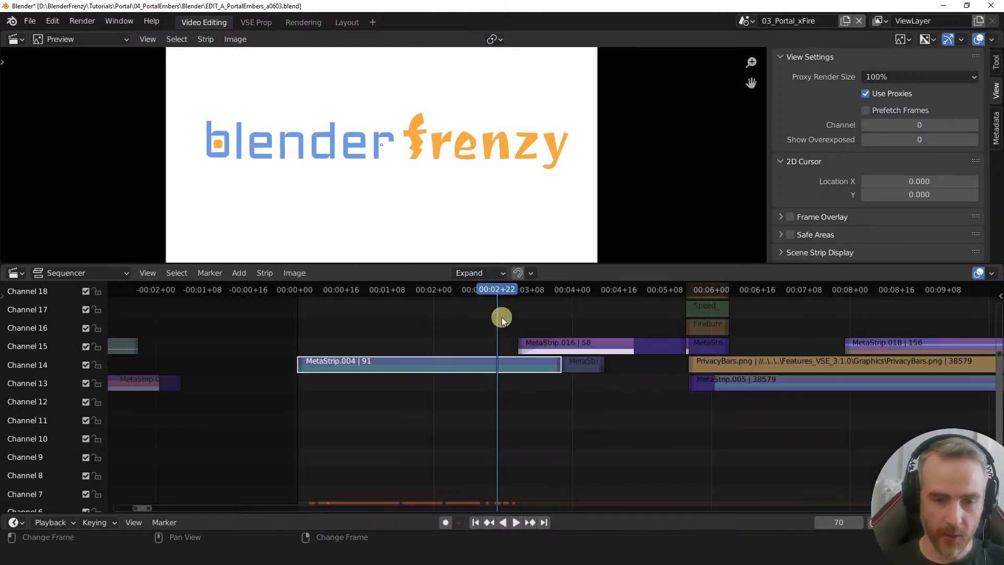
pyautogui.moveTo(491, 335); pyautogui.dragTo(348, 393, button='middle')
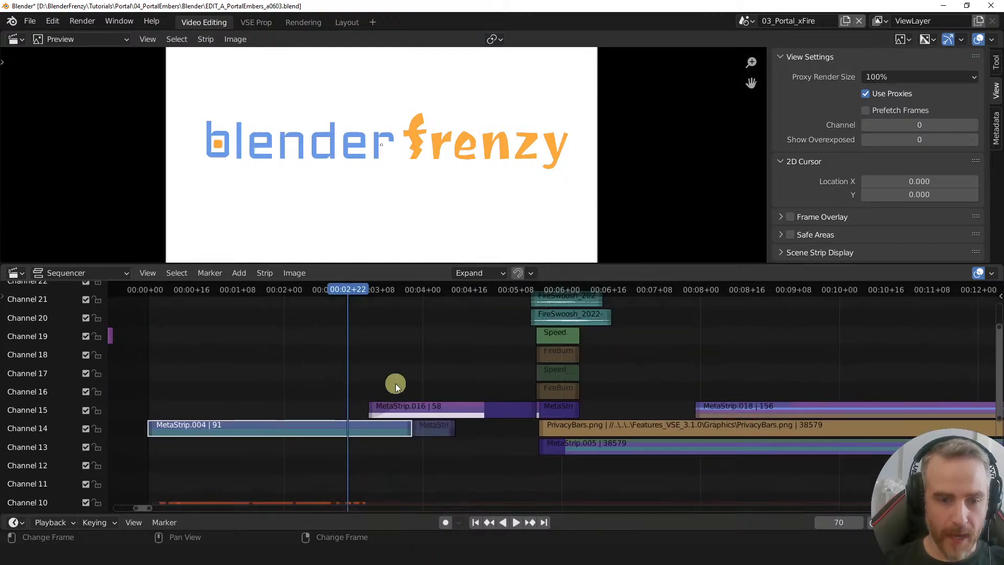
pyautogui.keyDown('ctrl'); pyautogui.moveTo(549, 373); pyautogui.dragTo(421, 385, button='middle'); pyautogui.keyUp('ctrl')
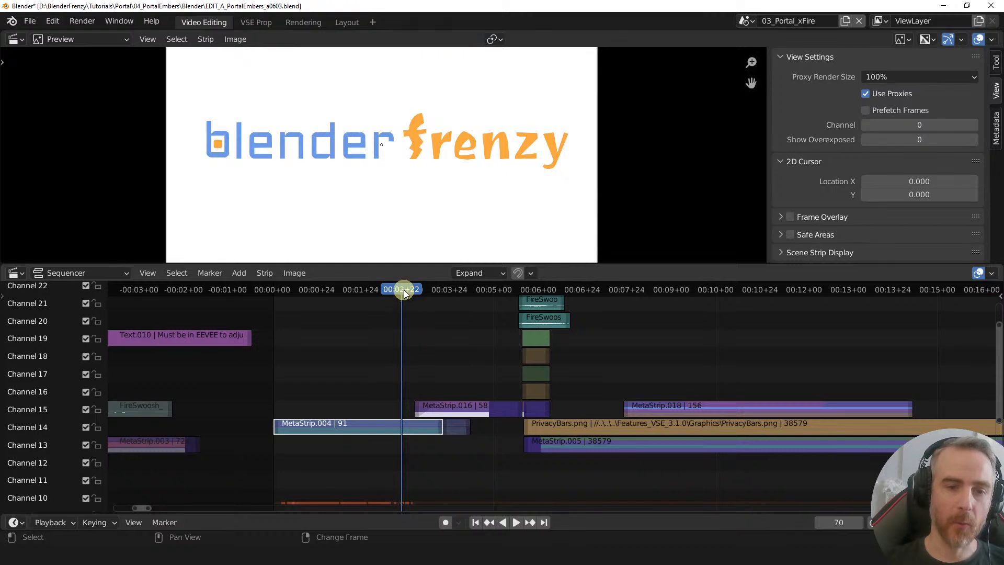
pyautogui.press('space')
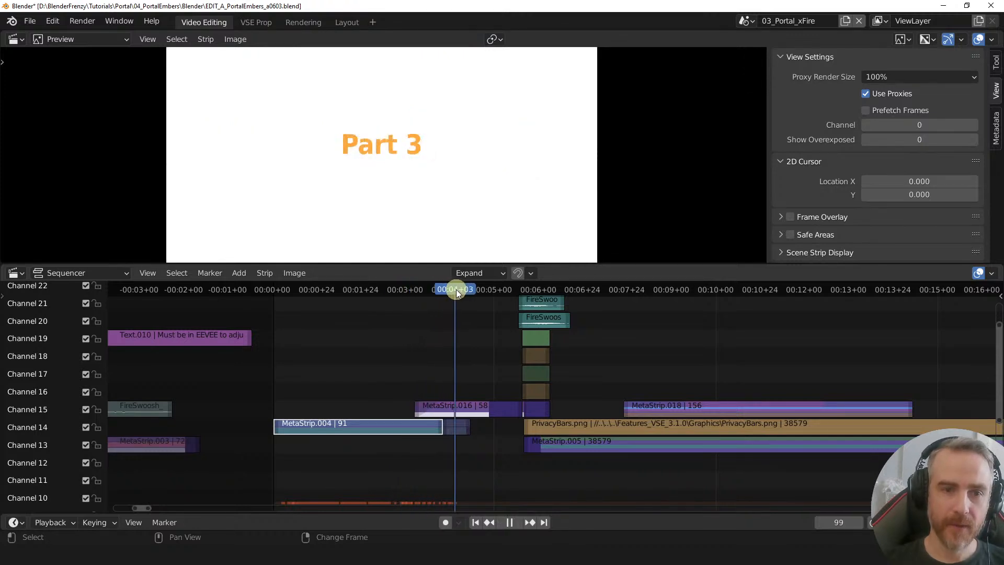
pyautogui.moveTo(456, 290)
pyautogui.mouseDown()
pyautogui.moveTo(414, 294)
pyautogui.moveTo(448, 290)
pyautogui.mouseUp()
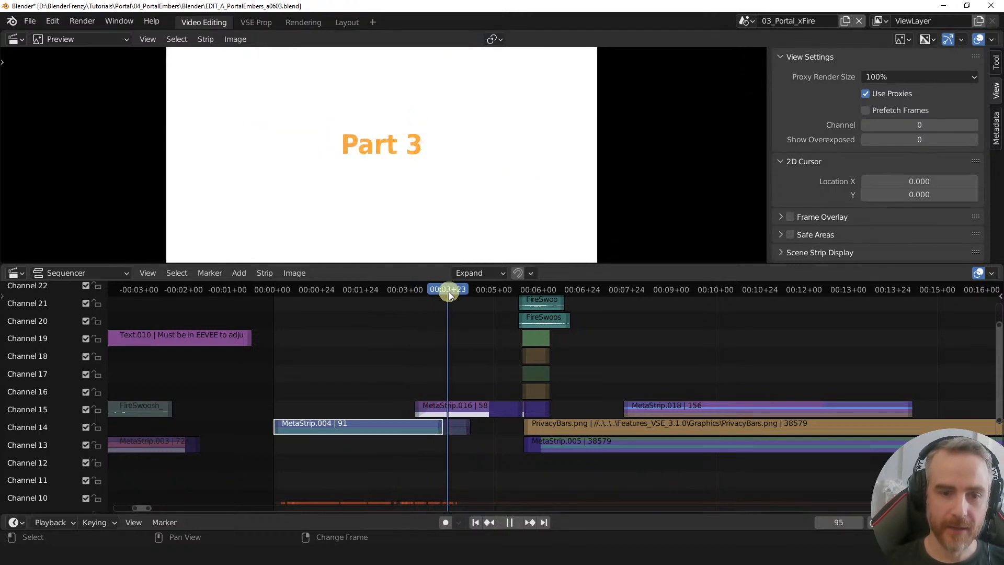
# - Open MetaStrip.016 and bring the Text and Color strips inside it into view
pyautogui.moveTo(447, 381); pyautogui.dragTo(410, 360, button='middle')
pyautogui.keyDown('ctrl'); pyautogui.moveTo(435, 324); pyautogui.dragTo(416, 325, button='middle'); pyautogui.keyUp('ctrl')
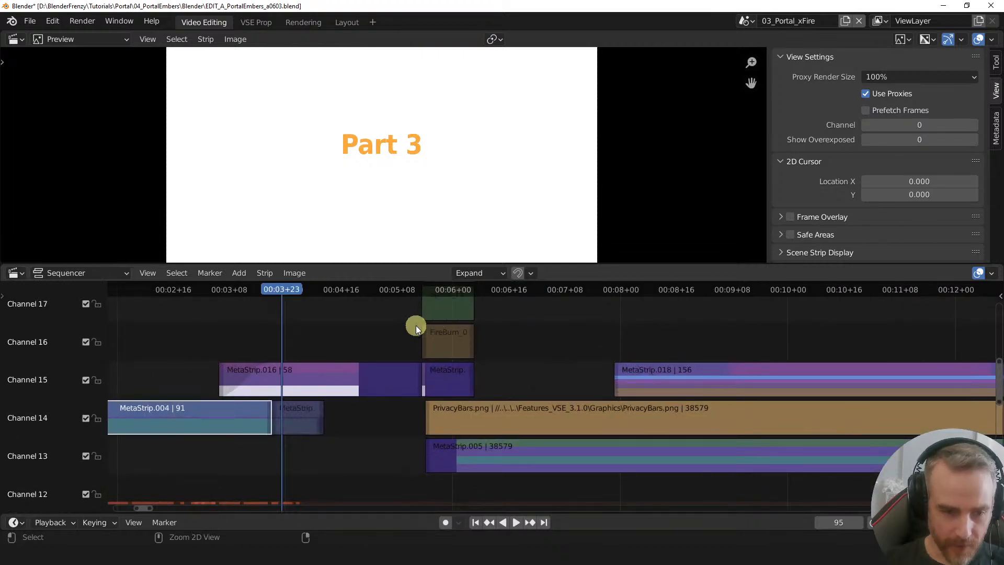
pyautogui.moveTo(500, 341); pyautogui.dragTo(511, 344, button='middle')
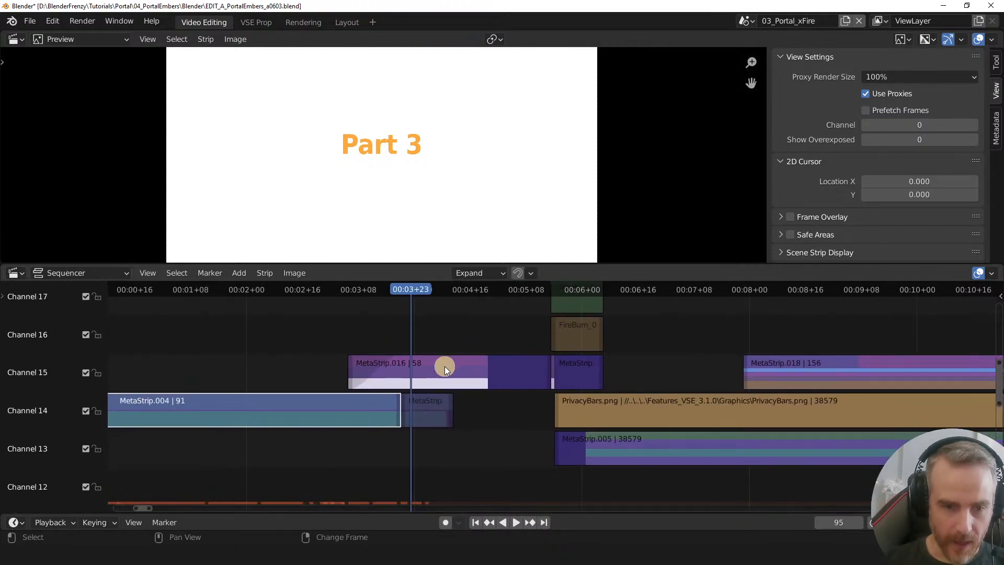
pyautogui.keyDown('ctrl'); pyautogui.moveTo(419, 374); pyautogui.dragTo(459, 352, button='middle'); pyautogui.keyUp('ctrl')
pyautogui.moveTo(309, 346); pyautogui.dragTo(511, 352, button='middle')
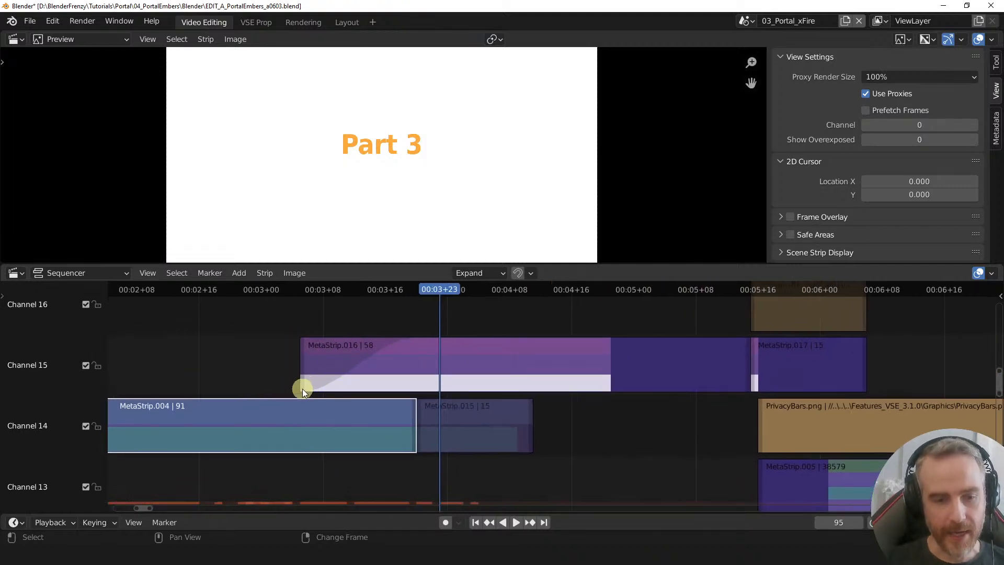
pyautogui.click(481, 369)
pyautogui.press('Tab')
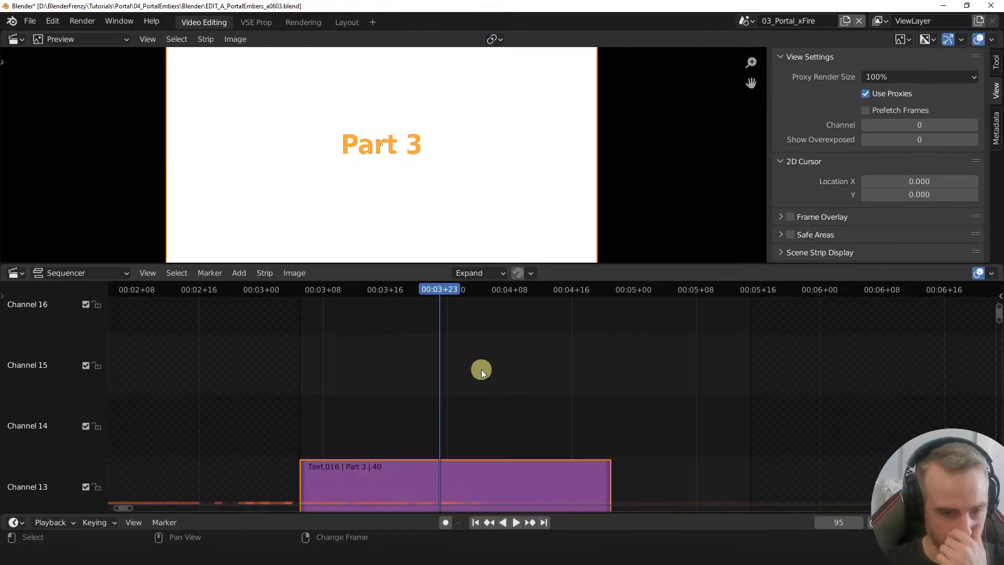
pyautogui.moveTo(482, 378); pyautogui.dragTo(488, 484, button='middle')
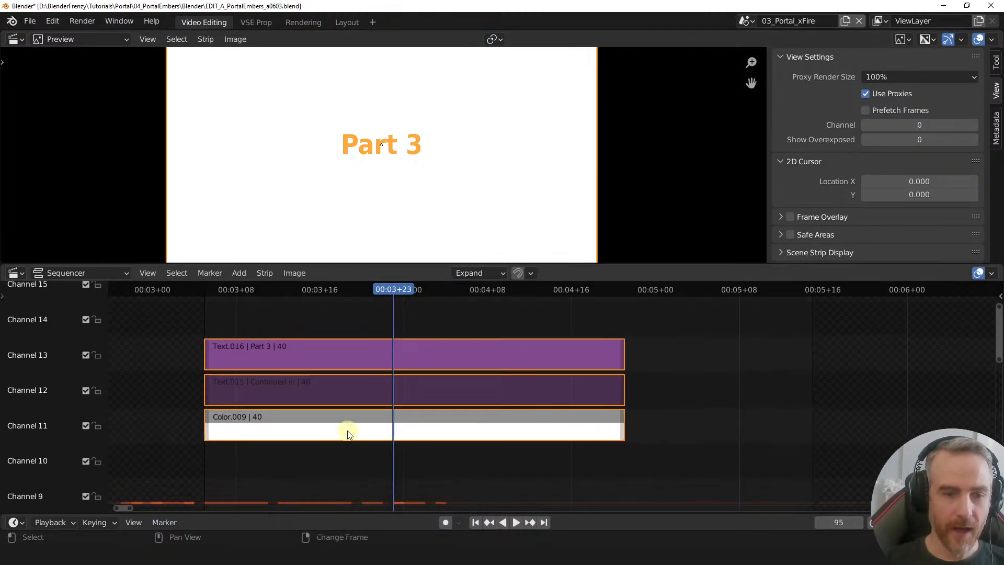
# - Move the playhead to 00:03+20 and examine the whole Part 3 title frame
pyautogui.moveTo(349, 432)
pyautogui.keyDown('shift'); pyautogui.mouseDown(button='right')
pyautogui.moveTo(366, 357)
pyautogui.moveTo(357, 422)
pyautogui.mouseUp(button='right'); pyautogui.keyUp('shift')
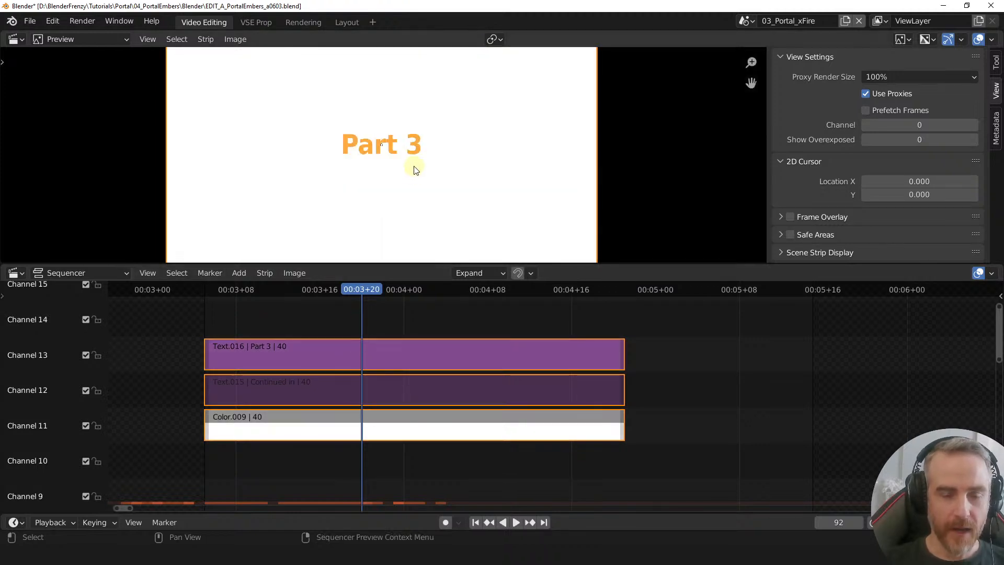
pyautogui.scroll(-3, 412, 170)
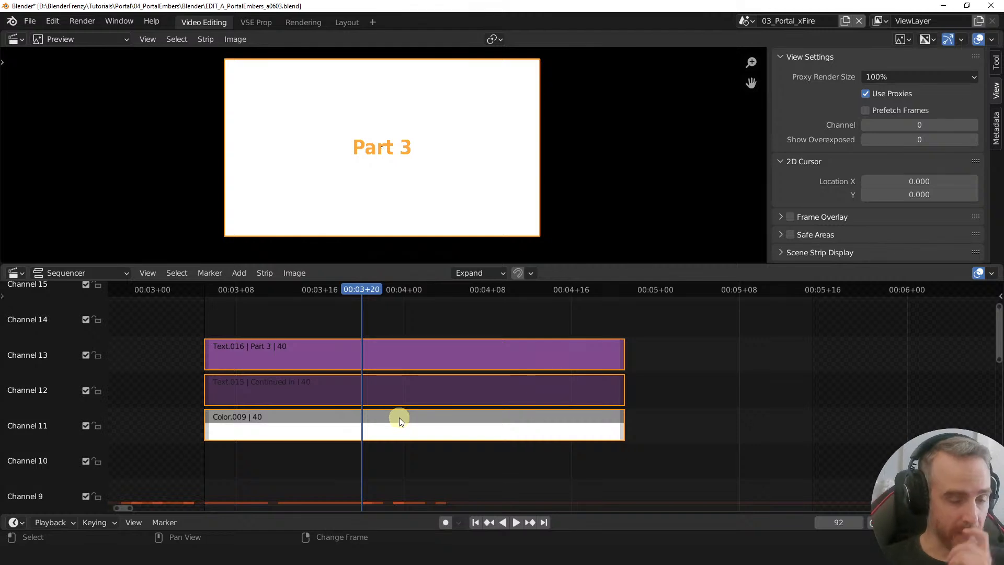
pyautogui.rightClick(367, 432)
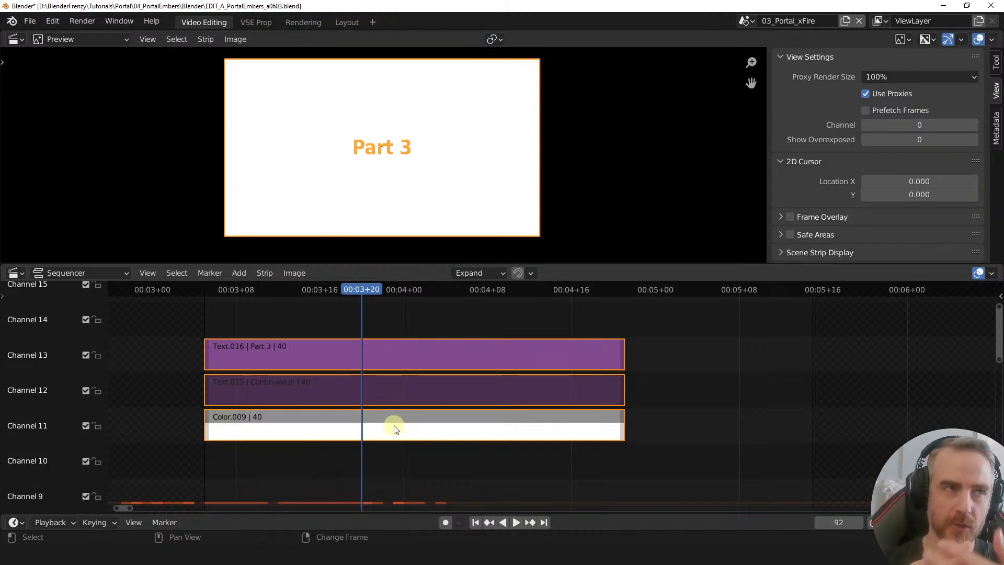
# - Switch the keymap preset in the preferences to Blender and close the preferences
pyautogui.click(61, 24)
pyautogui.click(87, 228)
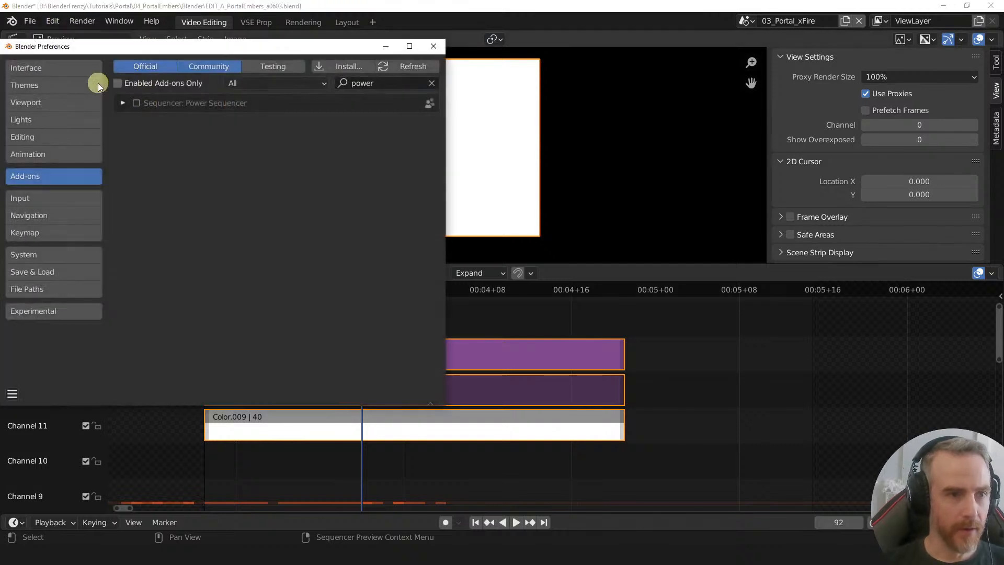
pyautogui.click(24, 229)
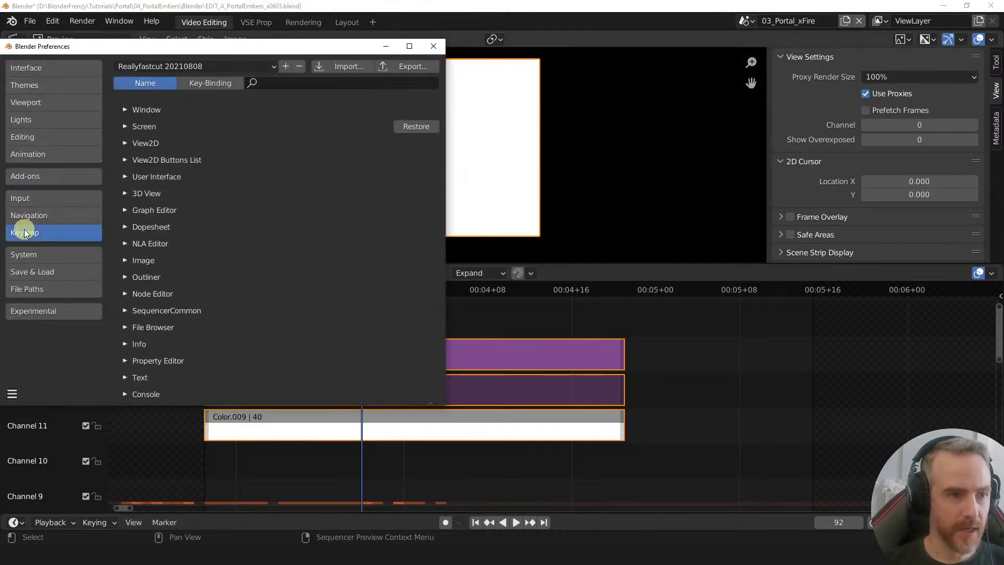
pyautogui.click(152, 64)
pyautogui.click(162, 98)
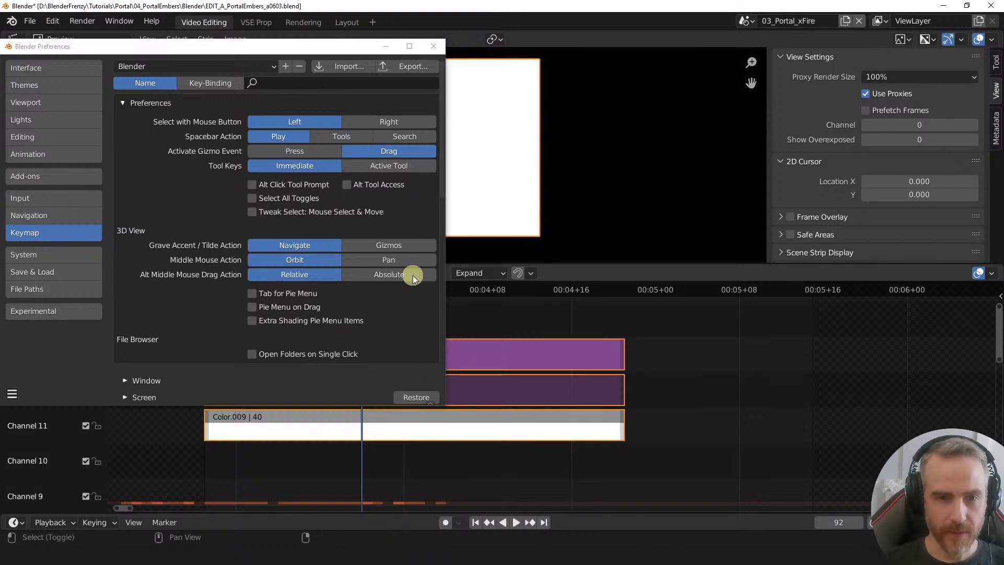
pyautogui.click(432, 46)
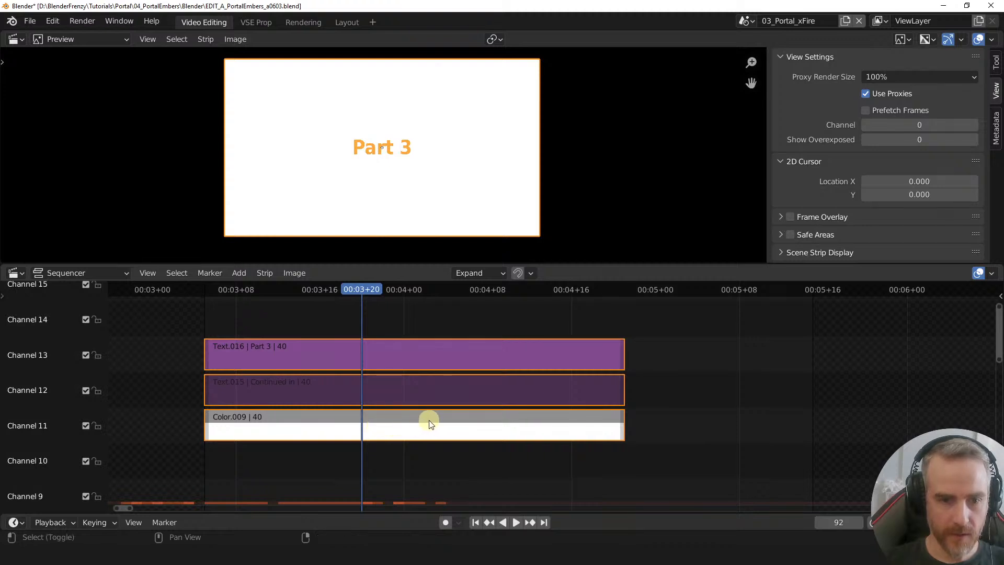
# - Play part of the Part 3 title, select the Part 3 text strip, and bring the playhead back to 00:03+22
pyautogui.press('space')
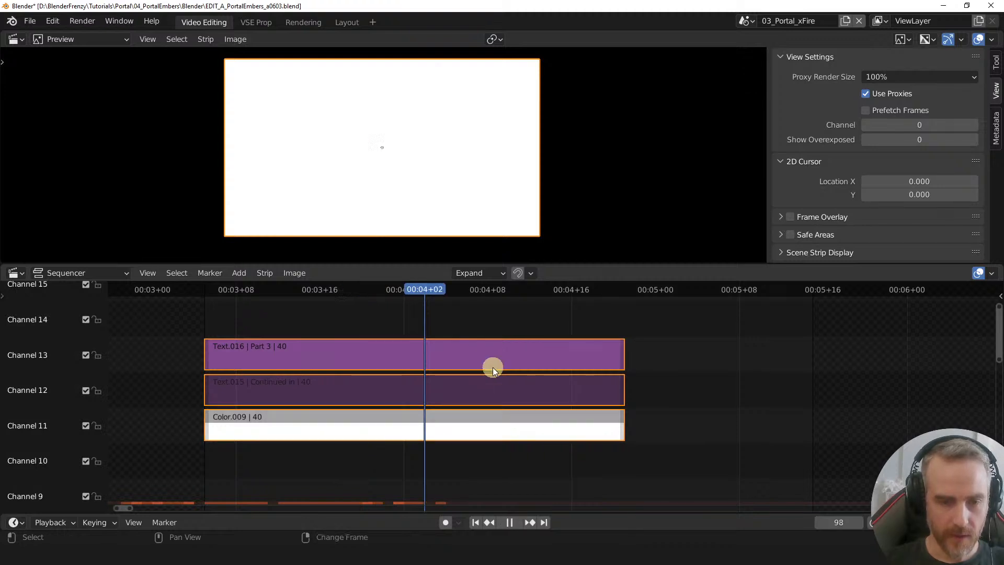
pyautogui.press('space')
pyautogui.click(488, 350)
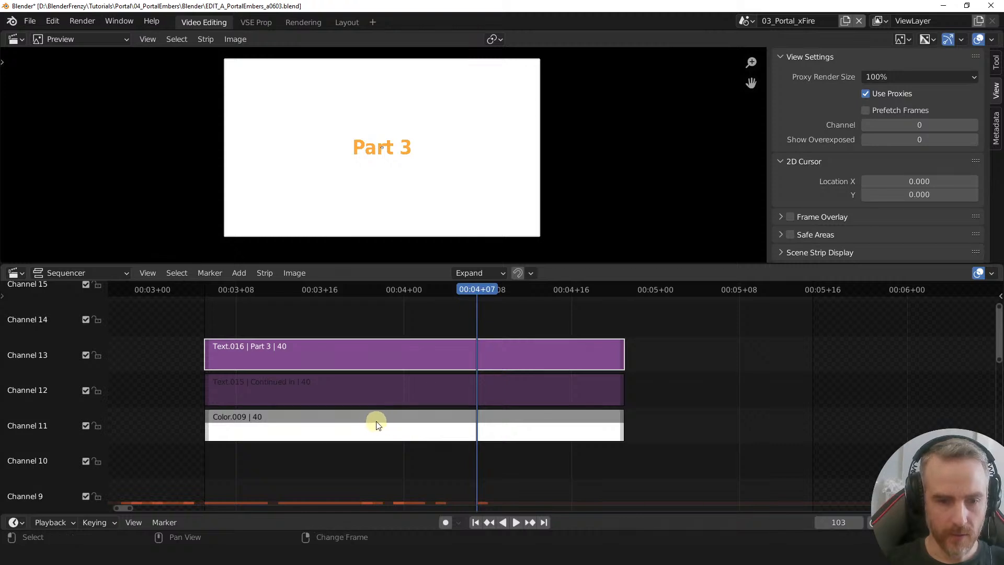
pyautogui.moveTo(406, 422)
pyautogui.keyDown('shift'); pyautogui.mouseDown(button='right')
pyautogui.moveTo(439, 422)
pyautogui.moveTo(352, 430)
pyautogui.moveTo(445, 433)
pyautogui.moveTo(347, 435)
pyautogui.moveTo(444, 430)
pyautogui.moveTo(375, 432)
pyautogui.moveTo(335, 345)
pyautogui.moveTo(360, 353)
pyautogui.moveTo(386, 440)
pyautogui.moveTo(390, 431)
pyautogui.mouseUp(button='right'); pyautogui.keyUp('shift')
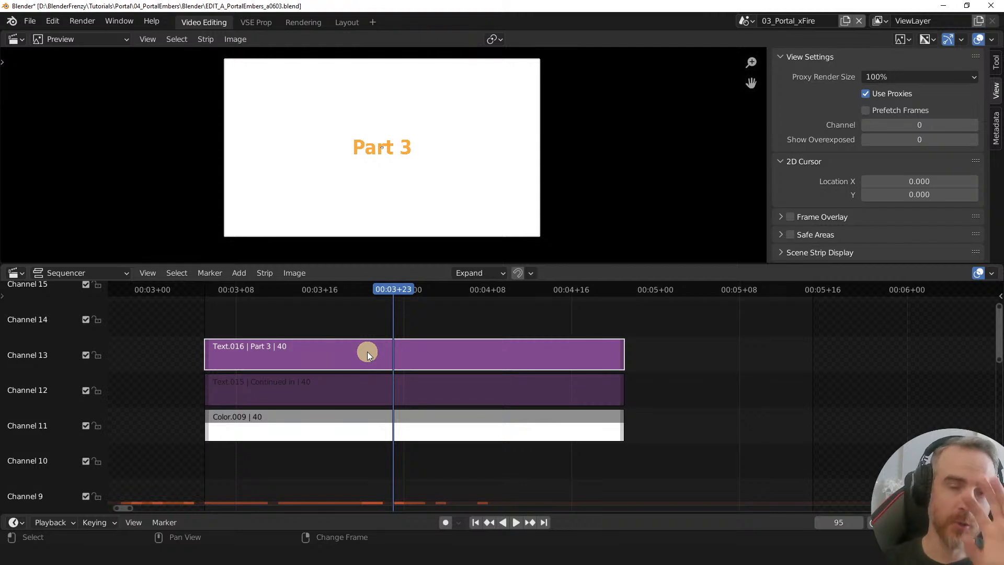
pyautogui.keyDown('shift'); pyautogui.moveTo(343, 350); pyautogui.dragTo(384, 431, button='right'); pyautogui.keyUp('shift')
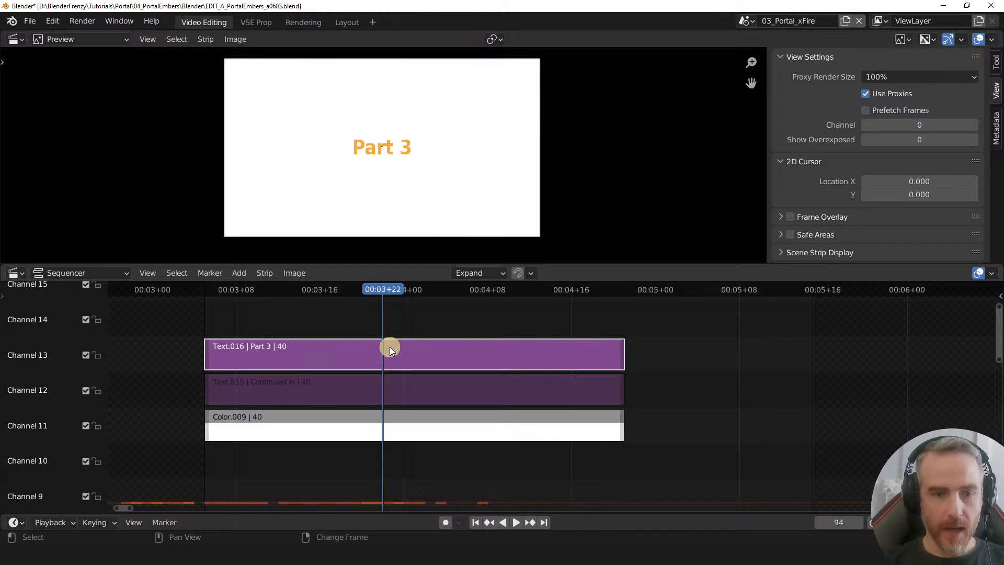
# - Change the text of the selected title strip to "Part 4" in its strip properties
pyautogui.press('n')
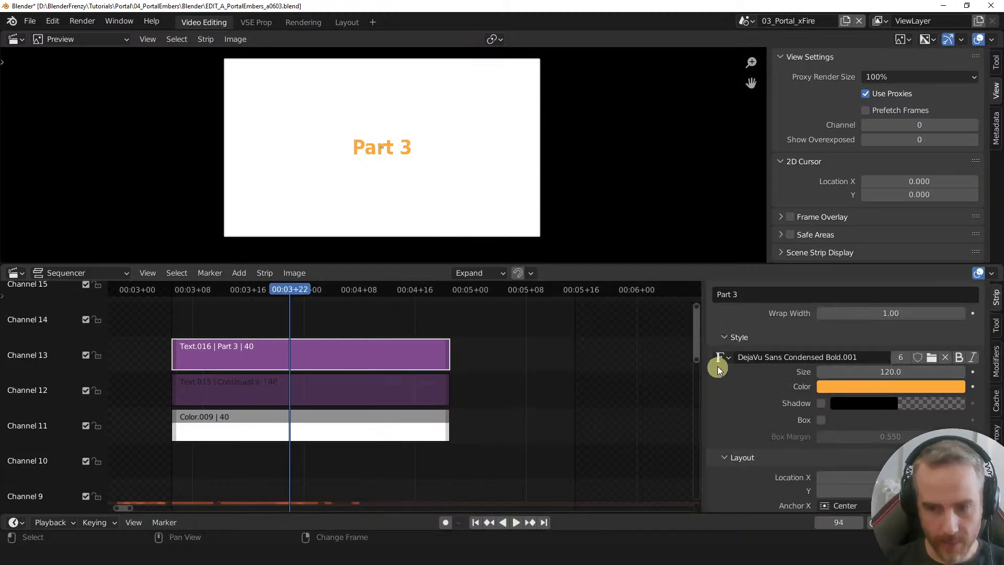
pyautogui.click(748, 293)
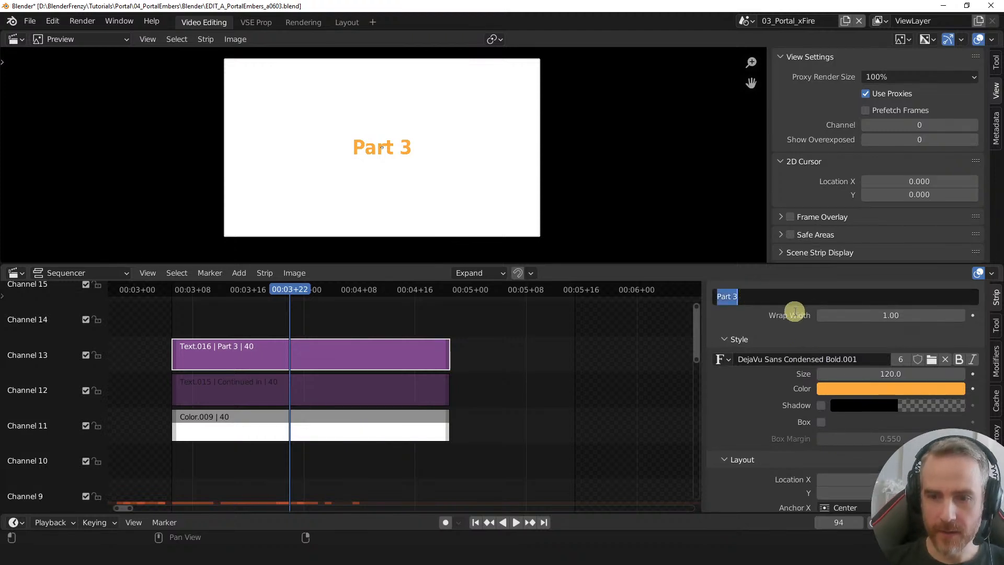
pyautogui.click(992, 296)
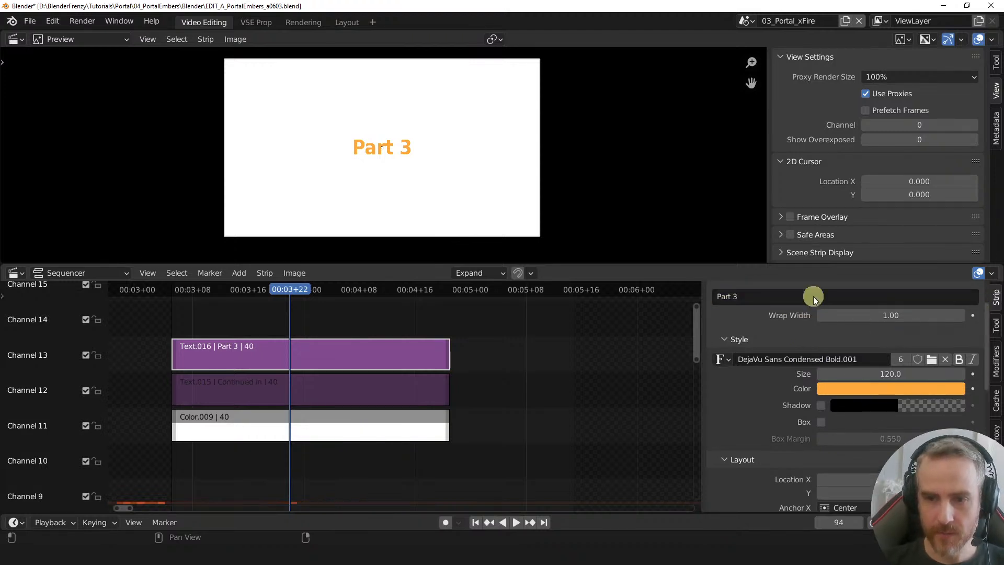
pyautogui.click(751, 295)
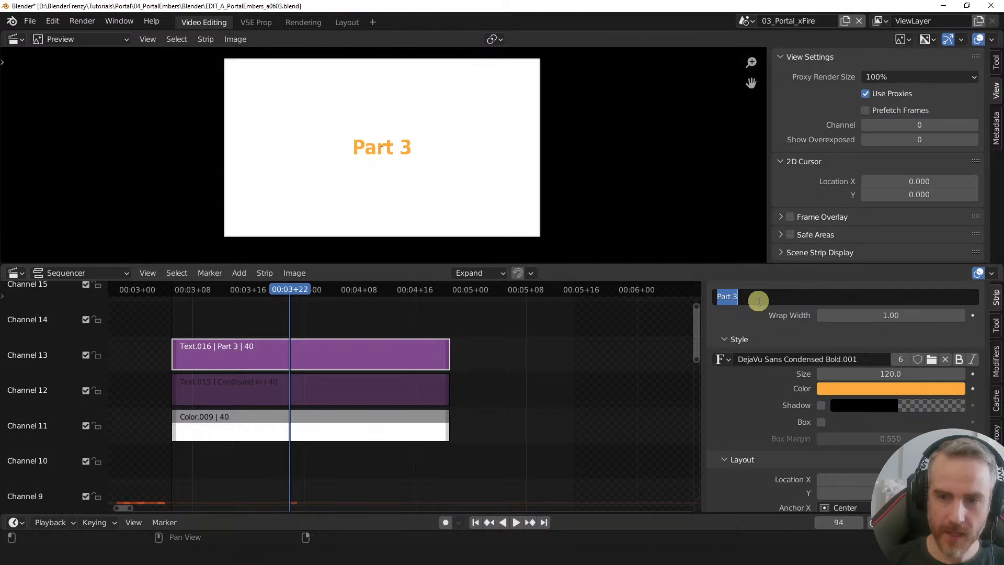
pyautogui.press('End')
pyautogui.press('BackSpace')
pyautogui.write('4')
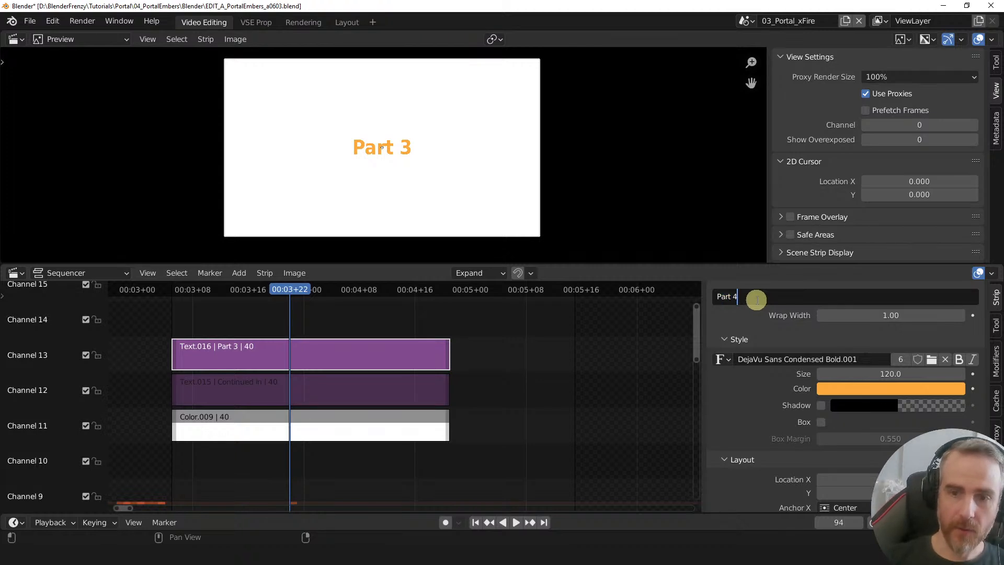
pyautogui.press('Return')
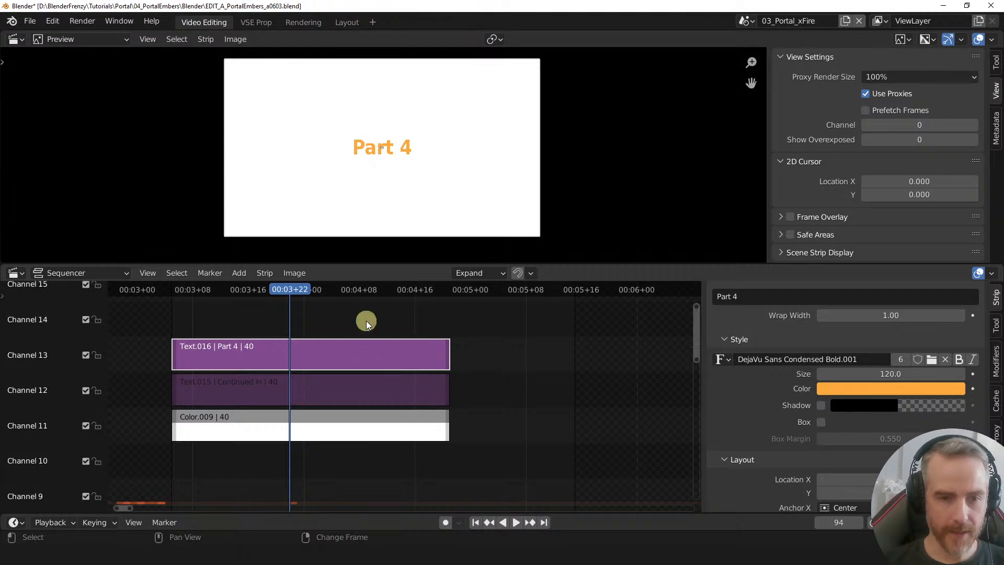
# - Leave the title meta strip and duplicate it together with the logo strip MetaStrip.004, placing the copies on channels 17 and 16
pyautogui.press('Tab')
pyautogui.moveTo(379, 343); pyautogui.dragTo(423, 444, button='middle')
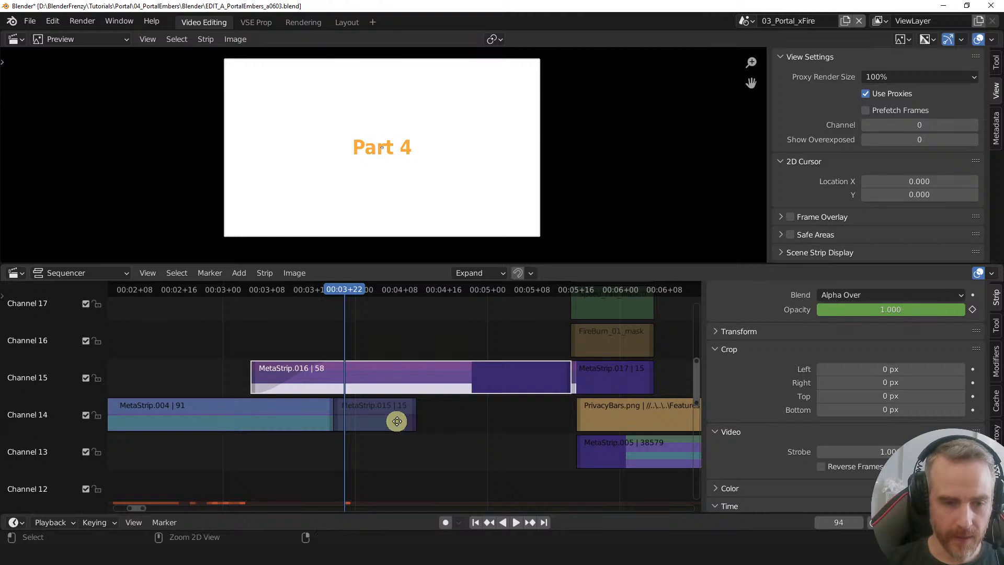
pyautogui.keyDown('ctrl'); pyautogui.moveTo(394, 419); pyautogui.dragTo(377, 426, button='middle'); pyautogui.keyUp('ctrl')
pyautogui.keyDown('shift'); pyautogui.click(333, 411); pyautogui.keyUp('shift')
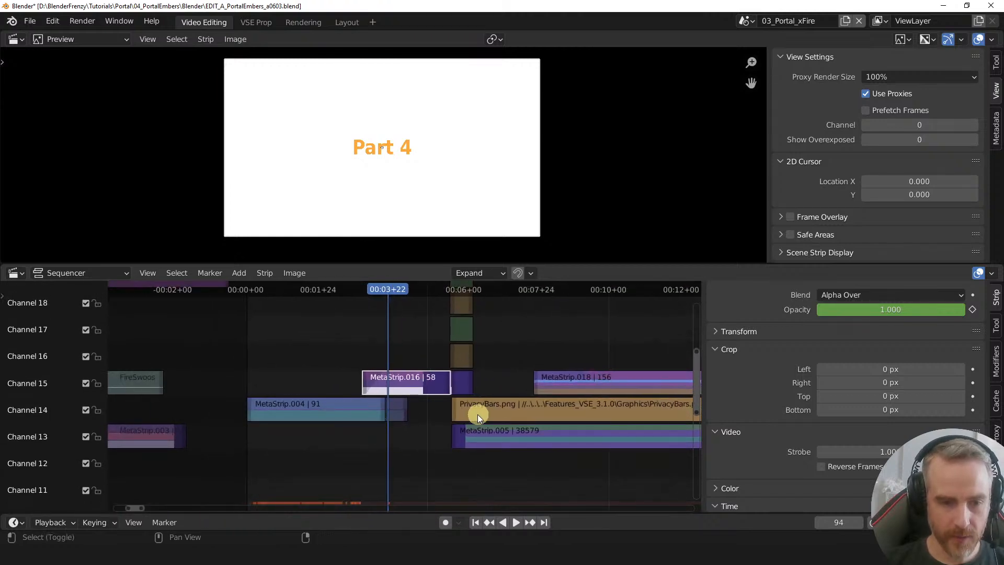
pyautogui.hotkey('shift', 'd')
pyautogui.click(346, 355)
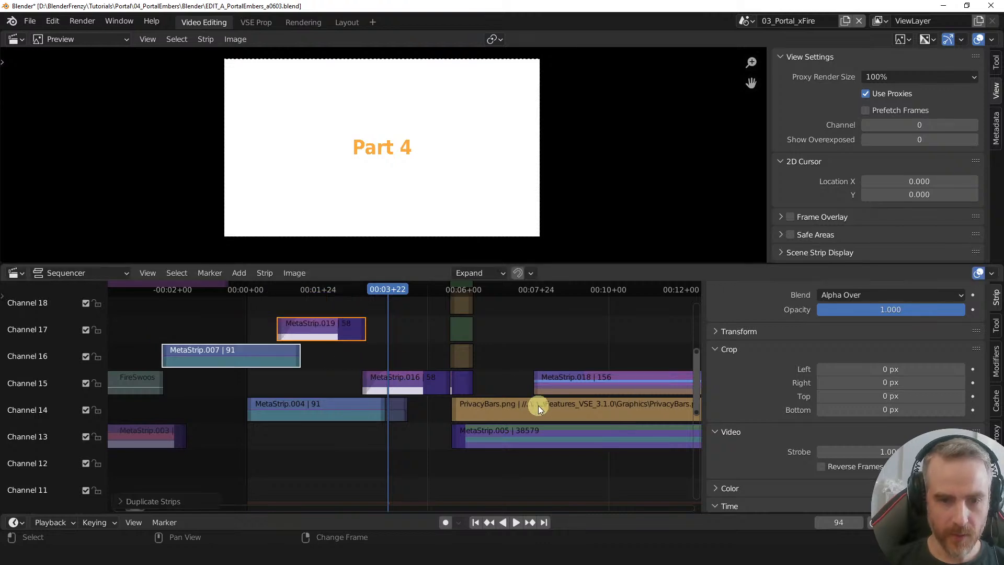
# - Slide both copies past the end of PrivacyBars.png onto channels 14 and 15, and place the playhead over the selected title copy at 38:11+18
pyautogui.keyDown('ctrl'); pyautogui.moveTo(538, 406); pyautogui.dragTo(361, 420, button='middle'); pyautogui.keyUp('ctrl')
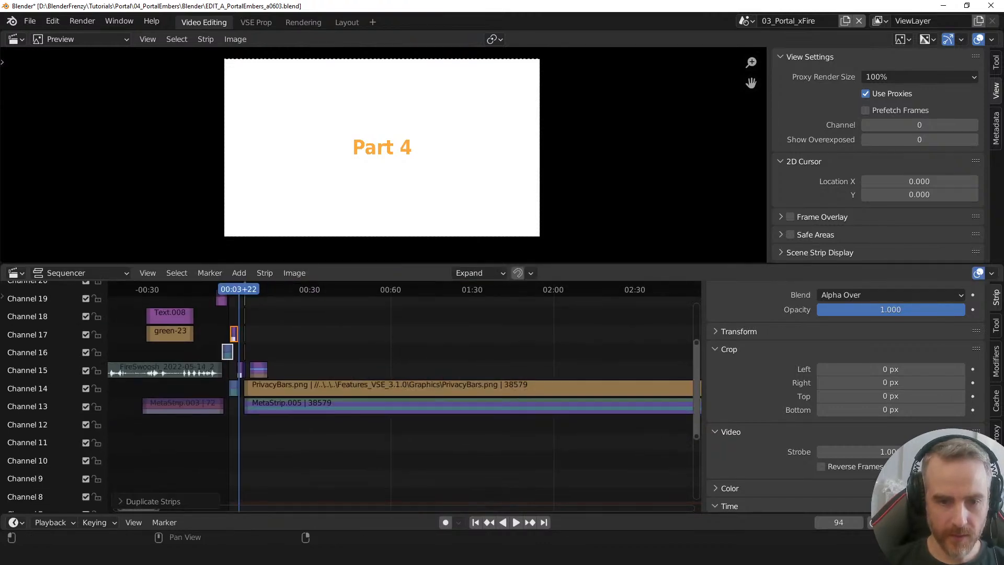
pyautogui.keyDown('ctrl'); pyautogui.moveTo(553, 400); pyautogui.dragTo(437, 406, button='middle'); pyautogui.keyUp('ctrl')
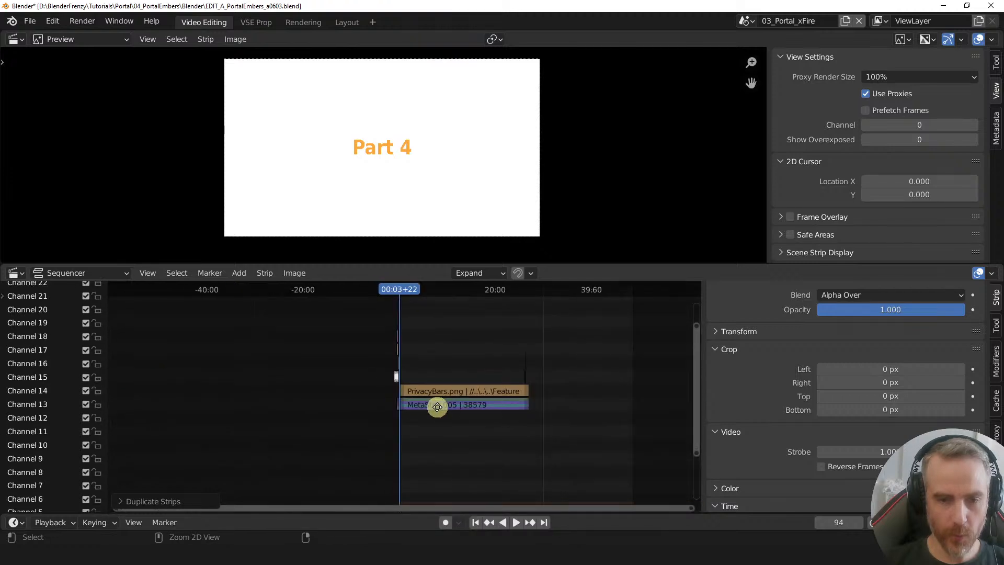
pyautogui.press('g')
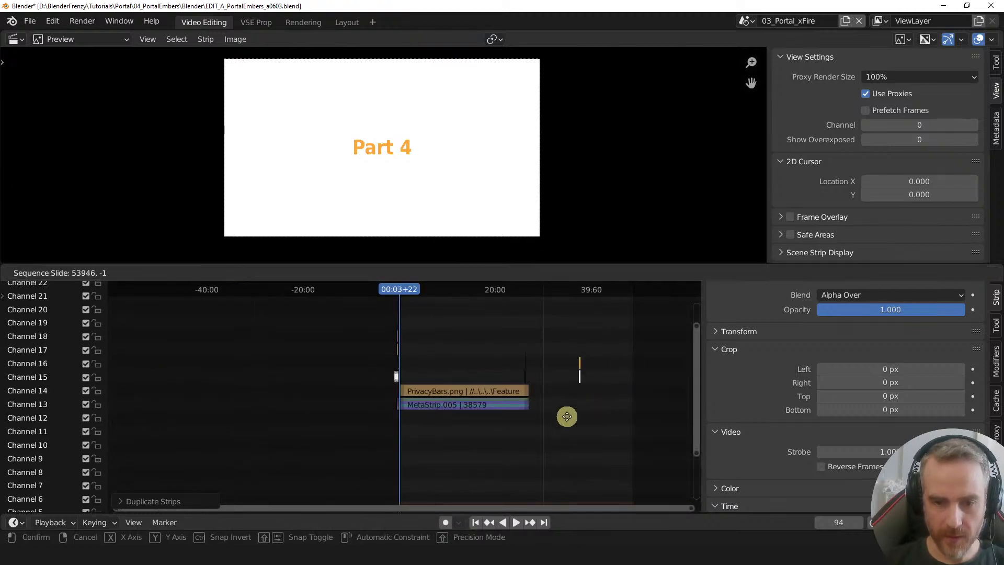
pyautogui.click(577, 386)
pyautogui.press('KP_Decimal')
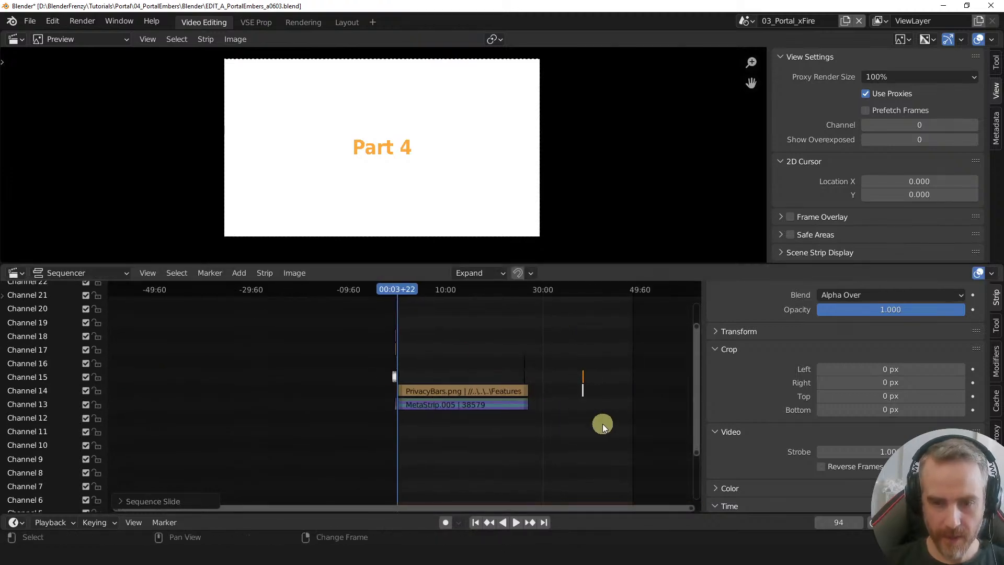
pyautogui.moveTo(436, 399); pyautogui.dragTo(622, 419, button='middle')
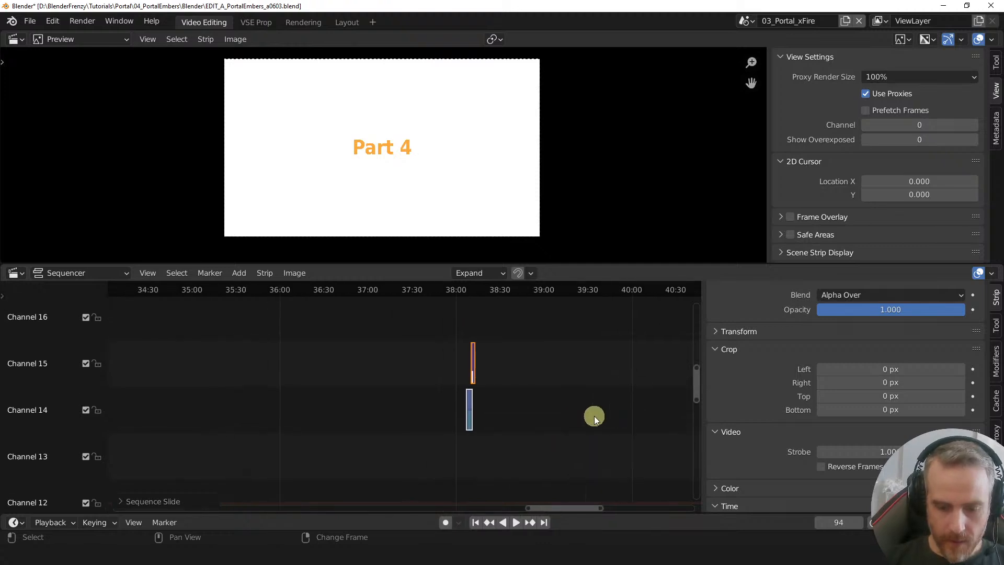
pyautogui.press('KP_Decimal')
pyautogui.moveTo(544, 423); pyautogui.dragTo(469, 486, button='middle')
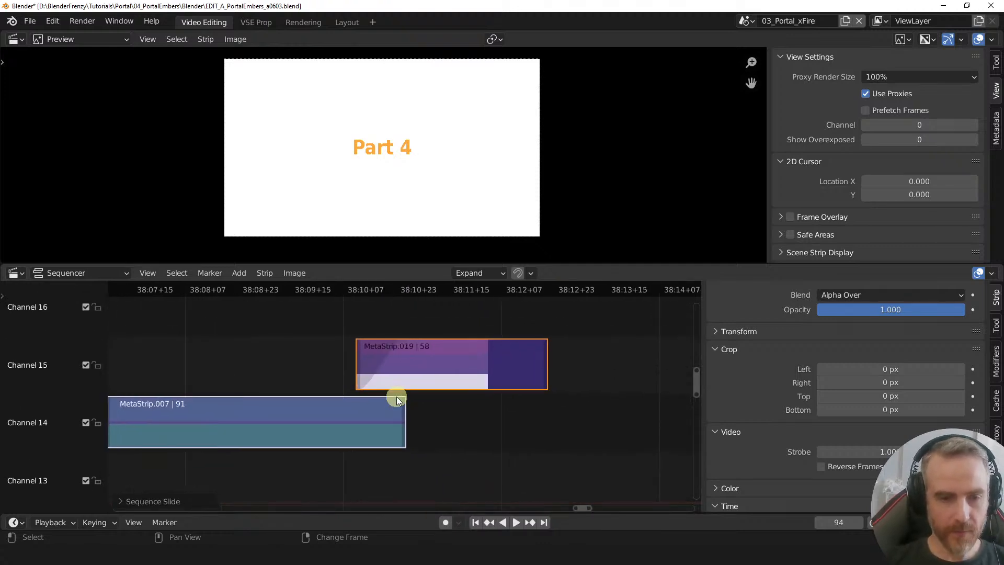
pyautogui.click(421, 364)
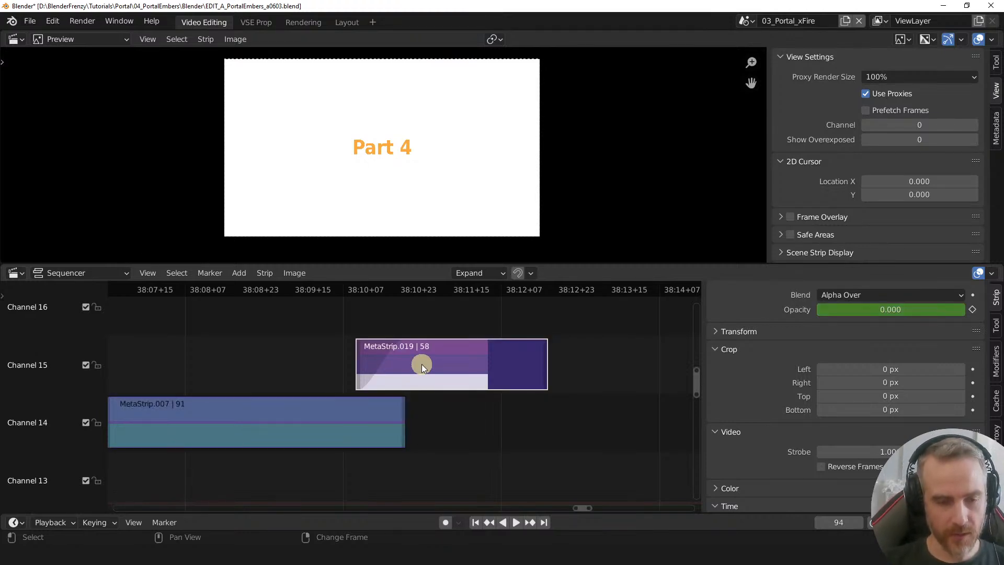
pyautogui.rightClick(481, 432)
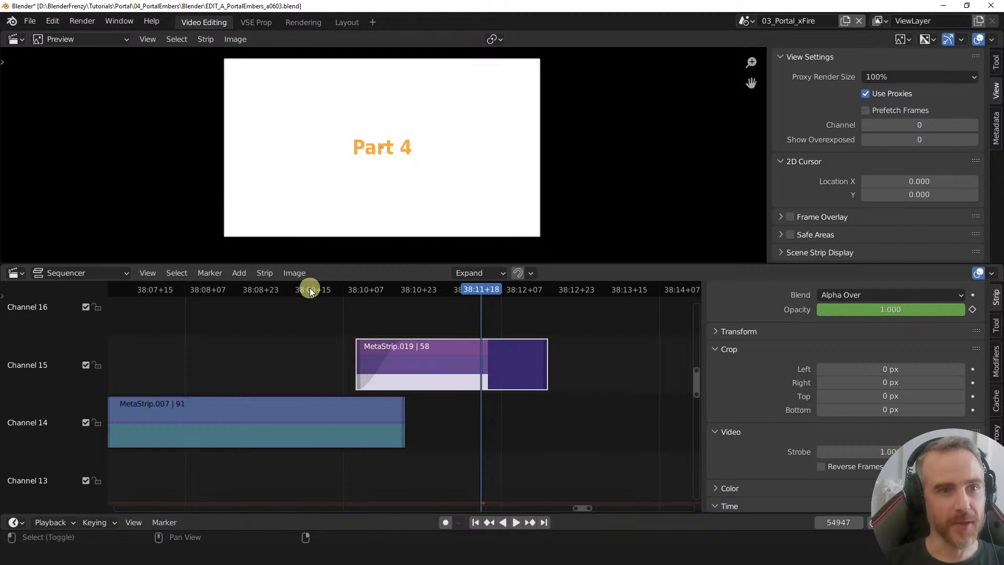
# - Switch the keymap preset in the preferences to reallyfastcut 20210412 and close the preferences
pyautogui.click(55, 25)
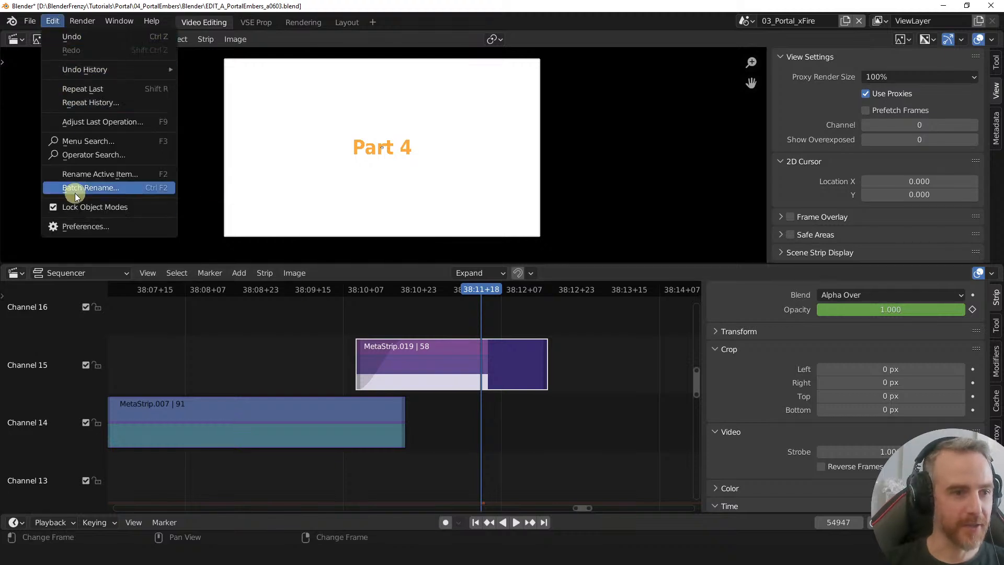
pyautogui.click(89, 225)
pyautogui.click(145, 58)
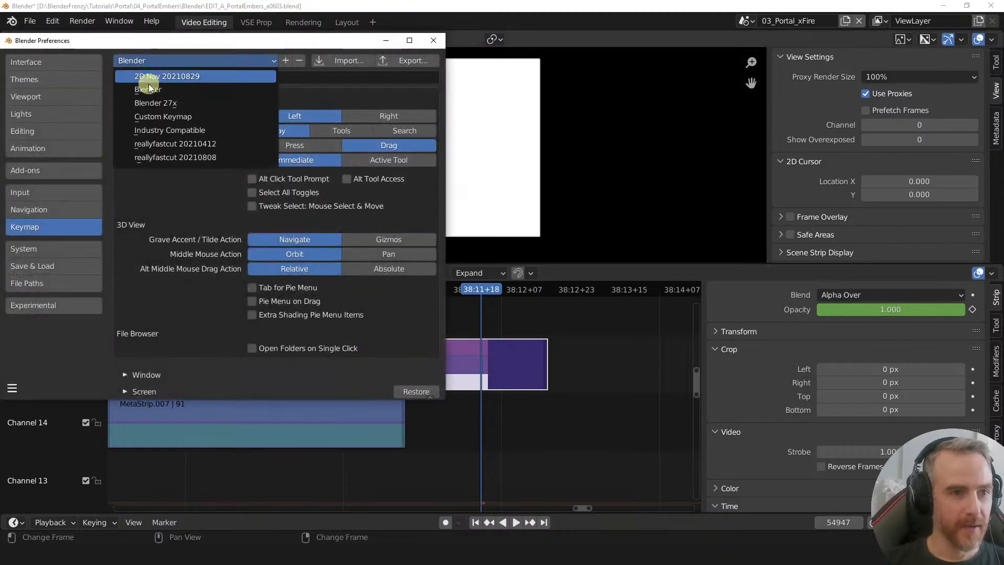
pyautogui.click(142, 140)
pyautogui.click(433, 41)
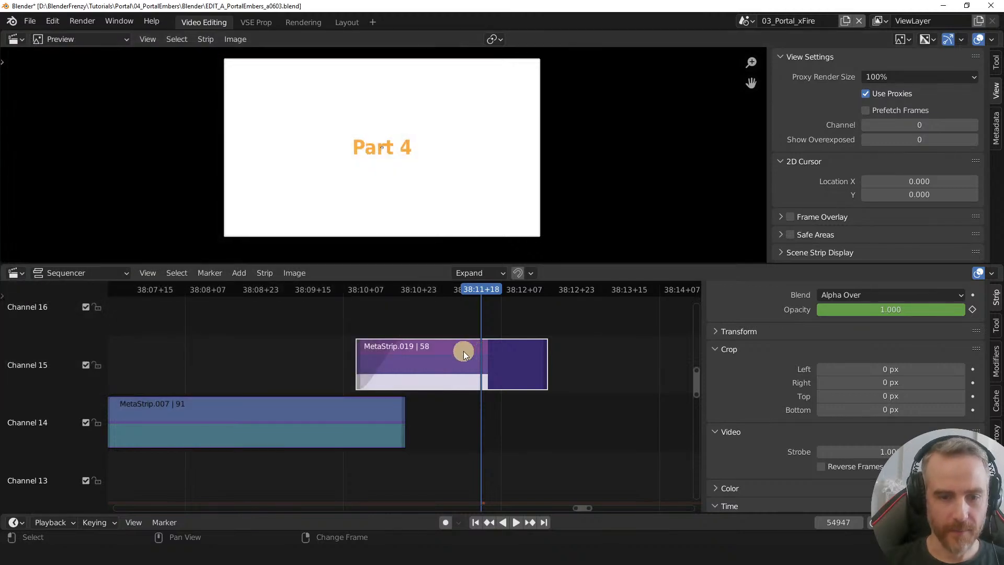
# - Clear the fade from the duplicated Part 4 title strip and move the playhead back to 38:09+22 over the logo
pyautogui.rightClick(463, 350)
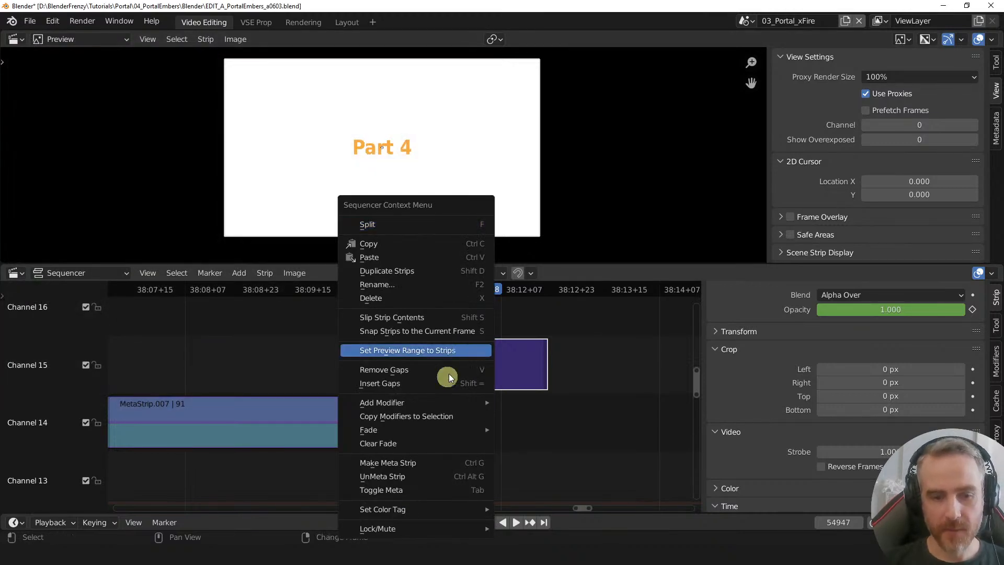
pyautogui.click(410, 443)
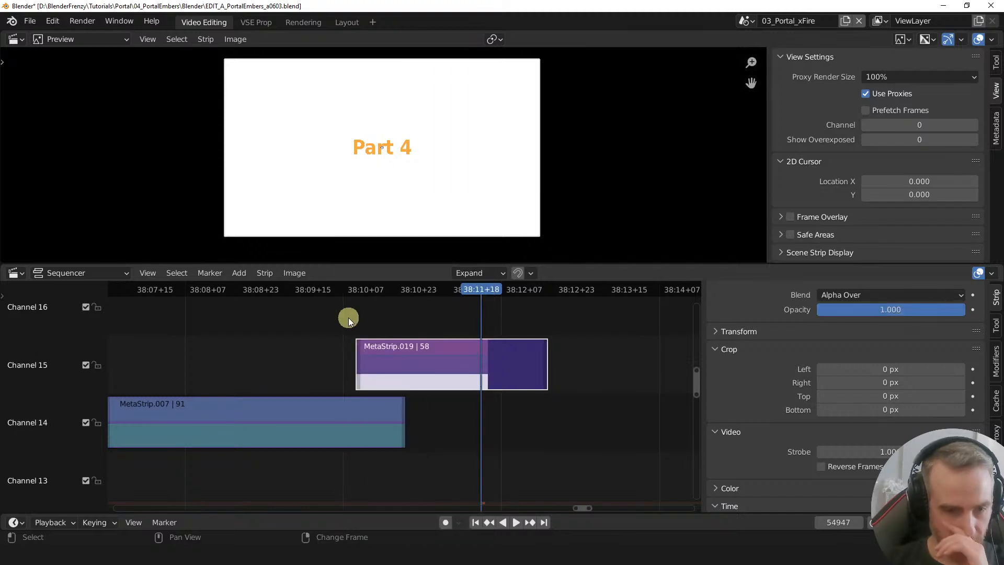
pyautogui.moveTo(334, 290)
pyautogui.mouseDown()
pyautogui.moveTo(379, 288)
pyautogui.moveTo(337, 294)
pyautogui.mouseUp()
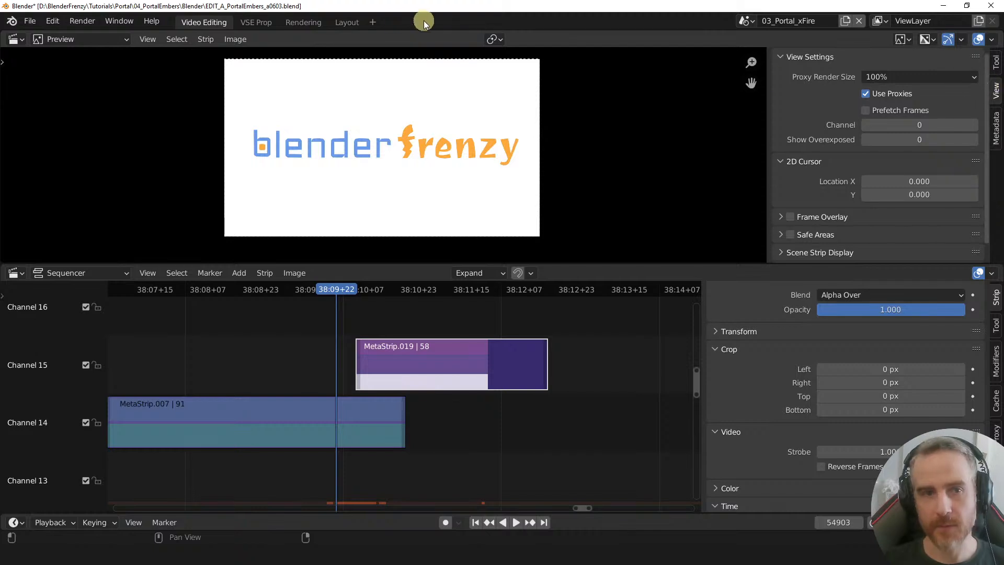
# - Check the output format and frame range in the VSE Prop workspace, visit the timeline's last frame, and return the playhead to 38:10+08
pyautogui.click(257, 22)
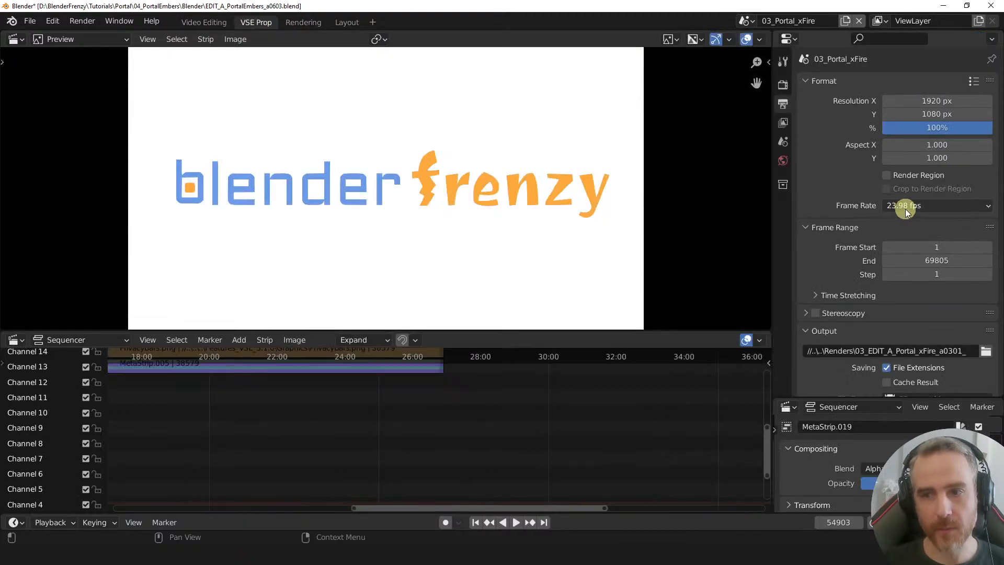
pyautogui.click(216, 23)
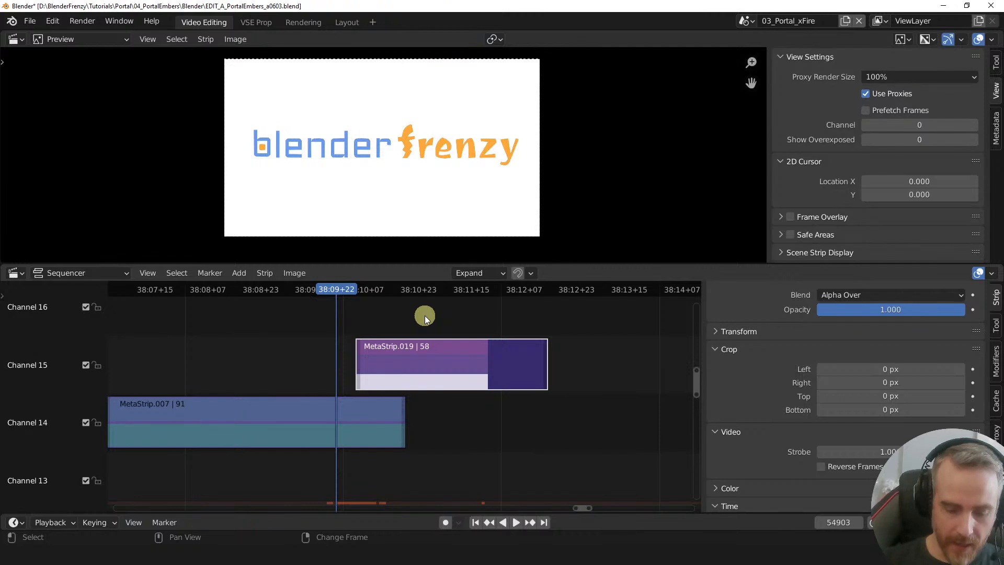
pyautogui.hotkey('shift', 'Right')
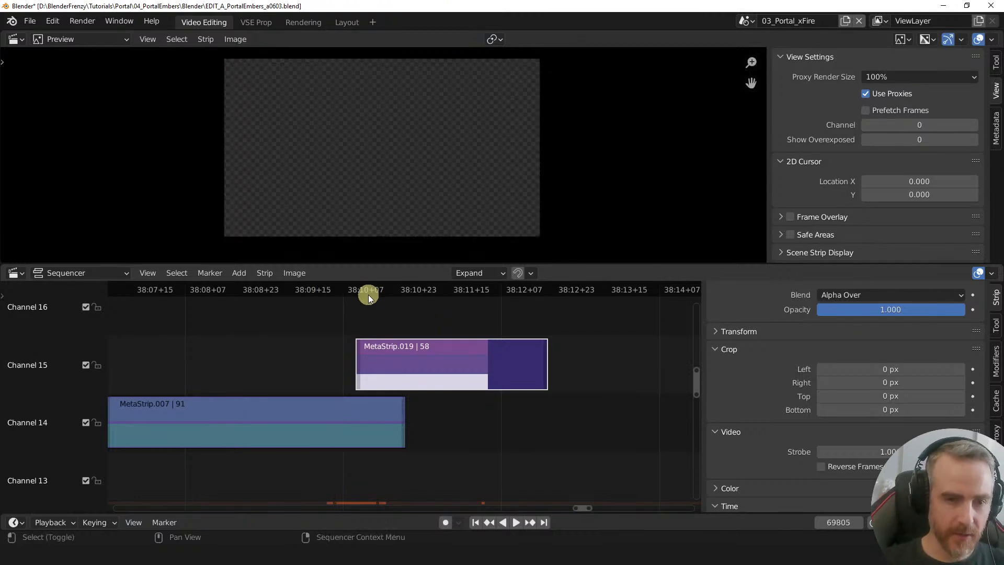
pyautogui.click(371, 292)
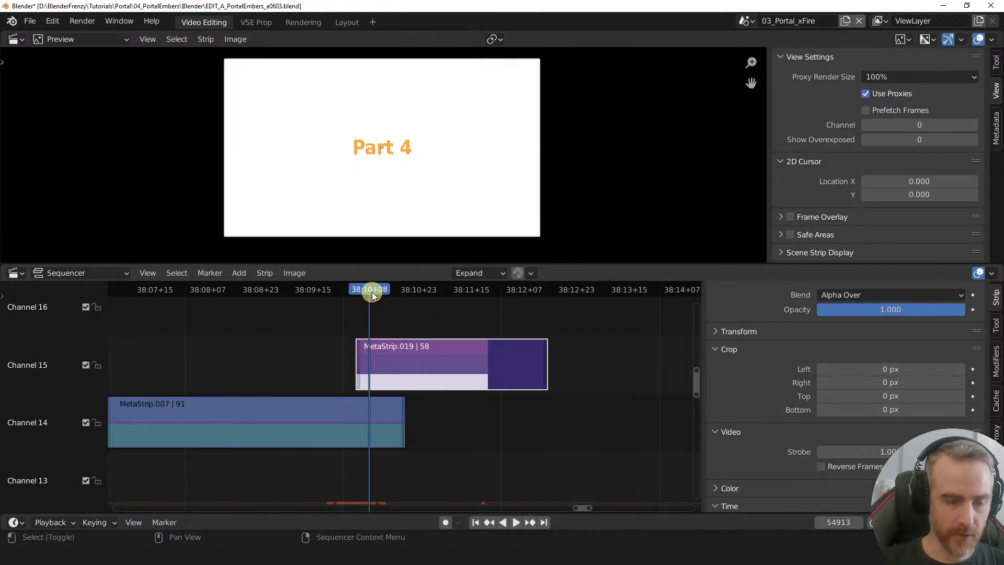
# - Visit the timeline's first and last frames, and place the playhead at 38:10+10 over the overlapping logo and title strips
pyautogui.hotkey('shift', 'Left')
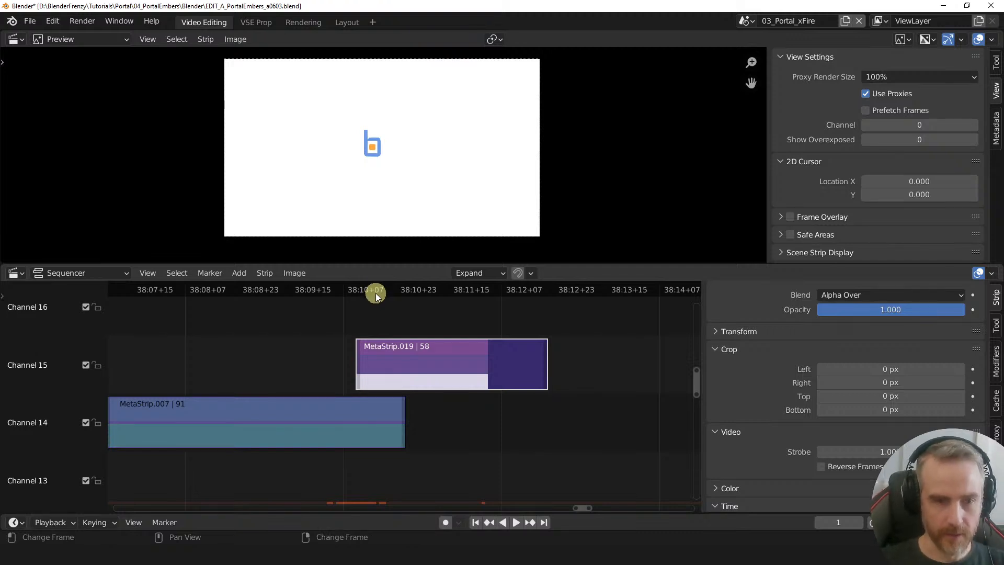
pyautogui.click(375, 289)
pyautogui.hotkey('shift', 'Right')
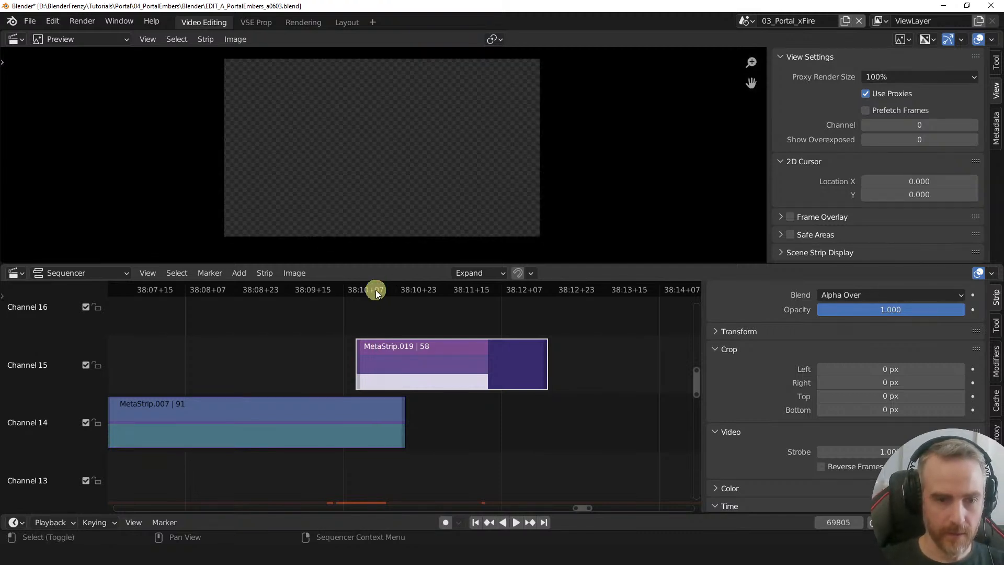
pyautogui.click(375, 289)
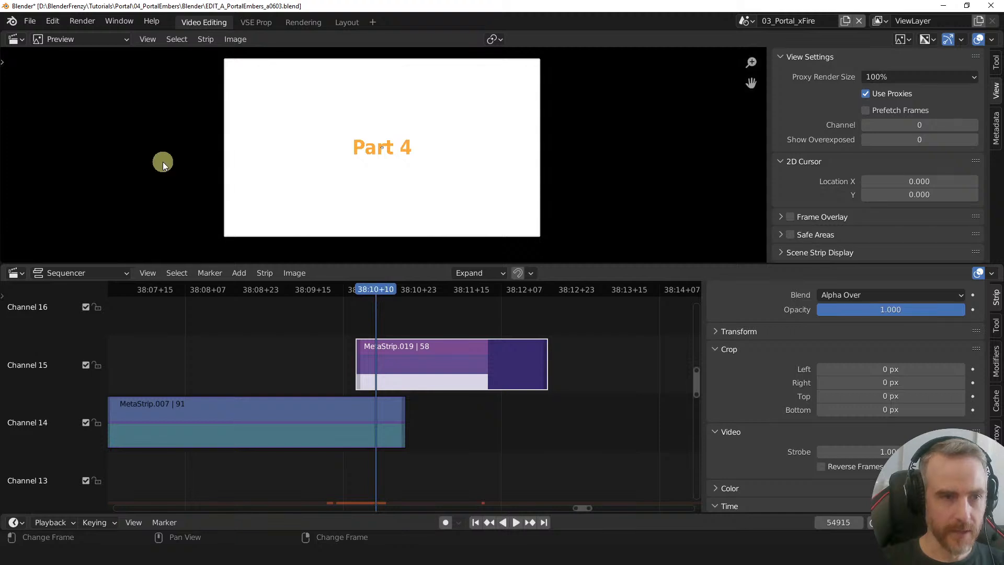
# - Switch the keymap preset in the preferences to reallyfastcut 20210808 and close the preferences
pyautogui.click(53, 21)
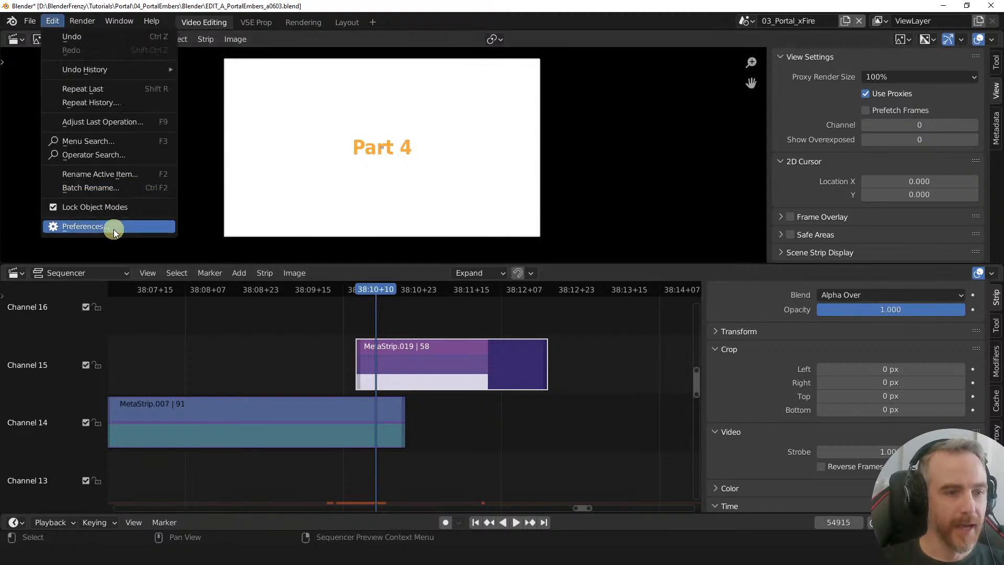
pyautogui.click(113, 229)
pyautogui.click(153, 70)
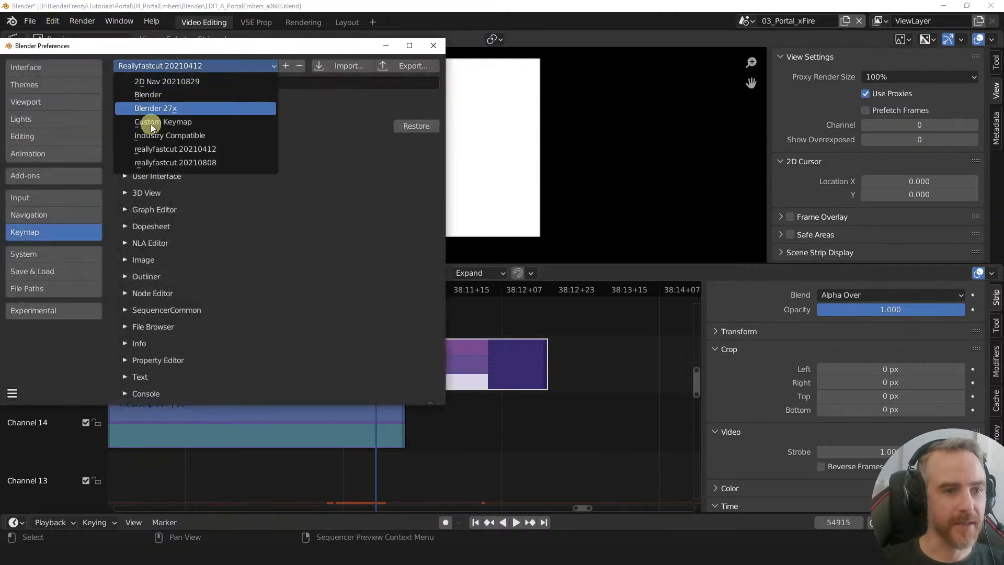
pyautogui.click(146, 162)
pyautogui.click(431, 46)
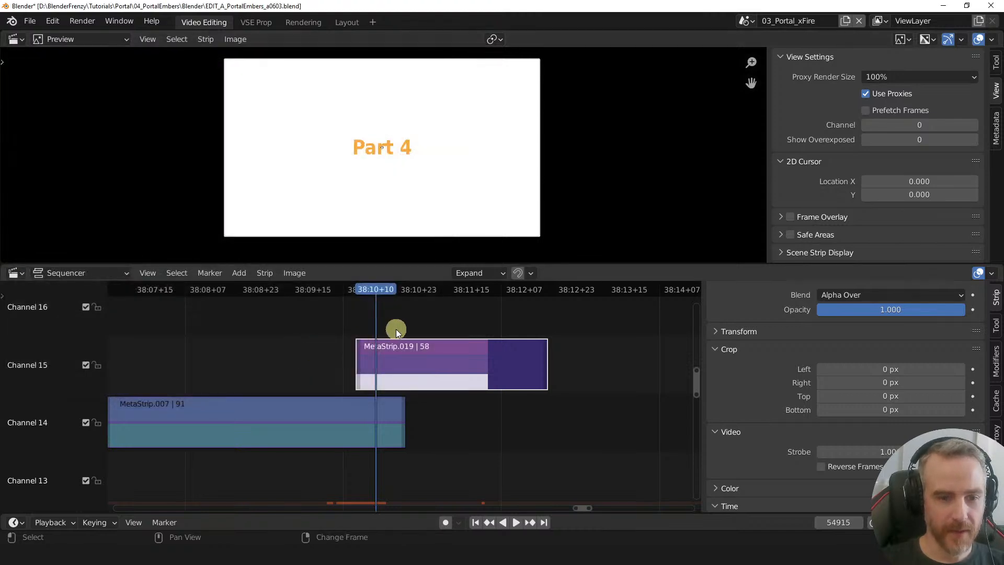
# - Jump to the start of the Part 4 title strip and advance the playhead frame by frame to the logo strip's end at 38:10+19
pyautogui.press('pagedown')
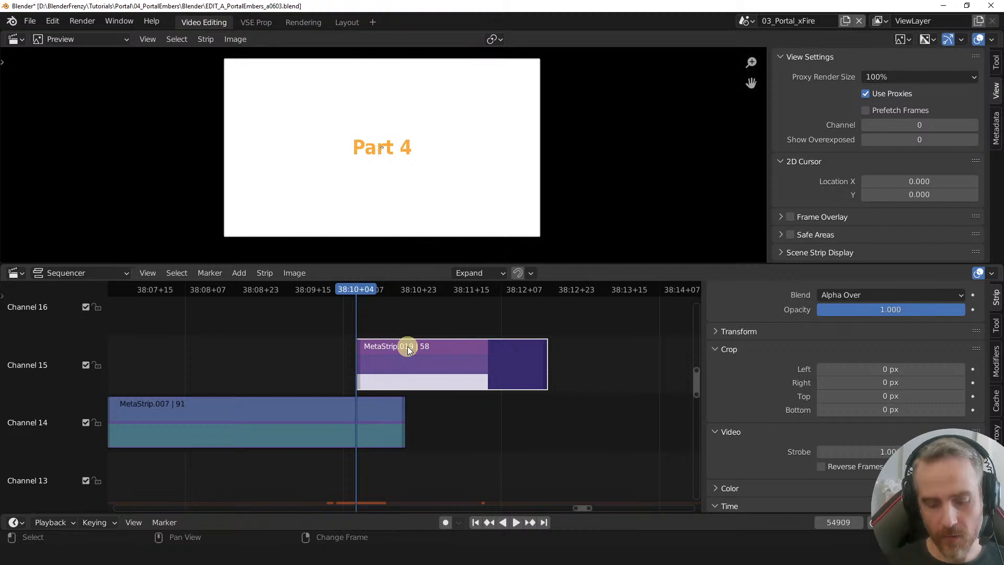
pyautogui.press('Right')
pyautogui.press('Right')
pyautogui.press('Right')
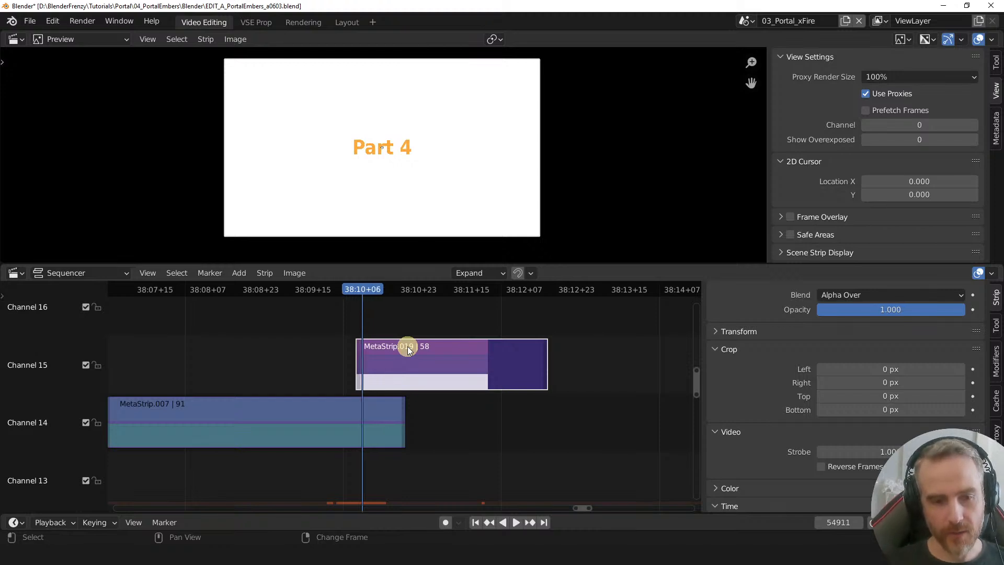
pyautogui.press('Right')
pyautogui.press('Right')
pyautogui.press('Right')
pyautogui.press('Right')
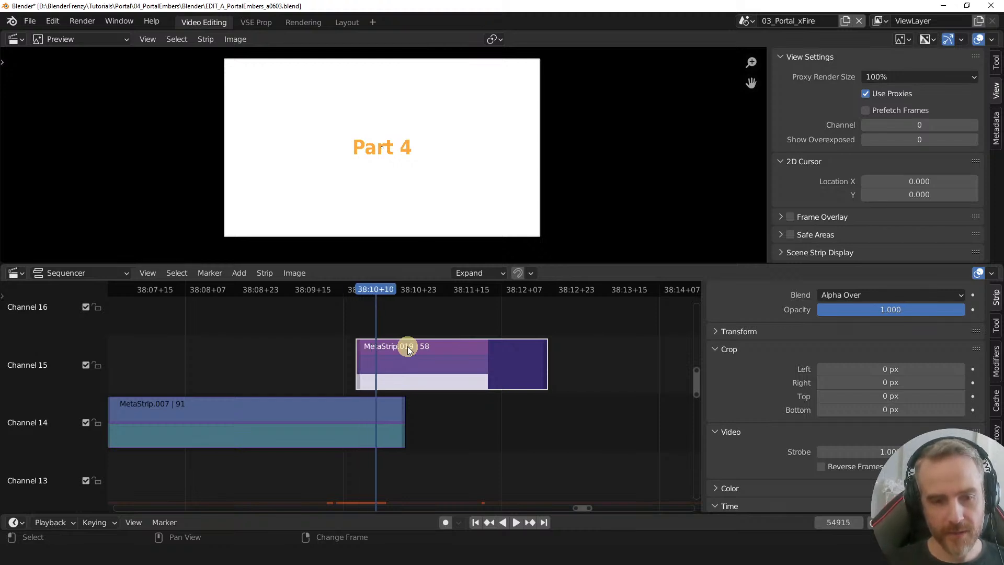
pyautogui.press('Right')
pyautogui.press('Right')
pyautogui.press('Right')
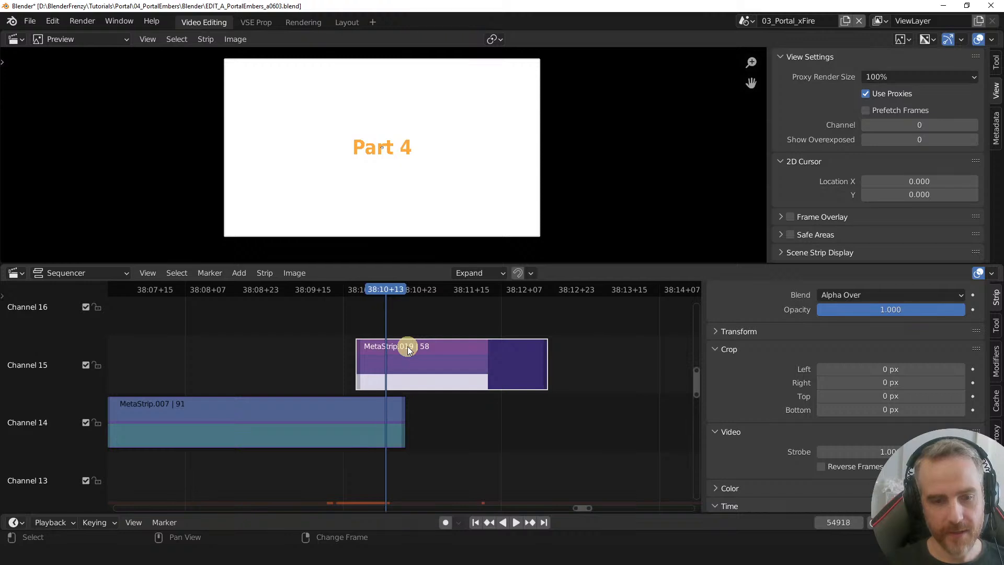
pyautogui.press('Right')
pyautogui.press('Right')
pyautogui.press('Right')
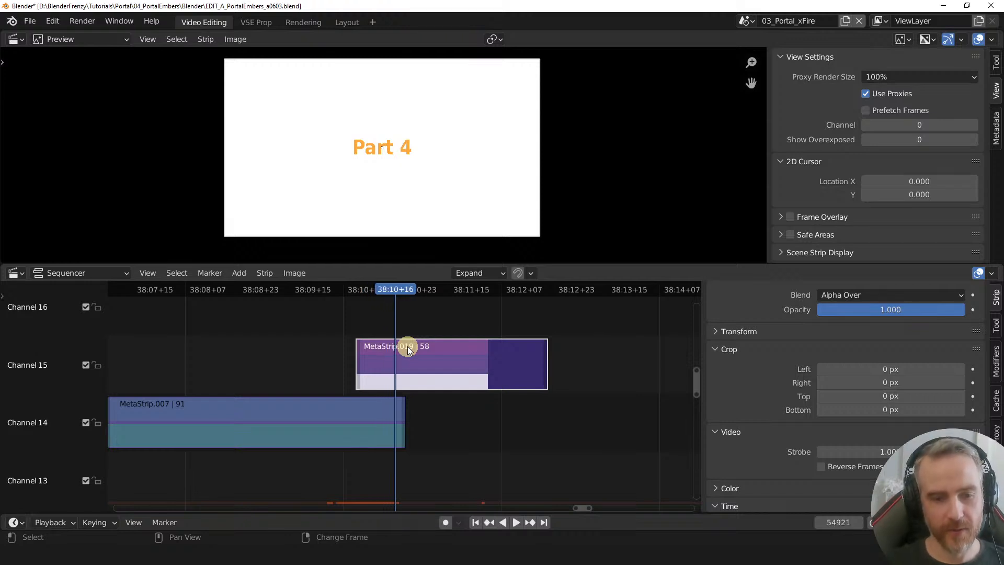
pyautogui.press('Right')
pyautogui.press('Right')
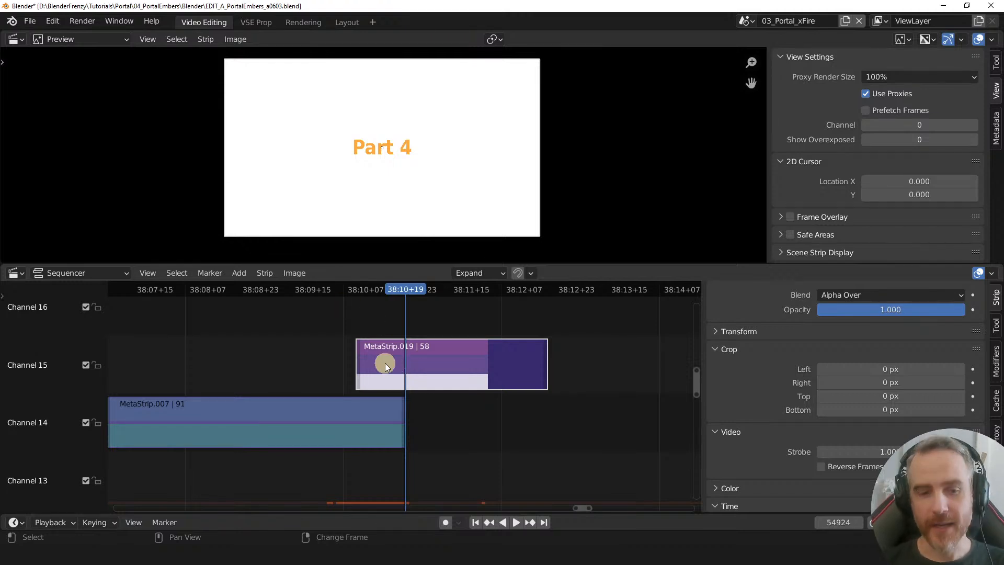
# - Slide the title strip to start at the playhead at 38:10+19, and return the playhead to 38:08+08 to preview the cut
pyautogui.moveTo(385, 362); pyautogui.dragTo(446, 360)
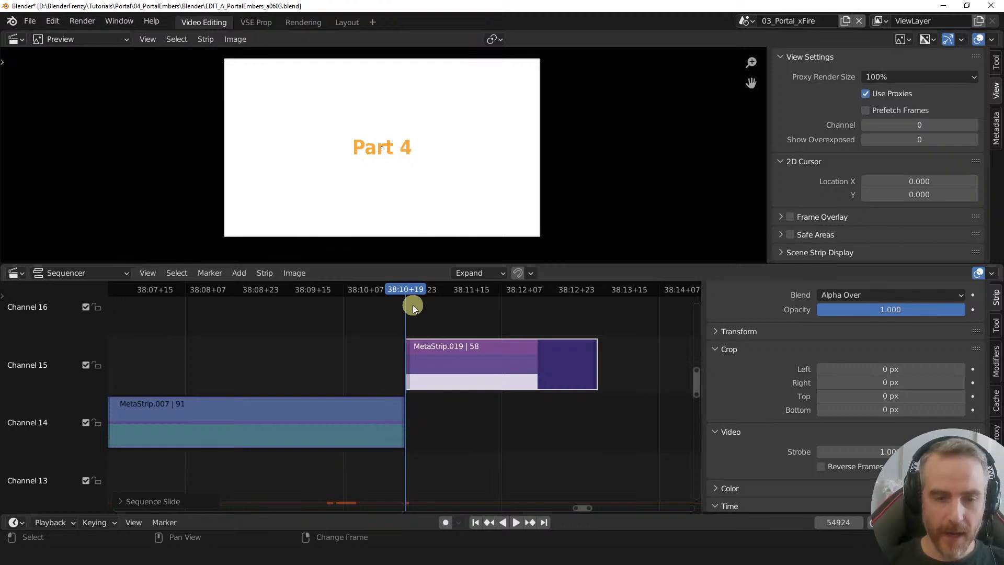
pyautogui.moveTo(406, 291); pyautogui.dragTo(210, 299)
pyautogui.press('space')
pyautogui.press('space')
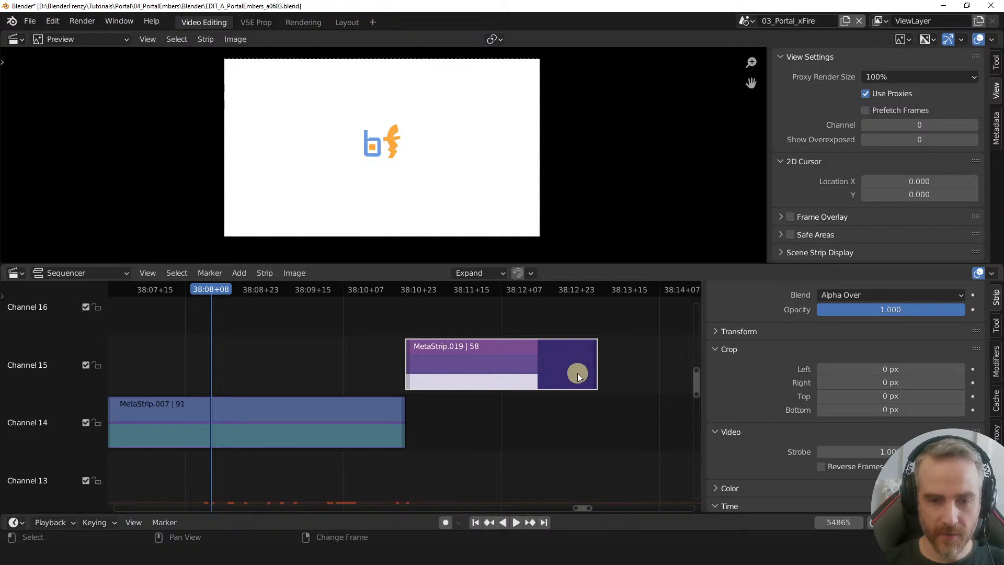
# - Move the title strip -15 frames so that it overlaps the end of the logo strip
pyautogui.press('g')
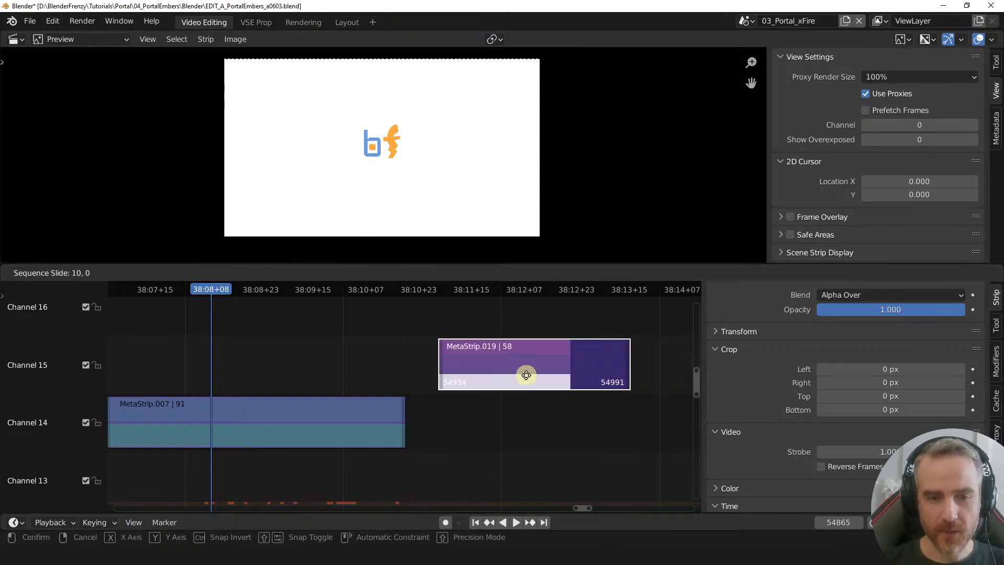
pyautogui.click(485, 375)
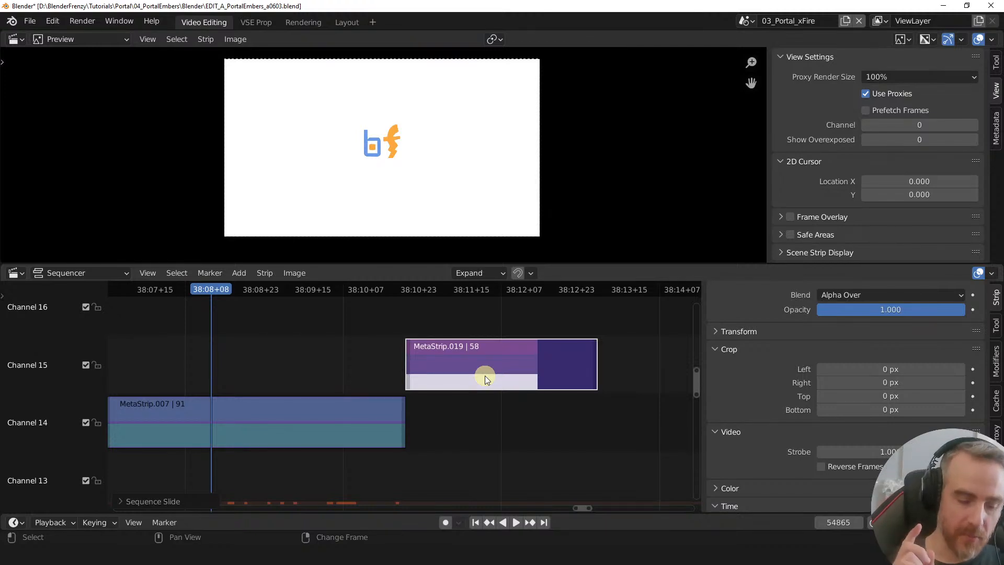
pyautogui.press('g')
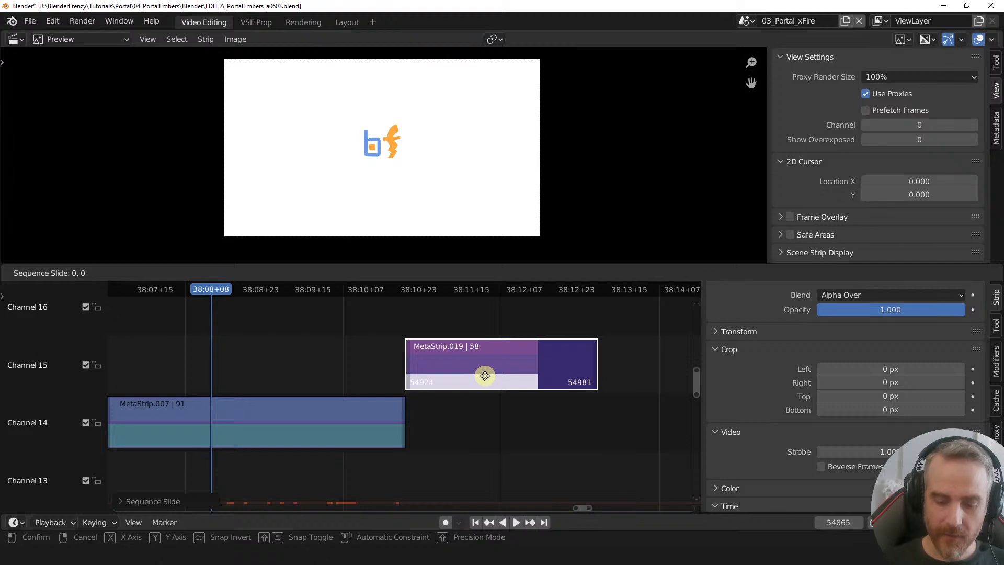
pyautogui.write('15')
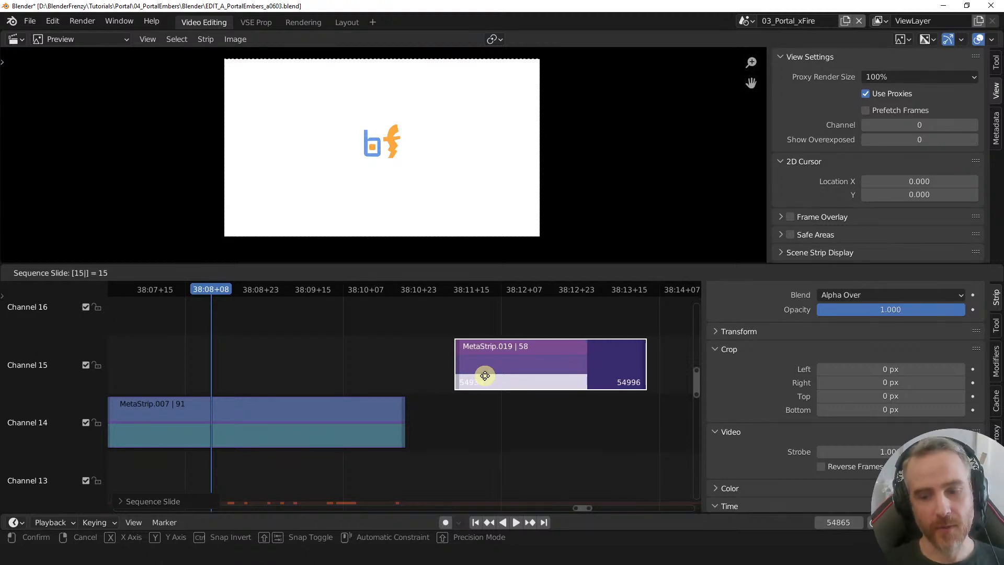
pyautogui.press('-')
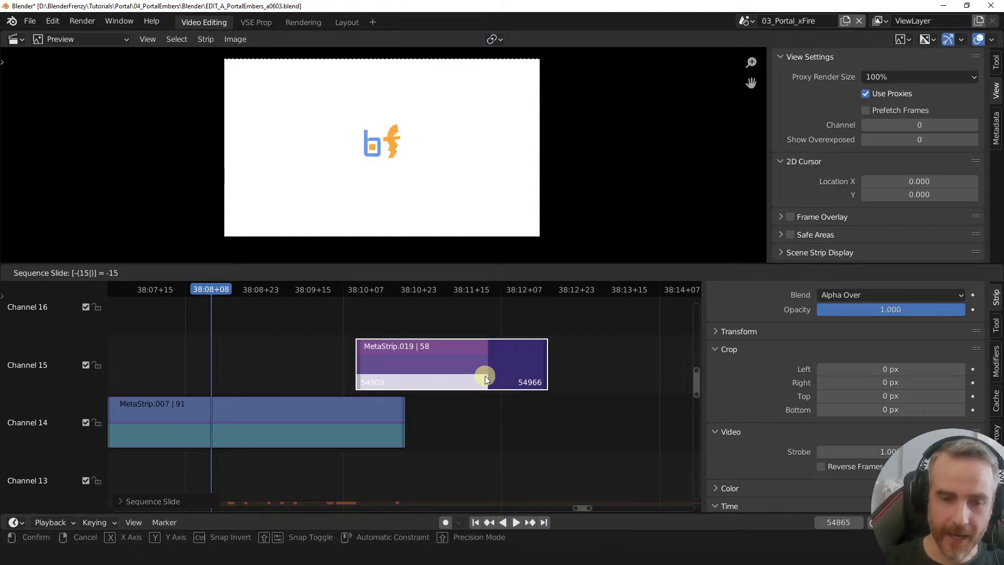
pyautogui.press('Return')
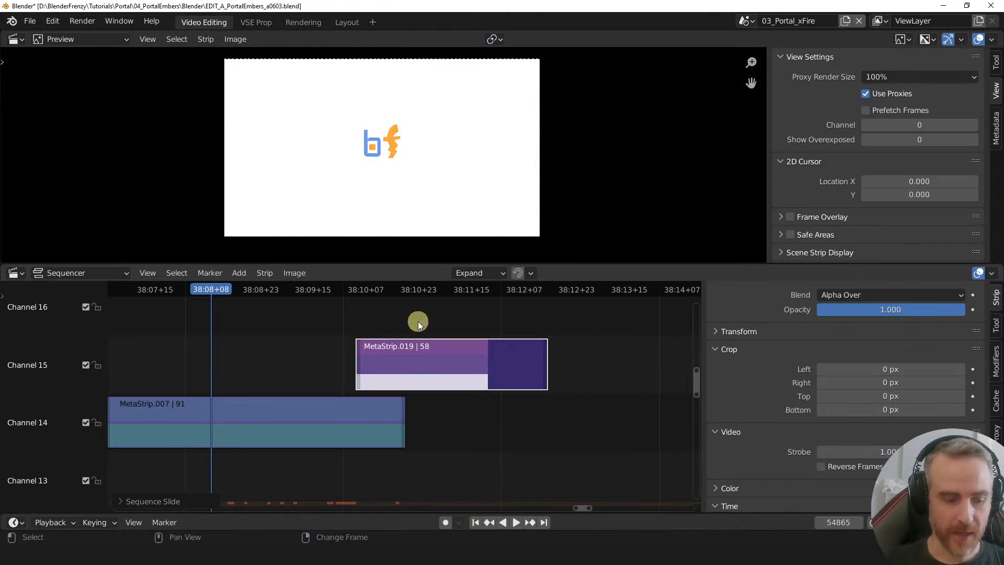
# - Place the playhead at the logo strip's end at 38:10+19 and add a To Current Frame fade to the title strip
pyautogui.press('pageup')
pyautogui.press('pageup')
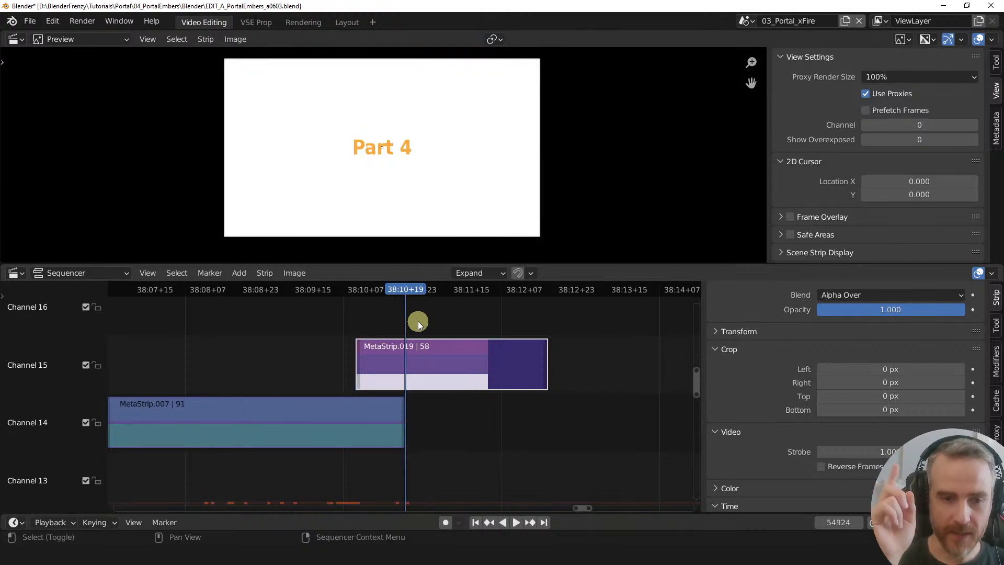
pyautogui.press('pagedown')
pyautogui.press('pageup')
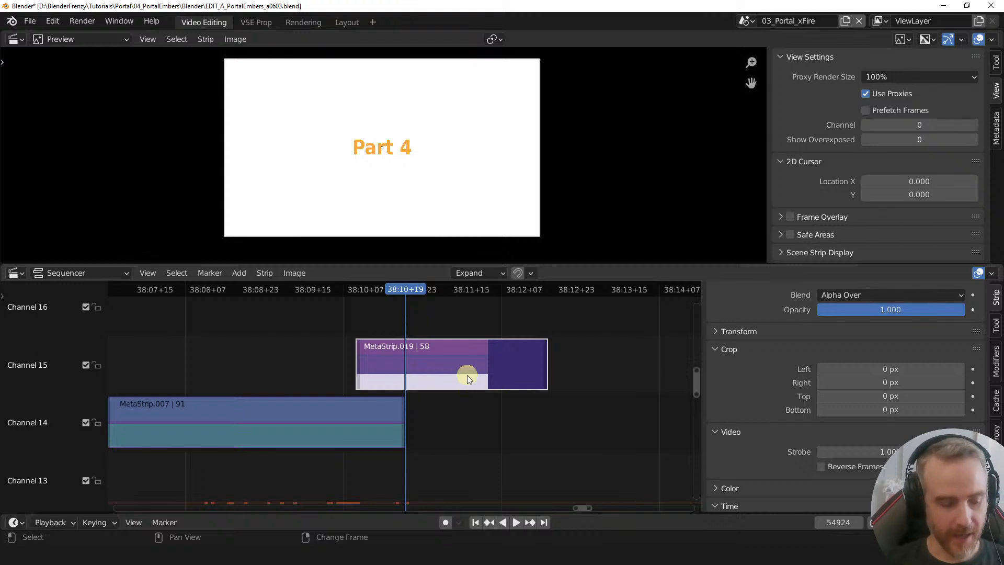
pyautogui.click(238, 273)
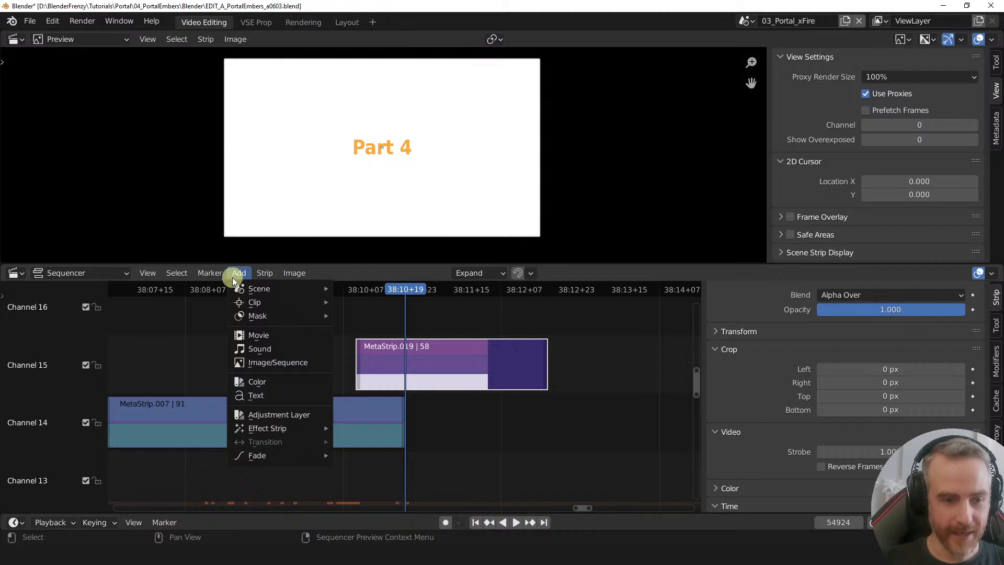
pyautogui.moveTo(274, 454)
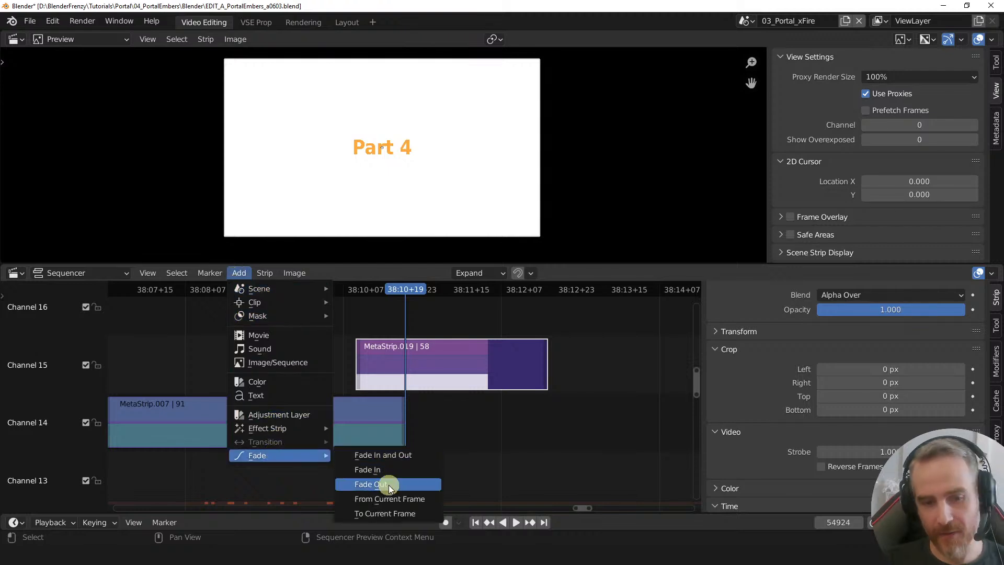
pyautogui.click(389, 515)
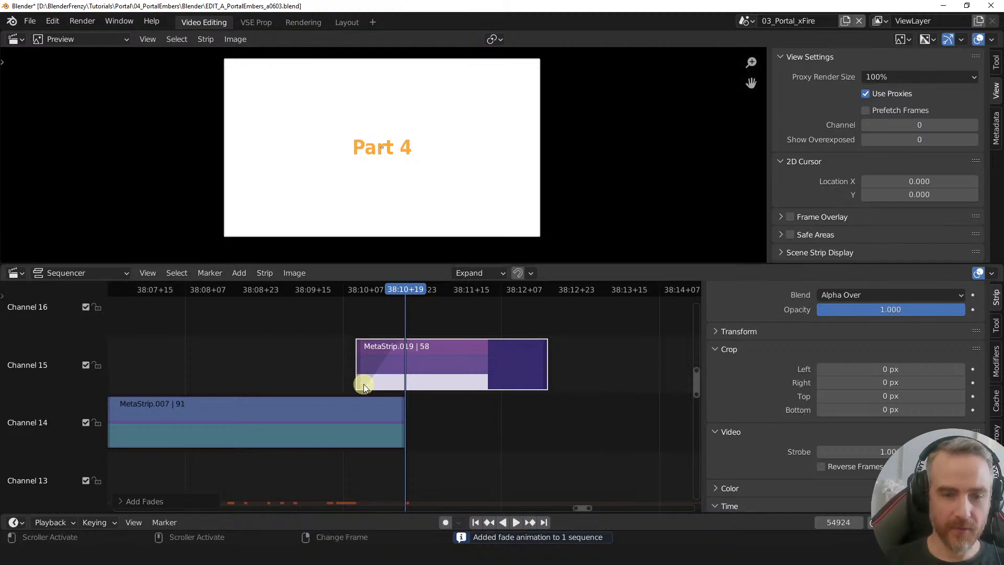
# - Play and scrub through the title strip's fade-in and past its end to 38:12+18
pyautogui.press('space')
pyautogui.moveTo(396, 288); pyautogui.dragTo(420, 294)
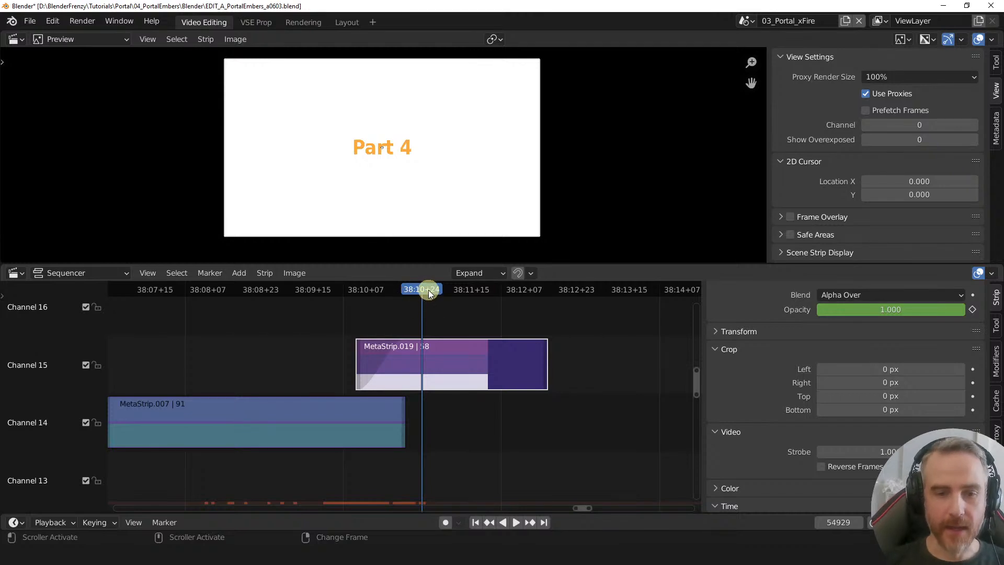
pyautogui.press('space')
pyautogui.moveTo(537, 290); pyautogui.dragTo(562, 293)
pyautogui.press('space')
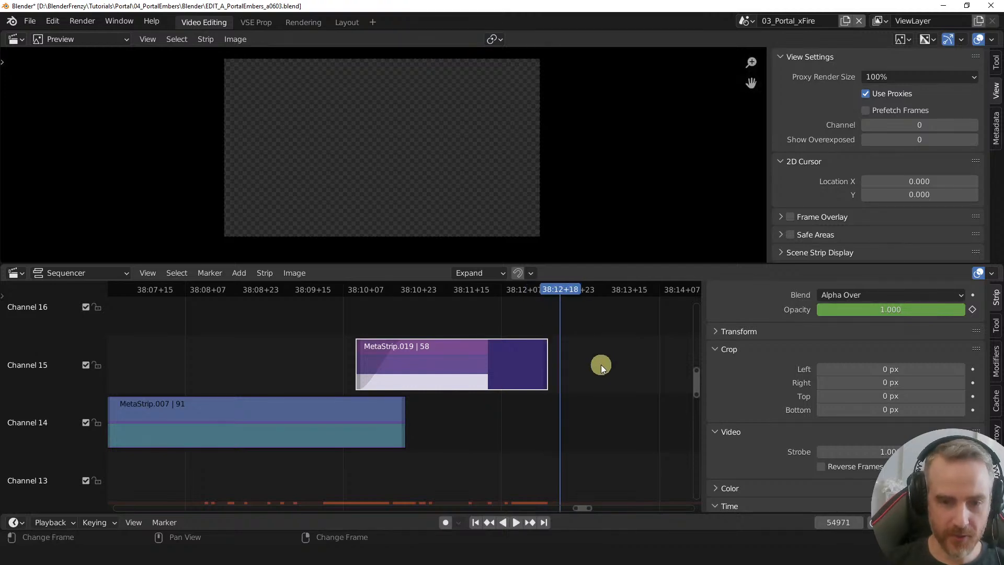
# - Step the playhead back to the title strip's end at 38:12+14 and subtract 15 from the current frame to reach 54952
pyautogui.press('Left')
pyautogui.press('Left')
pyautogui.press('Left')
pyautogui.press('Left')
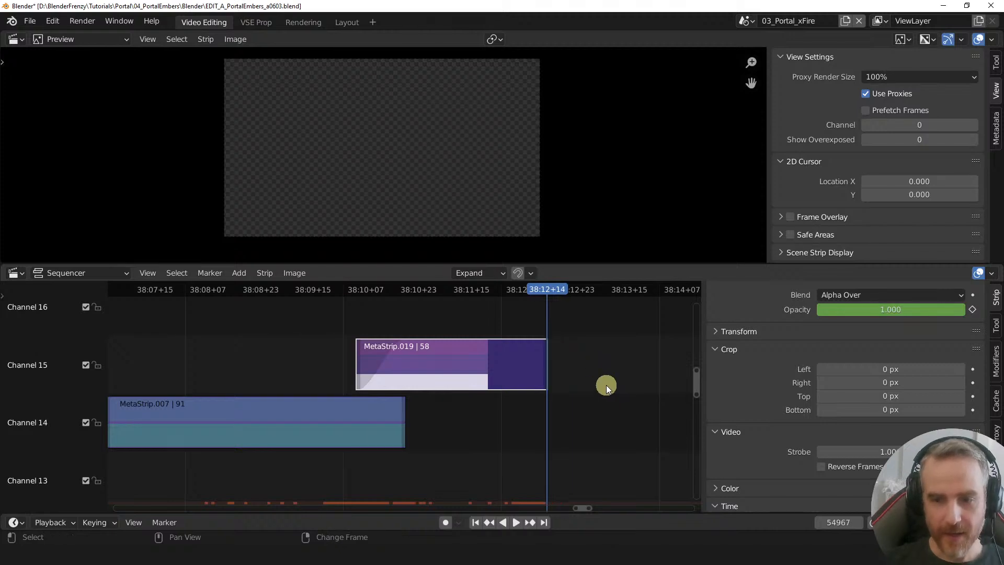
pyautogui.click(842, 521)
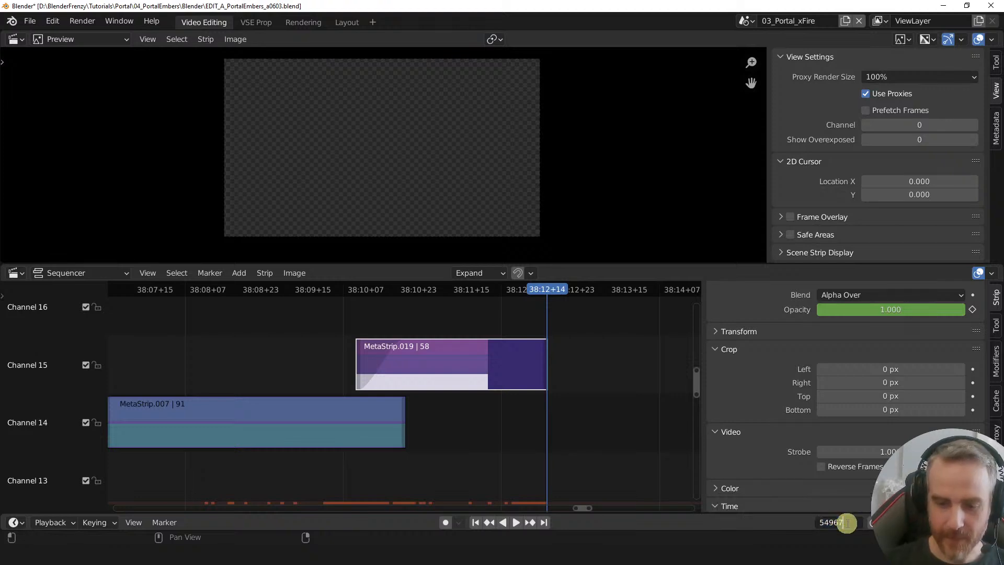
pyautogui.write('-15')
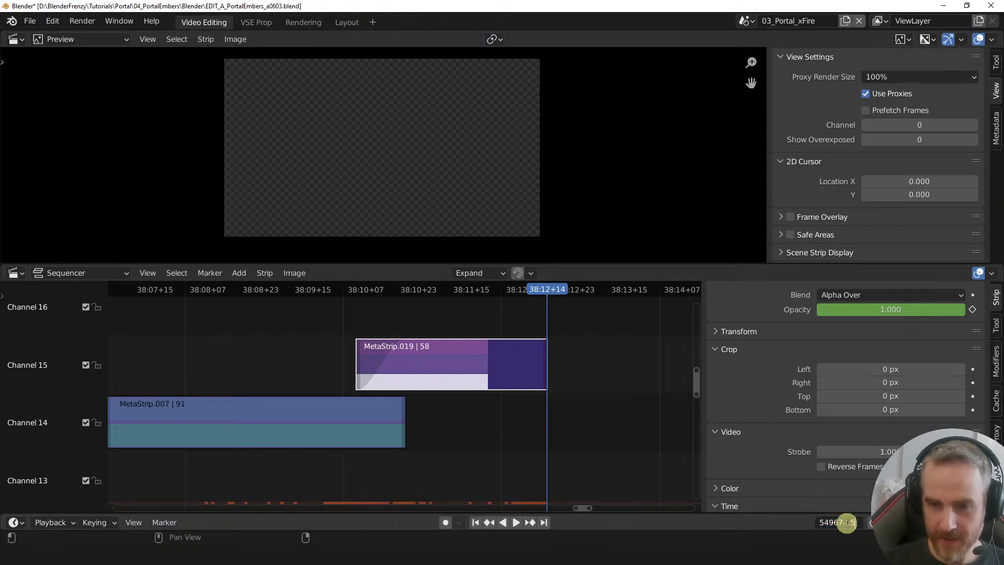
pyautogui.press('Return')
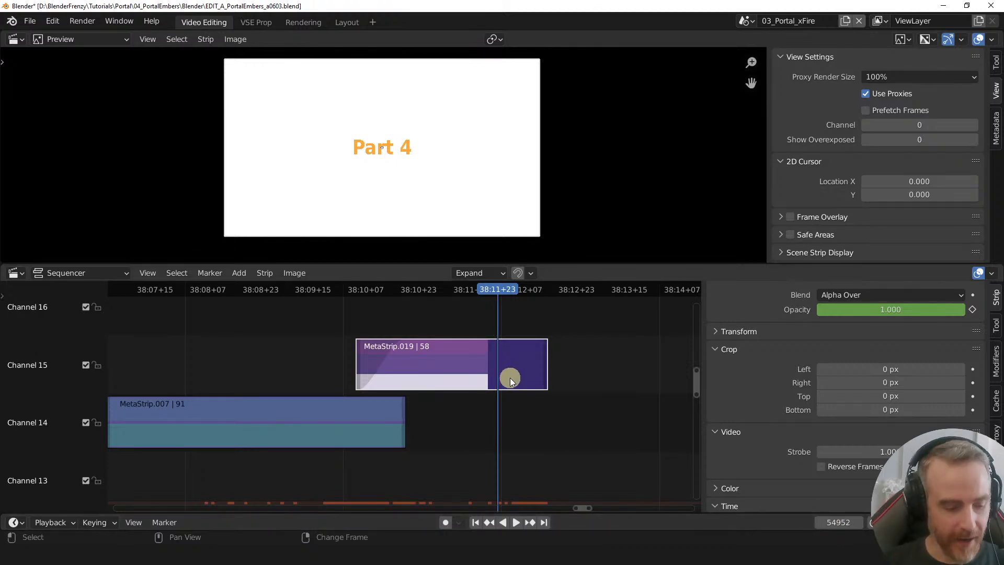
# - Add a From Current Frame fade to the end of the title strip and play it back
pyautogui.click(238, 273)
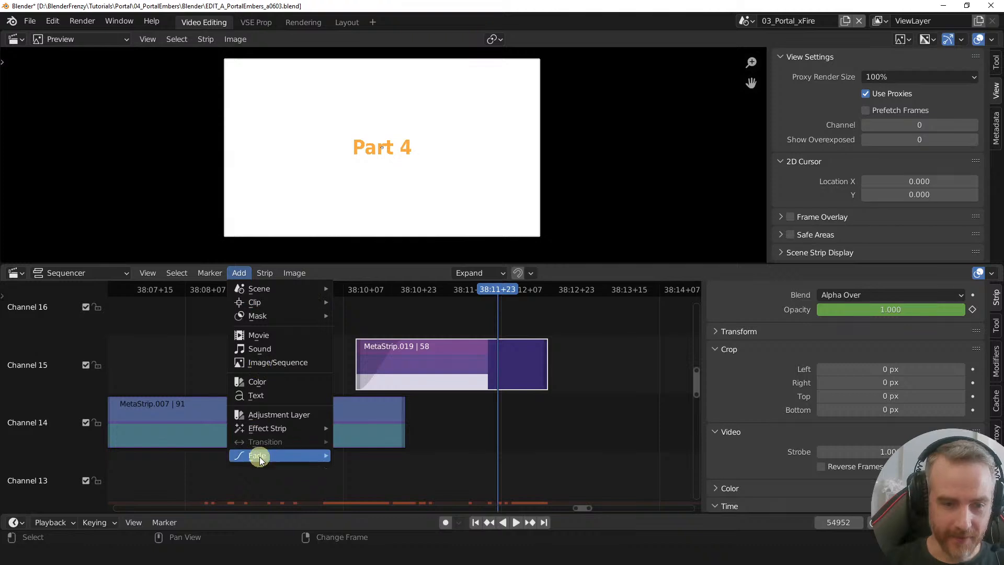
pyautogui.moveTo(260, 455)
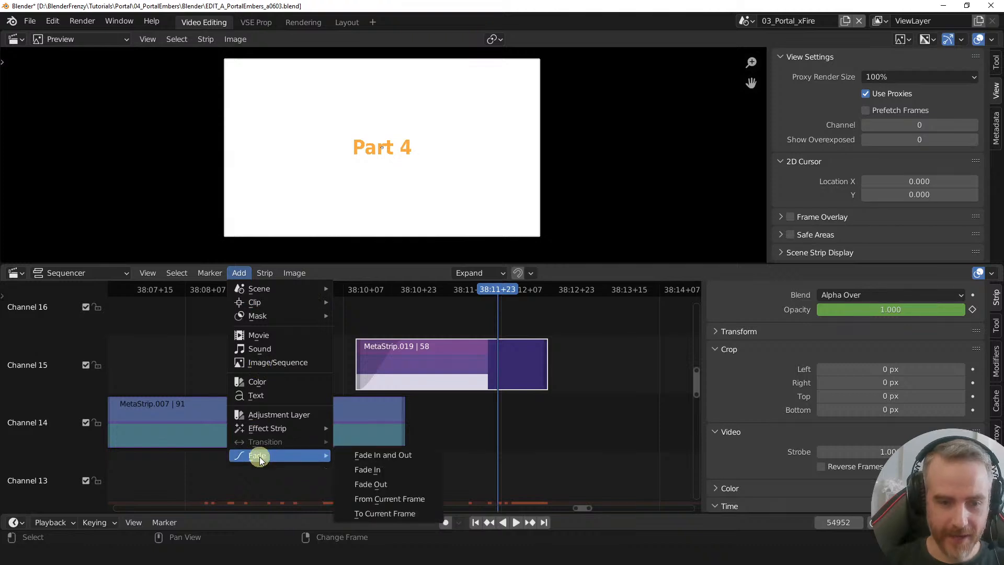
pyautogui.click(372, 500)
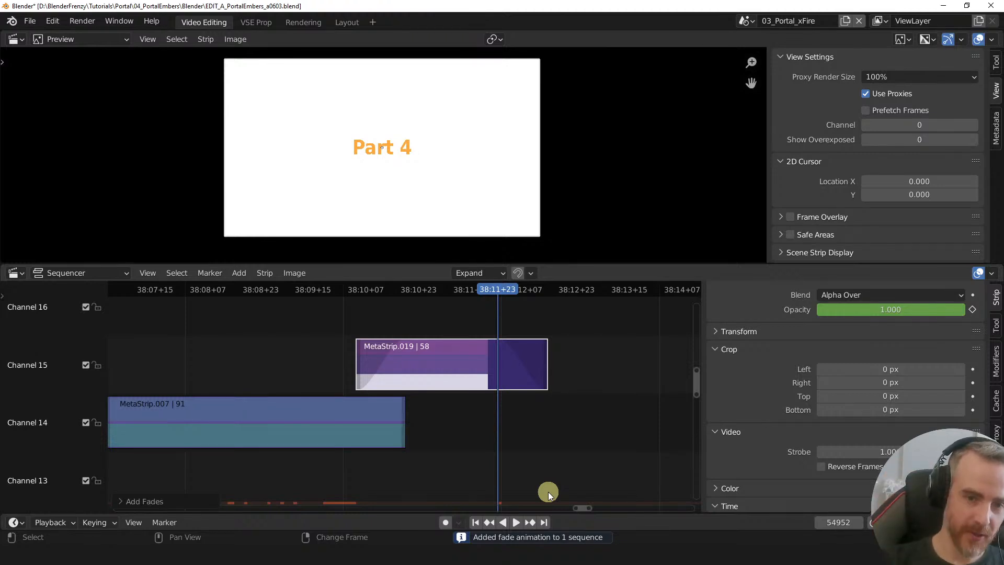
pyautogui.press('space')
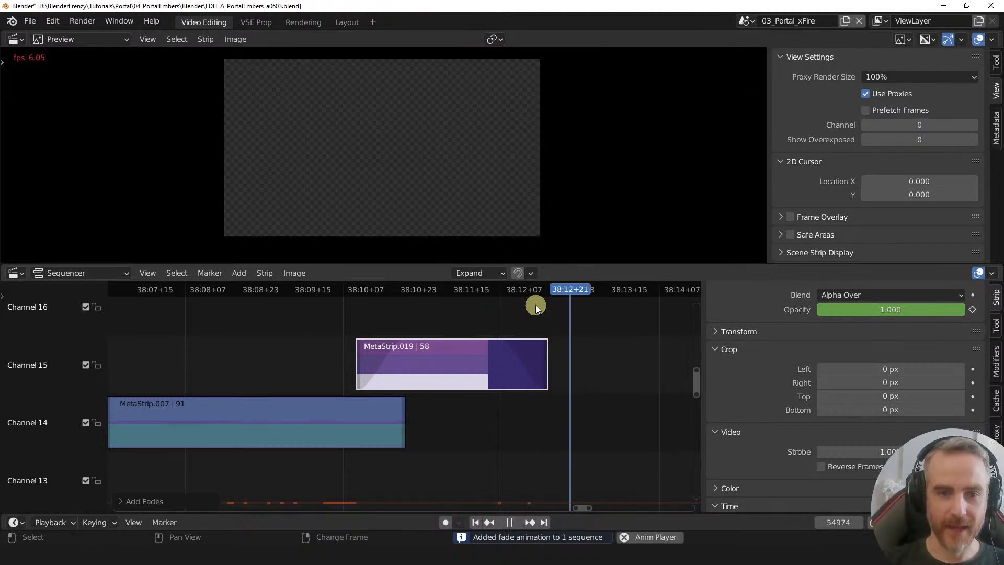
# - Scrub into the title strip's fade-out, stop at frame 54957, and switch to the VSE Prop workspace
pyautogui.moveTo(505, 289); pyautogui.dragTo(517, 309)
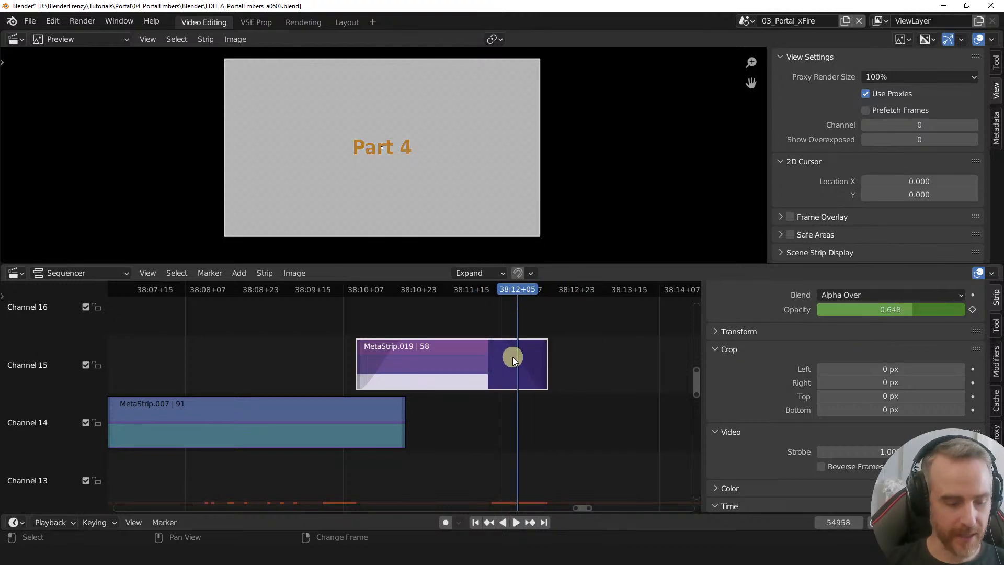
pyautogui.press('Left')
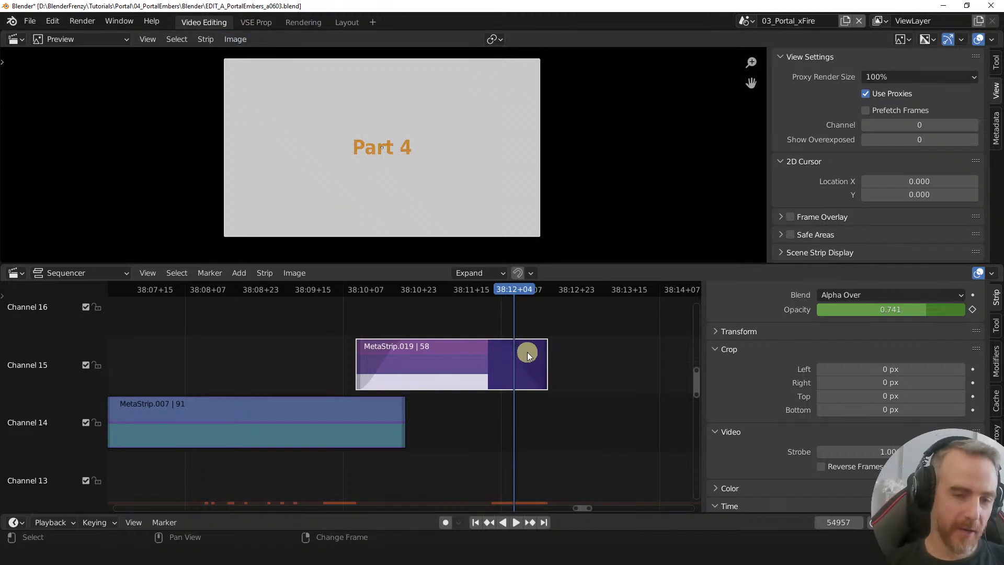
pyautogui.click(252, 23)
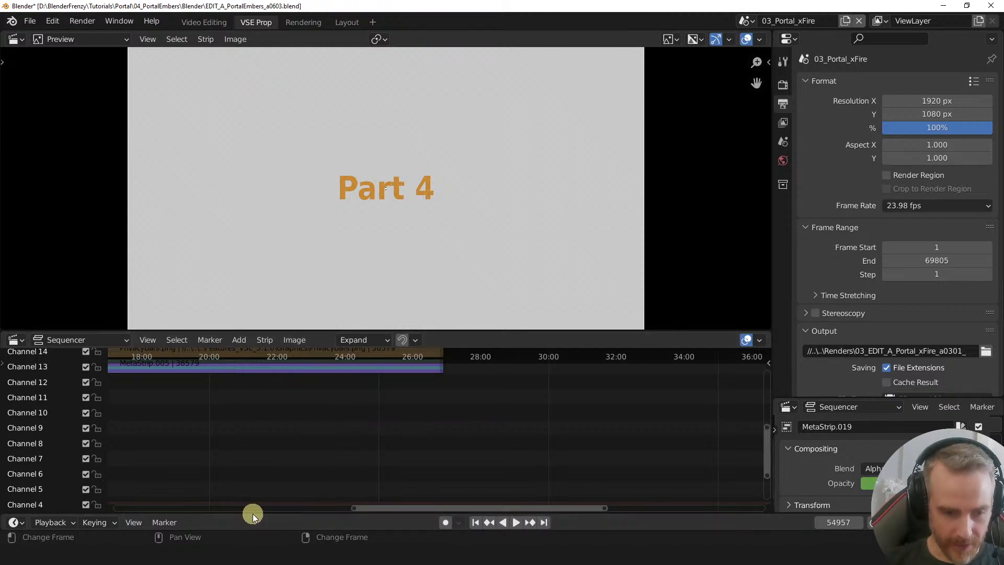
# - Split the VSE Prop sequencer area horizontally and turn the lower part into a Dope Sheet editor
pyautogui.moveTo(253, 514); pyautogui.dragTo(269, 458)
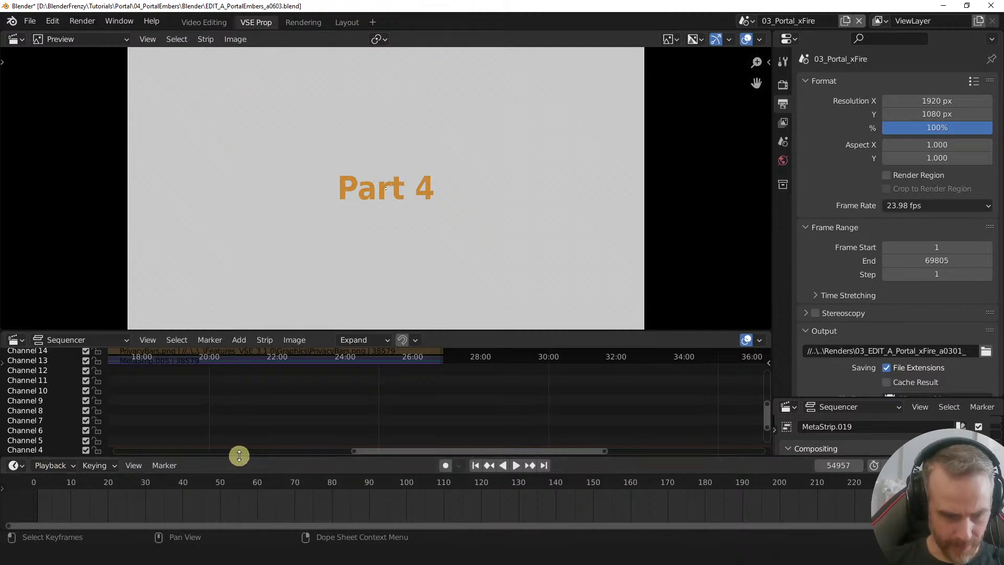
pyautogui.moveTo(240, 458); pyautogui.dragTo(230, 541)
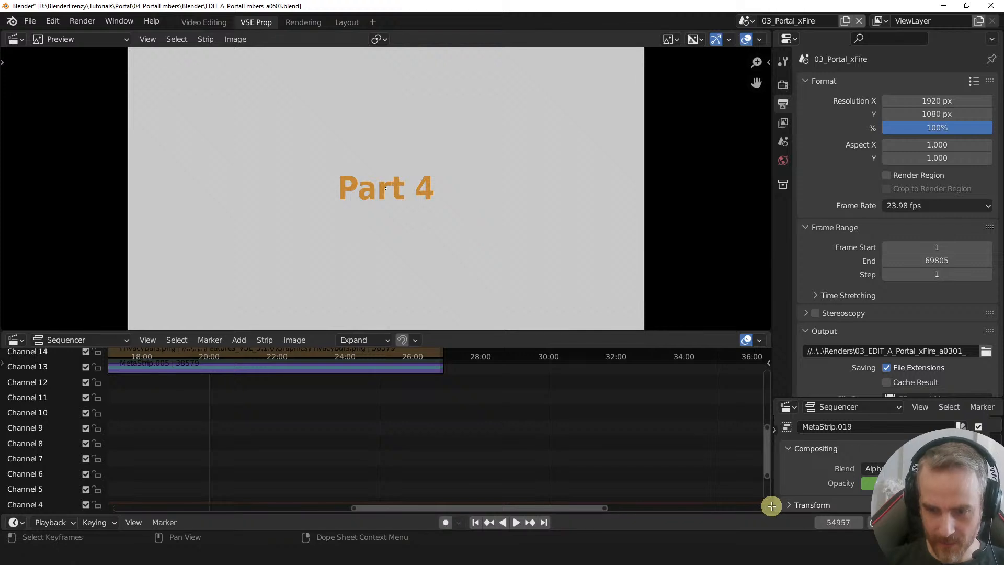
pyautogui.click(766, 453)
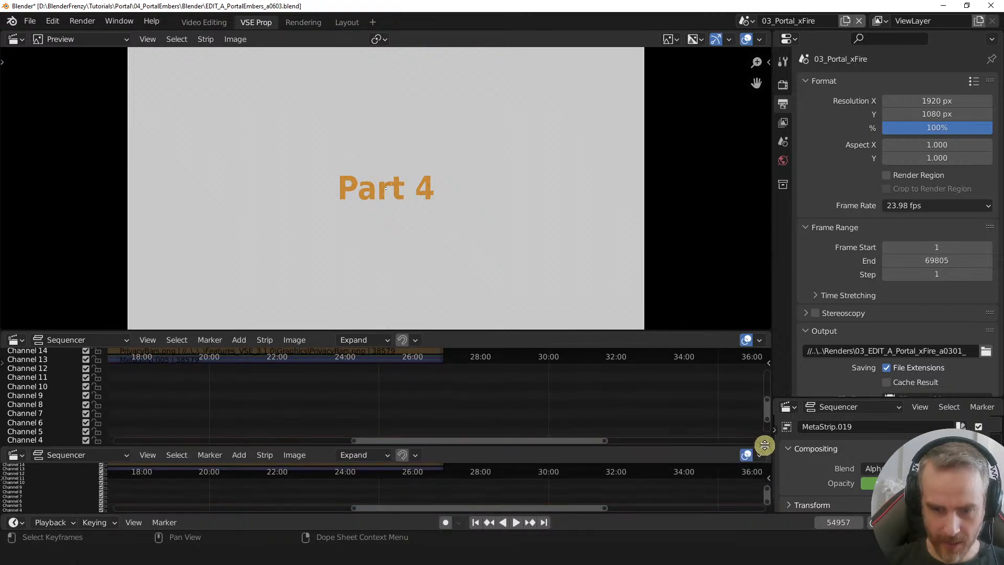
pyautogui.click(17, 455)
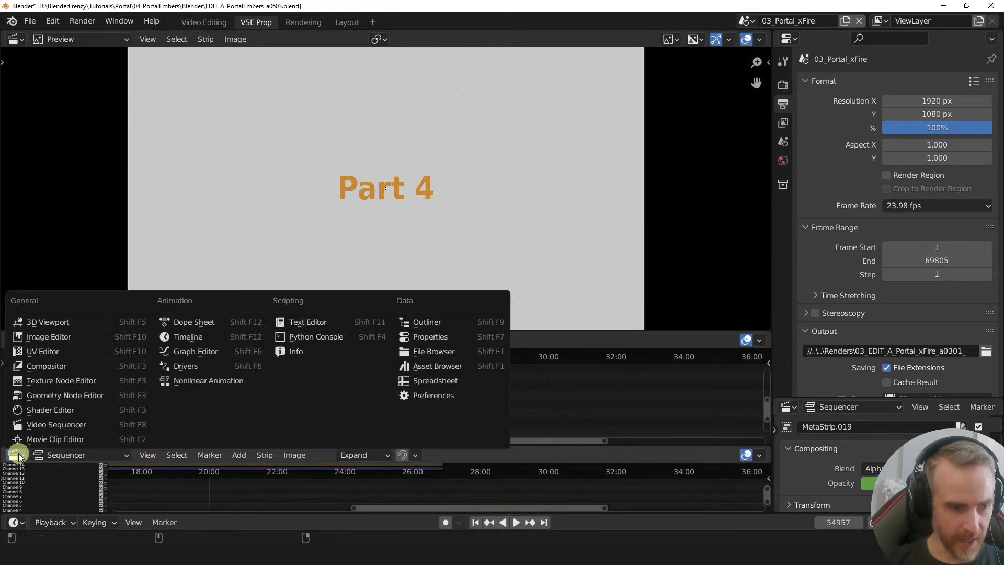
pyautogui.click(192, 323)
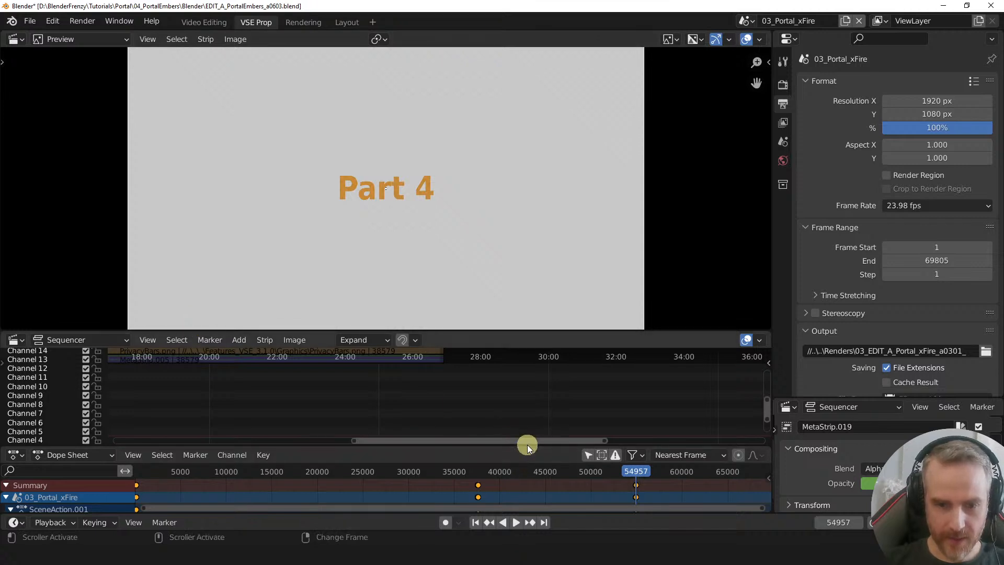
# - Enlarge the Dope Sheet, focus on the keyframes around frame 54957, and restrict it to selected items only
pyautogui.moveTo(528, 445); pyautogui.dragTo(528, 420)
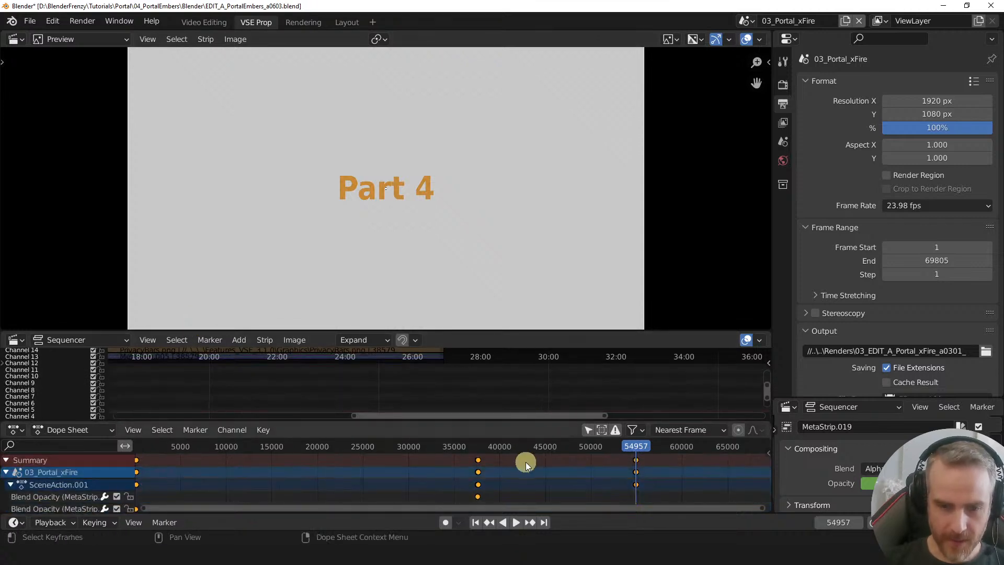
pyautogui.keyDown('ctrl'); pyautogui.scroll(-5, 538, 461); pyautogui.keyUp('ctrl')
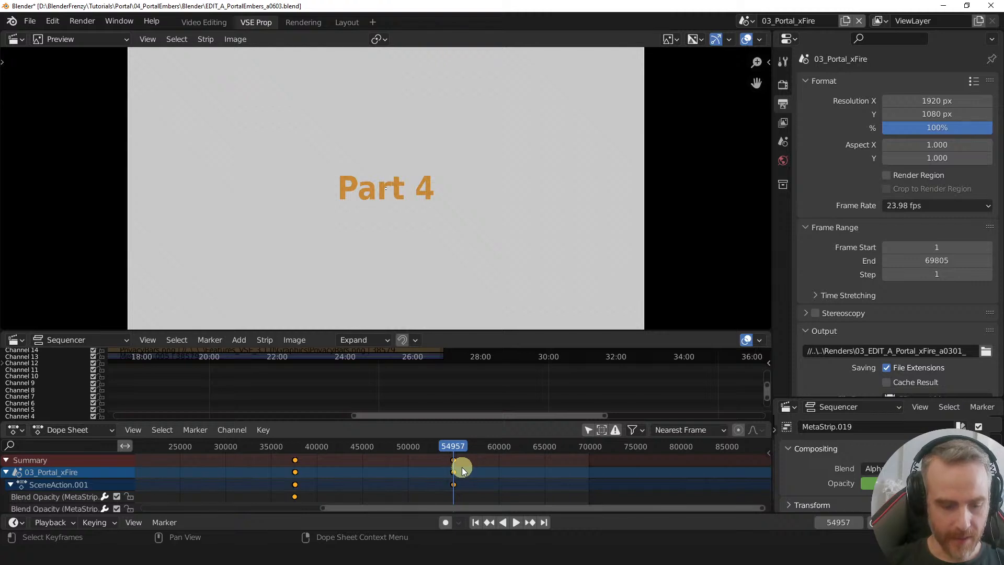
pyautogui.keyDown('ctrl'); pyautogui.moveTo(486, 469); pyautogui.dragTo(630, 466, button='middle'); pyautogui.keyUp('ctrl')
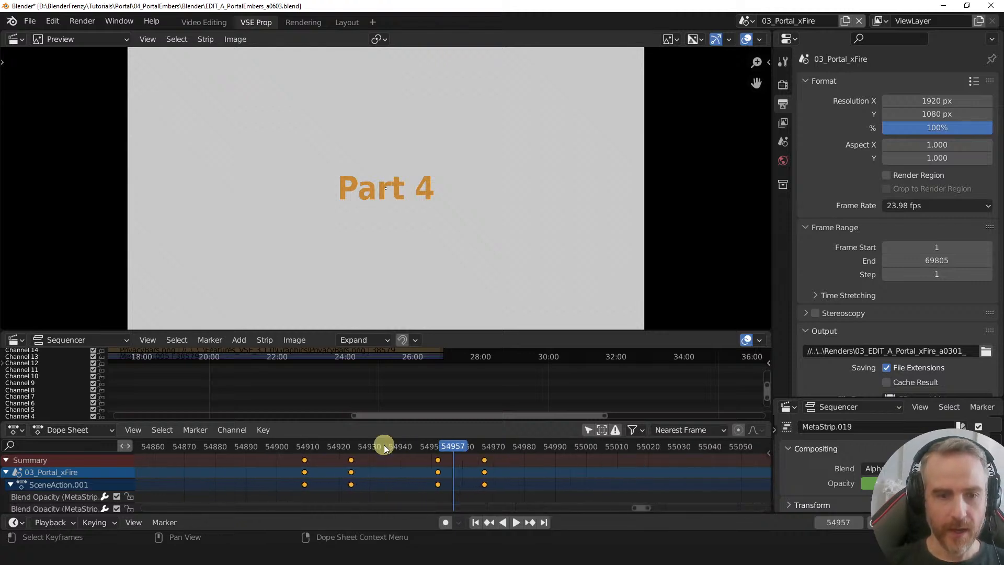
pyautogui.click(589, 430)
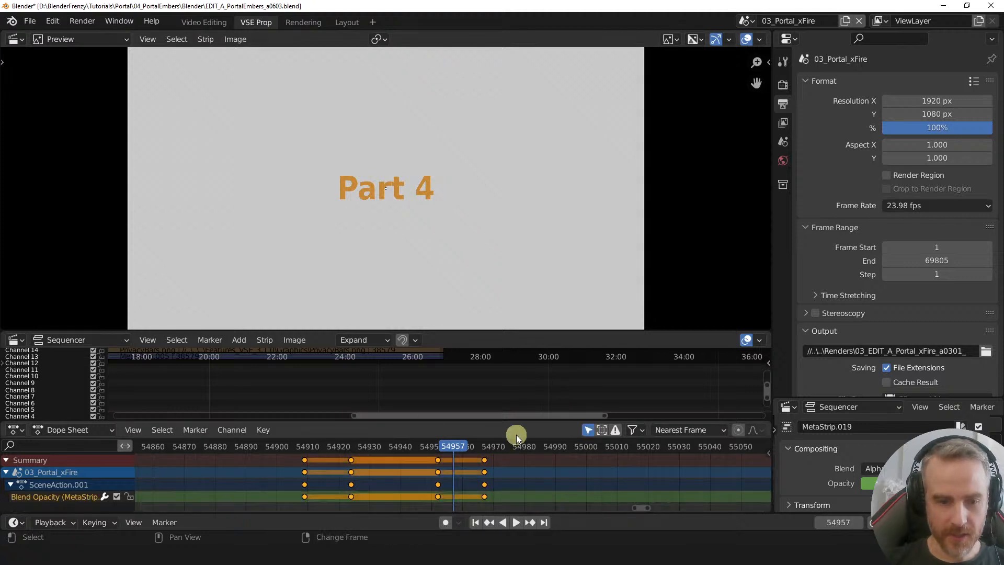
# - Make the sequencer area taller and frame the selected title strip at the playhead
pyautogui.moveTo(412, 377); pyautogui.dragTo(428, 349, button='middle')
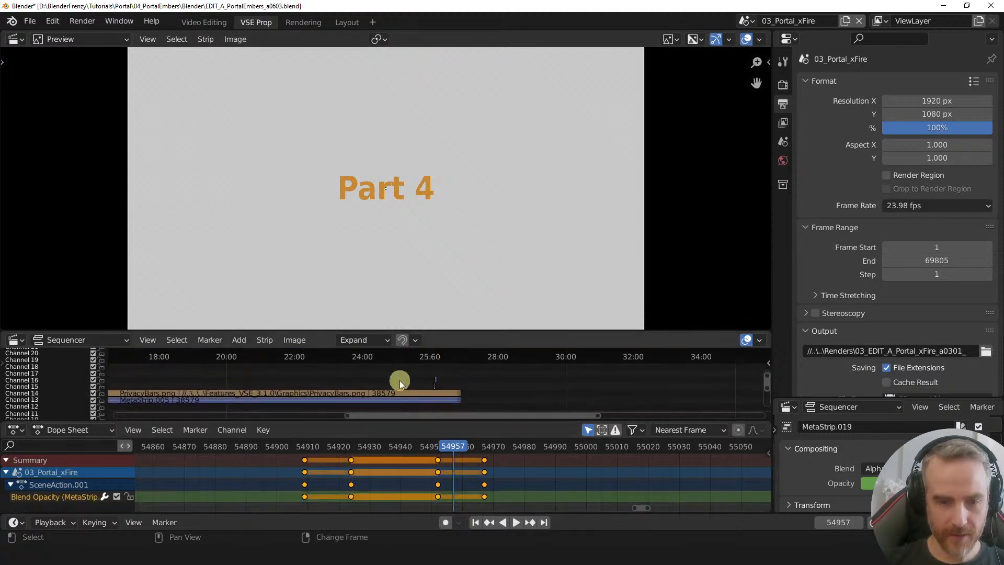
pyautogui.moveTo(414, 332)
pyautogui.mouseDown()
pyautogui.moveTo(424, 289)
pyautogui.moveTo(400, 319)
pyautogui.mouseUp()
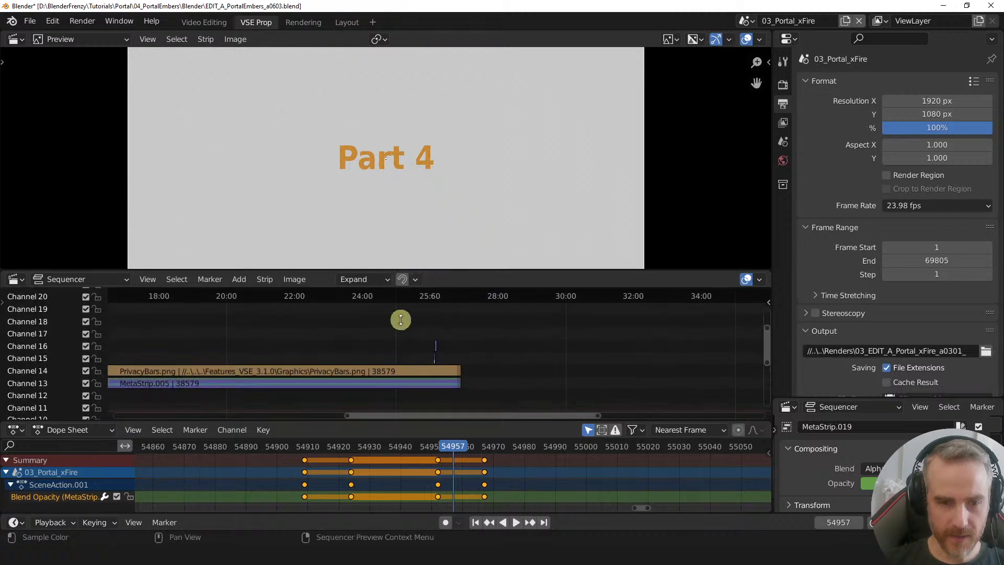
pyautogui.press('KP_0')
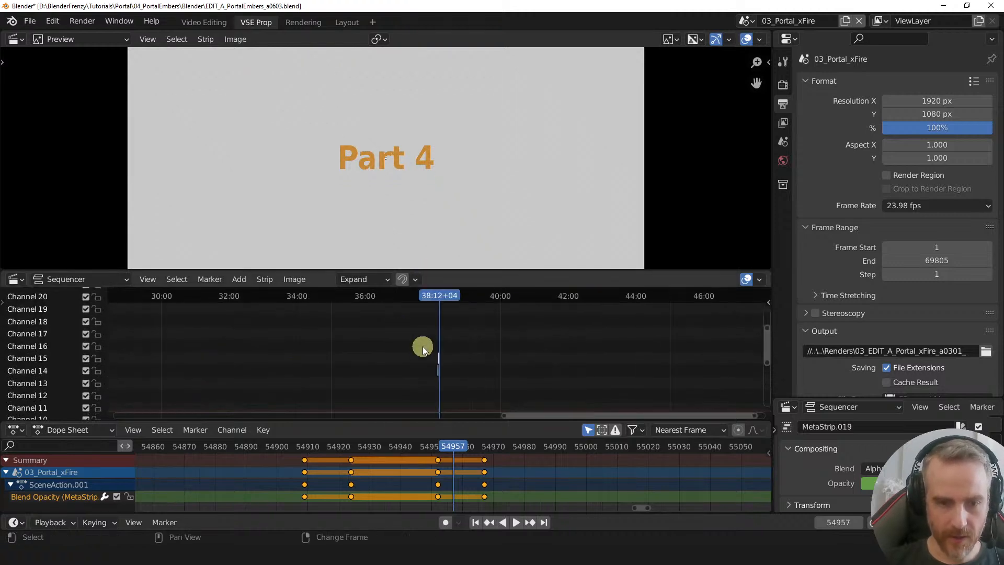
pyautogui.press('KP_Decimal')
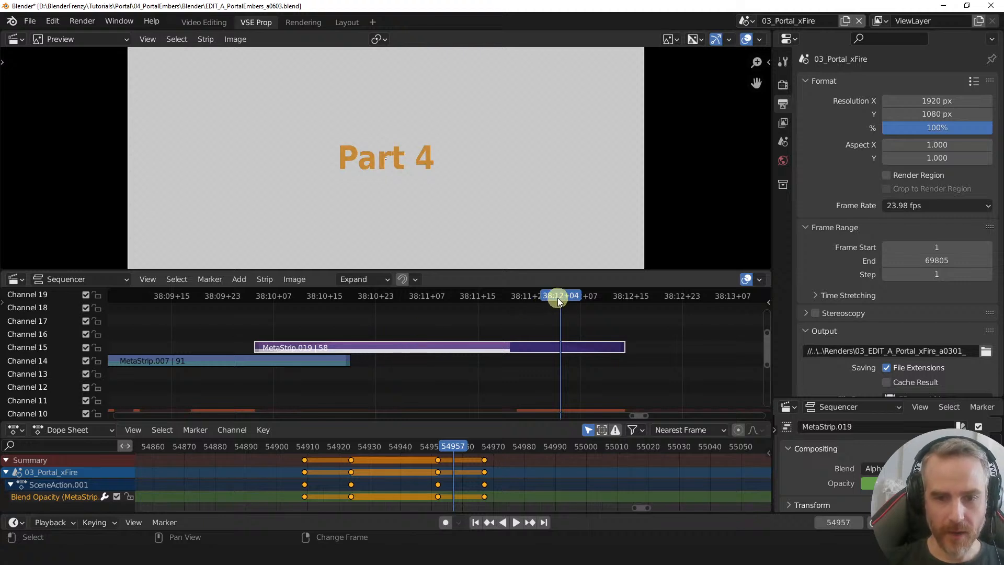
# - Scrub to the title strip's end at 38:12+14, collapse the Dope Sheet summary, and scrub back to frame 54953
pyautogui.moveTo(557, 297); pyautogui.dragTo(624, 308)
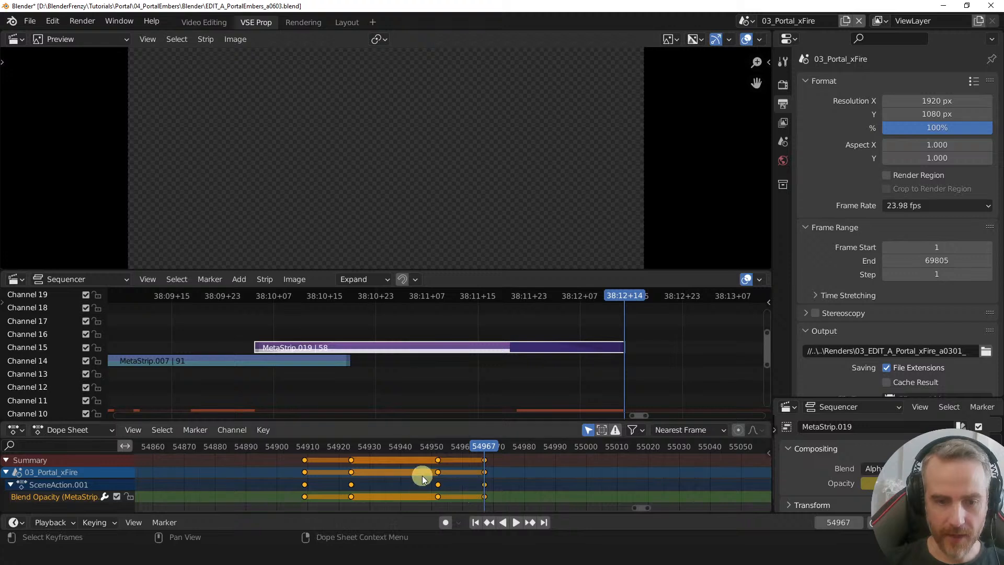
pyautogui.click(6, 460)
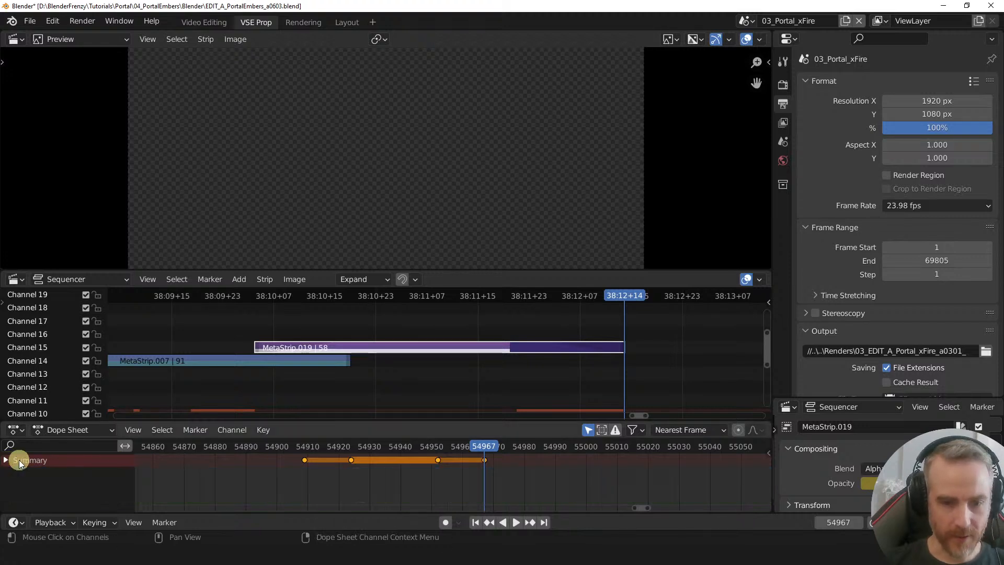
pyautogui.moveTo(487, 446); pyautogui.dragTo(438, 460)
# - Try shifting the two fade-out keyframes together along the Dope Sheet
pyautogui.click(439, 460)
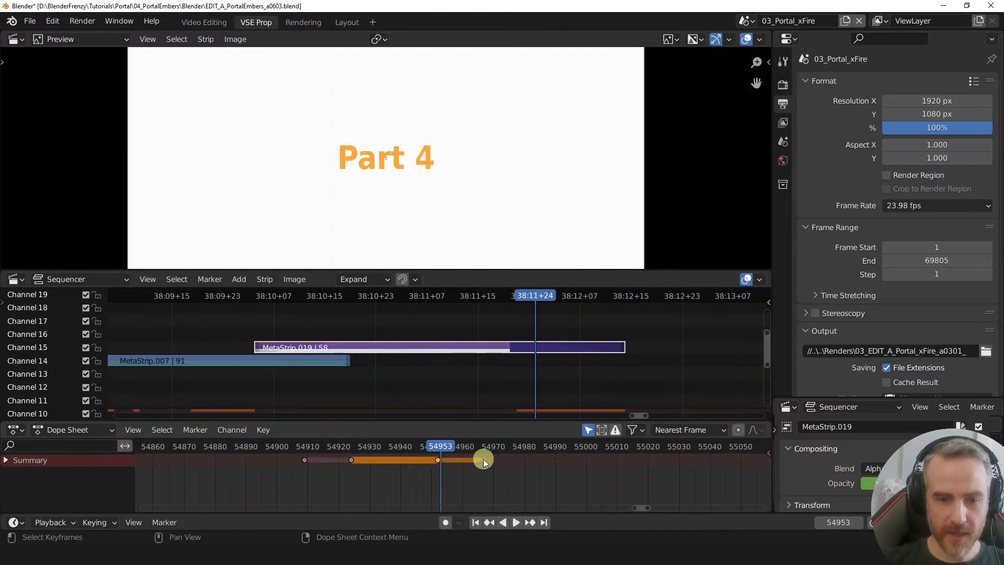
pyautogui.keyDown('shift'); pyautogui.click(486, 460); pyautogui.keyUp('shift')
pyautogui.press('g')
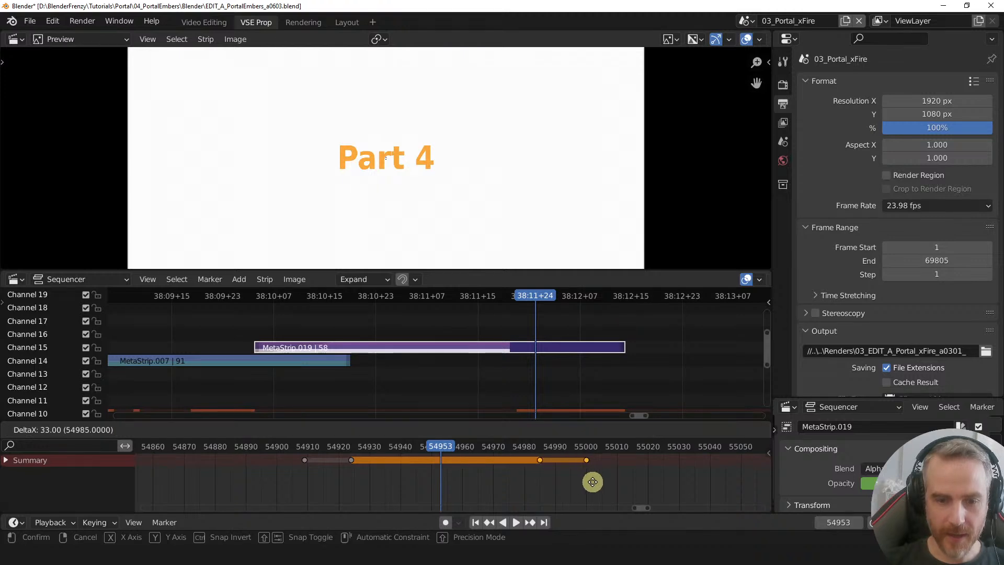
pyautogui.rightClick(485, 476)
pyautogui.press('g')
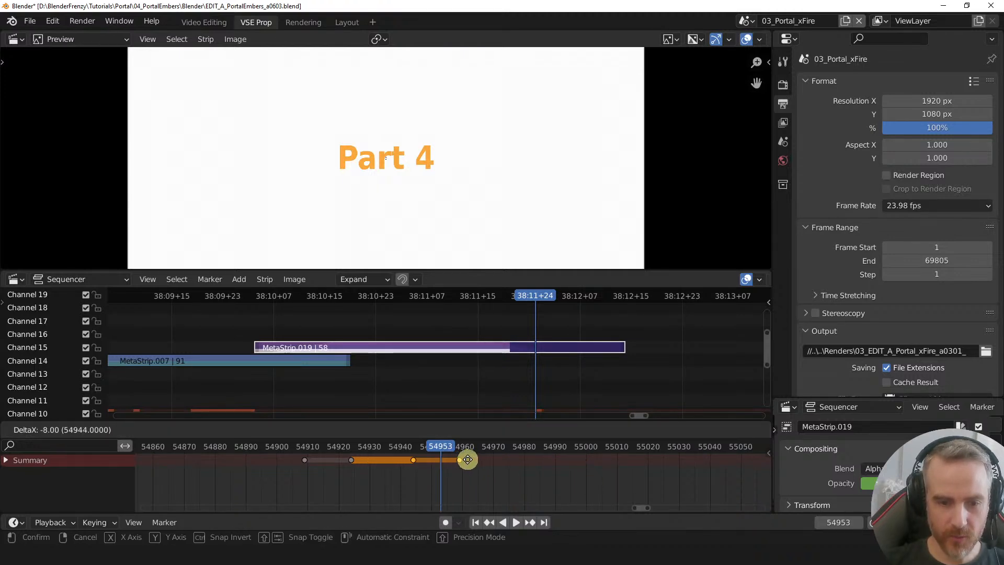
pyautogui.rightClick(473, 460)
# - Move the last fade-out keyframe to about frame 55000, then delete both fade-out keyframes
pyautogui.press('g')
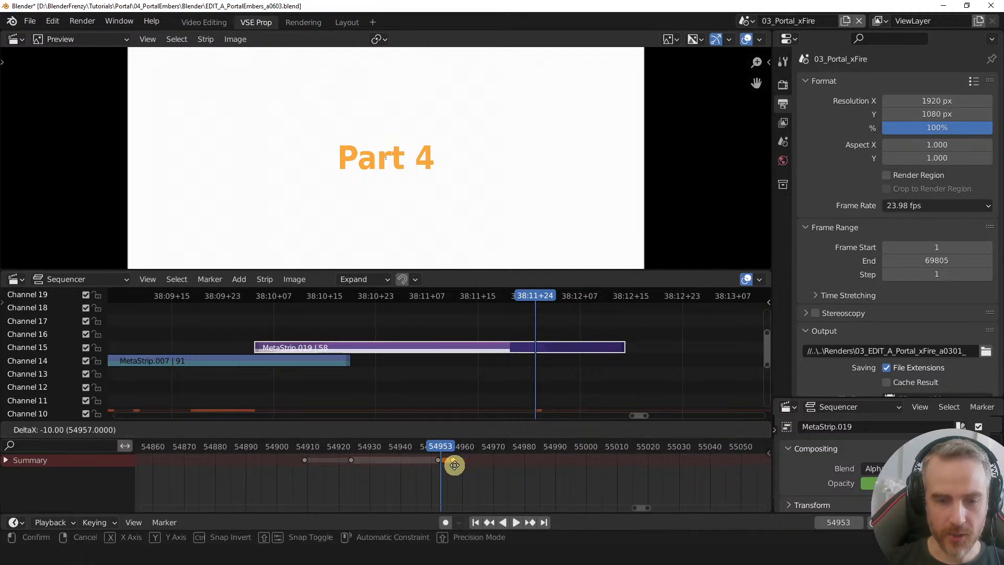
pyautogui.click(585, 475)
pyautogui.keyDown('shift'); pyautogui.click(438, 459); pyautogui.keyUp('shift')
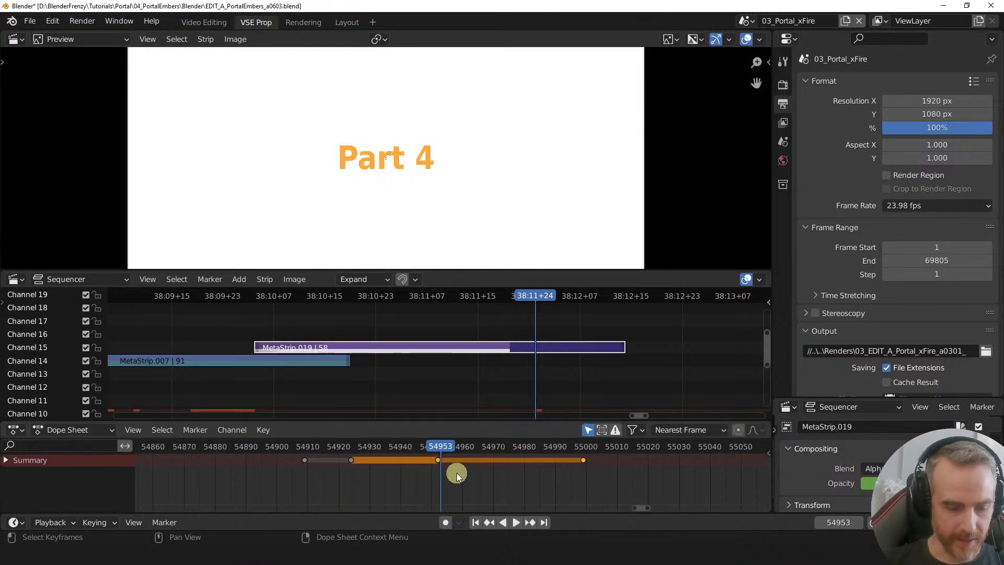
pyautogui.press('x')
pyautogui.click(457, 474)
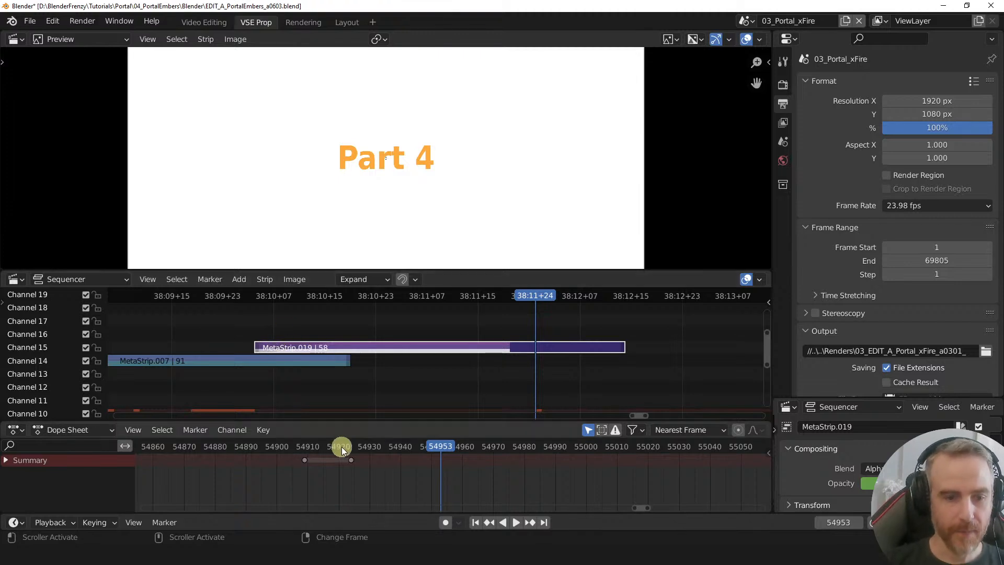
# - Play the title strip from its fade-in near frame 54910 and scrub to frame 54949
pyautogui.click(307, 445)
pyautogui.press('space')
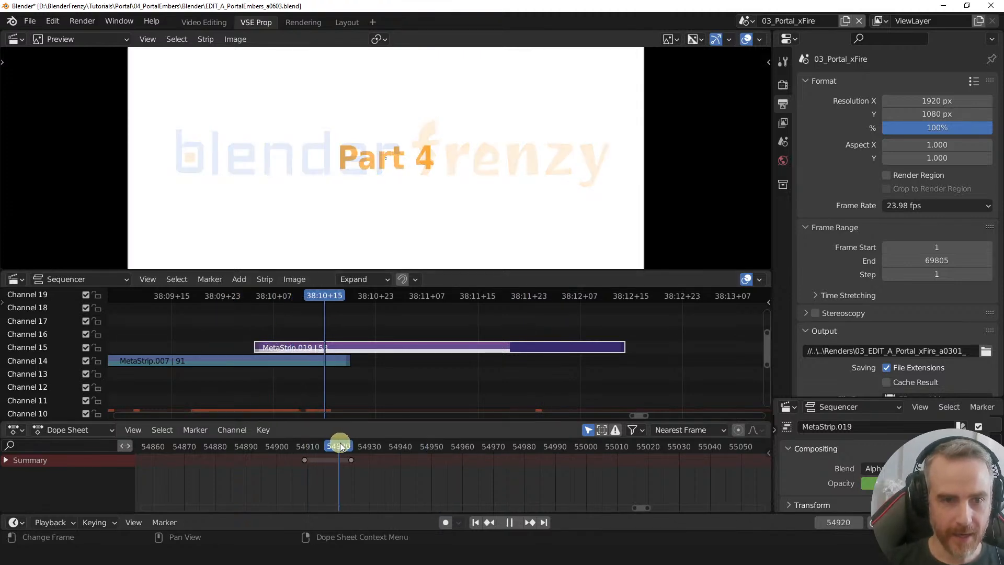
pyautogui.moveTo(467, 460); pyautogui.dragTo(428, 450)
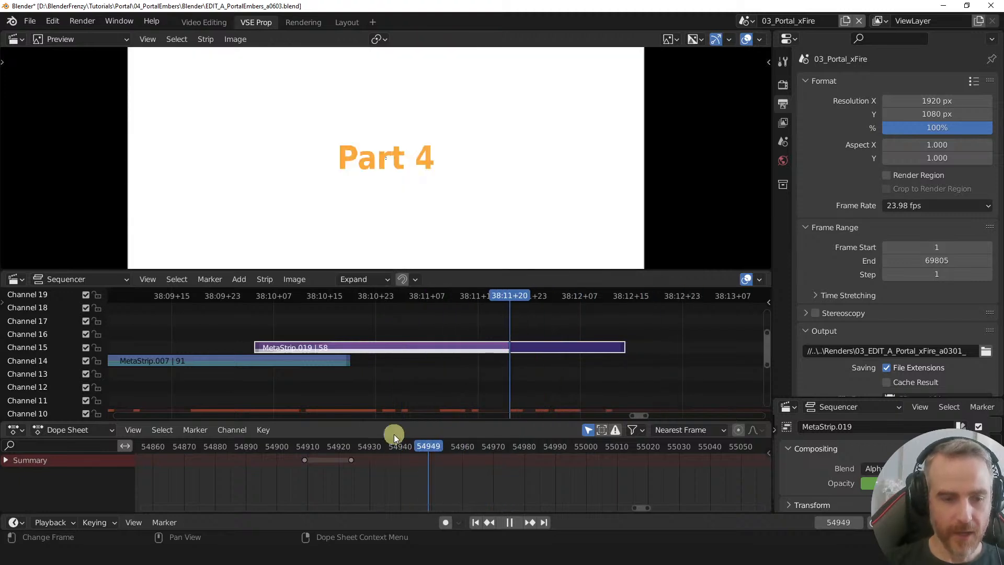
# - Select the overlapping logo and Part 4 title strips on channels 14 and 15 and delete them
pyautogui.keyDown('ctrl'); pyautogui.moveTo(333, 355); pyautogui.dragTo(311, 356, button='middle'); pyautogui.keyUp('ctrl')
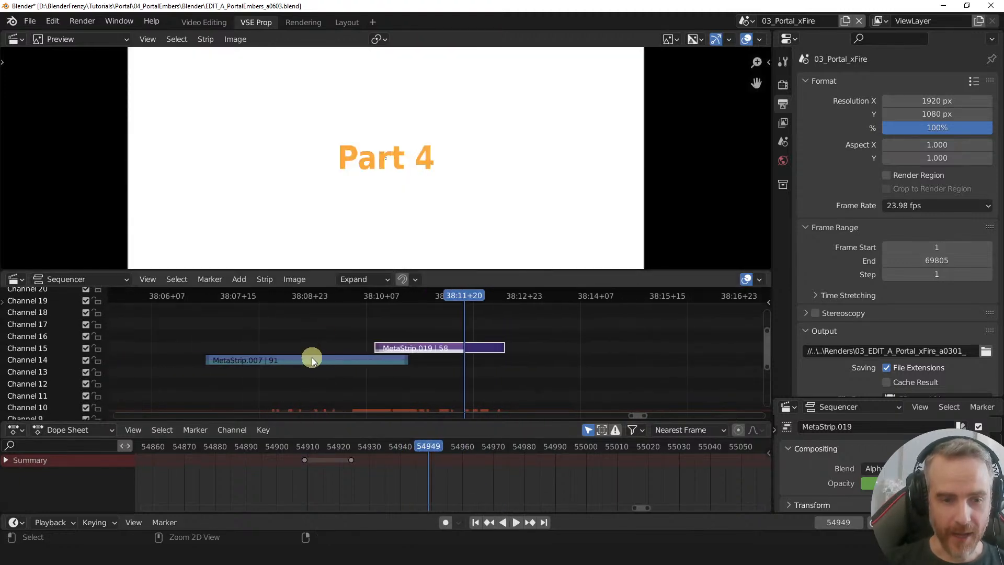
pyautogui.click(424, 390)
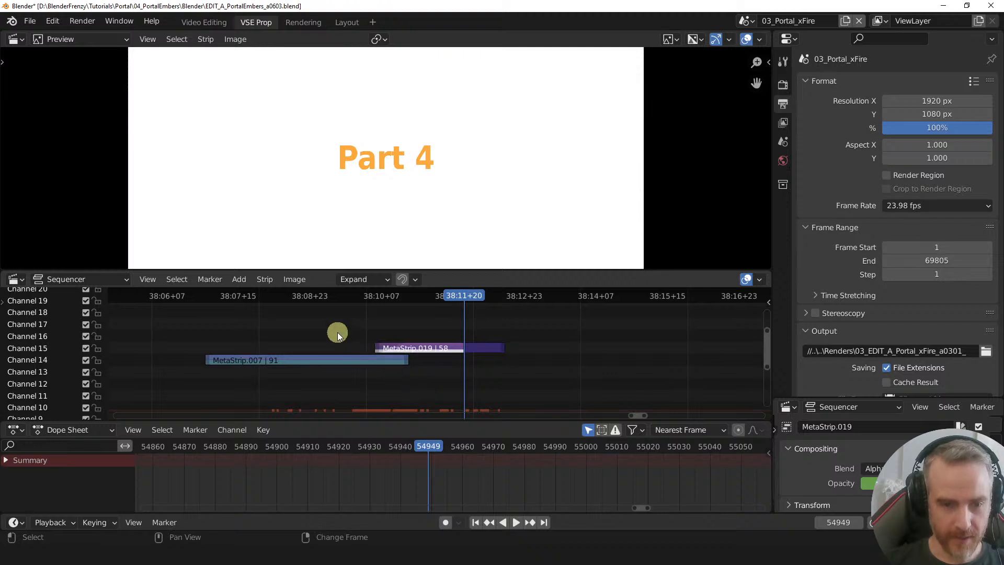
pyautogui.moveTo(330, 325); pyautogui.dragTo(443, 377)
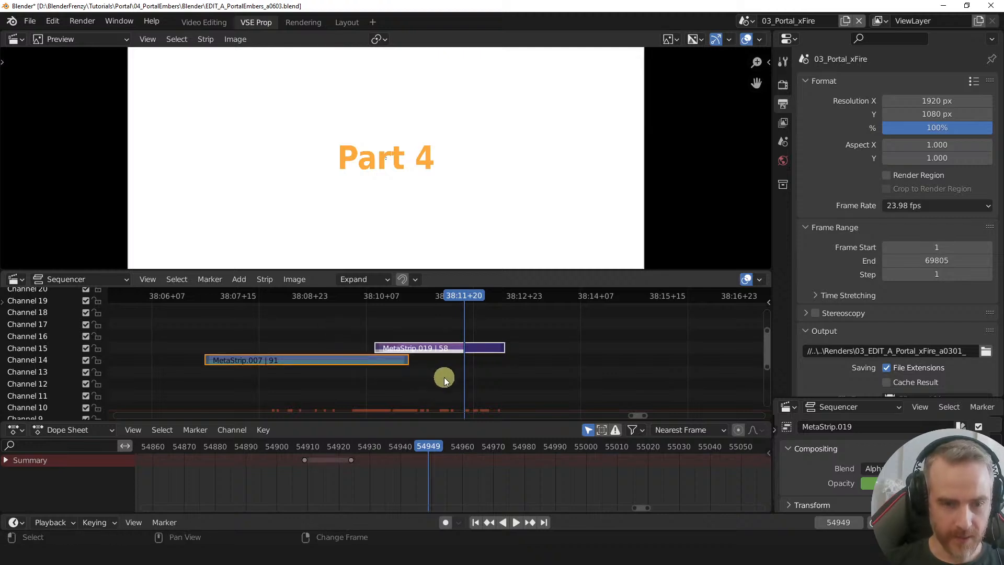
pyautogui.press('Delete')
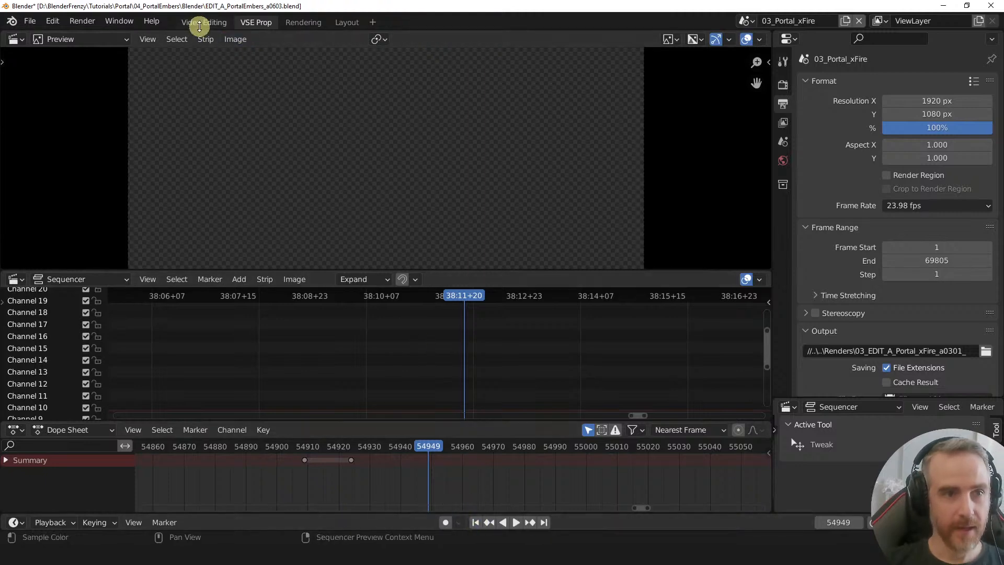
# - Return to the Video Editing workspace, show the whole edit, and jump to frame 1
pyautogui.click(204, 22)
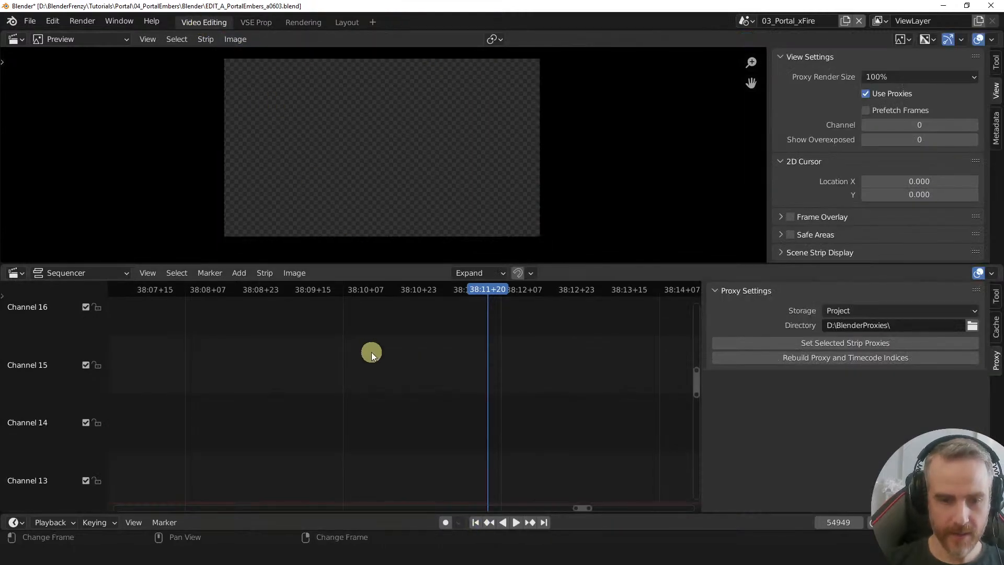
pyautogui.press('KP_0')
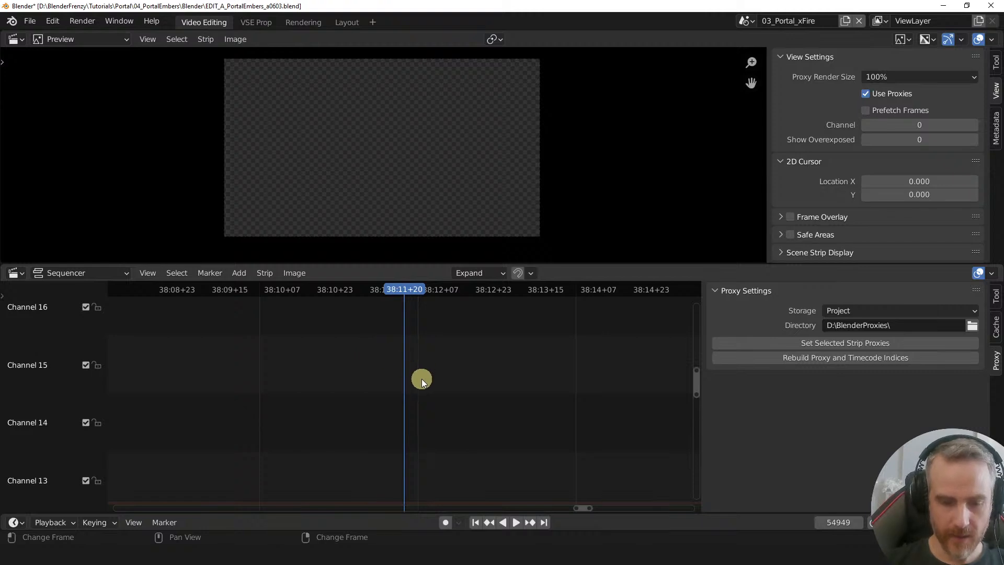
pyautogui.press('Home')
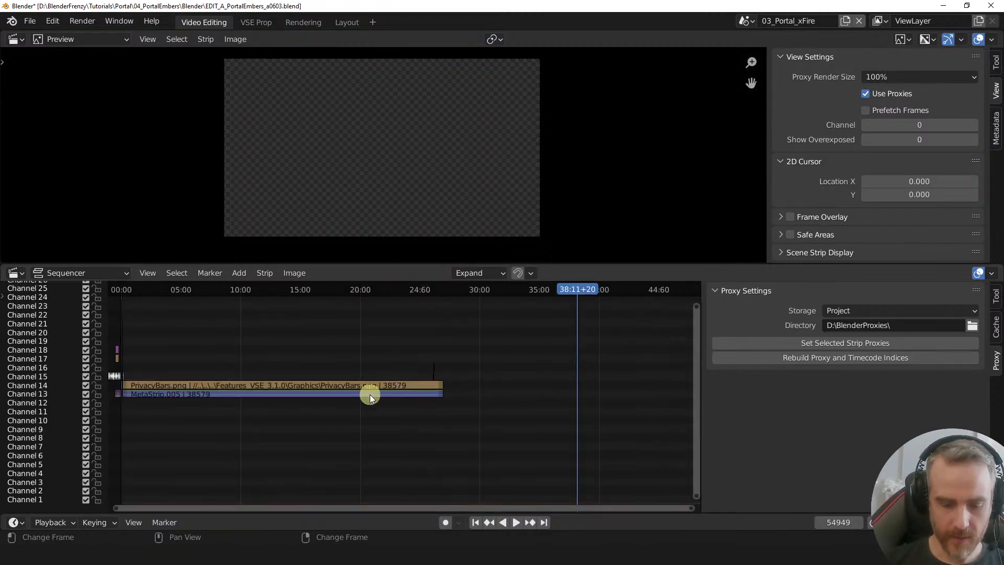
pyautogui.hotkey('shift', 'Left')
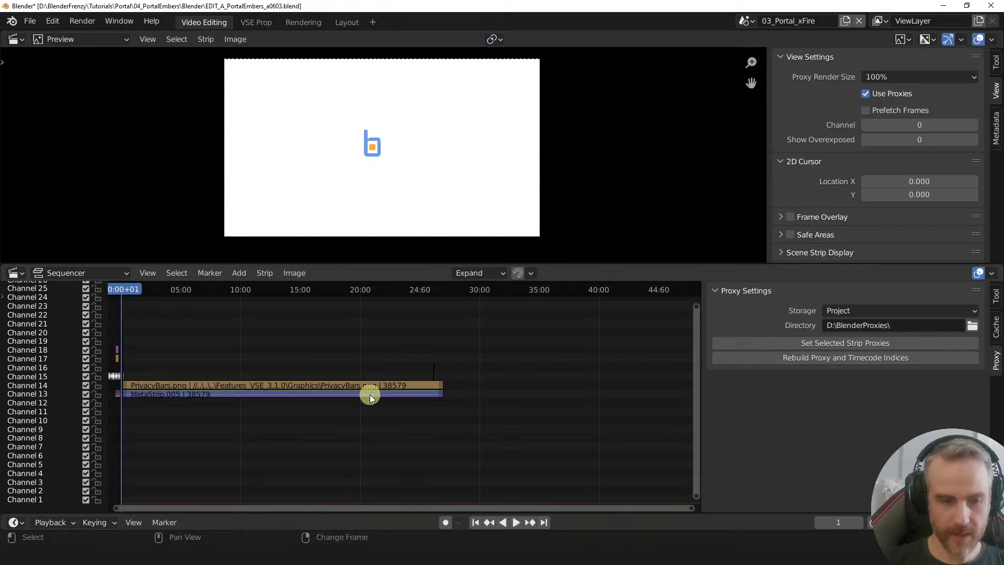
pyautogui.press('KP_Decimal')
pyautogui.press('KP_0')
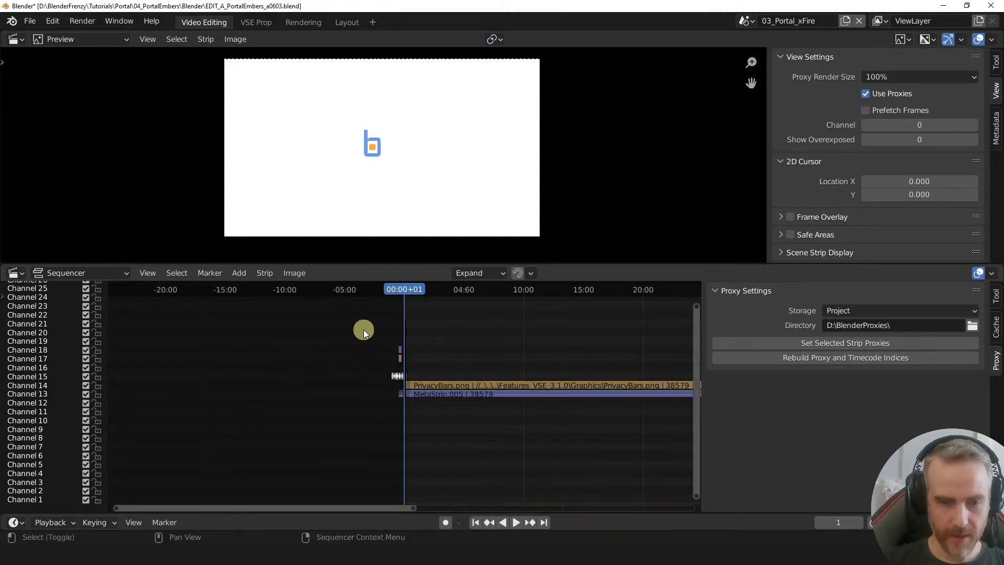
# - Examine the opening strips from frame 1 through the effect transition near 00:06
pyautogui.hotkey('shift', 'b')
pyautogui.moveTo(404, 377); pyautogui.dragTo(443, 420)
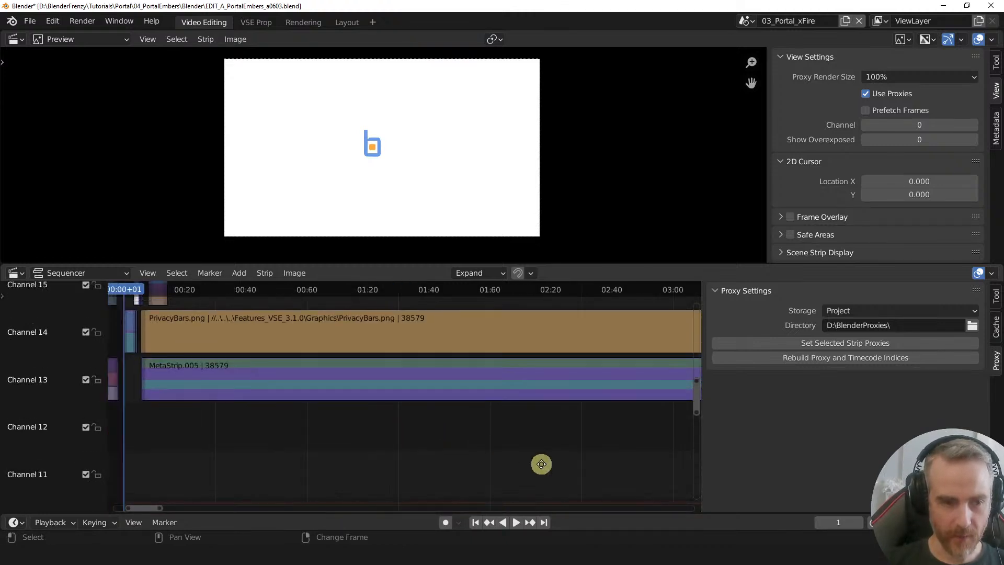
pyautogui.press('KP_Decimal')
pyautogui.keyDown('ctrl'); pyautogui.moveTo(497, 444); pyautogui.dragTo(524, 466, button='middle'); pyautogui.keyUp('ctrl')
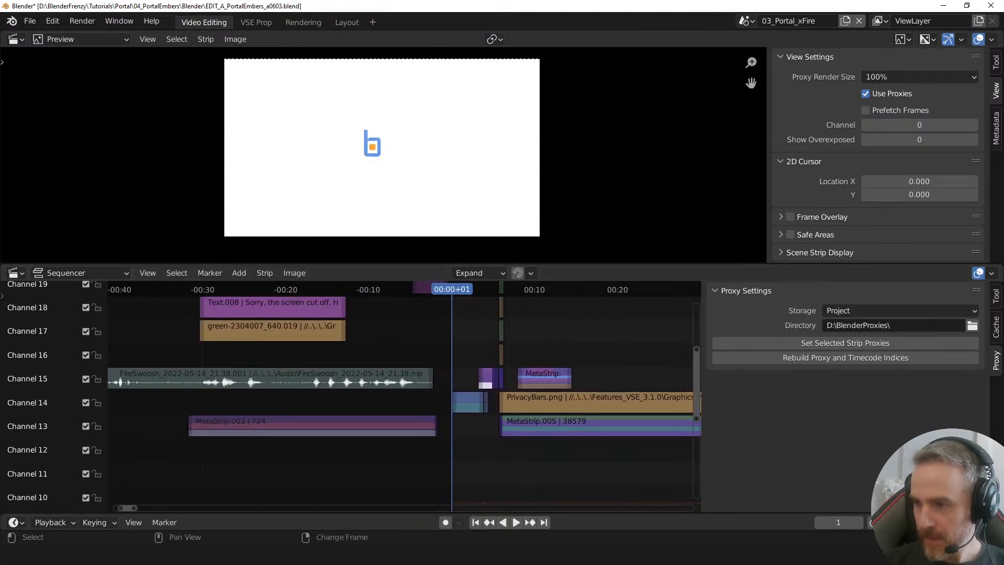
pyautogui.moveTo(564, 397); pyautogui.dragTo(475, 455, button='middle')
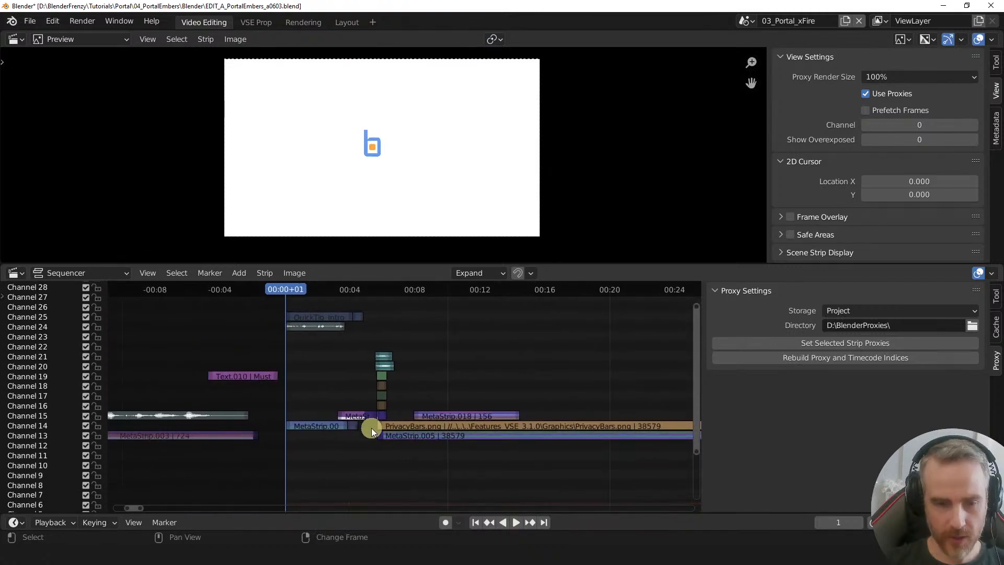
pyautogui.keyDown('ctrl'); pyautogui.moveTo(371, 430); pyautogui.dragTo(399, 428, button='middle'); pyautogui.keyUp('ctrl')
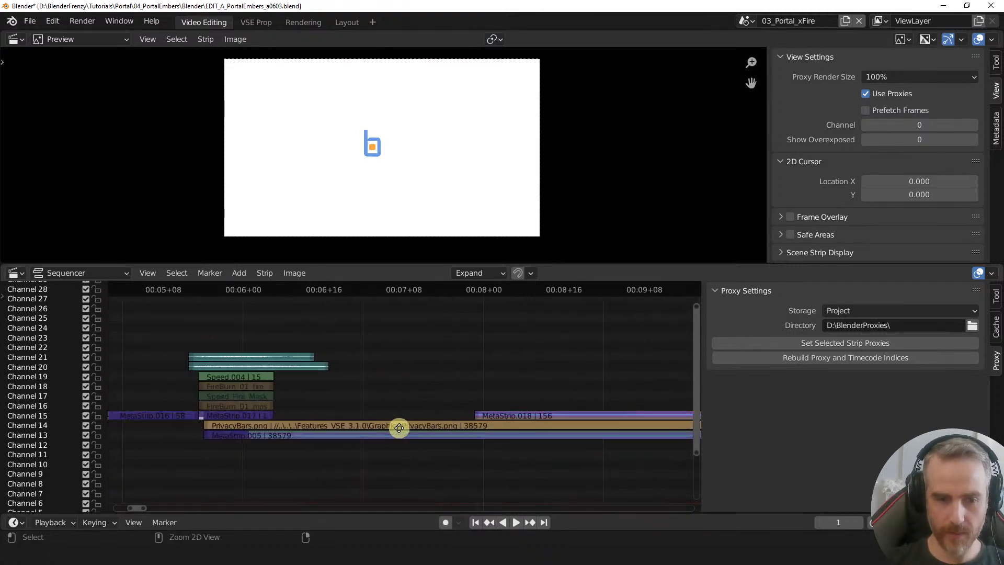
# - Review the edit by playing from 00:03+22 and scrubbing through the fire transition to 00:06+05
pyautogui.moveTo(242, 439); pyautogui.dragTo(398, 418, button='middle')
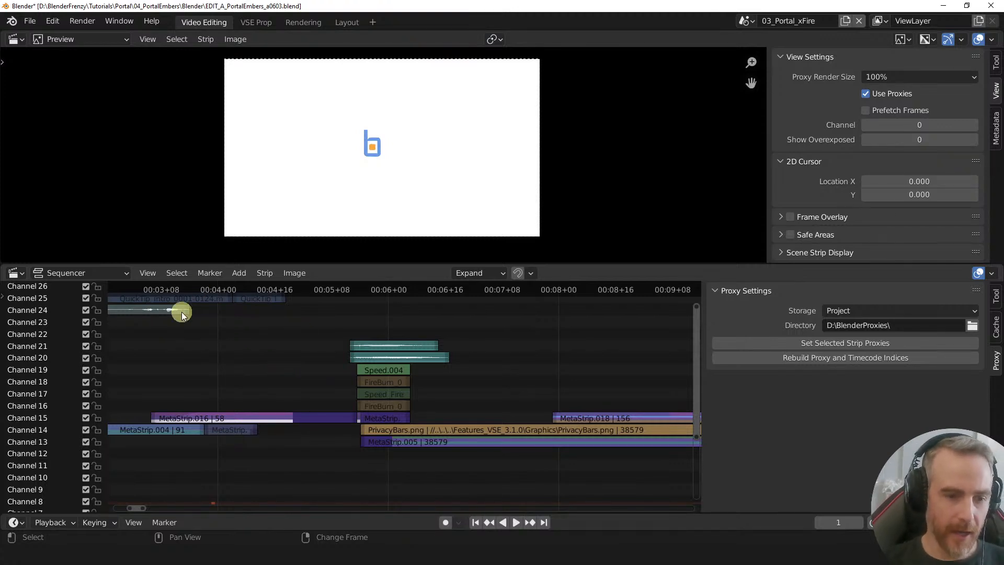
pyautogui.moveTo(190, 350); pyautogui.dragTo(204, 356, button='middle')
pyautogui.click(235, 293)
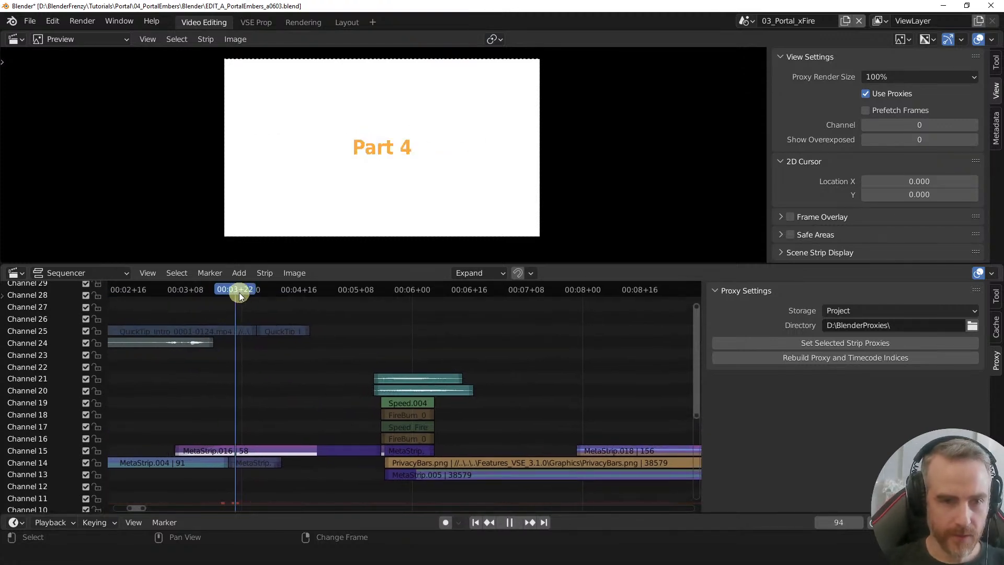
pyautogui.press('space')
pyautogui.moveTo(268, 293); pyautogui.dragTo(430, 298)
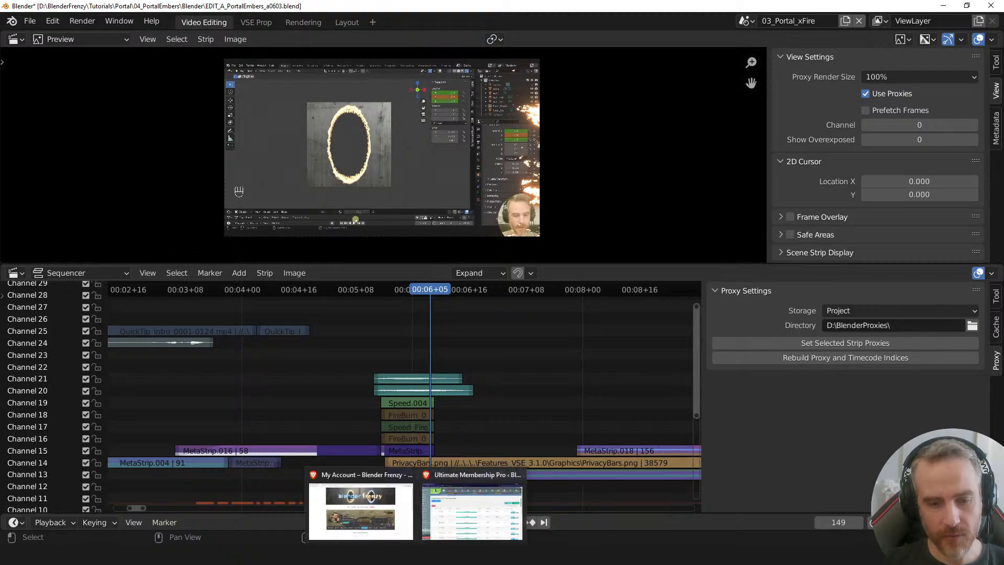
# - Switch to the browser, examine the tutorial posts on the Blender Frenzy home page, and return to Blender
pyautogui.click(406, 528)
pyautogui.click(397, 235)
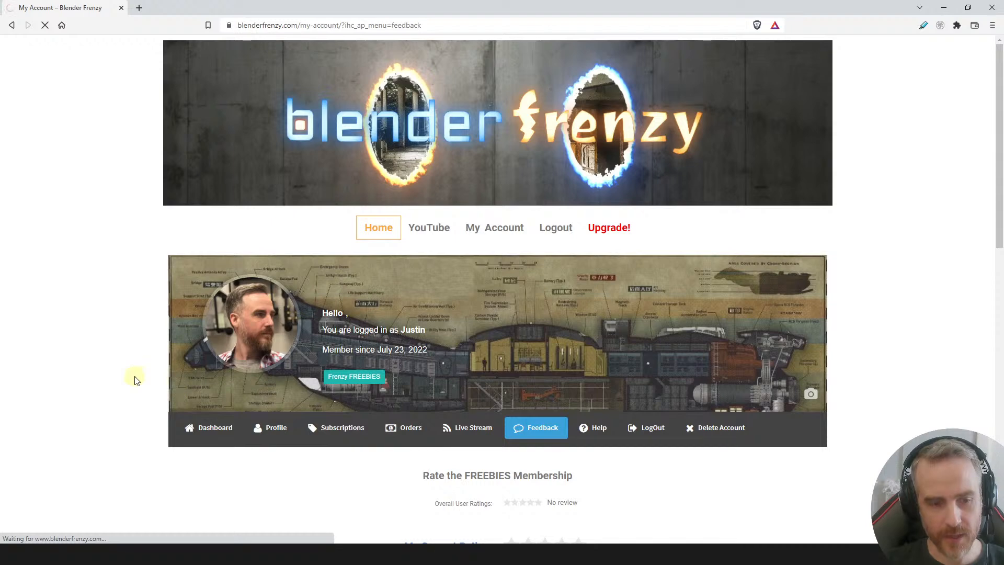
pyautogui.scroll(-9, 136, 380)
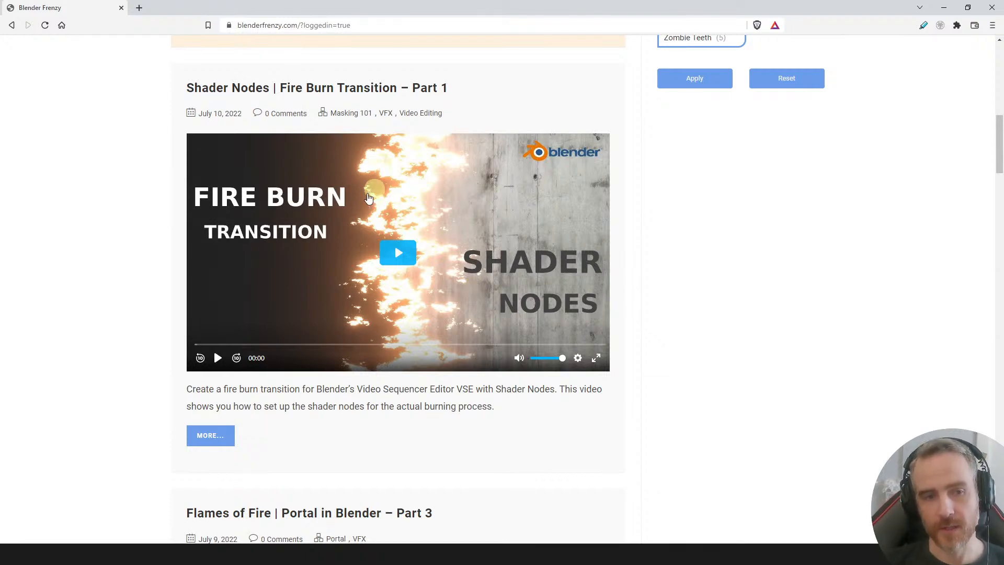
pyautogui.click(943, 8)
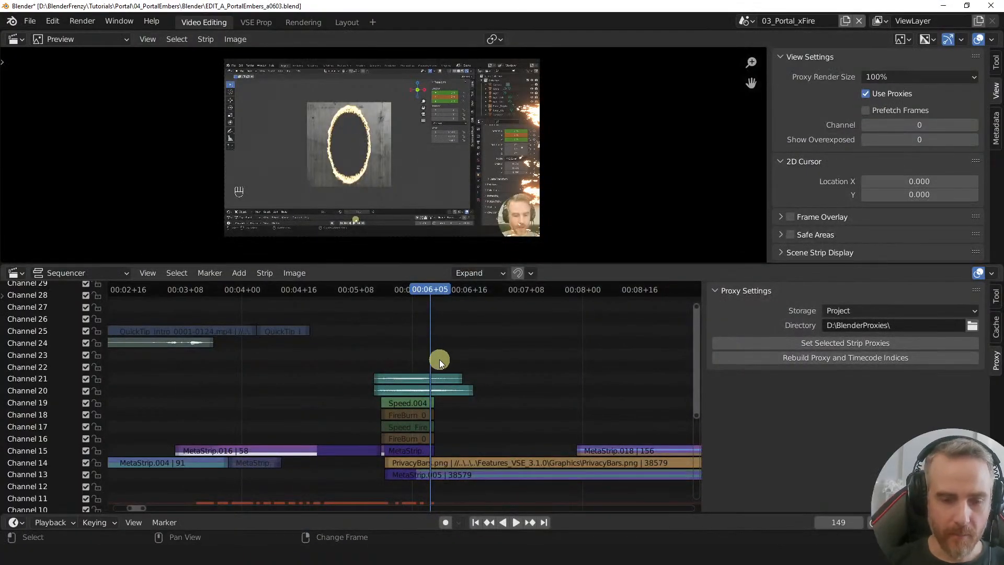
# - Play back the fire burn transition from its start around 00:05+15
pyautogui.keyDown('ctrl'); pyautogui.moveTo(439, 359); pyautogui.dragTo(376, 302, button='middle'); pyautogui.keyUp('ctrl')
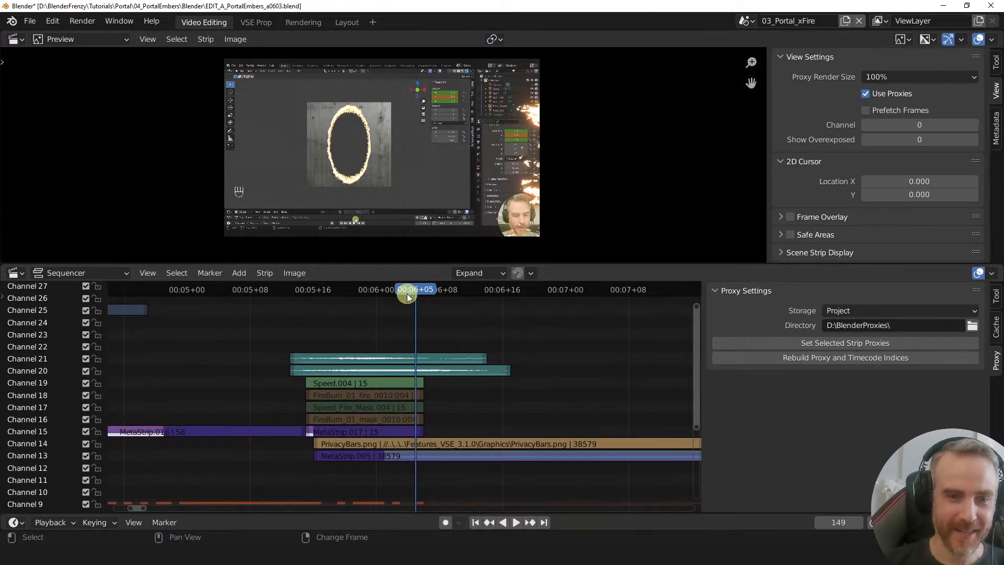
pyautogui.moveTo(316, 299)
pyautogui.mouseDown()
pyautogui.moveTo(384, 294)
pyautogui.moveTo(309, 300)
pyautogui.mouseUp()
pyautogui.press('space')
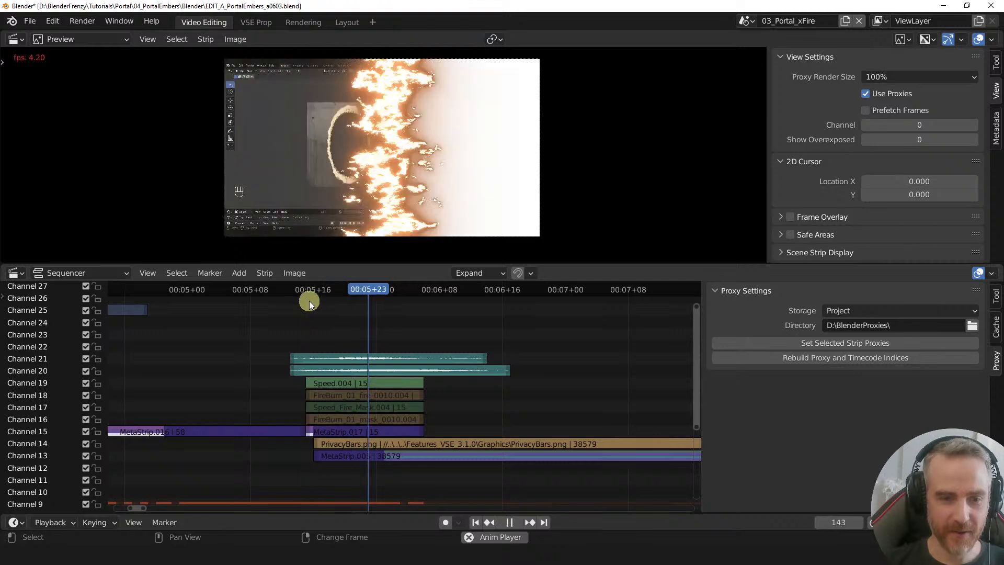
pyautogui.press('space')
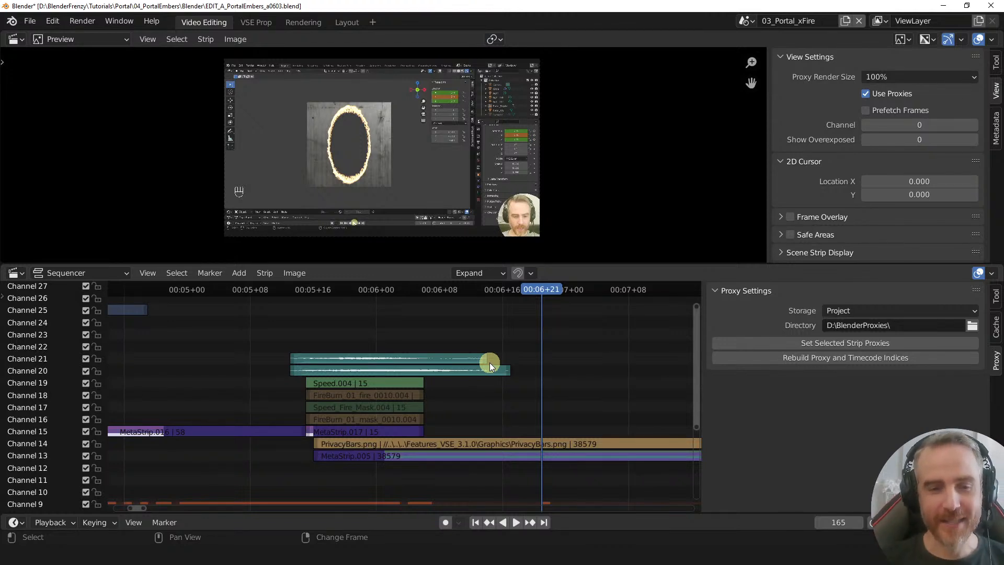
# - Inspect the two FireSwoosh sound strips in channels 20 and 21 above the fire transition, with the playhead at 00:05+15
pyautogui.click(349, 359)
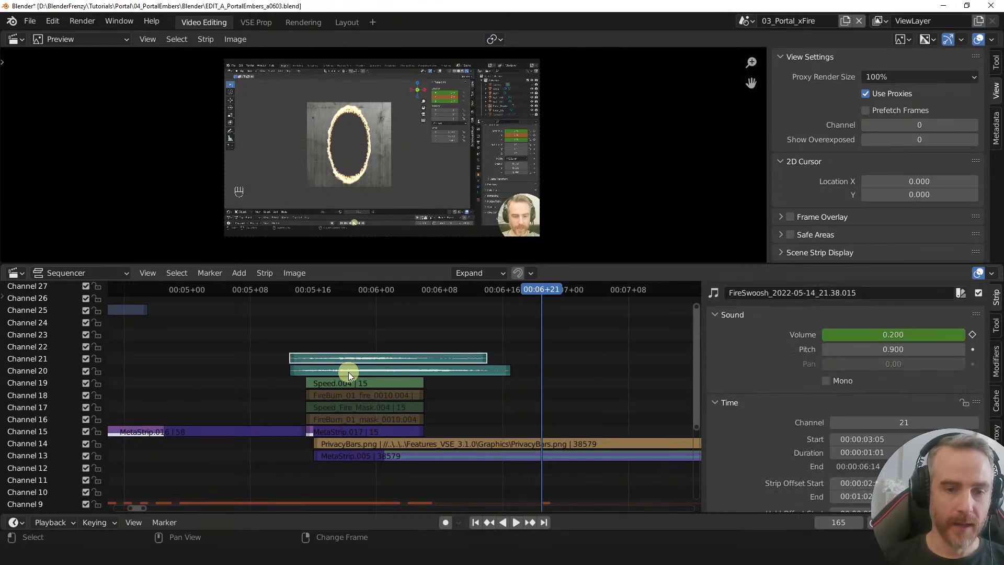
pyautogui.click(348, 372)
pyautogui.click(349, 360)
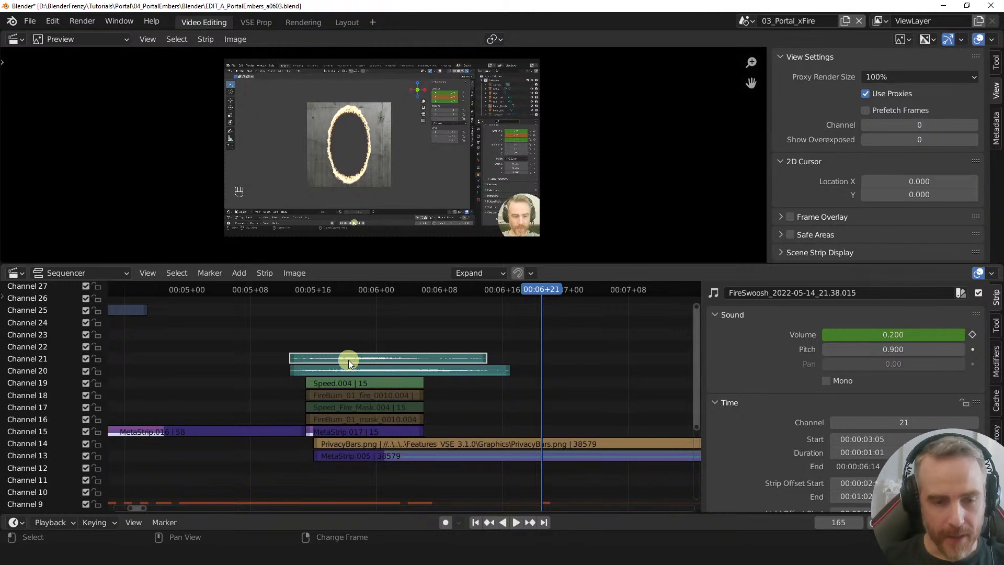
pyautogui.click(309, 288)
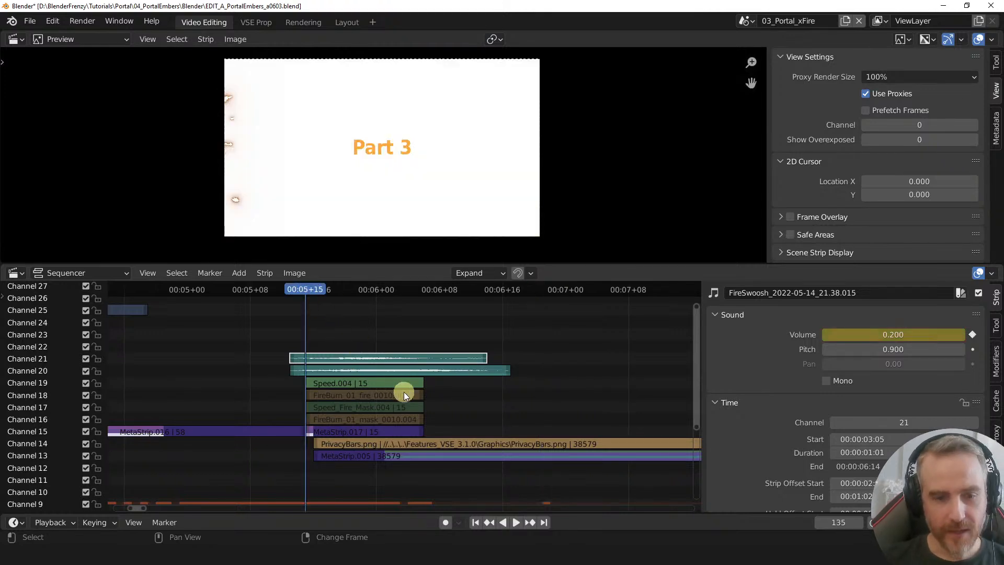
pyautogui.moveTo(260, 332); pyautogui.dragTo(484, 372)
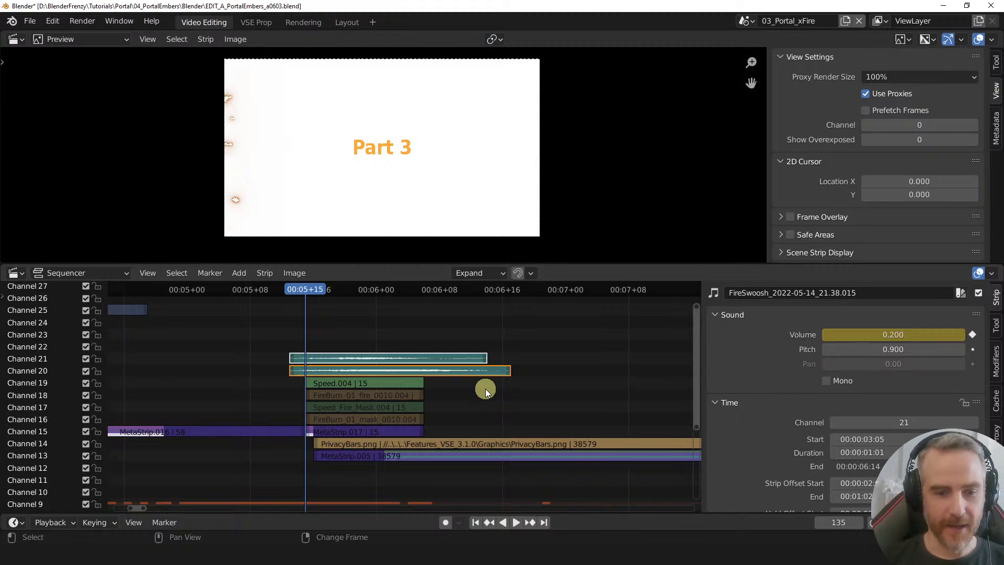
# - Mute MetaStrip.005 in channel 13 and play the transition to check the swoosh sounds alone
pyautogui.click(350, 460)
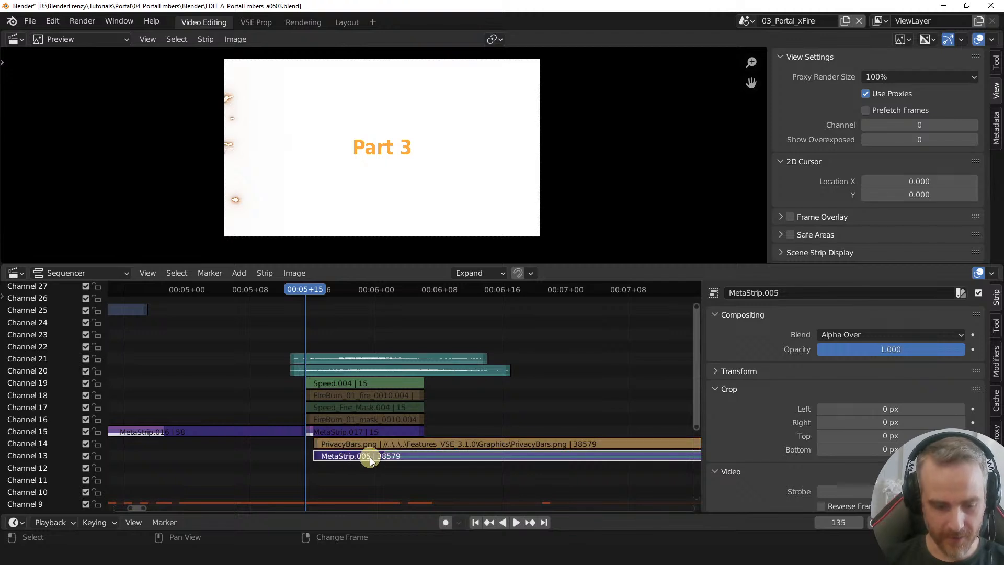
pyautogui.press('h')
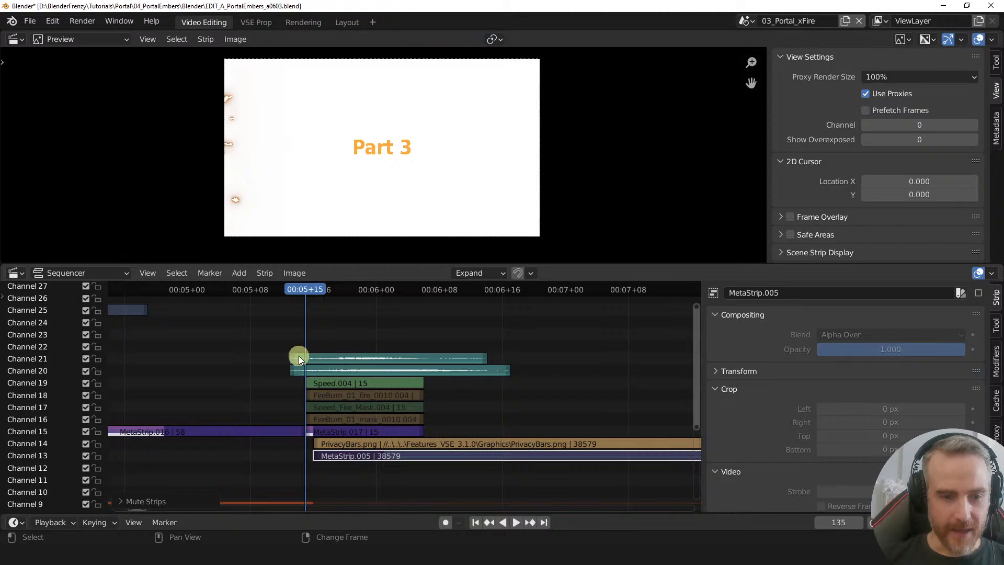
pyautogui.press('space')
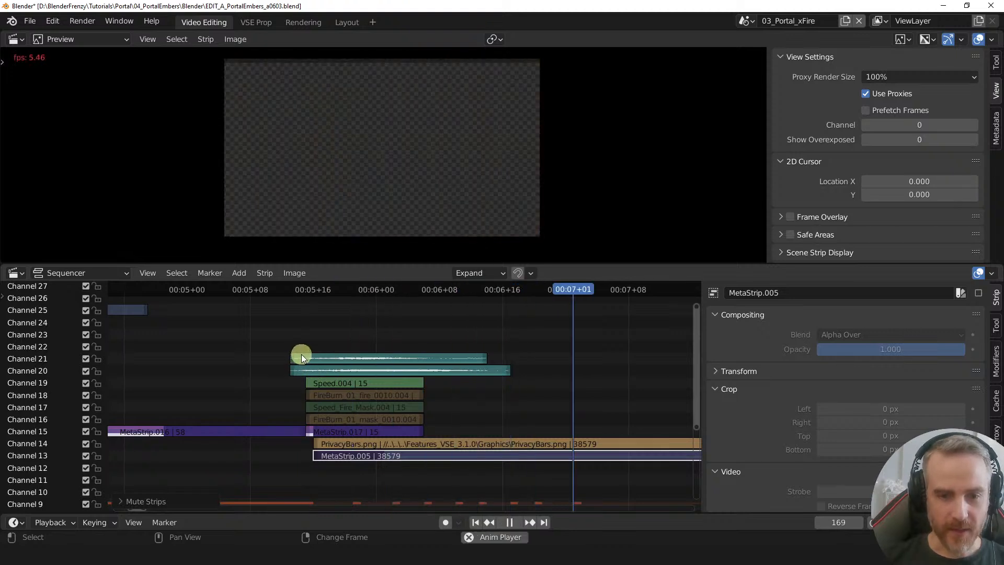
pyautogui.press('space')
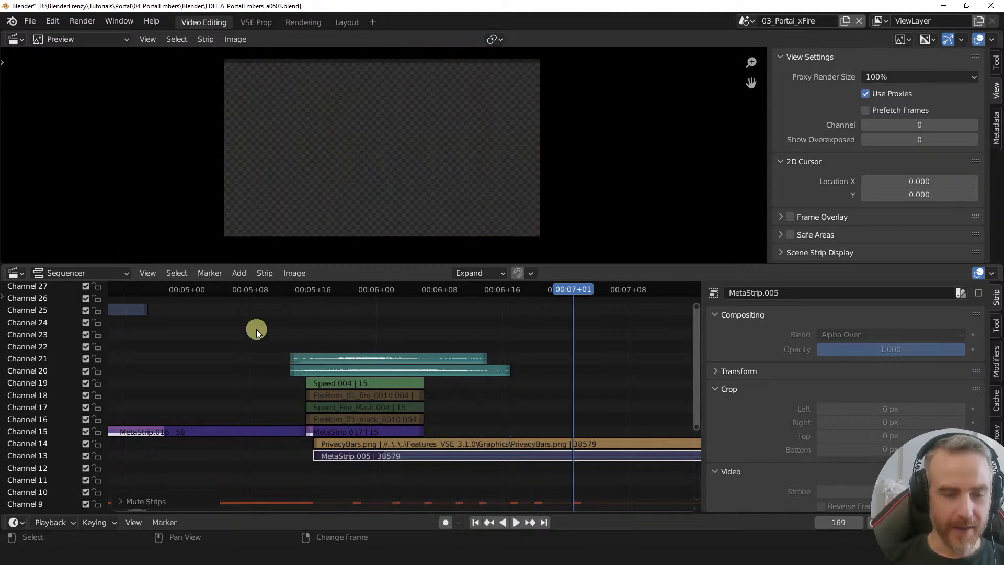
# - Select both FireSwoosh sound strips in channels 20 and 21 and set the frame range to these strips
pyautogui.click(436, 374)
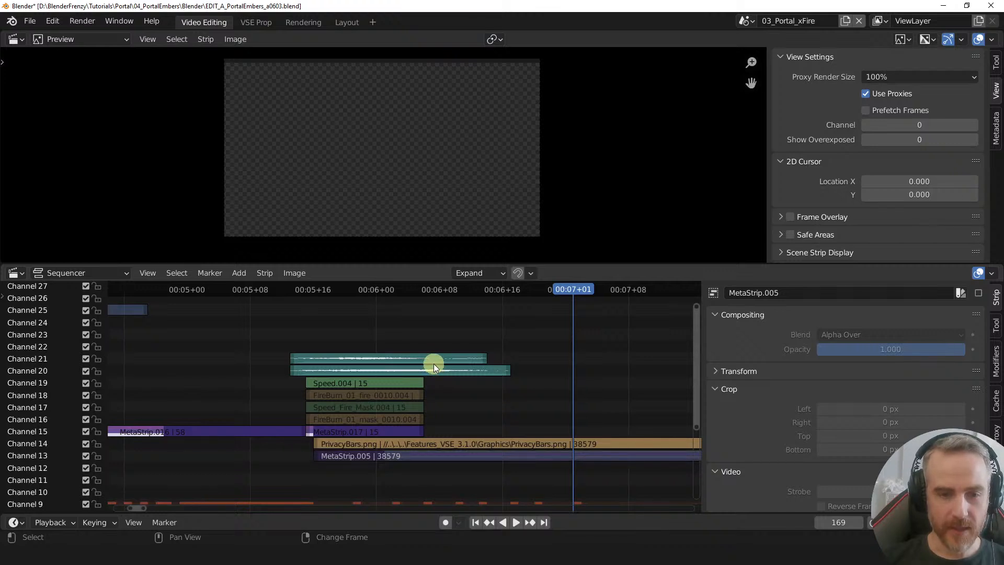
pyautogui.click(434, 365)
pyautogui.keyDown('shift'); pyautogui.click(434, 369); pyautogui.keyUp('shift')
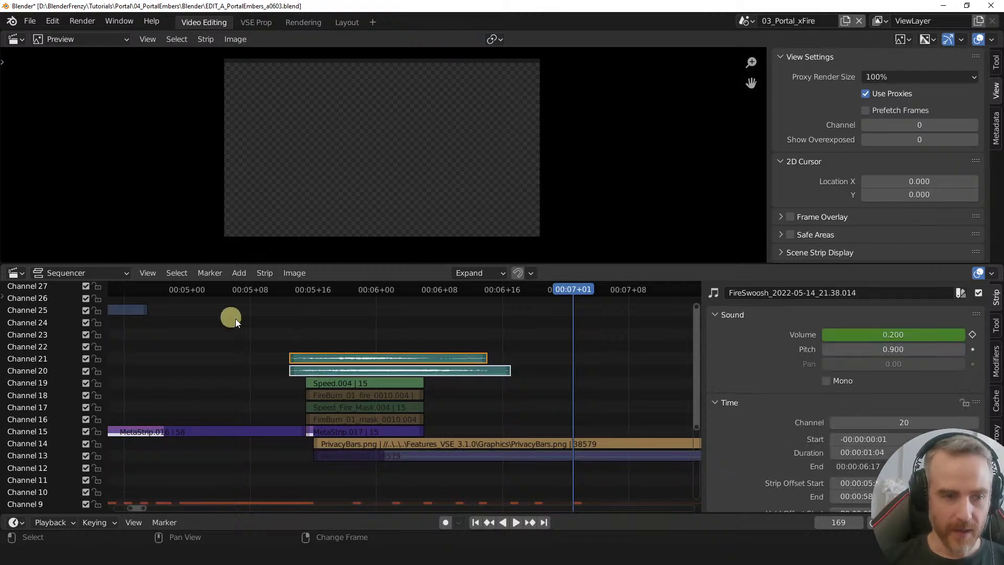
pyautogui.click(148, 273)
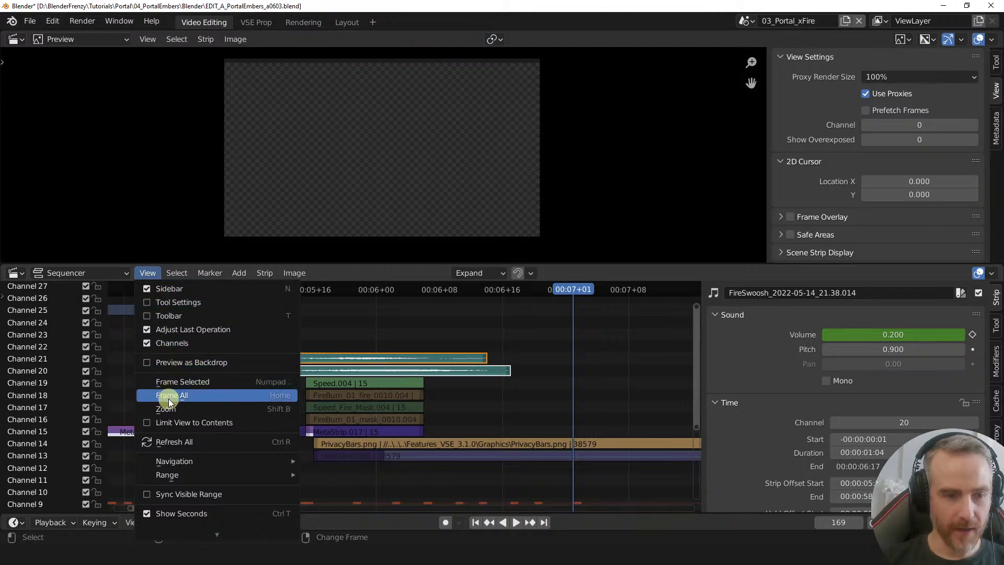
pyautogui.click(246, 384)
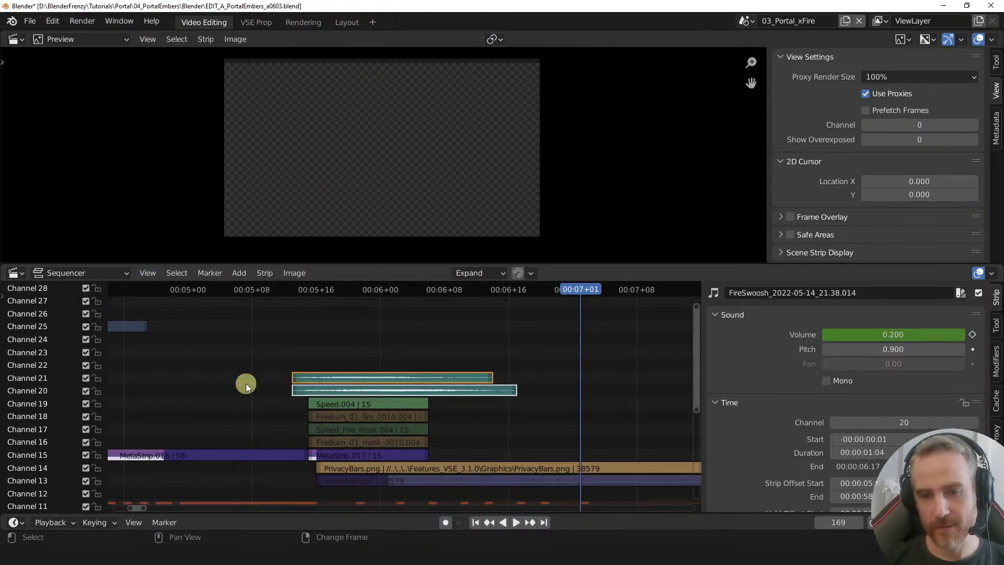
pyautogui.click(147, 273)
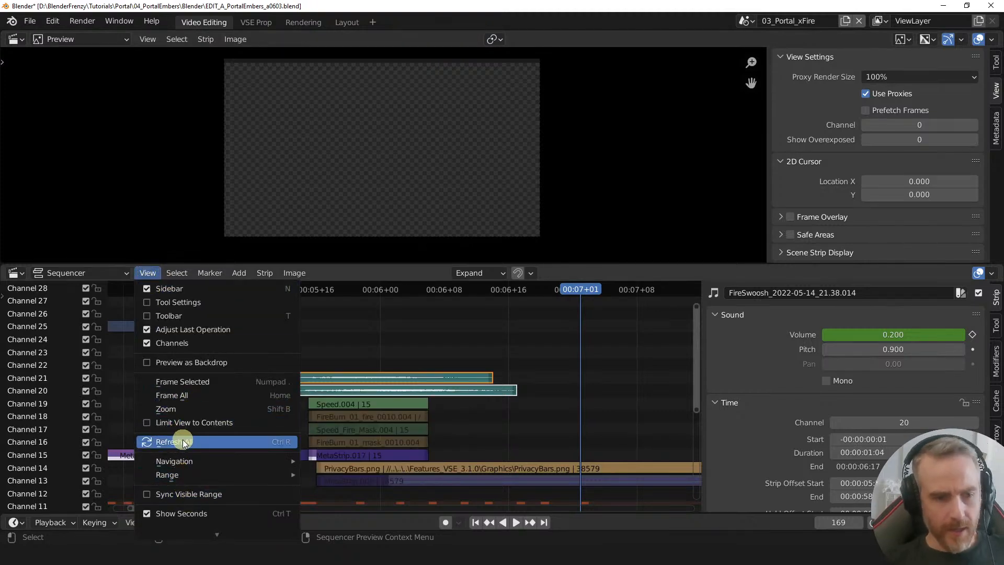
pyautogui.moveTo(184, 467)
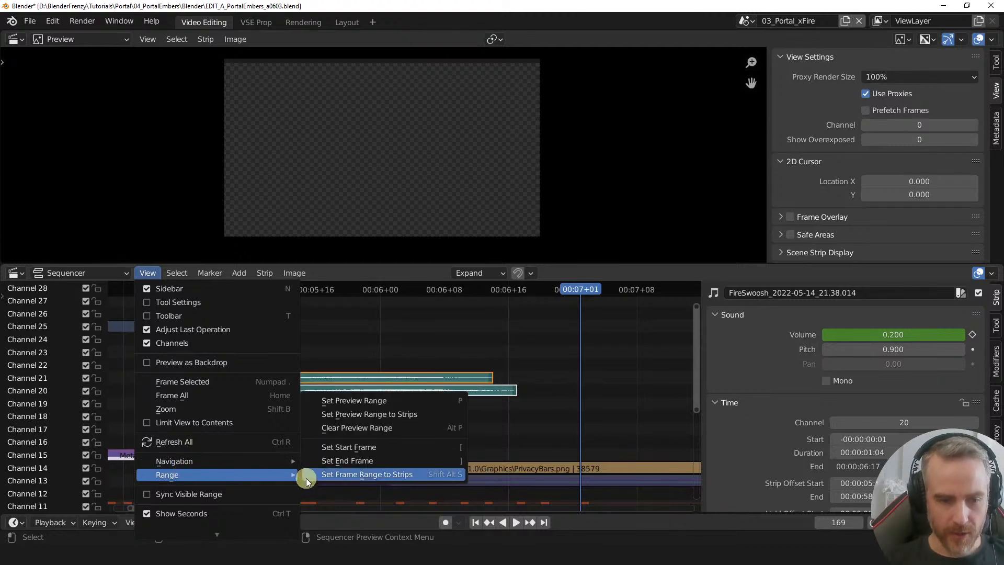
pyautogui.click(388, 475)
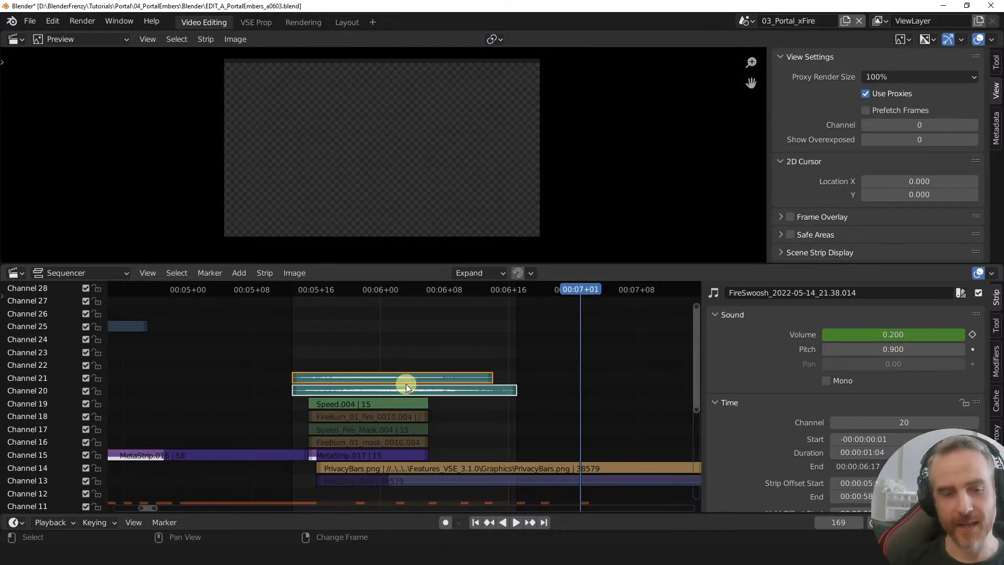
# - Start an audio render, create a folder named Audio inside 04_PortalEmbers, and open it as the destination
pyautogui.click(81, 23)
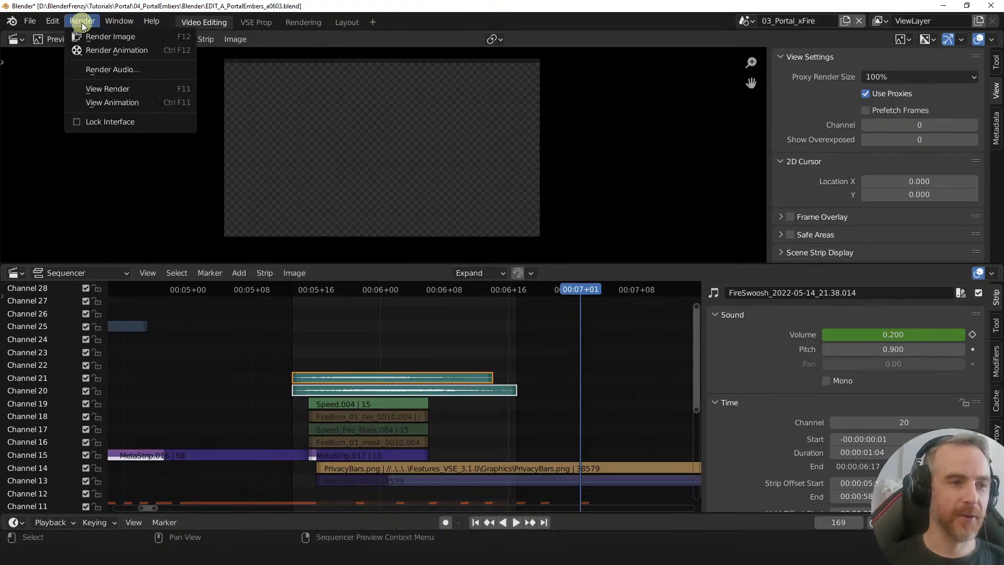
pyautogui.click(98, 69)
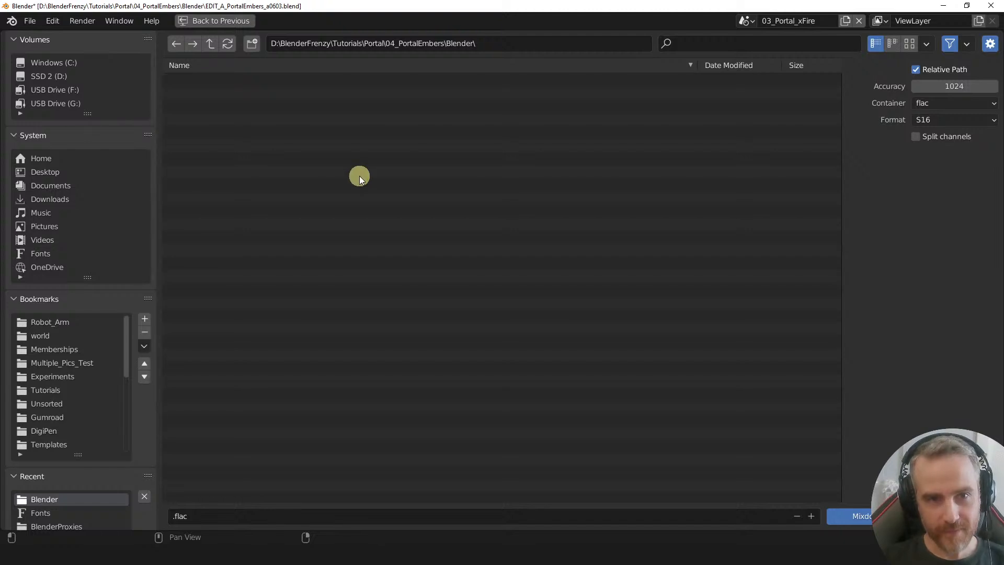
pyautogui.click(209, 43)
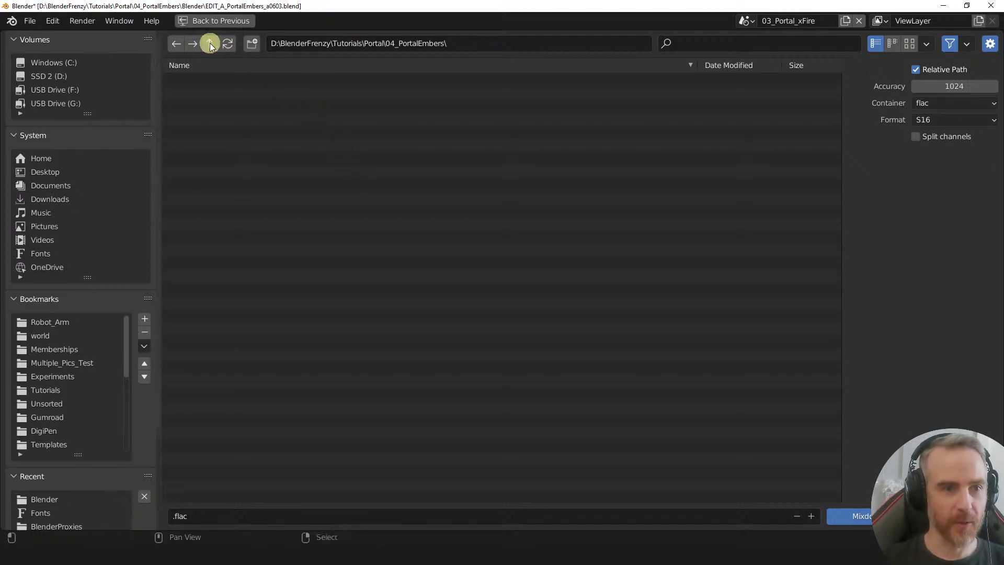
pyautogui.click(254, 43)
pyautogui.write('A')
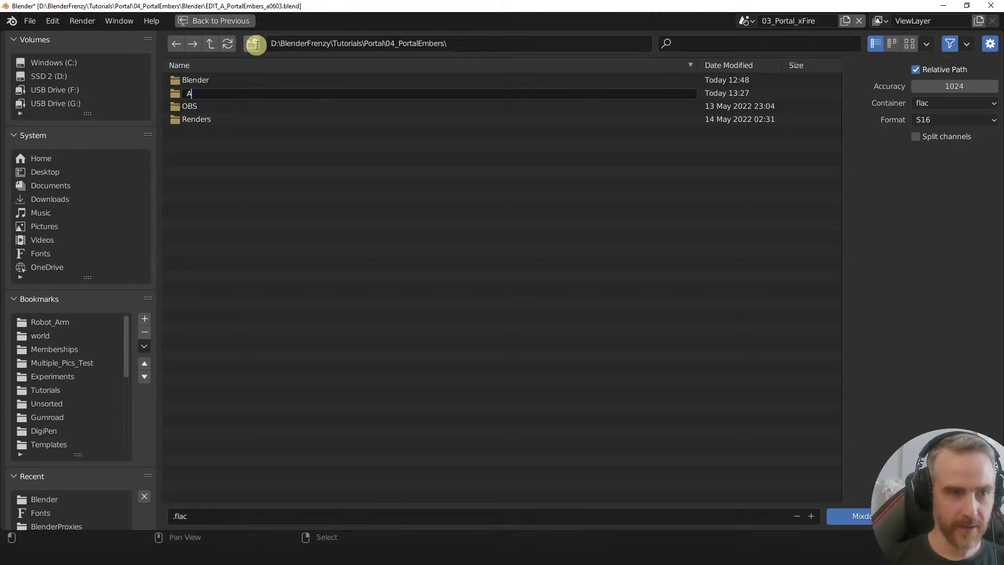
pyautogui.write('udio')
pyautogui.press('Return')
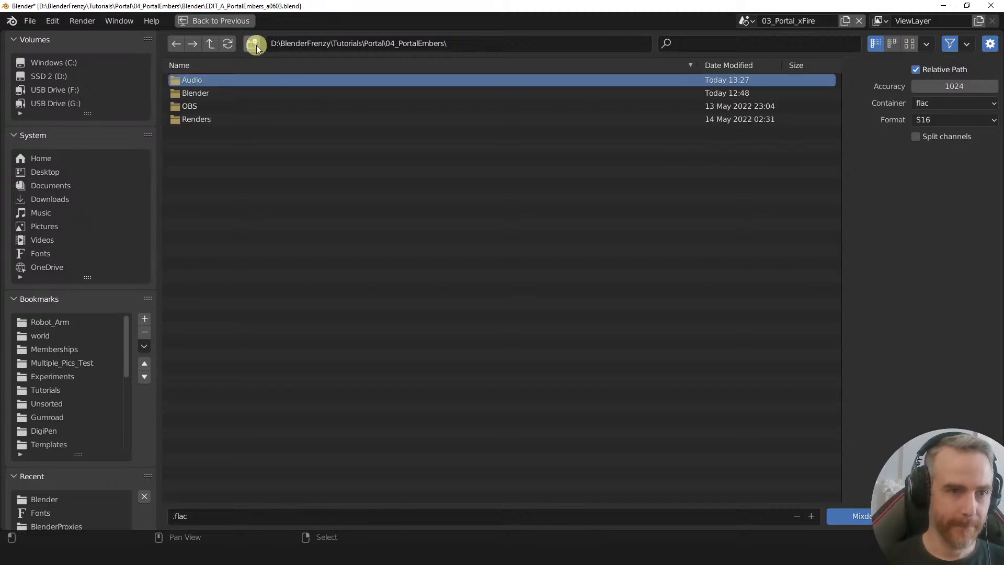
pyautogui.doubleClick(193, 83)
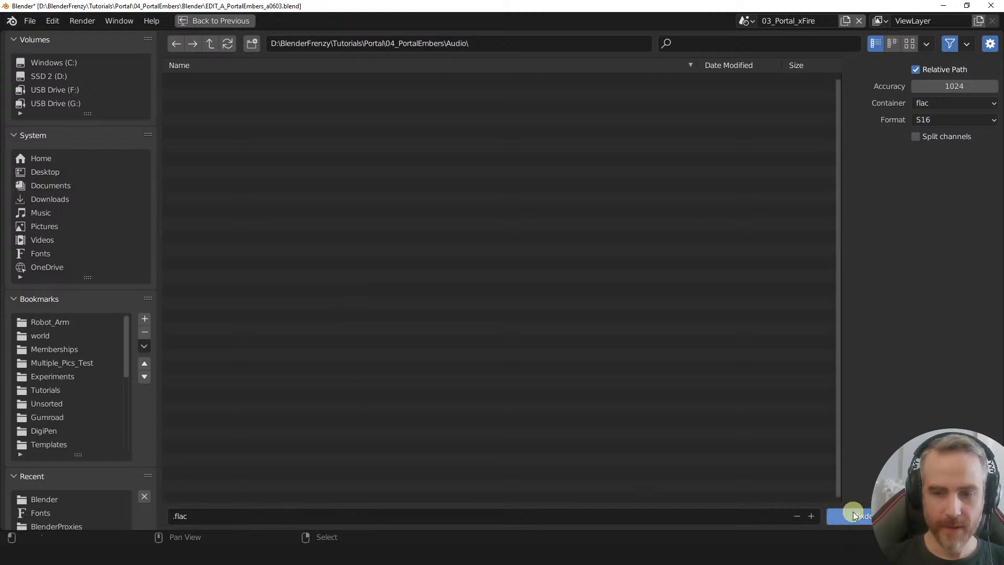
# - Name the audio file Swoosh.flac and mix it down into the Audio folder
pyautogui.click(200, 515)
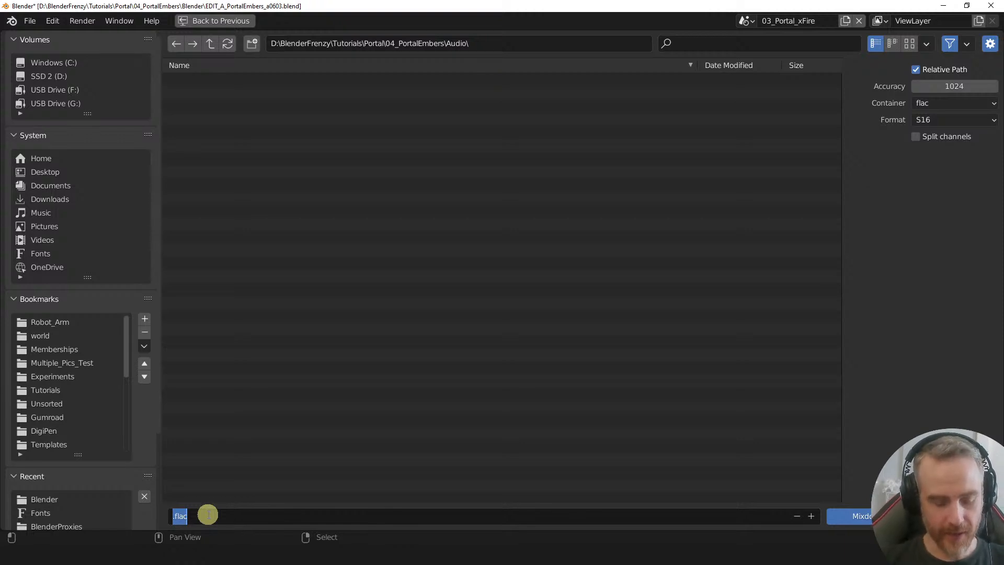
pyautogui.write('Swh')
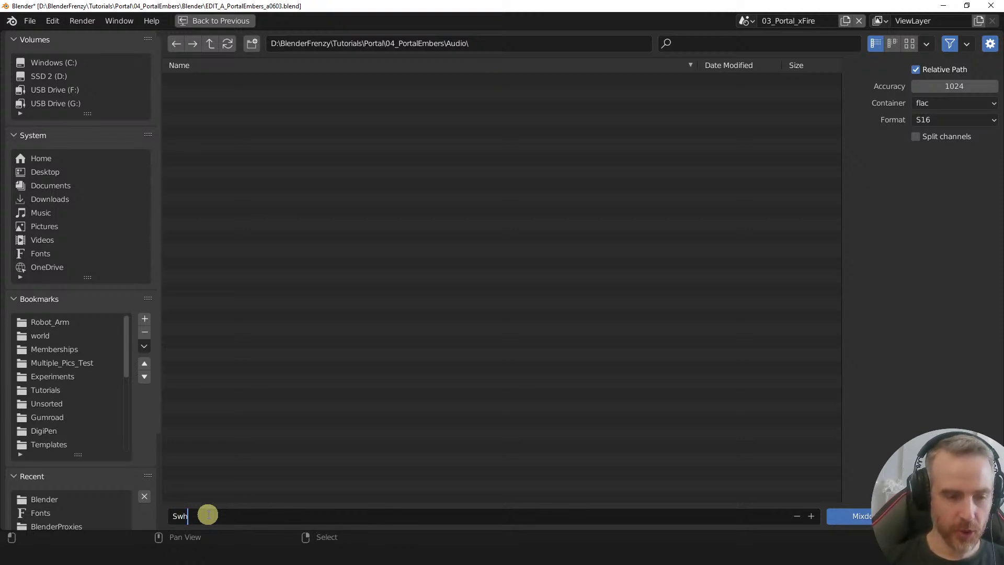
pyautogui.press('BackSpace')
pyautogui.write('oosh')
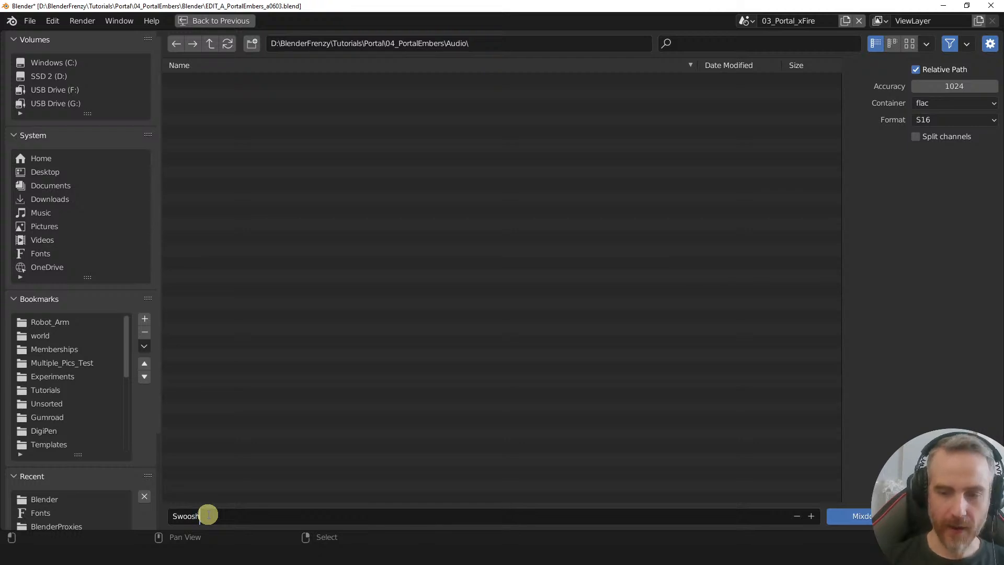
pyautogui.press('Return')
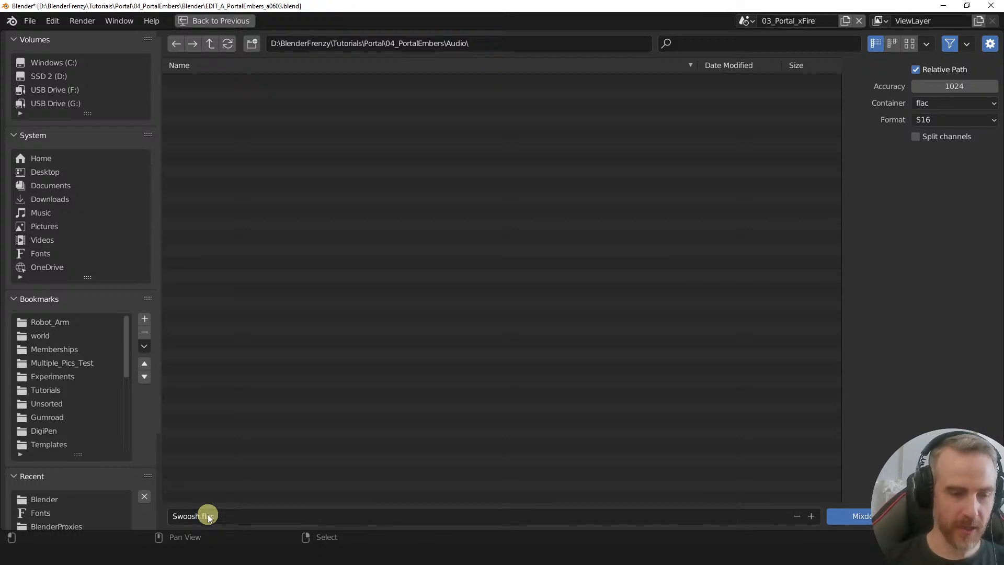
pyautogui.click(863, 515)
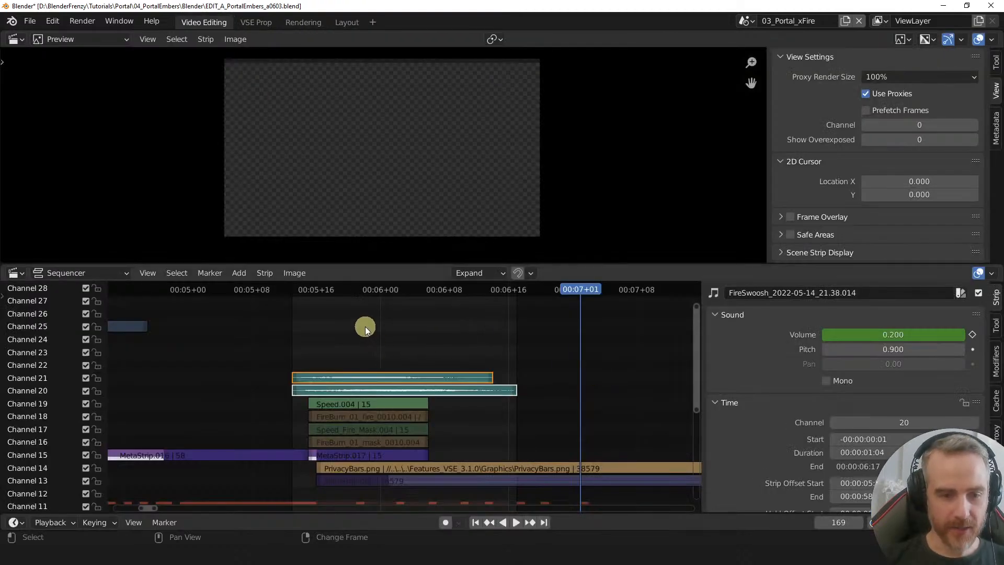
# - Move the playhead to the start of the FireSwoosh strips at 00:05+13
pyautogui.press('Down')
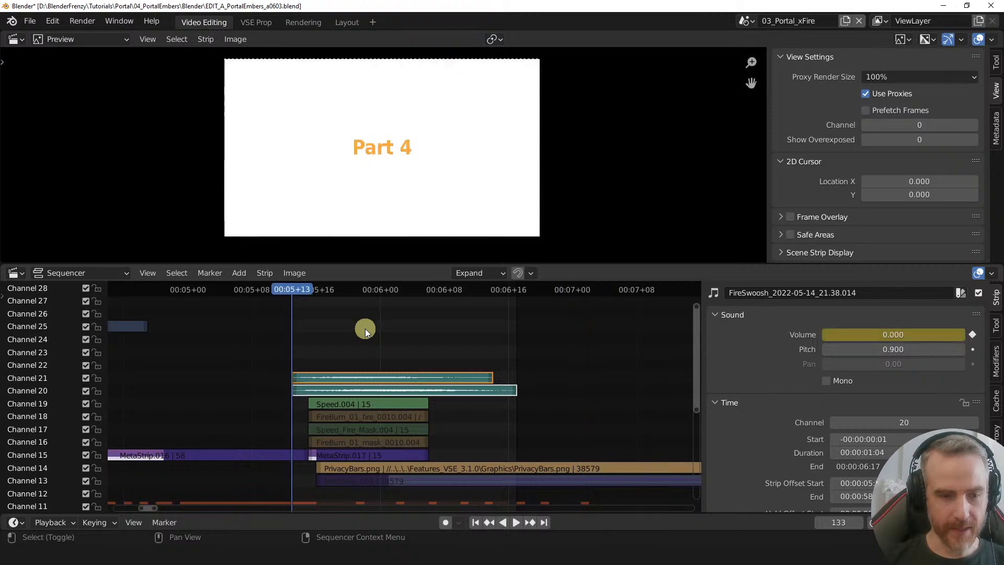
pyautogui.hotkey('shift', 'a')
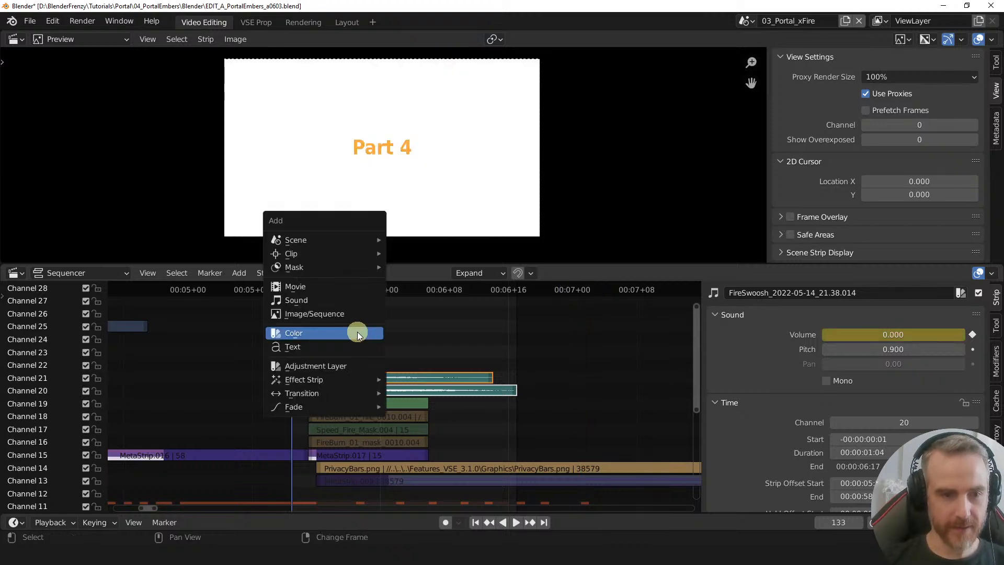
pyautogui.click(324, 299)
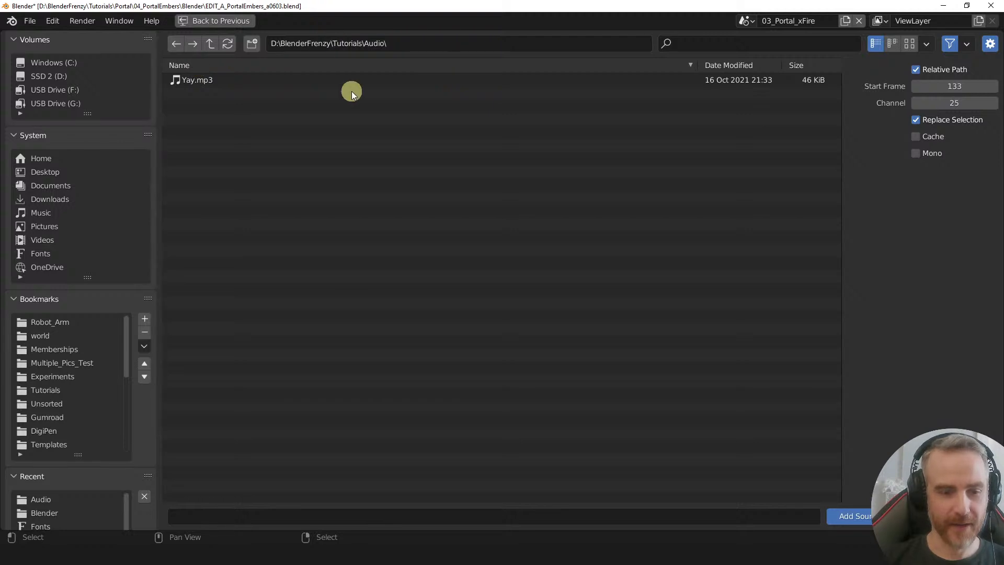
pyautogui.click(954, 516)
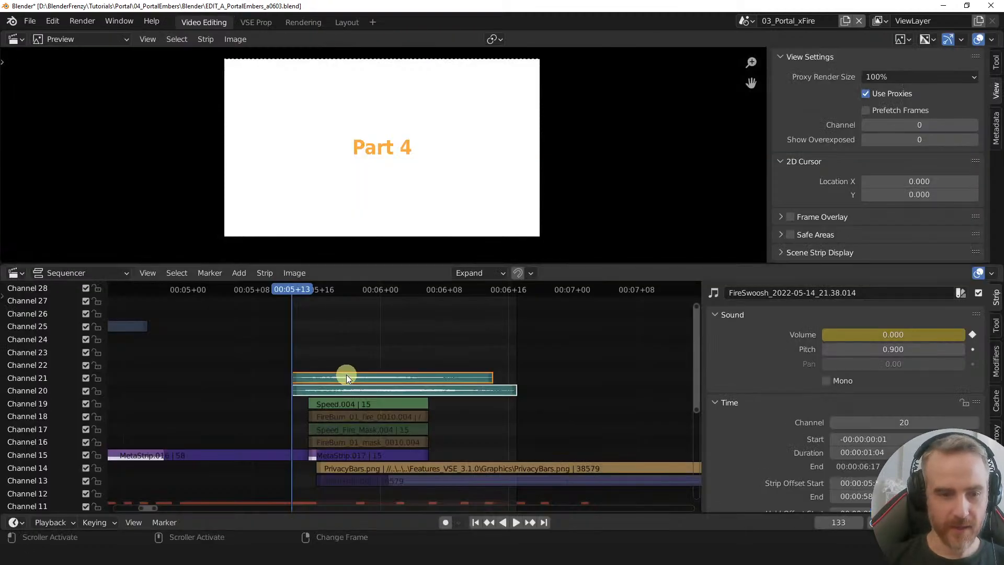
# - Copy the path of the 04_PortalEmbers Audio folder from the audio render browser and leave without mixing down
pyautogui.click(82, 21)
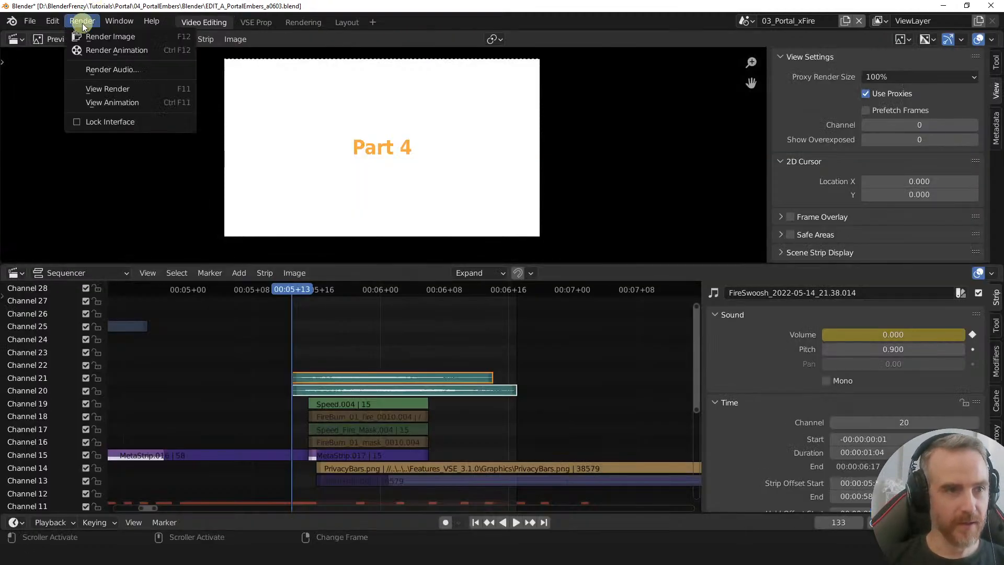
pyautogui.click(90, 66)
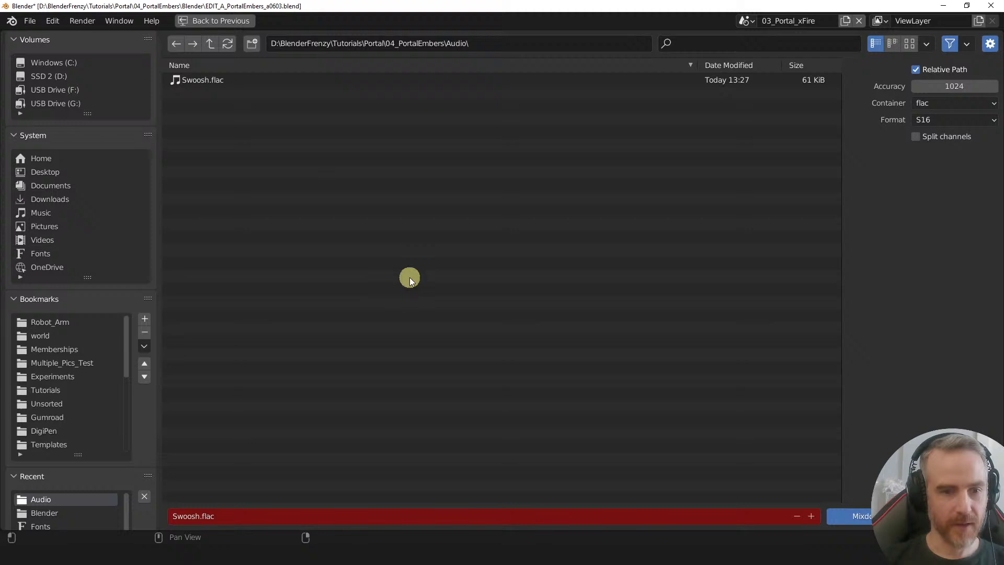
pyautogui.click(493, 44)
pyautogui.hotkey('ctrl', 'c')
pyautogui.press('Return')
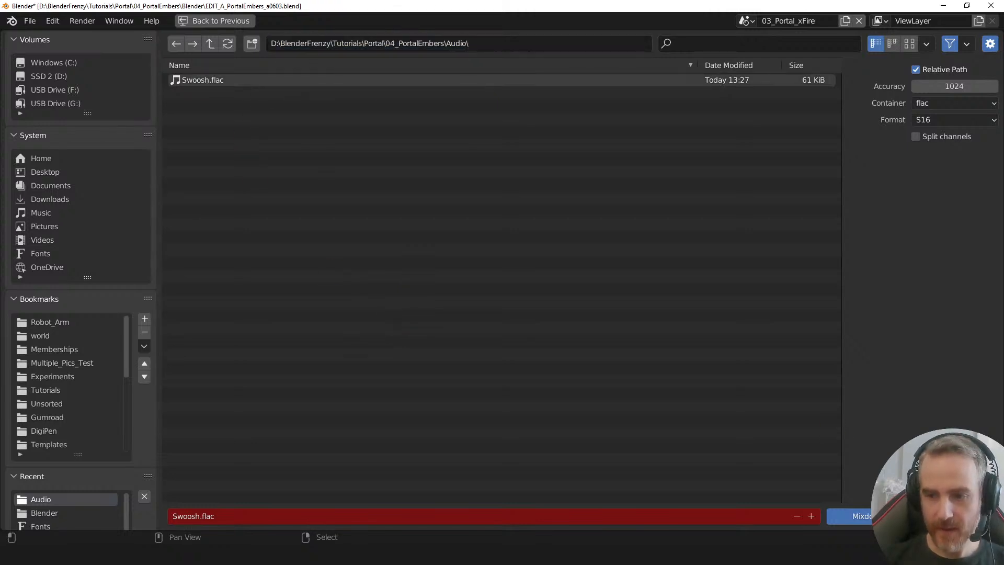
pyautogui.click(850, 515)
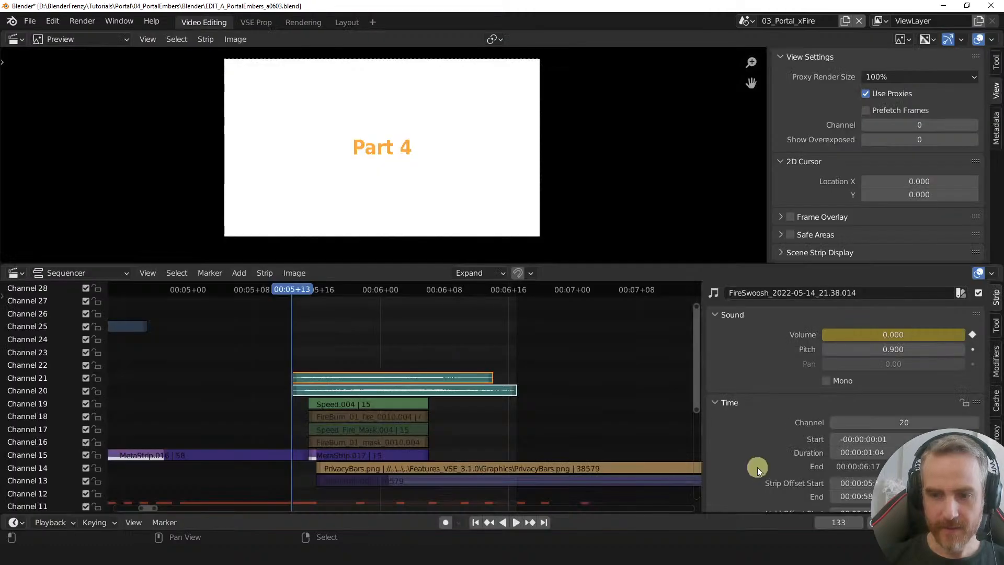
# - Add Swoosh.flac from the 04_PortalEmbers Audio folder as a sound strip at frame 133 in channel 25, using the copied path
pyautogui.hotkey('shift', 'a')
pyautogui.click(337, 331)
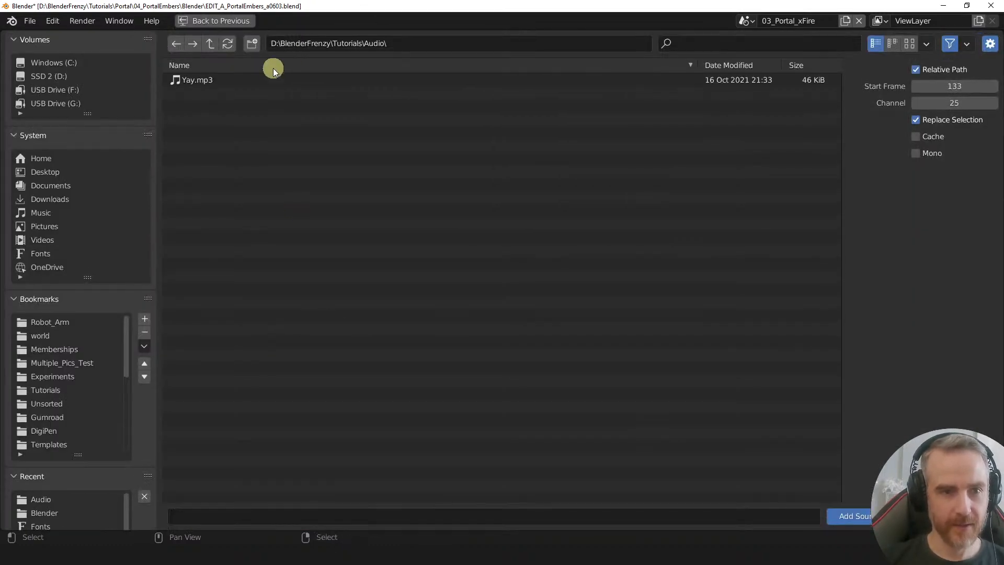
pyautogui.click(430, 46)
pyautogui.hotkey('ctrl', 'v')
pyautogui.press('Return')
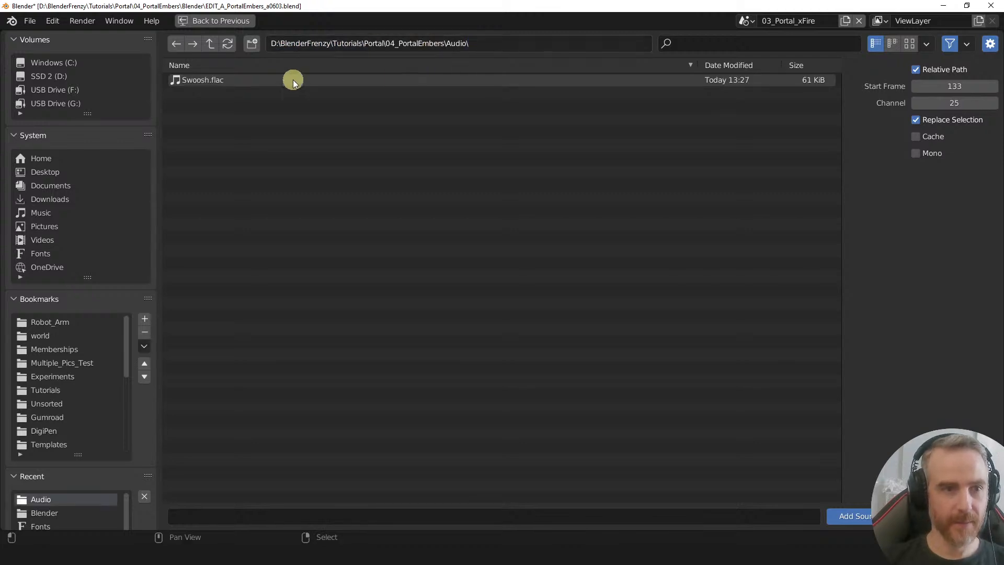
pyautogui.doubleClick(184, 79)
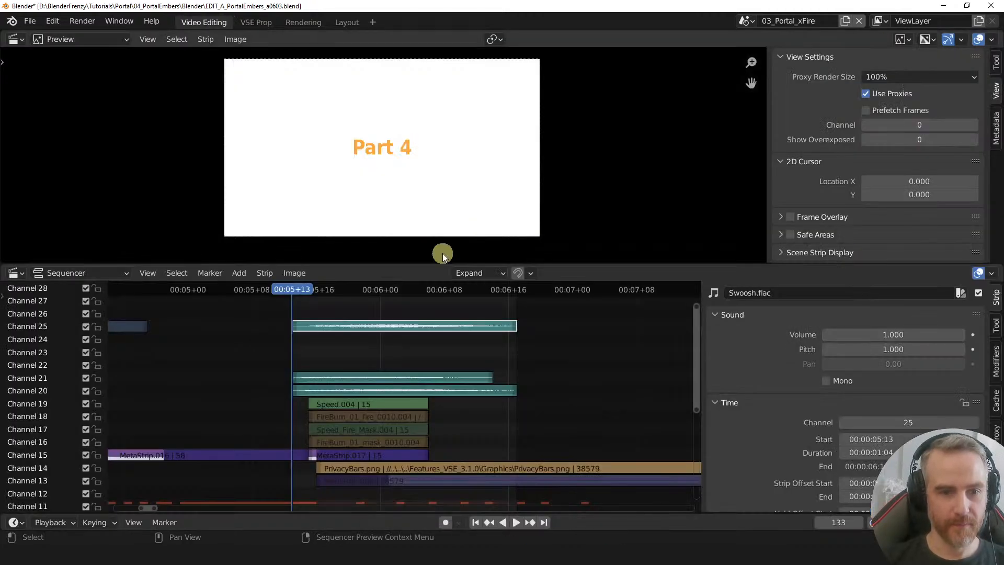
# - Mute both original FireSwoosh sound strips in channels 20 and 21
pyautogui.click(332, 380)
pyautogui.keyDown('shift'); pyautogui.click(331, 386); pyautogui.keyUp('shift')
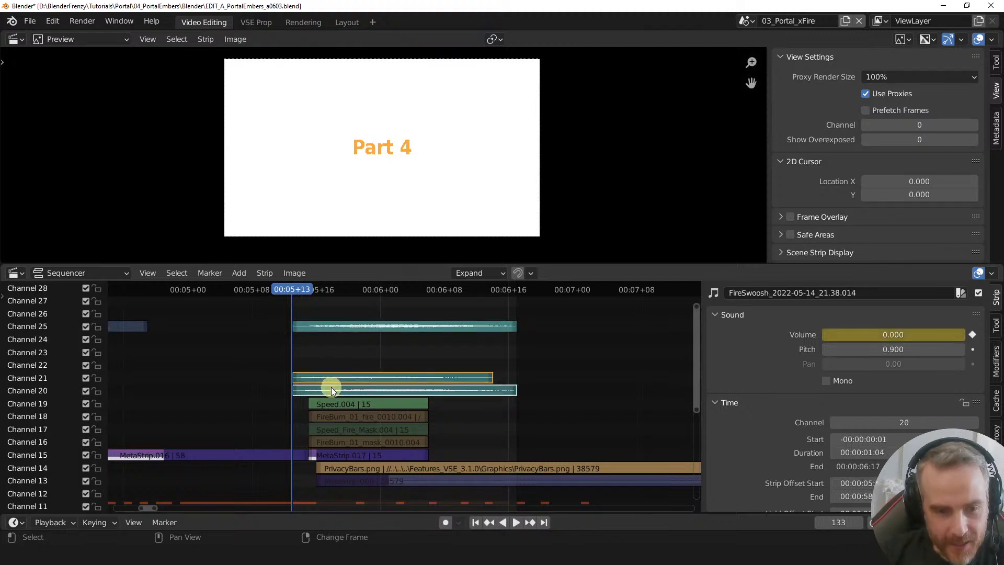
pyautogui.press('h')
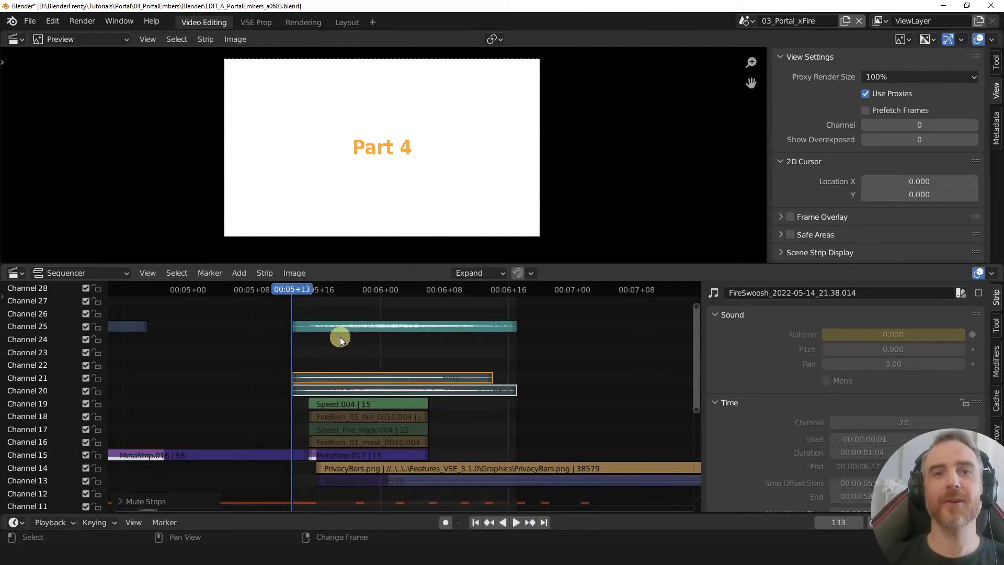
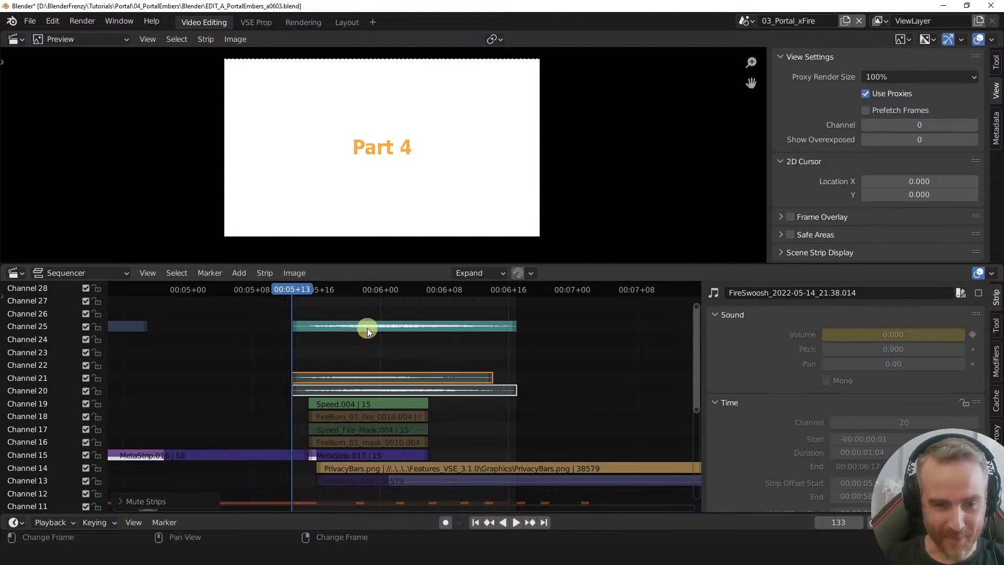
# - Move the Swoosh.flac strip down to channel 22 and play the transition to check the mixed sound
pyautogui.moveTo(367, 330); pyautogui.dragTo(364, 366)
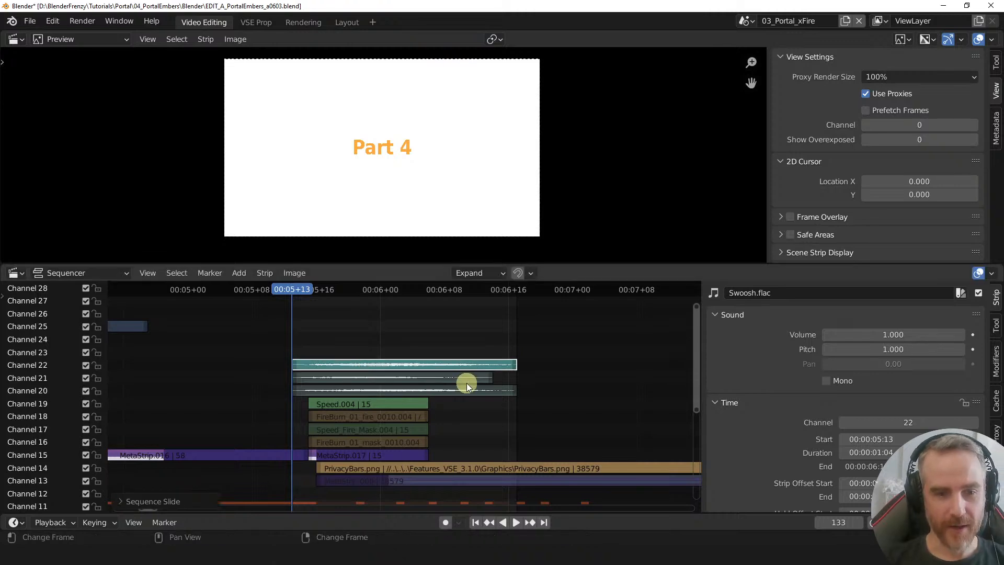
pyautogui.press('space')
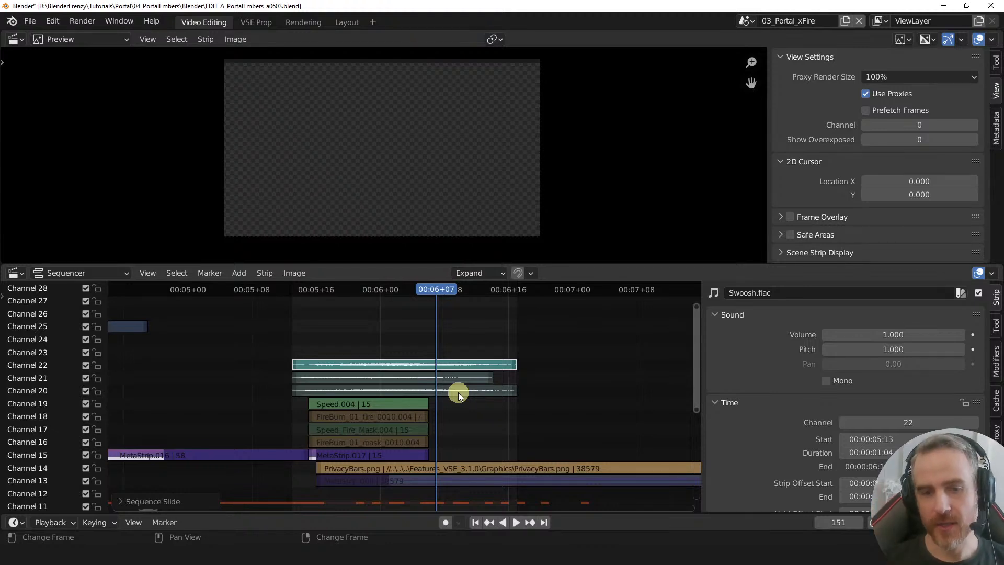
pyautogui.keyDown('shift'); pyautogui.click(388, 389); pyautogui.keyUp('shift')
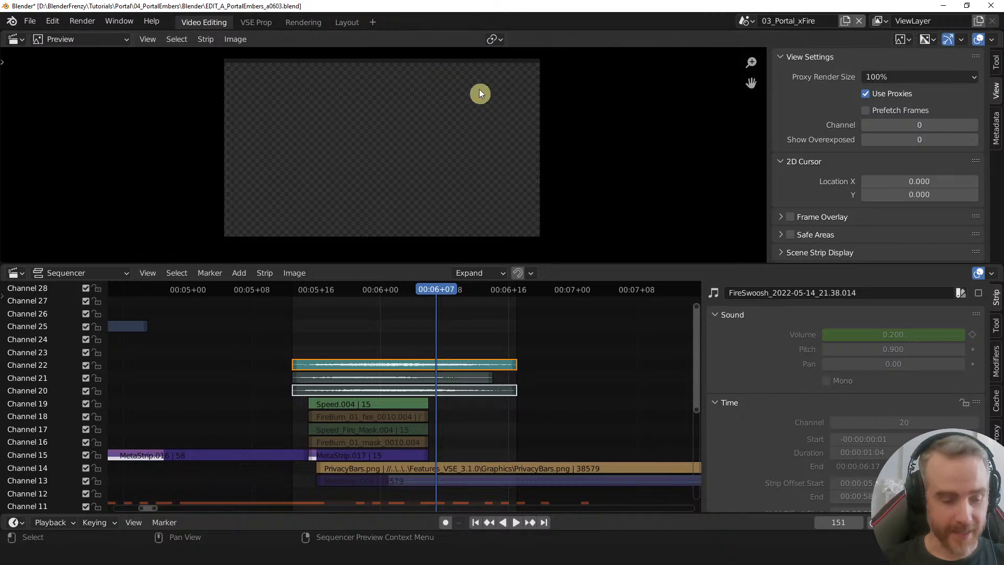
# - Save the project and save an incremented copy as EDIT_A_PortalEmbers_a0604.blend
pyautogui.hotkey('ctrl', 's')
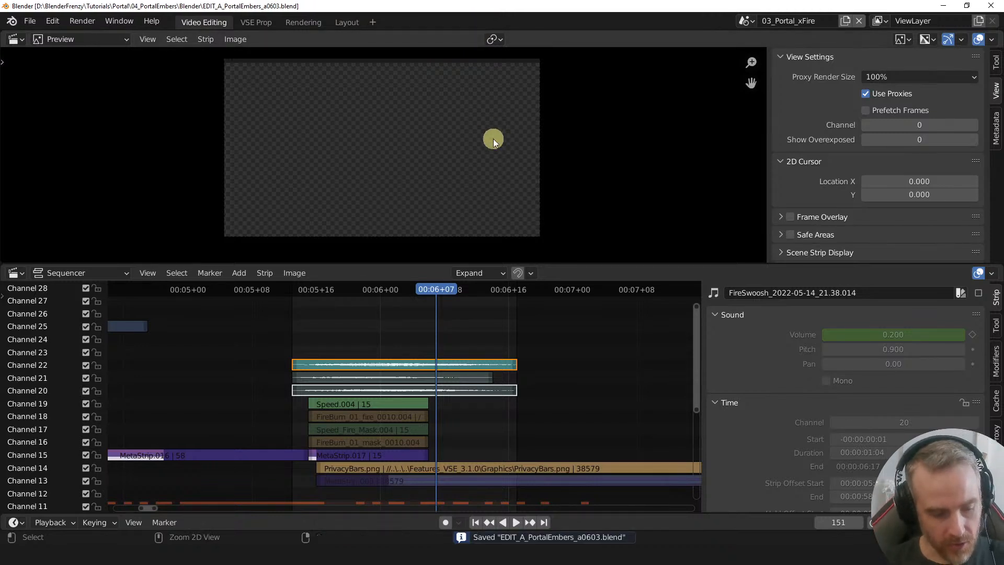
pyautogui.hotkey('ctrl', 'shift', 's')
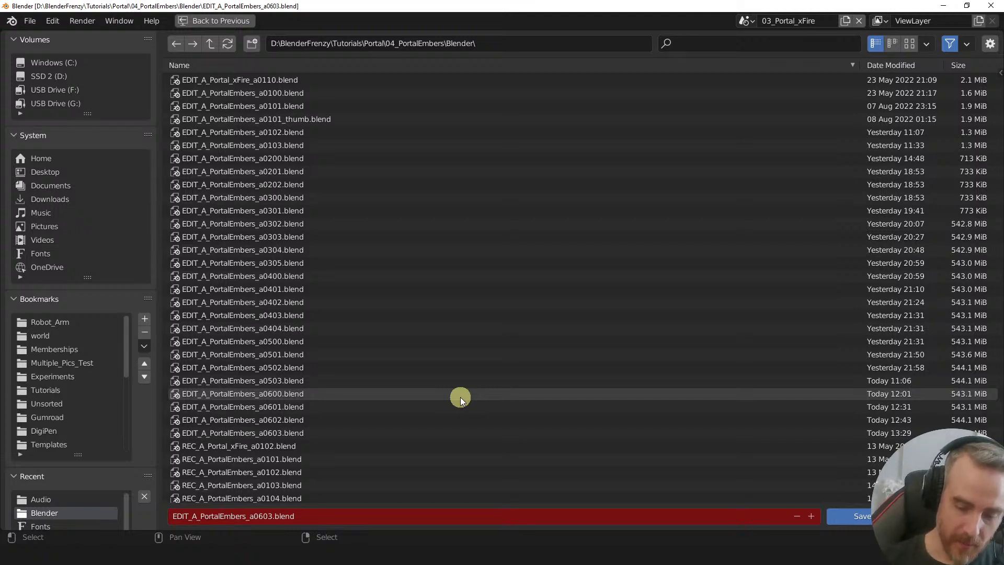
pyautogui.press('KP_Add')
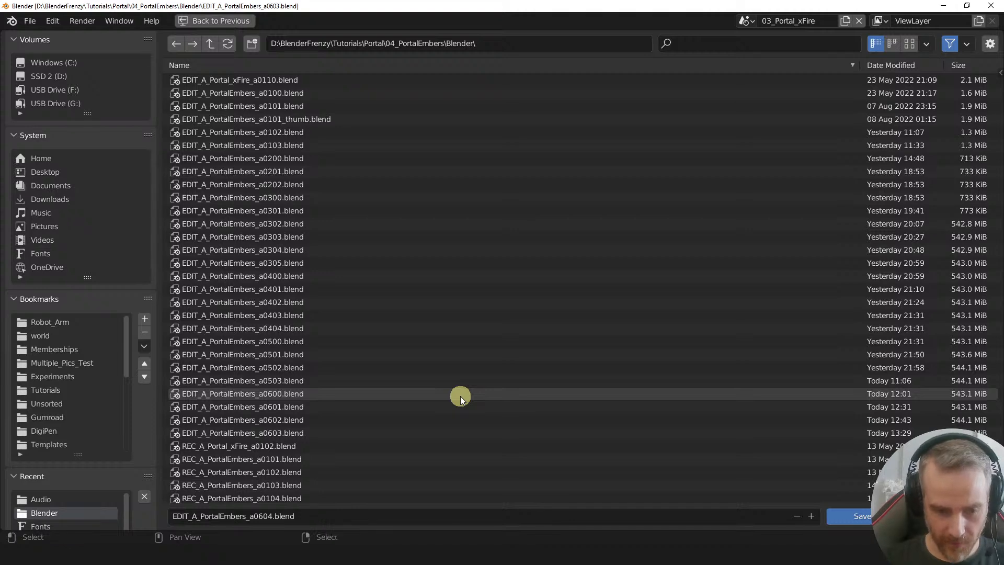
pyautogui.press('Return')
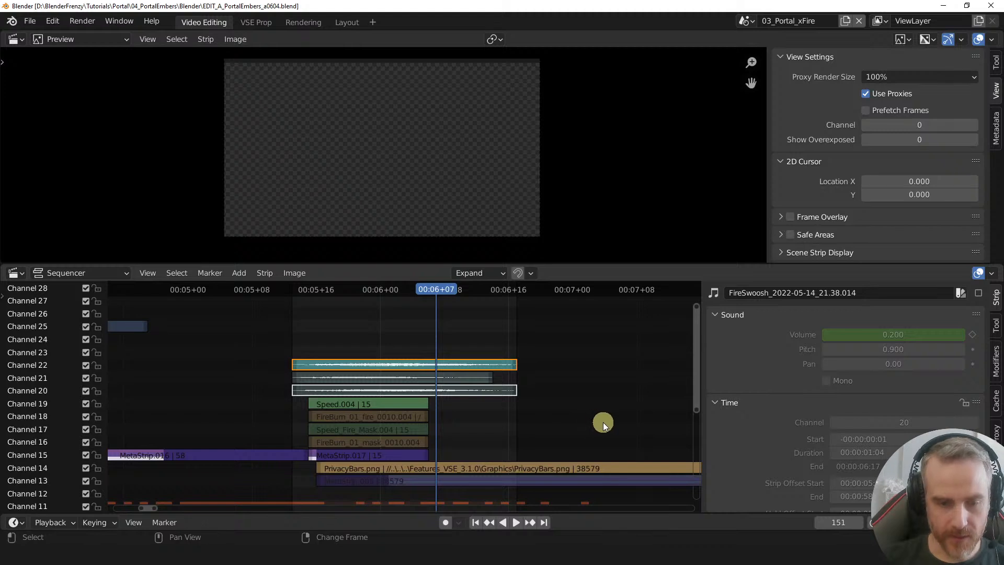
# - Select all strips in the timeline and set the frame range to these strips
pyautogui.scroll(-3, 478, 430)
pyautogui.press('Home')
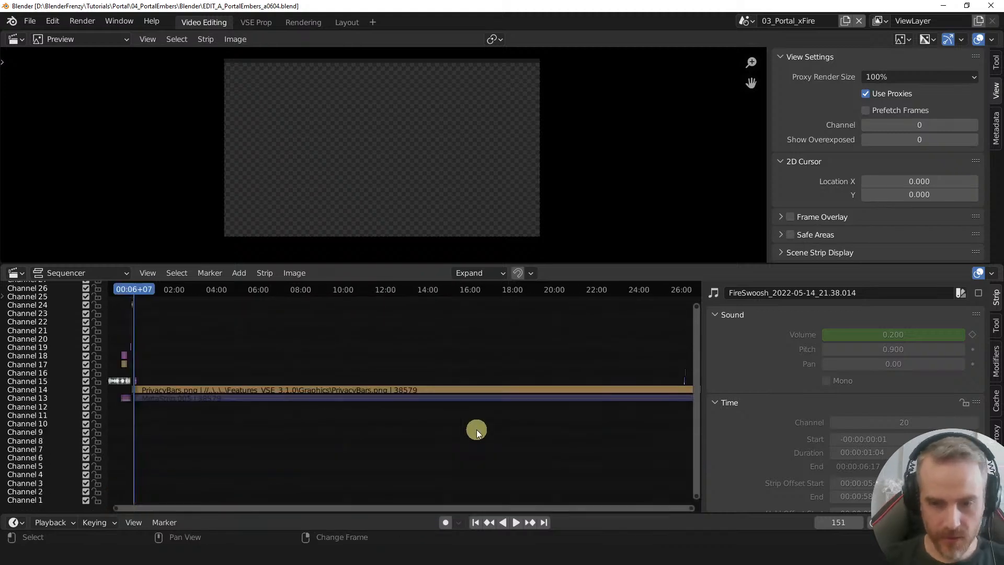
pyautogui.keyDown('ctrl'); pyautogui.moveTo(577, 434); pyautogui.dragTo(547, 435, button='middle'); pyautogui.keyUp('ctrl')
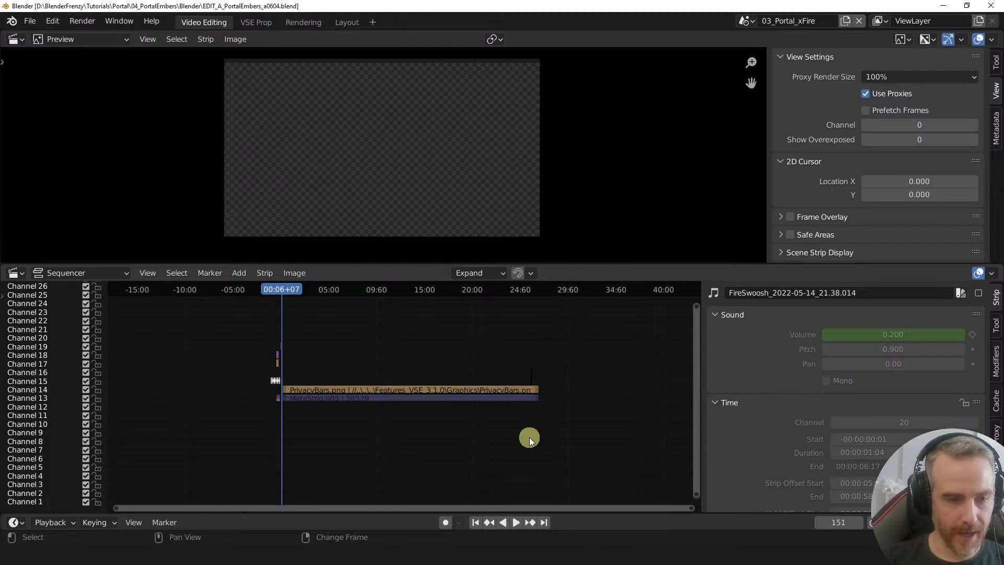
pyautogui.press('a')
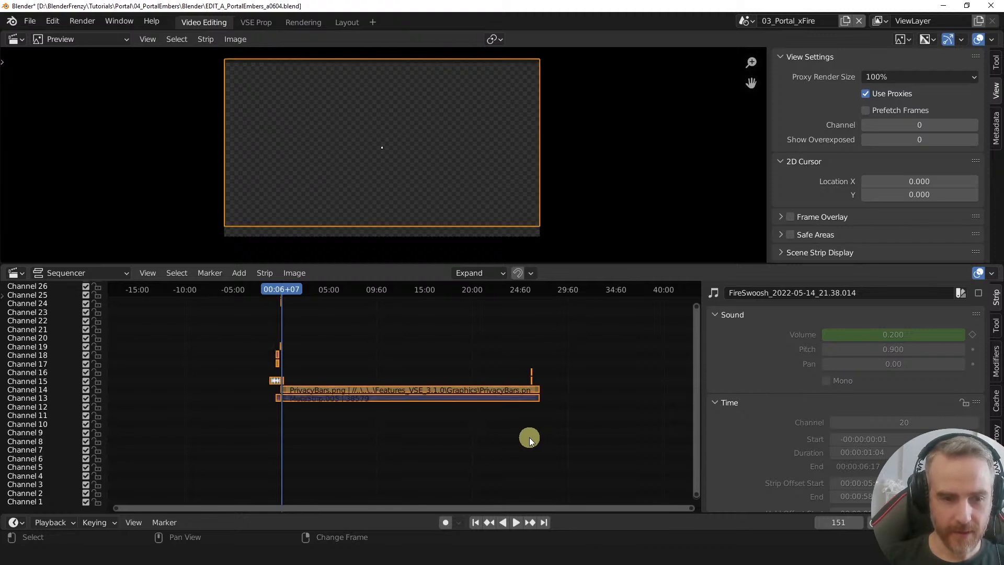
pyautogui.click(148, 271)
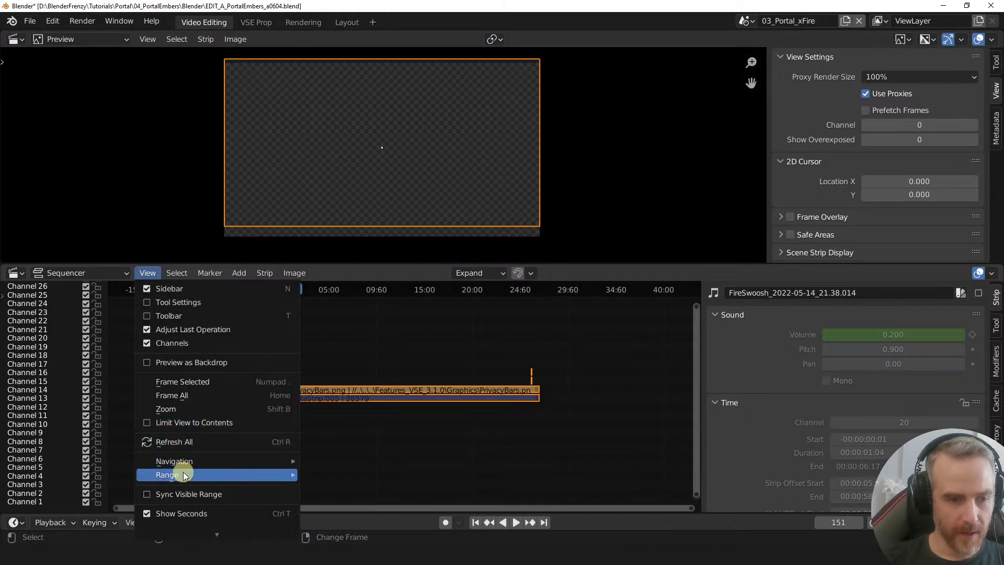
pyautogui.moveTo(183, 473)
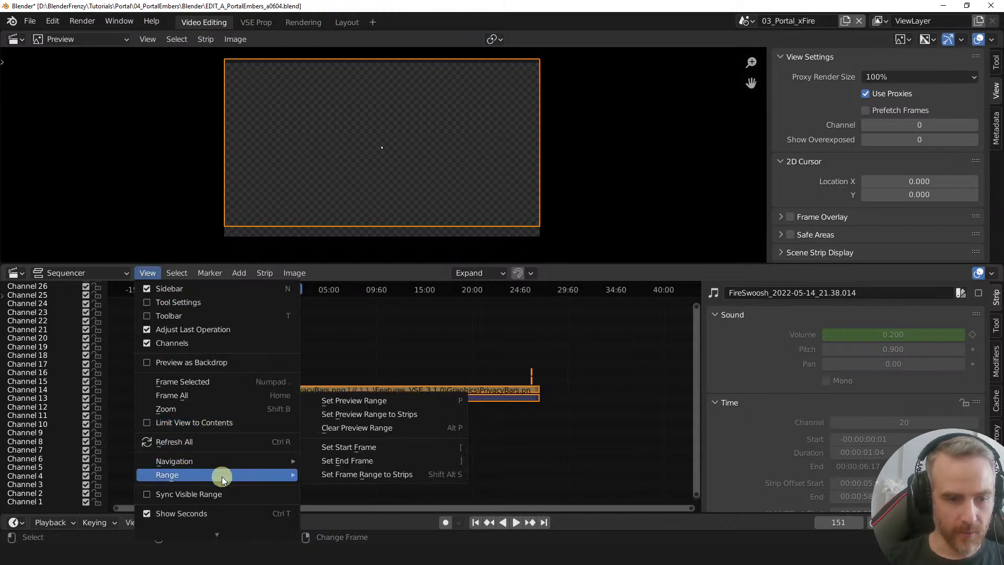
pyautogui.click(371, 474)
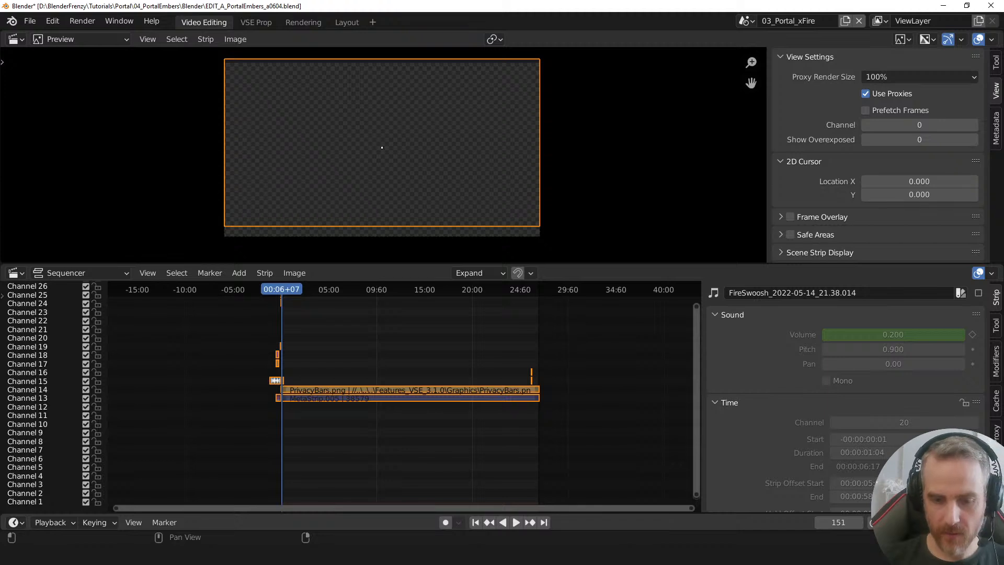
# - Deselect all strips, return to the burn transition and scrub through it to 00:06+00
pyautogui.click(334, 365)
pyautogui.moveTo(366, 382); pyautogui.dragTo(459, 380, button='middle')
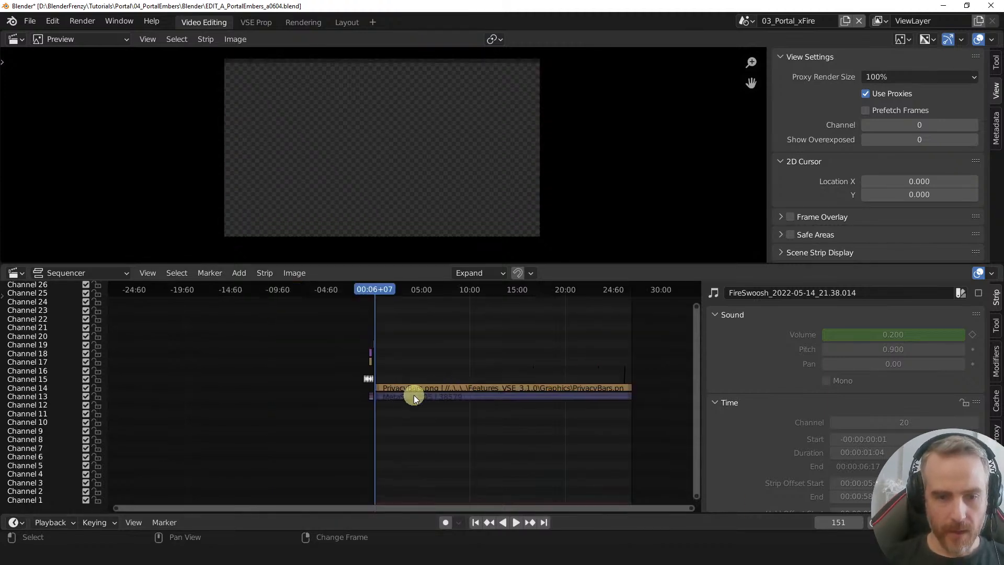
pyautogui.moveTo(382, 432); pyautogui.dragTo(410, 448, button='middle')
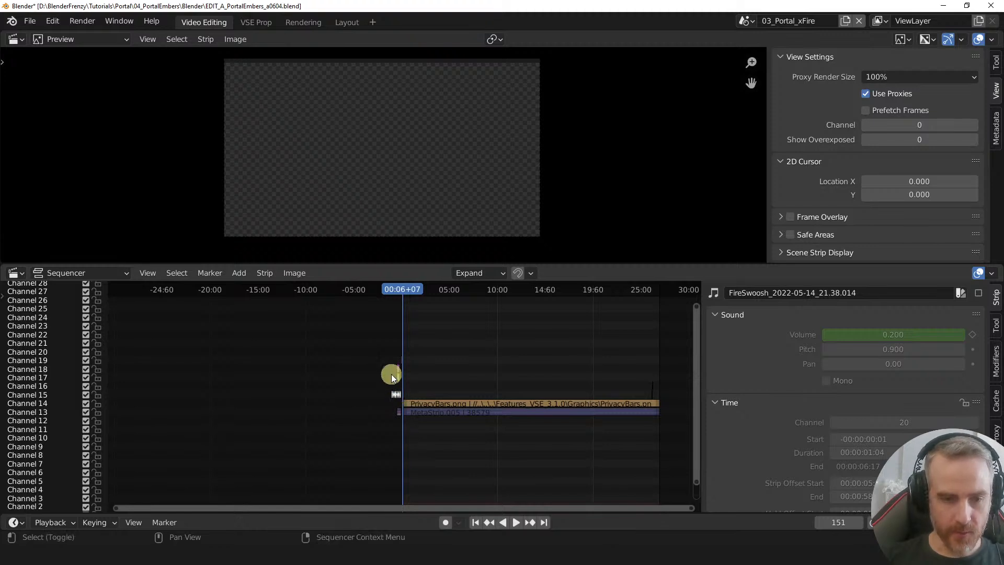
pyautogui.hotkey('shift', 'b')
pyautogui.moveTo(392, 368); pyautogui.dragTo(420, 437)
pyautogui.moveTo(436, 426); pyautogui.dragTo(527, 455, button='middle')
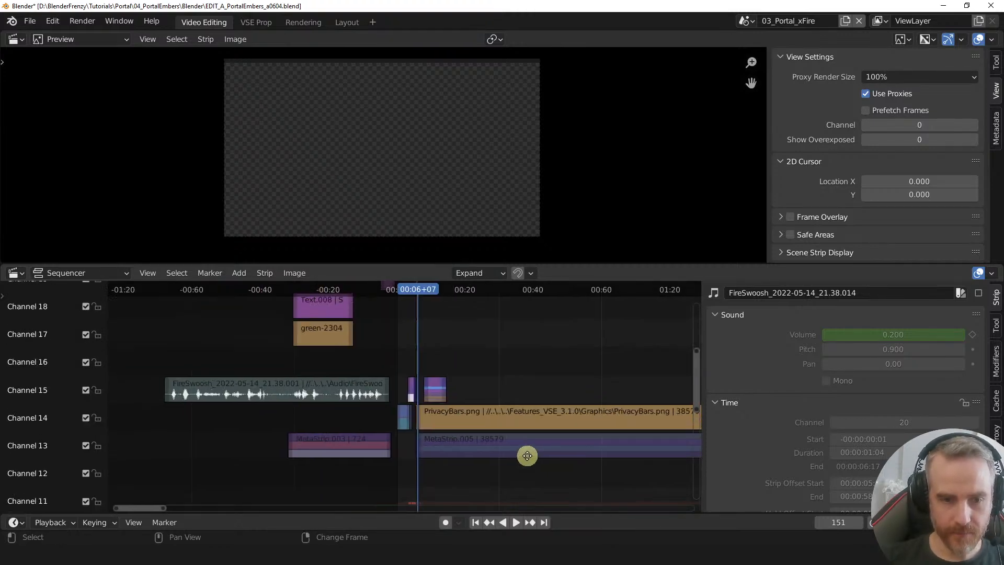
pyautogui.keyDown('ctrl'); pyautogui.moveTo(469, 428); pyautogui.dragTo(533, 437, button='middle'); pyautogui.keyUp('ctrl')
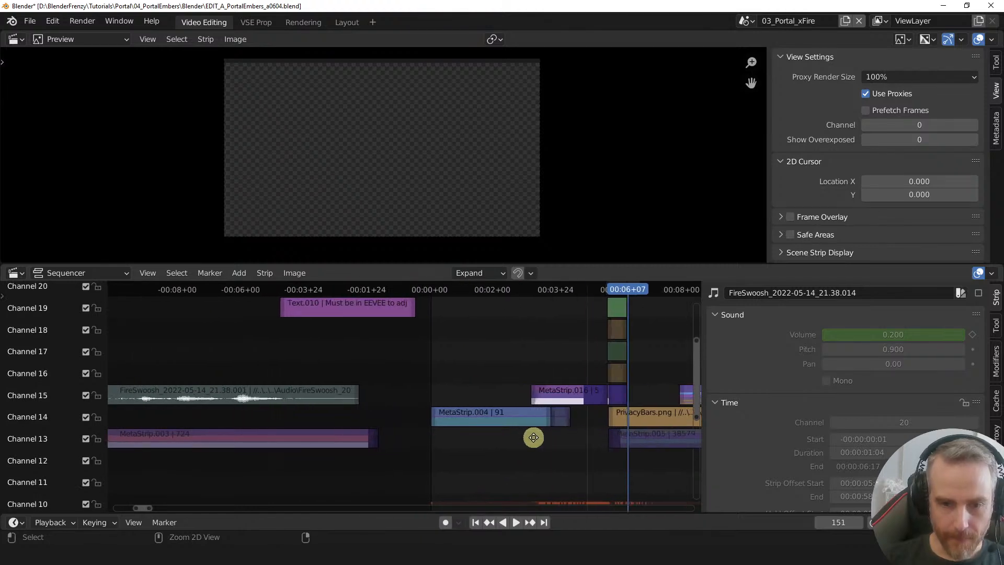
pyautogui.keyDown('ctrl'); pyautogui.moveTo(334, 416); pyautogui.dragTo(275, 418, button='middle'); pyautogui.keyUp('ctrl')
pyautogui.moveTo(369, 412); pyautogui.dragTo(469, 449, button='middle')
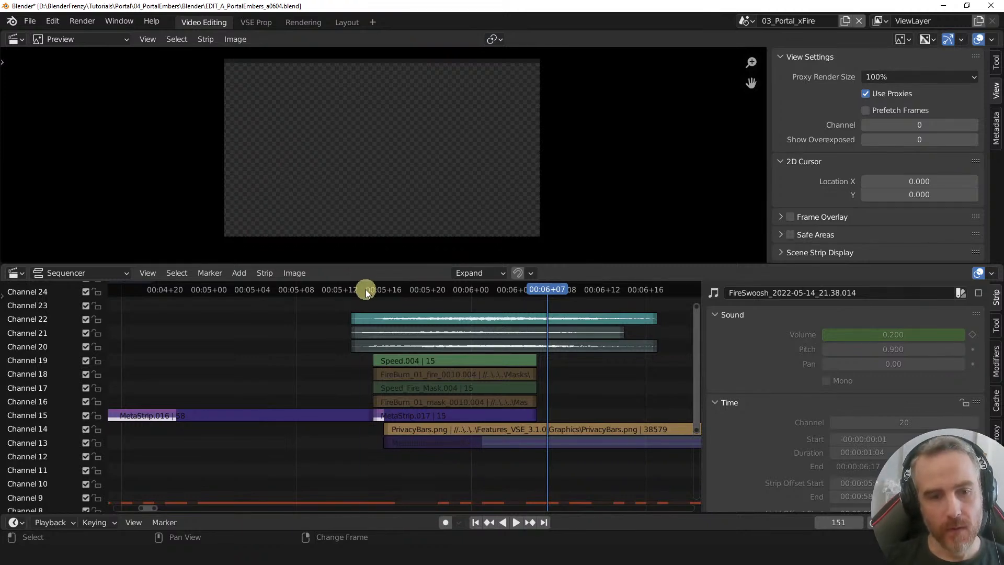
pyautogui.moveTo(365, 290); pyautogui.dragTo(466, 290)
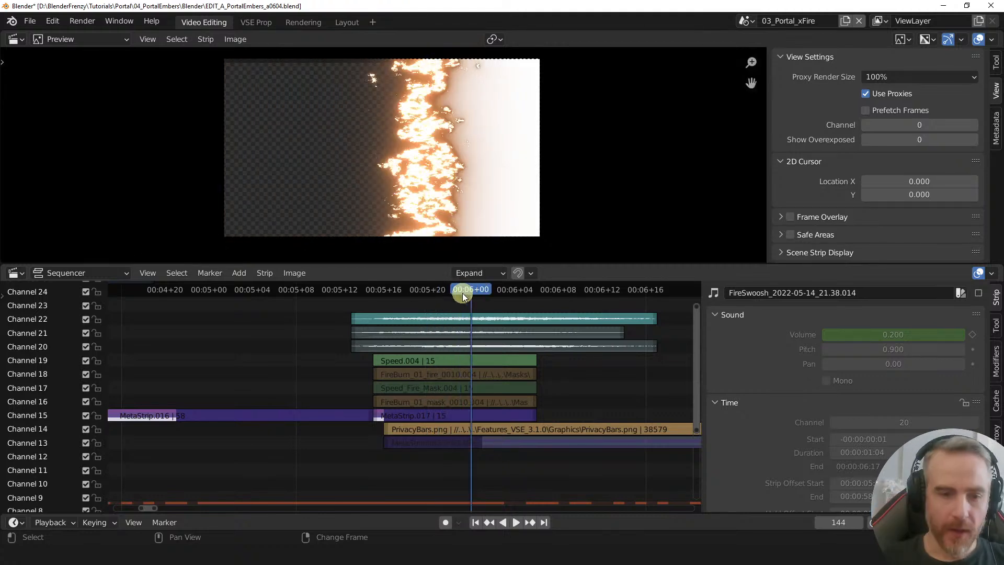
# - Select only the FireBurn_01_fire_0010.004 strip in channel 18 and play the burn transition
pyautogui.click(417, 362)
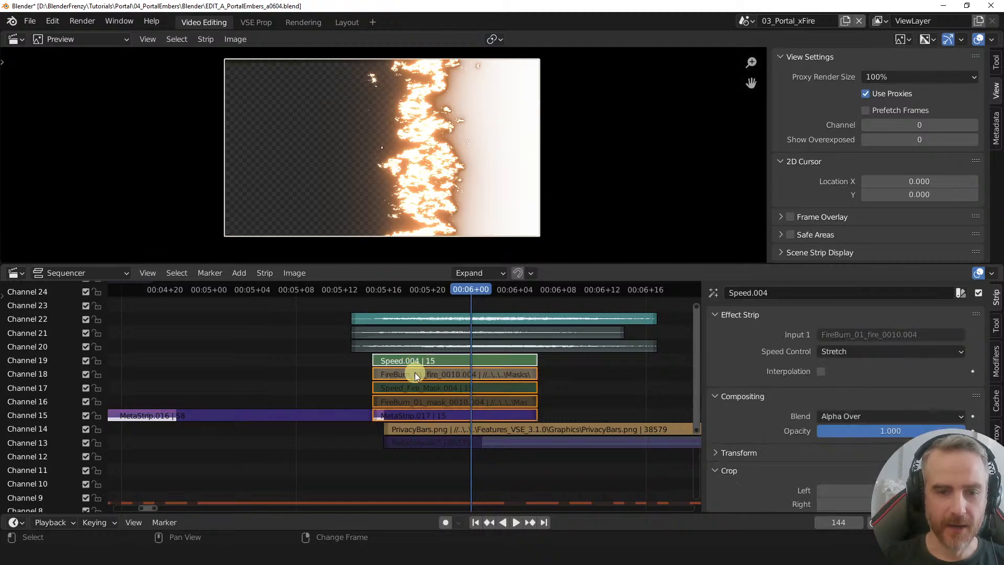
pyautogui.click(415, 372)
pyautogui.press('space')
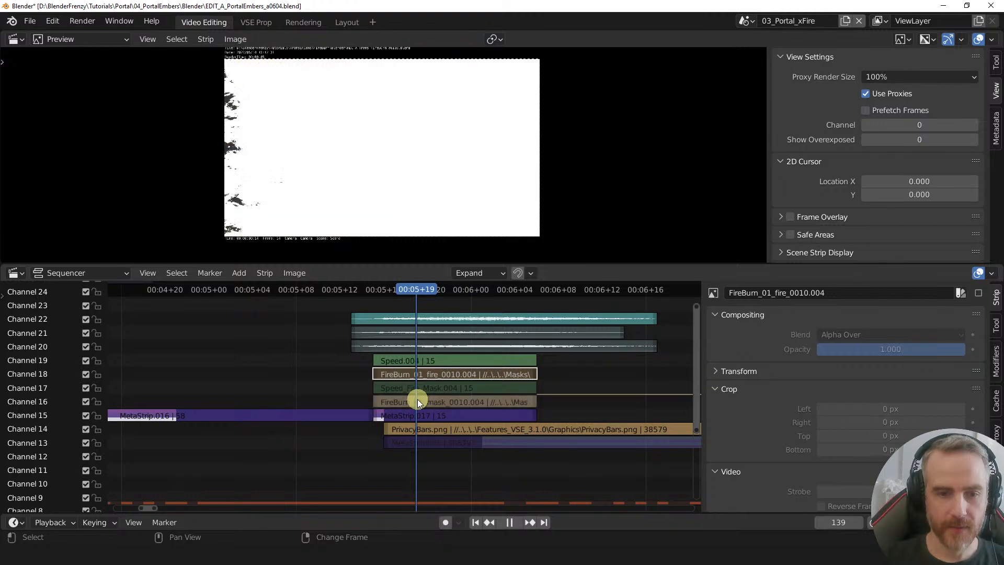
# - Stop playback and delete only the 15-frame MetaStrip.017 in channel 15
pyautogui.press('space')
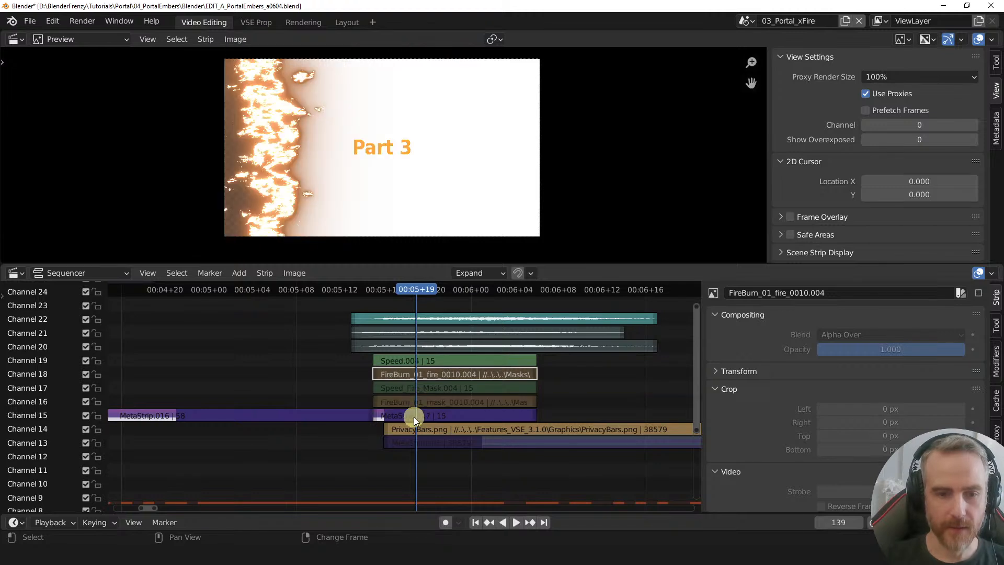
pyautogui.click(413, 416)
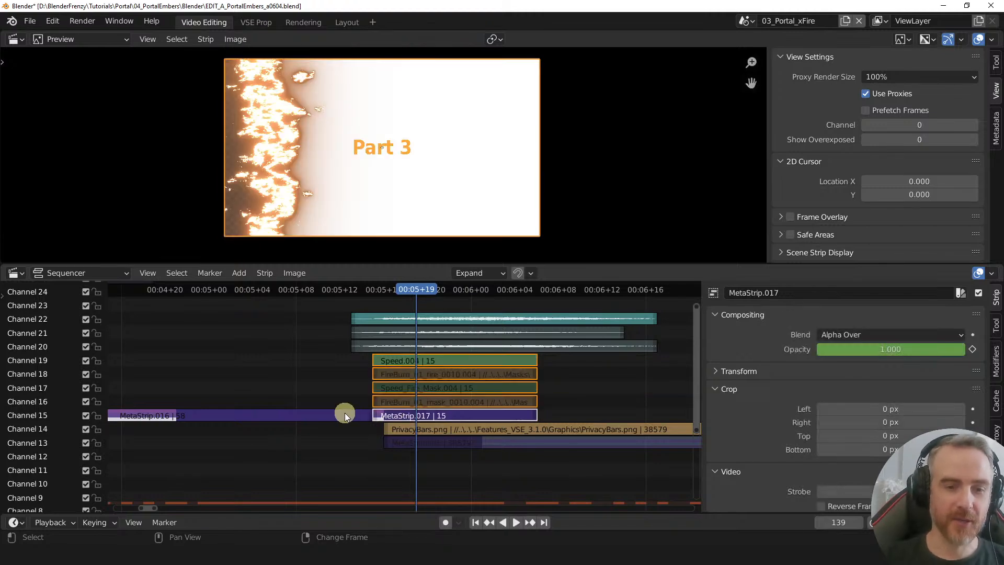
pyautogui.click(344, 413)
pyautogui.click(397, 415)
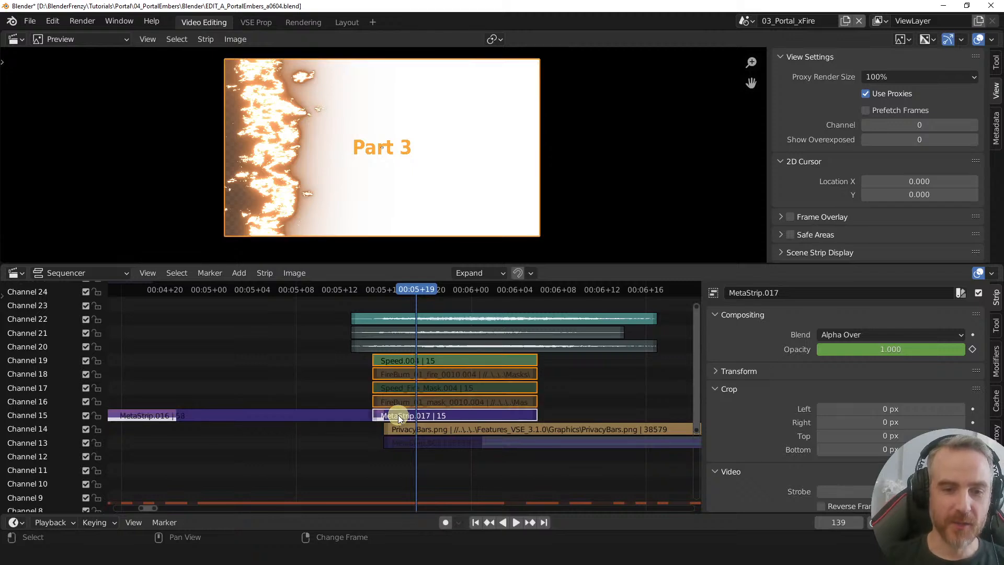
pyautogui.click(398, 416)
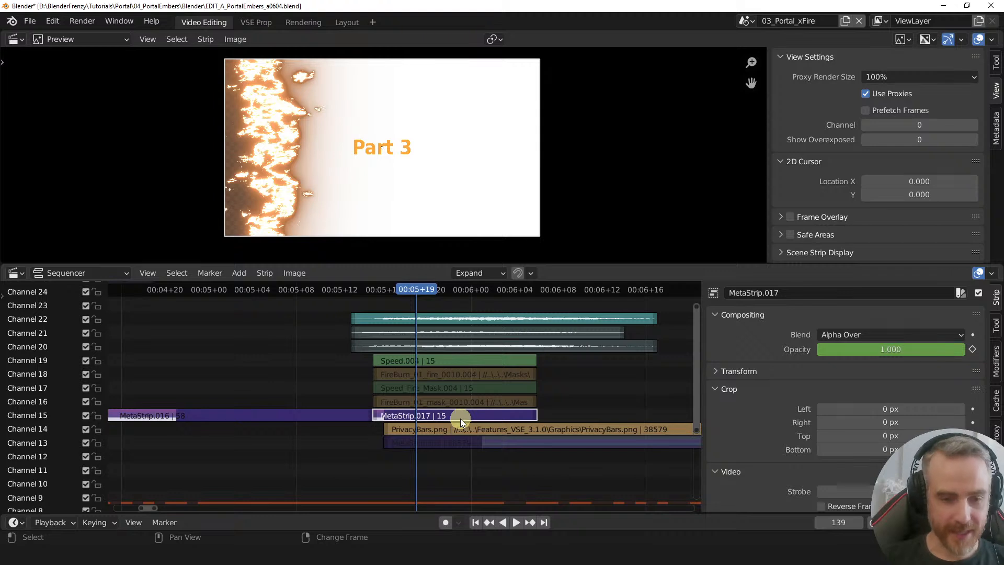
pyautogui.press('Delete')
# - Play the burn transition briefly and scrub through the fire overlay from 00:05+19 to 00:06+02
pyautogui.moveTo(429, 409); pyautogui.dragTo(332, 419, button='middle')
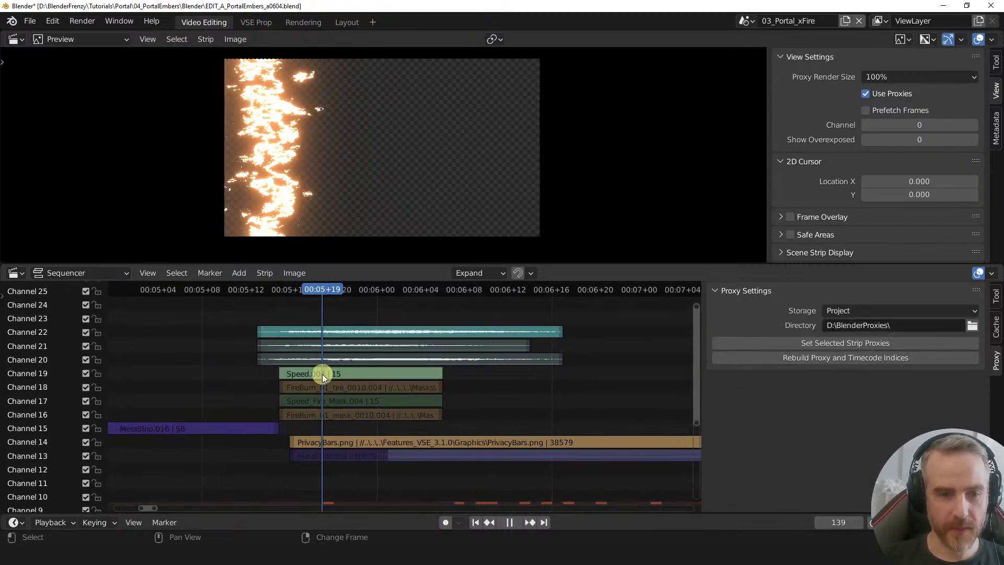
pyautogui.press('space')
pyautogui.moveTo(358, 373)
pyautogui.keyDown('shift'); pyautogui.mouseDown(button='right')
pyautogui.moveTo(407, 372)
pyautogui.moveTo(329, 372)
pyautogui.moveTo(341, 375)
pyautogui.mouseUp(button='right'); pyautogui.keyUp('shift')
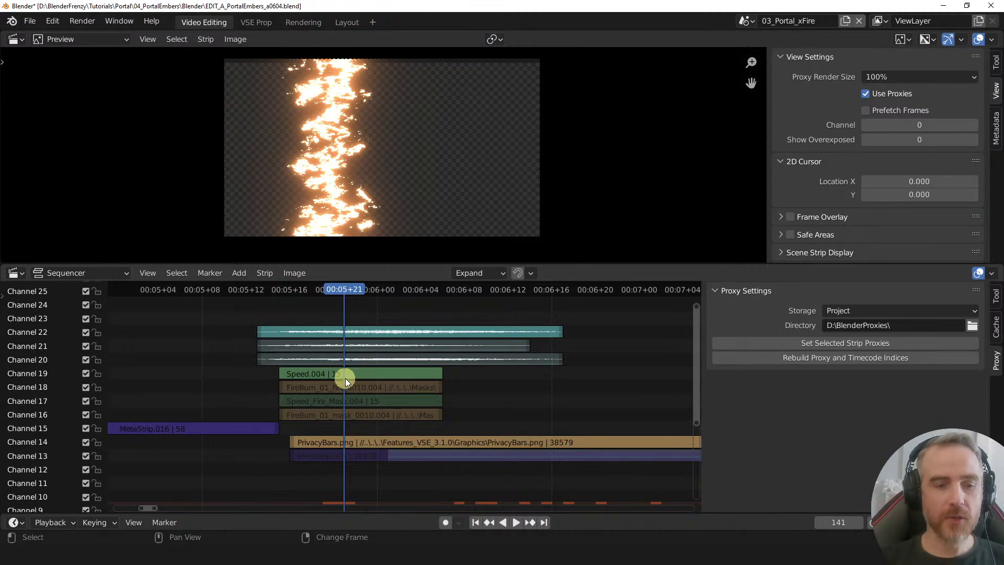
pyautogui.keyDown('shift'); pyautogui.moveTo(336, 387); pyautogui.dragTo(405, 384, button='right'); pyautogui.keyUp('shift')
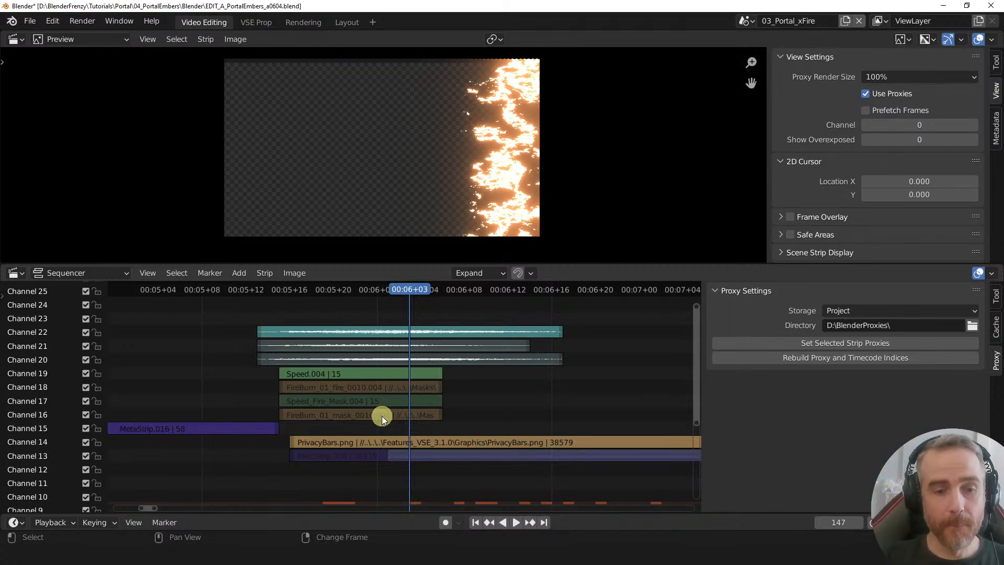
pyautogui.keyDown('shift'); pyautogui.moveTo(369, 403); pyautogui.dragTo(400, 401, button='right'); pyautogui.keyUp('shift')
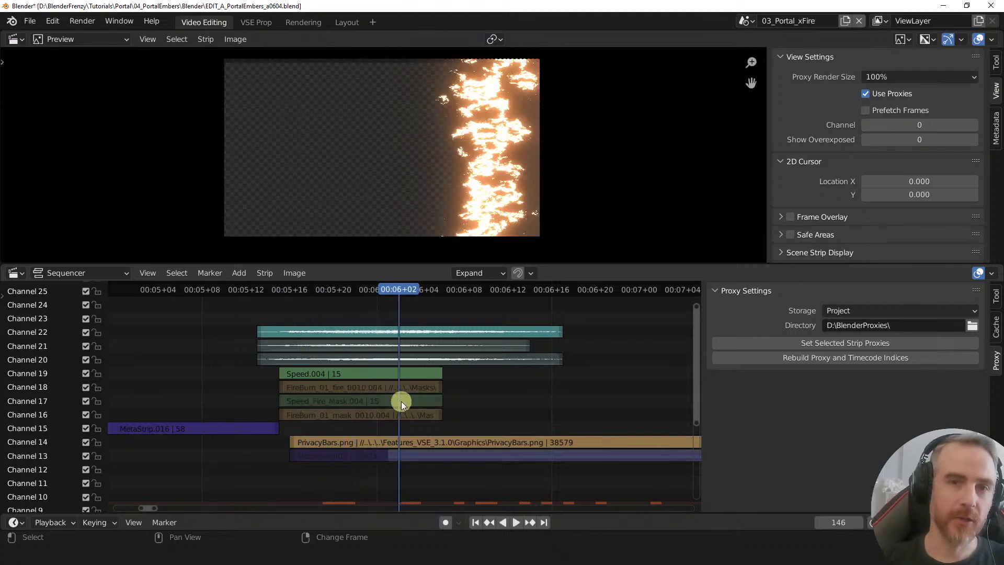
# - Mute the Swoosh.flac sound in channel 22 and the Speed.004 fire effect in channel 19
pyautogui.click(383, 332)
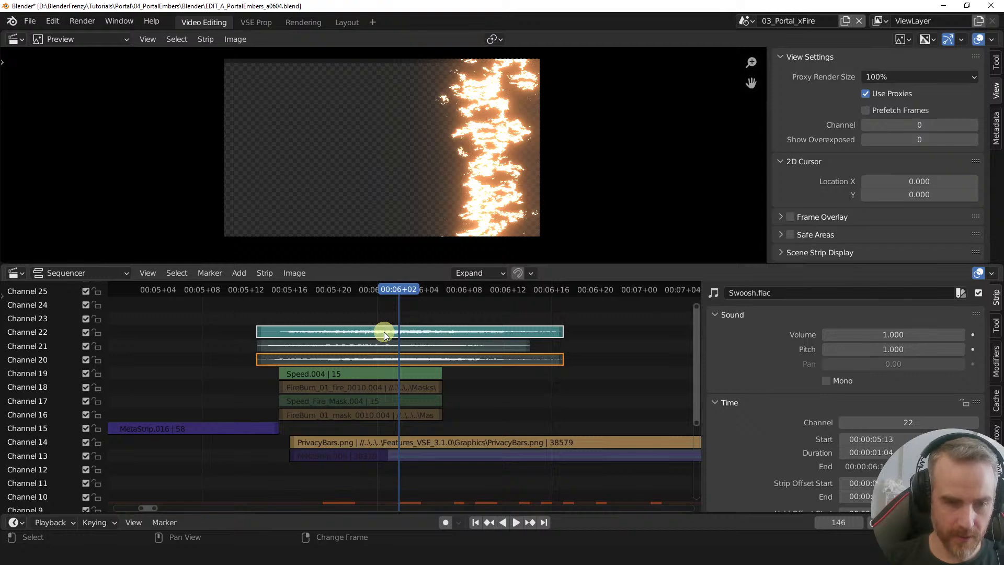
pyautogui.press('h')
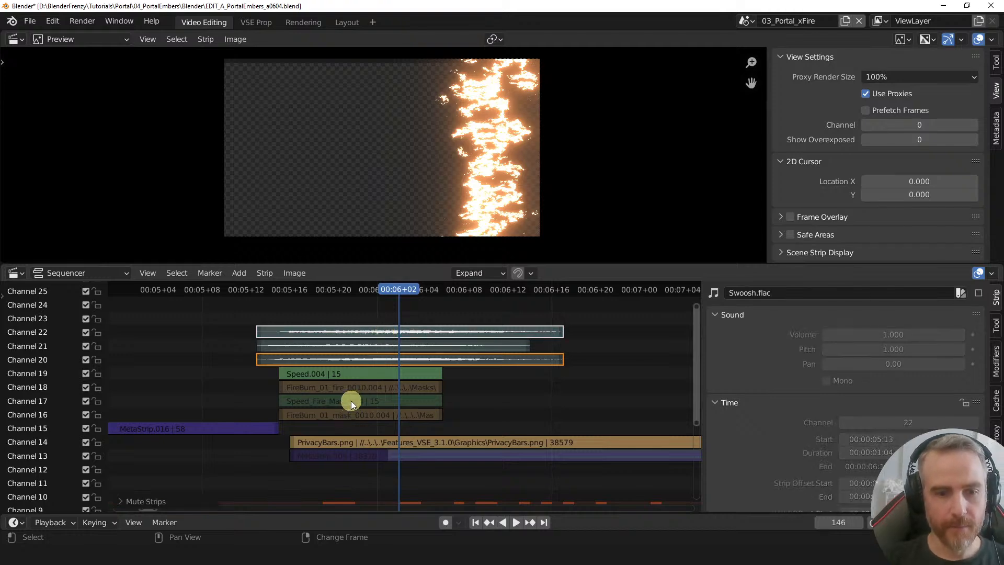
pyautogui.keyDown('shift'); pyautogui.moveTo(351, 401); pyautogui.dragTo(374, 401, button='right'); pyautogui.keyUp('shift')
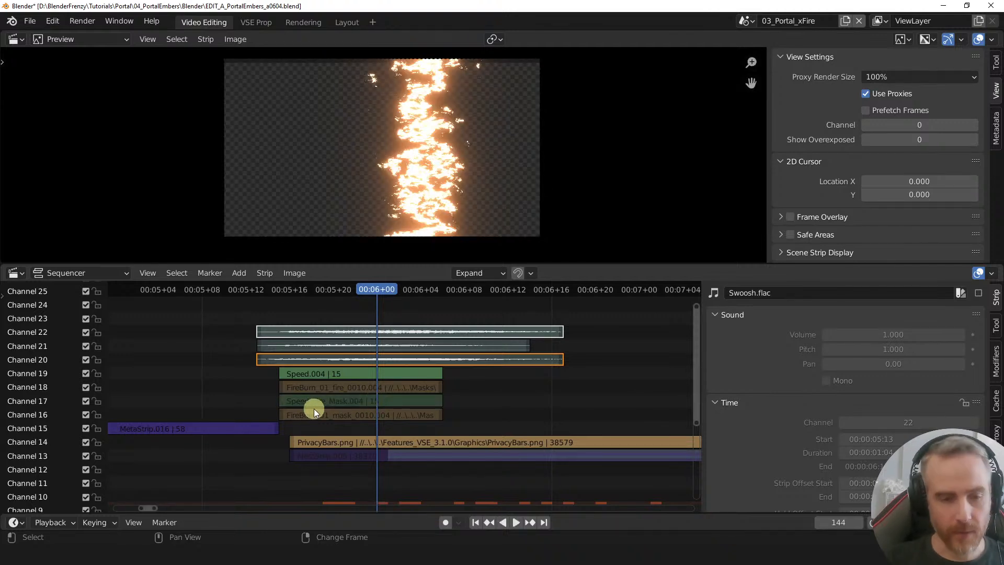
pyautogui.click(328, 374)
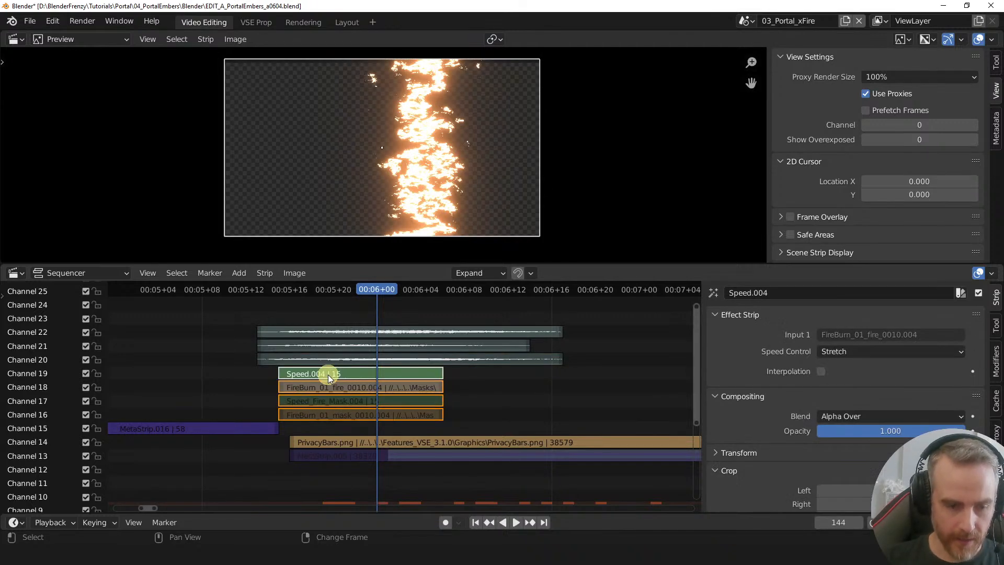
pyautogui.press('h')
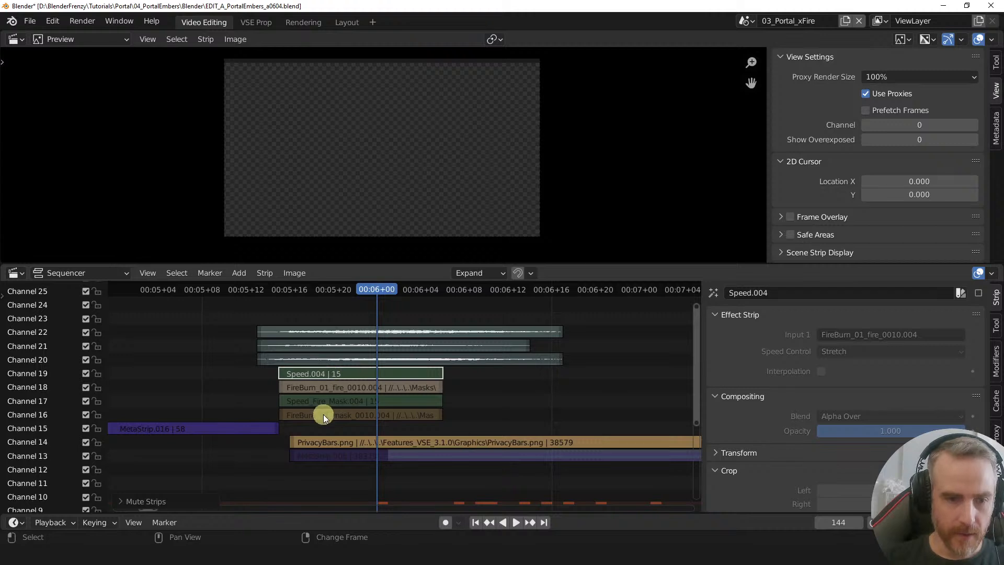
pyautogui.click(272, 428)
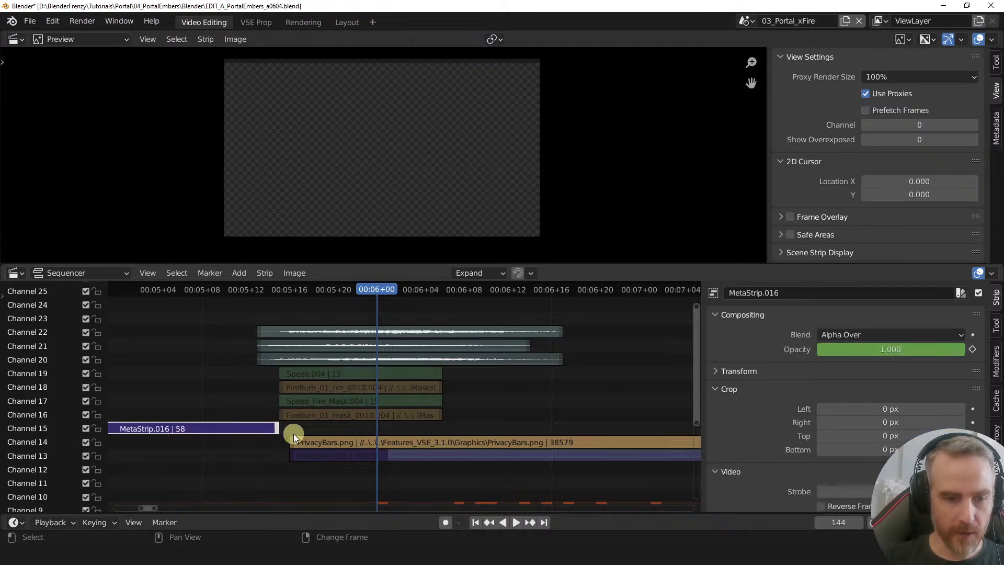
pyautogui.hotkey('shift', 'd')
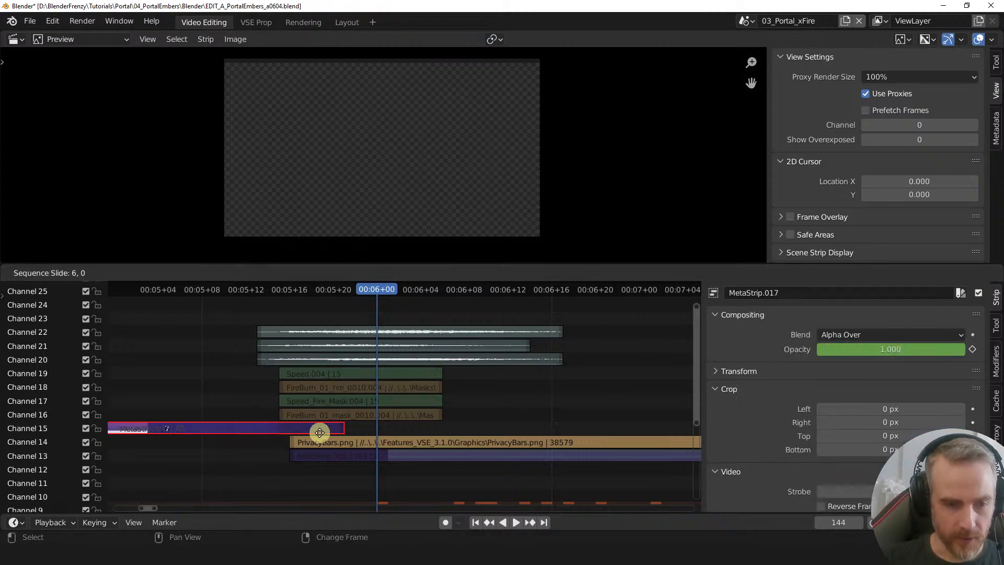
pyautogui.click(334, 431)
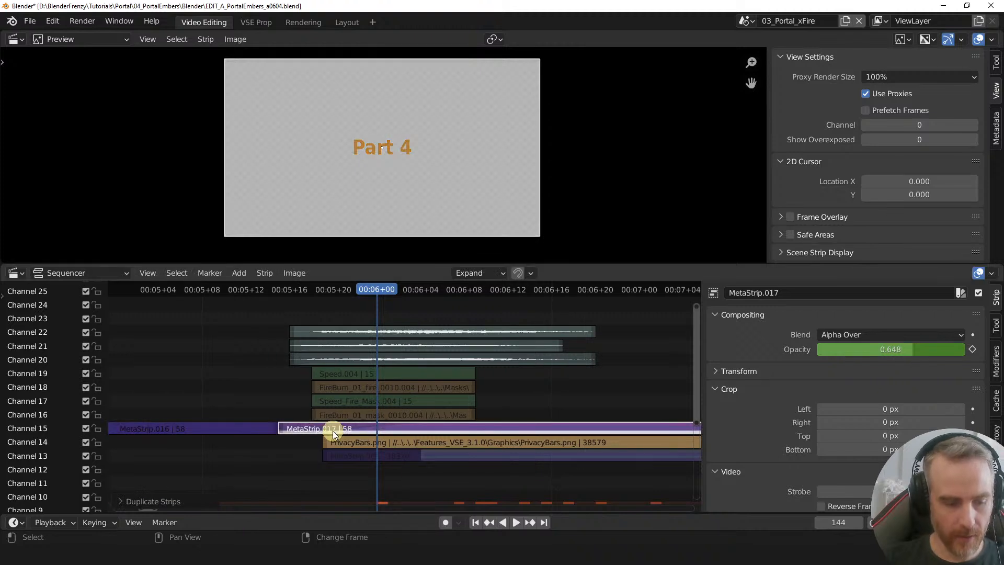
pyautogui.hotkey('ctrl', 'z')
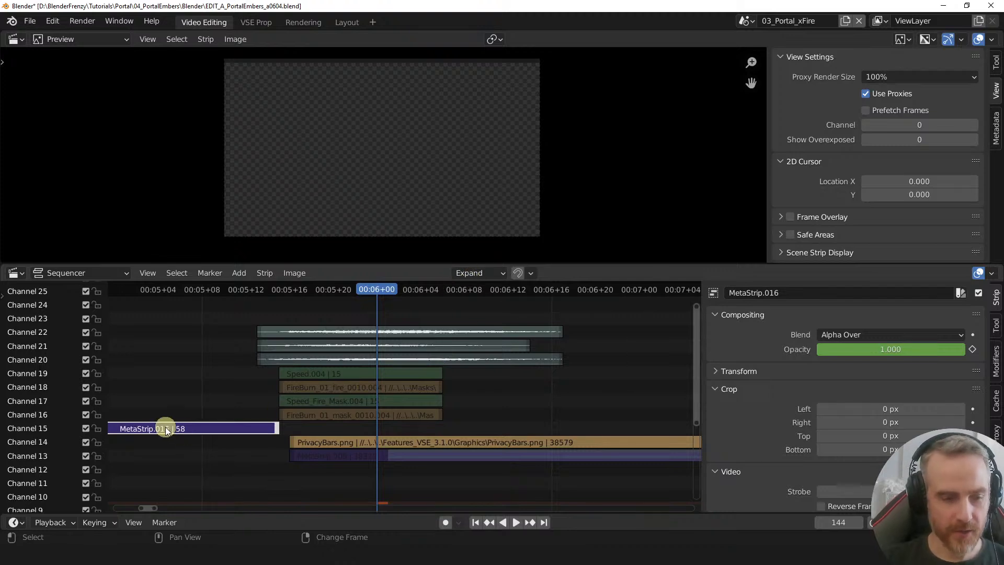
# - Place a copy of MetaStrip.016, shortened to 18 frames, directly after the original in channel 15
pyautogui.hotkey('shift', 'd')
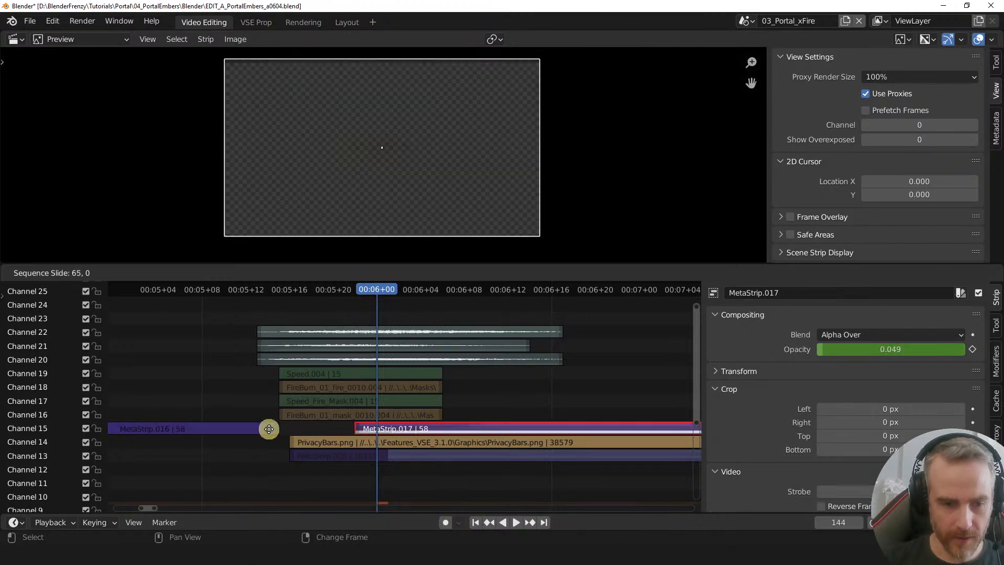
pyautogui.click(118, 308)
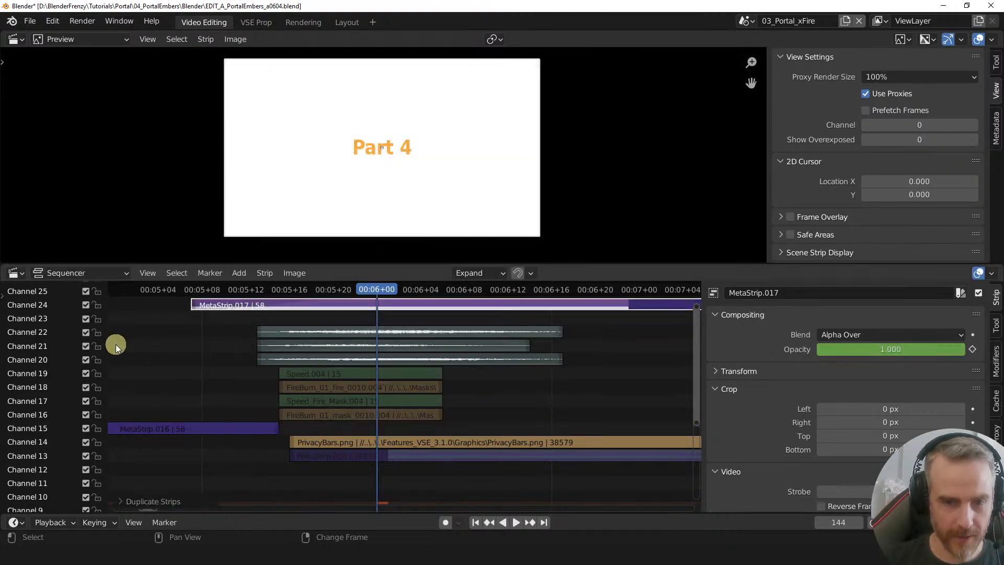
pyautogui.scroll(-8, 507, 343)
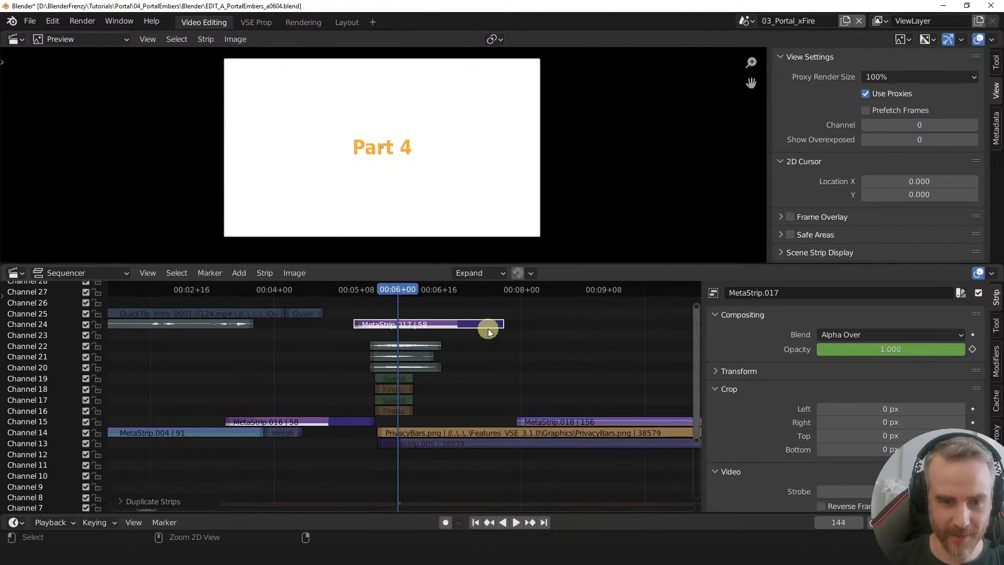
pyautogui.moveTo(407, 324); pyautogui.dragTo(352, 321)
pyautogui.moveTo(368, 359)
pyautogui.mouseDown()
pyautogui.moveTo(390, 365)
pyautogui.moveTo(368, 359)
pyautogui.mouseUp()
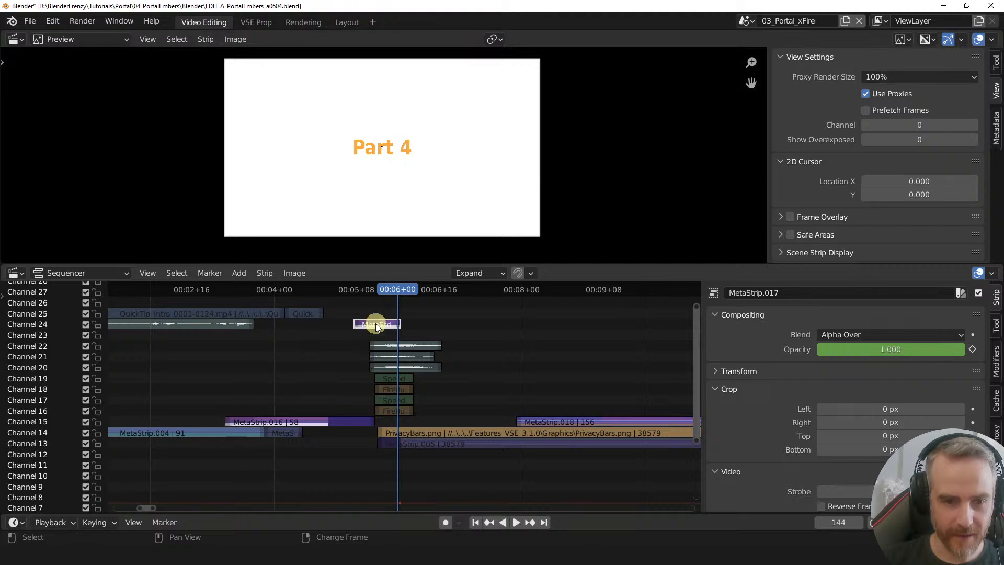
pyautogui.moveTo(376, 323); pyautogui.dragTo(372, 419)
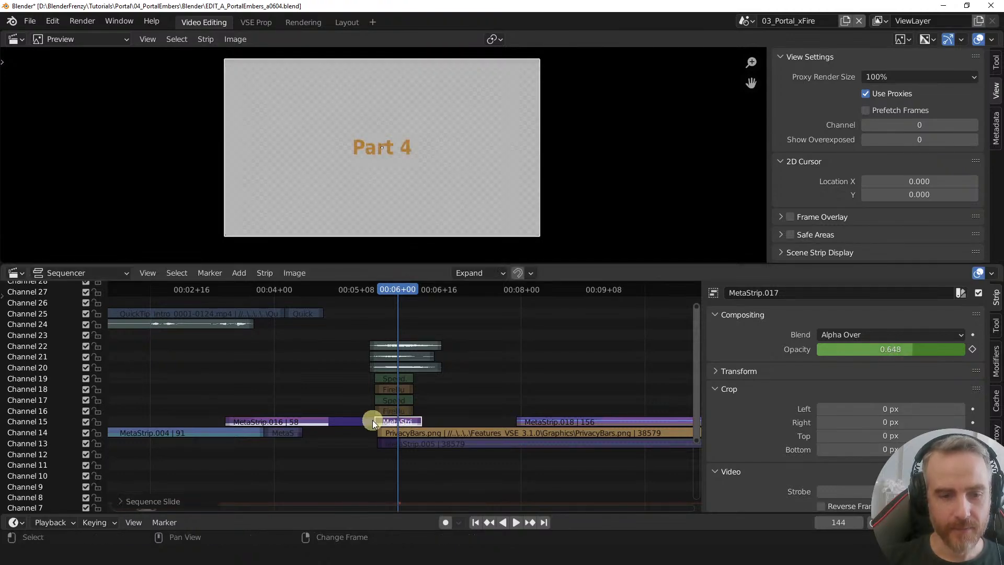
# - Clear the fade from the new 18-frame meta strip and scrub its start, stopping at 00:05+16
pyautogui.keyDown('ctrl'); pyautogui.moveTo(372, 419); pyautogui.dragTo(406, 354, button='middle'); pyautogui.keyUp('ctrl')
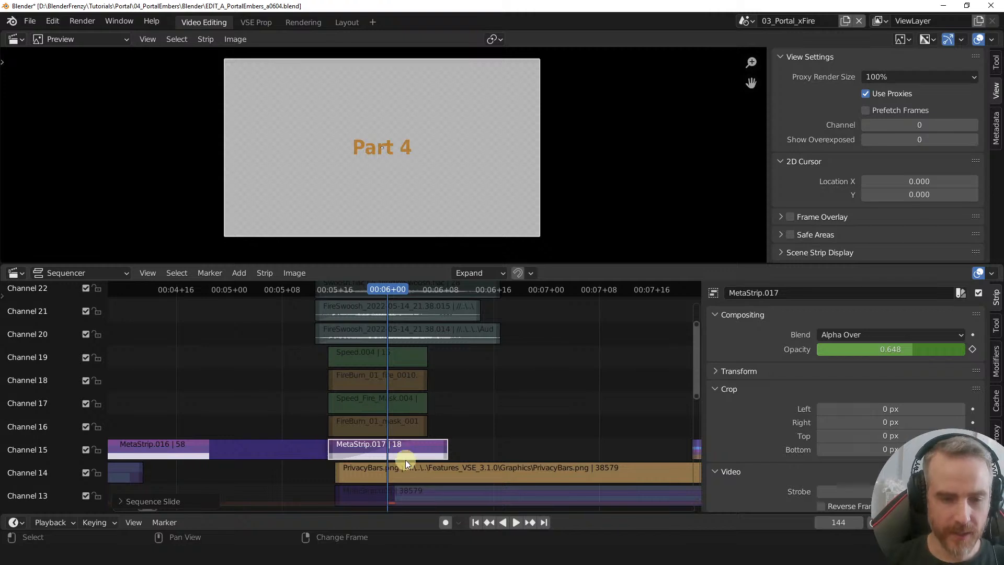
pyautogui.rightClick(380, 444)
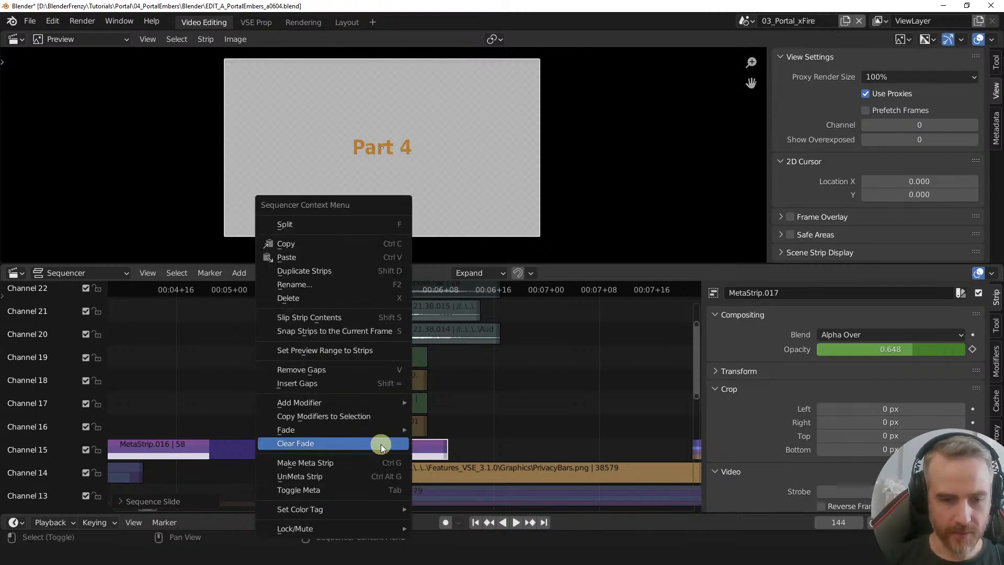
pyautogui.click(382, 444)
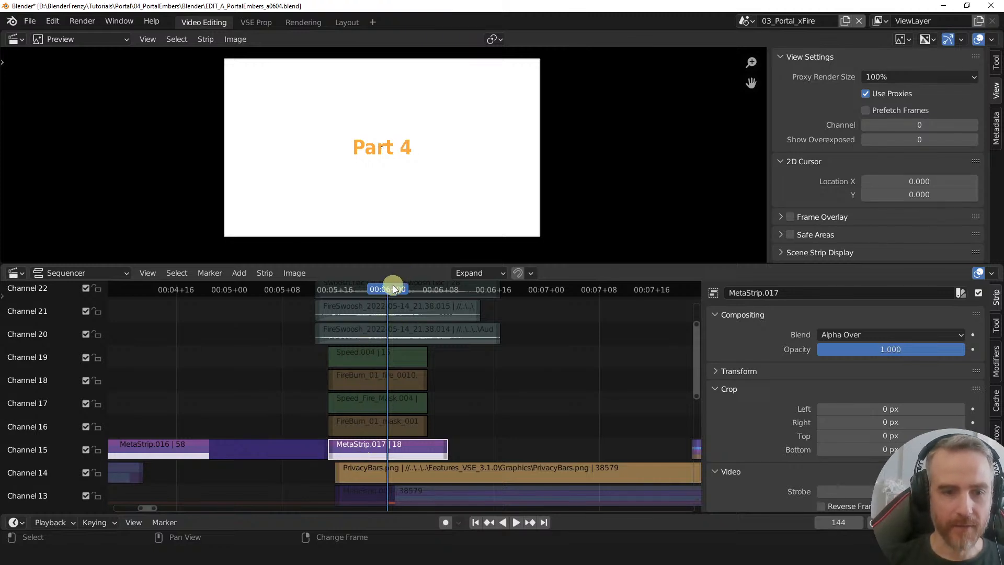
pyautogui.press('space')
pyautogui.click(303, 288)
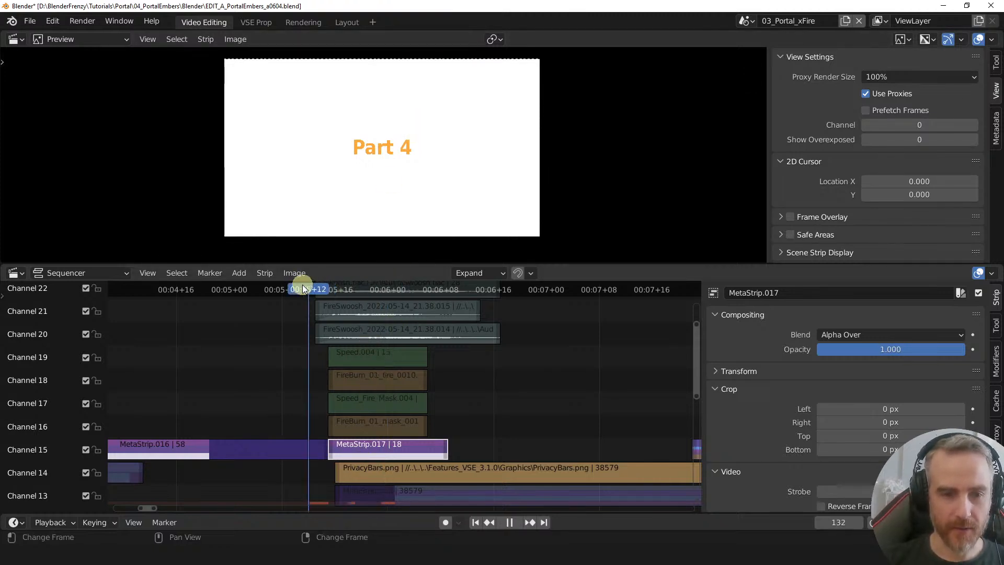
pyautogui.moveTo(303, 288); pyautogui.dragTo(334, 288)
pyautogui.press('space')
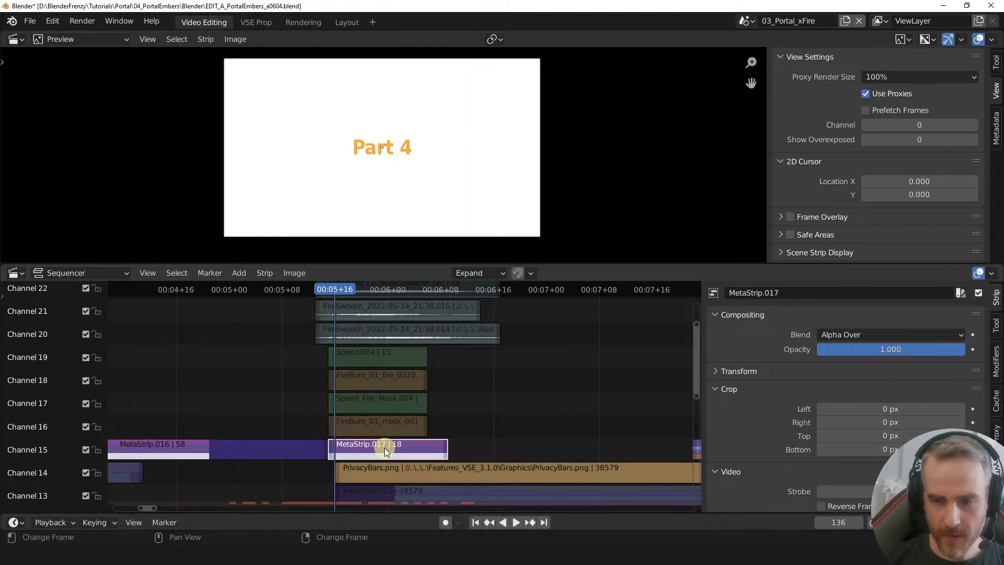
# - Add a Mask modifier to the 18-frame MetaStrip.017 and preview the Speed_Fire_Mask.004 strip up to 00:05+23
pyautogui.click(996, 362)
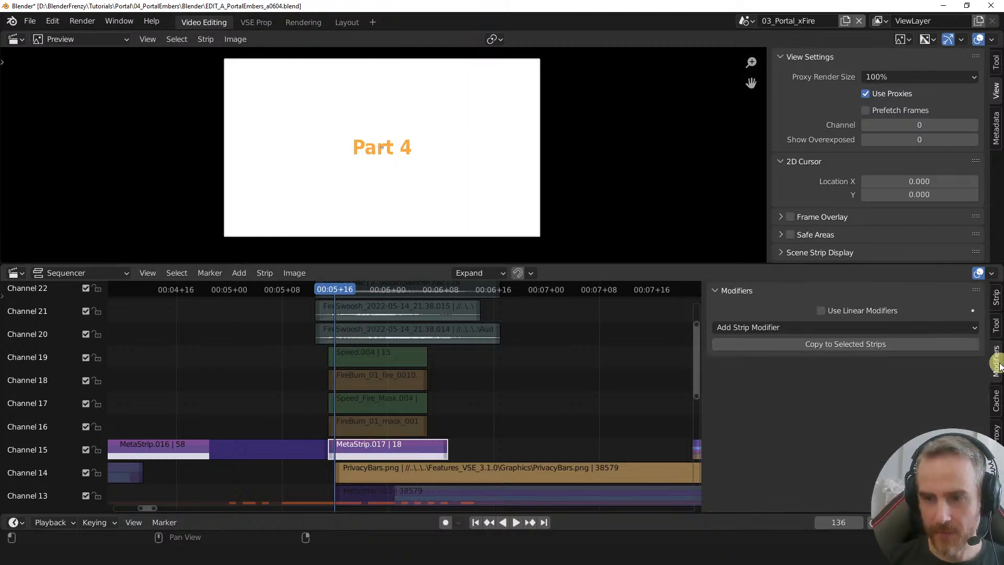
pyautogui.click(760, 329)
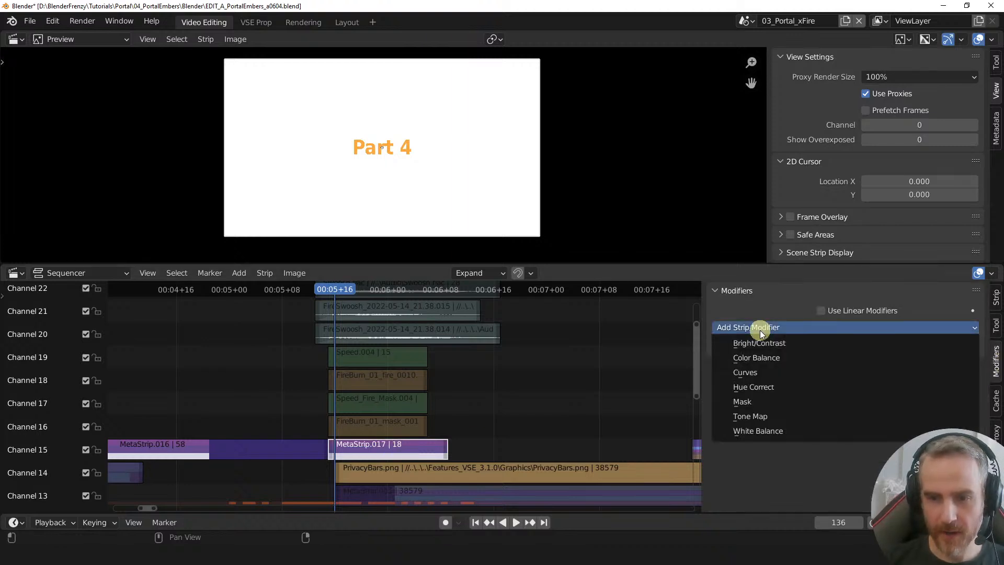
pyautogui.click(740, 401)
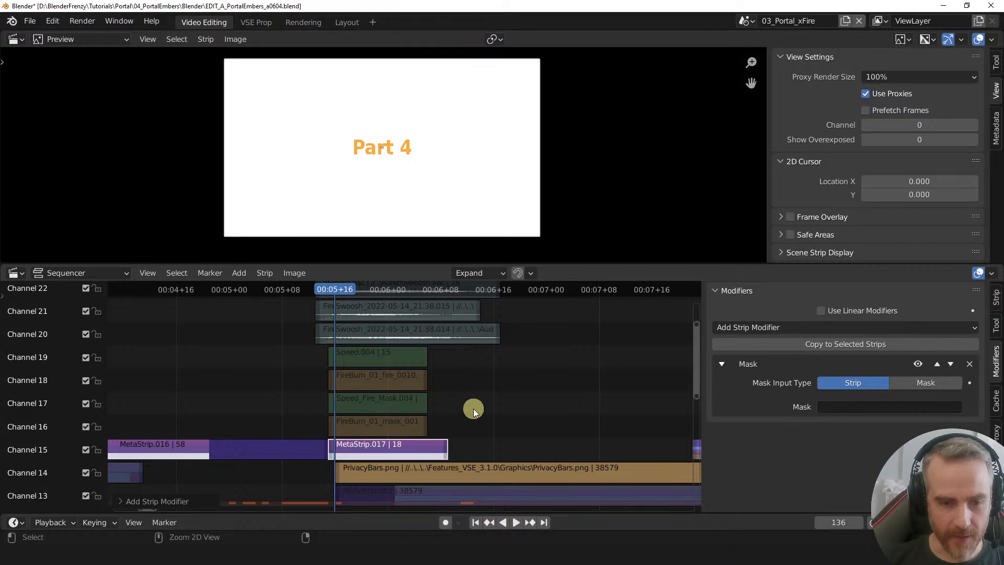
pyautogui.scroll(1, 439, 405)
pyautogui.press('space')
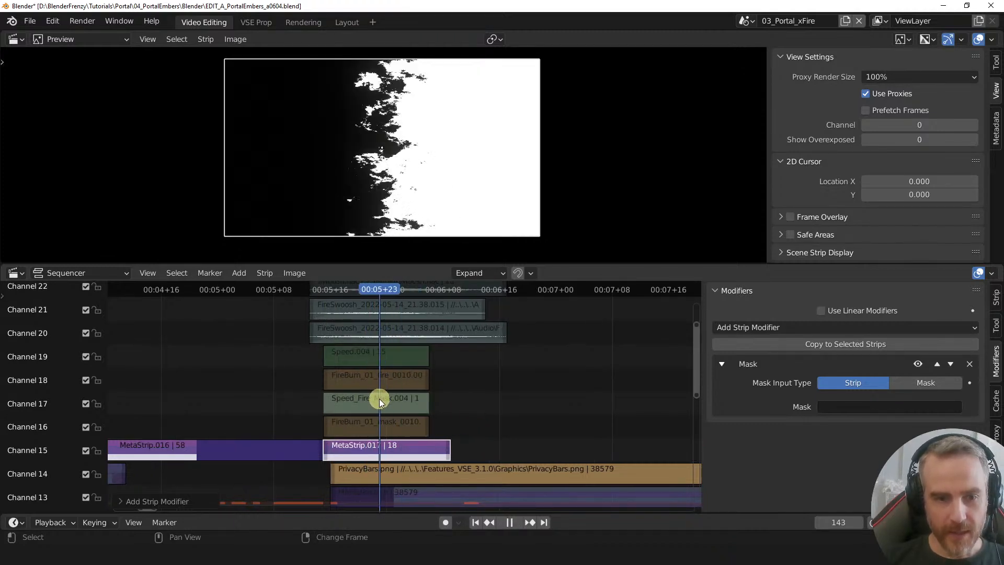
pyautogui.press('space')
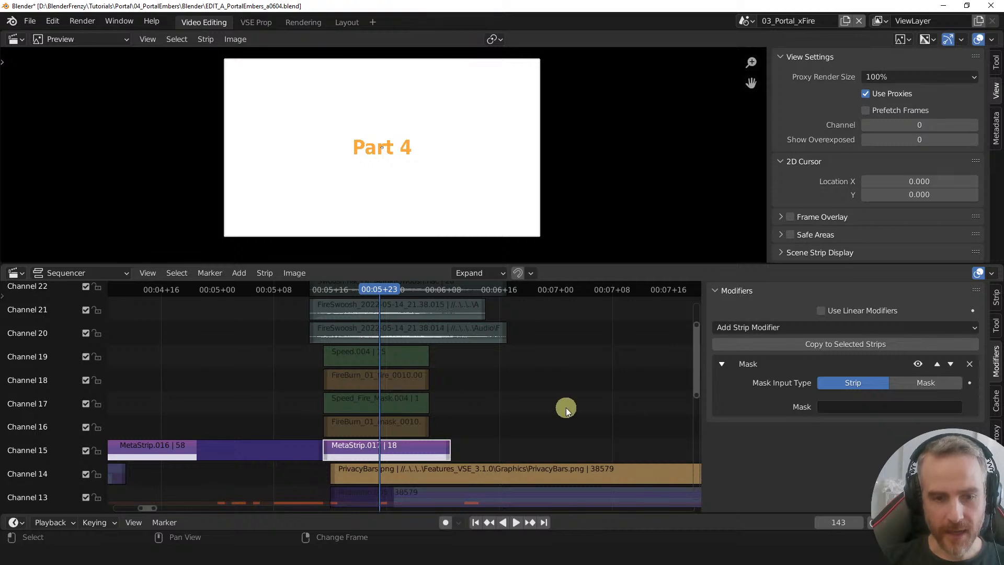
# - Use Speed_Fire_Mask.004 as the mask strip for MetaStrip.017 and preview the masked title up to 00:06+03
pyautogui.click(882, 407)
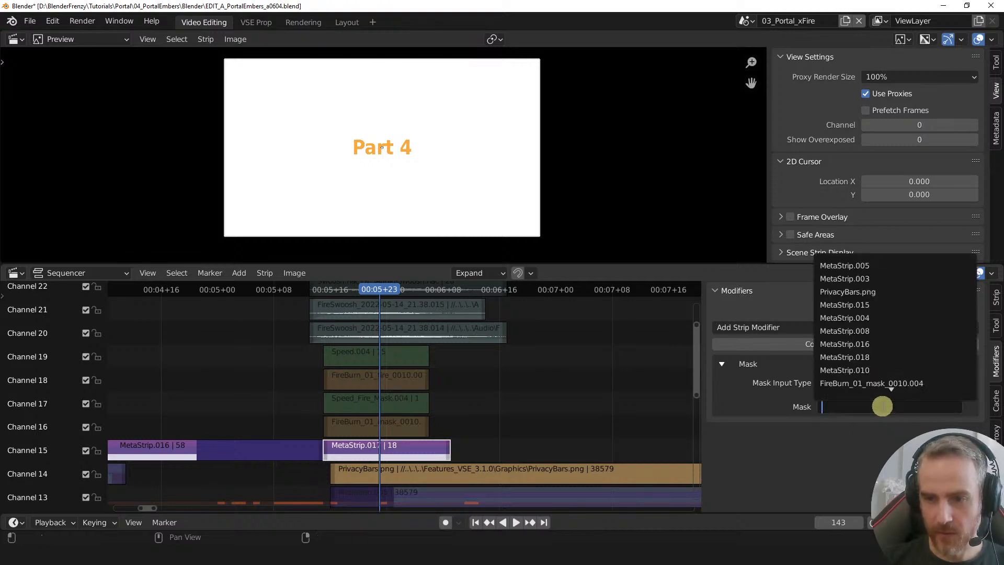
pyautogui.write('s')
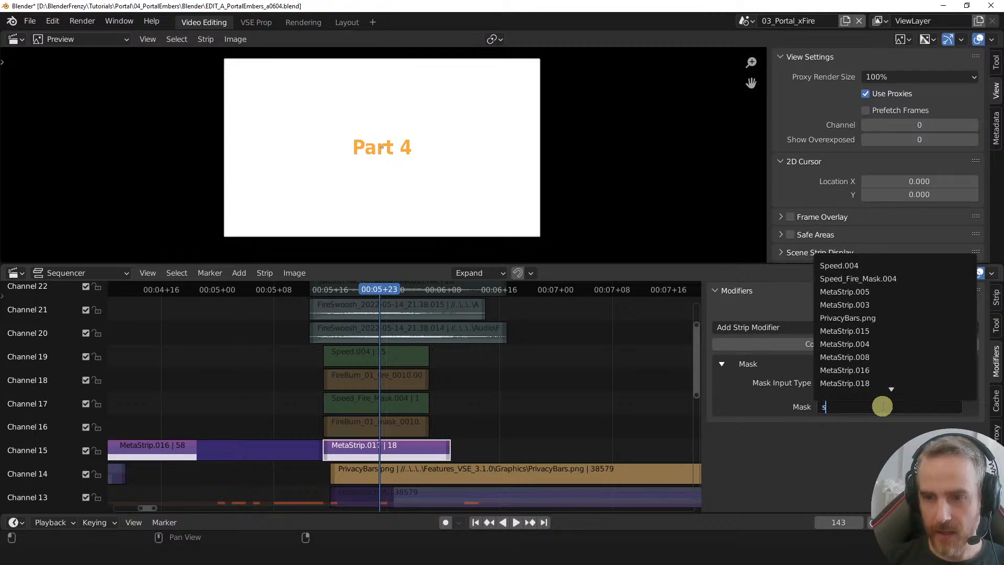
pyautogui.write('peed')
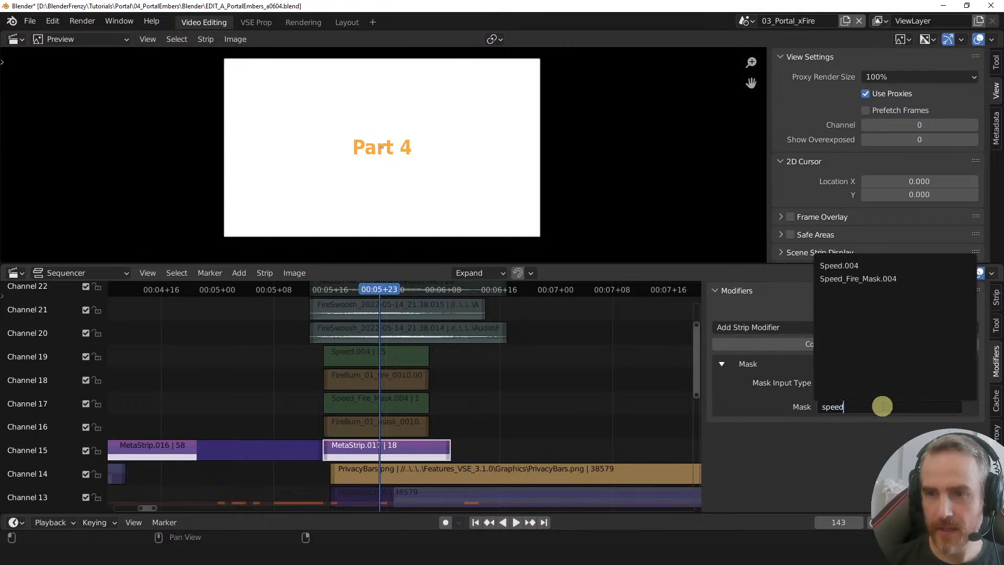
pyautogui.click(896, 279)
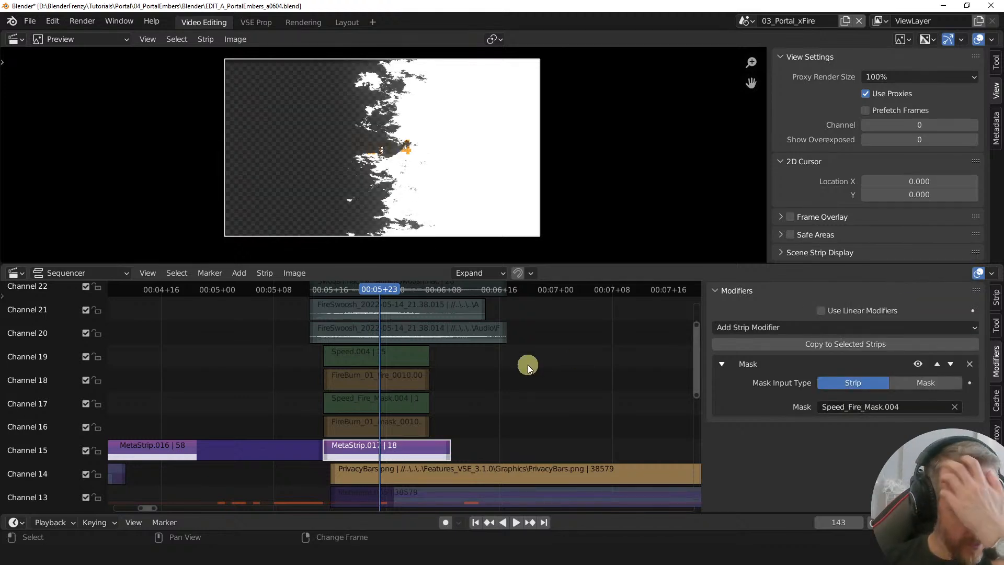
pyautogui.click(338, 288)
pyautogui.press('space')
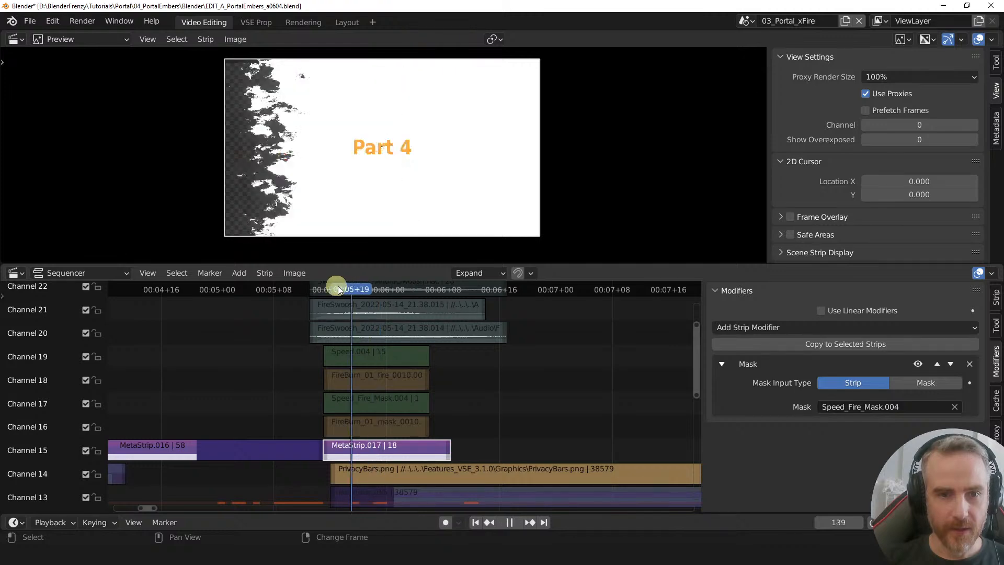
pyautogui.moveTo(337, 288); pyautogui.dragTo(373, 402)
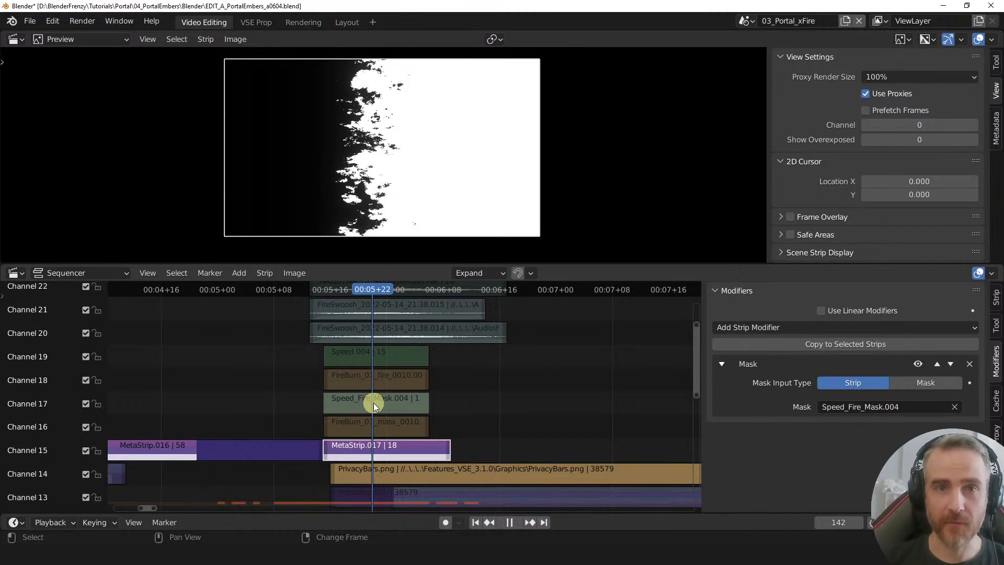
pyautogui.moveTo(373, 403)
pyautogui.mouseDown(button='right')
pyautogui.moveTo(349, 398)
pyautogui.moveTo(362, 395)
pyautogui.mouseUp(button='right')
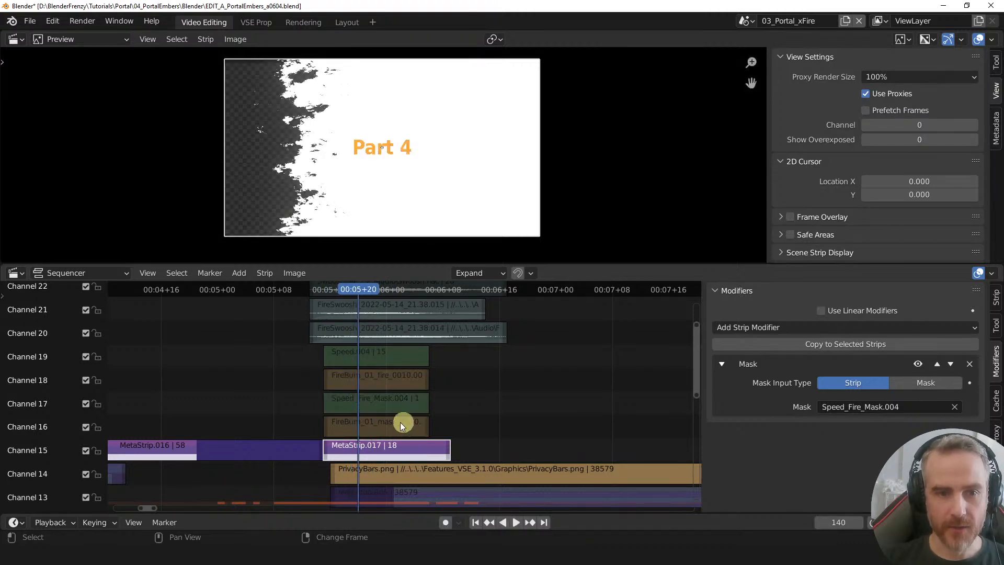
pyautogui.keyDown('shift'); pyautogui.rightClick(356, 403); pyautogui.keyUp('shift')
pyautogui.moveTo(356, 402); pyautogui.dragTo(404, 403, button='right')
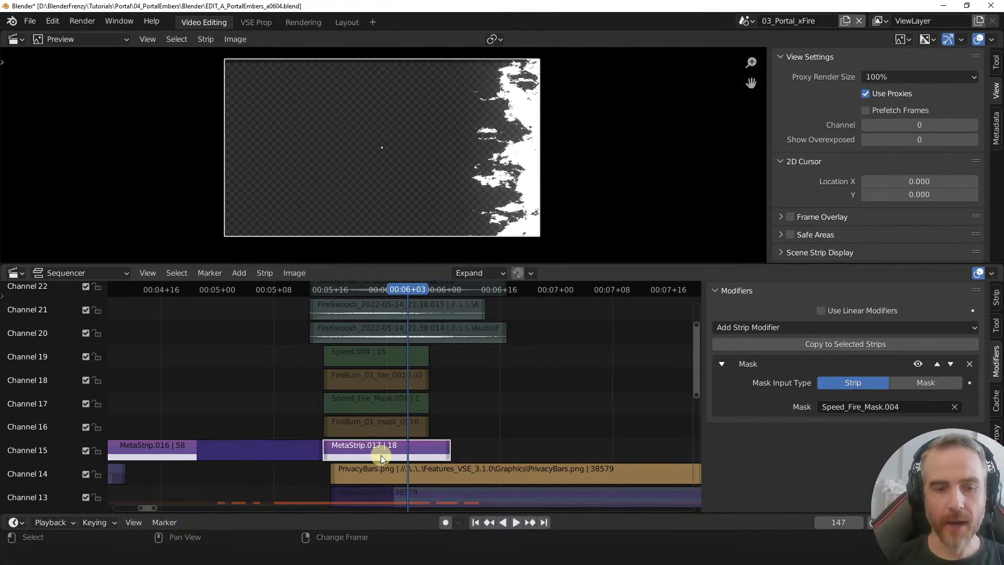
# - Try the Cross blending mode on MetaStrip.017
pyautogui.click(996, 300)
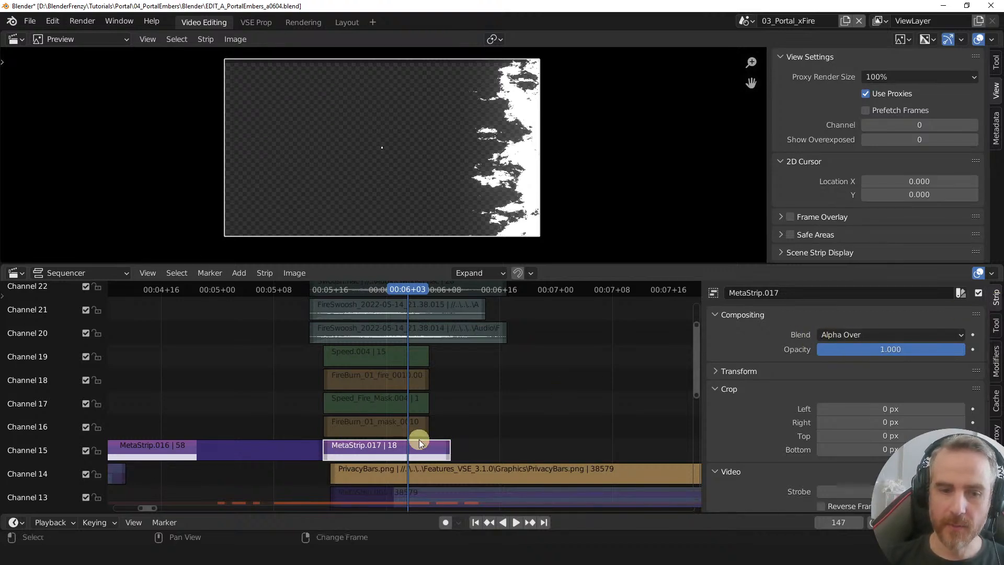
pyautogui.click(842, 334)
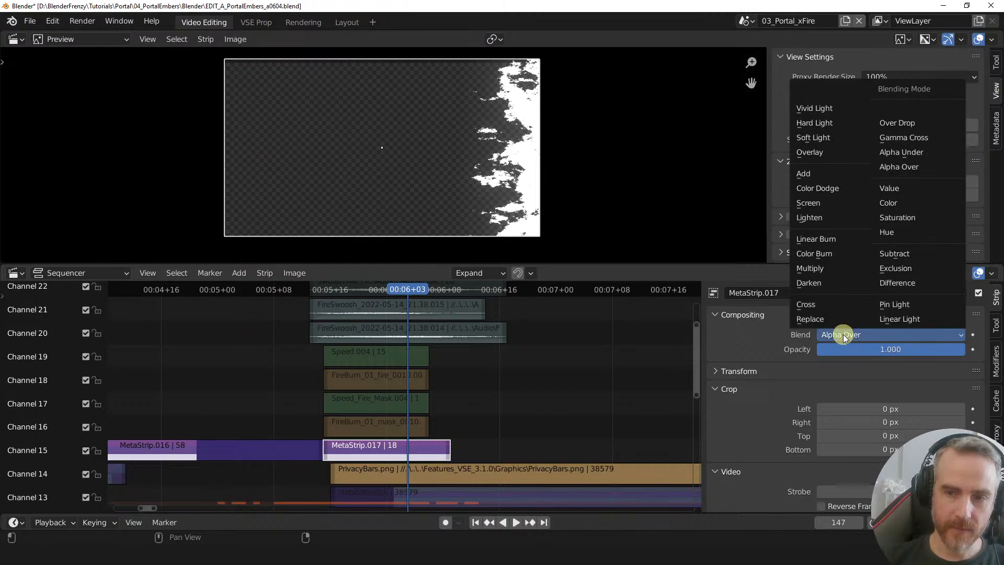
pyautogui.click(813, 309)
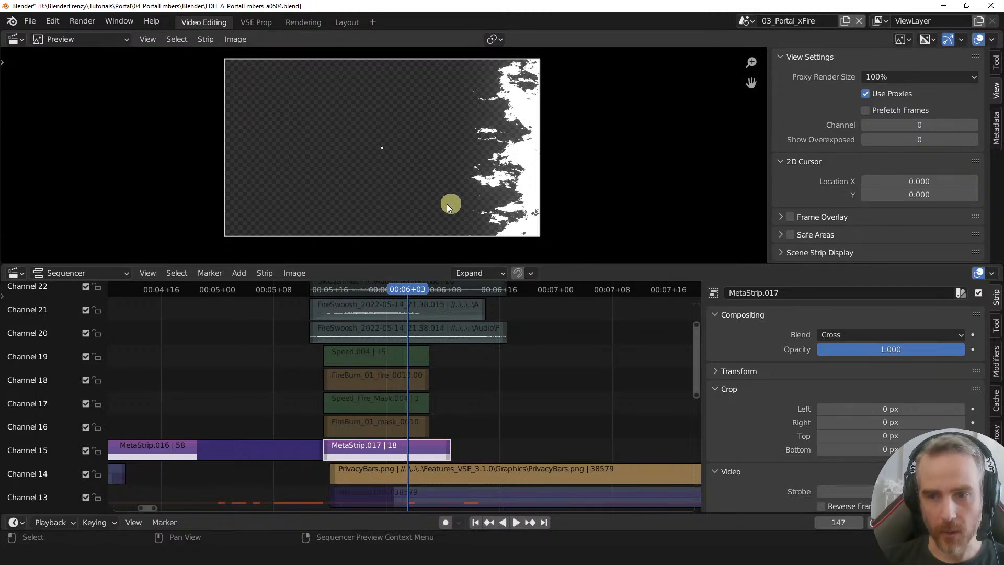
pyautogui.click(861, 334)
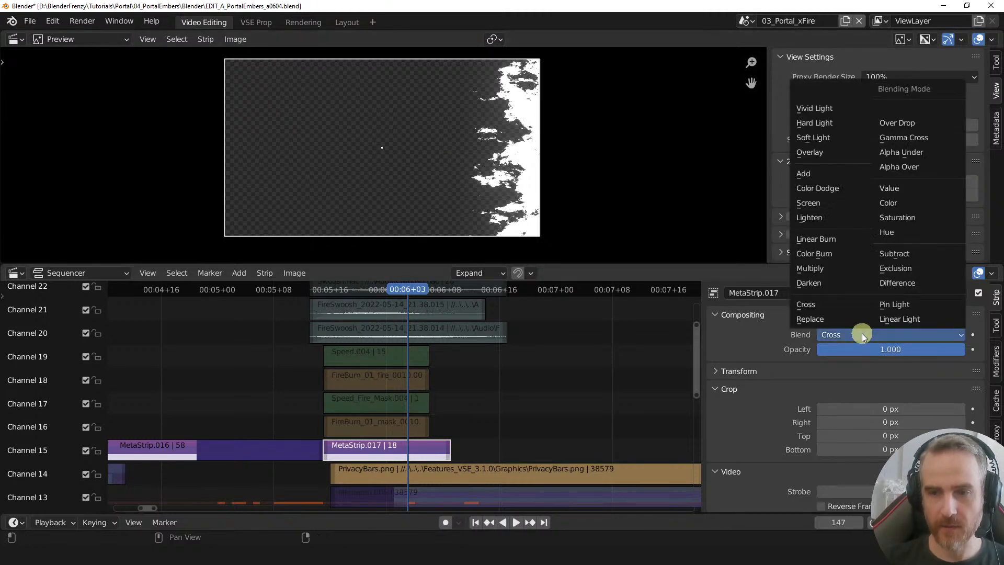
pyautogui.click(836, 302)
# - Unmute the footage strip MetaStrip.005 in channel 13
pyautogui.click(421, 498)
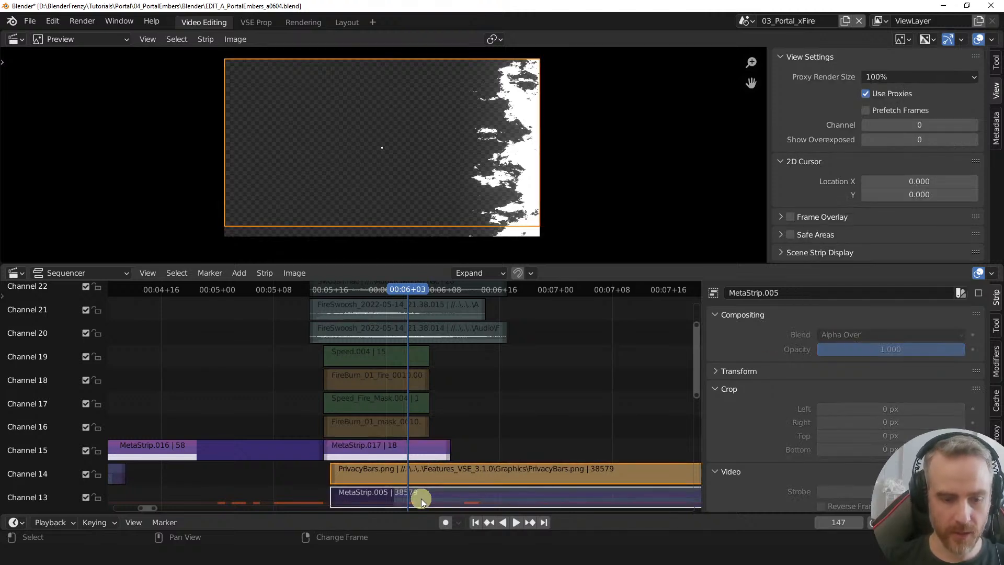
pyautogui.click(421, 498)
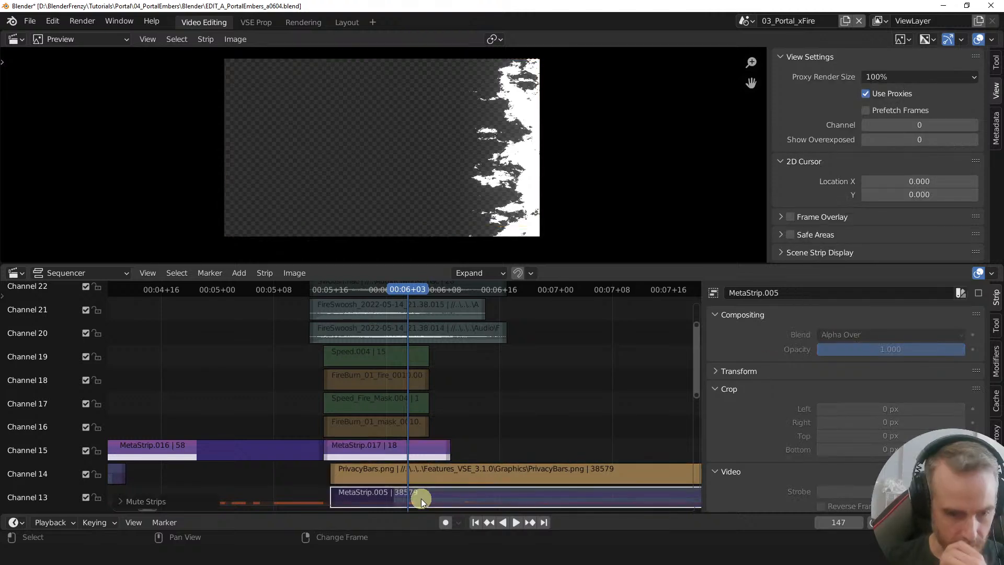
pyautogui.hotkey('alt', 'h')
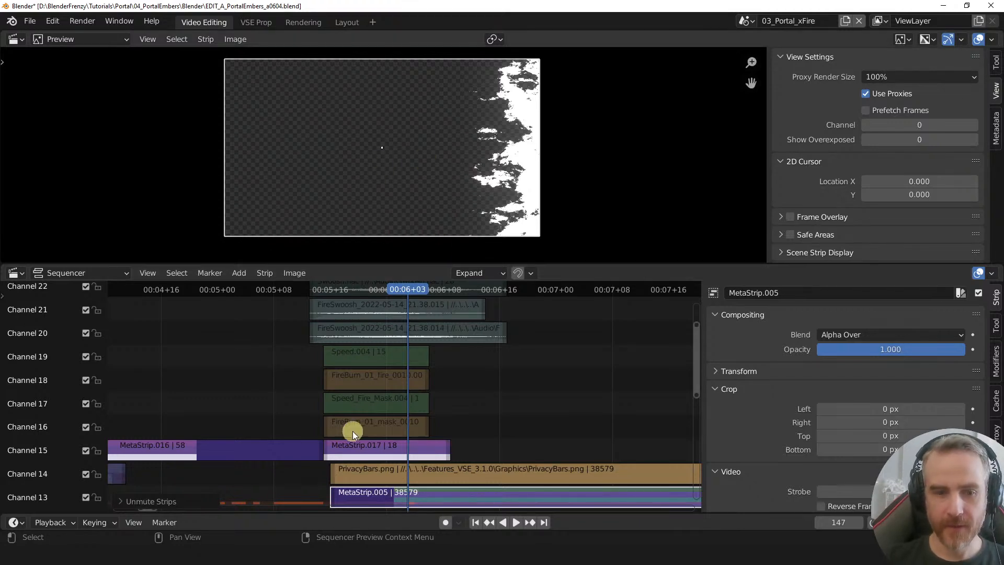
# - Set MetaStrip.017's blending mode to Alpha Over and preview the title-to-footage transition, stopping at 00:06+01
pyautogui.click(375, 450)
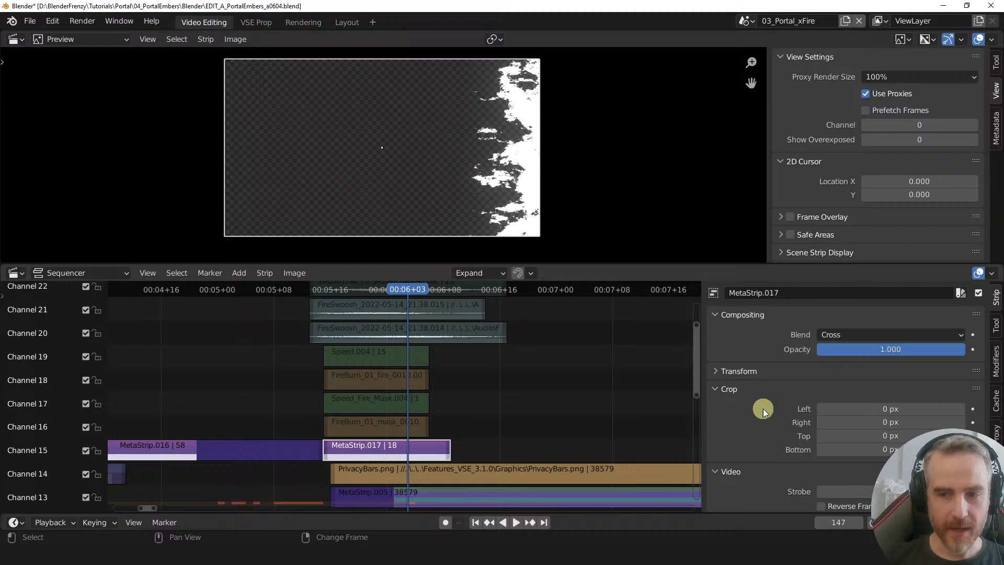
pyautogui.click(836, 335)
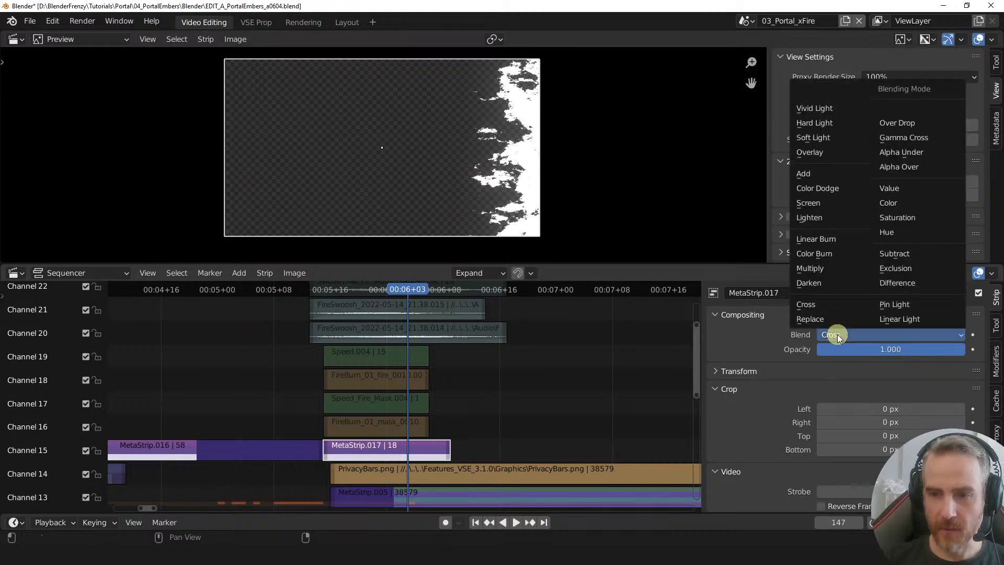
pyautogui.click(910, 167)
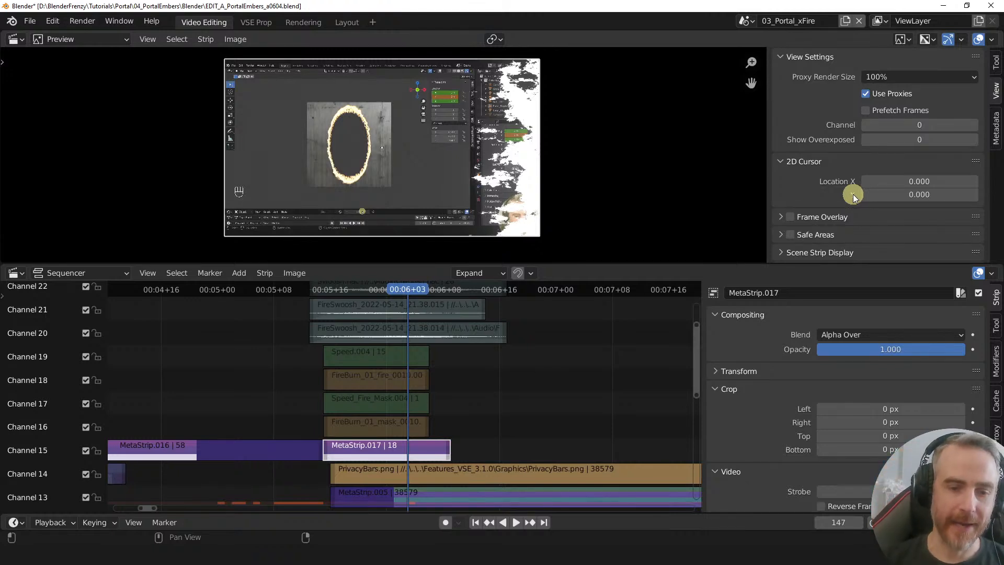
pyautogui.moveTo(409, 288); pyautogui.dragTo(322, 280)
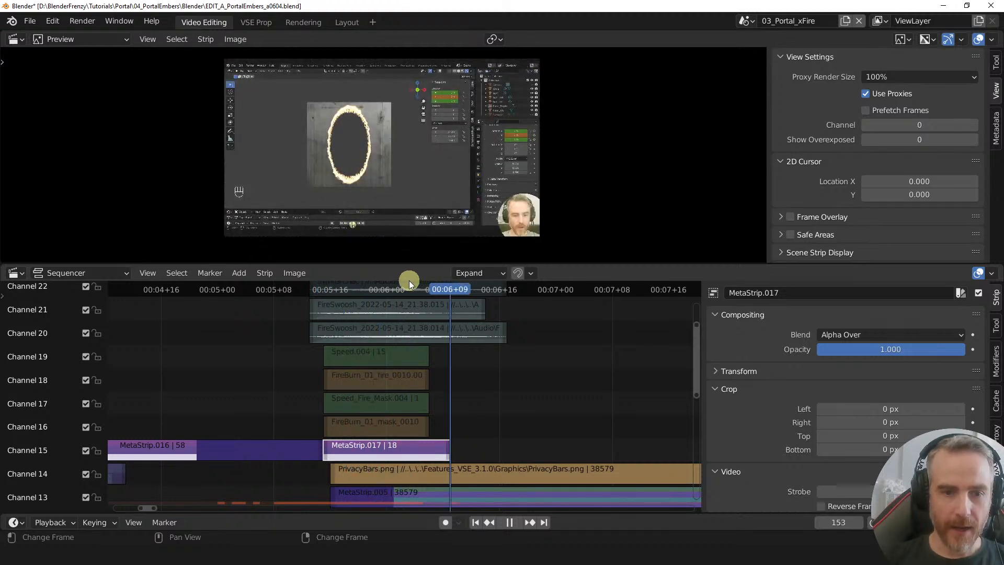
pyautogui.click(393, 288)
pyautogui.press('space')
# - Briefly unmute Speed_Fire_Mask.004 in channel 17 at 00:05+21 to compare the mask with the masked title, muting it again before scrubbing to 00:05+22
pyautogui.click(368, 356)
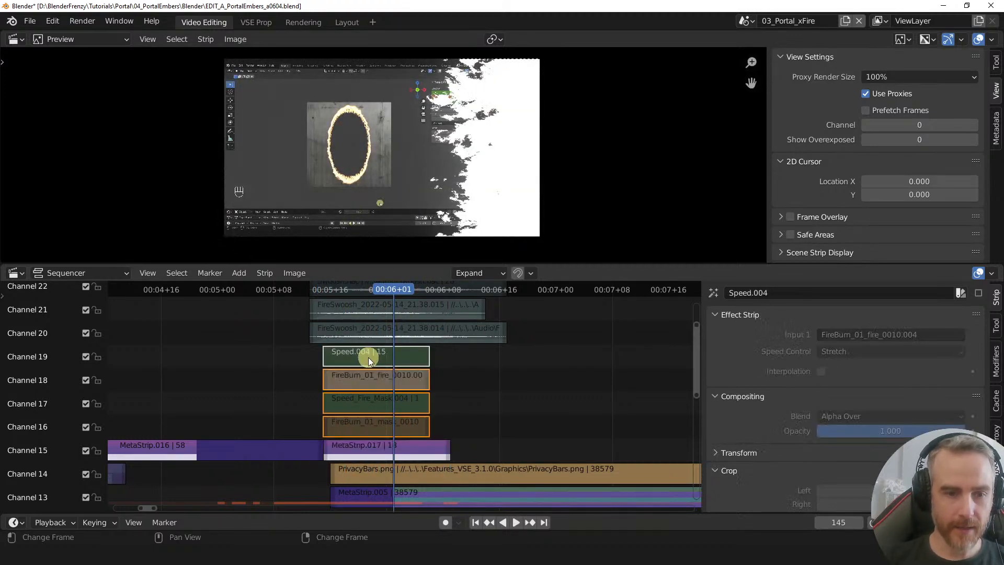
pyautogui.keyDown('shift'); pyautogui.click(359, 406); pyautogui.keyUp('shift')
pyautogui.click(359, 404)
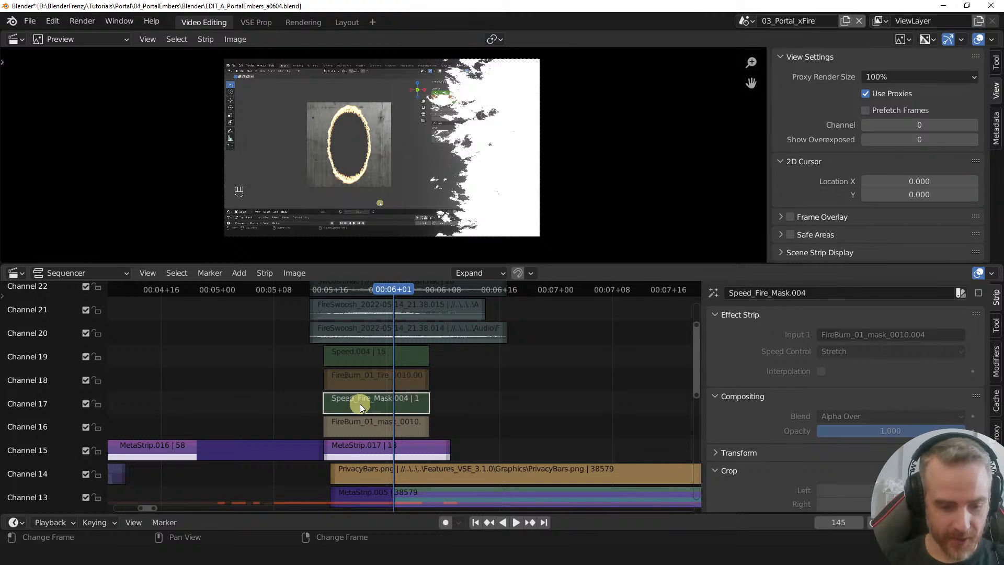
pyautogui.hotkey('alt', 'h')
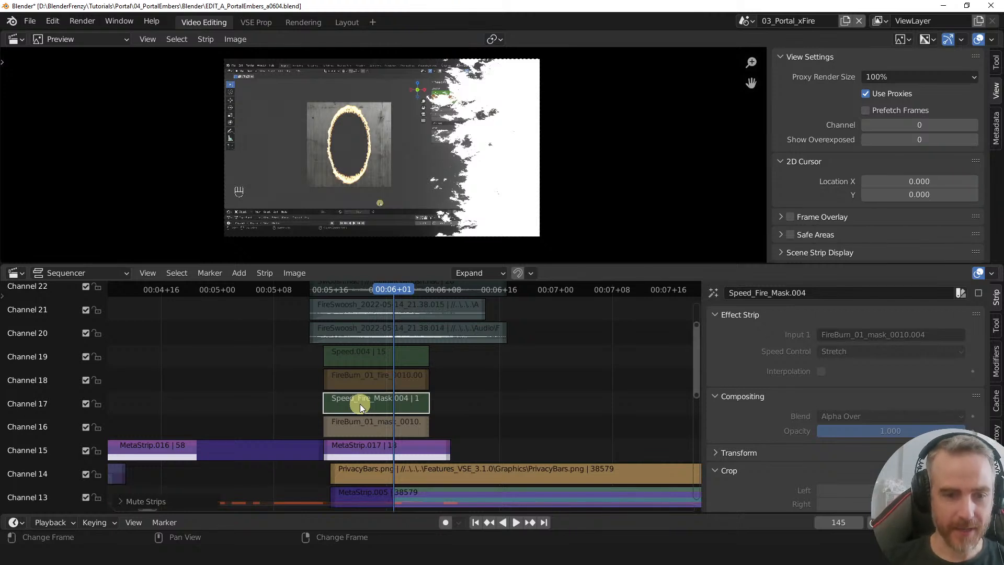
pyautogui.moveTo(390, 289); pyautogui.dragTo(367, 292)
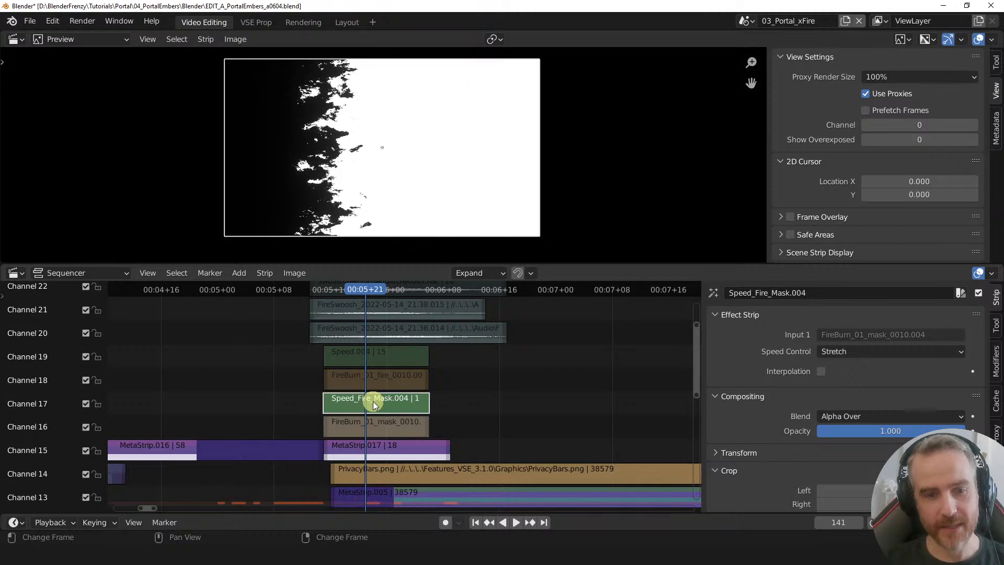
pyautogui.press('h')
pyautogui.click(384, 447)
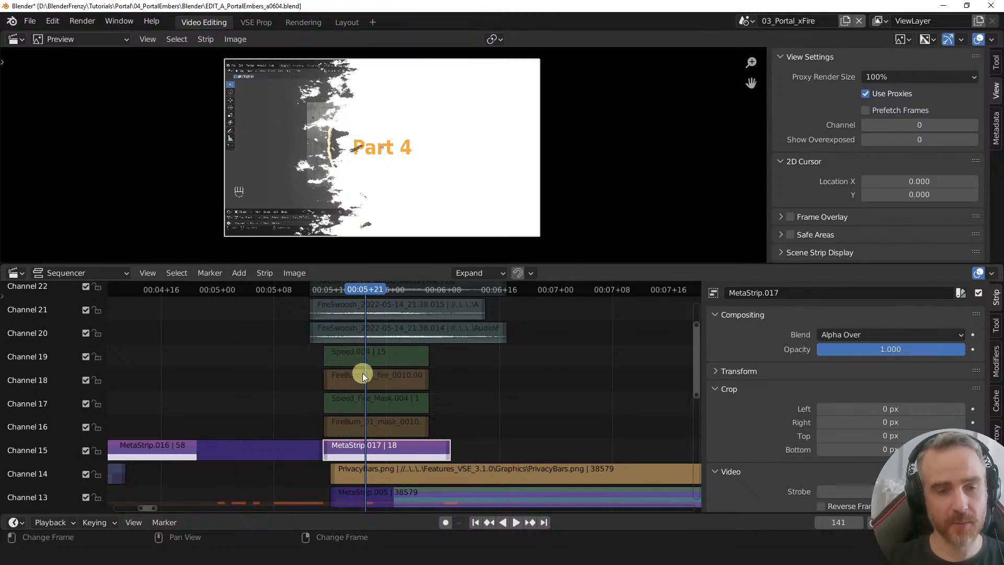
pyautogui.moveTo(368, 289)
pyautogui.mouseDown()
pyautogui.moveTo(400, 285)
pyautogui.moveTo(355, 282)
pyautogui.moveTo(398, 281)
pyautogui.moveTo(374, 281)
pyautogui.mouseUp()
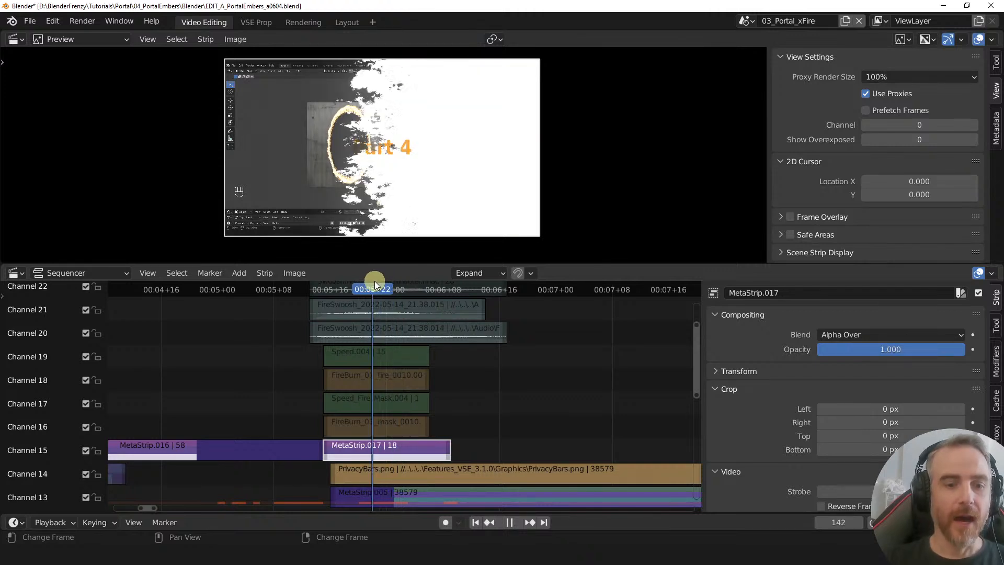
# - Unmute the Speed.004 fire effect in channel 19 and preview the burn transition, returning to its start at 00:05+16
pyautogui.click(376, 353)
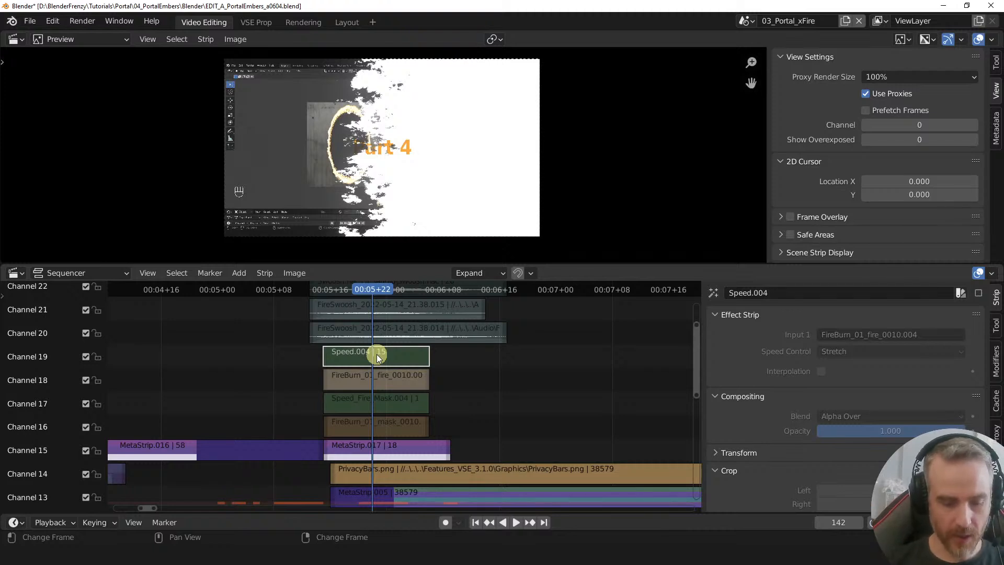
pyautogui.hotkey('alt', 'h')
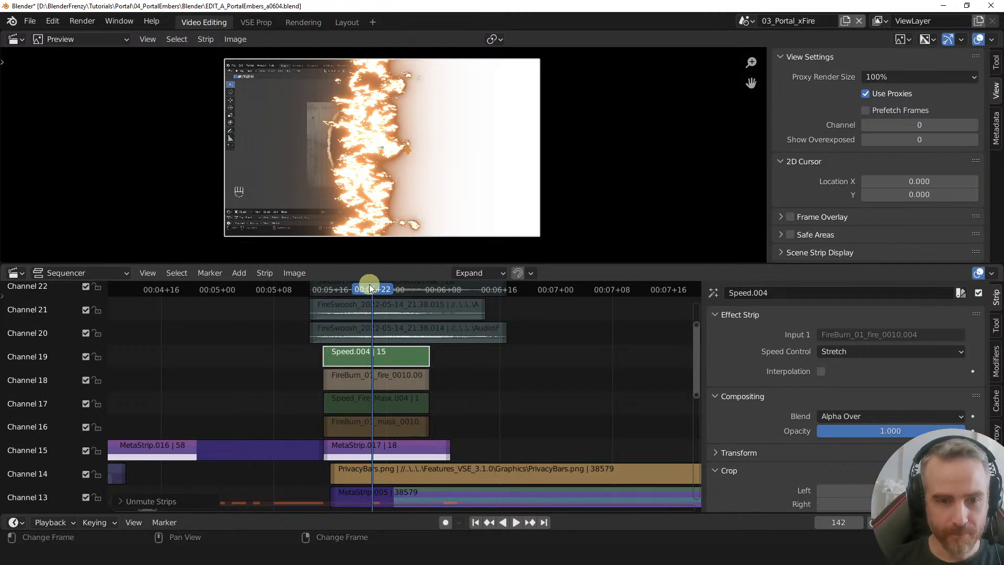
pyautogui.press('space')
pyautogui.click(344, 287)
pyautogui.moveTo(349, 287); pyautogui.dragTo(325, 293)
# - Examine the completed burn transition over the MetaStrip.005 footage between 00:05+16 and 00:06+01 and the timeline following it
pyautogui.moveTo(488, 397)
pyautogui.keyDown('ctrl'); pyautogui.mouseDown(button='middle')
pyautogui.moveTo(468, 401)
pyautogui.moveTo(478, 406)
pyautogui.mouseUp(button='middle'); pyautogui.keyUp('ctrl')
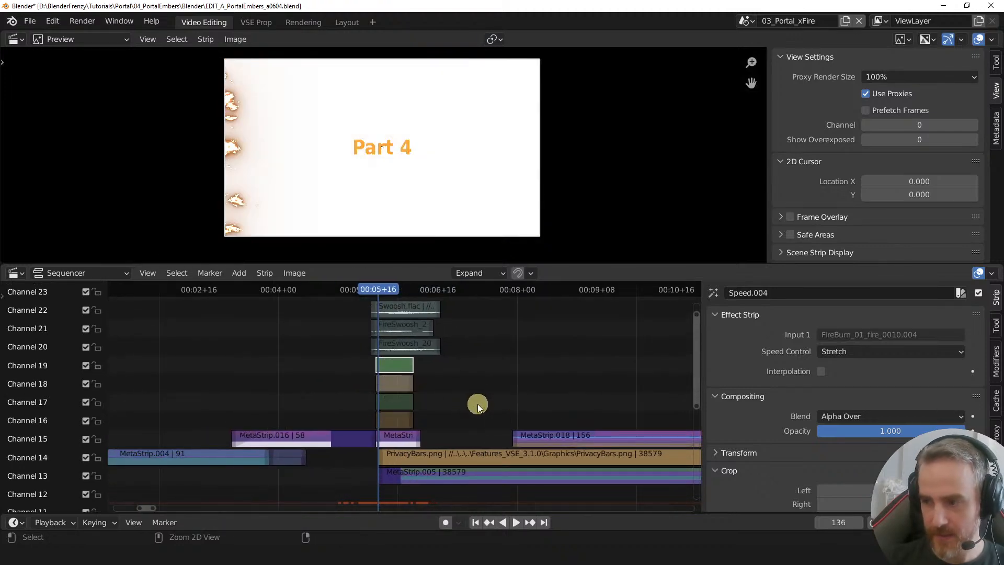
pyautogui.moveTo(408, 406); pyautogui.dragTo(368, 430, button='middle')
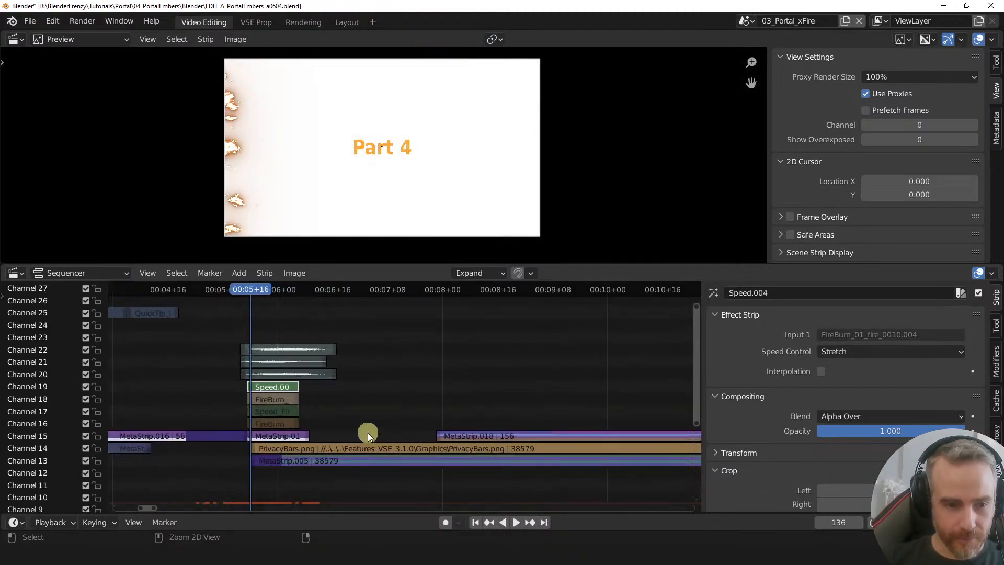
pyautogui.moveTo(245, 286); pyautogui.dragTo(273, 291)
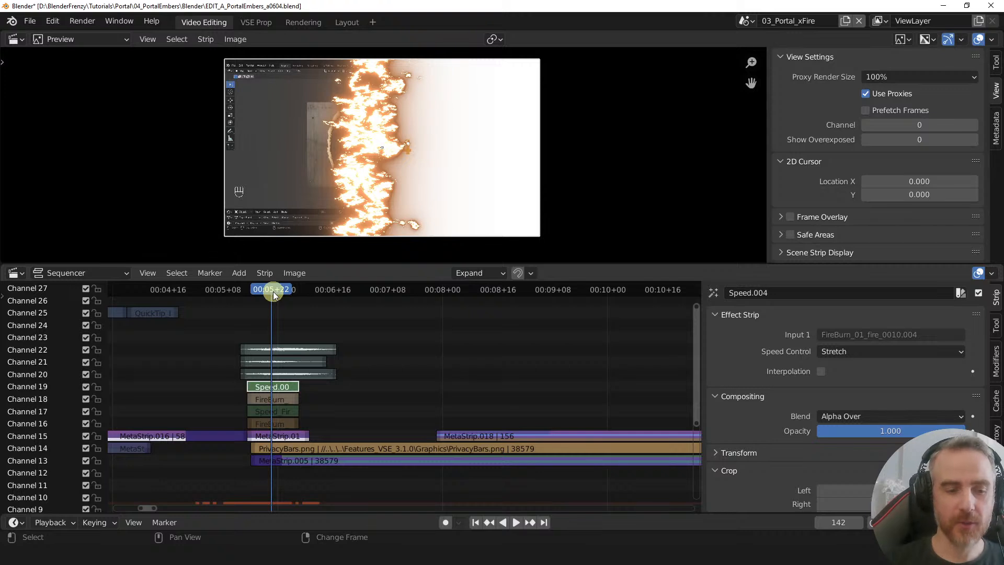
pyautogui.click(320, 464)
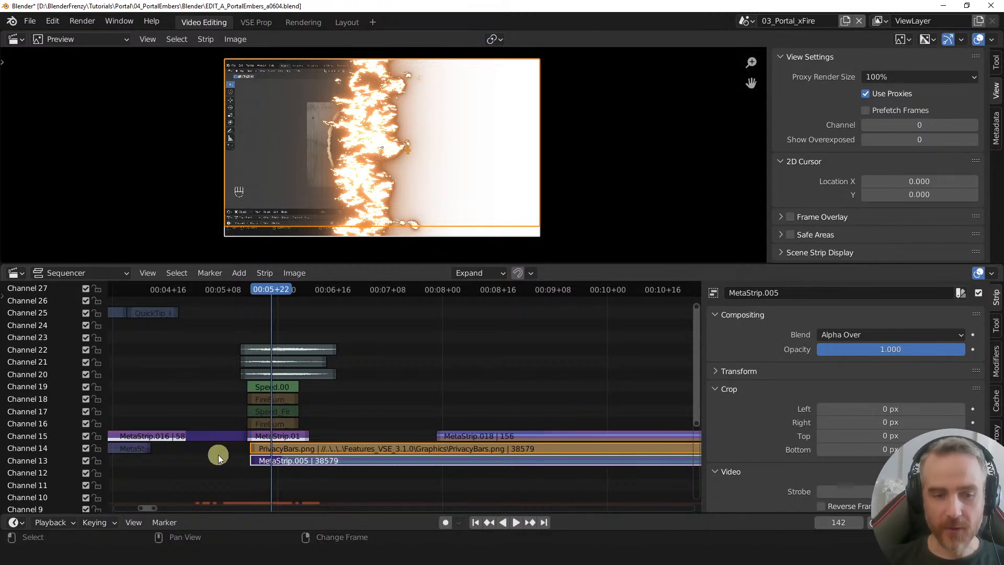
pyautogui.click(283, 459)
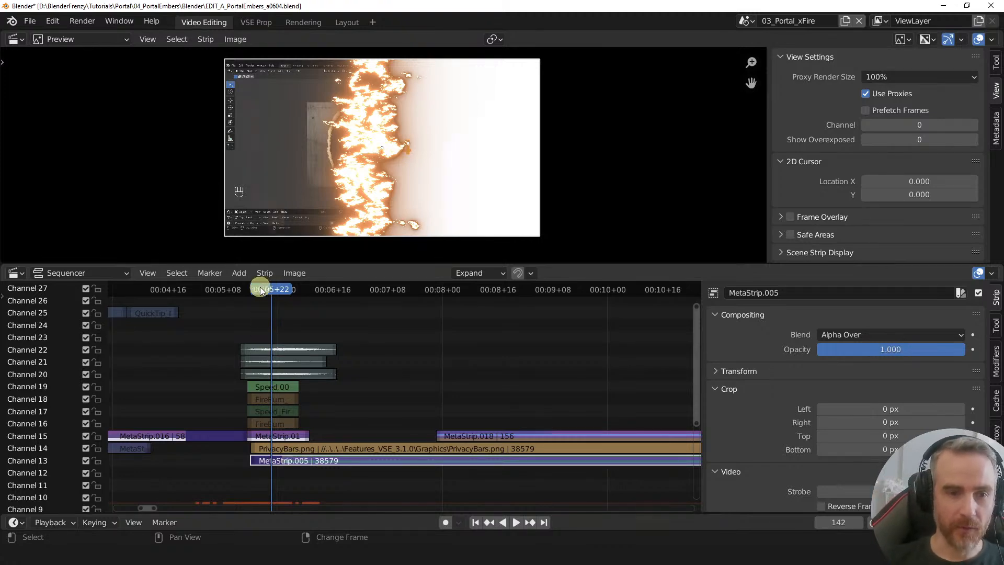
pyautogui.press('space')
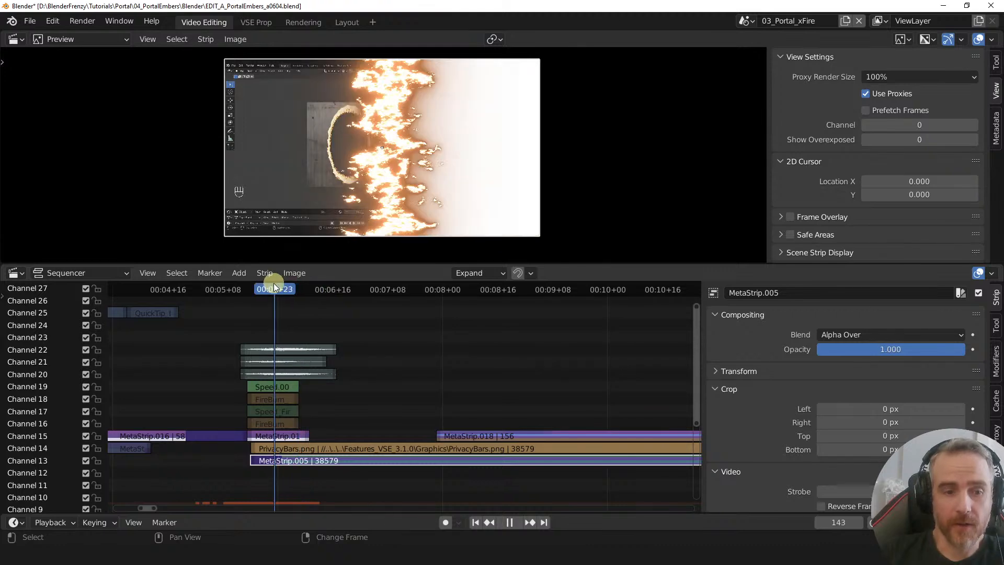
pyautogui.moveTo(302, 290)
pyautogui.mouseDown()
pyautogui.moveTo(266, 289)
pyautogui.moveTo(285, 292)
pyautogui.mouseUp()
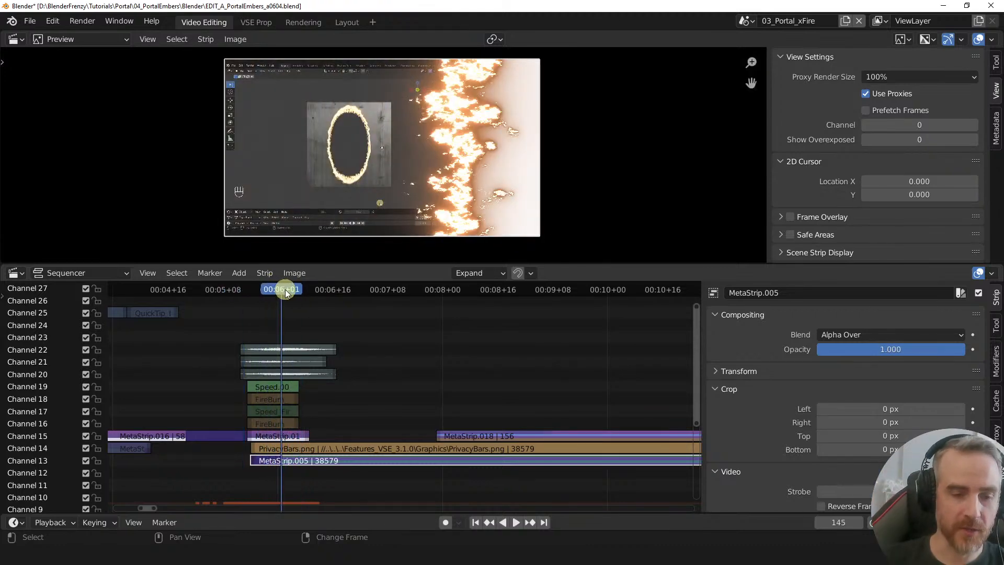
pyautogui.moveTo(449, 367); pyautogui.dragTo(271, 341, button='middle')
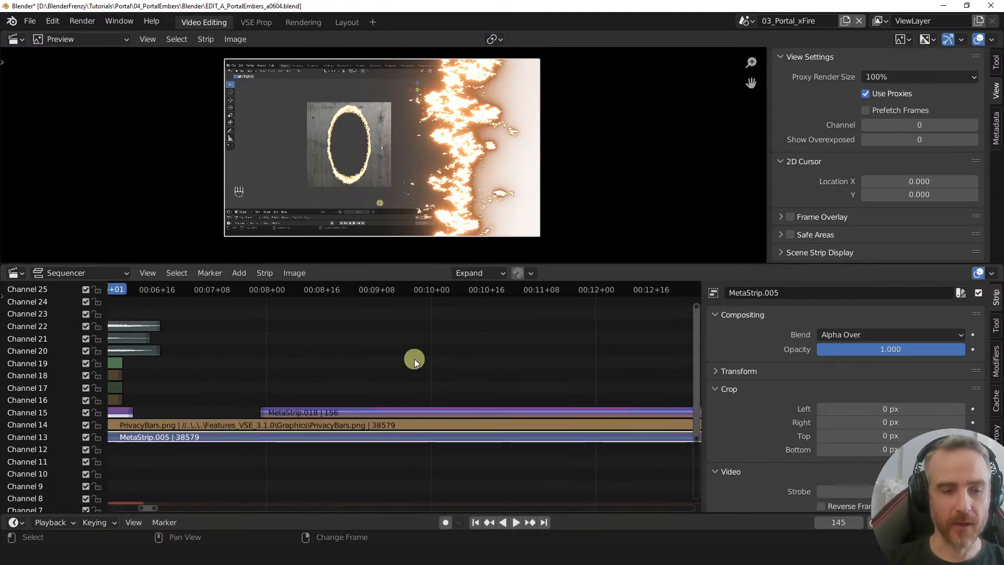
# - Move the playhead to 00:10+11 and open the MetaStrip.005 footage meta strip in channel 13 for editing
pyautogui.keyDown('ctrl'); pyautogui.moveTo(385, 360); pyautogui.dragTo(239, 360, button='middle'); pyautogui.keyUp('ctrl')
pyautogui.moveTo(324, 290); pyautogui.dragTo(342, 289)
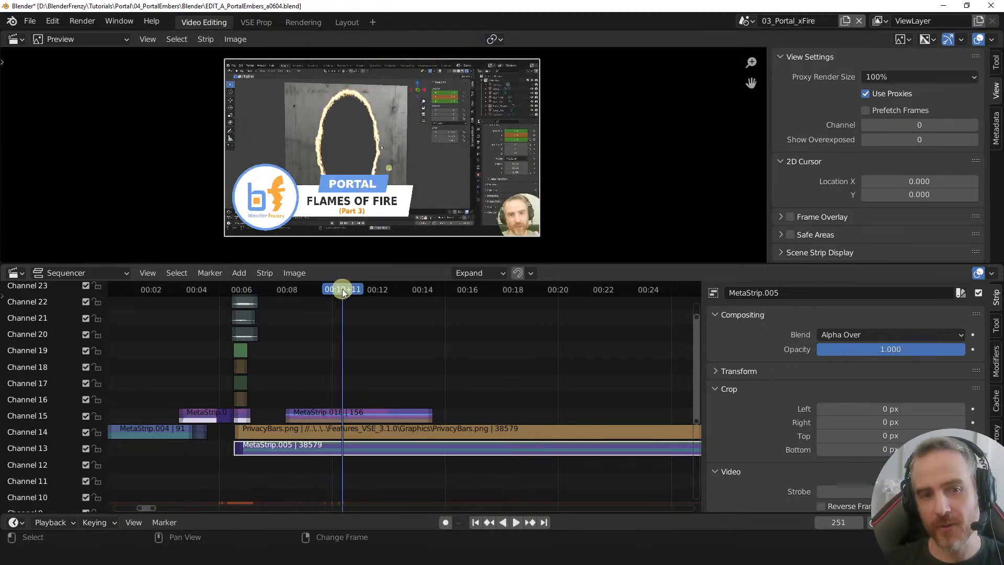
pyautogui.click(360, 413)
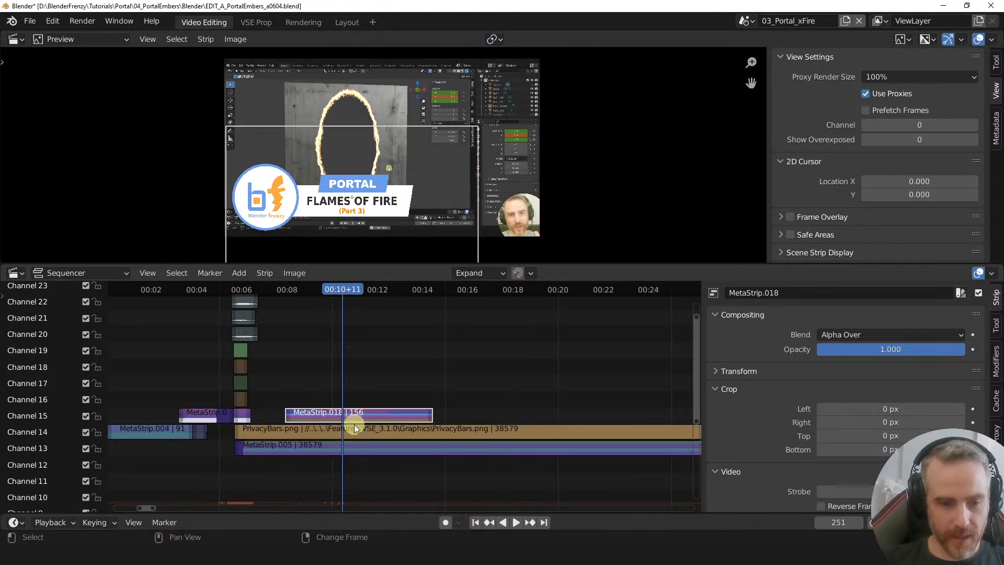
pyautogui.click(353, 449)
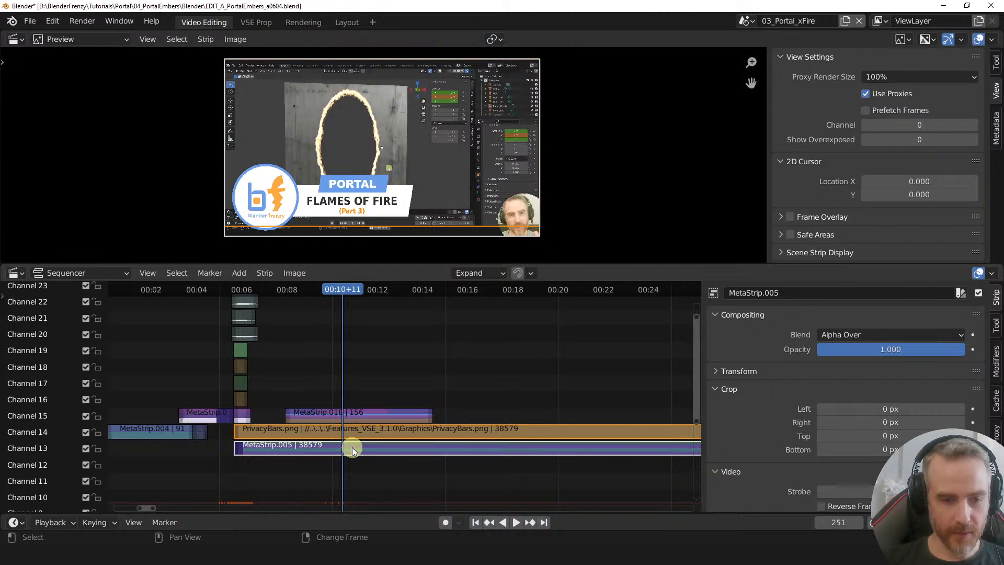
pyautogui.click(352, 448)
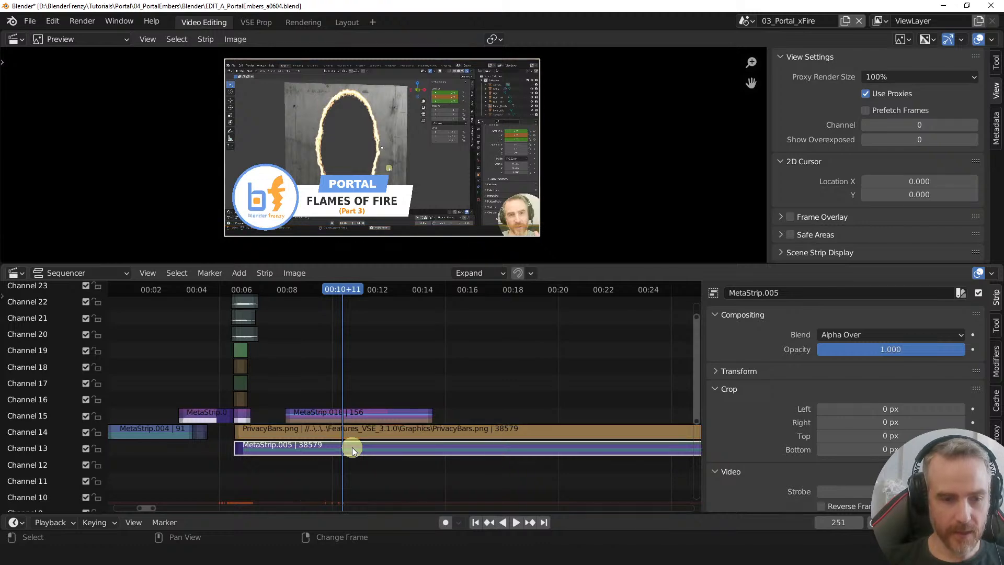
pyautogui.press('Tab')
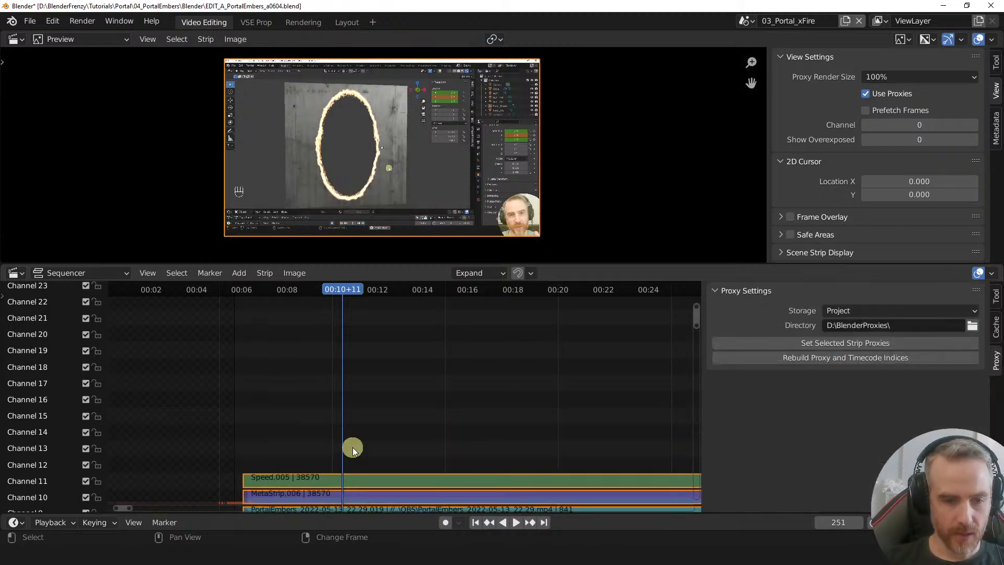
# - Mute all the PortalEmbers audio strips in channels 8 and 9 inside MetaStrip.005
pyautogui.press('Home')
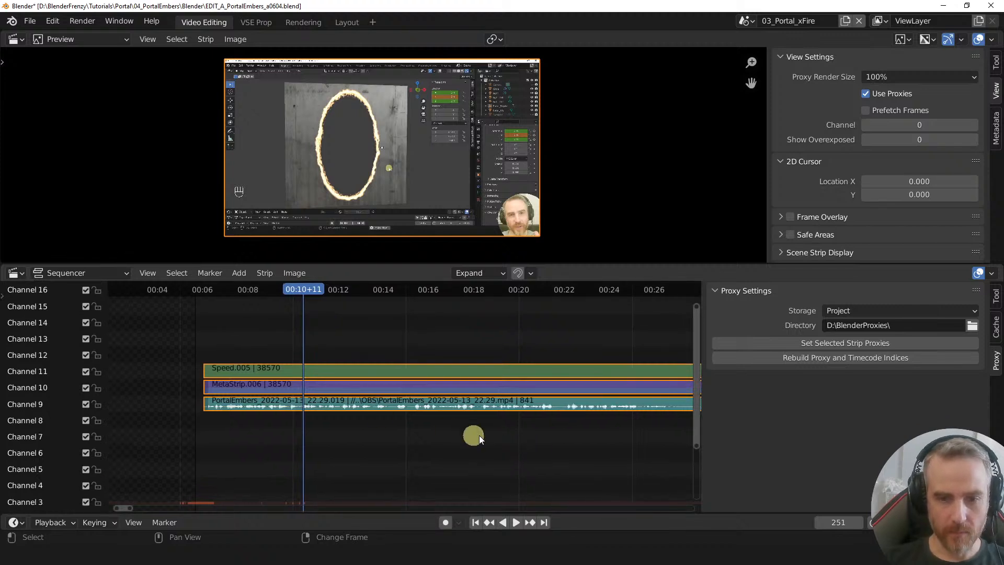
pyautogui.keyDown('ctrl'); pyautogui.moveTo(473, 432); pyautogui.dragTo(183, 415, button='middle'); pyautogui.keyUp('ctrl')
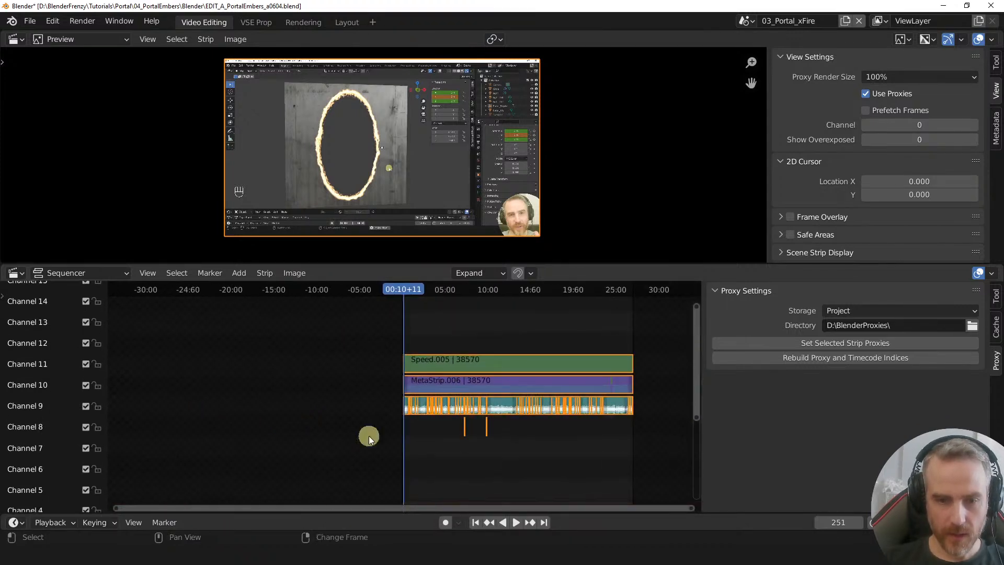
pyautogui.moveTo(486, 454); pyautogui.dragTo(325, 440, button='middle')
pyautogui.moveTo(196, 388); pyautogui.dragTo(569, 427)
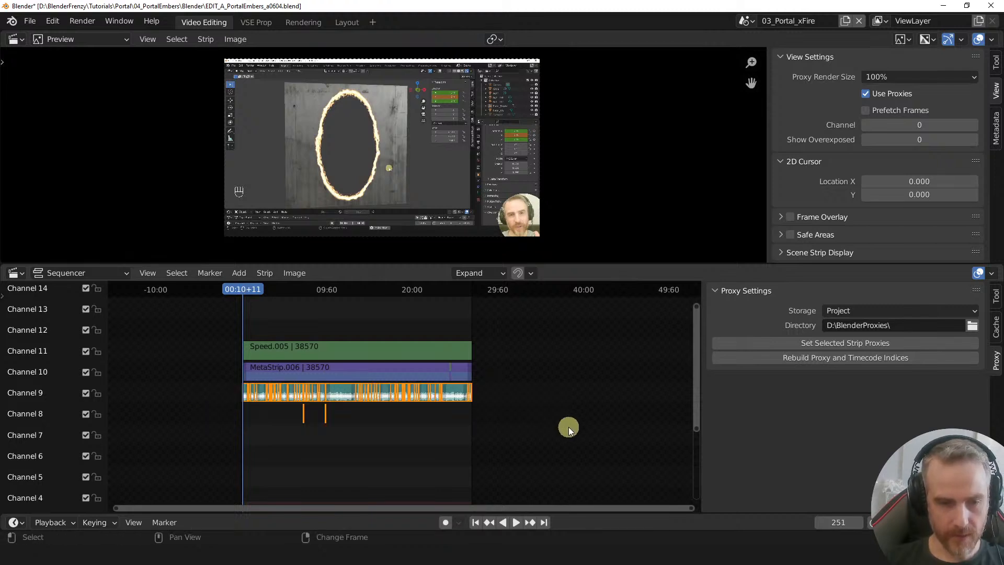
pyautogui.press('h')
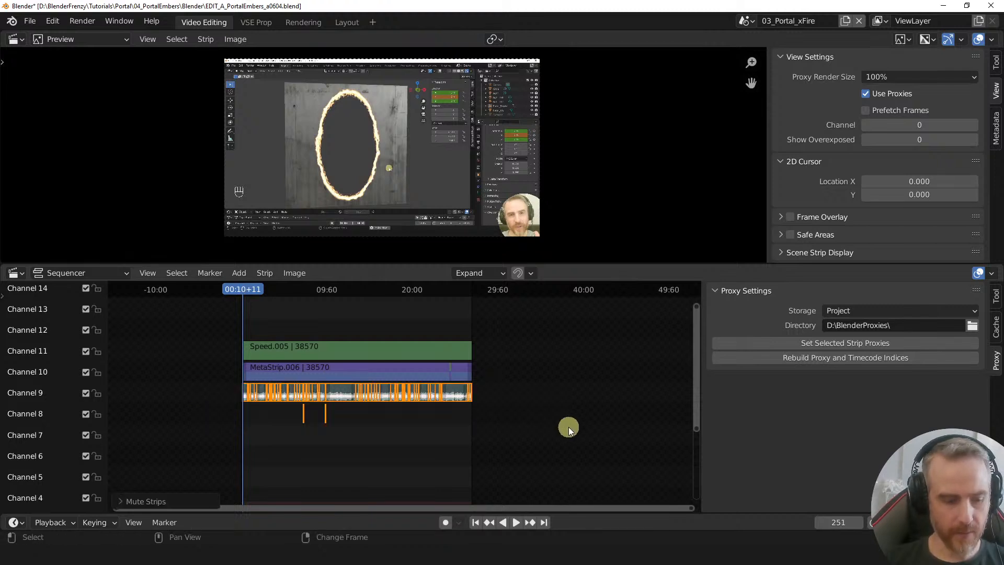
# - Close and reopen MetaStrip.005 and unmute all of its selected audio strips in channels 8 and 9
pyautogui.press('Tab')
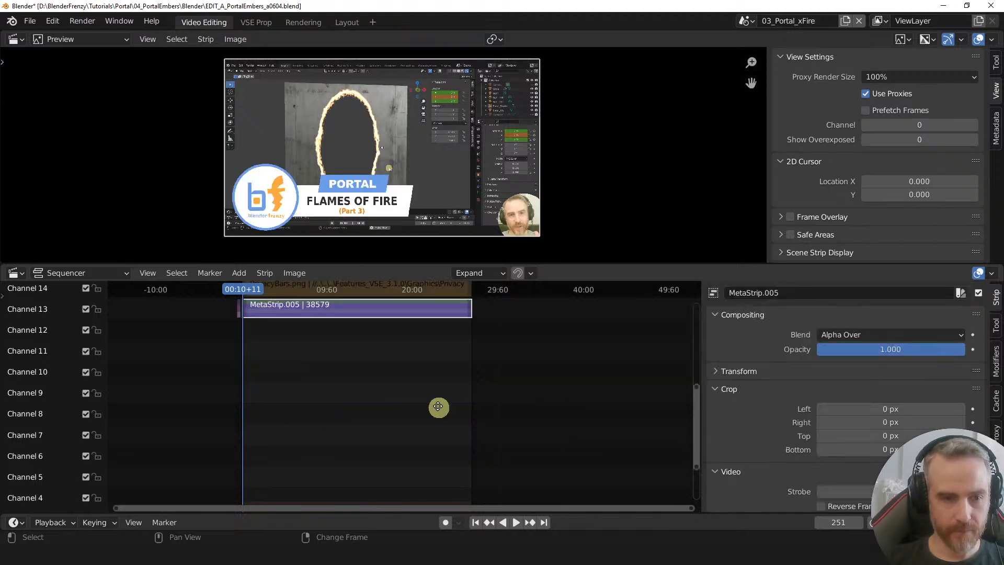
pyautogui.moveTo(439, 405); pyautogui.dragTo(451, 435, button='middle')
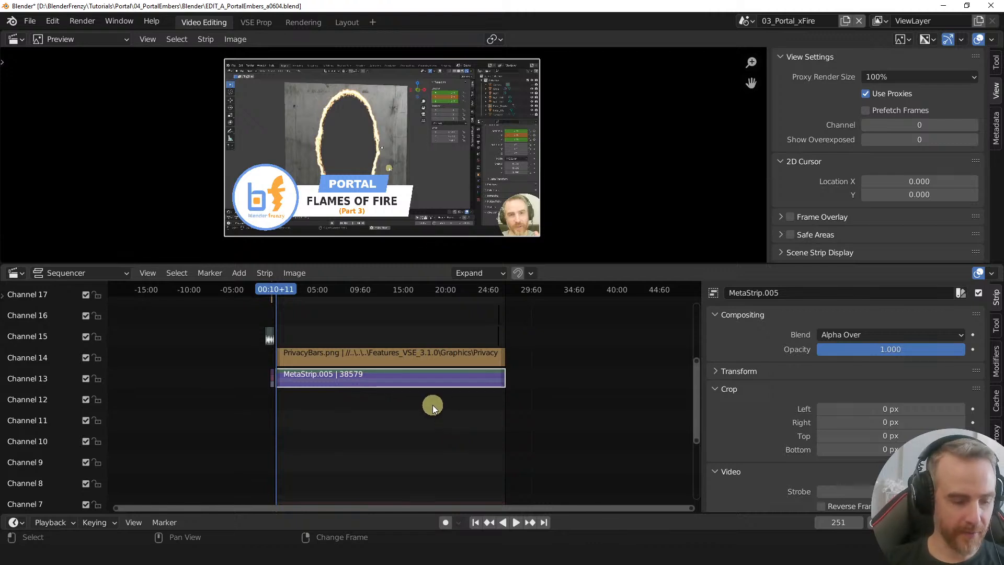
pyautogui.press('Tab')
pyautogui.moveTo(418, 413); pyautogui.dragTo(445, 325, button='middle')
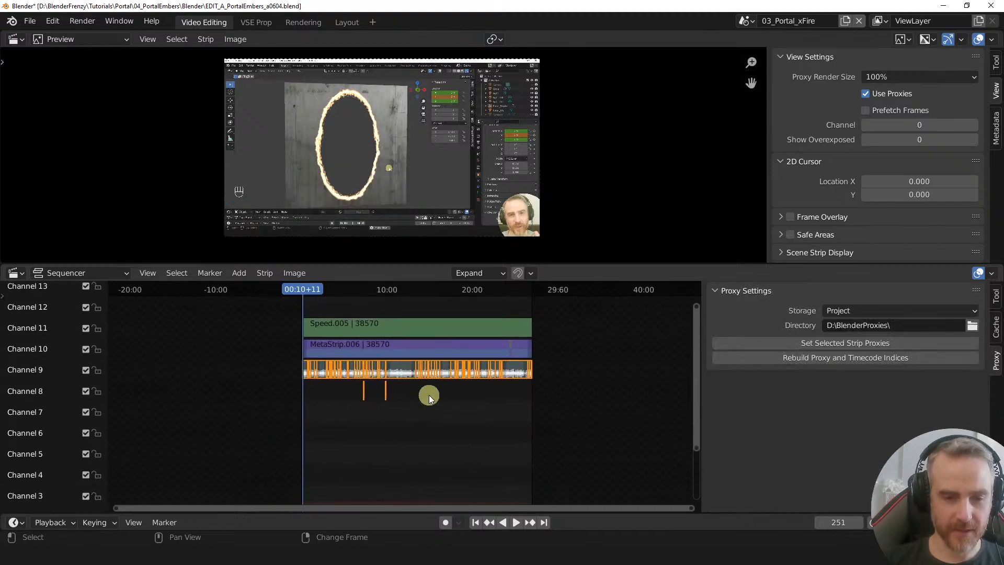
pyautogui.scroll(3, 429, 394)
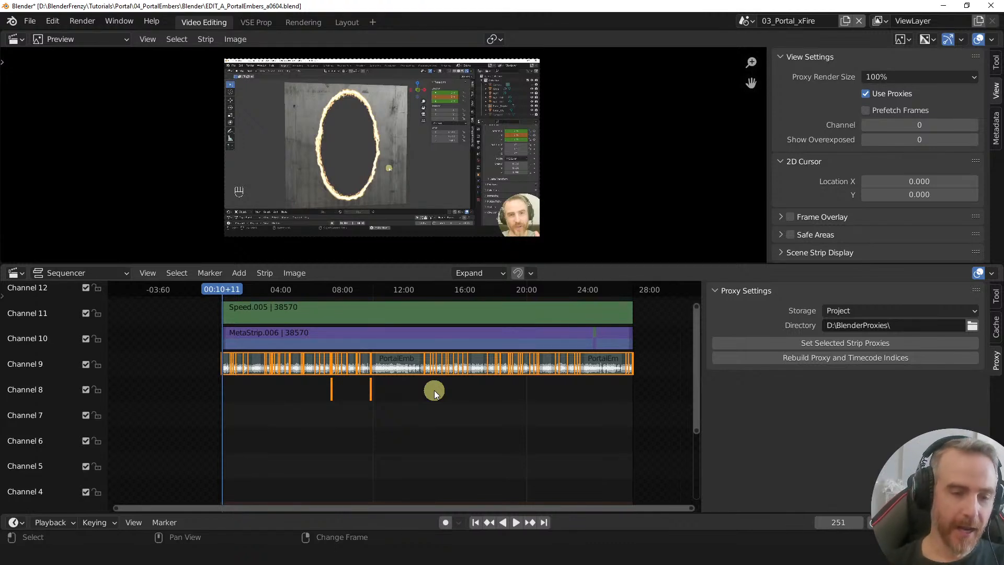
pyautogui.hotkey('alt', 'h')
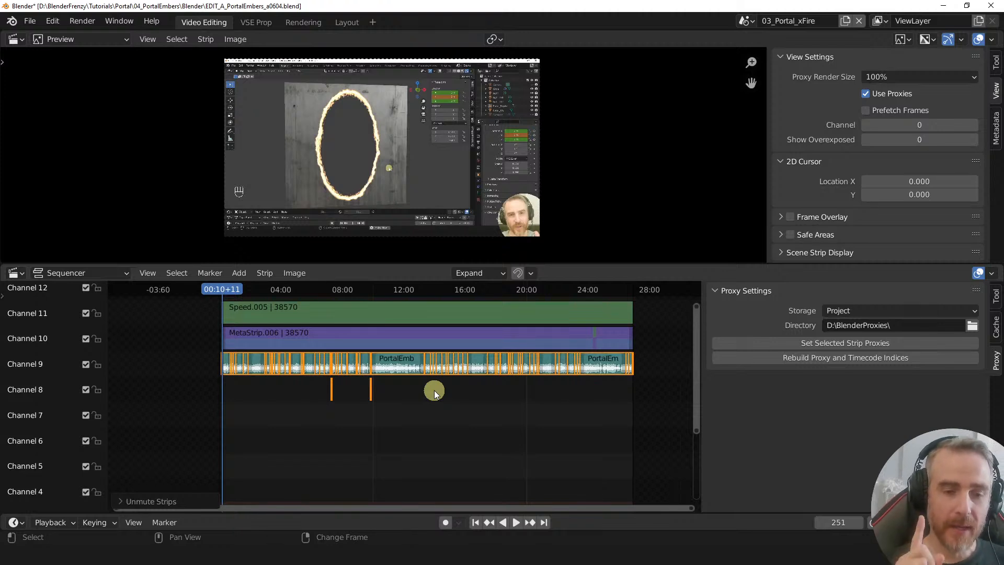
# - Mute only the short audio strip PortalEmbers_2022-05-13_22.29.077 in channel 8, around 07:15
pyautogui.keyDown('ctrl'); pyautogui.moveTo(367, 424); pyautogui.dragTo(230, 419, button='middle'); pyautogui.keyUp('ctrl')
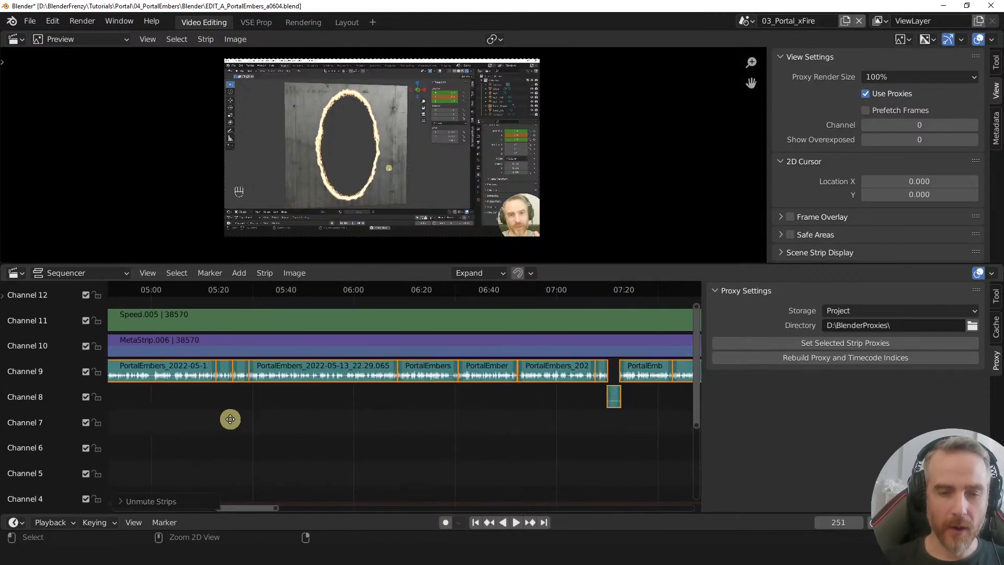
pyautogui.moveTo(666, 415); pyautogui.dragTo(365, 426, button='middle')
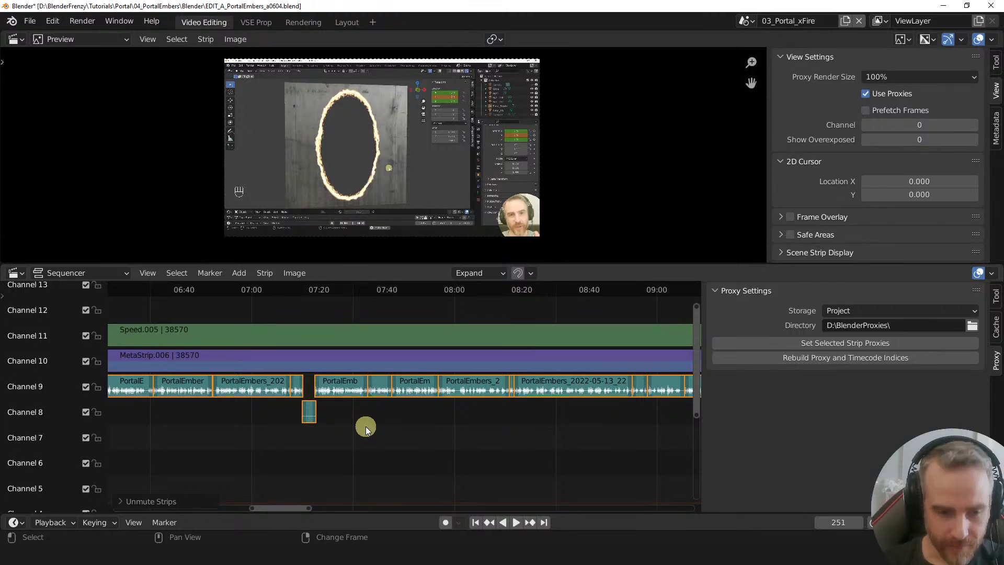
pyautogui.keyDown('ctrl'); pyautogui.moveTo(365, 426); pyautogui.dragTo(429, 427, button='middle'); pyautogui.keyUp('ctrl')
pyautogui.click(356, 456)
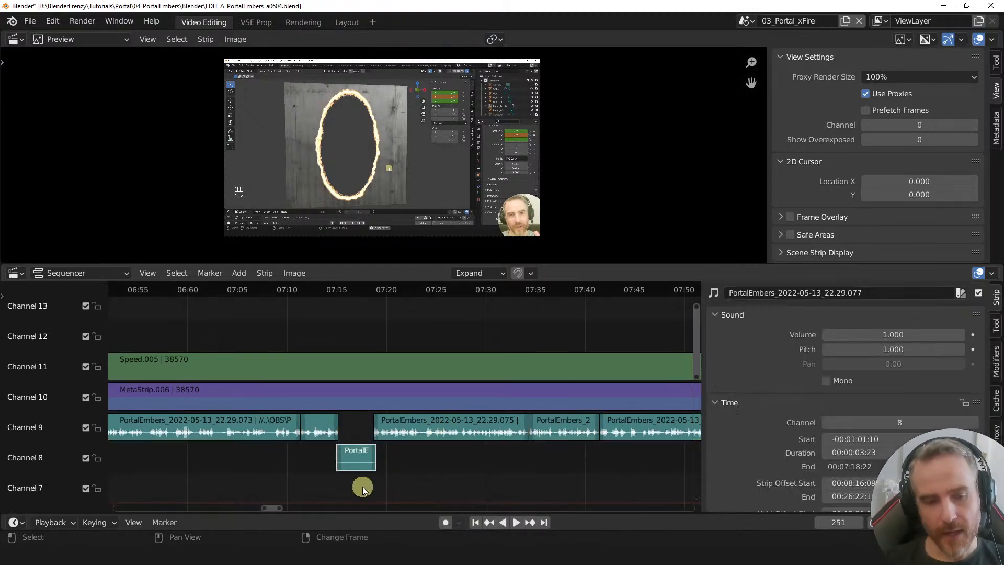
pyautogui.press('h')
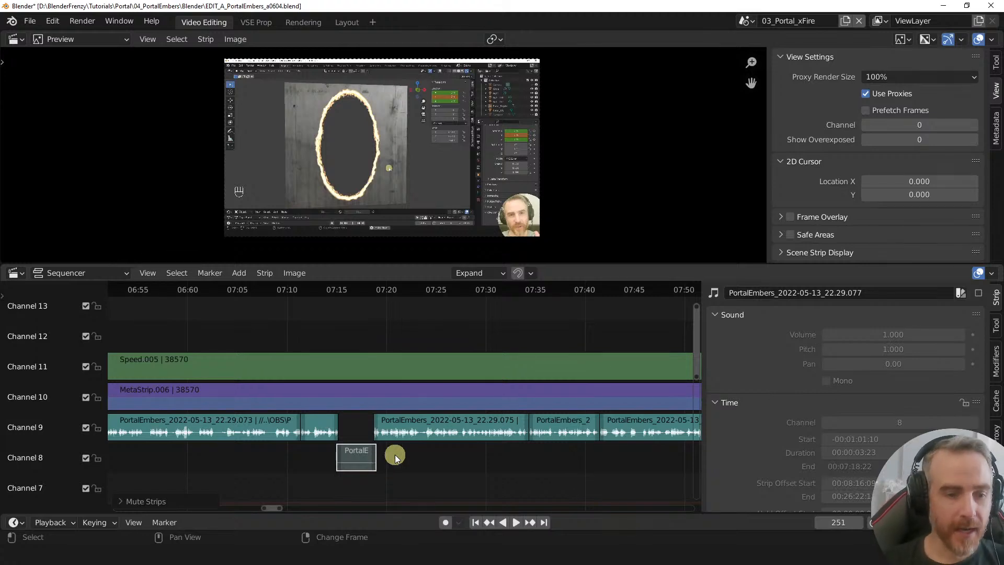
# - Mute the neighbouring channel 9 audio strips together with the short channel 8 strip and unmute them all again
pyautogui.moveTo(230, 475); pyautogui.dragTo(657, 418)
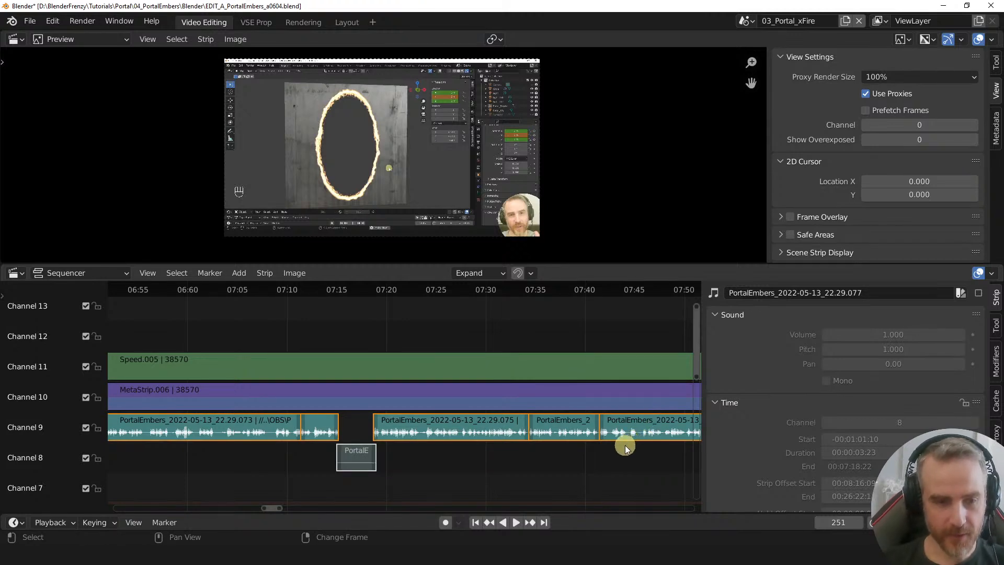
pyautogui.press('h')
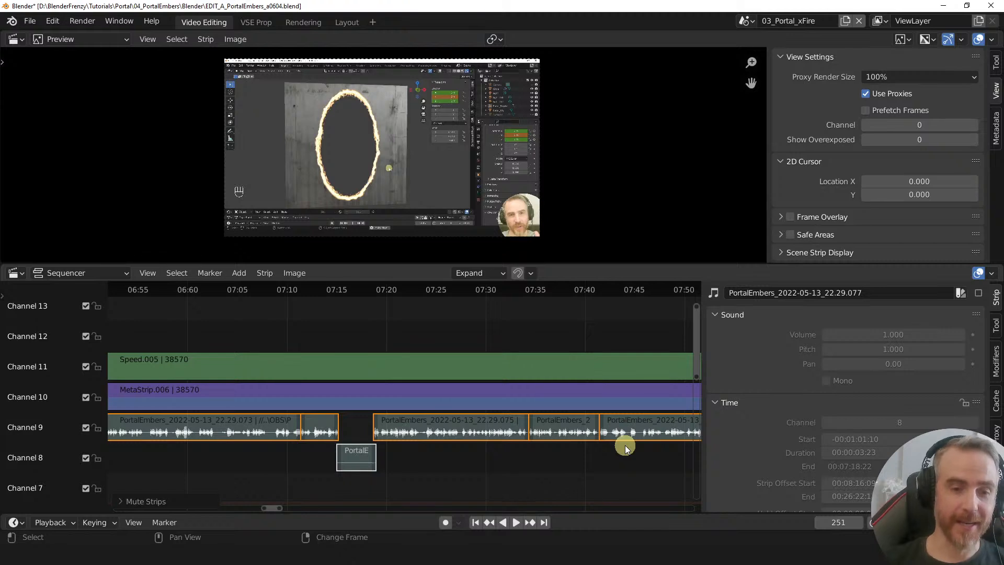
pyautogui.hotkey('alt', 'h')
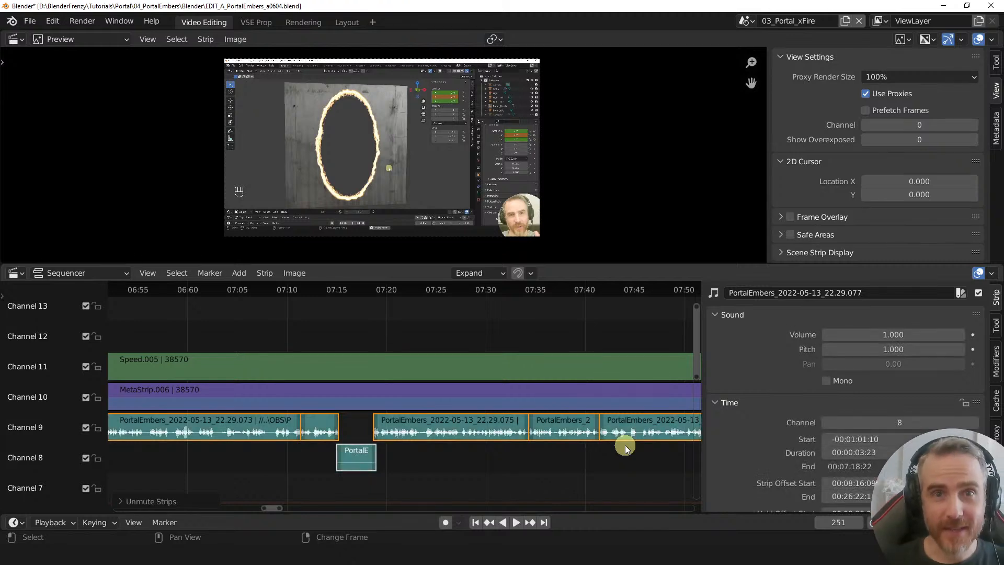
# - Mute the short channel 8 audio strip again and group it with the neighbouring channel 9 audio strips into a meta strip
pyautogui.click(357, 454)
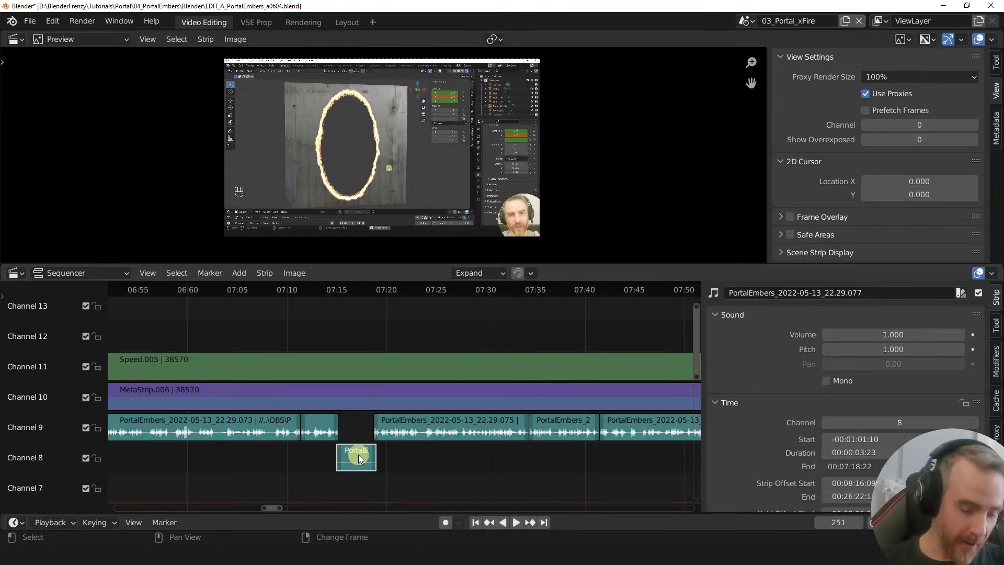
pyautogui.press('h')
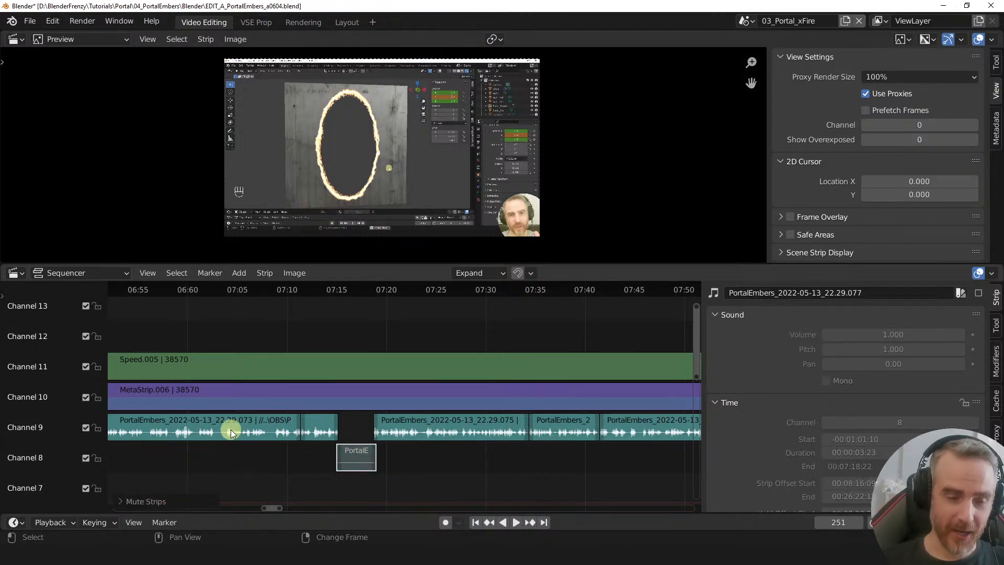
pyautogui.moveTo(230, 429); pyautogui.dragTo(647, 421)
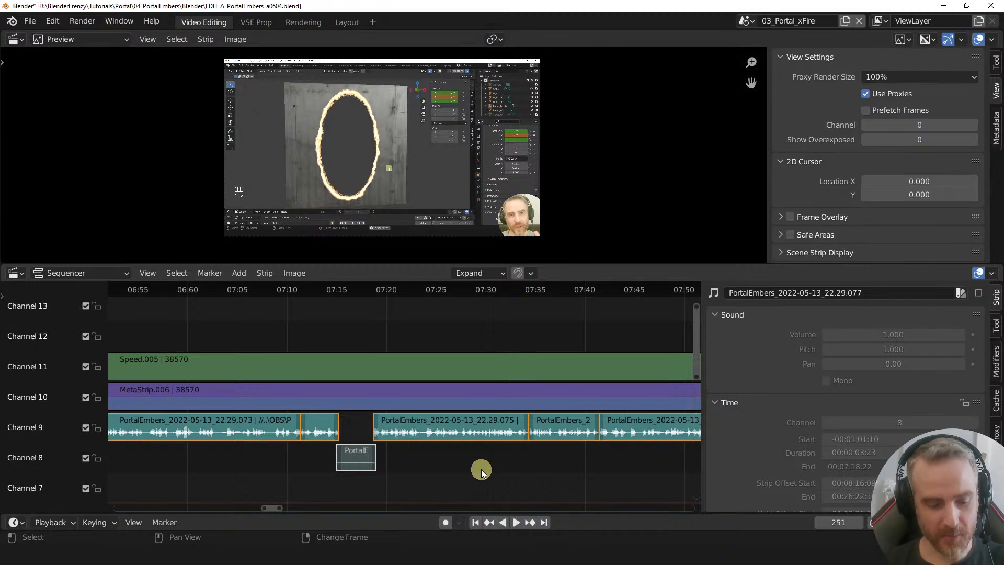
pyautogui.hotkey('ctrl', 'g')
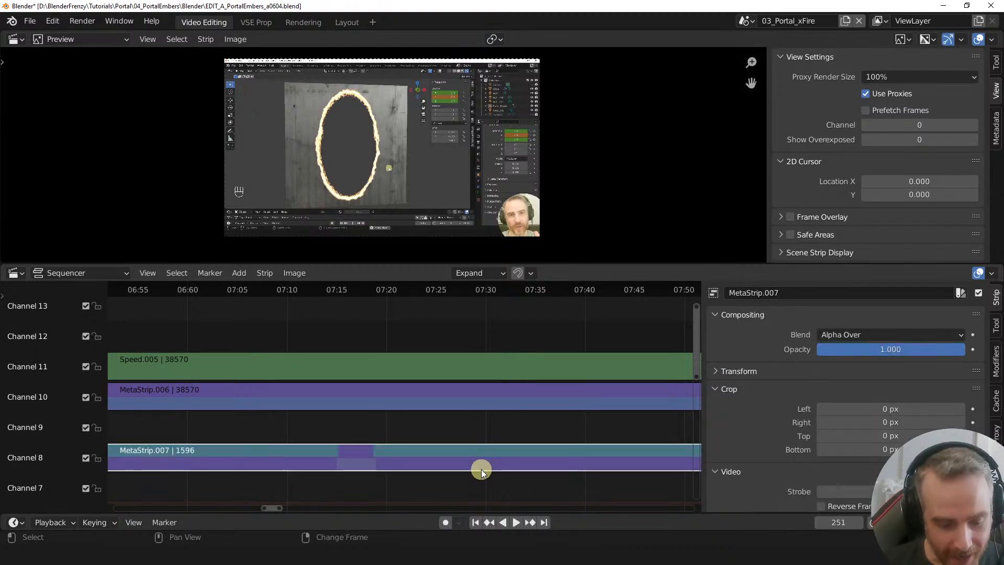
# - Mute and unmute the grouped audio meta strip as a whole, and separate it back into its individual strips
pyautogui.press('h')
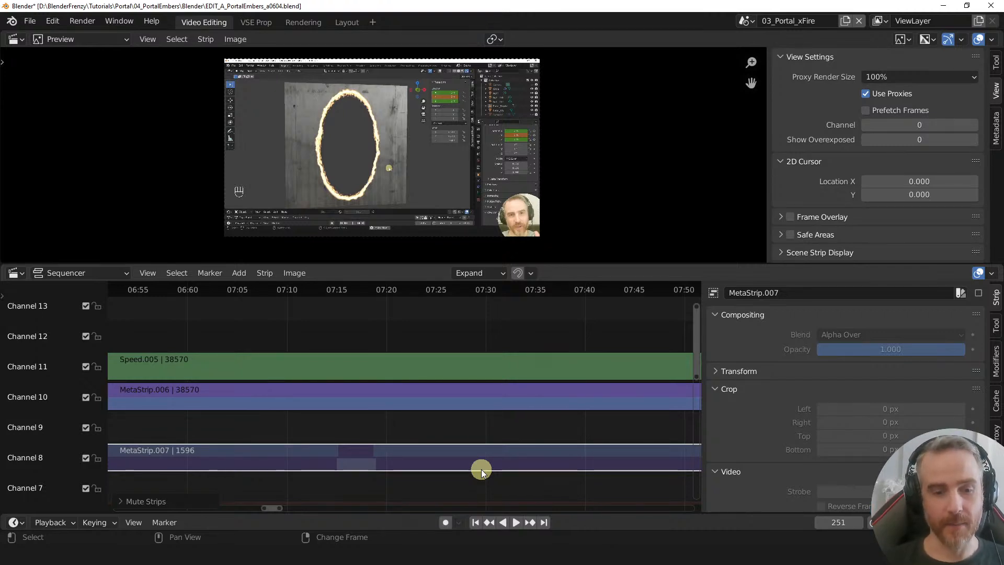
pyautogui.hotkey('alt', 'h')
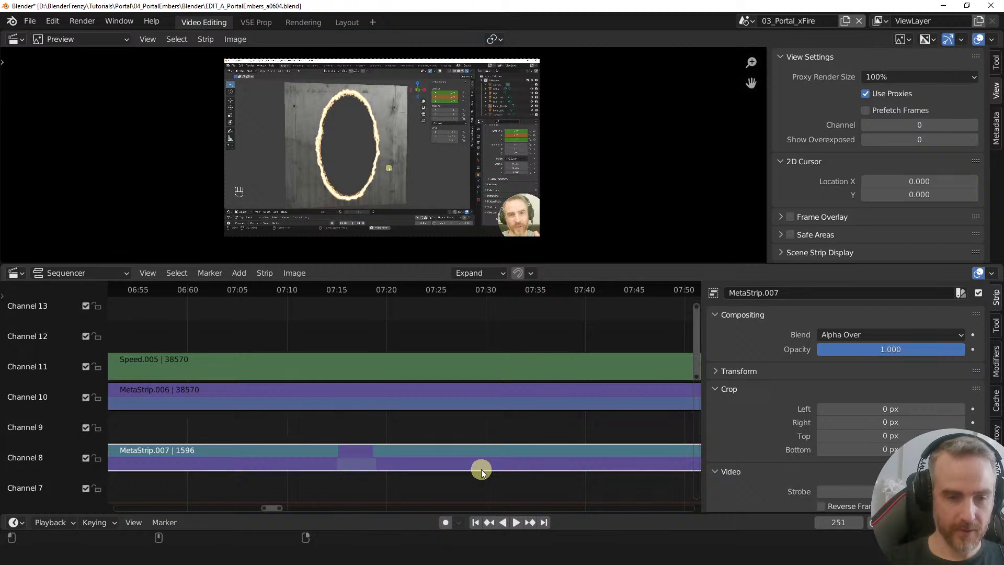
pyautogui.press('Tab')
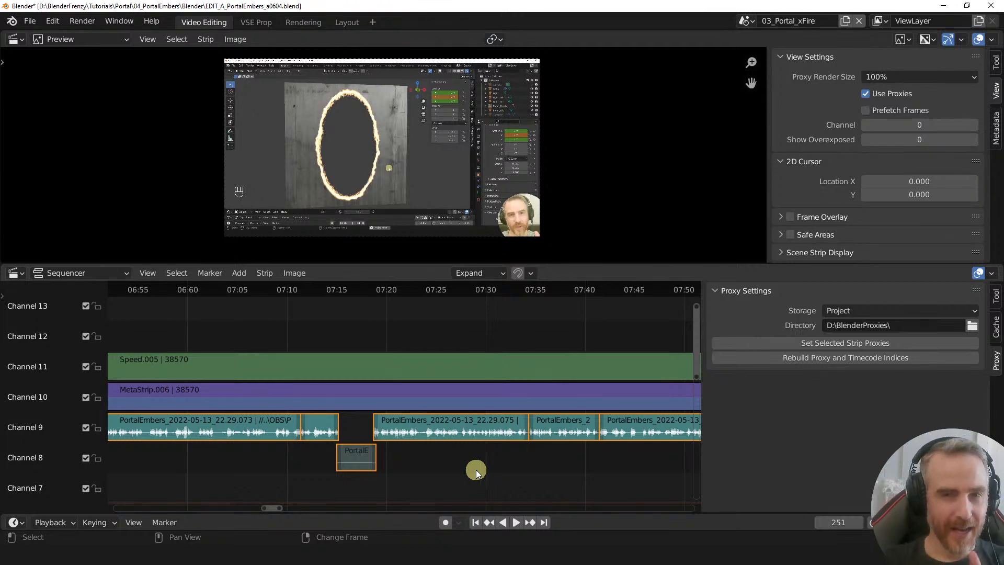
# - Select only the short channel 8 audio strip near 07:15 and unmute it
pyautogui.click(350, 459)
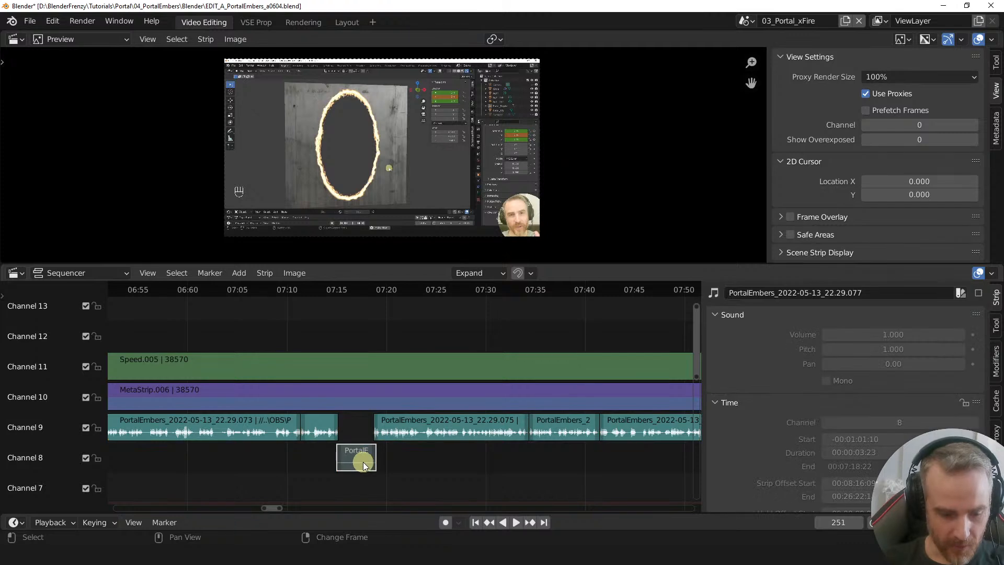
pyautogui.press('h')
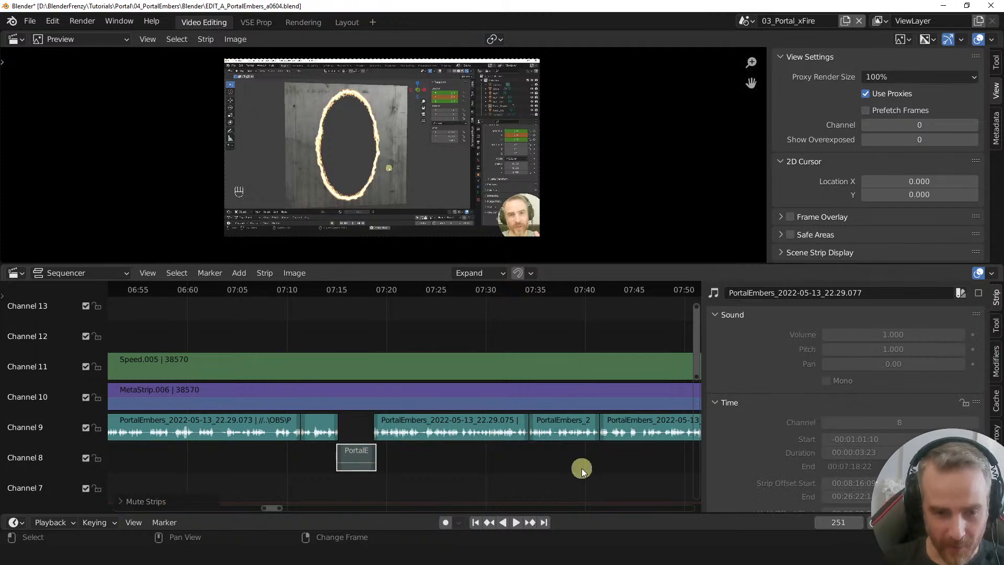
pyautogui.scroll(-6, 490, 472)
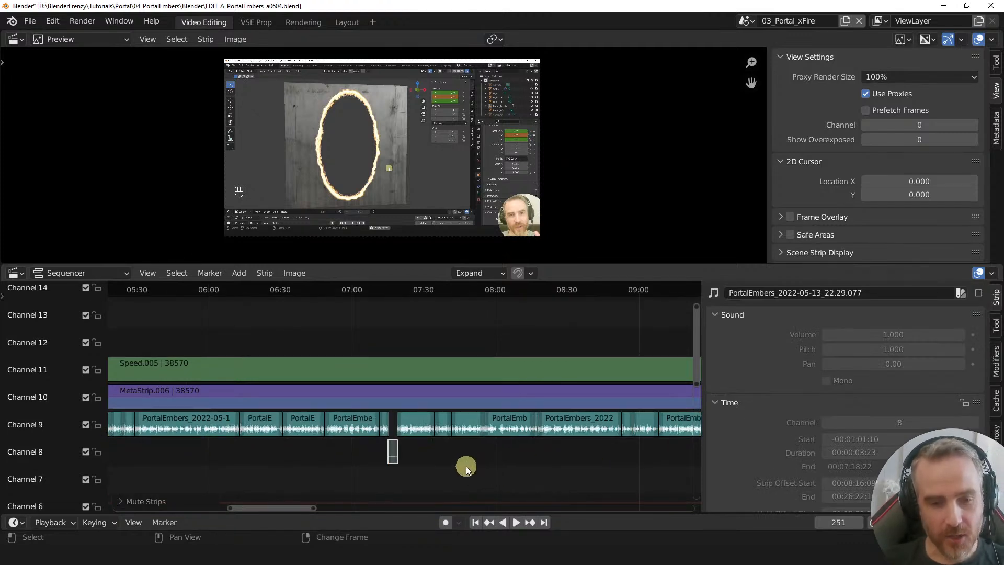
pyautogui.hotkey('alt', 'h')
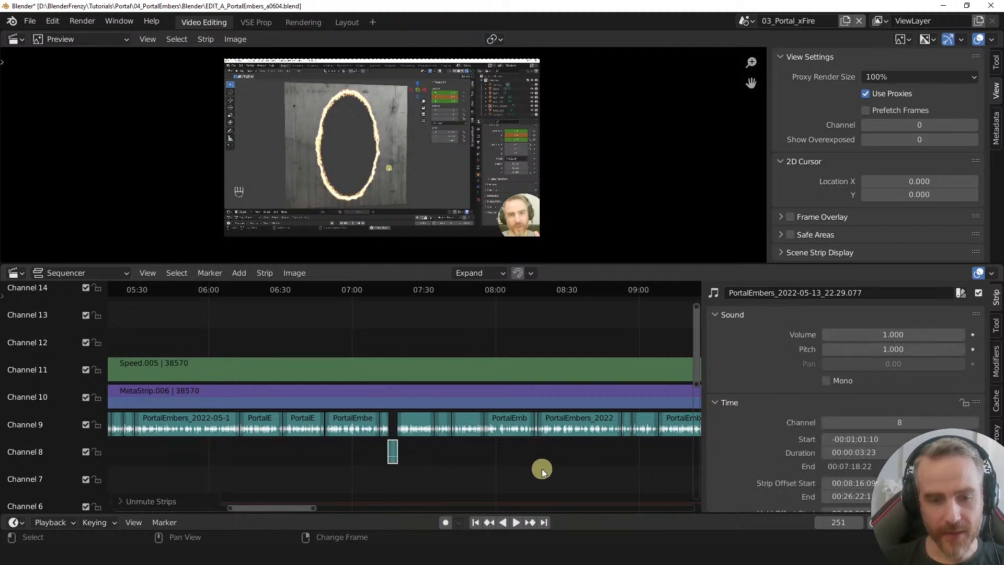
# - Play back the section around 09:50 where the Pan Pizza music strip on channel 8 runs under the channel 9 voice audio
pyautogui.keyDown('ctrl'); pyautogui.moveTo(431, 477); pyautogui.dragTo(391, 477, button='middle'); pyautogui.keyUp('ctrl')
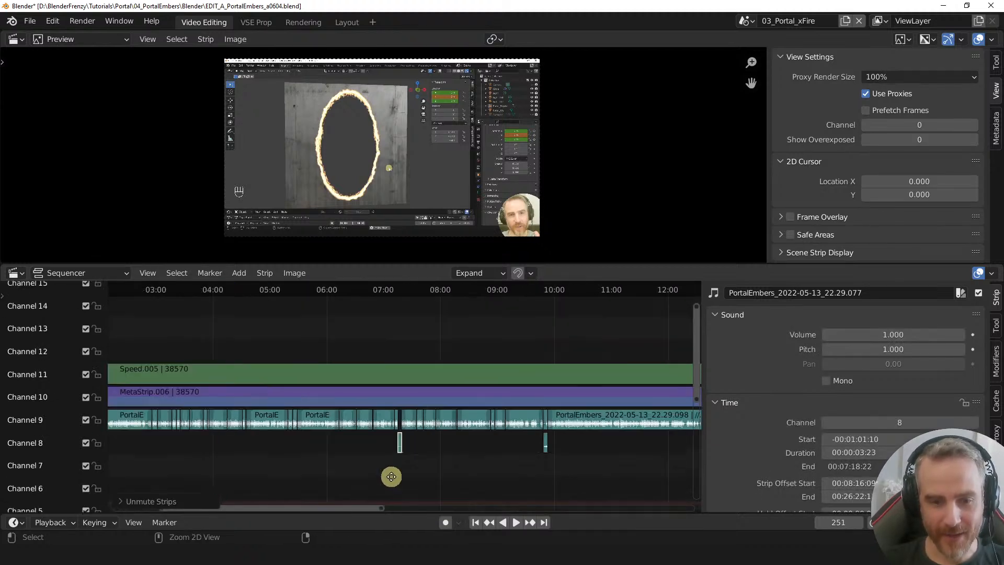
pyautogui.moveTo(516, 468); pyautogui.dragTo(253, 457, button='middle')
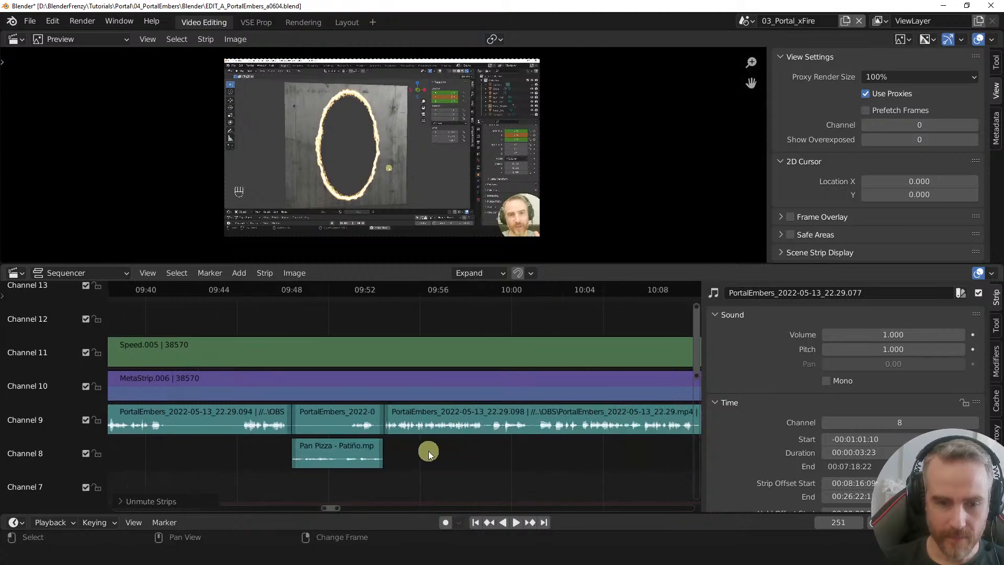
pyautogui.keyDown('ctrl'); pyautogui.moveTo(350, 459); pyautogui.dragTo(300, 434, button='middle'); pyautogui.keyUp('ctrl')
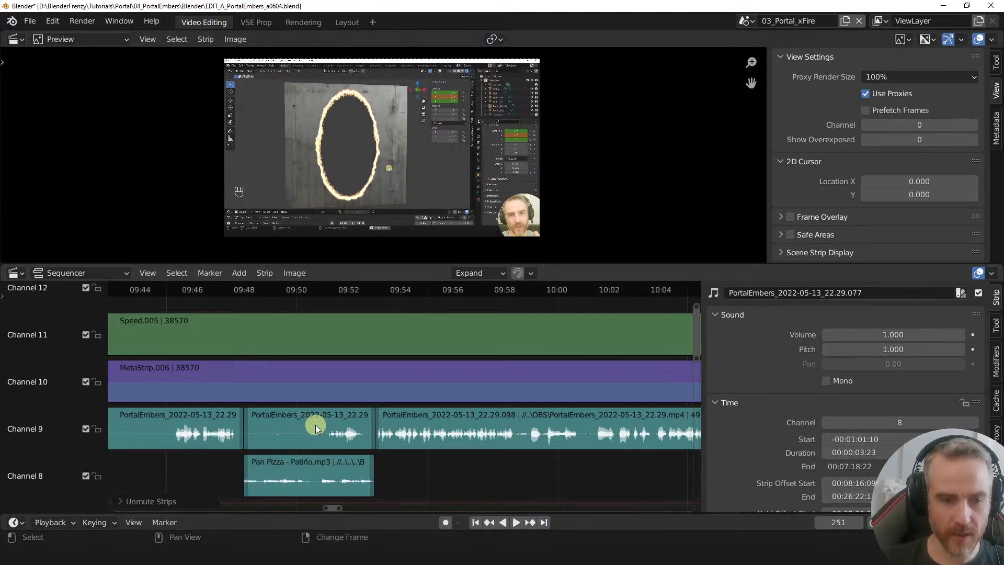
pyautogui.rightClick(312, 425)
pyautogui.press('space')
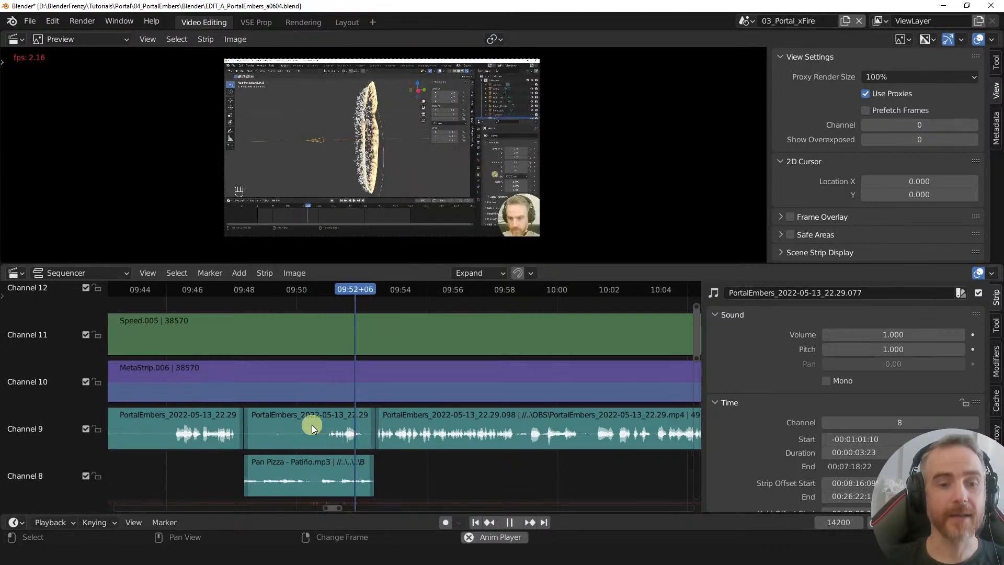
pyautogui.press('space')
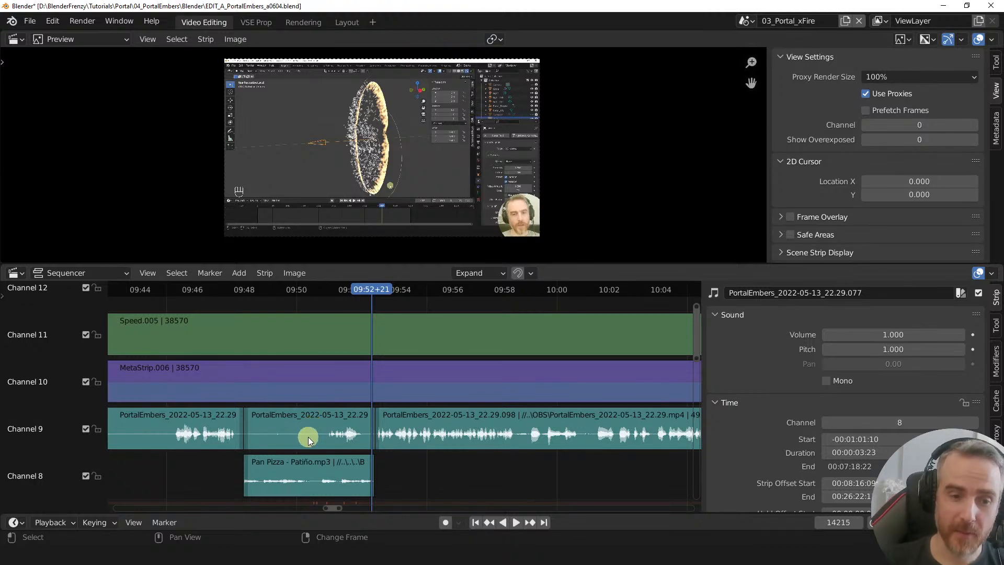
# - Mute the channel 9 voice strip directly above the Pan Pizza music strip and play back that section from just before it
pyautogui.click(319, 438)
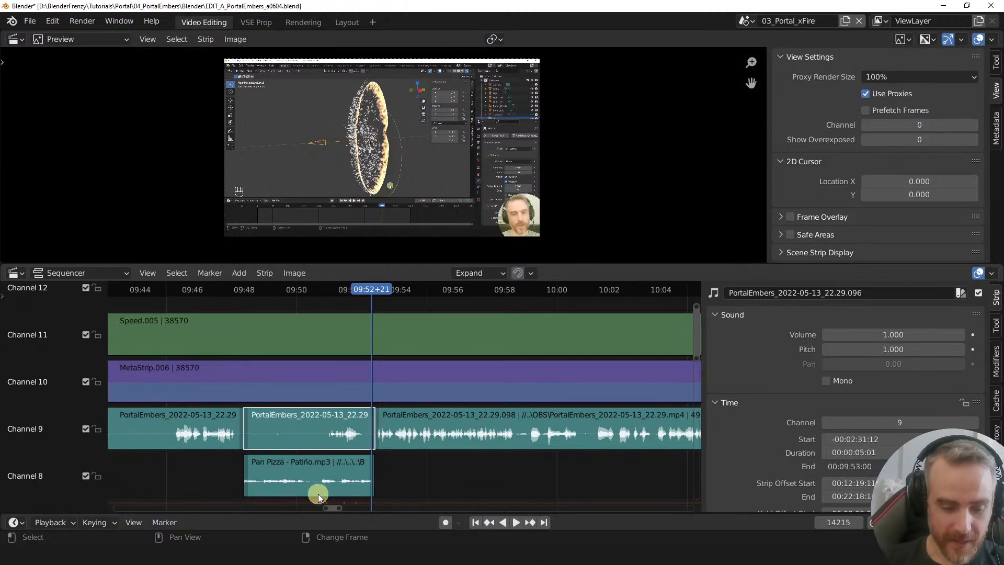
pyautogui.press('h')
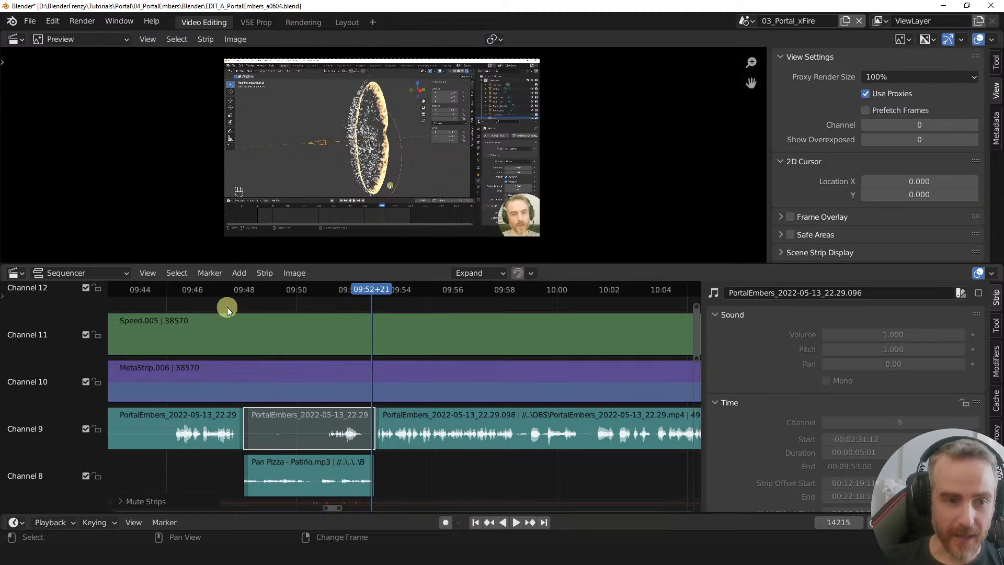
pyautogui.click(215, 289)
pyautogui.press('space')
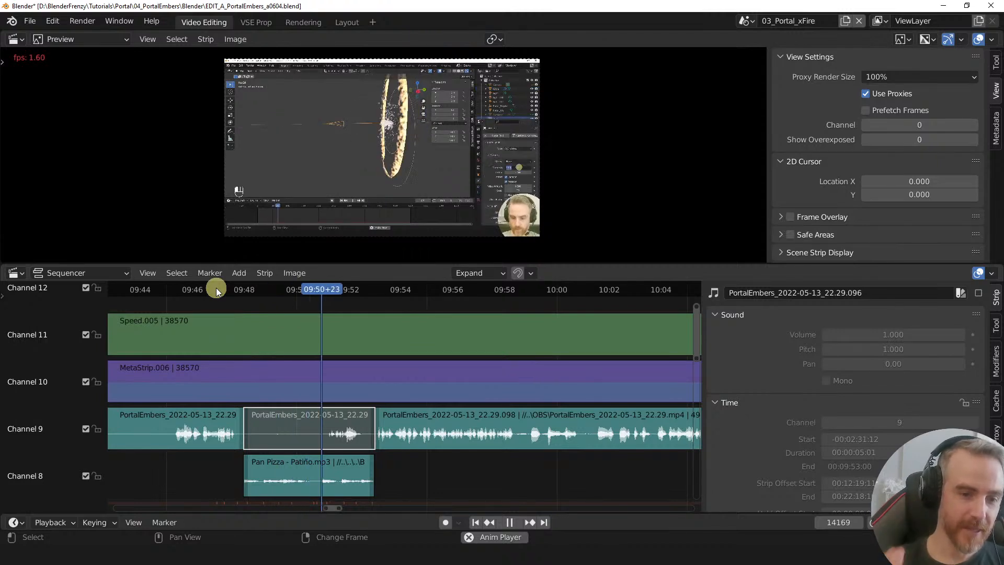
pyautogui.press('space')
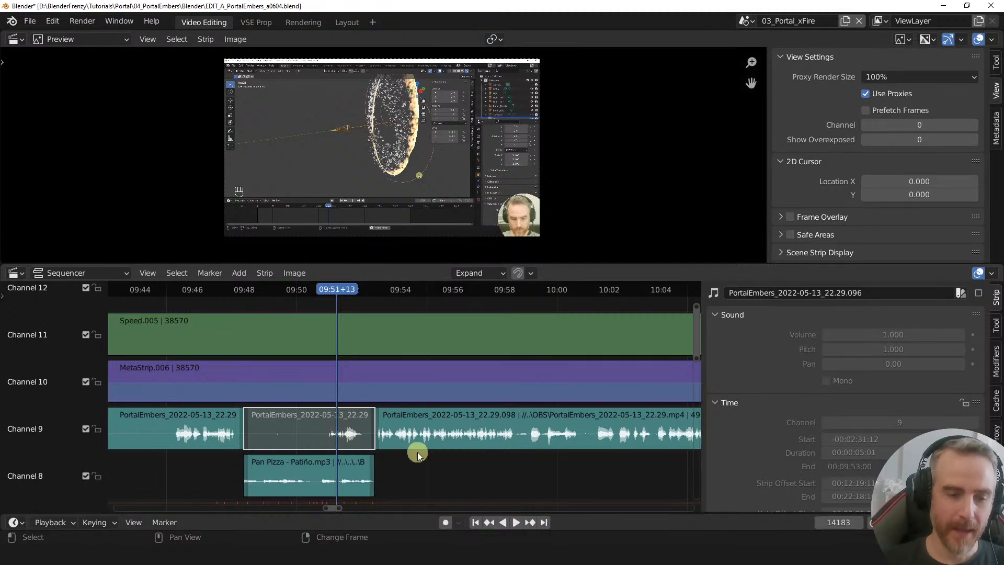
# - Group all the audio strips on channels 8 and 9 into one meta strip and mute it as a whole
pyautogui.keyDown('ctrl'); pyautogui.moveTo(549, 457); pyautogui.dragTo(378, 476, button='middle'); pyautogui.keyUp('ctrl')
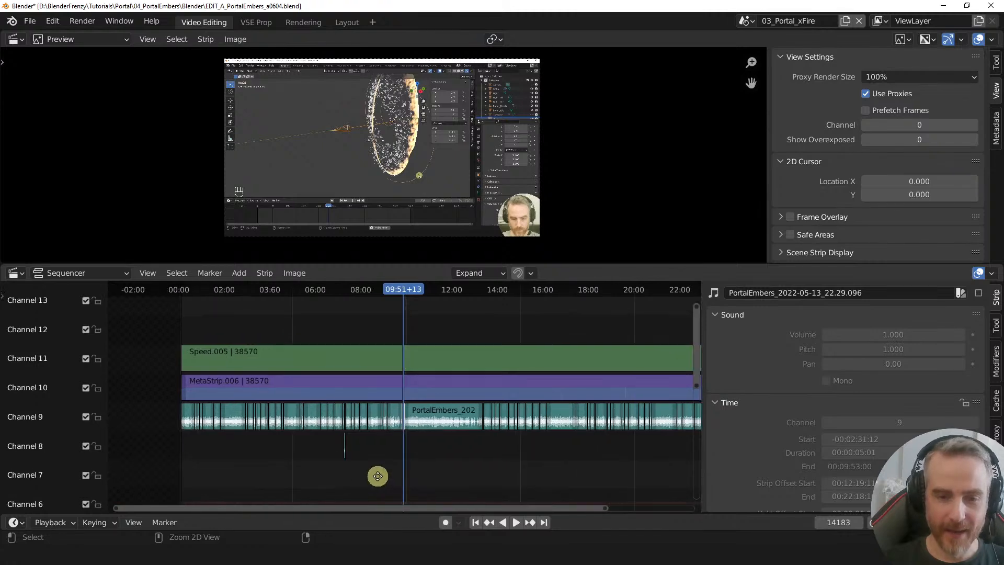
pyautogui.moveTo(463, 455); pyautogui.dragTo(280, 448, button='middle')
pyautogui.moveTo(568, 446); pyautogui.dragTo(660, 444, button='middle')
pyautogui.moveTo(301, 448)
pyautogui.mouseDown(button='middle')
pyautogui.moveTo(558, 443)
pyautogui.moveTo(300, 441)
pyautogui.mouseUp(button='middle')
pyautogui.keyDown('ctrl'); pyautogui.moveTo(497, 463); pyautogui.dragTo(445, 459, button='middle'); pyautogui.keyUp('ctrl')
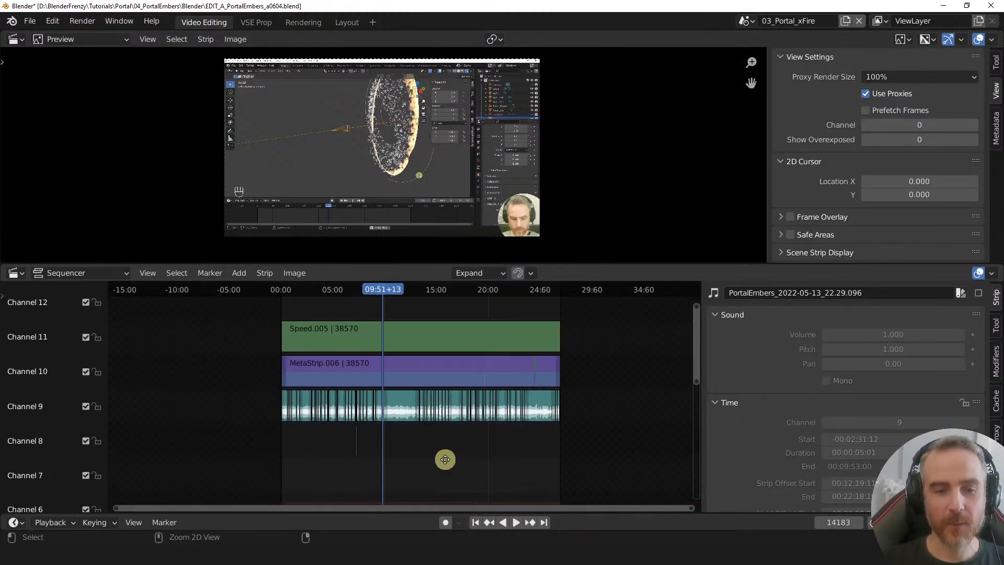
pyautogui.moveTo(254, 403); pyautogui.dragTo(629, 440)
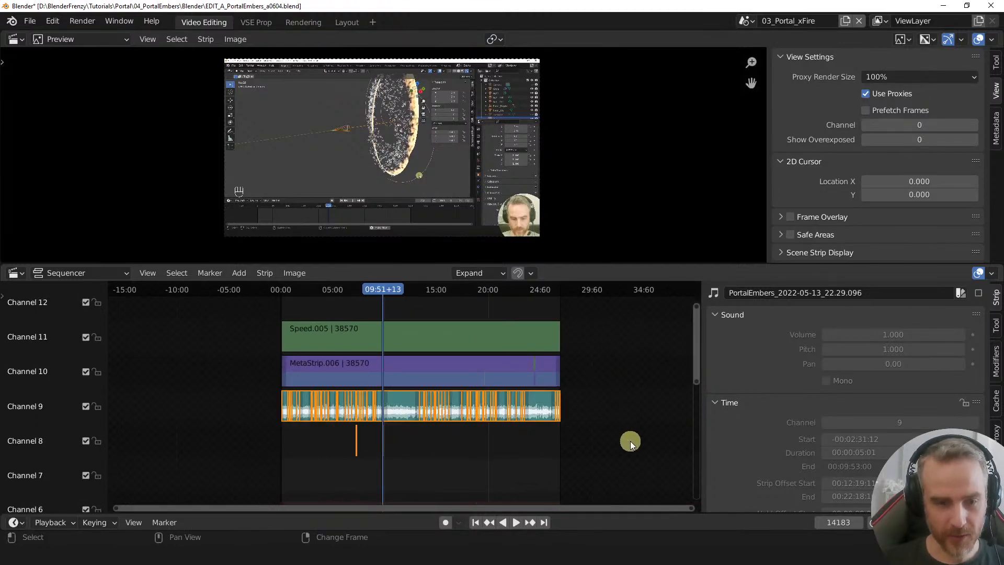
pyautogui.hotkey('ctrl', 'g')
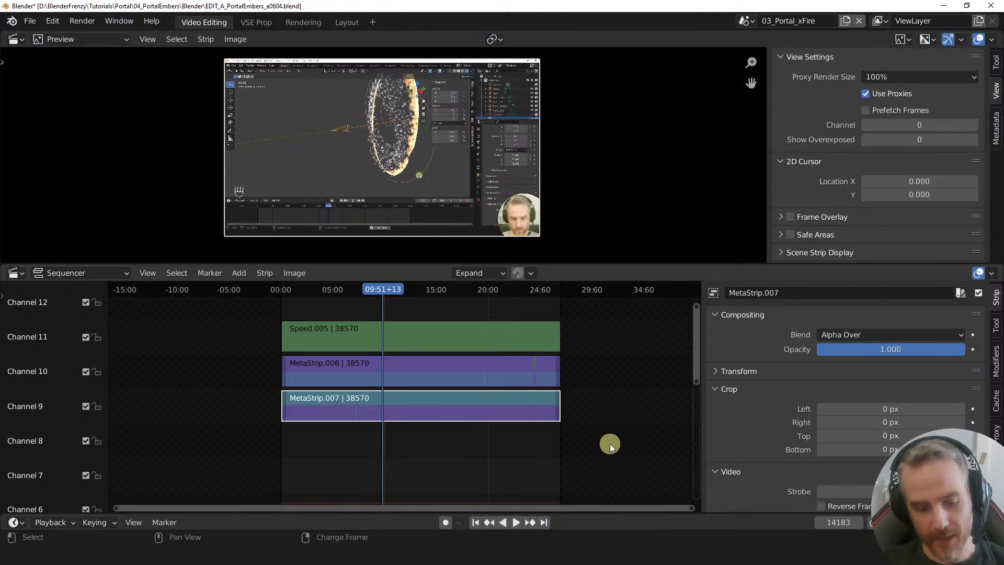
pyautogui.press('h')
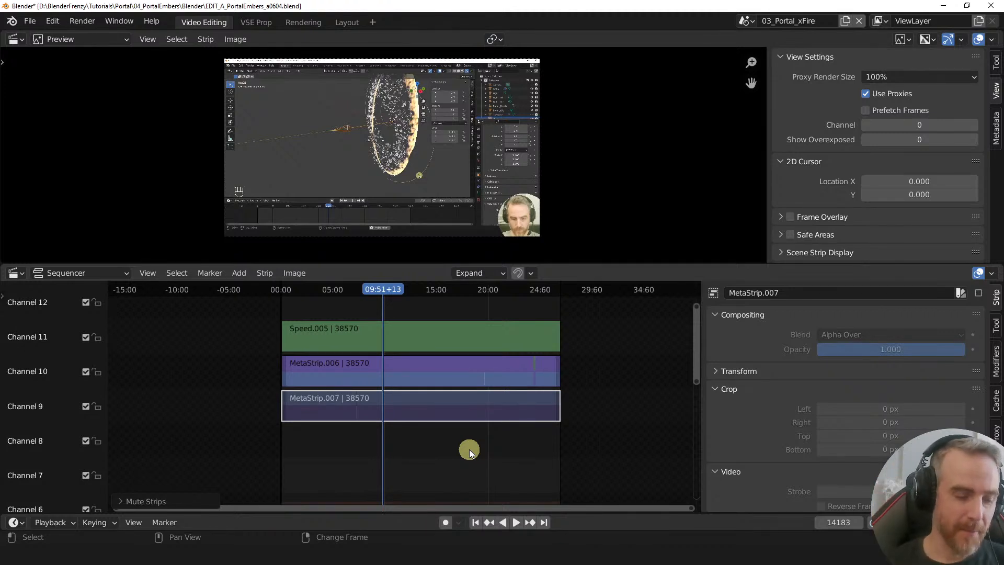
# - Go in and out of the muted audio meta strip several times to examine the strips inside it
pyautogui.press('Tab')
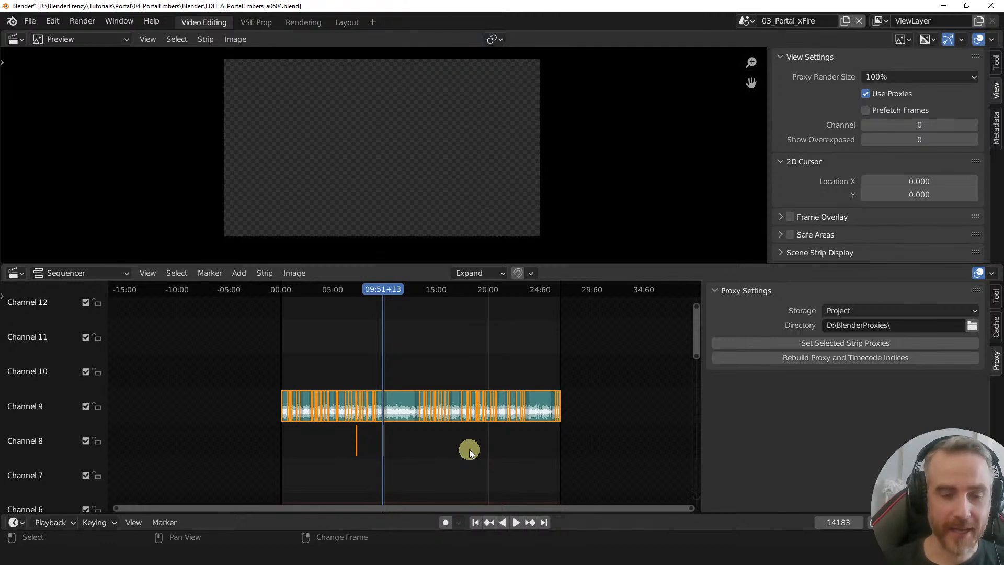
pyautogui.press('Tab')
pyautogui.press('Tab')
pyautogui.press('Tab')
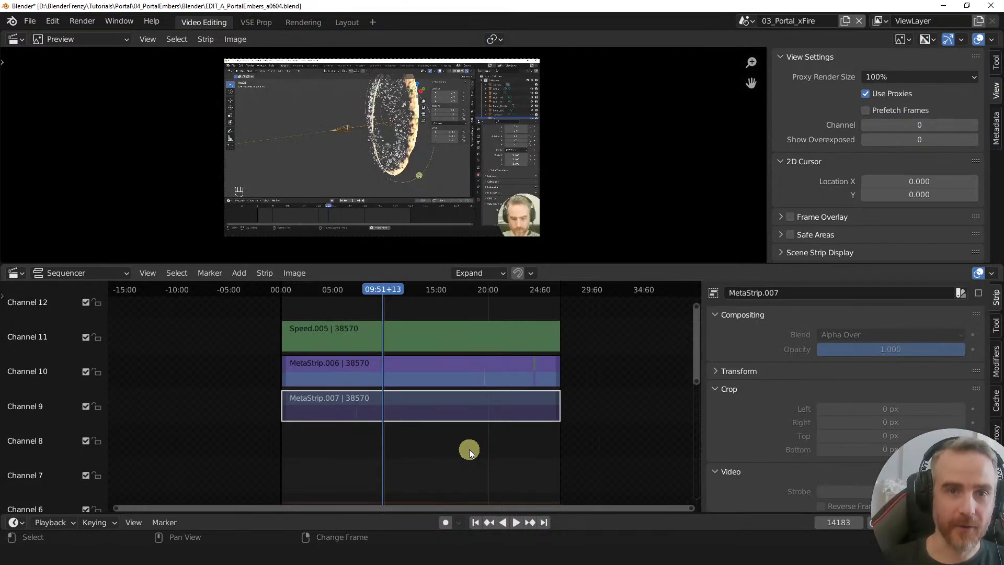
pyautogui.press('Tab')
pyautogui.press('Tab')
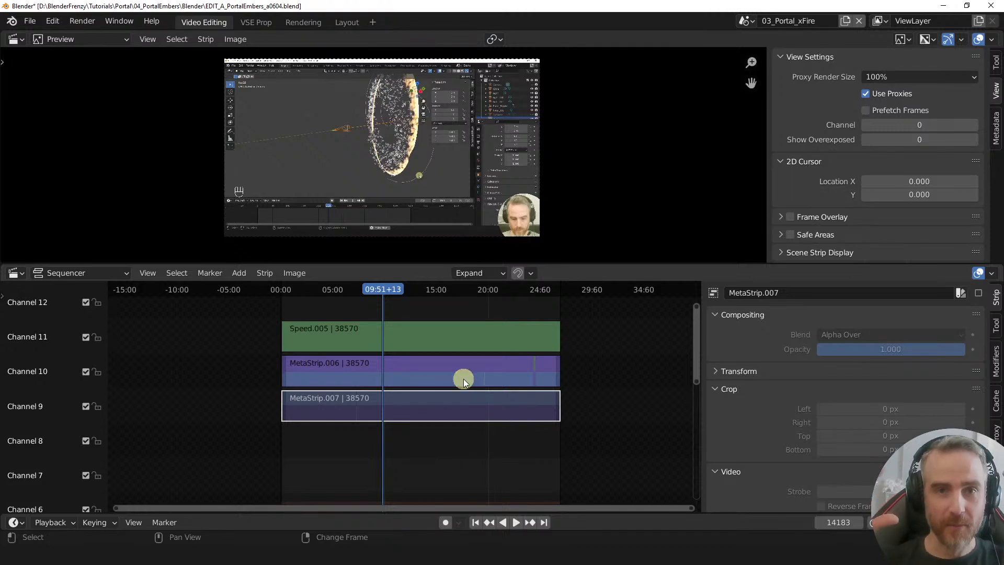
# - Leave MetaStrip.005 with none of its inner strips selected and focus the main timeline on the title strips in the opening seconds
pyautogui.click(465, 443)
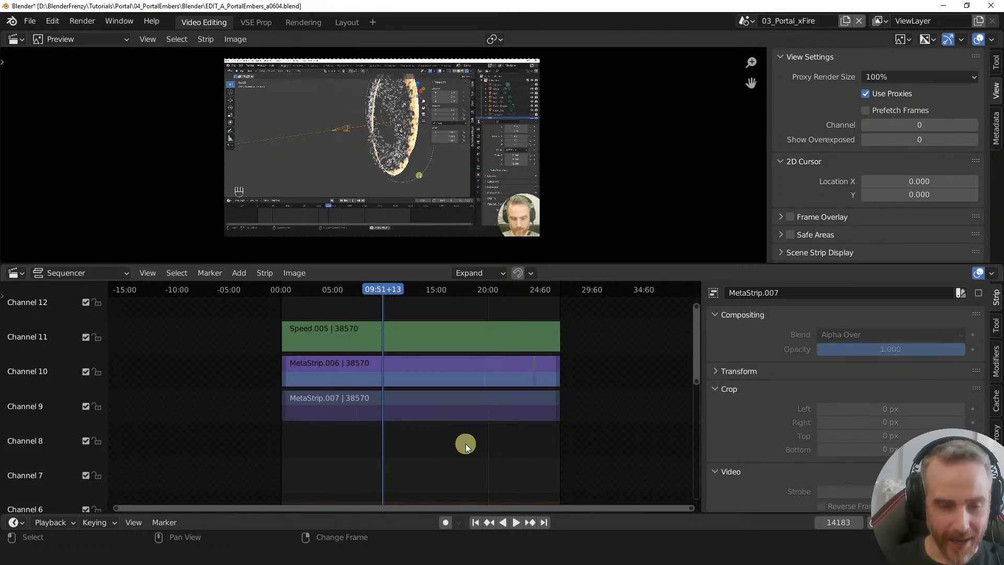
pyautogui.press('Tab')
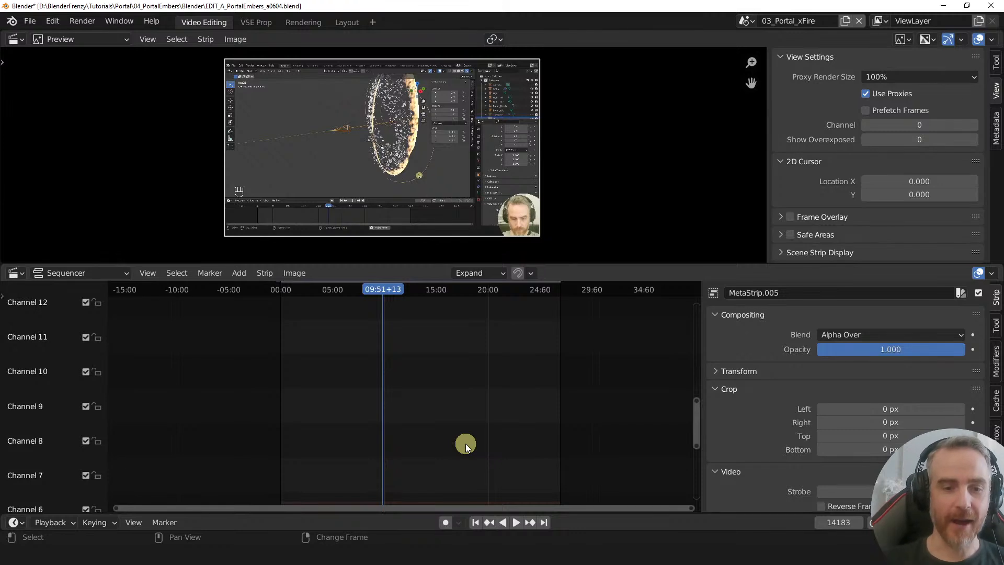
pyautogui.moveTo(498, 396); pyautogui.dragTo(490, 321, button='middle')
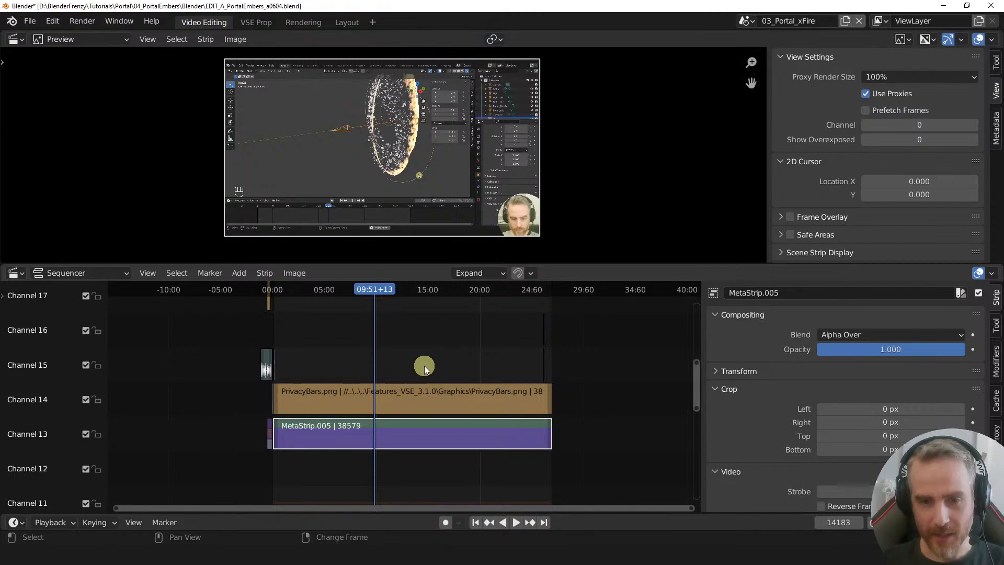
pyautogui.moveTo(408, 365); pyautogui.dragTo(478, 387, button='middle')
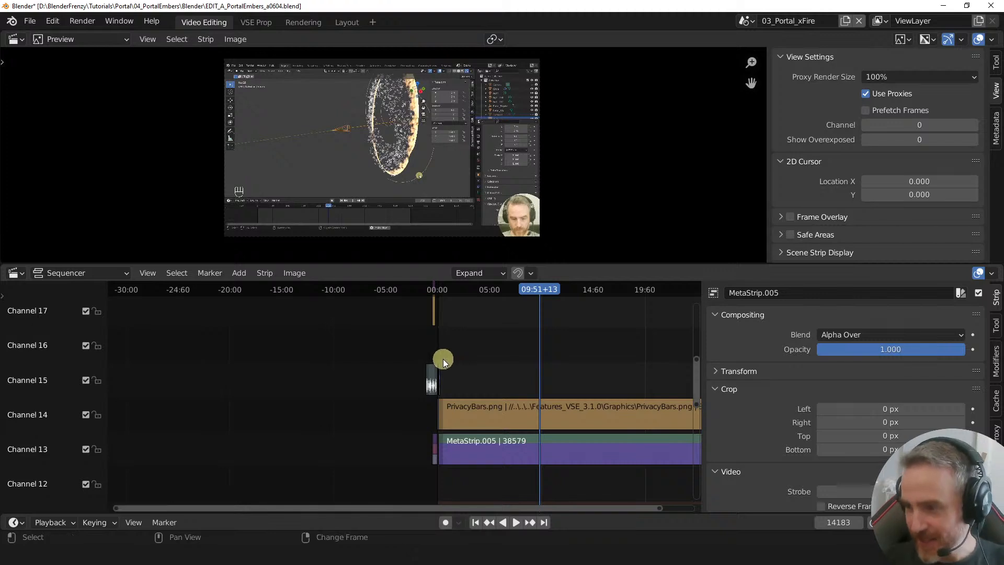
pyautogui.hotkey('shift', 'b')
pyautogui.moveTo(429, 348); pyautogui.dragTo(468, 491)
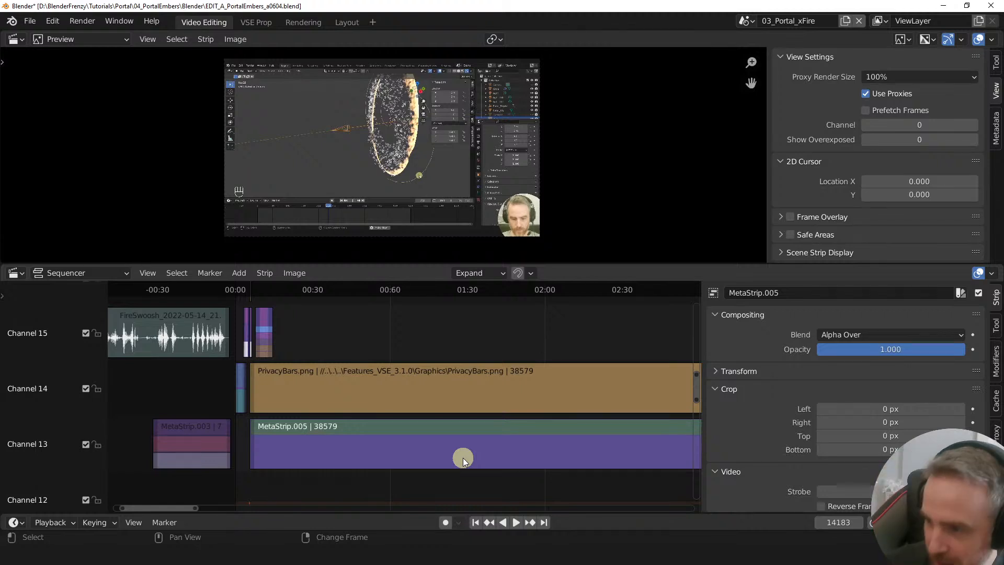
pyautogui.keyDown('ctrl'); pyautogui.moveTo(372, 377); pyautogui.dragTo(311, 413, button='middle'); pyautogui.keyUp('ctrl')
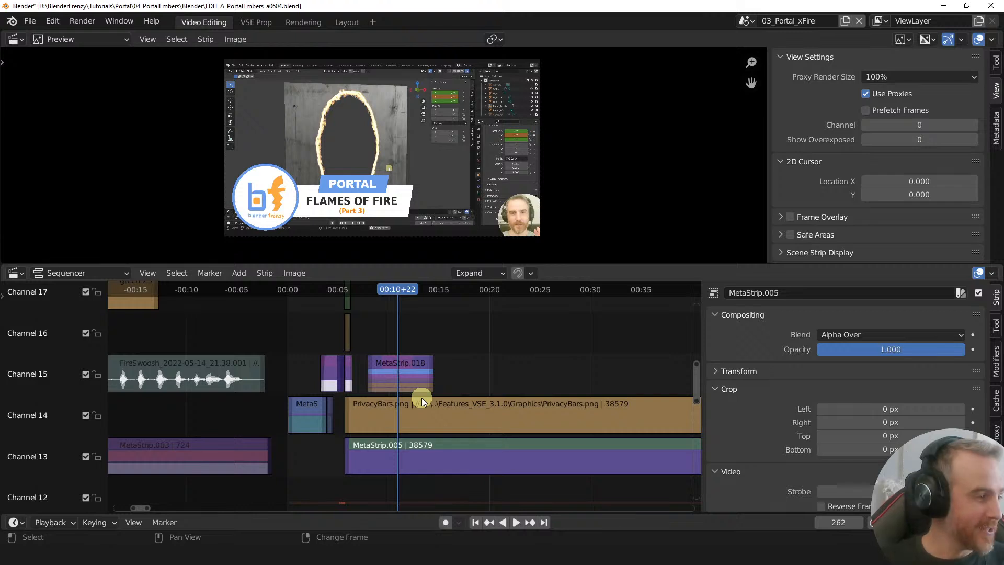
pyautogui.scroll(5, 420, 365)
# - Open the title meta strip MetaStrip.018 on channel 15 and bring its stacked text, color and image strips into view
pyautogui.click(422, 366)
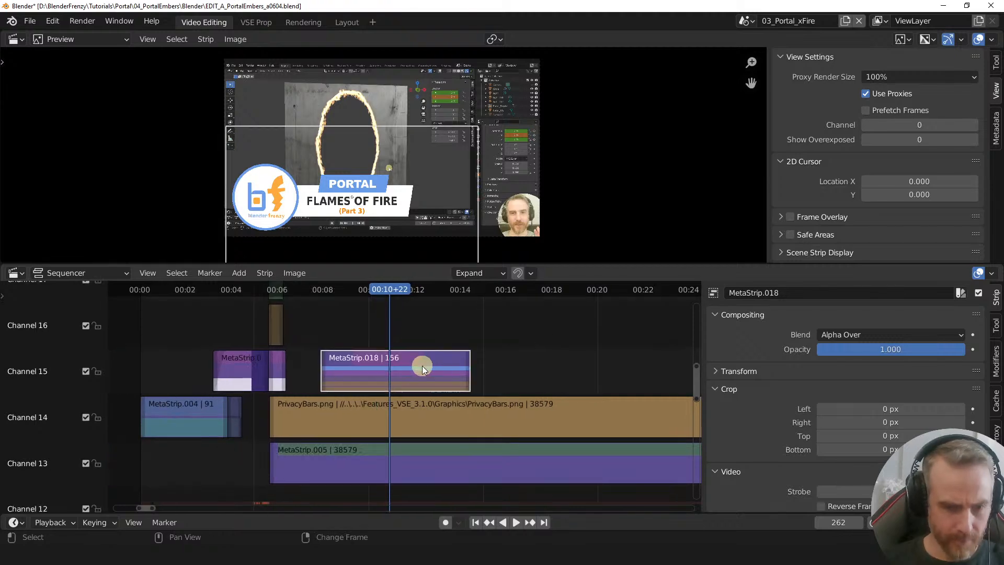
pyautogui.press('Tab')
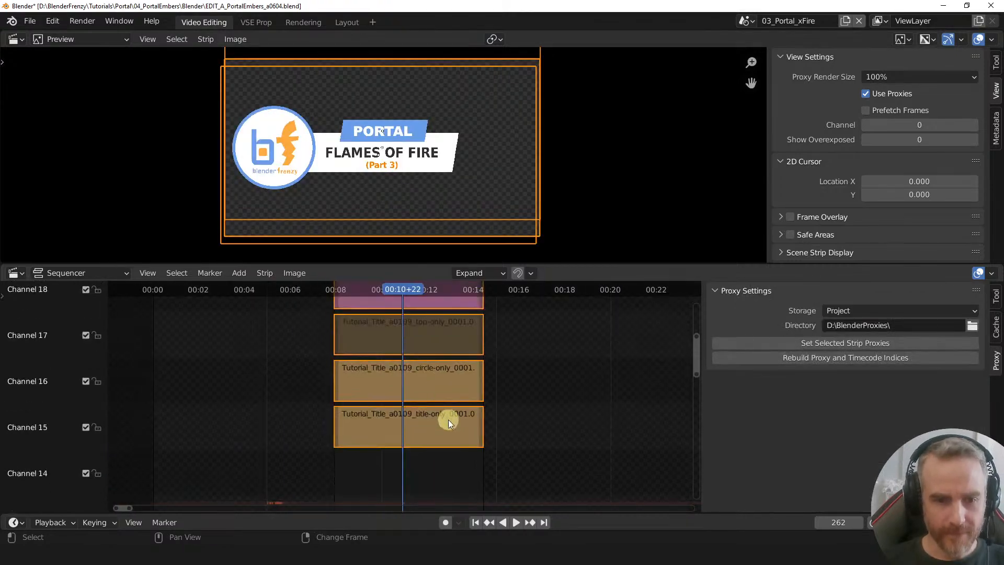
pyautogui.keyDown('ctrl'); pyautogui.moveTo(448, 420); pyautogui.dragTo(459, 402, button='middle'); pyautogui.keyUp('ctrl')
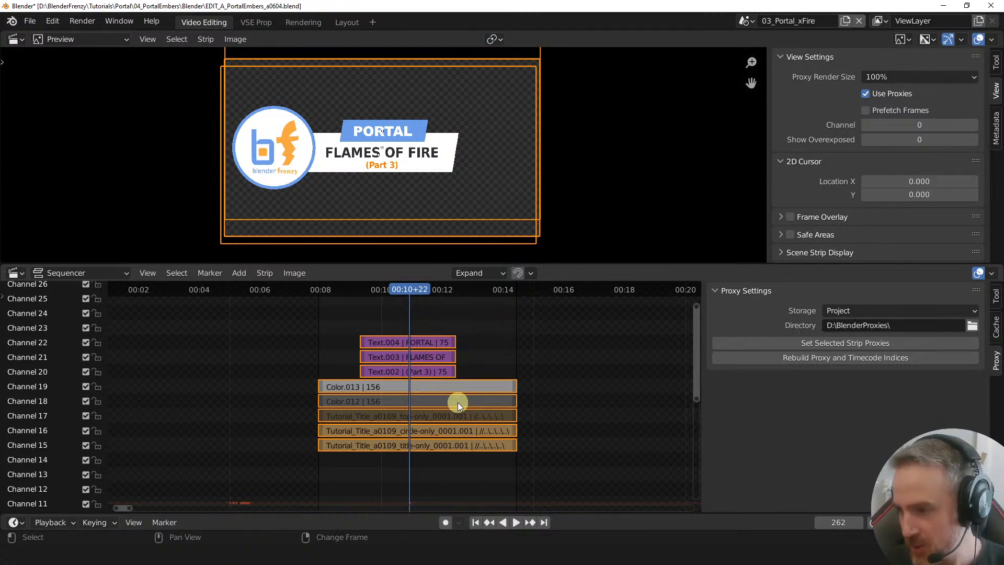
pyautogui.moveTo(465, 343); pyautogui.dragTo(446, 378, button='middle')
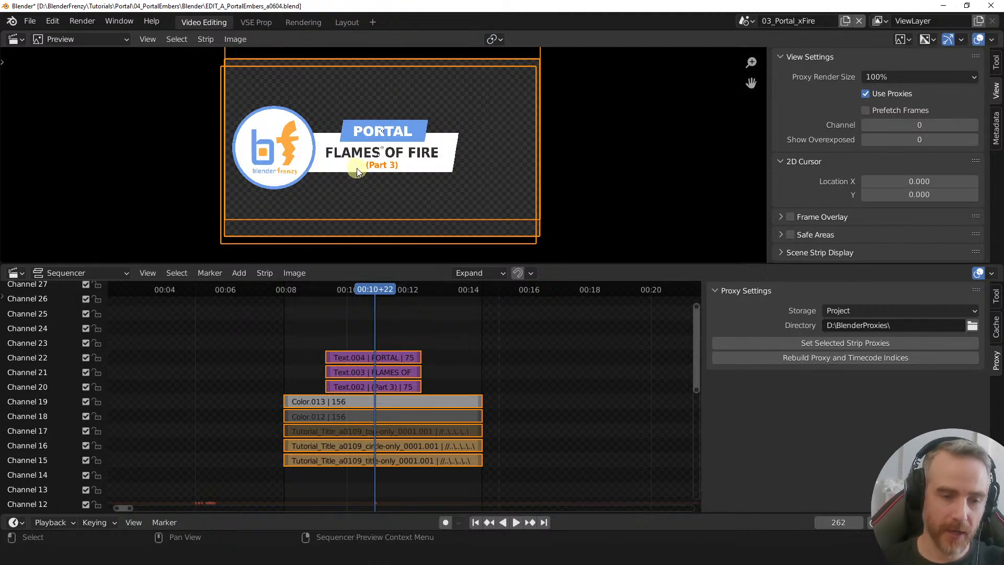
# - Mute every title layer except the title-only image strip on channel 15 and scrub through its opening animation
pyautogui.moveTo(523, 448); pyautogui.dragTo(258, 327)
pyautogui.press('h')
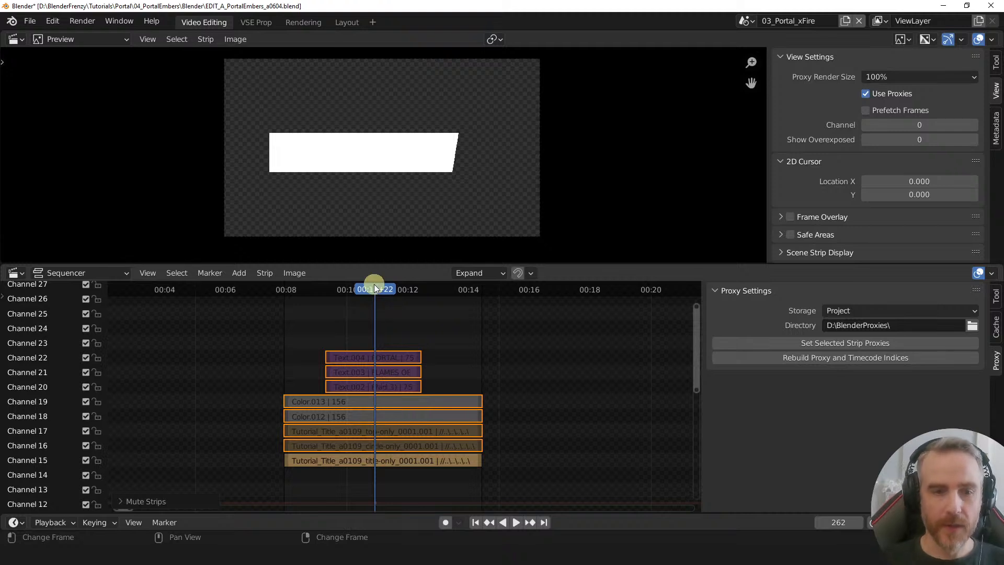
pyautogui.moveTo(344, 294); pyautogui.dragTo(320, 297)
pyautogui.moveTo(313, 300); pyautogui.dragTo(382, 306)
# - Select only the title-only strip, check its modifiers and scrub through its animation from about 00:09 to 00:13+18
pyautogui.click(350, 461)
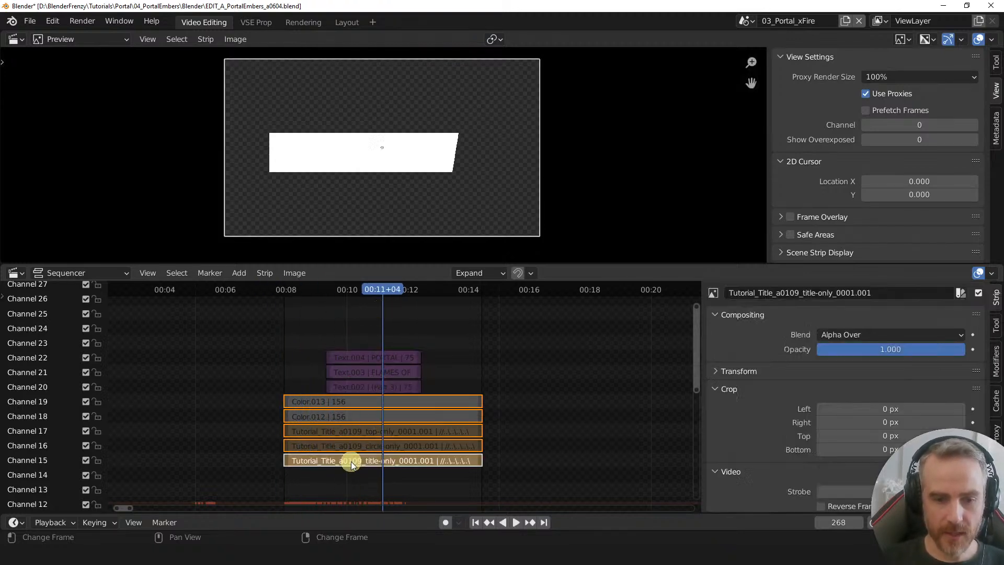
pyautogui.click(996, 361)
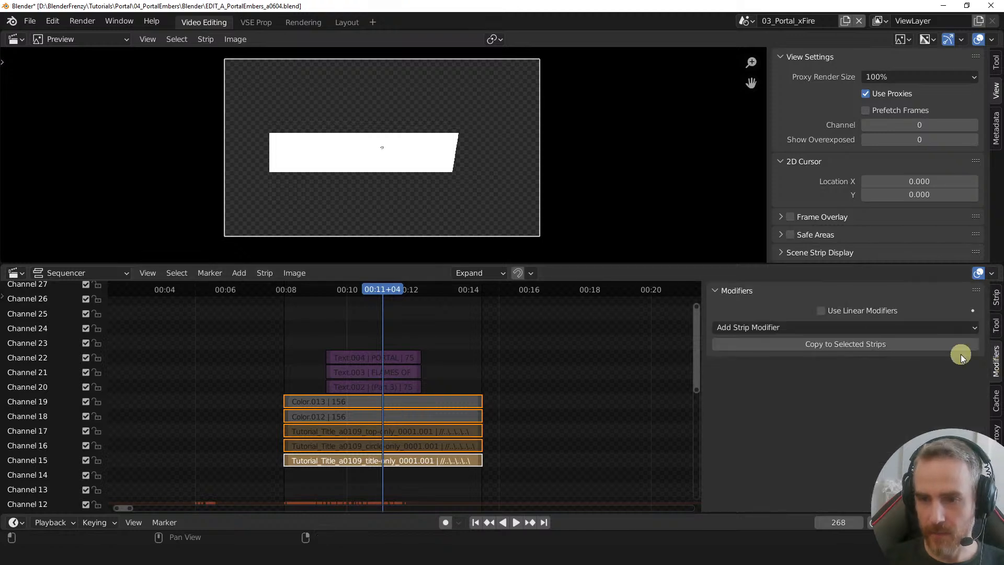
pyautogui.click(368, 459)
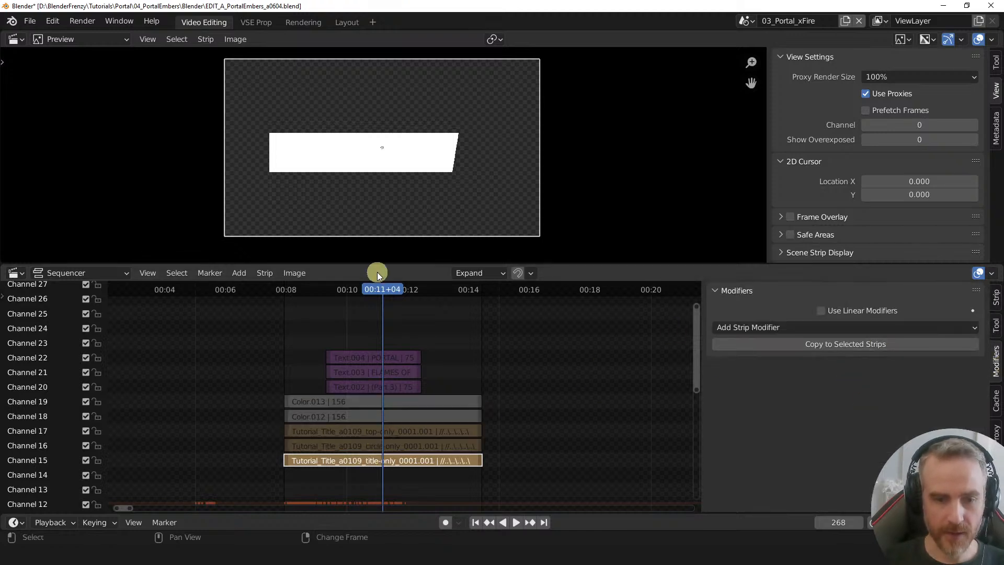
pyautogui.moveTo(315, 287); pyautogui.dragTo(461, 304)
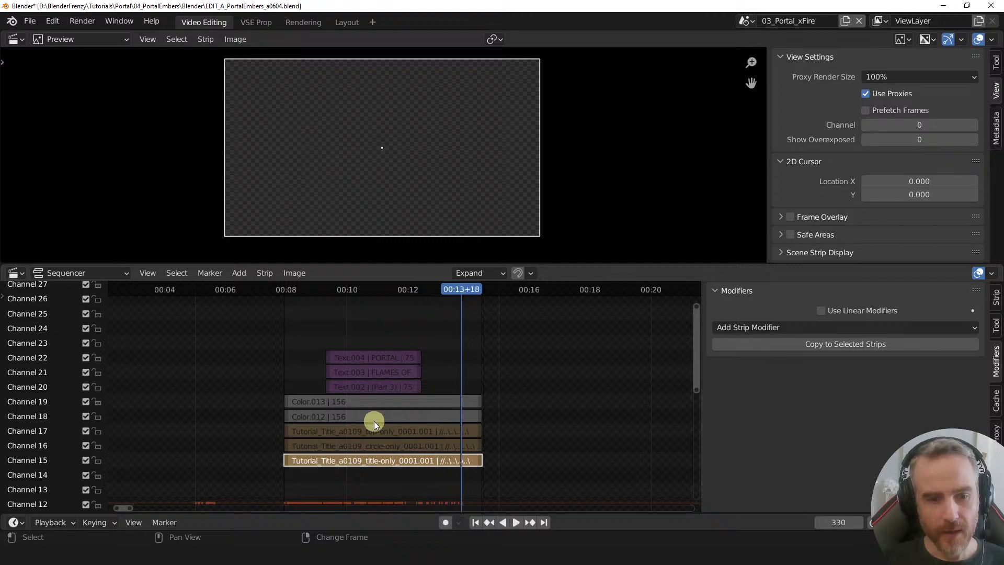
# - Select the circle-only image strip on channel 16 and scrub its logo animation between about 00:08+19 and 00:11+05
pyautogui.click(341, 447)
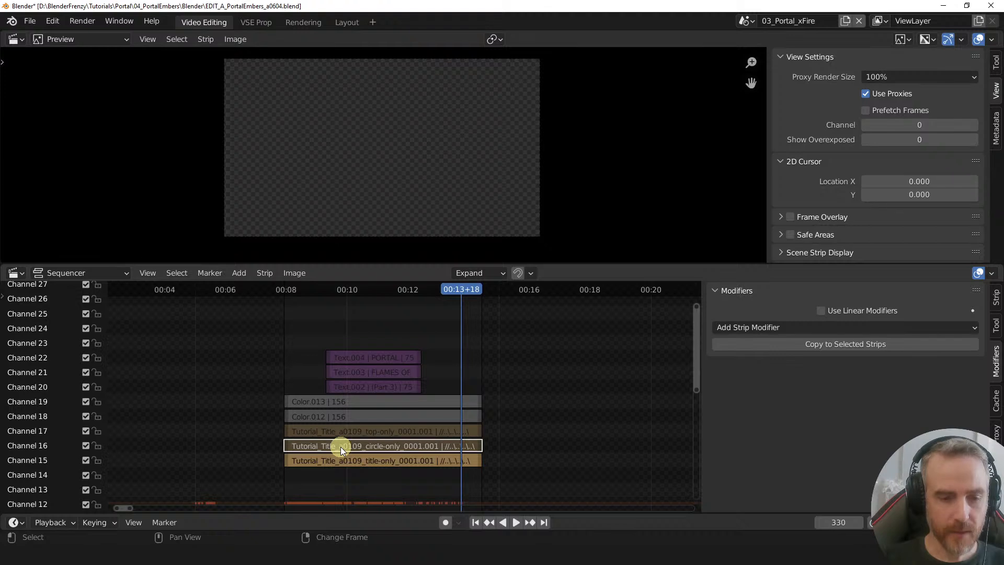
pyautogui.press('space')
pyautogui.moveTo(391, 445); pyautogui.dragTo(312, 428, button='right')
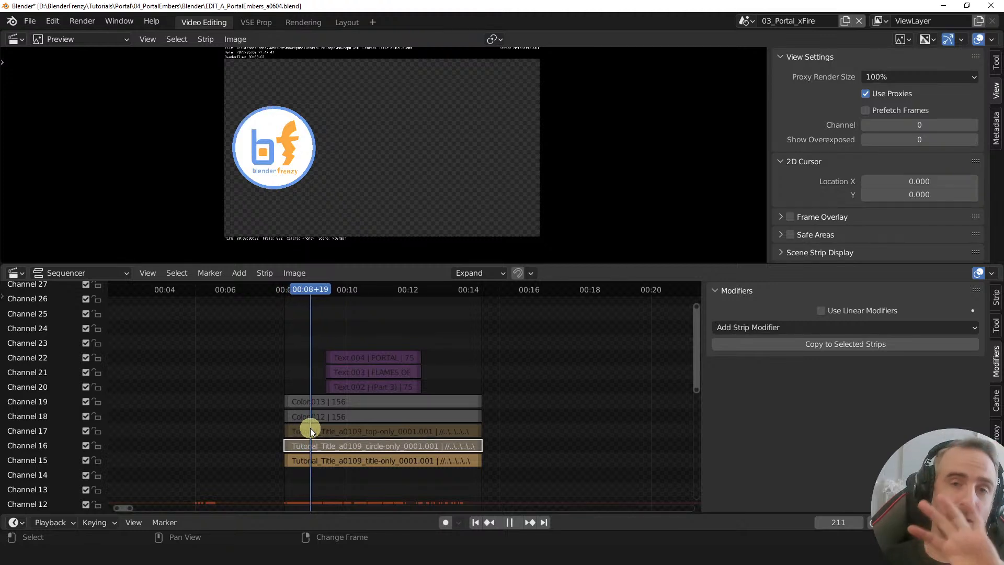
pyautogui.moveTo(310, 428); pyautogui.dragTo(384, 448, button='right')
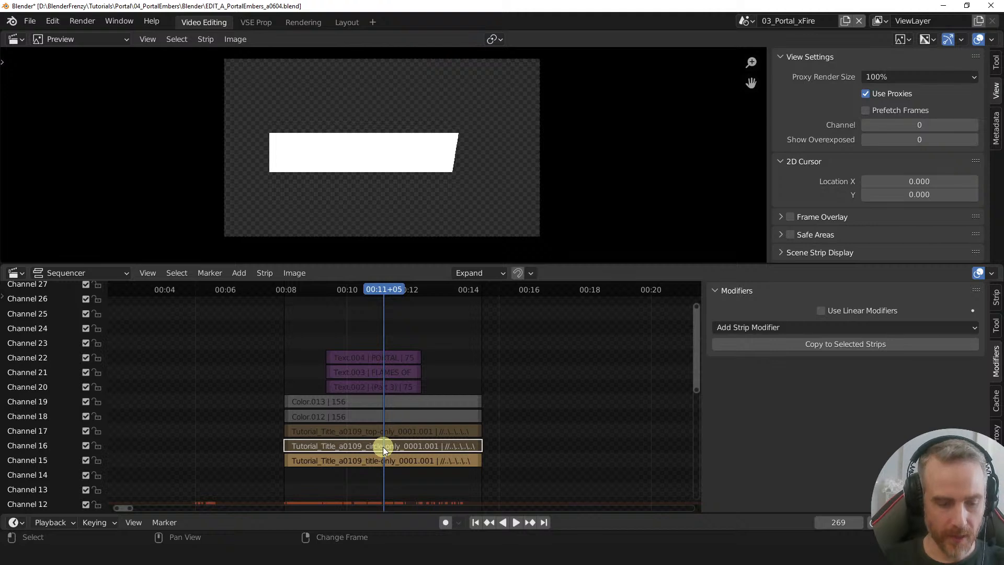
# - Mute and unmute the circle-only image strip on channel 16, then preview its logo up to about 00:12+19
pyautogui.press('h')
pyautogui.hotkey('alt', 'h')
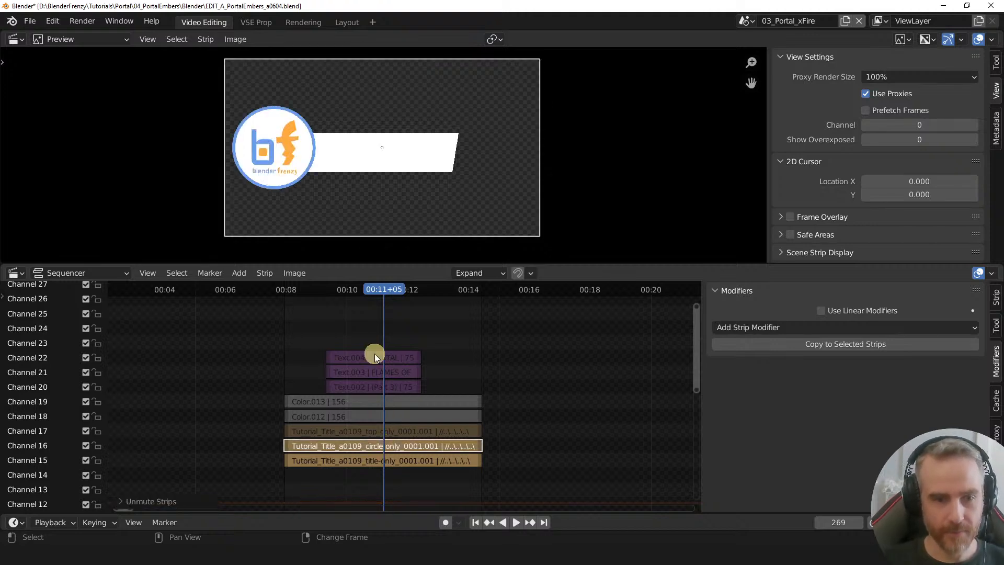
pyautogui.press('space')
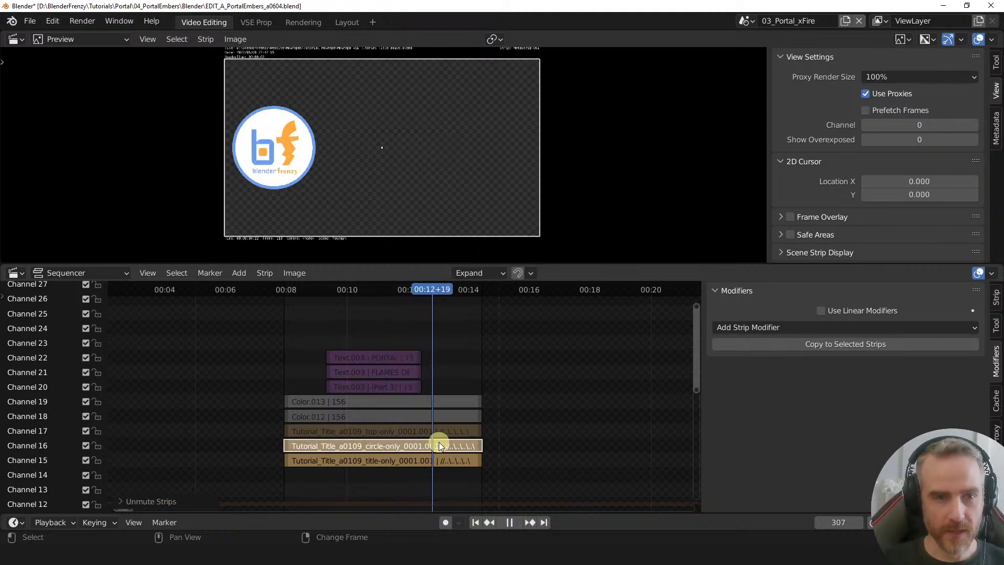
# - Preview the top-only image strip on channel 17 and the PORTAL text strip on channel 22 between about 00:09+22 and 00:10+17
pyautogui.moveTo(462, 444); pyautogui.dragTo(353, 422, button='right')
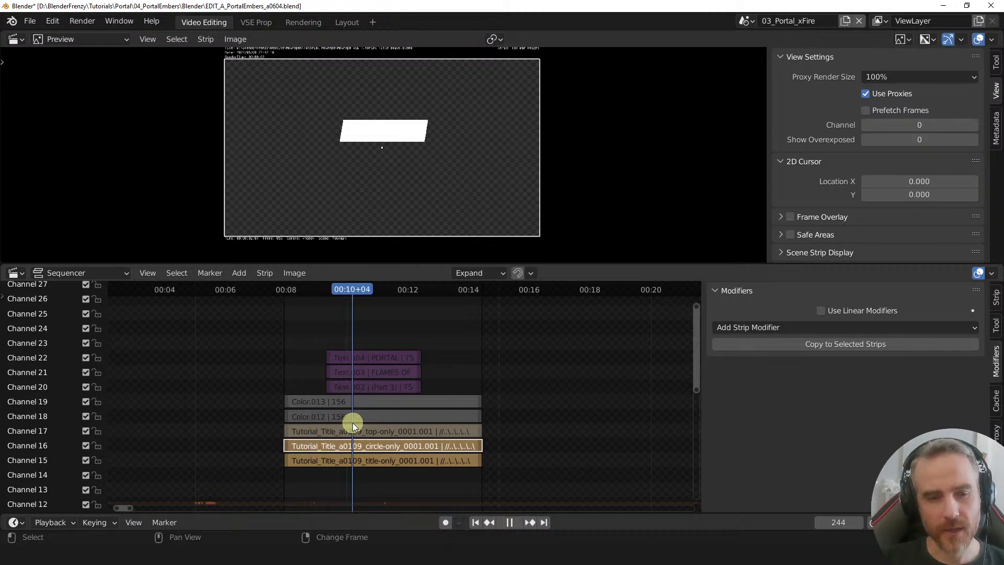
pyautogui.press('space')
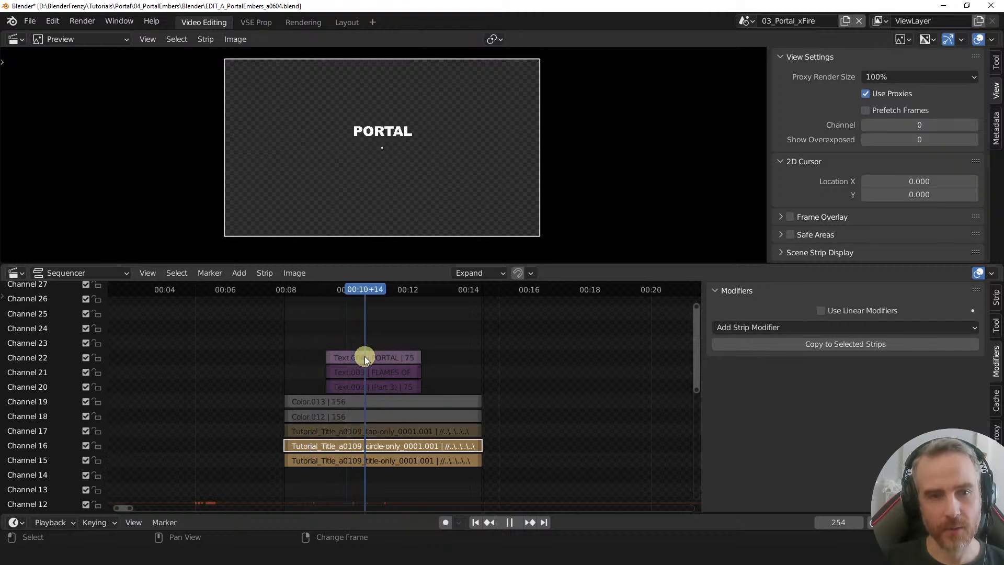
pyautogui.press('space')
pyautogui.moveTo(343, 441); pyautogui.dragTo(345, 400, button='right')
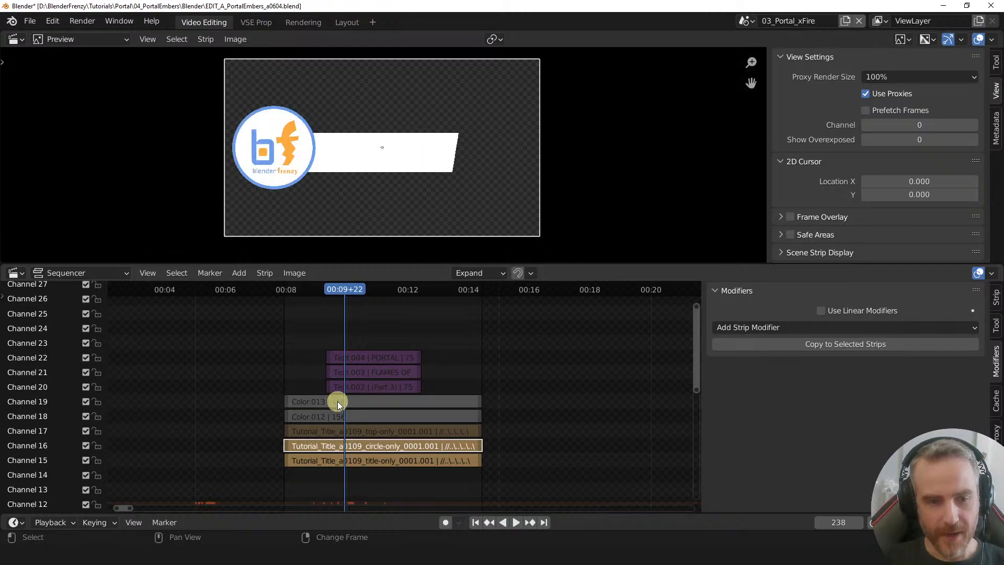
pyautogui.rightClick(363, 389)
pyautogui.moveTo(364, 374)
pyautogui.mouseDown(button='right')
pyautogui.moveTo(363, 389)
pyautogui.moveTo(357, 369)
pyautogui.moveTo(369, 369)
pyautogui.mouseUp(button='right')
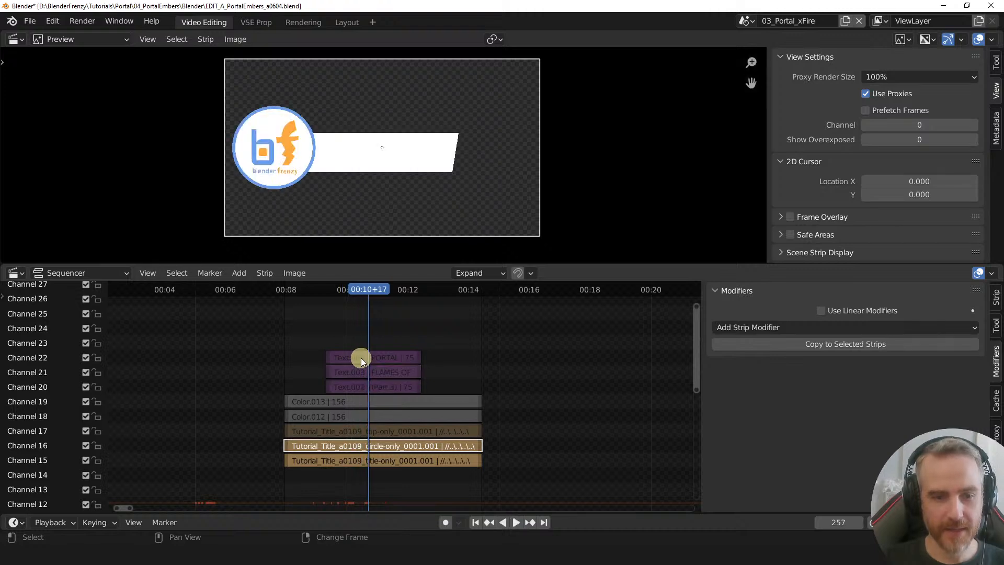
# - Unmute the top-only image strip on channel 17 and check the modifiers of color strip Color.012 on channel 18
pyautogui.click(295, 431)
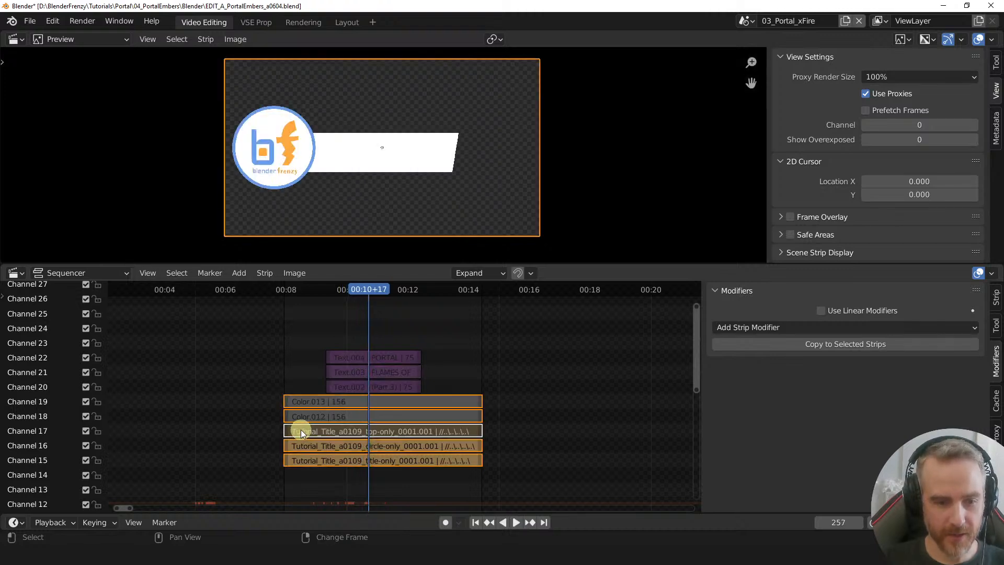
pyautogui.hotkey('alt', 'h')
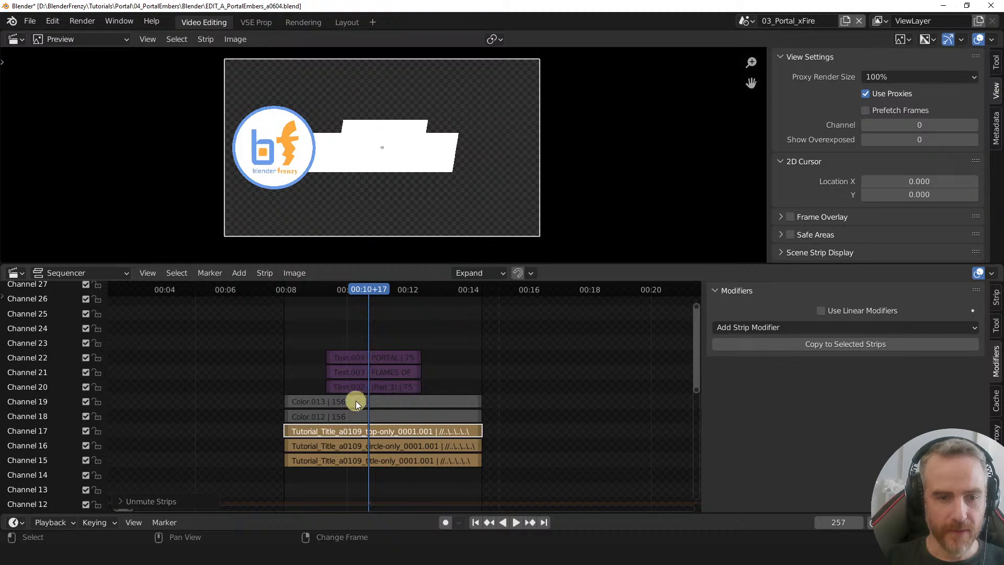
pyautogui.click(349, 415)
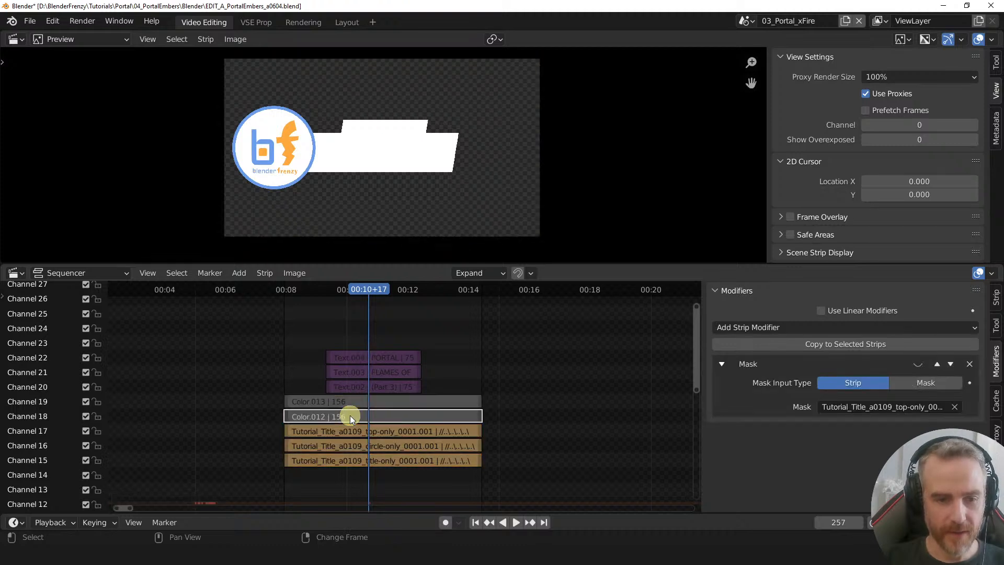
# - Unmute the three text strips on channels 20 to 22 and scrub the title between about 00:08+22 and 00:10+05
pyautogui.click(361, 356)
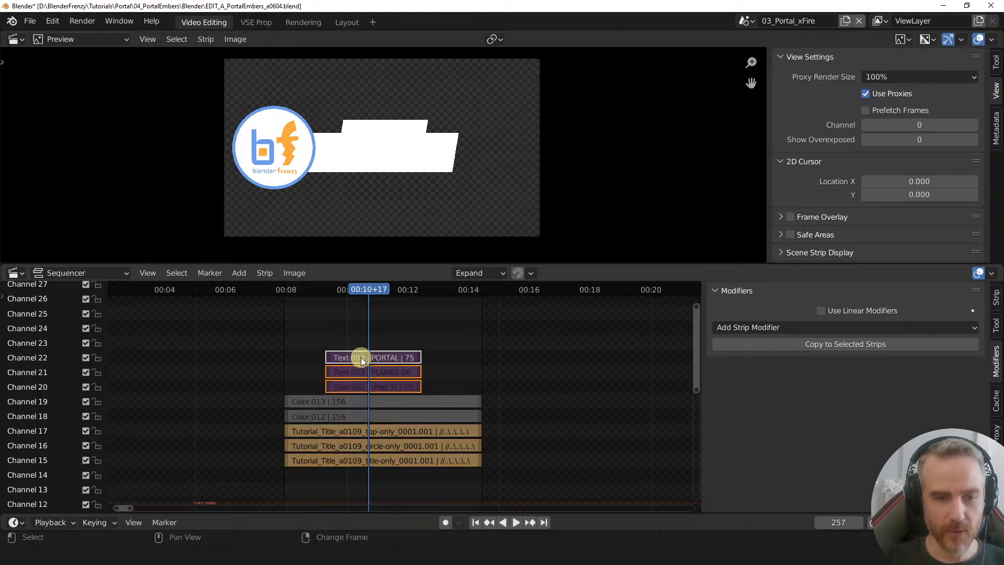
pyautogui.click(361, 357)
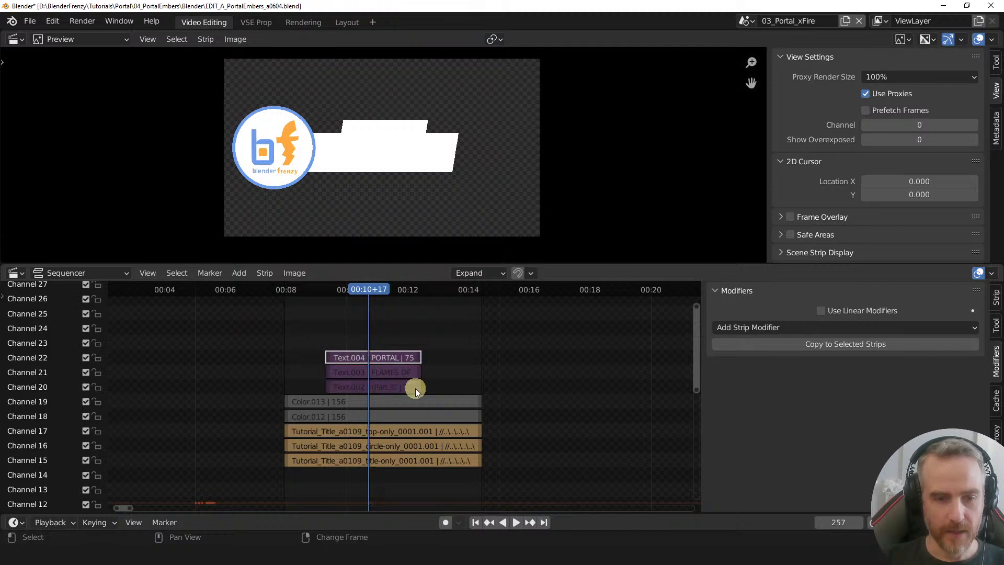
pyautogui.moveTo(292, 334); pyautogui.dragTo(419, 384)
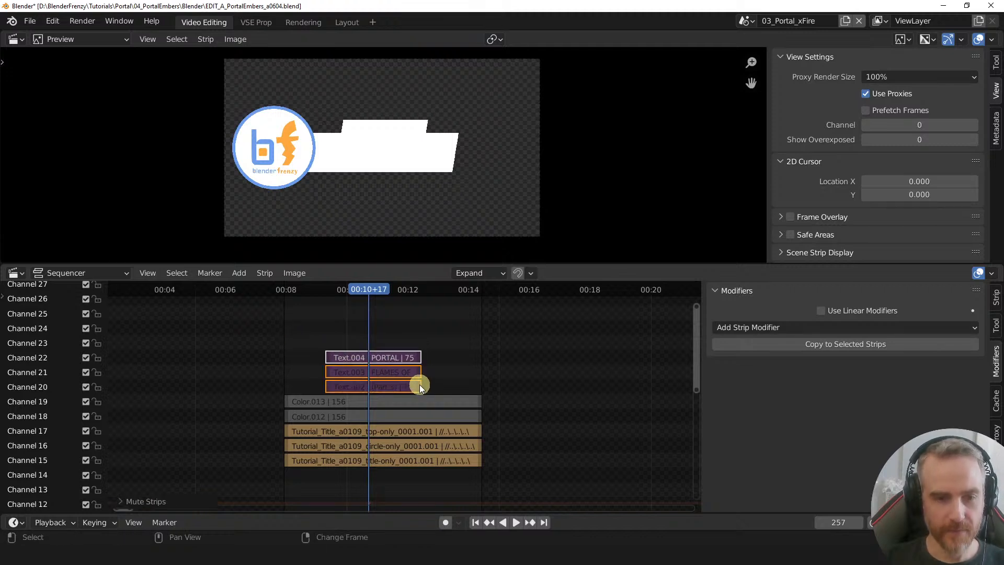
pyautogui.hotkey('alt', 'h')
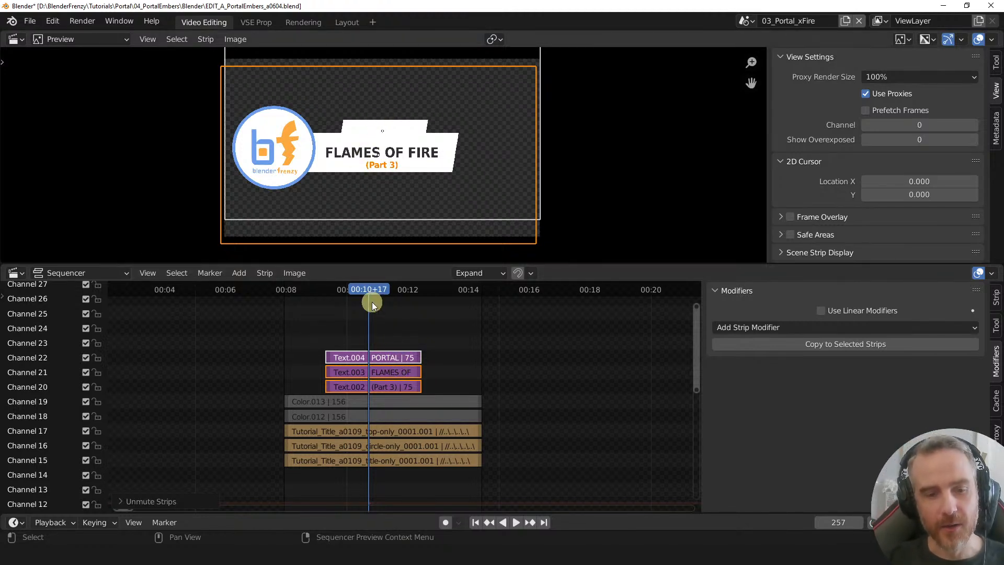
pyautogui.press('space')
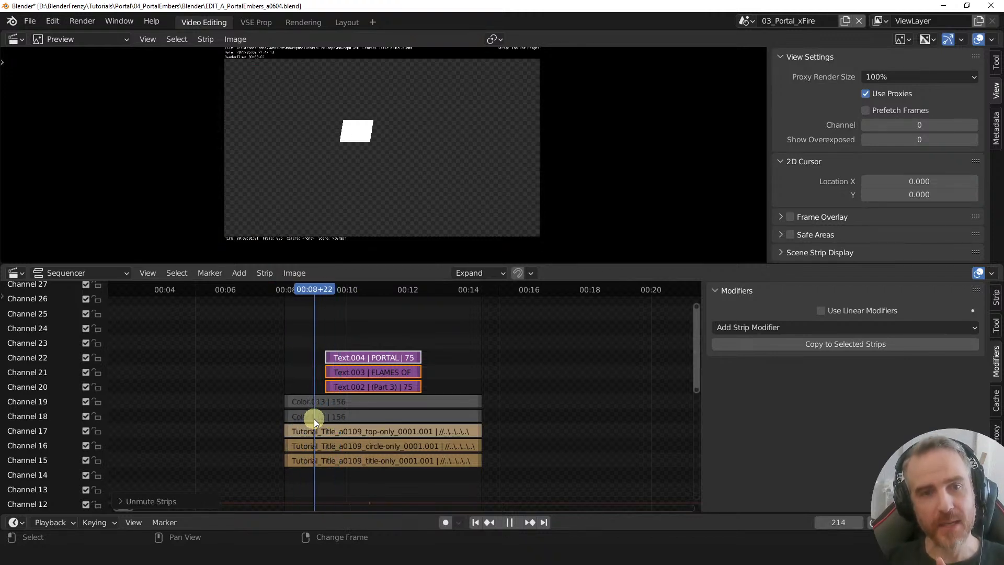
pyautogui.moveTo(337, 416)
pyautogui.mouseDown(button='right')
pyautogui.moveTo(312, 416)
pyautogui.moveTo(359, 416)
pyautogui.moveTo(300, 422)
pyautogui.moveTo(406, 426)
pyautogui.moveTo(295, 428)
pyautogui.moveTo(354, 424)
pyautogui.mouseUp(button='right')
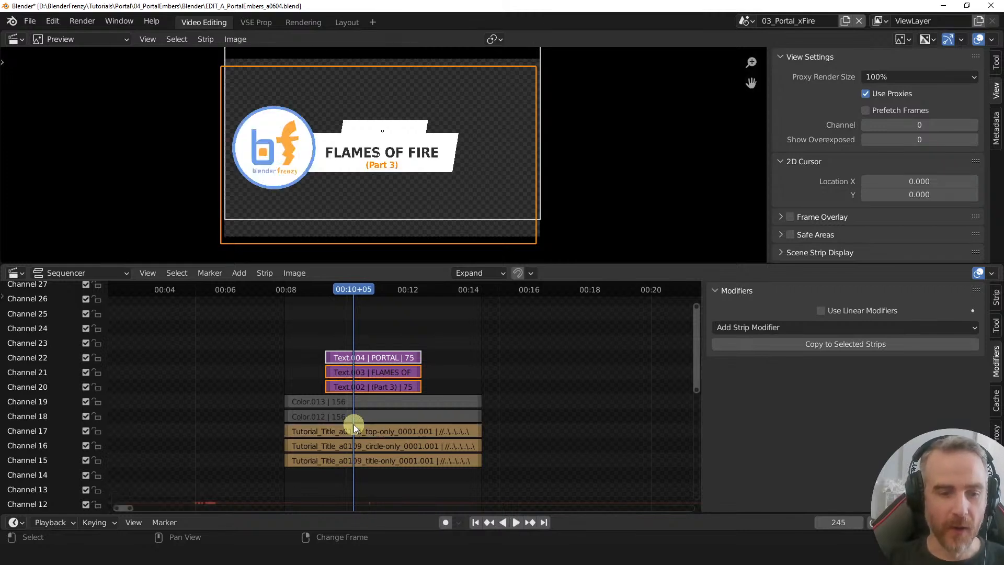
# - Preview color strip Color.013 on channel 19 on its own and check which strip its Mask modifier uses
pyautogui.click(350, 401)
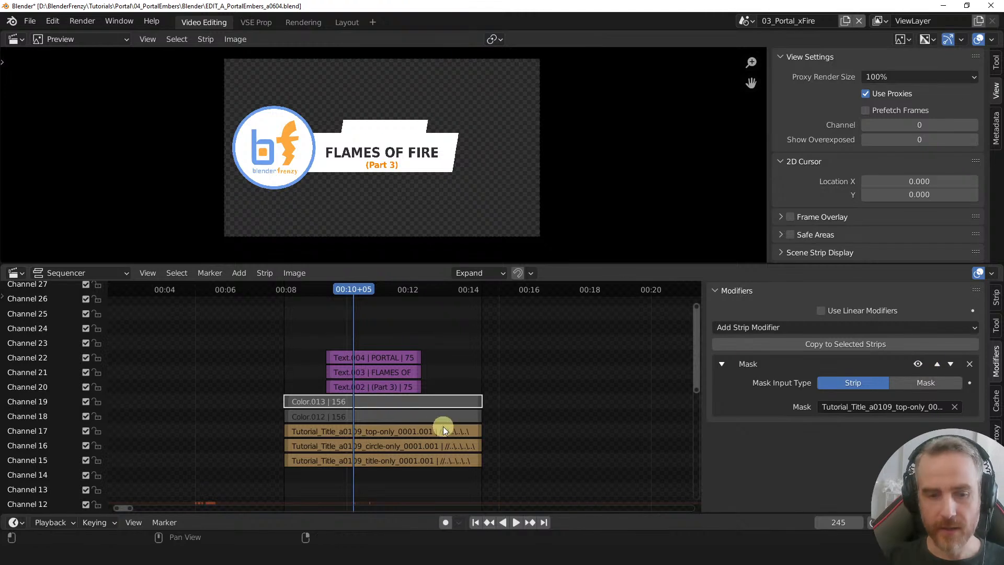
pyautogui.press('space')
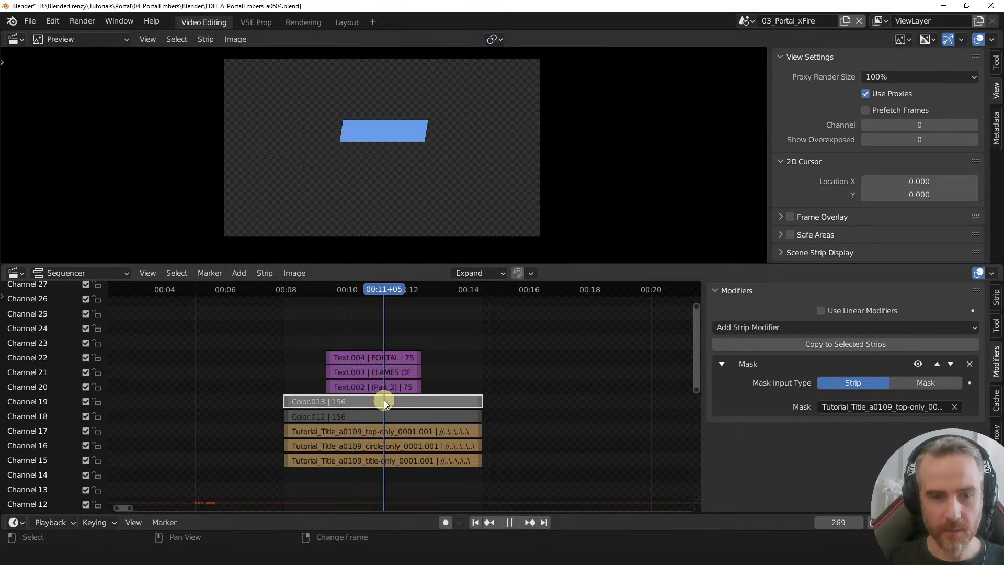
pyautogui.press('space')
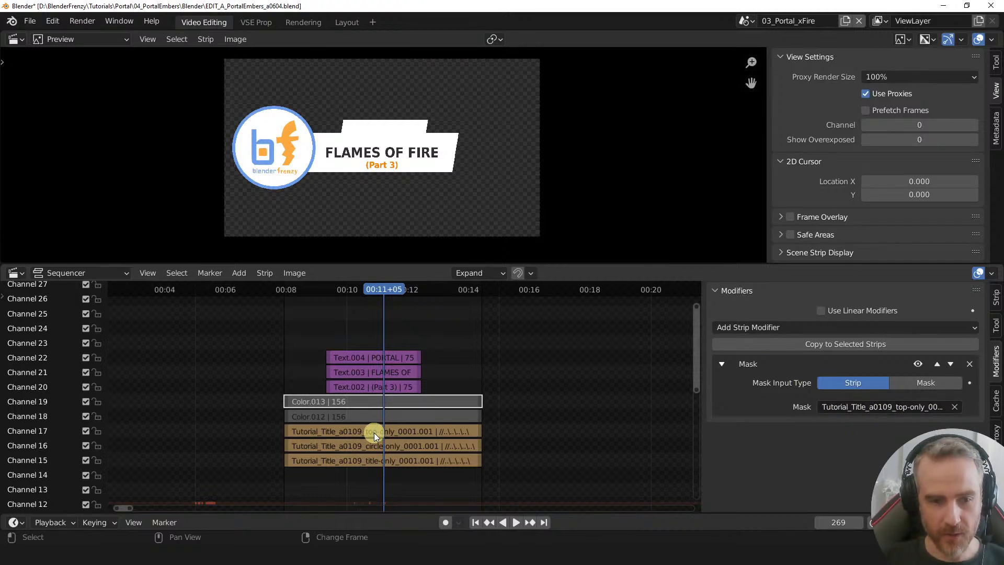
pyautogui.keyDown('ctrl'); pyautogui.click(396, 432); pyautogui.keyUp('ctrl')
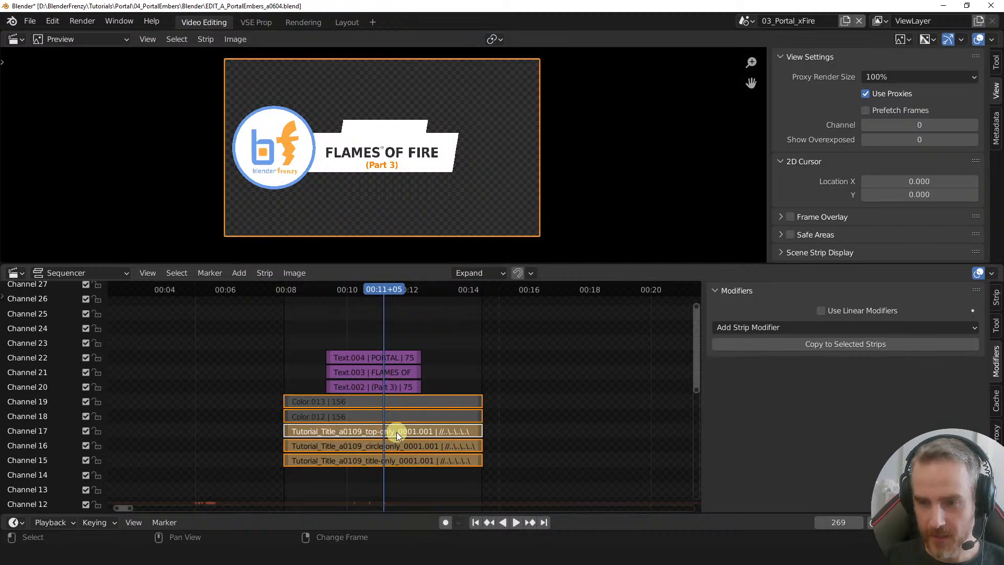
pyautogui.click(375, 401)
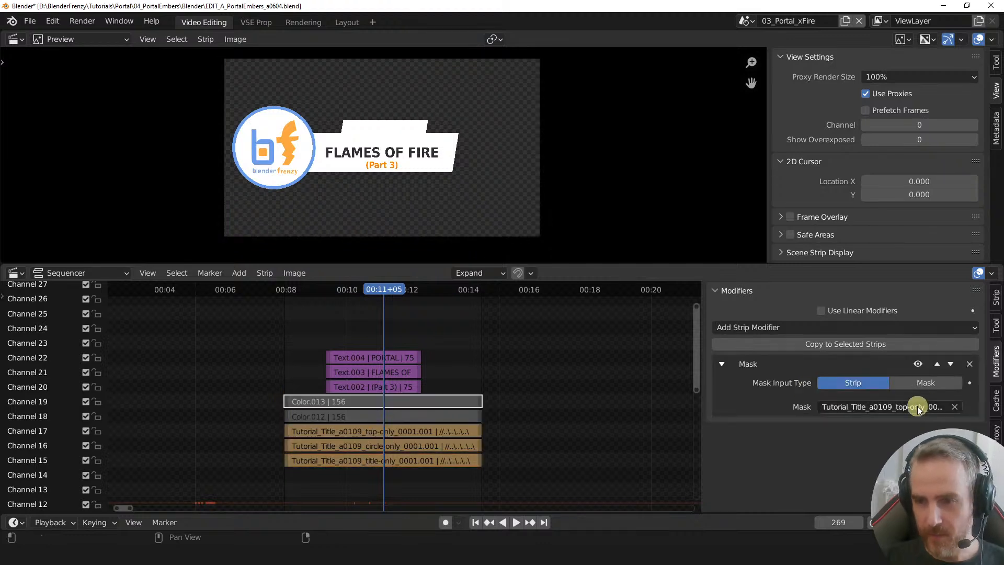
# - Mute the top-only image strip on channel 17 and unmute the color strip Color.013 on channel 19
pyautogui.click(350, 430)
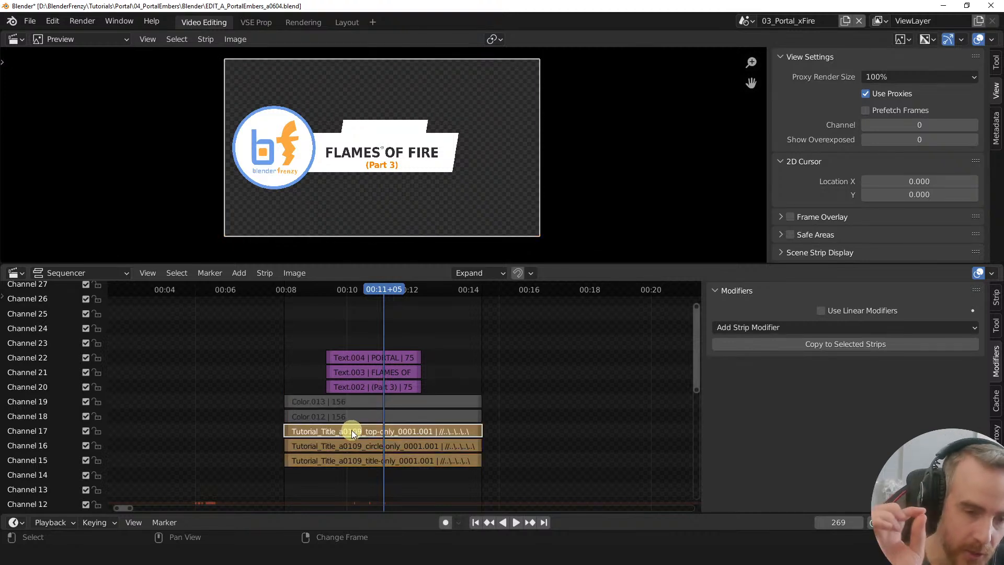
pyautogui.press('h')
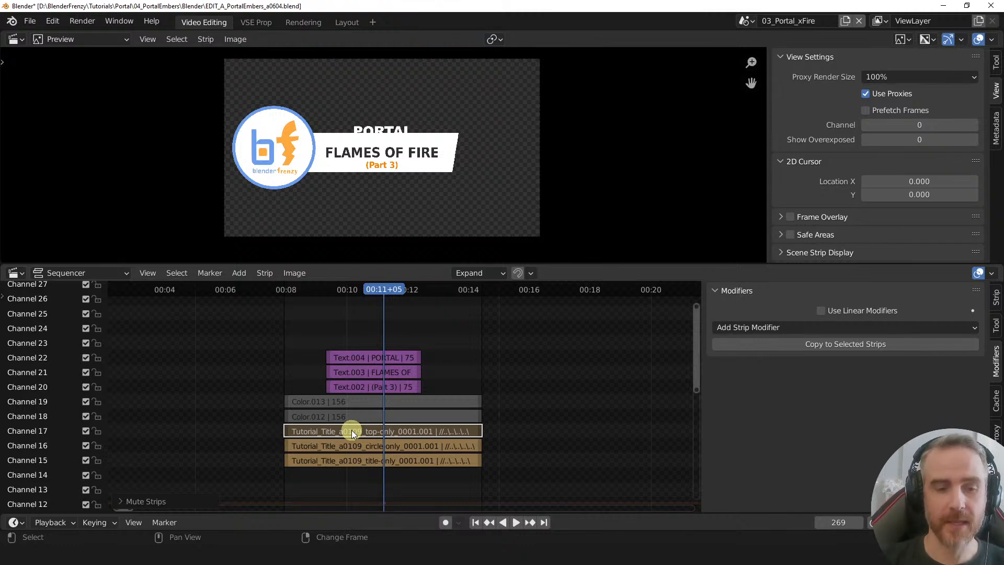
pyautogui.click(369, 399)
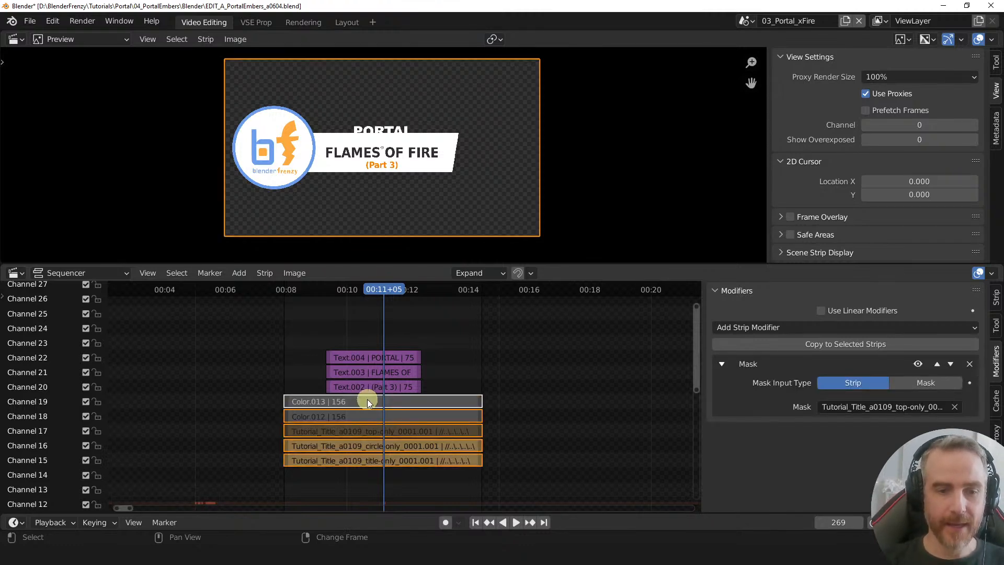
pyautogui.press('h')
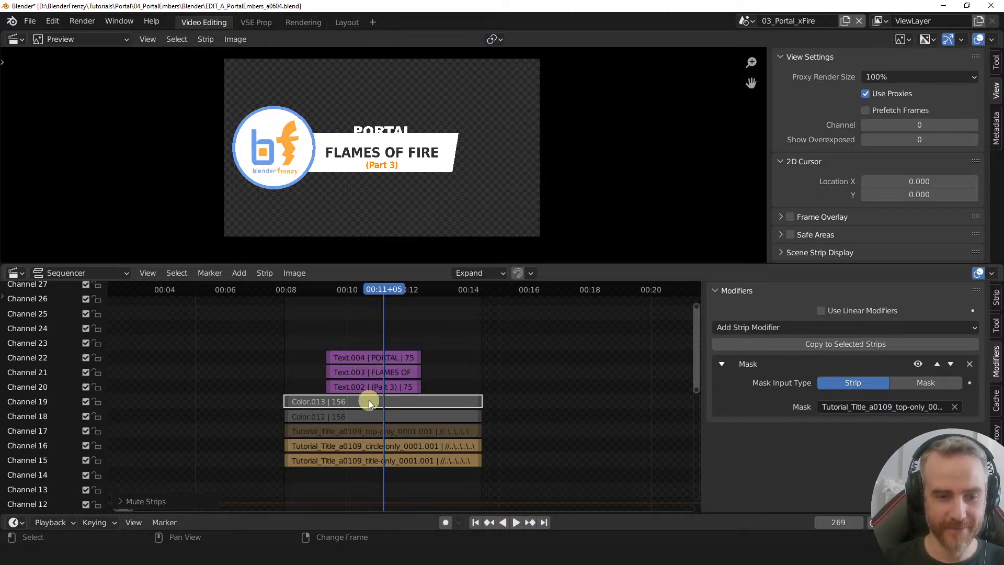
pyautogui.click(259, 271)
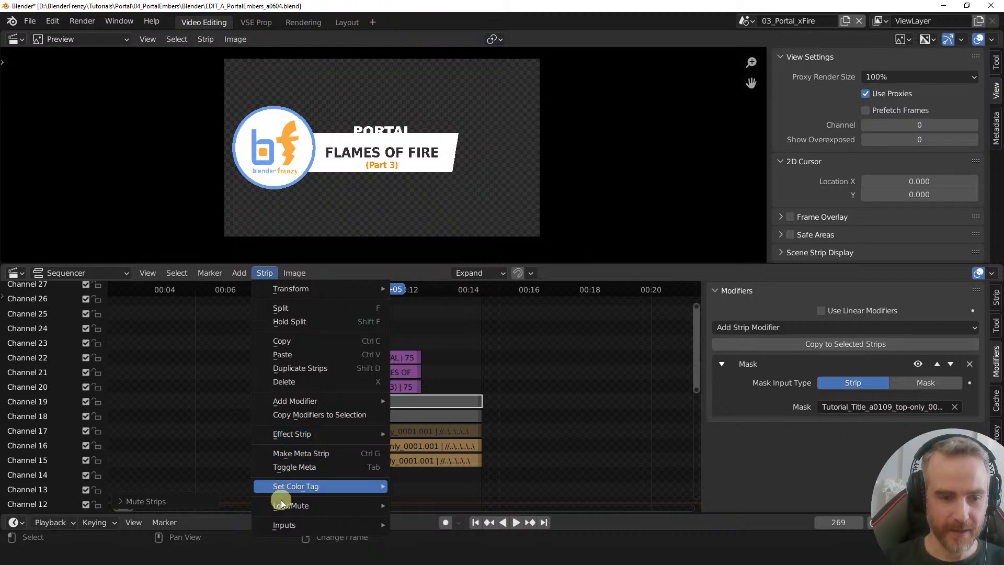
pyautogui.moveTo(281, 505)
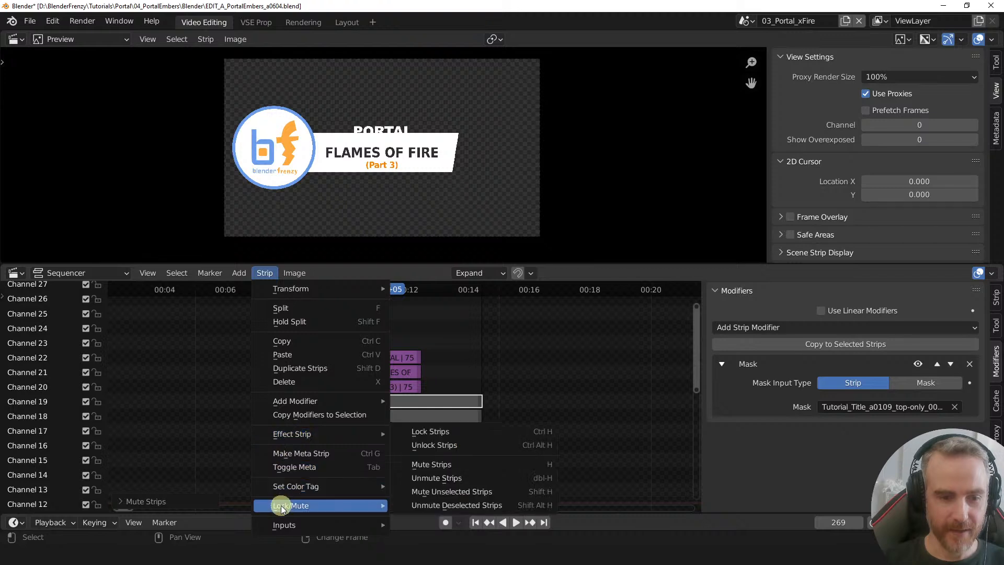
pyautogui.click(437, 477)
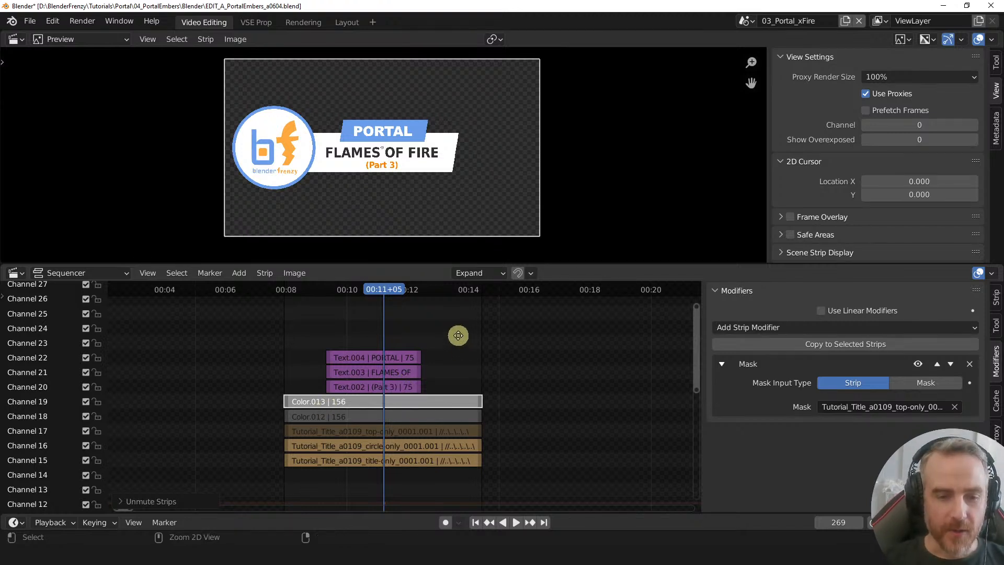
# - Mute all color and image strips on channels 15 to 19, then select only Color.012 on channel 18
pyautogui.moveTo(456, 334)
pyautogui.keyDown('ctrl'); pyautogui.mouseDown(button='middle')
pyautogui.moveTo(457, 325)
pyautogui.moveTo(450, 343)
pyautogui.mouseUp(button='middle'); pyautogui.keyUp('ctrl')
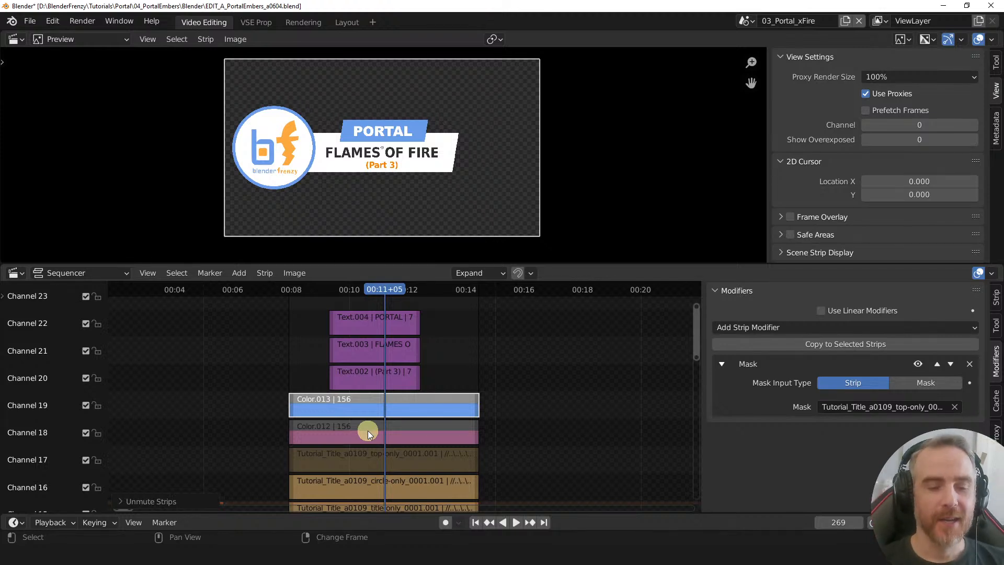
pyautogui.click(383, 409)
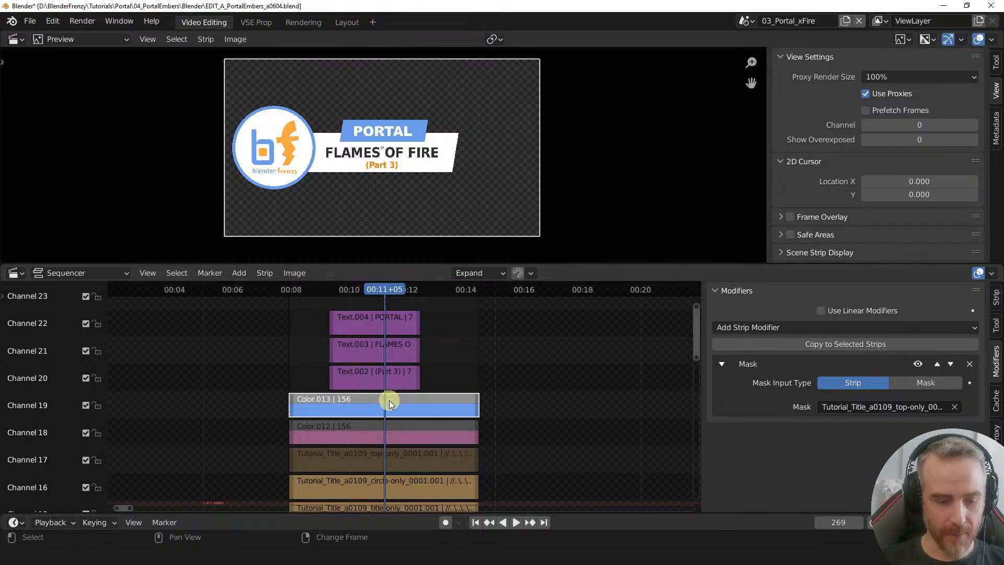
pyautogui.press('h')
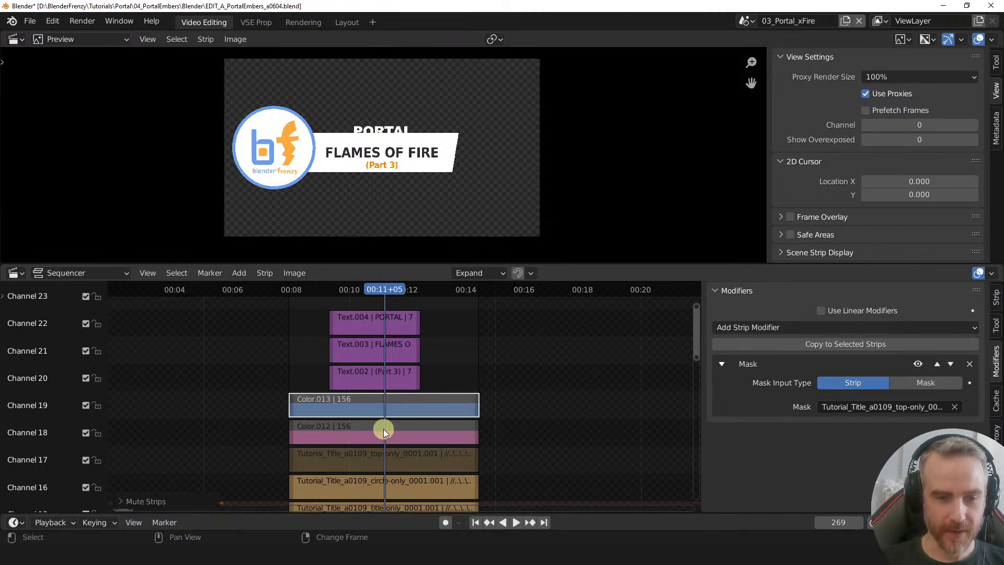
pyautogui.keyDown('ctrl'); pyautogui.click(384, 428); pyautogui.keyUp('ctrl')
pyautogui.press('h')
pyautogui.click(384, 428)
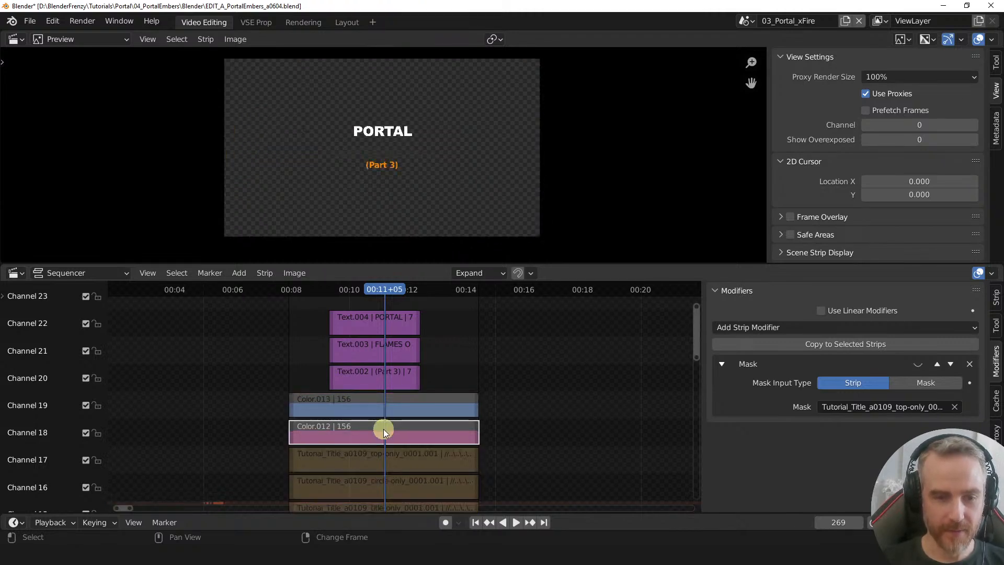
# - Unmute the pink color strip Color.012 on channel 18
pyautogui.moveTo(399, 425); pyautogui.dragTo(393, 348, button='middle')
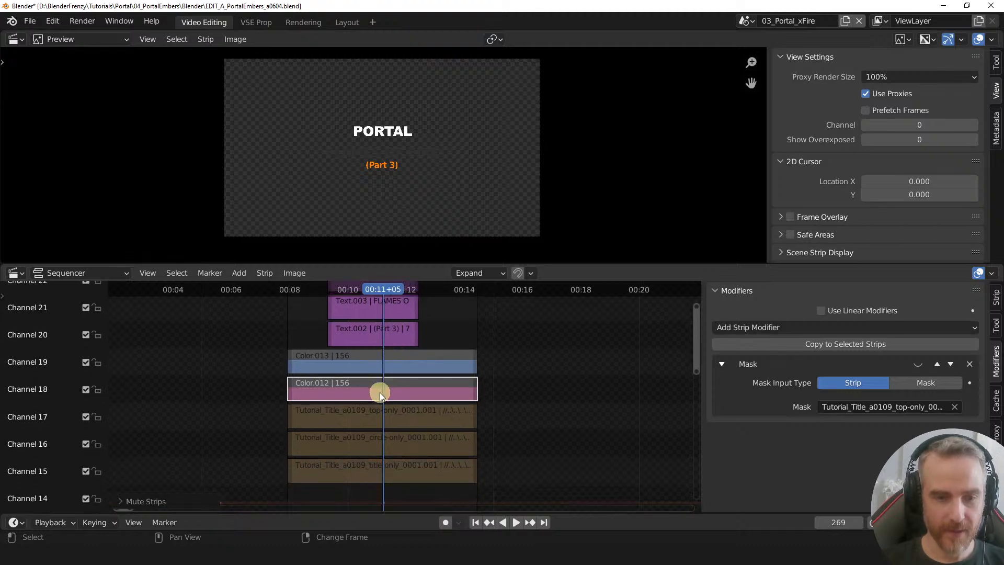
pyautogui.click(266, 272)
pyautogui.moveTo(306, 487)
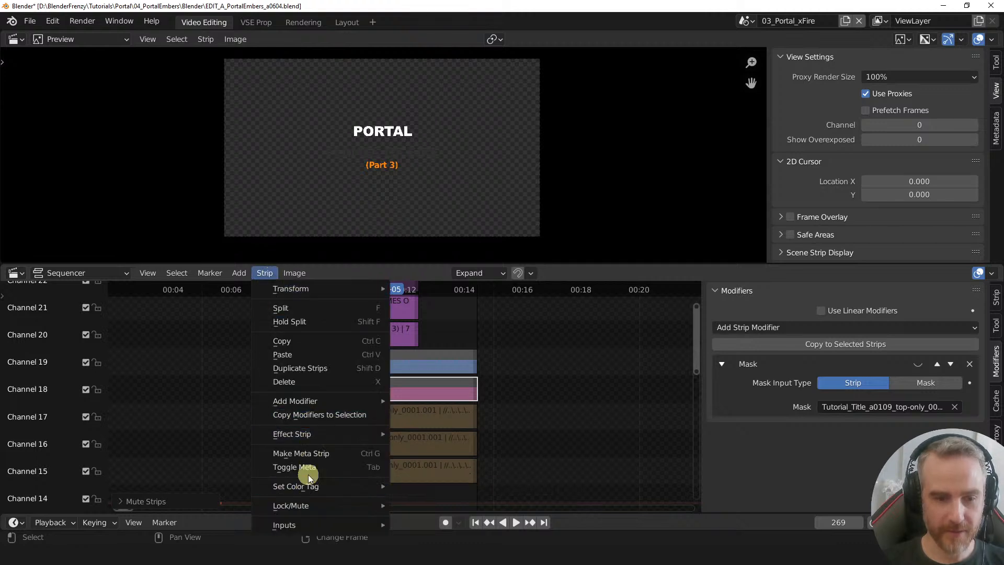
pyautogui.moveTo(291, 505)
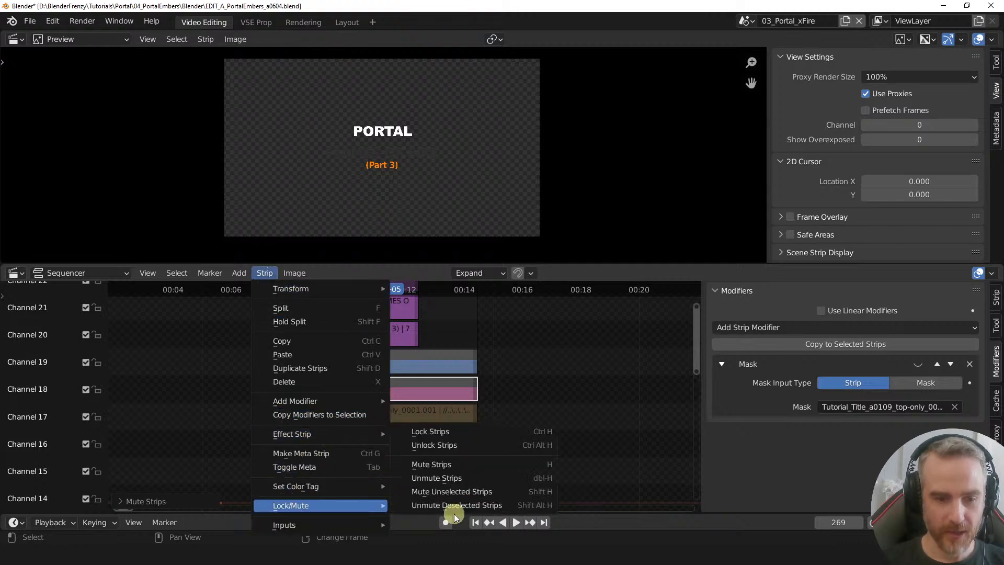
pyautogui.click(456, 478)
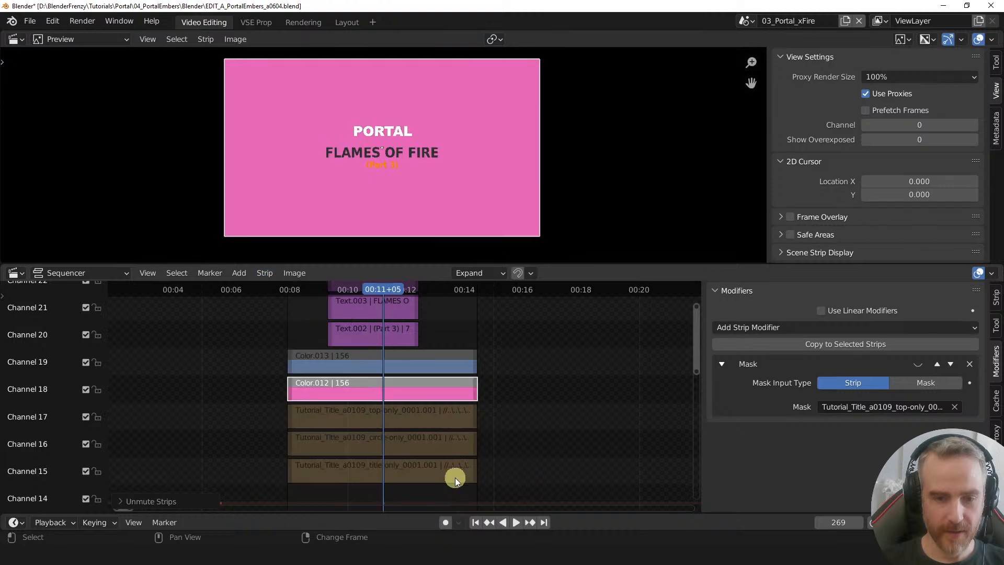
# - Mute the three title image strips on channels 15 to 17 and check the mute operation's Unselected option
pyautogui.keyDown('ctrl'); pyautogui.keyDown('alt'); pyautogui.click(362, 416); pyautogui.keyUp('alt'); pyautogui.keyUp('ctrl')
pyautogui.moveTo(235, 403); pyautogui.dragTo(386, 476)
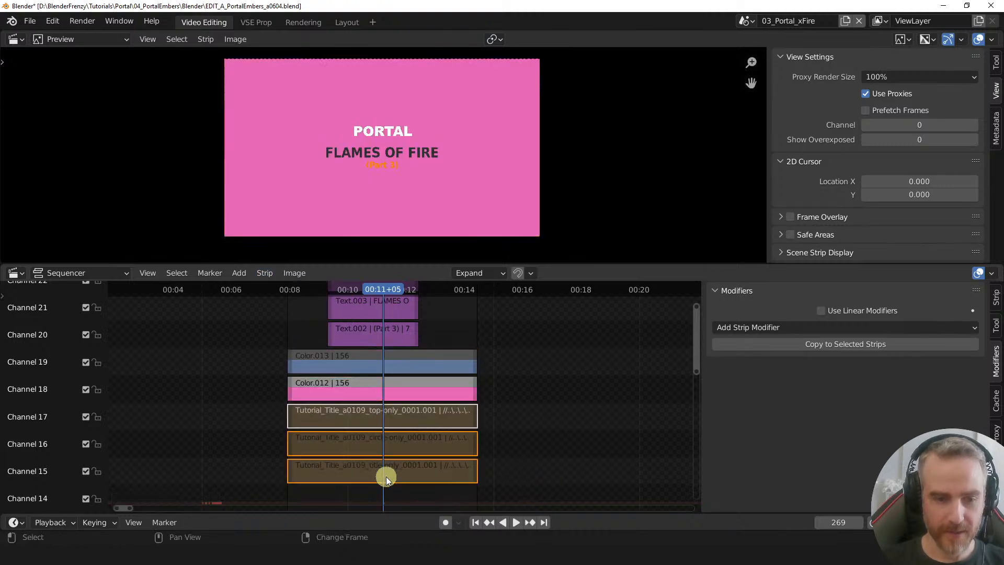
pyautogui.press('h')
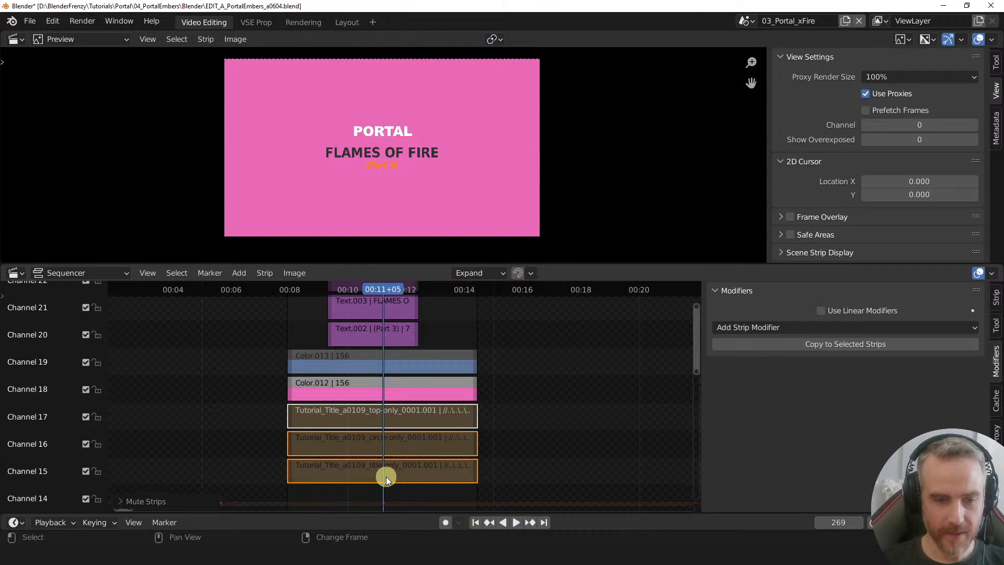
pyautogui.press('Right')
pyautogui.press('Right')
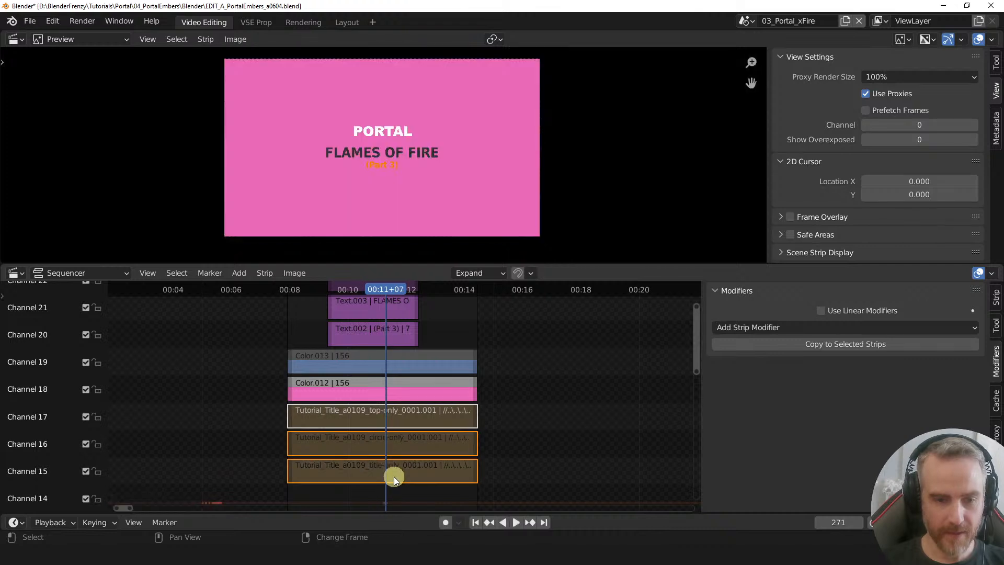
pyautogui.press('h')
pyautogui.click(155, 501)
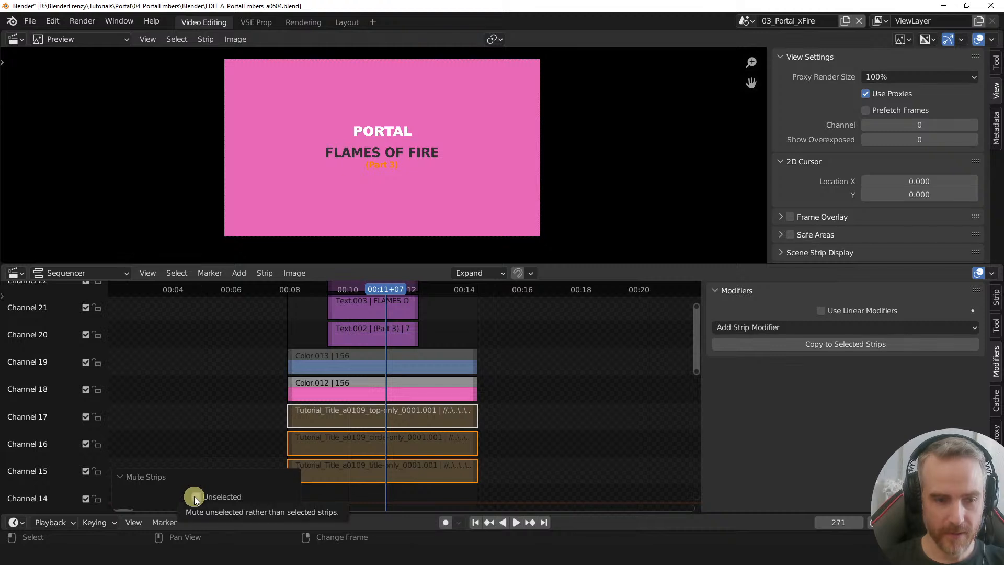
pyautogui.click(164, 478)
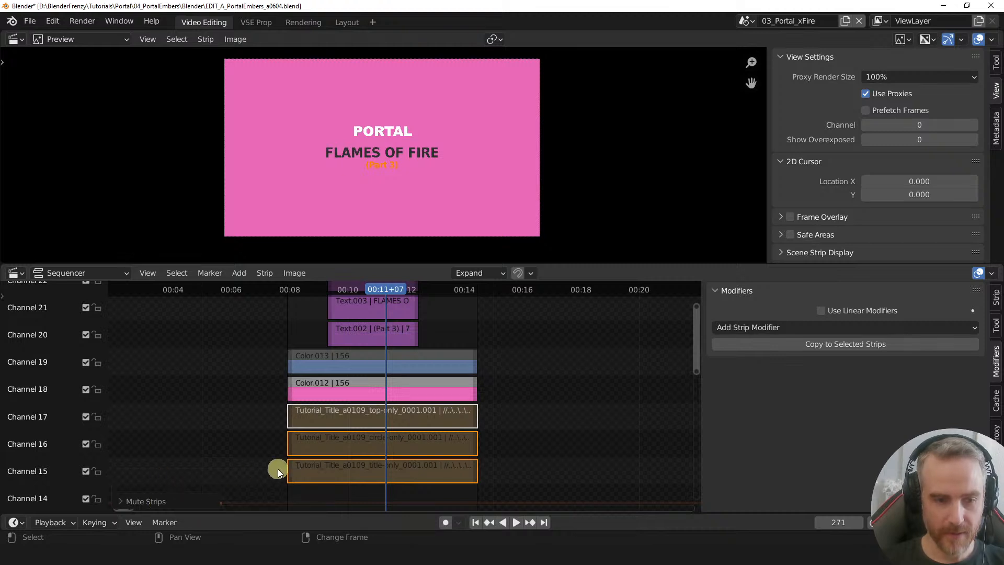
pyautogui.click(346, 459)
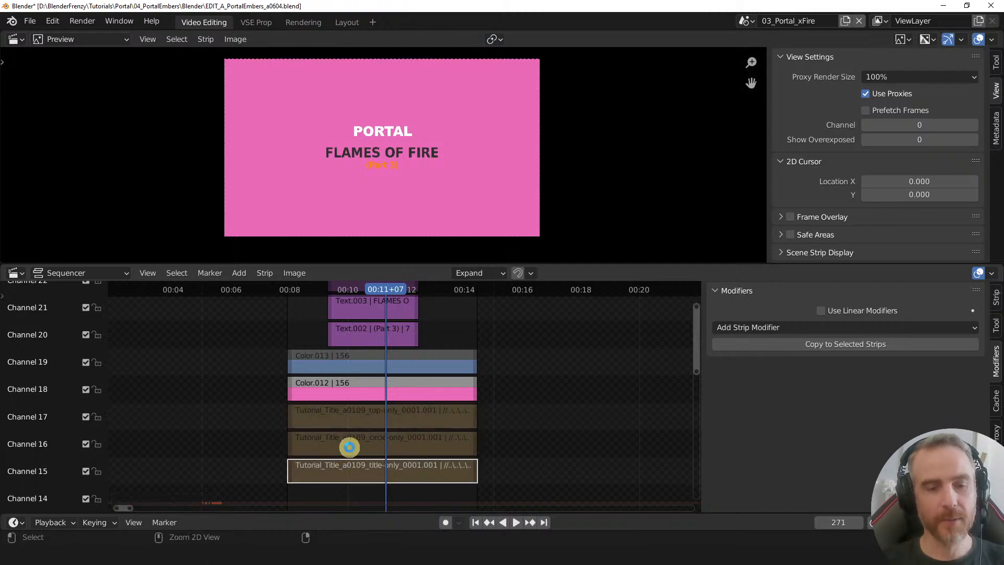
# - Save the project and reopen EDIT_A_PortalEmbers_a0604.blend from the recent files
pyautogui.hotkey('ctrl', 's')
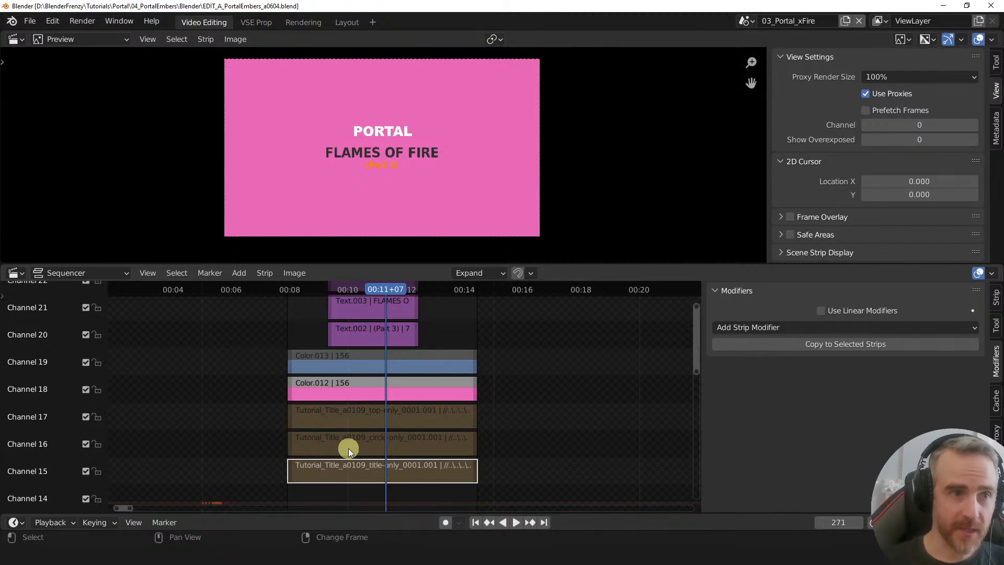
pyautogui.click(30, 22)
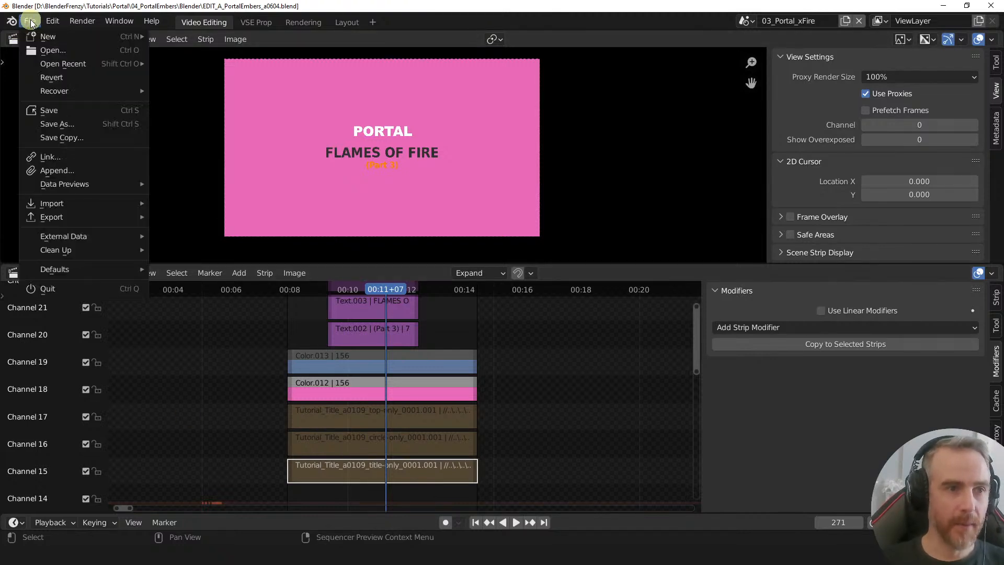
pyautogui.moveTo(38, 61)
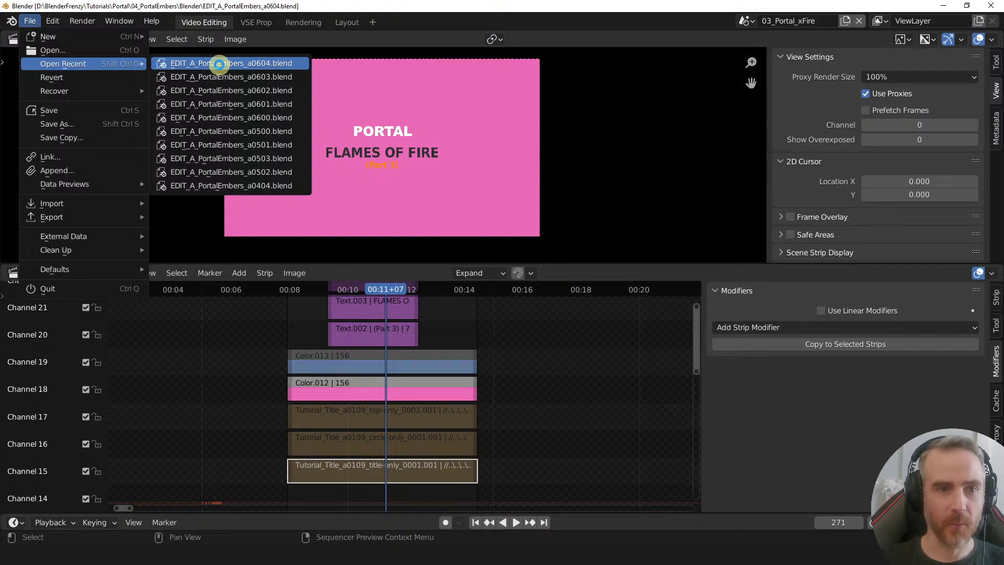
pyautogui.click(219, 65)
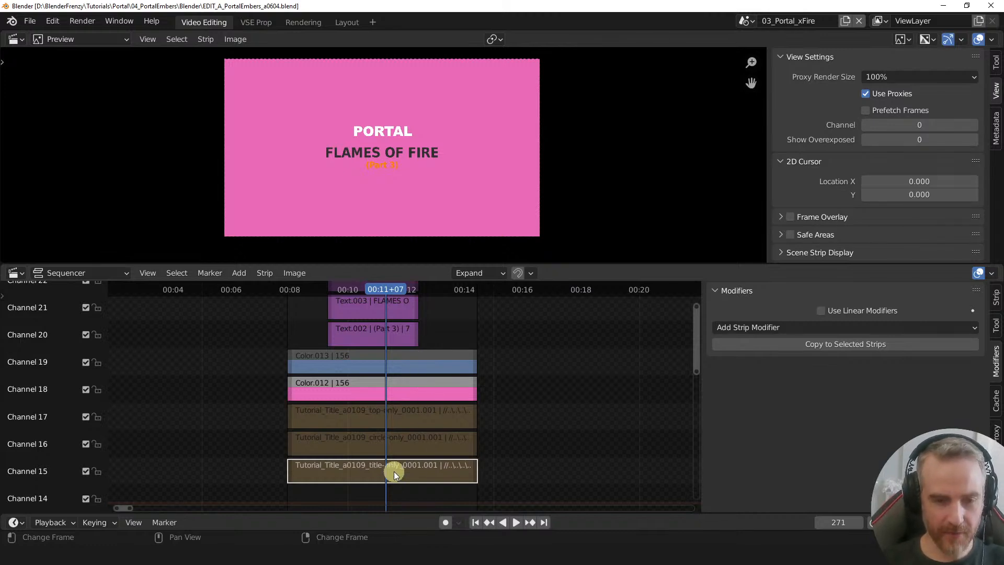
# - Unmute the title-only, circle-only and top-only image strips on channels 15 to 17
pyautogui.hotkey('alt', 'h')
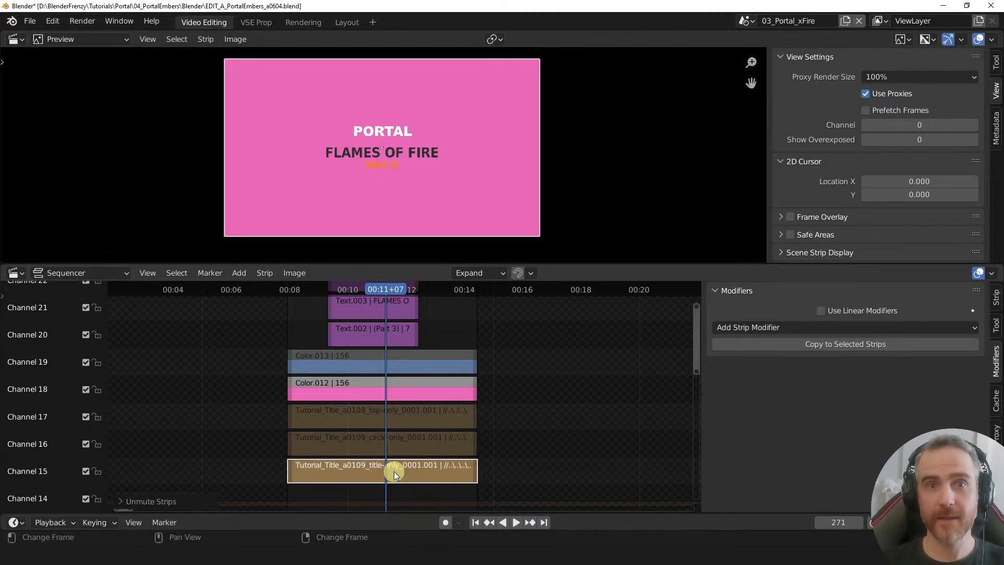
pyautogui.moveTo(274, 420); pyautogui.dragTo(362, 438)
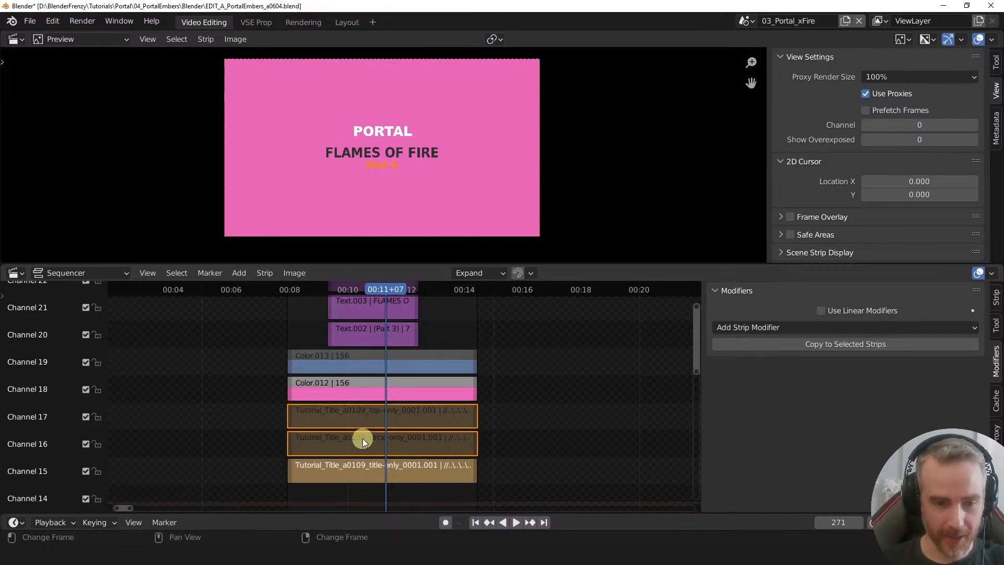
pyautogui.hotkey('alt', 'h')
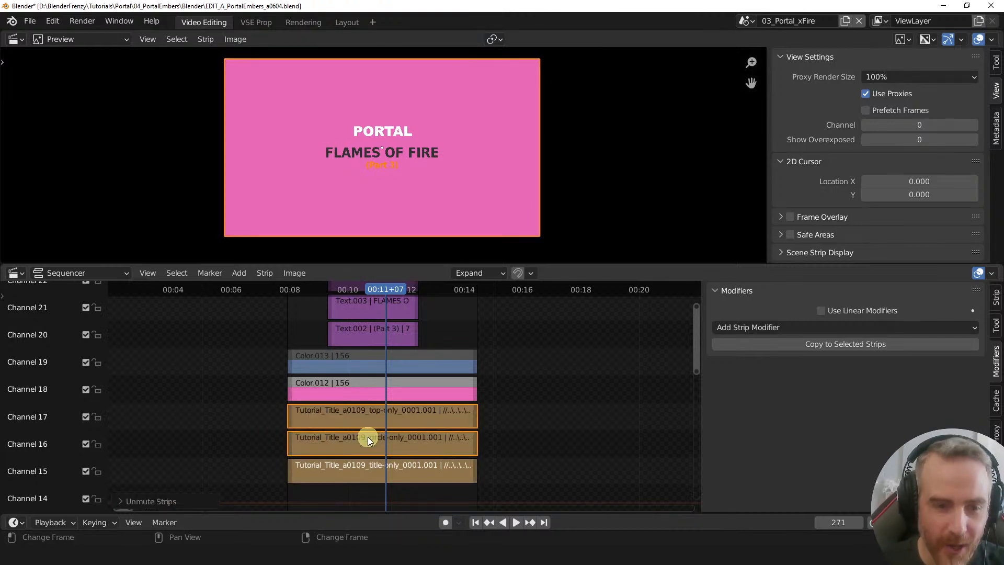
# - Enable the Mask modifier on the pink color strip Color.012 on channel 18
pyautogui.keyDown('ctrl'); pyautogui.click(363, 388); pyautogui.keyUp('ctrl')
pyautogui.click(421, 392)
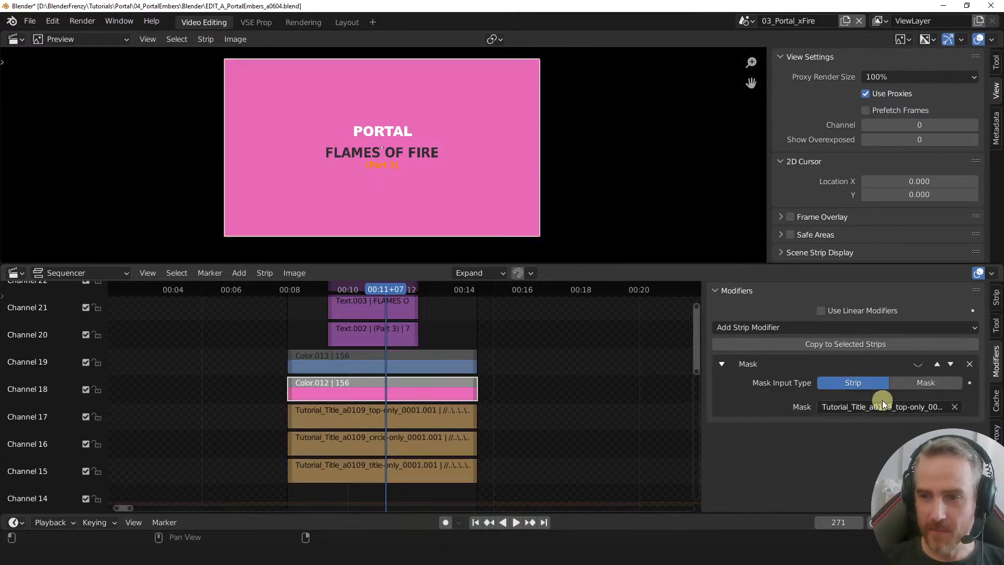
pyautogui.click(919, 362)
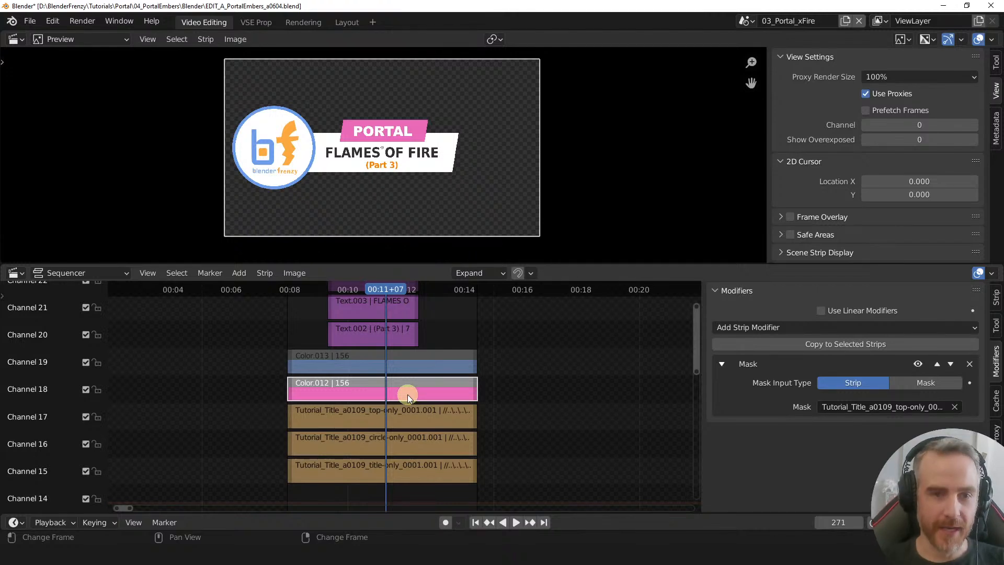
# - Unmute the blue color strip Color.013 on channel 19, and toggle Color.012 on channel 18 off and back on to compare
pyautogui.click(397, 362)
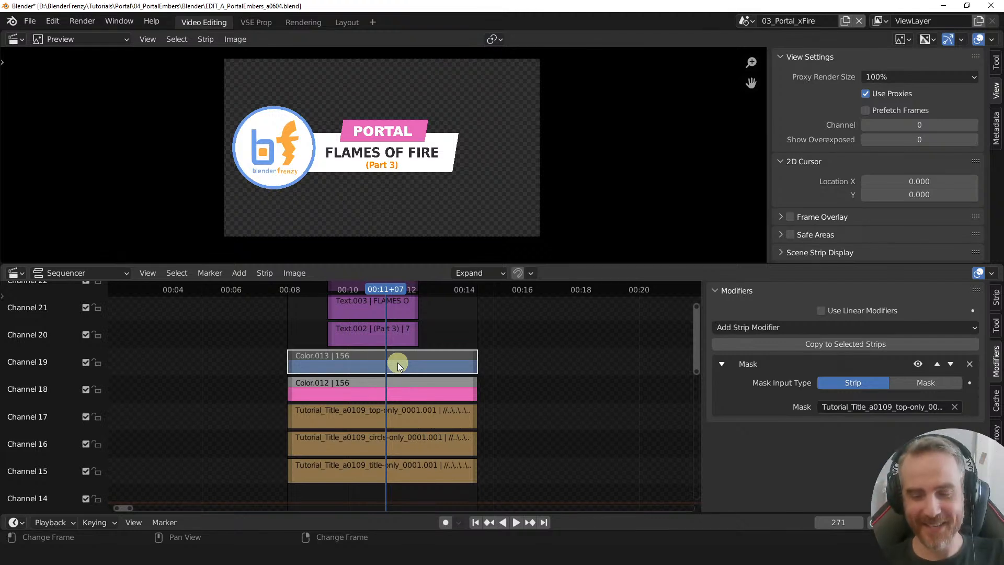
pyautogui.moveTo(390, 375)
pyautogui.keyDown('ctrl'); pyautogui.mouseDown(button='middle')
pyautogui.moveTo(394, 365)
pyautogui.moveTo(399, 403)
pyautogui.moveTo(402, 374)
pyautogui.mouseUp(button='middle'); pyautogui.keyUp('ctrl')
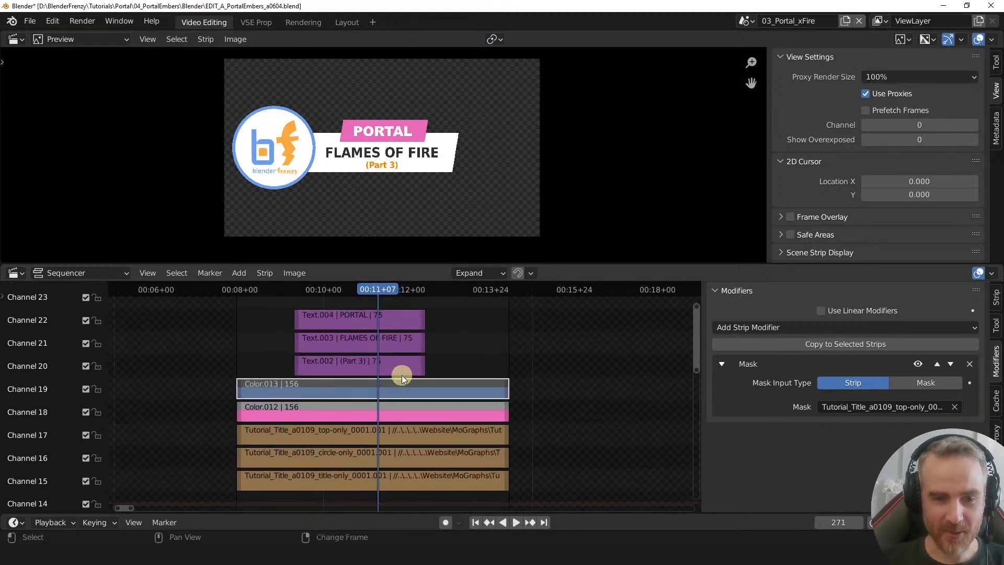
pyautogui.keyDown('shift'); pyautogui.click(346, 393); pyautogui.keyUp('shift')
pyautogui.keyDown('shift'); pyautogui.click(345, 412); pyautogui.keyUp('shift')
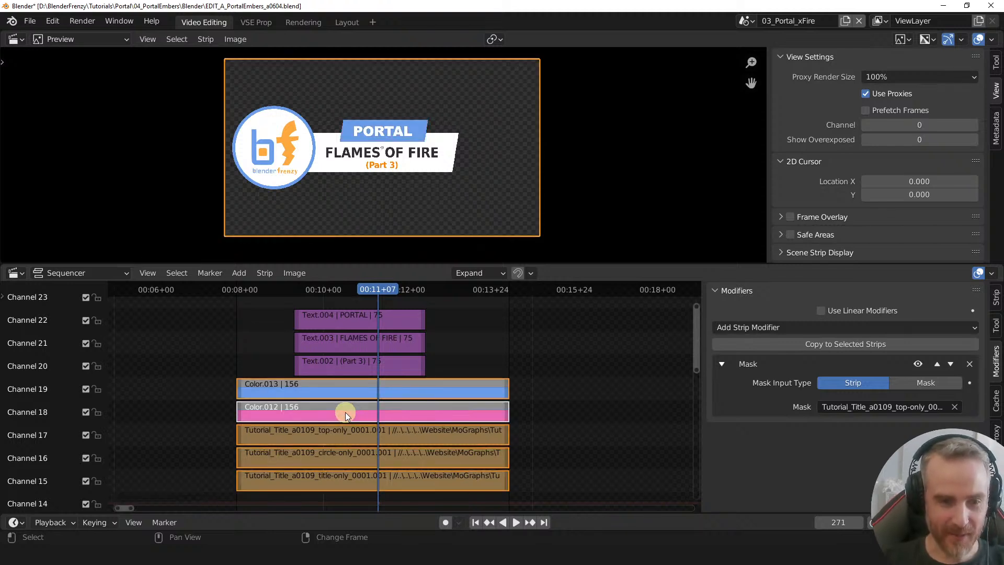
pyautogui.click(345, 412)
pyautogui.press('h')
pyautogui.hotkey('alt', 'h')
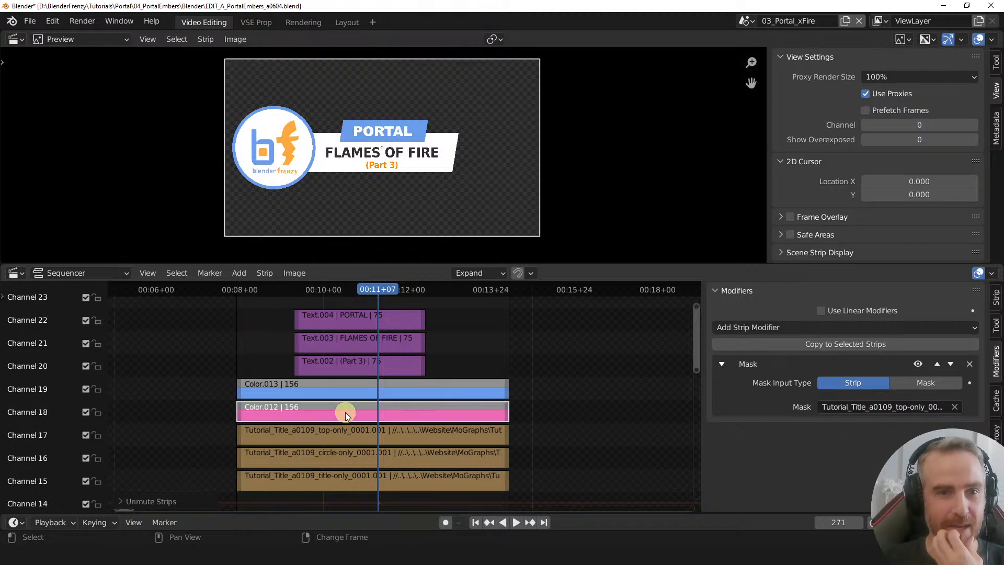
# - Preview the title's text strips on channels 20 to 22 on their own, one at a time
pyautogui.moveTo(386, 359); pyautogui.dragTo(391, 380, button='middle')
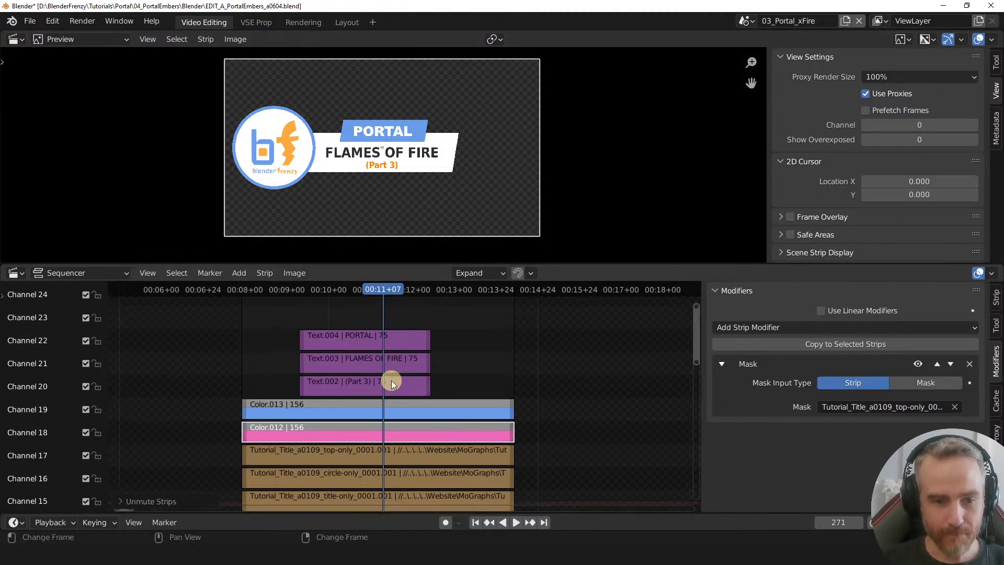
pyautogui.keyDown('shift'); pyautogui.rightClick(368, 384); pyautogui.keyUp('shift')
pyautogui.press('space')
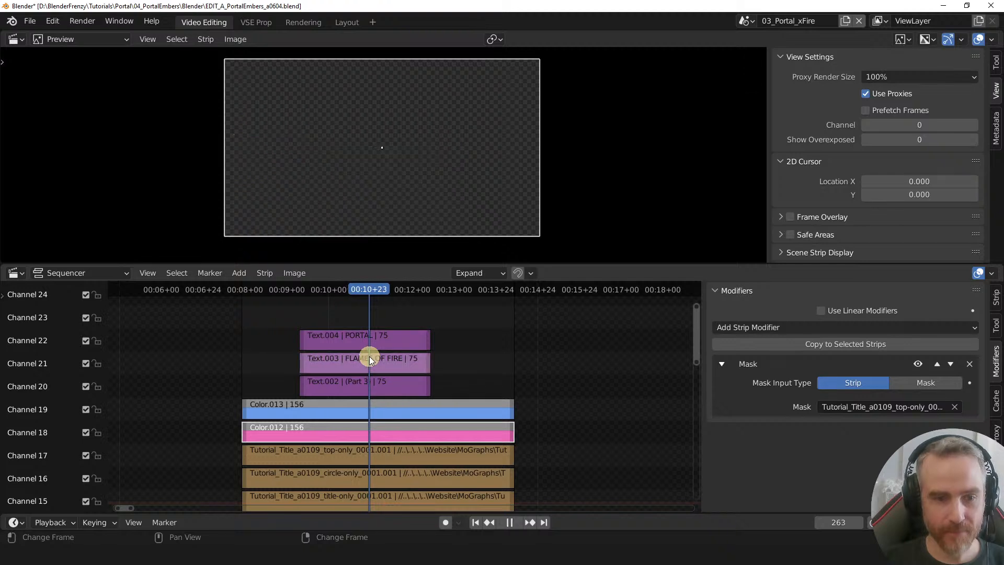
pyautogui.keyDown('shift'); pyautogui.rightClick(369, 334); pyautogui.keyUp('shift')
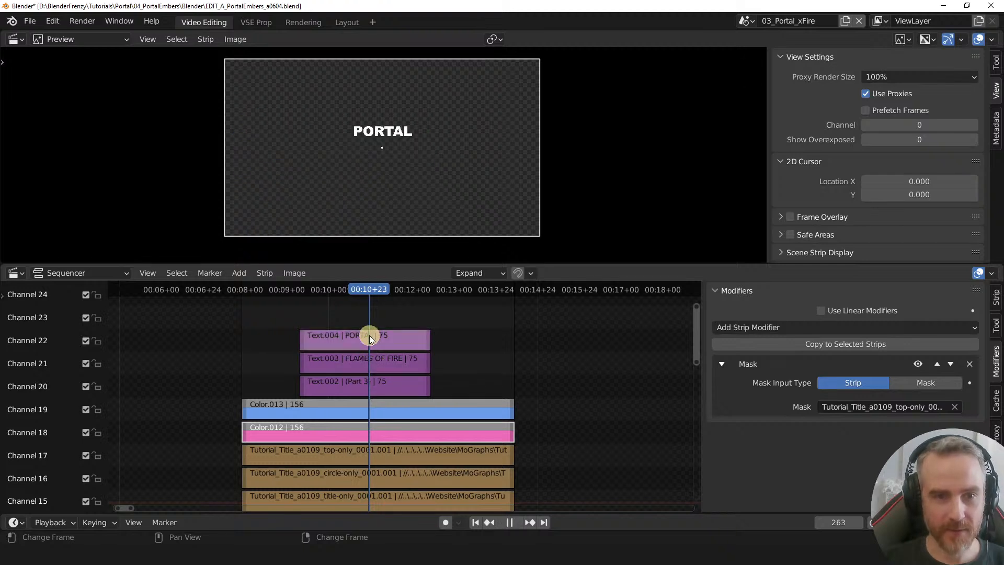
# - Change the text of the strip Text.002 on channel 20 to "(Part 4)"
pyautogui.click(365, 382)
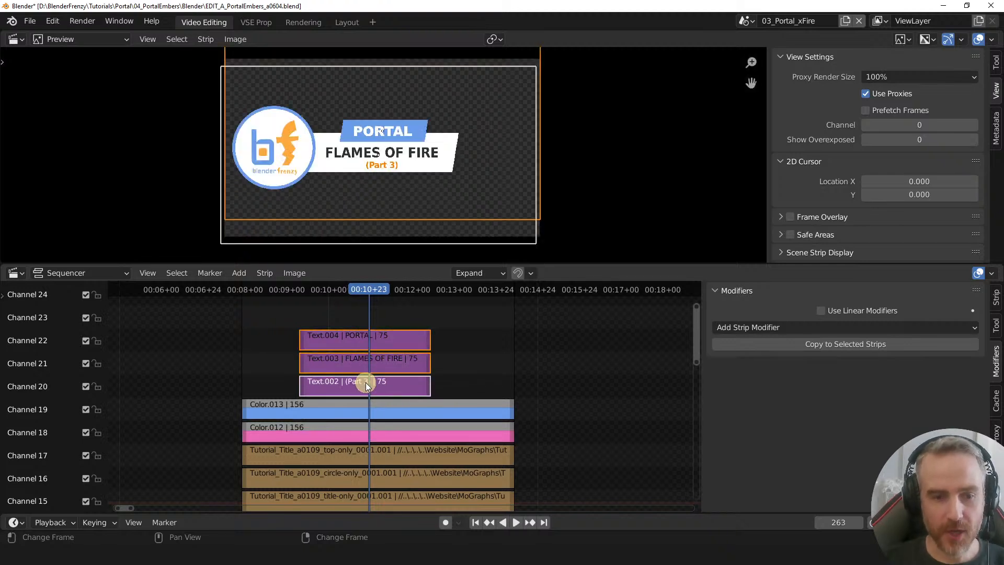
pyautogui.press('space')
pyautogui.click(995, 297)
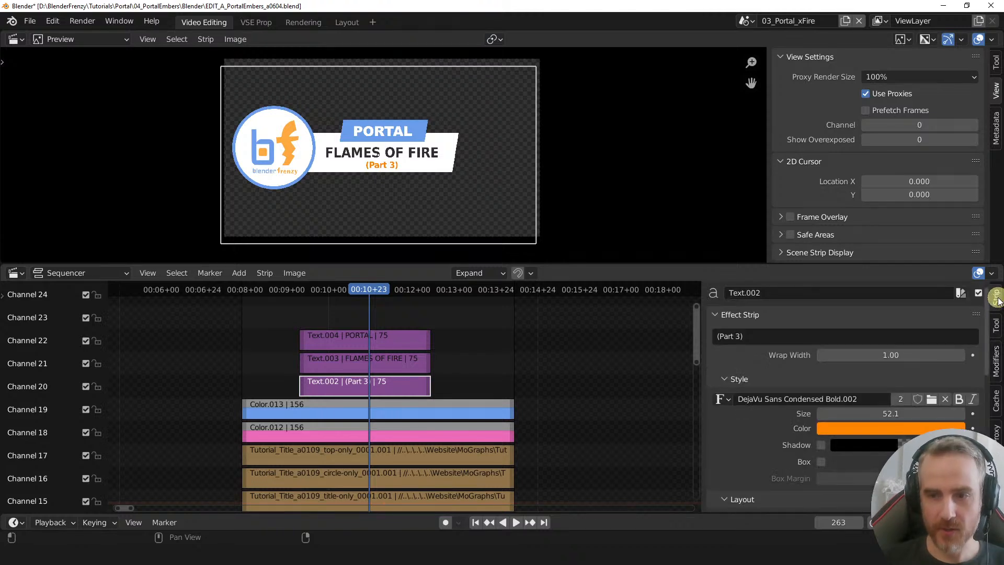
pyautogui.click(738, 337)
pyautogui.click(741, 336)
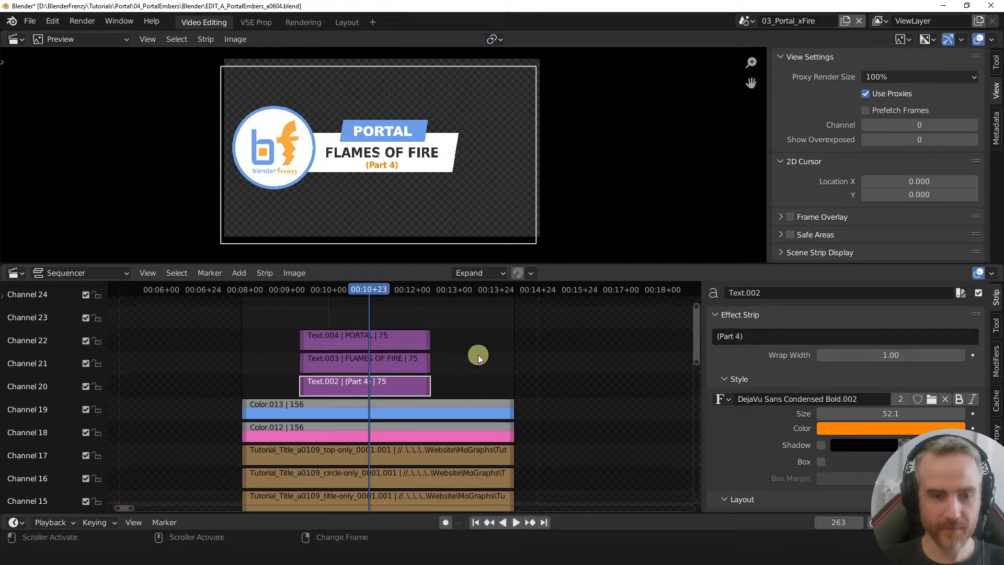
# - Play the title animation inside the meta strip from its start and scrub on to its end
pyautogui.moveTo(476, 355); pyautogui.dragTo(480, 331, button='middle')
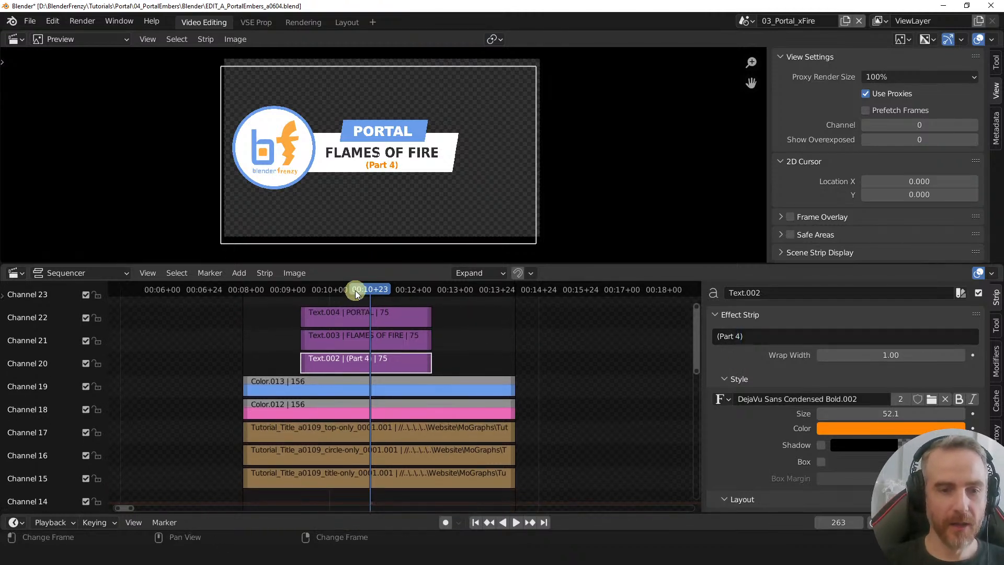
pyautogui.moveTo(355, 290); pyautogui.dragTo(230, 288)
pyautogui.press('space')
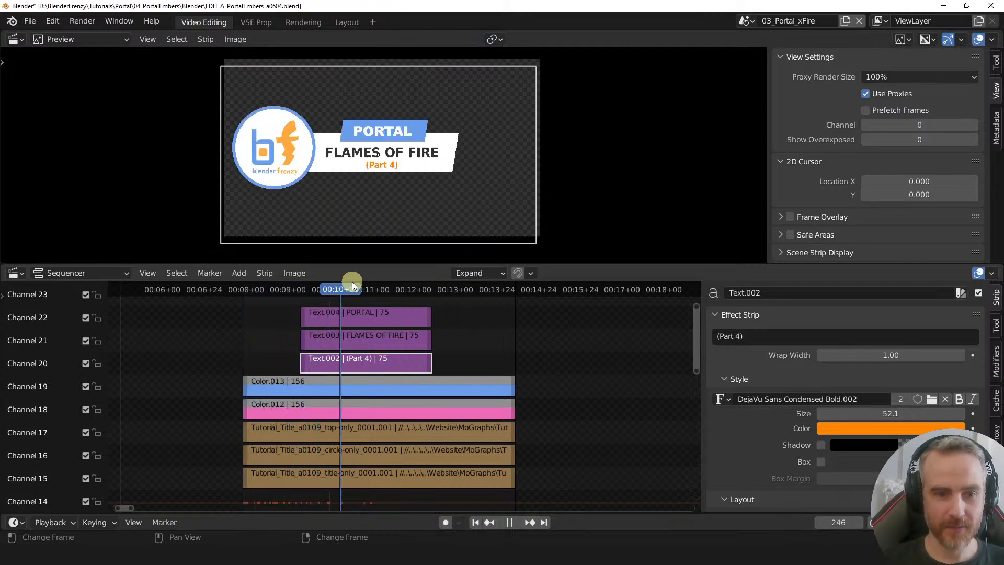
pyautogui.moveTo(386, 280); pyautogui.dragTo(497, 289)
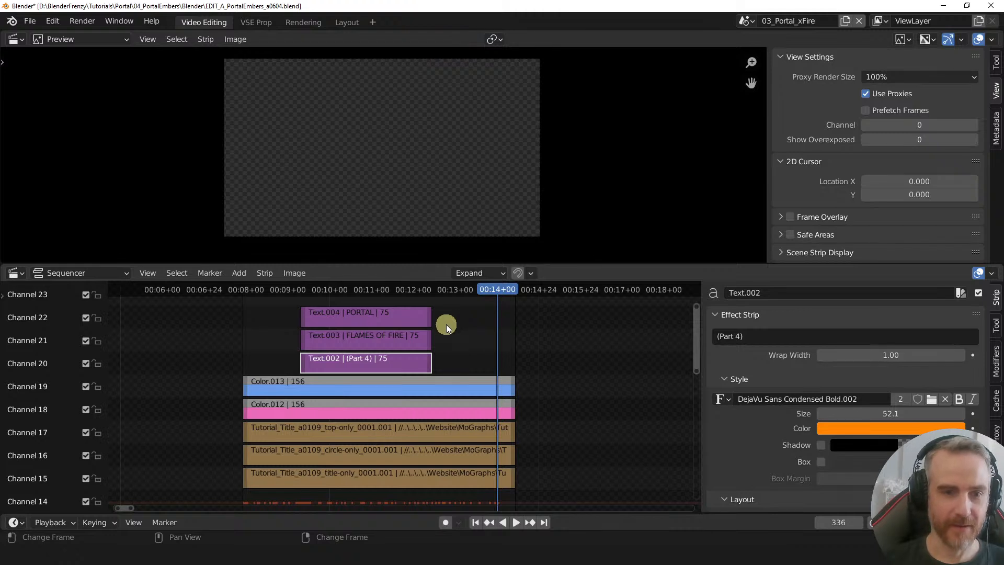
# - Leave the title meta strip and preview the title over the tutorial footage in the main timeline
pyautogui.press('Tab')
pyautogui.scroll(-5, 502, 388)
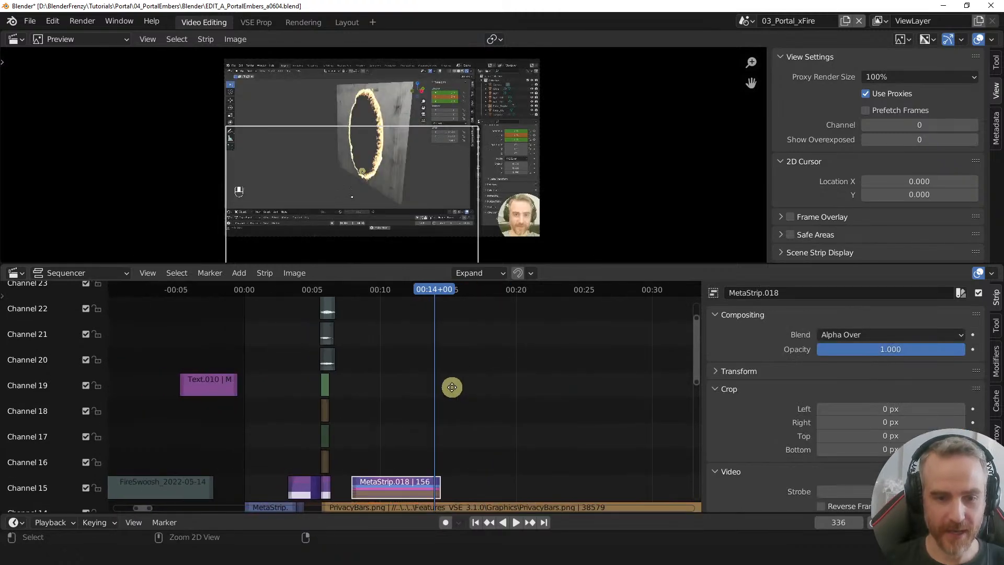
pyautogui.click(439, 287)
pyautogui.press('space')
pyautogui.moveTo(380, 302); pyautogui.dragTo(380, 307)
pyautogui.click(384, 404)
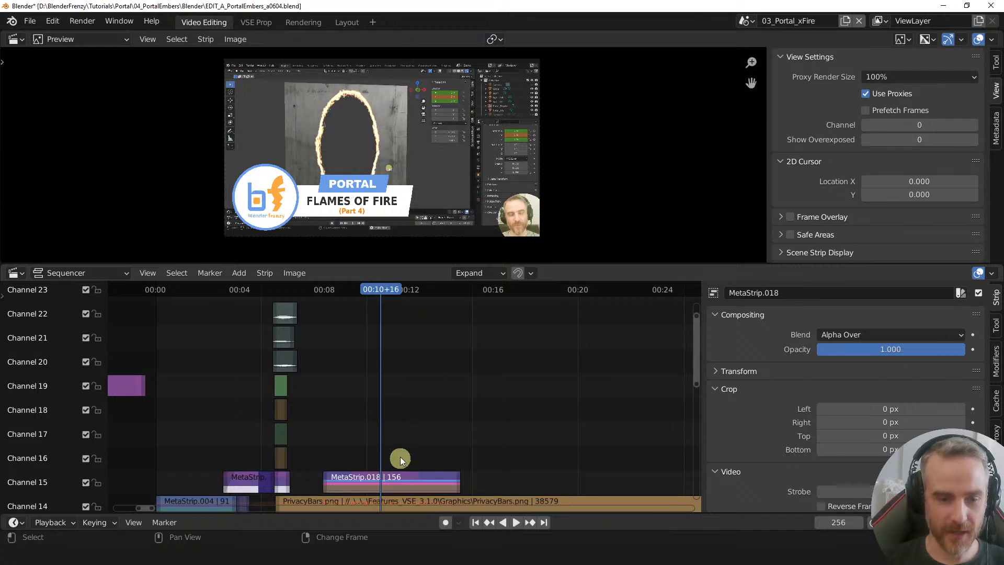
# - Inside the title meta strip, change the text of Text.003 on channel 21 to "EMBERS OF FIRE" and return to the main timeline
pyautogui.click(396, 474)
pyautogui.press('Tab')
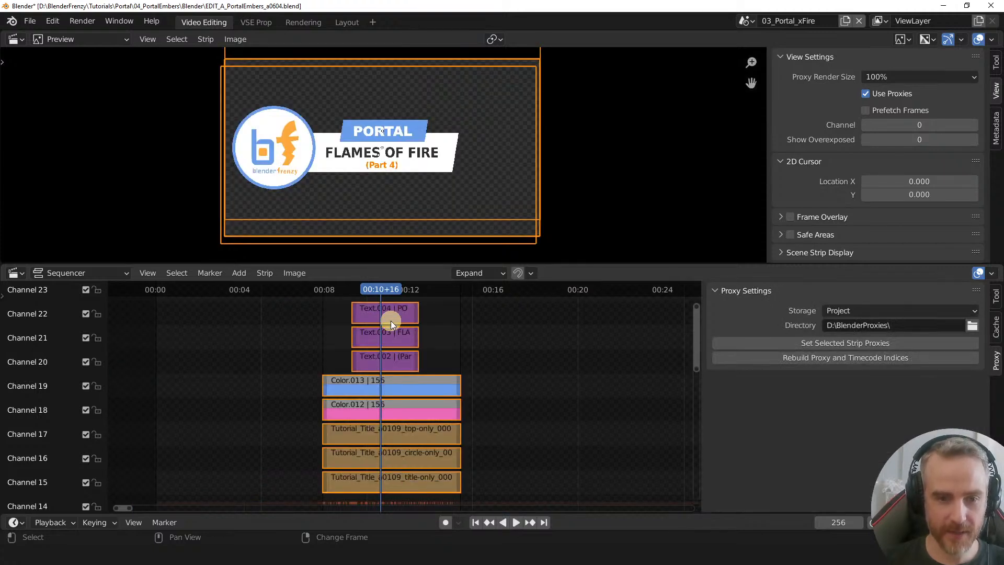
pyautogui.click(390, 334)
pyautogui.moveTo(472, 350); pyautogui.dragTo(381, 359, button='middle')
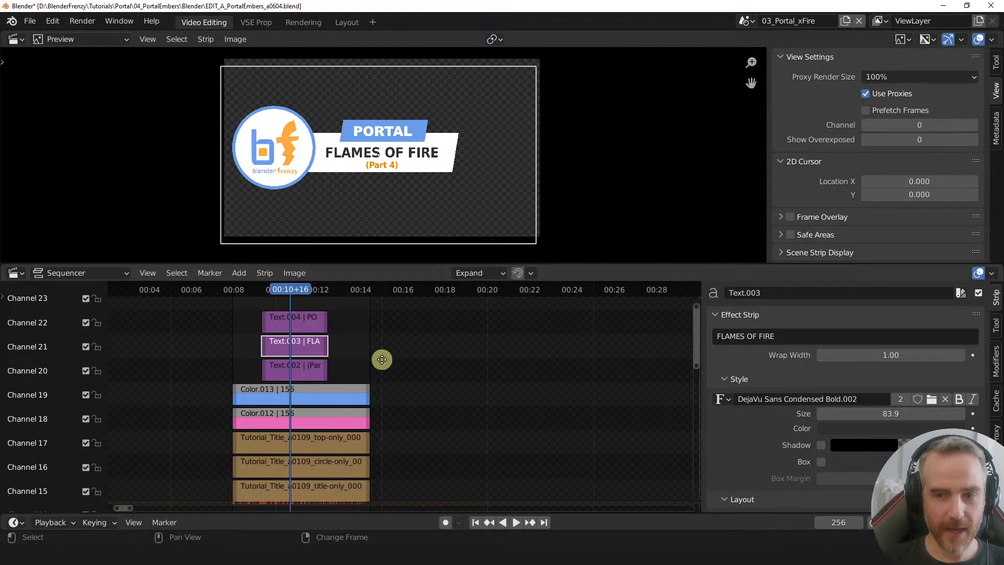
pyautogui.click(732, 340)
pyautogui.doubleClick(732, 337)
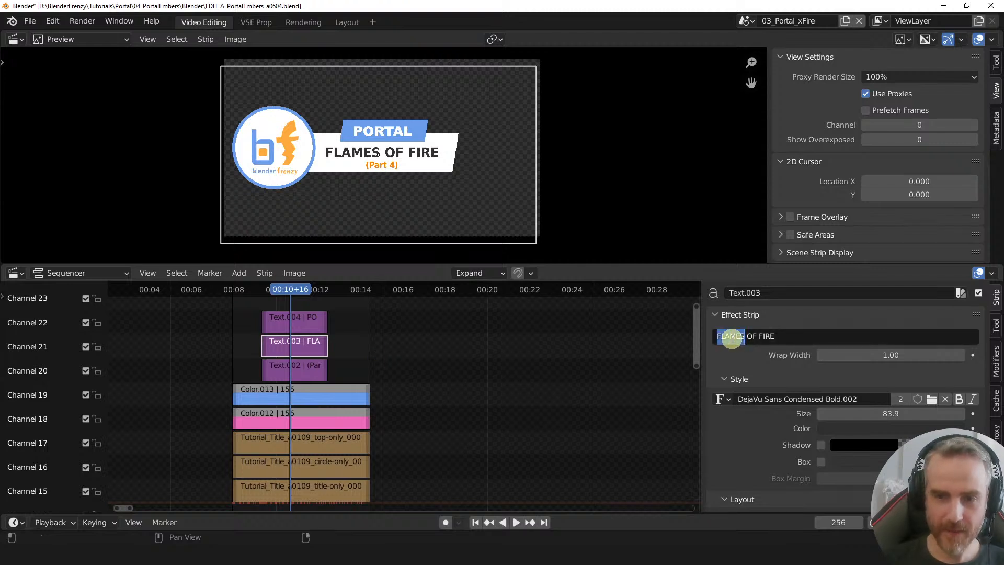
pyautogui.write('E')
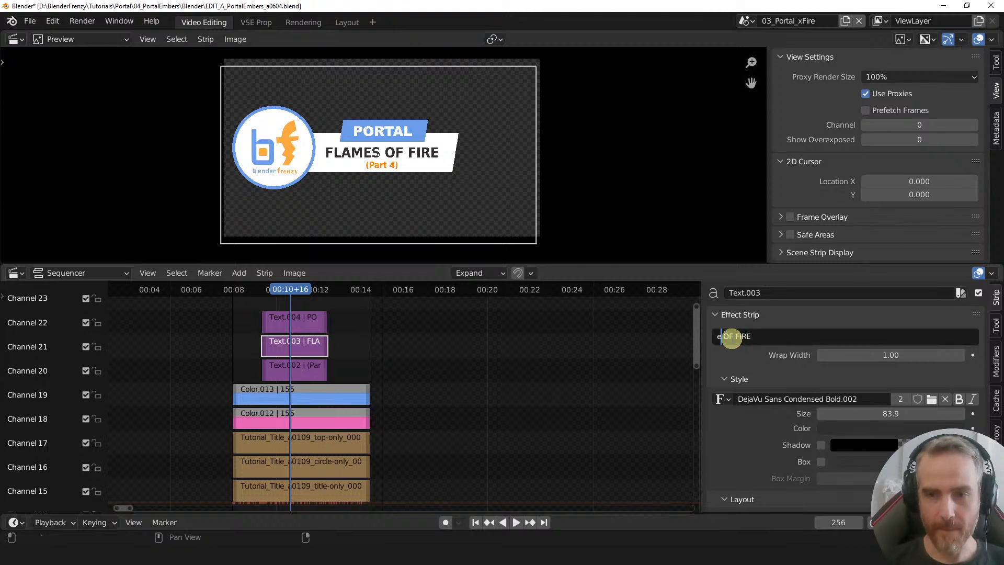
pyautogui.write('em')
pyautogui.press('BackSpace')
pyautogui.press('BackSpace')
pyautogui.write('E')
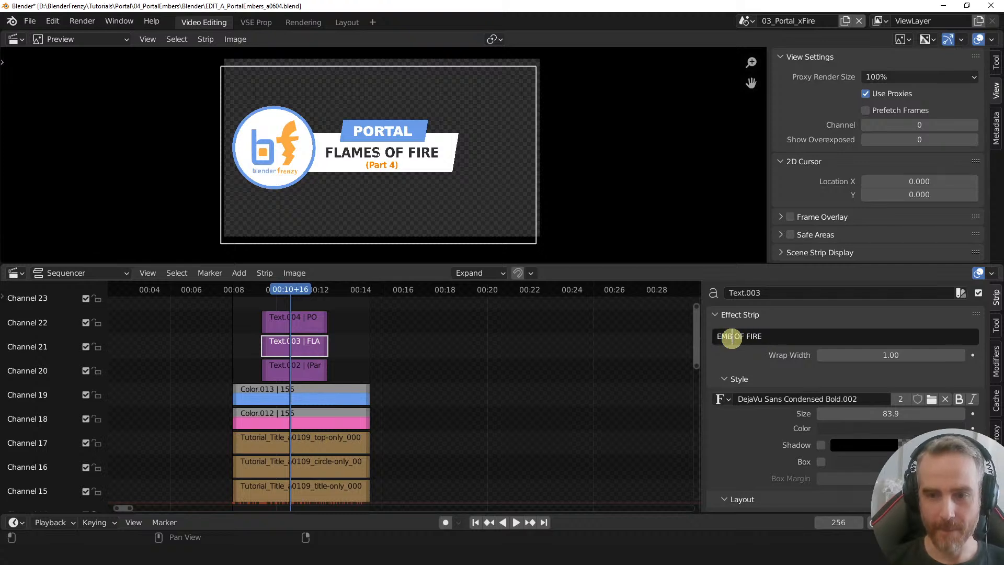
pyautogui.write('MBERS')
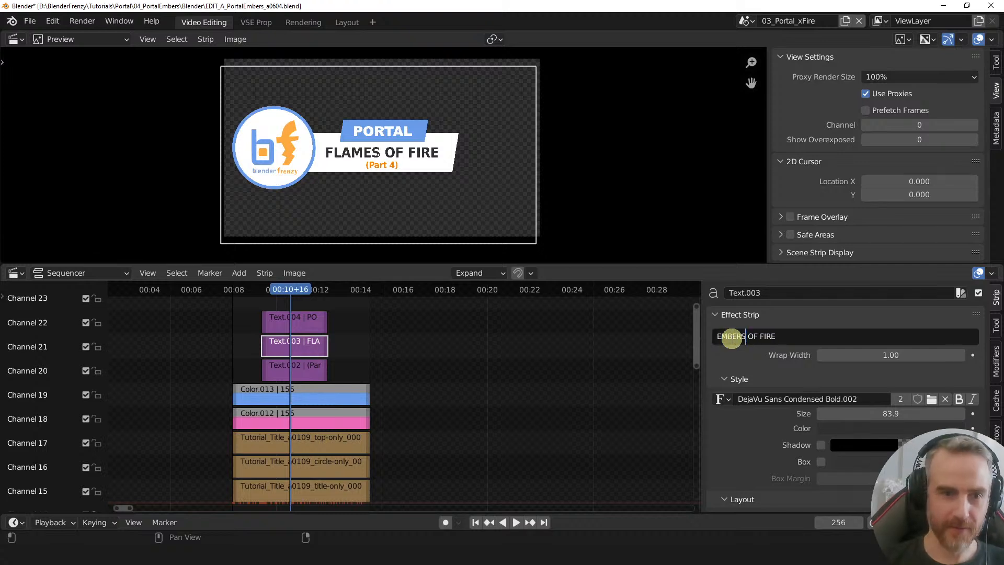
pyautogui.press('Return')
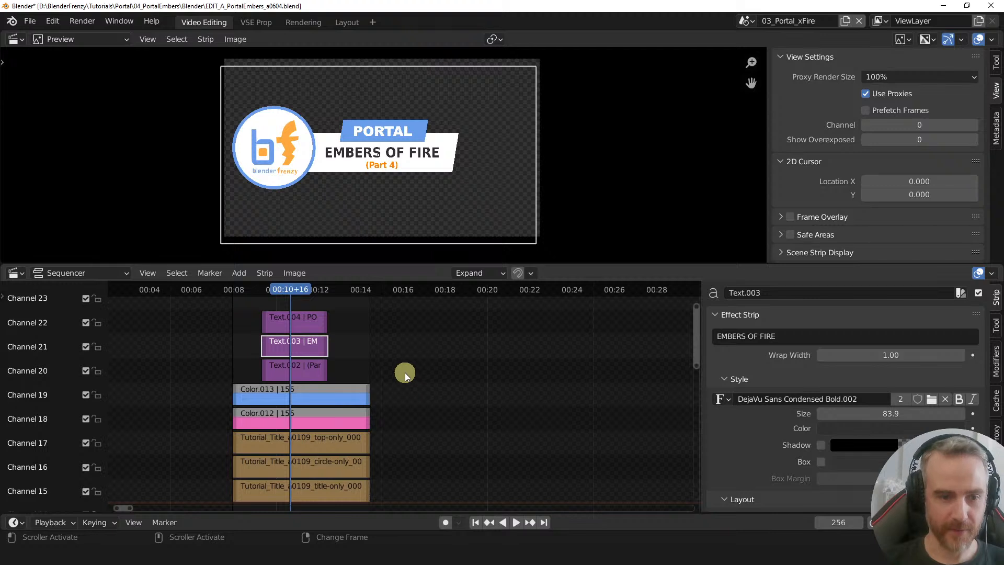
pyautogui.press('Tab')
# - Move the two closing meta strips on channels 15 and 16 together past the footage's end, starting at about 26:57
pyautogui.moveTo(379, 386); pyautogui.dragTo(370, 353, button='middle')
pyautogui.keyDown('ctrl'); pyautogui.moveTo(589, 373); pyautogui.dragTo(493, 370, button='middle'); pyautogui.keyUp('ctrl')
pyautogui.moveTo(583, 379); pyautogui.dragTo(375, 336, button='middle')
pyautogui.keyDown('ctrl'); pyautogui.moveTo(463, 364); pyautogui.dragTo(426, 362, button='middle'); pyautogui.keyUp('ctrl')
pyautogui.moveTo(573, 400); pyautogui.dragTo(354, 346, button='middle')
pyautogui.keyDown('ctrl'); pyautogui.moveTo(499, 368); pyautogui.dragTo(322, 320, button='middle'); pyautogui.keyUp('ctrl')
pyautogui.moveTo(304, 315); pyautogui.dragTo(489, 387)
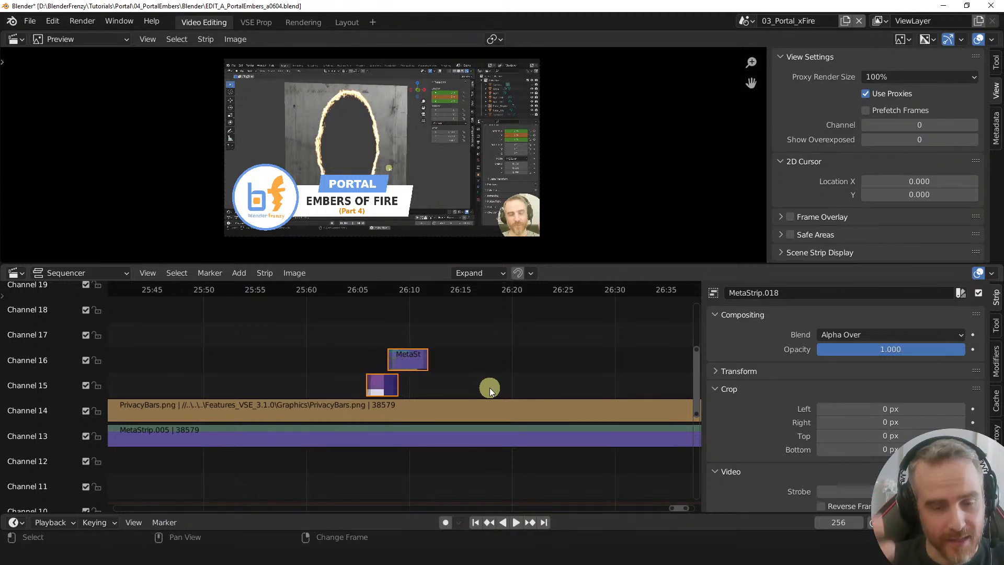
pyautogui.moveTo(473, 377); pyautogui.dragTo(269, 368, button='middle')
pyautogui.press('g')
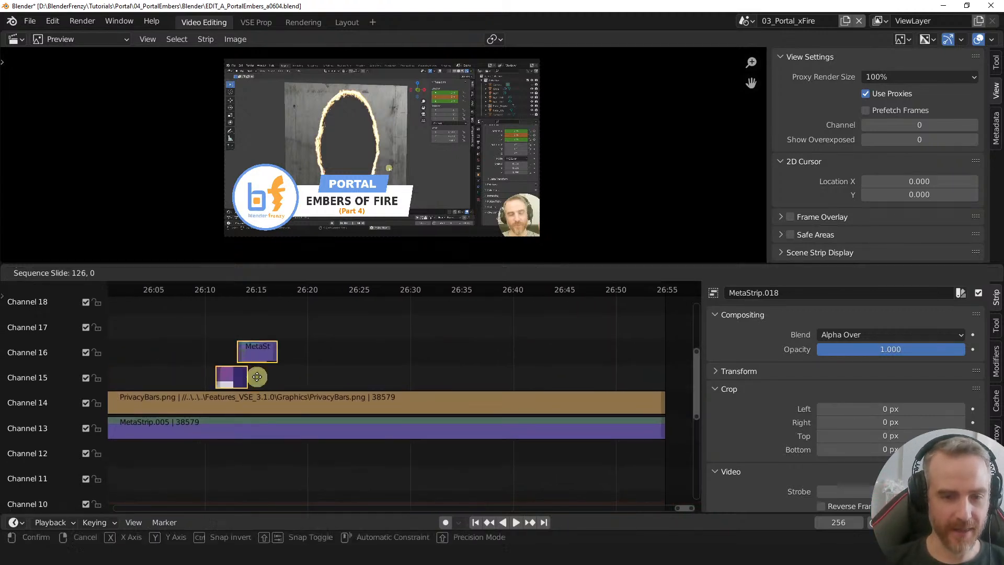
pyautogui.click(596, 370)
pyautogui.moveTo(597, 370); pyautogui.dragTo(365, 400, button='middle')
pyautogui.press('g')
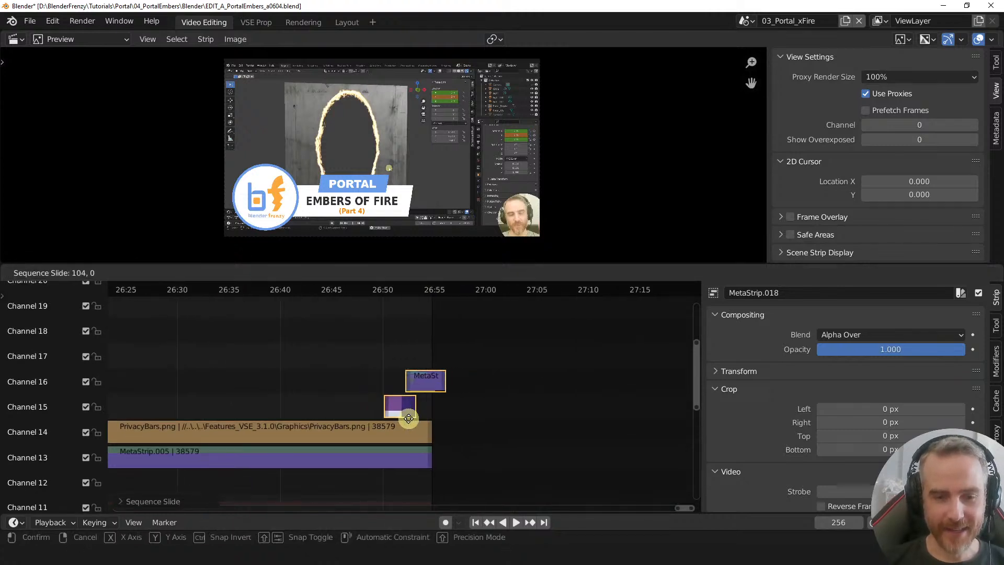
pyautogui.click(408, 419)
pyautogui.moveTo(498, 440); pyautogui.dragTo(403, 432, button='middle')
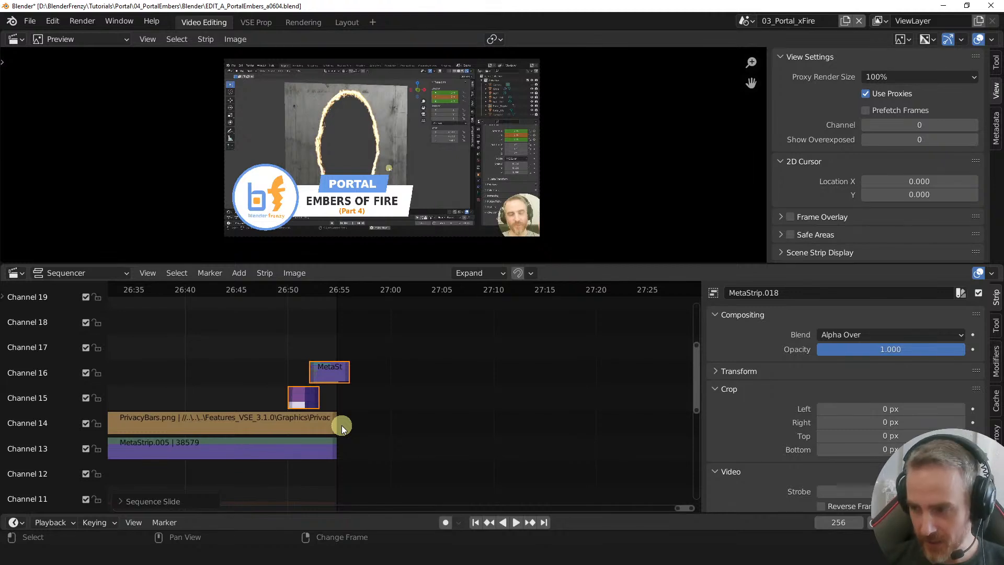
pyautogui.press('g')
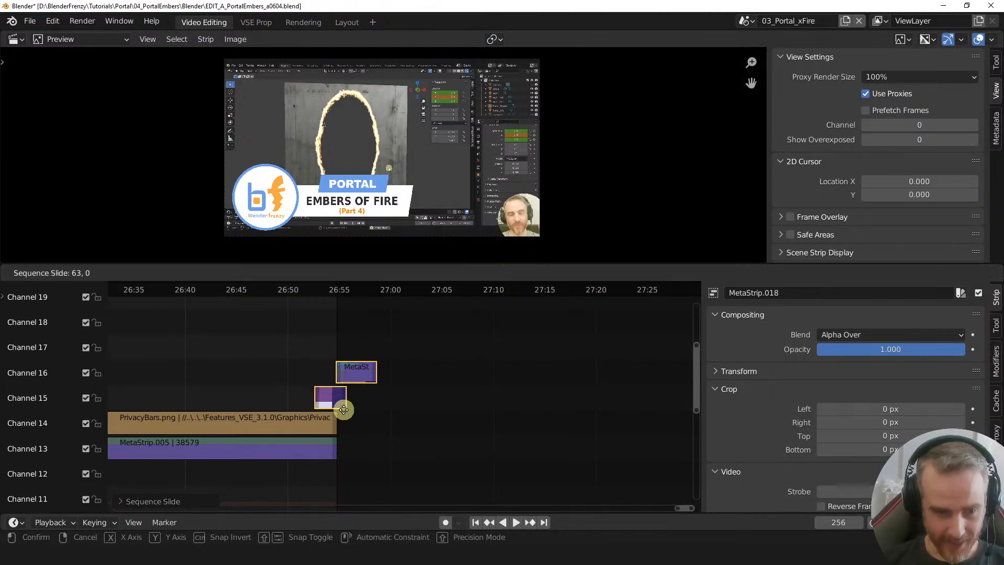
pyautogui.click(391, 413)
# - Set the end of the timeline range to frame 39107, then scrub back to 26:58+21 to preview the "Continued in" card
pyautogui.rightClick(503, 332)
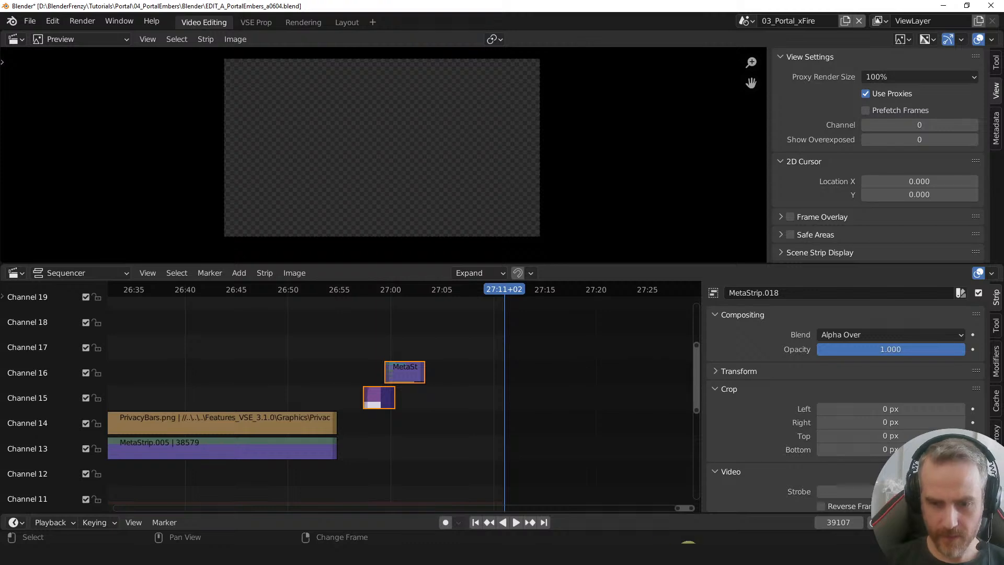
pyautogui.click(688, 553)
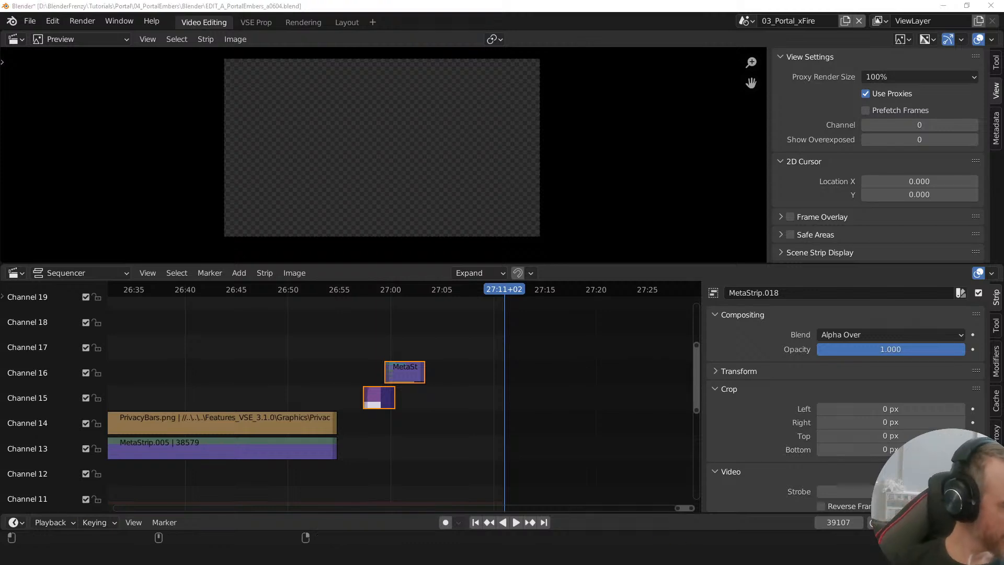
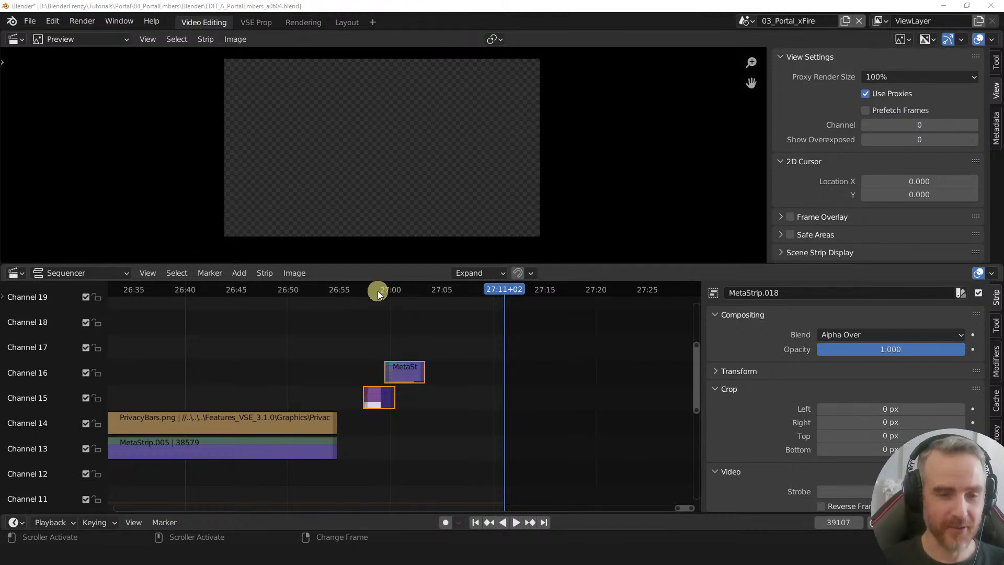
pyautogui.moveTo(377, 291); pyautogui.dragTo(365, 291)
pyautogui.moveTo(376, 290); pyautogui.dragTo(378, 290)
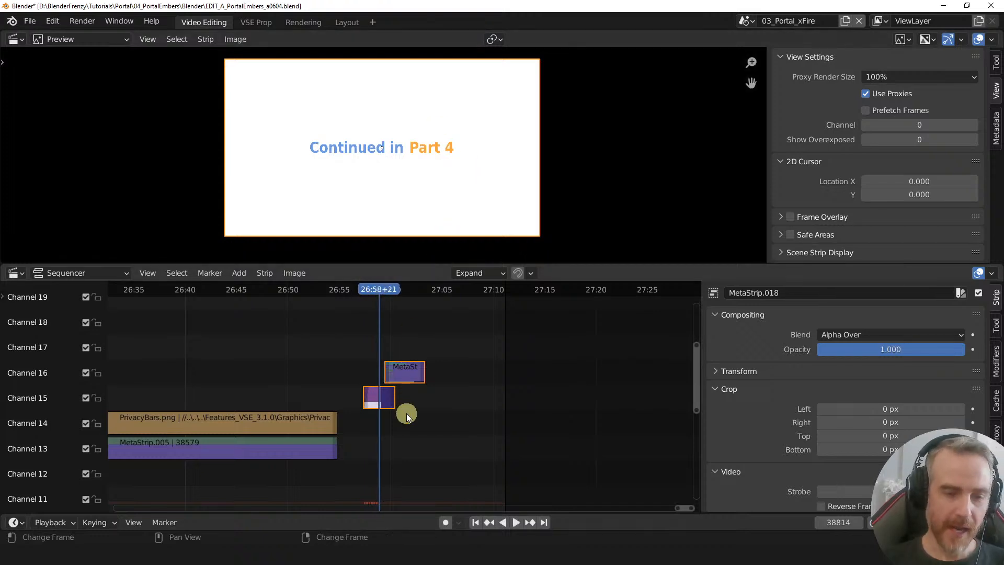
# - Inside MetaStrip.008, change the text of the strip Text.014 on channel 13 to "Part 5"
pyautogui.press('KP_Decimal')
pyautogui.click(395, 396)
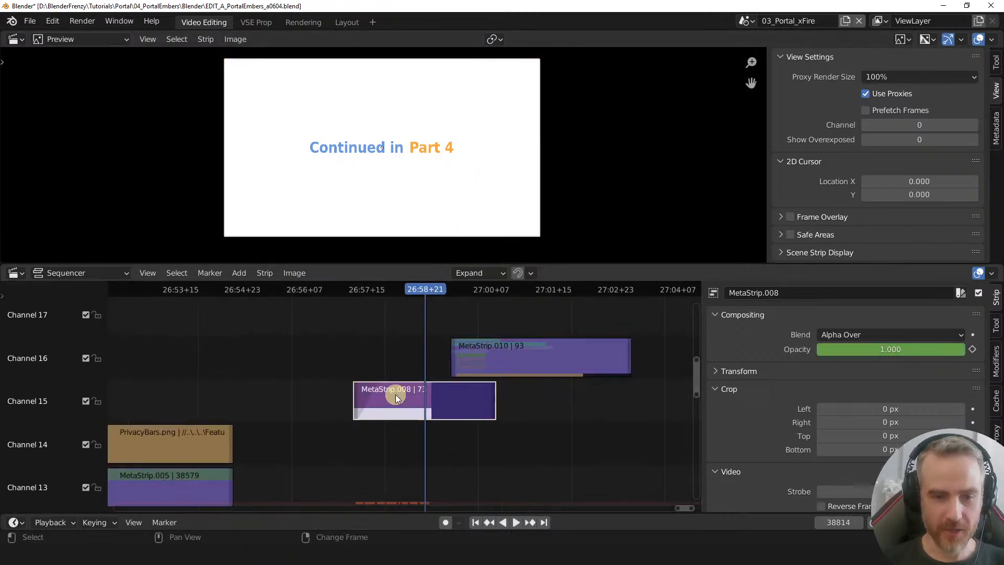
pyautogui.press('Tab')
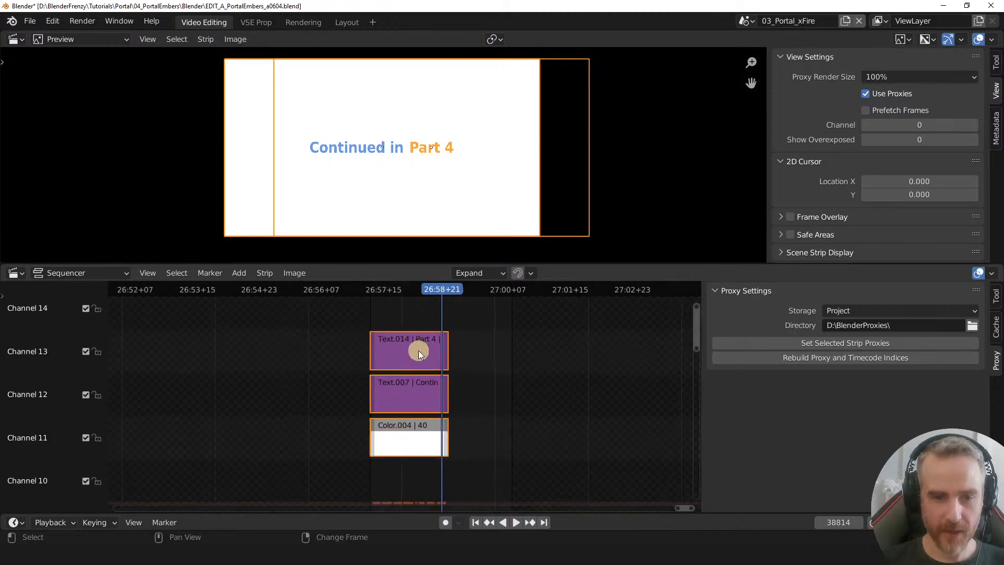
pyautogui.click(418, 353)
pyautogui.doubleClick(738, 338)
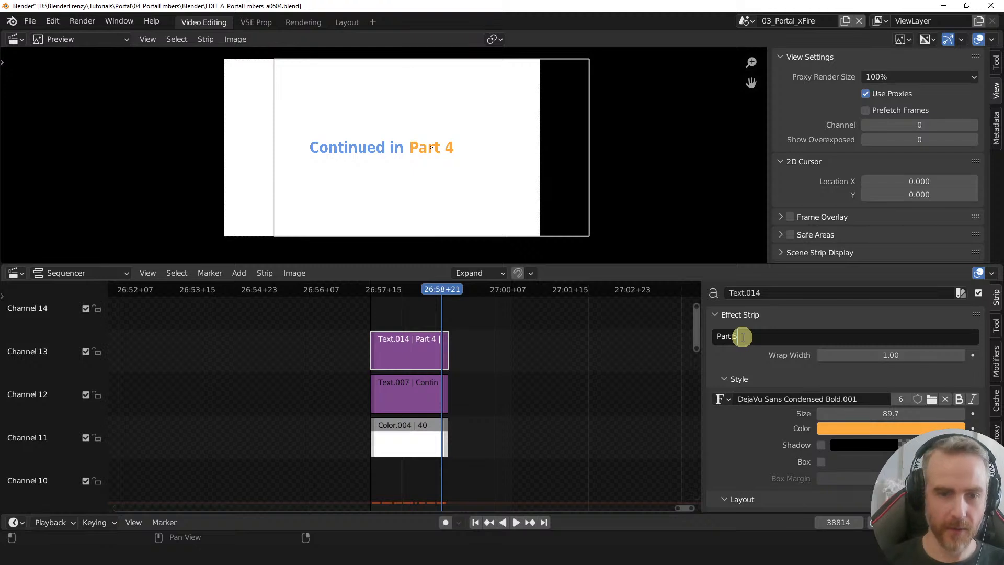
pyautogui.write('5')
pyautogui.press('Return')
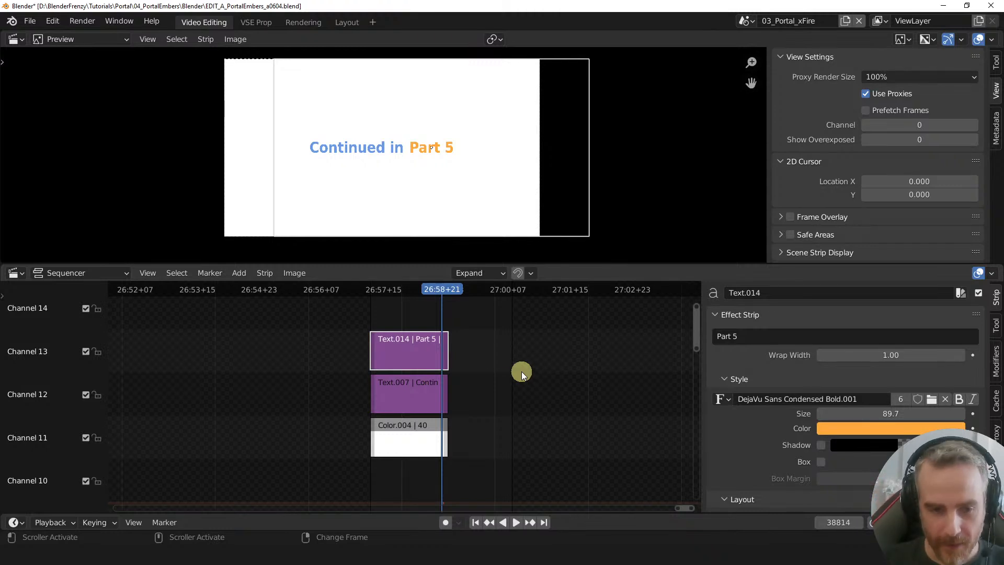
# - Preview the "Continued in" and "Part 5" text strips on their own, one at a time
pyautogui.press('KP_Decimal')
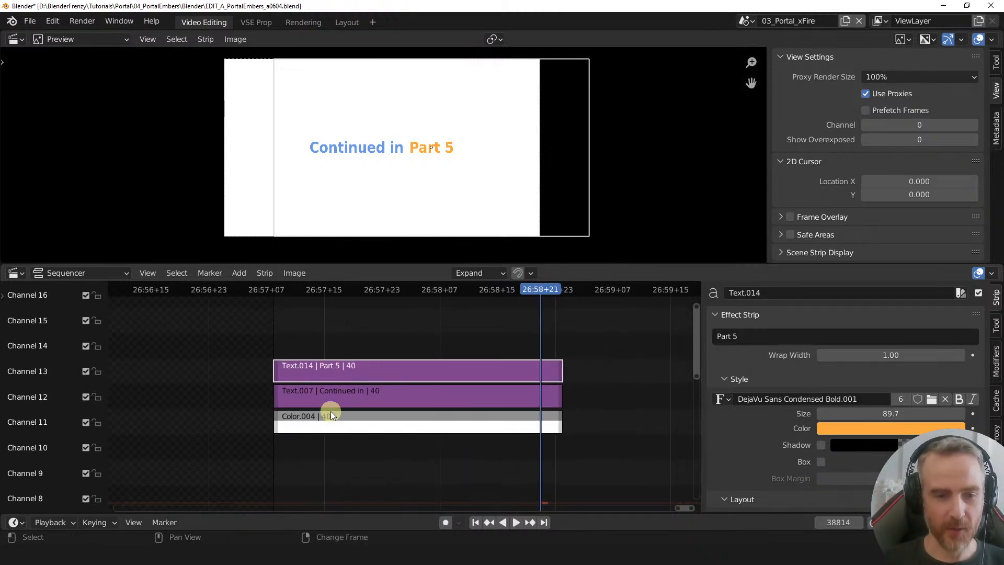
pyautogui.moveTo(336, 426); pyautogui.dragTo(340, 396, button='right')
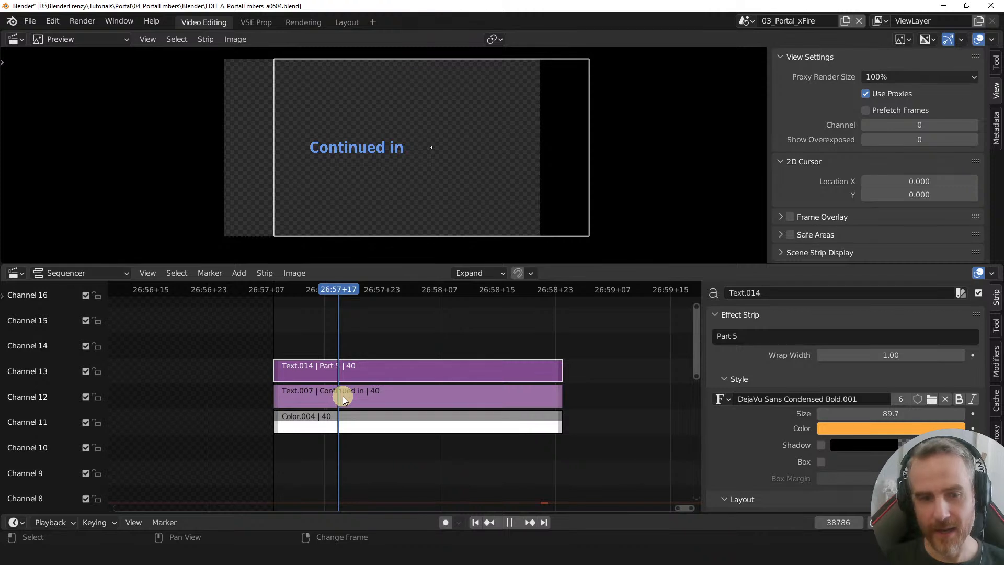
pyautogui.click(343, 396)
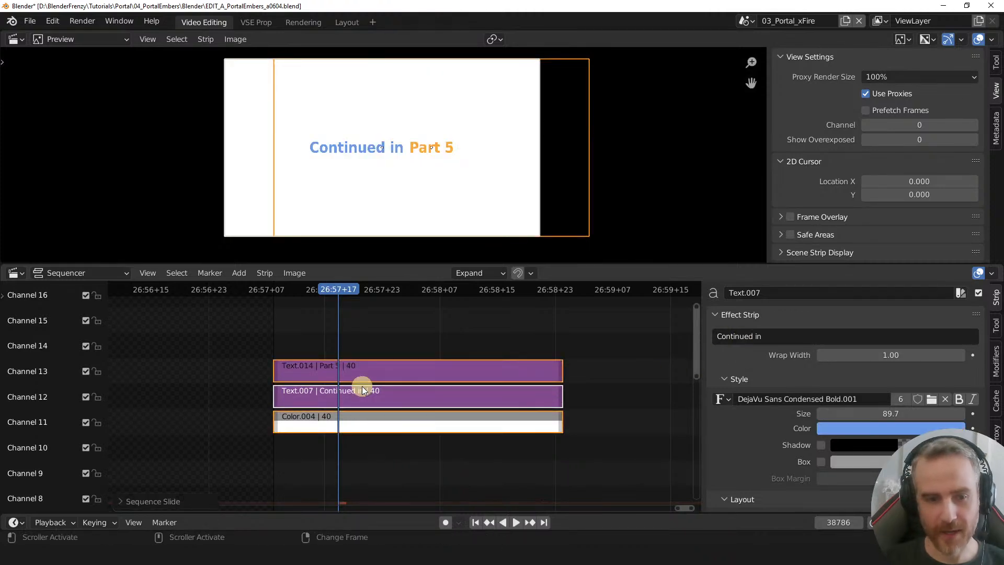
pyautogui.click(350, 367)
pyautogui.press('space')
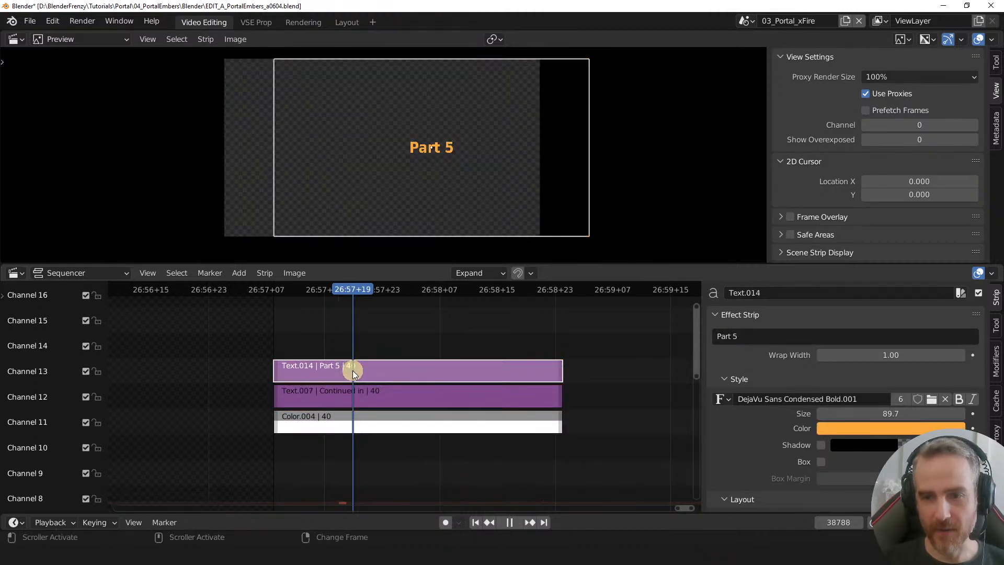
pyautogui.press('space')
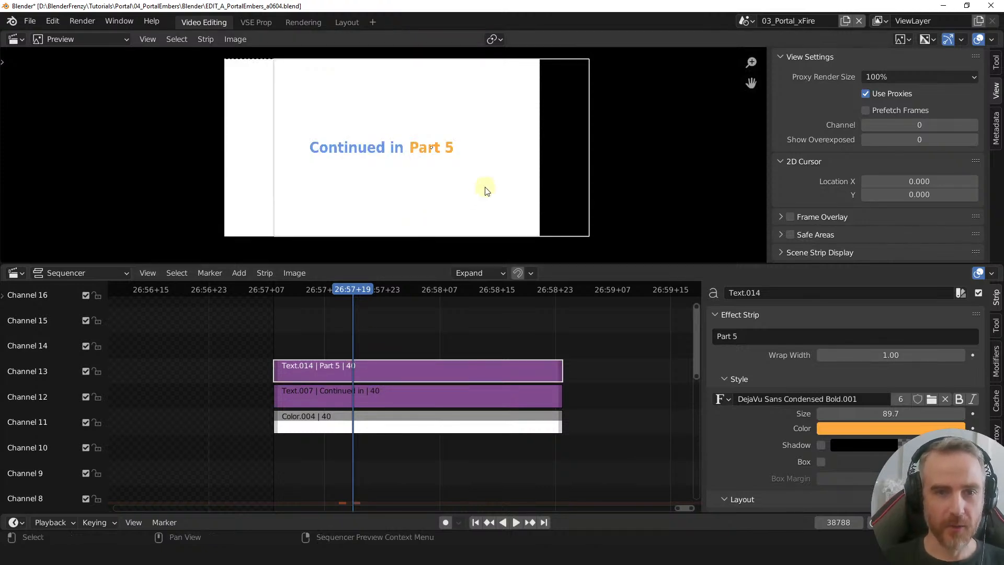
# - Try moving the "Part 5" text along the X axis in the preview
pyautogui.press('g')
pyautogui.press('x')
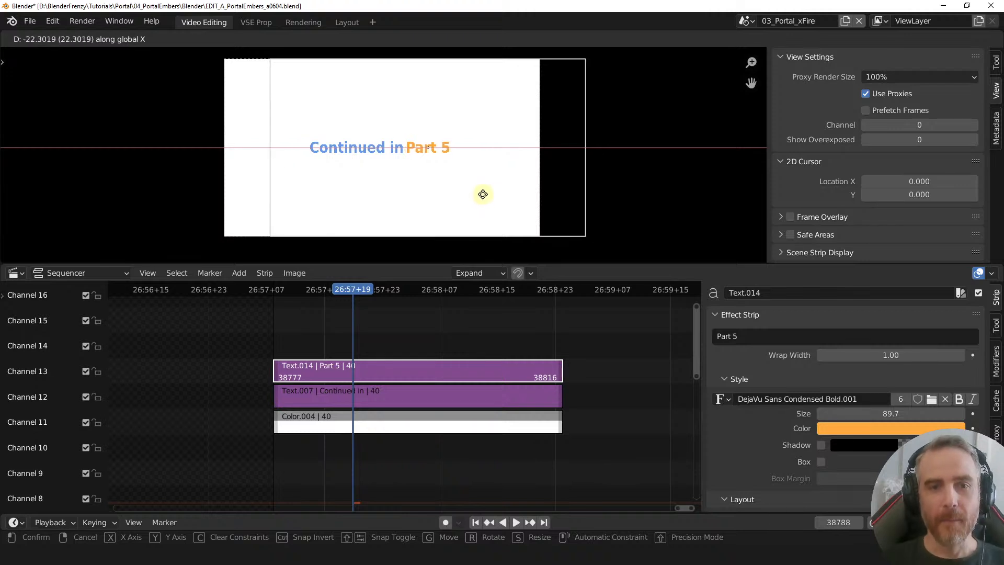
pyautogui.click(484, 192)
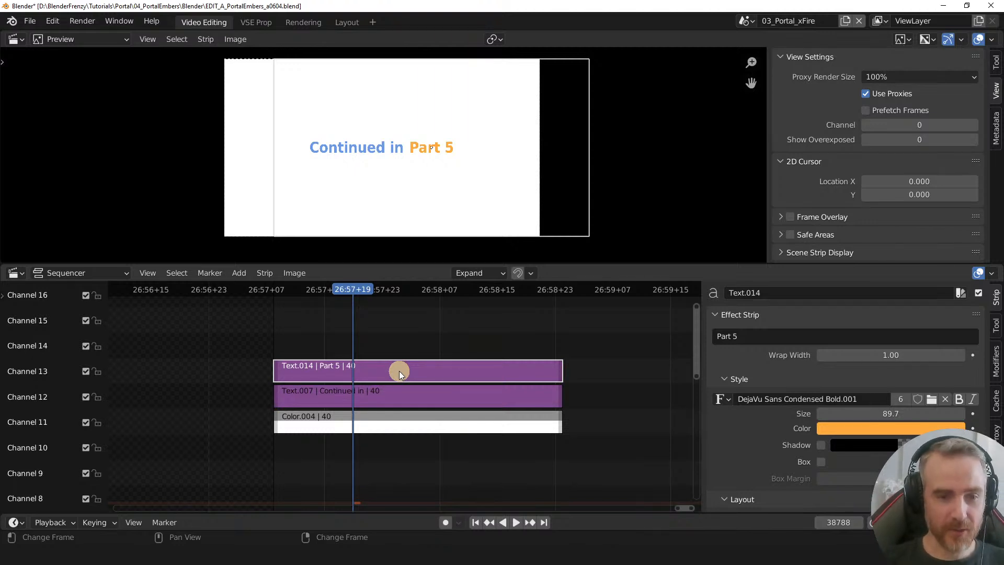
# - Delete the "Part 5" text strip and change the text of Text.007 on channel 12 to "Continued in Part 5"
pyautogui.press('Delete')
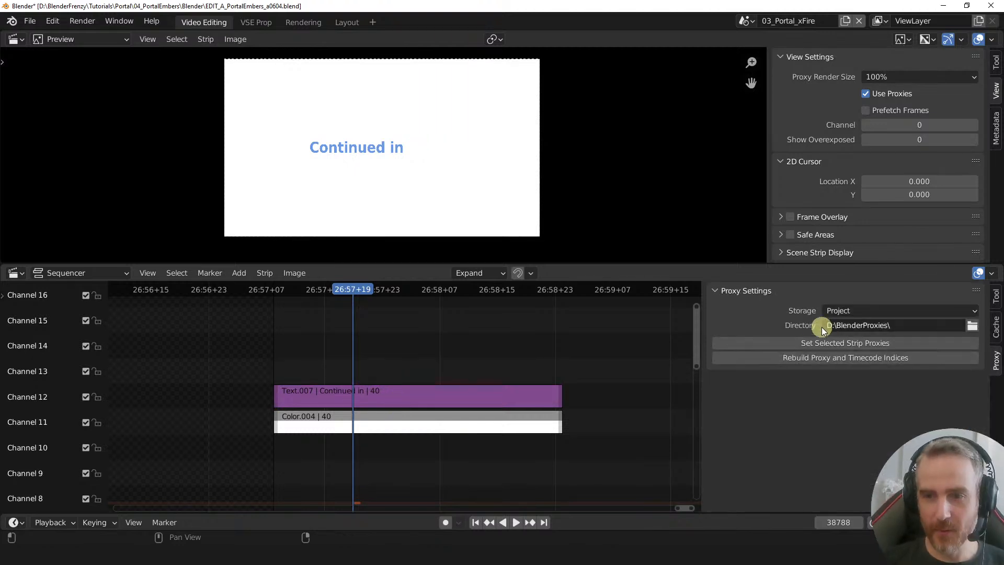
pyautogui.click(481, 398)
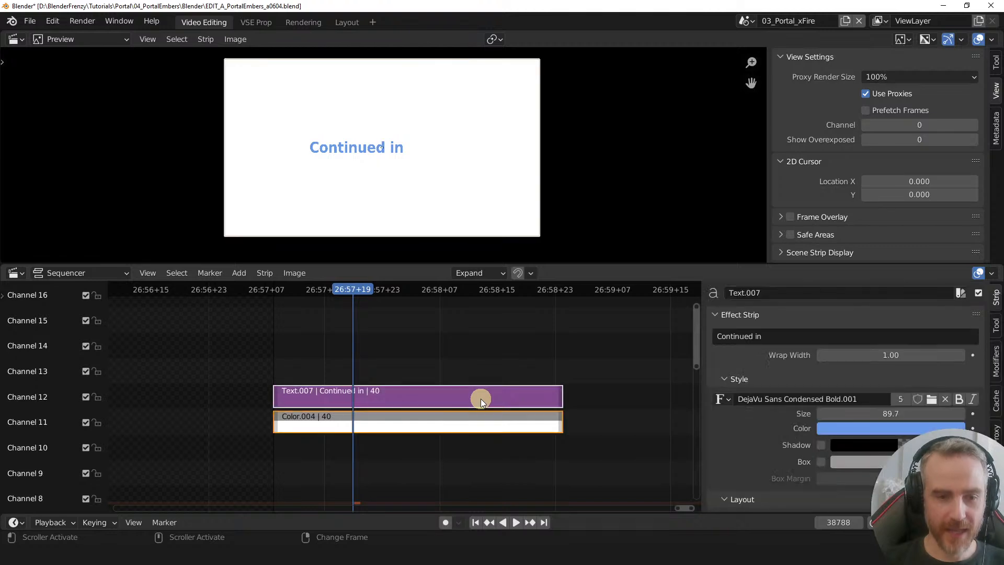
pyautogui.click(784, 338)
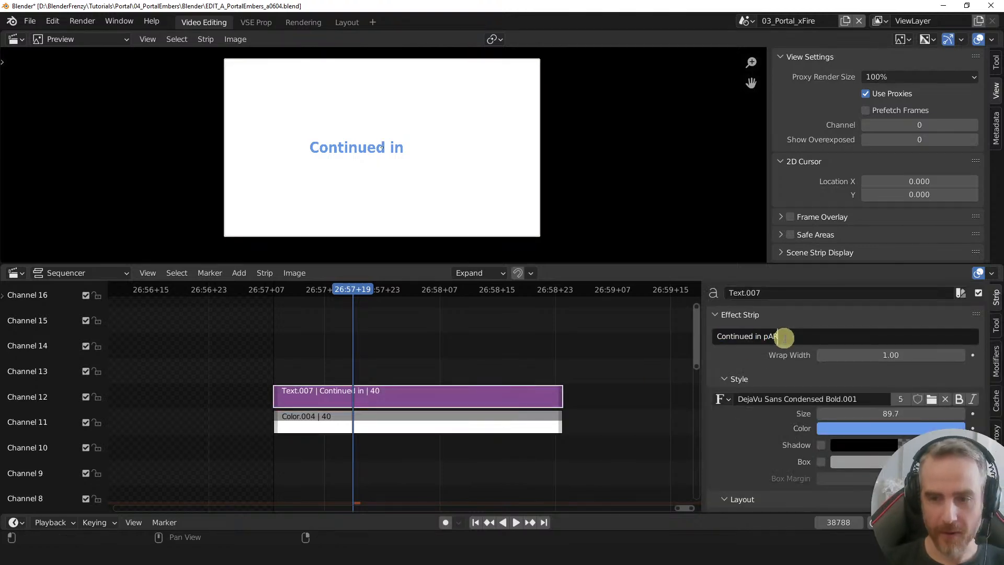
pyautogui.write('Part 5')
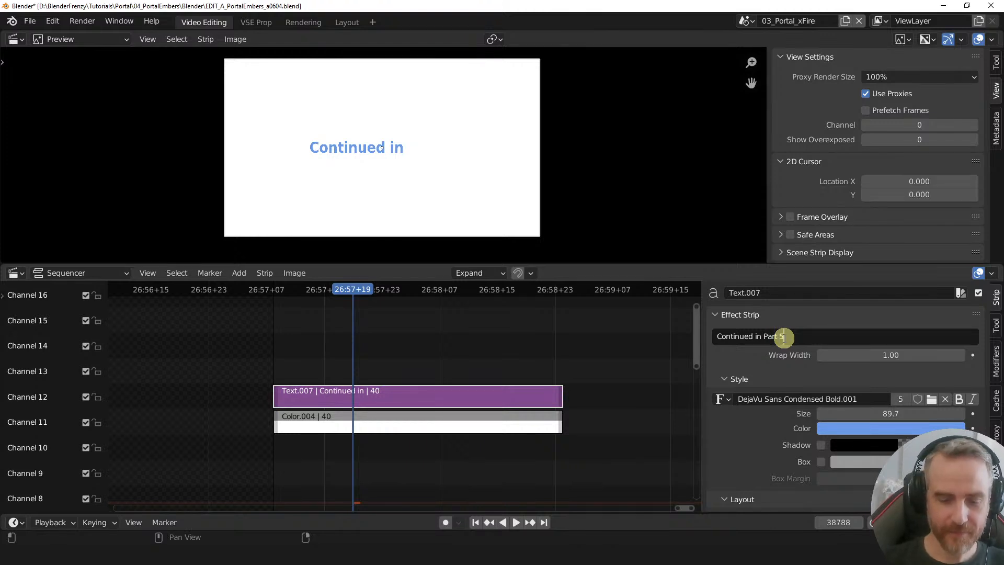
pyautogui.press('Return')
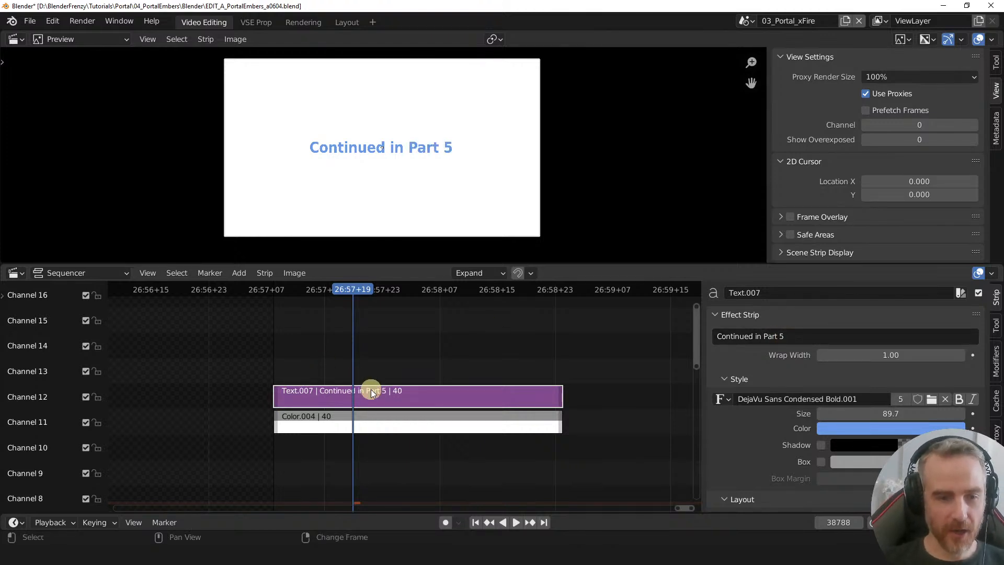
# - Try duplicating the "Continued in Part 5" text strip from channel 12 onto channel 13
pyautogui.press('y')
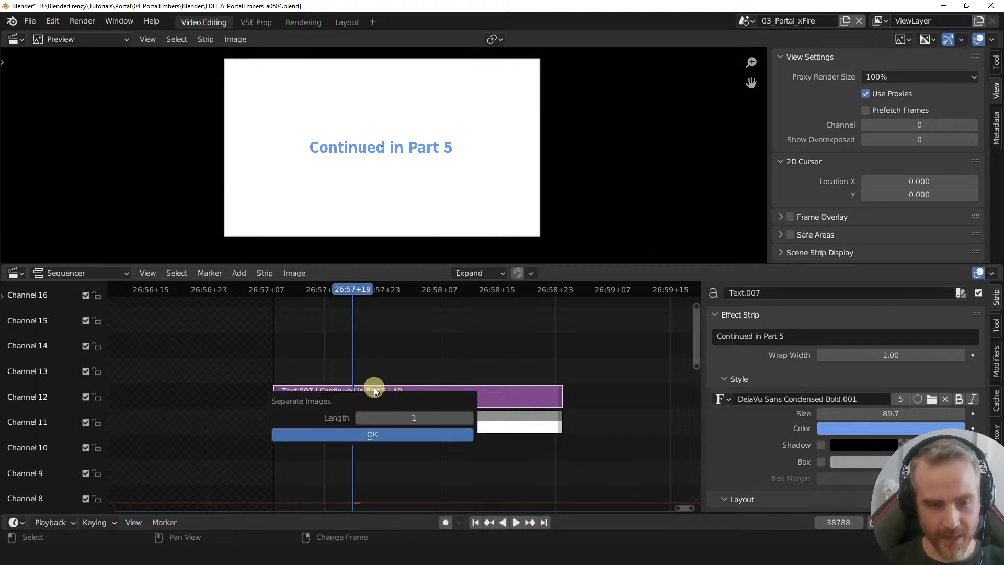
pyautogui.press('Escape')
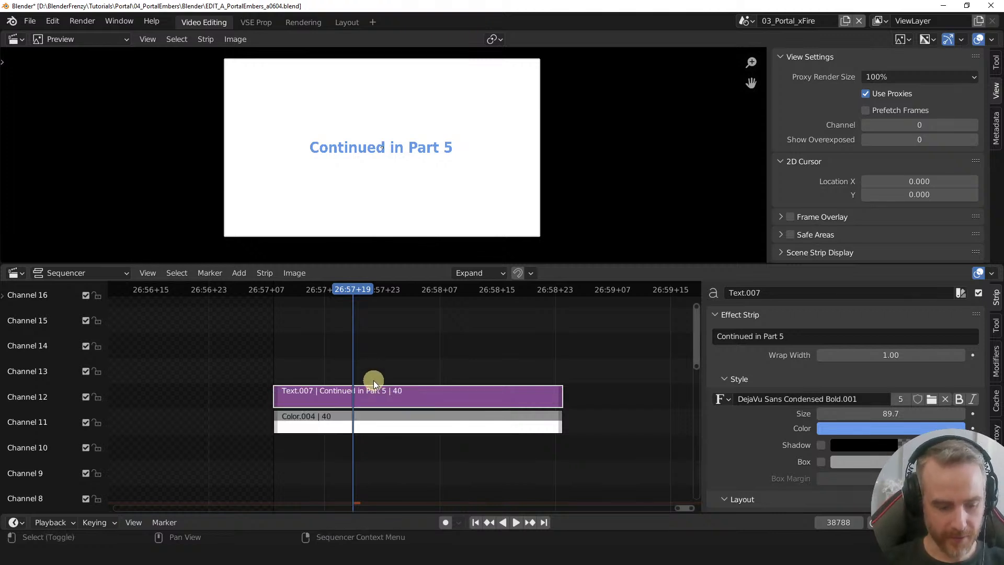
pyautogui.hotkey('shift', 'd')
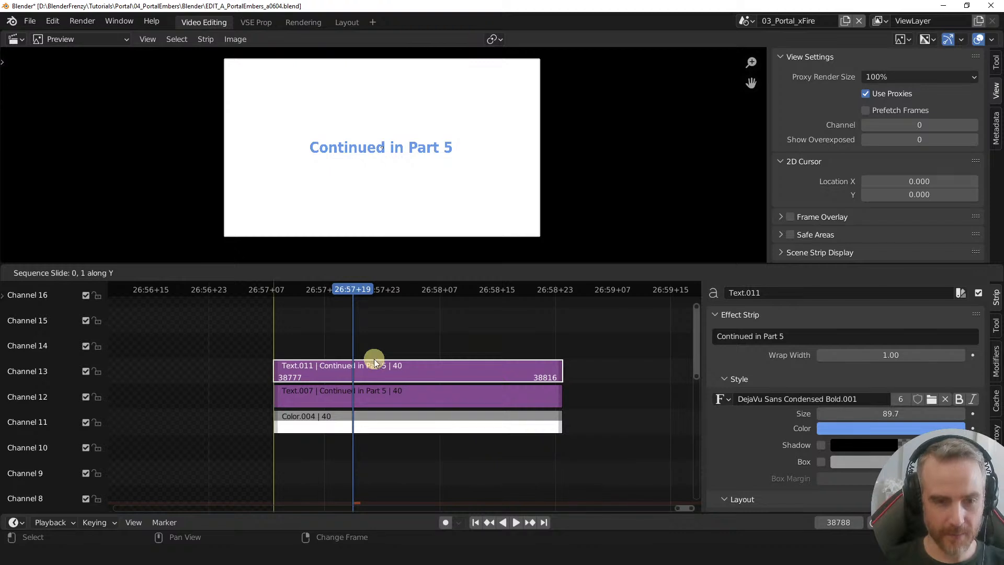
pyautogui.click(374, 358)
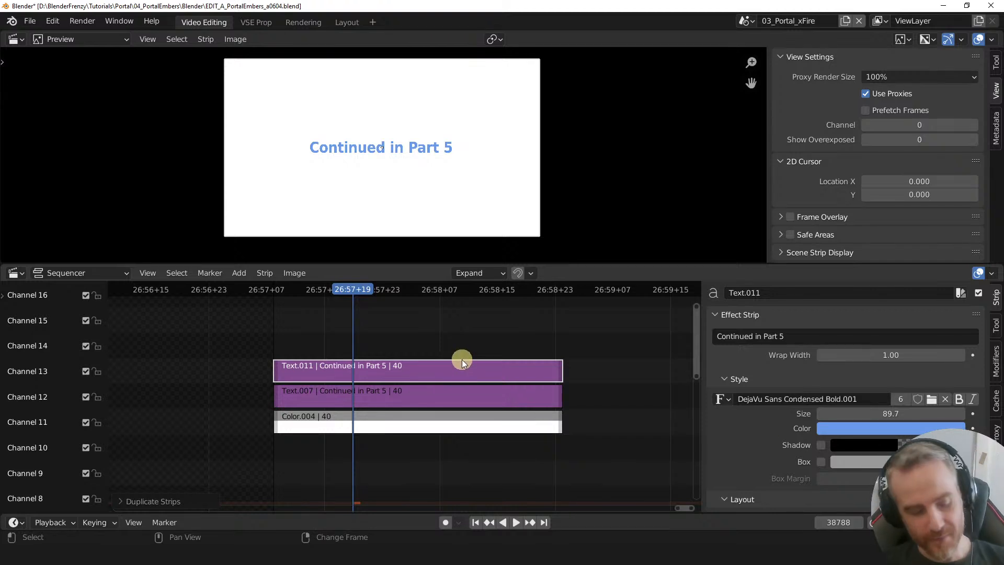
# - Undo the duplication, the text change and the deletion to restore the "Part 5" text strip
pyautogui.hotkey('ctrl', 'z')
pyautogui.hotkey('ctrl', 'z')
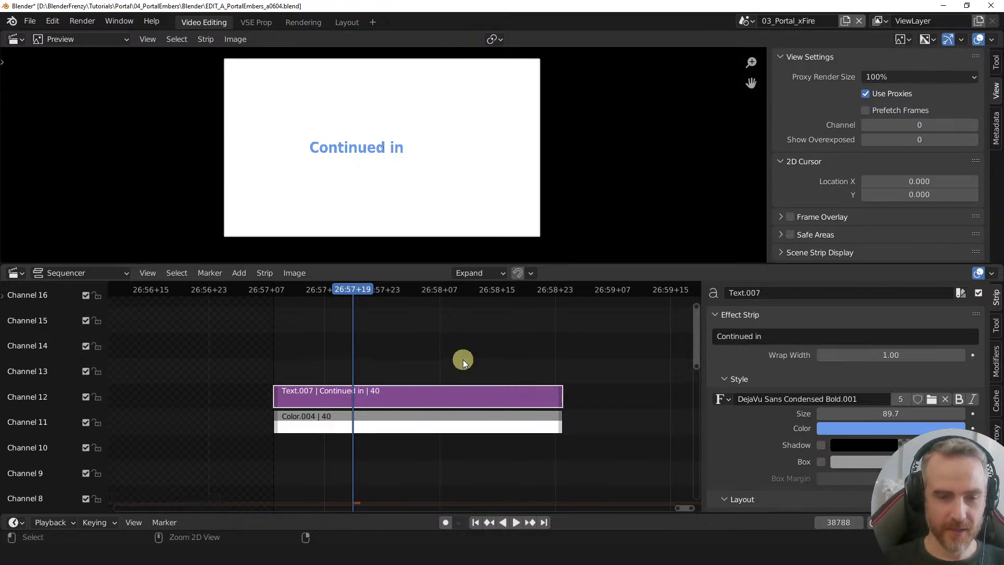
pyautogui.hotkey('ctrl', 'z')
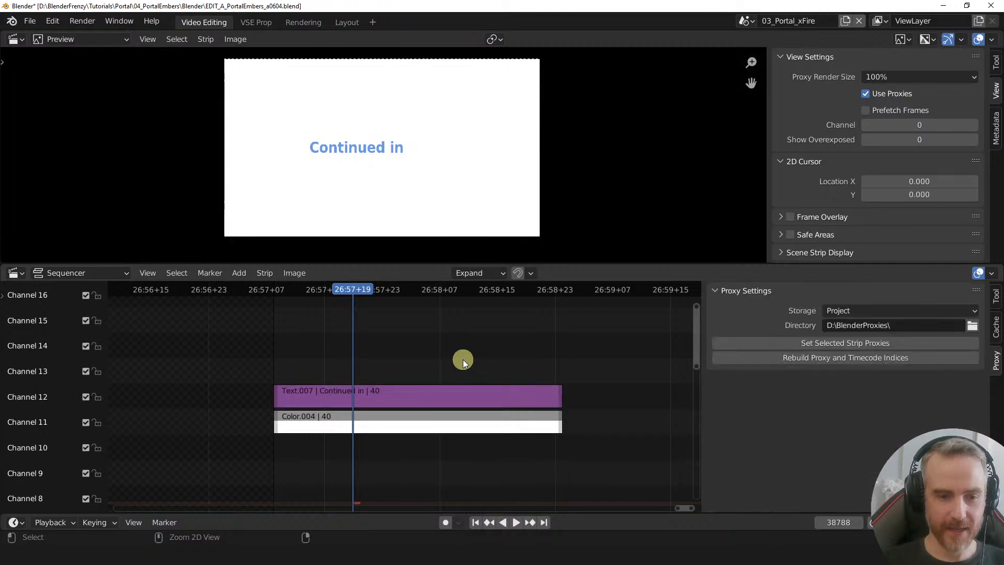
pyautogui.hotkey('ctrl', 'shift', 'z')
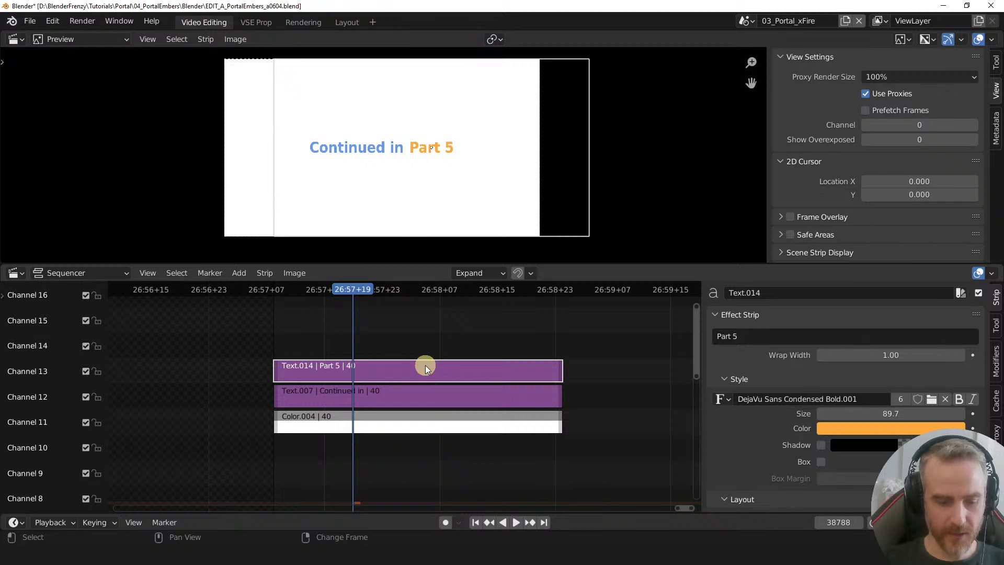
# - Move the "Part 5" text strip from channel 13 to channel 15 and mute it
pyautogui.moveTo(425, 365); pyautogui.dragTo(426, 328)
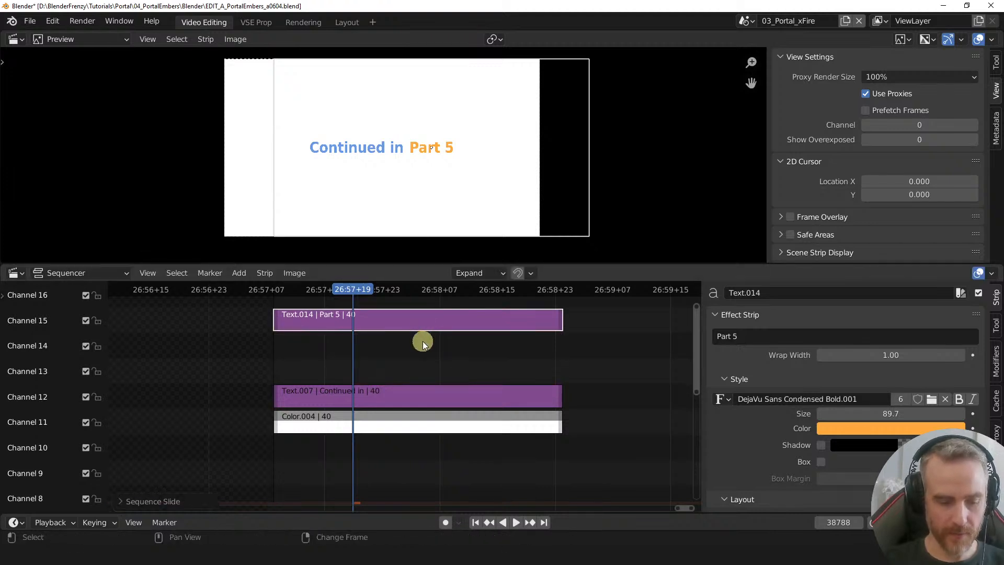
pyautogui.press('h')
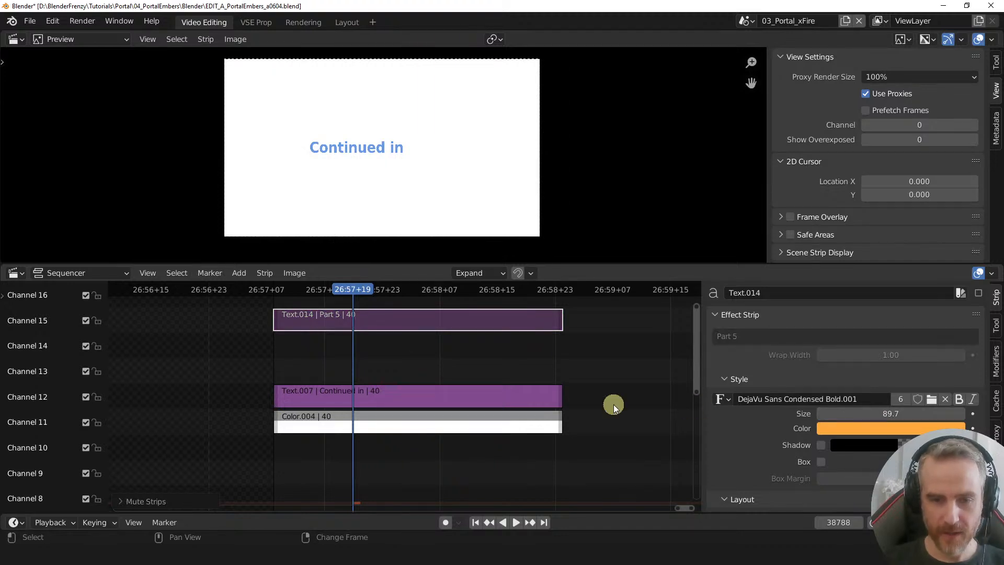
# - Change the text of the "Continued in" strip on channel 12 to "Continued in Part 5"
pyautogui.keyDown('ctrl'); pyautogui.click(469, 390); pyautogui.keyUp('ctrl')
pyautogui.click(469, 390)
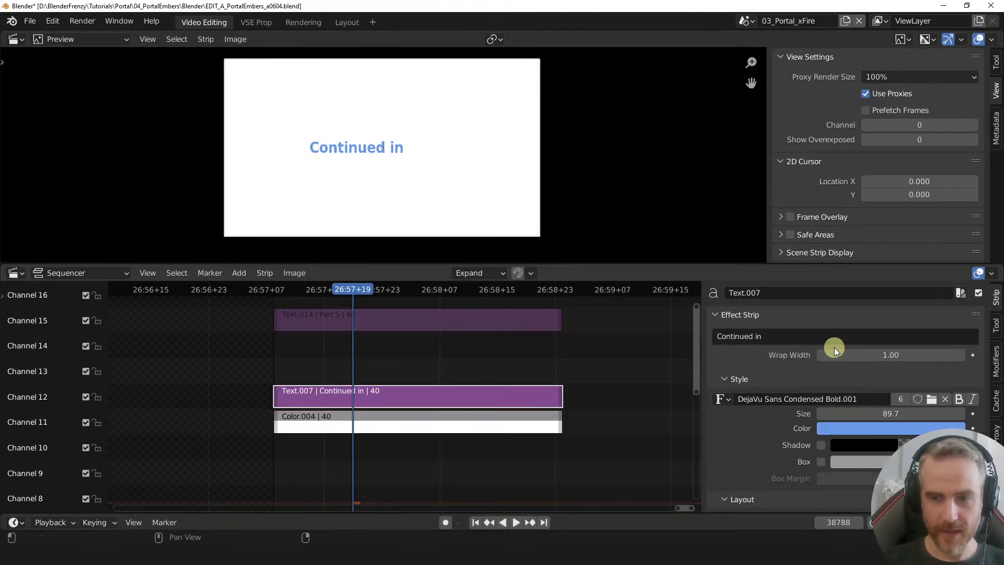
pyautogui.click(830, 341)
pyautogui.click(830, 342)
pyautogui.write('Part 5')
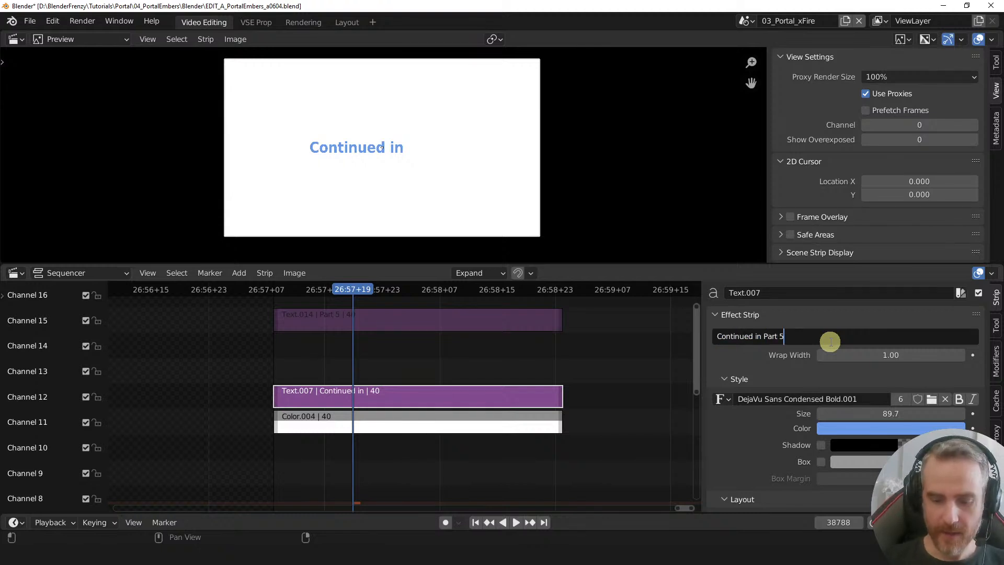
pyautogui.press('Return')
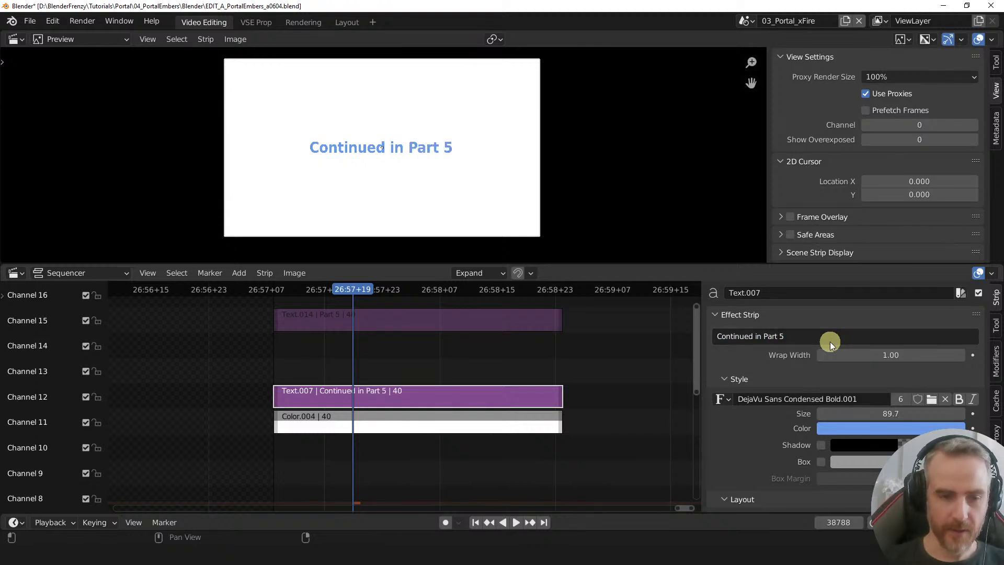
# - Duplicate the "Continued in Part 5" strip onto channel 13 and give the copy the orange text color of the muted "Part 5" strip
pyautogui.hotkey('shift', 'd')
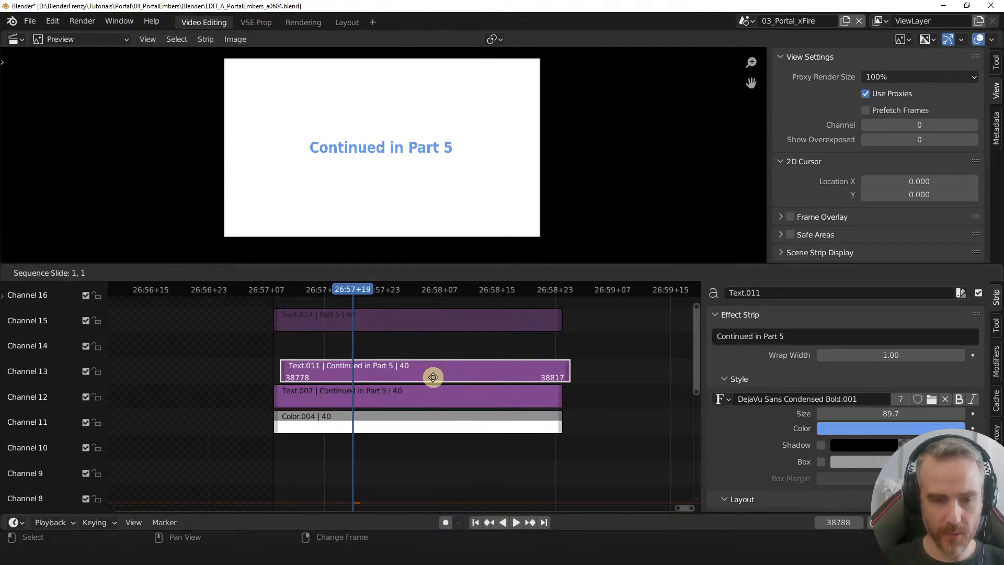
pyautogui.click(432, 376)
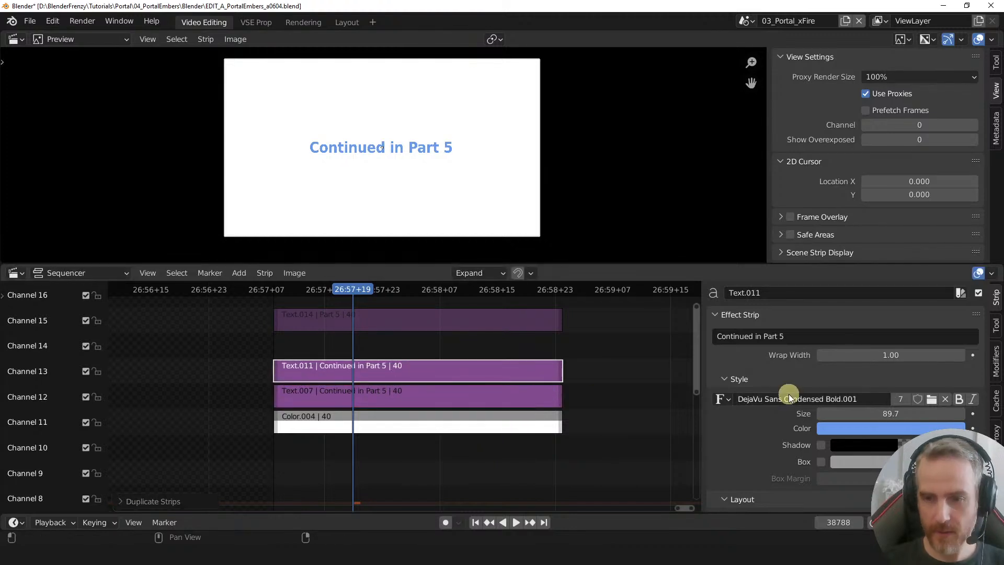
pyautogui.keyDown('ctrl'); pyautogui.click(456, 322); pyautogui.keyUp('ctrl')
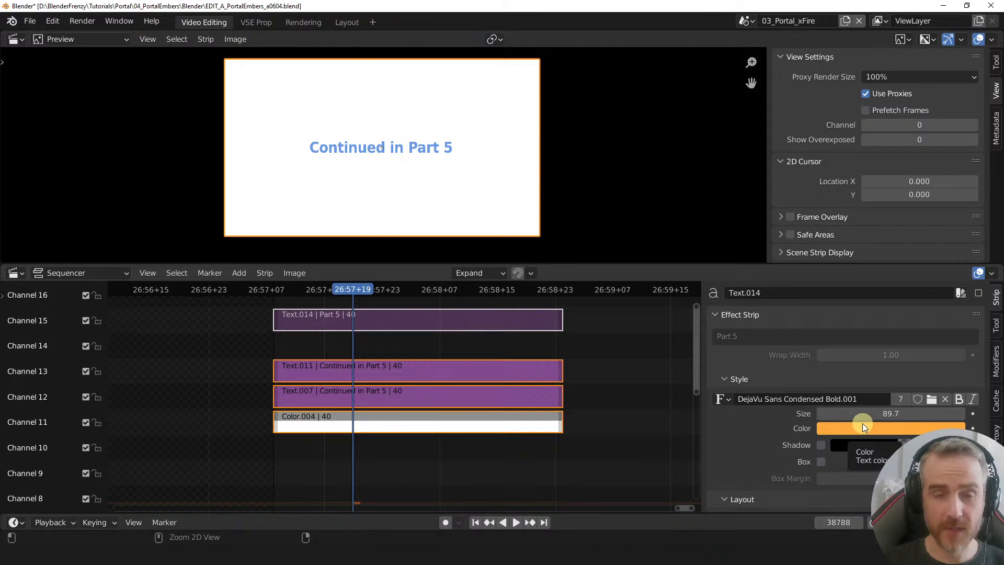
pyautogui.click(447, 372)
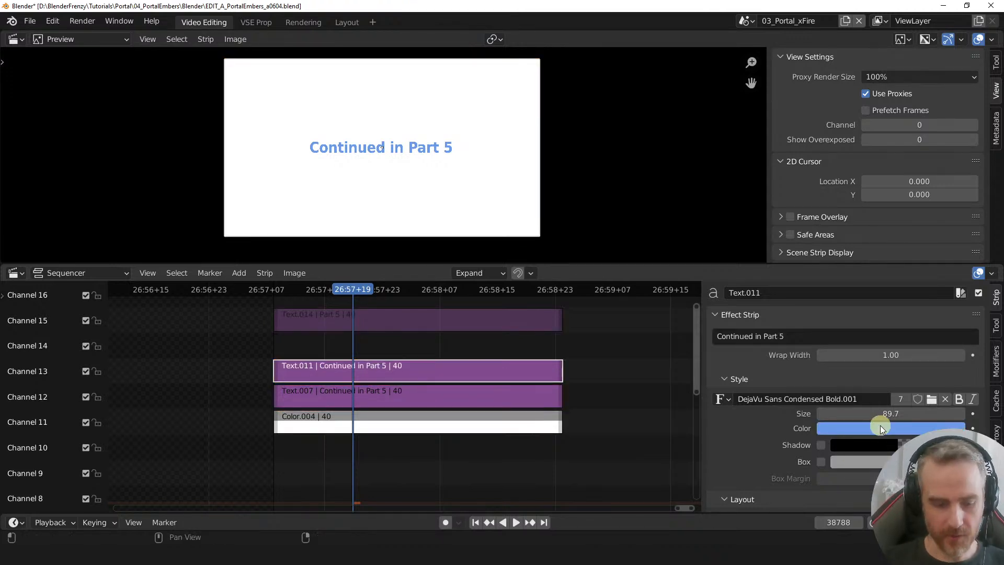
pyautogui.hotkey('ctrl', 'v')
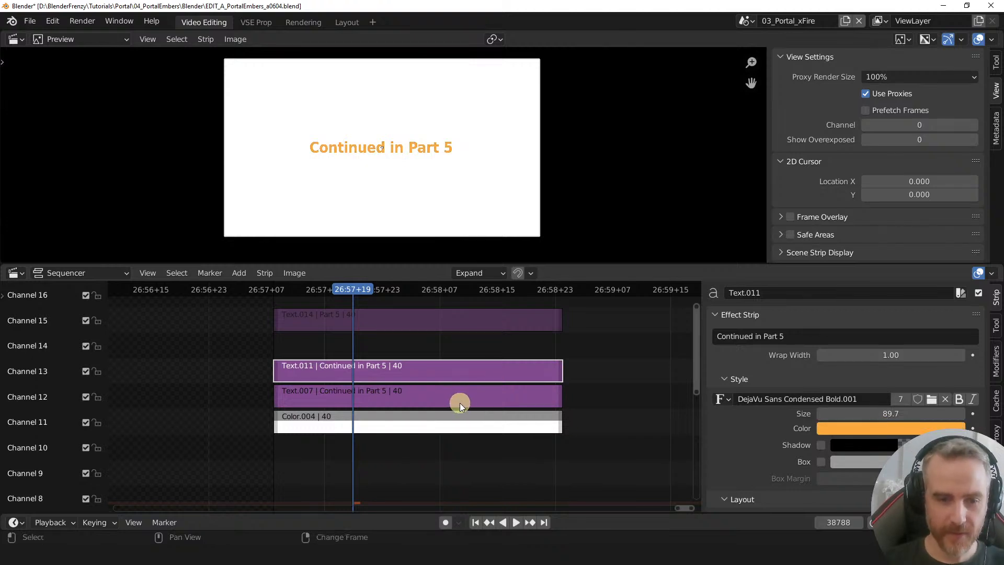
# - Delete only the muted "Part 5" text strip on channel 15, undoing any deletion of the other strips
pyautogui.keyDown('ctrl'); pyautogui.click(410, 322); pyautogui.keyUp('ctrl')
pyautogui.press('Delete')
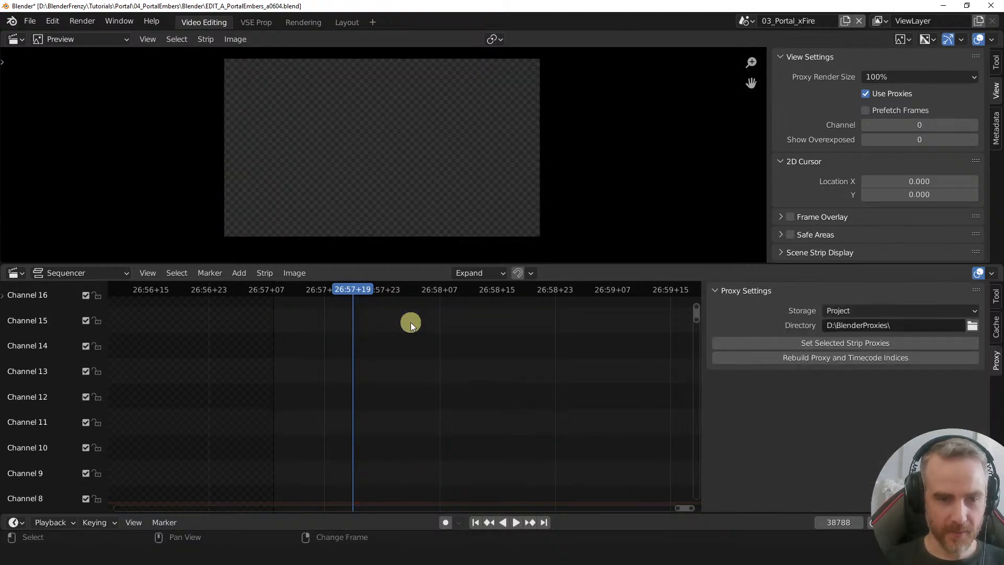
pyautogui.hotkey('ctrl', 'z')
pyautogui.click(412, 323)
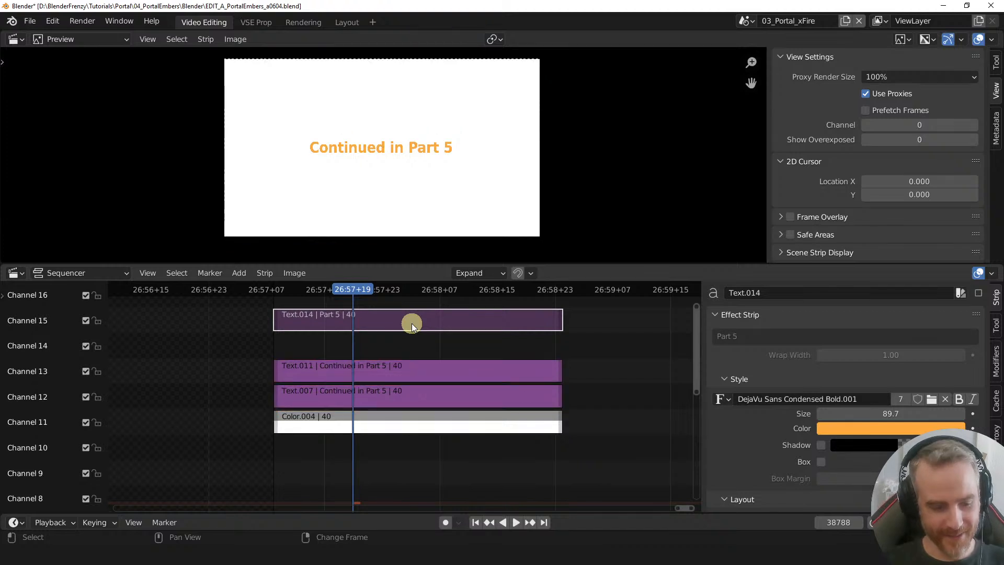
pyautogui.press('Delete')
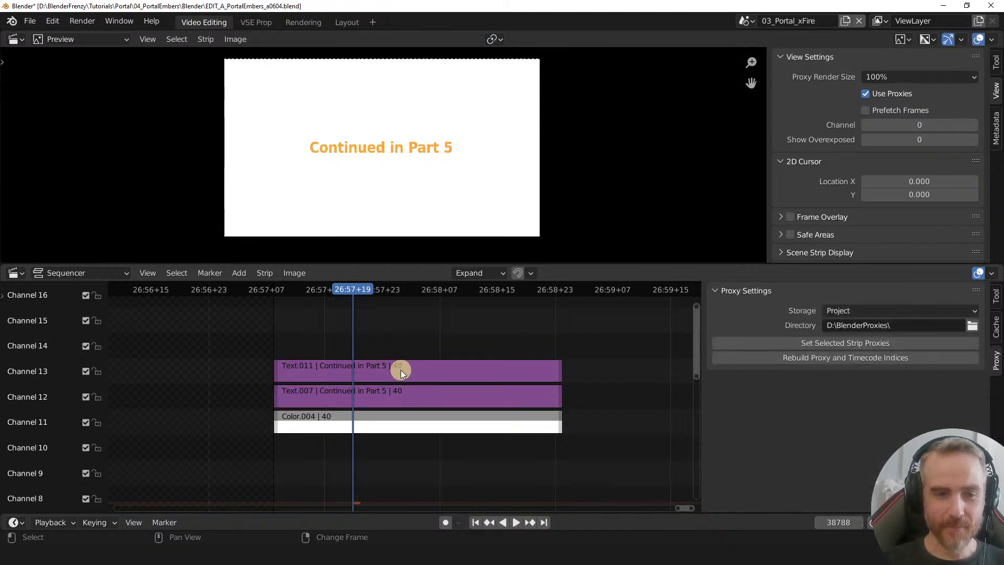
# - Preview the blue and orange "Continued in Part 5" text strips on their own, one at a time
pyautogui.press('space')
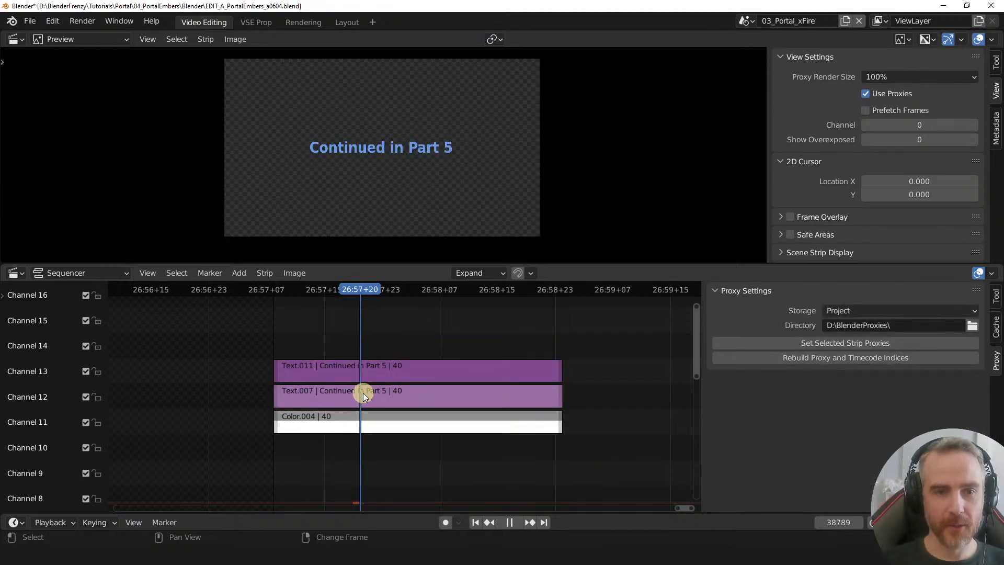
pyautogui.click(372, 371)
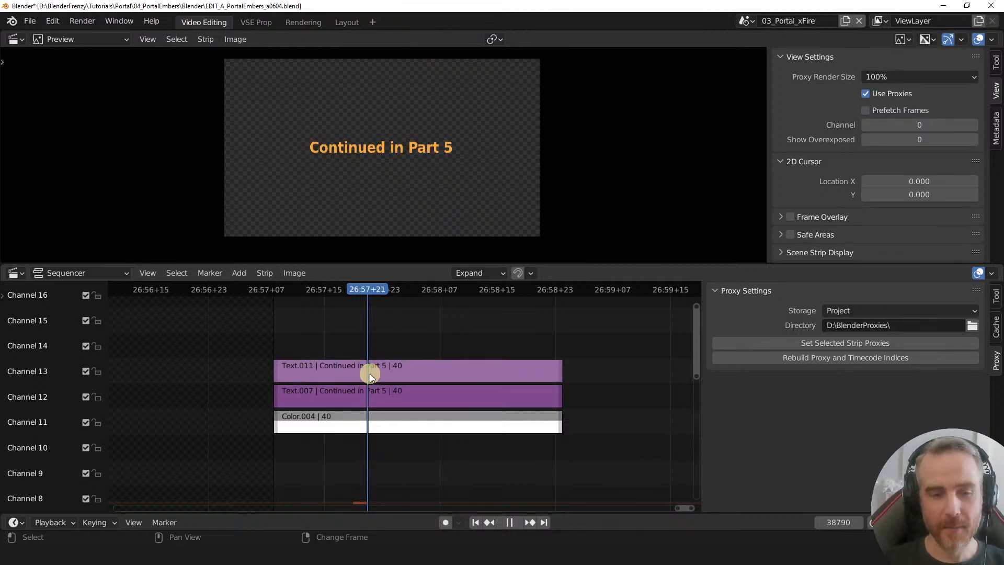
pyautogui.keyDown('shift'); pyautogui.moveTo(369, 373); pyautogui.dragTo(369, 373, button='right'); pyautogui.keyUp('shift')
pyautogui.press('a')
# - Crop the orange text strip on channel 13 by 1112 px from the left so only "Part 5" is orange
pyautogui.click(377, 369)
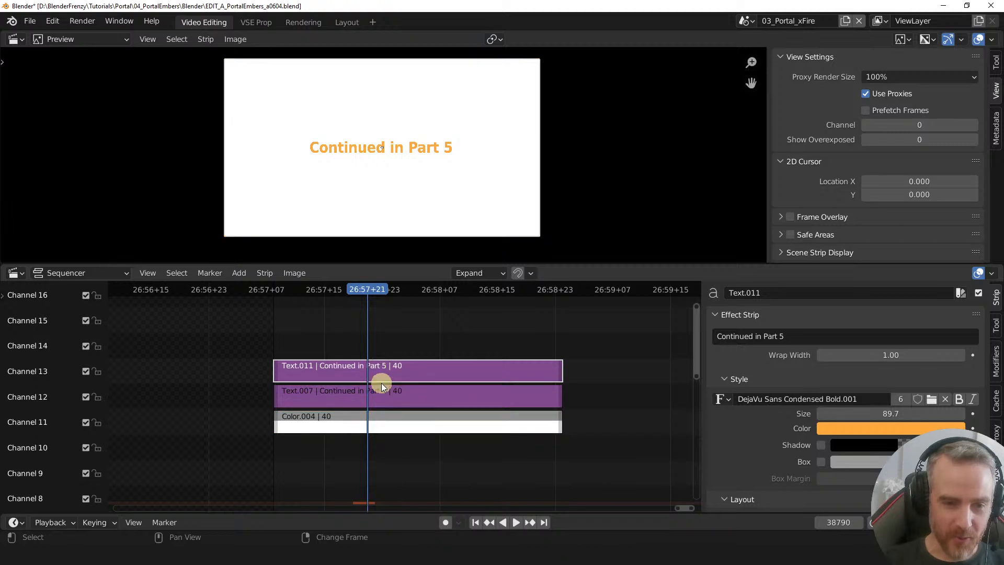
pyautogui.scroll(-12, 891, 404)
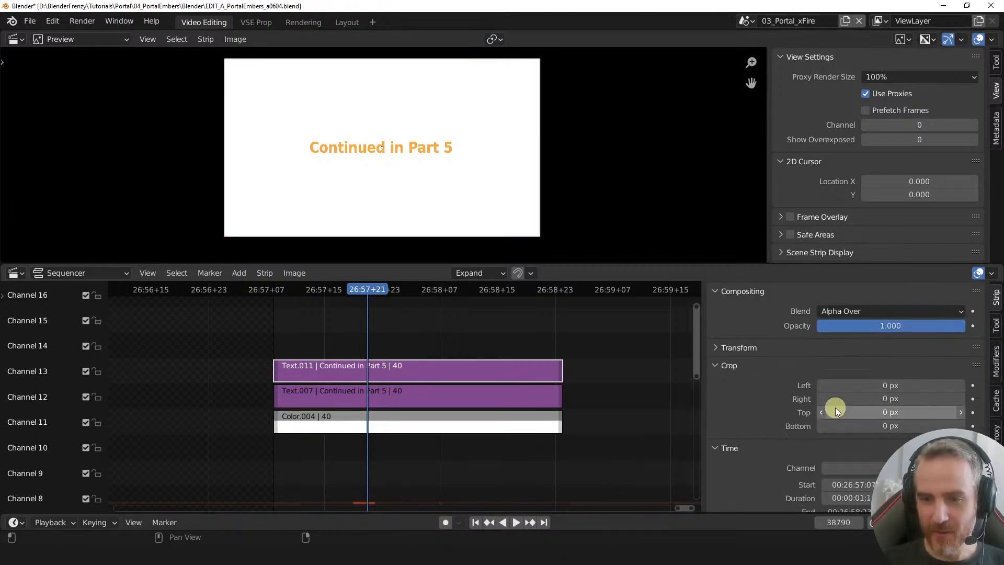
pyautogui.scroll(-1, 836, 411)
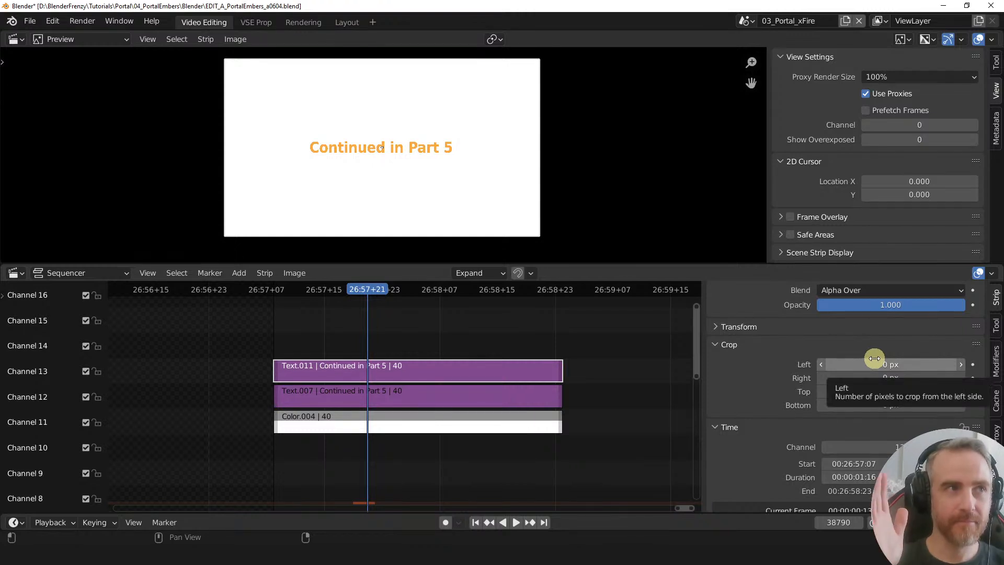
pyautogui.moveTo(874, 361); pyautogui.dragTo(445, 340)
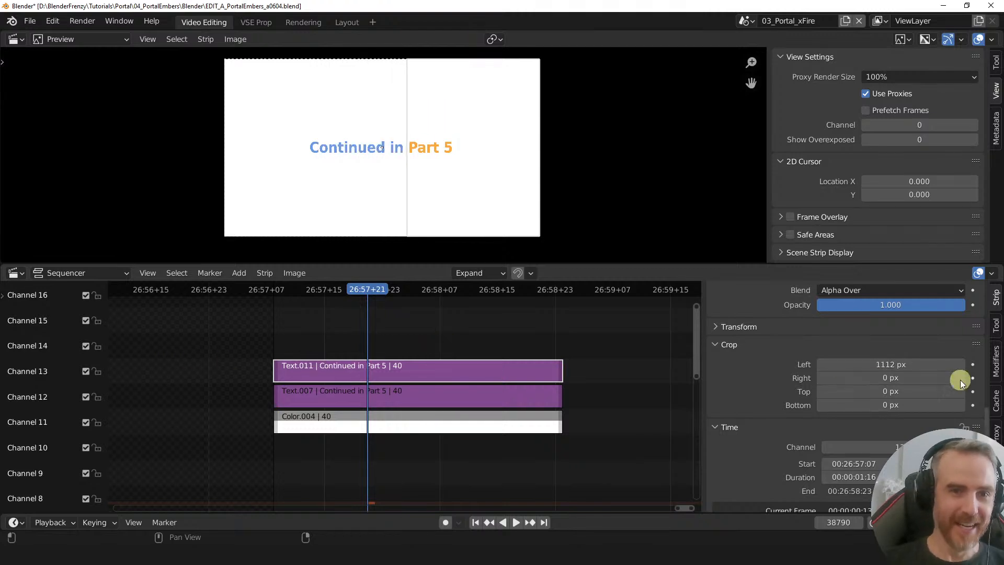
pyautogui.click(447, 338)
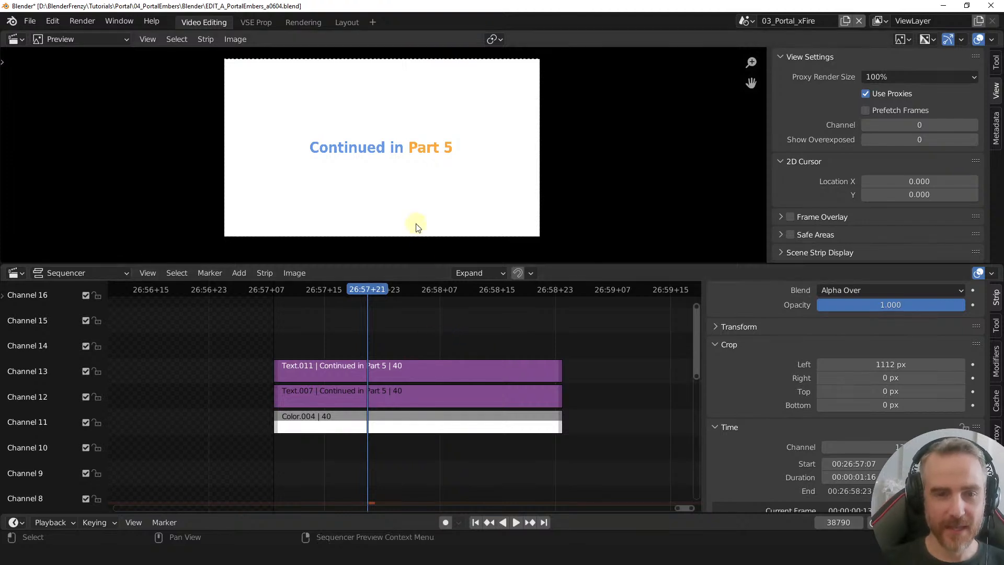
# - Set the orange strip's crop to 994 px left and 806 px right so only "in" is orange
pyautogui.scroll(2, 415, 157)
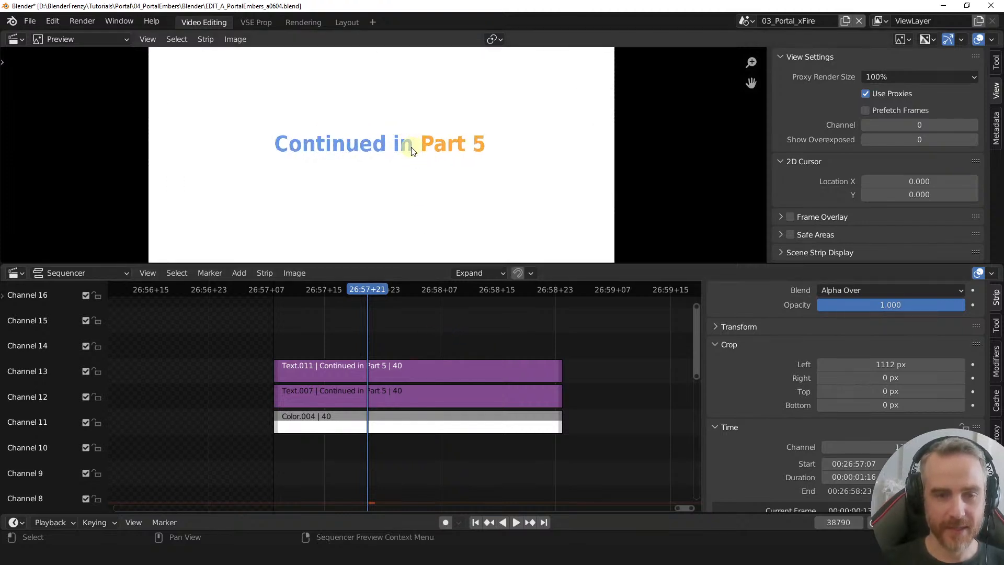
pyautogui.moveTo(907, 361); pyautogui.dragTo(880, 374)
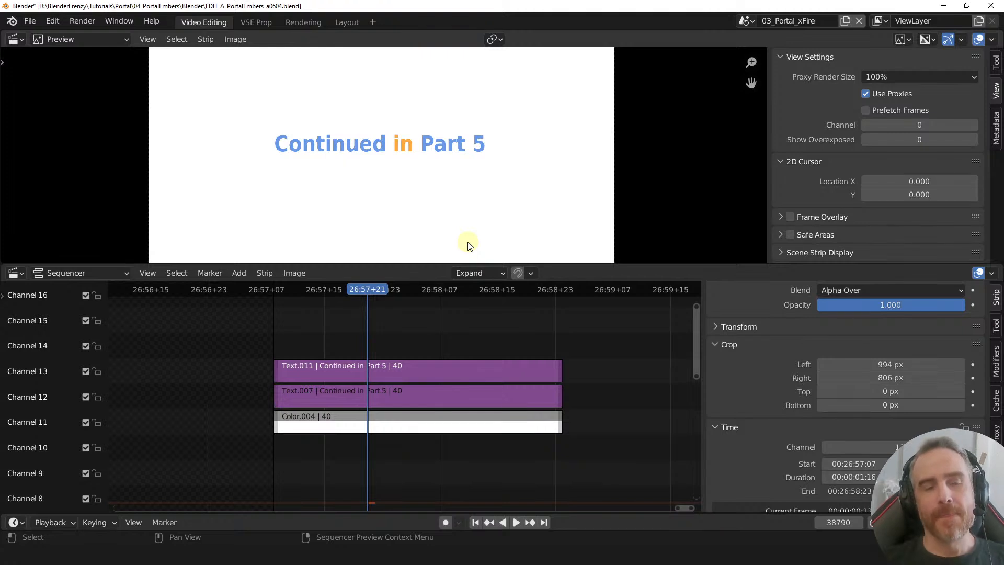
# - Inspect the edges of the orange "in" up close, with the blue text strip on channel 12 muted and unmuted
pyautogui.scroll(19, 467, 186)
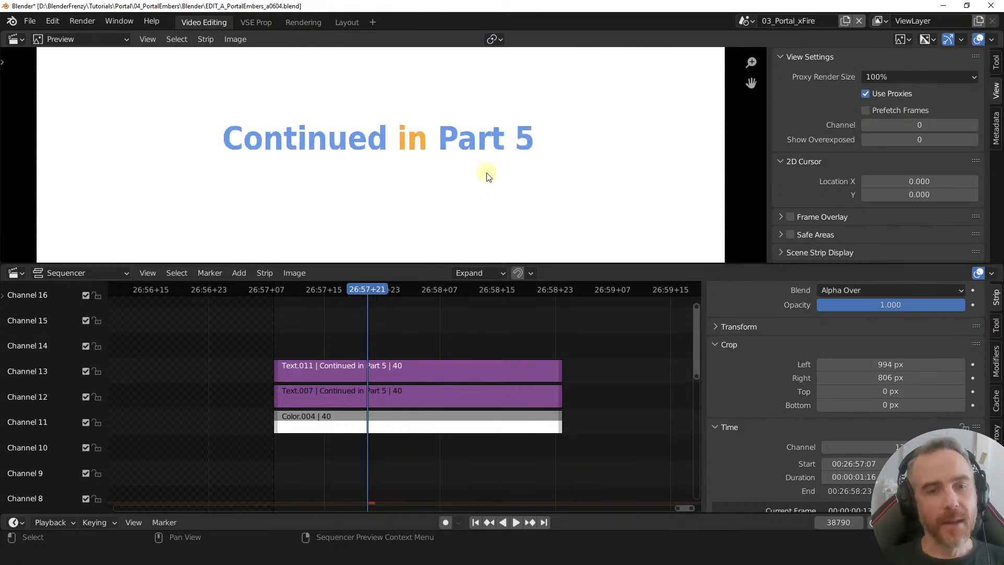
pyautogui.moveTo(540, 129); pyautogui.dragTo(454, 163, button='middle')
pyautogui.scroll(1, 454, 162)
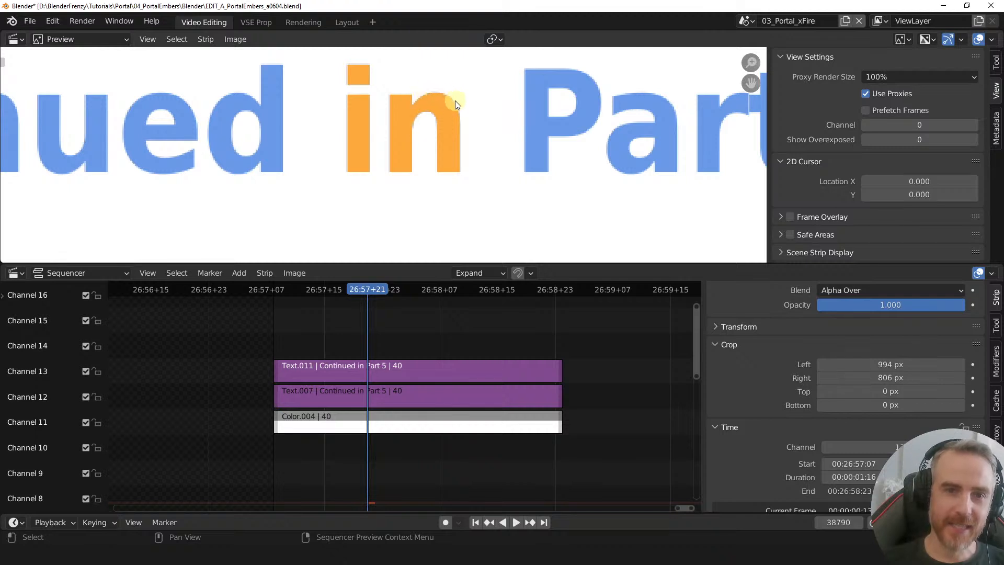
pyautogui.click(415, 400)
pyautogui.press('h')
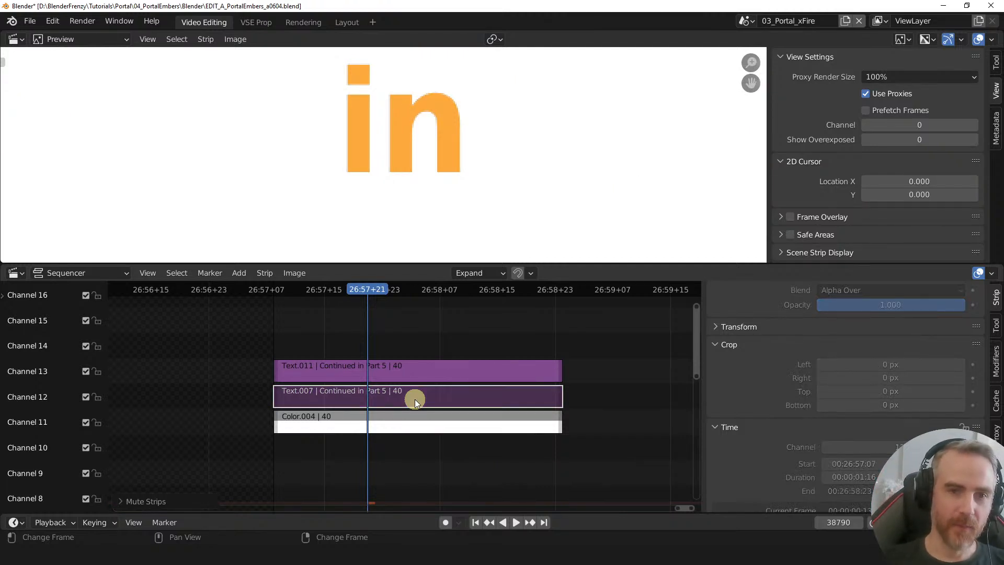
pyautogui.hotkey('alt', 'h')
pyautogui.scroll(-6, 437, 190)
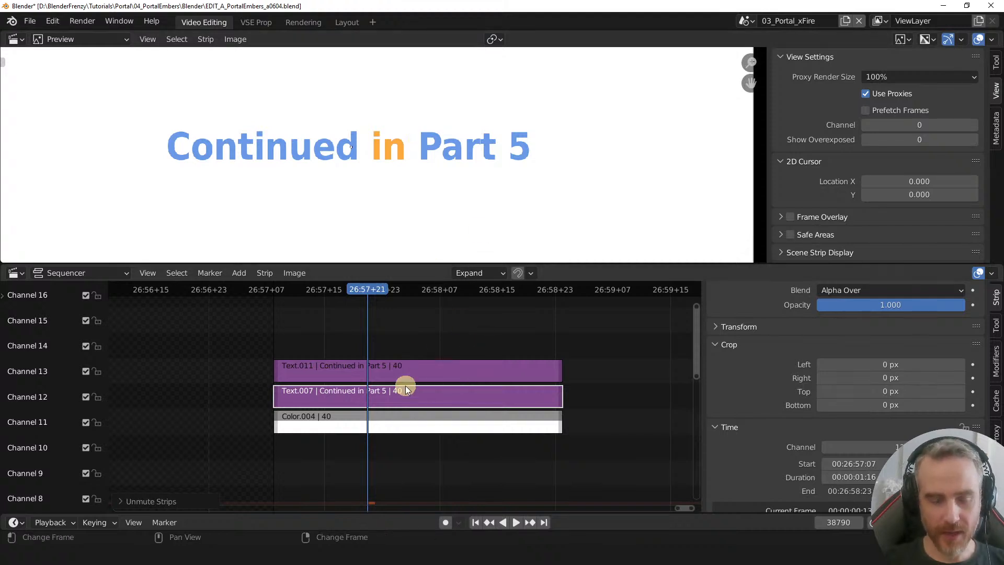
# - Set the orange text strip's crop on channel 13 to 0 px right and 1119 px left so only "Part 5" is orange
pyautogui.moveTo(403, 387); pyautogui.dragTo(317, 335, button='middle')
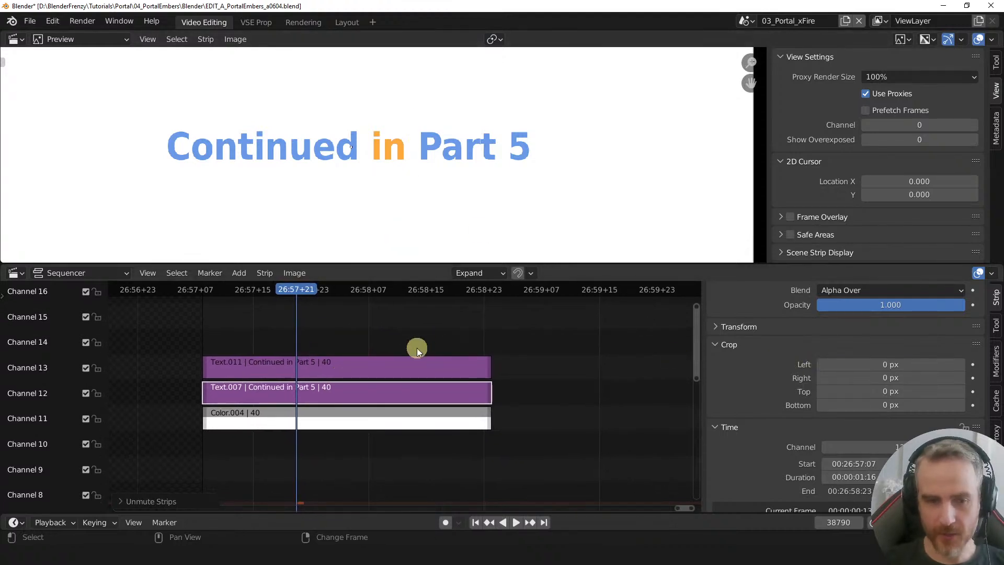
pyautogui.keyDown('shift'); pyautogui.click(367, 372); pyautogui.keyUp('shift')
pyautogui.click(367, 373)
pyautogui.click(853, 377)
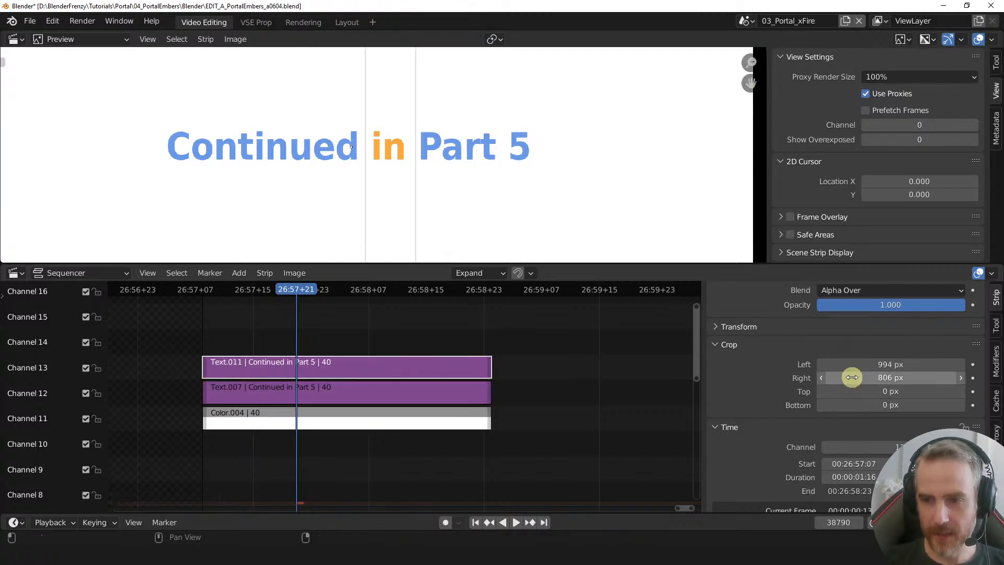
pyautogui.press('Return')
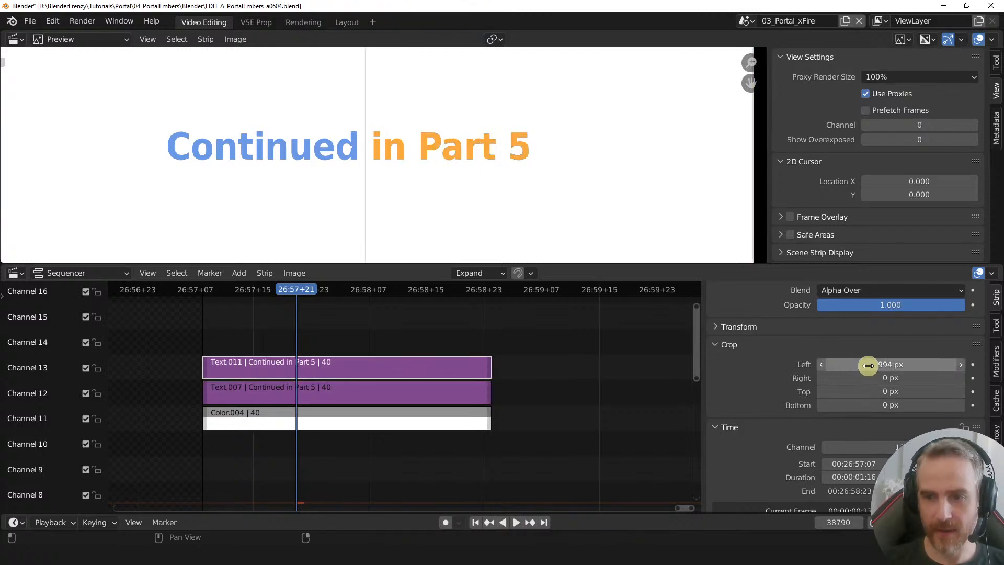
pyautogui.moveTo(864, 364); pyautogui.dragTo(939, 360)
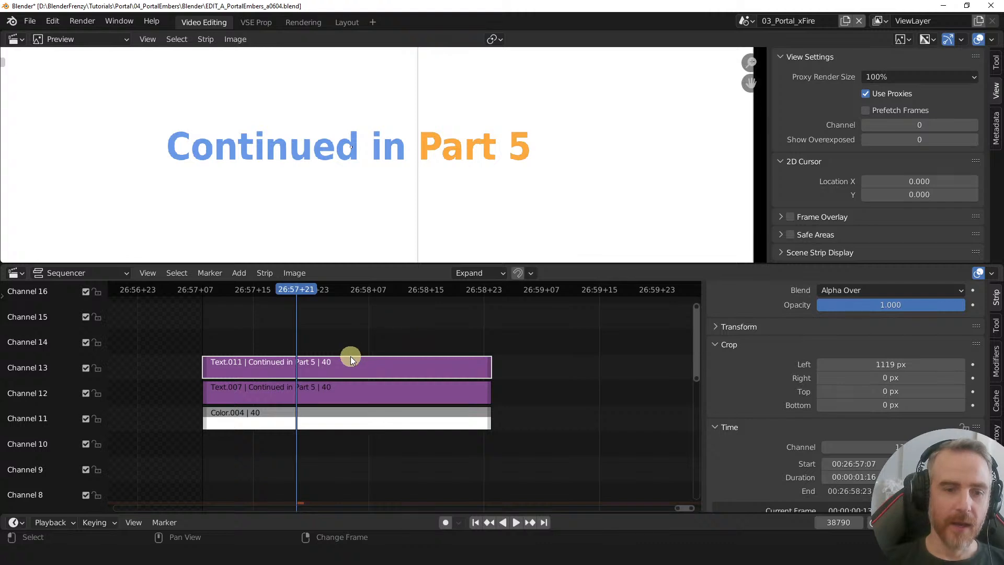
# - Crop the blue text strip on channel 12 by 807 px from the right to keep "Continued in", and briefly play the card
pyautogui.keyDown('alt'); pyautogui.click(339, 396); pyautogui.keyUp('alt')
pyautogui.click(339, 396)
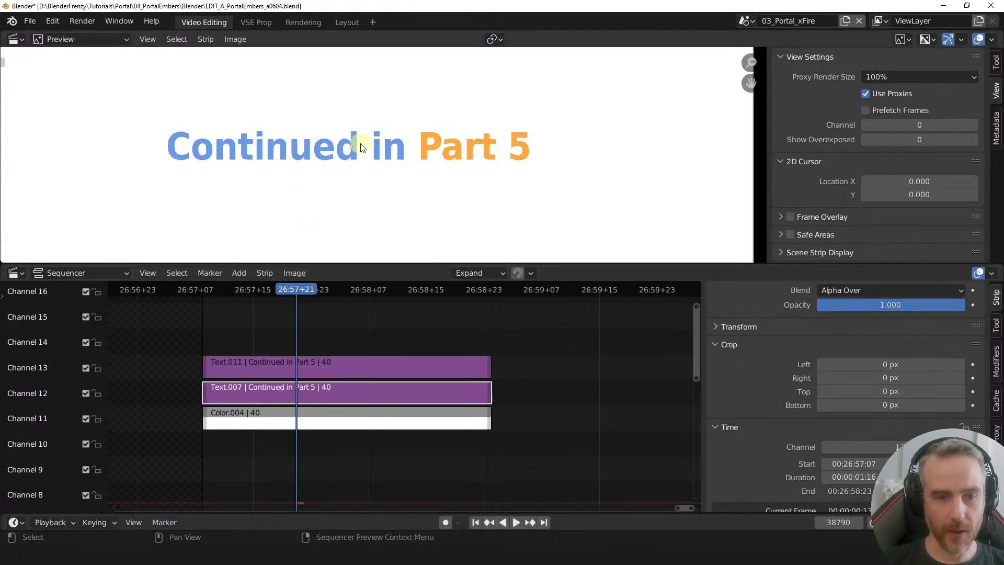
pyautogui.moveTo(884, 377); pyautogui.dragTo(312, 367)
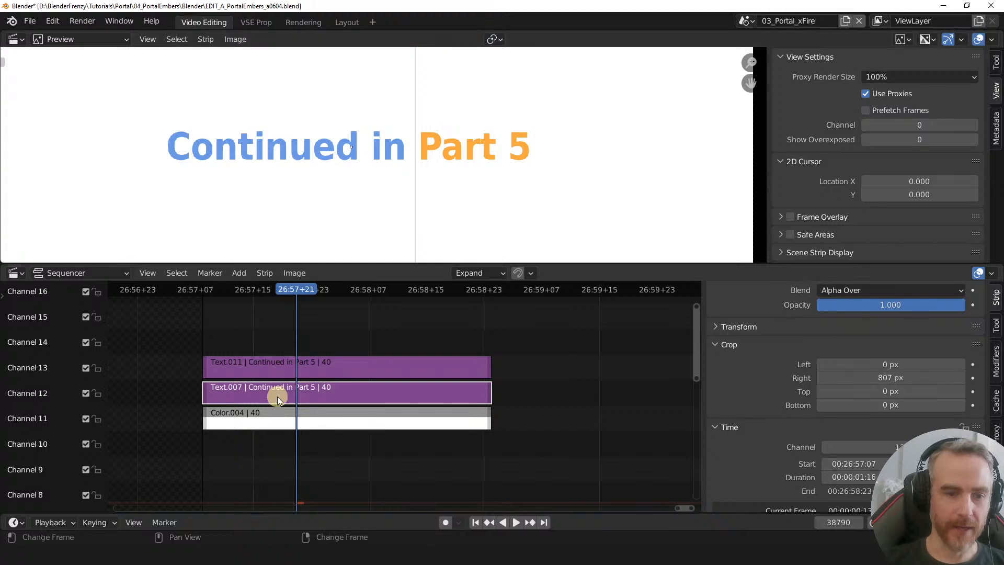
pyautogui.press('space')
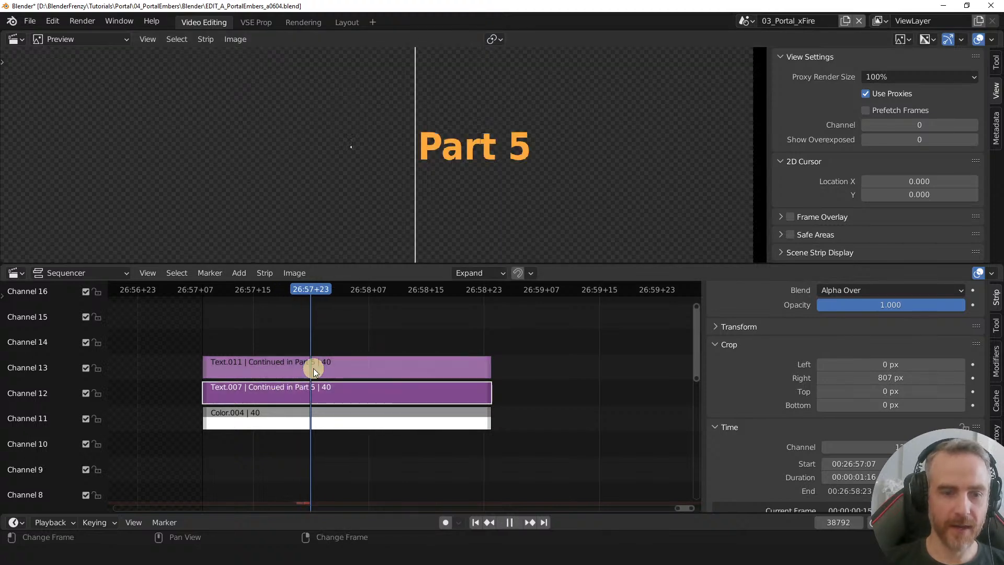
pyautogui.press('space')
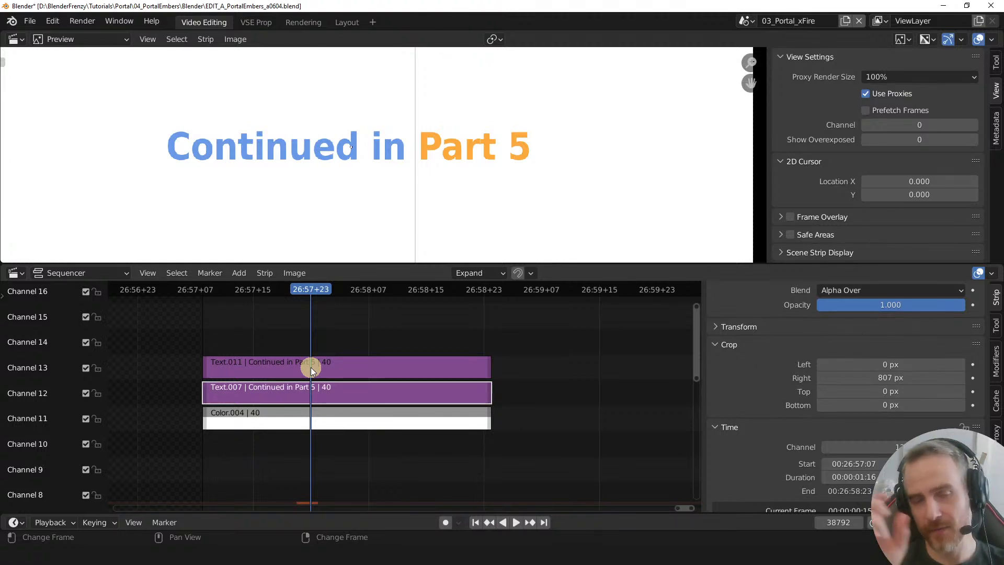
pyautogui.click(326, 340)
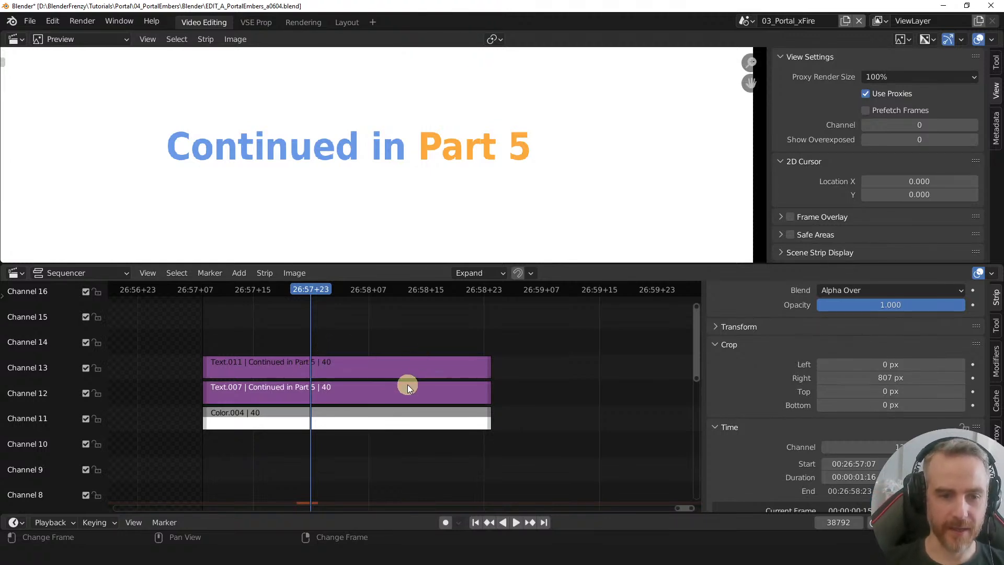
# - Leave the end card's meta strip and open the logo meta strip on channel 16 for editing
pyautogui.moveTo(393, 321); pyautogui.dragTo(462, 332, button='middle')
pyautogui.press('Tab')
pyautogui.keyDown('ctrl'); pyautogui.moveTo(504, 361); pyautogui.dragTo(421, 386, button='middle'); pyautogui.keyUp('ctrl')
pyautogui.click(393, 294)
pyautogui.moveTo(393, 294); pyautogui.dragTo(427, 290)
pyautogui.scroll(-5, 430, 197)
pyautogui.scroll(-1, 412, 197)
pyautogui.moveTo(411, 370); pyautogui.dragTo(314, 462, button='middle')
pyautogui.keyDown('ctrl'); pyautogui.moveTo(313, 462); pyautogui.dragTo(419, 315, button='middle'); pyautogui.keyUp('ctrl')
pyautogui.click(402, 378)
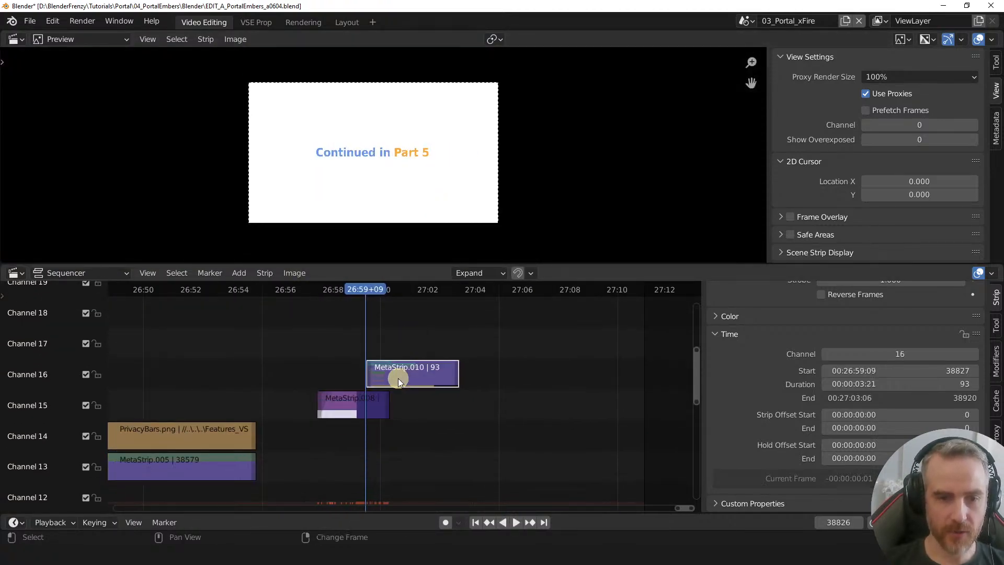
pyautogui.press('Tab')
pyautogui.keyDown('ctrl'); pyautogui.moveTo(395, 385); pyautogui.dragTo(352, 387, button='middle'); pyautogui.keyUp('ctrl')
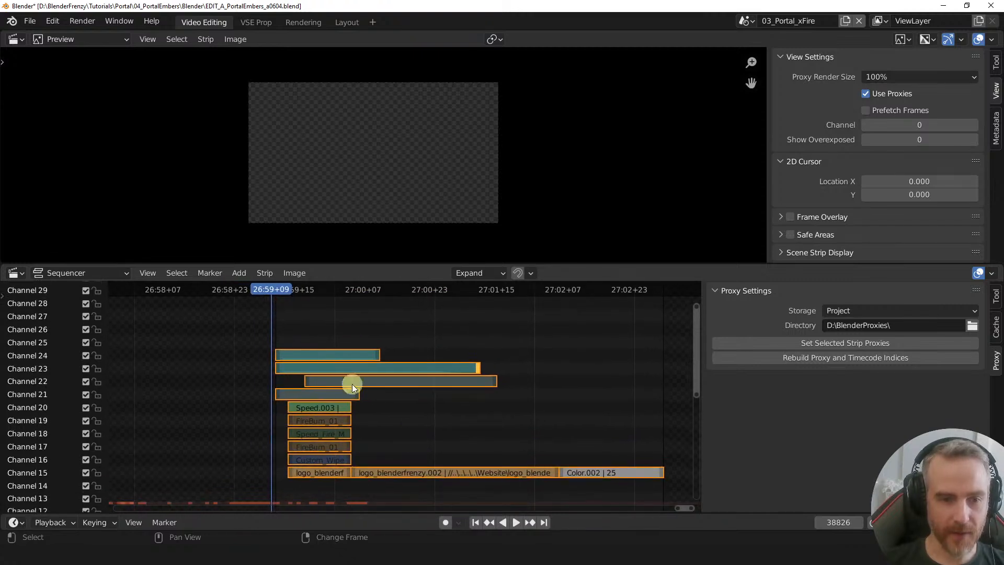
# - Add the Swoosh sound from the project's Audio folder at frame 38827 and move its strip to channel 25
pyautogui.moveTo(279, 299)
pyautogui.mouseDown()
pyautogui.moveTo(280, 287)
pyautogui.moveTo(340, 284)
pyautogui.moveTo(288, 290)
pyautogui.mouseUp()
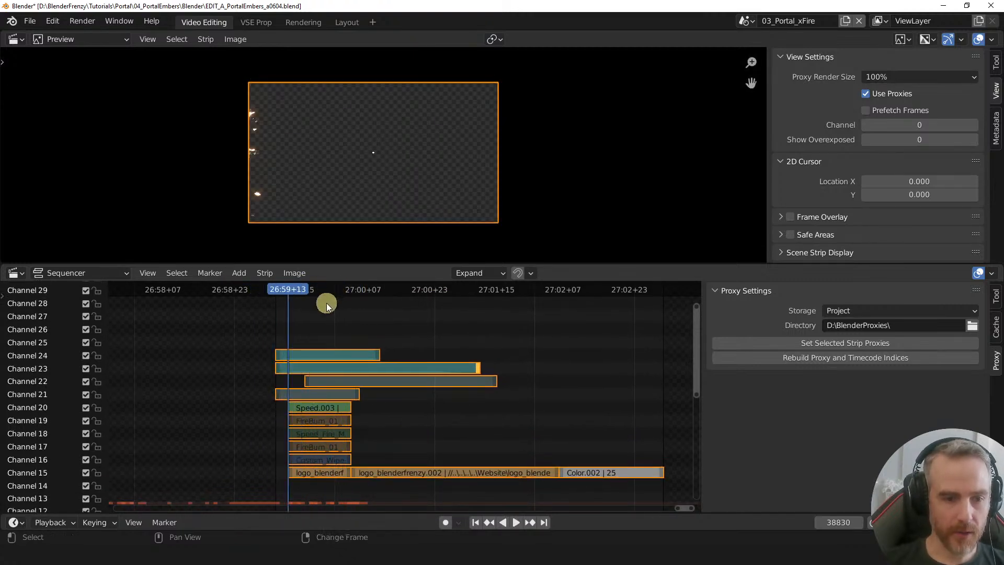
pyautogui.click(315, 324)
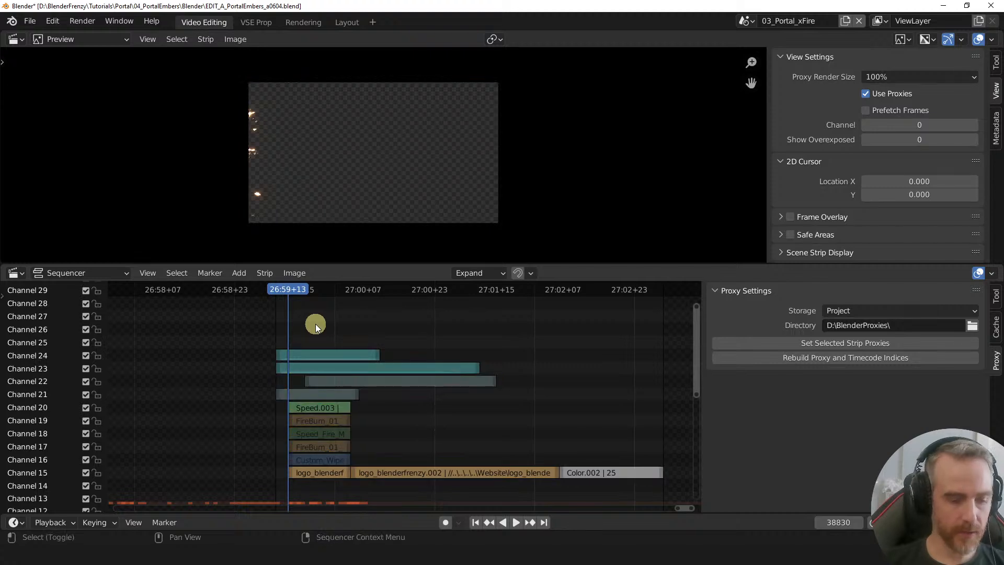
pyautogui.press('Left')
pyautogui.press('Left')
pyautogui.press('Left')
pyautogui.hotkey('shift', 'a')
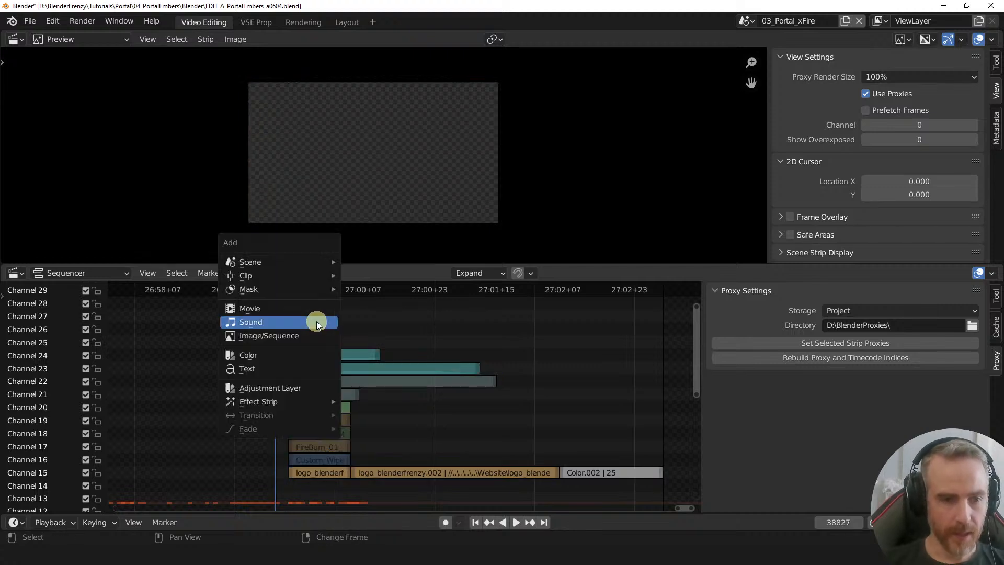
pyautogui.click(316, 321)
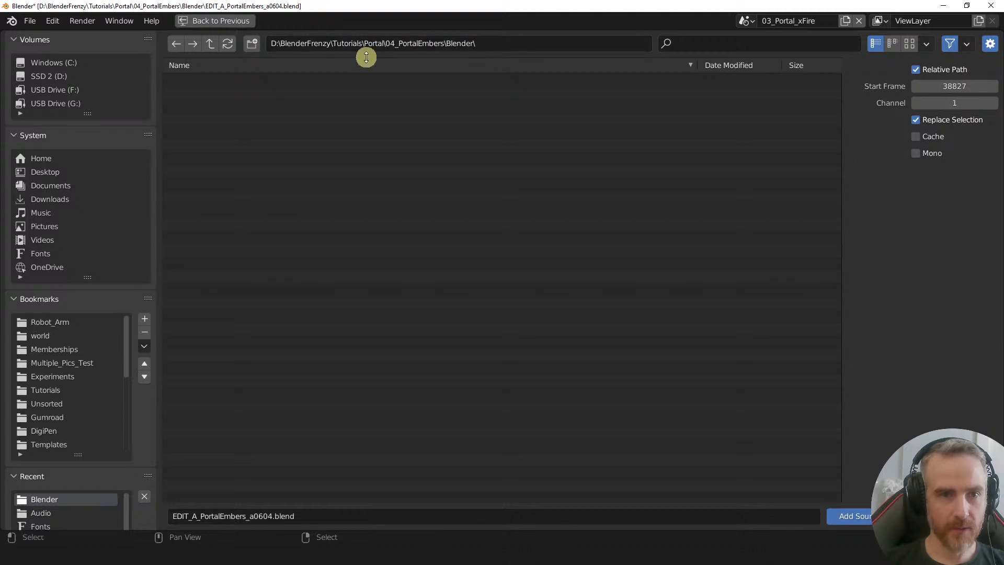
pyautogui.click(211, 49)
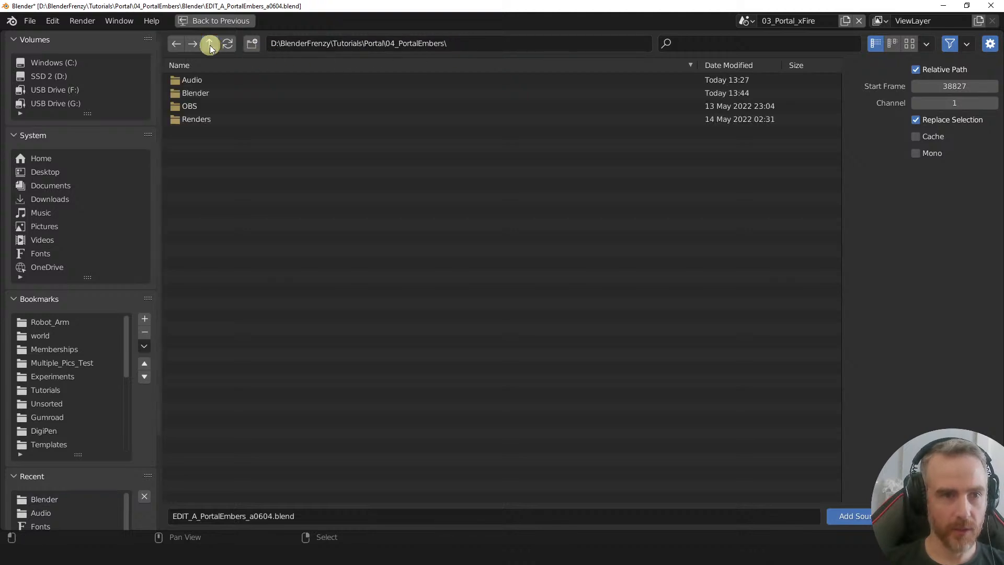
pyautogui.click(195, 76)
pyautogui.doubleClick(199, 79)
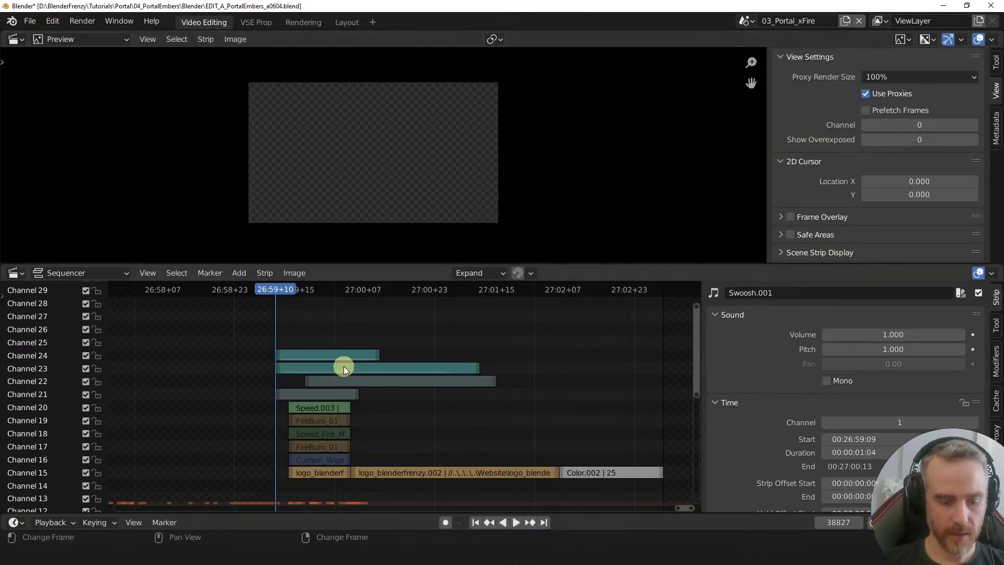
pyautogui.press('g')
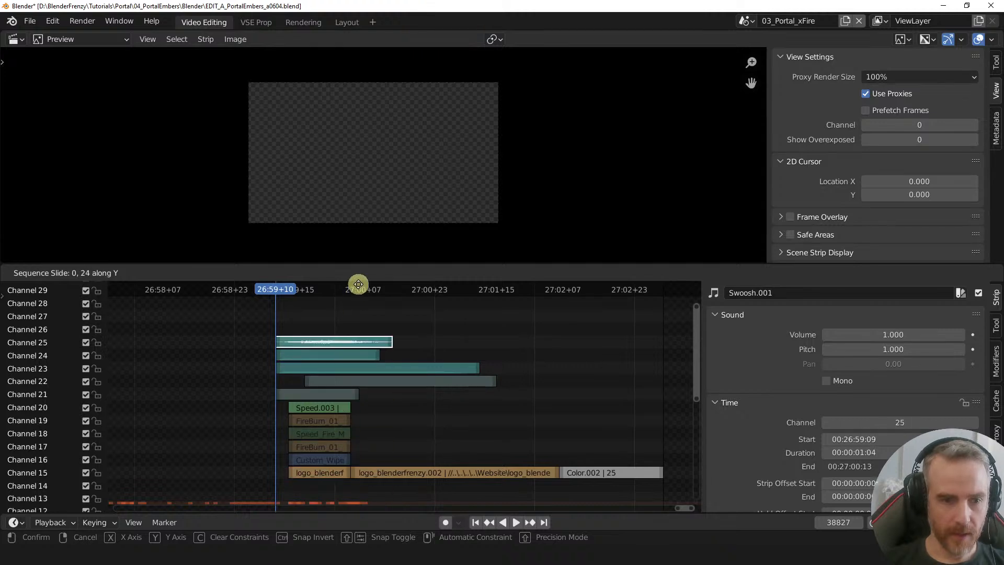
pyautogui.click(343, 323)
# - Select the FireSwoosh sound strip on channel 24
pyautogui.click(325, 356)
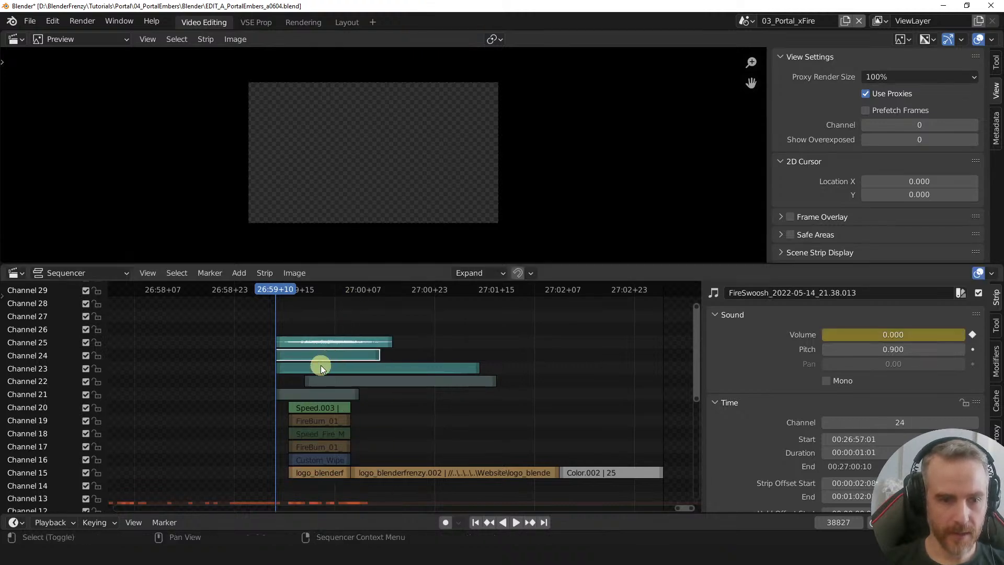
# - Mute the FireSwoosh sound strips on channels 23 and 24, and play the fire logo transition to check it
pyautogui.keyDown('shift'); pyautogui.click(321, 365); pyautogui.keyUp('shift')
pyautogui.press('h')
pyautogui.press('space')
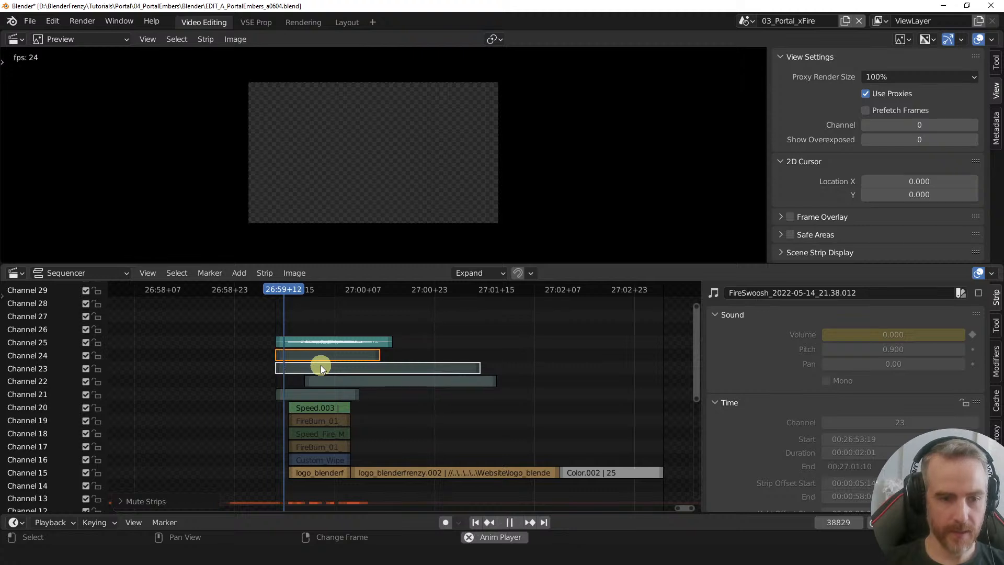
pyautogui.press('space')
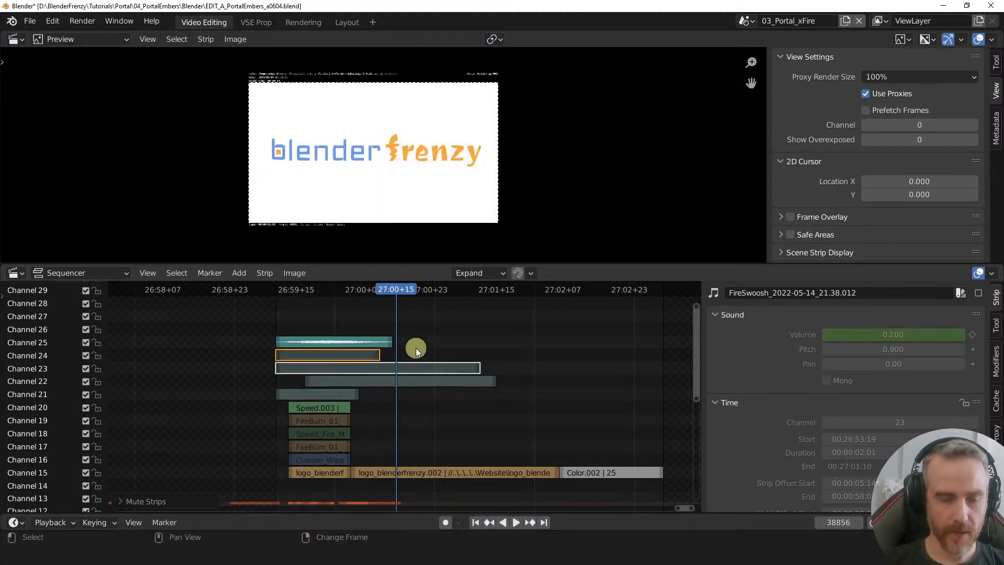
pyautogui.moveTo(392, 287); pyautogui.dragTo(317, 291)
pyautogui.press('space')
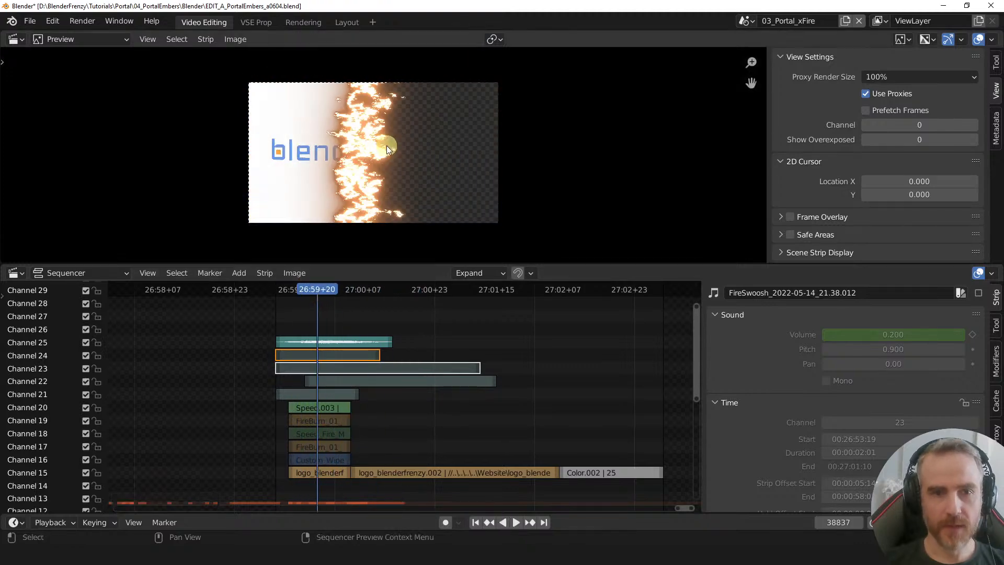
pyautogui.click(494, 346)
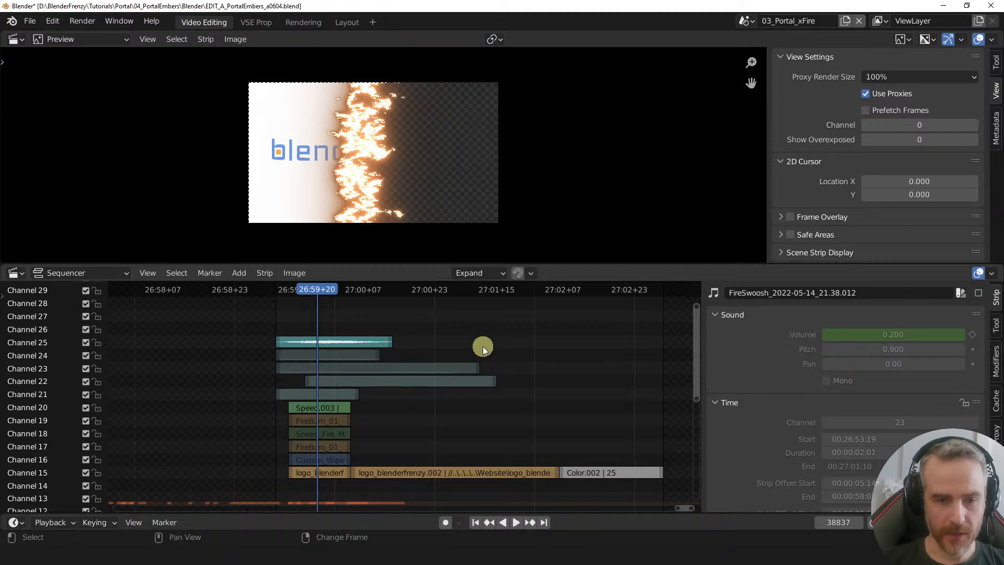
# - Leave the open meta strip and scrub the playhead to 27:00+18 within MetaStrip.010
pyautogui.press('Tab')
pyautogui.moveTo(460, 390); pyautogui.dragTo(464, 349, button='middle')
pyautogui.moveTo(332, 349); pyautogui.dragTo(428, 345, button='middle')
pyautogui.keyDown('ctrl'); pyautogui.moveTo(429, 345); pyautogui.dragTo(407, 325, button='middle'); pyautogui.keyUp('ctrl')
pyautogui.moveTo(408, 291); pyautogui.dragTo(448, 299)
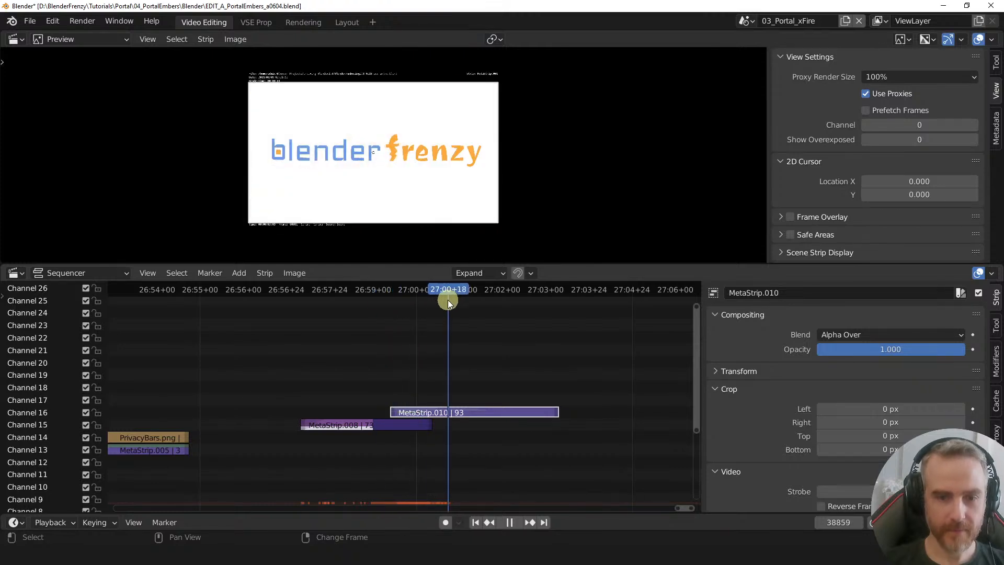
# - Slide MetaStrip.008 and MetaStrip.010 earlier together so that MetaStrip.008 overlaps the end of MetaStrip.005
pyautogui.keyDown('ctrl'); pyautogui.moveTo(497, 398); pyautogui.dragTo(404, 354, button='middle'); pyautogui.keyUp('ctrl')
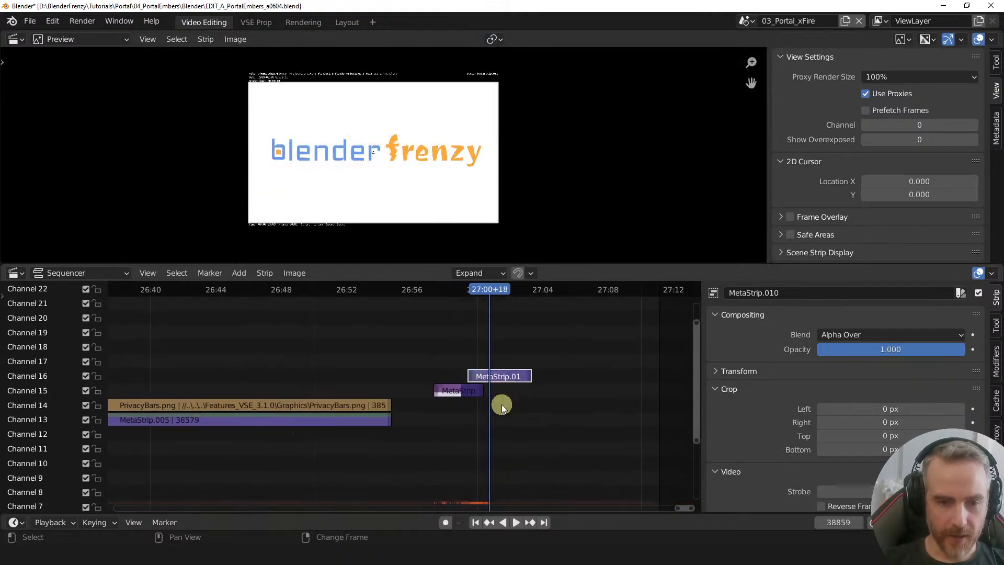
pyautogui.click(449, 383)
pyautogui.moveTo(424, 345); pyautogui.dragTo(512, 410)
pyautogui.press('g')
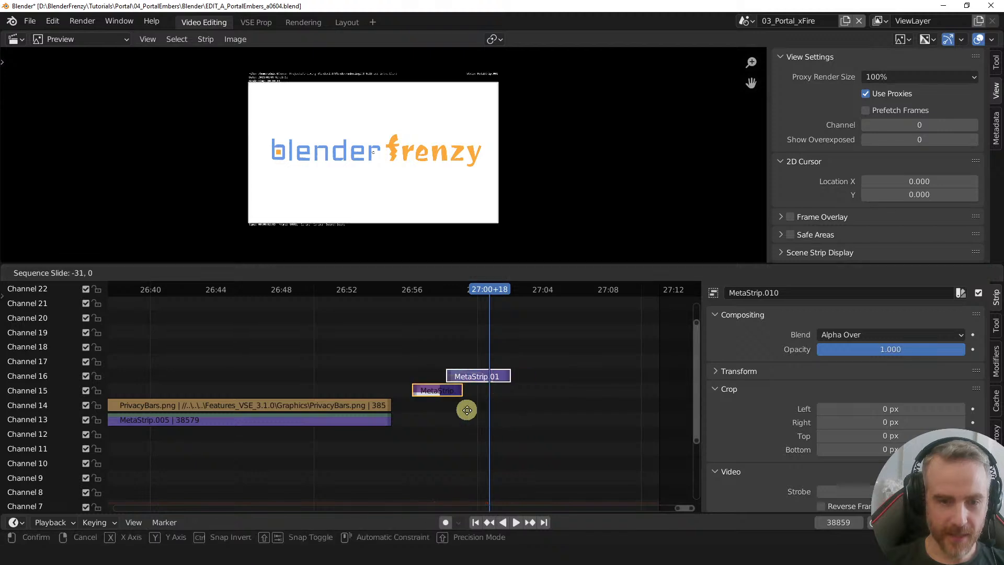
pyautogui.click(432, 407)
pyautogui.keyDown('ctrl'); pyautogui.moveTo(404, 400); pyautogui.dragTo(413, 396, button='middle'); pyautogui.keyUp('ctrl')
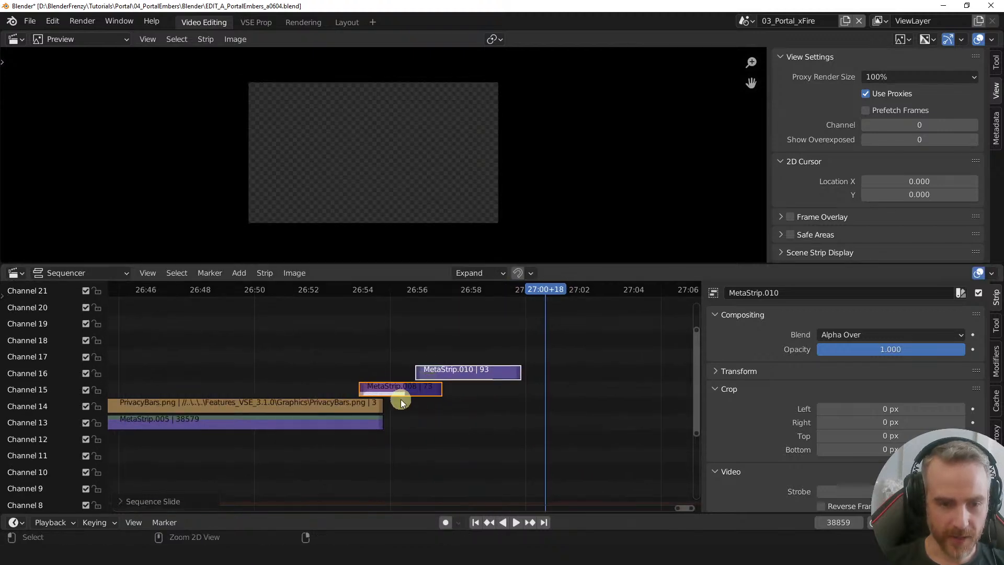
# - Examine the contents of MetaStrip.005 and its nested MetaStrip.007 around 26:52+22, and return to the main timeline
pyautogui.keyDown('shift'); pyautogui.rightClick(328, 325); pyautogui.keyUp('shift')
pyautogui.keyDown('shift'); pyautogui.moveTo(328, 325); pyautogui.dragTo(334, 323, button='right'); pyautogui.keyUp('shift')
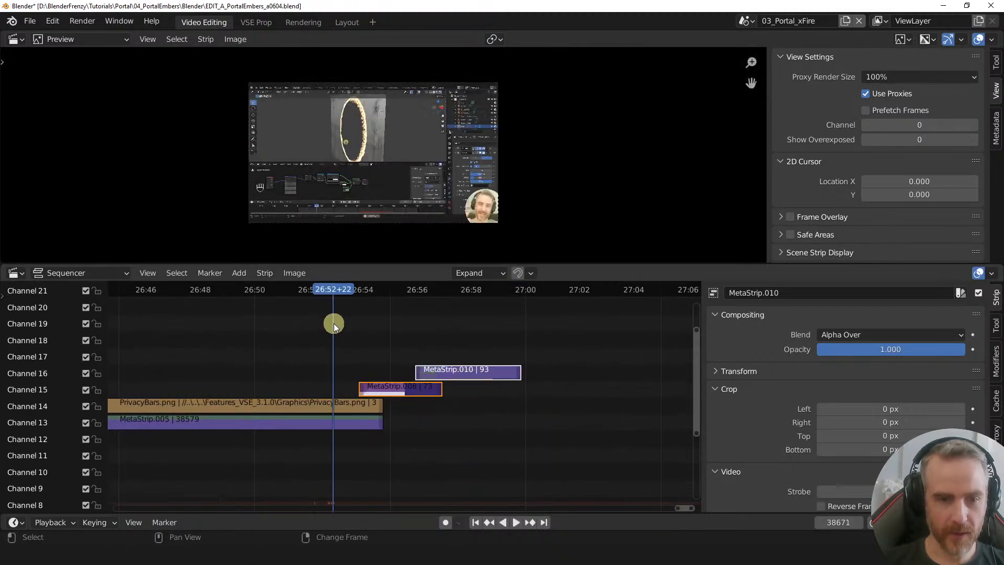
pyautogui.click(336, 422)
pyautogui.press('Tab')
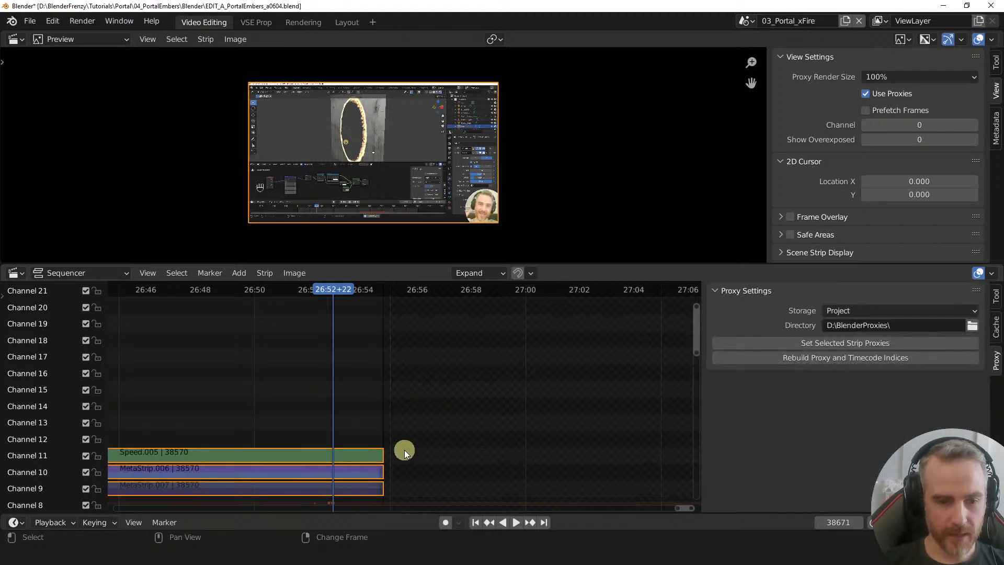
pyautogui.keyDown('ctrl'); pyautogui.moveTo(403, 450); pyautogui.dragTo(395, 414, button='middle'); pyautogui.keyUp('ctrl')
pyautogui.click(372, 443)
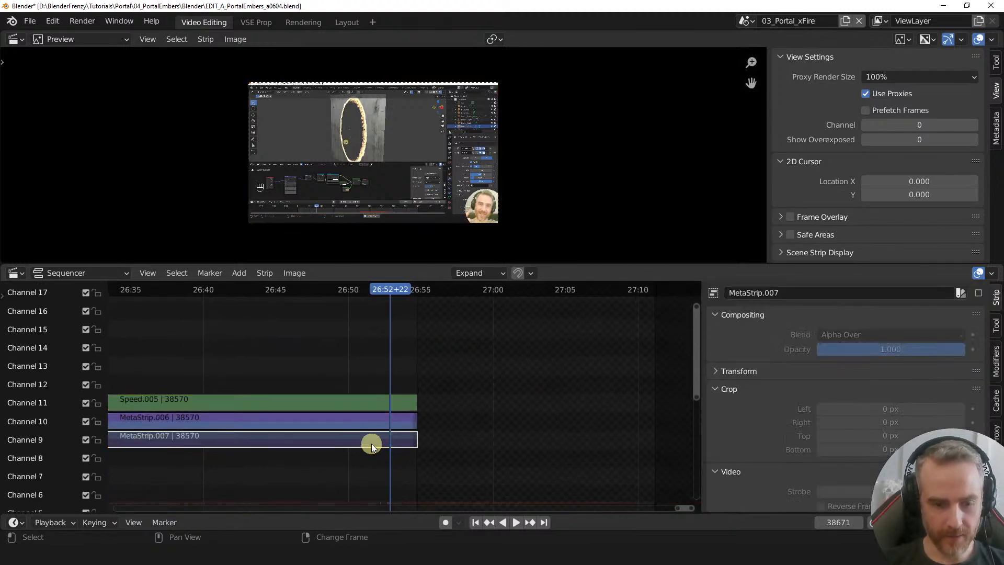
pyautogui.press('Tab')
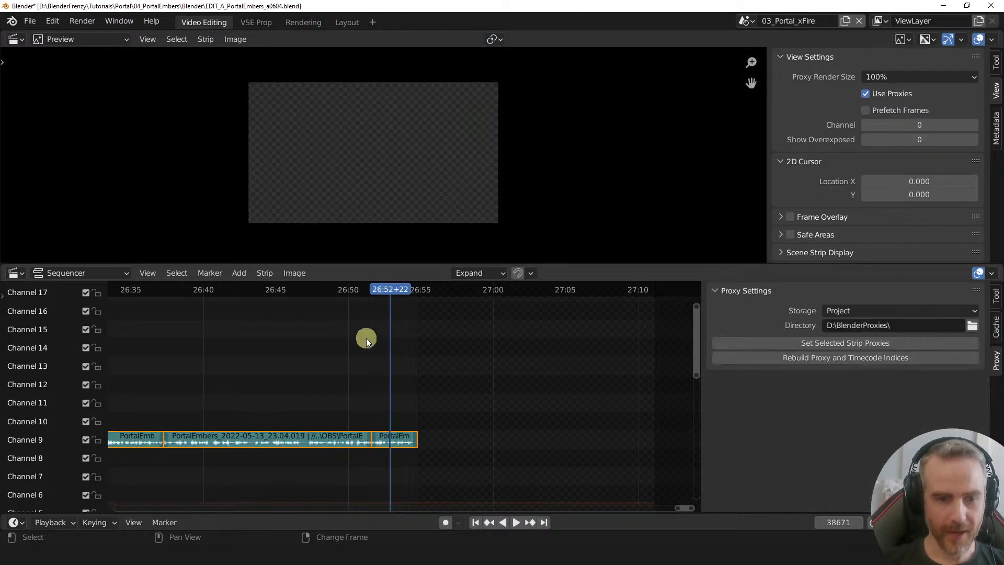
pyautogui.press('Tab')
pyautogui.press('Tab')
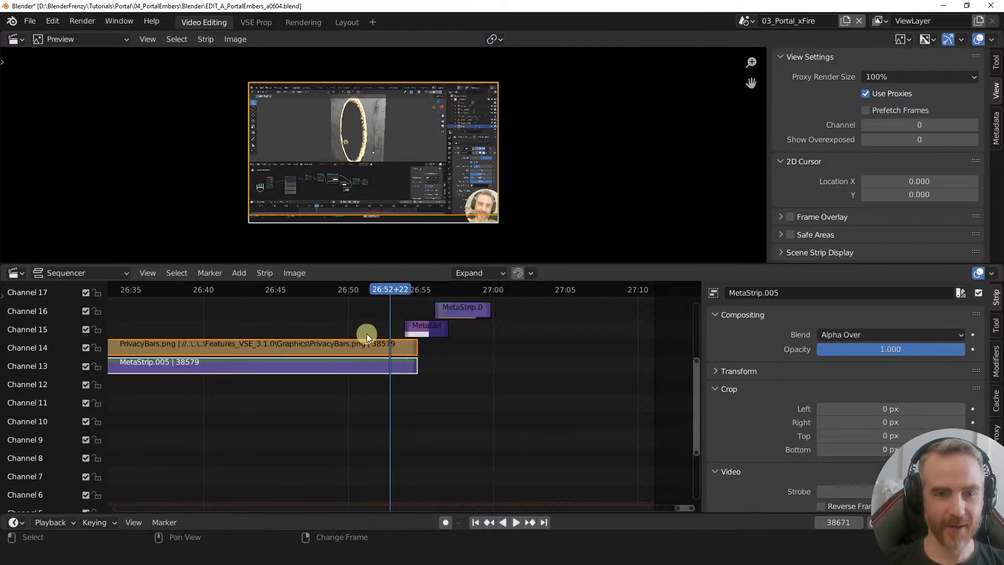
# - Set the preview's proxy render size to 25% and play the end of the main footage
pyautogui.moveTo(387, 290)
pyautogui.mouseDown()
pyautogui.moveTo(350, 290)
pyautogui.moveTo(372, 294)
pyautogui.mouseUp()
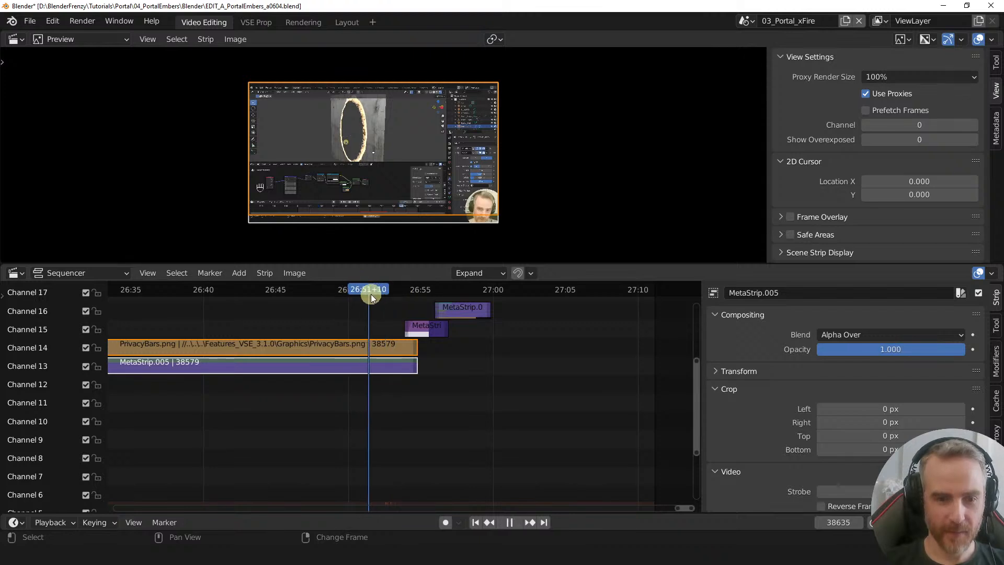
pyautogui.press('space')
pyautogui.press('space')
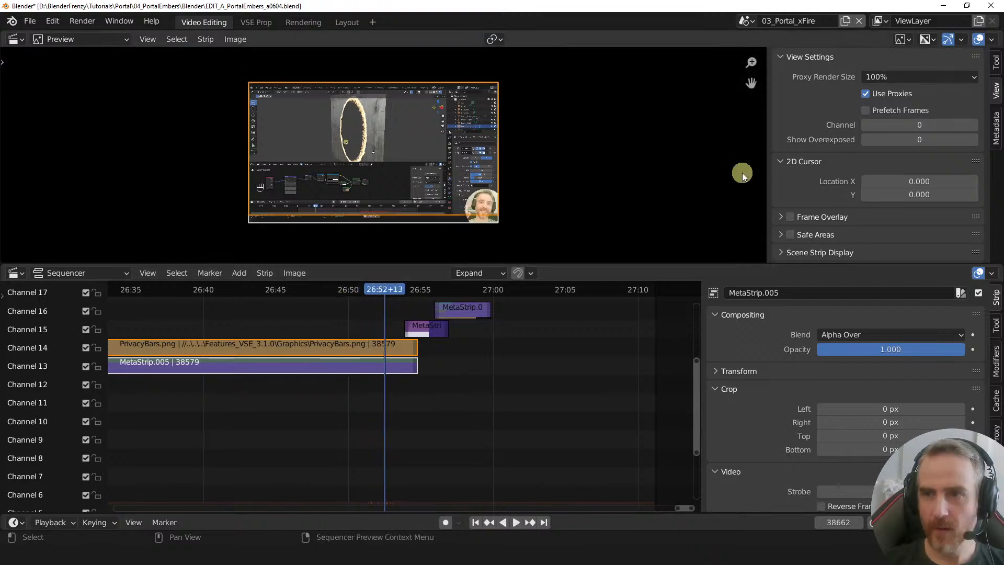
pyautogui.click(928, 80)
pyautogui.click(883, 115)
pyautogui.moveTo(372, 397); pyautogui.dragTo(367, 386, button='middle')
pyautogui.press('space')
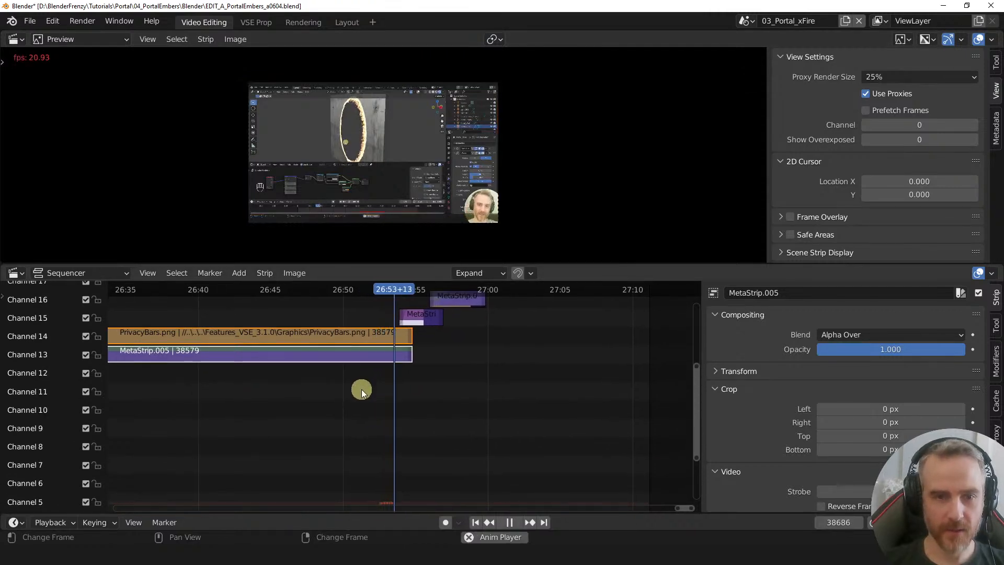
pyautogui.press('space')
# - Play the transition into the "Continued in Part 5" title and inspect the title text up close at 26:55+12
pyautogui.keyDown('ctrl'); pyautogui.moveTo(368, 390); pyautogui.dragTo(446, 398, button='middle'); pyautogui.keyUp('ctrl')
pyautogui.moveTo(442, 398); pyautogui.dragTo(369, 302, button='middle')
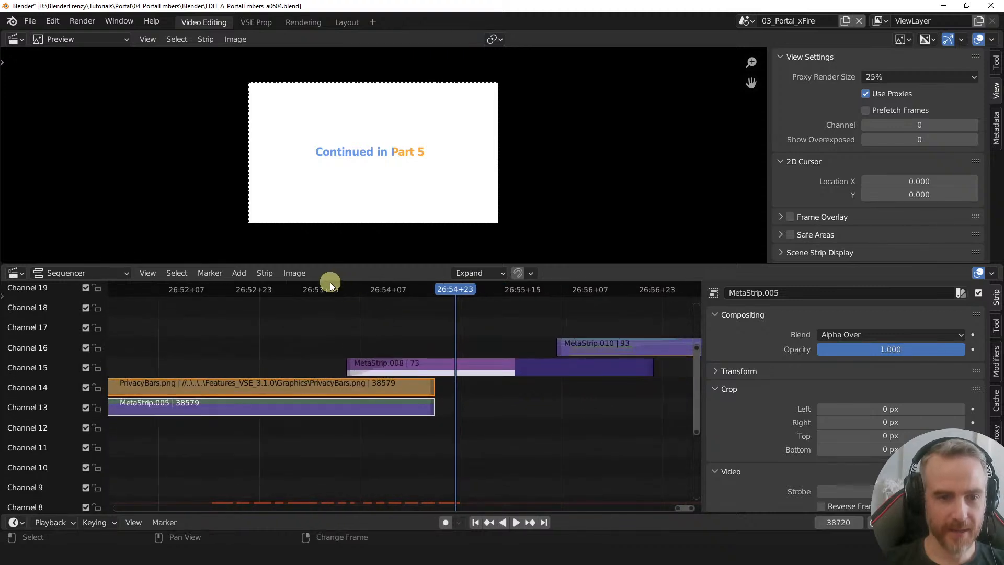
pyautogui.click(317, 288)
pyautogui.press('space')
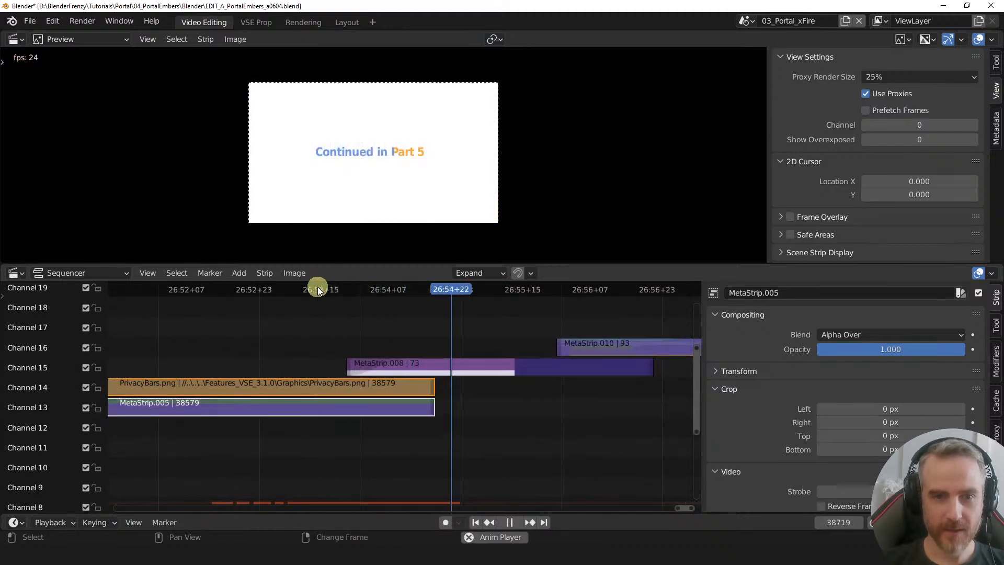
pyautogui.press('space')
pyautogui.scroll(3, 416, 155)
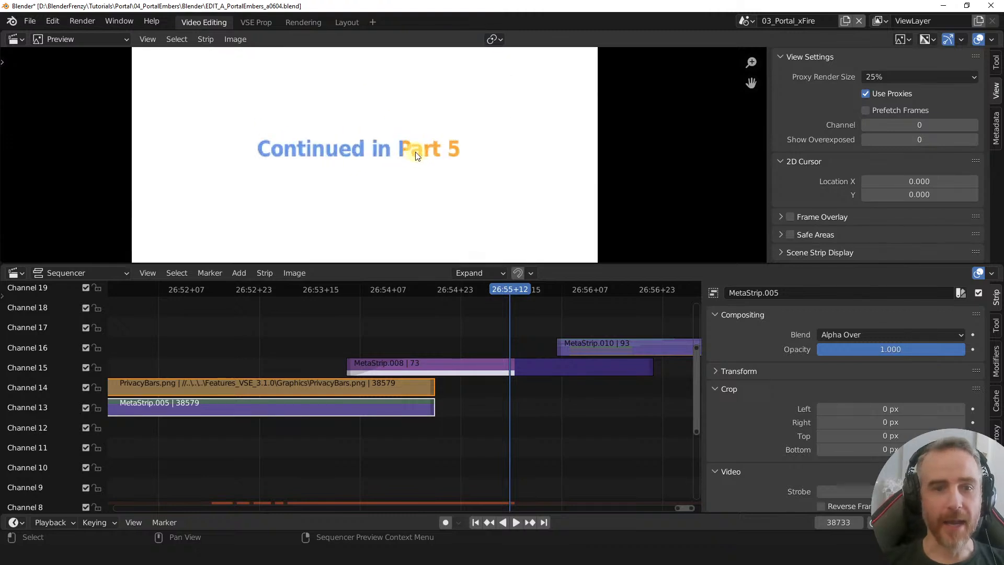
pyautogui.scroll(3, 423, 149)
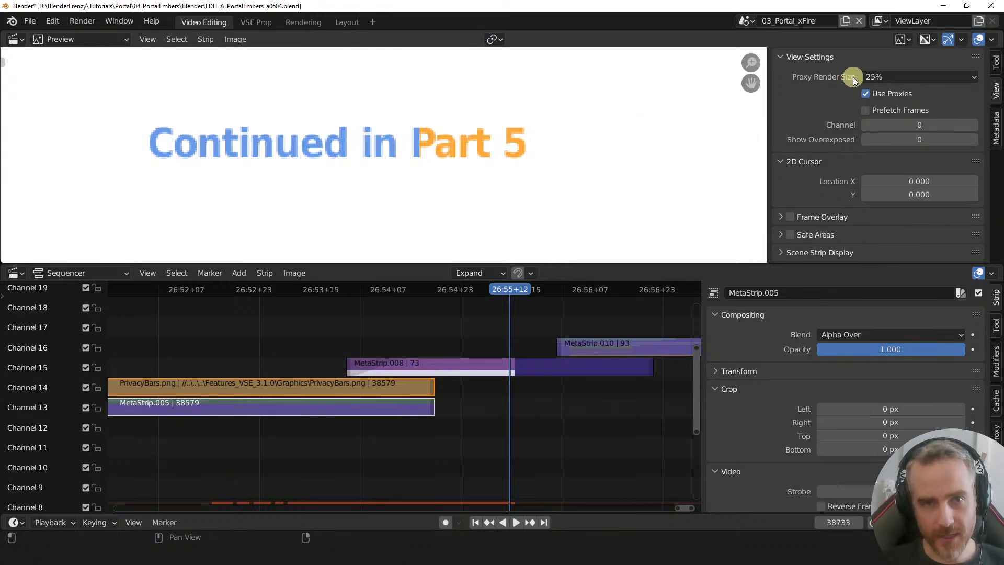
# - Switch the proxy render size to 100% and back to 25% to compare how the title text is displayed
pyautogui.click(882, 75)
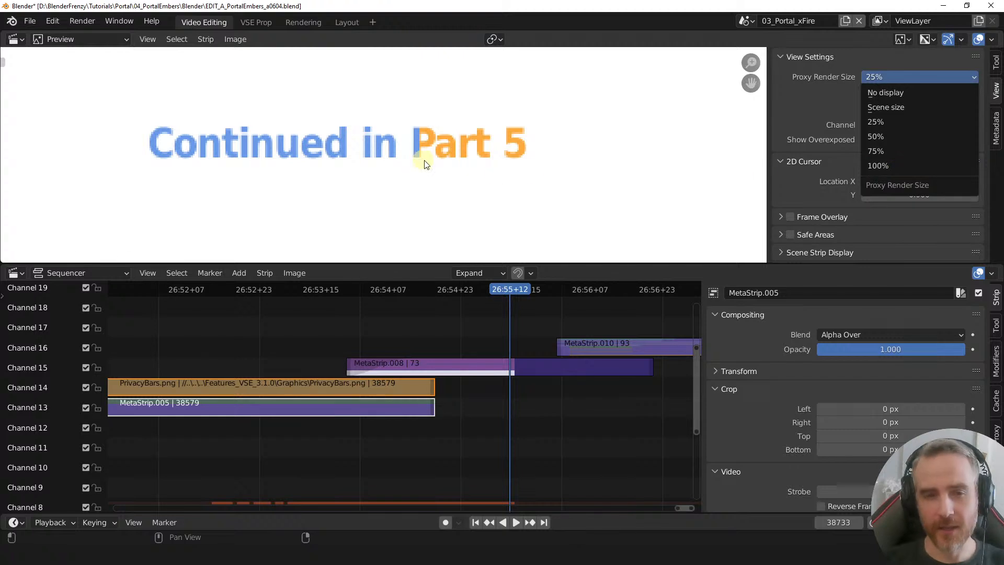
pyautogui.click(888, 164)
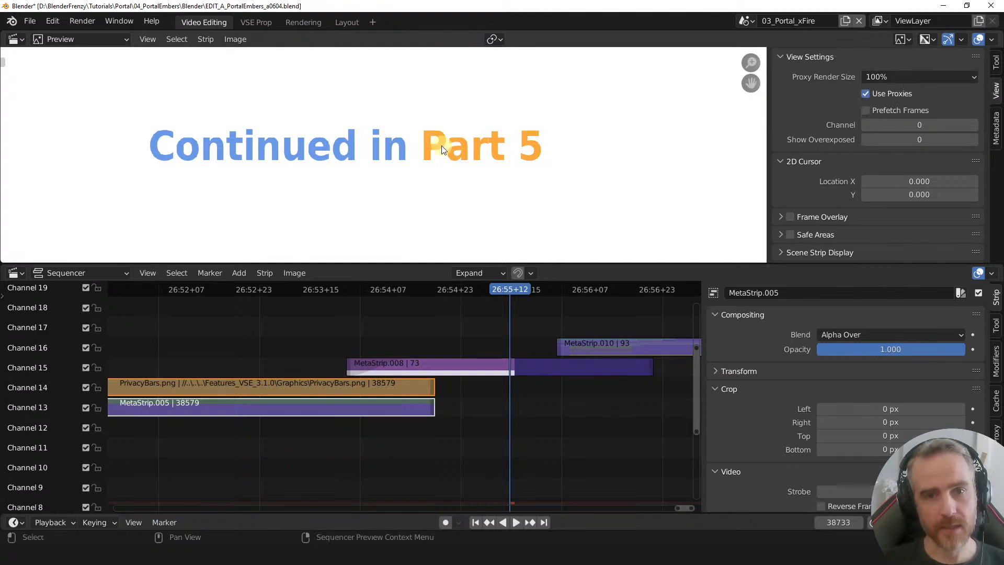
pyautogui.click(884, 80)
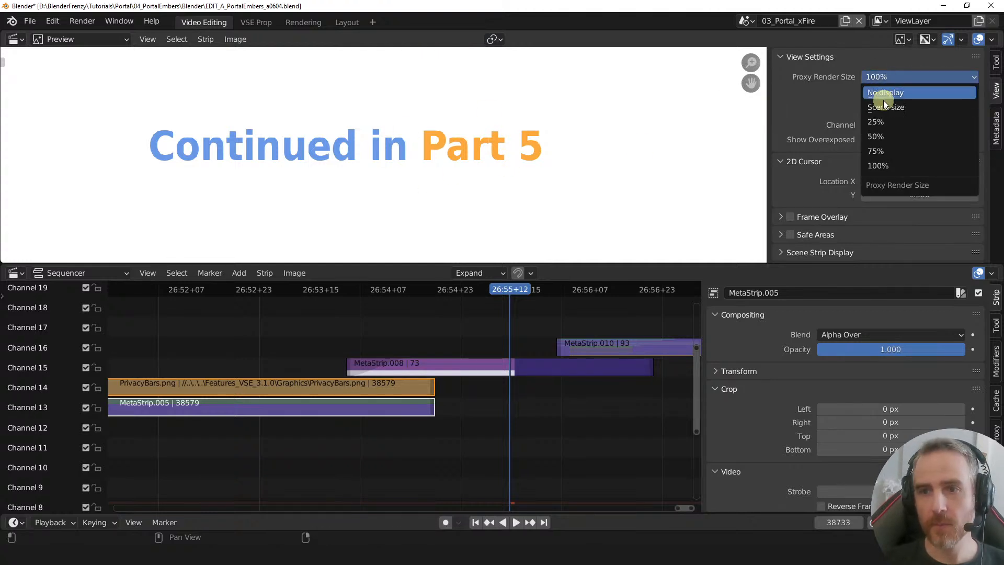
pyautogui.click(878, 119)
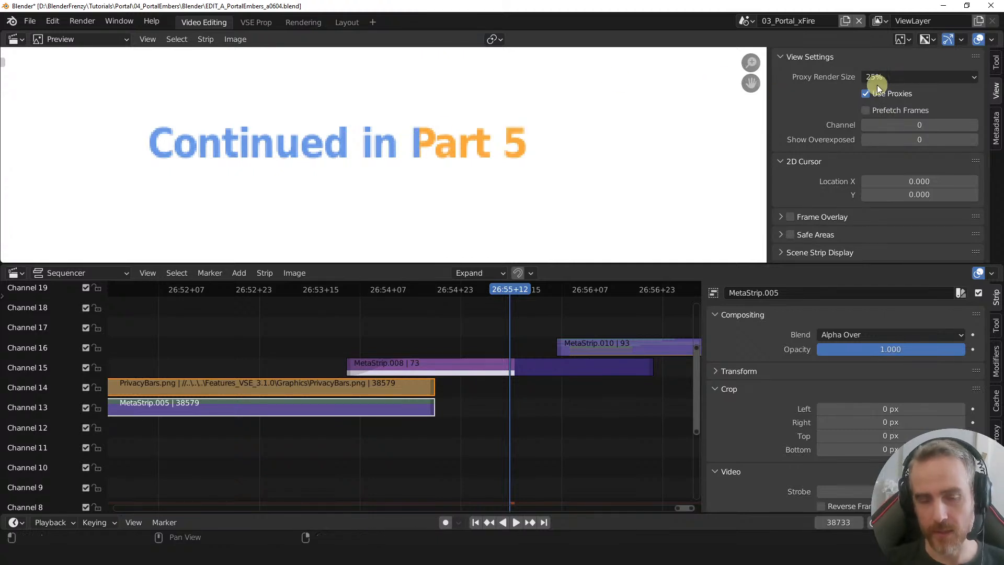
# - Set the scene's end frame to the last frame of MetaStrip.010, frame 38836, and save the file
pyautogui.keyDown('ctrl'); pyautogui.moveTo(406, 401); pyautogui.dragTo(469, 391, button='middle'); pyautogui.keyUp('ctrl')
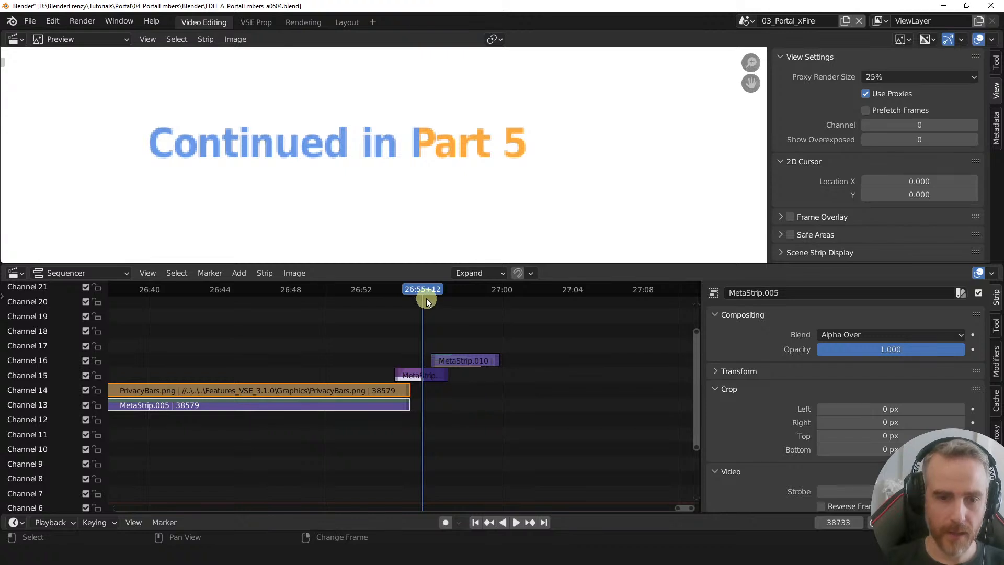
pyautogui.moveTo(424, 296); pyautogui.dragTo(503, 302)
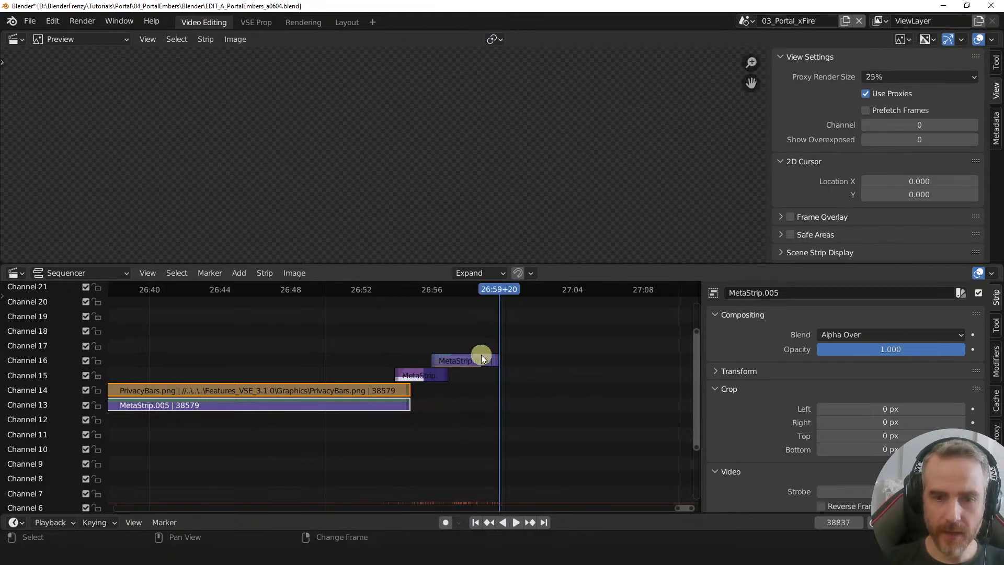
pyautogui.scroll(9, 502, 362)
pyautogui.moveTo(558, 361); pyautogui.dragTo(397, 396, button='middle')
pyautogui.scroll(7, 418, 408)
pyautogui.scroll(10, 441, 418)
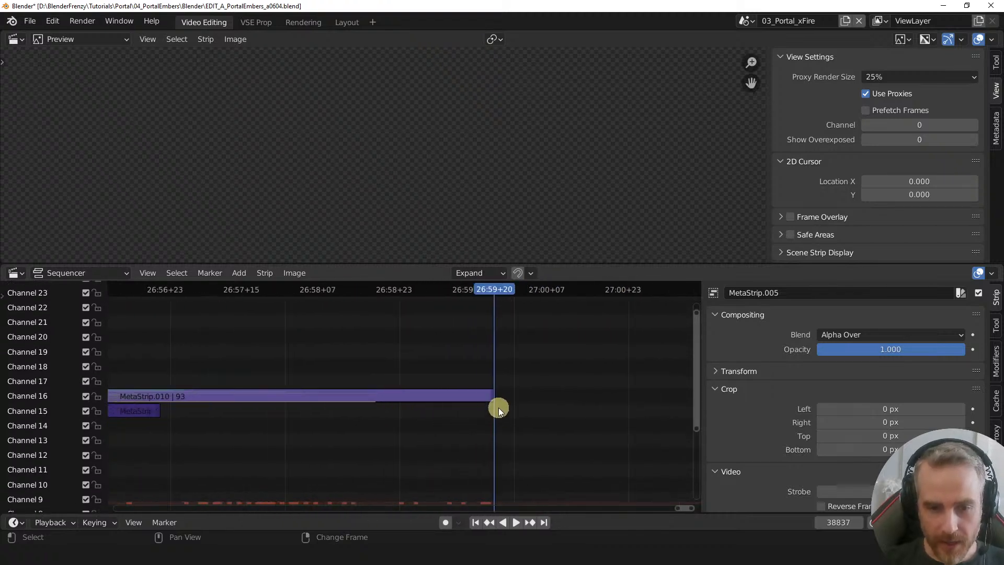
pyautogui.scroll(-8, 460, 155)
pyautogui.scroll(-2, 465, 152)
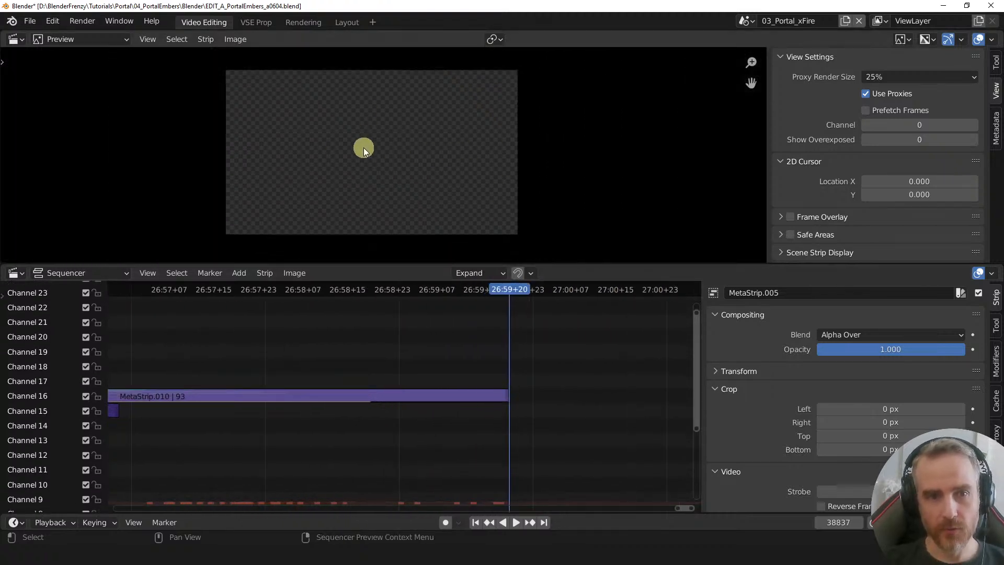
pyautogui.scroll(3, 372, 153)
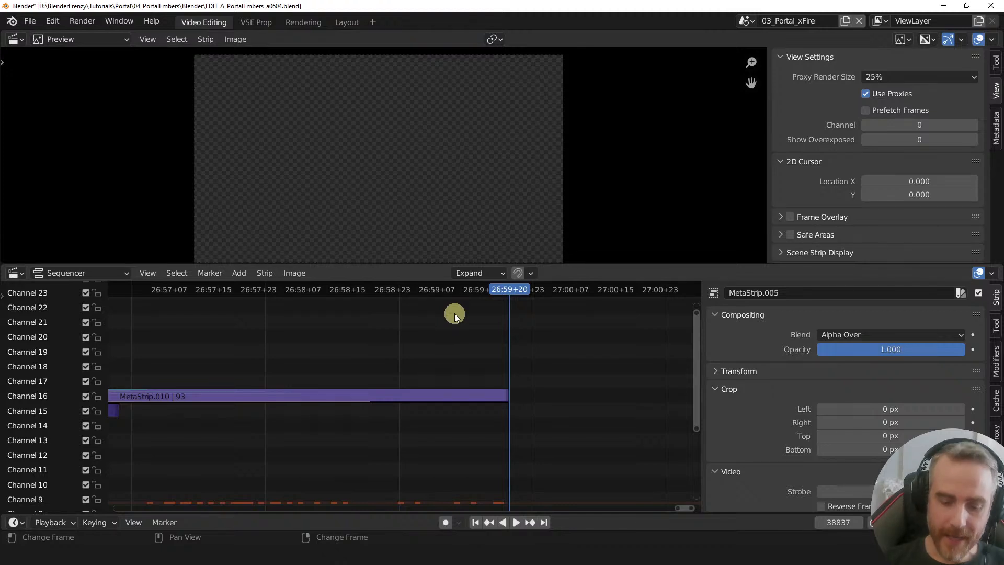
pyautogui.press('Left')
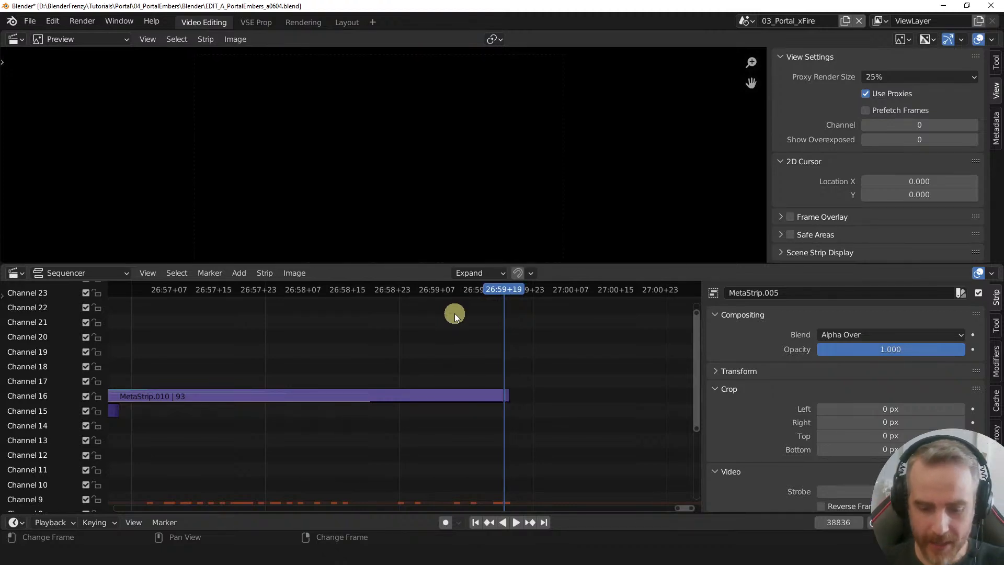
pyautogui.hotkey('ctrl', 'End')
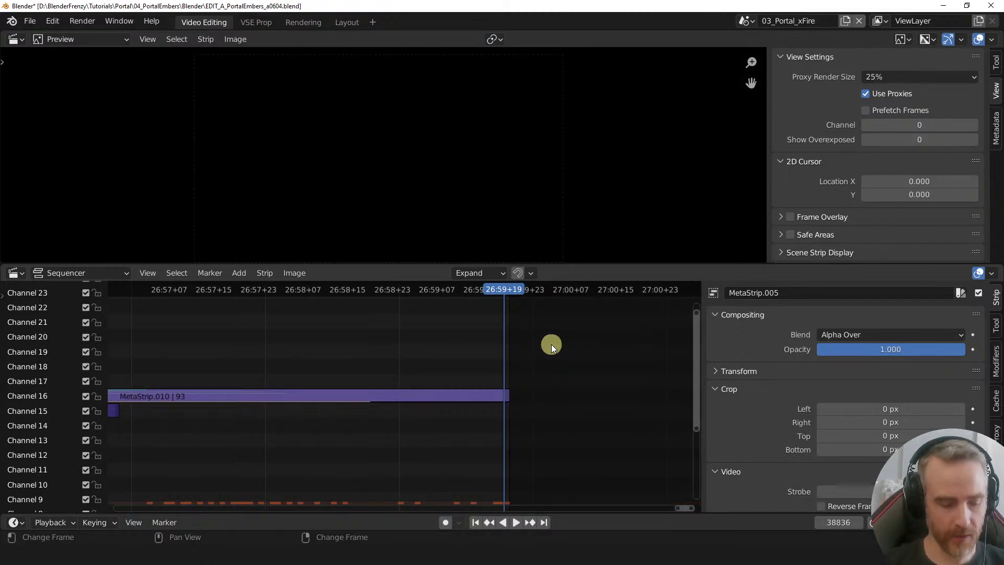
pyautogui.hotkey('ctrl', 's')
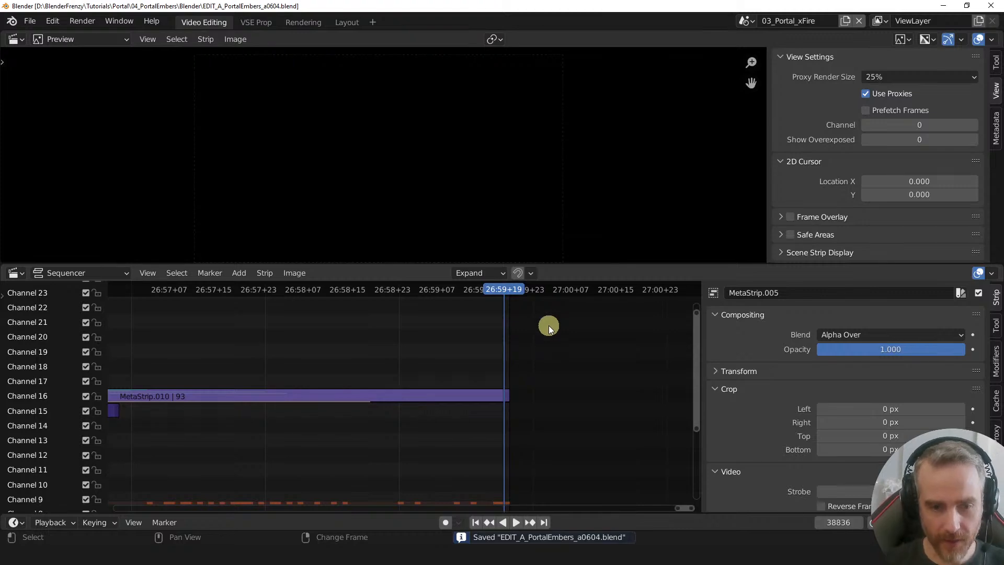
# - Survey the whole timeline and examine the strips around its start at 00:00
pyautogui.keyDown('ctrl'); pyautogui.moveTo(504, 362); pyautogui.dragTo(375, 366, button='middle'); pyautogui.keyUp('ctrl')
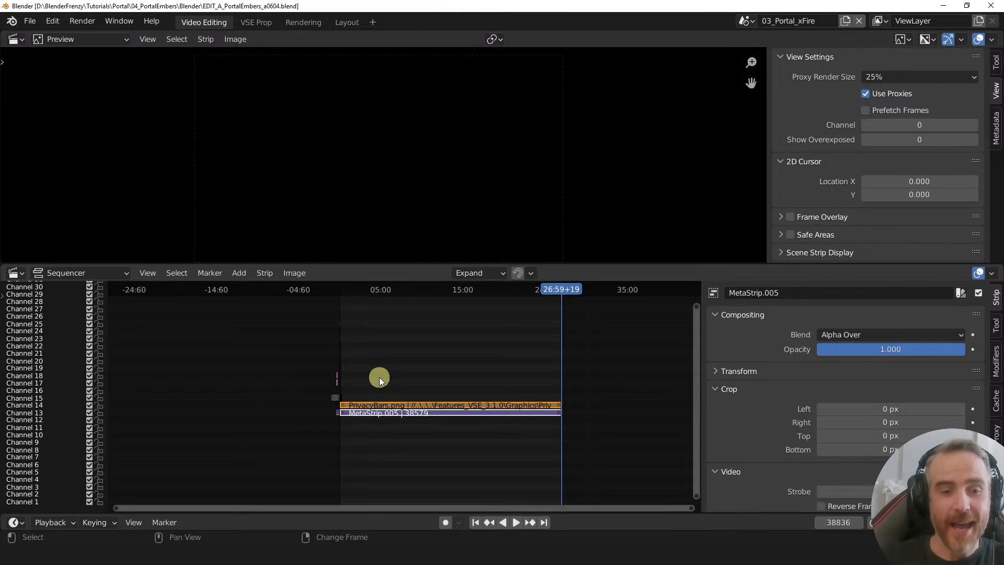
pyautogui.moveTo(391, 425); pyautogui.dragTo(421, 418, button='middle')
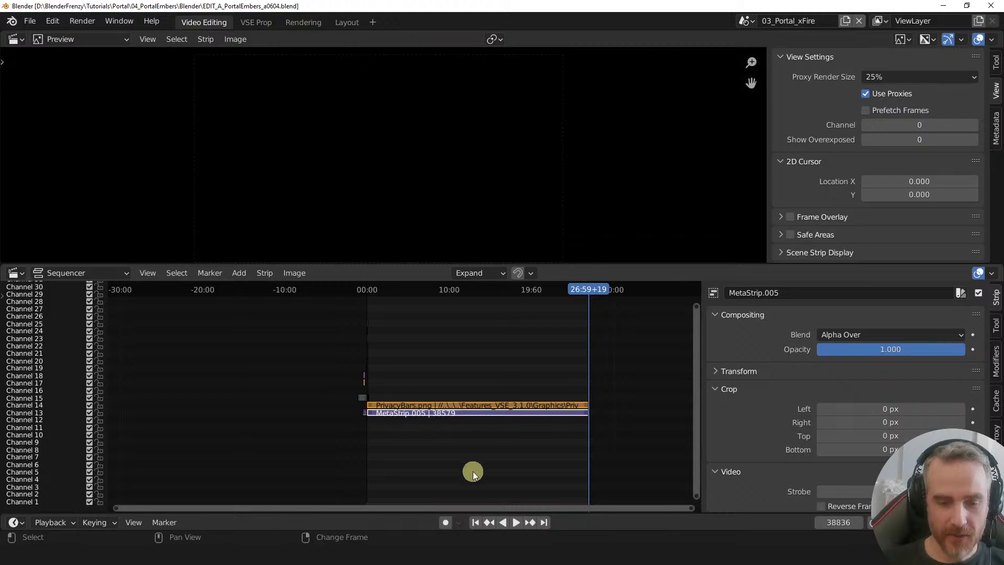
pyautogui.moveTo(448, 383); pyautogui.dragTo(499, 366, button='middle')
pyautogui.moveTo(458, 372)
pyautogui.mouseDown(button='middle')
pyautogui.moveTo(412, 377)
pyautogui.moveTo(455, 370)
pyautogui.mouseUp(button='middle')
pyautogui.moveTo(380, 376); pyautogui.dragTo(353, 380, button='middle')
pyautogui.moveTo(293, 370); pyautogui.dragTo(447, 370, button='middle')
pyautogui.keyDown('ctrl'); pyautogui.moveTo(448, 370); pyautogui.dragTo(466, 337, button='middle'); pyautogui.keyUp('ctrl')
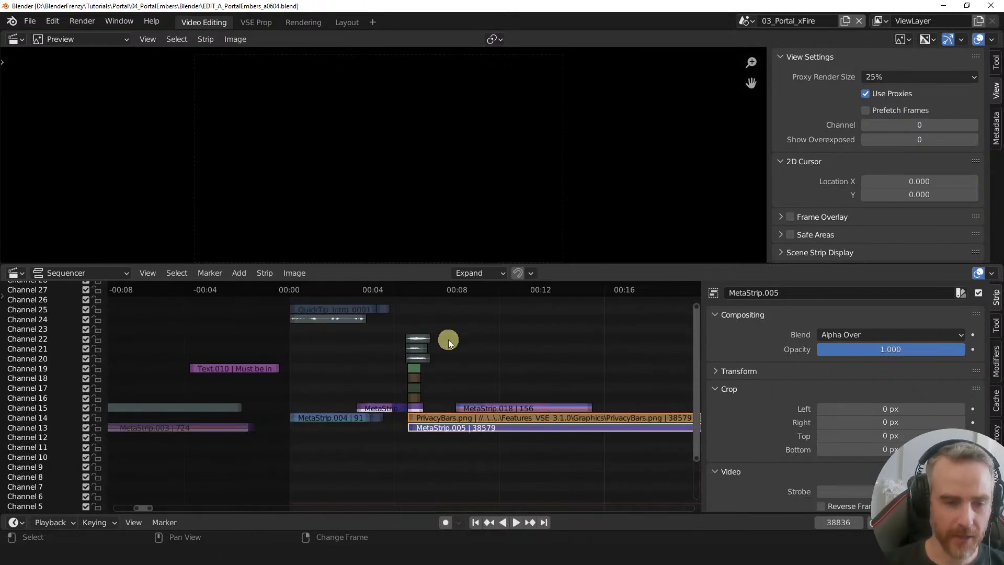
# - Preview the edit at 00:11+04 and place the playhead on the logo intro at 00:01+22, frame 46
pyautogui.moveTo(365, 381); pyautogui.dragTo(341, 377, button='middle')
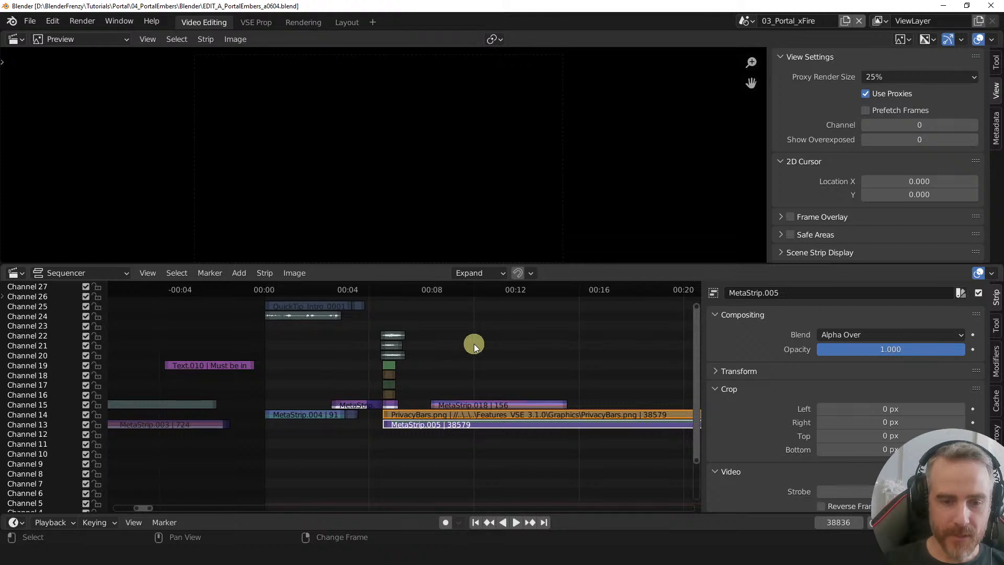
pyautogui.click(497, 290)
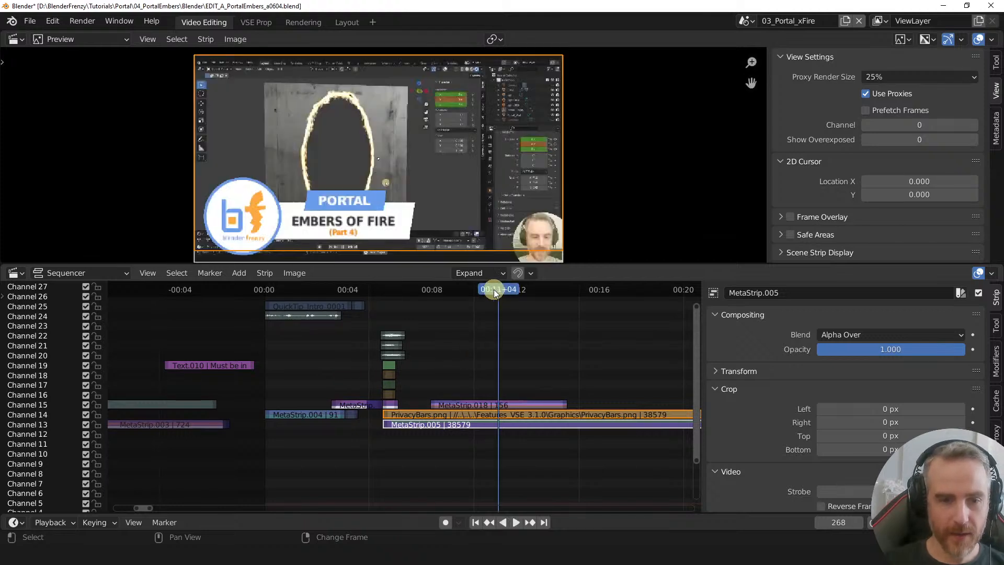
pyautogui.click(307, 289)
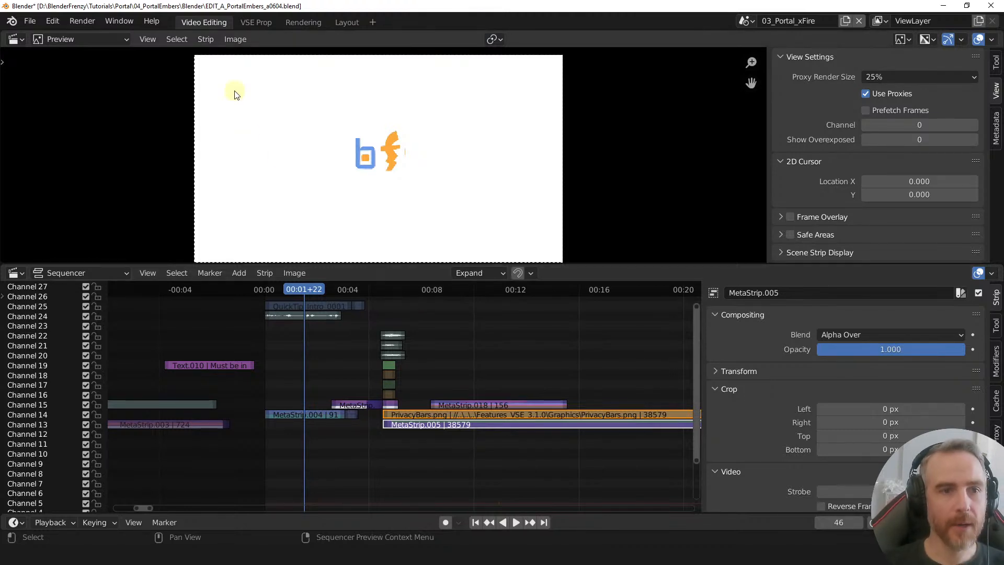
# - Switch to the Rendering workspace, show the Render Result image, and render the current frame 46
pyautogui.click(297, 24)
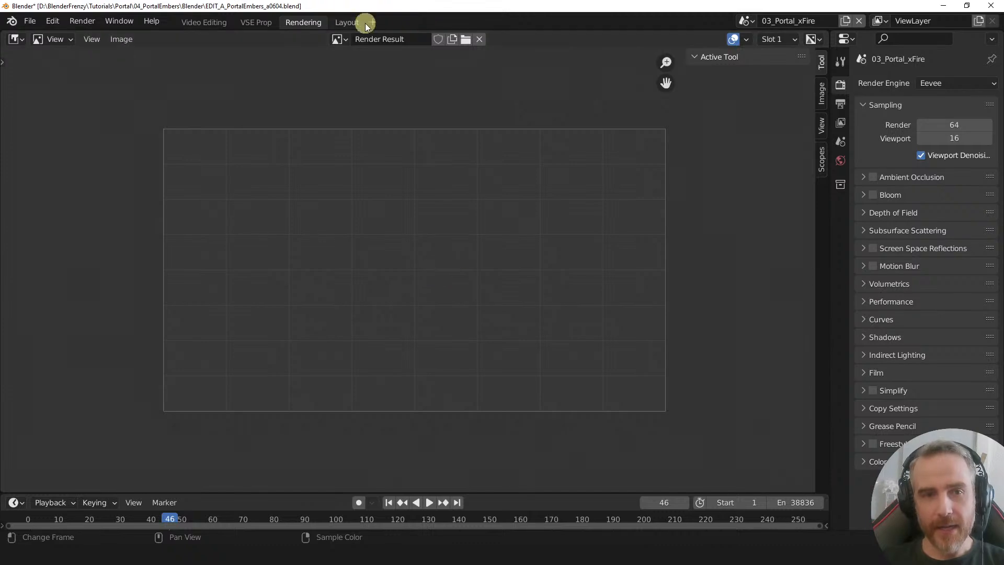
pyautogui.click(345, 39)
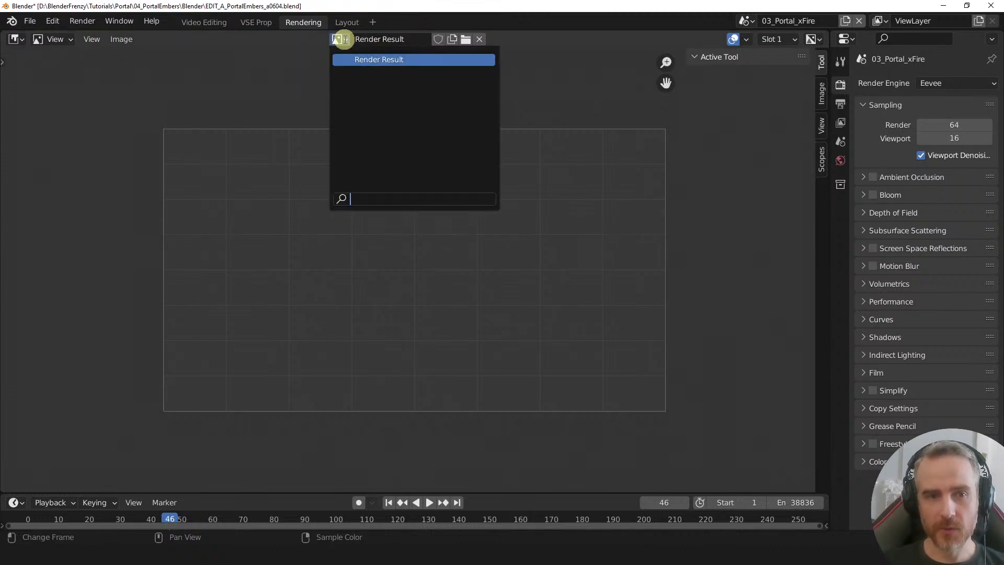
pyautogui.click(377, 59)
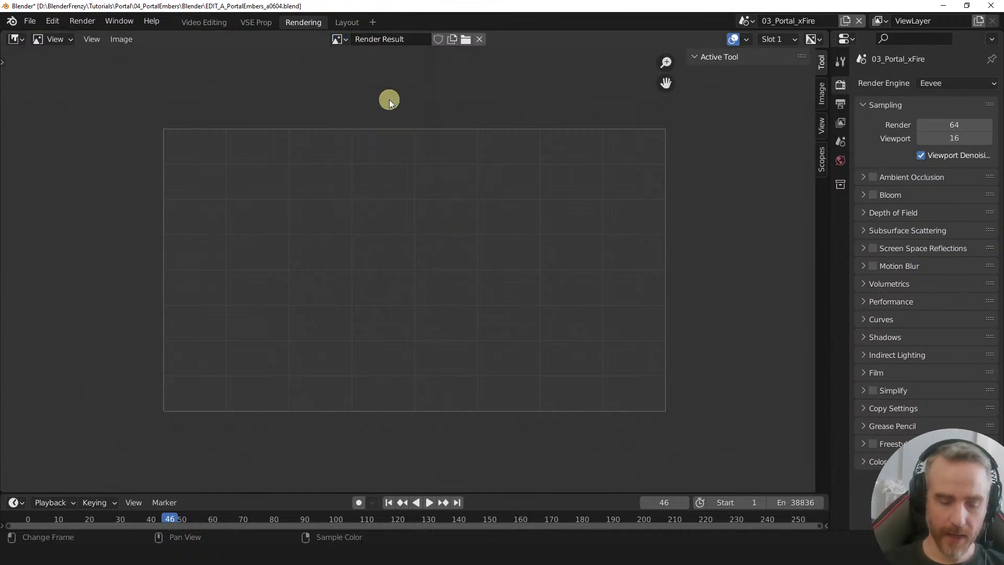
pyautogui.hotkey('ctrl', 'F12')
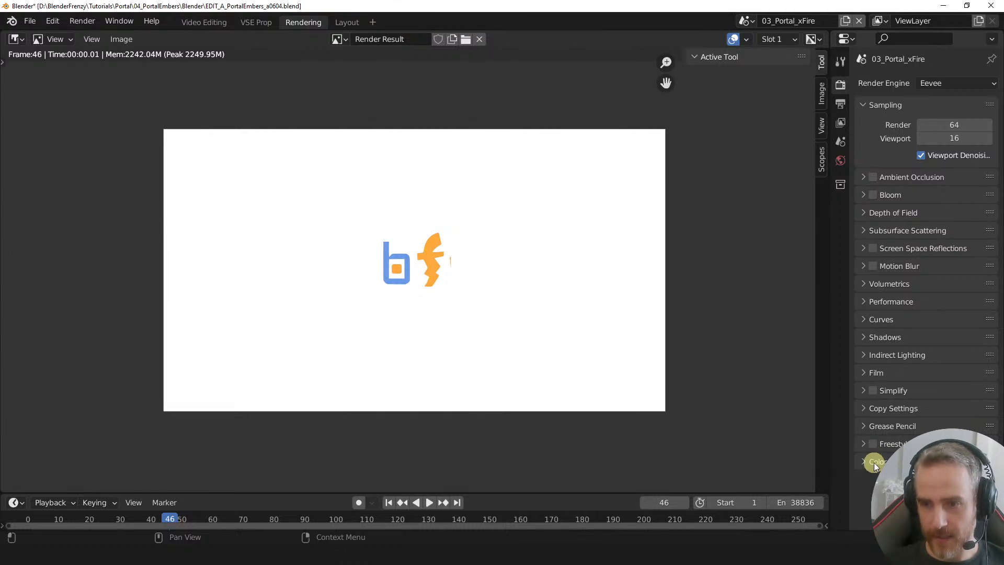
# - Review the scene's output properties, including the frame range and file format, and expand the Post Processing section
pyautogui.click(840, 106)
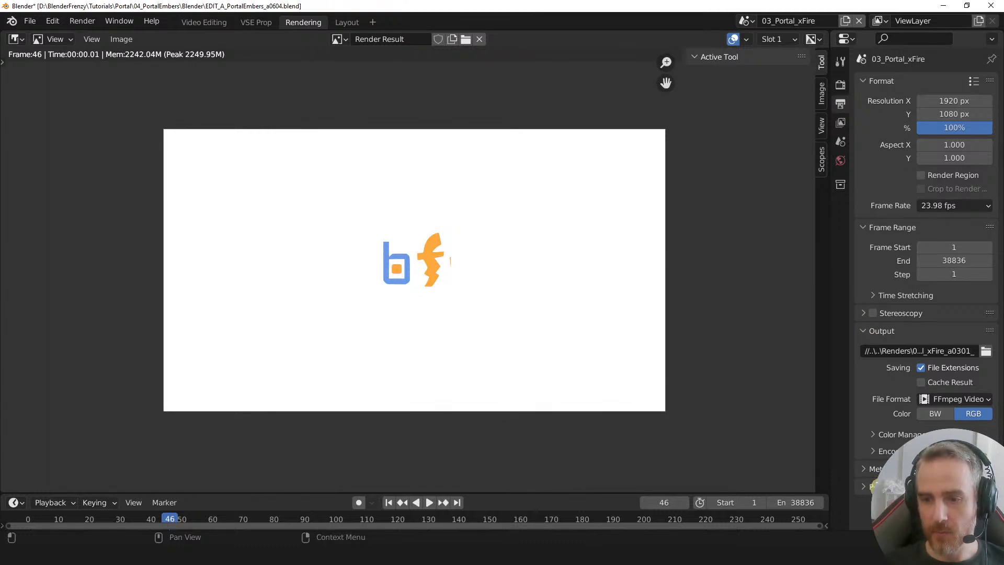
pyautogui.click(884, 485)
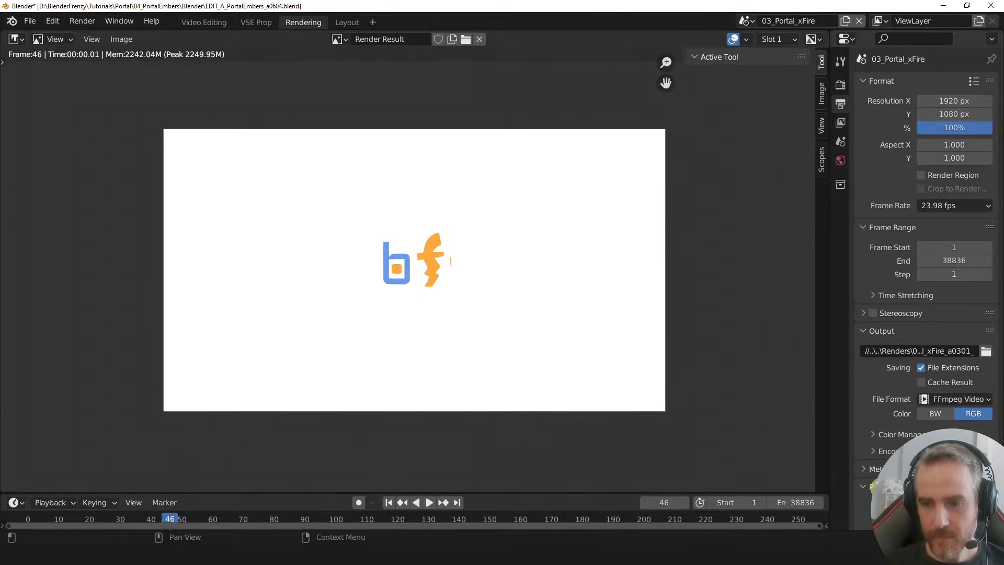
pyautogui.scroll(-1, 889, 470)
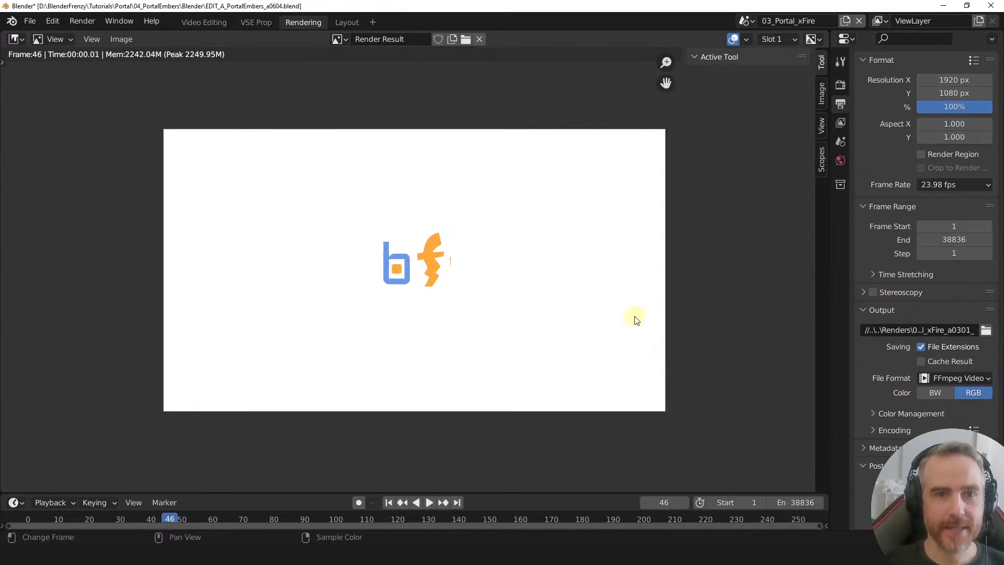
# - Compare the Render Result with the sequencer previews in the Video Editing and VSE Prop workspaces, and return to the Rendering workspace
pyautogui.click(339, 39)
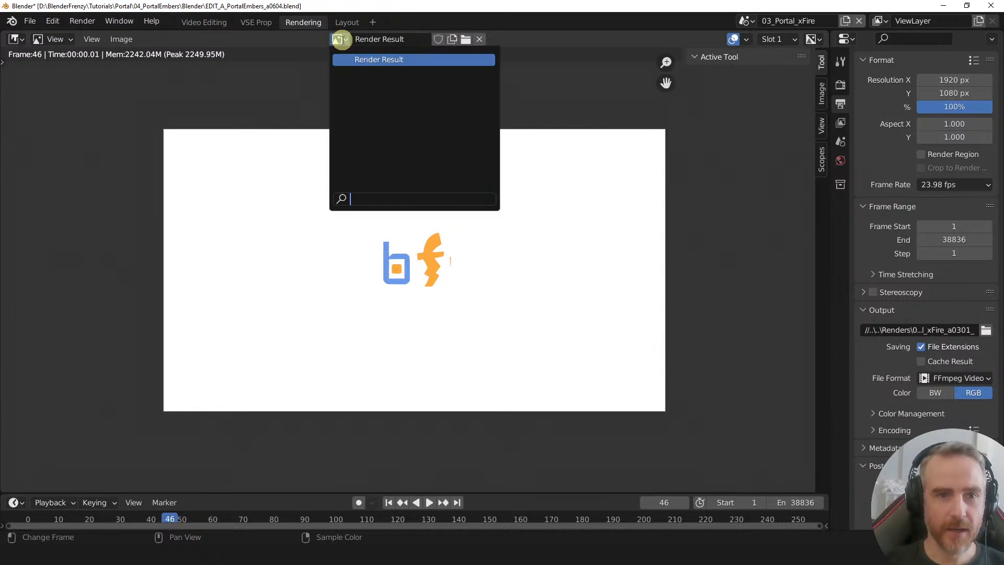
pyautogui.click(378, 59)
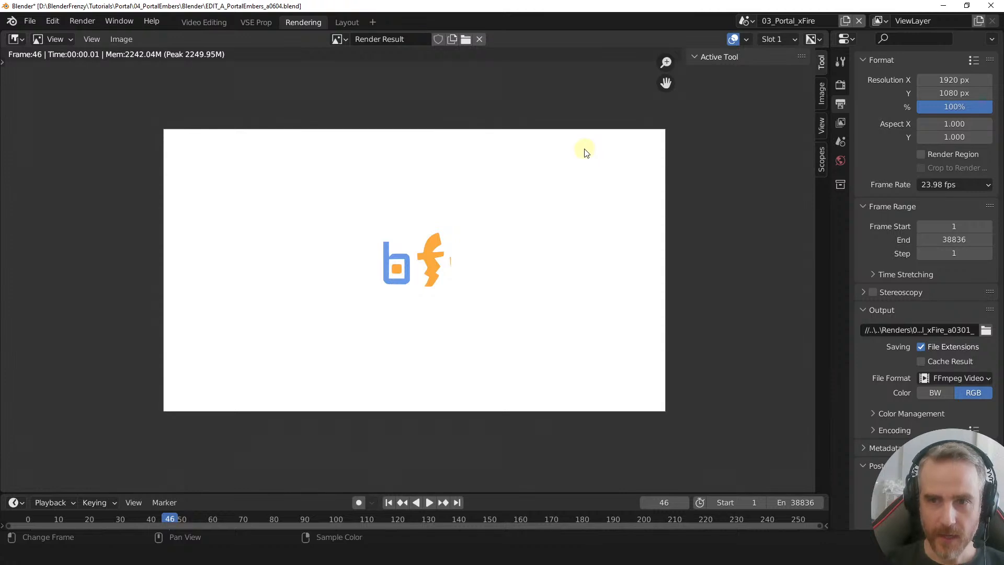
pyautogui.click(208, 26)
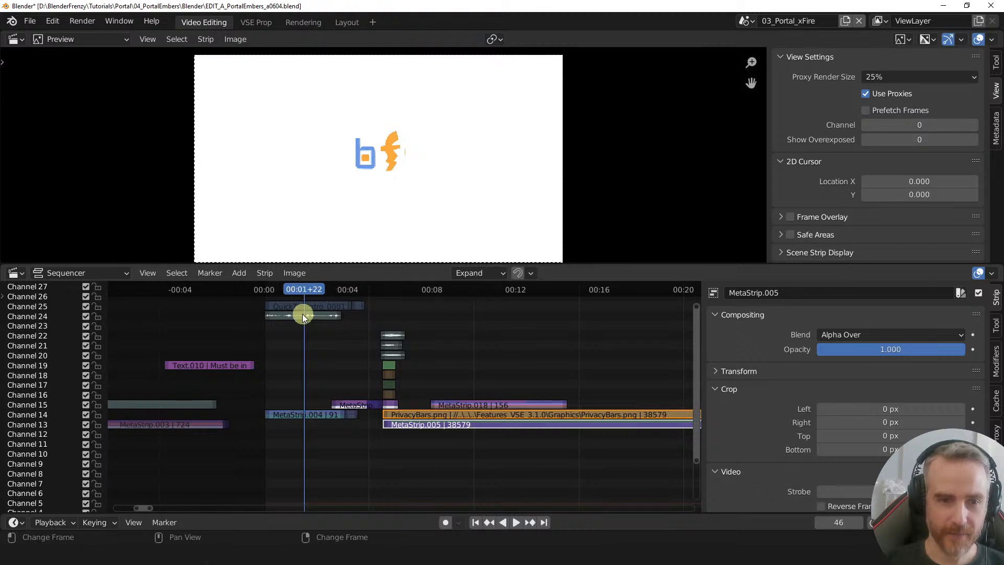
pyautogui.click(263, 26)
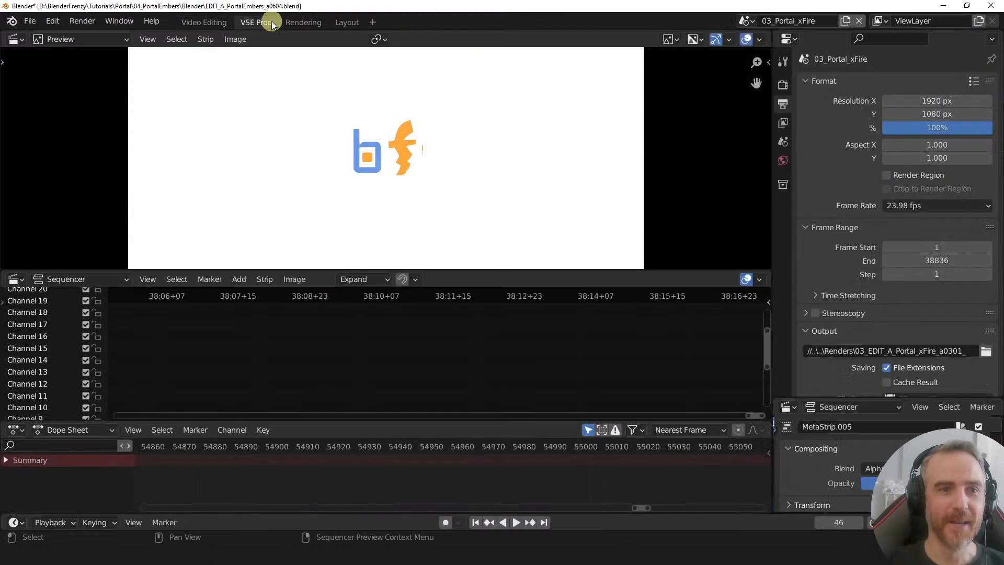
pyautogui.click(310, 24)
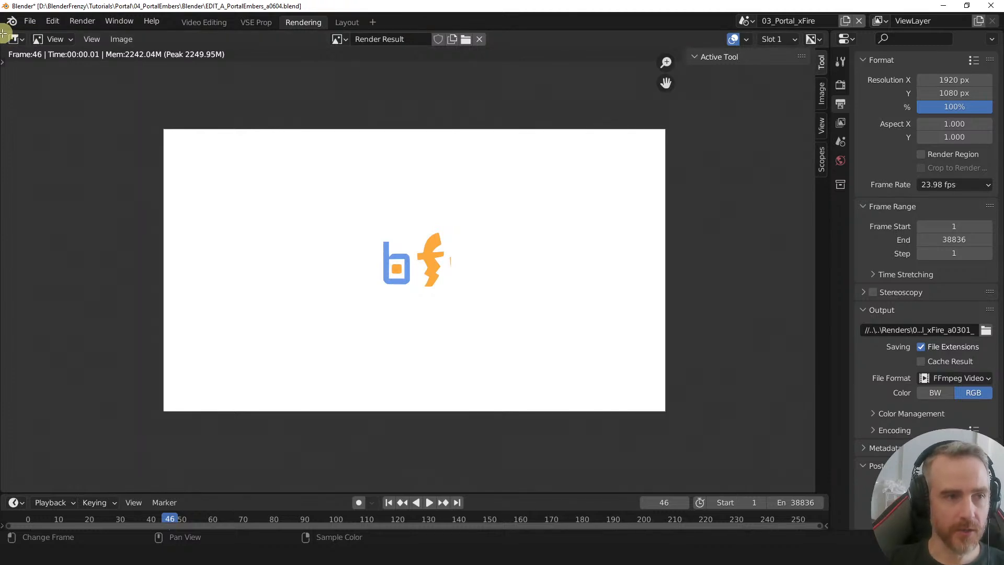
# - Split the image editor into two side-by-side areas and turn the new one into a Video Sequencer in Preview mode
pyautogui.moveTo(3, 33); pyautogui.dragTo(402, 54)
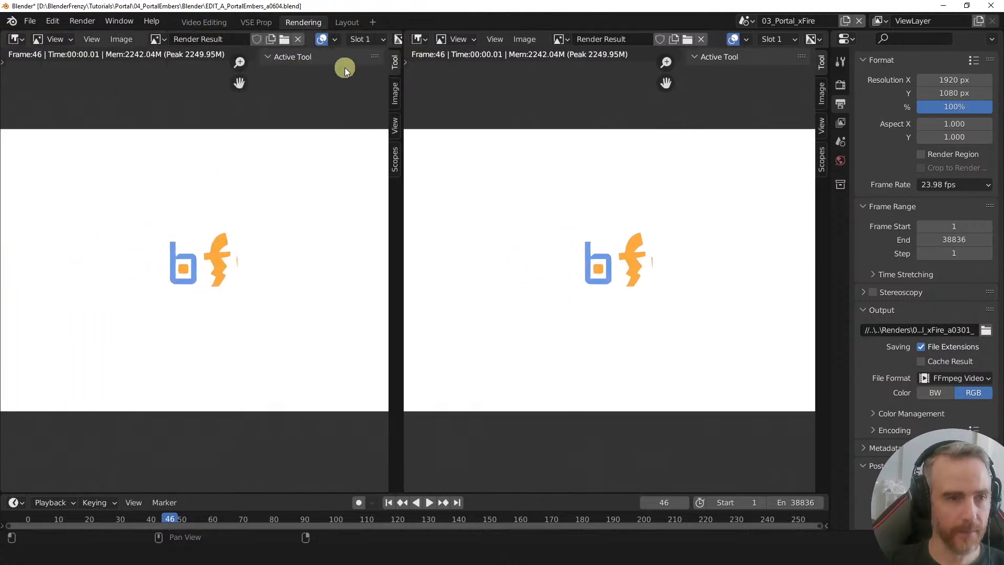
pyautogui.click(14, 39)
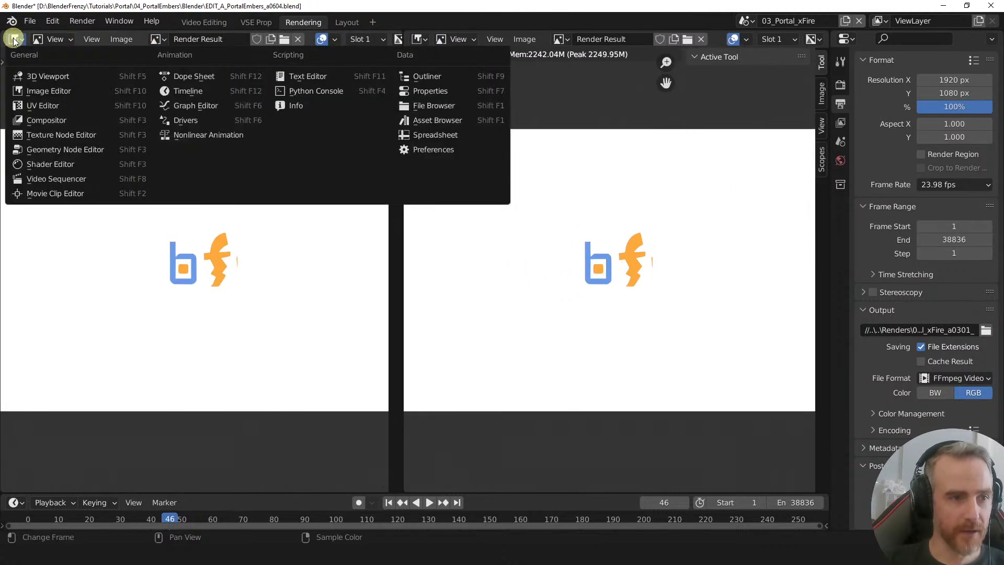
pyautogui.click(46, 179)
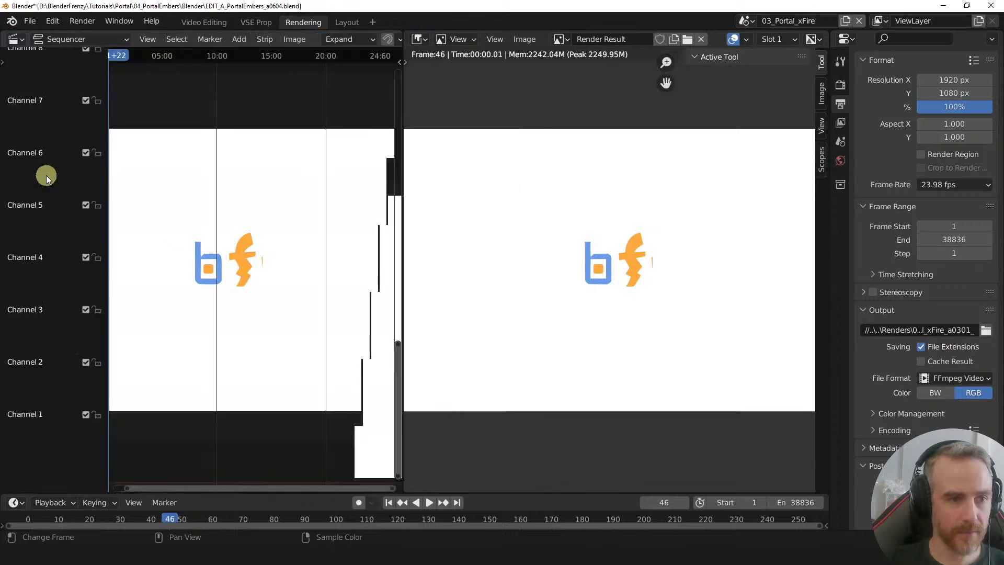
pyautogui.click(75, 41)
pyautogui.click(70, 71)
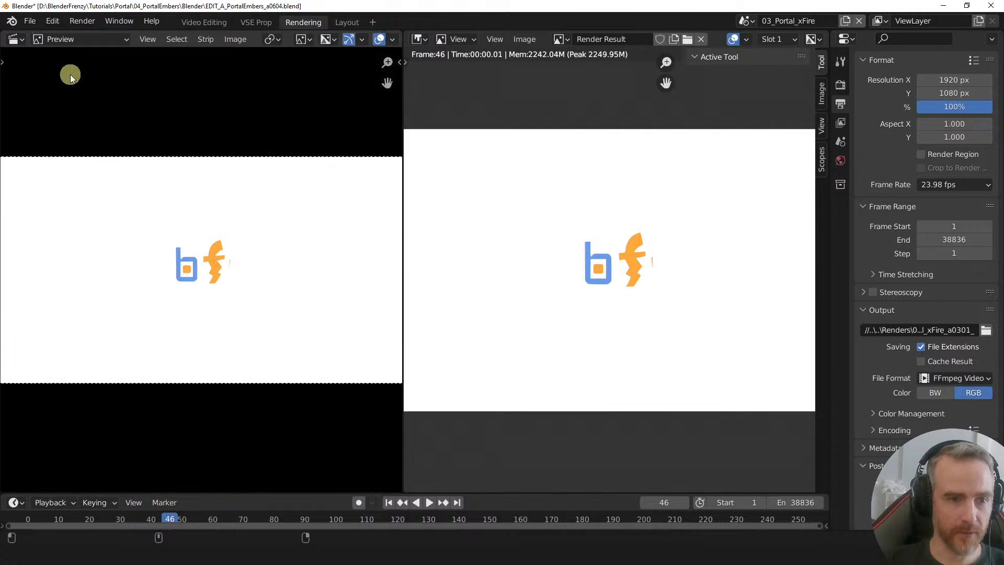
pyautogui.scroll(-1, 183, 245)
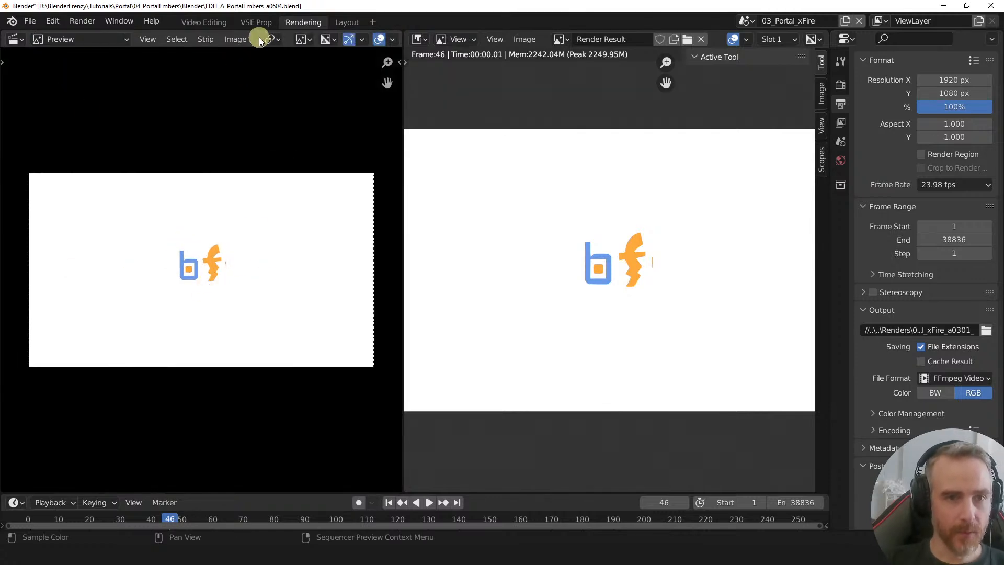
# - Check the preview's proxy view settings in the Video Editing workspace and return to the Rendering workspace
pyautogui.press('n')
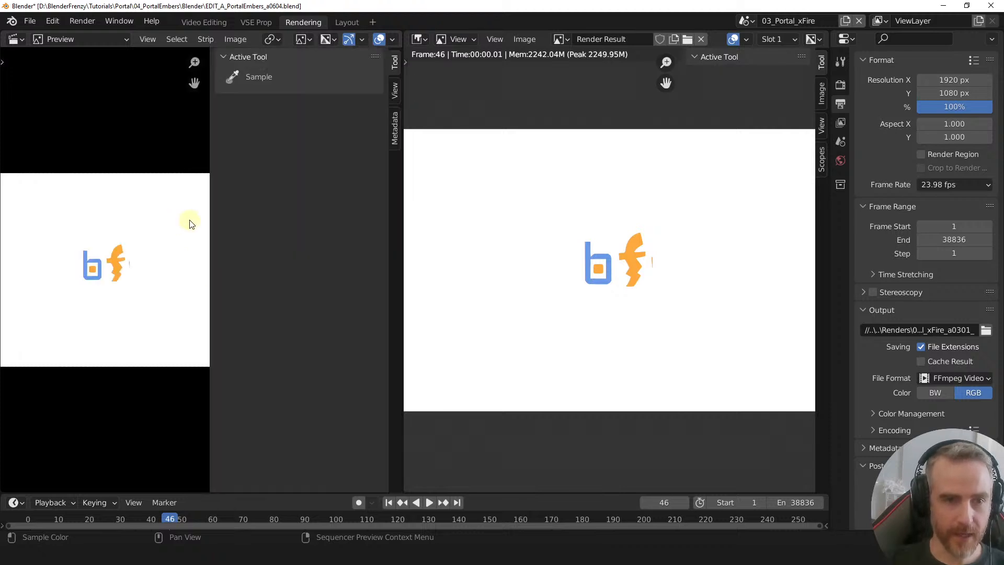
pyautogui.press('n')
pyautogui.click(204, 22)
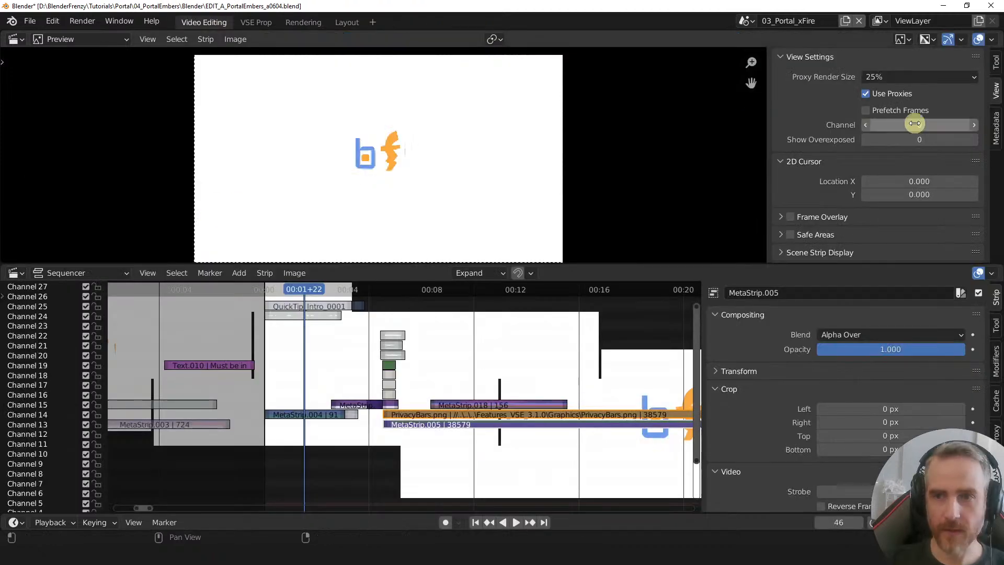
pyautogui.press('n')
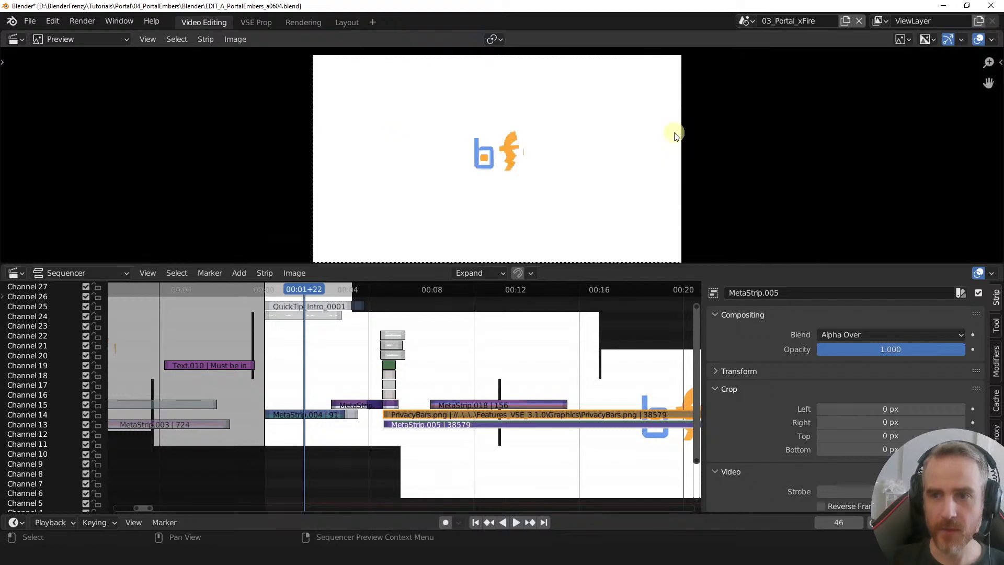
pyautogui.press('n')
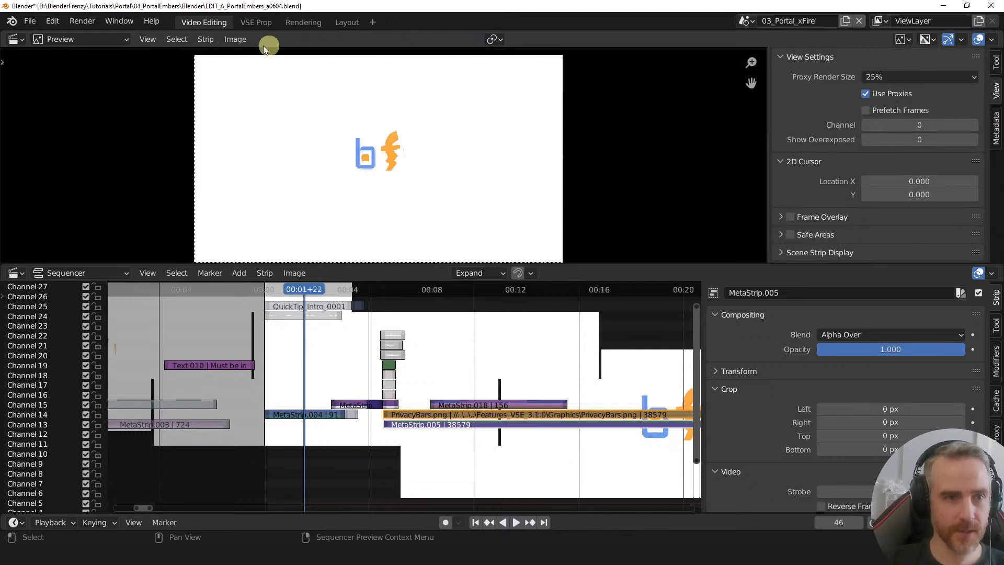
pyautogui.click(304, 21)
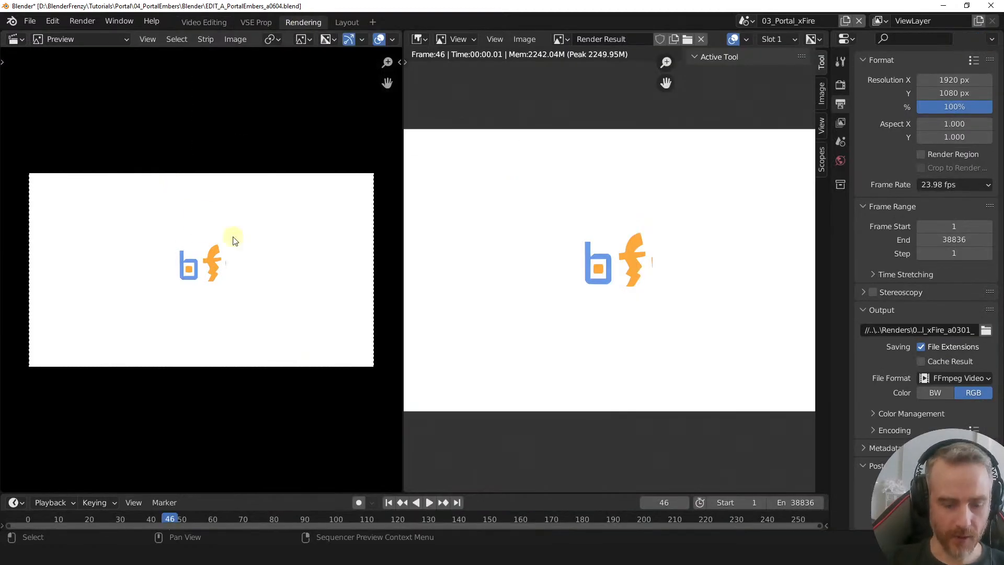
# - Set the new sequencer preview's Proxy Render Size to 25% in its view settings and hide the settings again
pyautogui.press('n')
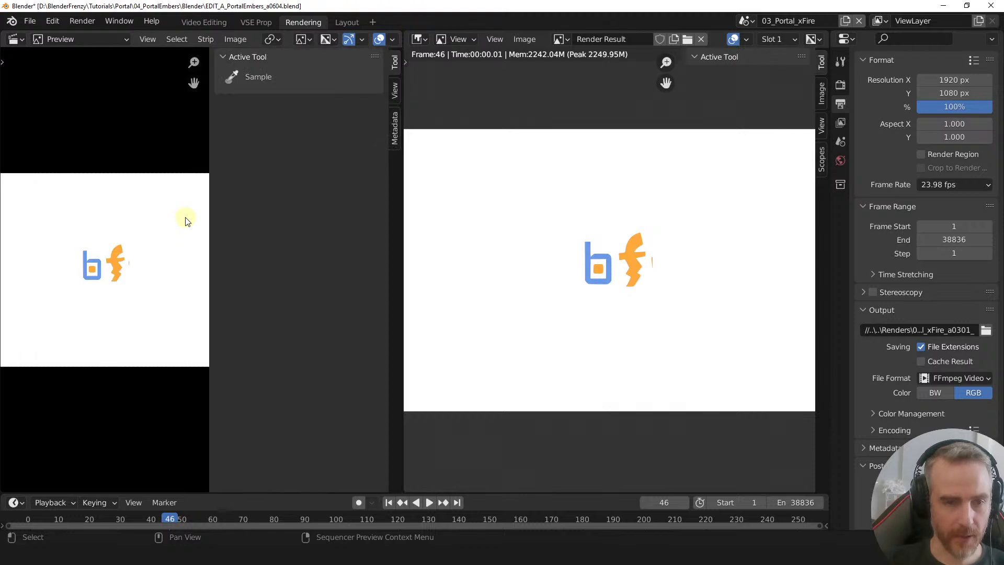
pyautogui.click(396, 88)
pyautogui.click(360, 80)
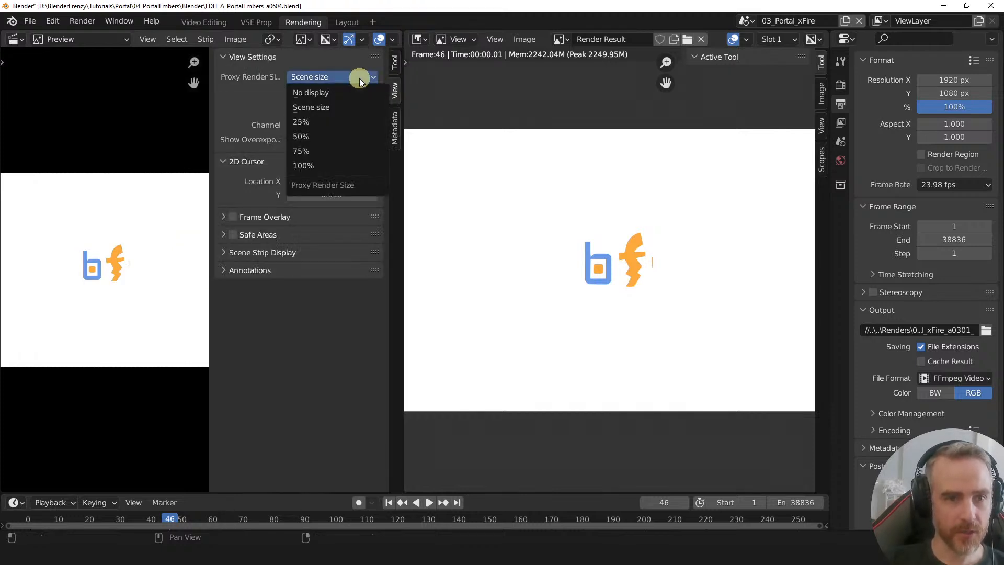
pyautogui.click(319, 122)
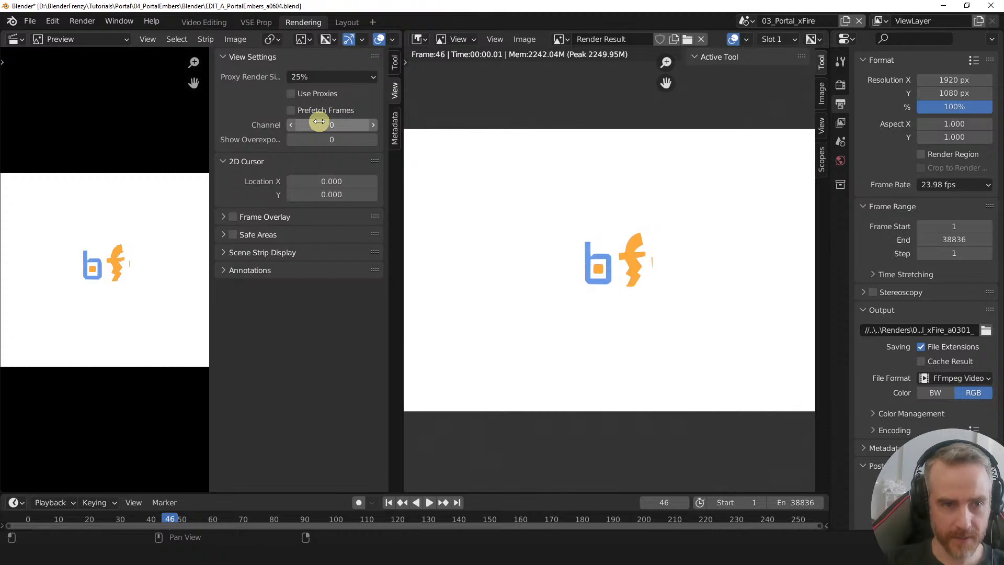
pyautogui.press('n')
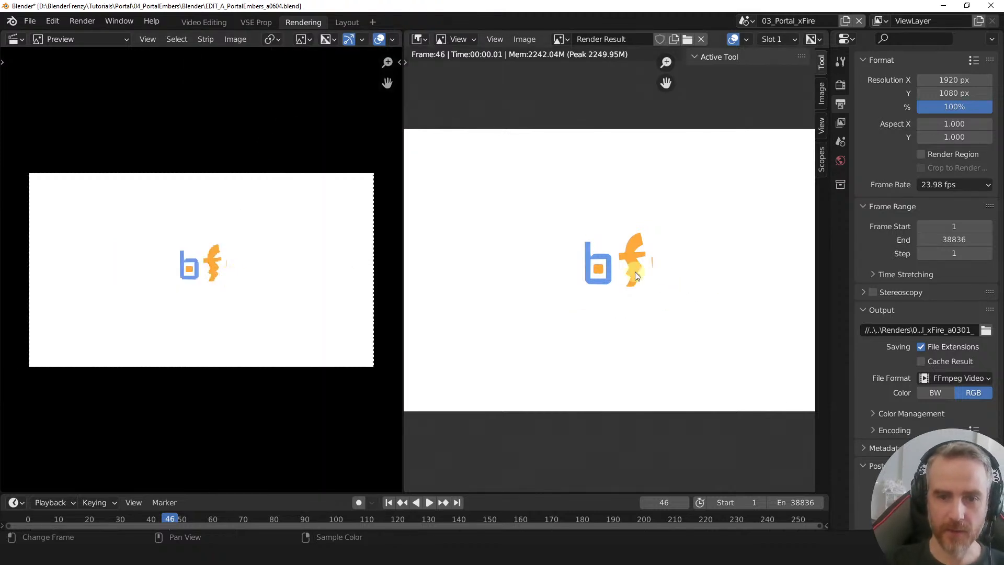
# - Narrow the sequencer preview to give the Render Result more room, and adjust the framing of the image in each area
pyautogui.scroll(-3, 285, 237)
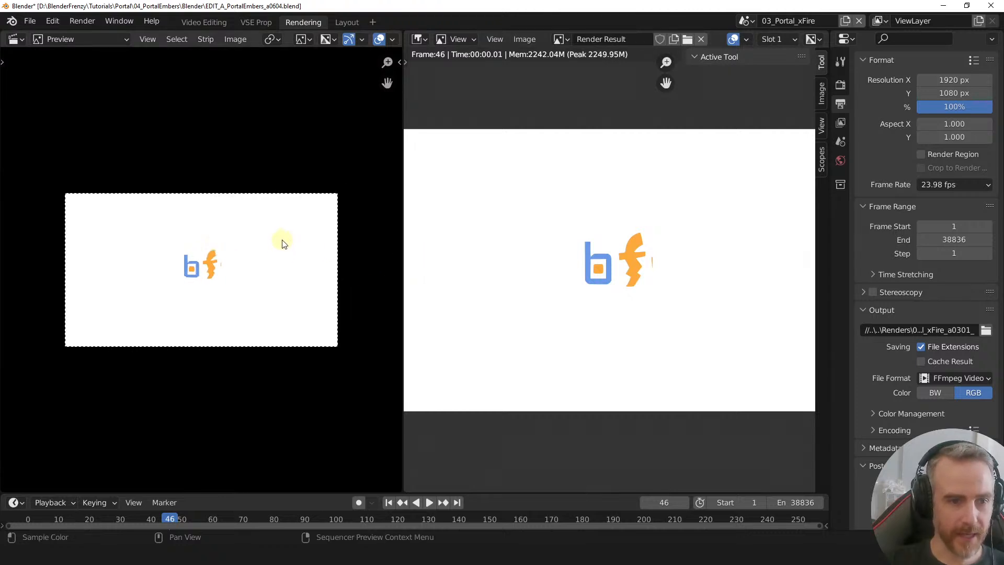
pyautogui.scroll(-1, 282, 244)
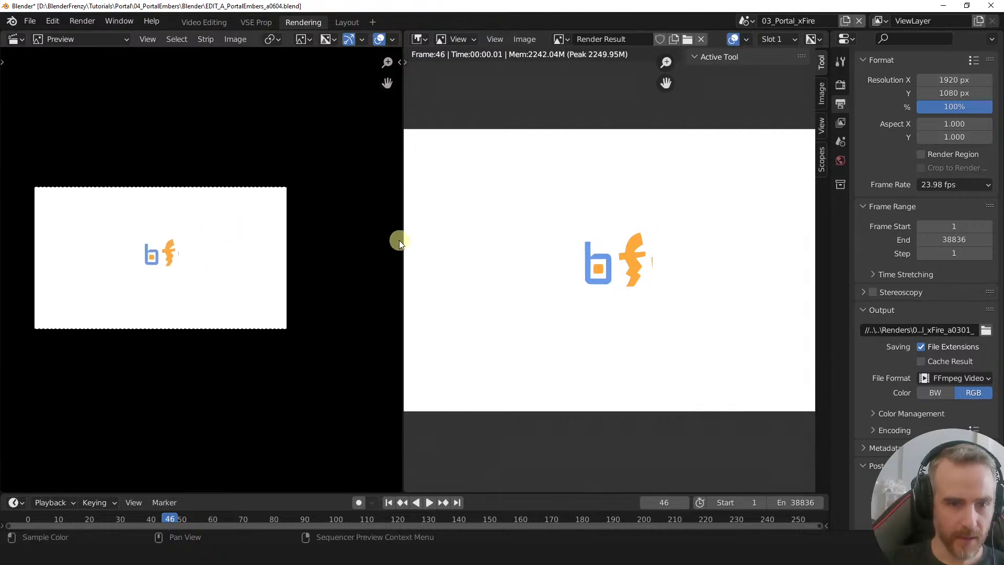
pyautogui.moveTo(399, 243); pyautogui.dragTo(283, 236)
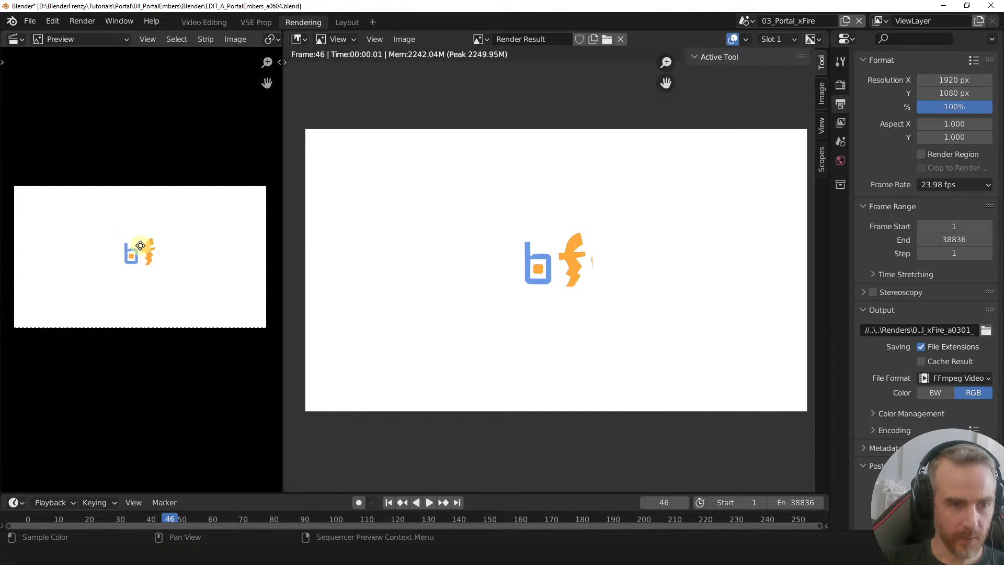
pyautogui.moveTo(150, 229)
pyautogui.mouseDown(button='middle')
pyautogui.moveTo(164, 187)
pyautogui.moveTo(111, 230)
pyautogui.moveTo(112, 217)
pyautogui.moveTo(139, 233)
pyautogui.moveTo(155, 219)
pyautogui.mouseUp(button='middle')
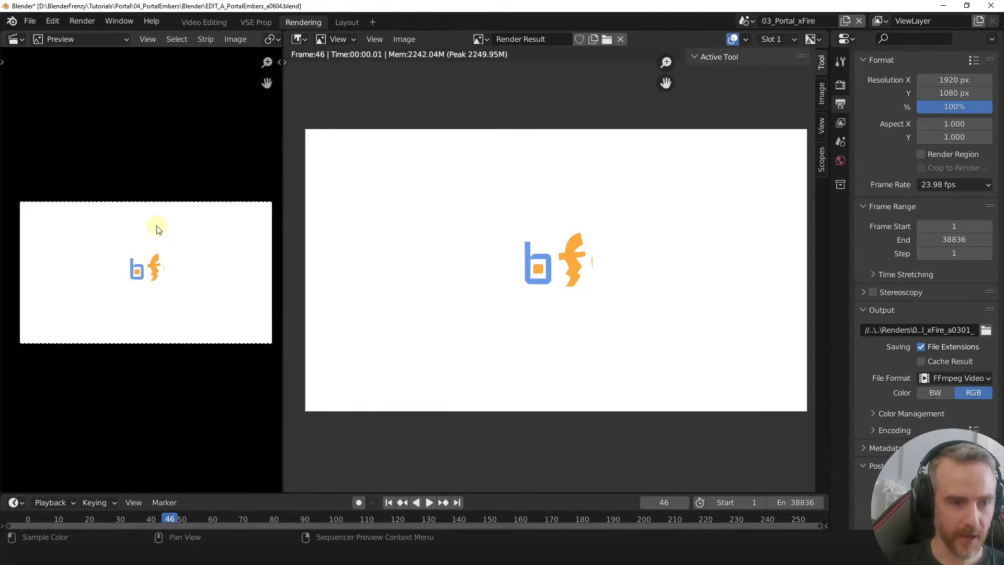
pyautogui.scroll(-3, 155, 226)
pyautogui.scroll(1, 152, 234)
pyautogui.scroll(-1, 154, 246)
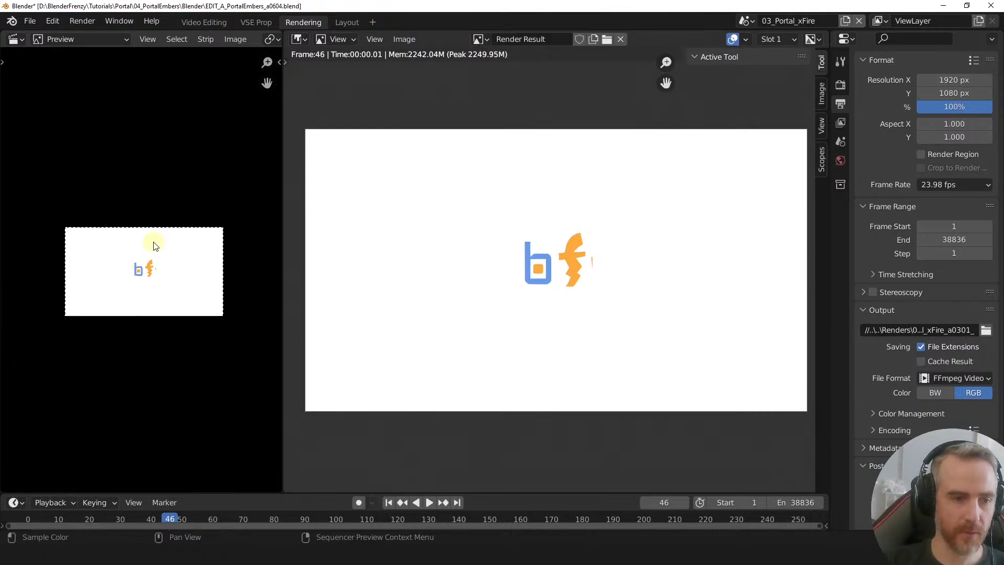
pyautogui.scroll(2, 155, 243)
pyautogui.scroll(-1, 152, 237)
pyautogui.scroll(2, 163, 233)
pyautogui.moveTo(531, 249); pyautogui.dragTo(502, 256, button='middle')
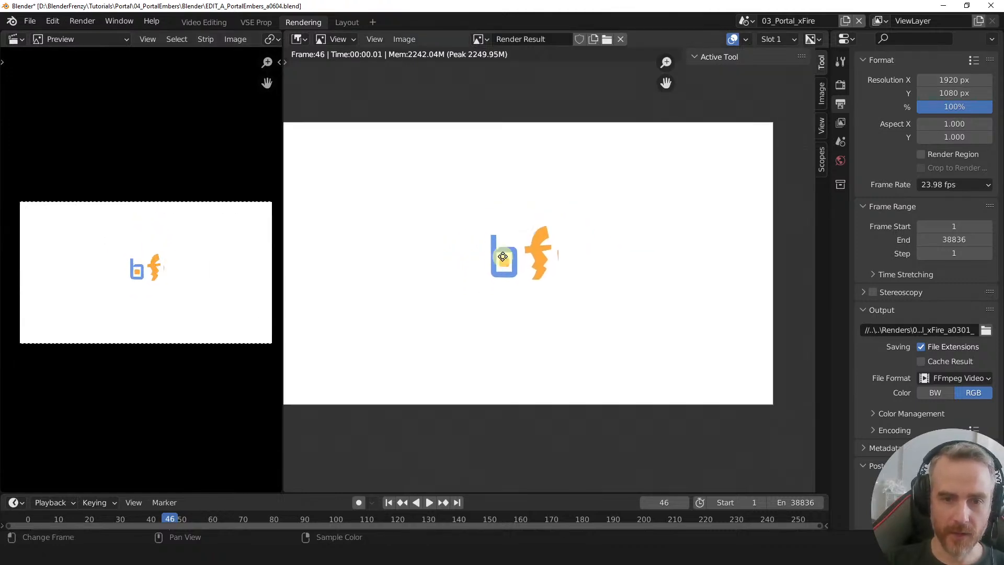
# - Fit the Render Result in its area, then enlarge the timeline area underneath and turn it into a Video Sequencer
pyautogui.scroll(-3, 520, 246)
pyautogui.scroll(-1, 521, 249)
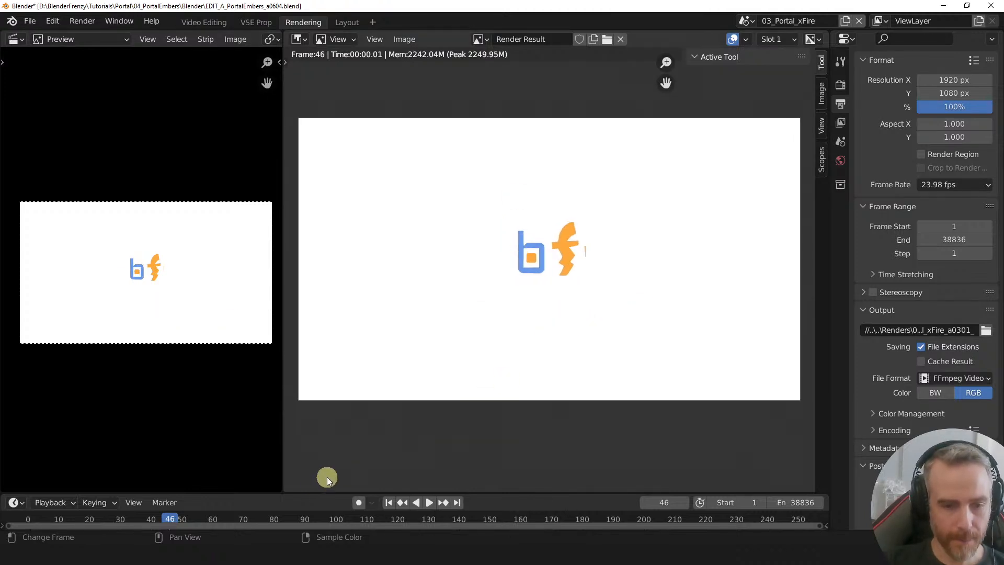
pyautogui.moveTo(318, 493); pyautogui.dragTo(321, 422)
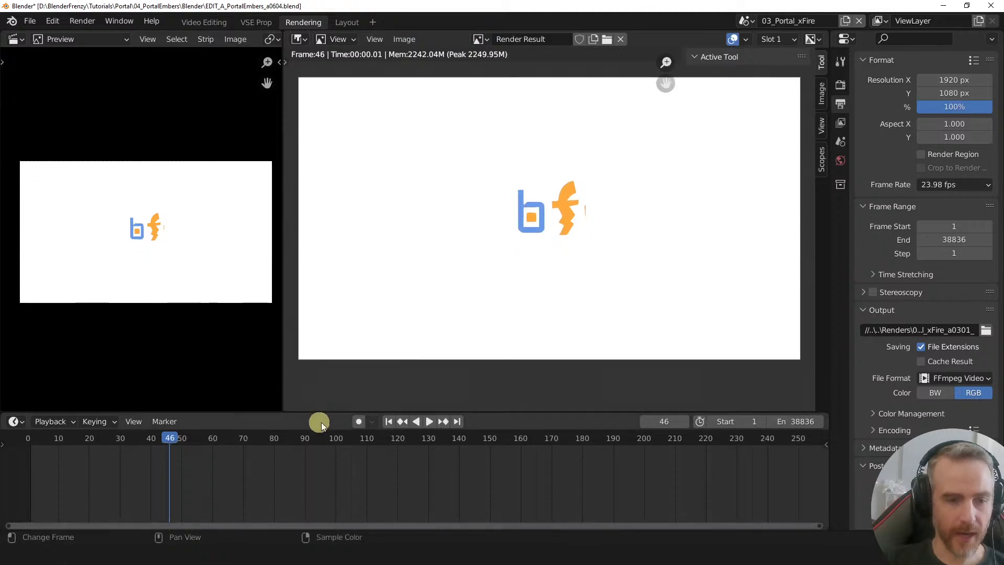
pyautogui.click(16, 420)
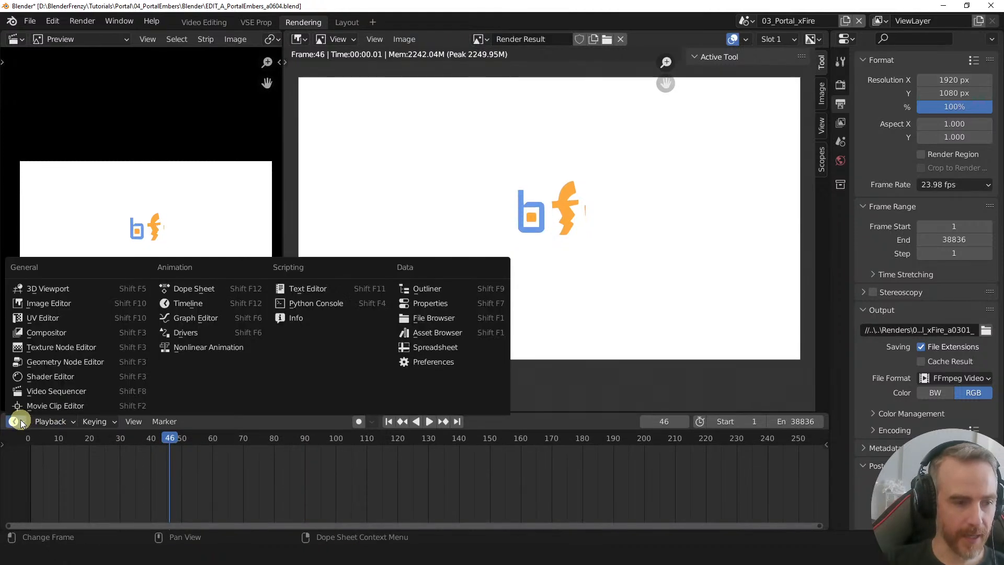
pyautogui.click(42, 391)
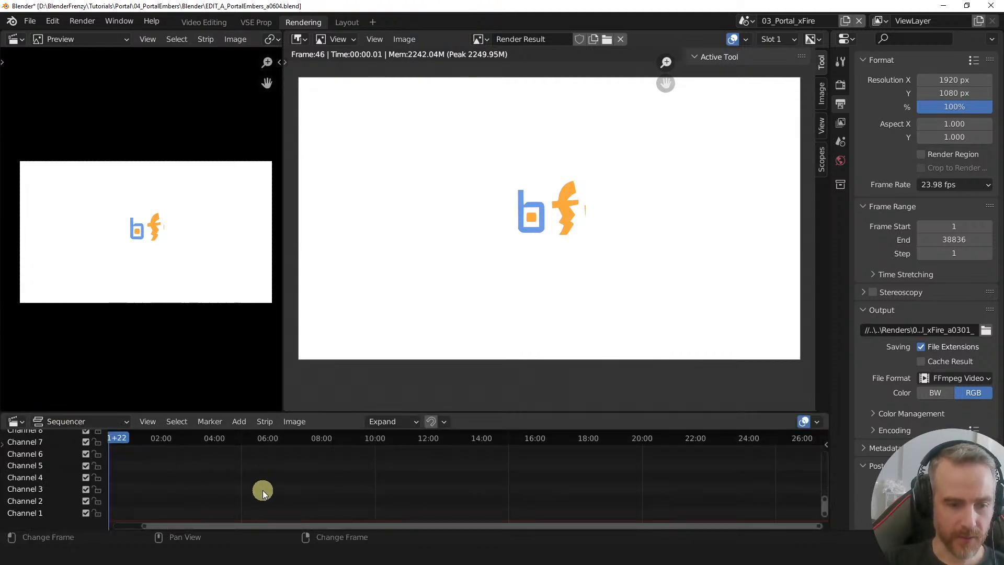
pyautogui.moveTo(325, 413); pyautogui.dragTo(330, 375)
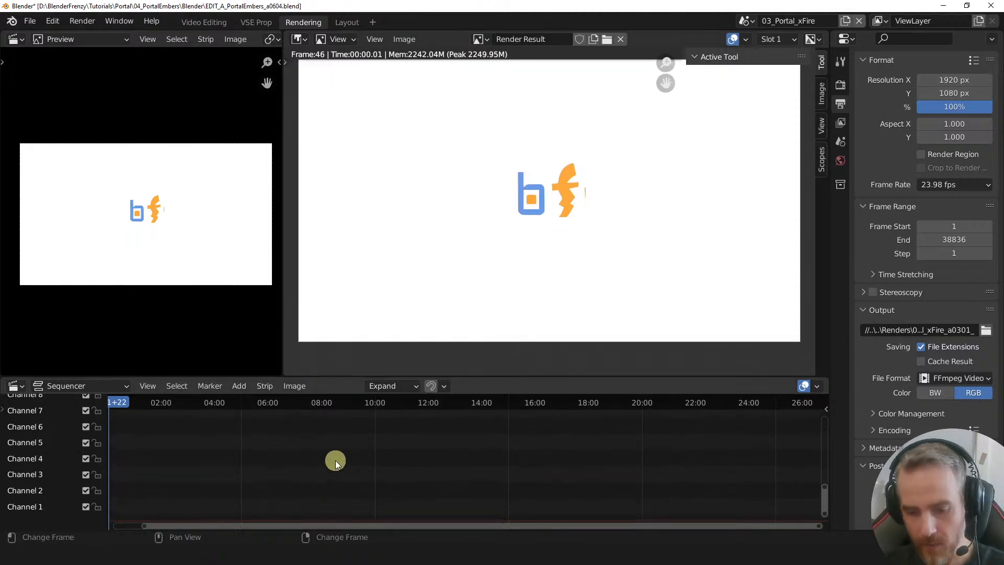
# - Frame all strips in the new sequencer timeline and save the file
pyautogui.press('Home')
pyautogui.moveTo(584, 503); pyautogui.dragTo(540, 486, button='middle')
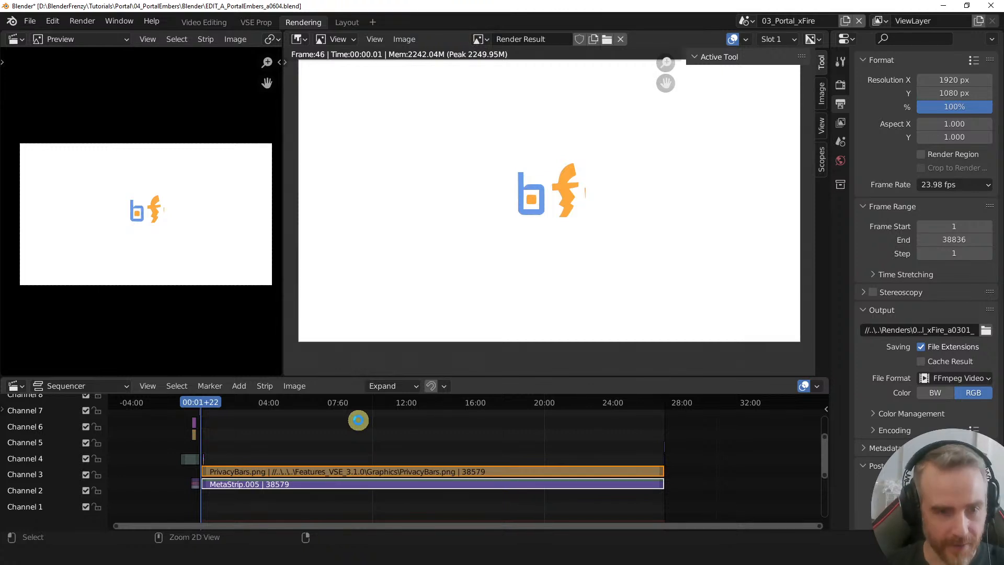
pyautogui.hotkey('ctrl', 's')
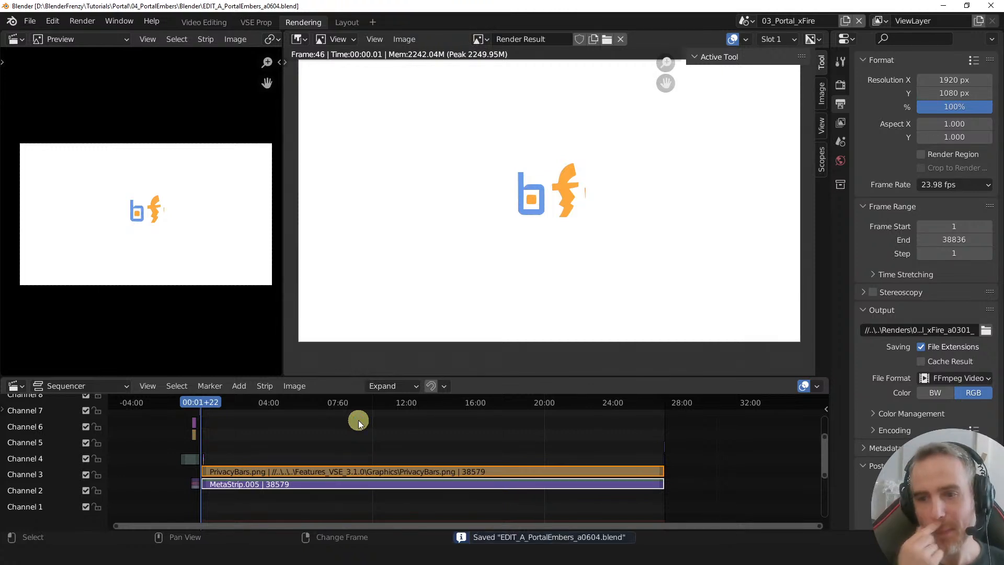
# - Set the render output path to // and save the file
pyautogui.click(891, 329)
pyautogui.write('//')
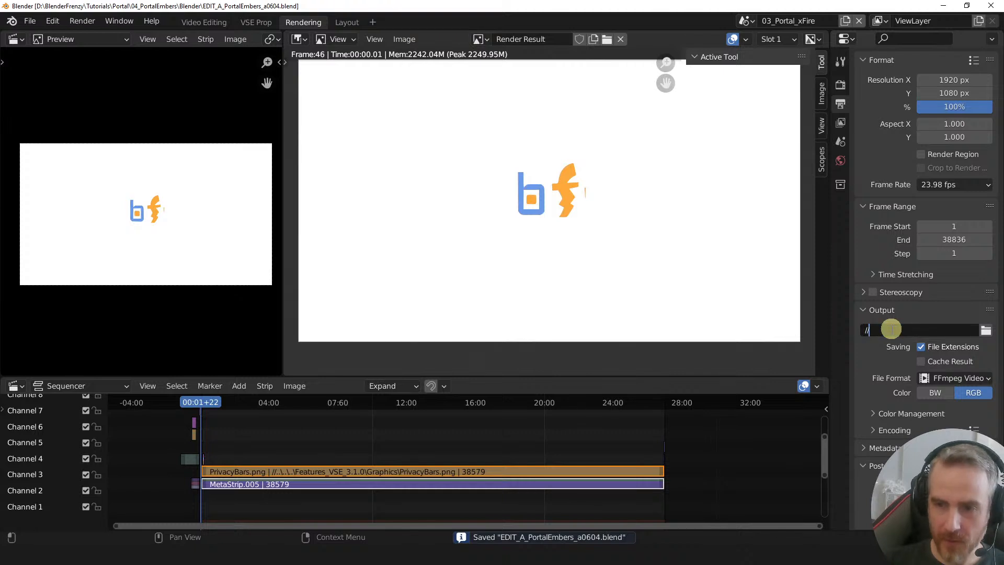
pyautogui.press('Return')
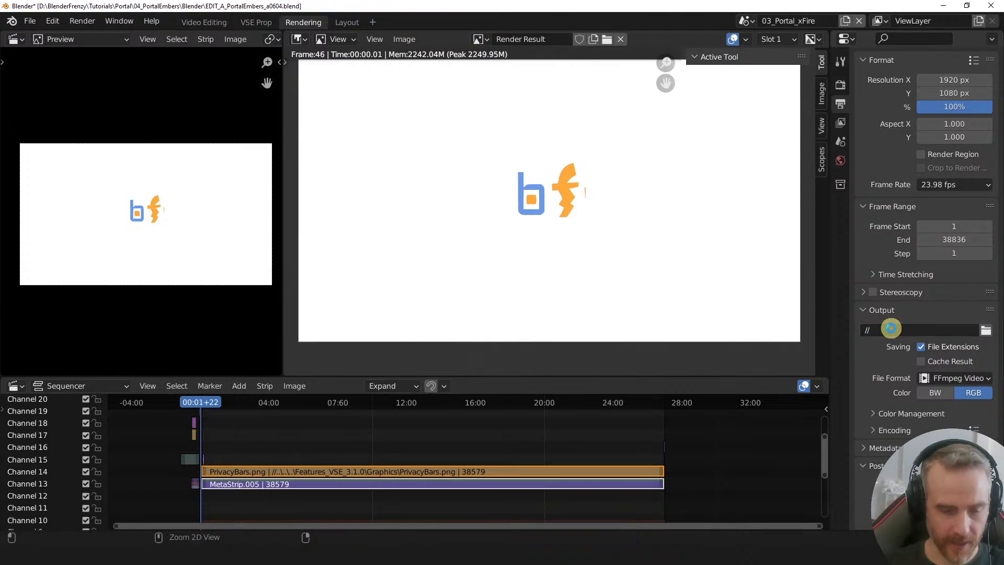
pyautogui.hotkey('ctrl', 's')
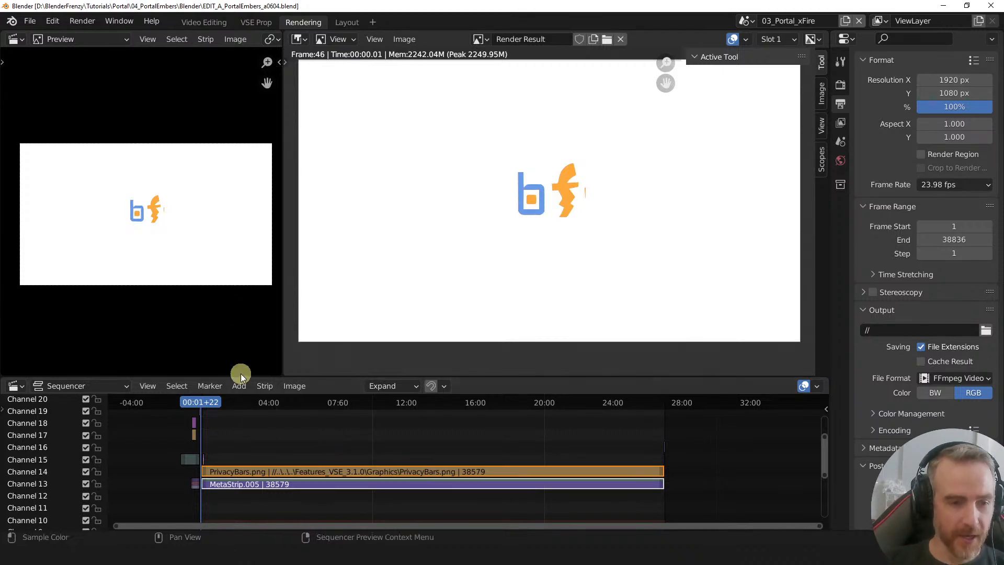
# - Render single test frames at 02:11+21 and 11:31+19 to compare with the sequencer preview
pyautogui.click(238, 401)
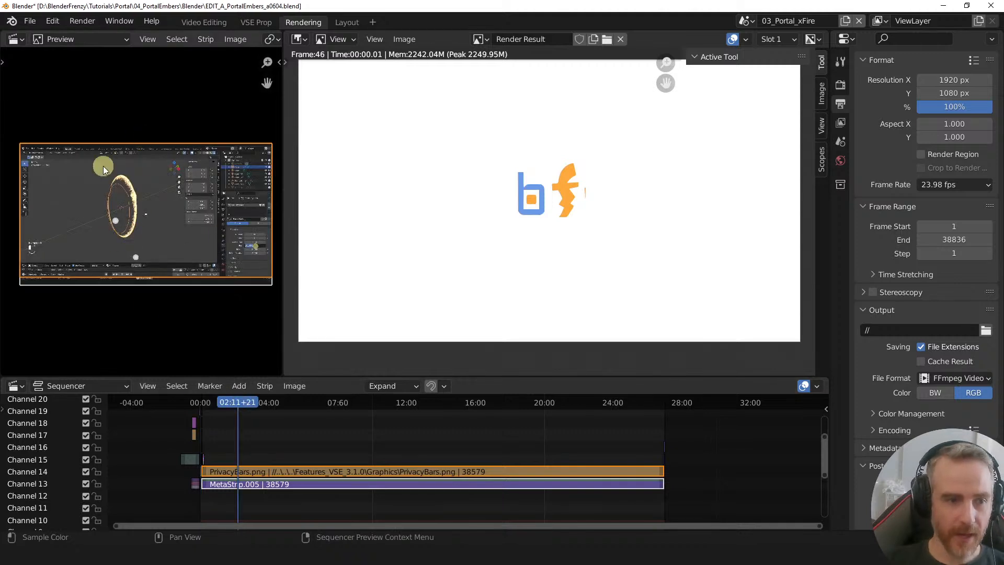
pyautogui.click(302, 441)
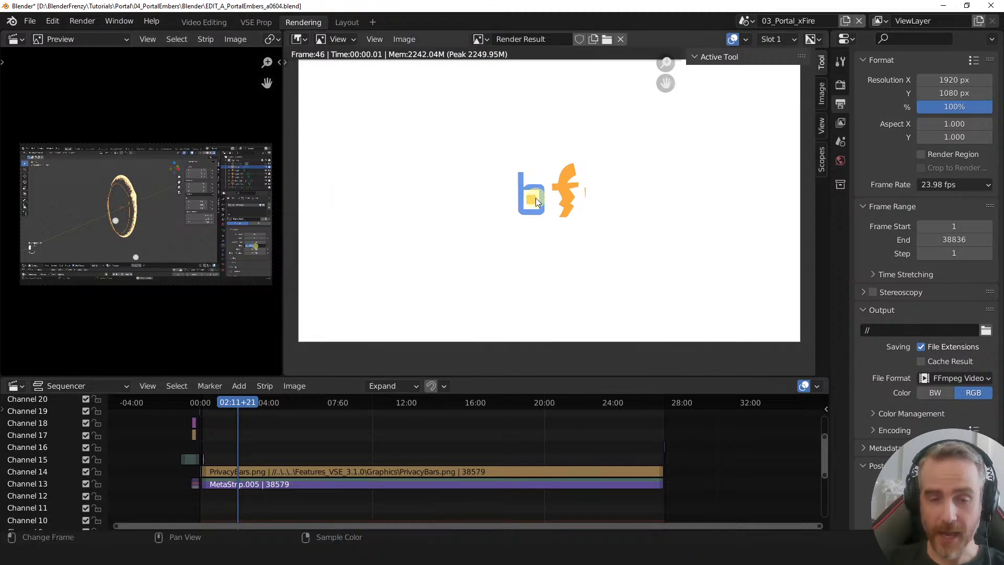
pyautogui.hotkey('ctrl', 'F12')
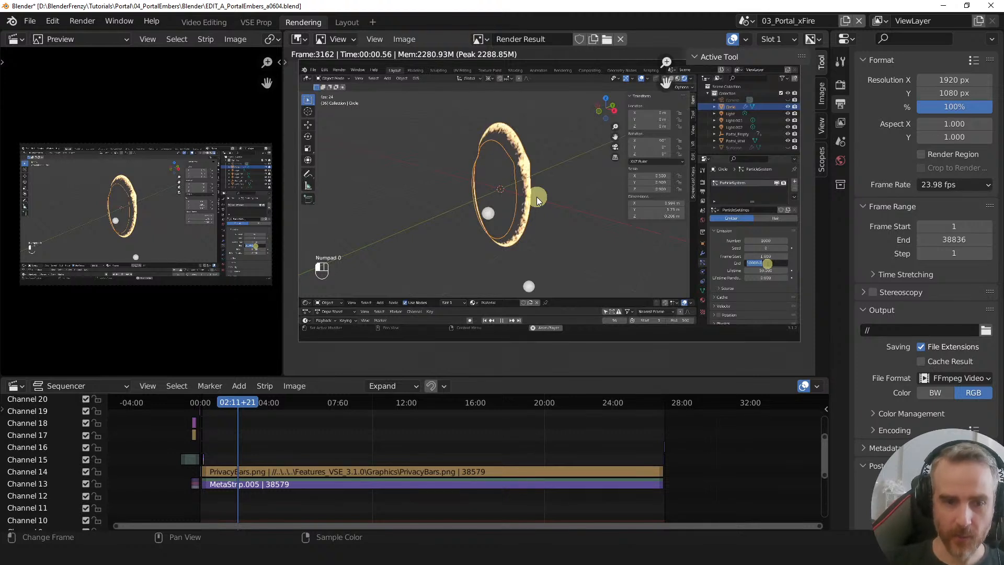
pyautogui.click(398, 403)
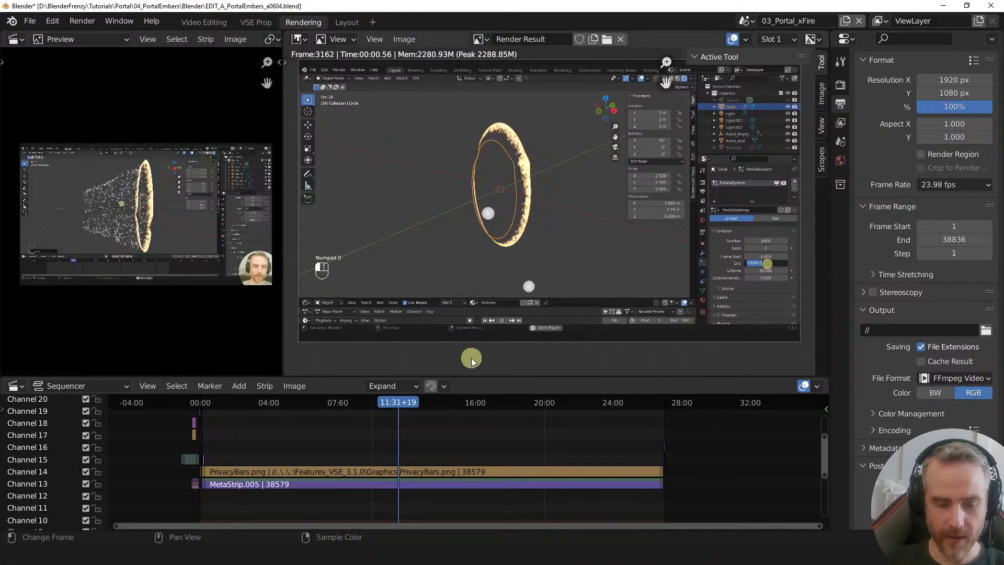
pyautogui.press('F12')
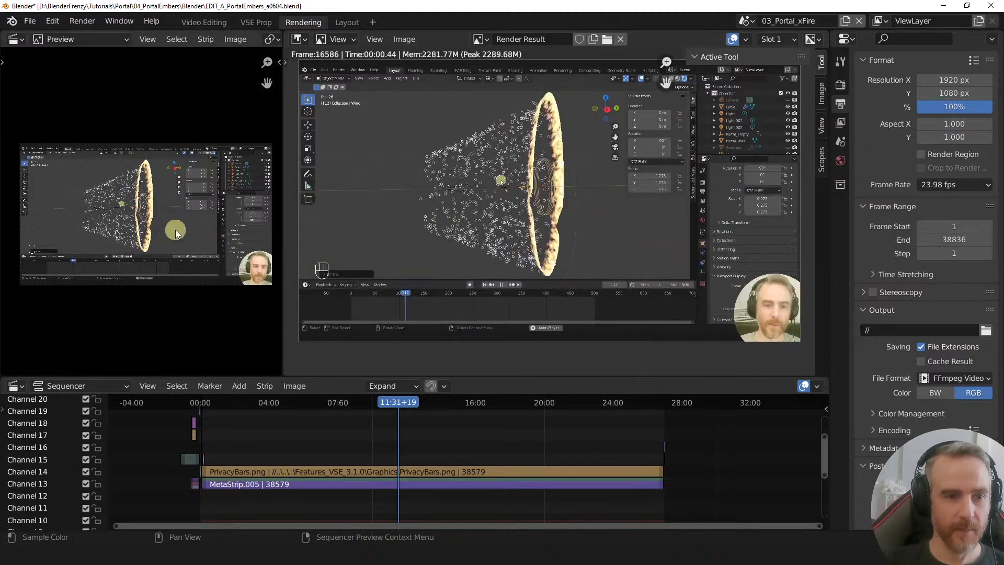
# - Render further test frames at 17:07+09, 24:14+03 and 26:10+20 to check them against the preview
pyautogui.click(494, 401)
pyautogui.press('F12')
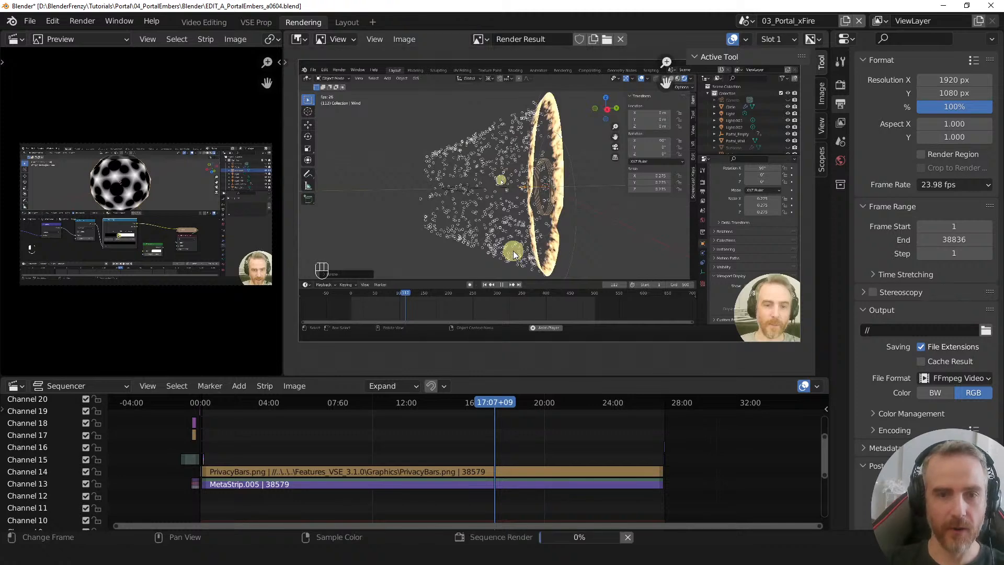
pyautogui.click(617, 402)
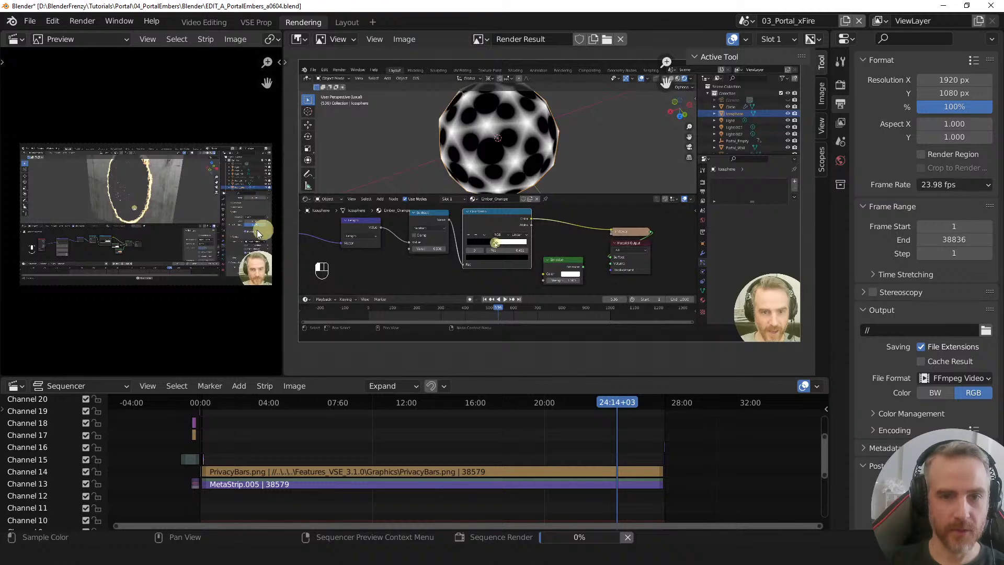
pyautogui.press('F12')
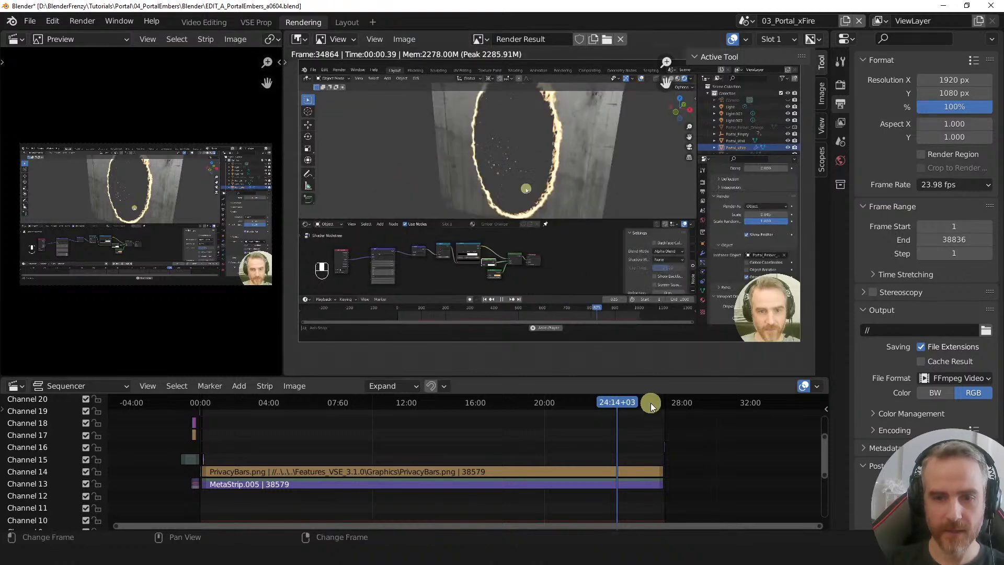
pyautogui.click(651, 402)
pyautogui.press('F12')
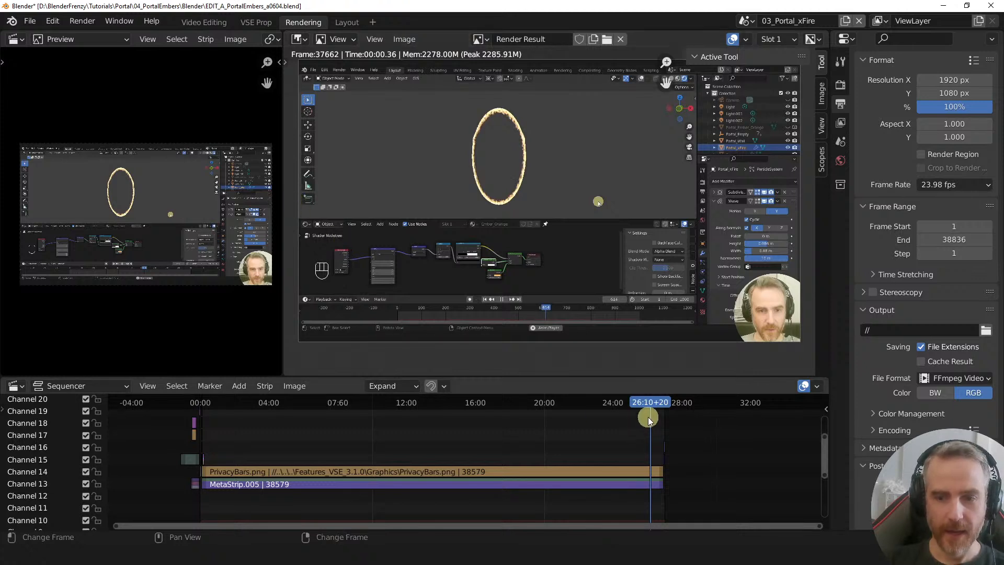
# - Zoom in on the strips at the start of the edit and render the logo intro frame at 00:02+05
pyautogui.moveTo(317, 408); pyautogui.dragTo(455, 441, button='middle')
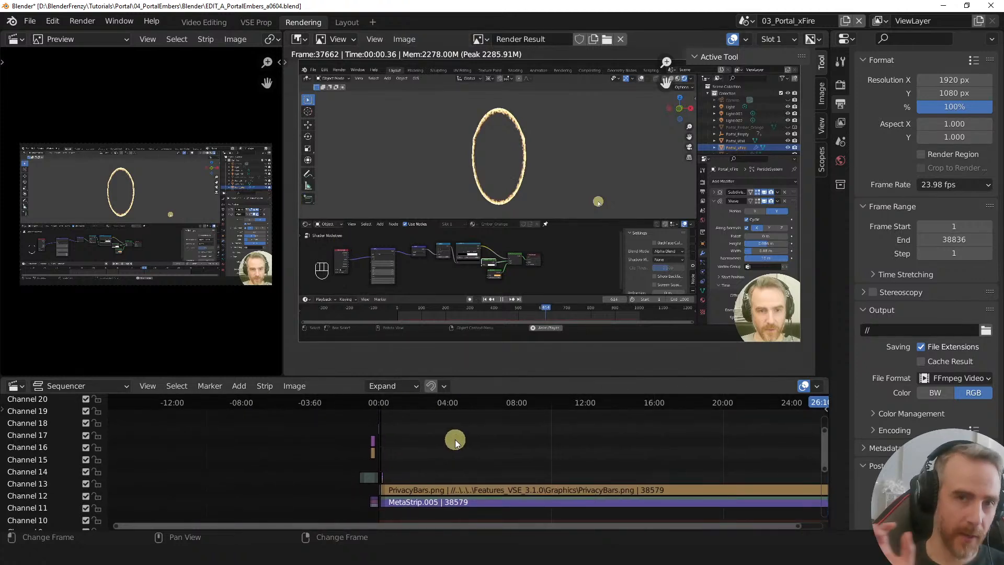
pyautogui.moveTo(398, 485); pyautogui.dragTo(457, 480, button='middle')
pyautogui.press('b')
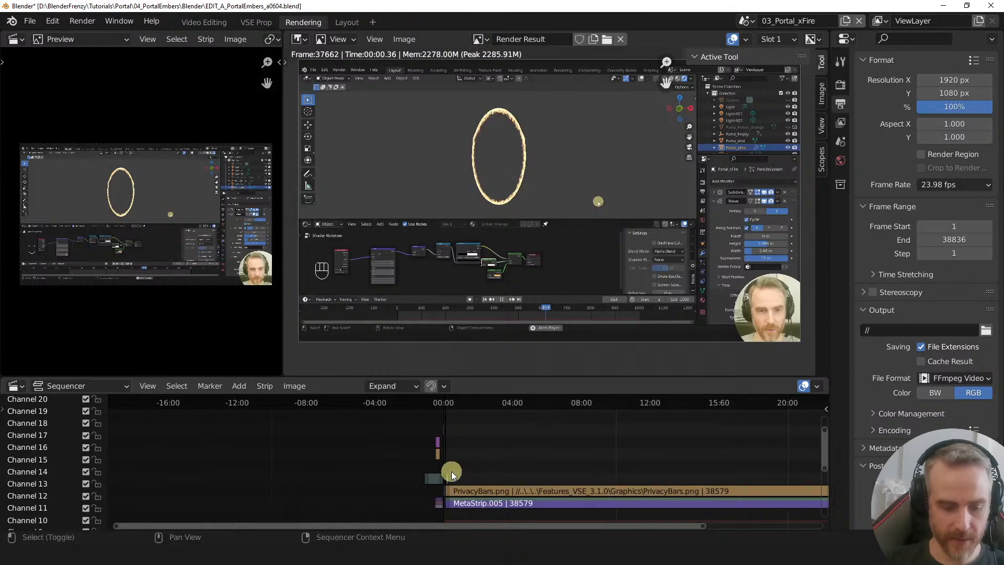
pyautogui.moveTo(414, 426); pyautogui.dragTo(459, 473)
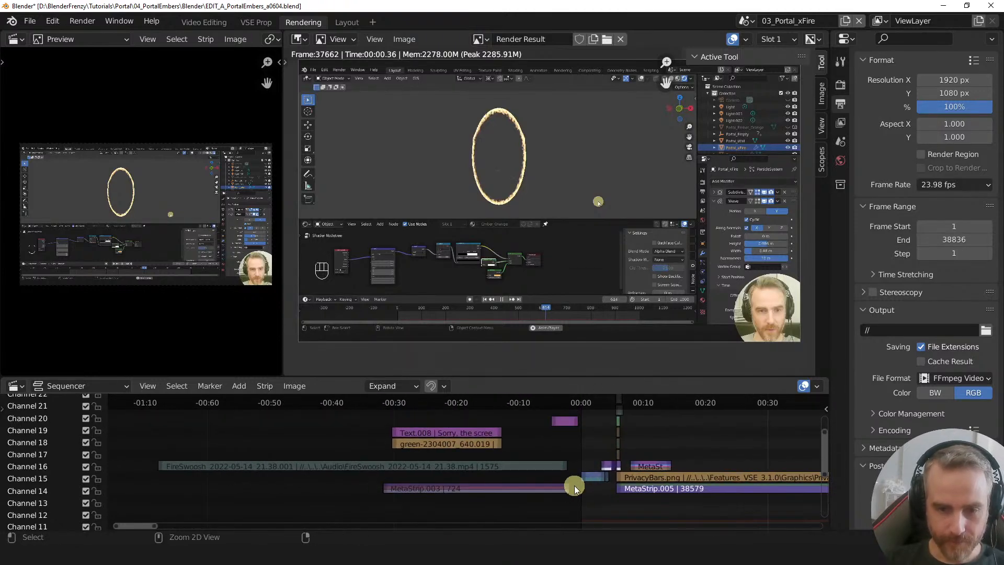
pyautogui.keyDown('ctrl'); pyautogui.moveTo(428, 479); pyautogui.dragTo(453, 497, button='middle'); pyautogui.keyUp('ctrl')
pyautogui.moveTo(338, 472); pyautogui.dragTo(535, 471, button='middle')
pyautogui.moveTo(458, 464); pyautogui.dragTo(434, 430, button='middle')
pyautogui.click(396, 402)
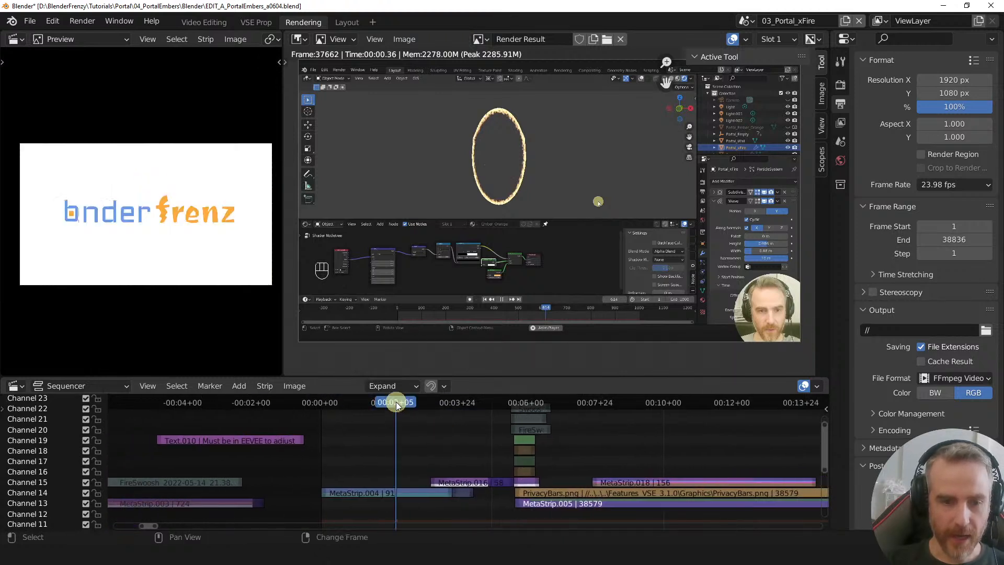
pyautogui.moveTo(396, 402)
pyautogui.mouseDown()
pyautogui.moveTo(409, 401)
pyautogui.moveTo(375, 401)
pyautogui.moveTo(397, 402)
pyautogui.mouseUp()
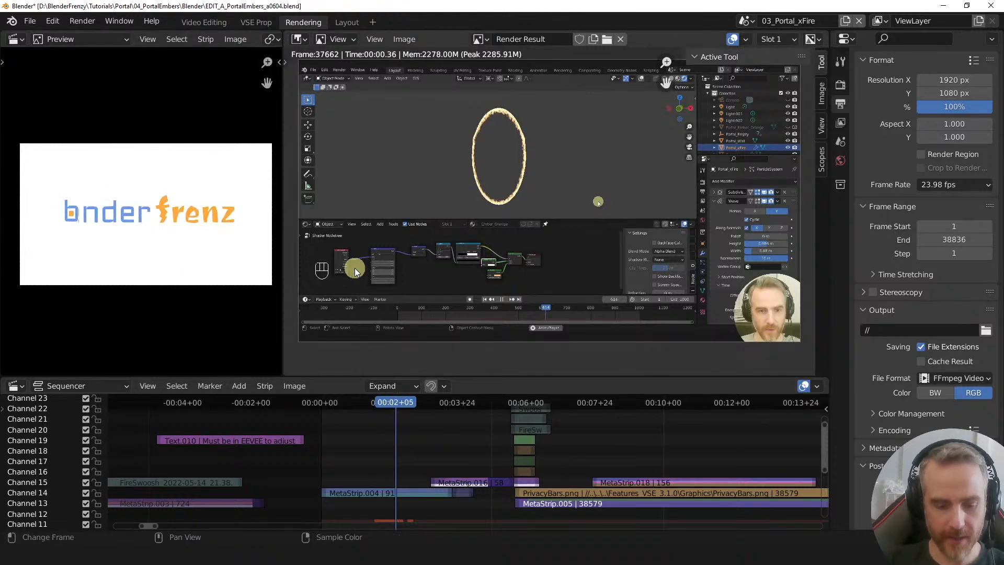
pyautogui.press('F12')
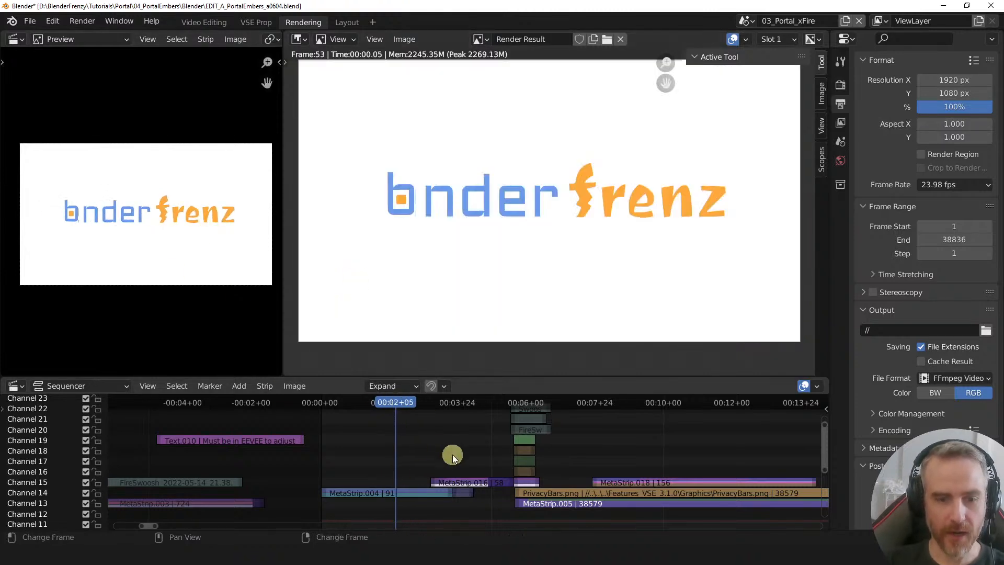
# - Render test frames of the title crossfade at 00:03+14 and the fire transition at 00:05+22
pyautogui.moveTo(453, 453); pyautogui.dragTo(360, 459, button='middle')
pyautogui.moveTo(316, 403); pyautogui.dragTo(352, 403)
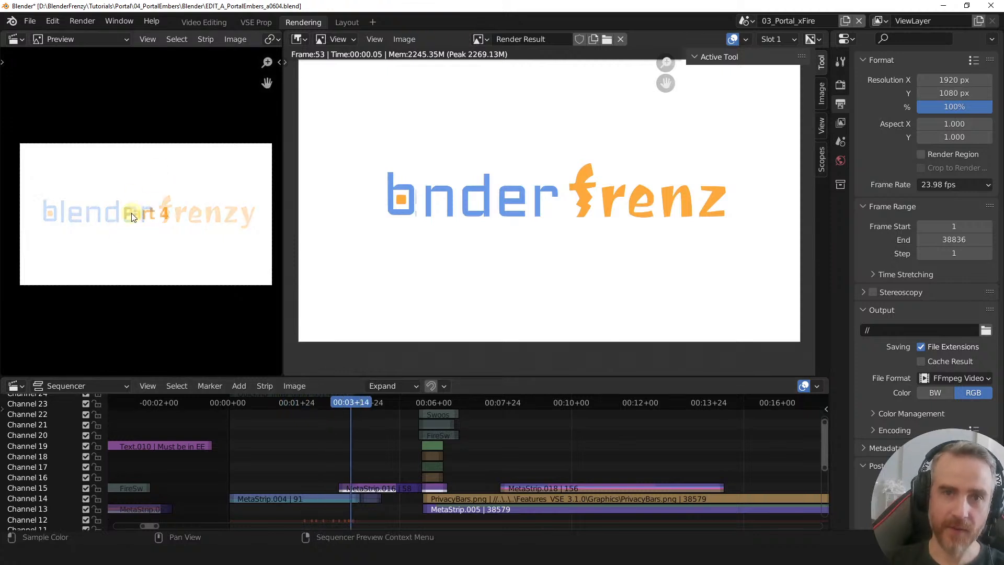
pyautogui.press('F12')
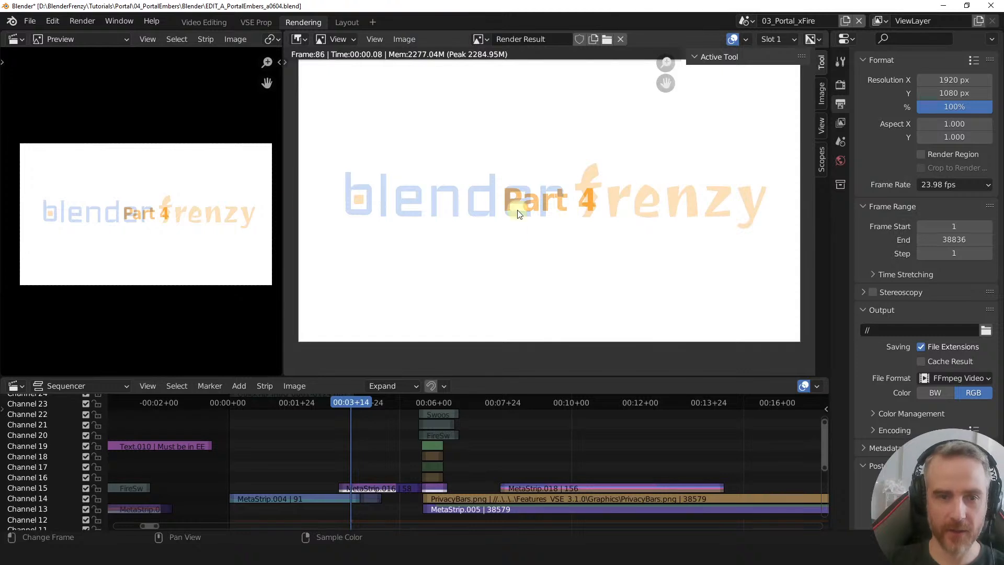
pyautogui.moveTo(382, 460); pyautogui.dragTo(304, 472, button='middle')
pyautogui.moveTo(277, 402); pyautogui.dragTo(353, 397)
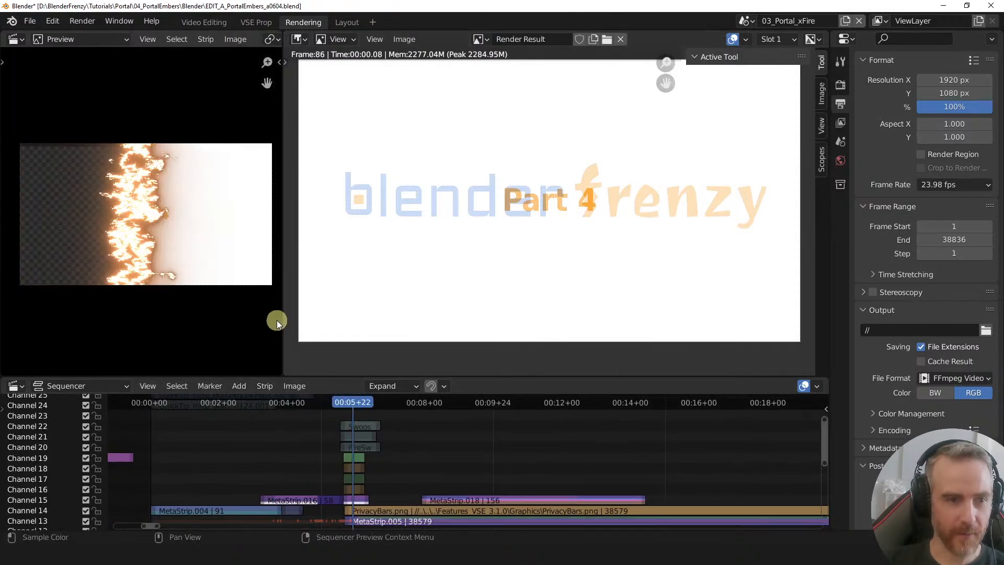
pyautogui.press('F12')
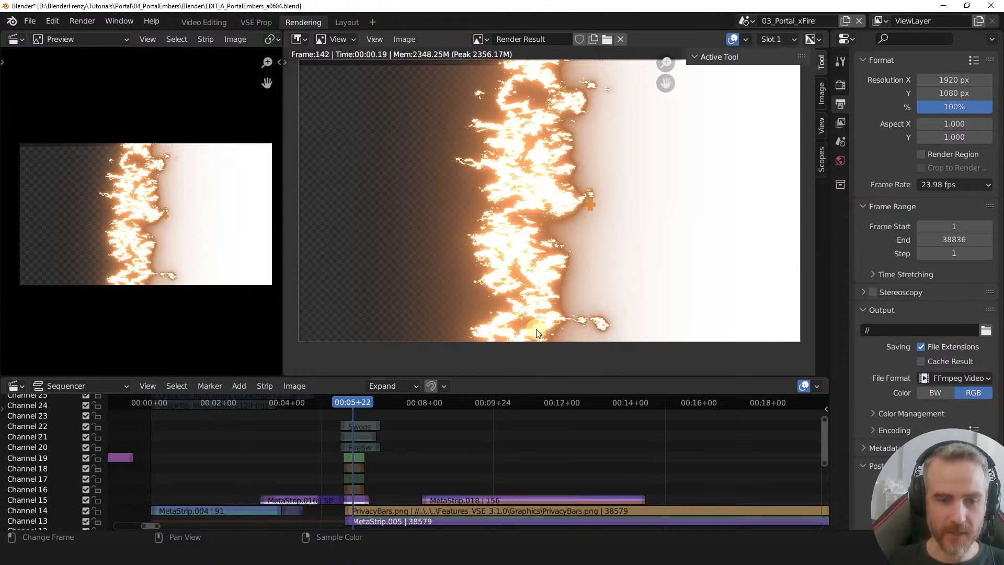
# - Go to 00:05+20 and open MetaStrip.005 to examine where its contents begin, then leave the meta strip
pyautogui.moveTo(463, 479); pyautogui.dragTo(462, 422, button='middle')
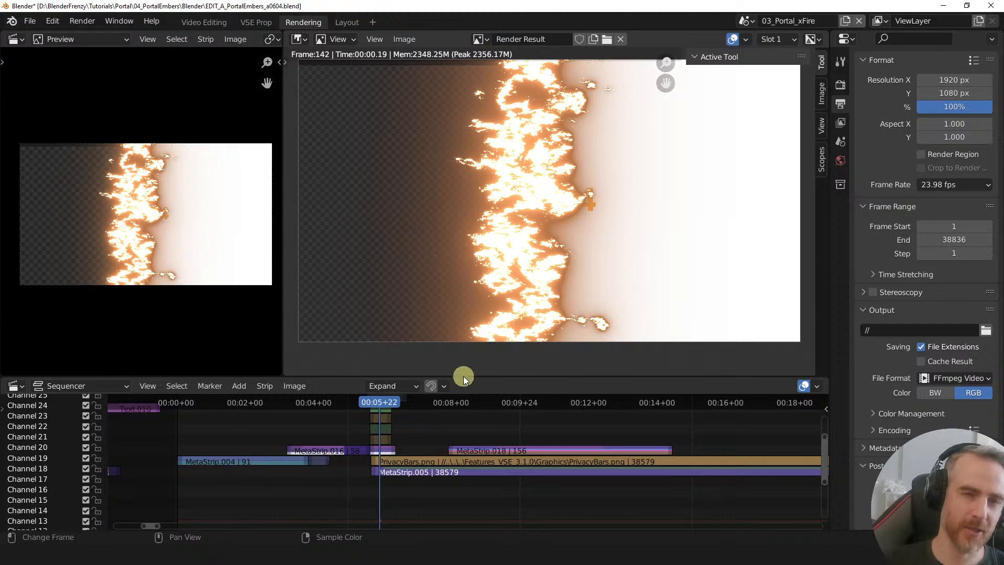
pyautogui.moveTo(482, 472); pyautogui.dragTo(417, 496, button='middle')
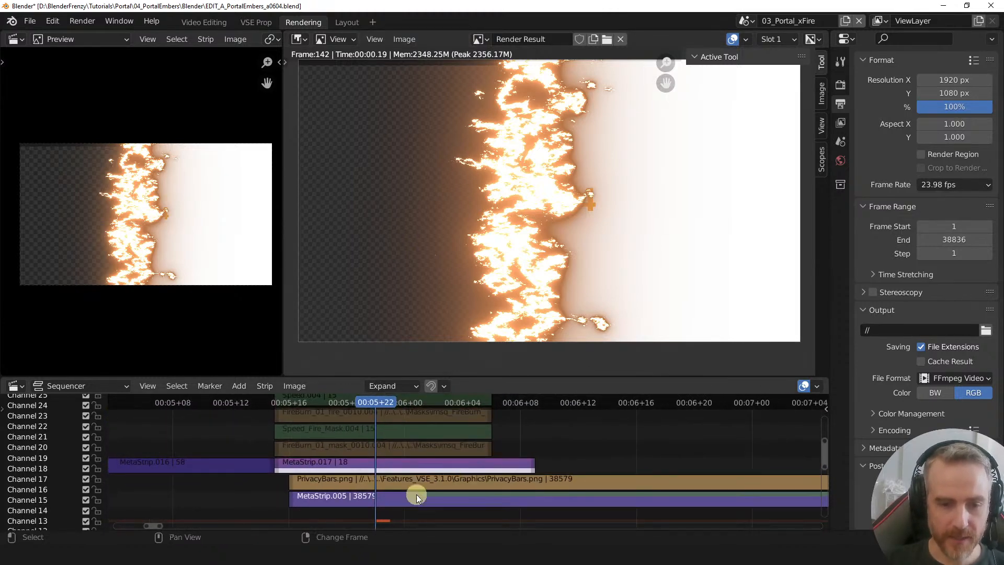
pyautogui.click(375, 500)
pyautogui.click(376, 500)
pyautogui.keyDown('shift'); pyautogui.moveTo(376, 499); pyautogui.dragTo(347, 500, button='right'); pyautogui.keyUp('shift')
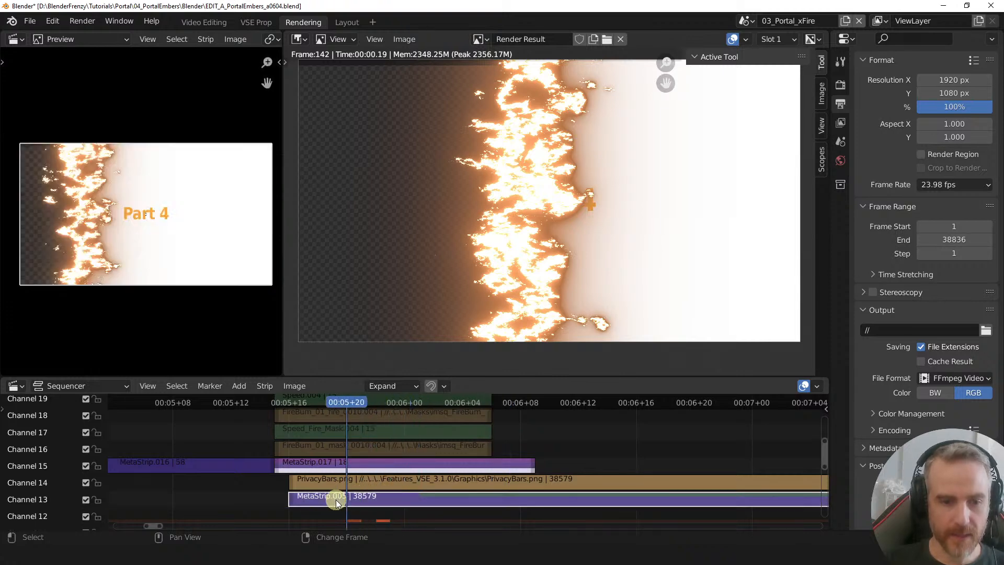
pyautogui.press('Tab')
pyautogui.moveTo(407, 484); pyautogui.dragTo(420, 501, button='middle')
pyautogui.moveTo(420, 500)
pyautogui.keyDown('ctrl'); pyautogui.mouseDown(button='middle')
pyautogui.moveTo(421, 479)
pyautogui.moveTo(428, 487)
pyautogui.mouseUp(button='middle'); pyautogui.keyUp('ctrl')
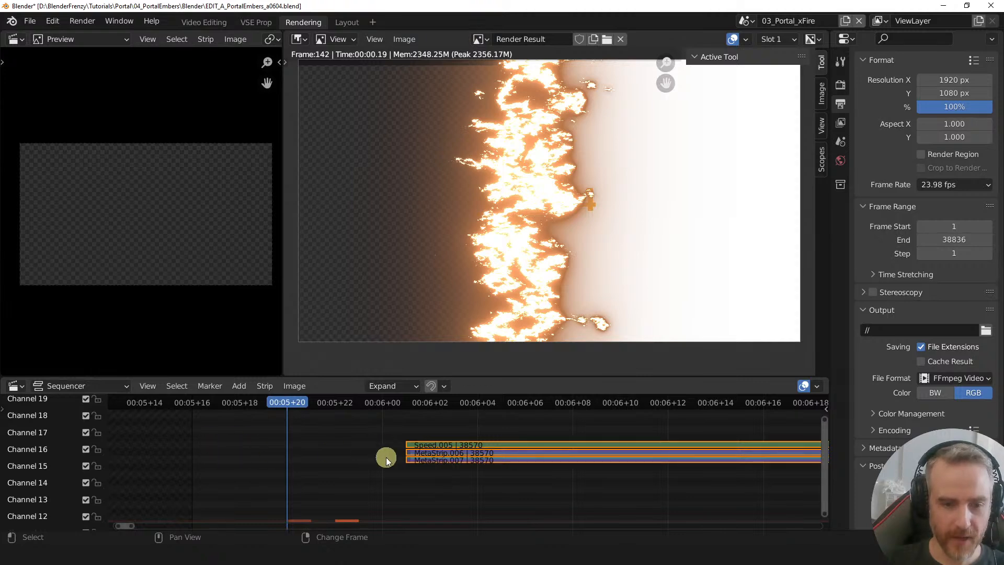
pyautogui.press('Tab')
# - Pull the start handle of MetaStrip.005 on Channel 13 earlier and cancel the move to refresh the strip's opening frames
pyautogui.moveTo(324, 456); pyautogui.dragTo(405, 442, button='middle')
pyautogui.moveTo(517, 478); pyautogui.dragTo(424, 436, button='middle')
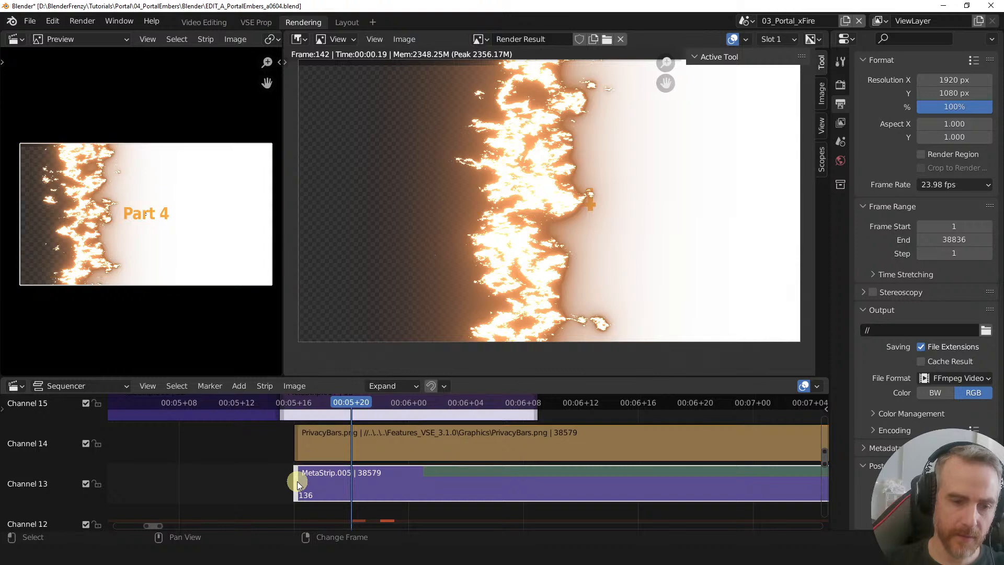
pyautogui.moveTo(297, 481); pyautogui.dragTo(171, 477)
pyautogui.rightClick(171, 477)
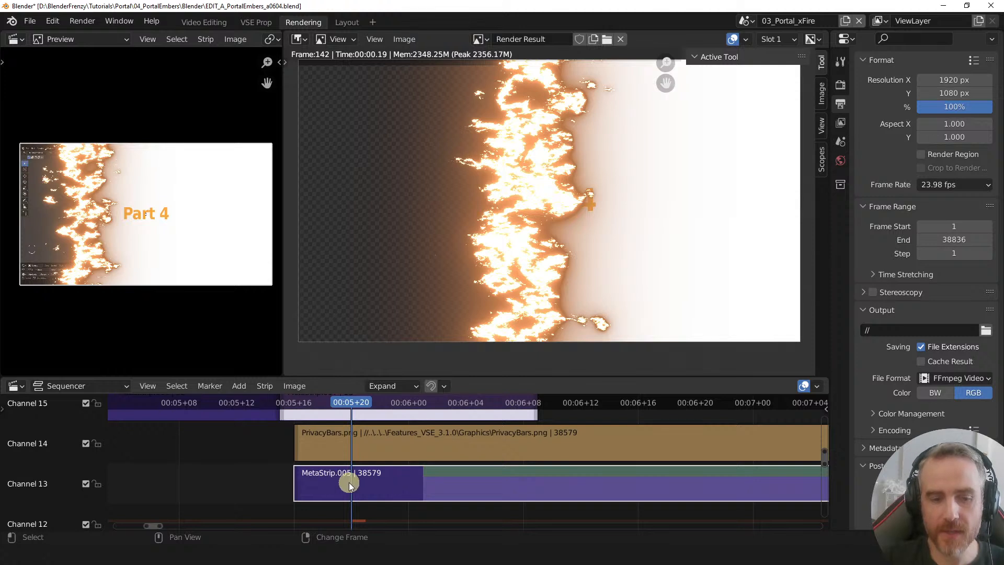
# - Open and leave MetaStrip.005 again to refresh it, and render a test frame of the fire transition at 00:05+20
pyautogui.press('Tab')
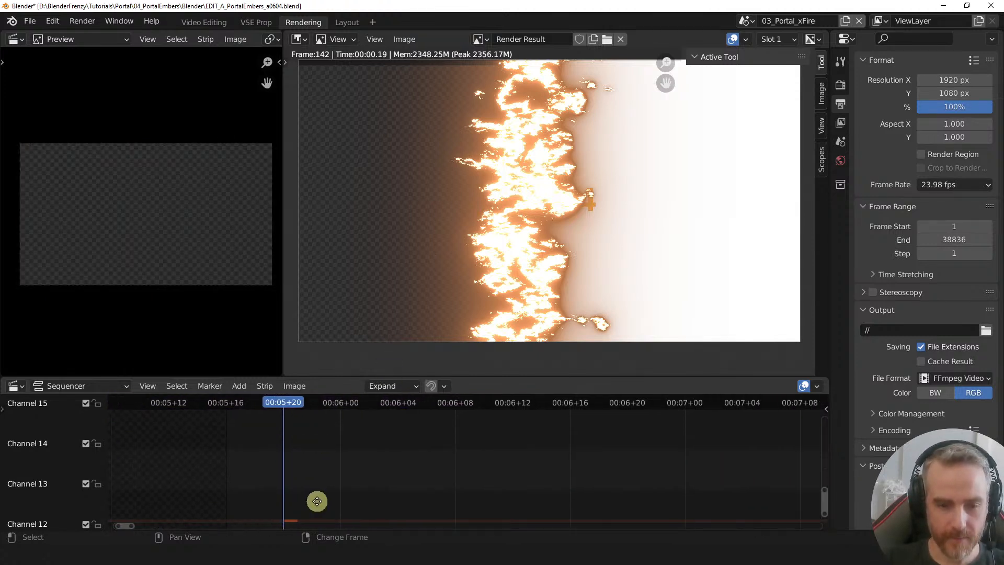
pyautogui.press('Tab')
pyautogui.moveTo(360, 449)
pyautogui.mouseDown(button='middle')
pyautogui.moveTo(367, 455)
pyautogui.moveTo(352, 450)
pyautogui.moveTo(372, 450)
pyautogui.moveTo(376, 477)
pyautogui.moveTo(359, 414)
pyautogui.moveTo(359, 465)
pyautogui.mouseUp(button='middle')
pyautogui.press('Tab')
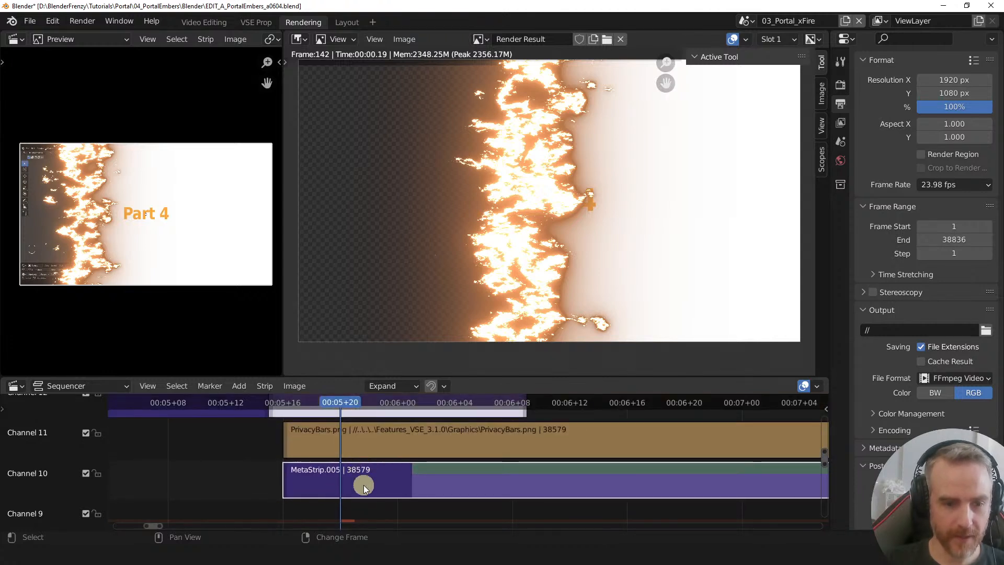
pyautogui.moveTo(365, 488)
pyautogui.keyDown('ctrl'); pyautogui.mouseDown(button='middle')
pyautogui.moveTo(352, 488)
pyautogui.moveTo(356, 502)
pyautogui.mouseUp(button='middle'); pyautogui.keyUp('ctrl')
pyautogui.hotkey('ctrl', 'F12')
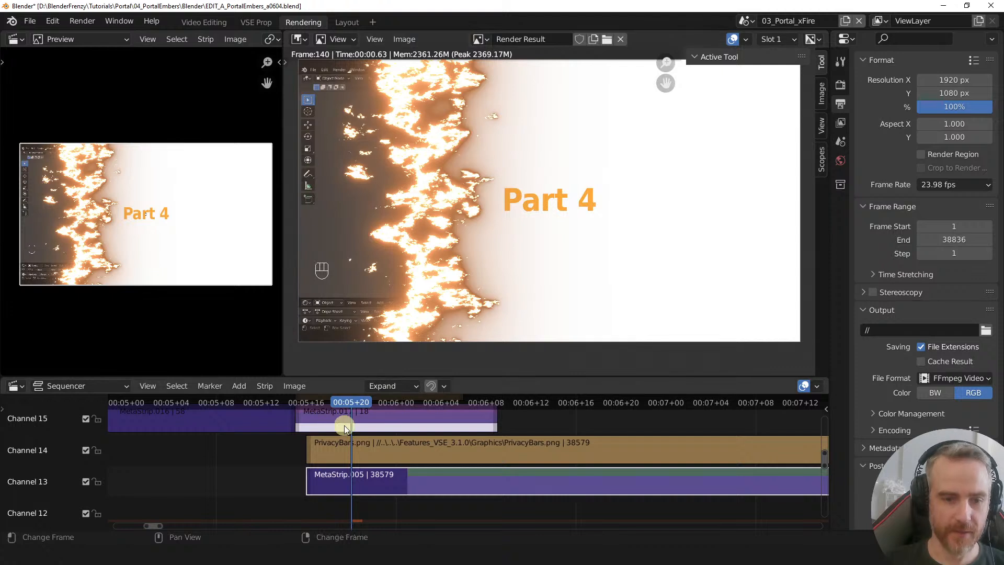
# - Save the project and render a test frame at the end of the fire transition at 00:06+03
pyautogui.moveTo(373, 404); pyautogui.dragTo(390, 413)
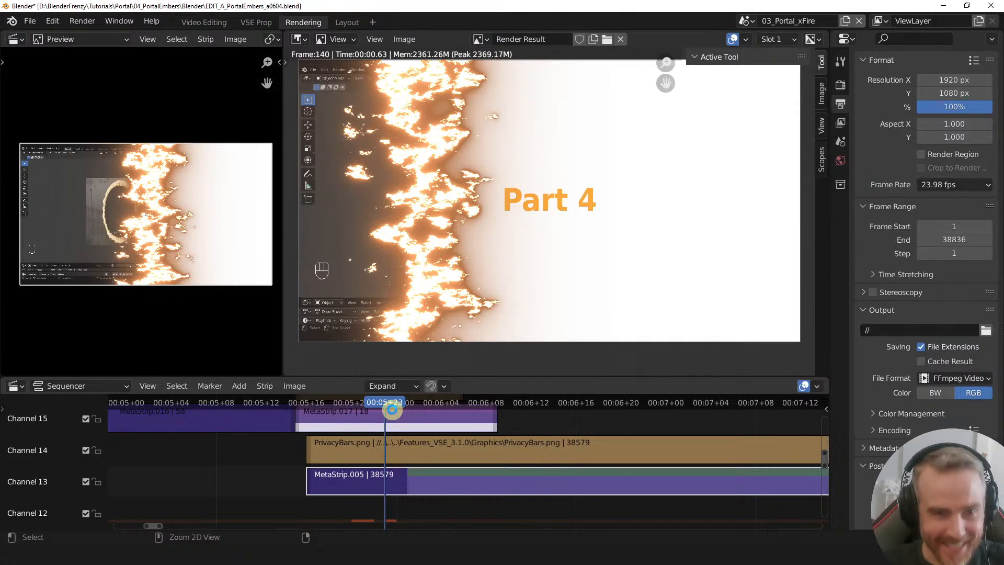
pyautogui.hotkey('ctrl', 's')
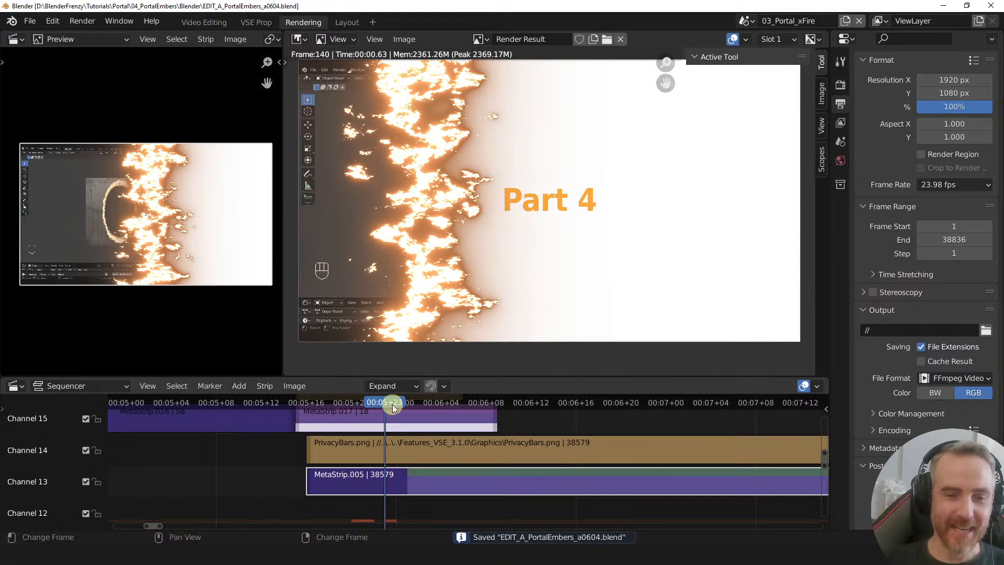
pyautogui.keyDown('ctrl'); pyautogui.hscroll(3, 492, 467); pyautogui.keyUp('ctrl')
pyautogui.keyDown('ctrl'); pyautogui.moveTo(491, 466); pyautogui.dragTo(437, 486, button='middle'); pyautogui.keyUp('ctrl')
pyautogui.moveTo(402, 409); pyautogui.dragTo(417, 406)
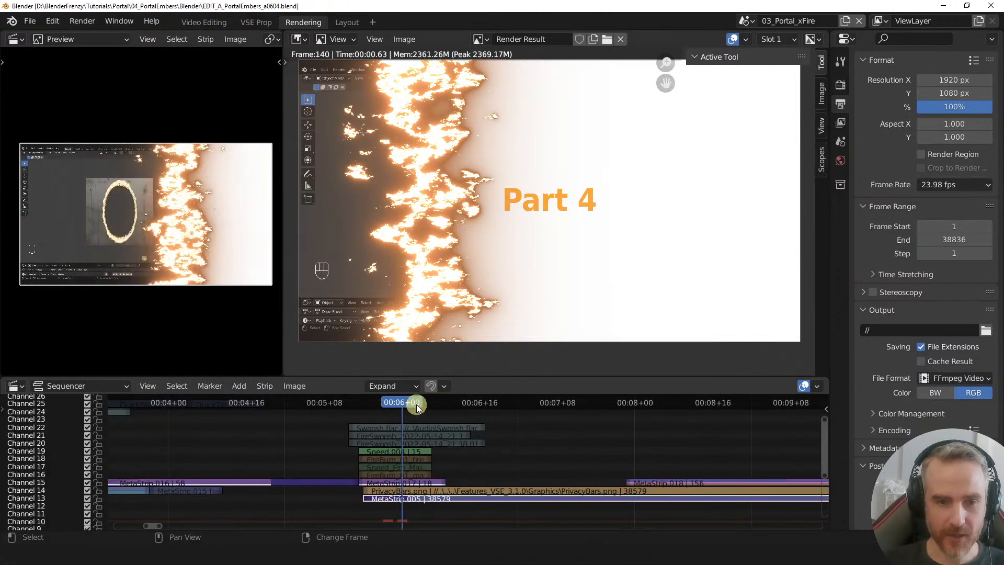
pyautogui.hotkey('ctrl', 'F12')
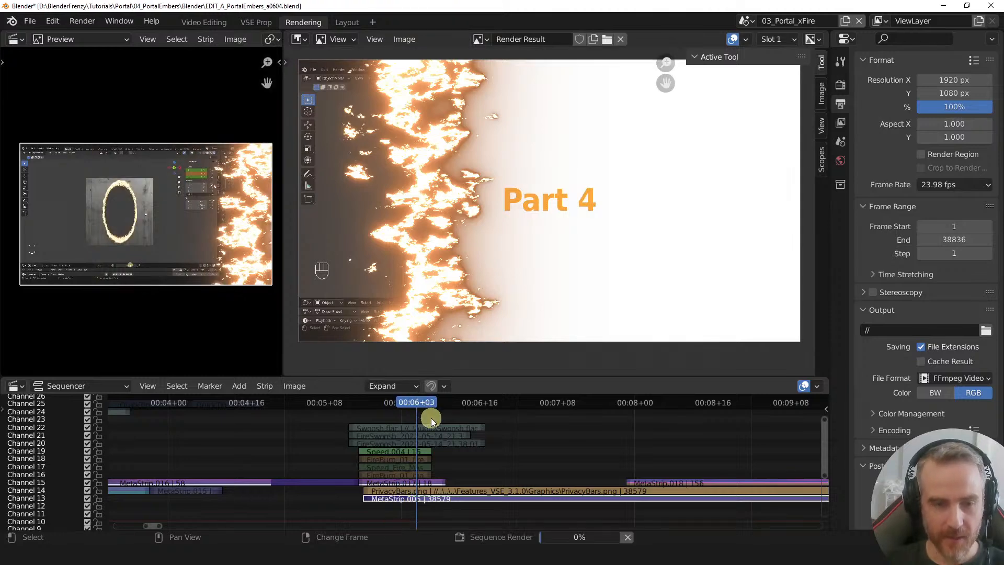
# - Render test frames of the lower-third title animation at 00:08+03, 00:09+09 and 00:09+22
pyautogui.moveTo(574, 453); pyautogui.dragTo(320, 459, button='middle')
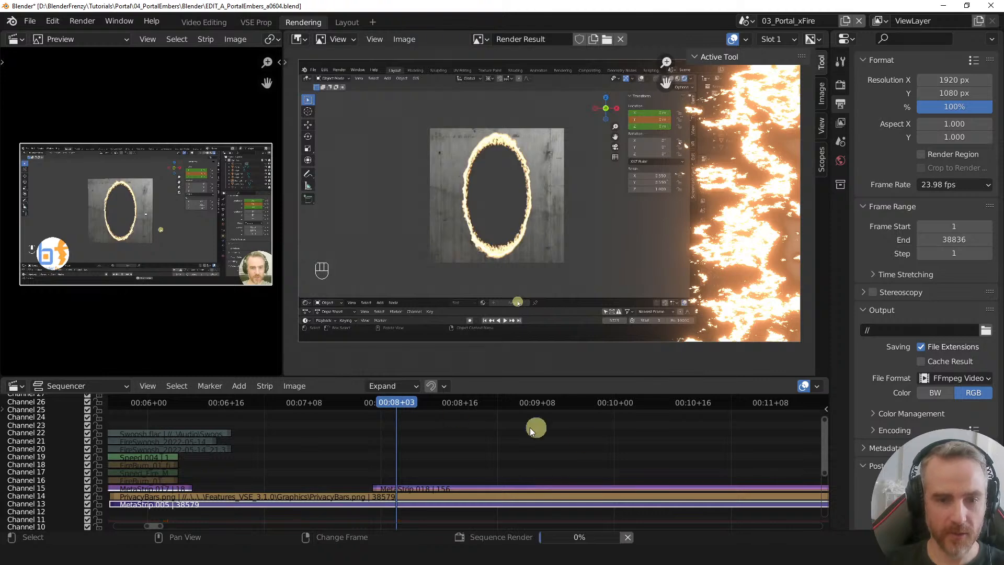
pyautogui.moveTo(529, 428); pyautogui.dragTo(323, 441, button='middle')
pyautogui.click(275, 402)
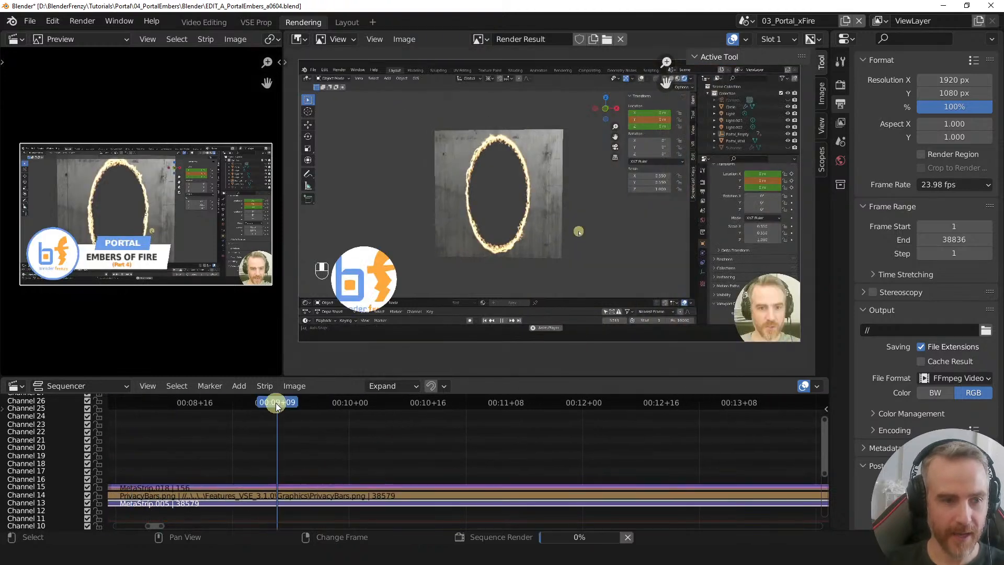
pyautogui.click(200, 400)
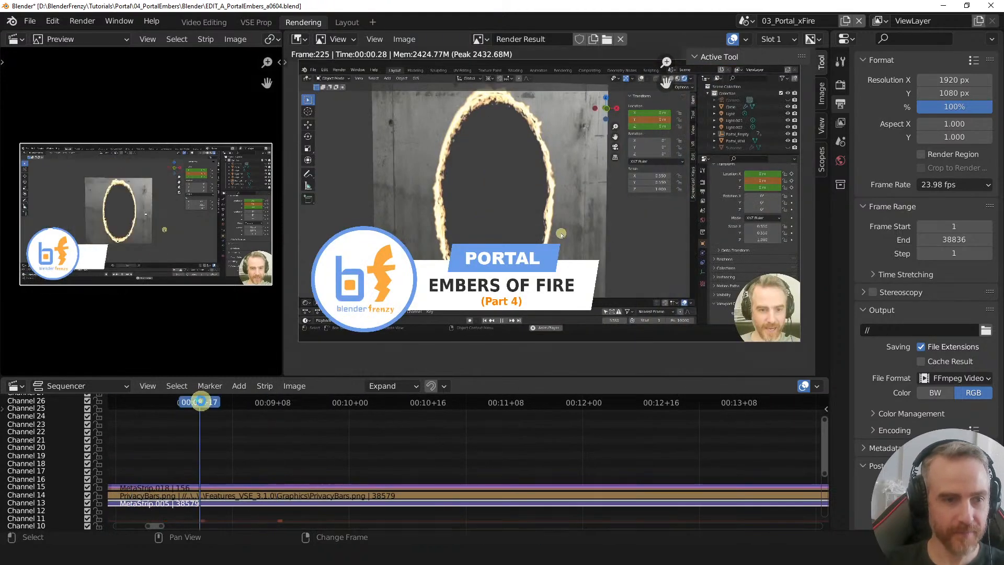
pyautogui.click(337, 402)
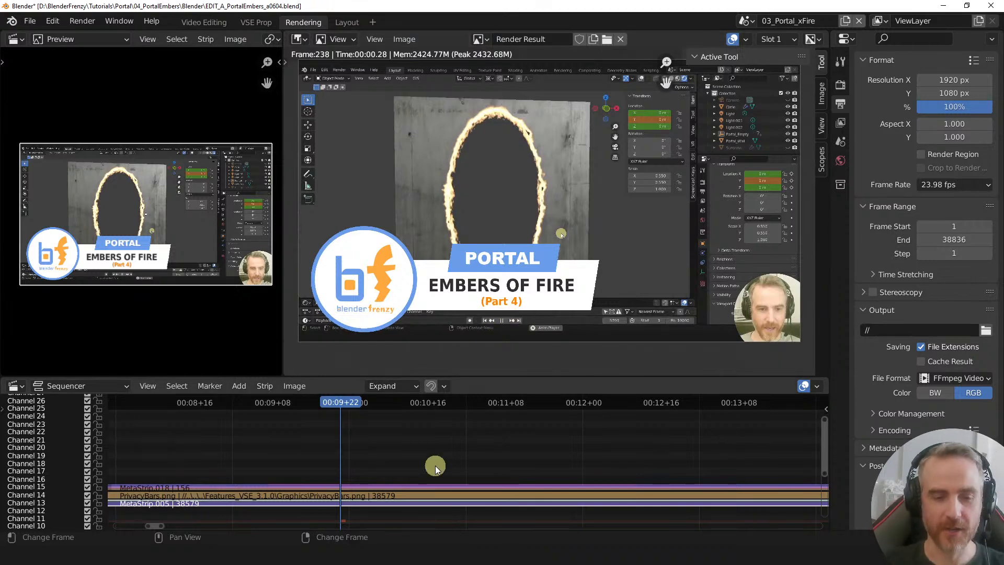
# - Render a test frame near the end of the lower-third animation at 00:13+04
pyautogui.click(465, 406)
pyautogui.scroll(-8, 606, 450)
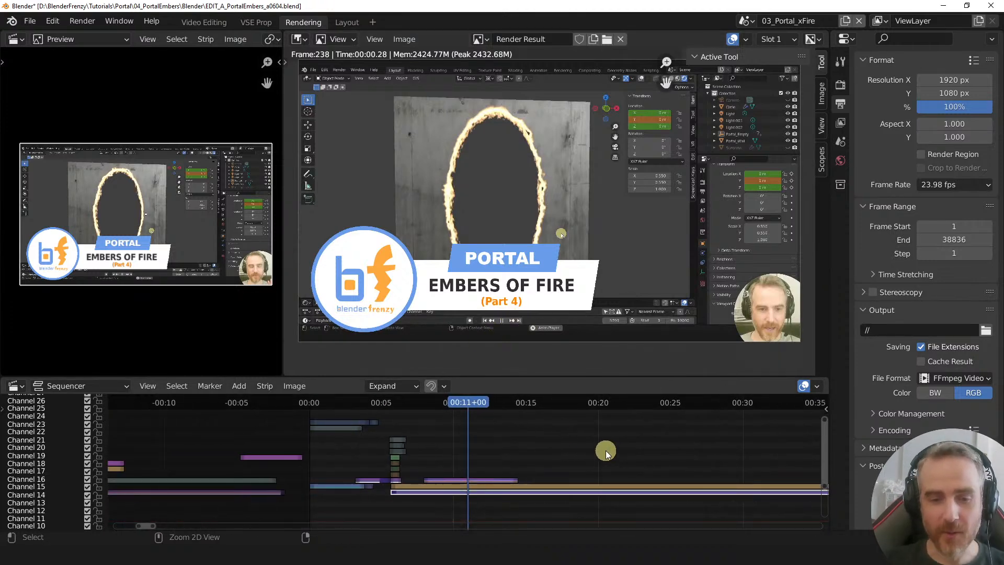
pyautogui.click(500, 403)
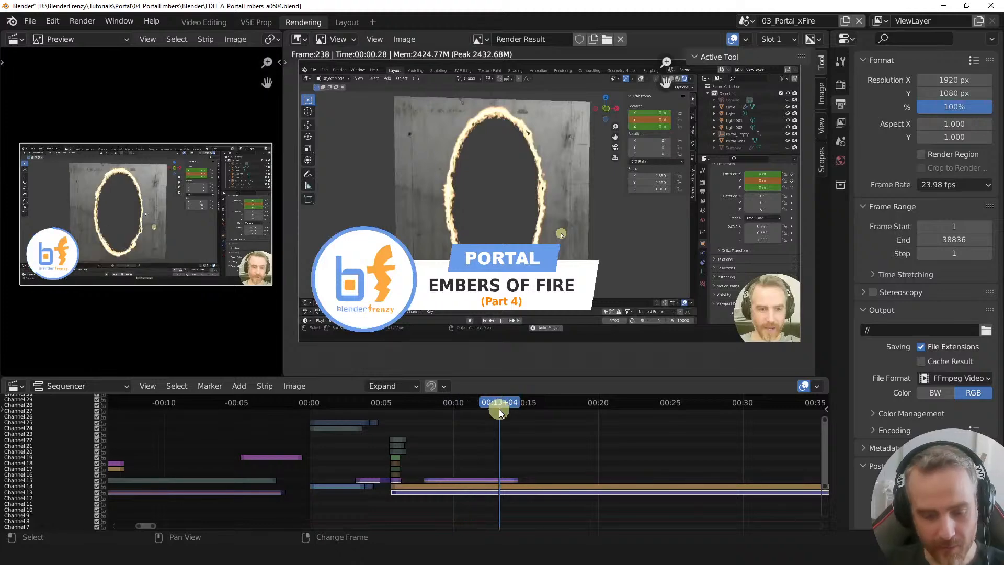
pyautogui.moveTo(627, 456); pyautogui.dragTo(399, 449, button='middle')
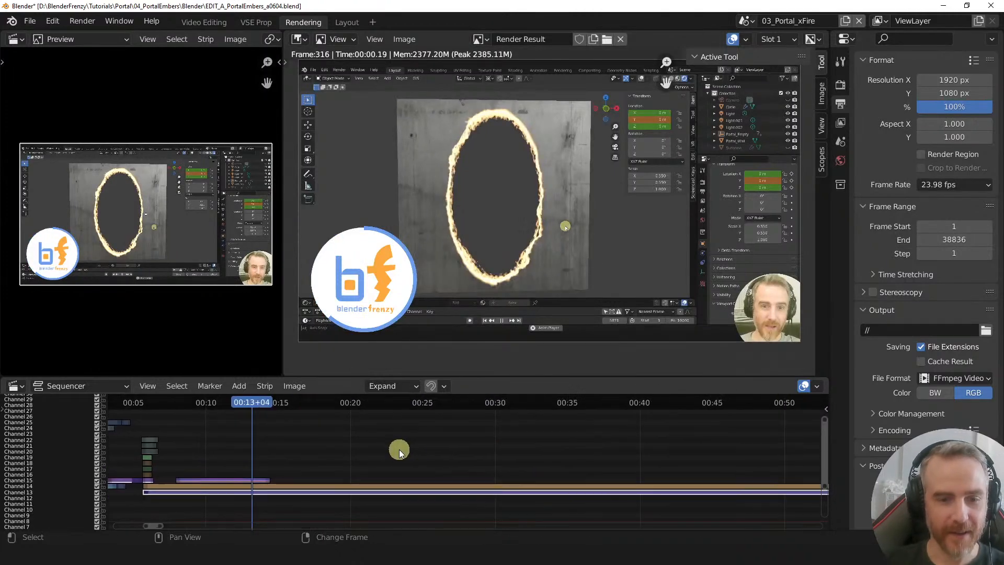
# - Render test frames near the end of the edit at 26:49+11 and of the closing logo at 26:56+24
pyautogui.scroll(-10, 668, 465)
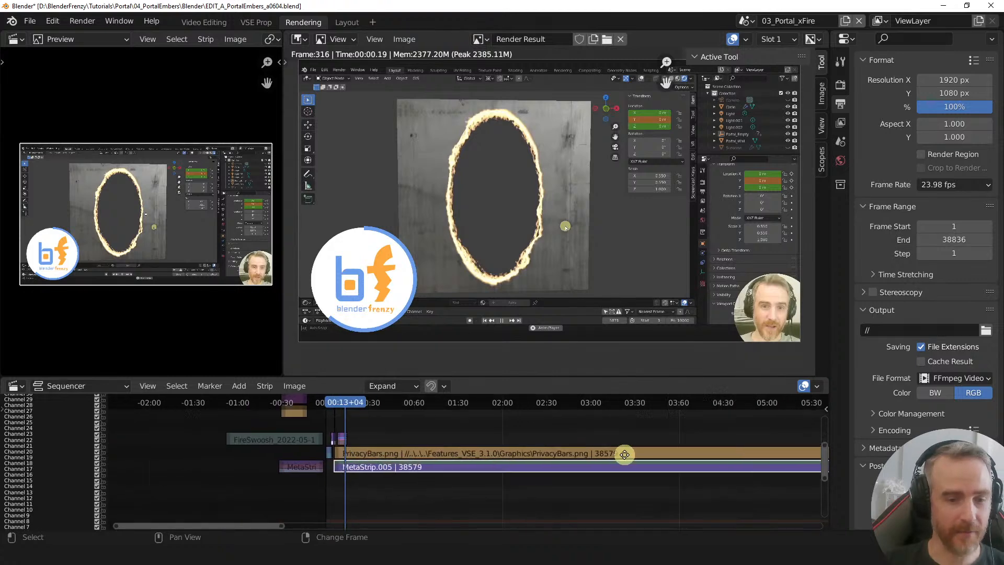
pyautogui.moveTo(553, 446)
pyautogui.keyDown('ctrl'); pyautogui.mouseDown(button='middle')
pyautogui.moveTo(650, 459)
pyautogui.moveTo(589, 462)
pyautogui.moveTo(616, 472)
pyautogui.moveTo(437, 456)
pyautogui.moveTo(497, 457)
pyautogui.moveTo(466, 453)
pyautogui.moveTo(484, 443)
pyautogui.moveTo(549, 473)
pyautogui.moveTo(540, 433)
pyautogui.mouseUp(button='middle'); pyautogui.keyUp('ctrl')
pyautogui.click(549, 403)
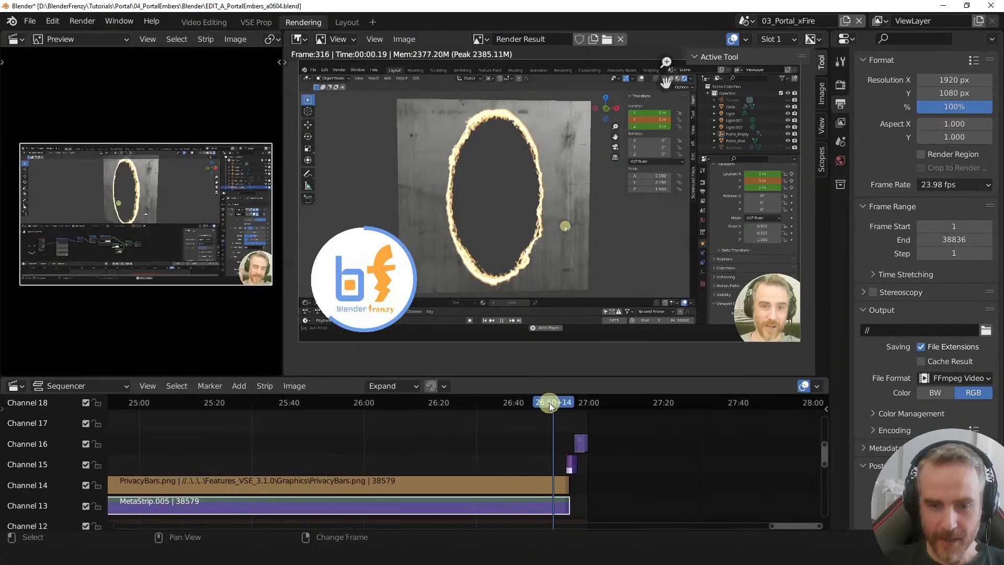
pyautogui.hotkey('ctrl', 'F12')
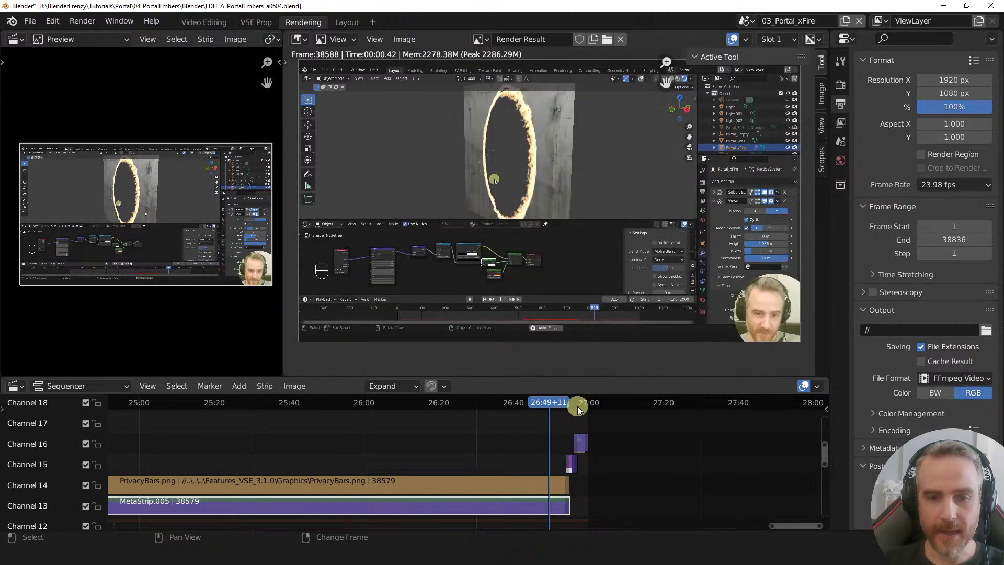
pyautogui.click(577, 404)
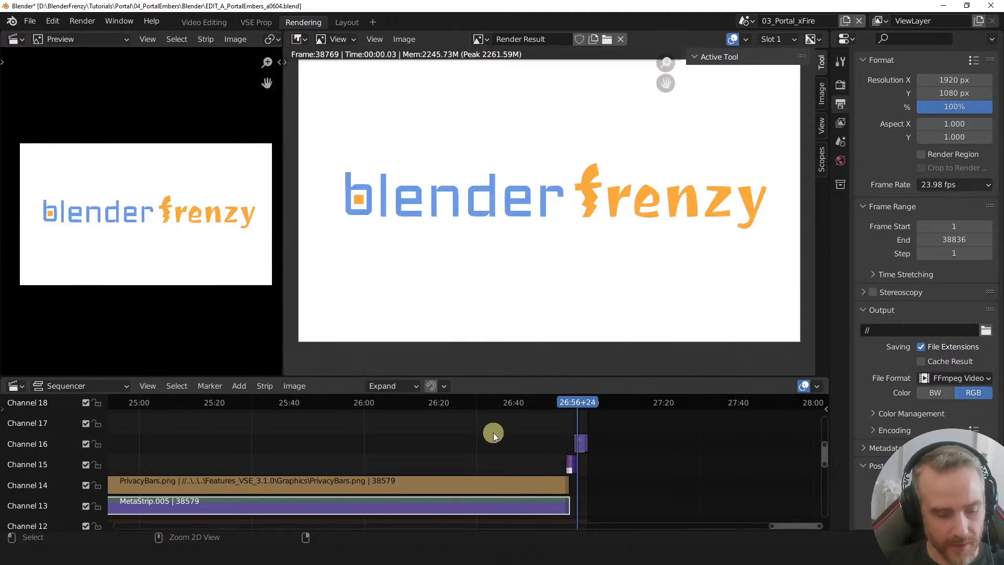
# - Save the project and save it again as the incremented version EDIT_A_PortalEmbers_a0605.blend
pyautogui.hotkey('ctrl', 's')
pyautogui.hotkey('ctrl', 'shift', 's')
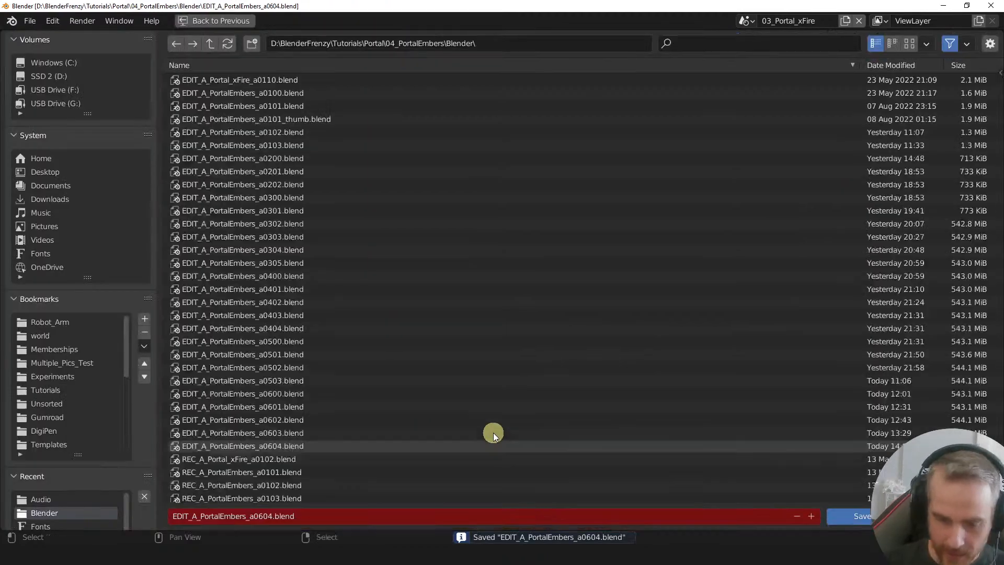
pyautogui.press('KP_Add')
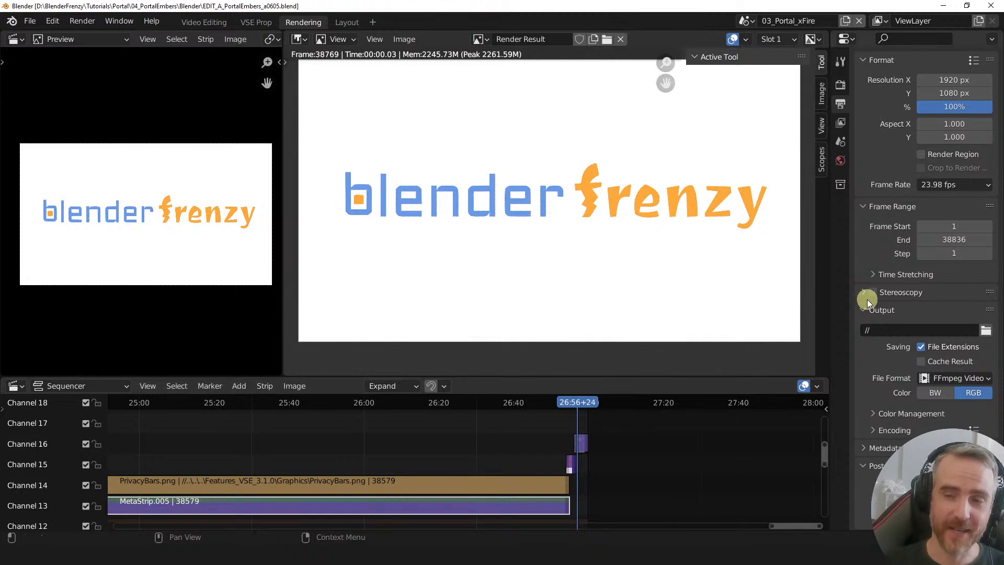
# - Widen the Properties editor and collapse the Frame Range section of the output settings
pyautogui.click(869, 329)
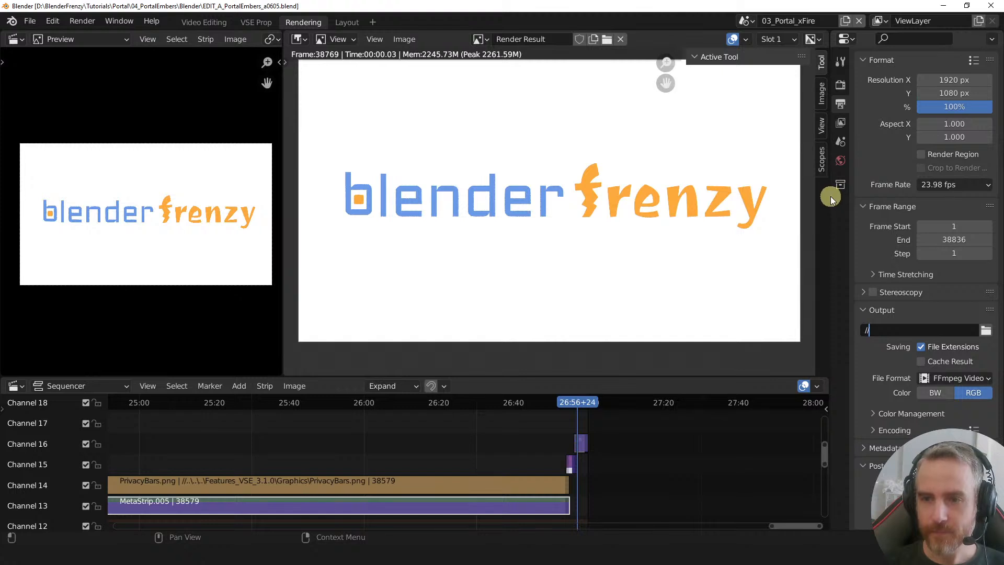
pyautogui.moveTo(831, 192); pyautogui.dragTo(739, 195)
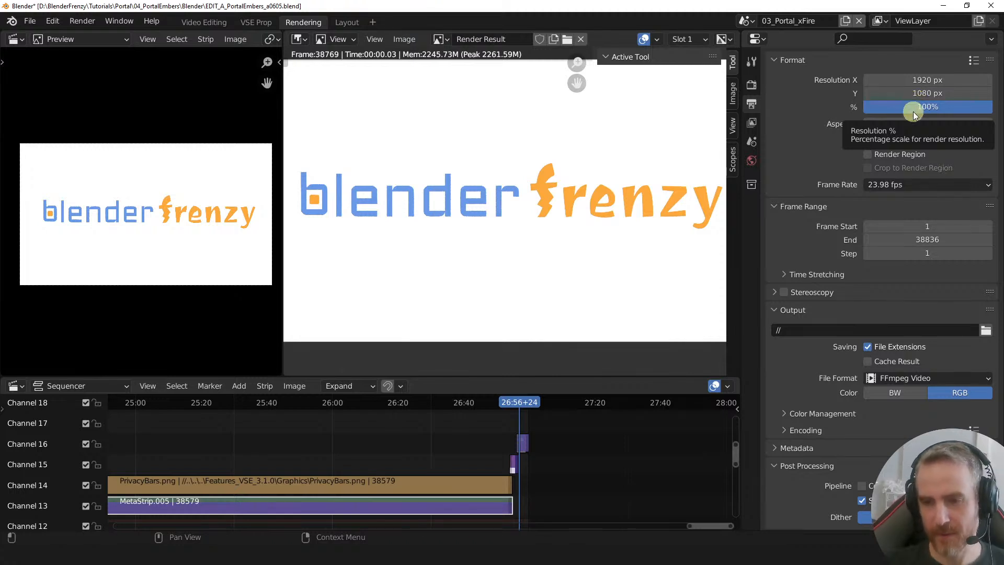
pyautogui.click(782, 276)
pyautogui.click(783, 275)
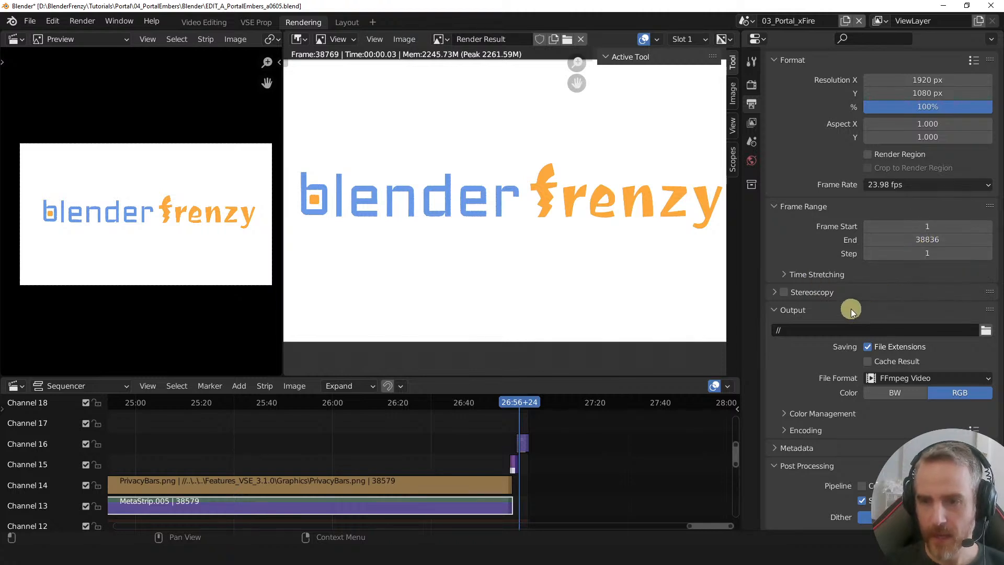
pyautogui.click(777, 208)
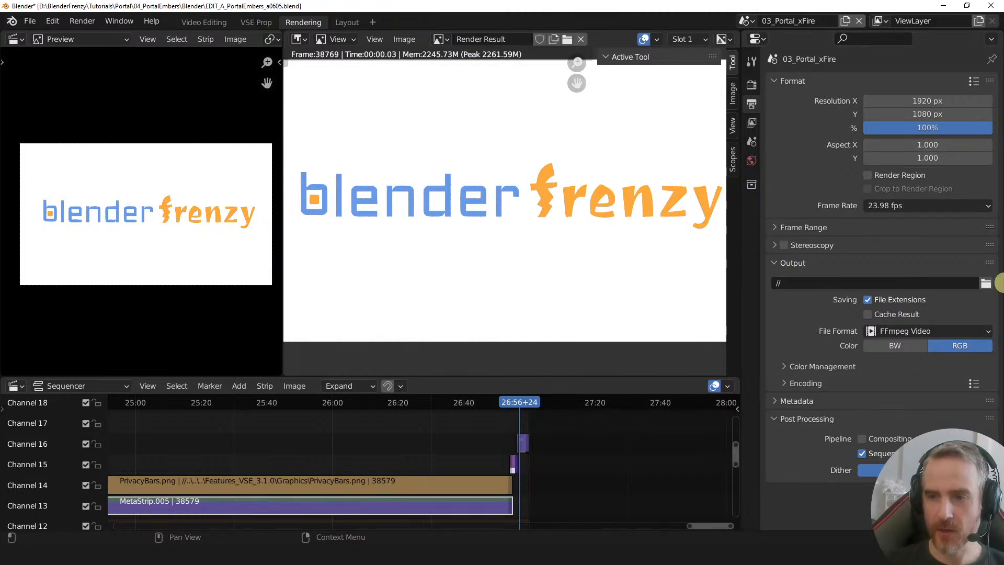
# - Browse for the render output location and open the project's Renders folder inside 04_PortalEmbers
pyautogui.click(984, 284)
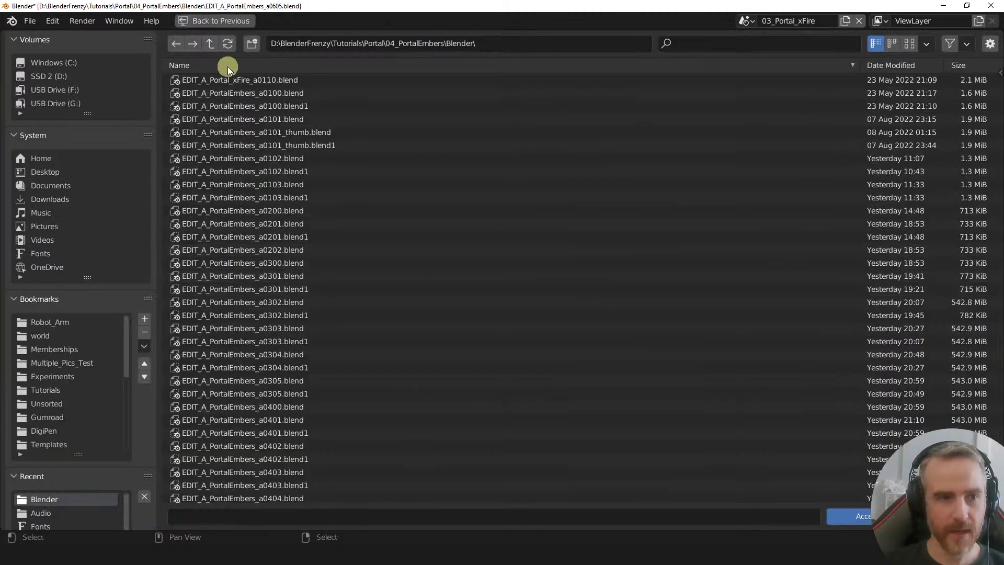
pyautogui.click(215, 44)
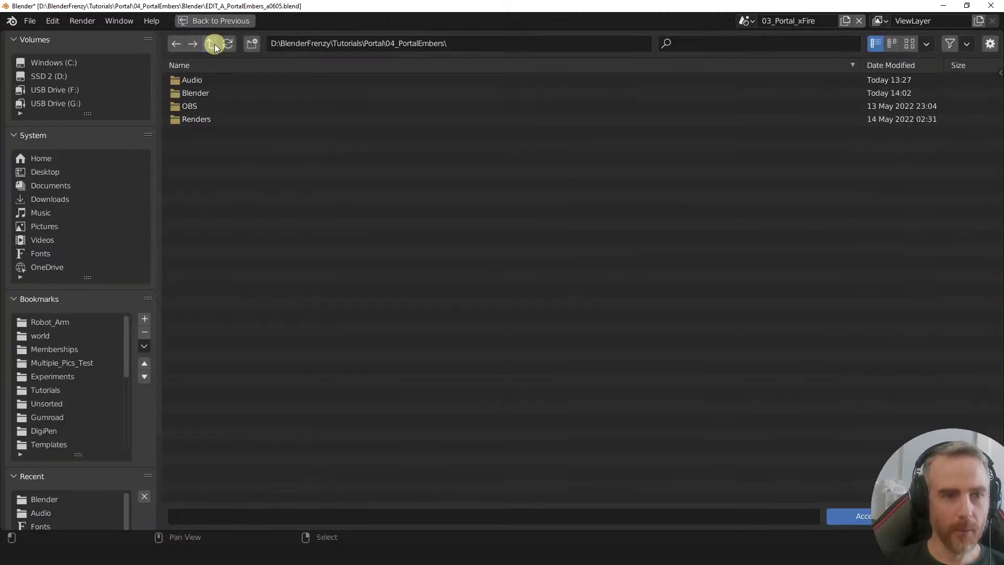
pyautogui.doubleClick(206, 120)
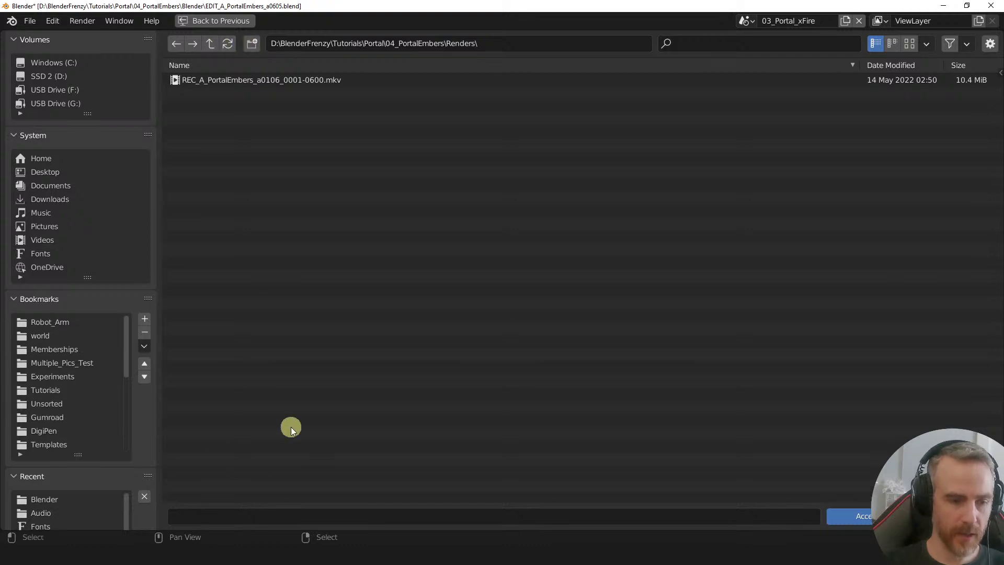
# - Name the render output file EDIT_A_PortalEmbers_a0605_ with a trailing underscore
pyautogui.click(234, 517)
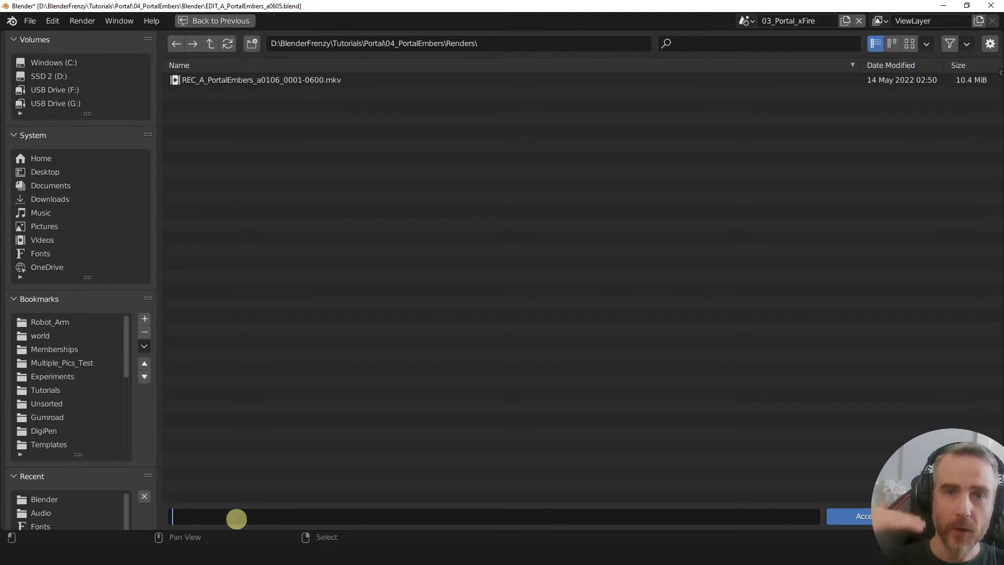
pyautogui.write('E')
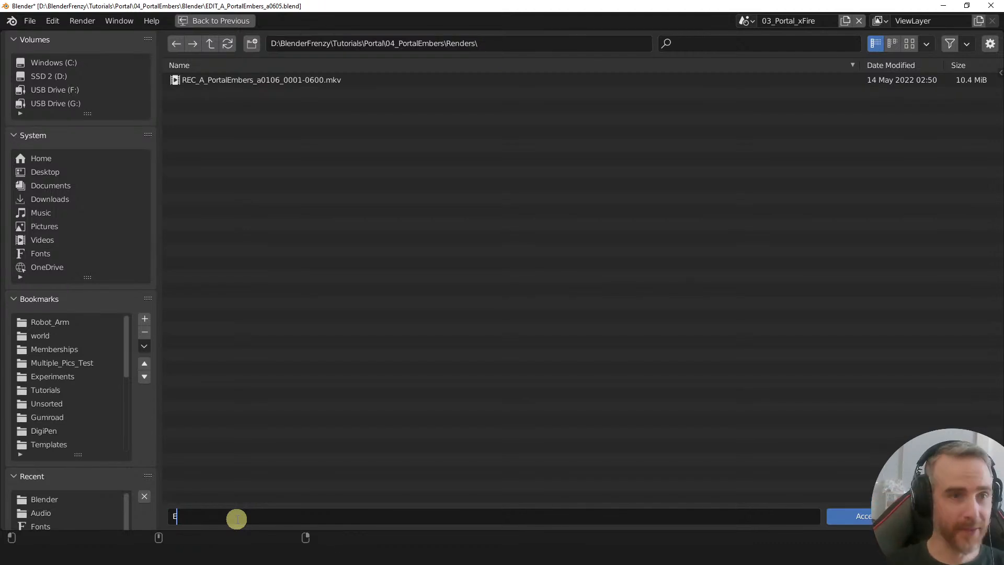
pyautogui.write('DIT_A_Porta')
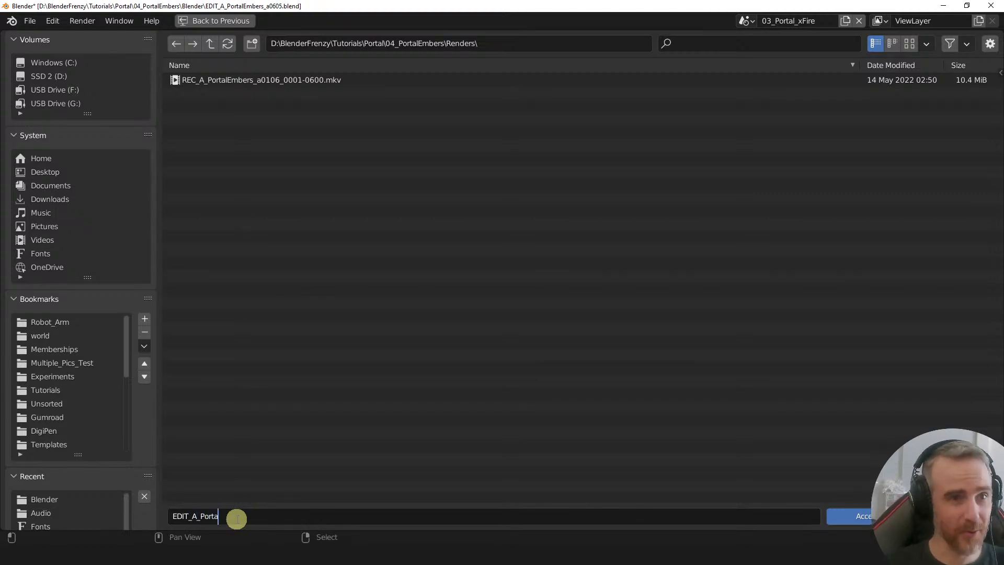
pyautogui.write('lE')
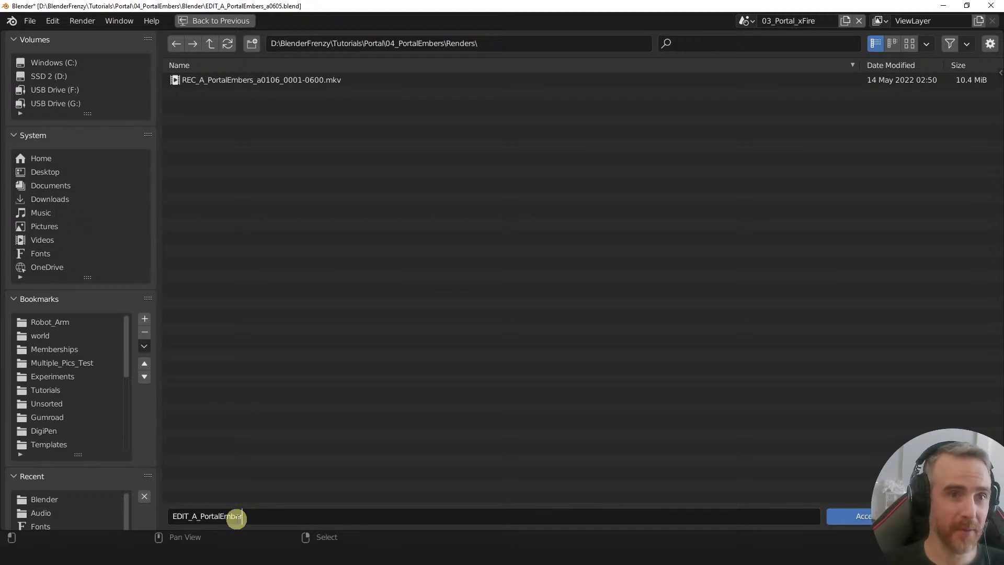
pyautogui.write('mbers_a0605')
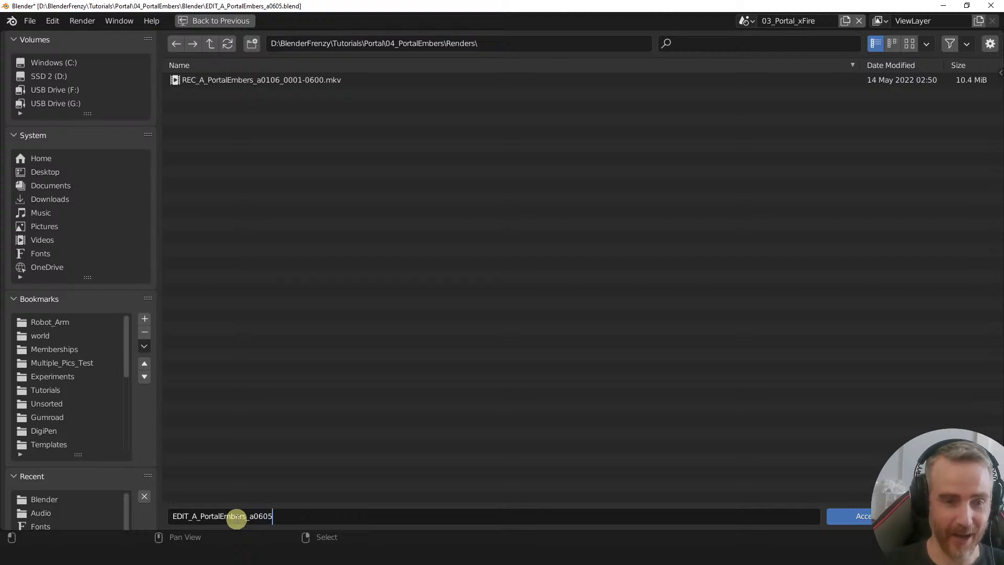
pyautogui.press('Return')
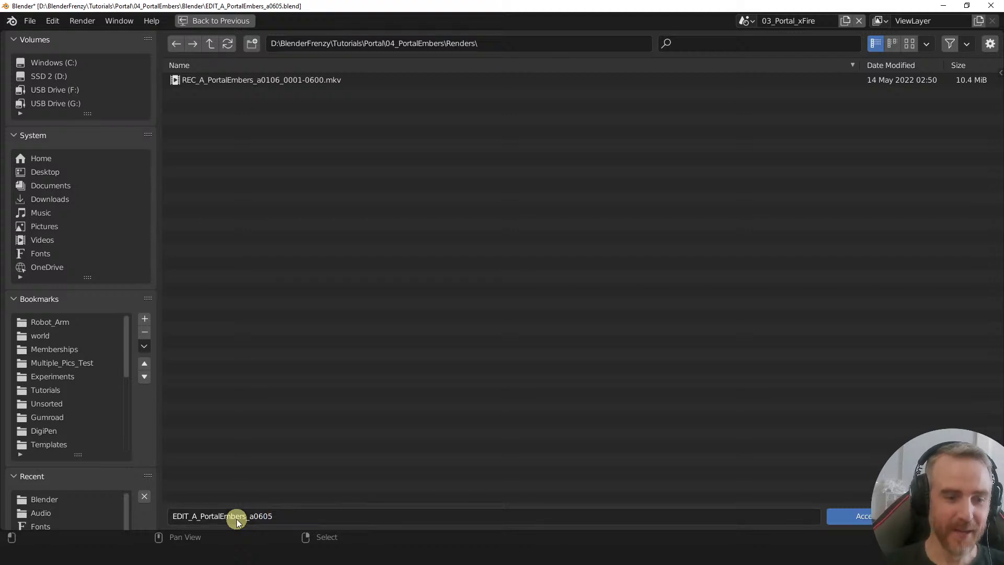
pyautogui.click(336, 518)
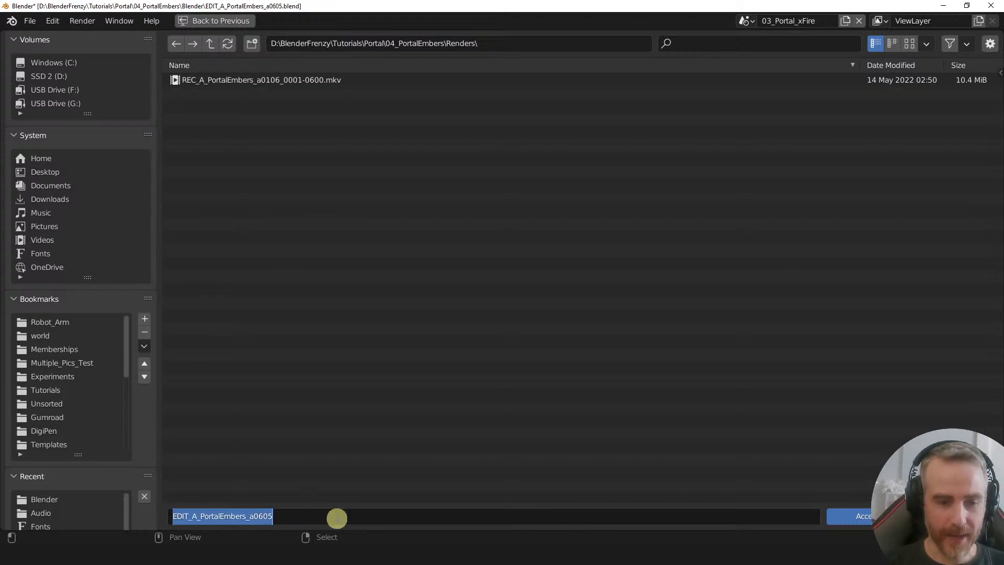
pyautogui.click(338, 518)
pyautogui.write('_')
pyautogui.press('Return')
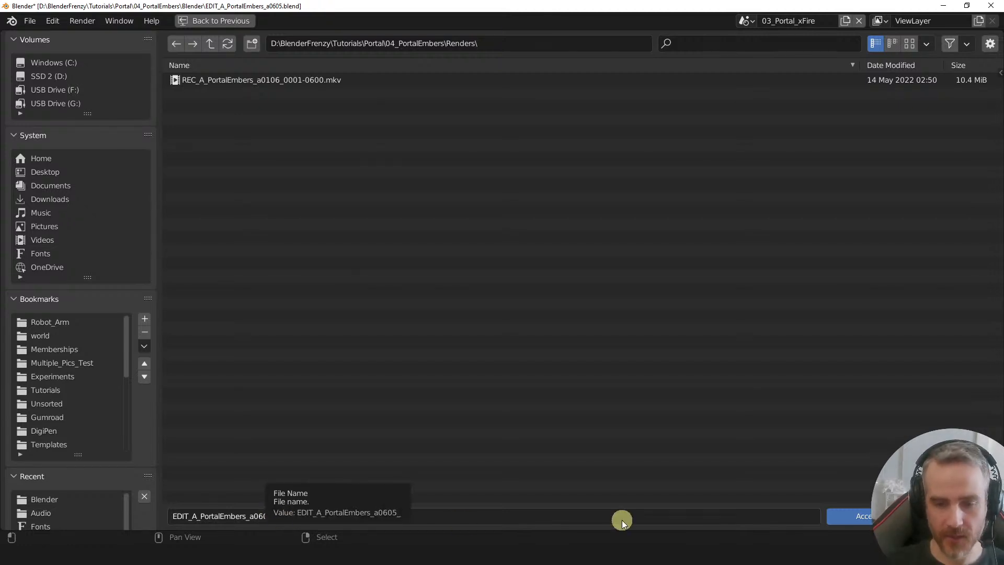
# - Accept the render output path and set the file format to FFmpeg Video with RGB colour
pyautogui.click(865, 518)
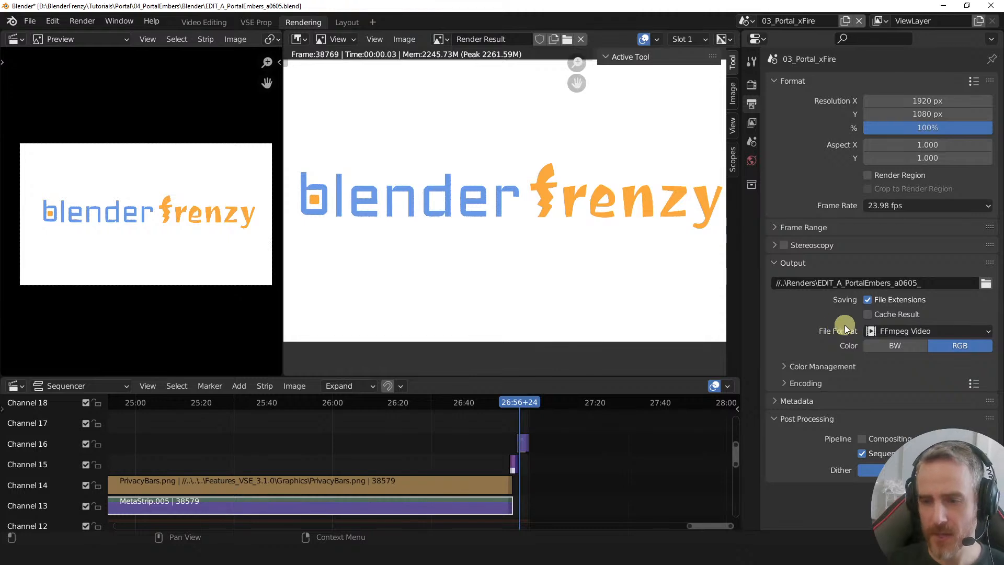
pyautogui.click(936, 332)
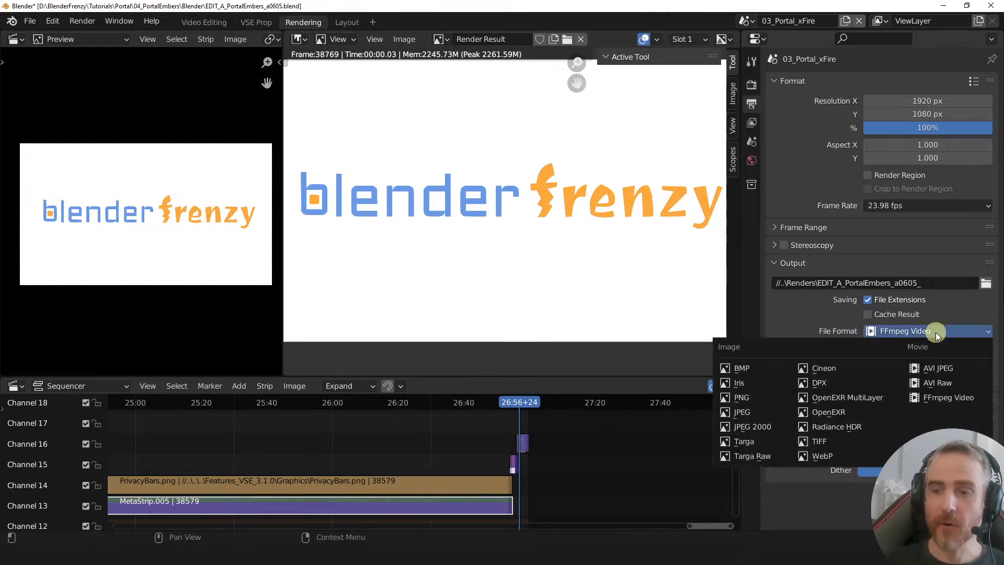
pyautogui.click(938, 398)
pyautogui.click(907, 349)
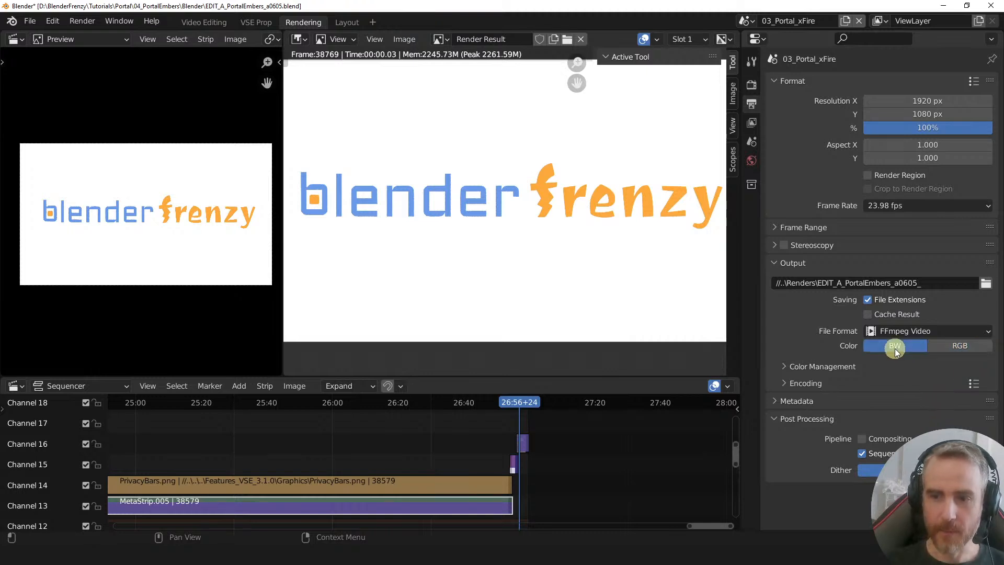
pyautogui.click(958, 346)
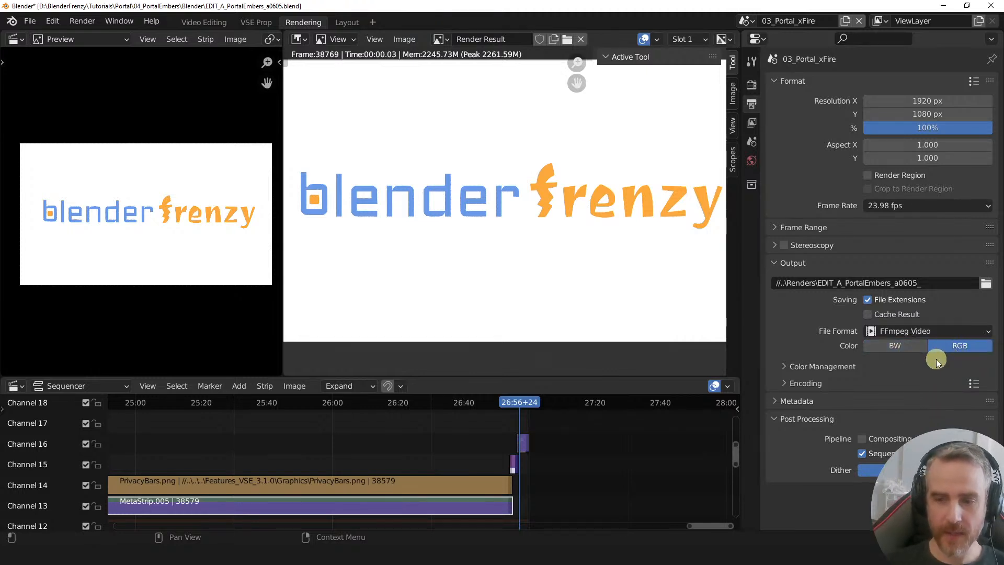
# - Set the scene's view transform to Filmic in the render Color Management settings
pyautogui.click(791, 366)
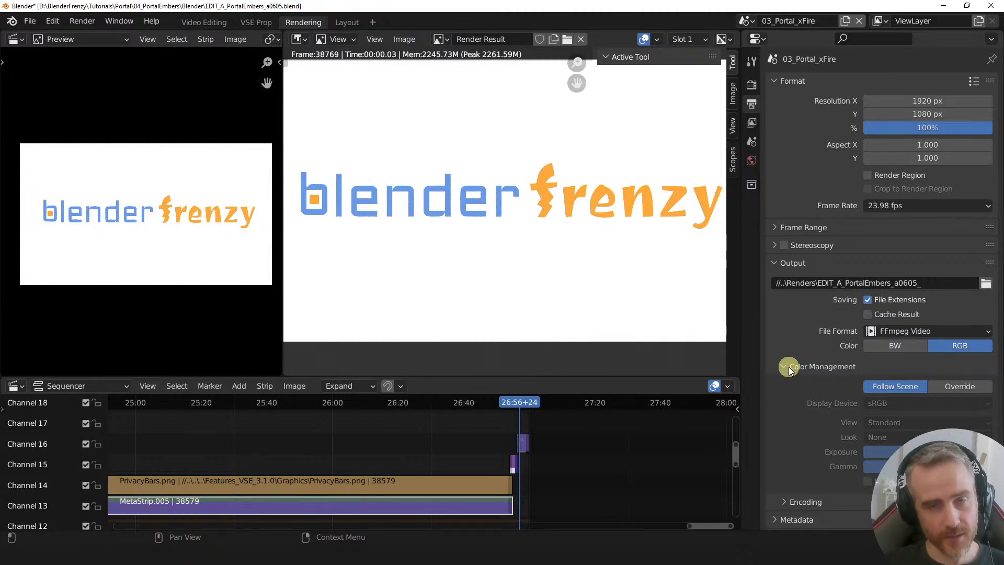
pyautogui.scroll(-2, 790, 364)
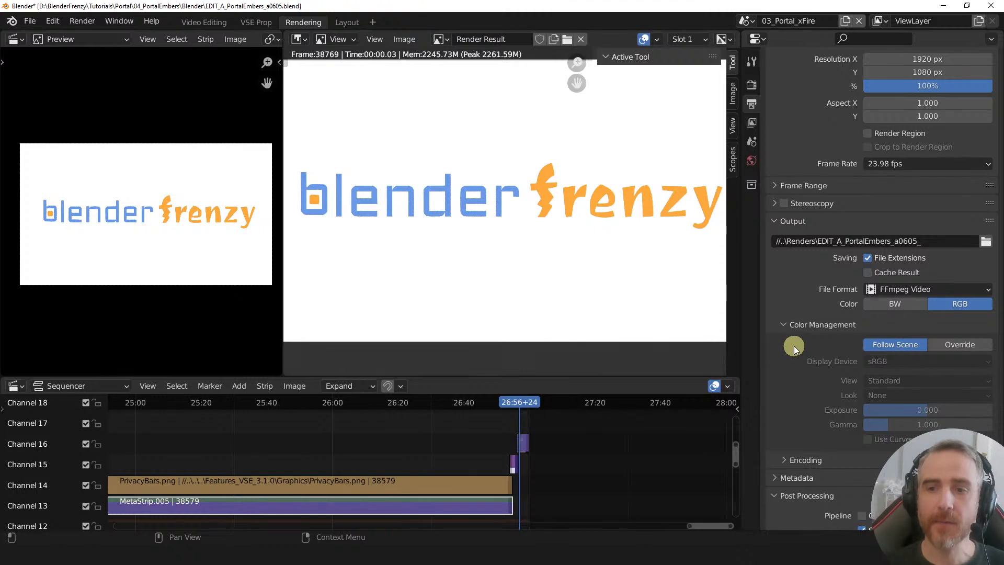
pyautogui.click(750, 84)
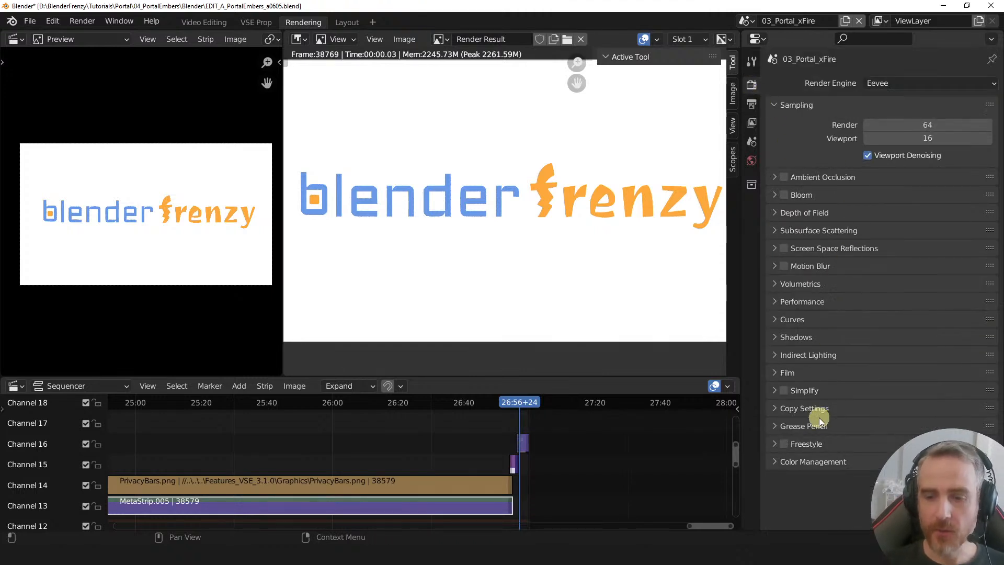
pyautogui.click(813, 461)
pyautogui.scroll(-3, 842, 457)
pyautogui.click(883, 437)
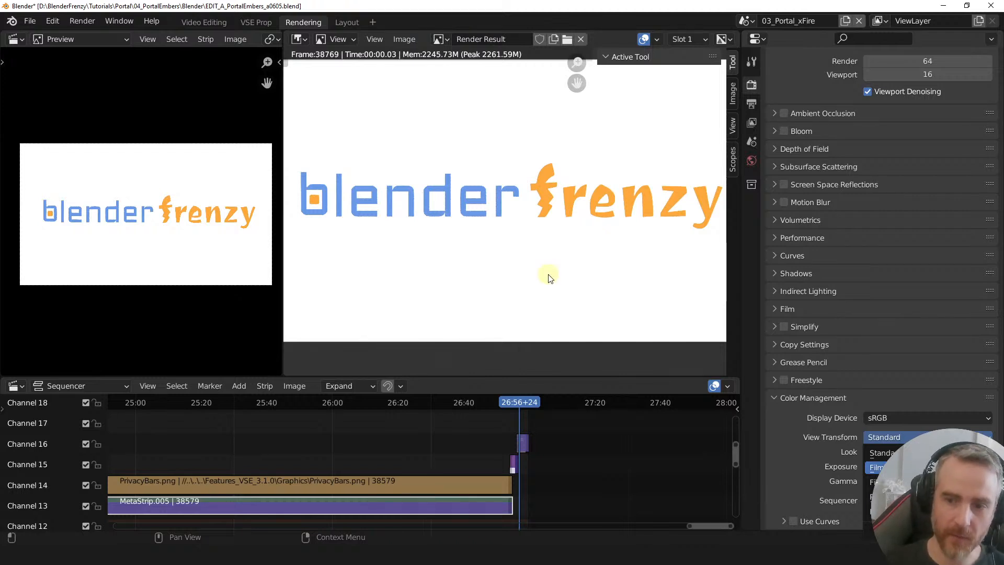
pyautogui.press('Return')
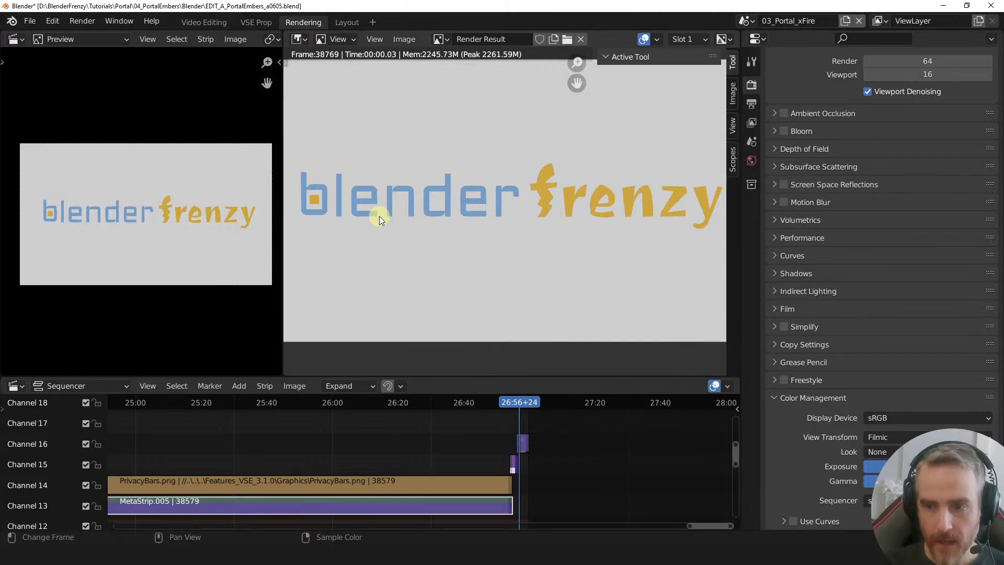
# - Override the output's color management and set its view to Standard
pyautogui.click(752, 104)
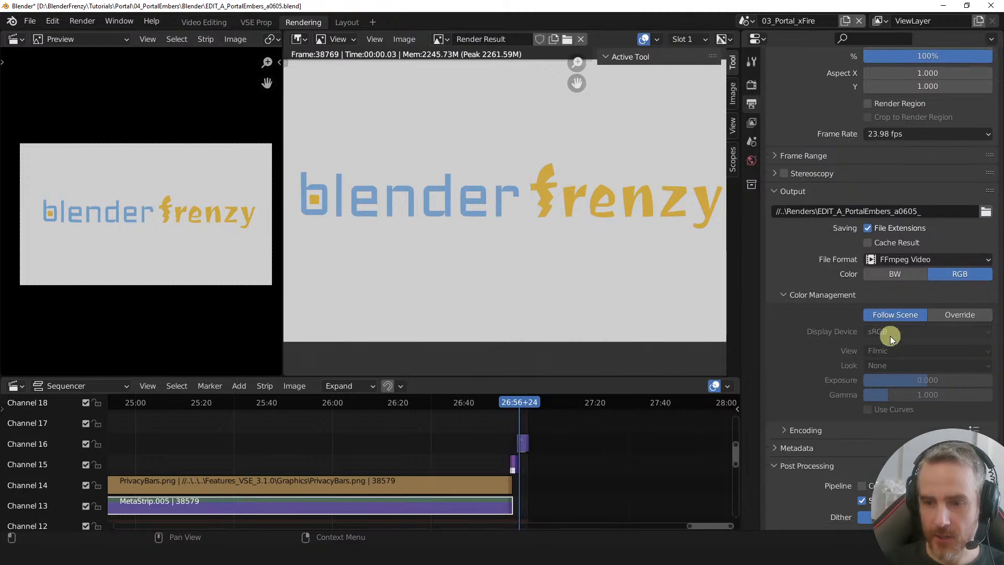
pyautogui.click(788, 296)
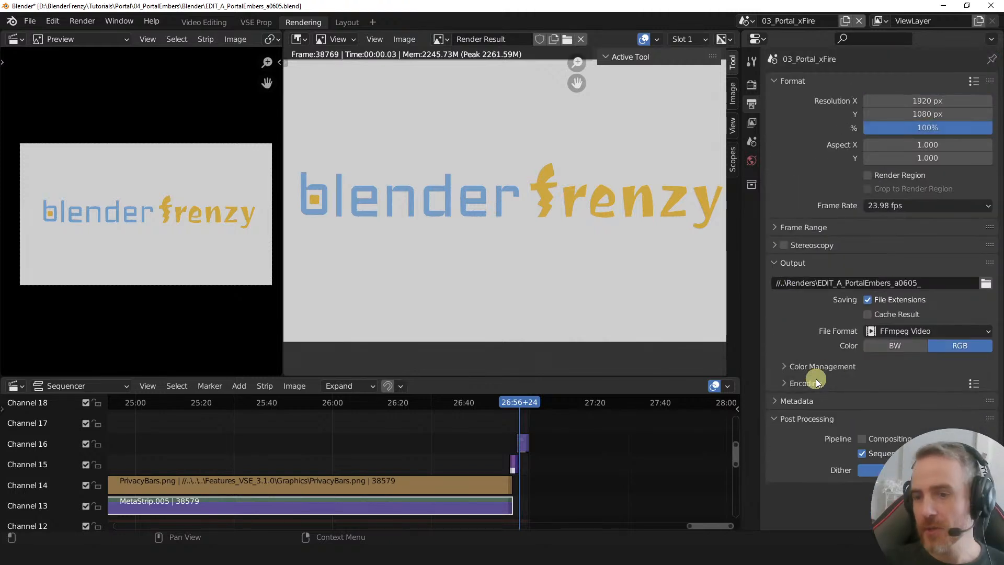
pyautogui.click(786, 366)
pyautogui.scroll(-3, 792, 364)
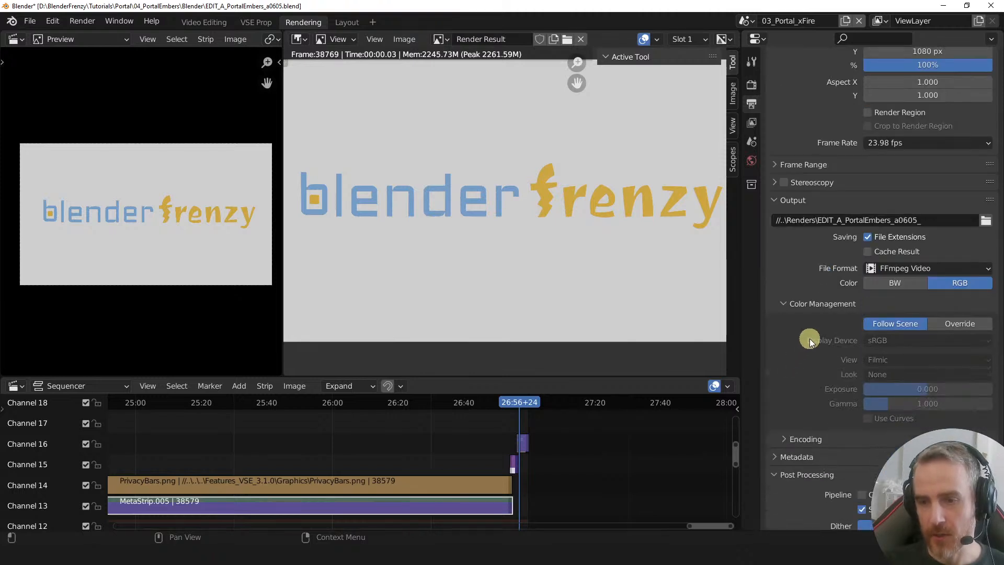
pyautogui.click(958, 323)
pyautogui.click(895, 360)
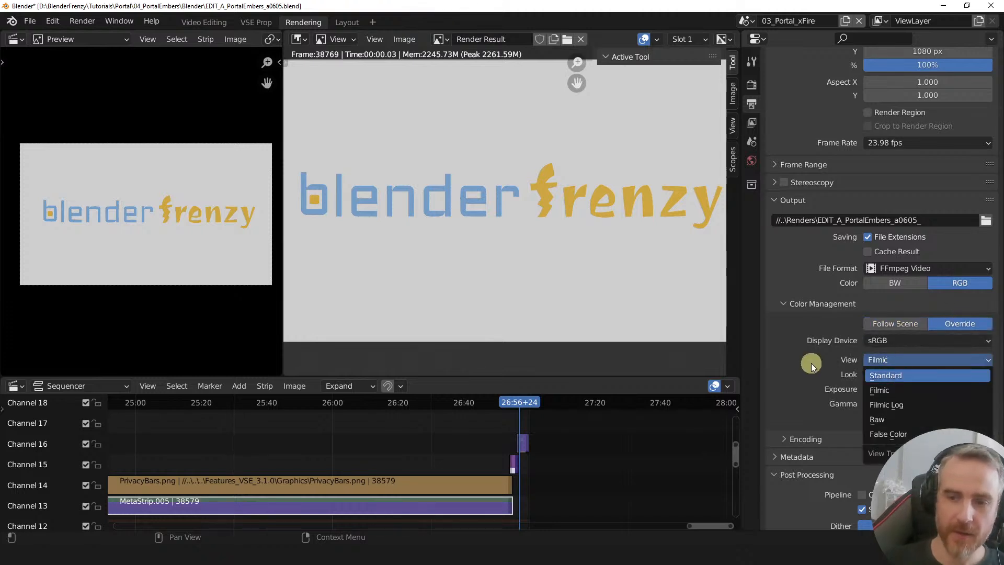
pyautogui.press('Return')
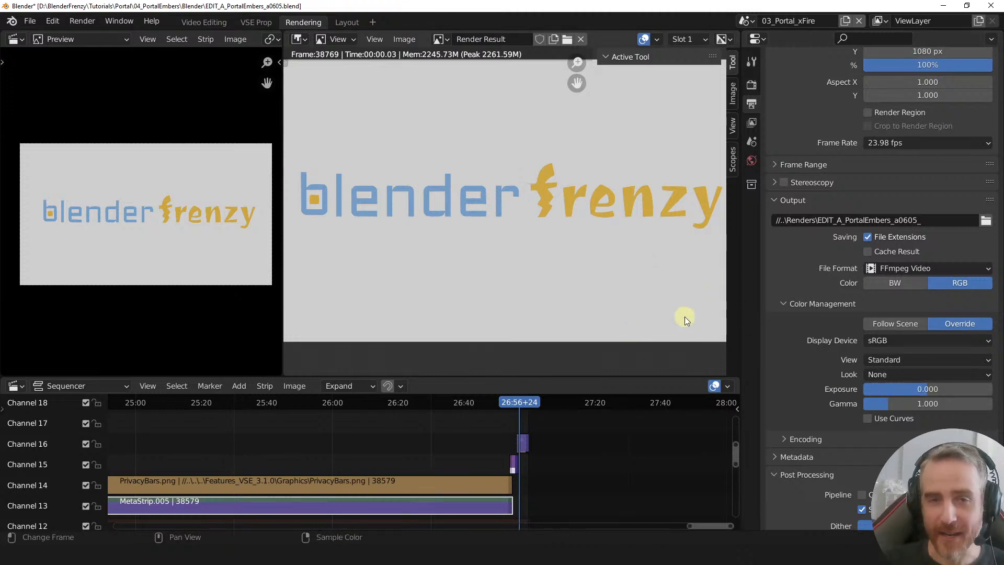
# - Set the scene's view transform to Standard and make the output's color management follow the scene
pyautogui.click(751, 86)
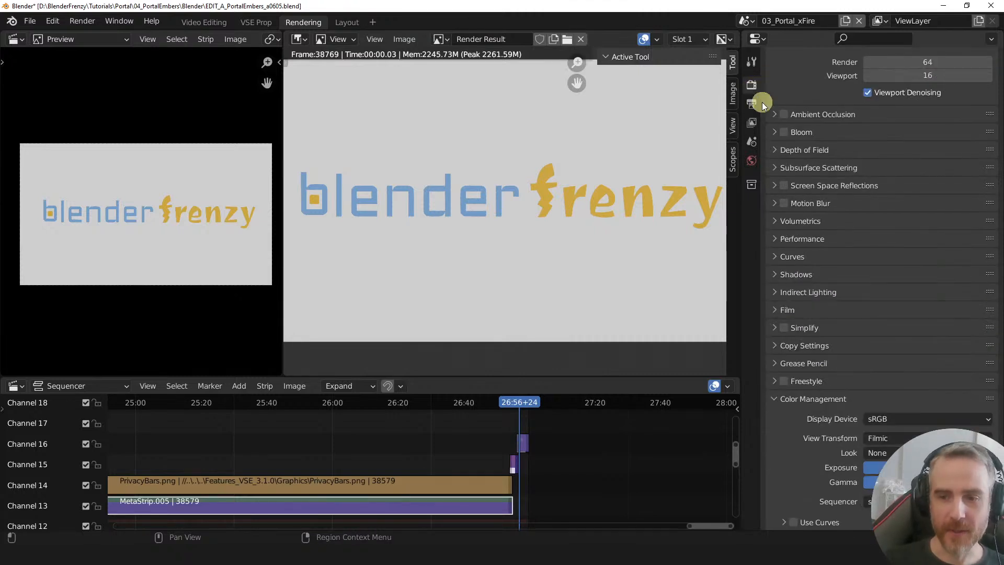
pyautogui.click(880, 439)
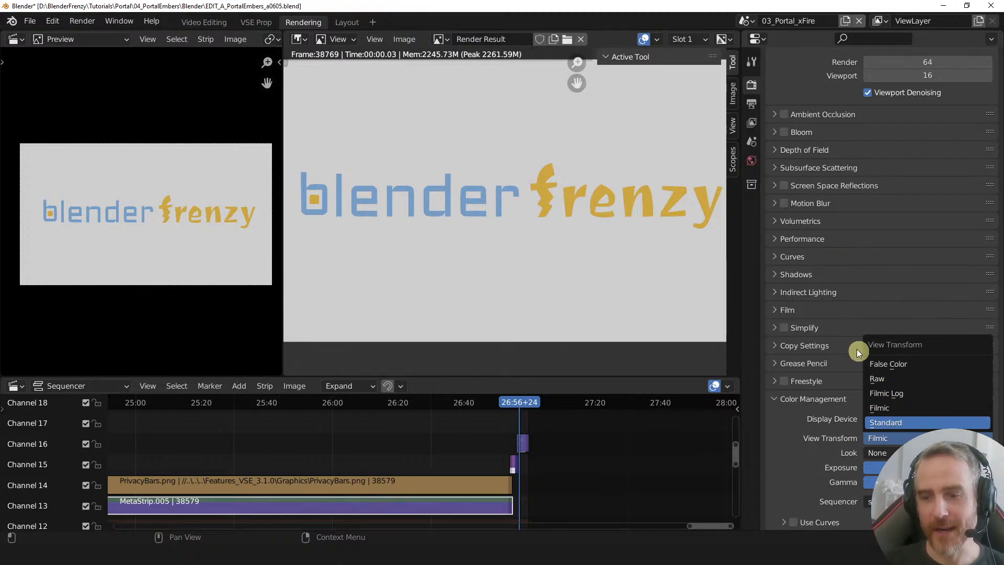
pyautogui.press('Return')
pyautogui.click(751, 105)
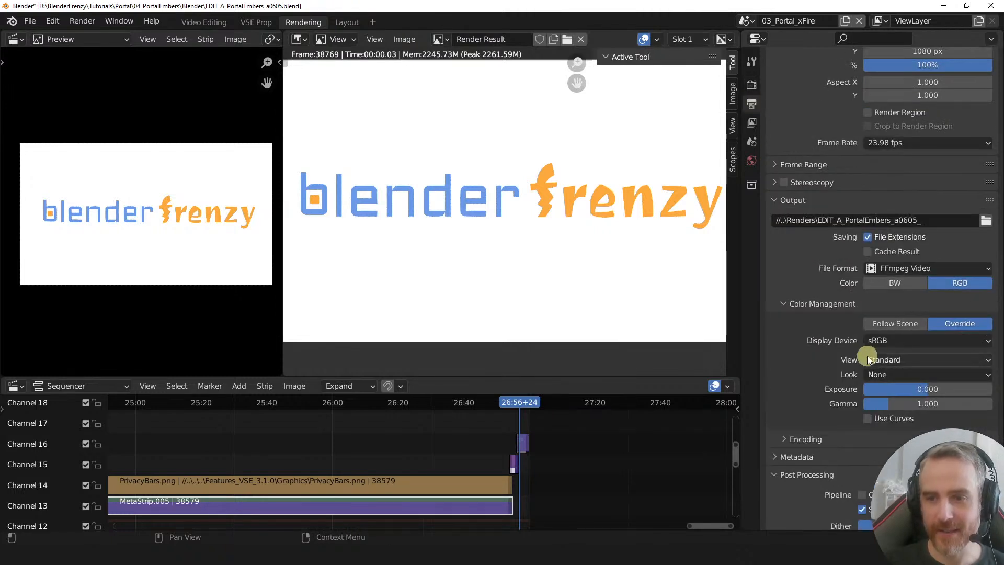
pyautogui.click(893, 325)
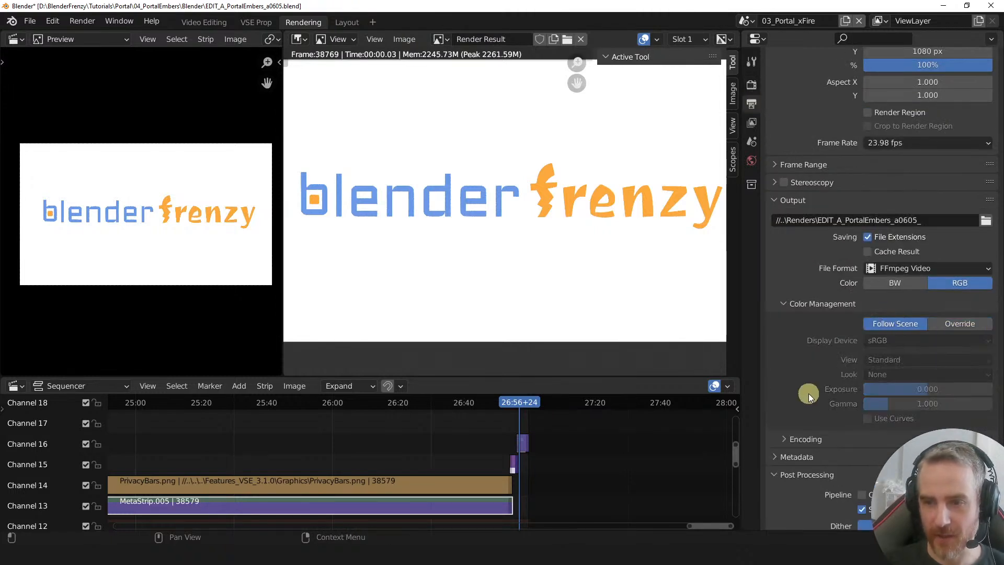
pyautogui.scroll(-1, 808, 384)
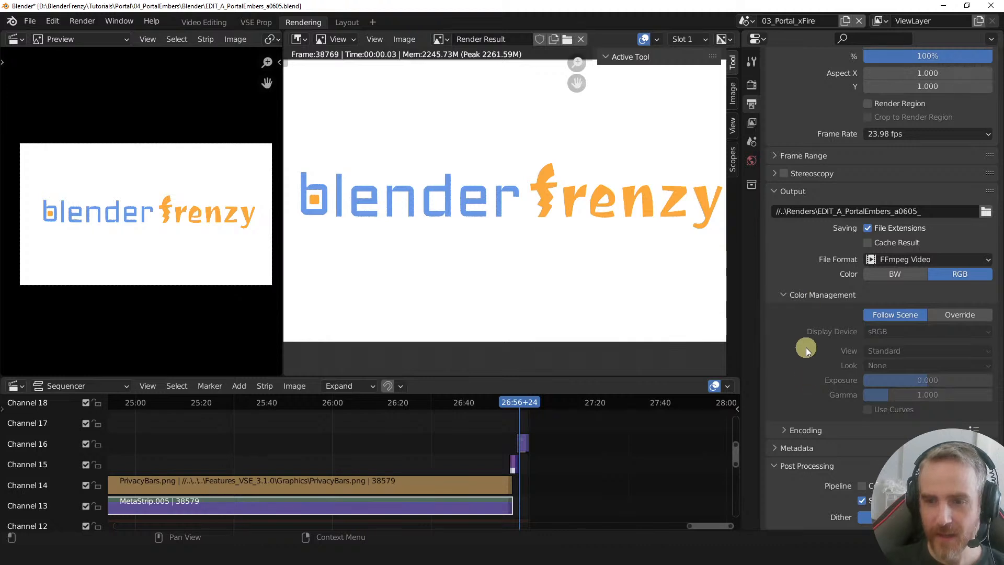
pyautogui.click(783, 296)
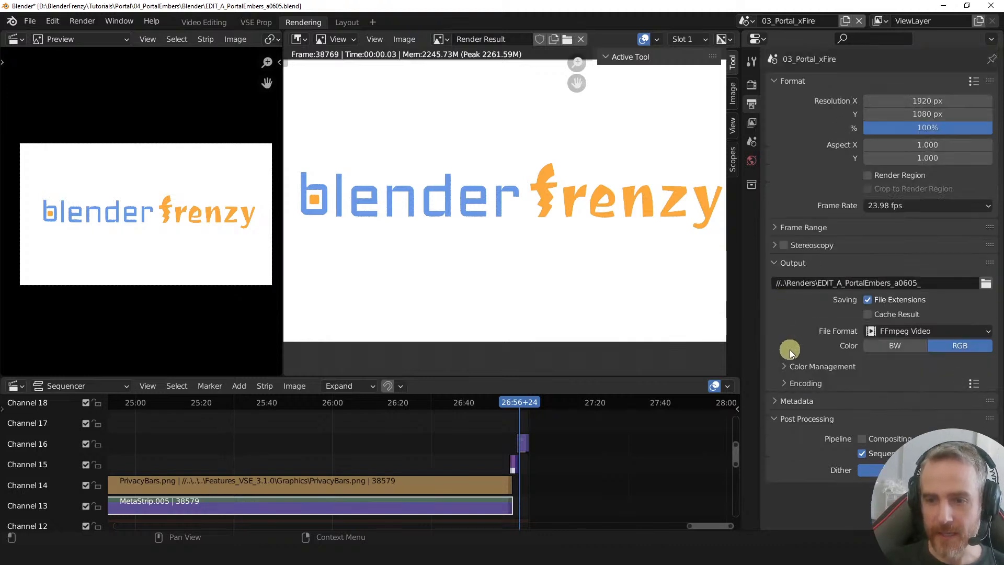
# - Expand the output's Encoding settings and review the available encoding presets and container formats
pyautogui.click(790, 384)
pyautogui.scroll(-3, 791, 382)
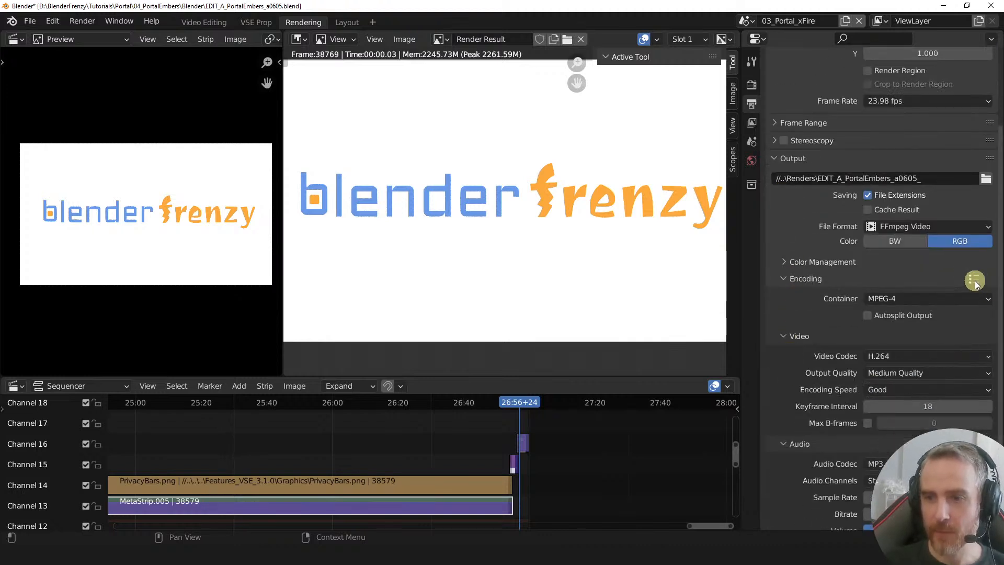
pyautogui.click(974, 280)
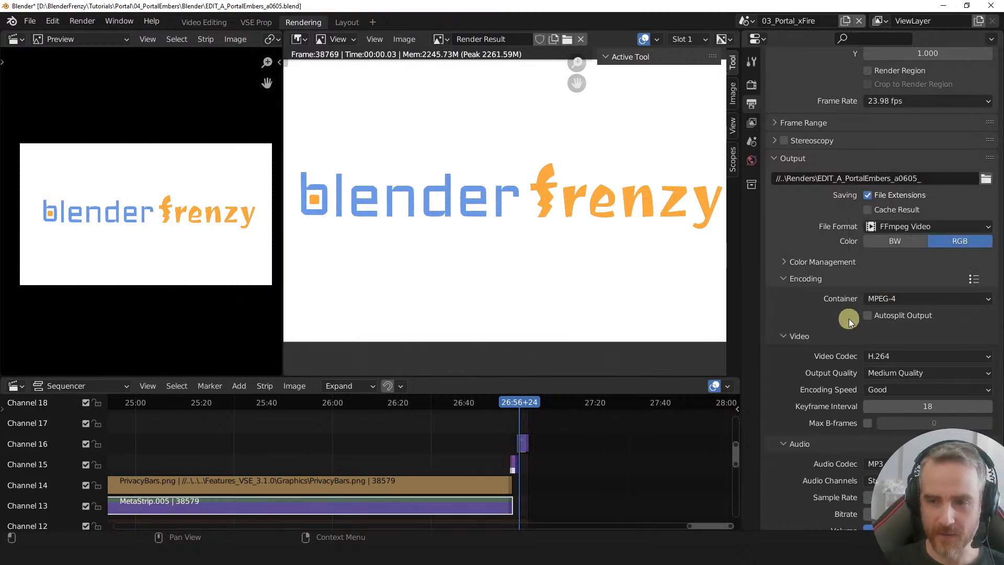
pyautogui.click(946, 298)
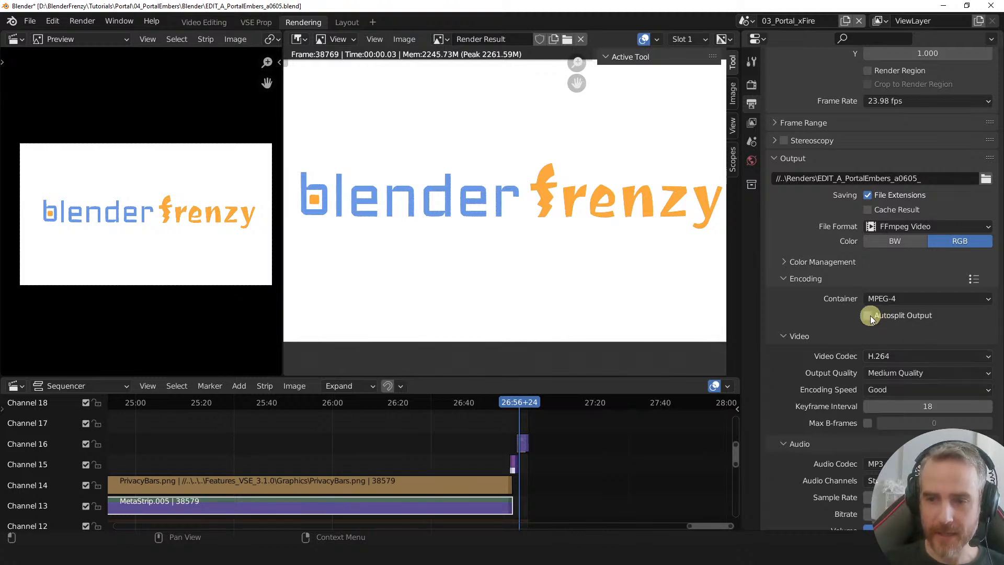
pyautogui.click(878, 300)
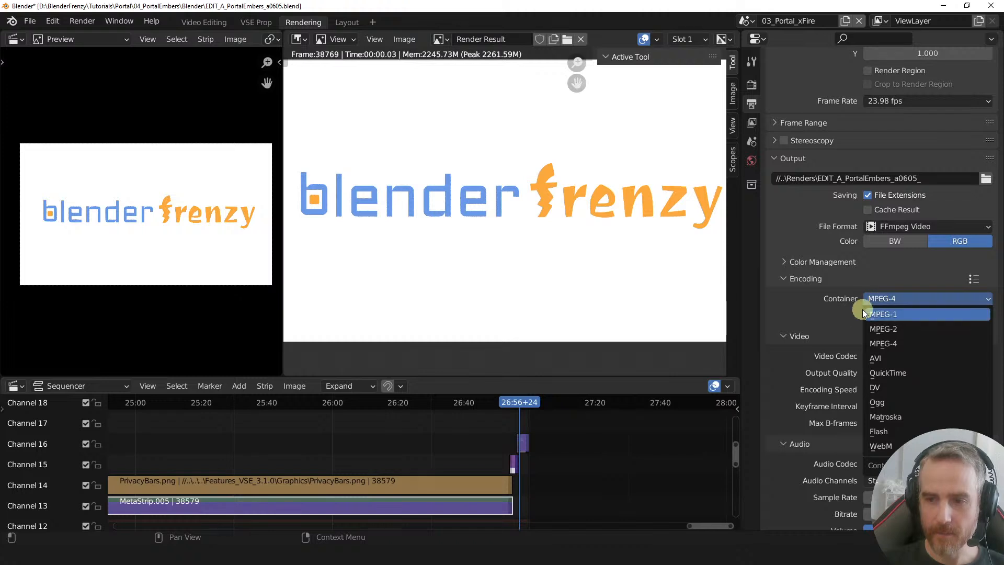
pyautogui.click(840, 323)
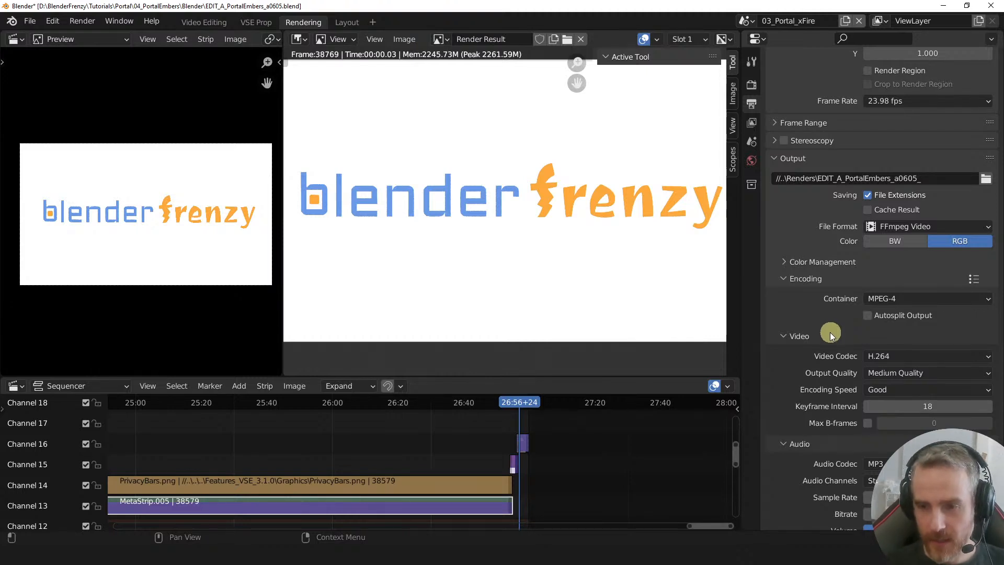
# - Review the video codec, output quality and encoding speed options for the rendered video
pyautogui.click(896, 355)
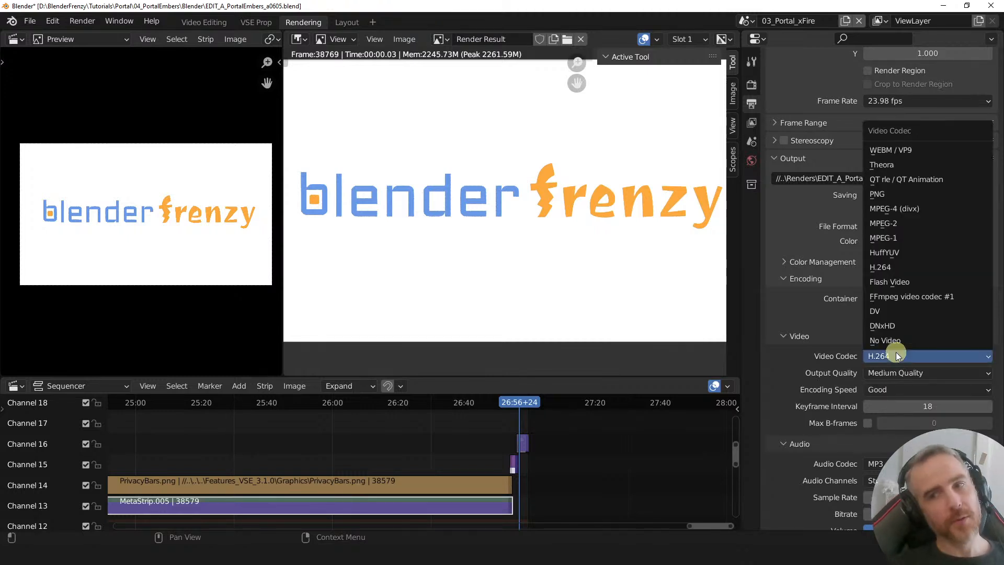
pyautogui.click(895, 355)
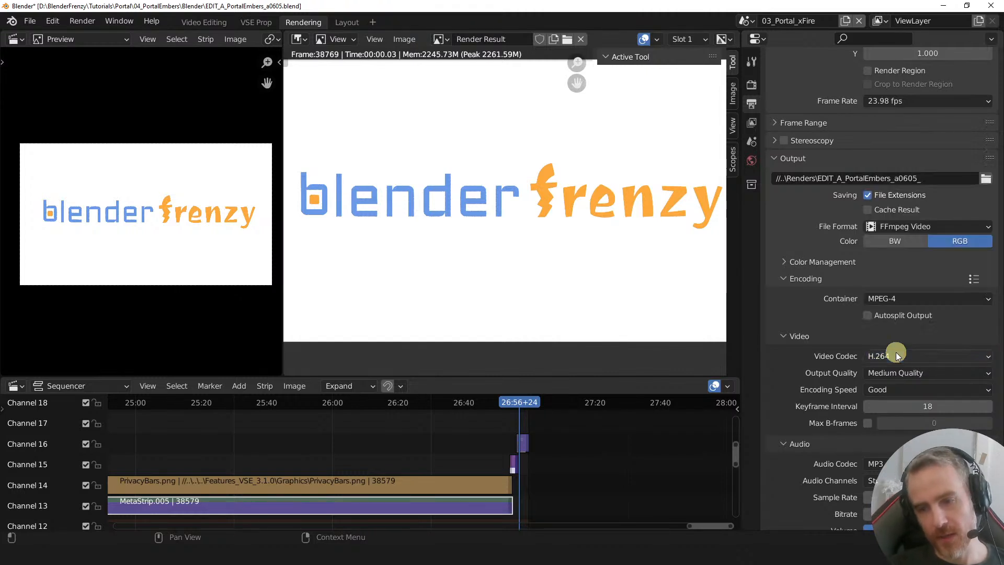
pyautogui.click(896, 355)
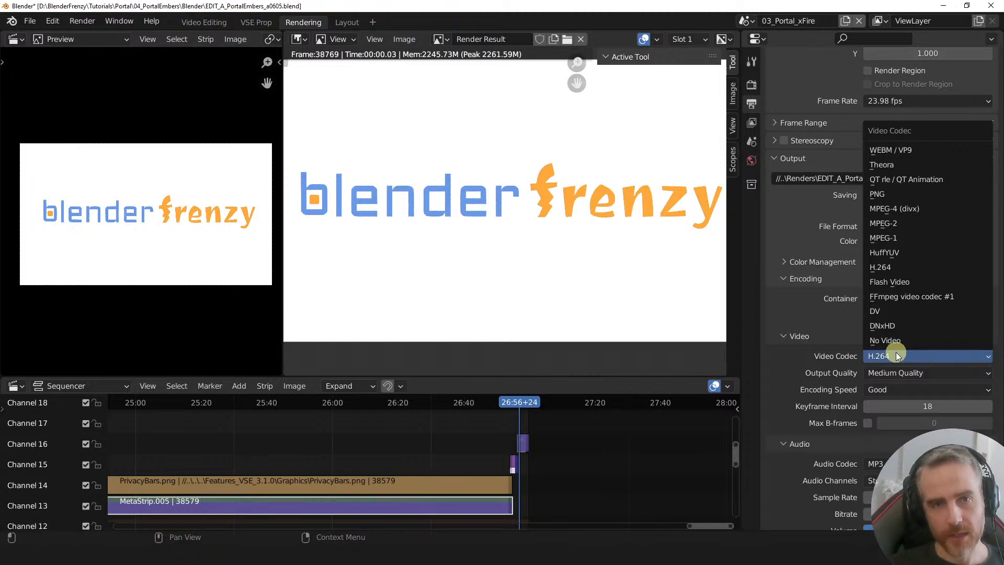
pyautogui.click(896, 371)
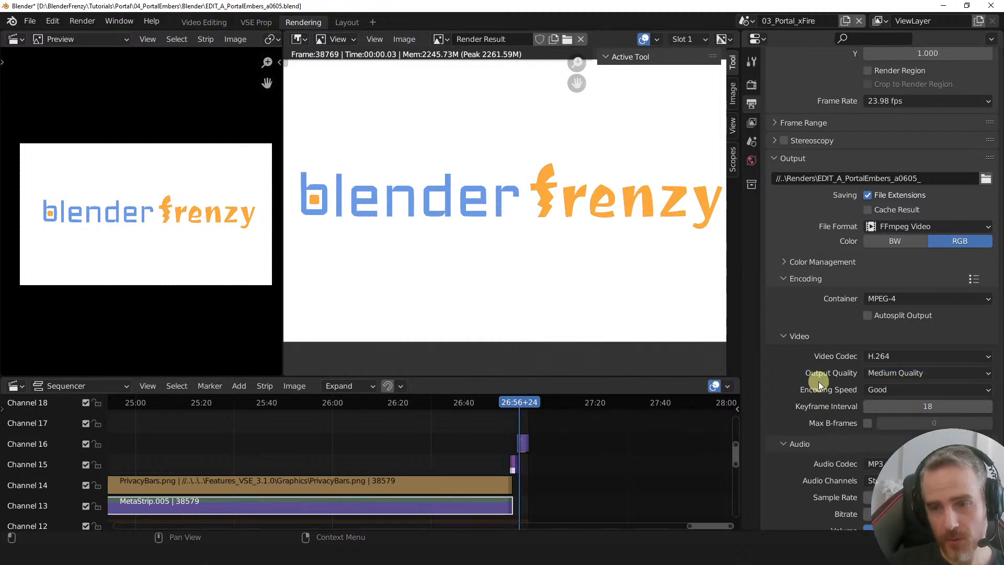
pyautogui.click(914, 391)
pyautogui.click(913, 392)
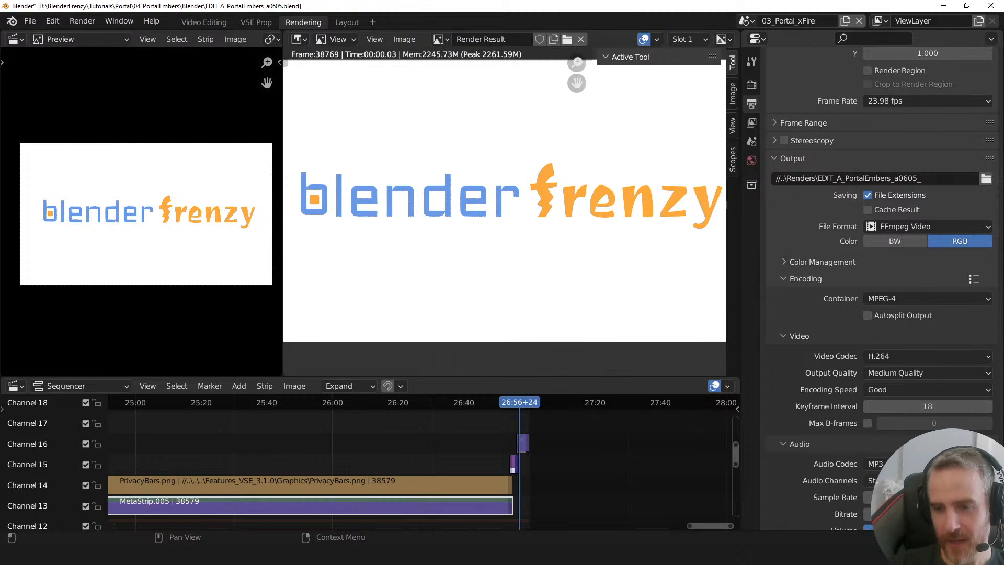
# - Review the audio encoding settings and the list of available audio codecs
pyautogui.scroll(-3, 897, 446)
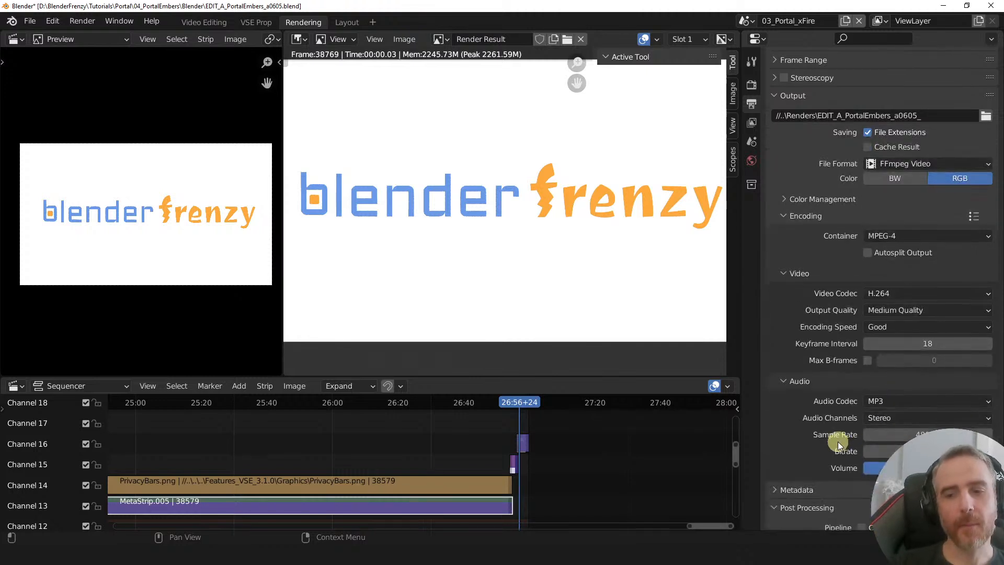
pyautogui.scroll(-2, 836, 440)
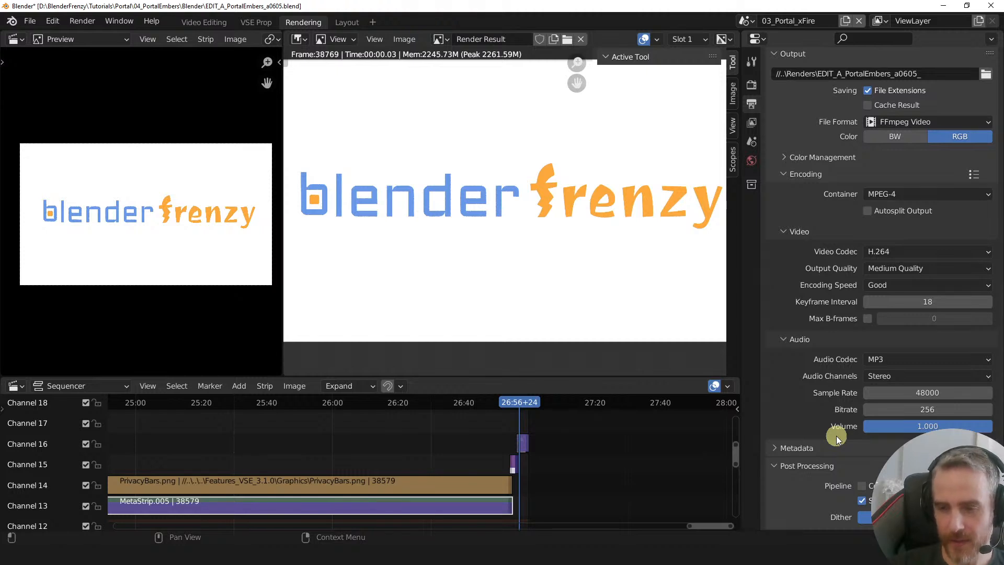
pyautogui.click(889, 358)
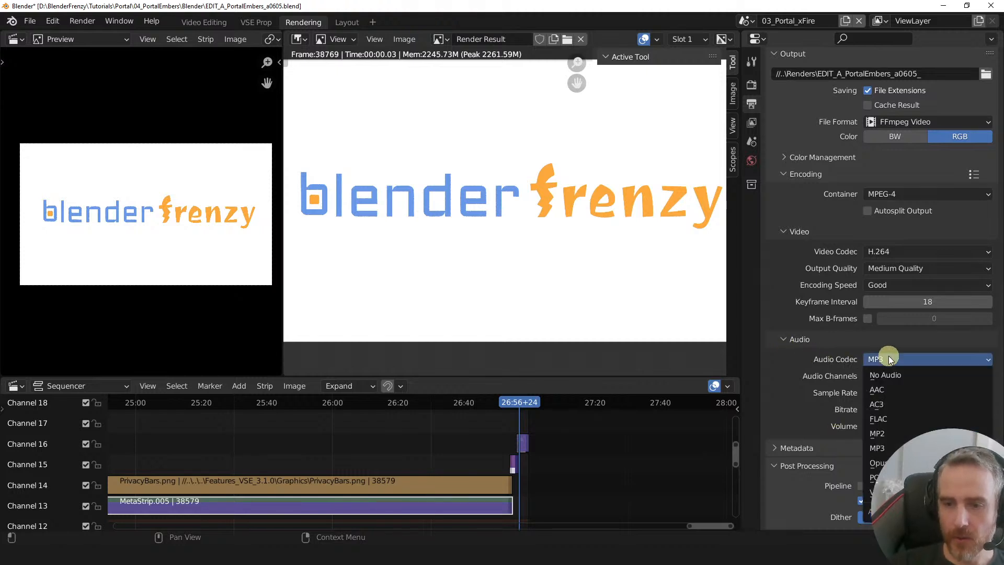
pyautogui.click(889, 357)
pyautogui.click(888, 358)
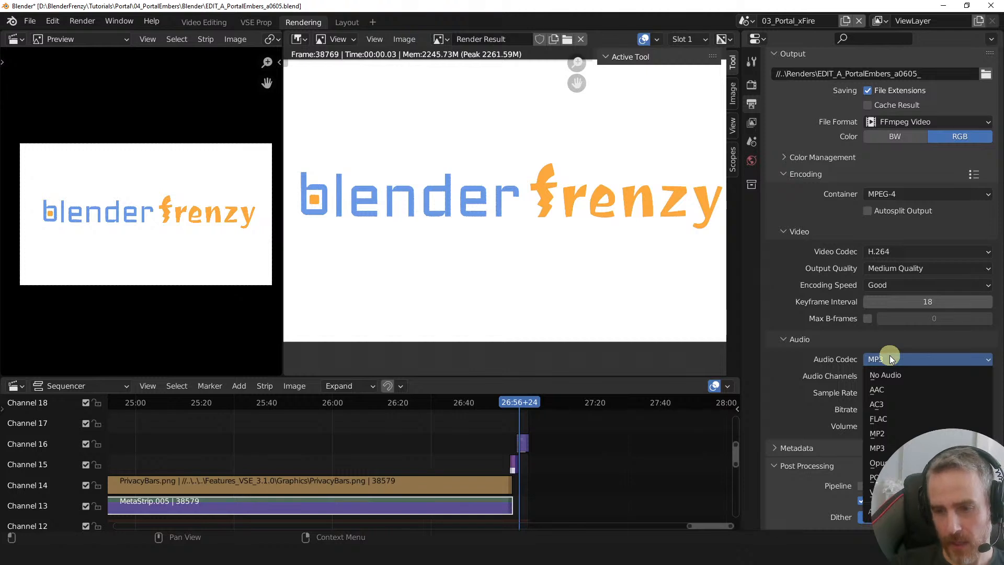
pyautogui.click(889, 358)
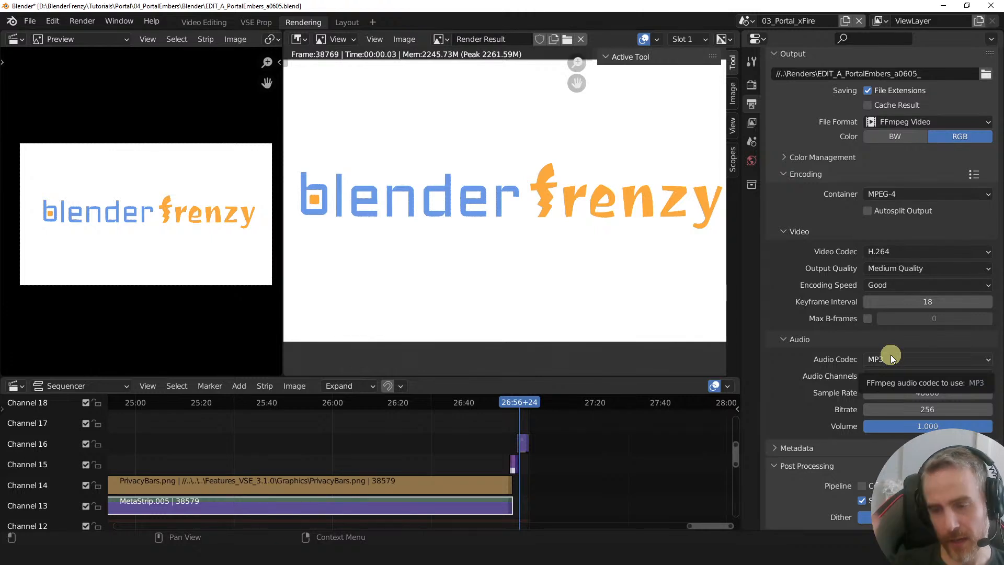
# - Review the available audio codecs and choose MP3 for the rendered video
pyautogui.click(890, 355)
pyautogui.click(889, 355)
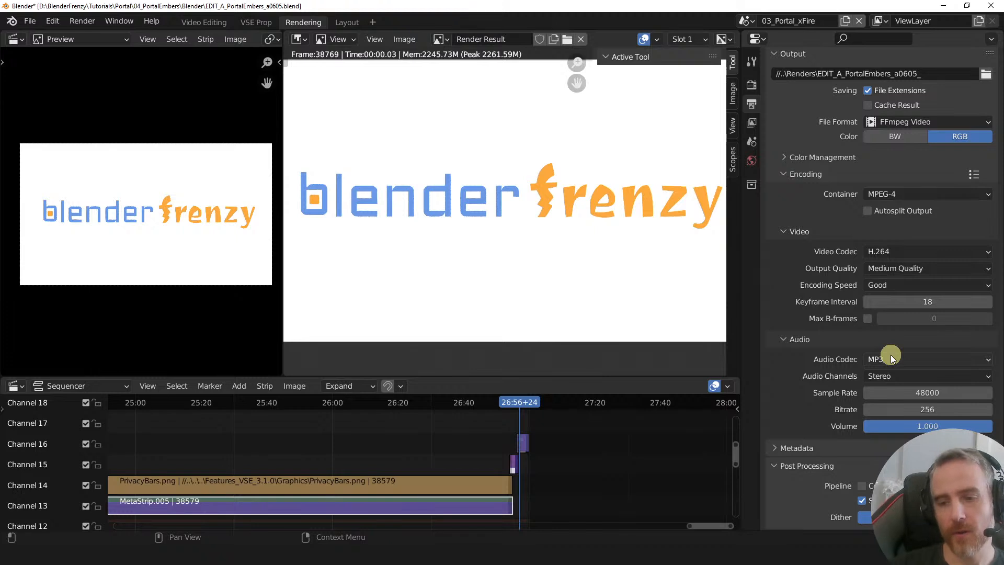
pyautogui.click(890, 354)
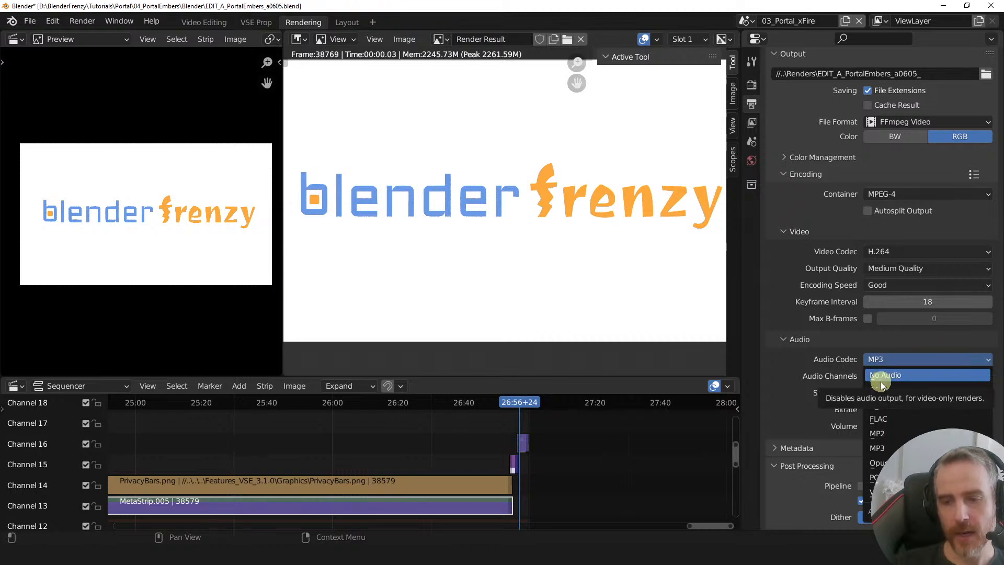
pyautogui.click(876, 449)
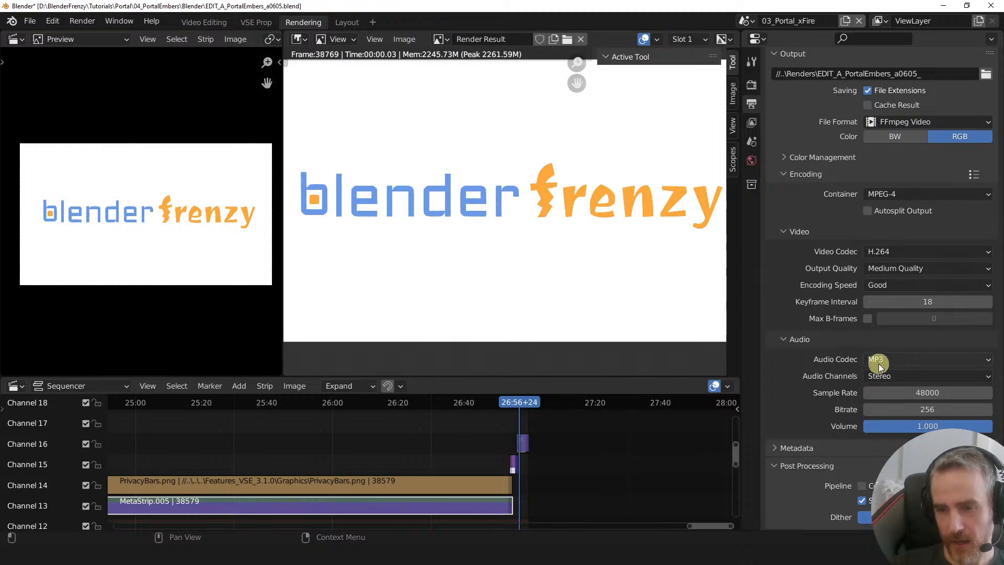
# - Review which metadata fields are included in the rendered output, and collapse the Metadata settings again
pyautogui.click(794, 449)
pyautogui.scroll(-5, 802, 442)
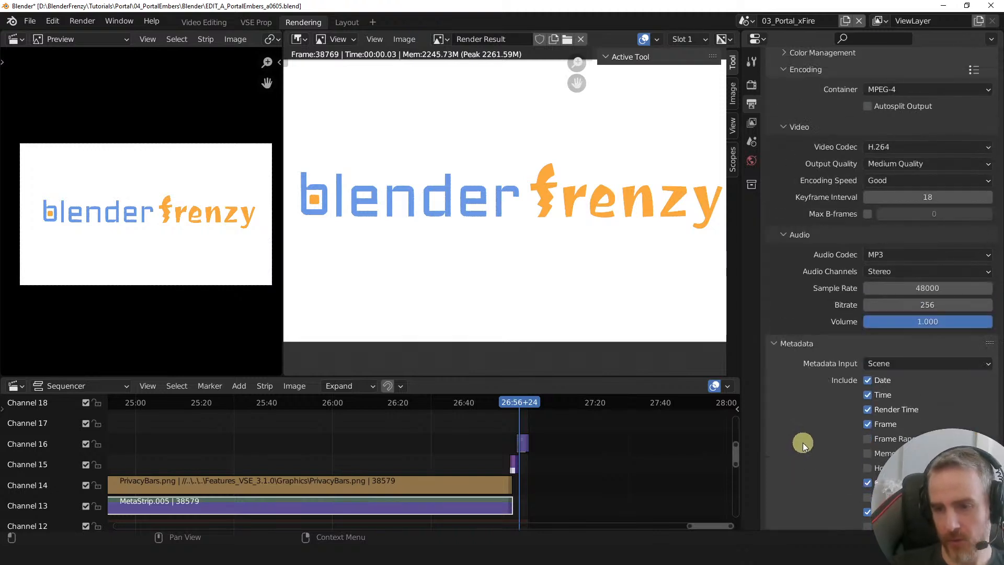
pyautogui.scroll(-7, 803, 442)
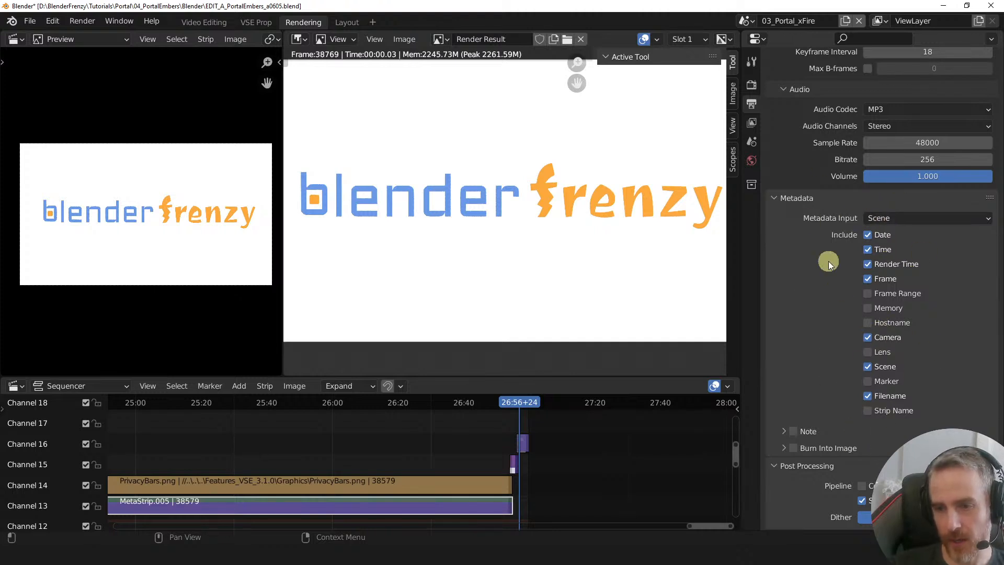
pyautogui.click(792, 198)
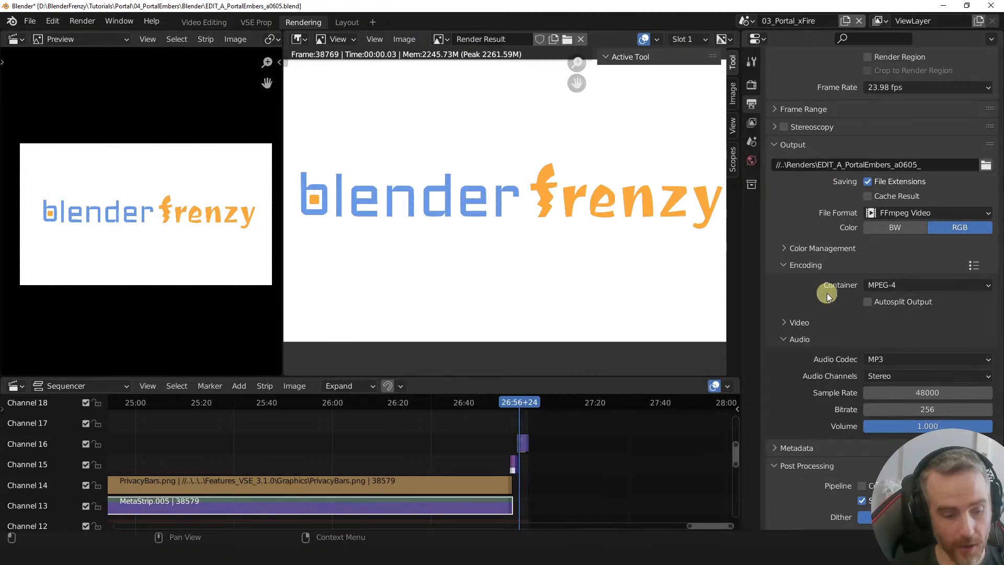
# - Save the edit file and start rendering the full animation
pyautogui.hotkey('ctrl', 's')
pyautogui.scroll(5, 861, 216)
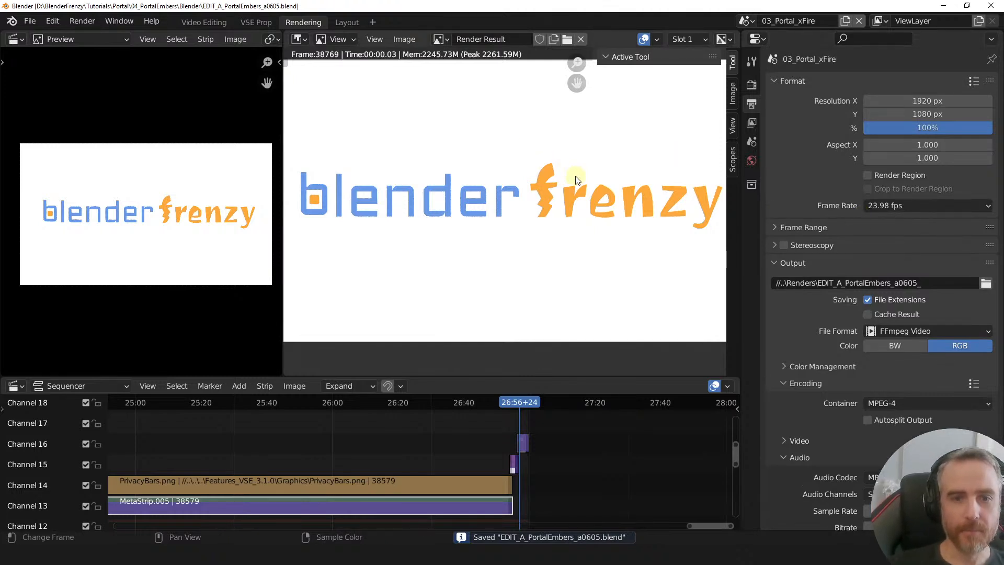
pyautogui.scroll(-1, 541, 195)
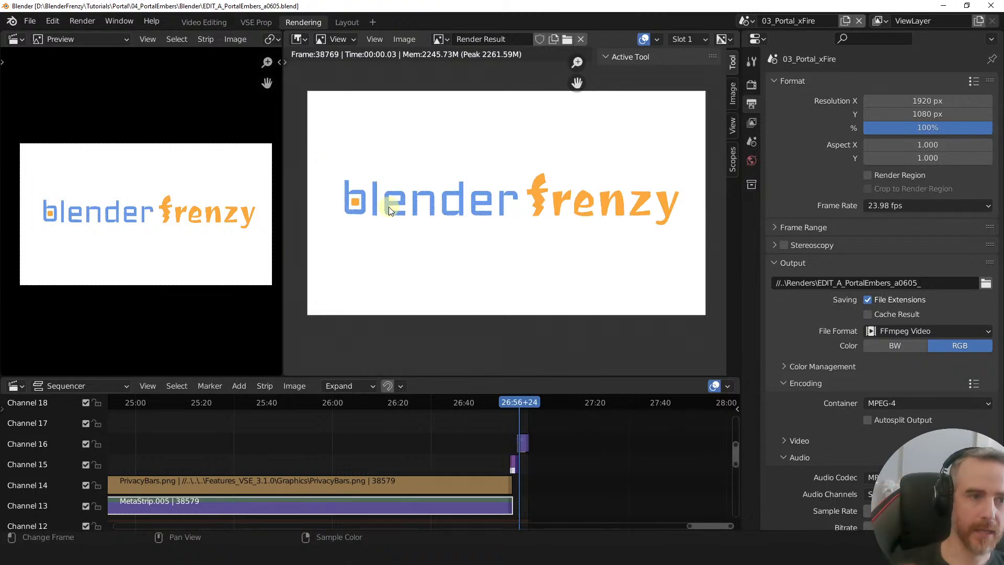
pyautogui.click(83, 22)
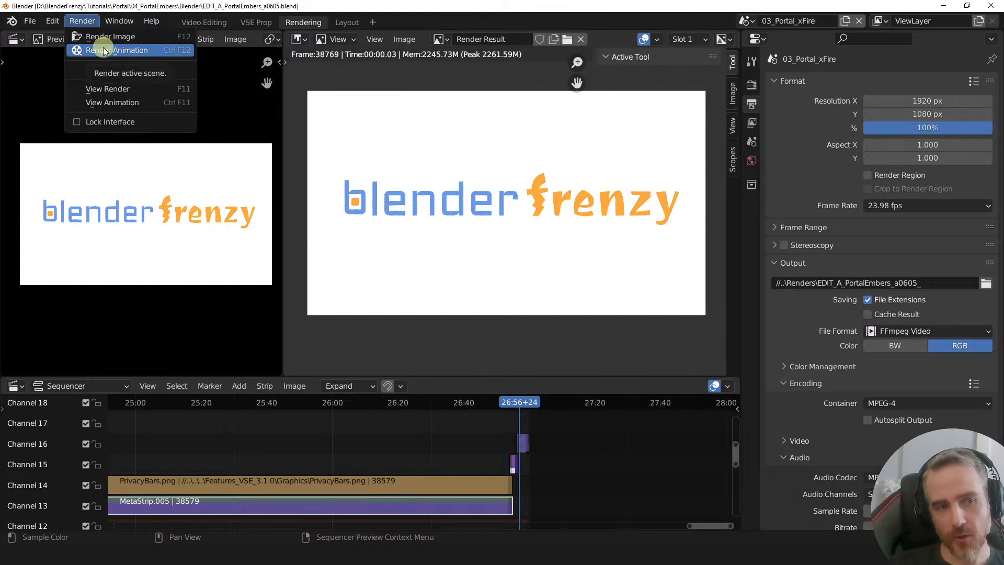
pyautogui.click(134, 51)
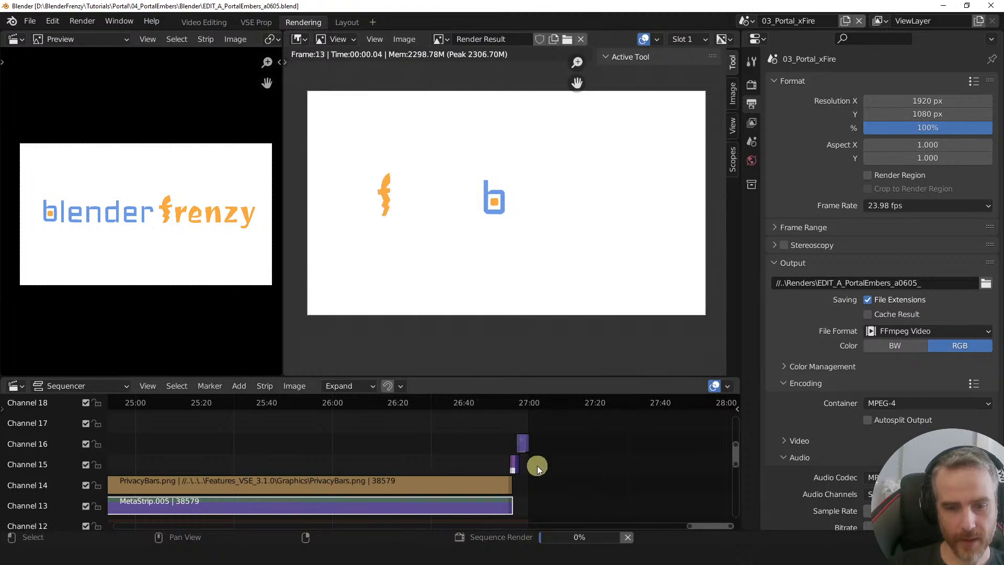
# - Bring the whole edit into view in the sequencer and follow the render's progress along the strips
pyautogui.scroll(-20, 421, 441)
pyautogui.moveTo(303, 441); pyautogui.dragTo(529, 425, button='middle')
pyautogui.scroll(-5, 394, 453)
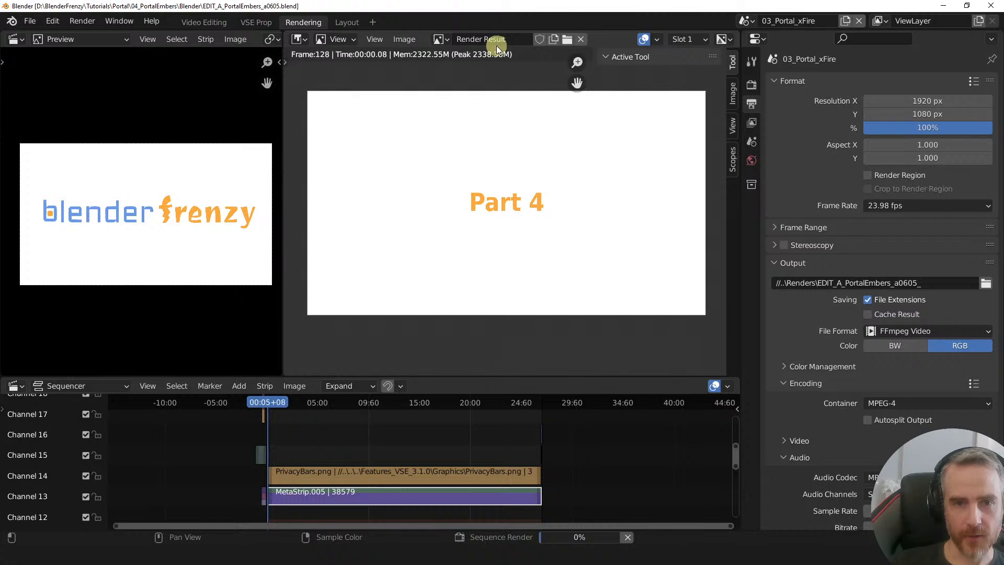
pyautogui.scroll(2, 337, 450)
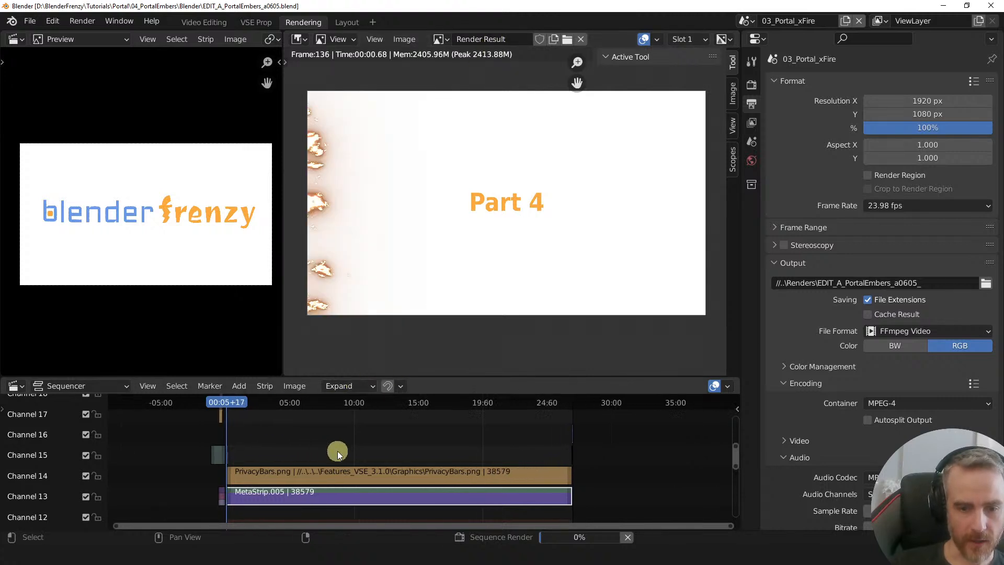
pyautogui.scroll(3, 338, 451)
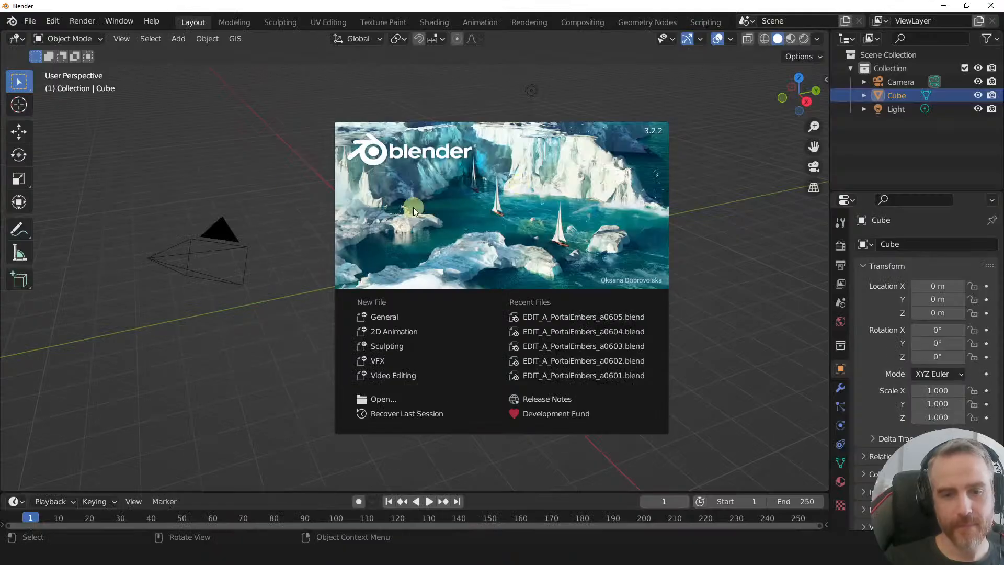
# - In a second Blender instance, add a particle system to the default cube and check its modifier entry
pyautogui.click(285, 184)
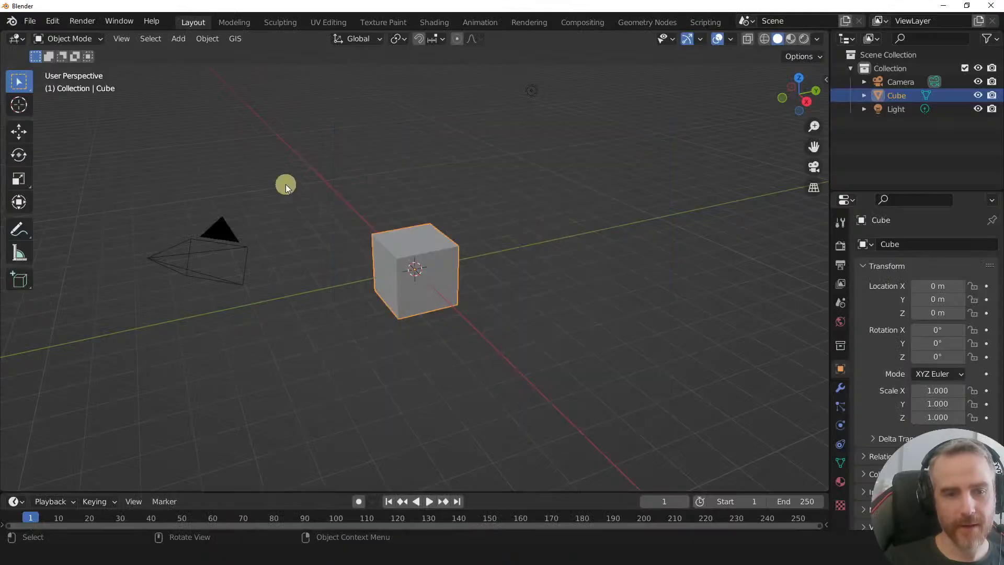
pyautogui.moveTo(540, 286); pyautogui.dragTo(420, 299, button='middle')
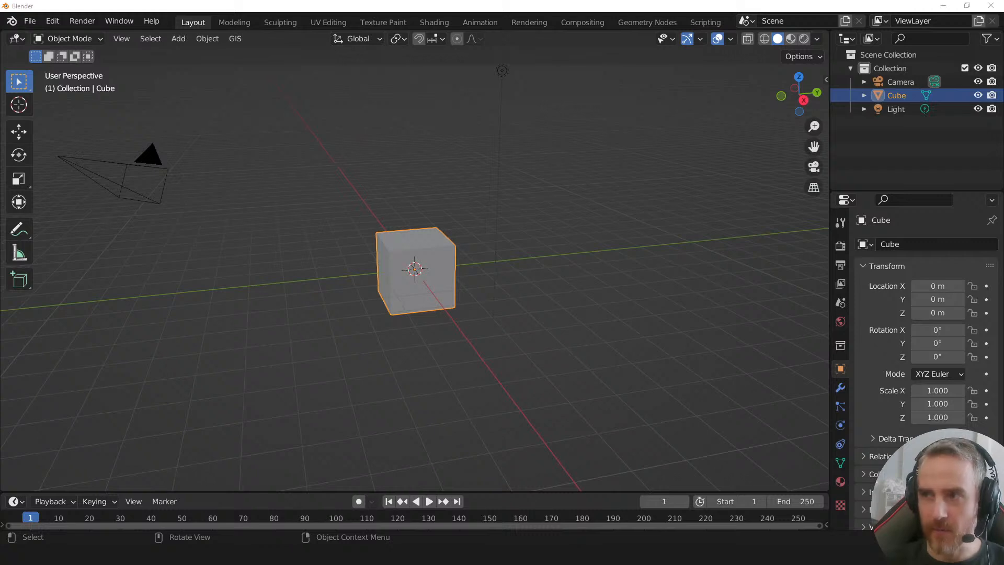
pyautogui.click(644, 7)
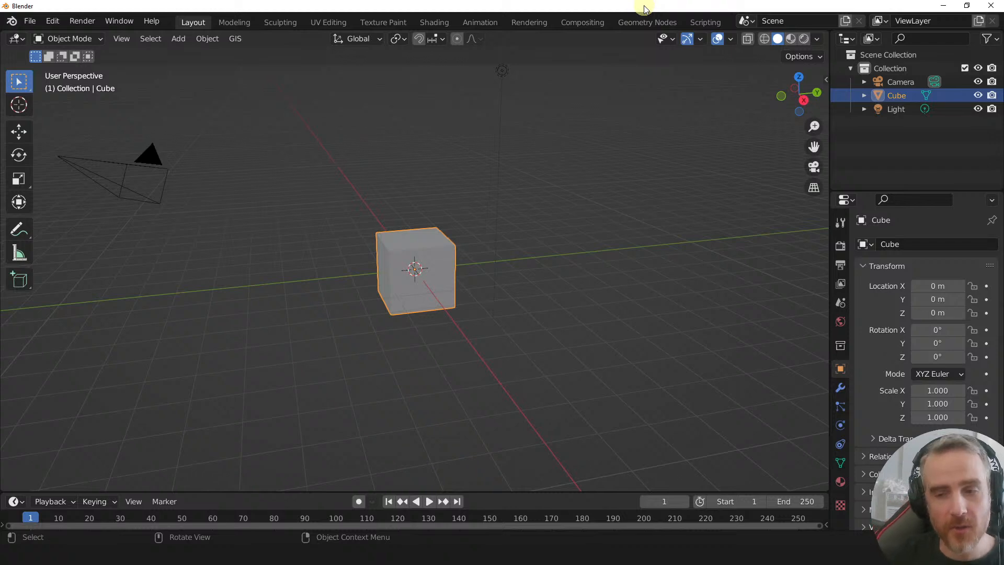
pyautogui.click(838, 406)
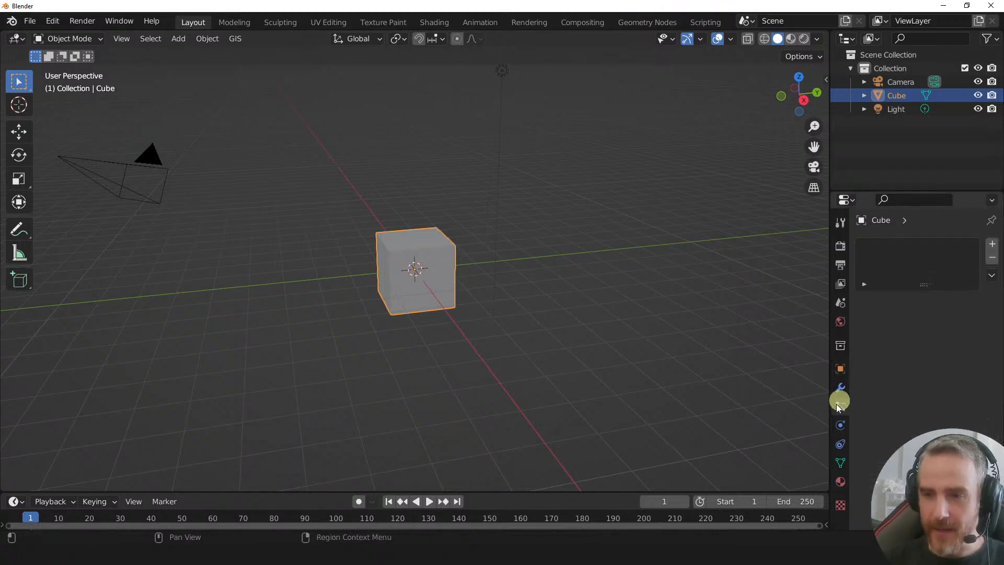
pyautogui.click(991, 243)
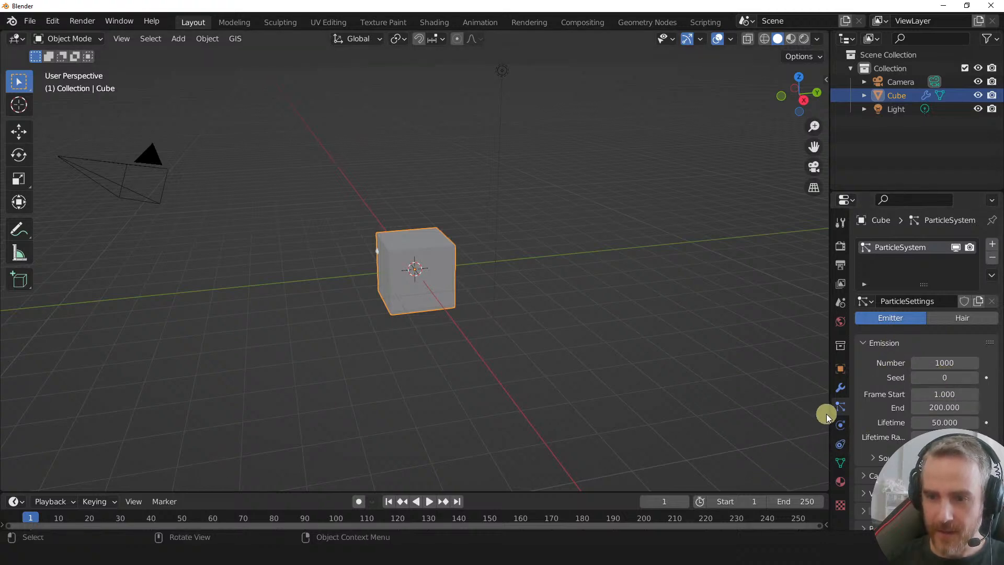
pyautogui.moveTo(826, 417); pyautogui.dragTo(741, 416)
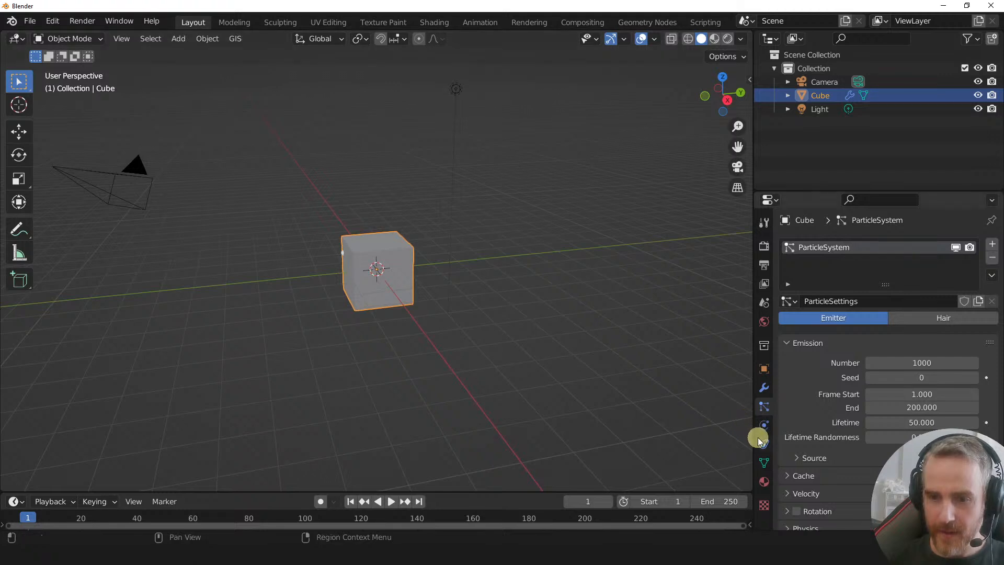
pyautogui.click(763, 390)
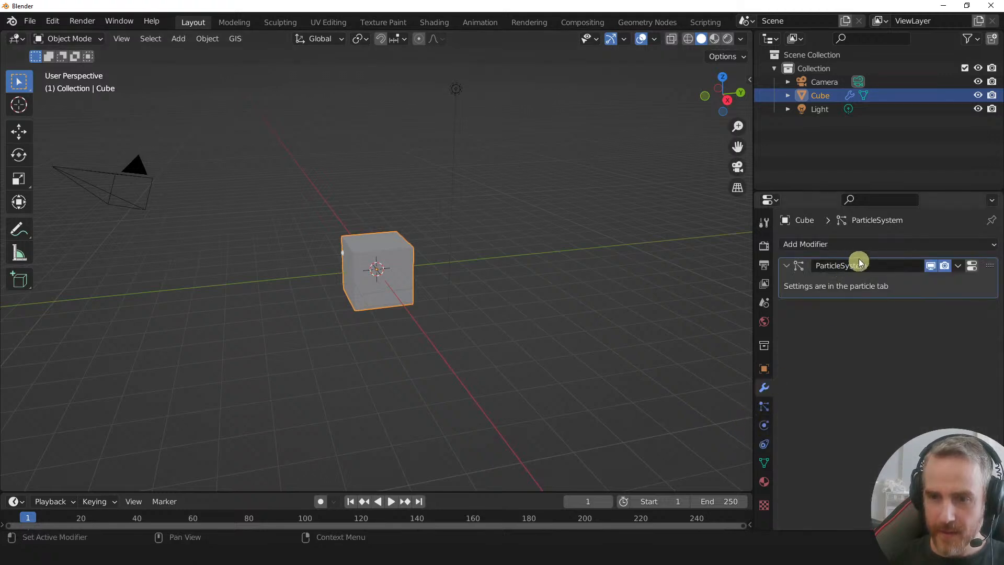
# - Play the cube's particle simulation, view it through the camera, and stop playback
pyautogui.press('space')
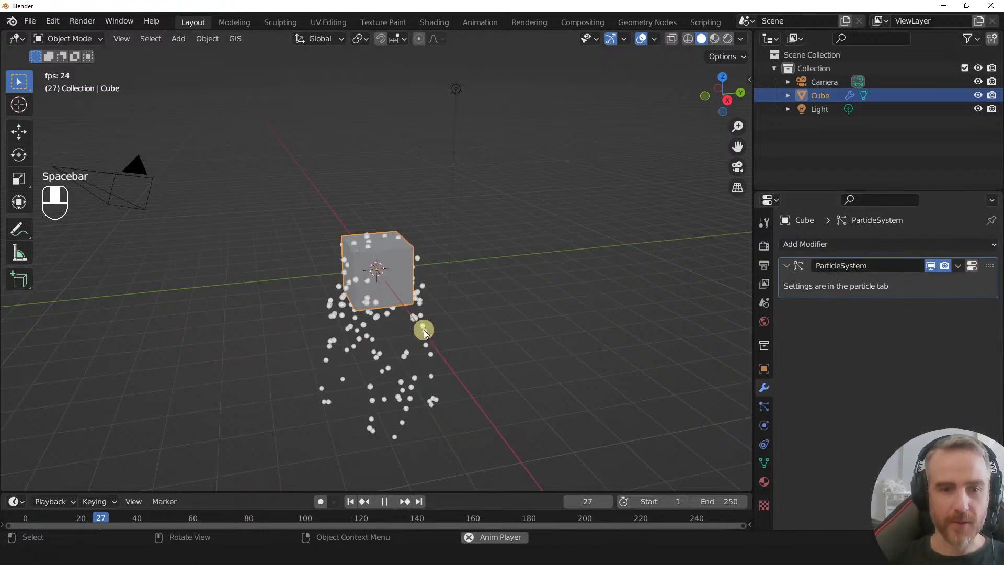
pyautogui.moveTo(424, 330); pyautogui.dragTo(453, 356, button='middle')
pyautogui.scroll(-6, 470, 371)
pyautogui.scroll(6, 447, 362)
pyautogui.press('KP_0')
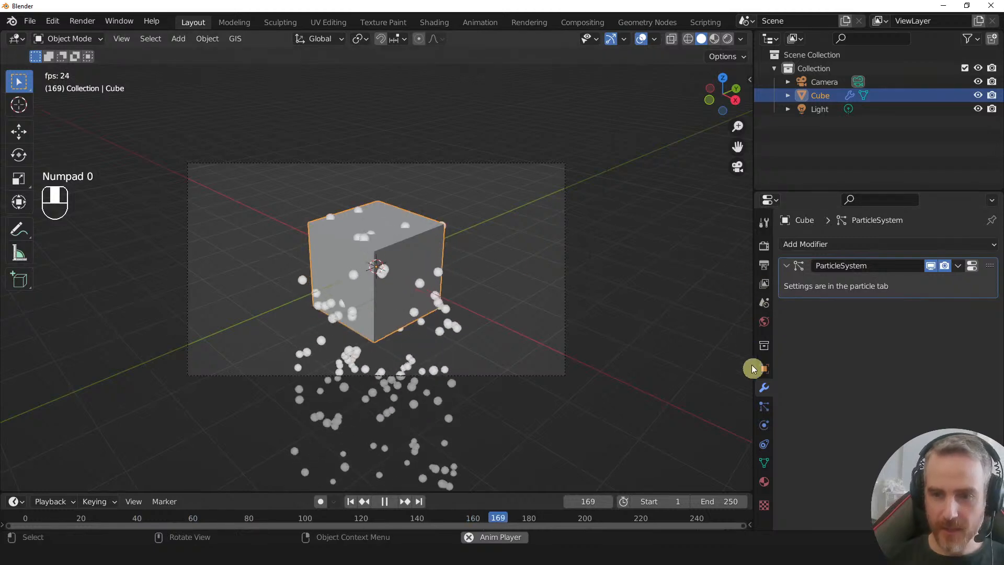
pyautogui.press('space')
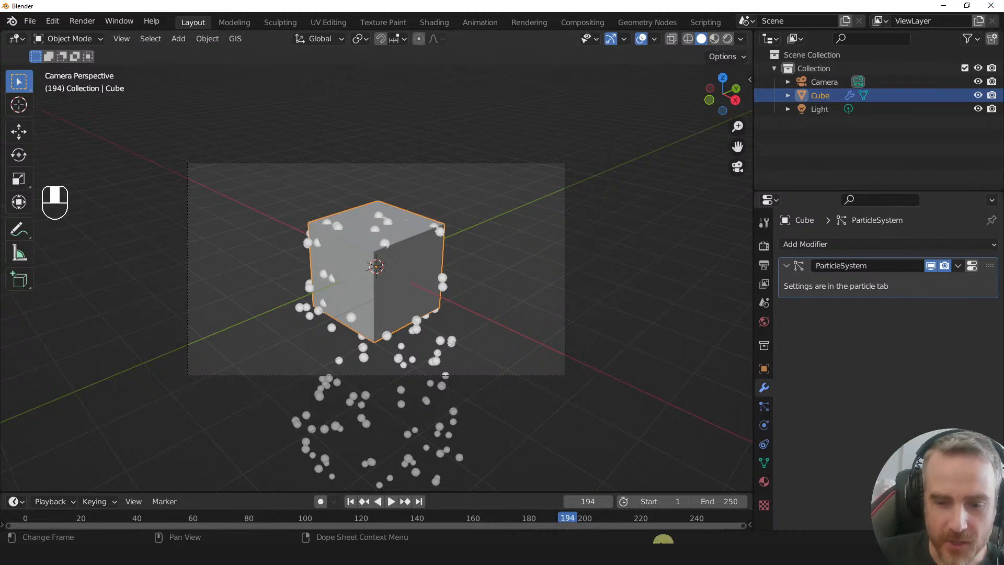
# - Switch to the rendering Blender window to check its progress, minimize it and return to the cube scene
pyautogui.click(682, 554)
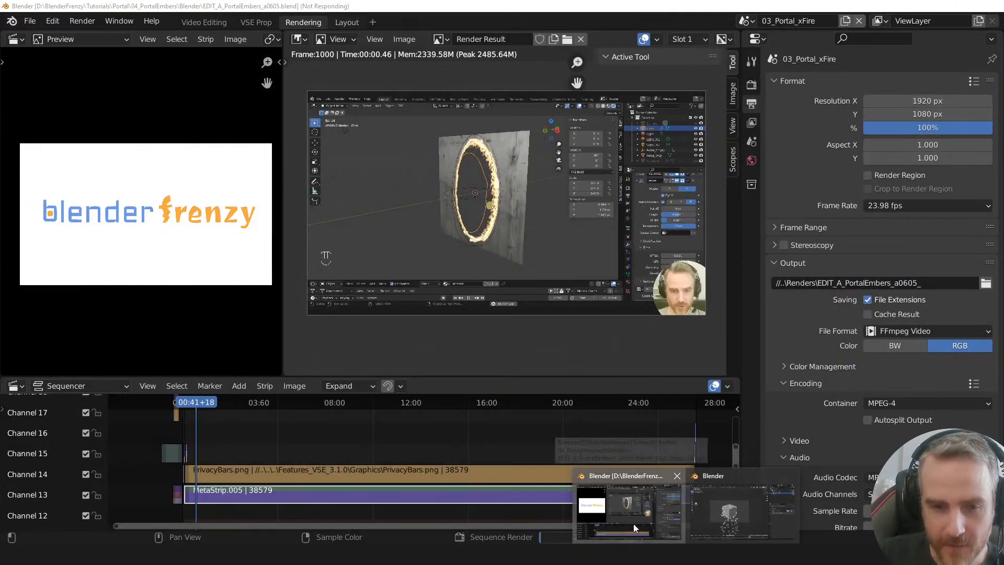
pyautogui.click(632, 523)
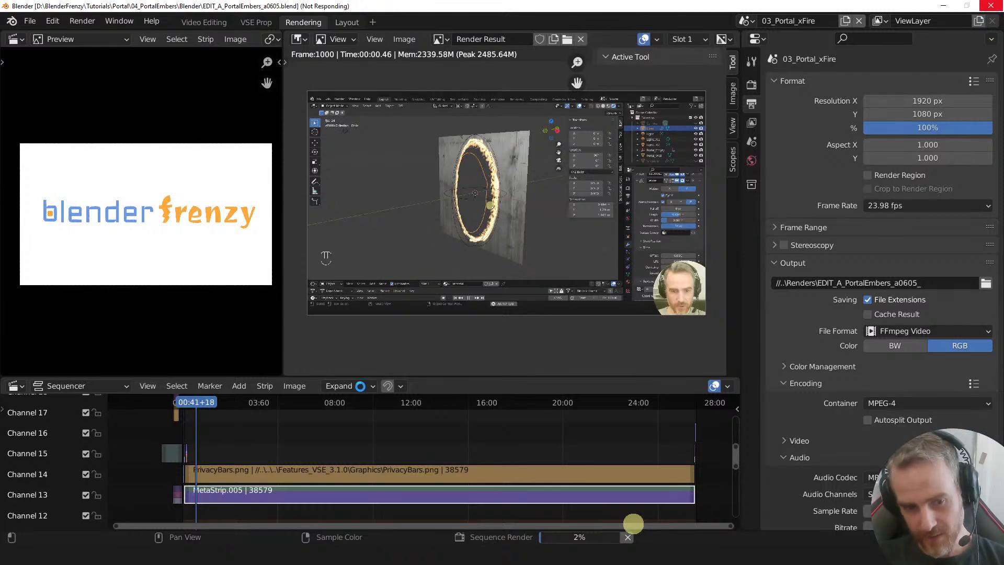
pyautogui.click(945, 8)
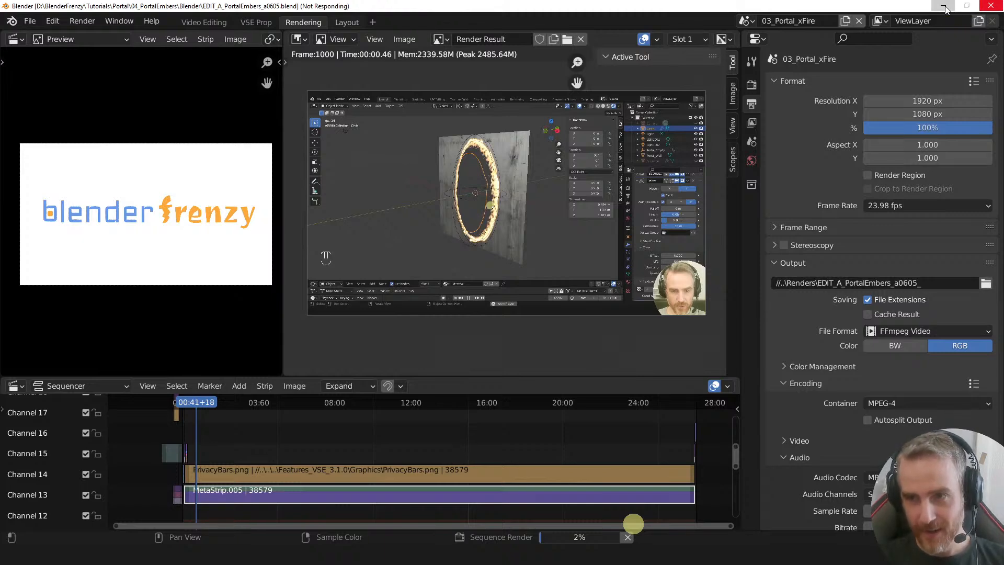
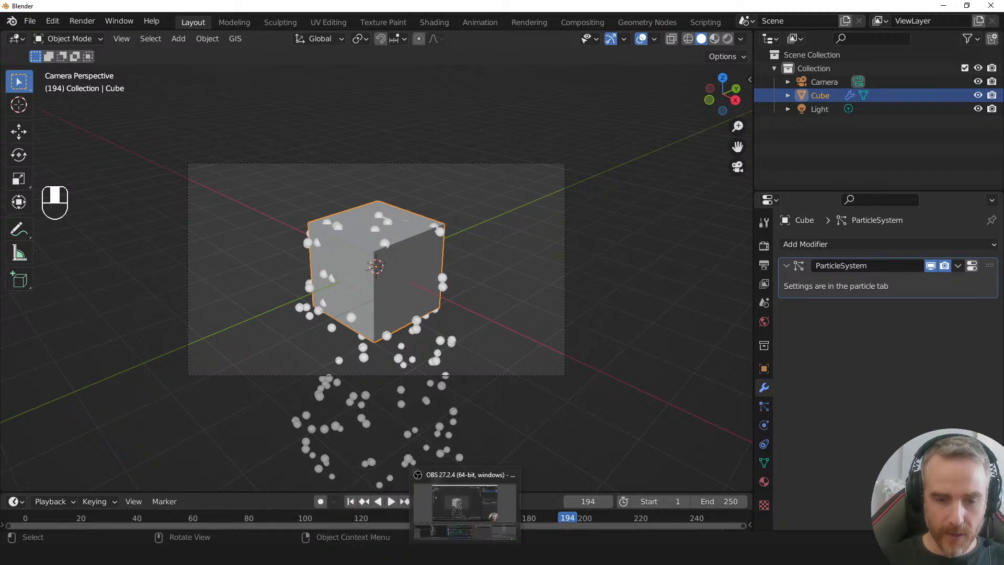
pyautogui.moveTo(662, 555)
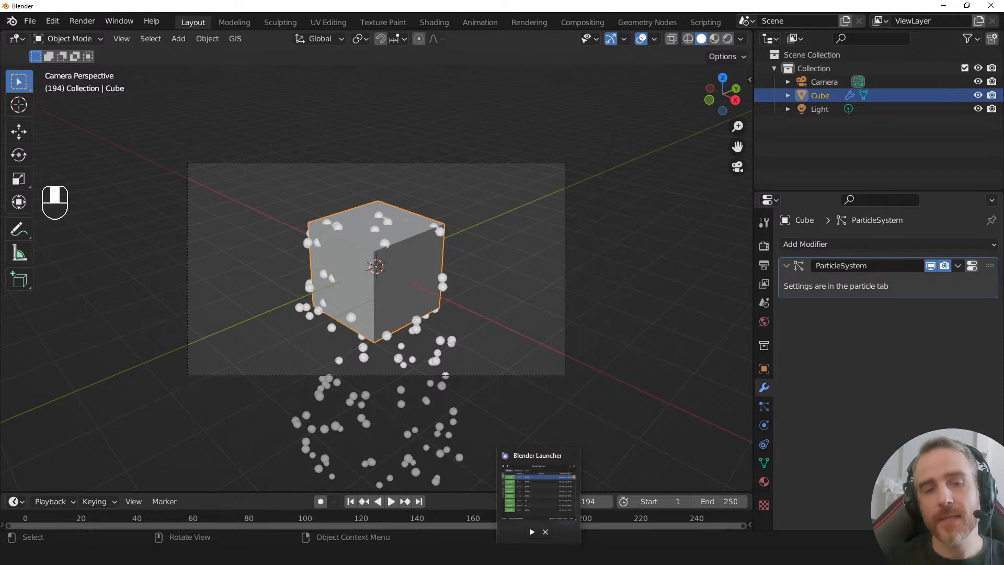
pyautogui.click(420, 258)
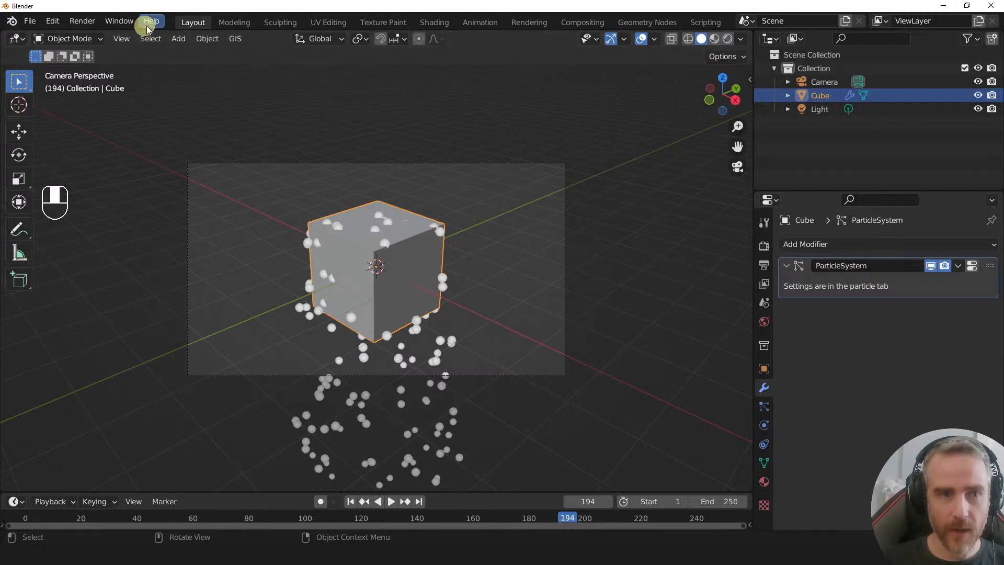
pyautogui.click(32, 21)
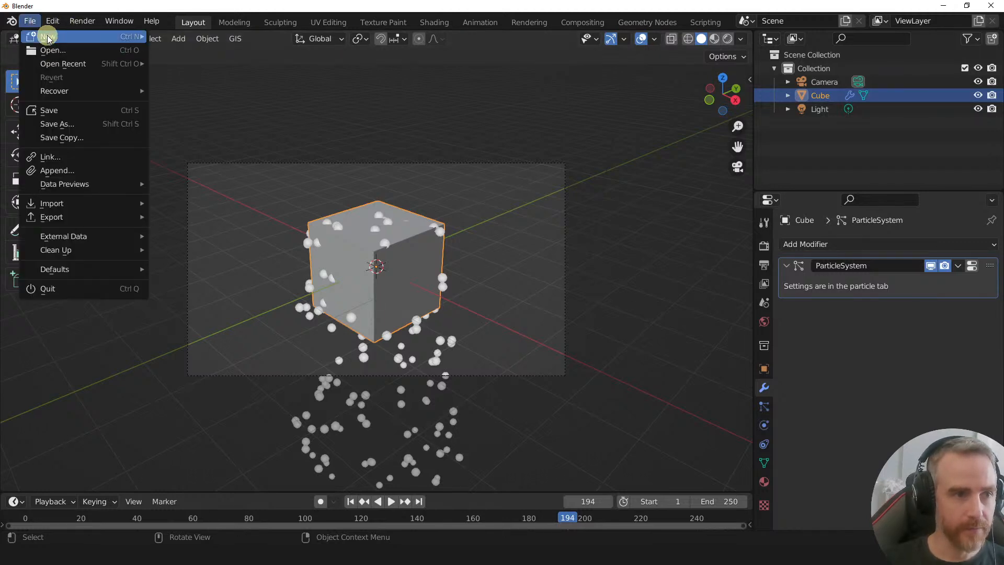
pyautogui.moveTo(47, 36)
pyautogui.click(203, 87)
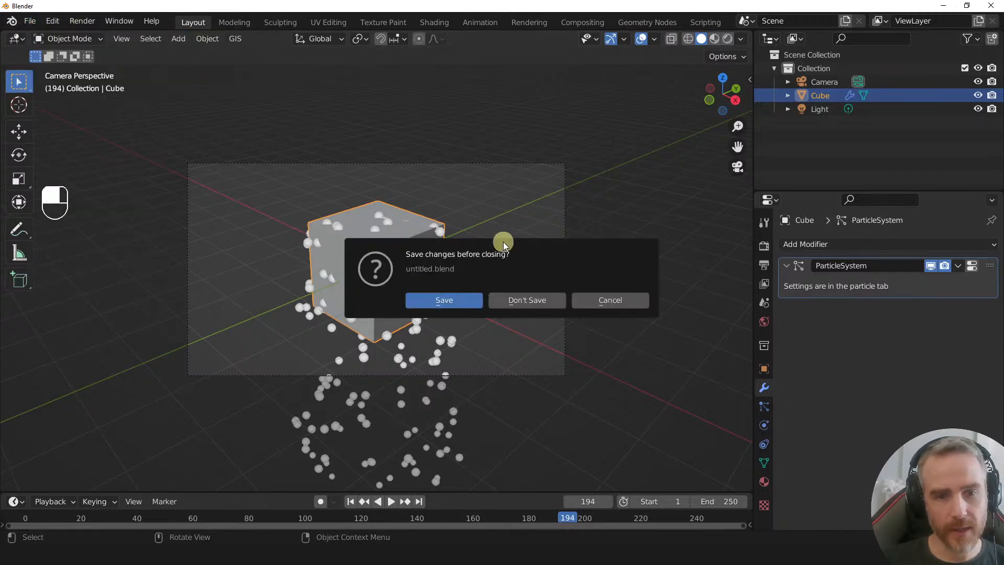
pyautogui.click(455, 300)
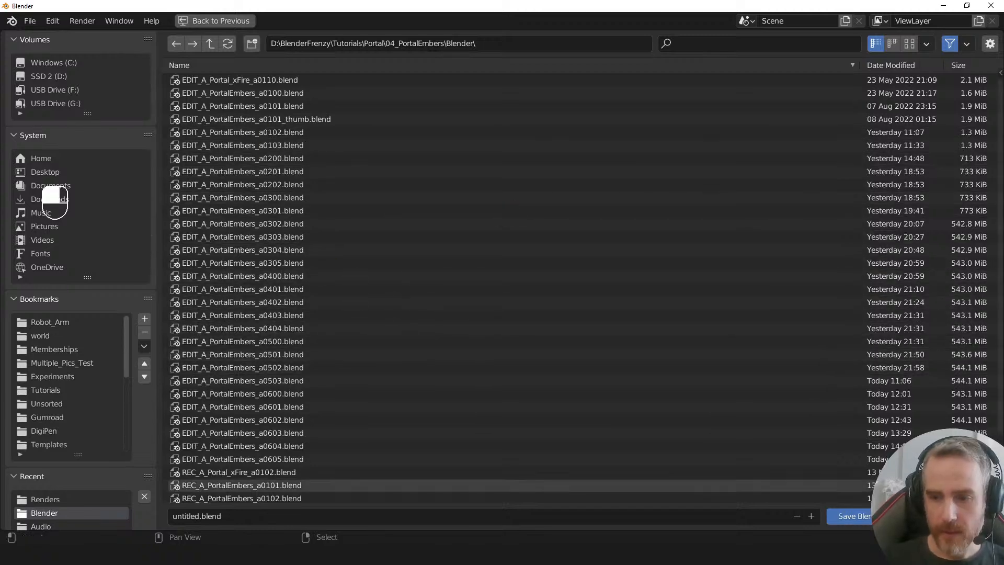
pyautogui.click(955, 516)
# - Start a new Video Editing file without saving the cube scene, and extend the preview over the file browser area
pyautogui.click(32, 21)
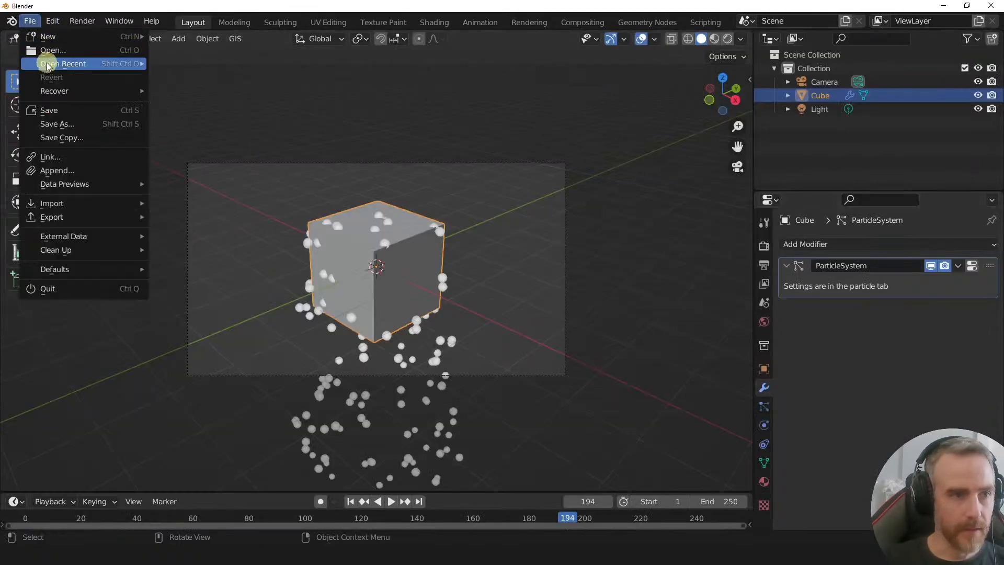
pyautogui.moveTo(71, 67)
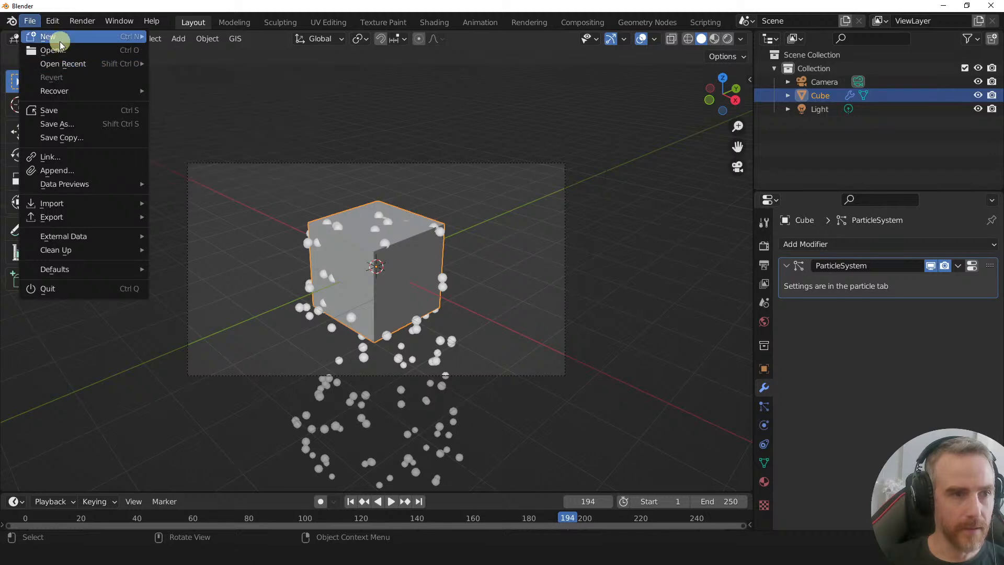
pyautogui.moveTo(62, 38)
pyautogui.click(177, 90)
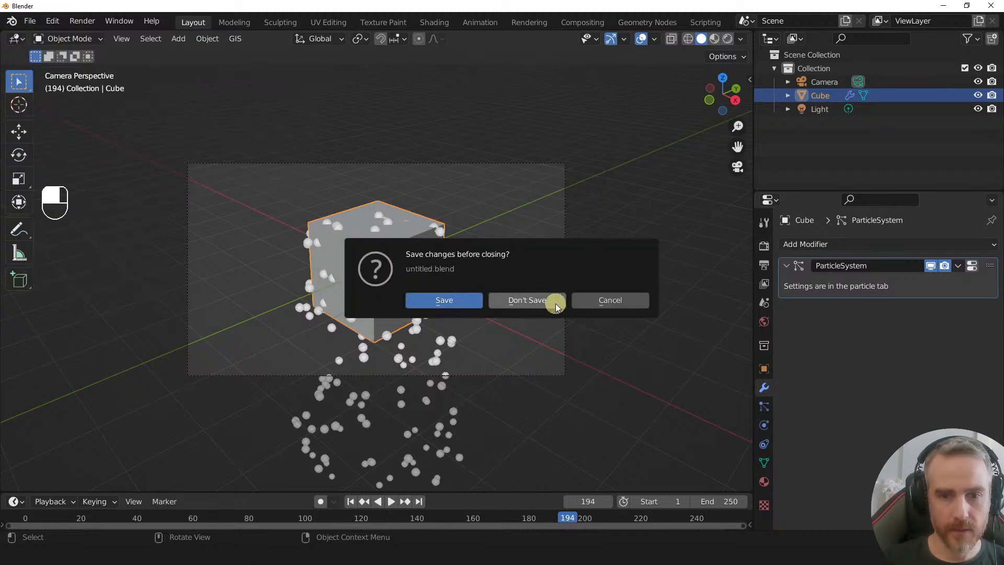
pyautogui.click(460, 303)
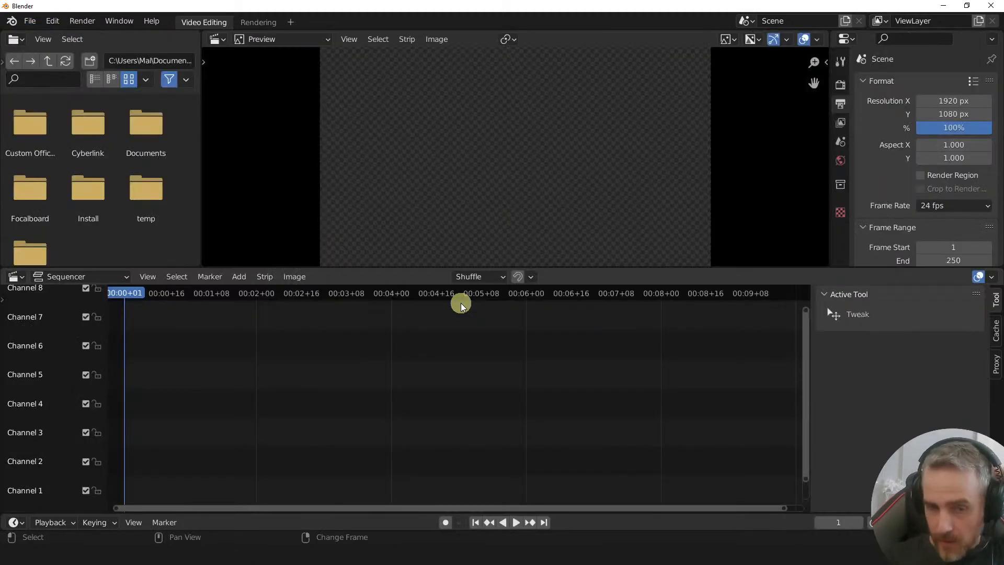
pyautogui.moveTo(175, 32); pyautogui.dragTo(151, 32)
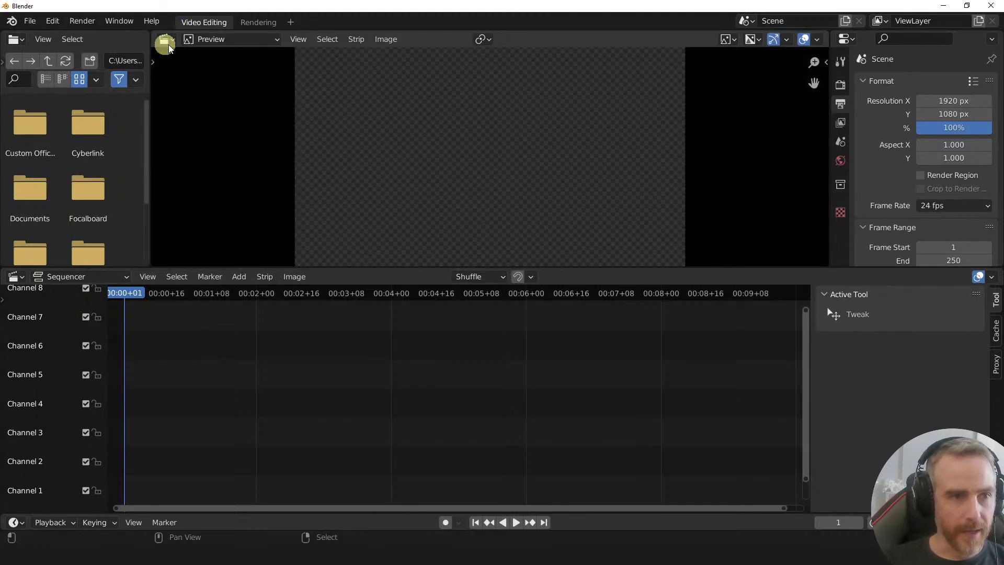
pyautogui.moveTo(152, 33); pyautogui.dragTo(122, 31)
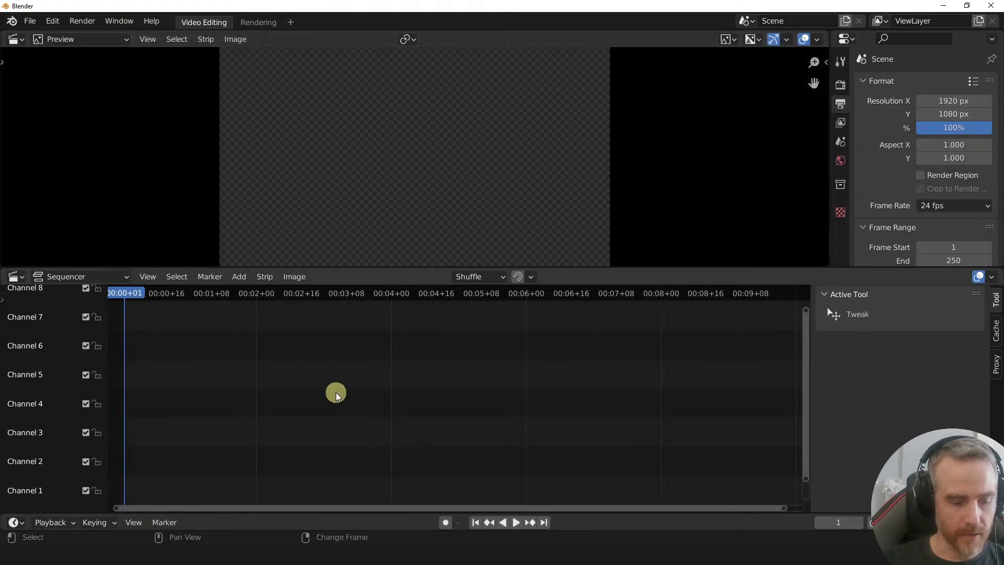
# - Add a Color strip on channel 5 across frames 64 to 88 and set its color to bright blue
pyautogui.hotkey('shift', 'a')
pyautogui.click(307, 456)
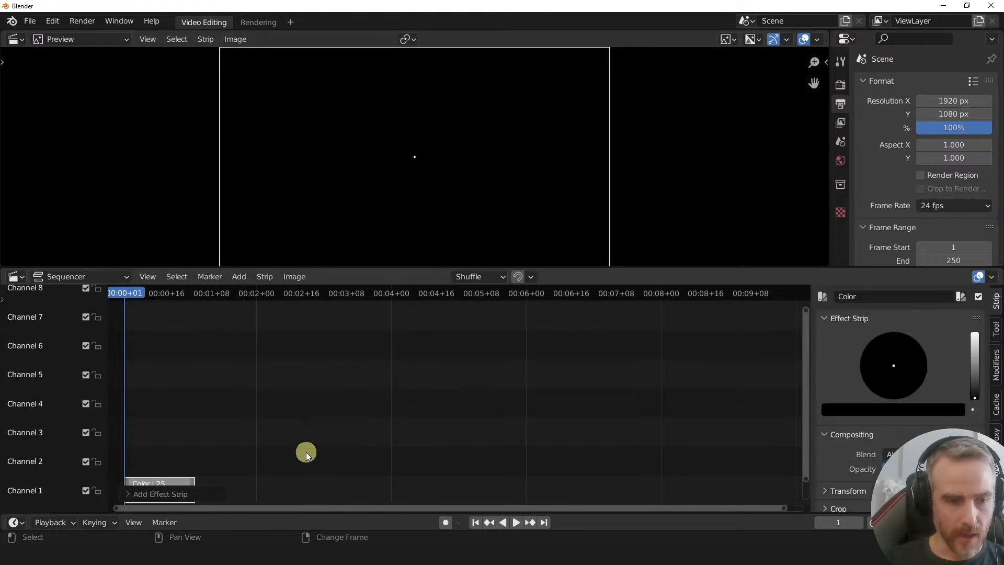
pyautogui.moveTo(208, 471); pyautogui.dragTo(373, 363)
pyautogui.click(340, 293)
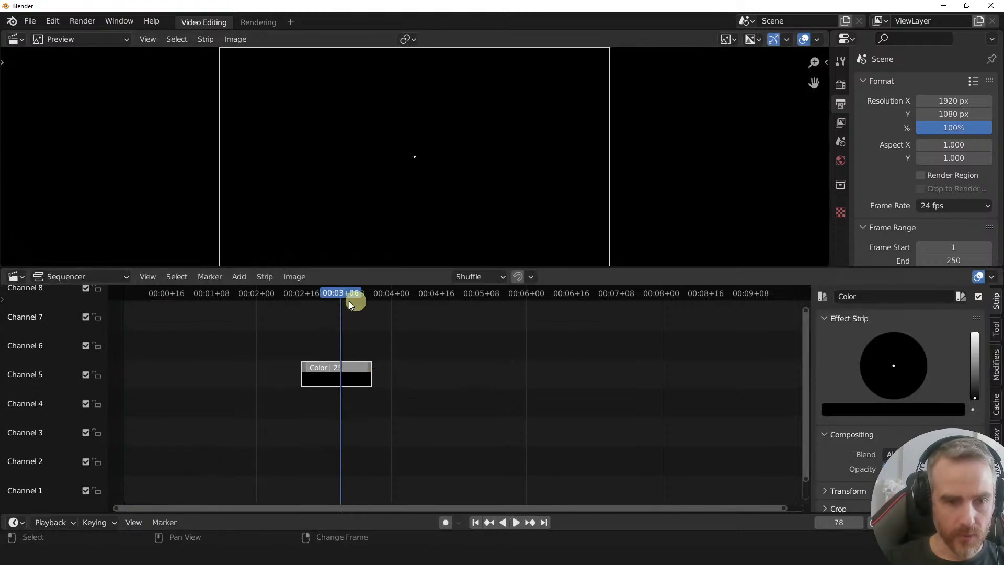
pyautogui.moveTo(971, 387); pyautogui.dragTo(972, 339)
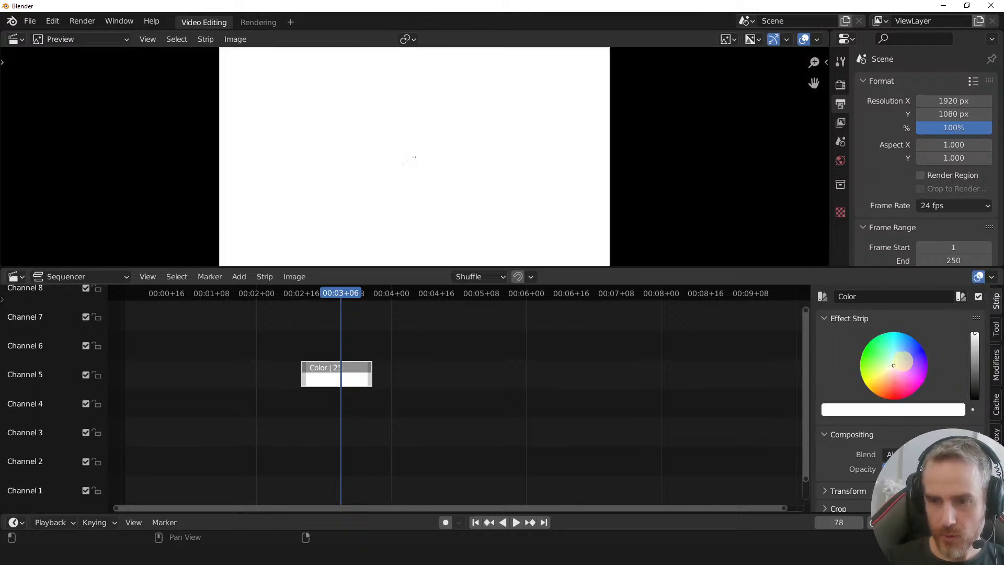
pyautogui.click(918, 342)
# - Scale the blue strip's image down freehand to less than half the frame size in the preview
pyautogui.press('s')
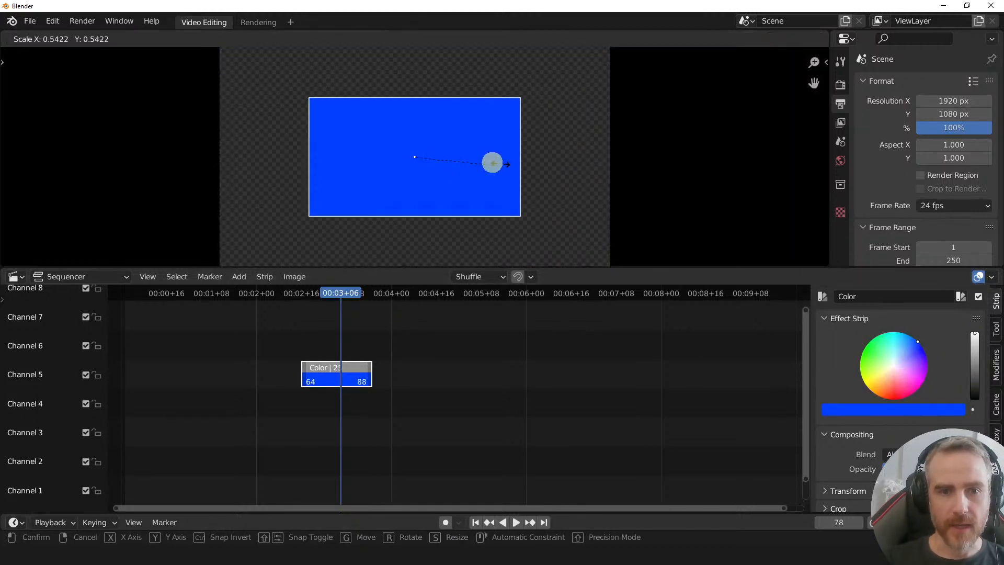
pyautogui.rightClick(495, 164)
pyautogui.moveTo(569, 184); pyautogui.dragTo(543, 198, button='middle')
pyautogui.press('s')
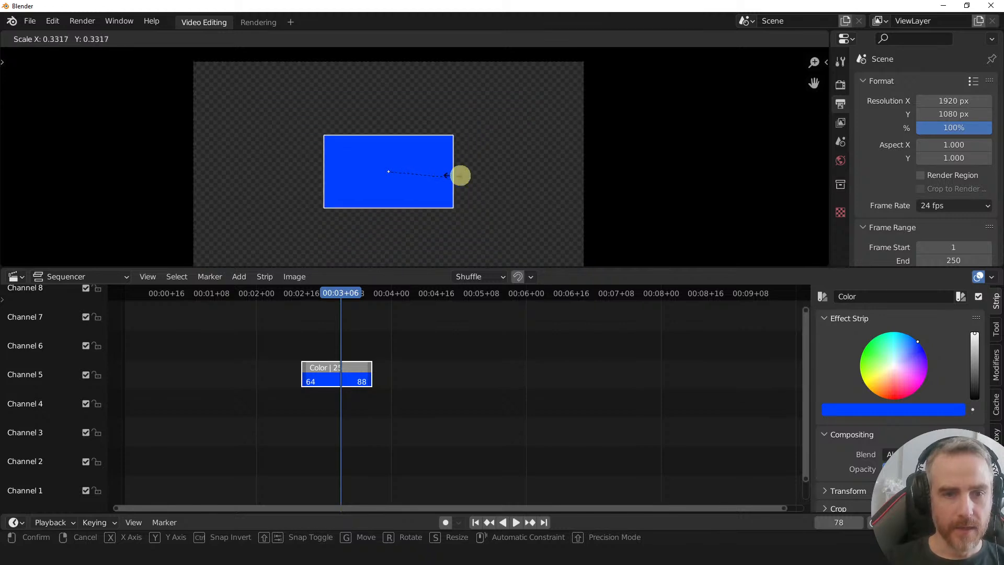
pyautogui.click(453, 179)
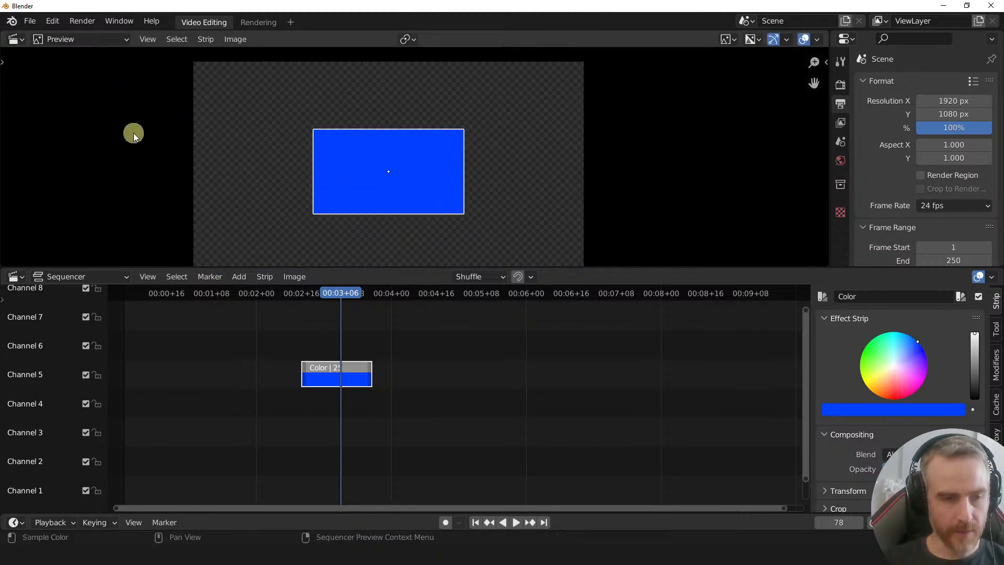
# - Move the blue image slightly, rotate it counterclockwise and enlarge it freehand in the preview
pyautogui.click(2, 61)
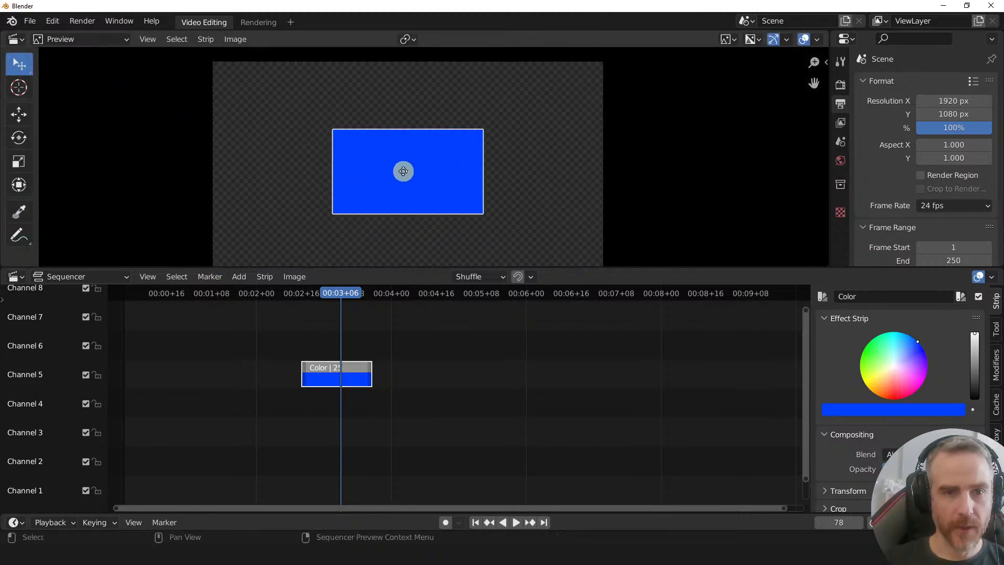
pyautogui.press('g')
pyautogui.click(424, 166)
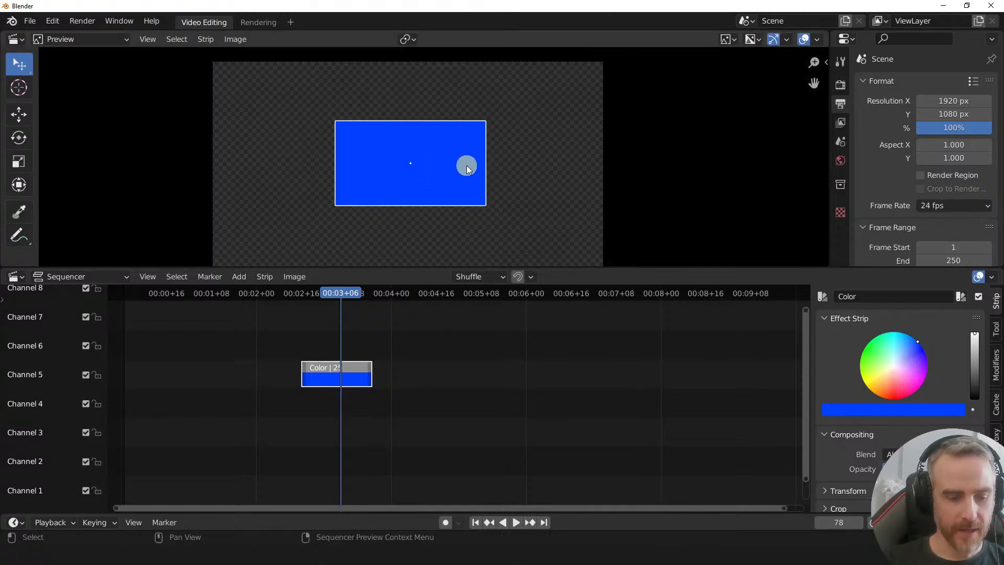
pyautogui.press('r')
pyautogui.click(449, 155)
pyautogui.press('s')
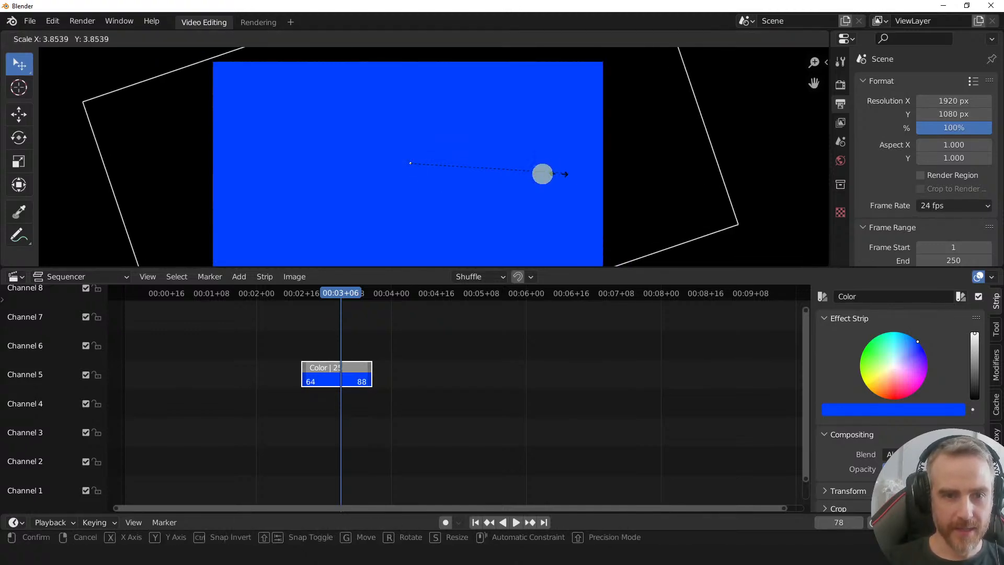
pyautogui.click(460, 168)
# - Clear the blue image's scale, rotation and position so its transform is back to default
pyautogui.hotkey('alt', 's')
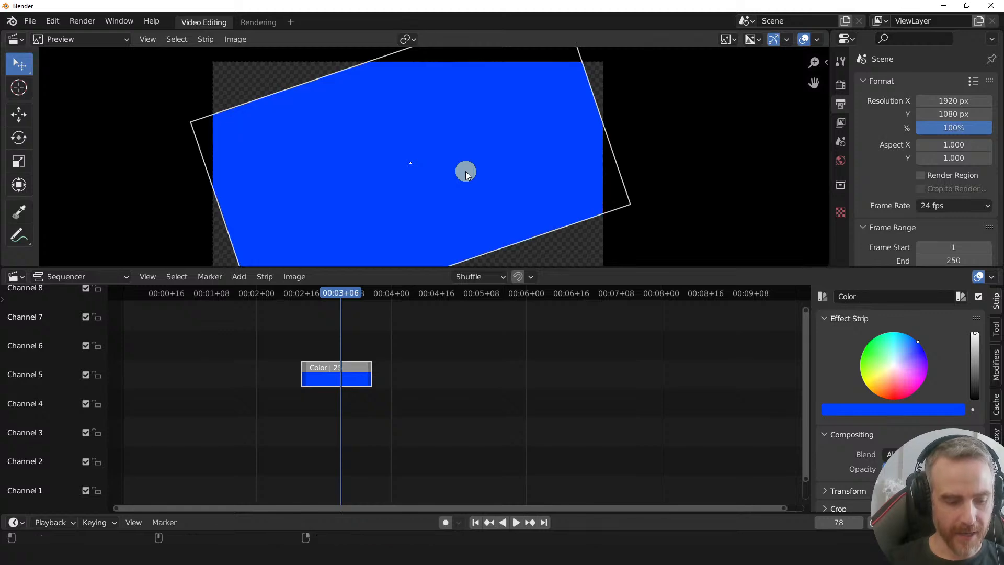
pyautogui.hotkey('alt', 'r')
pyautogui.hotkey('alt', 'g')
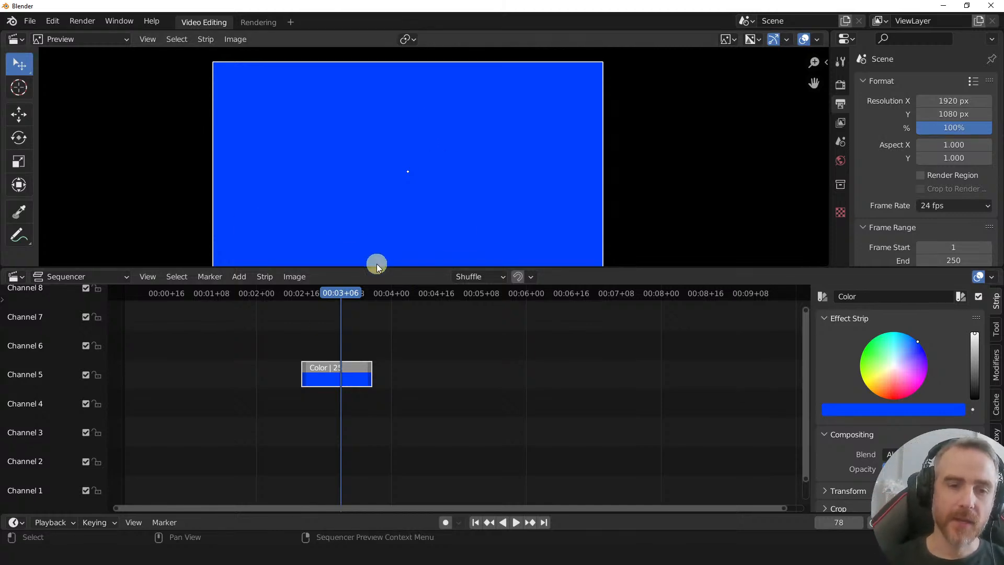
# - Enlarge the preview area and reposition the blue image freehand, slightly to the right of the frame
pyautogui.moveTo(377, 267); pyautogui.dragTo(391, 311)
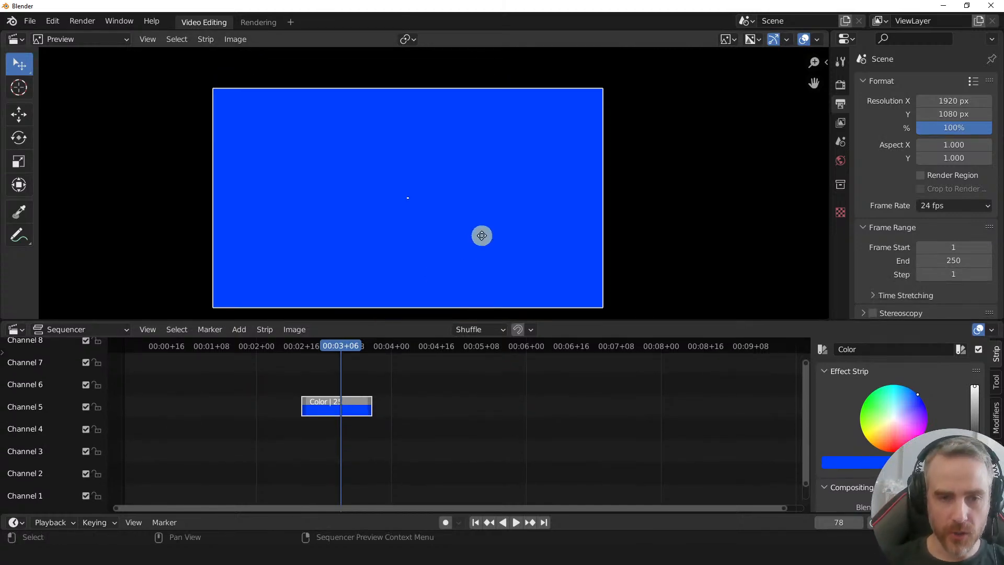
pyautogui.moveTo(479, 235); pyautogui.dragTo(538, 217, button='middle')
pyautogui.press('g')
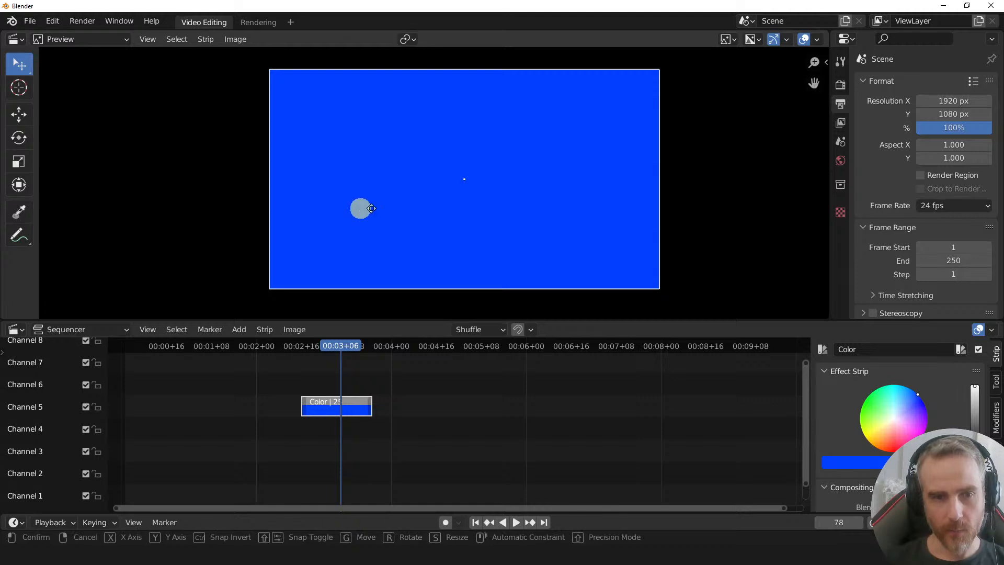
pyautogui.click(213, 261)
pyautogui.press('g')
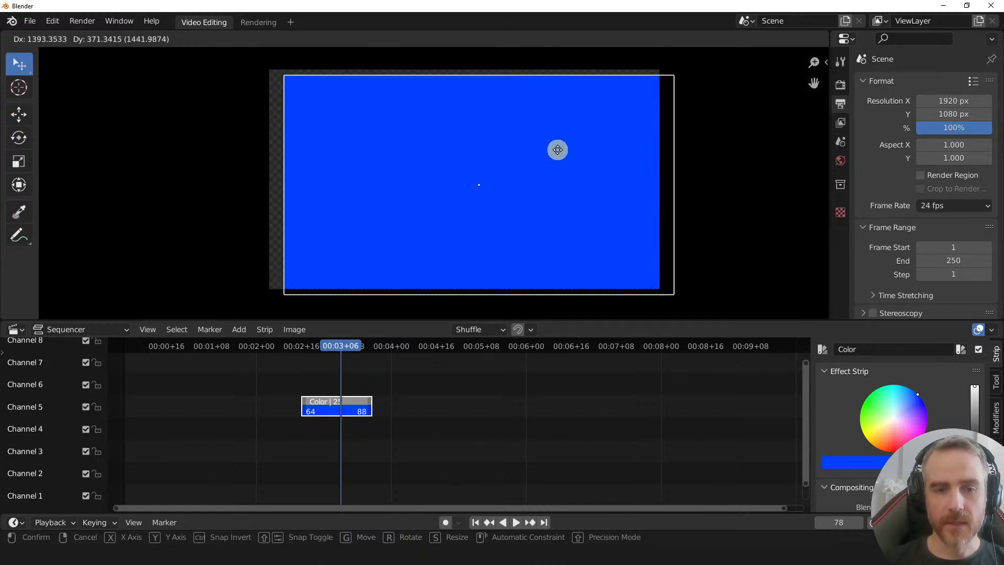
pyautogui.click(558, 150)
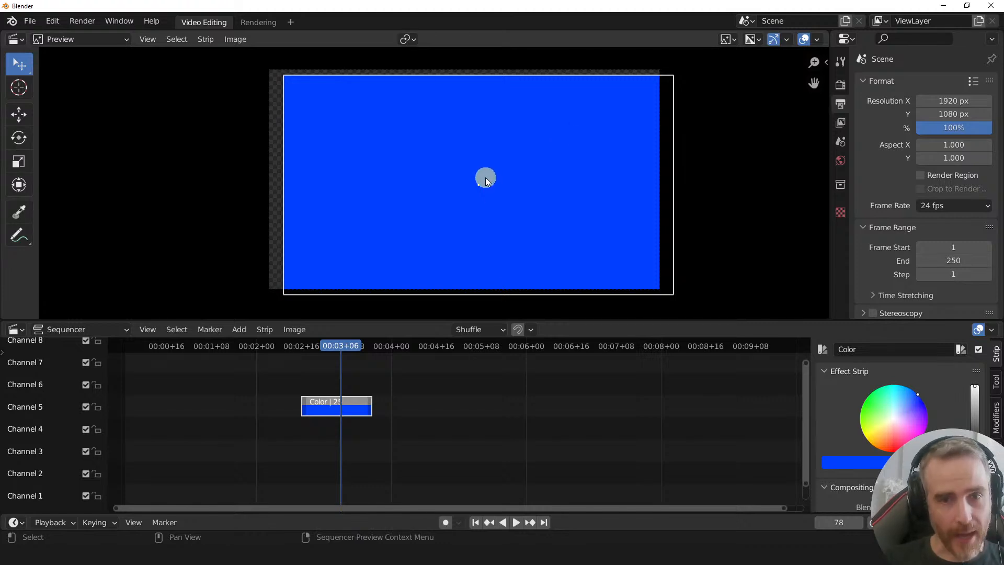
pyautogui.moveTo(485, 177)
pyautogui.mouseDown()
pyautogui.moveTo(481, 191)
pyautogui.moveTo(481, 172)
pyautogui.mouseUp()
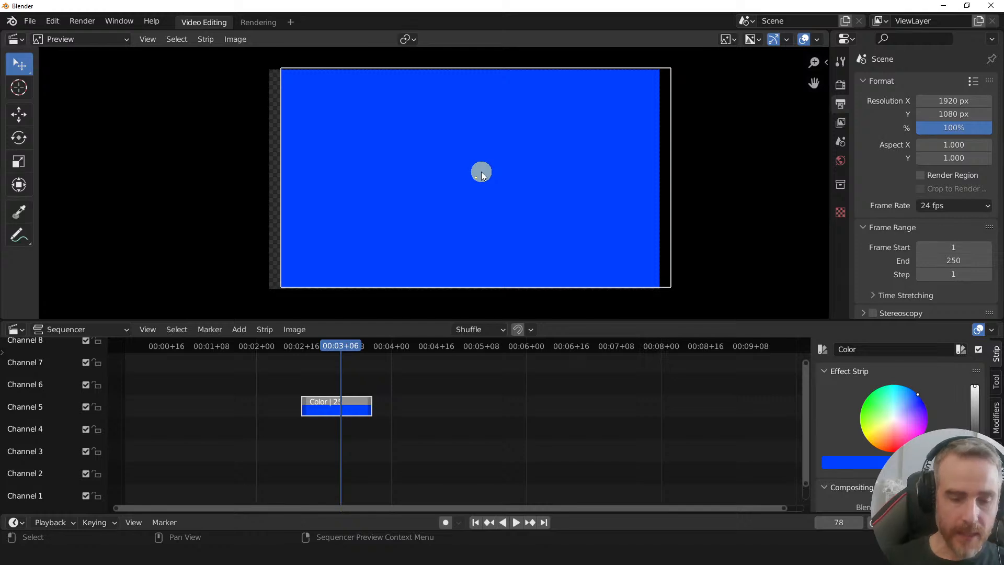
# - Switch to the Blender Frenzy website in Brave and look through the home page's tutorial posts and member-level locks
pyautogui.moveTo(408, 542)
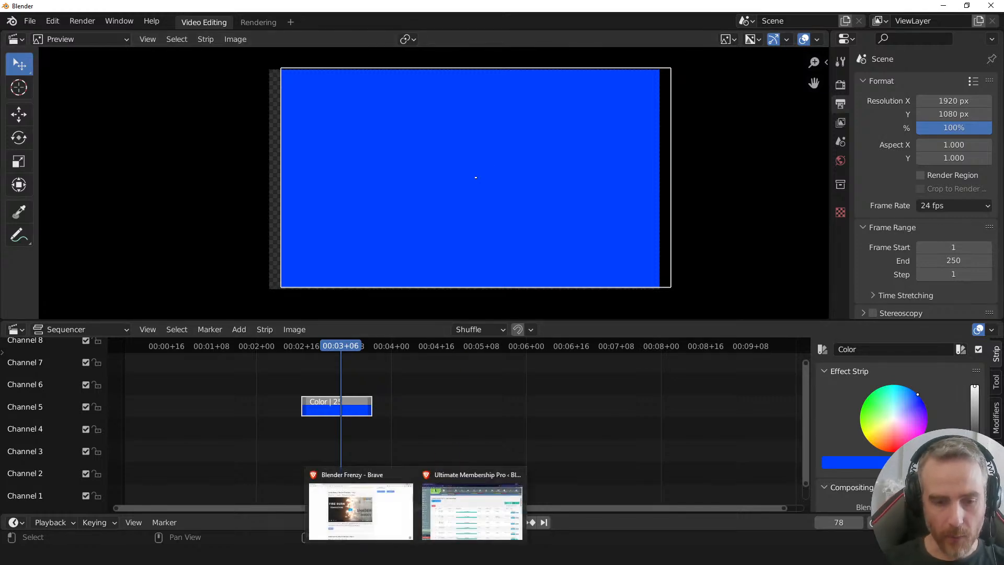
pyautogui.click(401, 525)
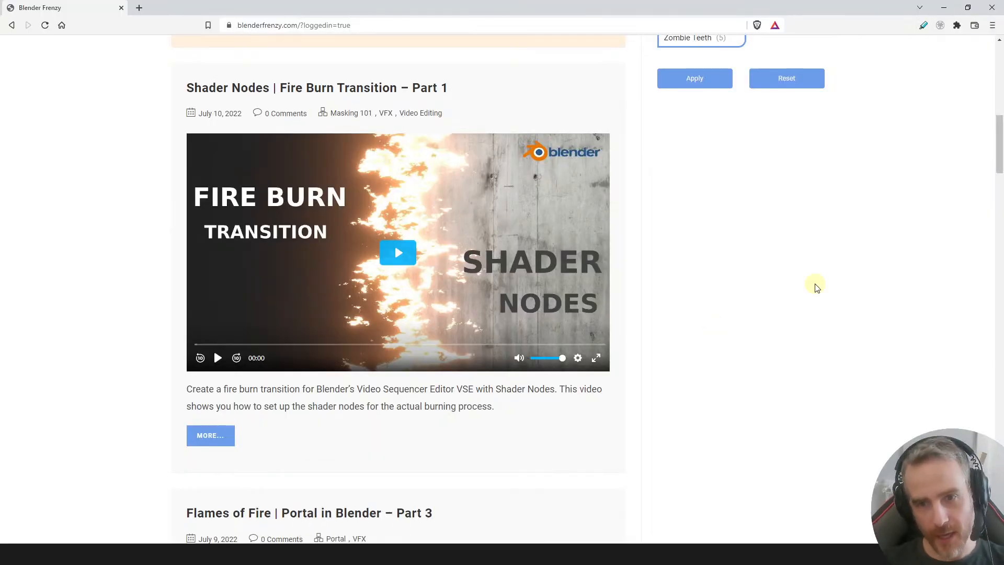
pyautogui.scroll(15, 817, 288)
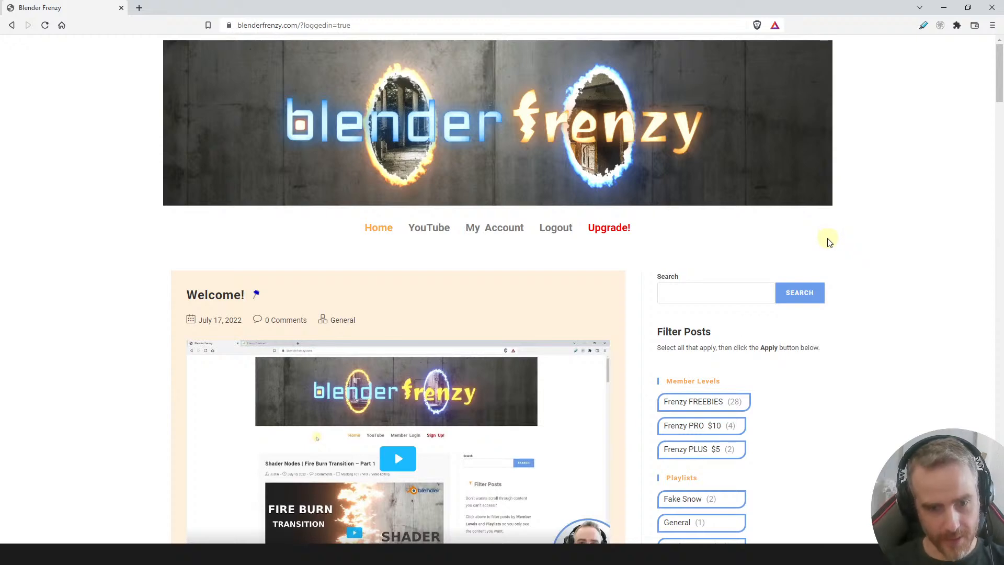
pyautogui.scroll(-13, 410, 296)
pyautogui.scroll(8, 418, 306)
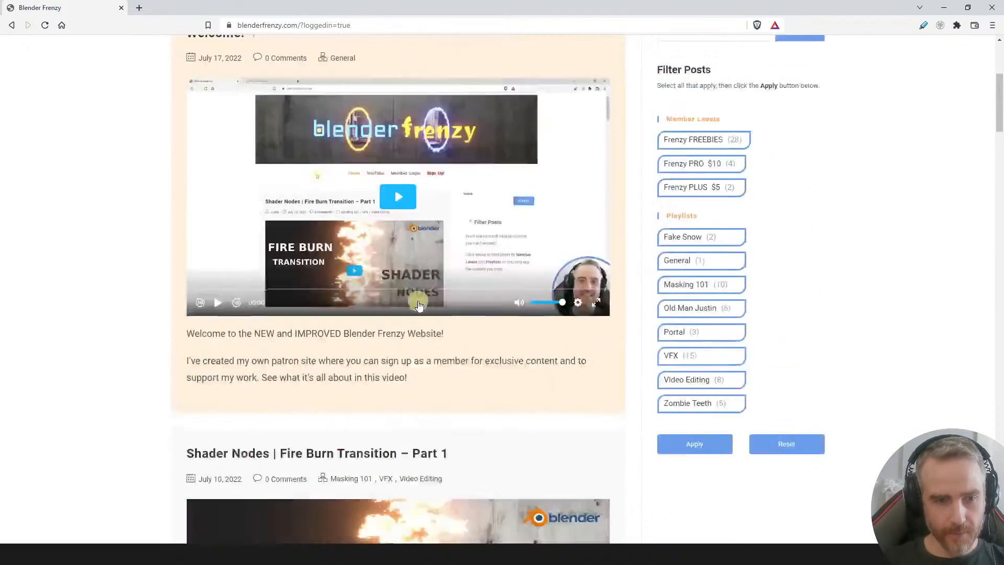
pyautogui.scroll(5, 417, 304)
pyautogui.scroll(-15, 413, 314)
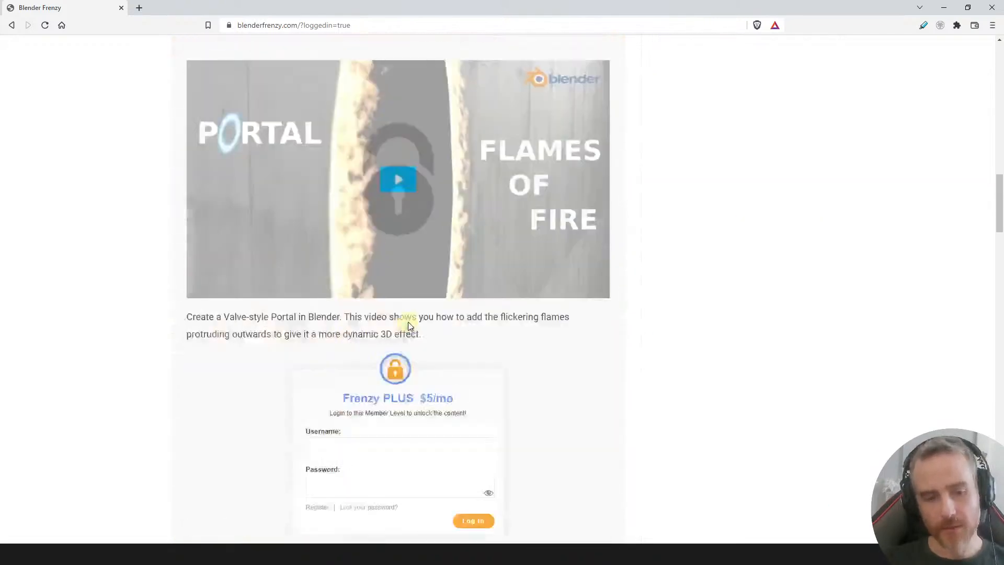
pyautogui.scroll(-8, 407, 319)
pyautogui.scroll(-6, 407, 317)
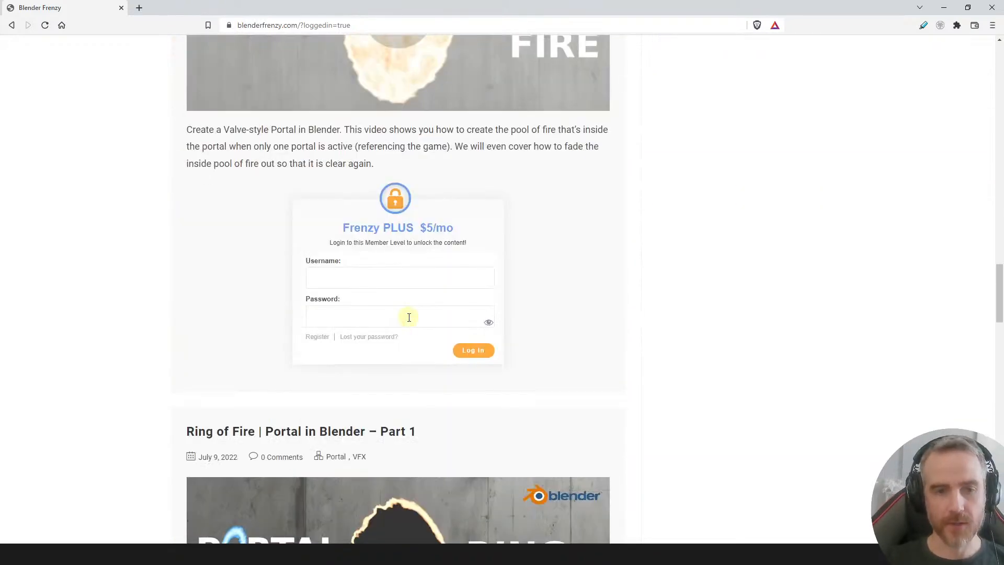
pyautogui.scroll(16, 409, 318)
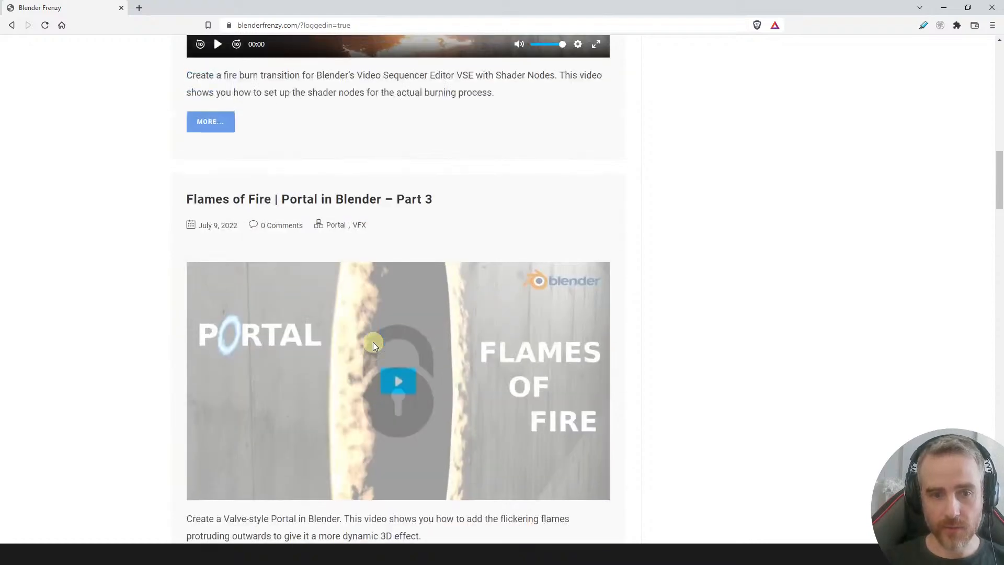
pyautogui.scroll(15, 373, 344)
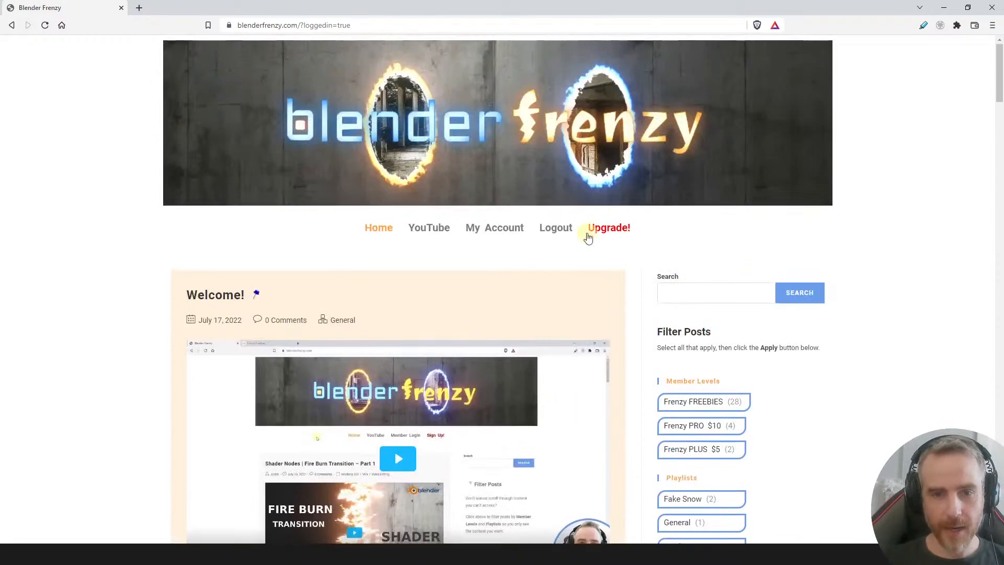
# - Open the membership upgrade page and examine the Frenzy PRO level's Q&A live streams and live stream hang outs
pyautogui.click(600, 230)
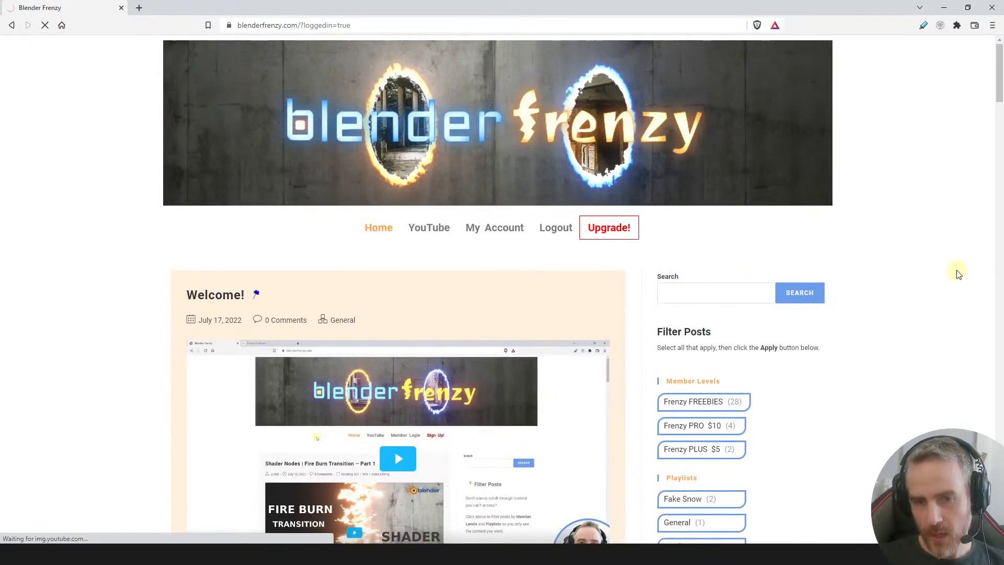
pyautogui.scroll(-5, 730, 320)
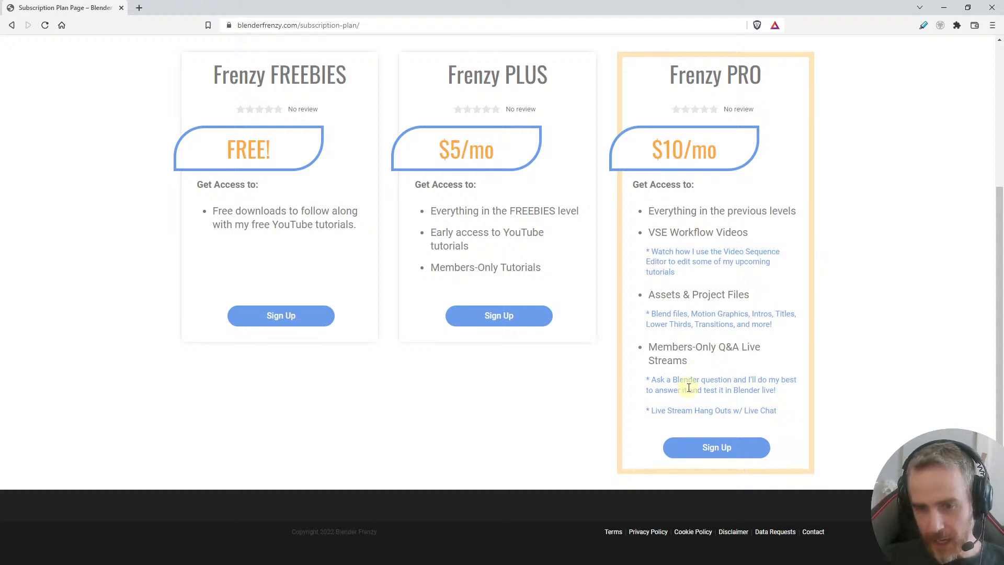
pyautogui.moveTo(802, 352); pyautogui.dragTo(658, 357)
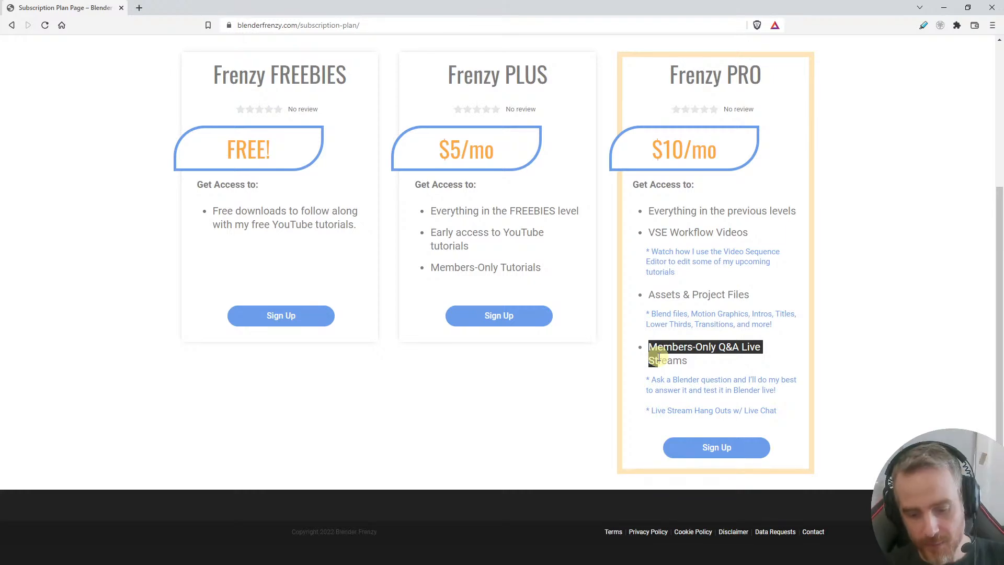
pyautogui.click(711, 372)
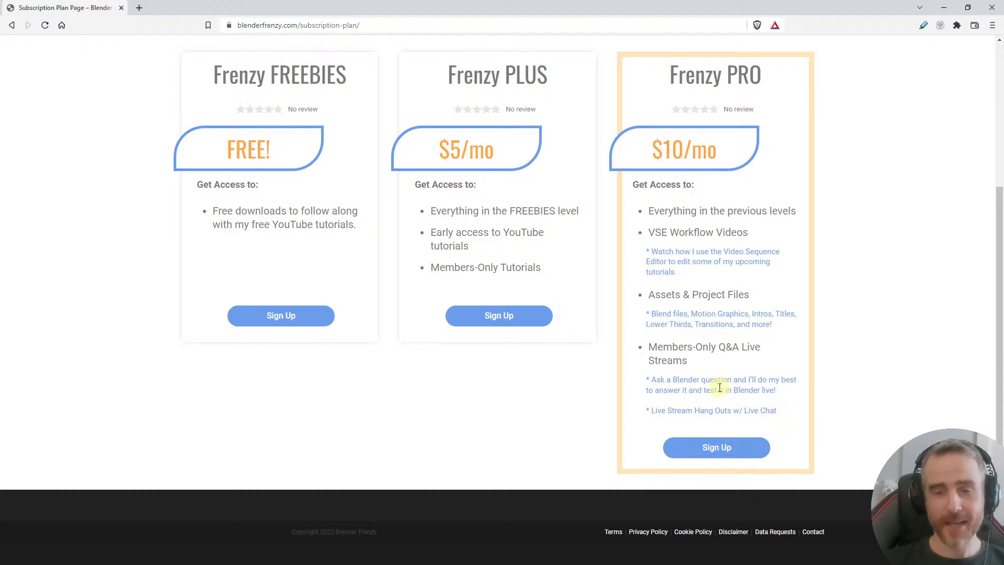
pyautogui.moveTo(656, 413); pyautogui.dragTo(745, 429)
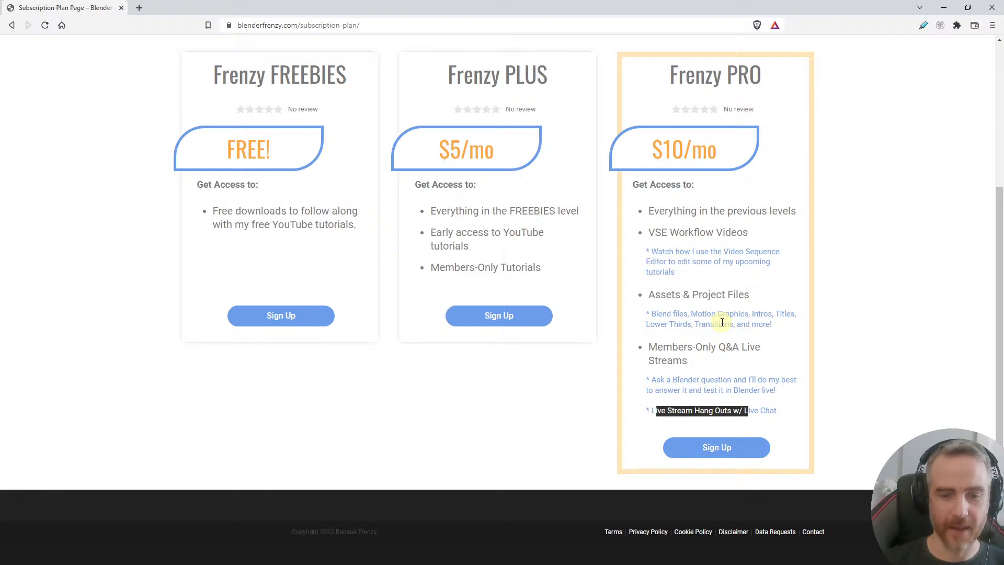
# - Open the My Account page's Live Stream section and examine the Frenzy PRO offer shown to a FREEBIES member
pyautogui.scroll(4, 722, 322)
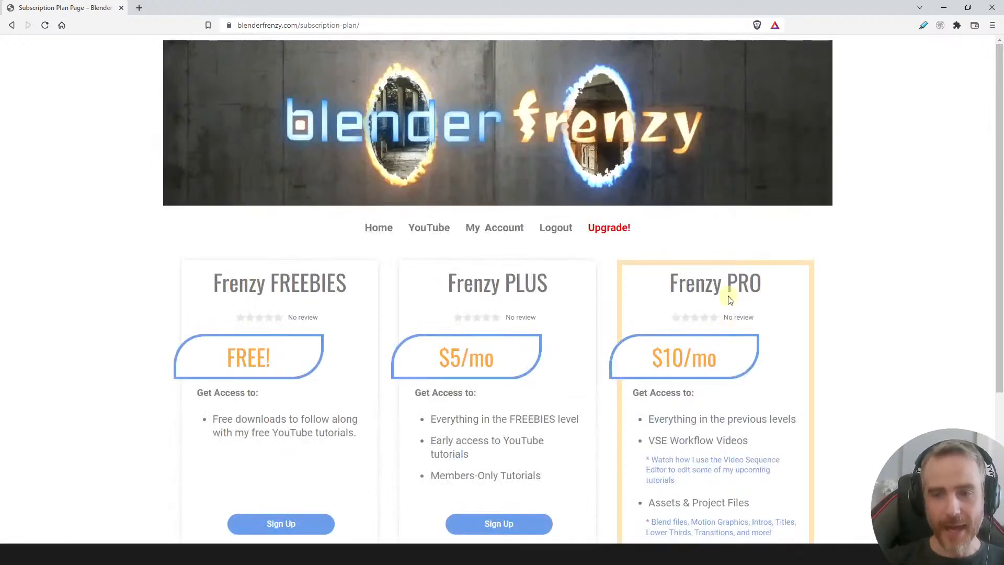
pyautogui.click(491, 230)
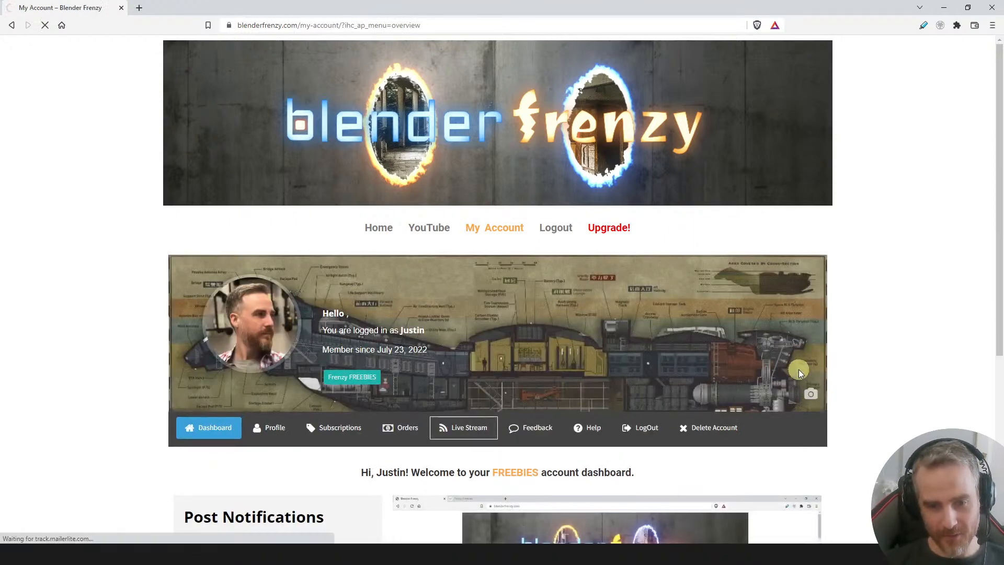
pyautogui.scroll(-5, 798, 369)
pyautogui.scroll(-2, 526, 451)
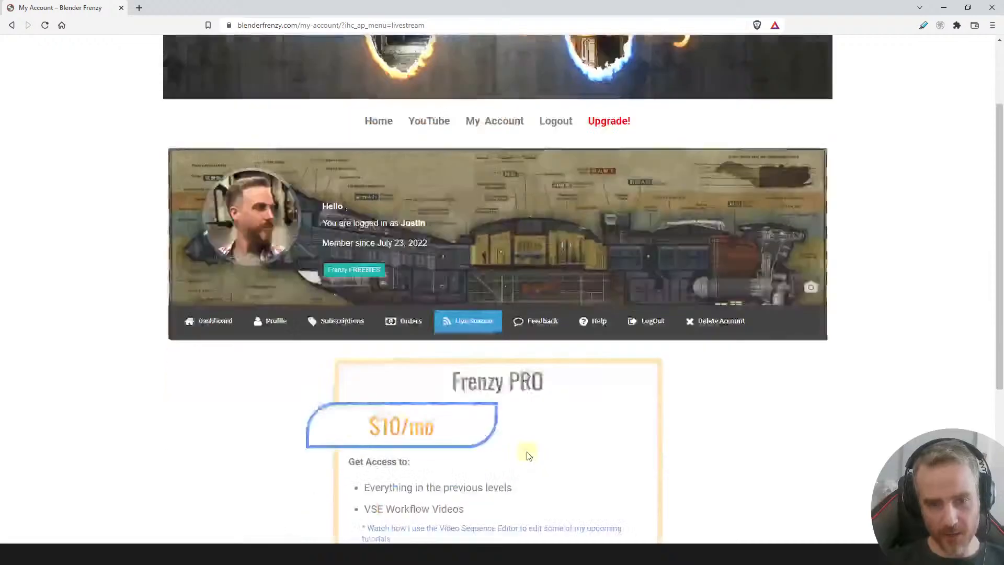
pyautogui.scroll(-5, 526, 450)
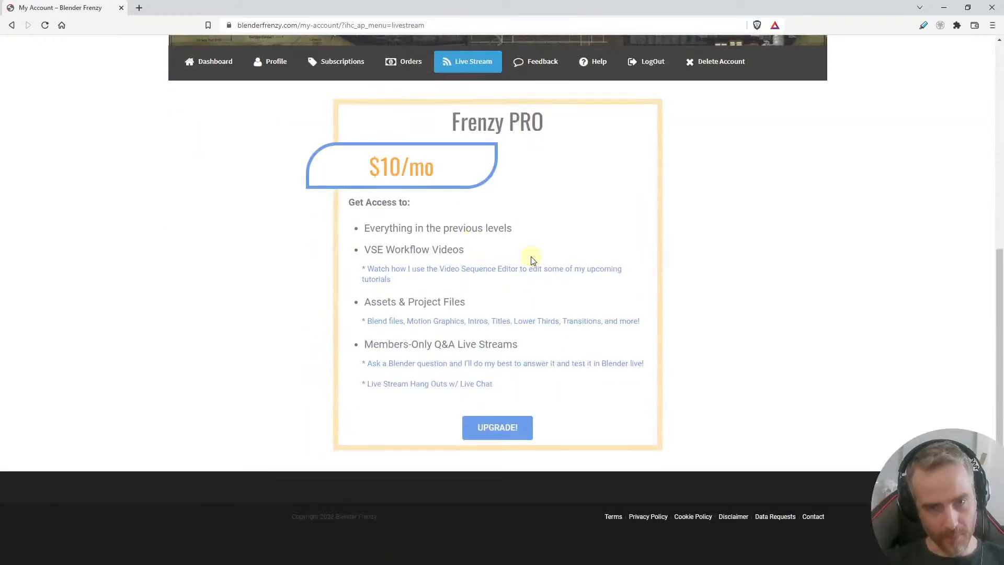
pyautogui.scroll(3, 475, 154)
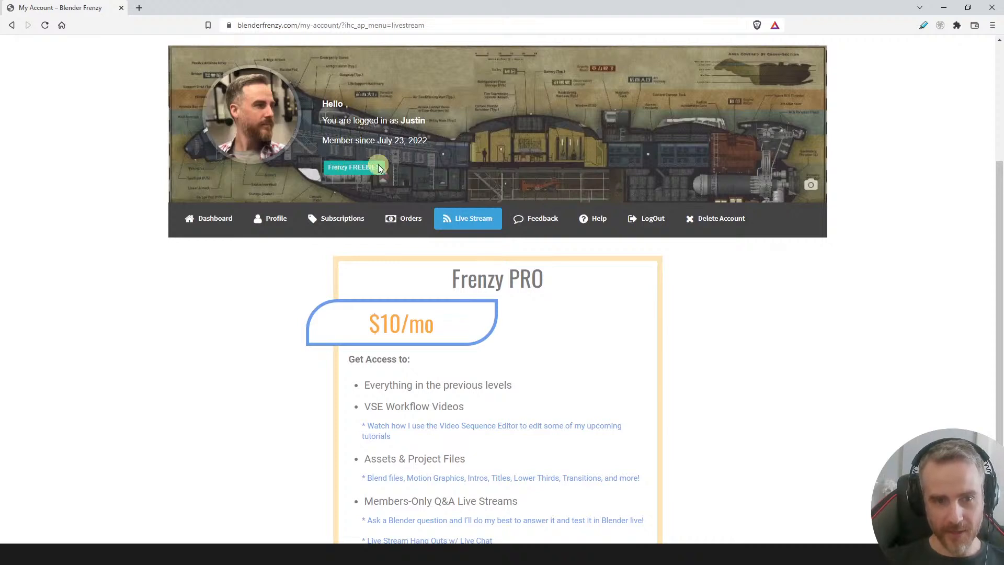
pyautogui.scroll(-3, 497, 350)
pyautogui.scroll(1, 508, 339)
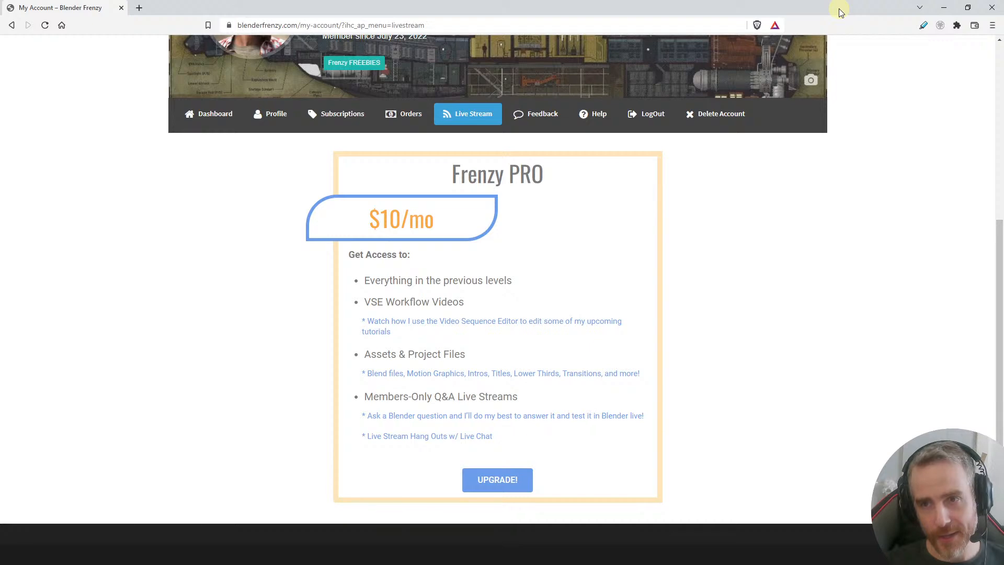
# - Reopen the Blender Frenzy upgrade page and compare the benefits of the FREEBIES, PLUS and PRO levels
pyautogui.click(944, 7)
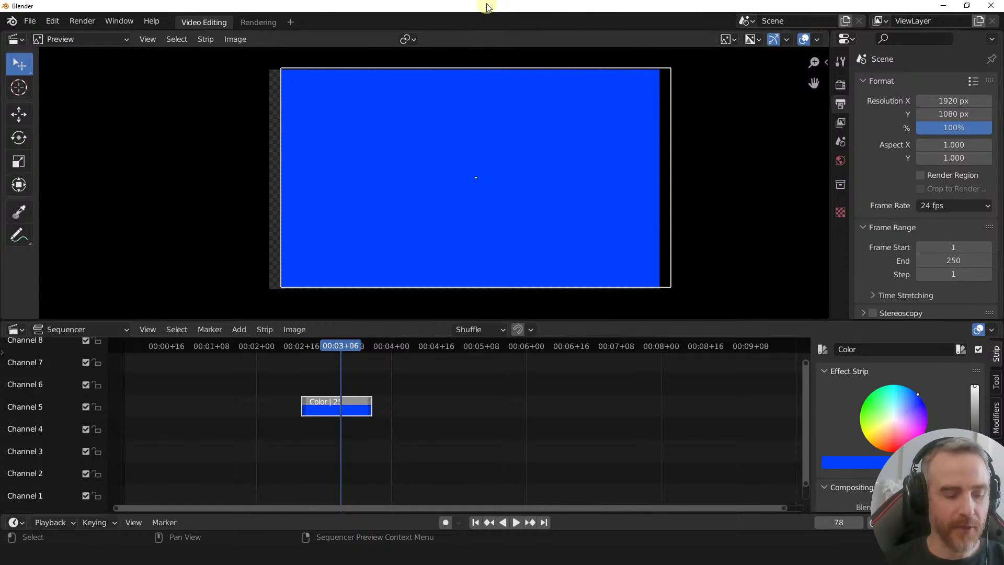
pyautogui.hotkey('alt', 'Tab')
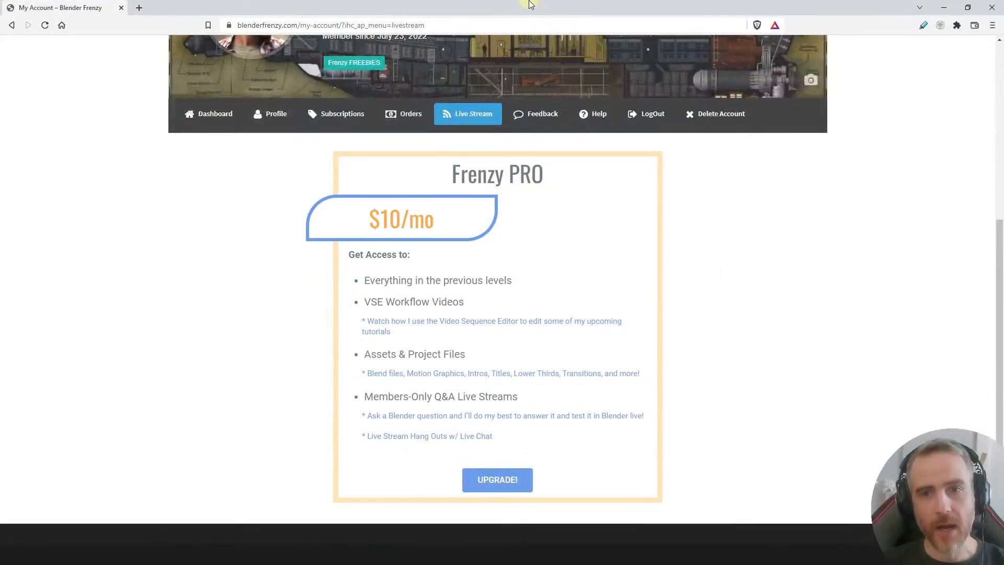
pyautogui.scroll(5, 518, 95)
pyautogui.click(609, 175)
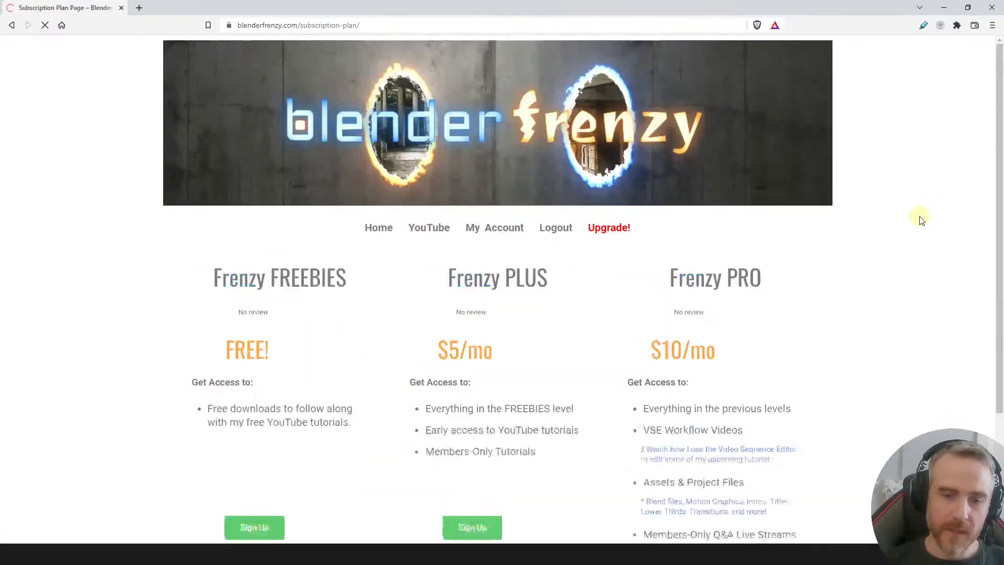
pyautogui.scroll(-1, 920, 221)
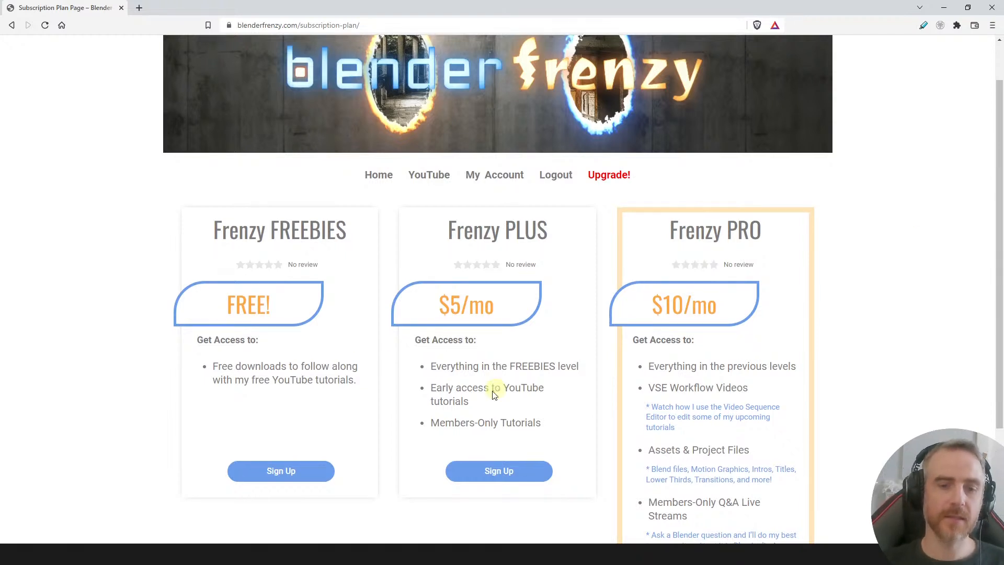
pyautogui.scroll(-2, 523, 366)
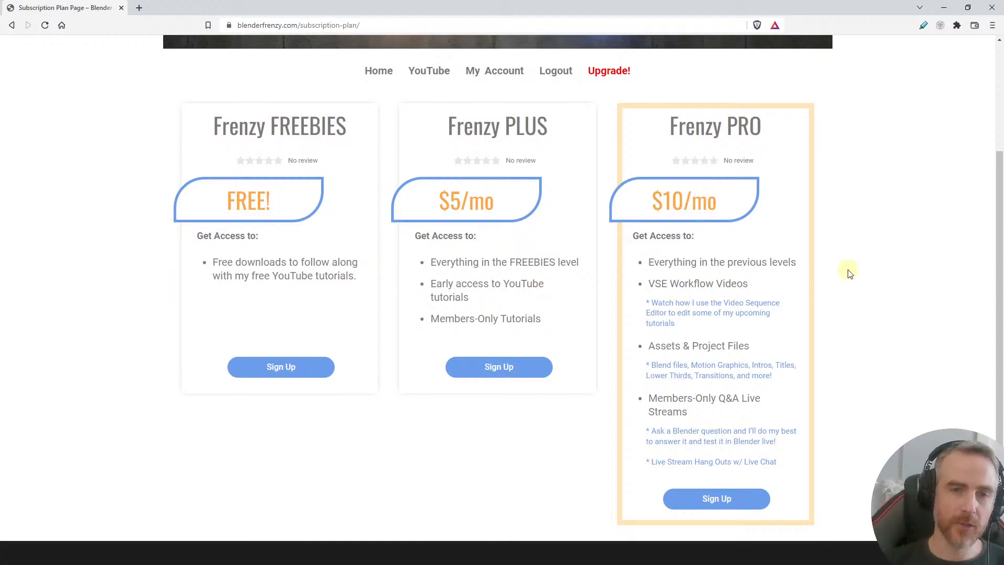
pyautogui.scroll(1, 849, 269)
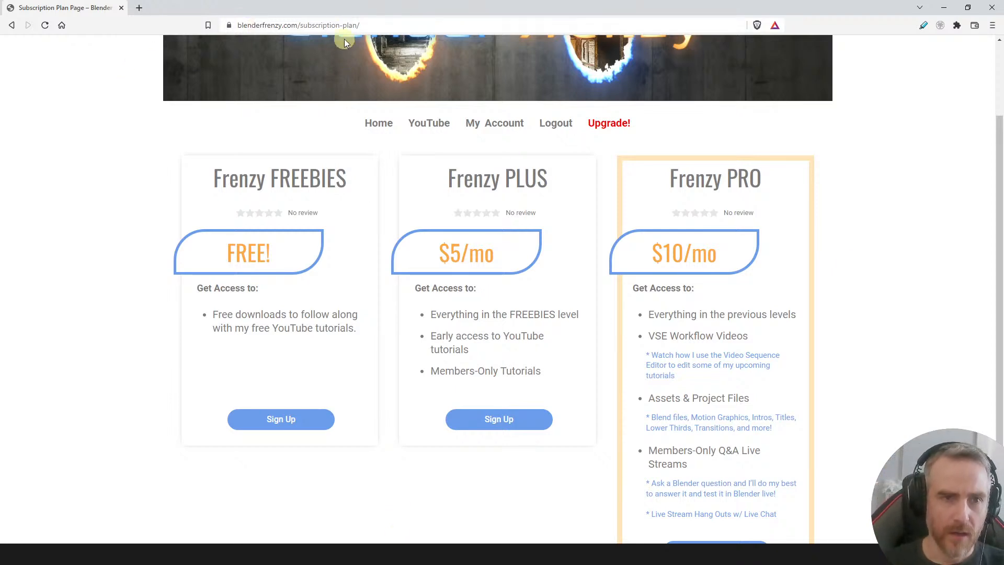
# - Search the web for "next gen animated film"
pyautogui.click(140, 8)
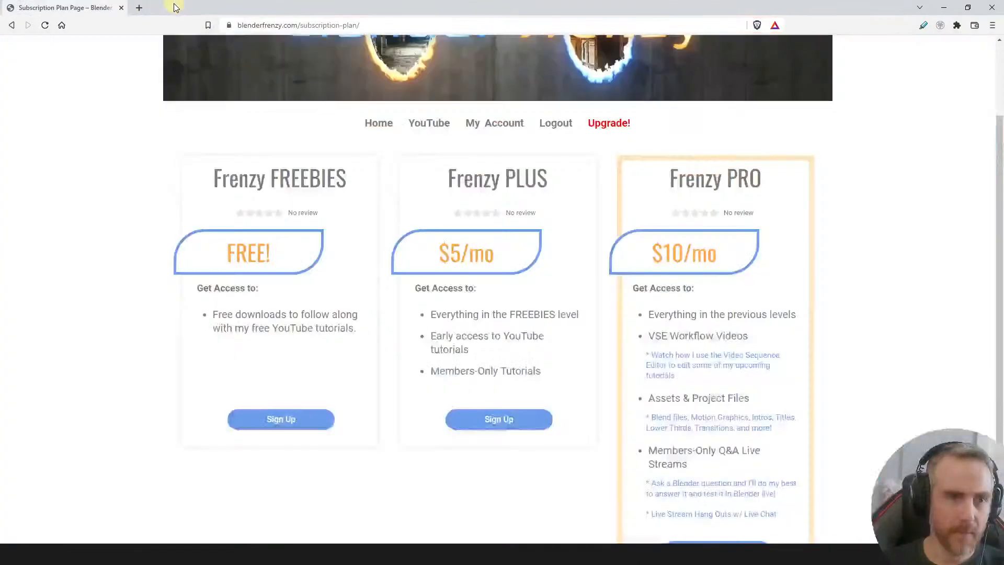
pyautogui.click(394, 23)
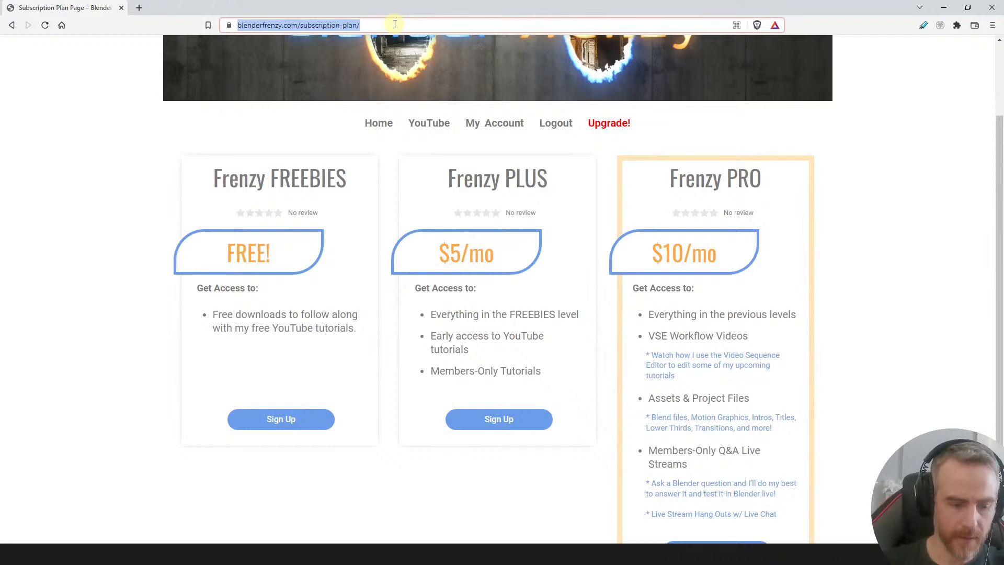
pyautogui.write('next ge')
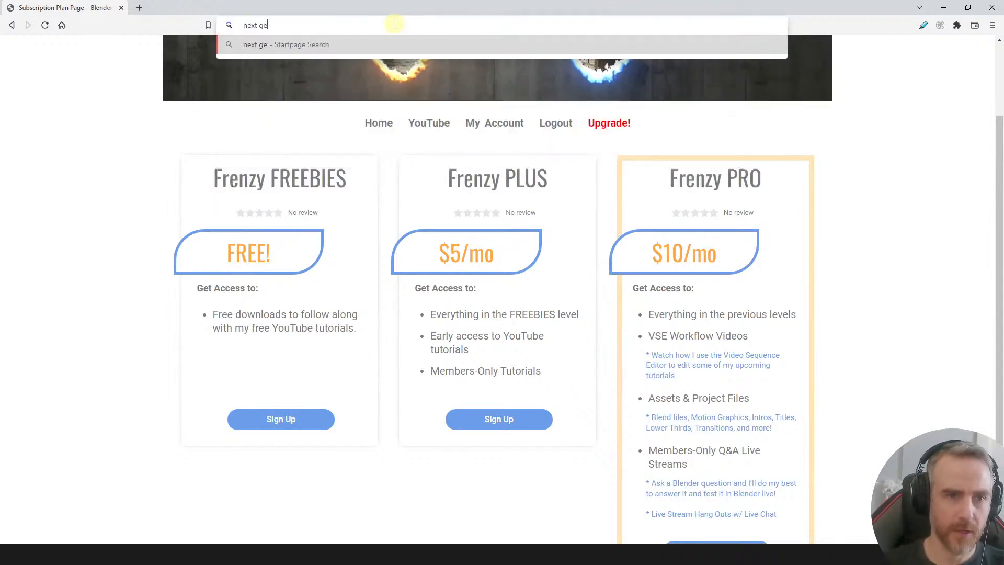
pyautogui.write('n animated film')
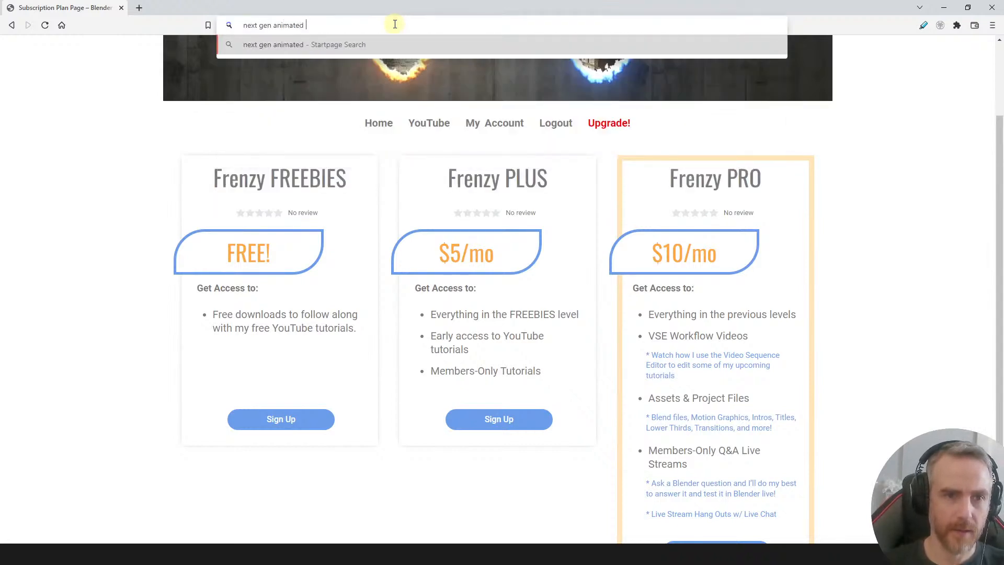
pyautogui.press('Return')
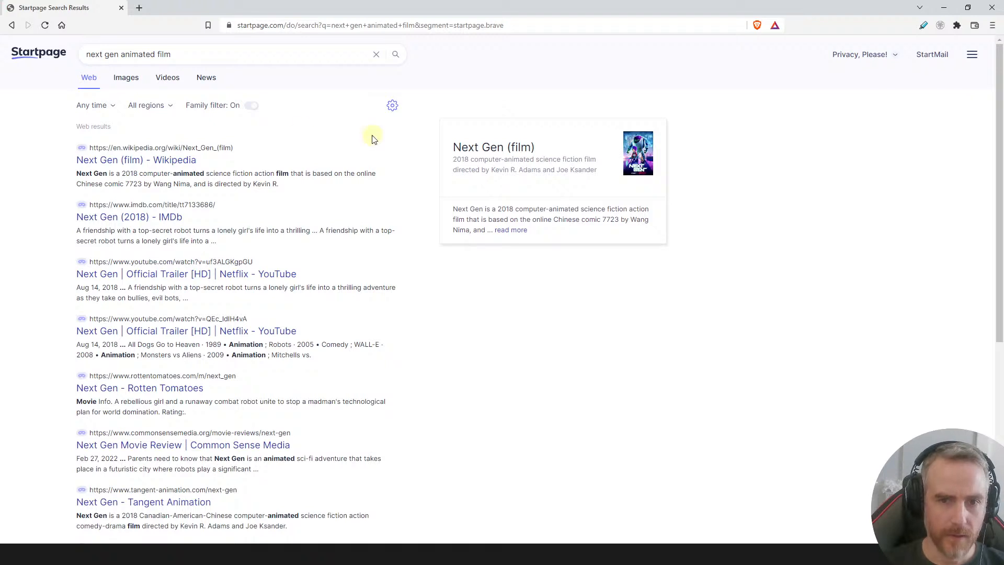
# - Open the Wikipedia article on Next Gen (film) and view its film poster enlarged, with the page zoomed to 133%
pyautogui.click(489, 150)
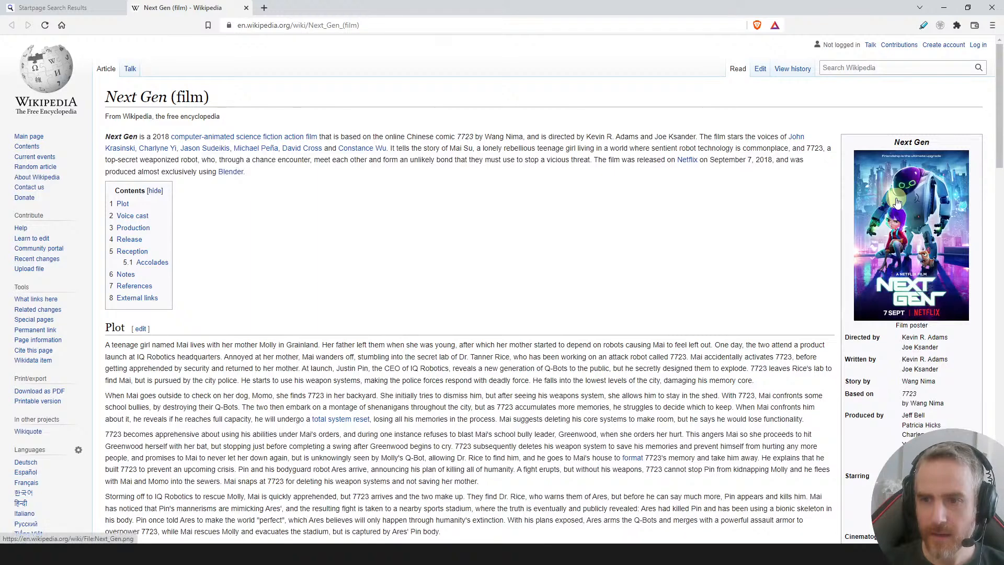
pyautogui.click(897, 202)
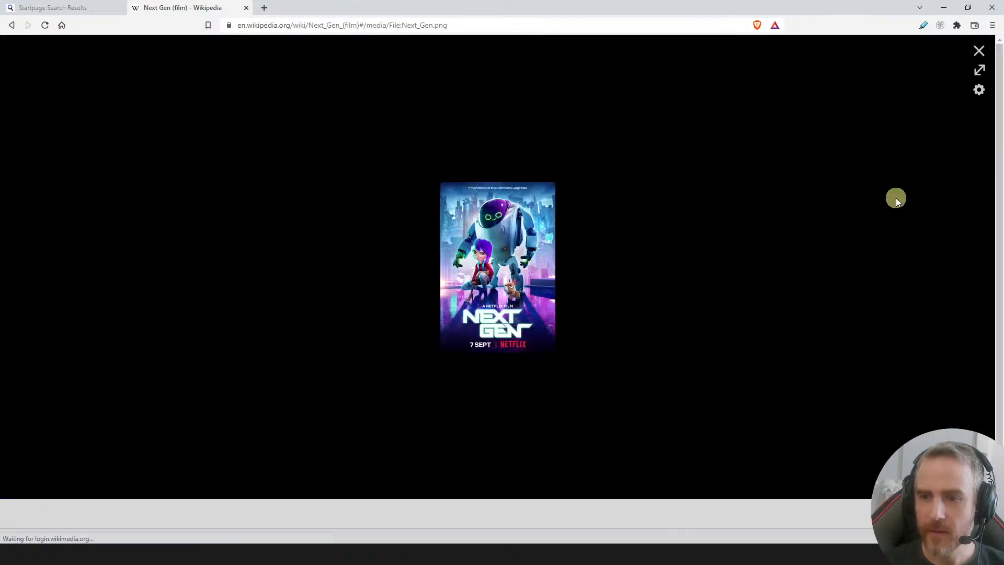
pyautogui.keyDown('ctrl'); pyautogui.scroll(4, 557, 266); pyautogui.keyUp('ctrl')
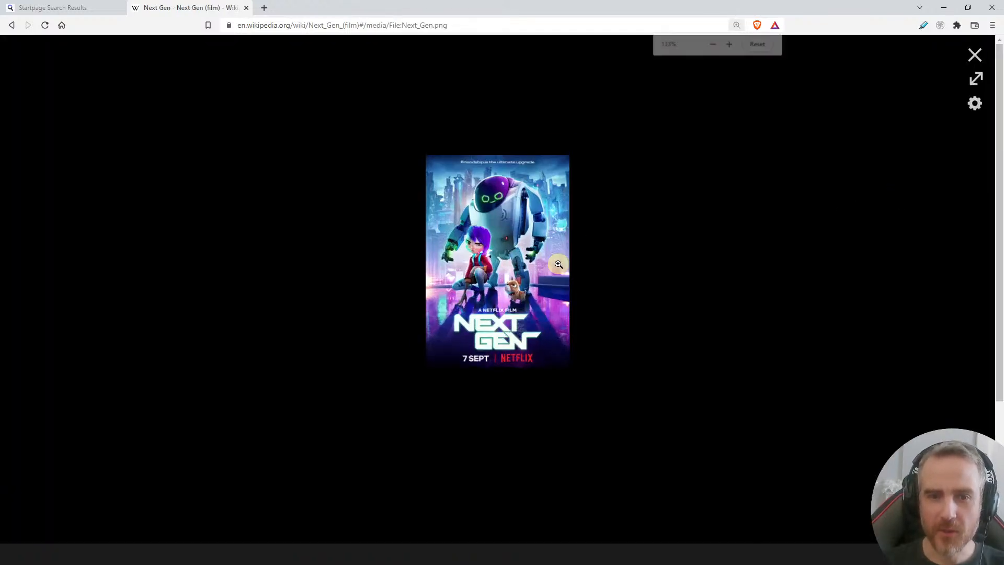
pyautogui.keyDown('ctrl'); pyautogui.scroll(-2, 558, 264); pyautogui.keyUp('ctrl')
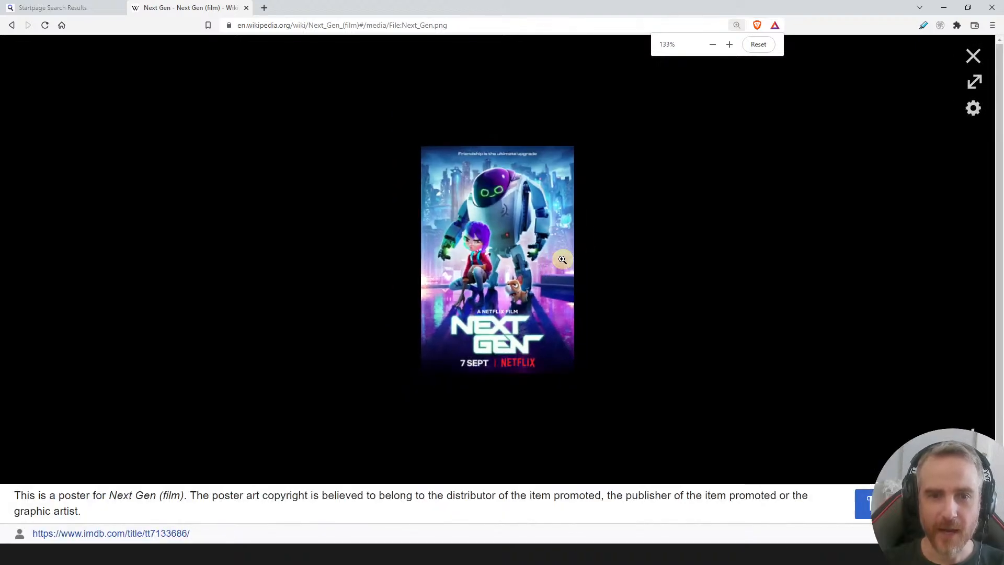
pyautogui.click(966, 63)
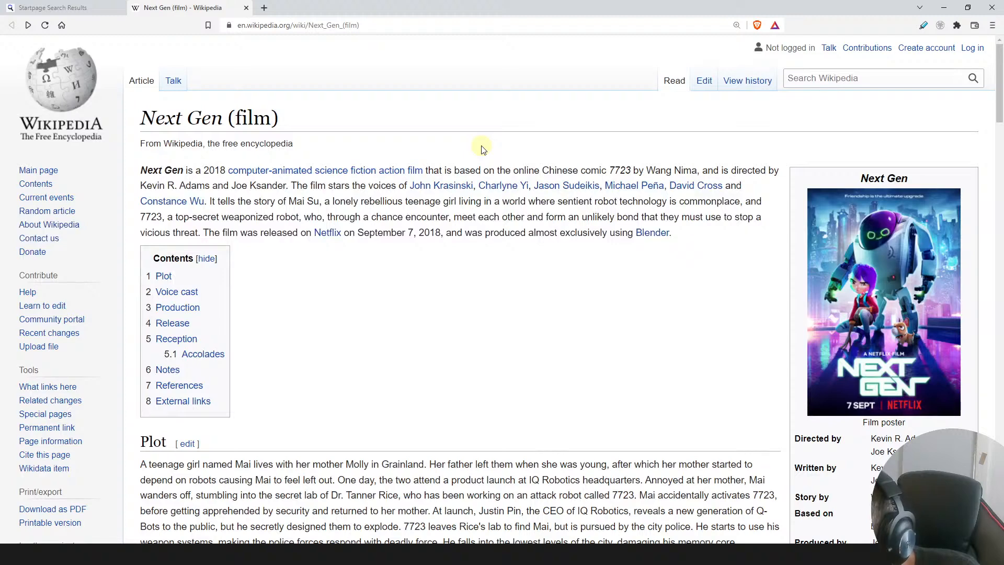
# - Switch back to Blender and look through the file commands, including the Clean Up options for unused data-blocks
pyautogui.click(50, 6)
pyautogui.click(951, 6)
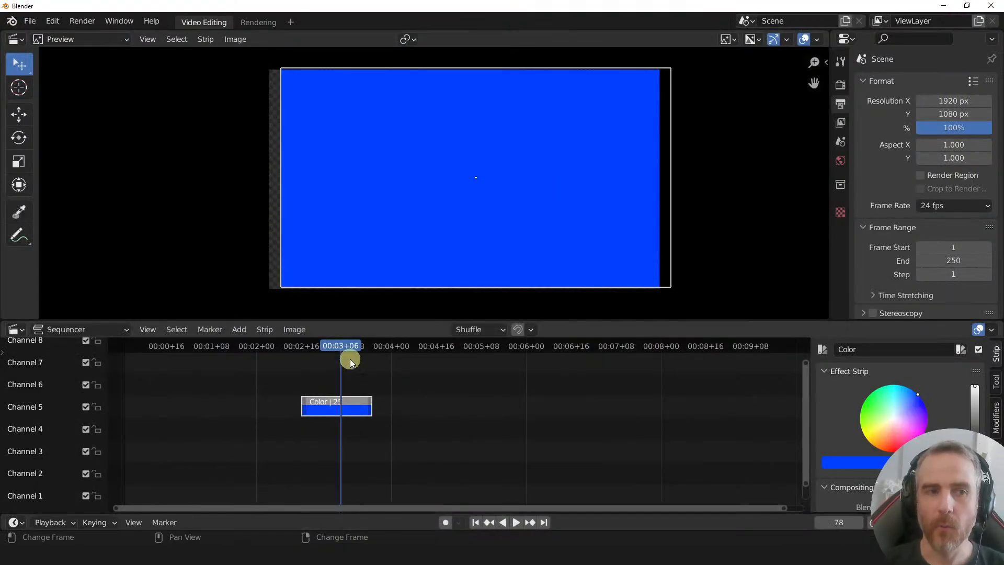
pyautogui.click(30, 21)
pyautogui.moveTo(78, 250)
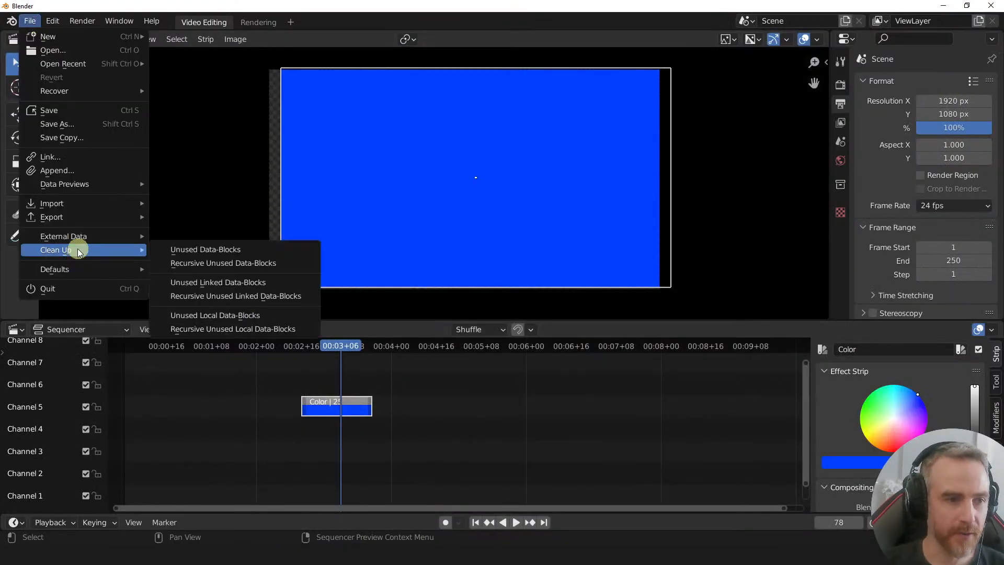
pyautogui.moveTo(74, 204)
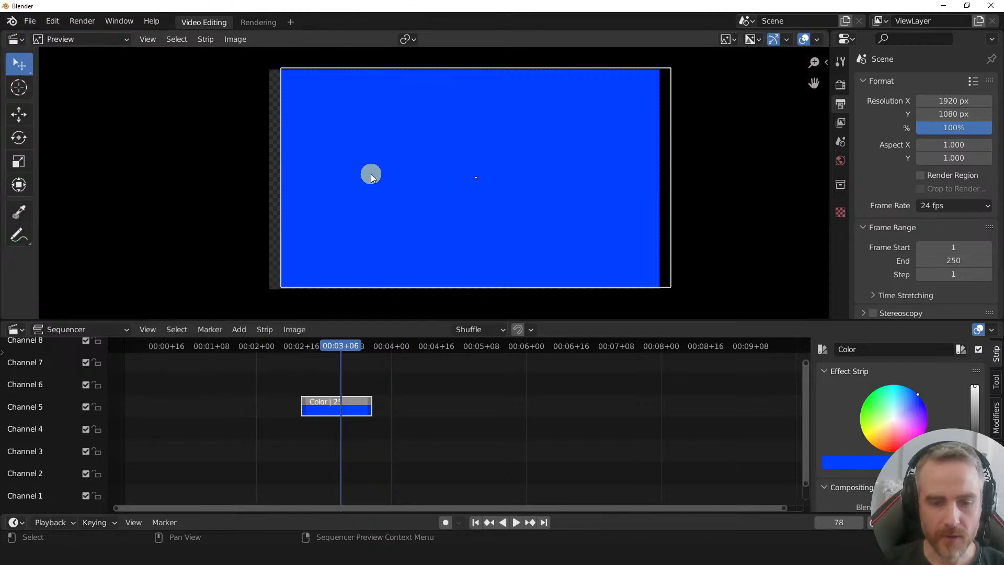
# - Switch to the Brave window with the search results, go to blender.org and look over its home page
pyautogui.click(416, 554)
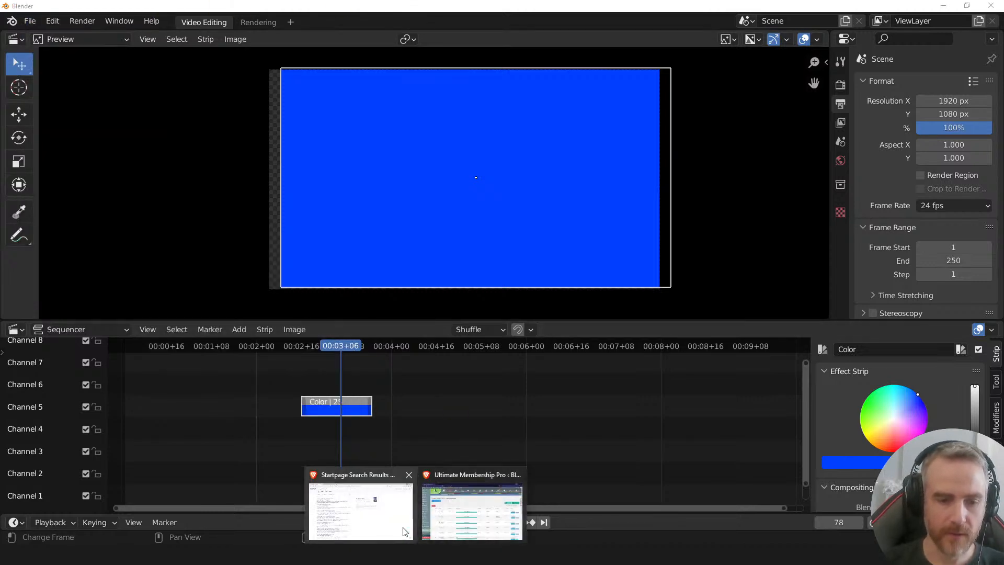
pyautogui.click(405, 532)
pyautogui.click(264, 25)
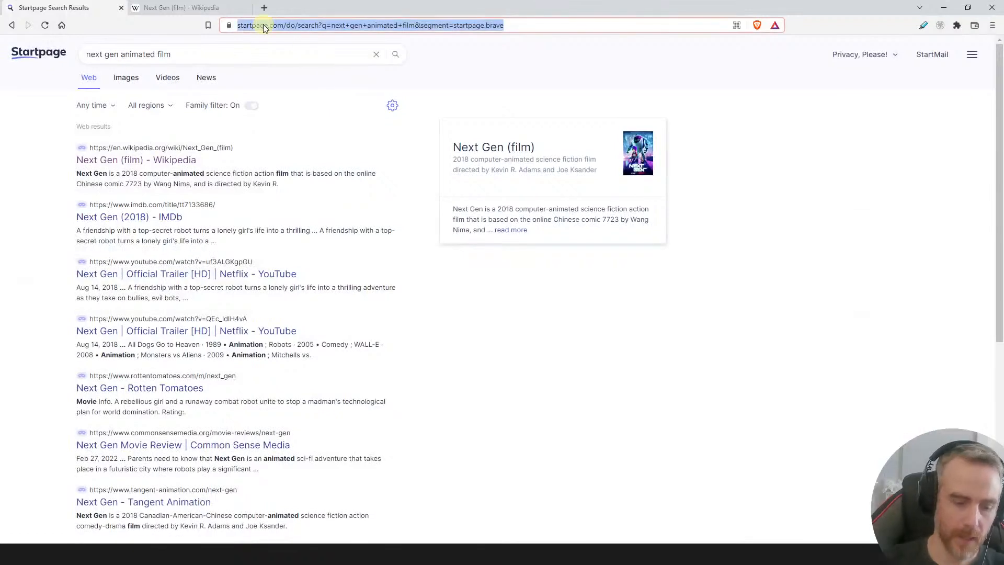
pyautogui.write('blender.org')
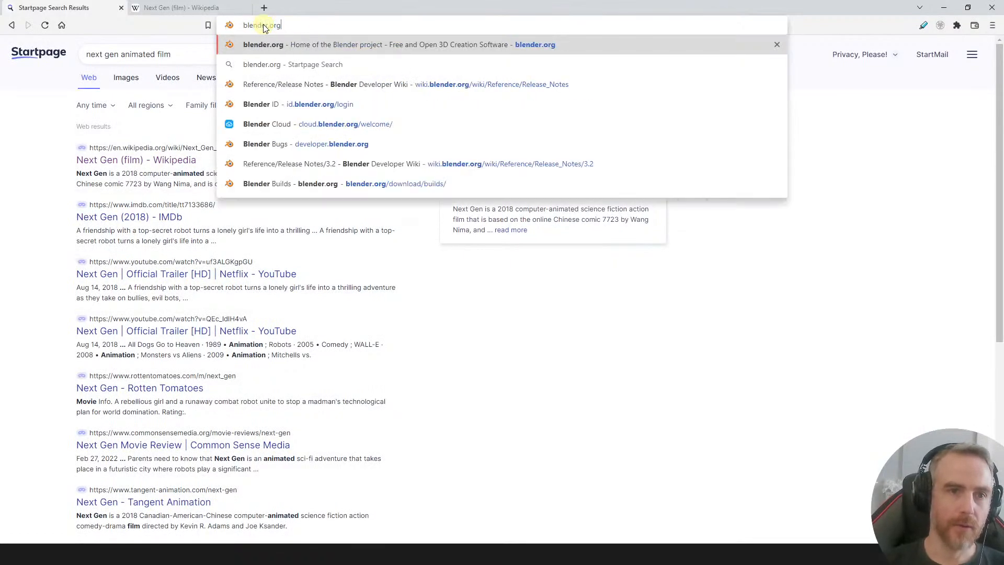
pyautogui.press('Return')
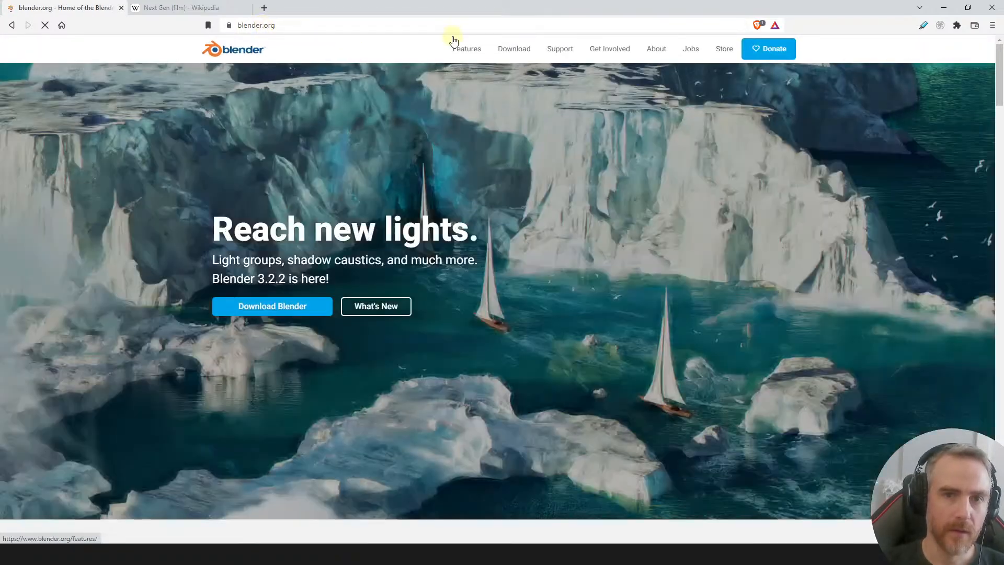
pyautogui.scroll(-7, 556, 162)
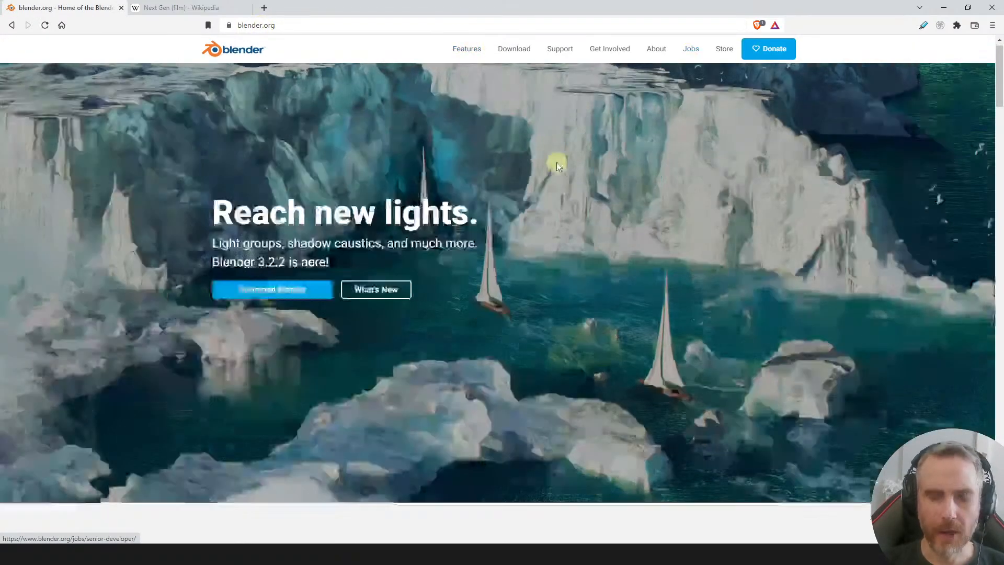
pyautogui.scroll(5, 556, 163)
pyautogui.scroll(3, 556, 165)
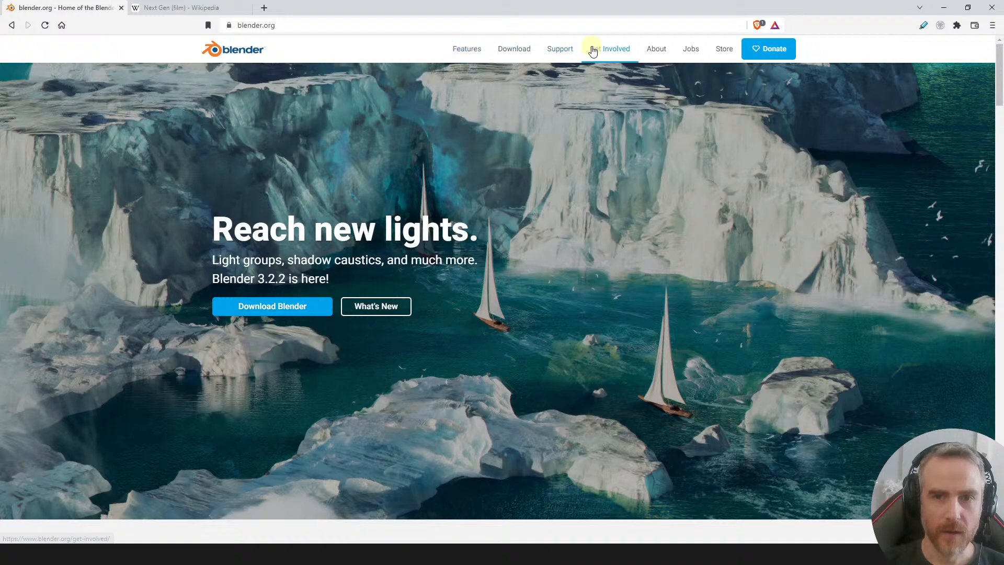
# - Open the Blender 3.2 Reference Manual through the site's support documentation and go to the Video Sequencer page under Editors
pyautogui.click(569, 52)
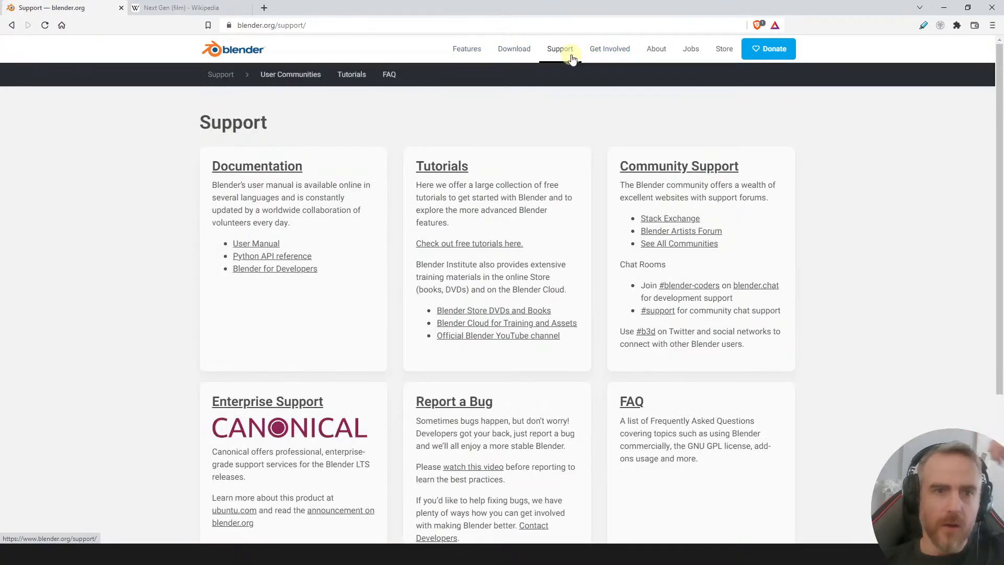
pyautogui.click(262, 169)
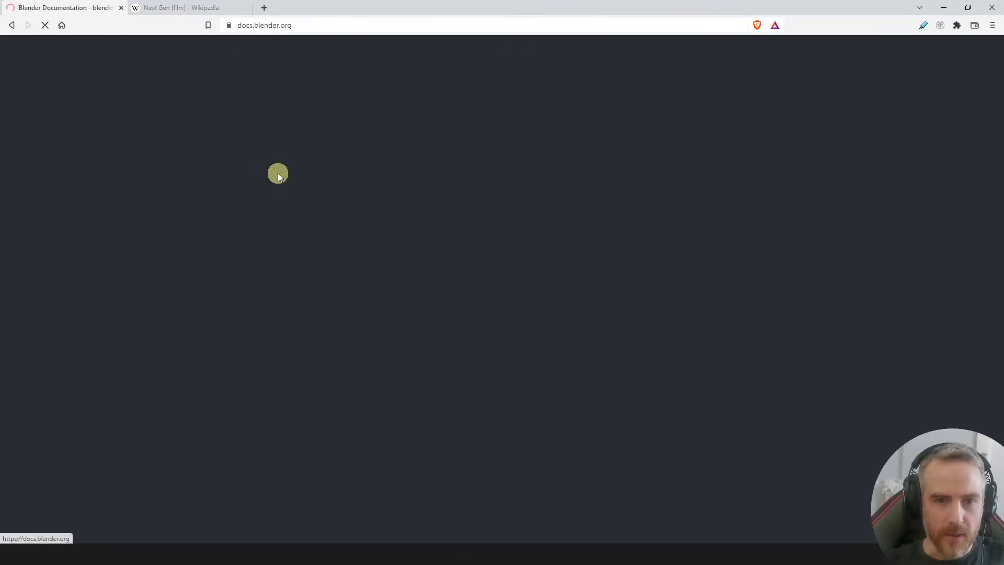
pyautogui.click(307, 314)
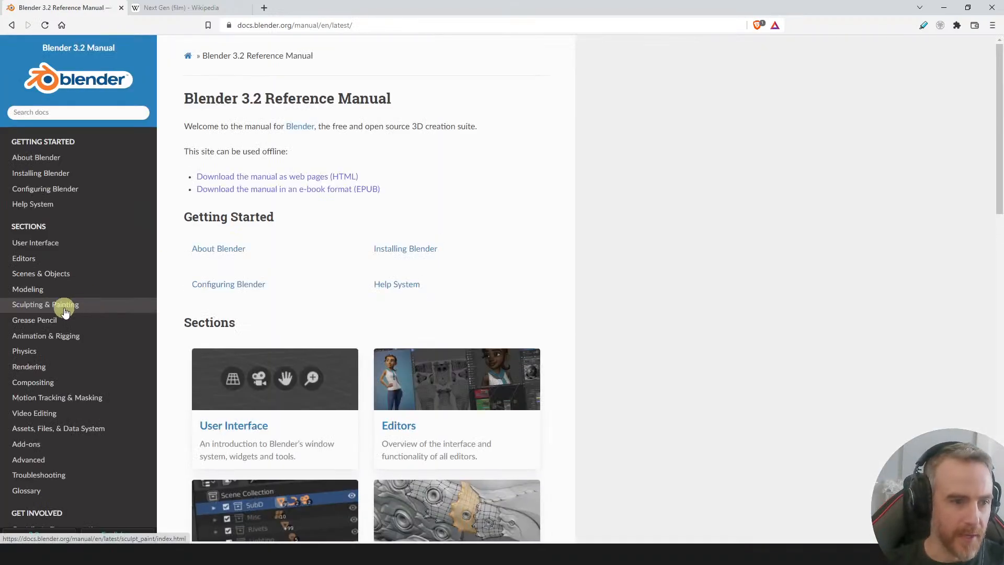
pyautogui.click(29, 258)
pyautogui.click(43, 170)
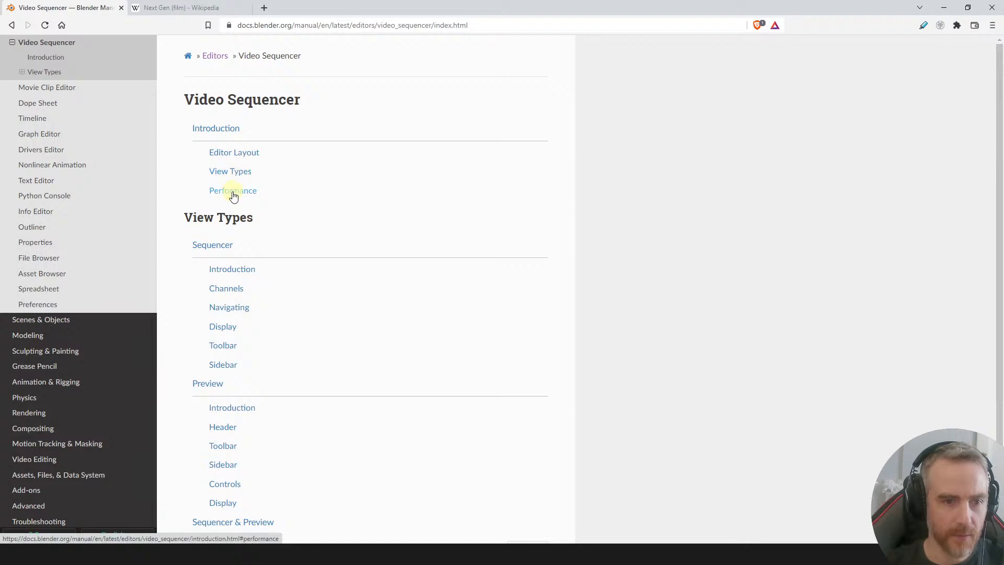
# - Open the Video Sequencer Introduction page of the manual and read through it, including the Performance section
pyautogui.click(224, 129)
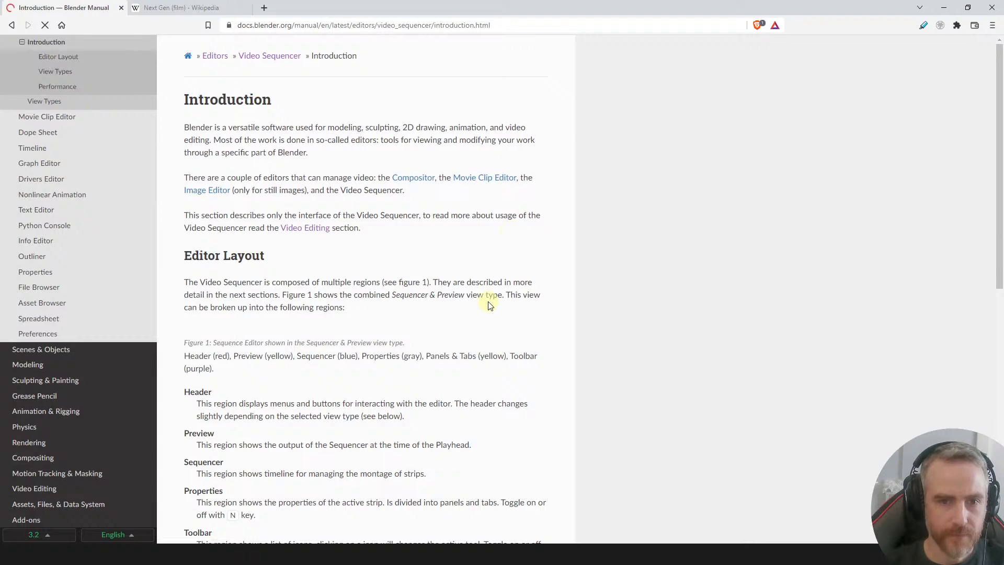
pyautogui.scroll(-7, 488, 302)
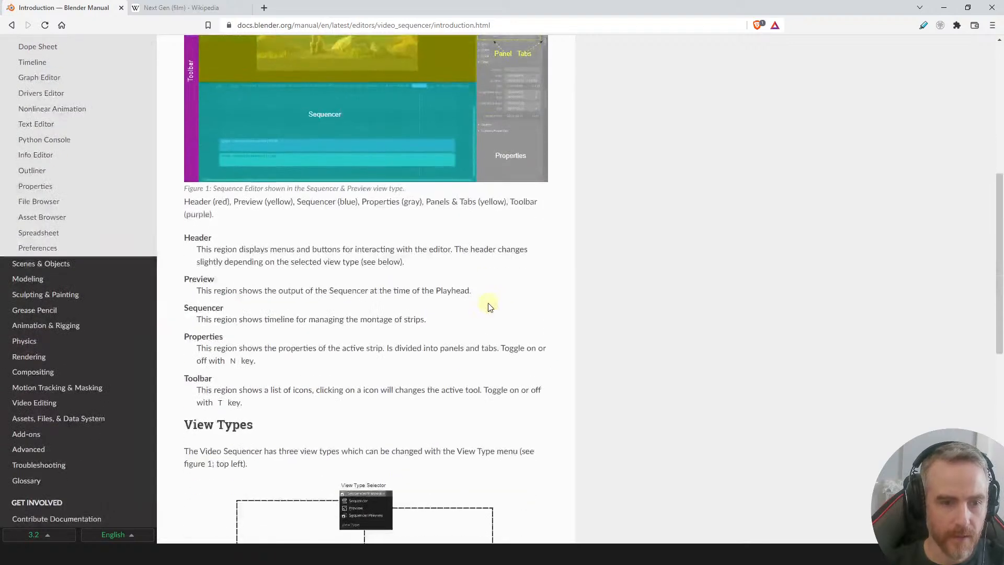
pyautogui.scroll(-3, 488, 307)
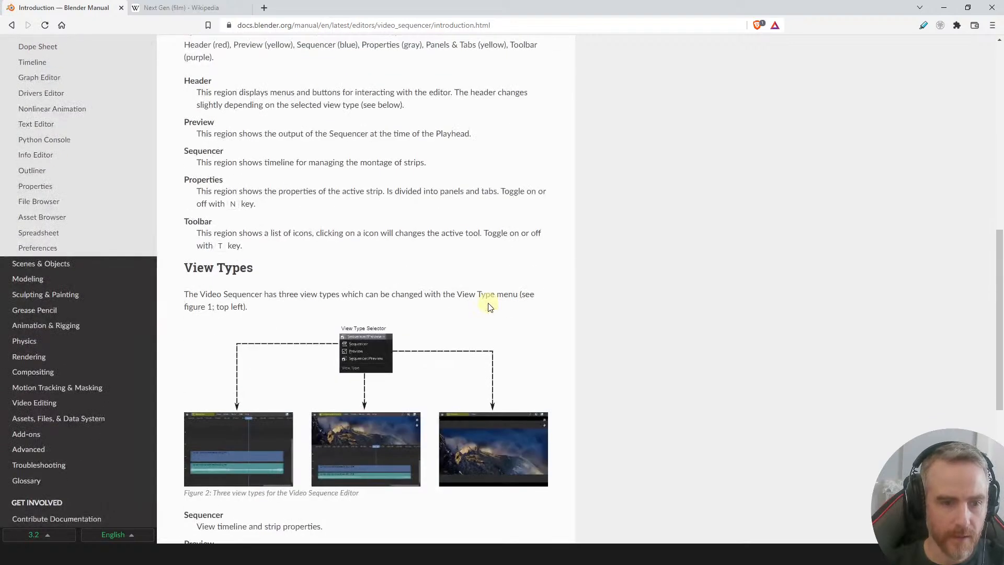
pyautogui.scroll(-7, 488, 306)
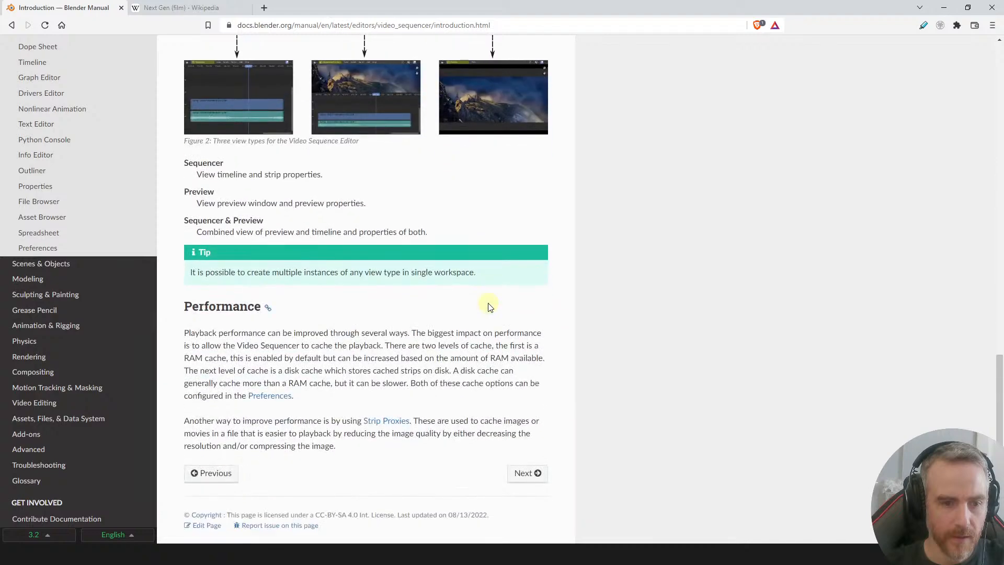
pyautogui.scroll(17, 489, 306)
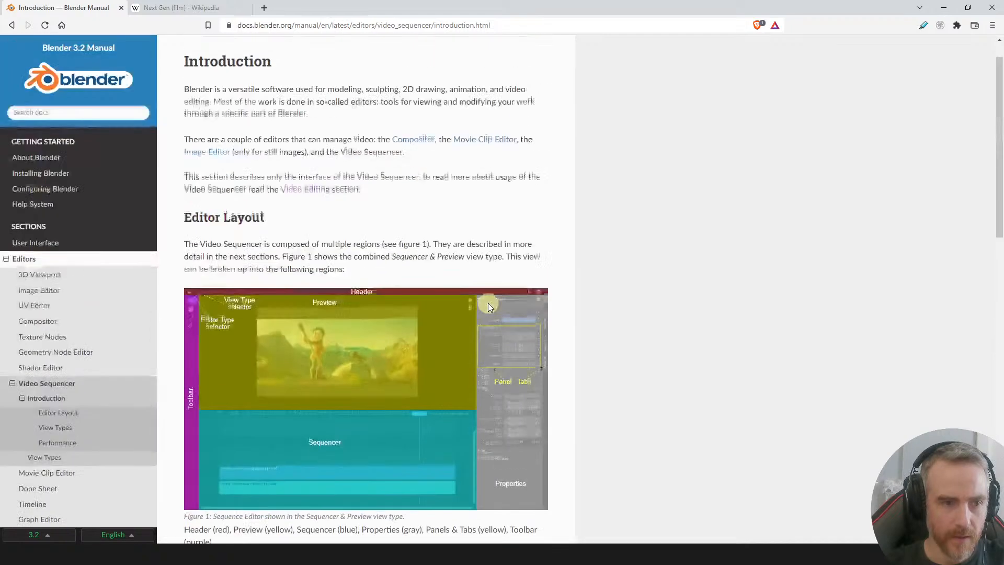
pyautogui.scroll(-4, 488, 303)
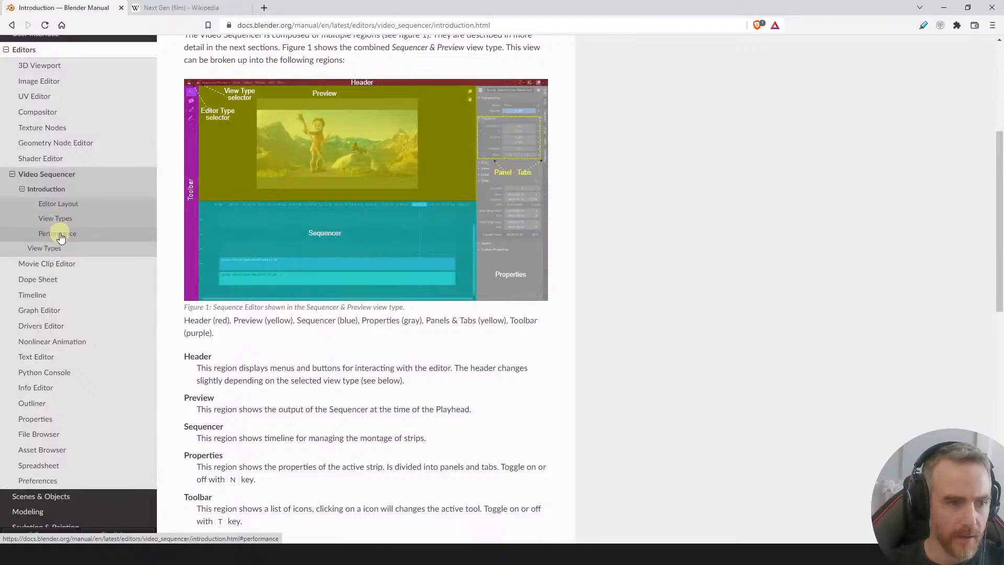
pyautogui.click(60, 237)
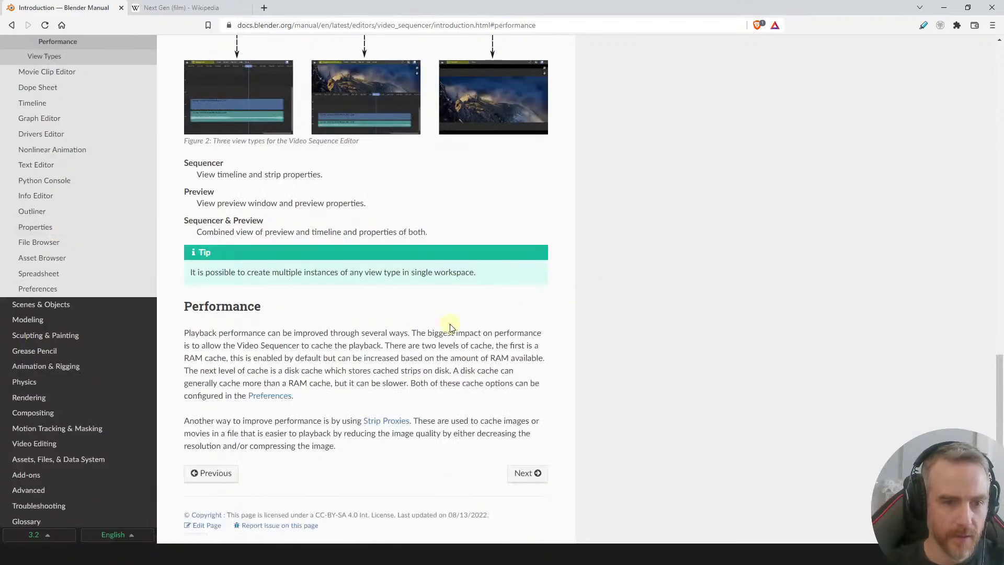
# - Go on to the manual's Sequencer page and look over its components figure and section contents
pyautogui.click(537, 474)
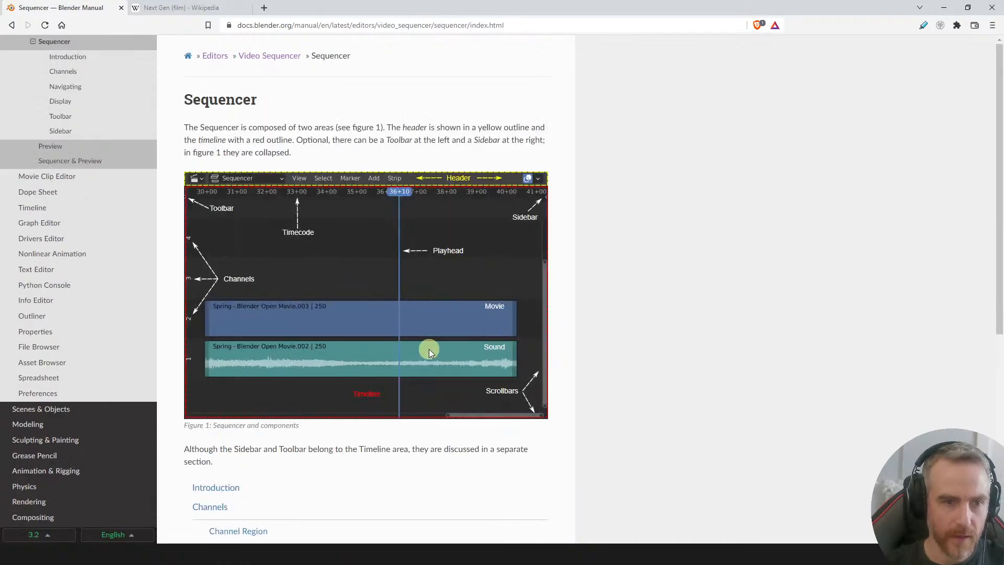
pyautogui.scroll(-7, 429, 350)
pyautogui.scroll(7, 355, 328)
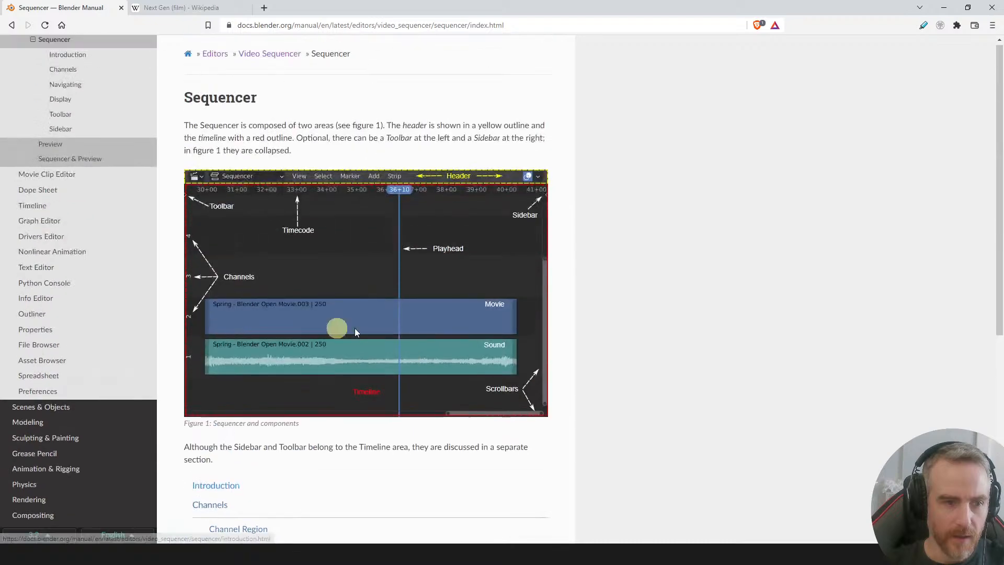
pyautogui.scroll(5, 40, 206)
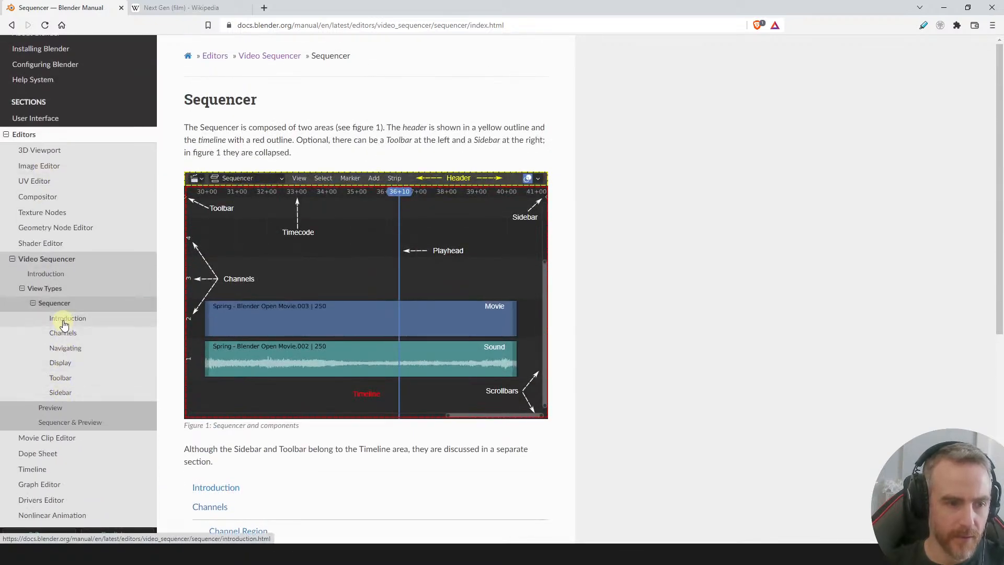
# - Look over the Sequencer & Preview manual page, and return to the Video Sequencer Introduction page
pyautogui.click(49, 427)
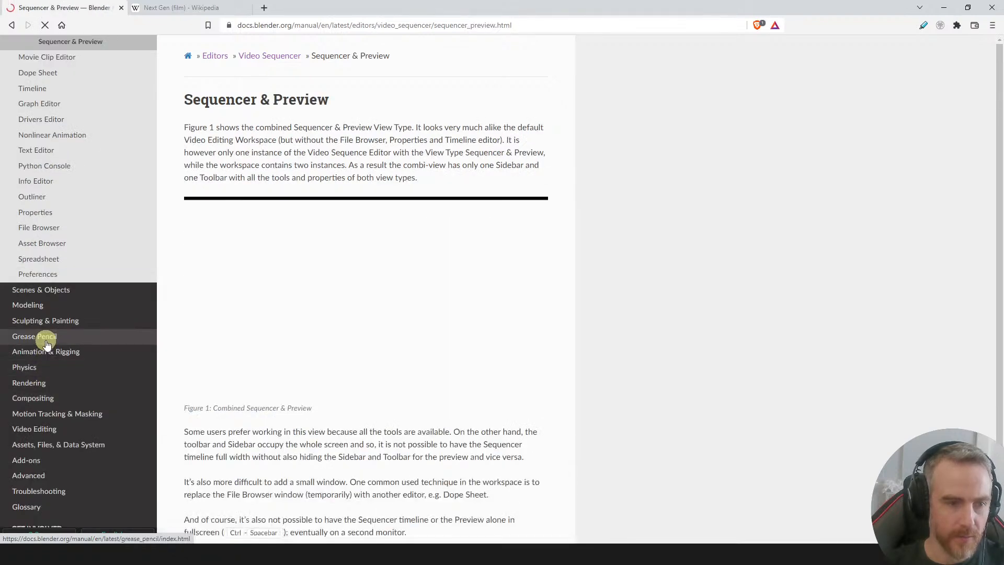
pyautogui.scroll(-3, 303, 389)
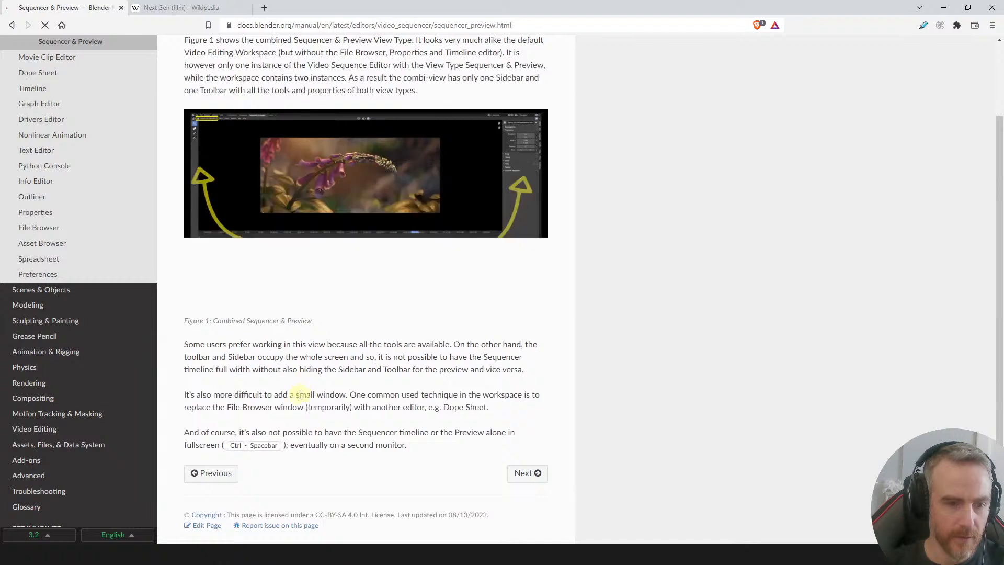
pyautogui.scroll(7, 68, 294)
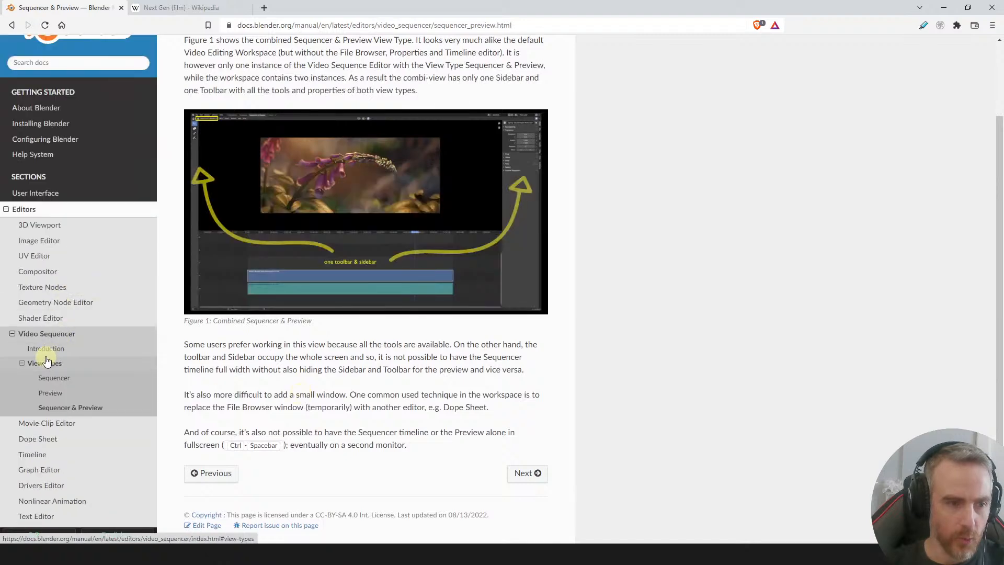
pyautogui.click(47, 352)
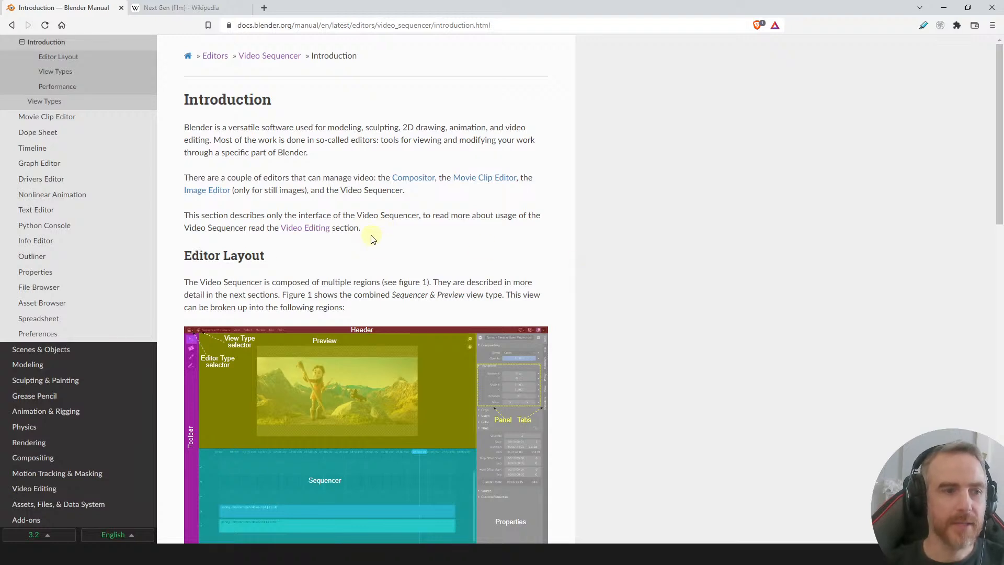
# - Search the web for "blender vse video formats" in the browser tab showing the Next Gen Wikipedia article
pyautogui.click(279, 31)
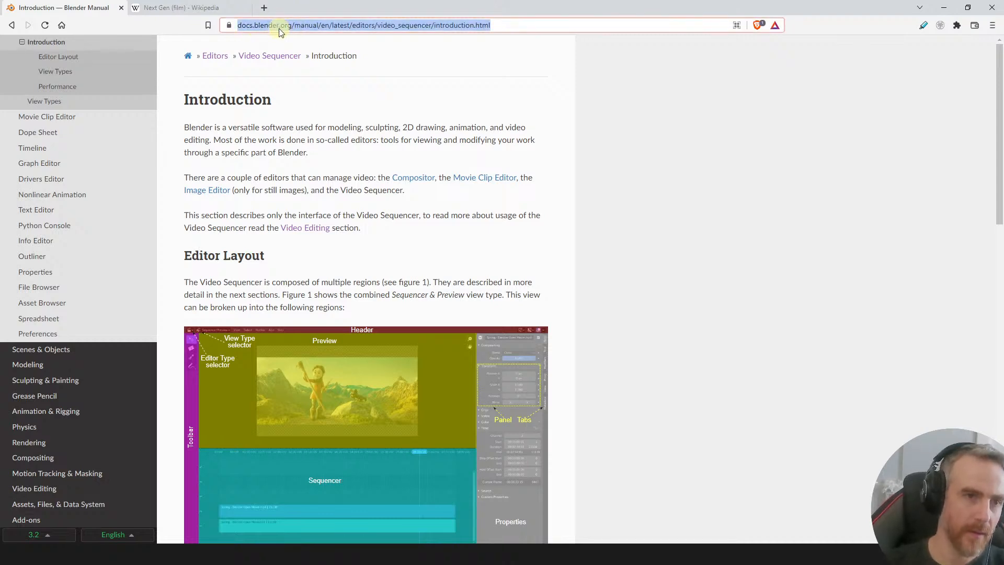
pyautogui.click(183, 8)
pyautogui.click(253, 31)
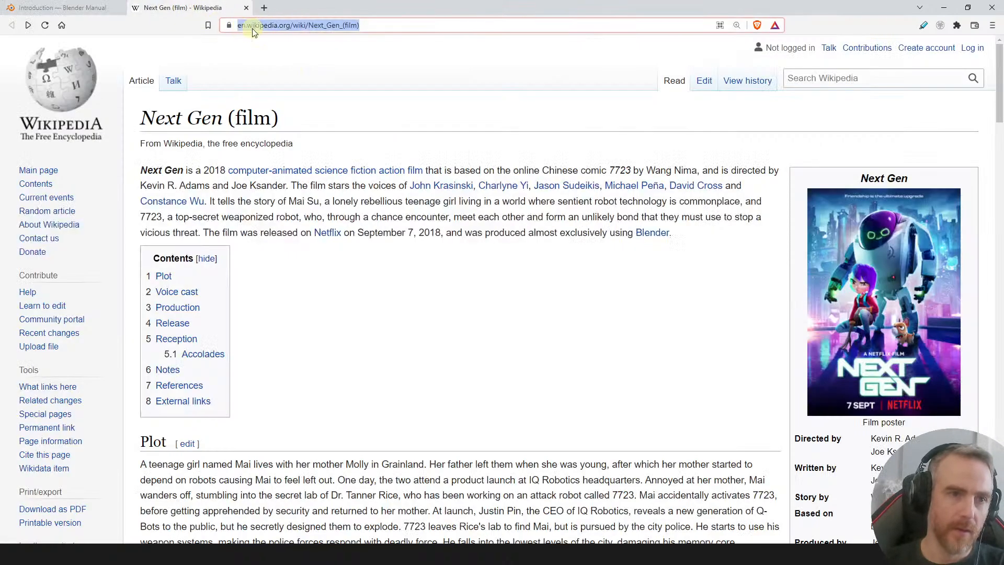
pyautogui.write('blender')
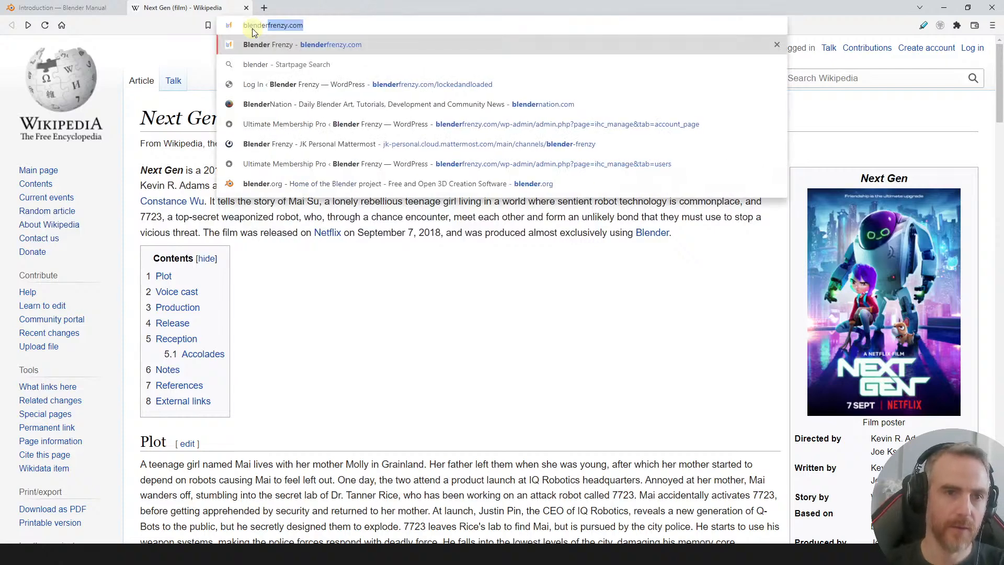
pyautogui.write(' video ')
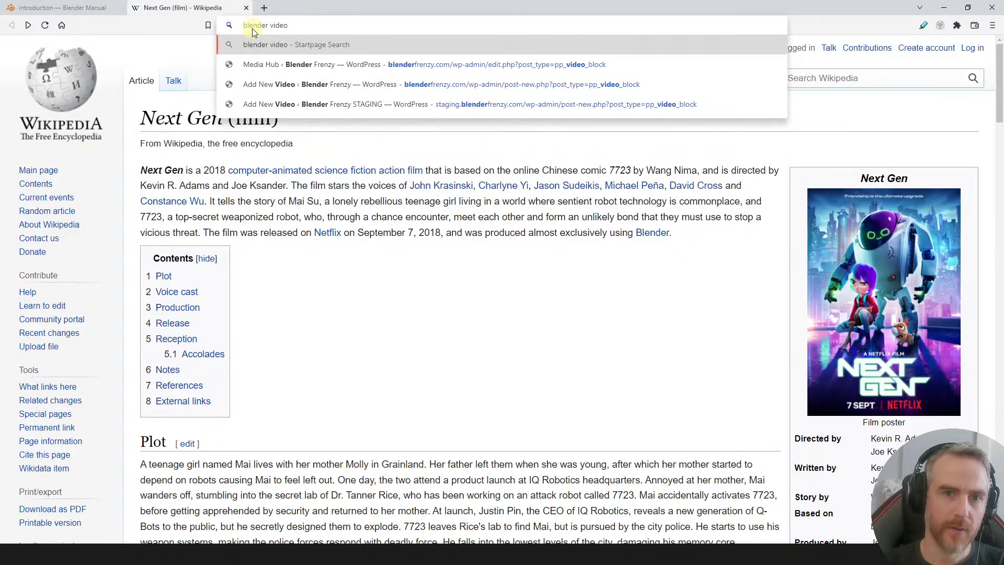
pyautogui.write('ed')
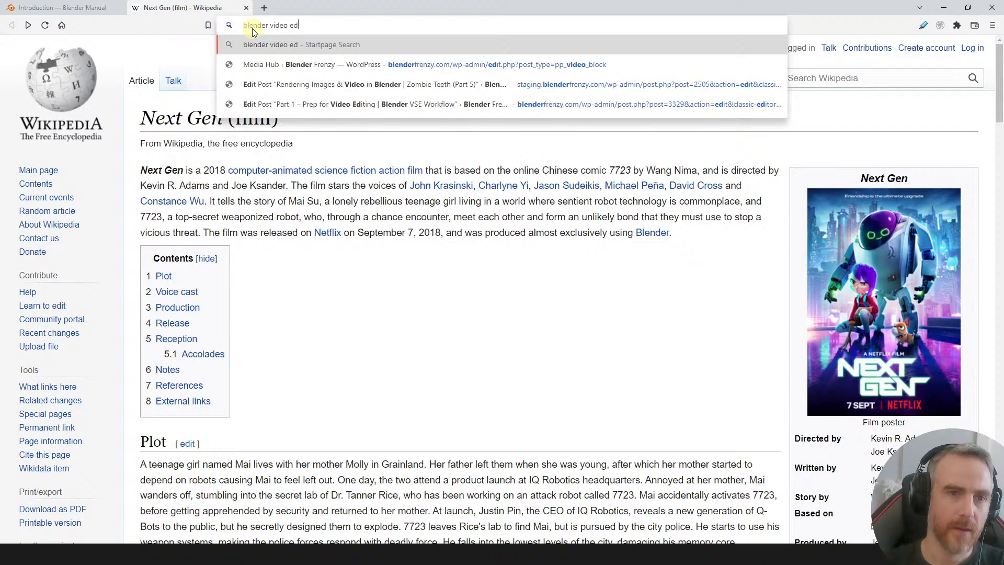
pyautogui.press('BackSpace')
pyautogui.press('BackSpace')
pyautogui.press('BackSpace')
pyautogui.press('BackSpace')
pyautogui.press('BackSpace')
pyautogui.press('BackSpace')
pyautogui.press('BackSpace')
pyautogui.write('se')
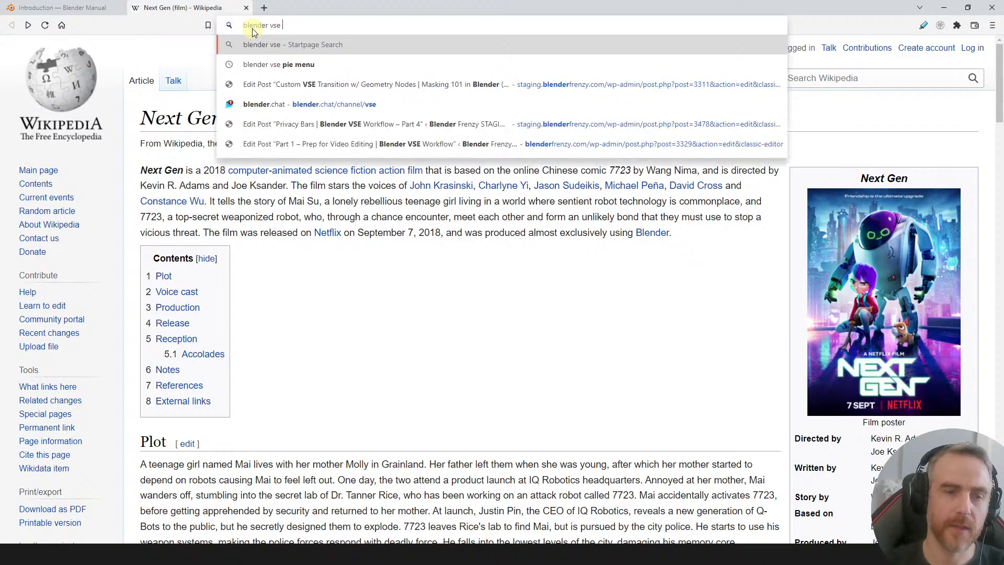
pyautogui.write(' f')
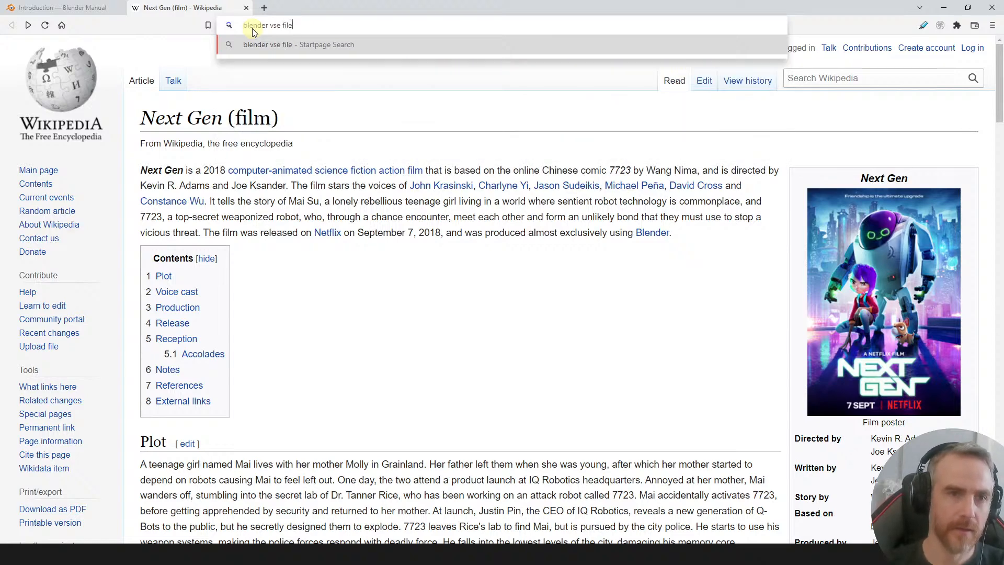
pyautogui.press('BackSpace')
pyautogui.write('video ')
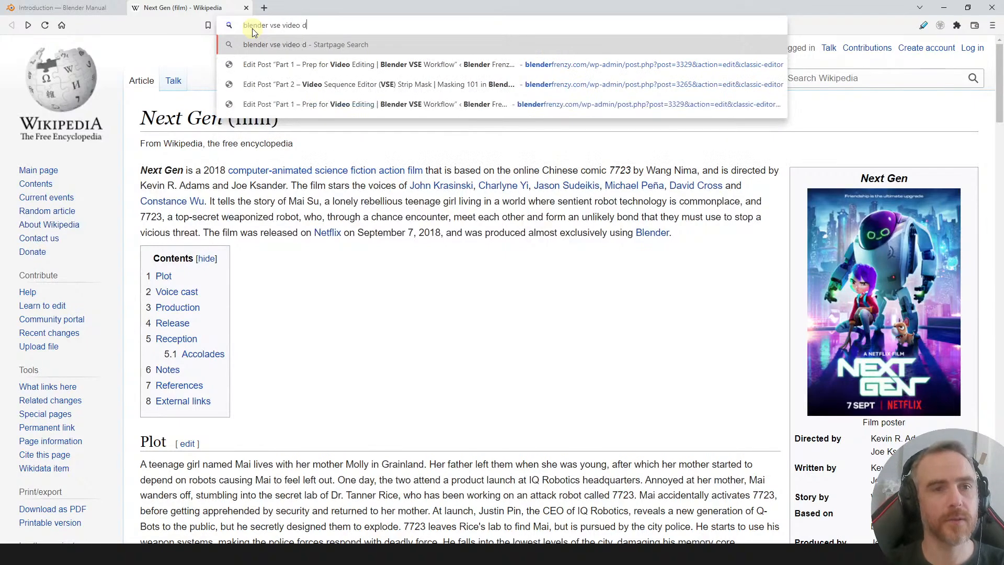
pyautogui.write('formats')
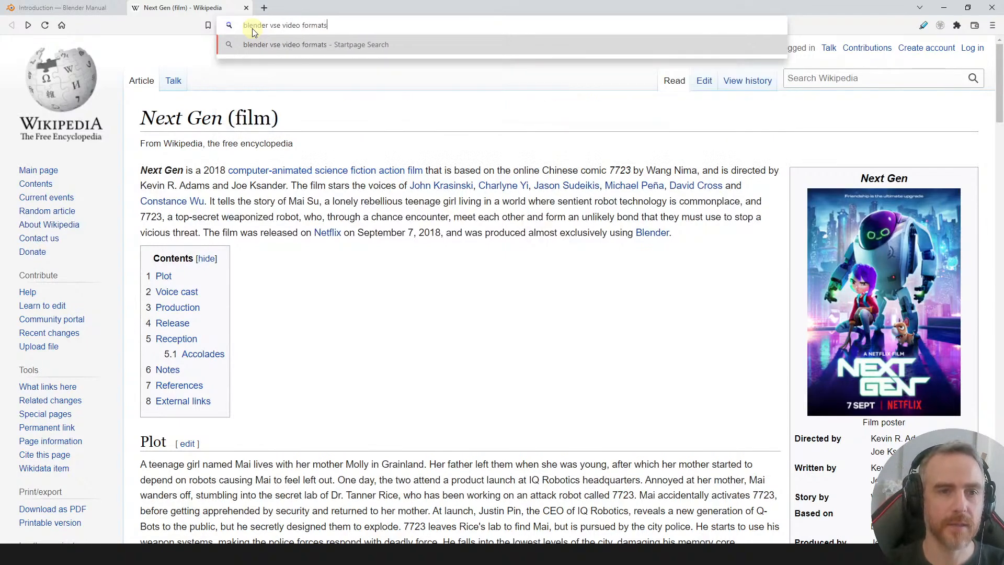
pyautogui.press('Return')
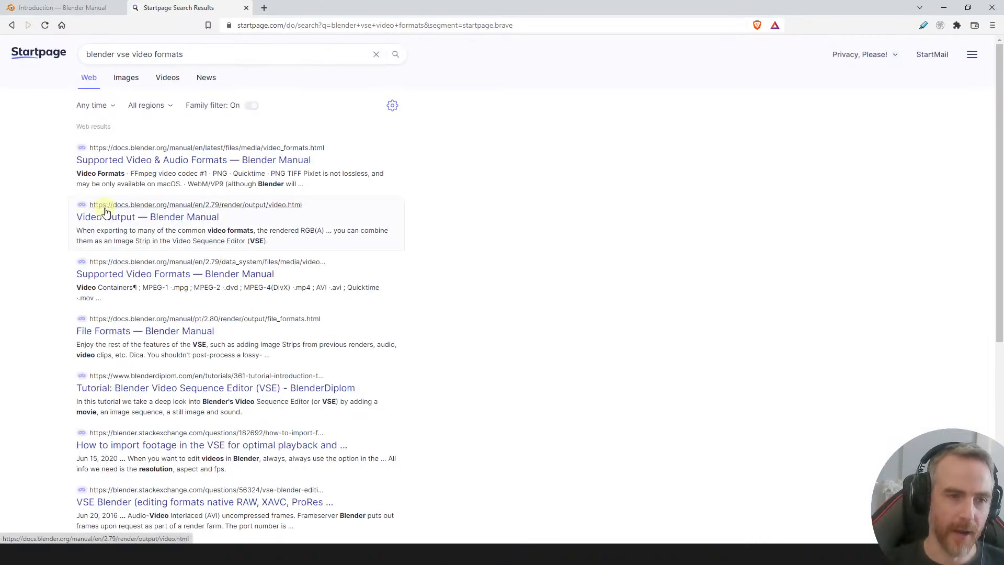
# - Open the Supported Video & Audio Formats manual result in a new tab and skim it down to the FFmpeg Containers section
pyautogui.middleClick(135, 165)
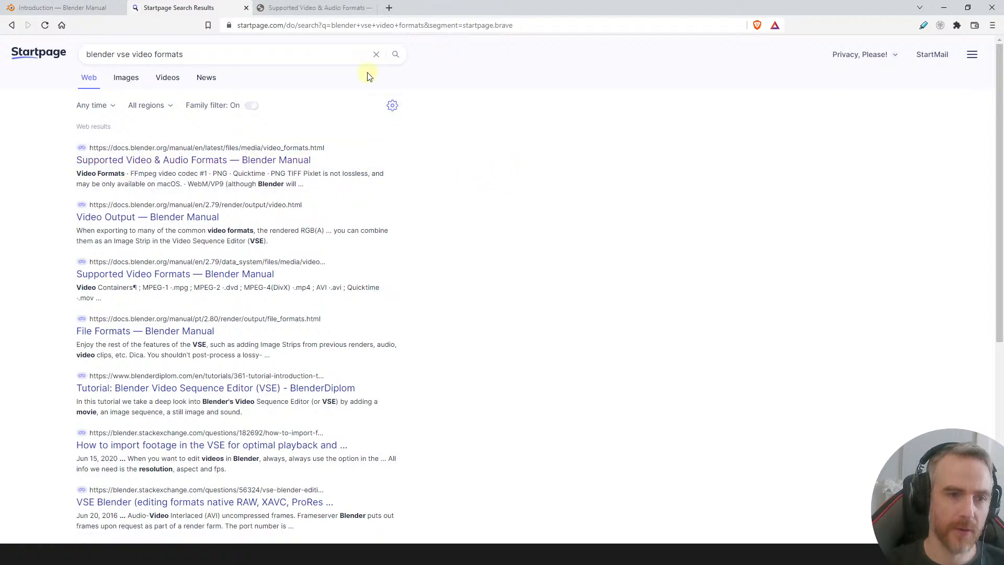
pyautogui.click(313, 12)
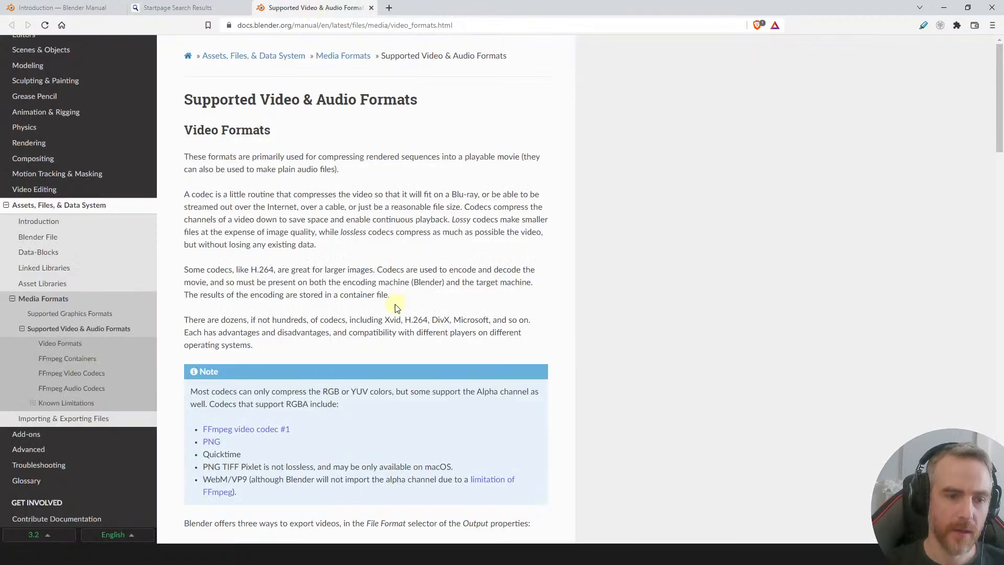
pyautogui.scroll(-8, 396, 308)
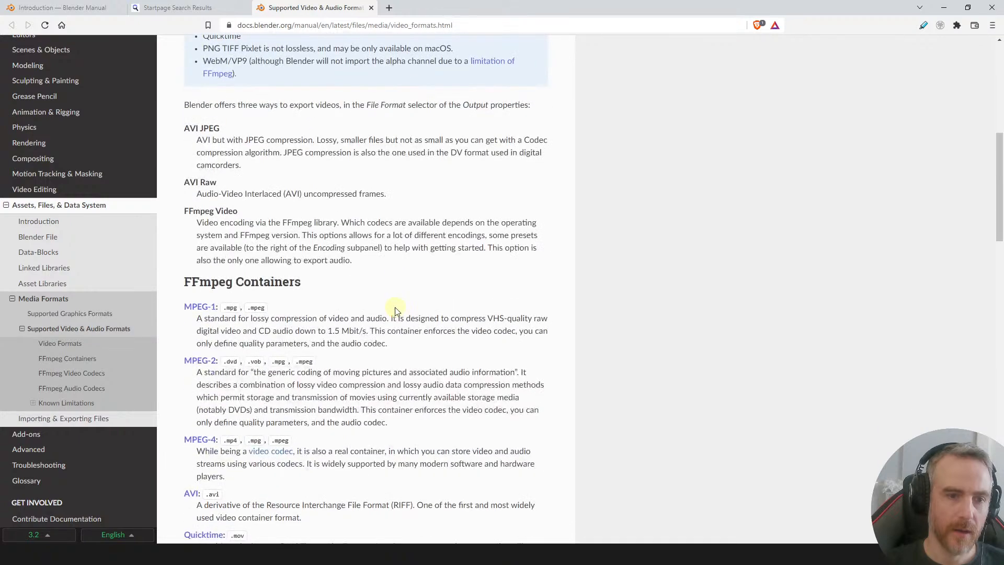
pyautogui.scroll(-3, 395, 309)
pyautogui.scroll(-1, 395, 309)
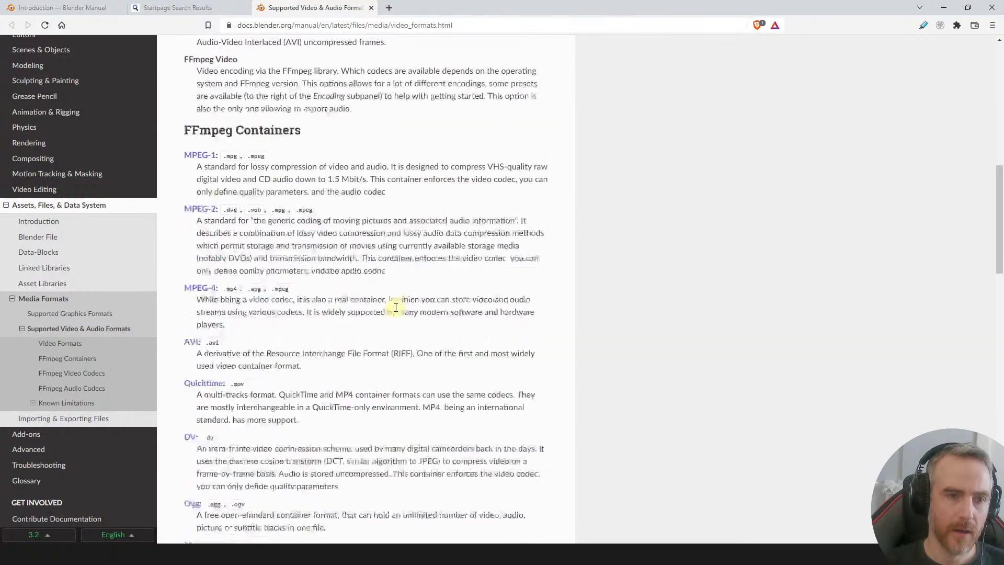
# - Examine the video export formats, FFmpeg containers and FFmpeg video codecs described on the Supported Video & Audio Formats page
pyautogui.scroll(5, 395, 311)
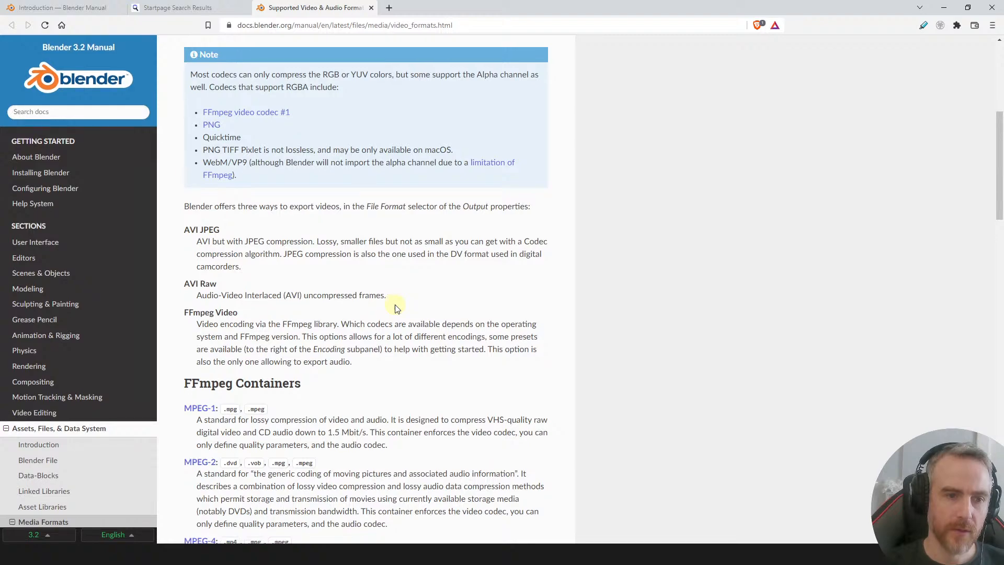
pyautogui.scroll(-8, 395, 309)
pyautogui.scroll(-4, 395, 311)
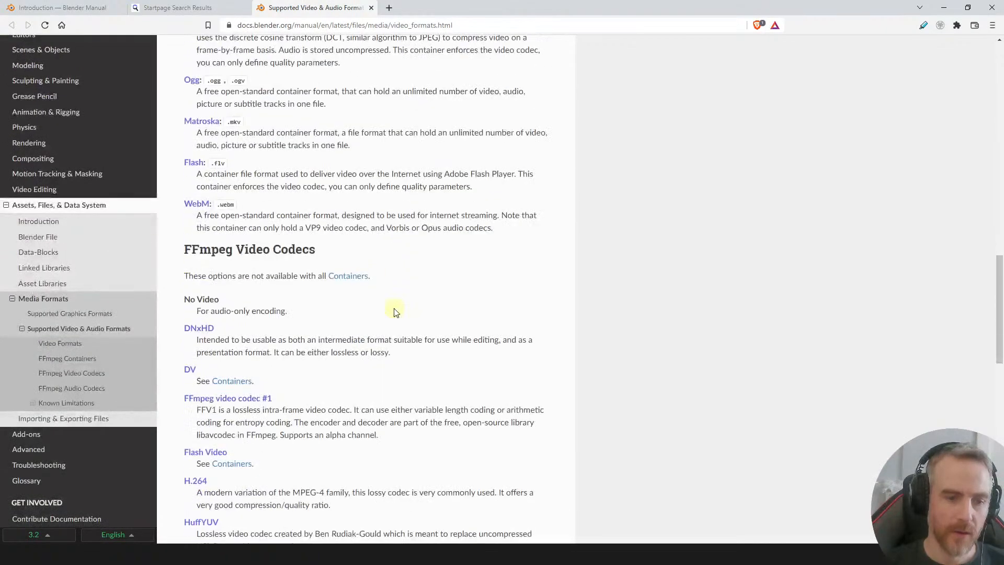
pyautogui.scroll(4, 394, 311)
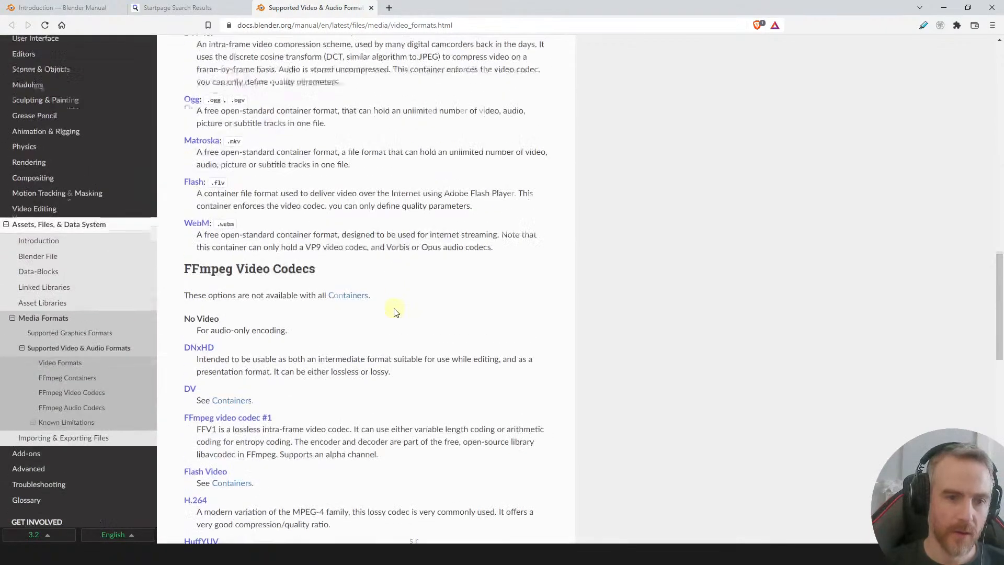
pyautogui.scroll(1, 395, 311)
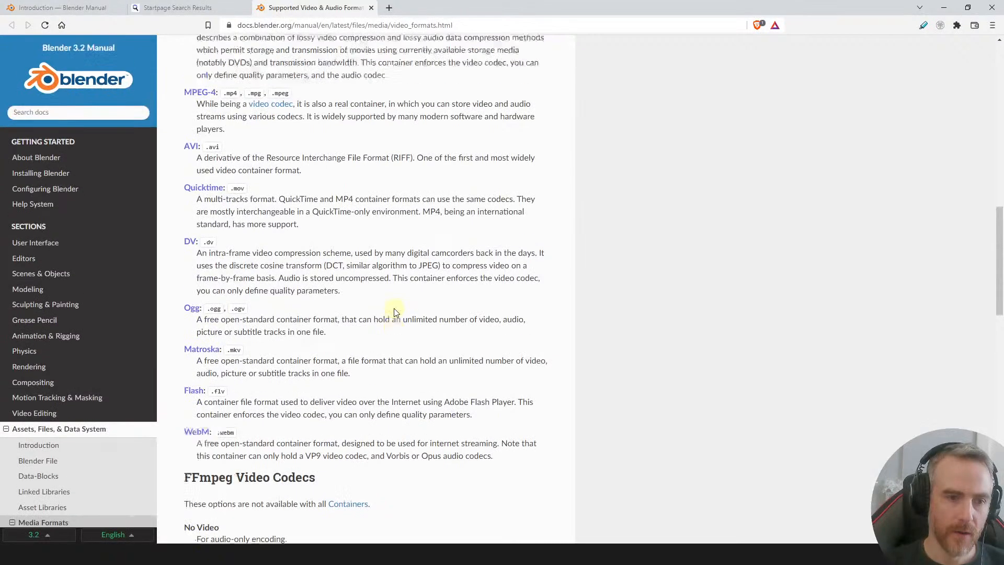
pyautogui.scroll(3, 394, 308)
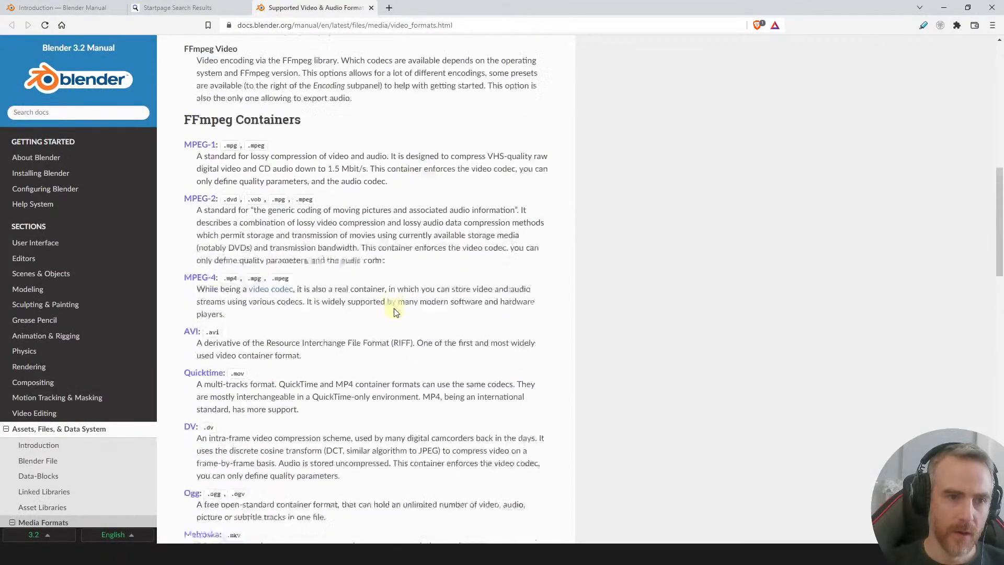
pyautogui.scroll(-5, 394, 308)
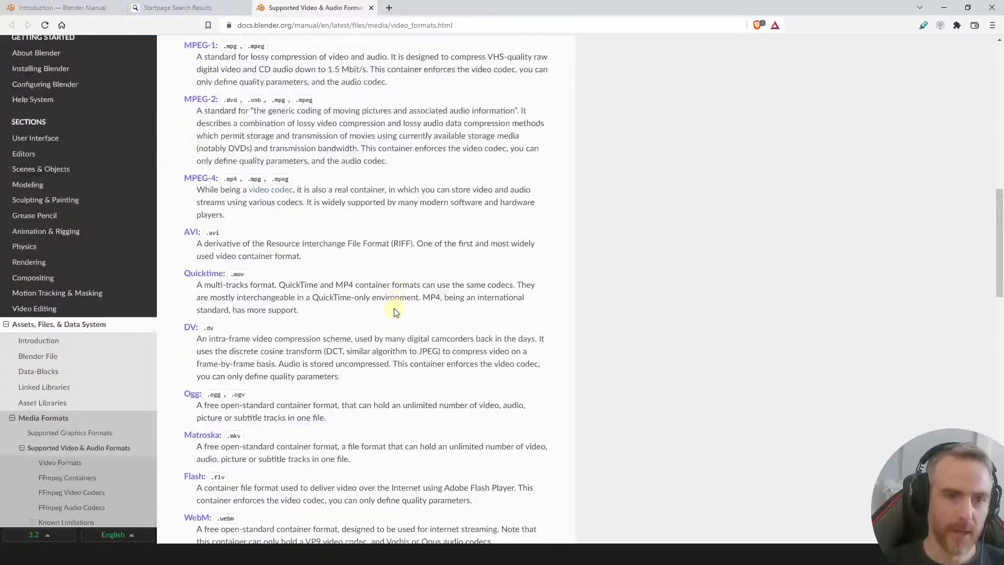
pyautogui.scroll(-2, 394, 312)
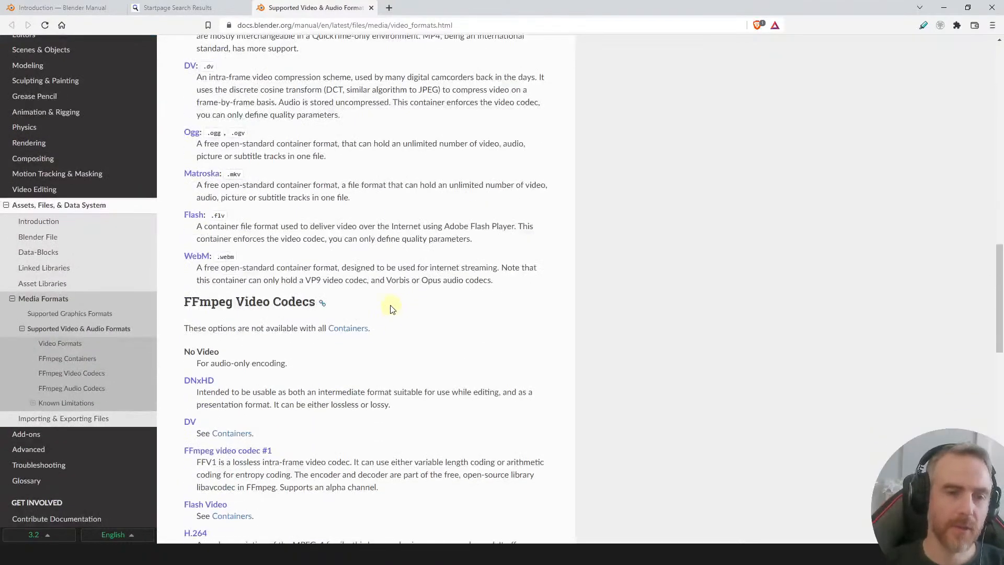
# - Examine the FFmpeg video codecs, FFmpeg audio codecs and Known Limitations on the Supported Video & Audio Formats page, and return to its start
pyautogui.scroll(-1, 390, 310)
pyautogui.scroll(-2, 388, 310)
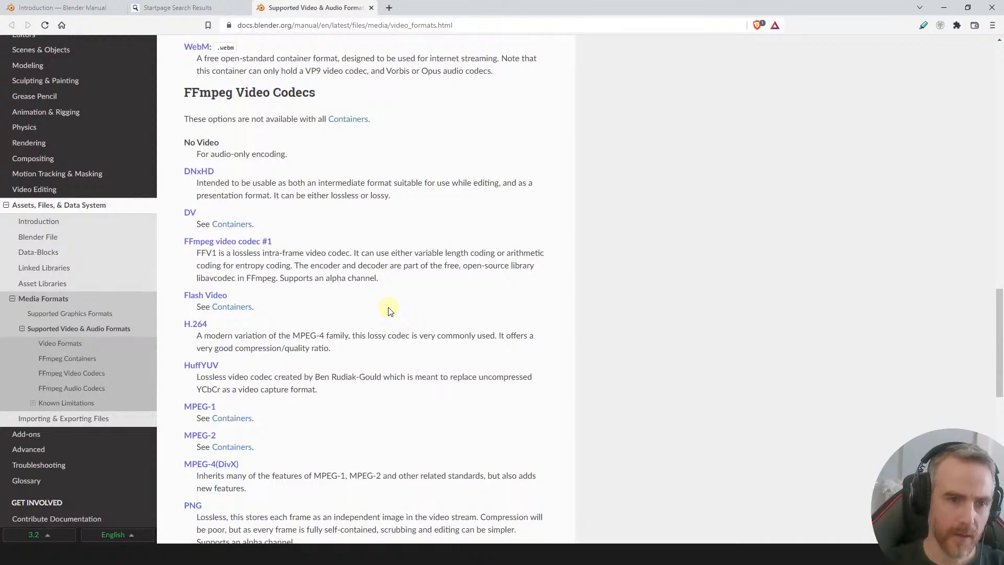
pyautogui.scroll(-7, 388, 310)
pyautogui.scroll(-2, 387, 310)
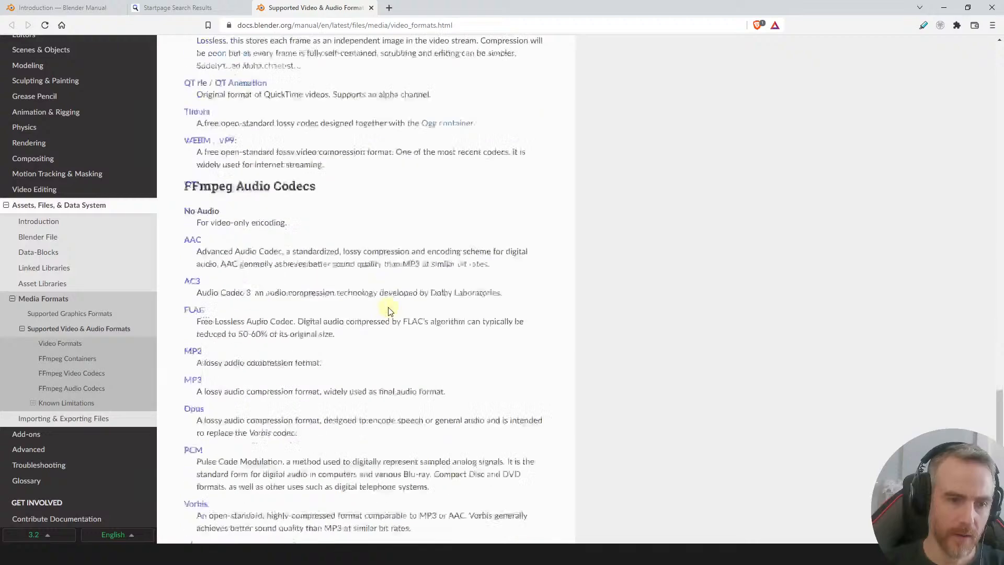
pyautogui.scroll(-3, 387, 311)
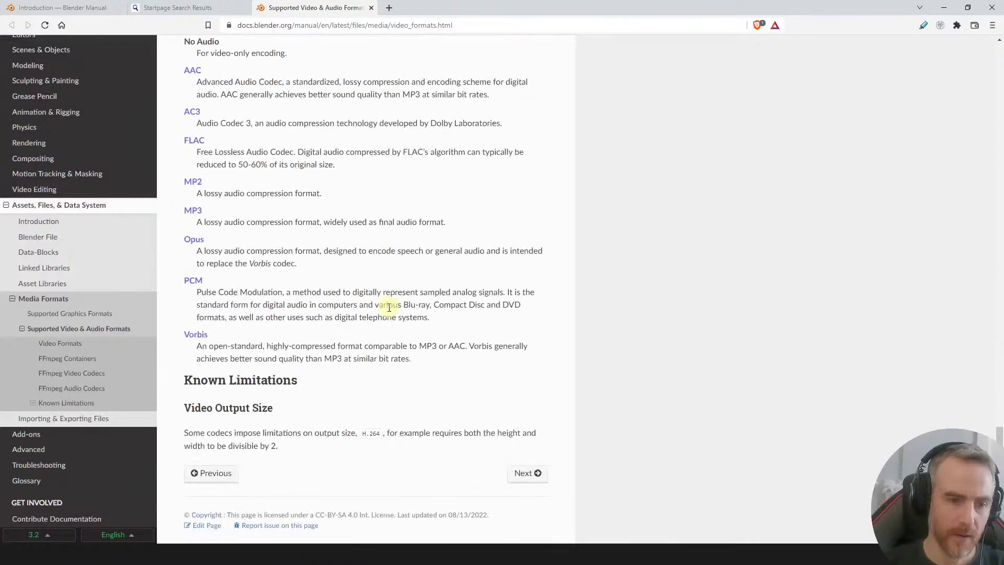
pyautogui.scroll(10, 388, 308)
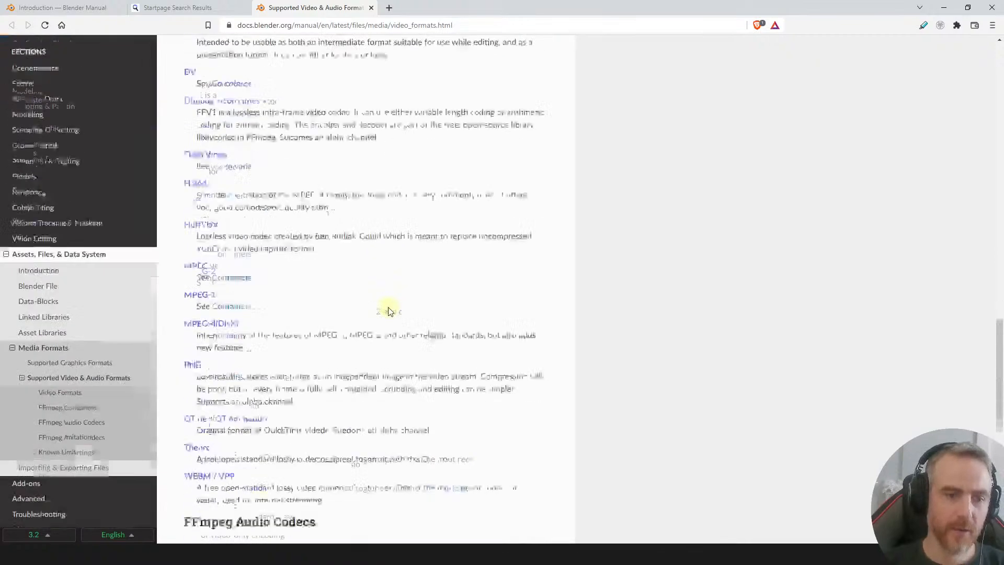
pyautogui.scroll(-1, 388, 311)
pyautogui.scroll(-8, 388, 310)
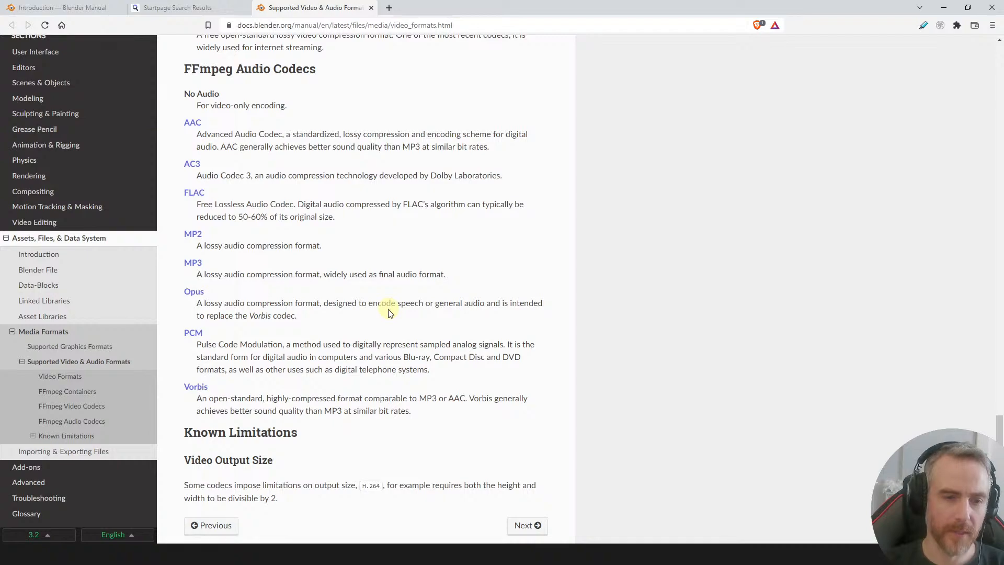
pyautogui.scroll(15, 388, 311)
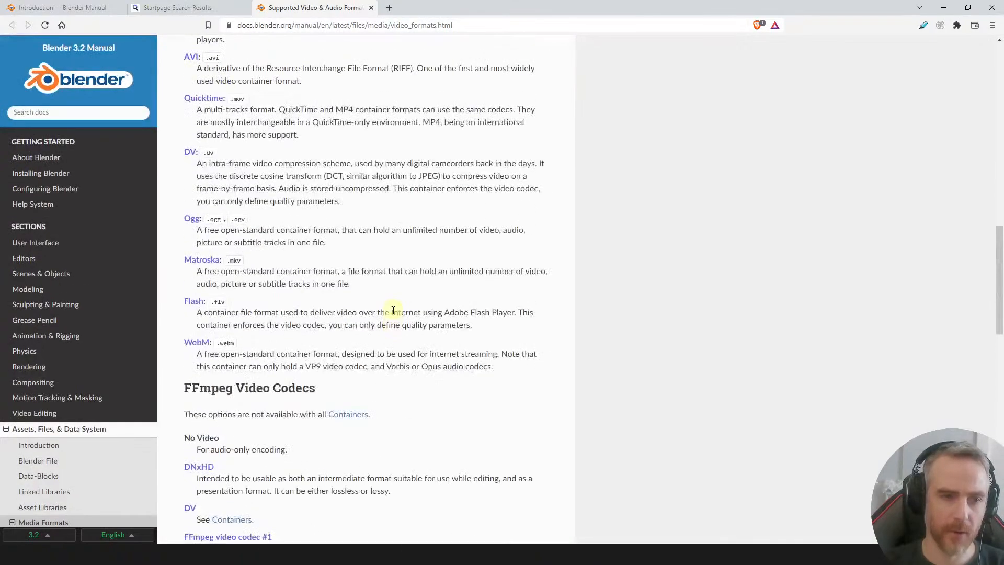
pyautogui.scroll(5, 393, 310)
pyautogui.scroll(10, 393, 313)
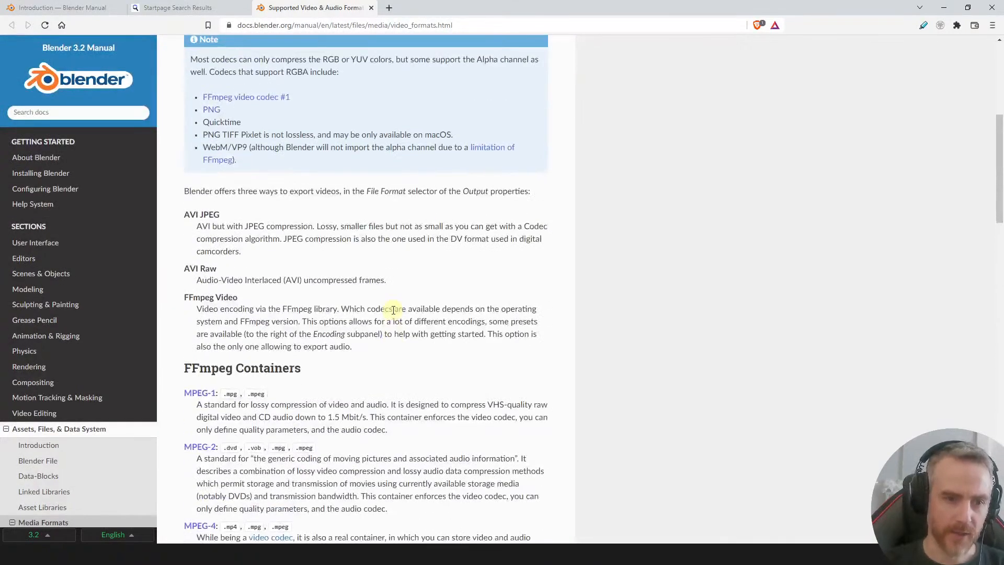
pyautogui.scroll(2, 393, 313)
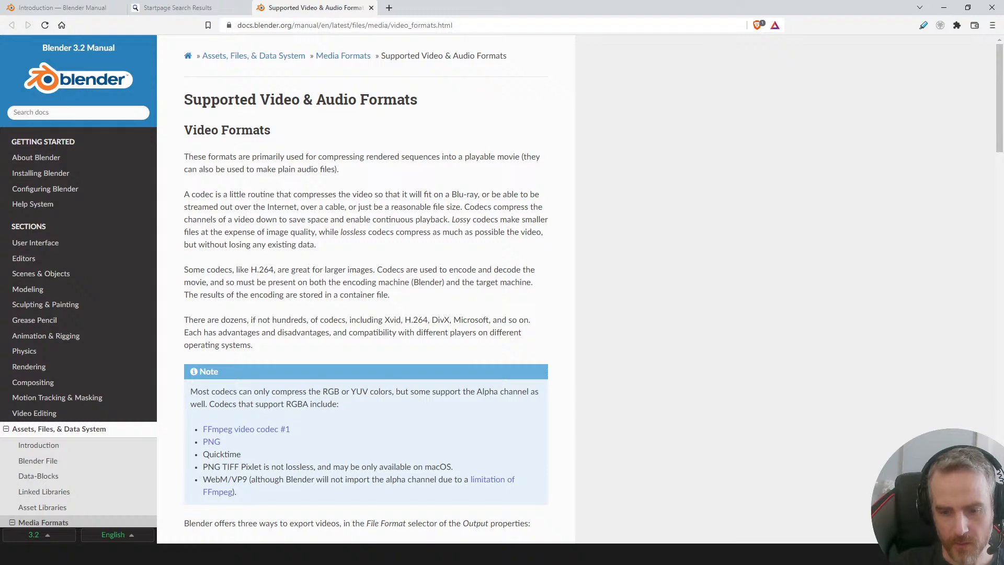
# - Switch to the unsaved Blender window with the blue color strip and add a Motion Tracking workspace
pyautogui.moveTo(613, 554)
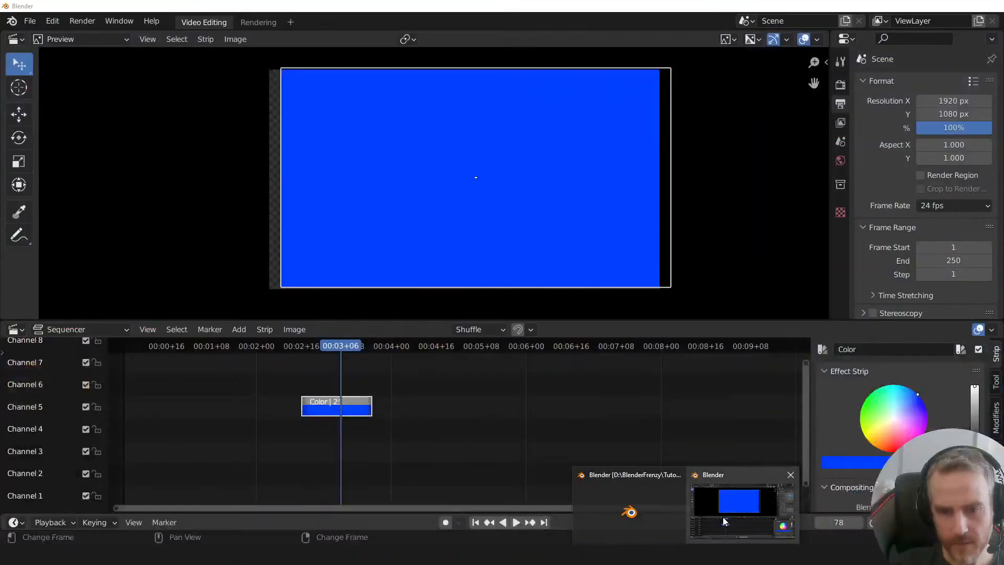
pyautogui.click(722, 521)
pyautogui.click(290, 22)
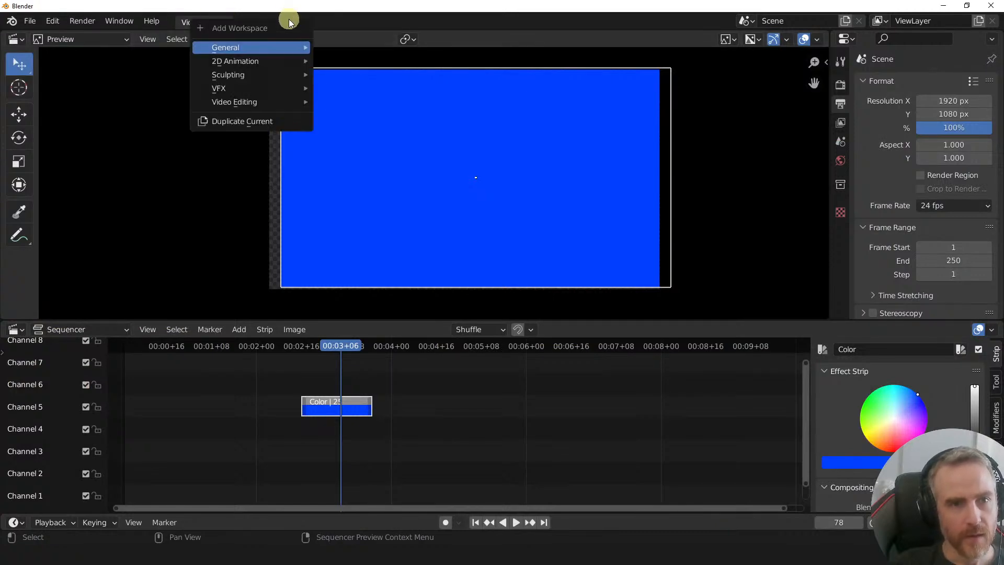
pyautogui.moveTo(263, 99)
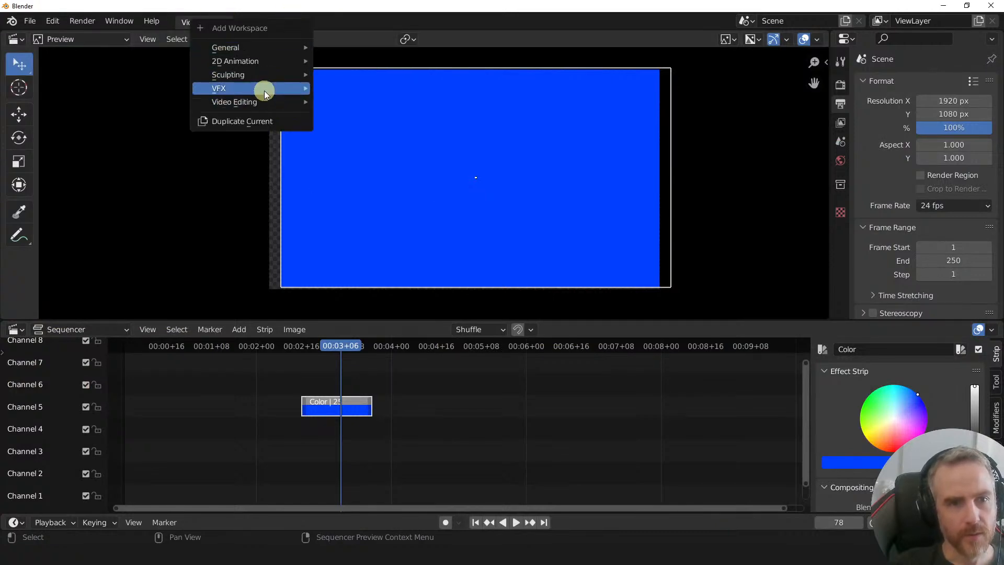
pyautogui.moveTo(300, 89)
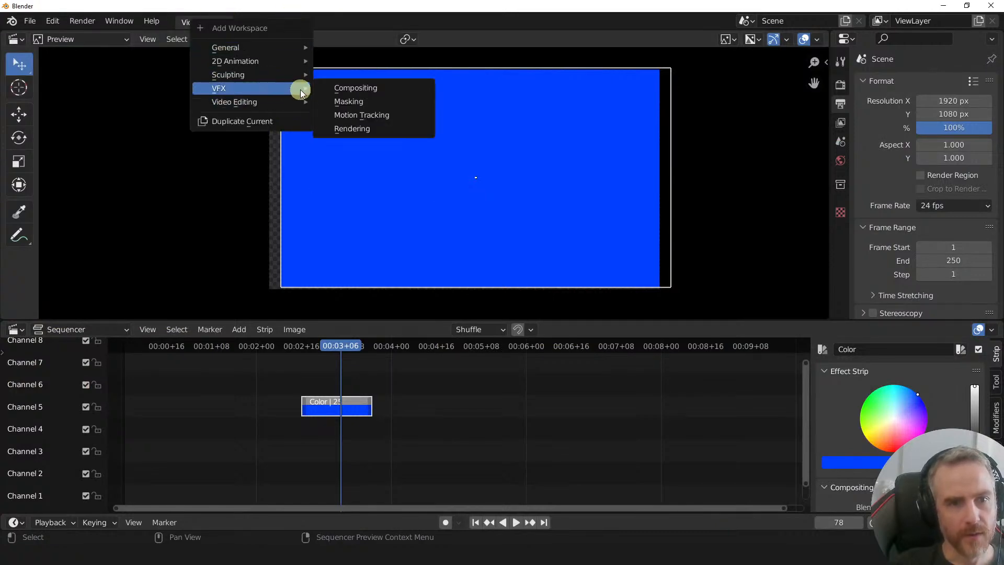
pyautogui.click(350, 112)
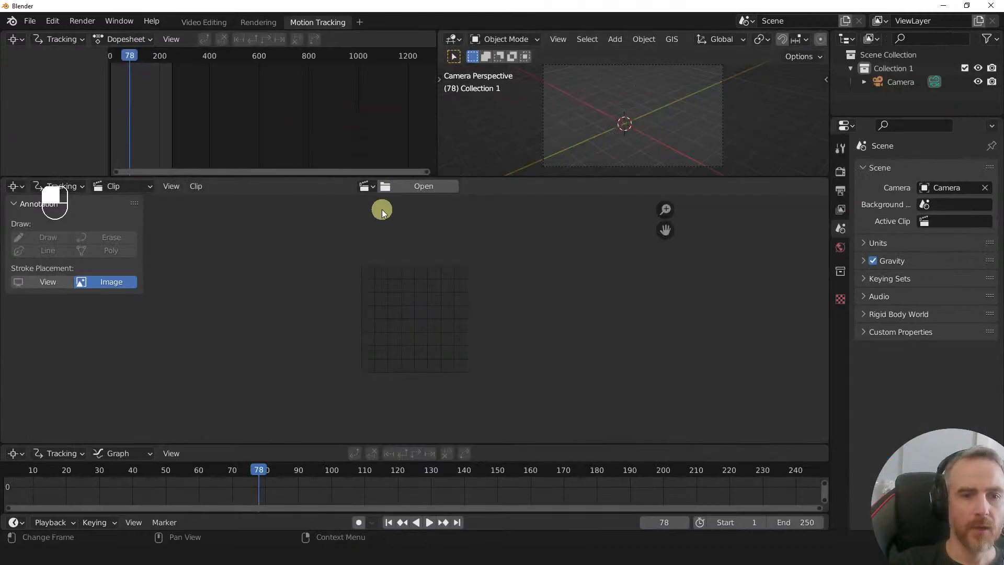
pyautogui.click(366, 186)
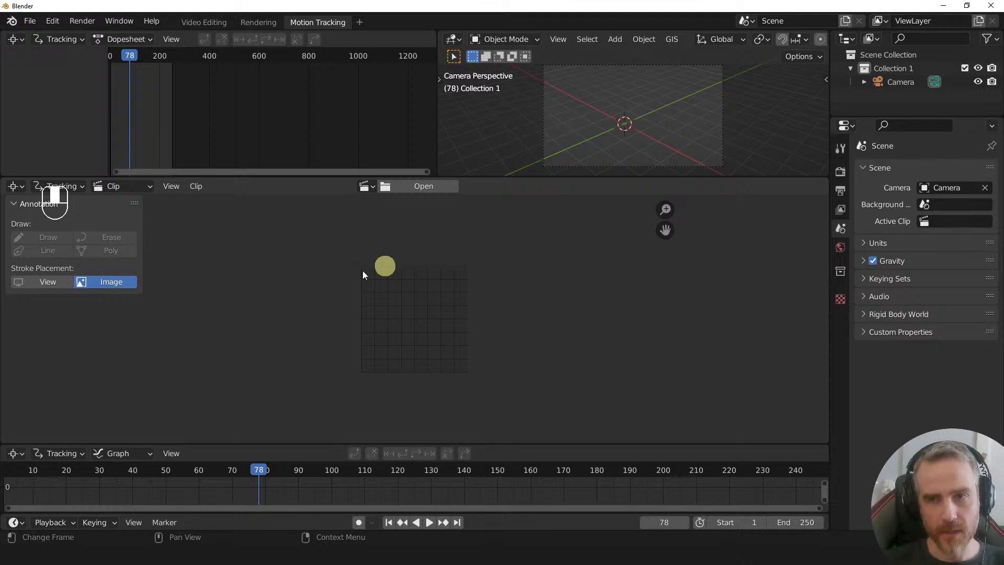
# - Return to the Next Gen Wikipedia article in the browser and highlight part of the sentence on its Netflix release and production
pyautogui.click(944, 7)
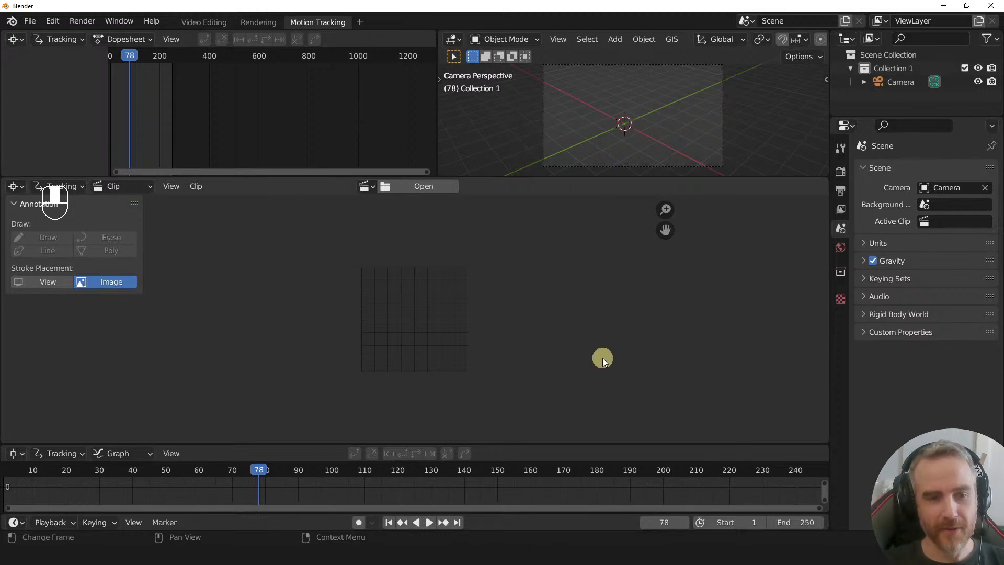
pyautogui.hotkey('alt', 'Tab')
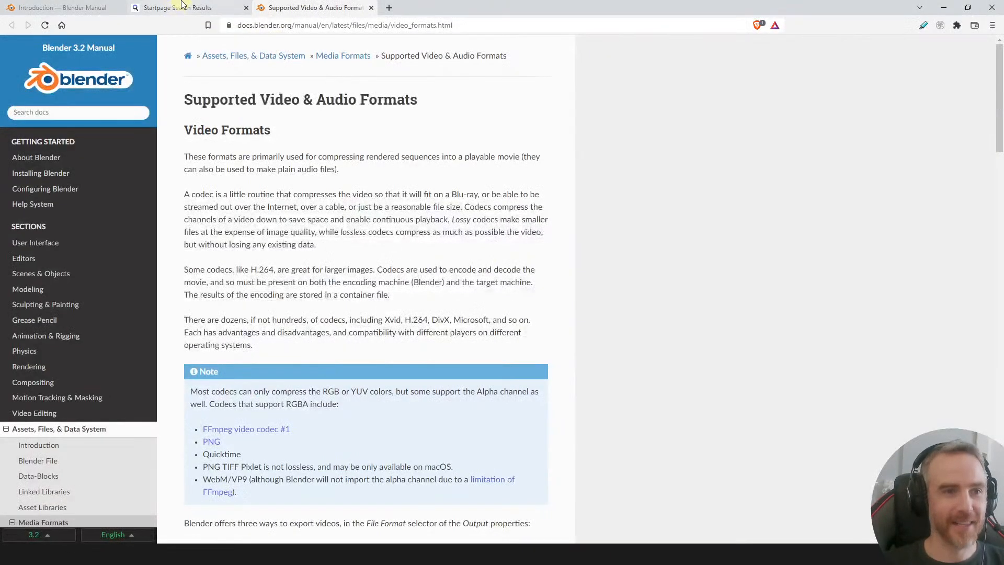
pyautogui.click(157, 12)
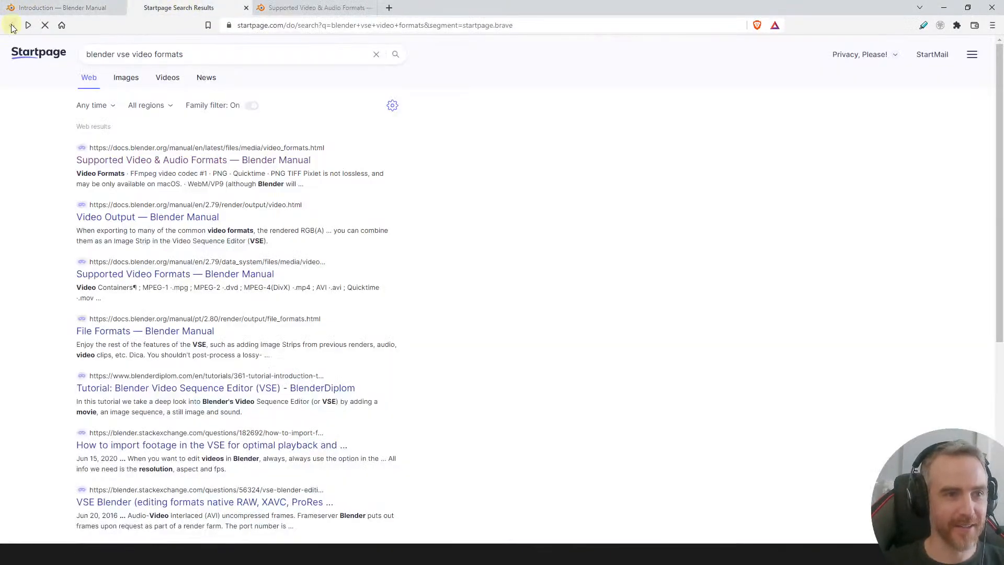
pyautogui.click(11, 25)
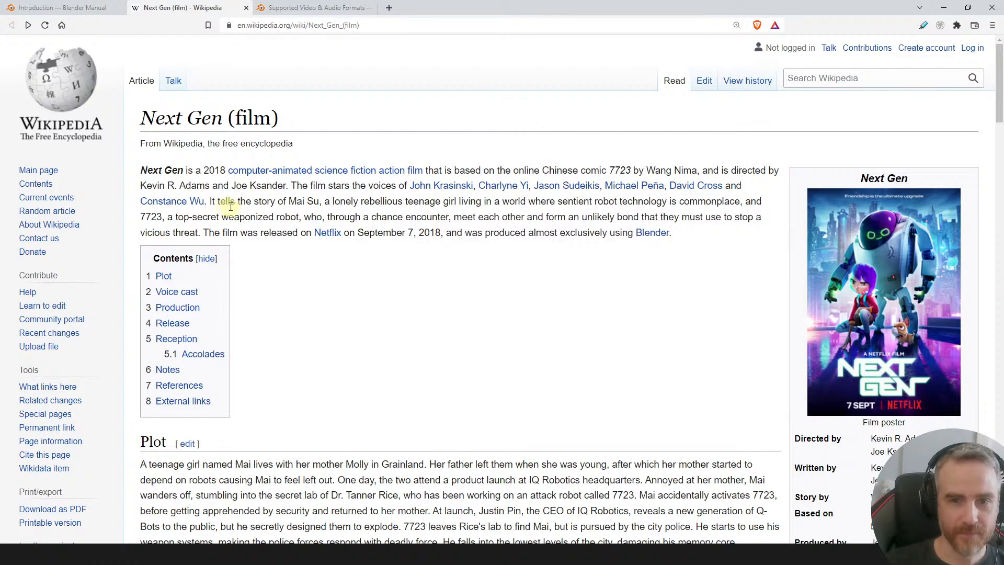
pyautogui.scroll(-1, 314, 291)
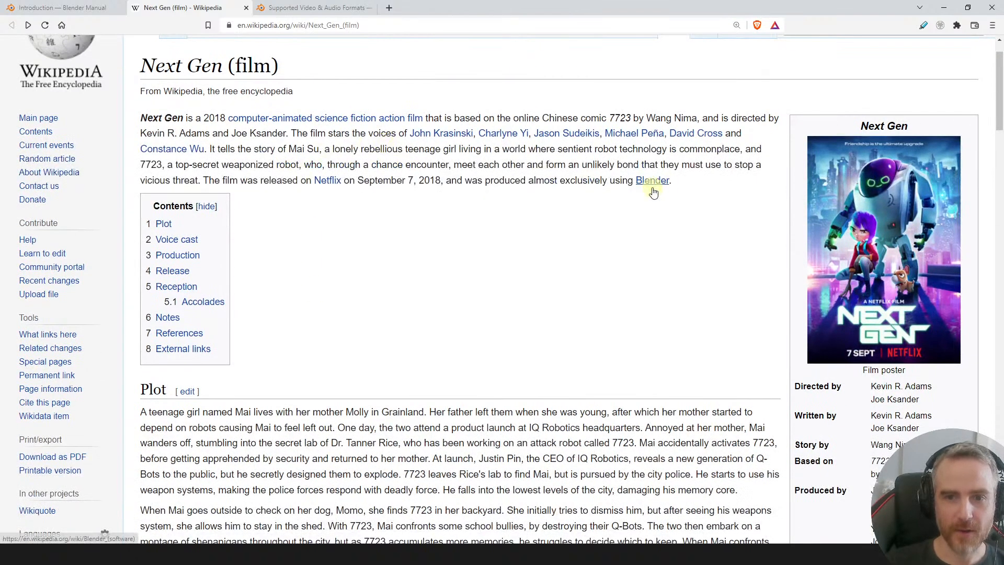
pyautogui.moveTo(214, 181); pyautogui.dragTo(508, 181)
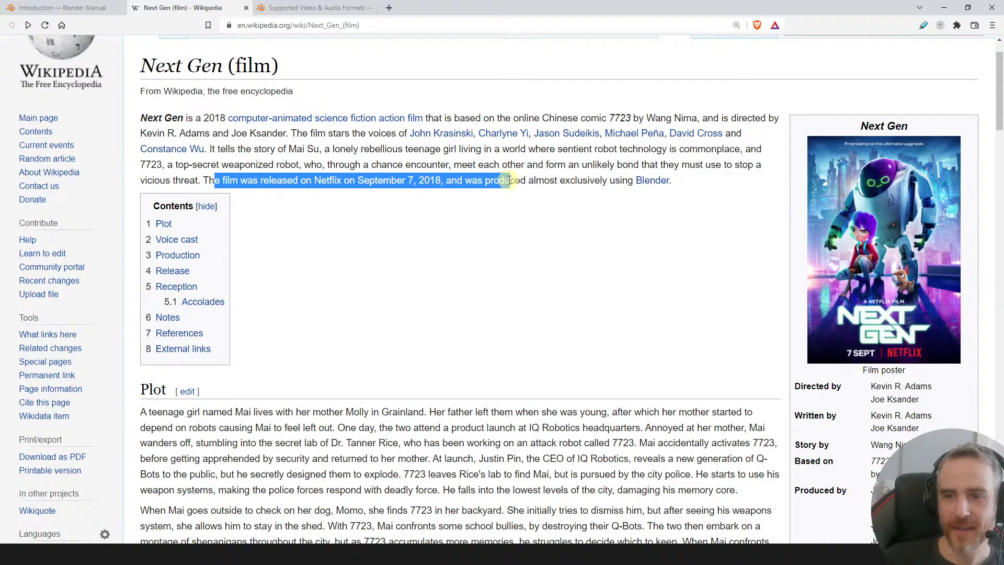
pyautogui.click(510, 179)
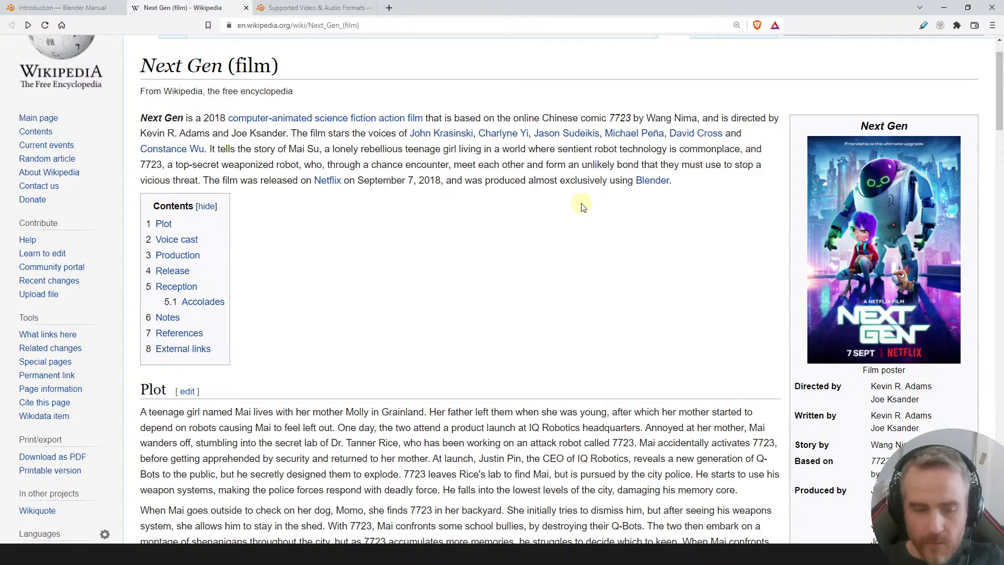
# - Switch to the Blender window with the Motion Tracking workspace and search its add-on preferences for "gpx" and "go"
pyautogui.moveTo(674, 554)
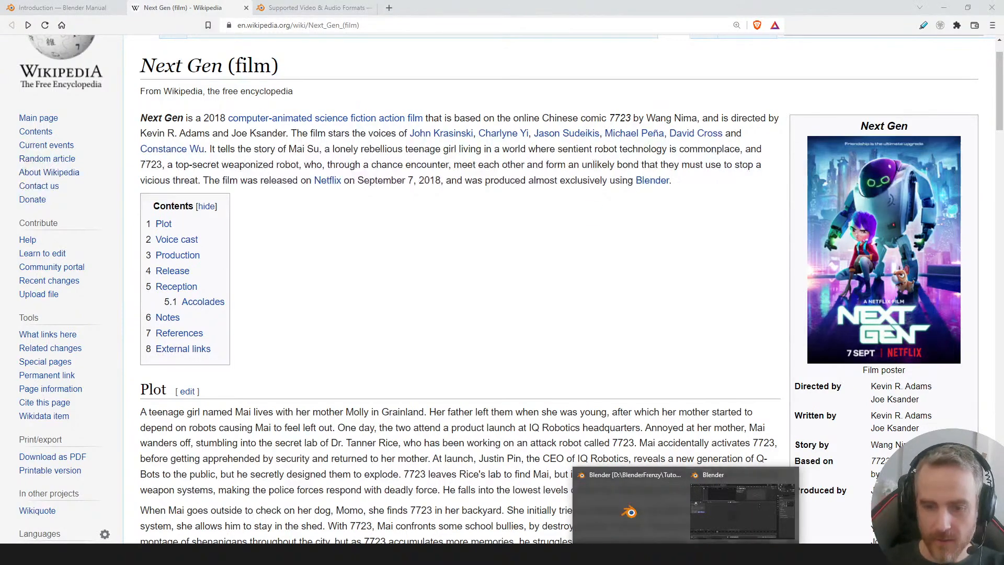
pyautogui.click(719, 528)
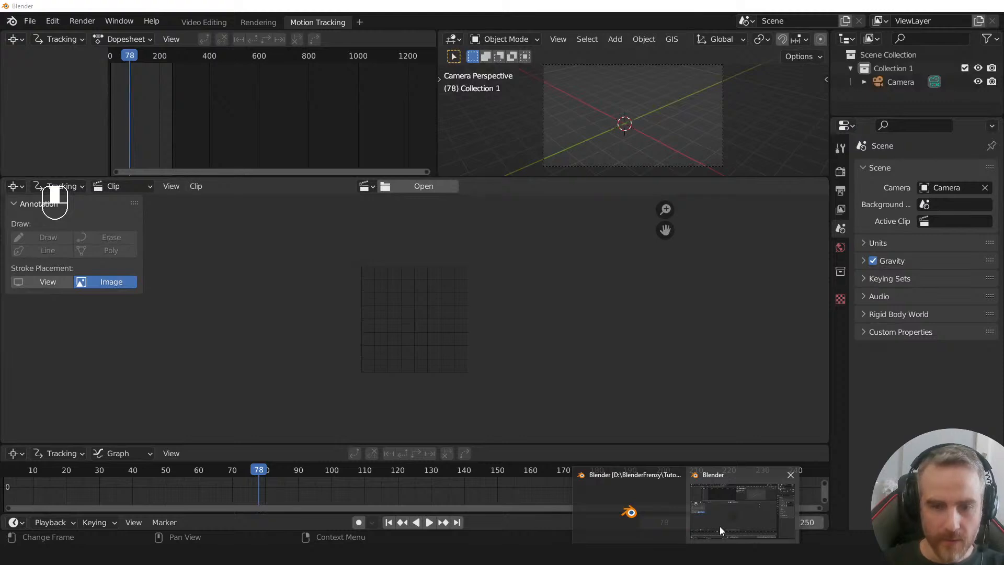
pyautogui.click(53, 20)
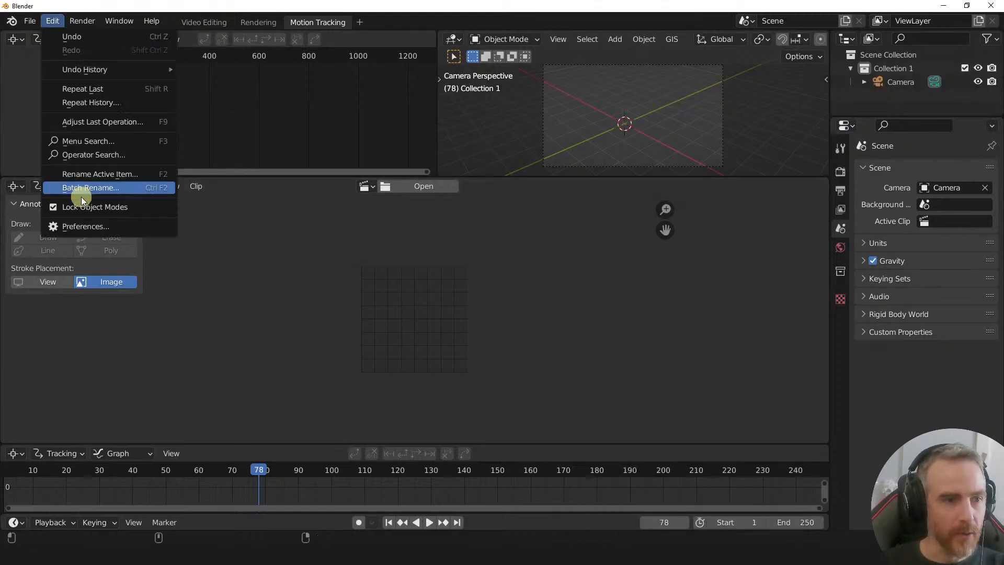
pyautogui.click(79, 226)
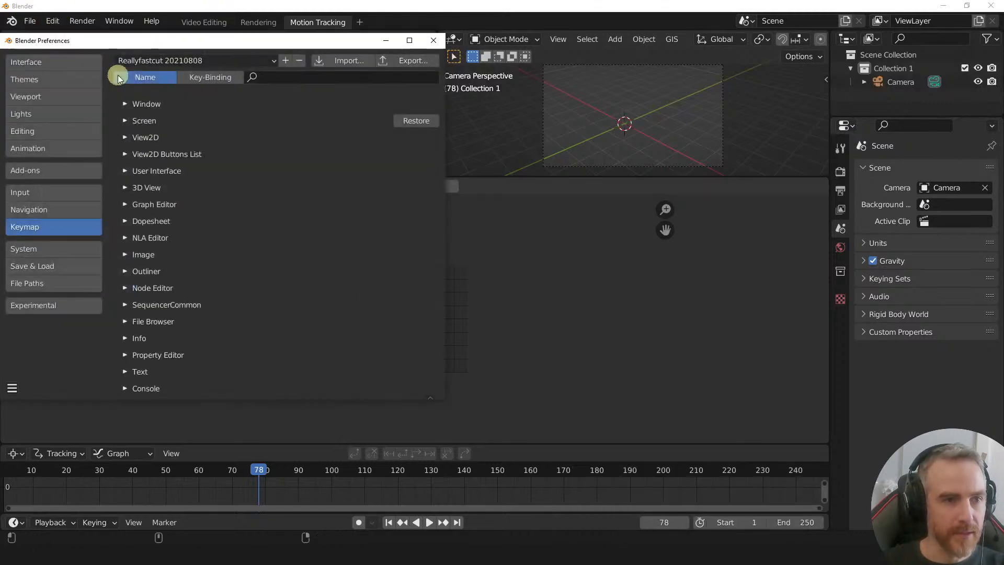
pyautogui.click(55, 175)
pyautogui.click(368, 79)
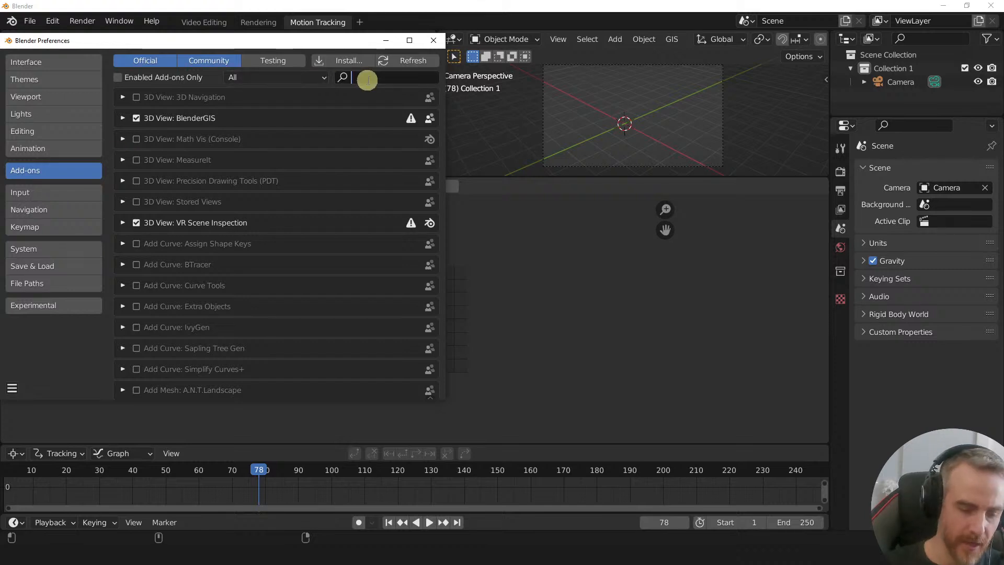
pyautogui.write('gpx')
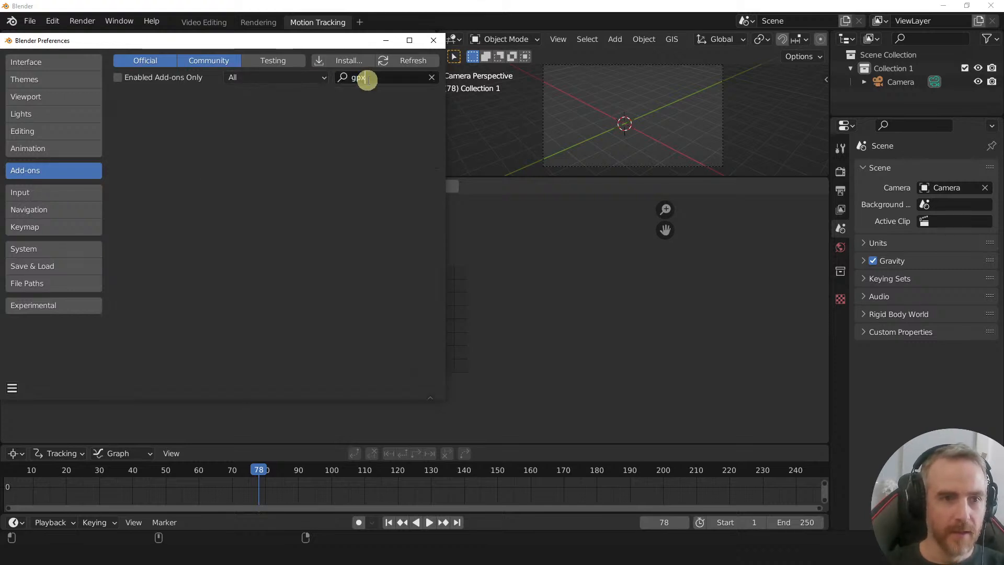
pyautogui.press('BackSpace')
pyautogui.press('BackSpace')
pyautogui.write('o')
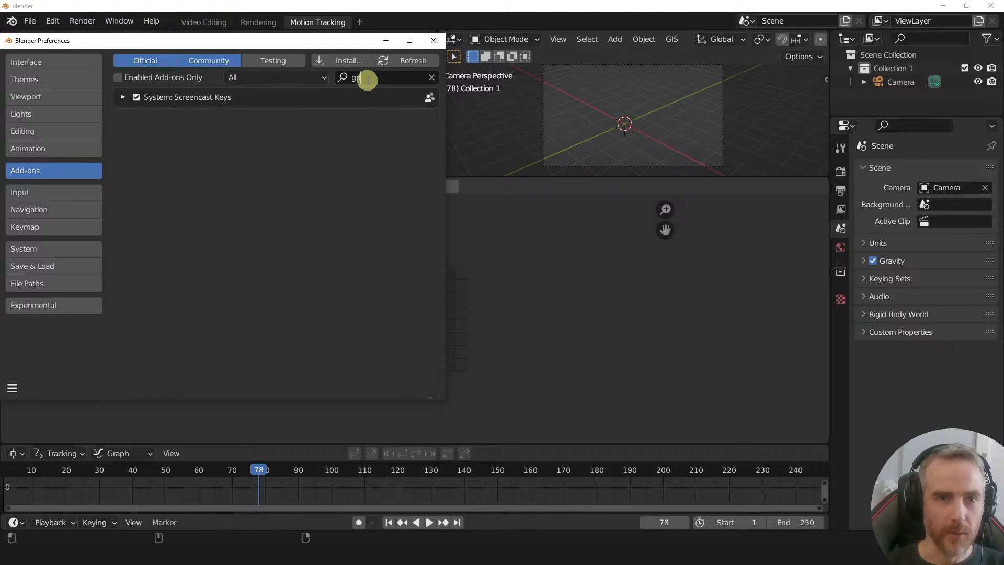
pyautogui.press('BackSpace')
pyautogui.press('BackSpace')
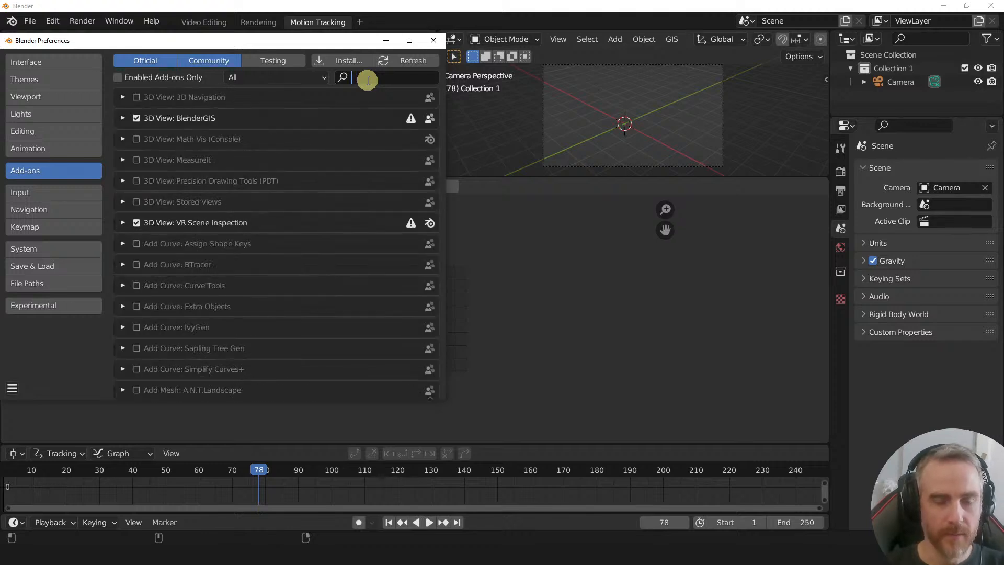
# - Search the add-ons for "video" and "code", and close the preferences
pyautogui.write('video')
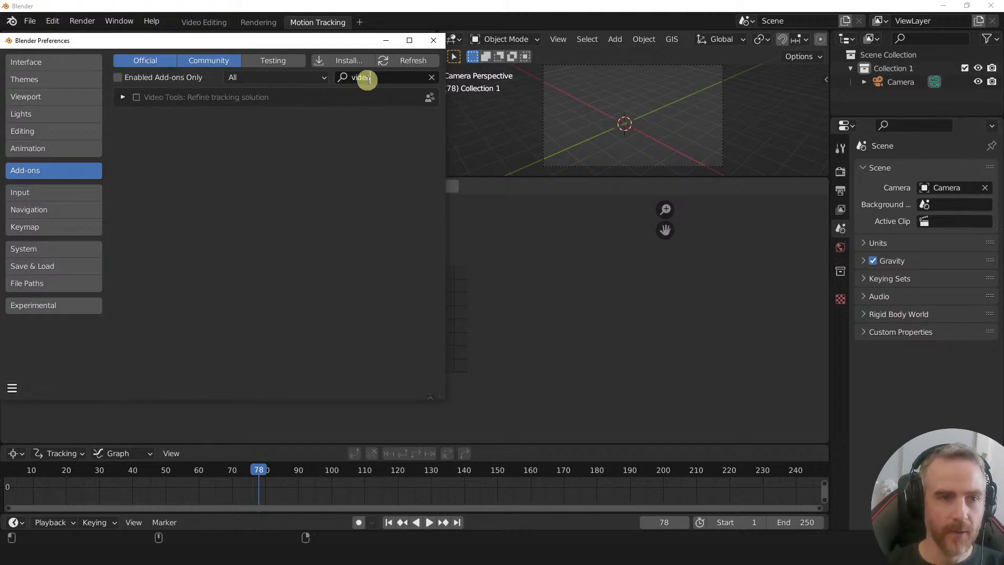
pyautogui.press('BackSpace')
pyautogui.press('BackSpace')
pyautogui.press('BackSpace')
pyautogui.press('BackSpace')
pyautogui.press('BackSpace')
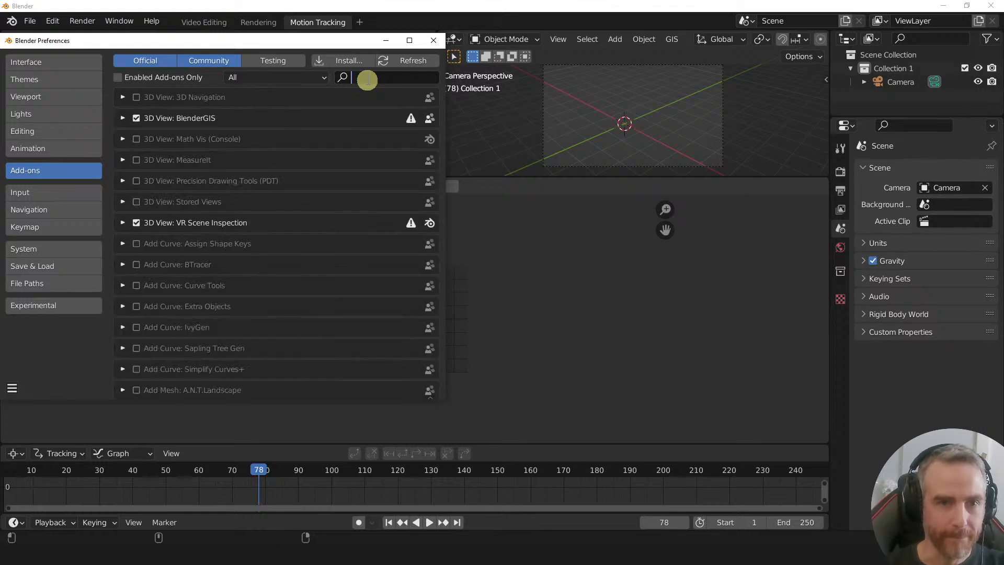
pyautogui.write('code')
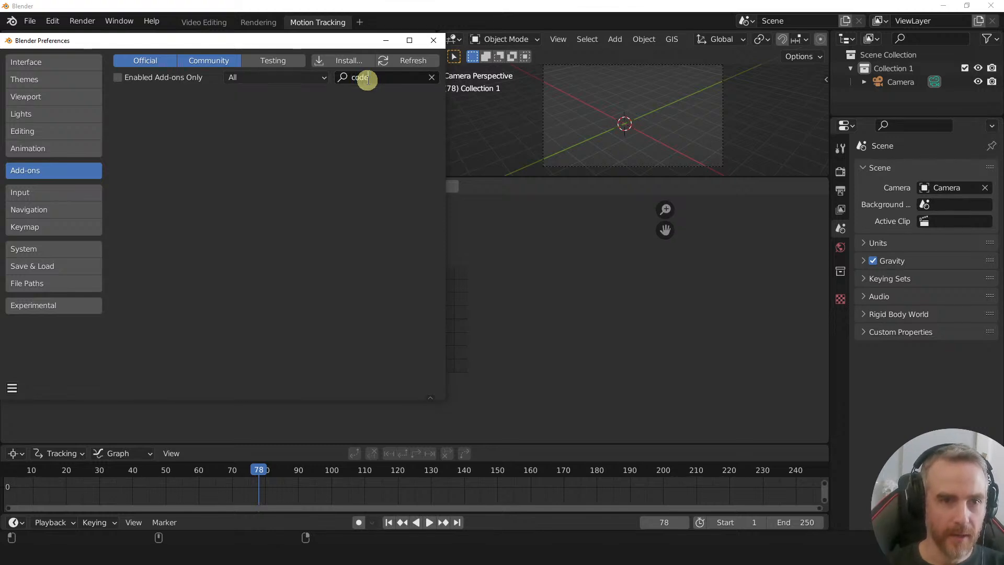
pyautogui.press('BackSpace')
pyautogui.press('BackSpace')
pyautogui.press('BackSpace')
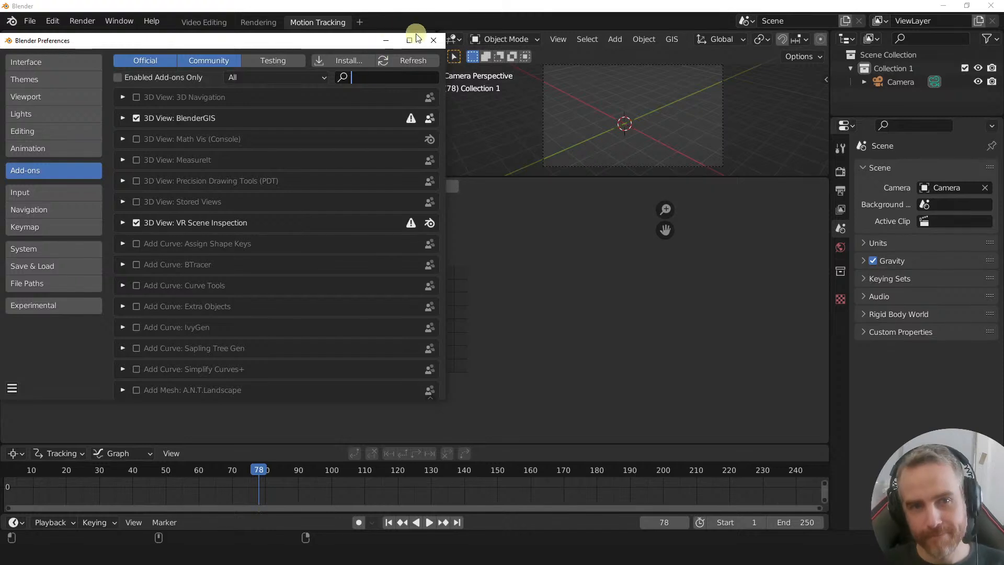
pyautogui.click(433, 42)
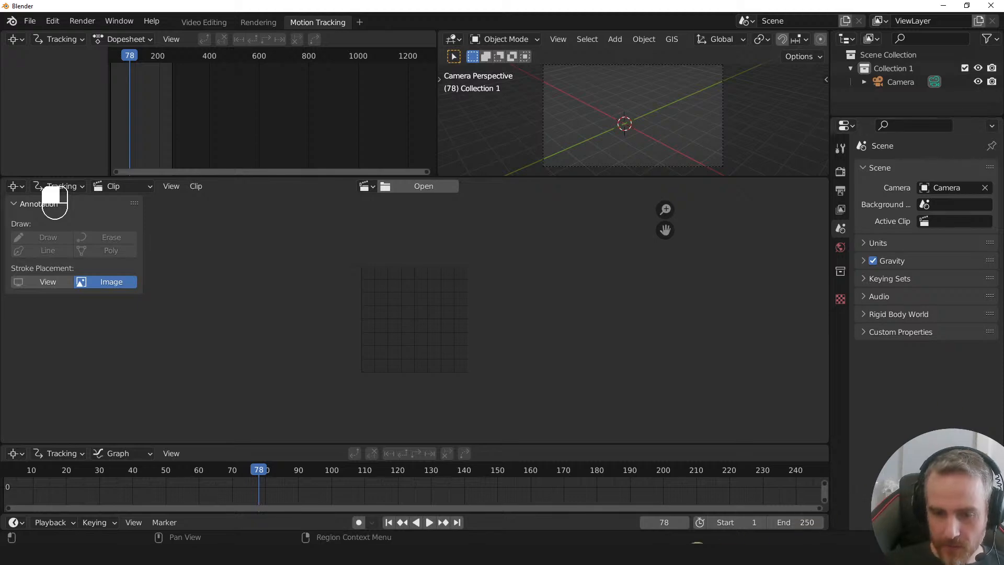
# - Look at the rendering EDIT_A_PortalEmbers_a0605.blend project, and load blenderfrenzy.com in the browser tab showing the Next Gen article
pyautogui.moveTo(689, 531)
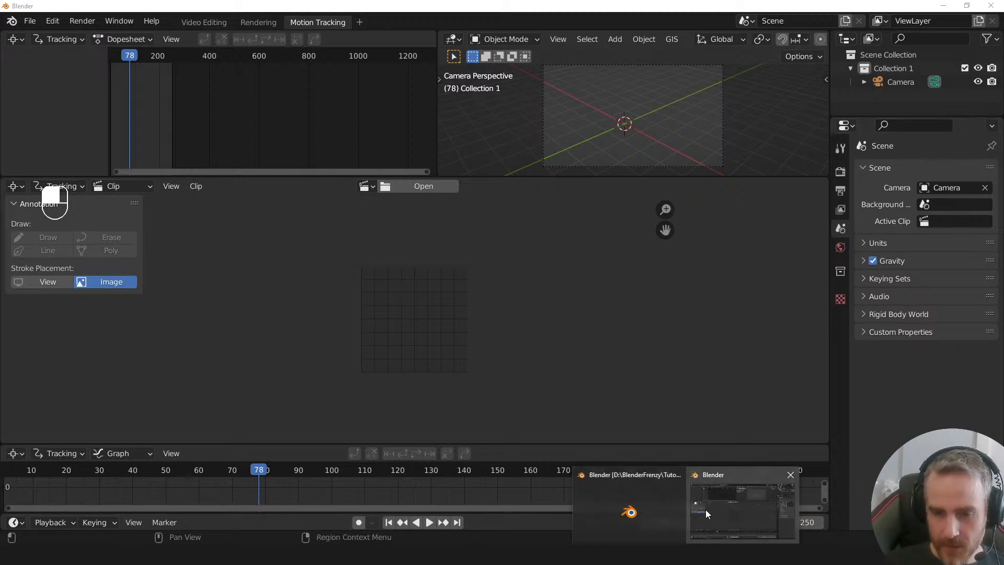
pyautogui.click(657, 518)
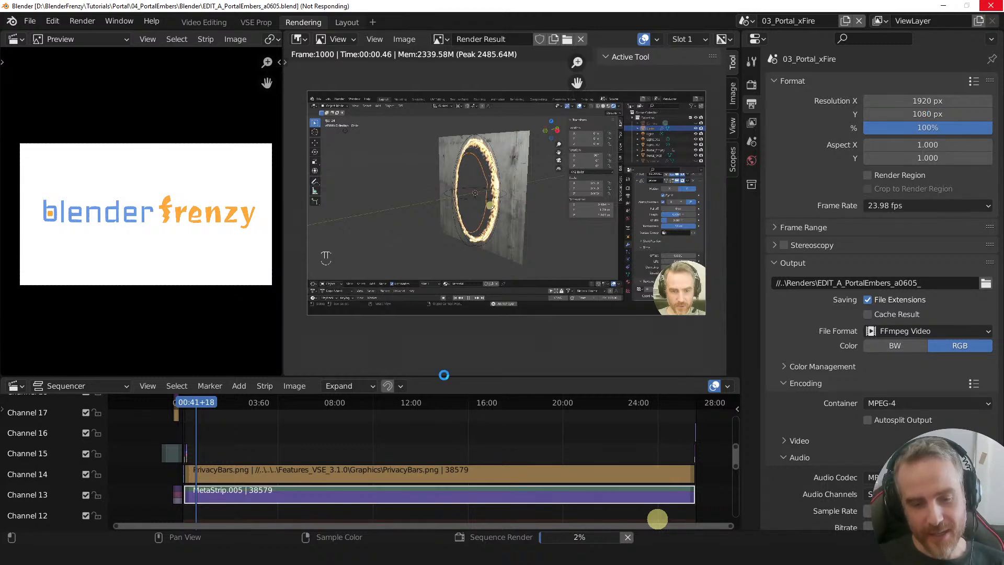
pyautogui.moveTo(412, 554)
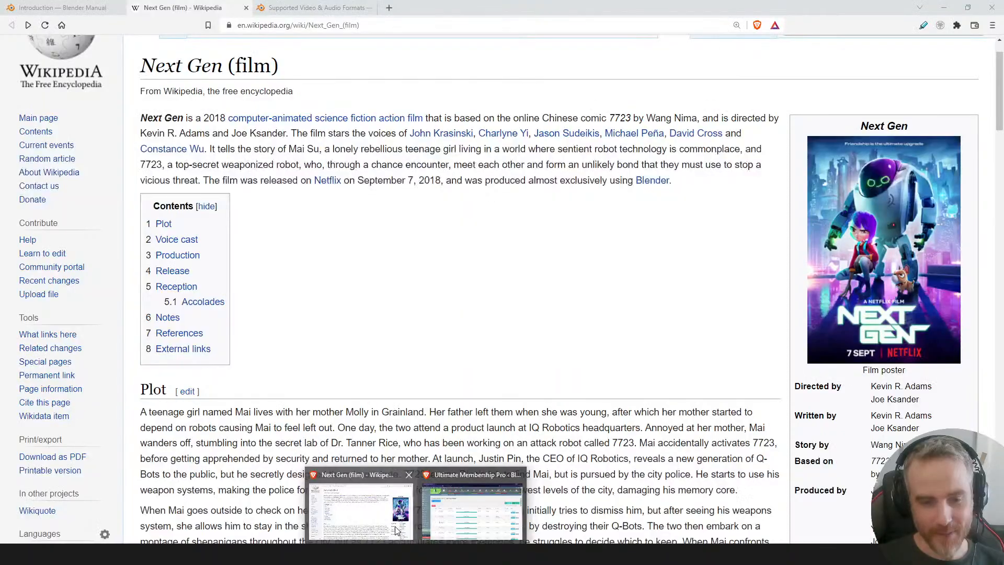
pyautogui.click(400, 530)
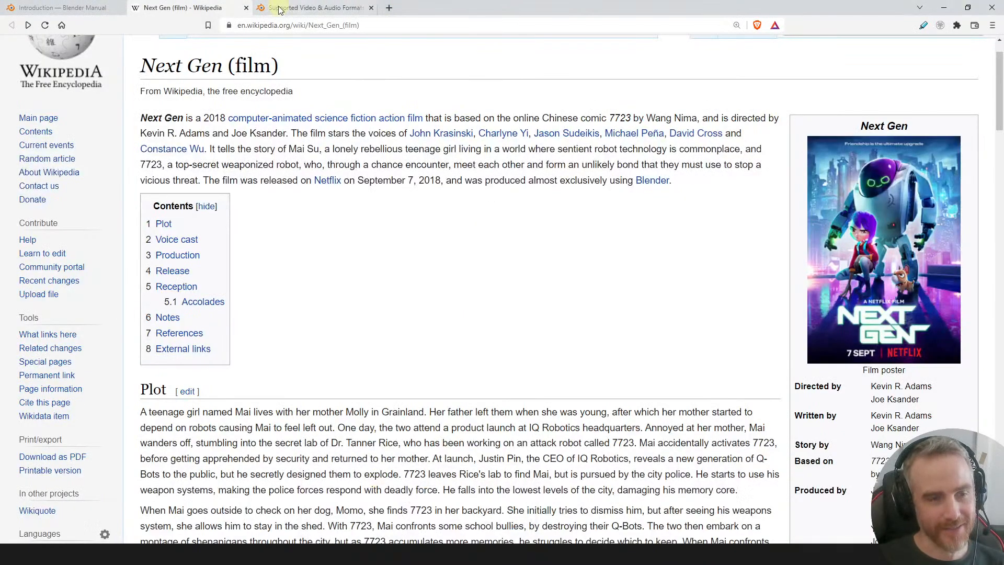
pyautogui.click(267, 25)
pyautogui.write('blen')
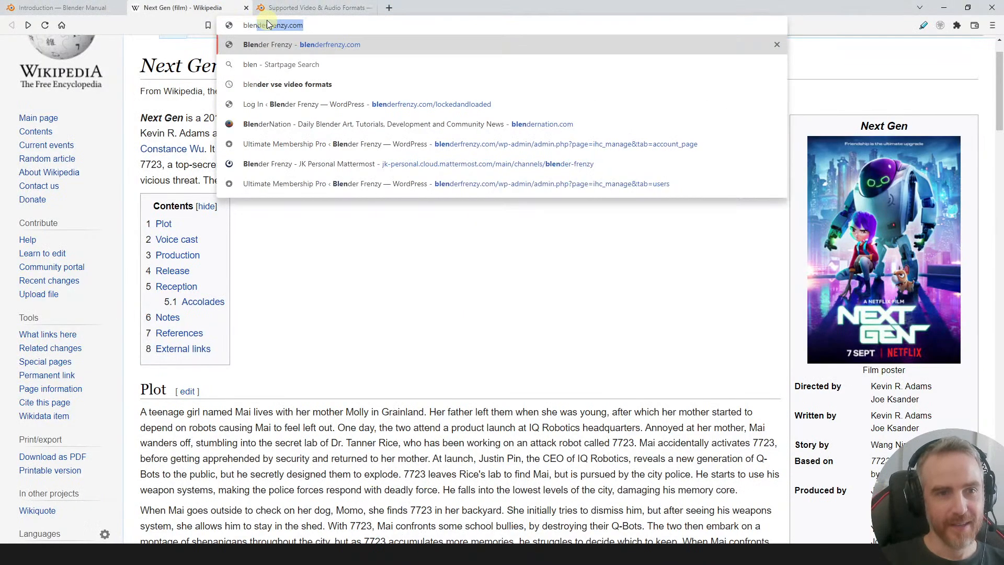
pyautogui.press('Return')
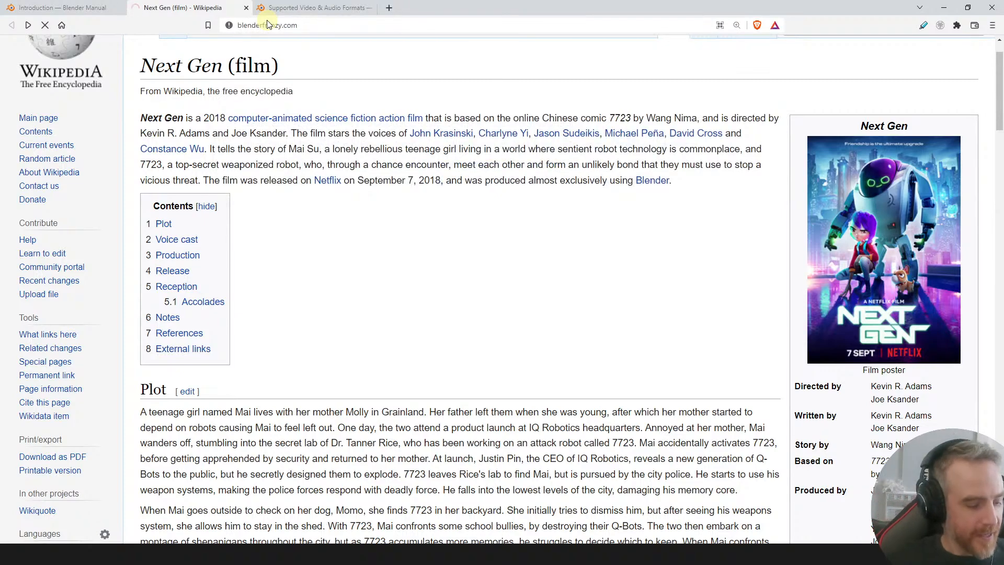